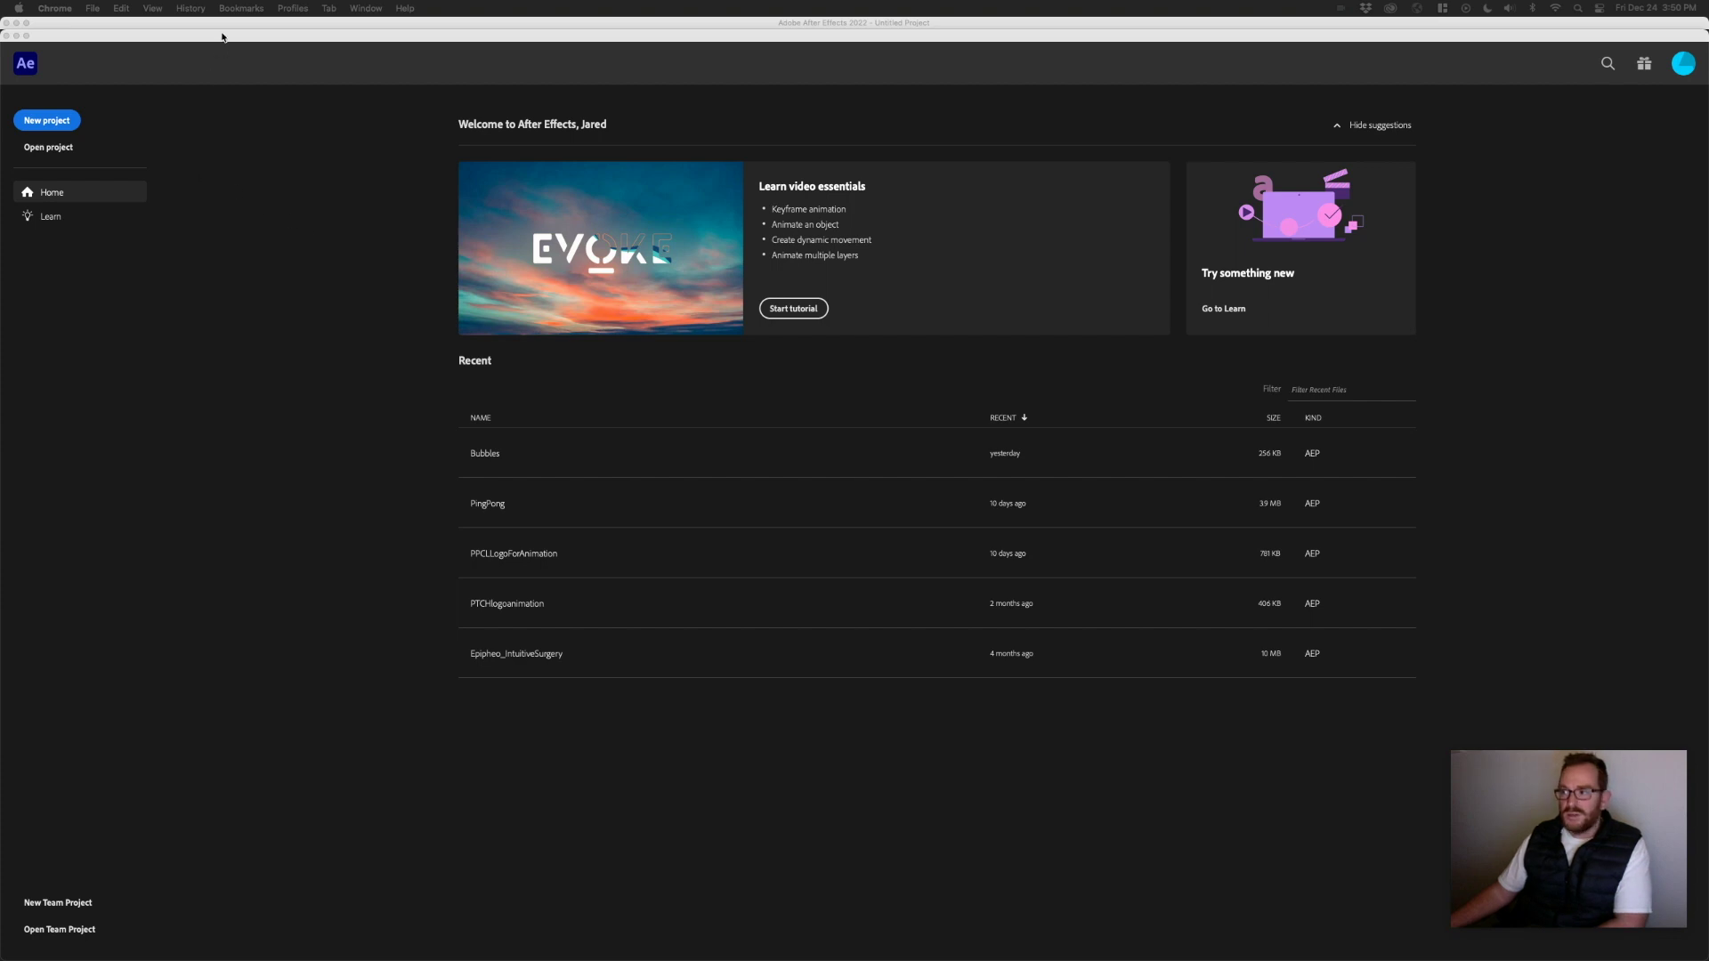
- Start a new project and create a composition named "C4D Training" with the HDTV 1080 24 preset, copying its name for reuse
{"action": "left_click", "coordinate": [61, 122]}
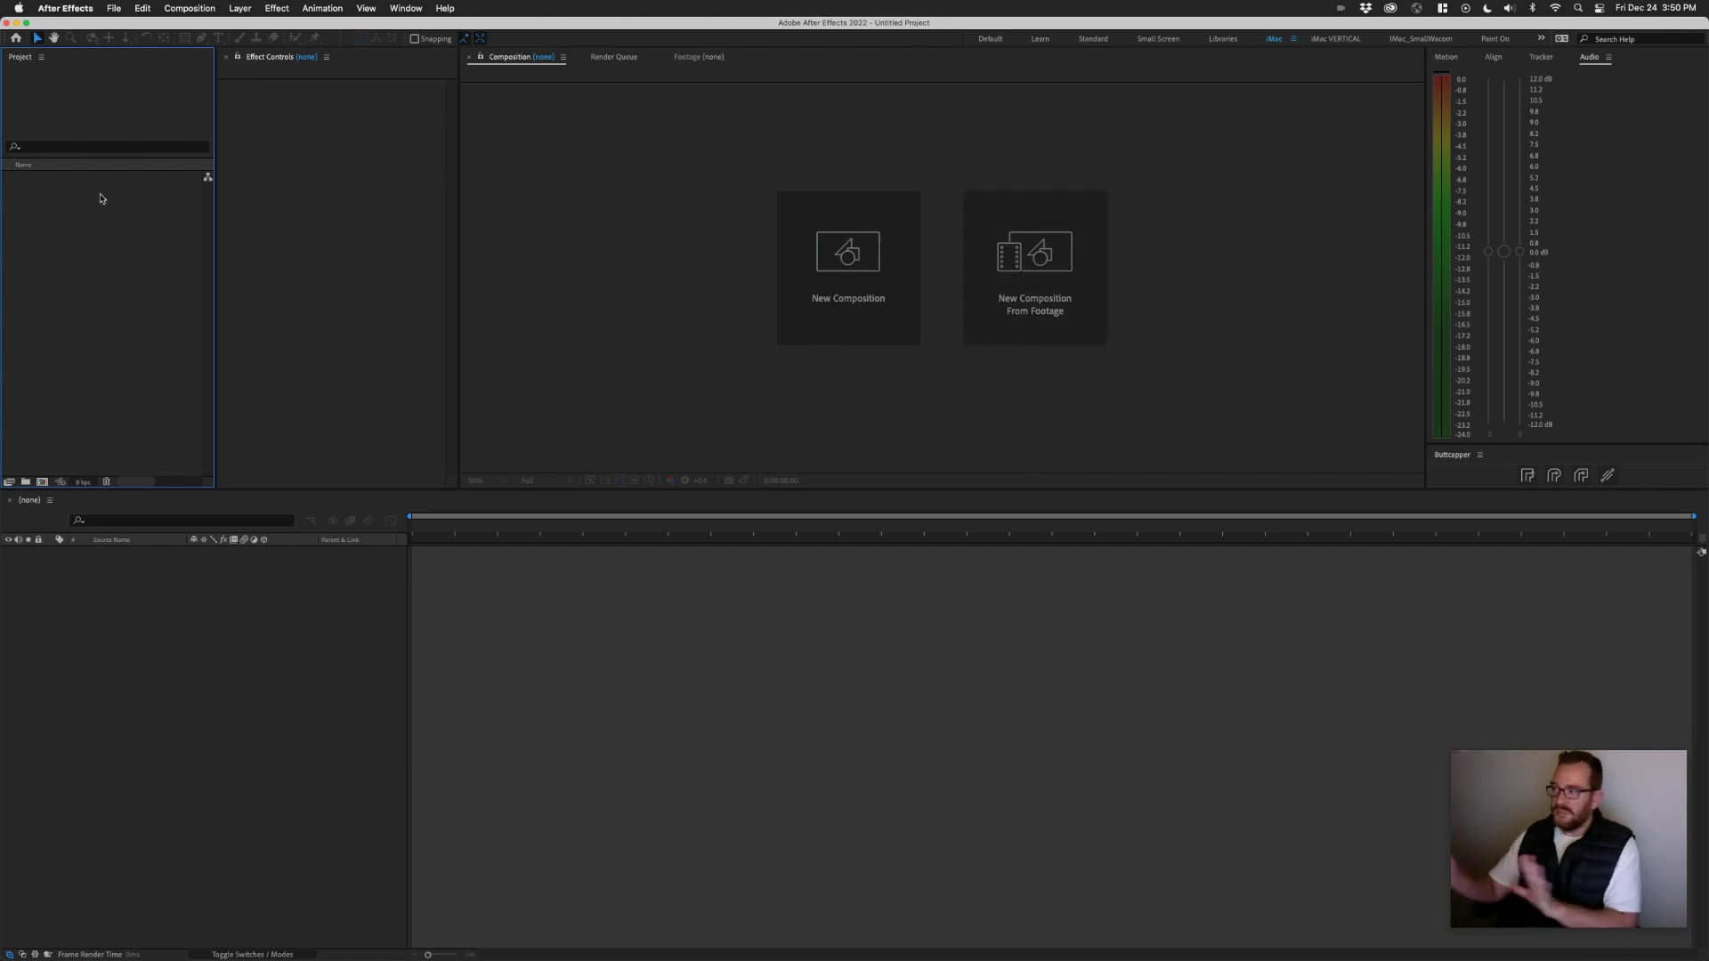
{"action": "left_click", "coordinate": [207, 11]}
{"action": "left_click", "coordinate": [205, 28]}
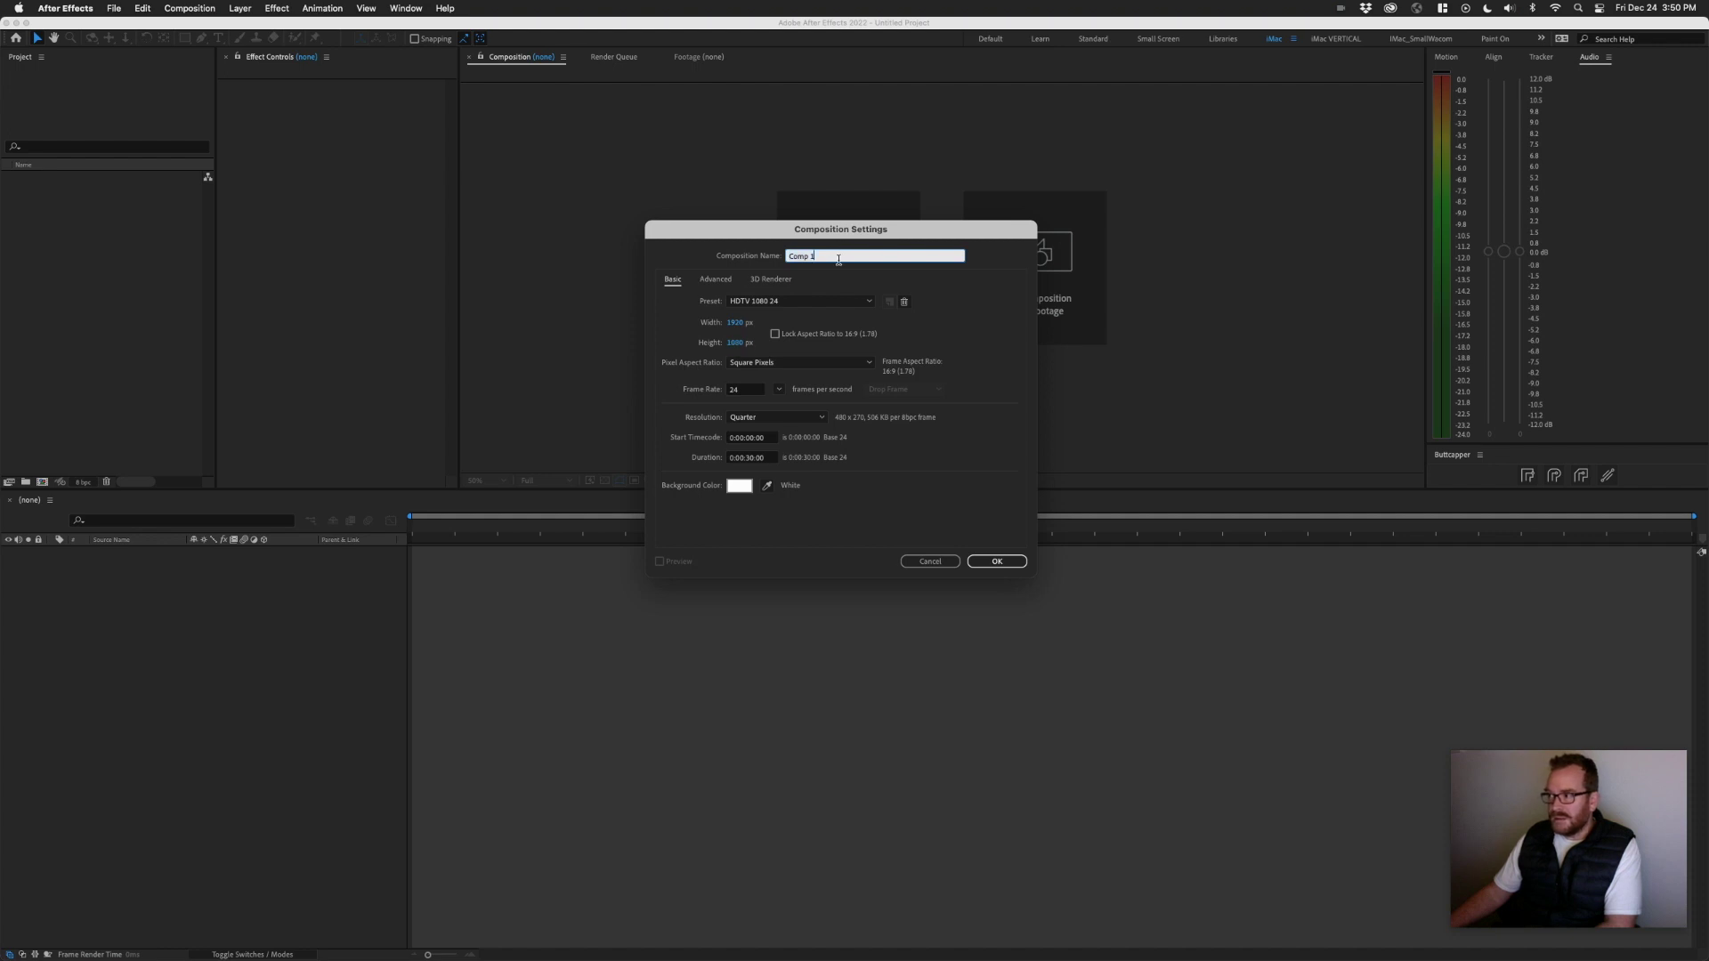
{"action": "type", "text": "C4D Training"}
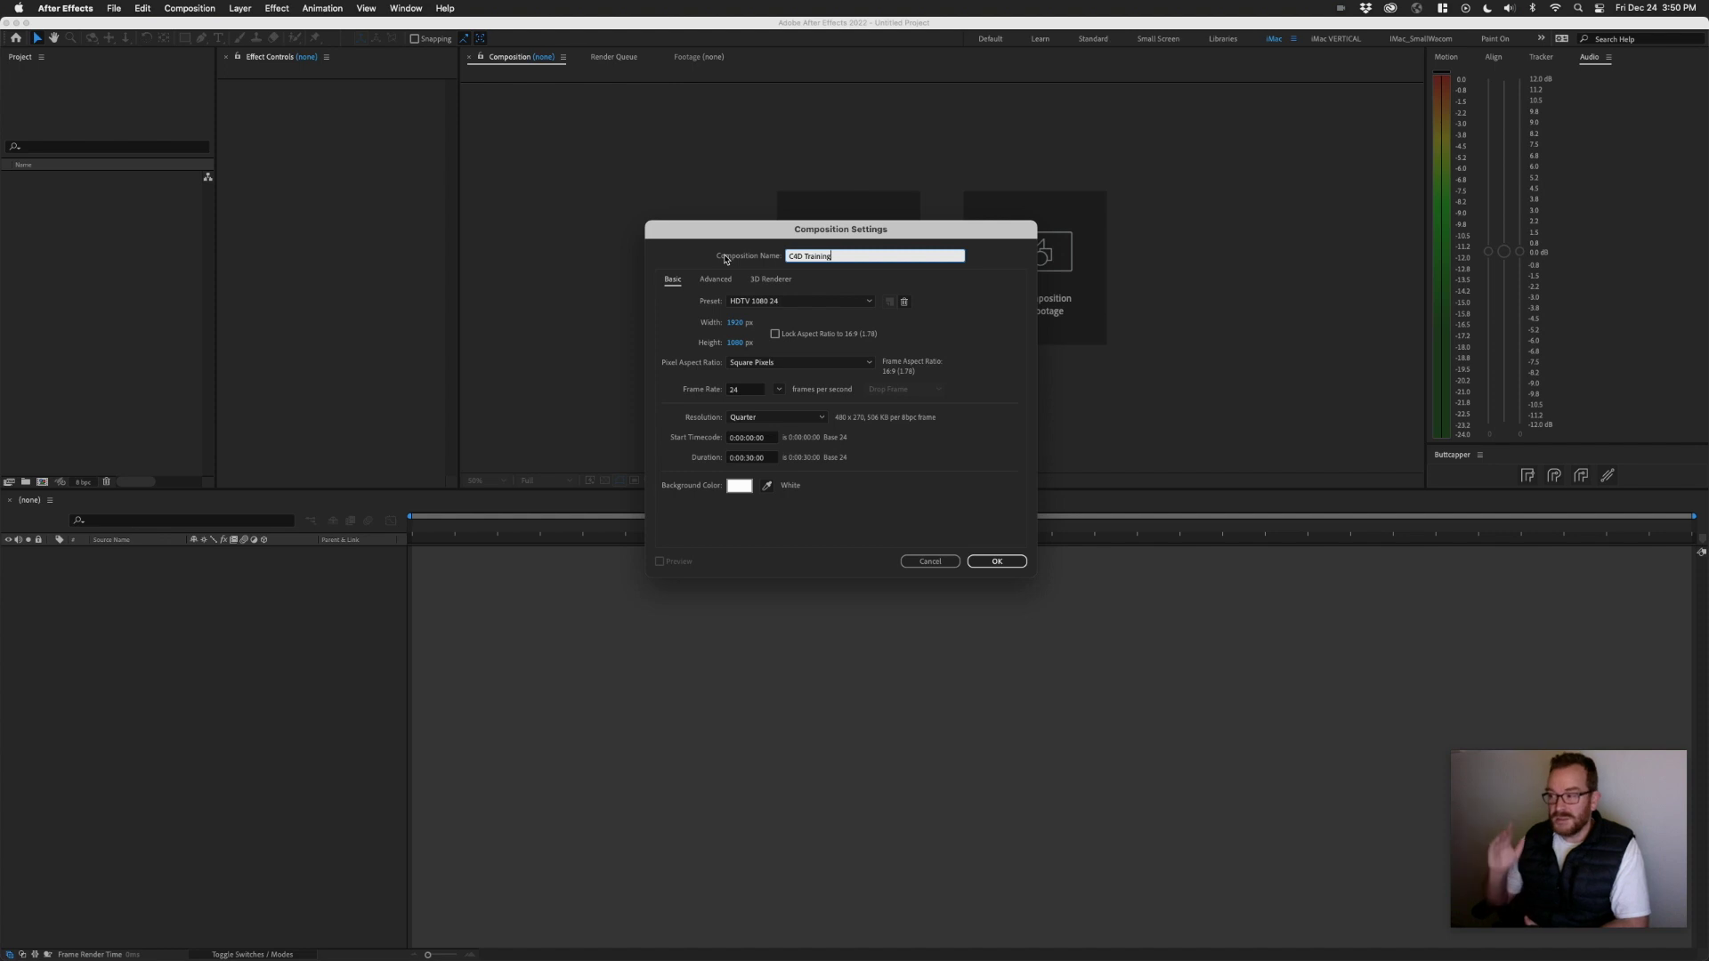
{"action": "left_click_drag", "start_coordinate": [833, 257], "coordinate": [721, 246]}
{"action": "key", "text": "super+c"}
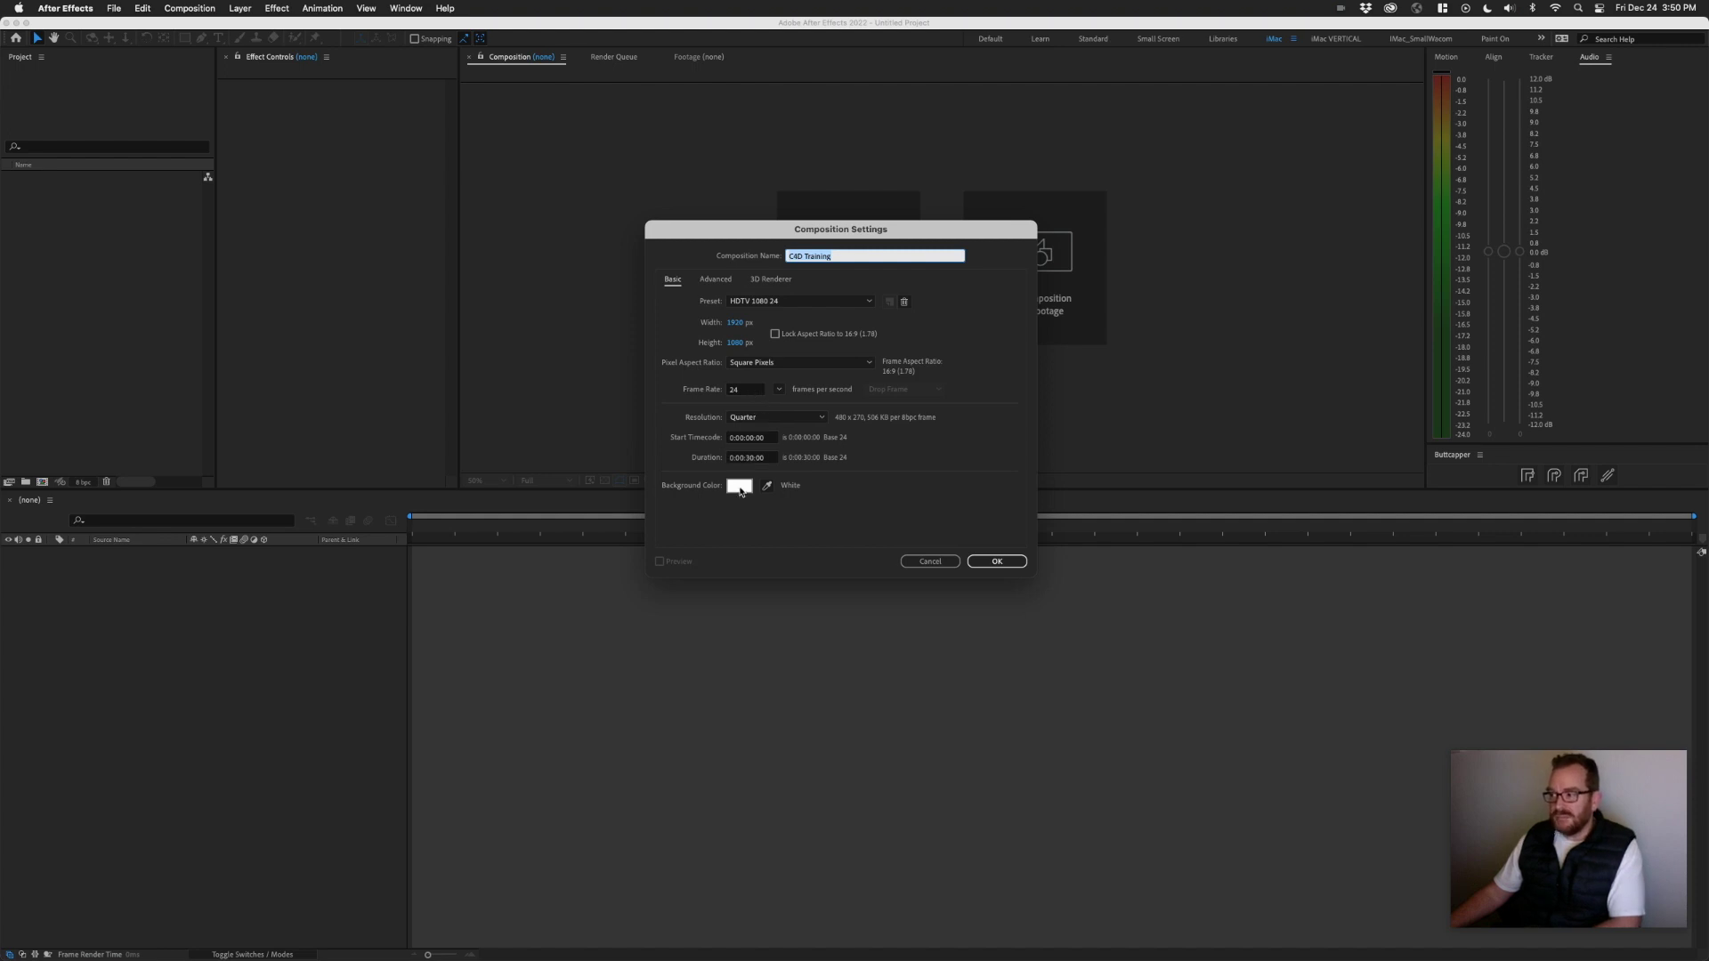
{"action": "left_click", "coordinate": [1007, 562]}
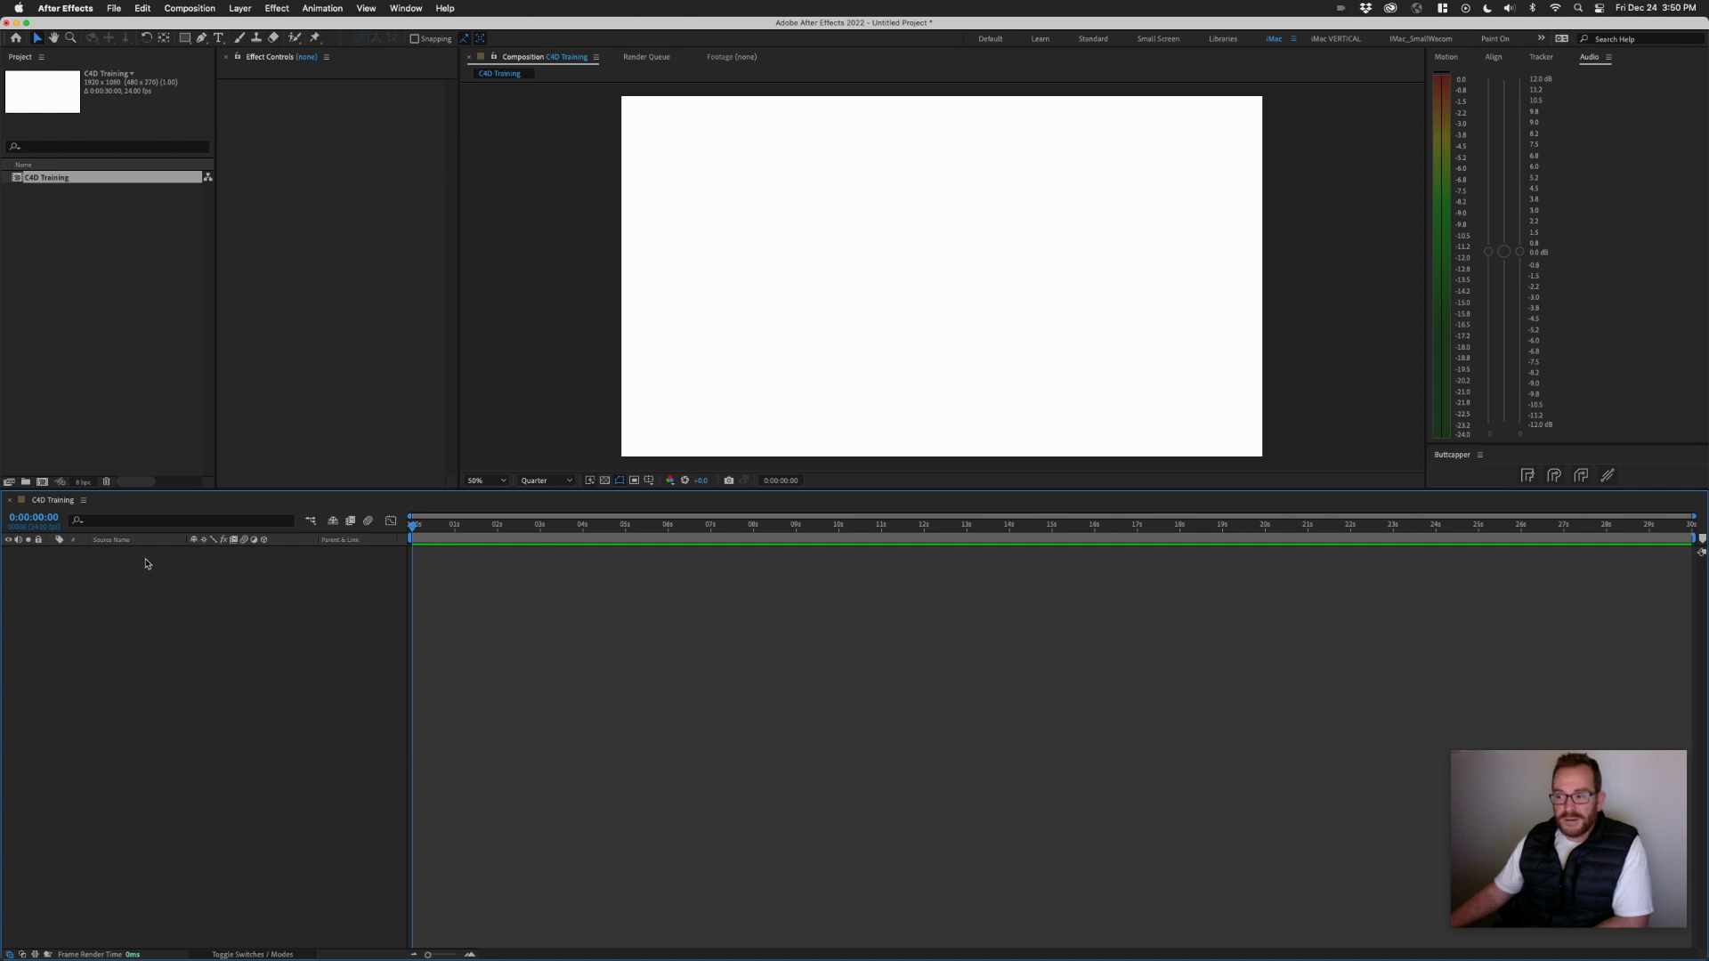
- Add a new Maxon Cinema 4D file layer saved on the Desktop as "C4D Trainingc4d", and dismiss the Maxon License Manager
{"action": "left_click", "coordinate": [240, 8]}
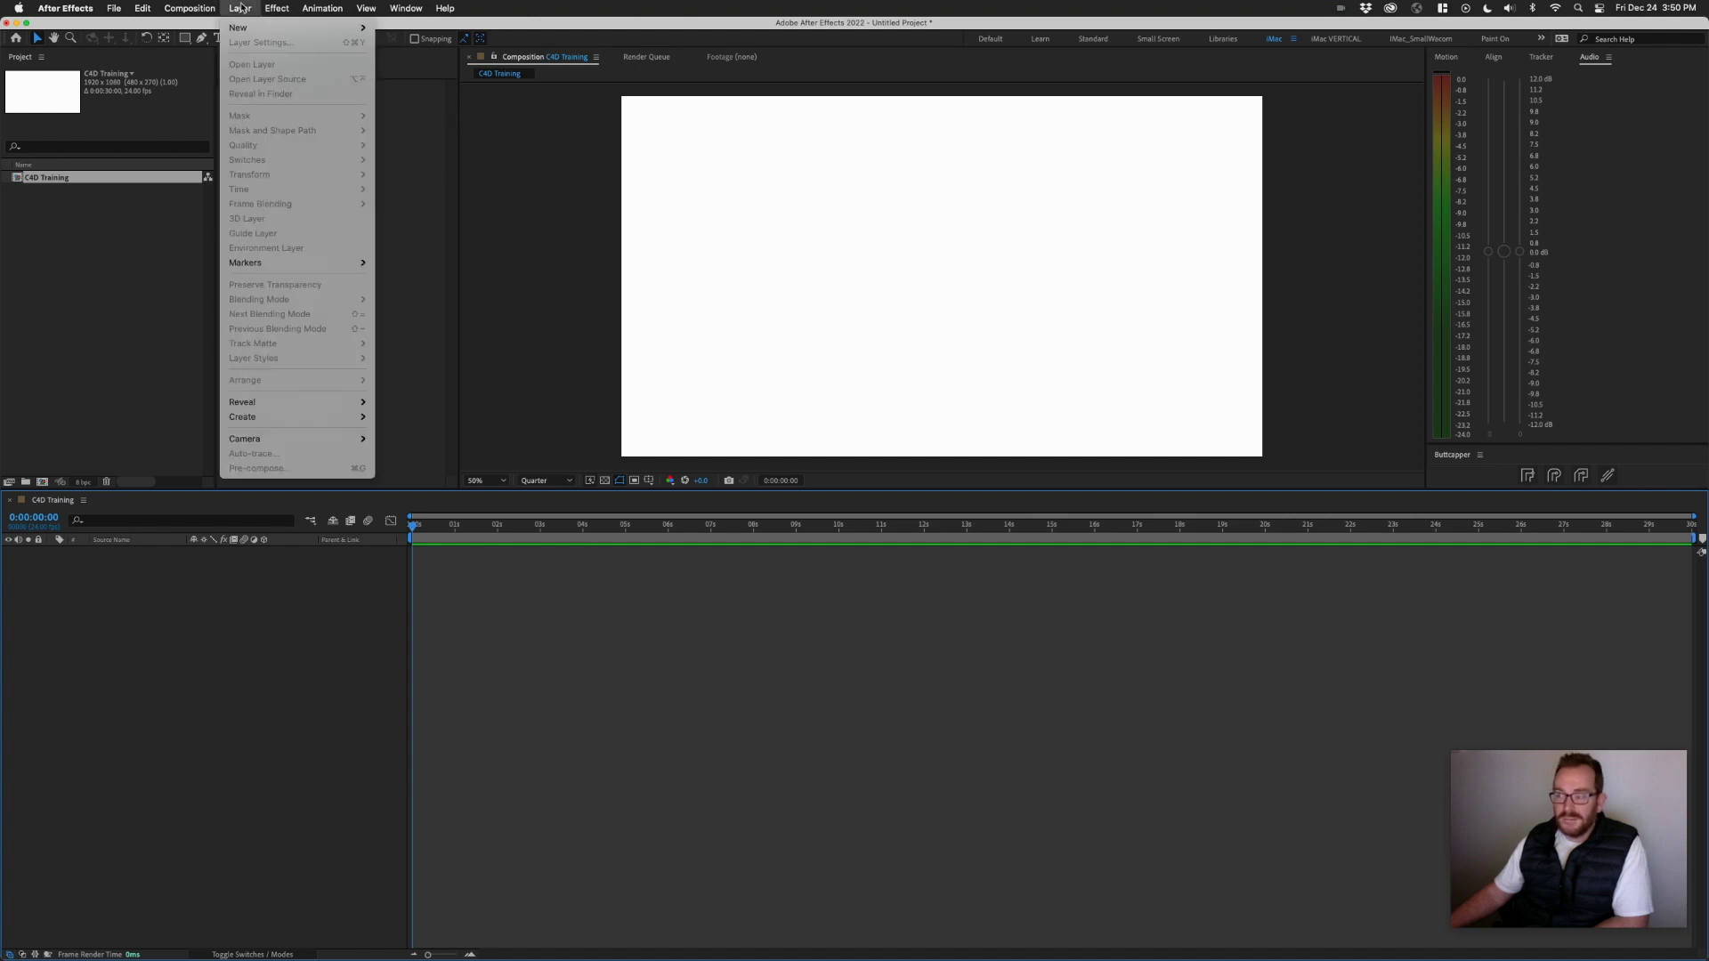
{"action": "mouse_move", "coordinate": [246, 27]}
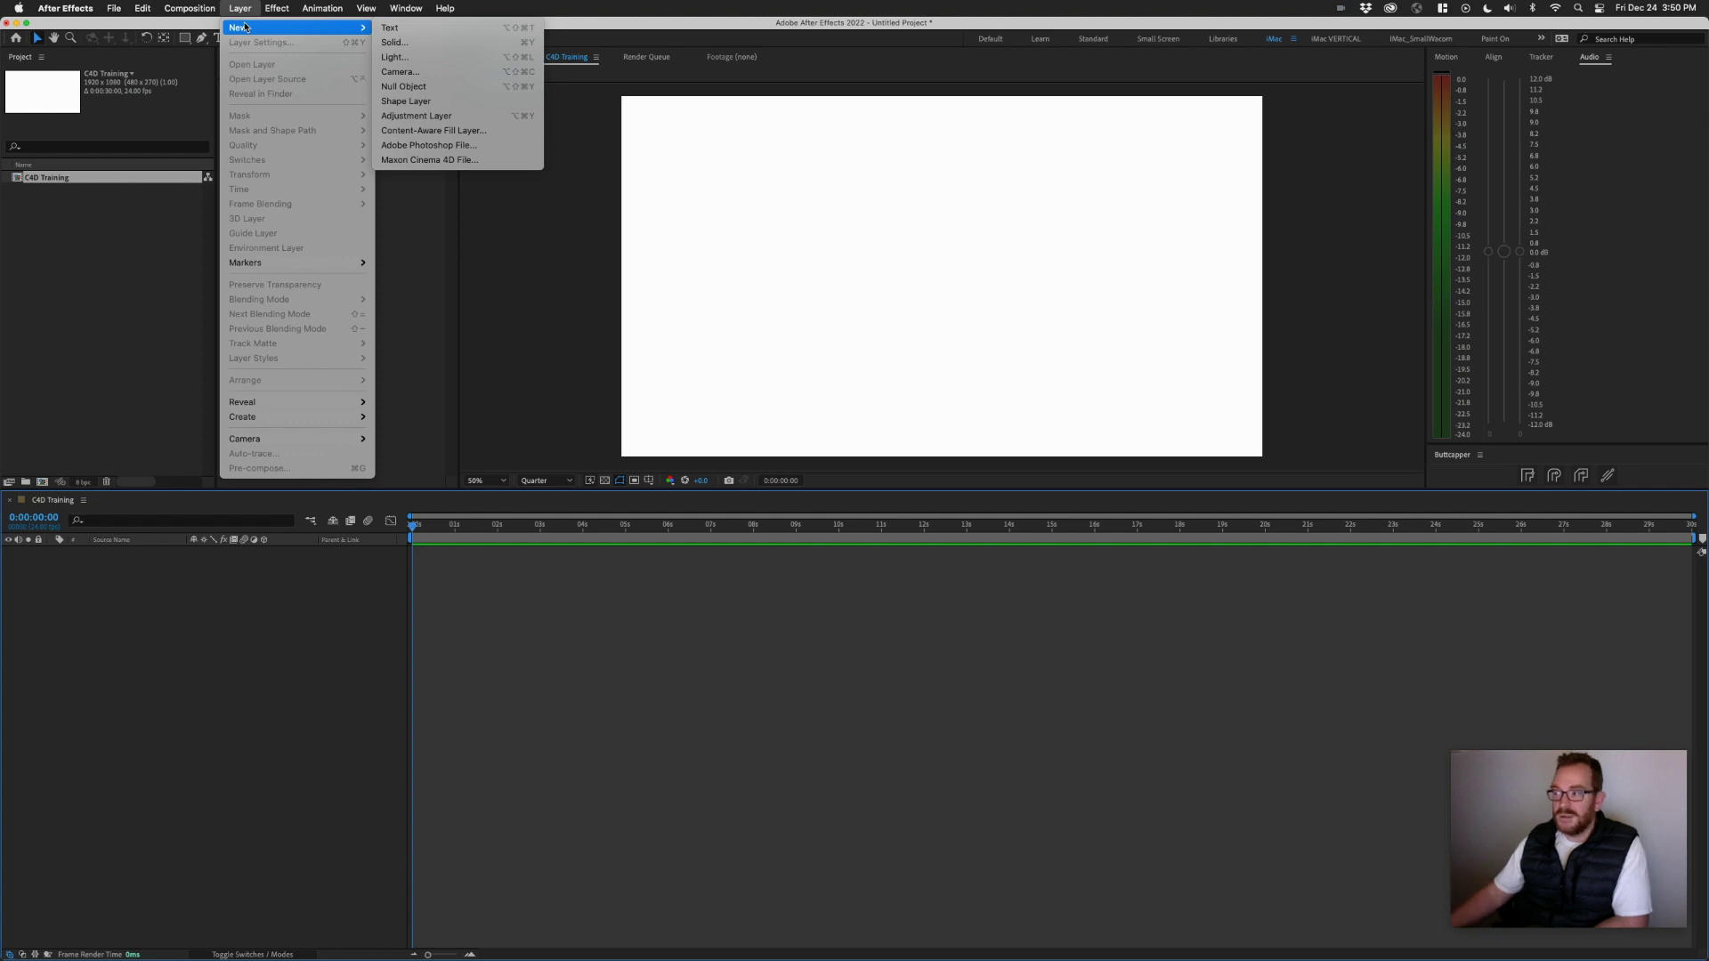
{"action": "left_click", "coordinate": [488, 165]}
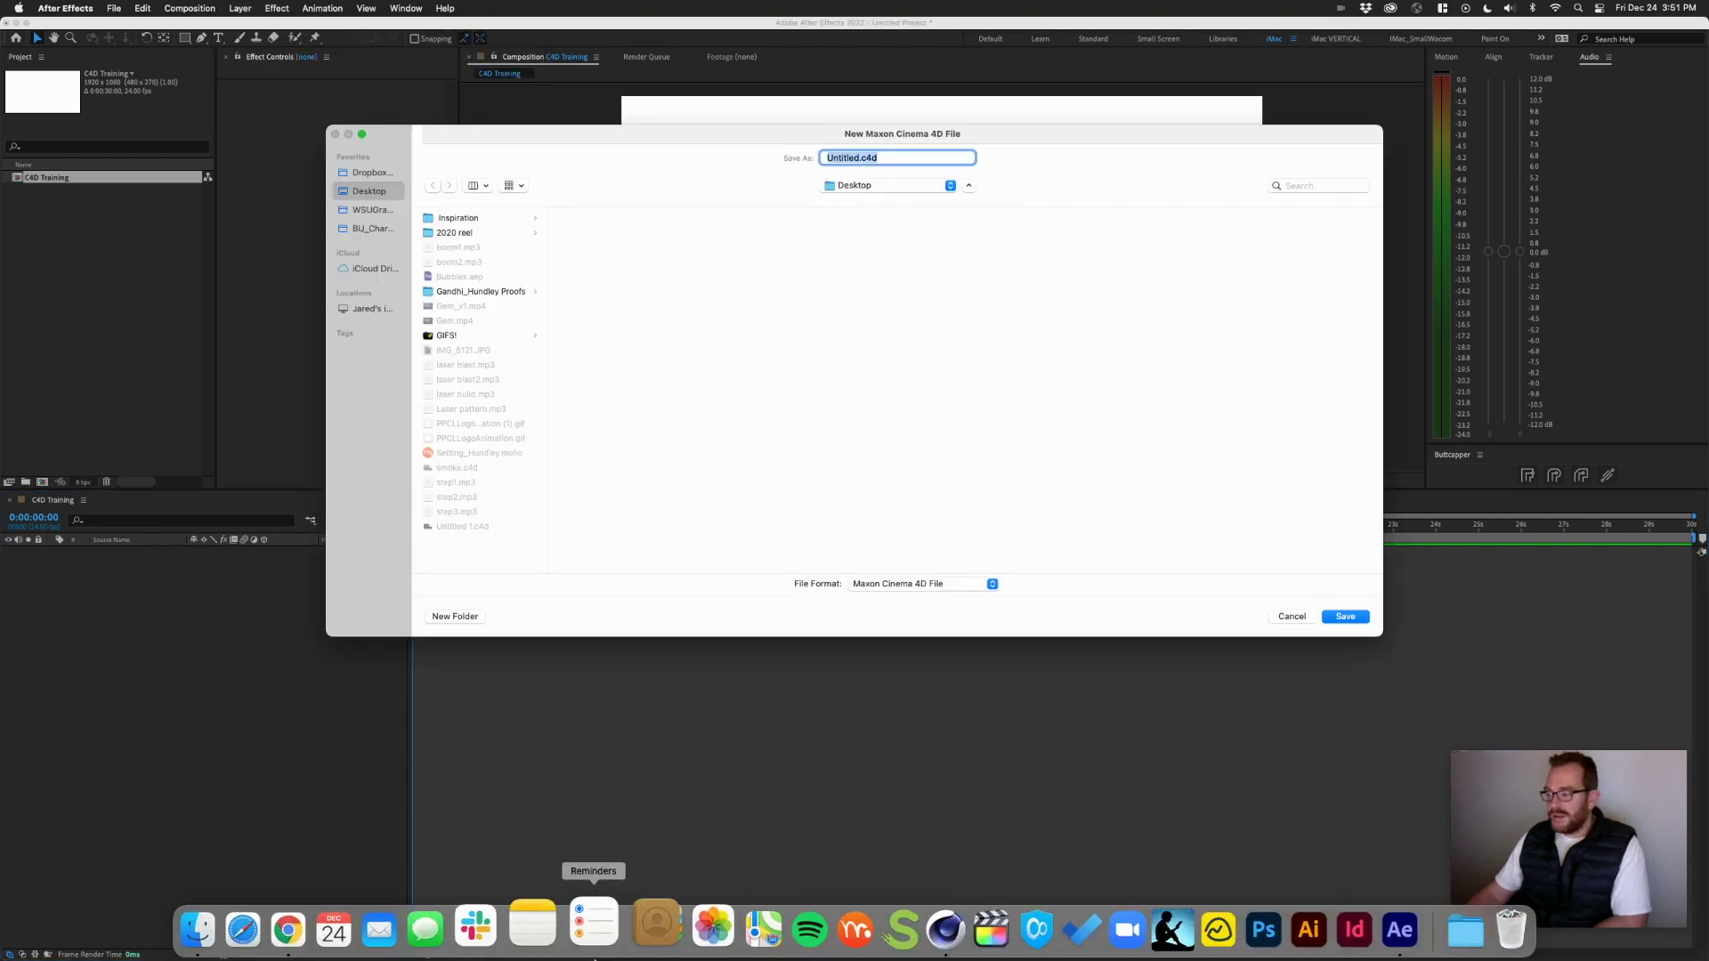
{"action": "left_click_drag", "start_coordinate": [805, 143], "coordinate": [709, 165]}
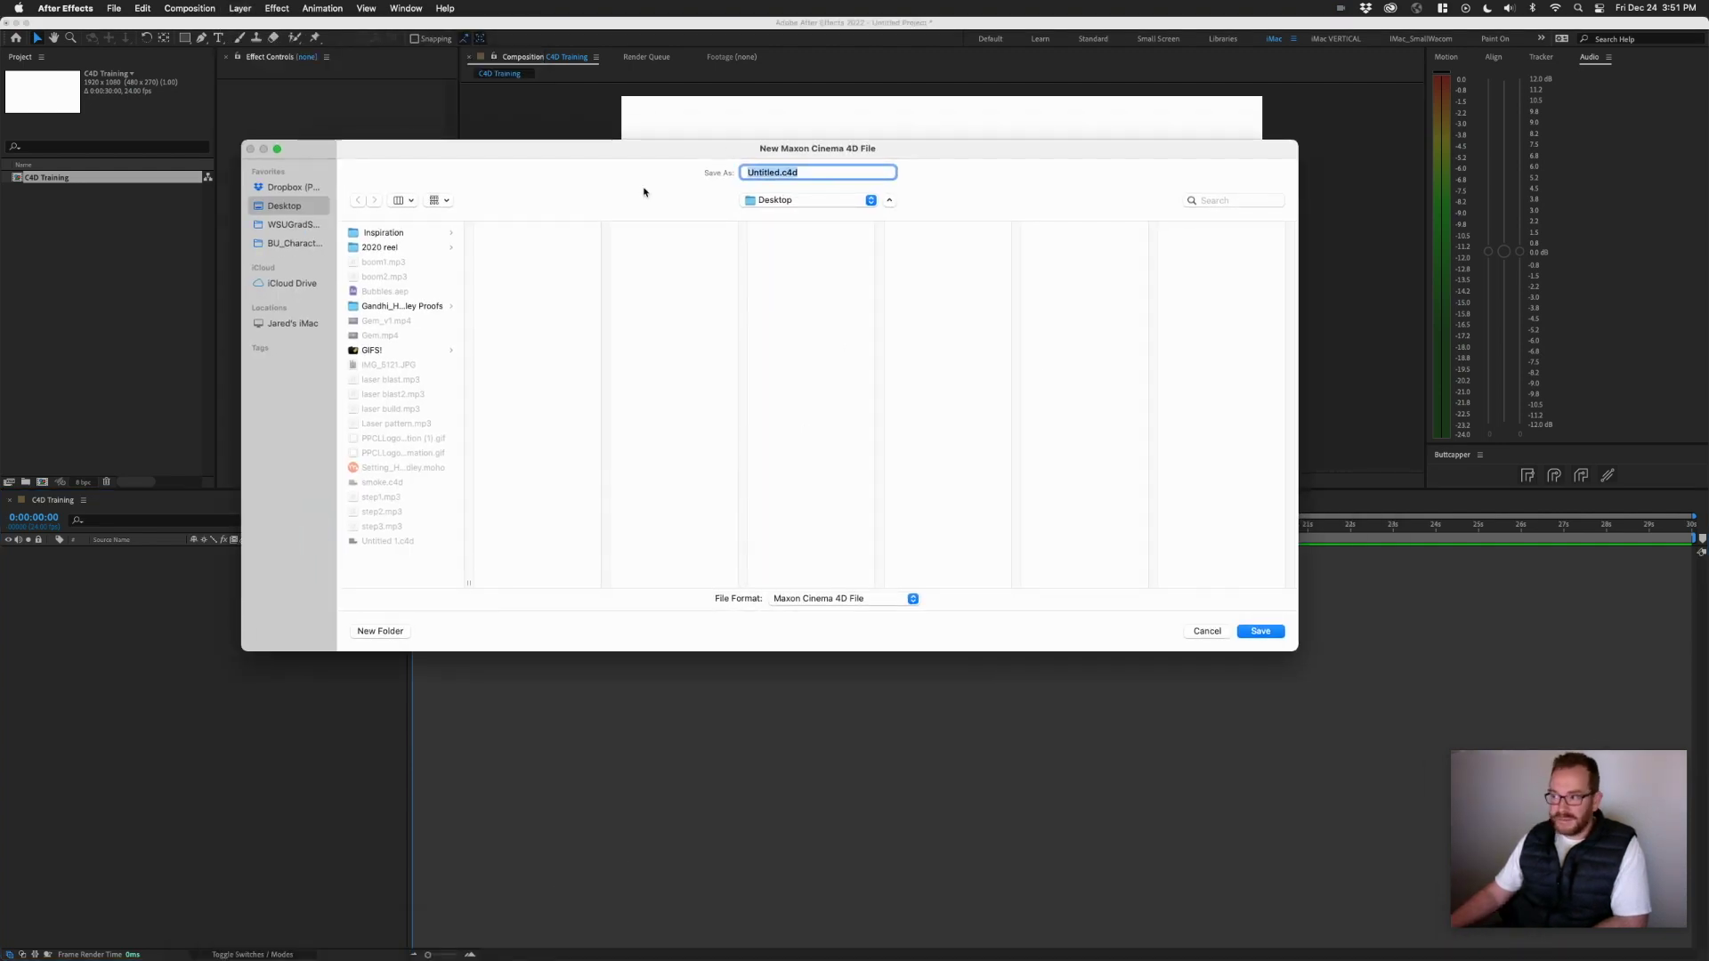
{"action": "left_click", "coordinate": [782, 173]}
{"action": "double_click", "coordinate": [779, 173]}
{"action": "left_click_drag", "start_coordinate": [743, 151], "coordinate": [744, 161]}
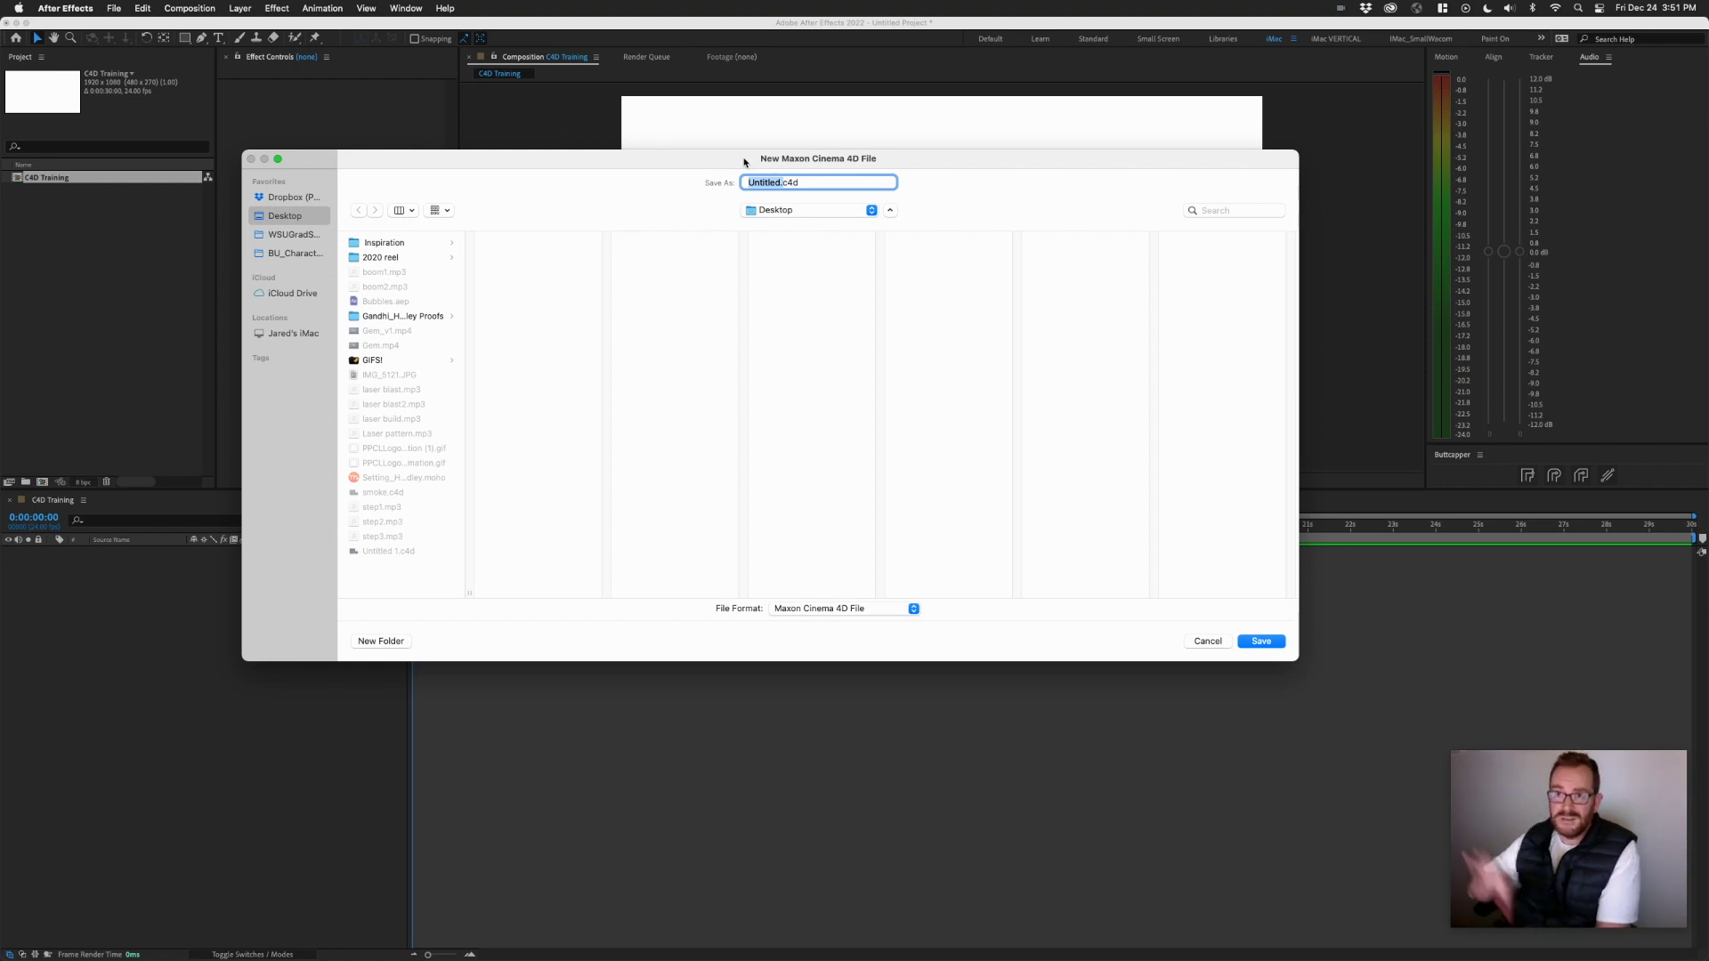
{"action": "key", "text": "super+v"}
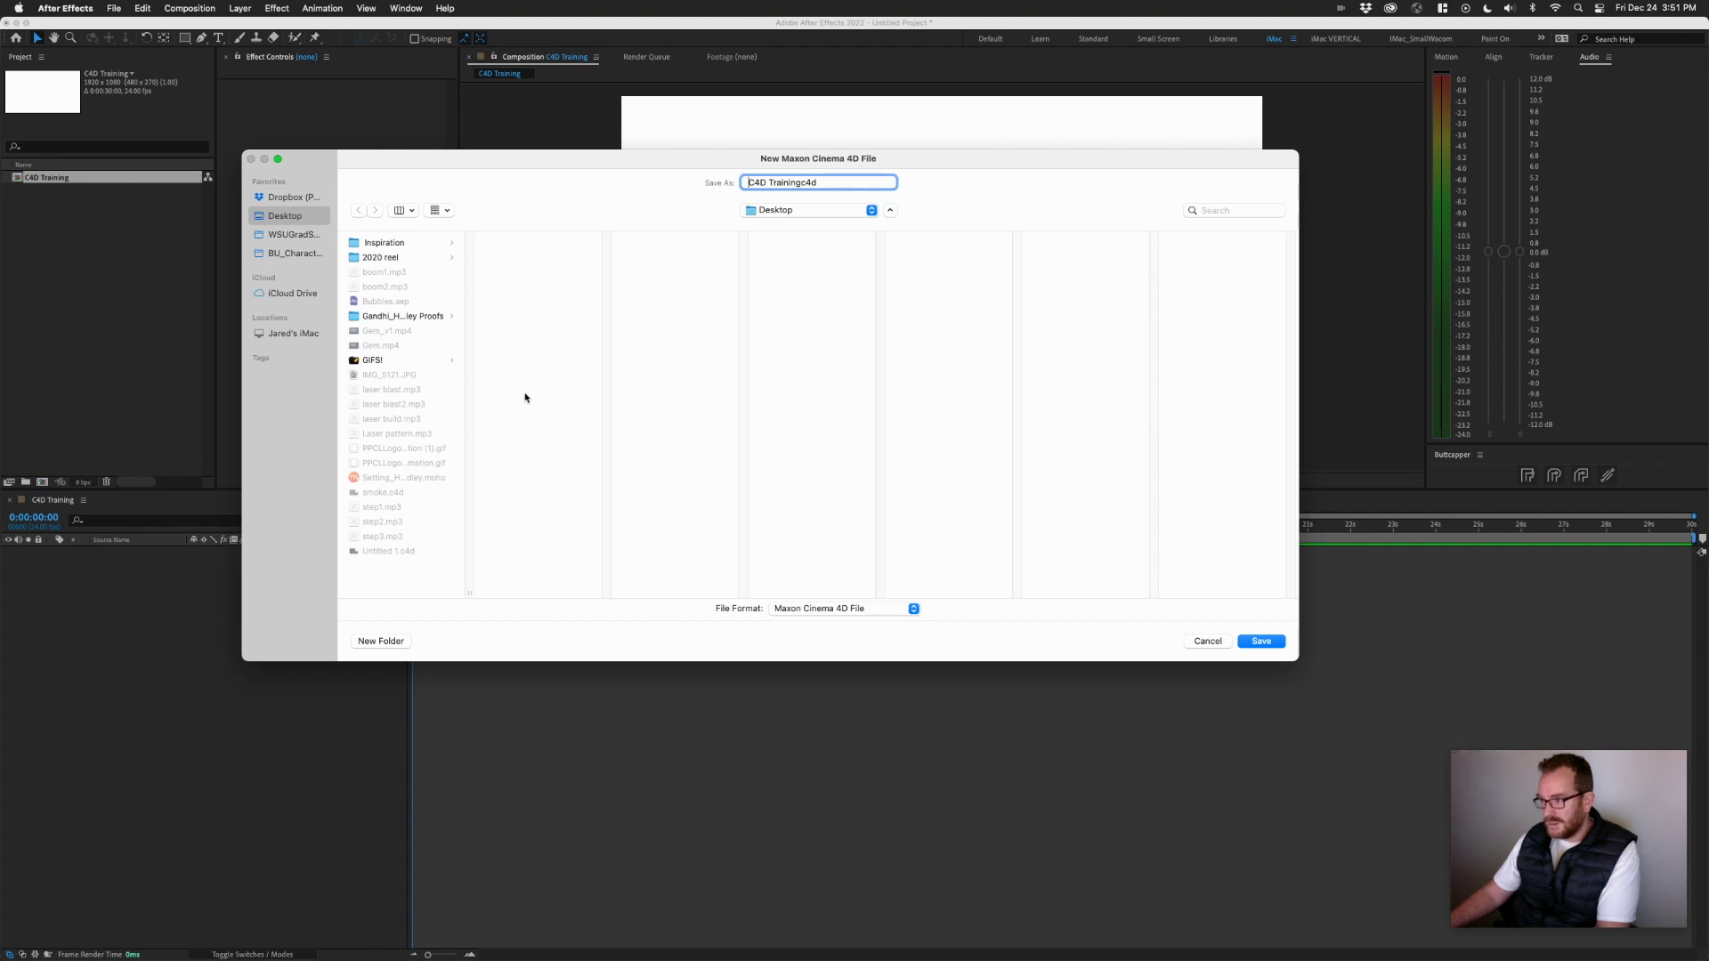
{"action": "left_click", "coordinate": [1275, 643]}
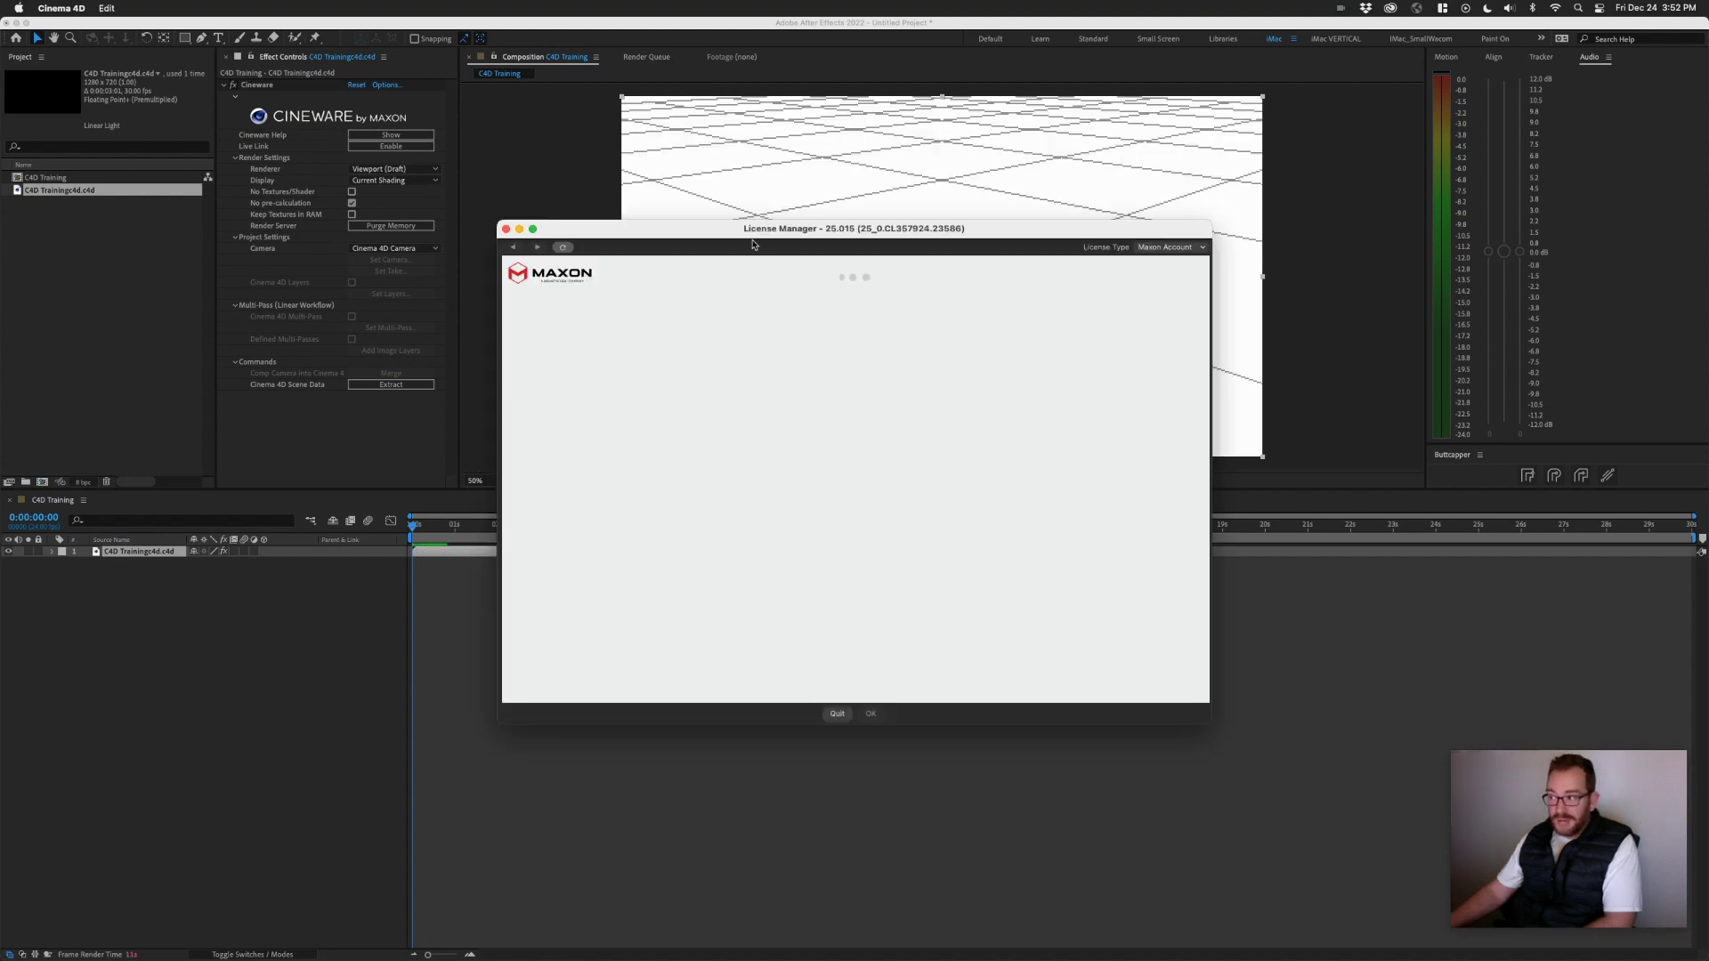
{"action": "left_click_drag", "start_coordinate": [767, 231], "coordinate": [795, 240]}
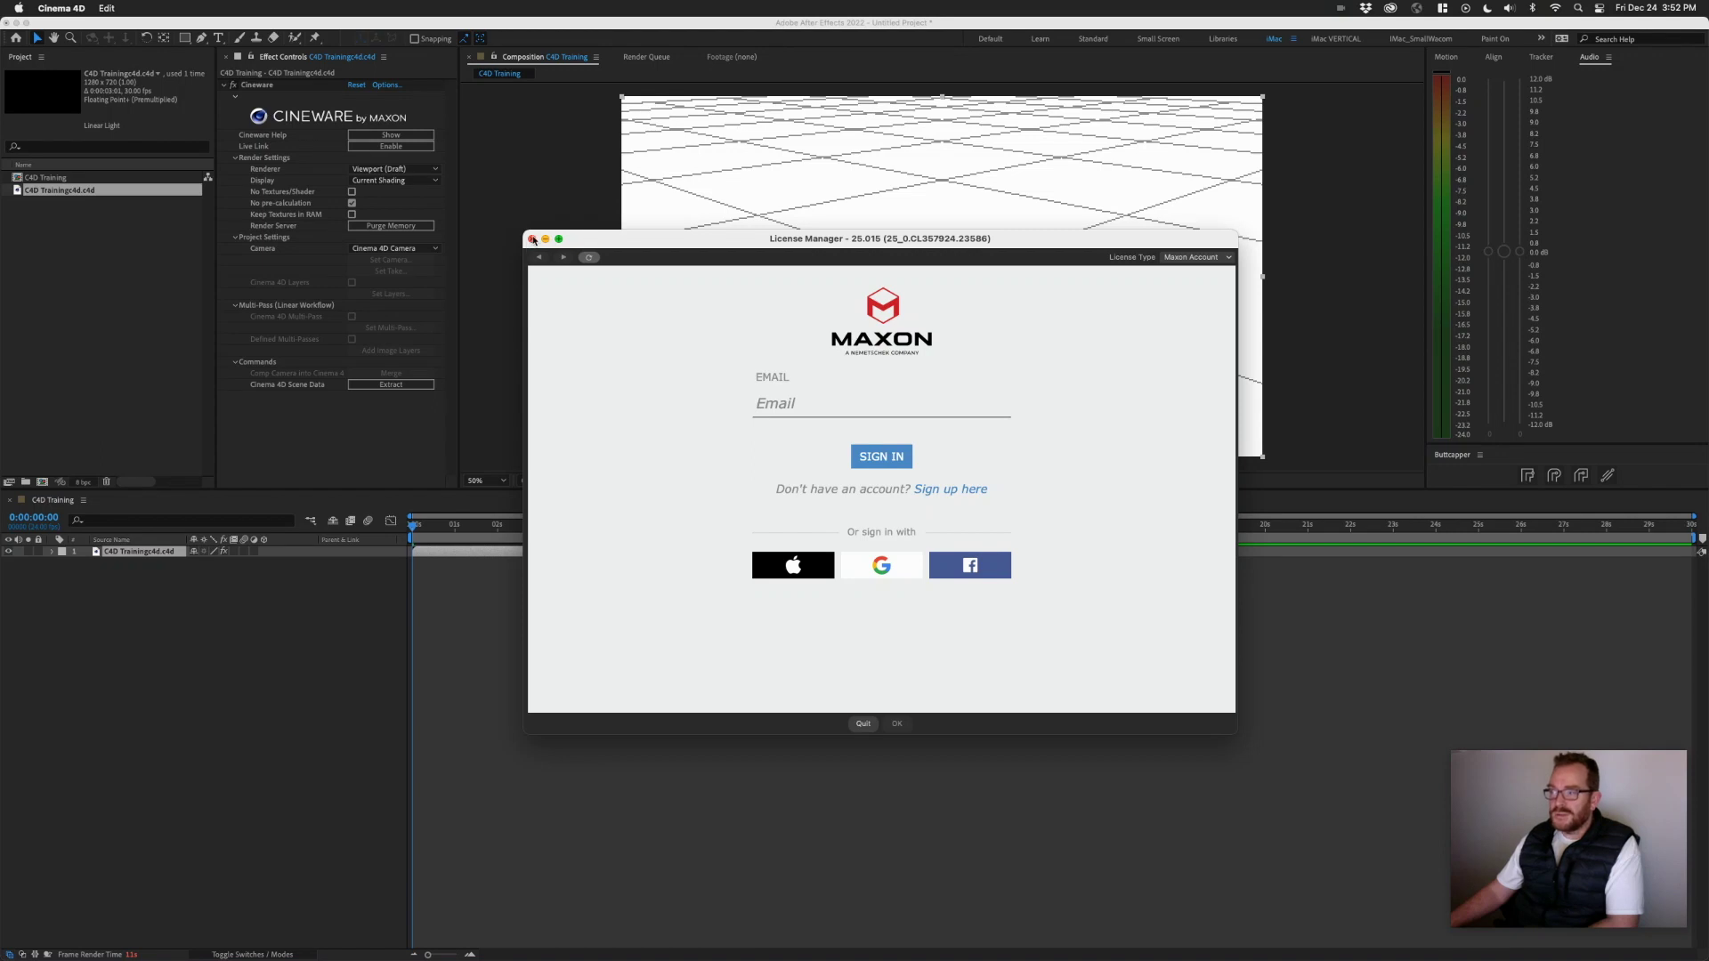
{"action": "left_click", "coordinate": [533, 239]}
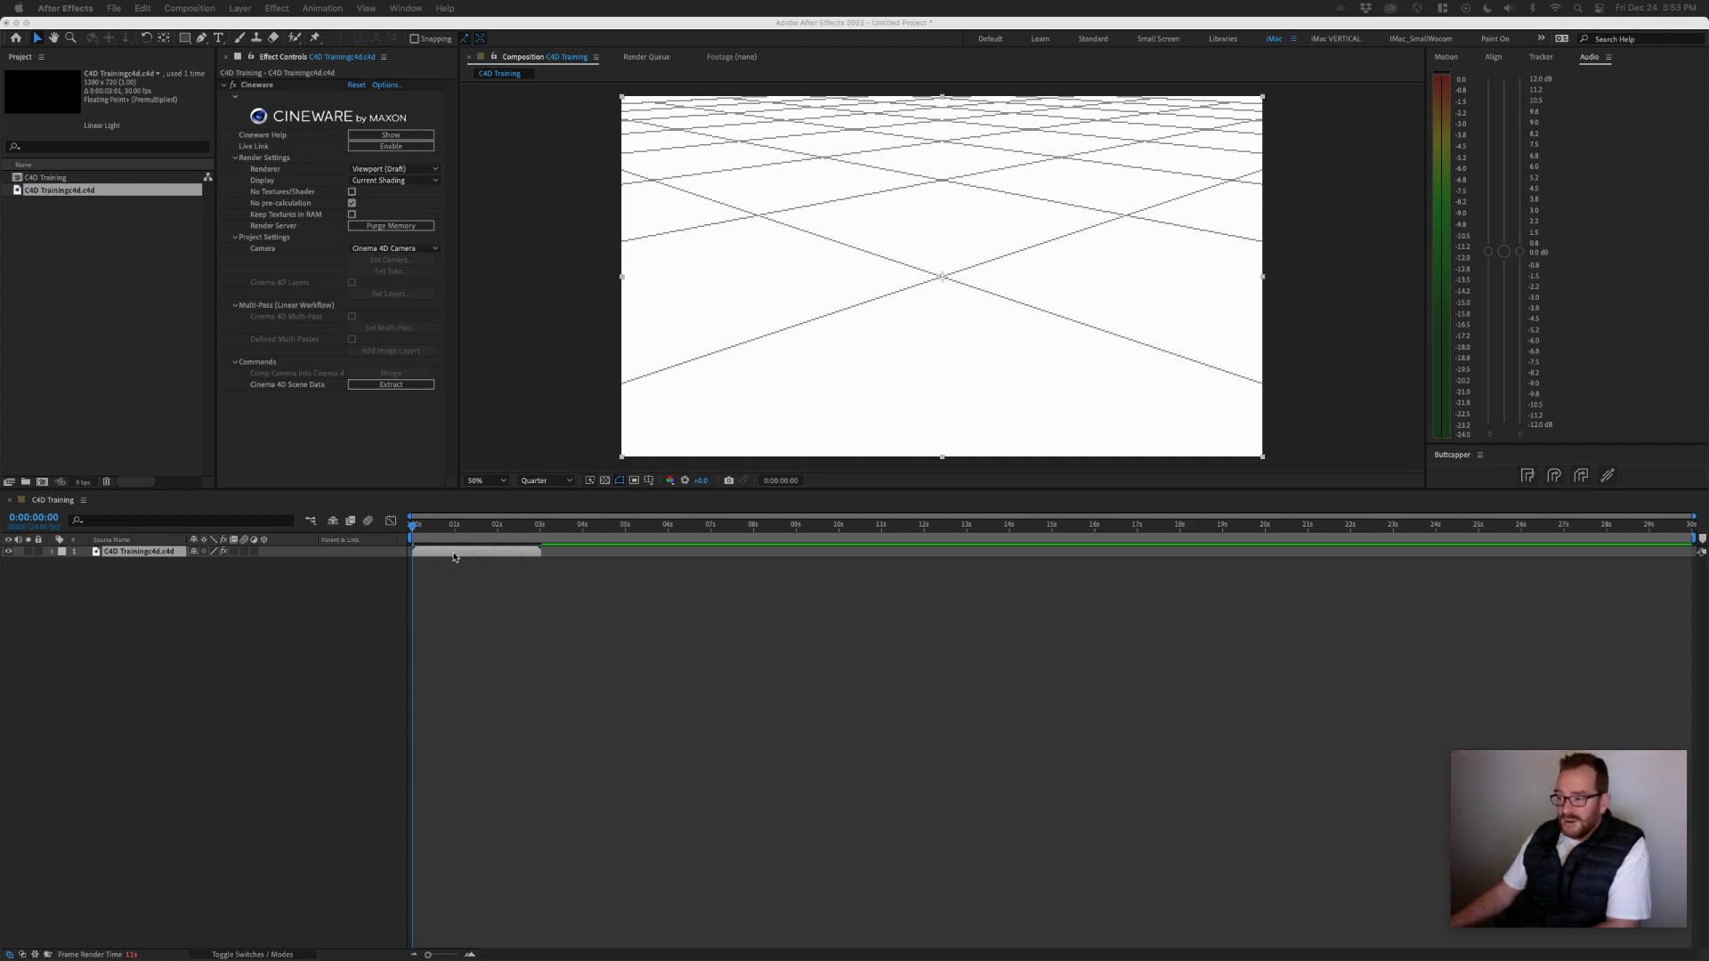
{"action": "left_click", "coordinate": [495, 553]}
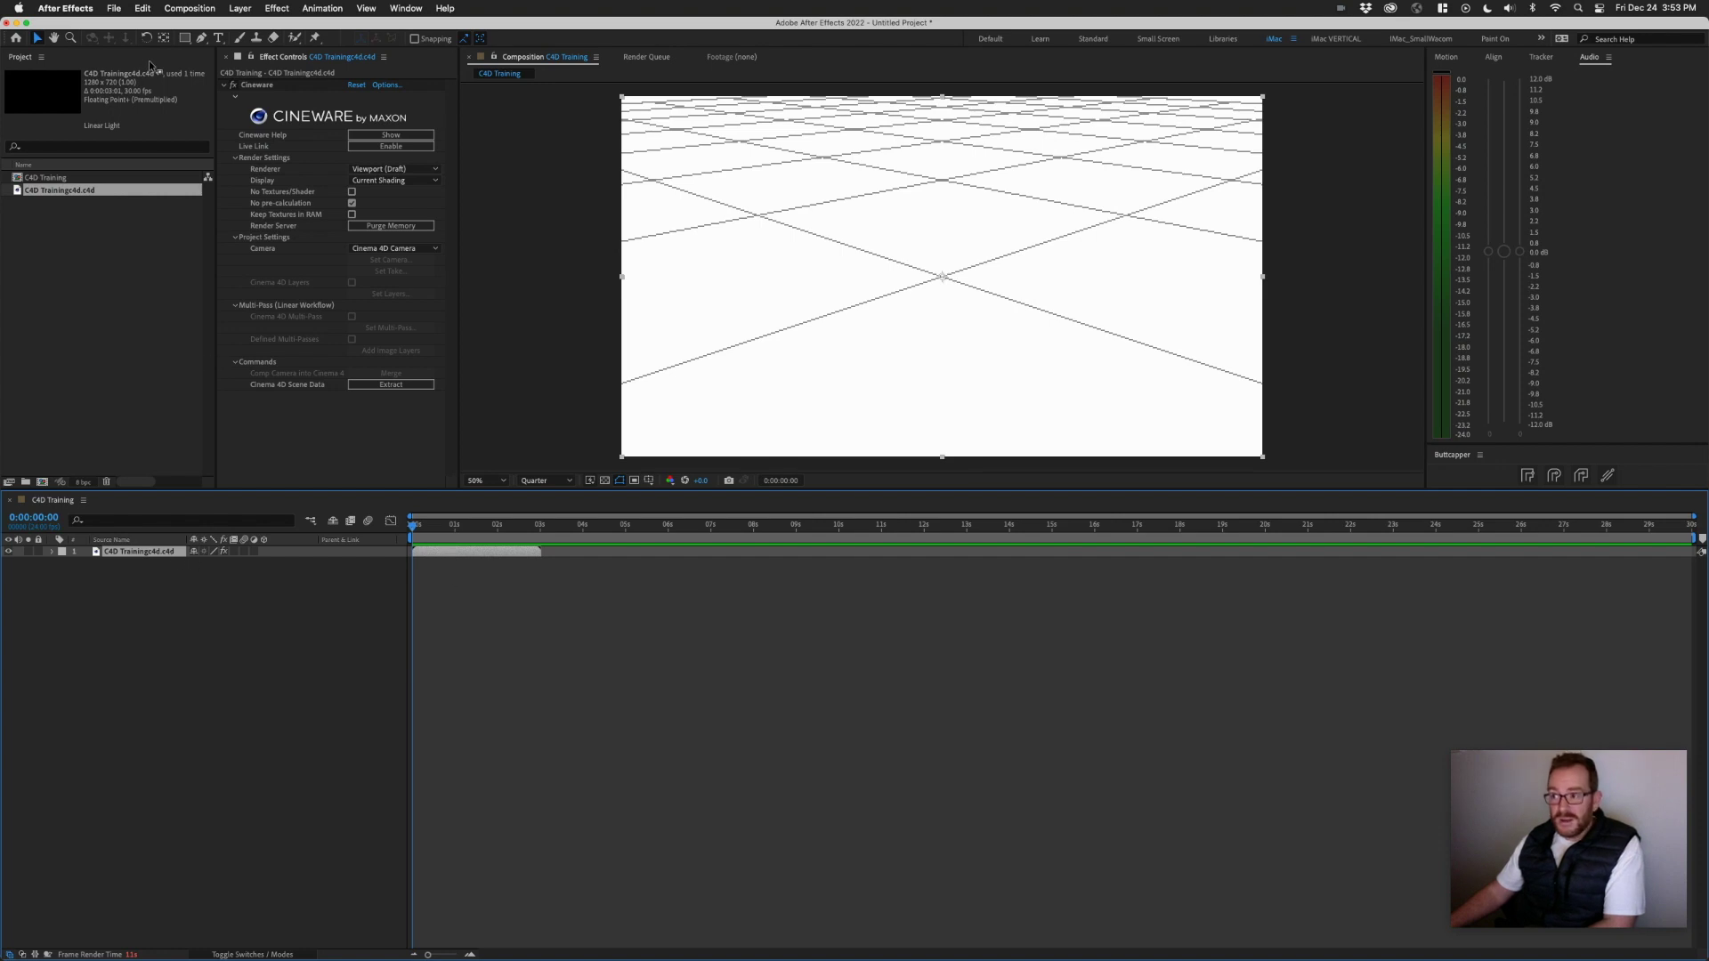
{"action": "left_click", "coordinate": [139, 8]}
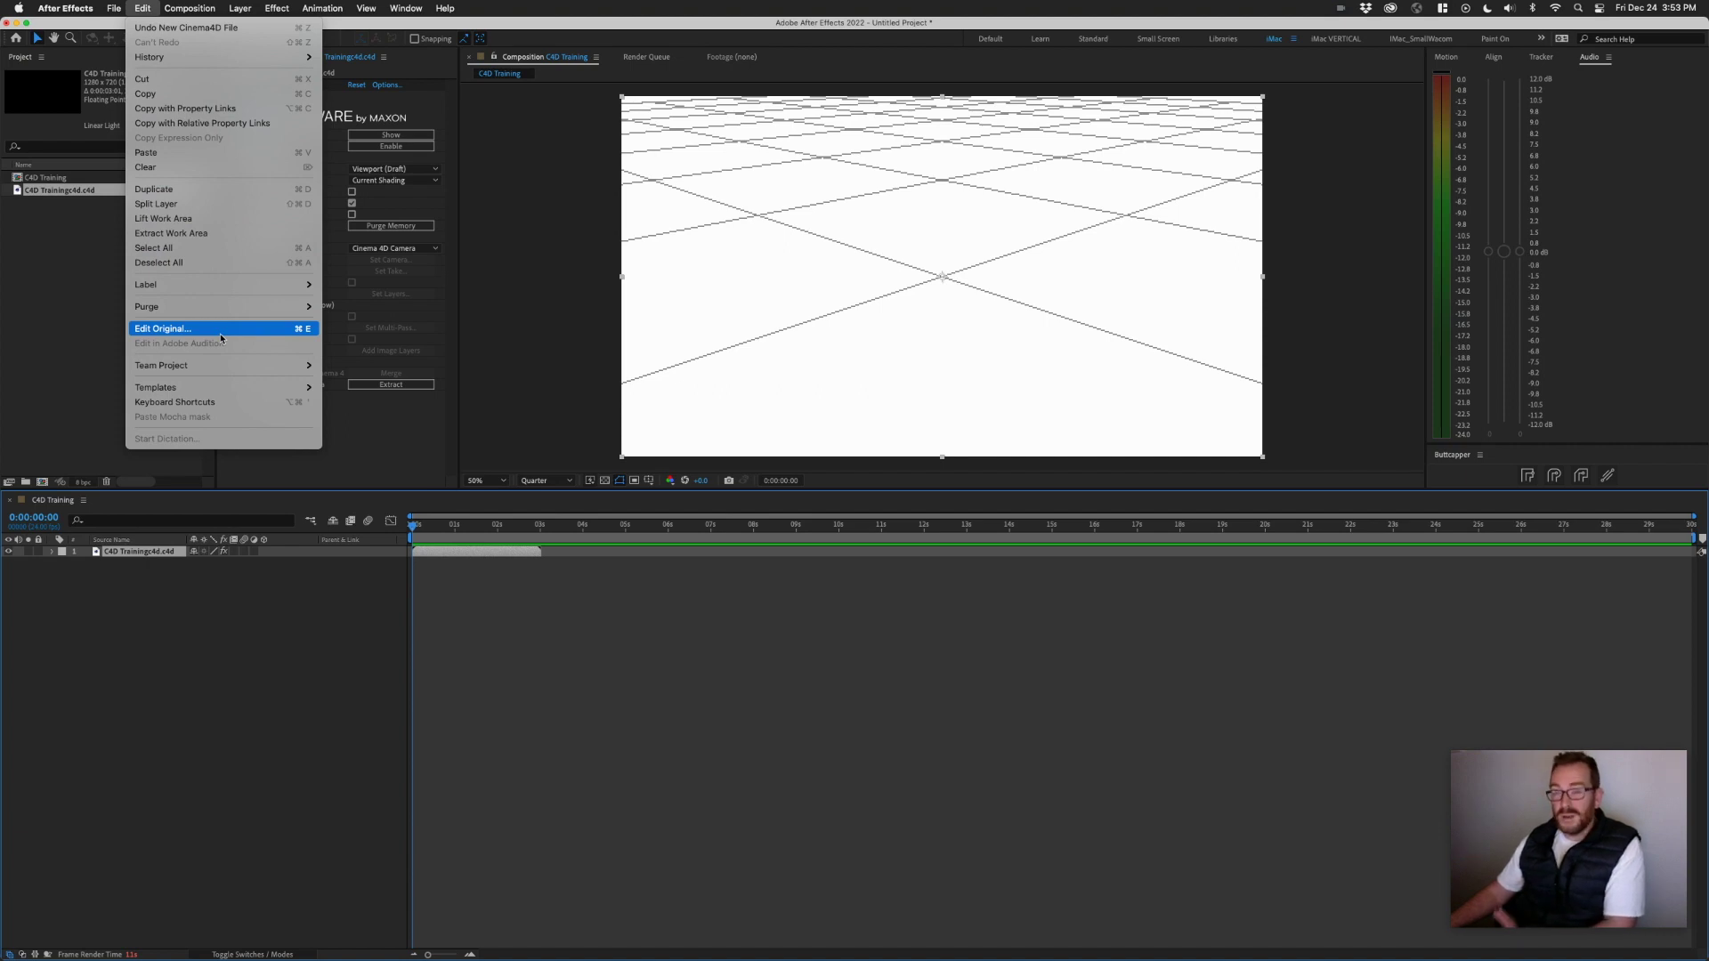
{"action": "left_click", "coordinate": [335, 592]}
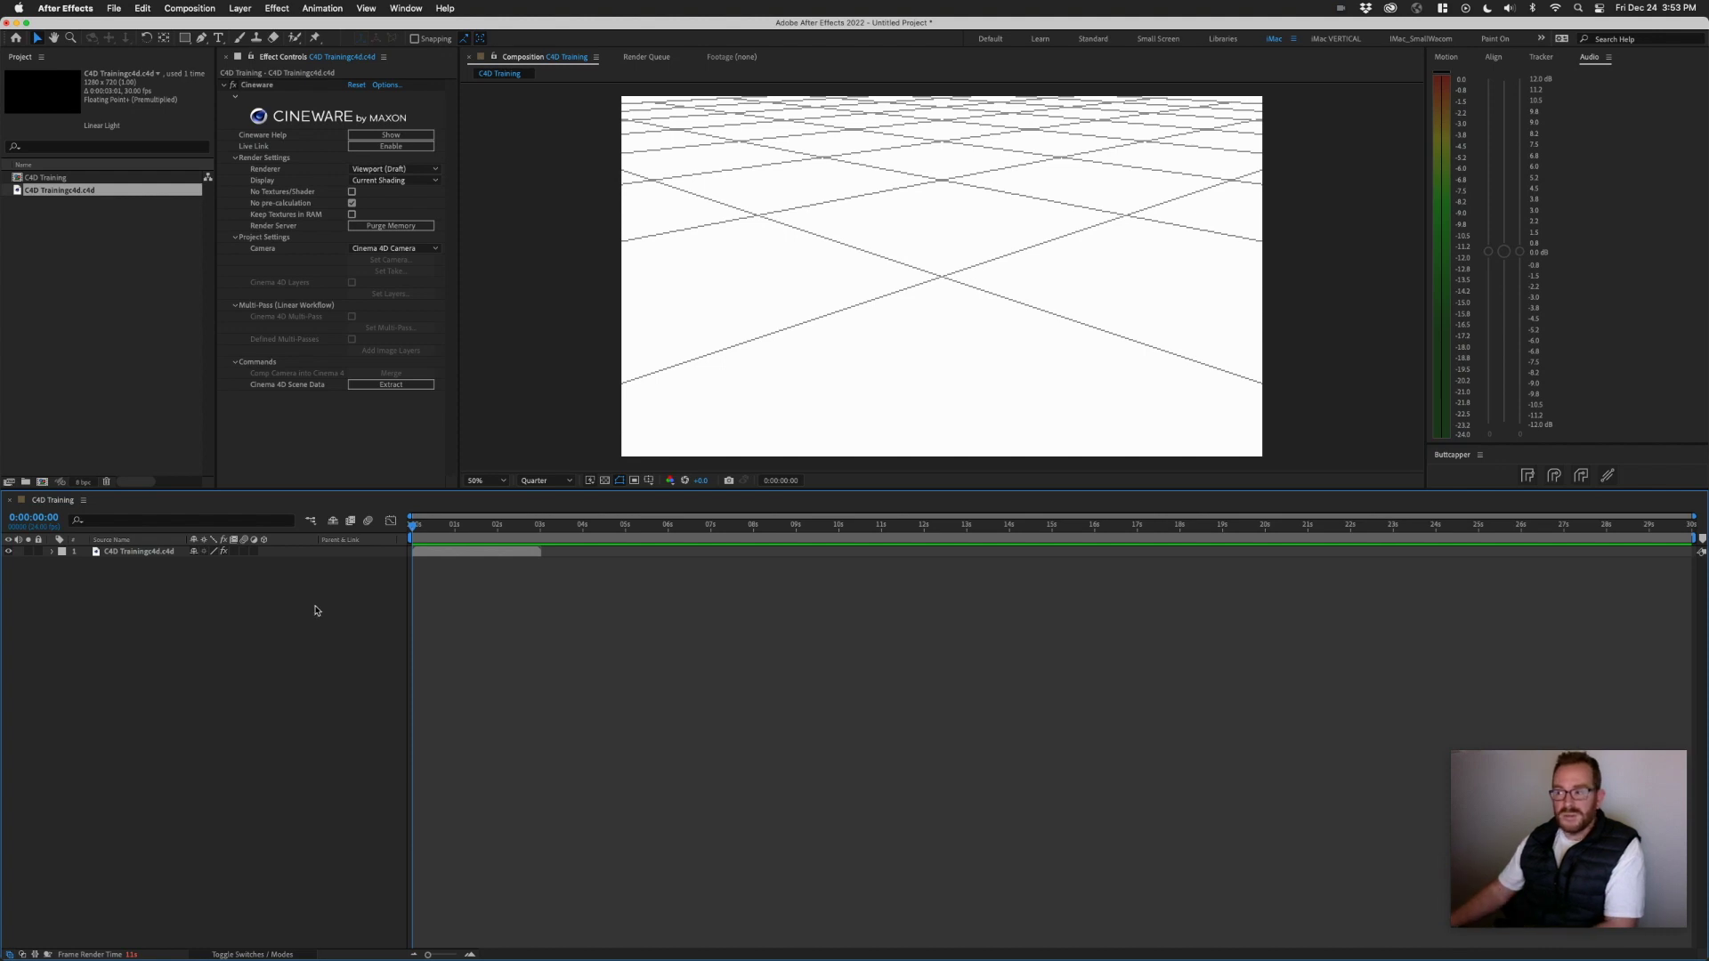
- Save the After Effects project on the Desktop as "C4D Training.aep"
{"action": "left_click", "coordinate": [111, 8]}
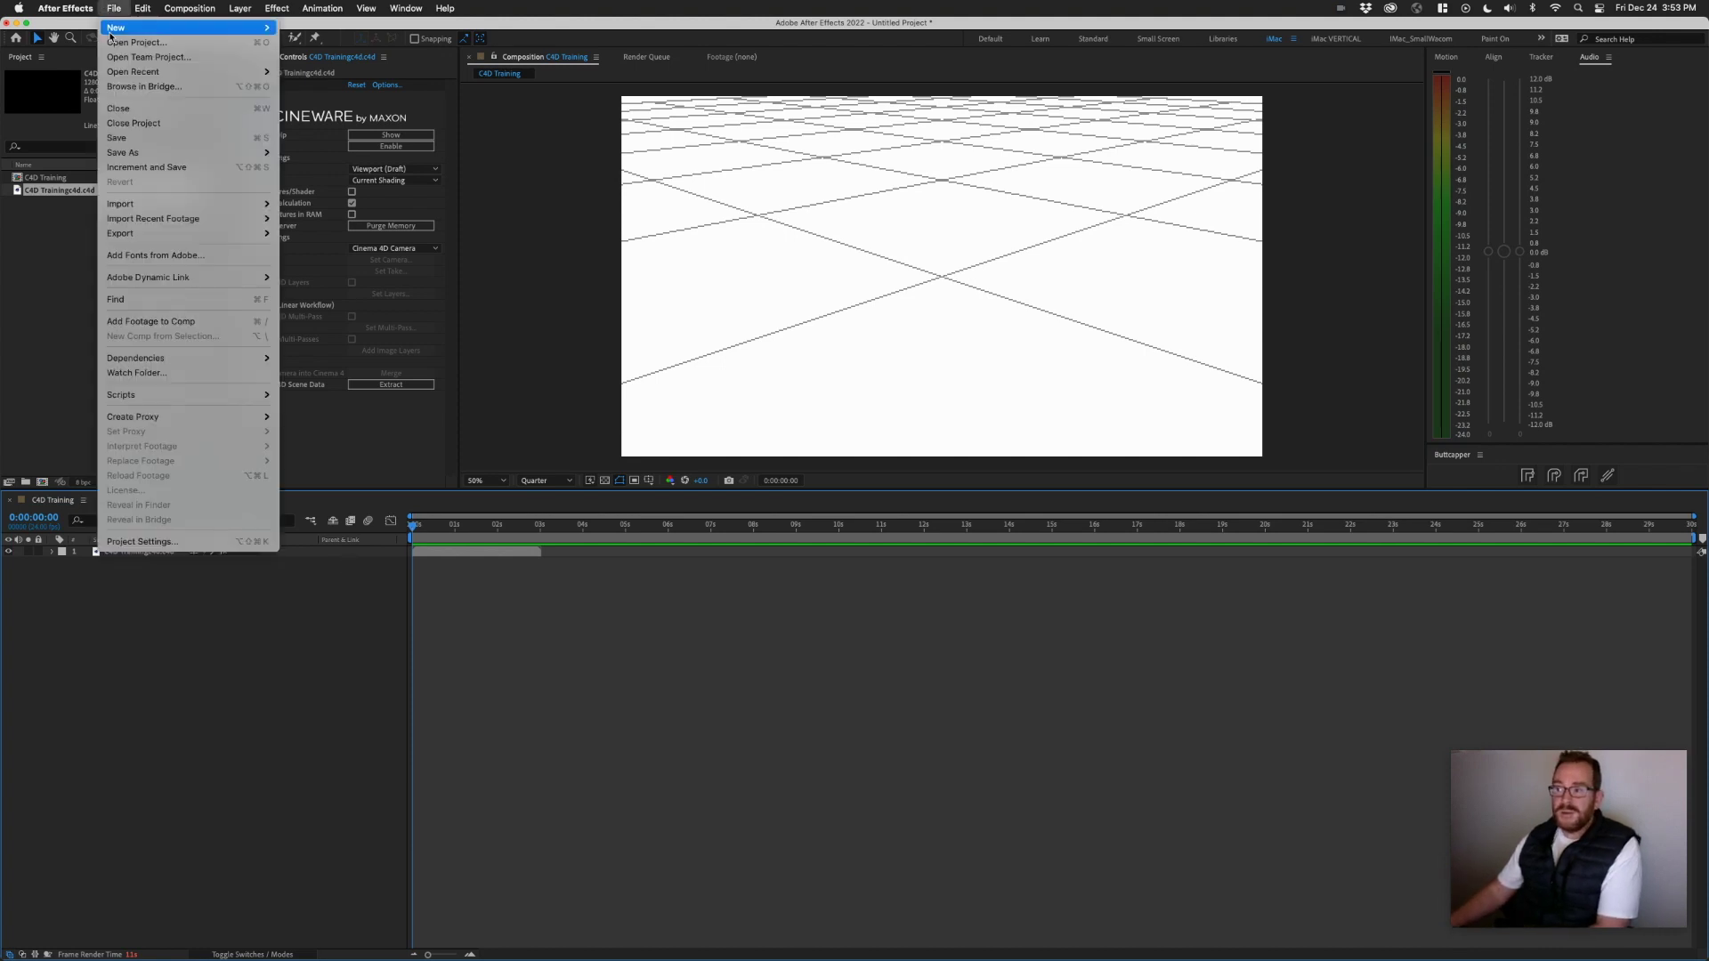
{"action": "left_click", "coordinate": [141, 143]}
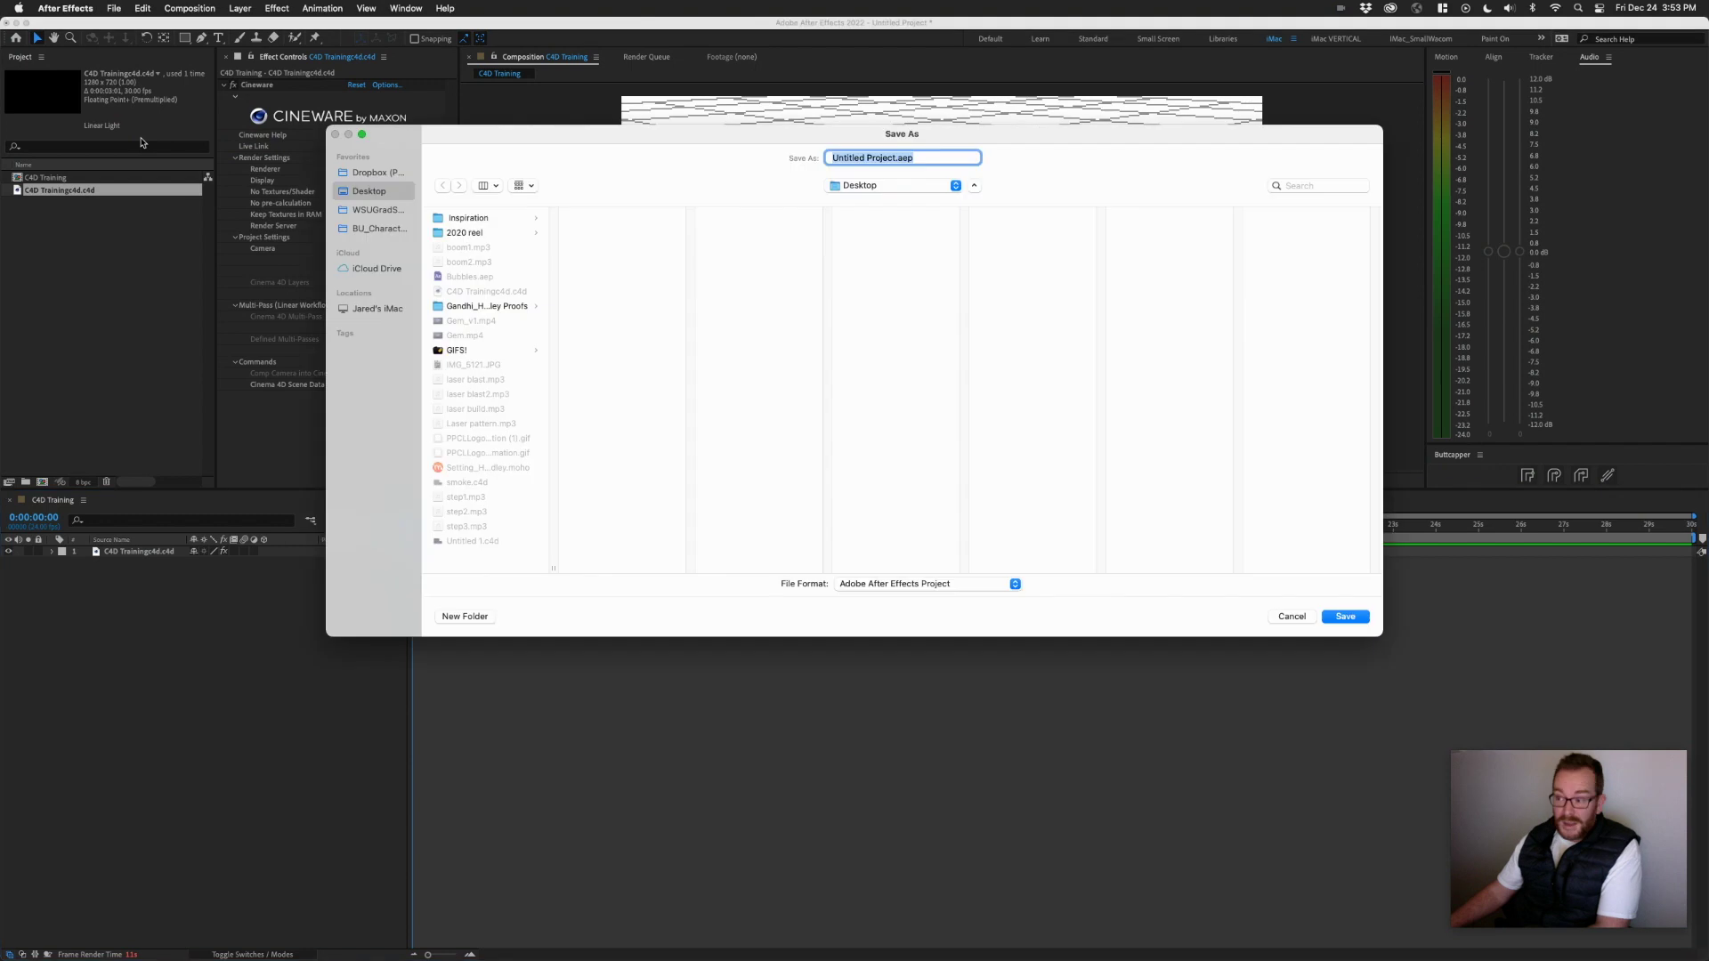
{"action": "left_click", "coordinate": [893, 158]}
{"action": "left_click_drag", "start_coordinate": [893, 157], "coordinate": [771, 157]}
{"action": "type", "text": "C4D Training"}
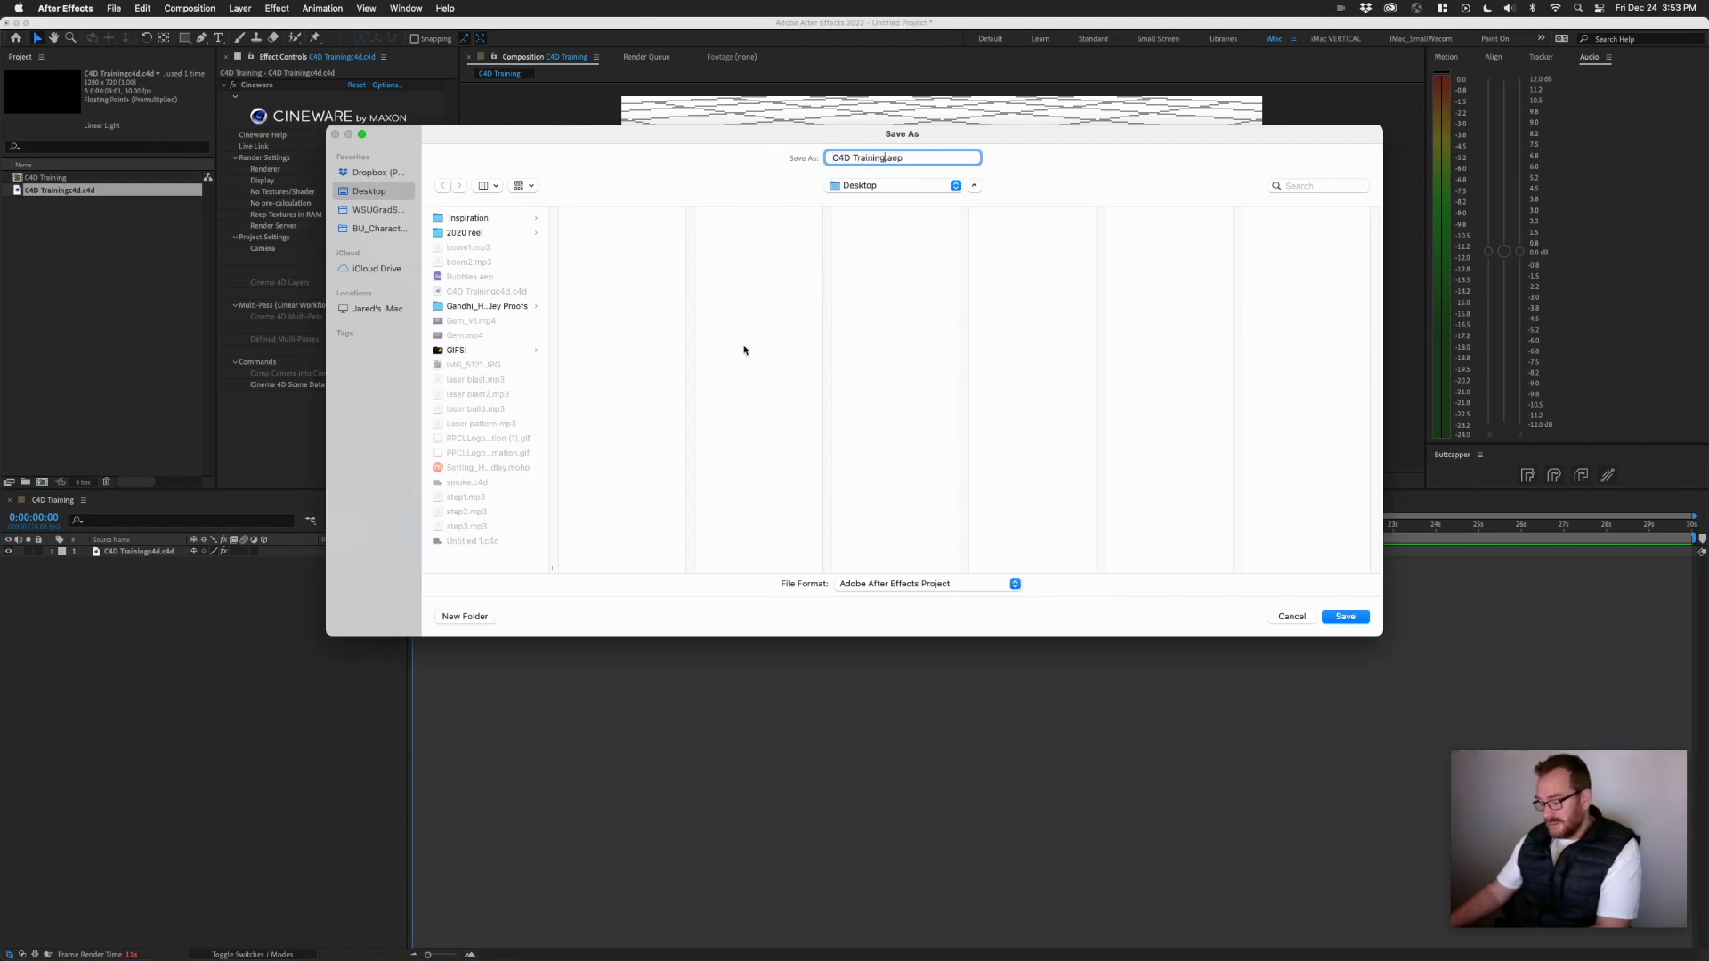
{"action": "left_click", "coordinate": [1365, 621]}
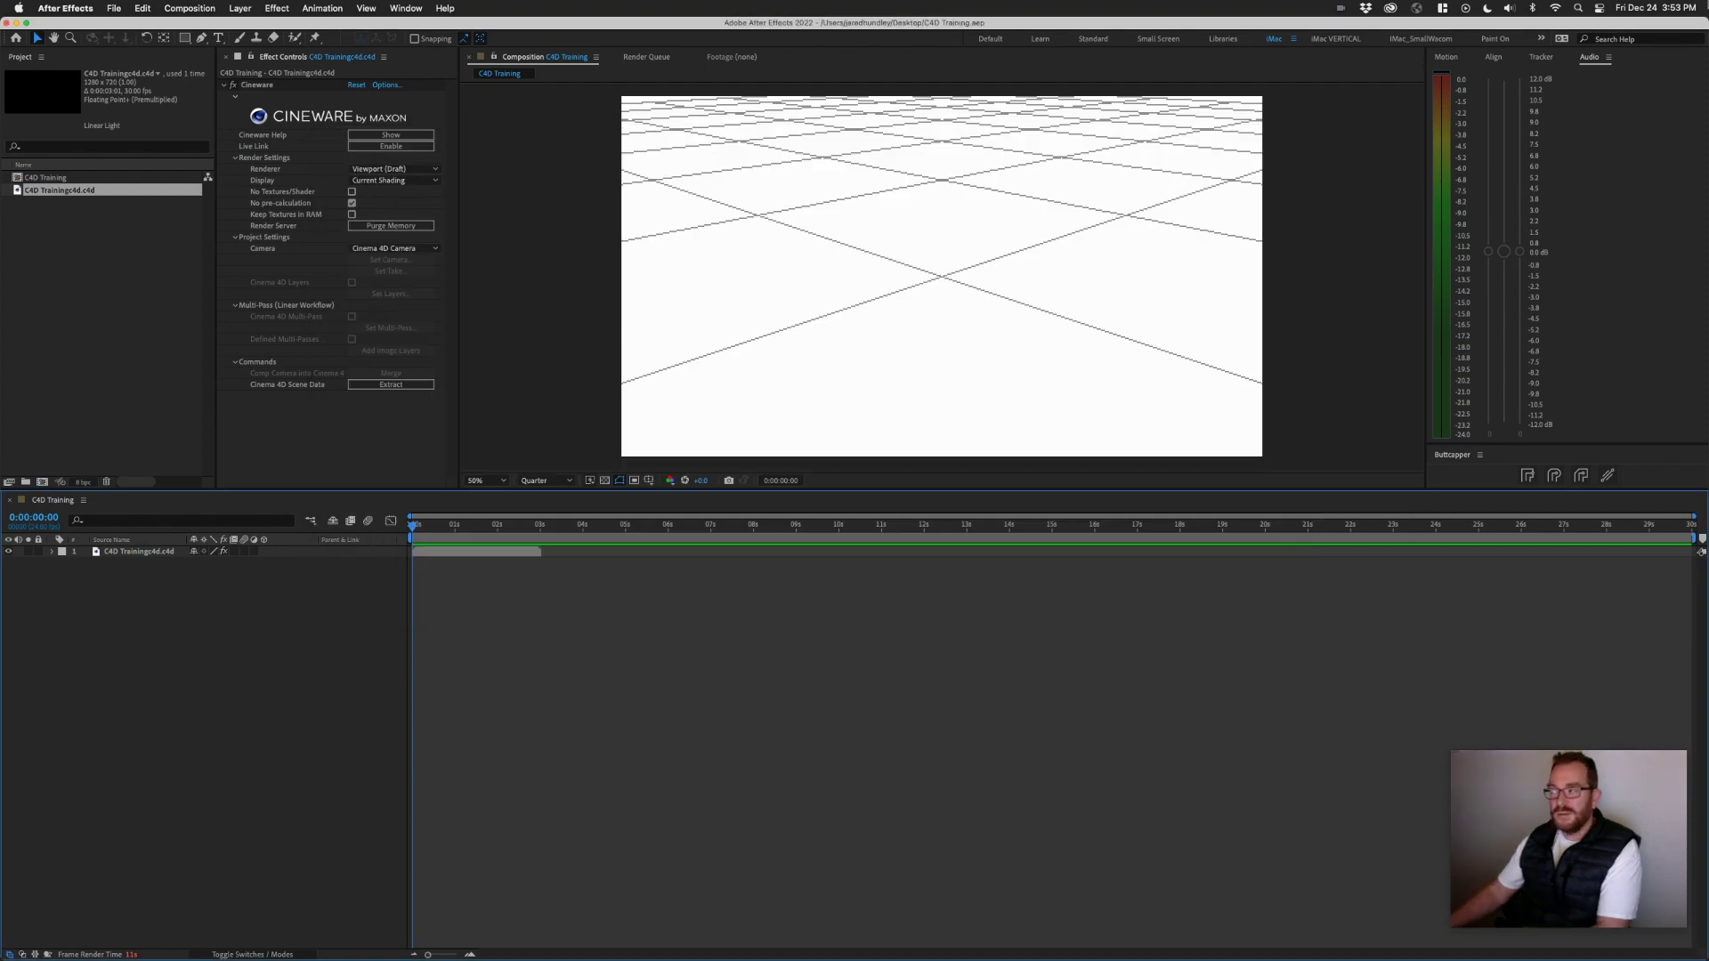
- Check the saved Cinema 4D file and After Effects project on the desktop, and return to After Effects
{"action": "mouse_move", "coordinate": [1705, 4]}
{"action": "left_click_drag", "start_coordinate": [1634, 133], "coordinate": [1678, 190]}
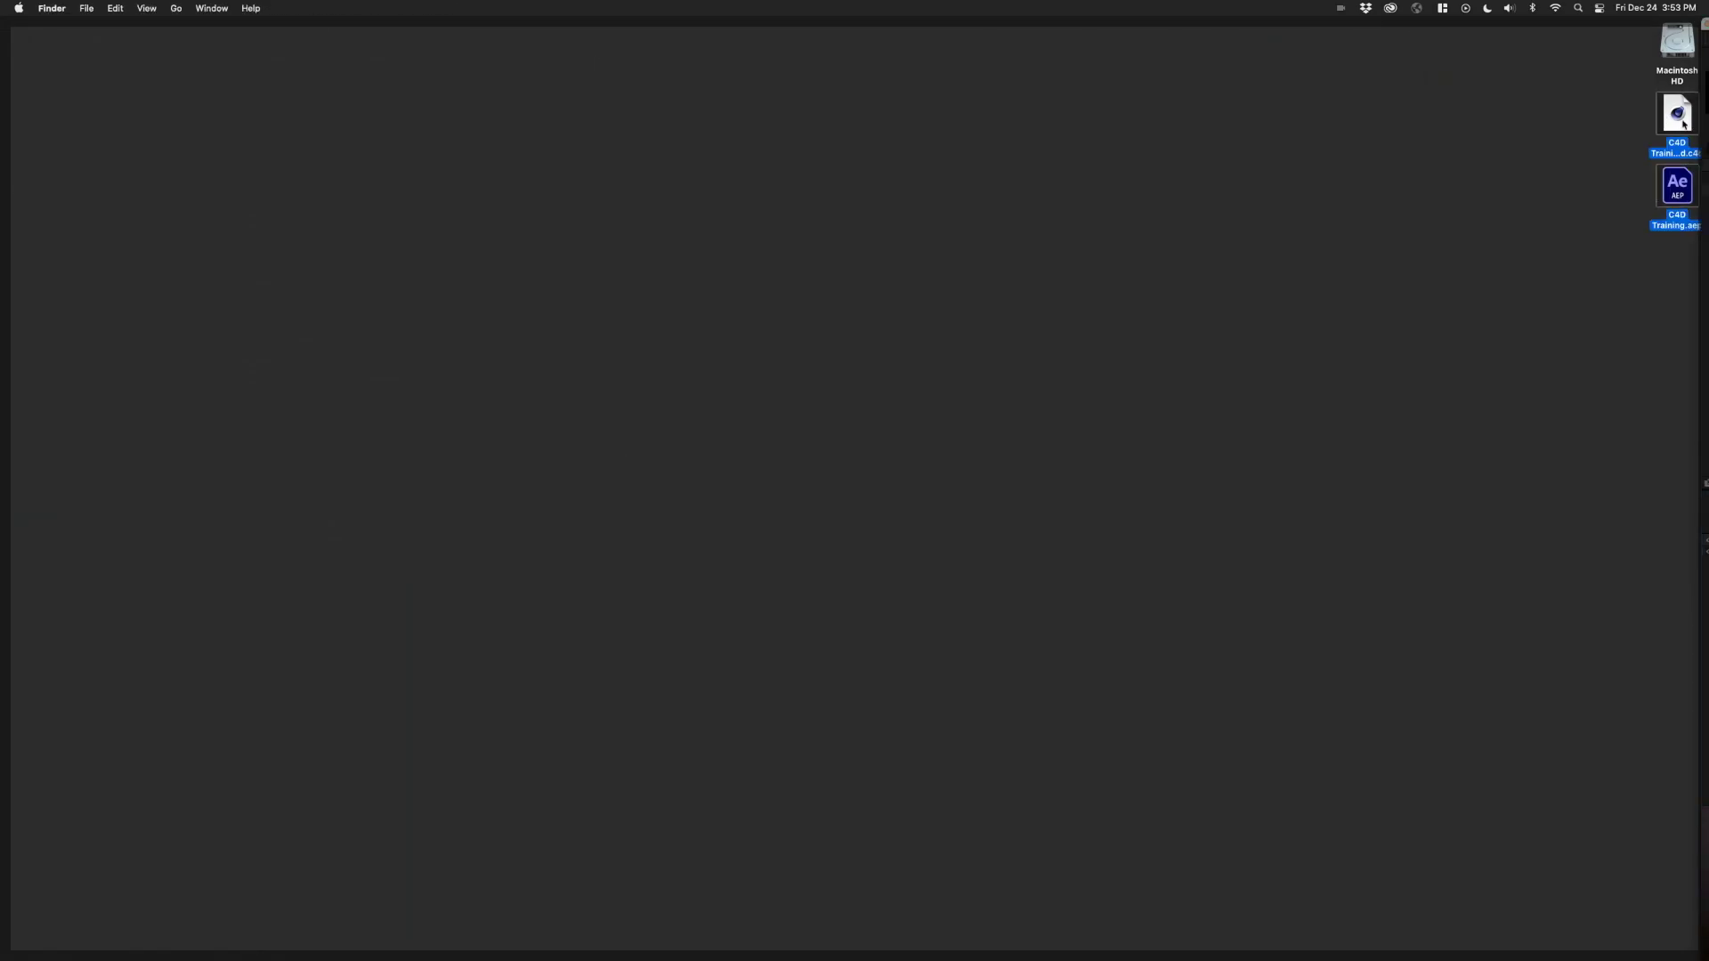
{"action": "left_click", "coordinate": [1568, 173]}
{"action": "mouse_move", "coordinate": [1706, 4]}
{"action": "left_click", "coordinate": [628, 617]}
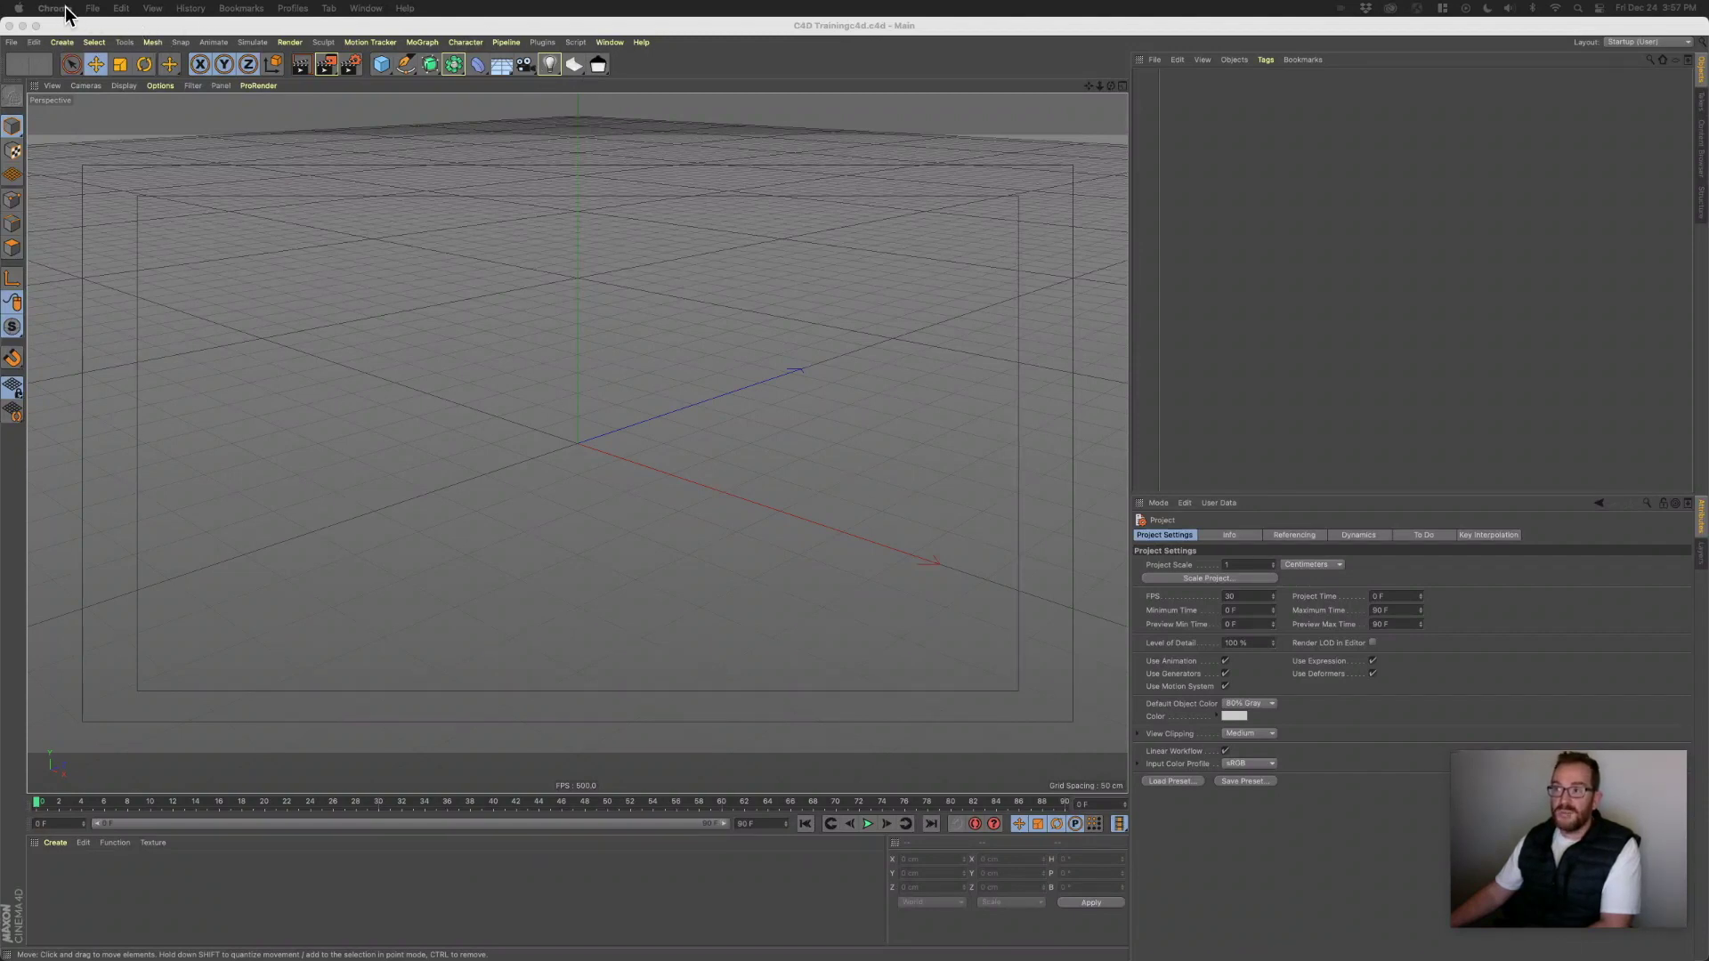
- Switch to Cinema 4D and examine the four-view layout and the enlarged Top and Front views, ending in the Perspective view
{"action": "left_click", "coordinate": [85, 31]}
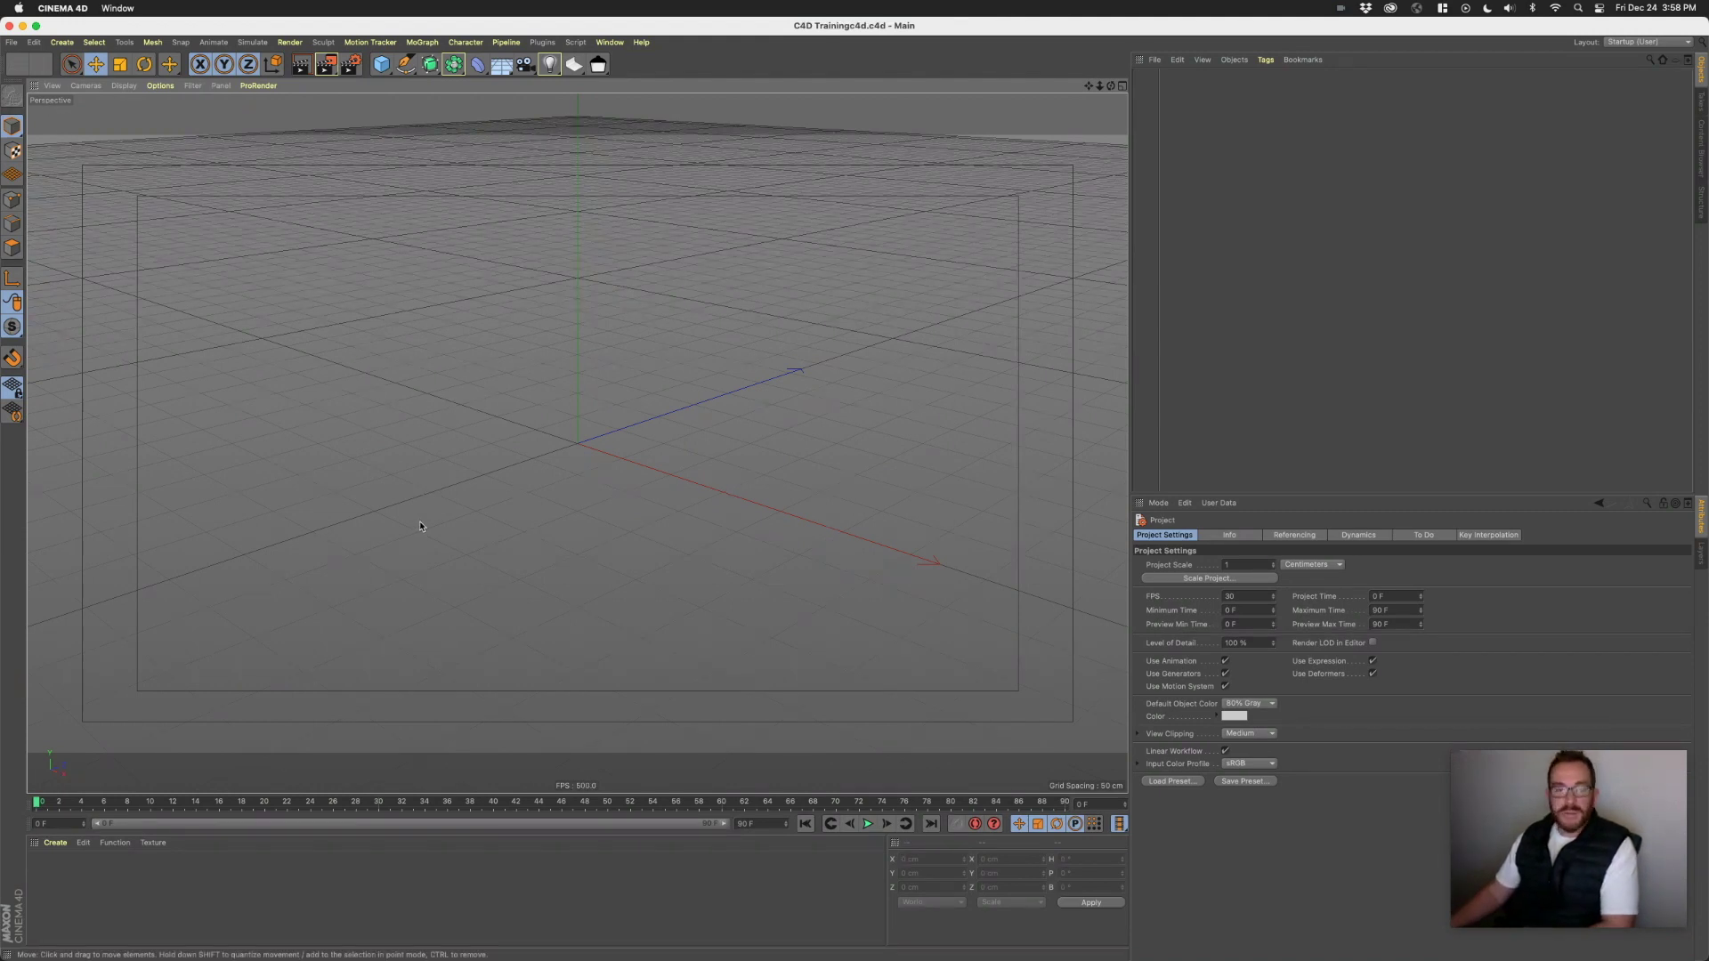
{"action": "middle_click", "coordinate": [428, 469]}
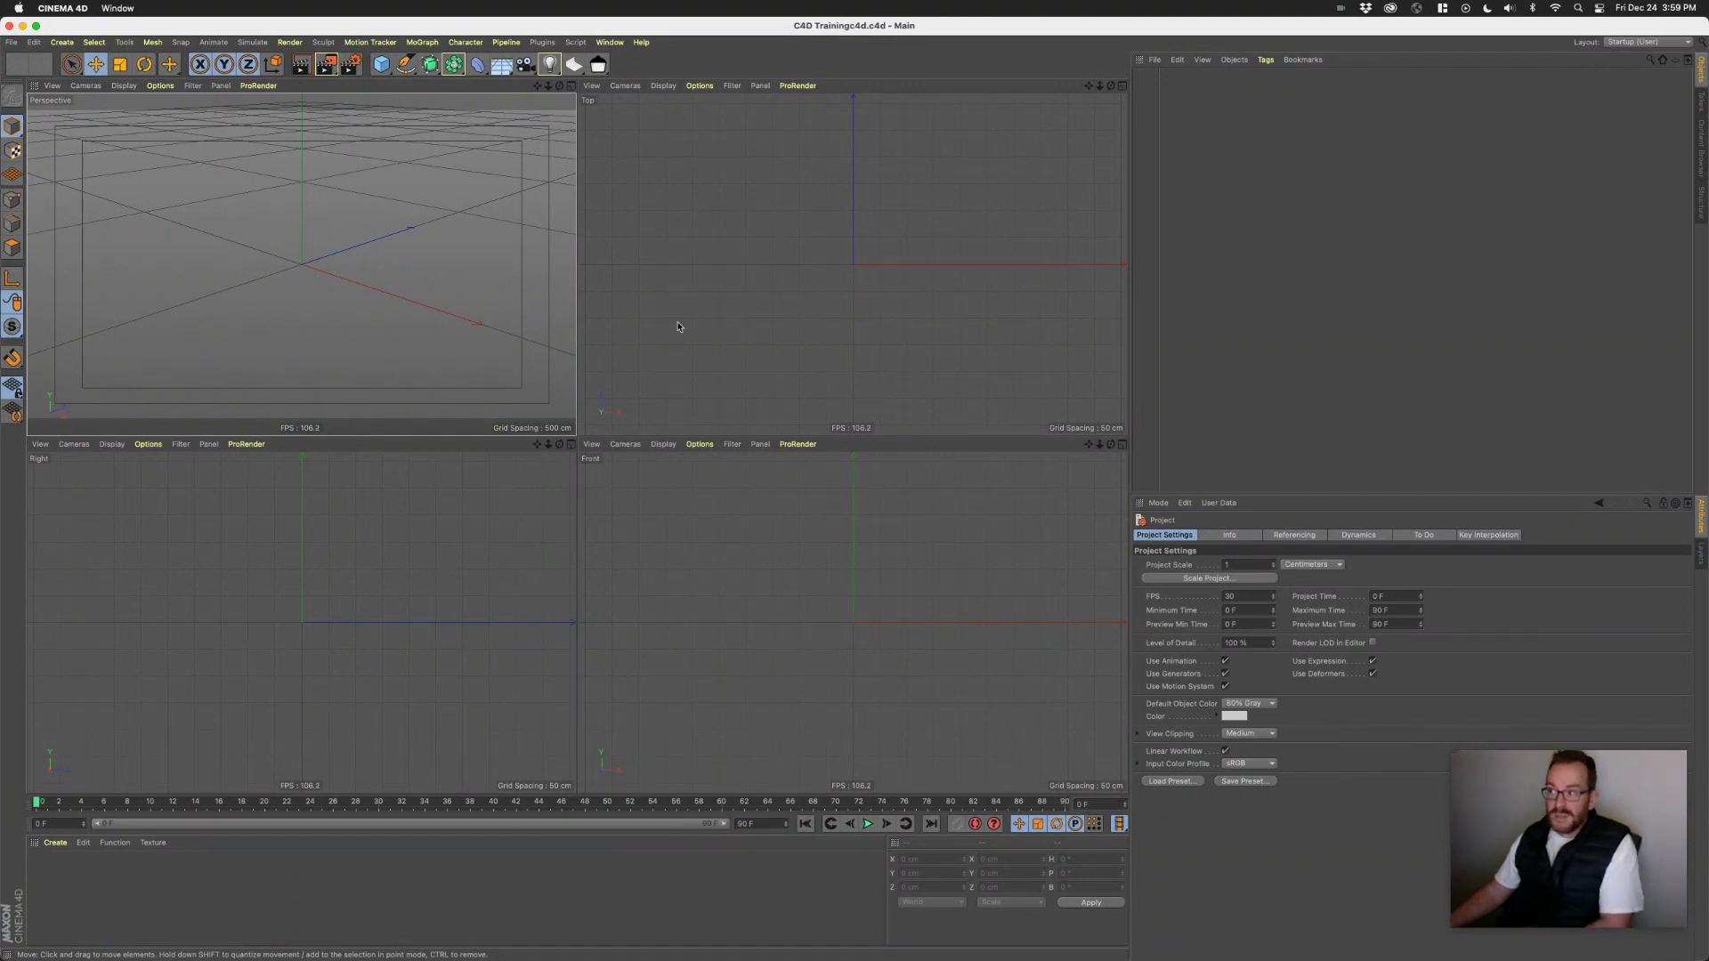
{"action": "middle_click", "coordinate": [834, 249]}
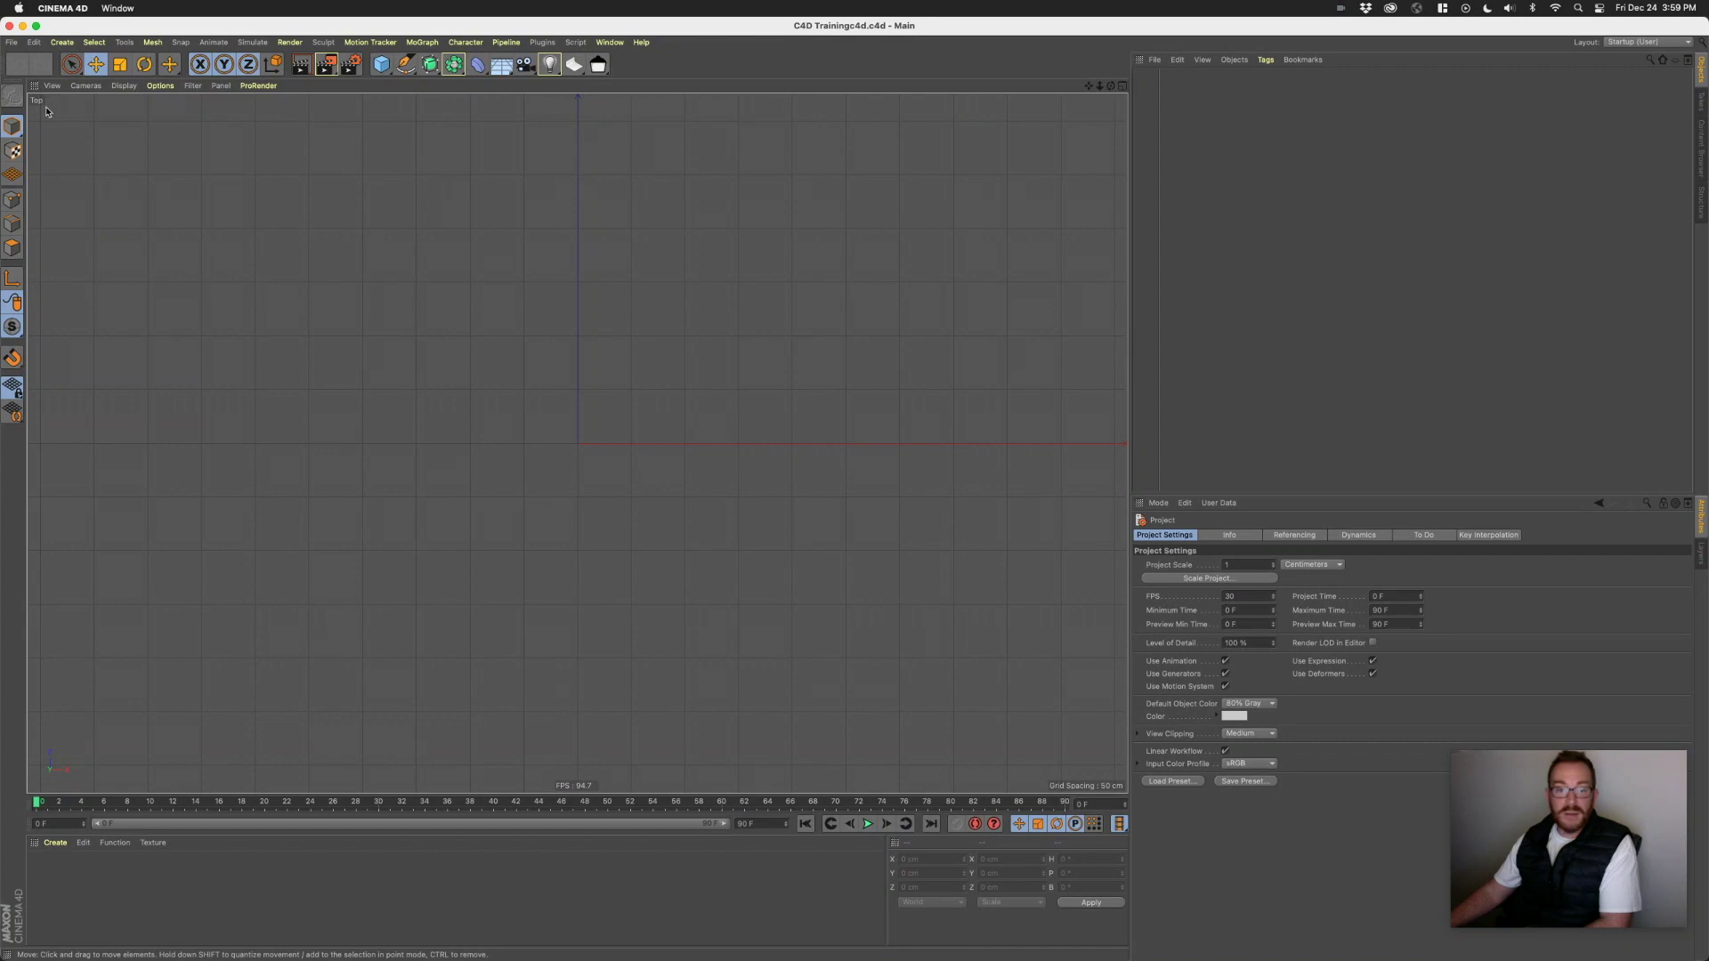
{"action": "middle_click", "coordinate": [895, 323]}
{"action": "middle_click", "coordinate": [808, 593]}
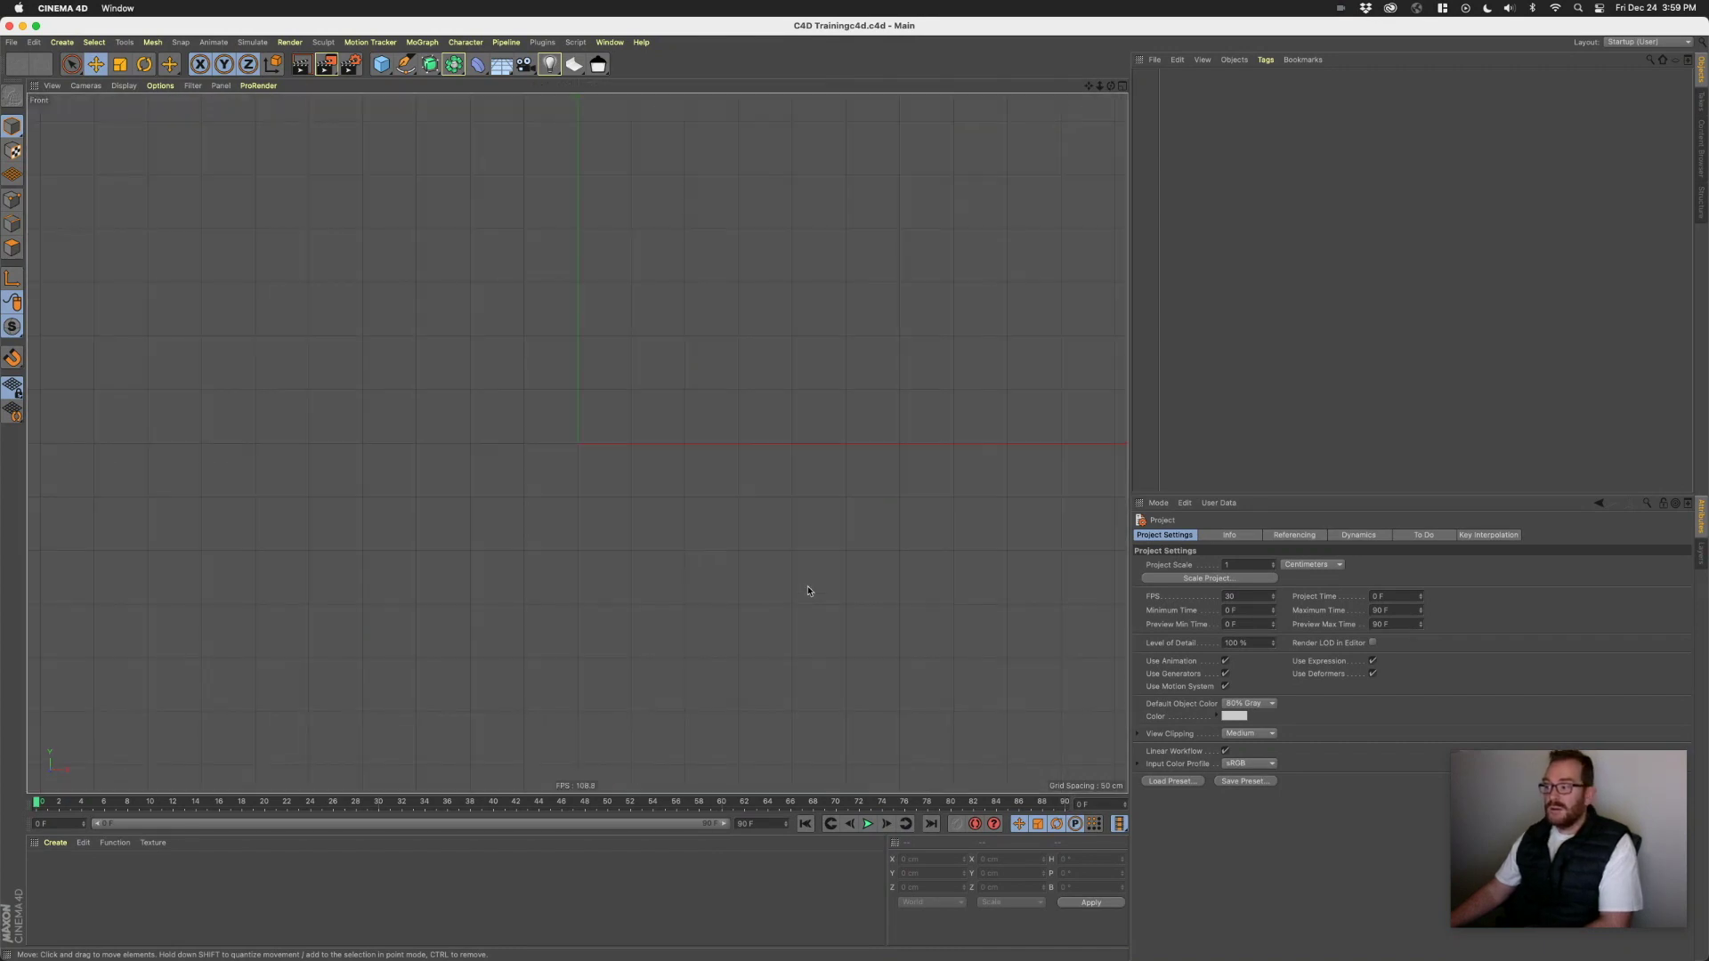
{"action": "middle_click", "coordinate": [586, 522]}
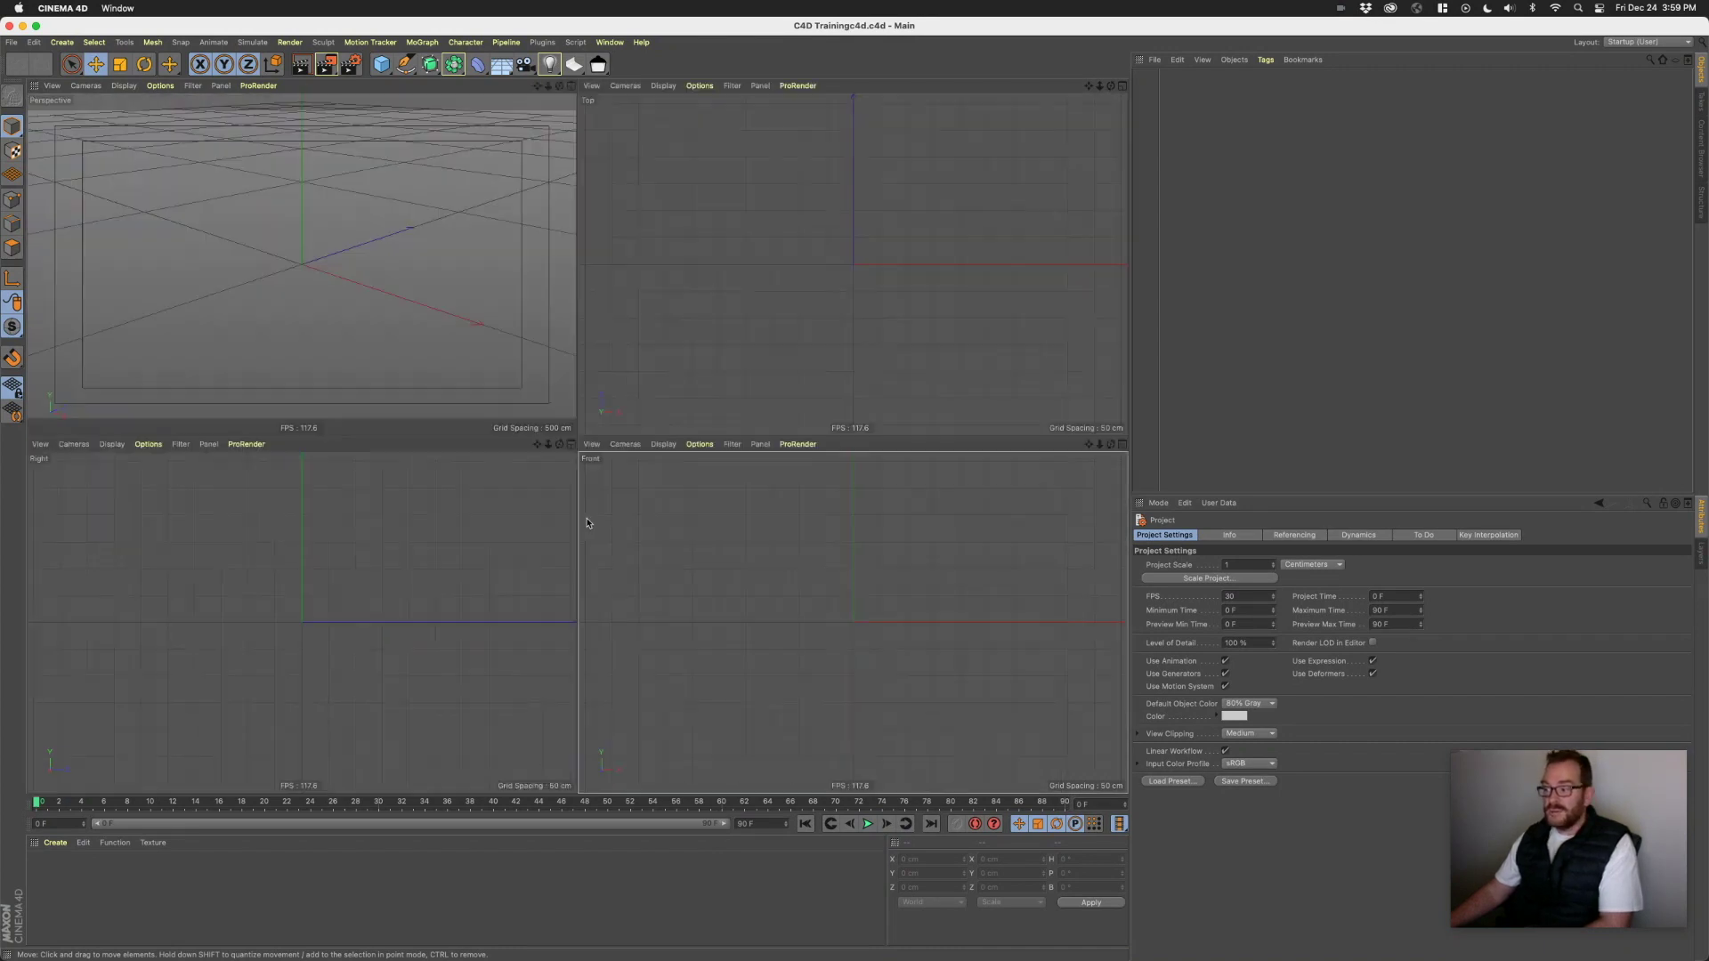
{"action": "middle_click", "coordinate": [326, 307]}
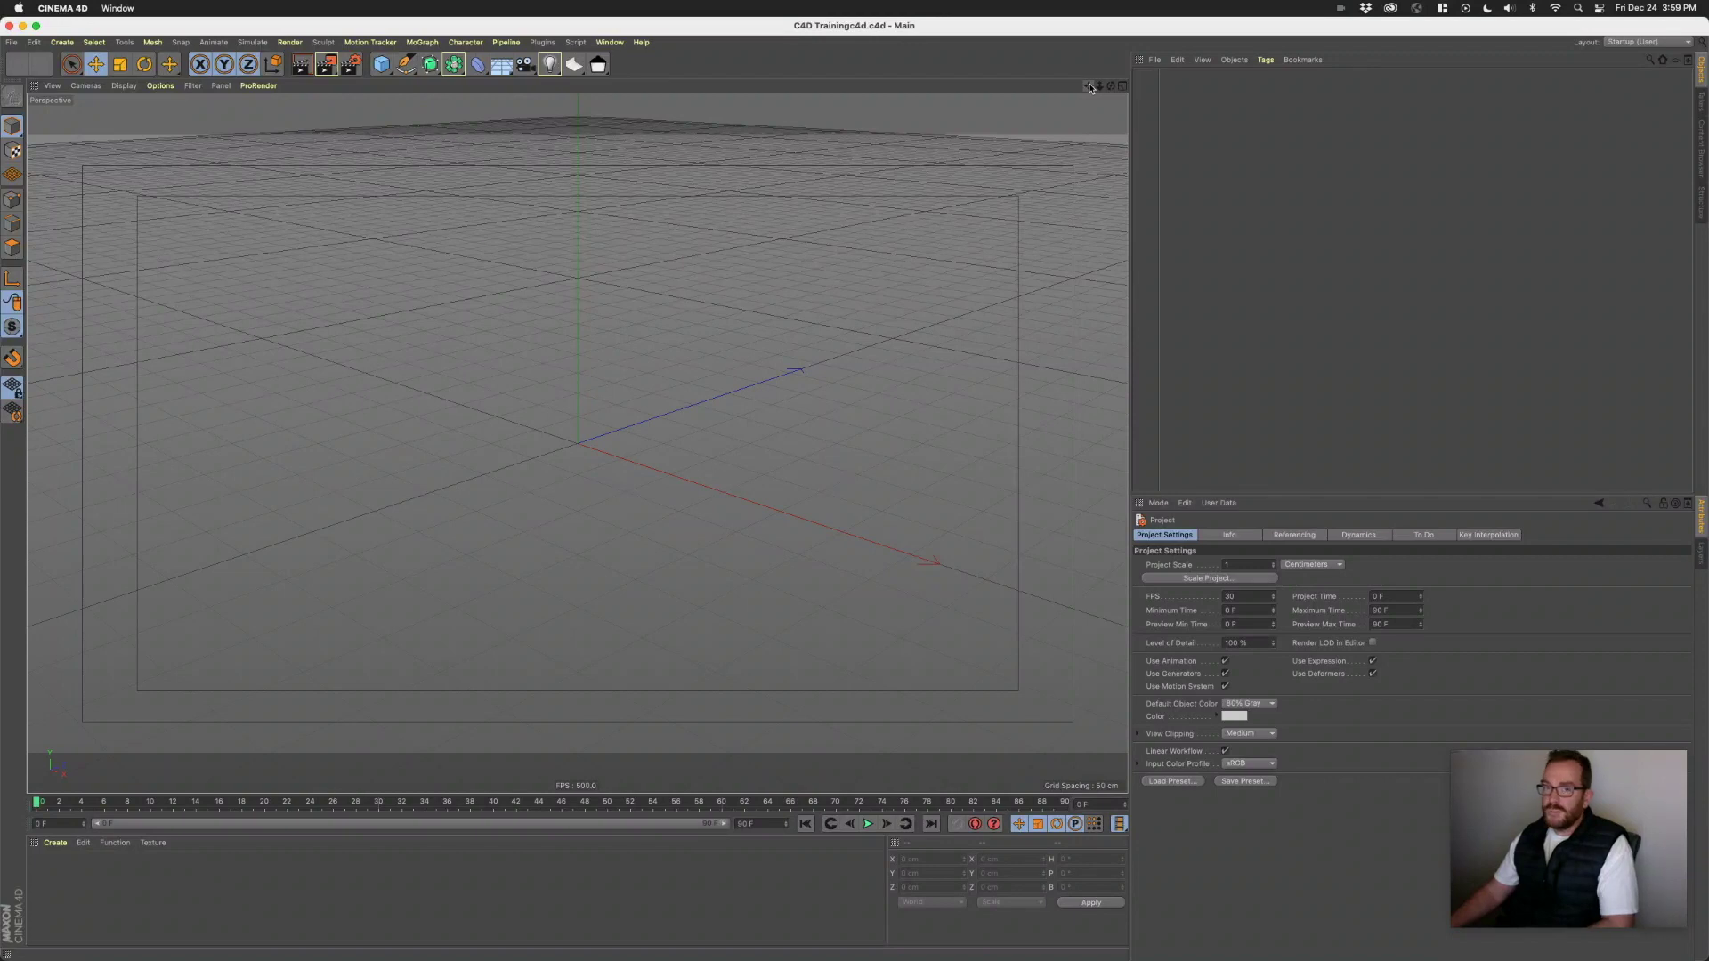
- Examine the empty scene in the Perspective view by panning, zooming and orbiting the camera around the origin
{"action": "left_click_drag", "start_coordinate": [1088, 87], "coordinate": [1040, 496]}
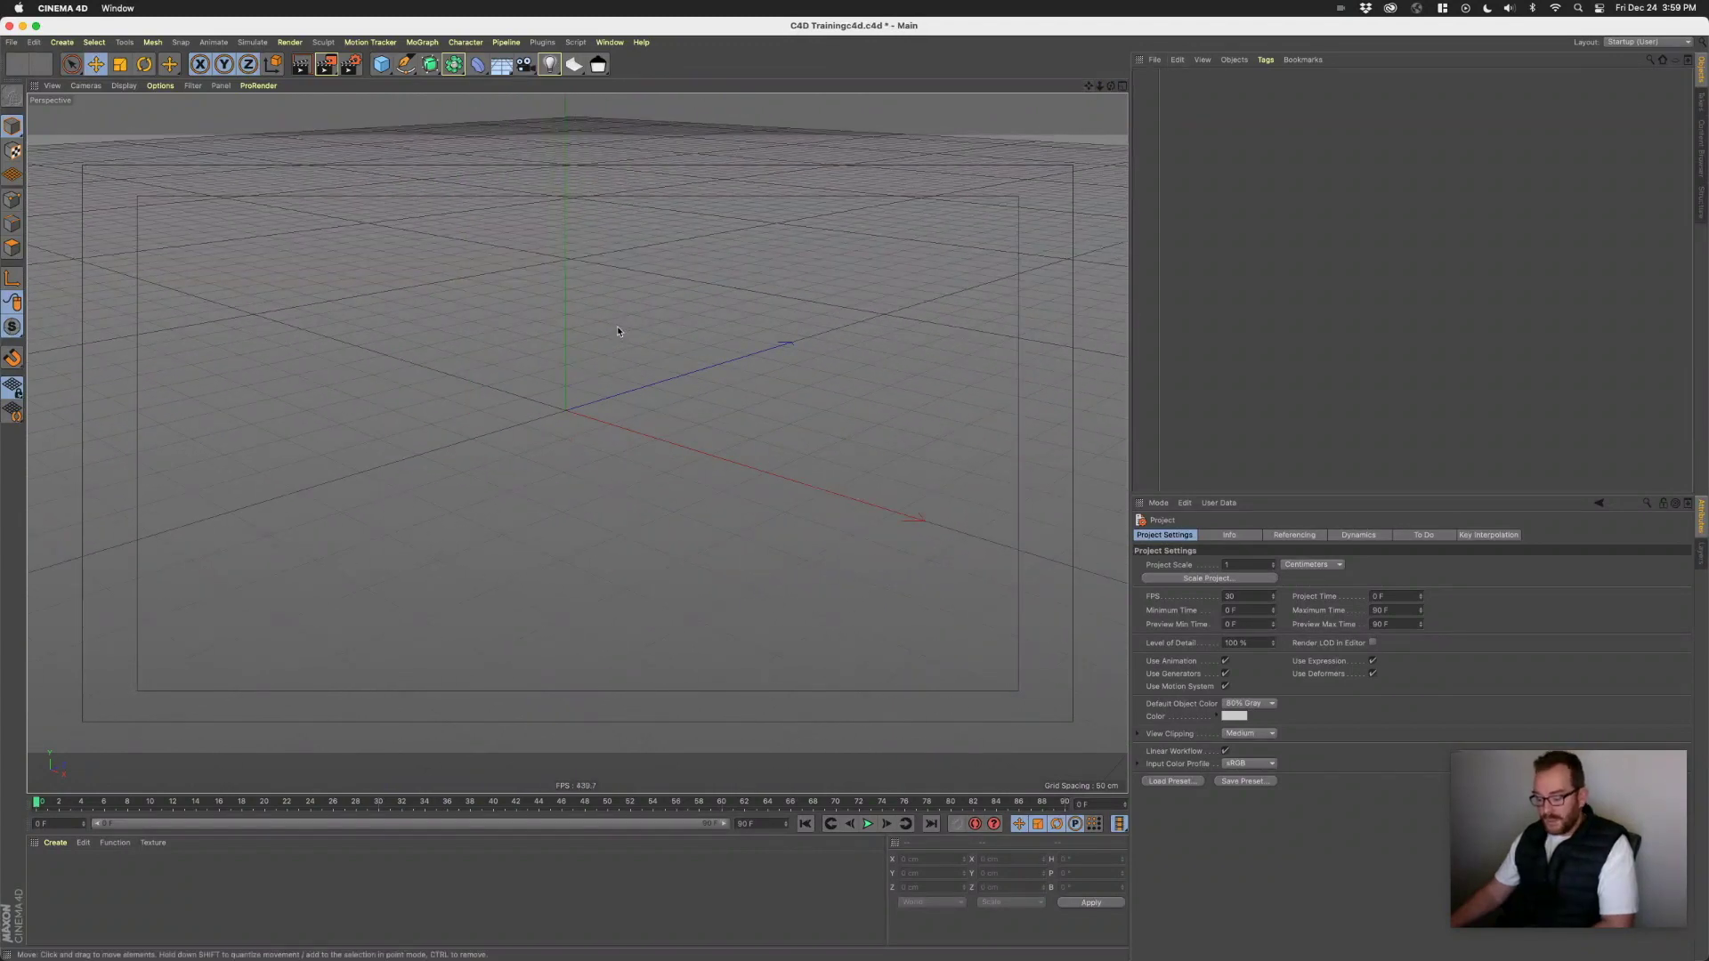
{"action": "middle_click_drag", "start_coordinate": [577, 444], "coordinate": [624, 421], "text": "alt"}
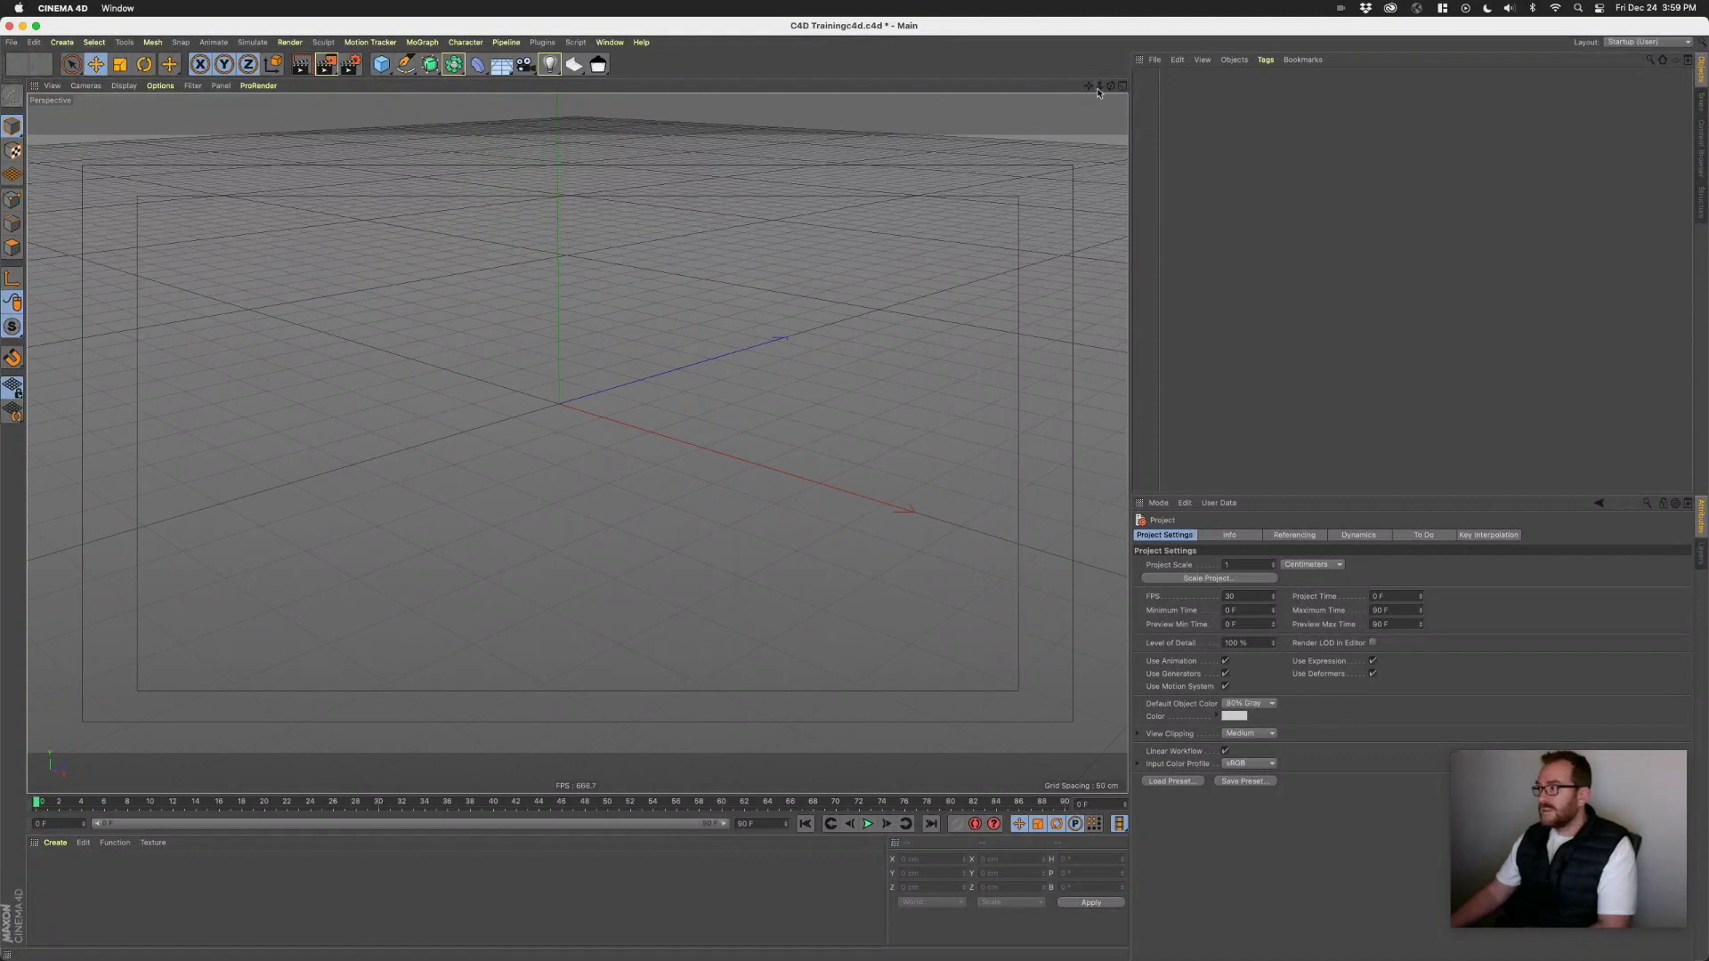
{"action": "scroll", "coordinate": [856, 493], "scroll_direction": "down", "scroll_amount": 5}
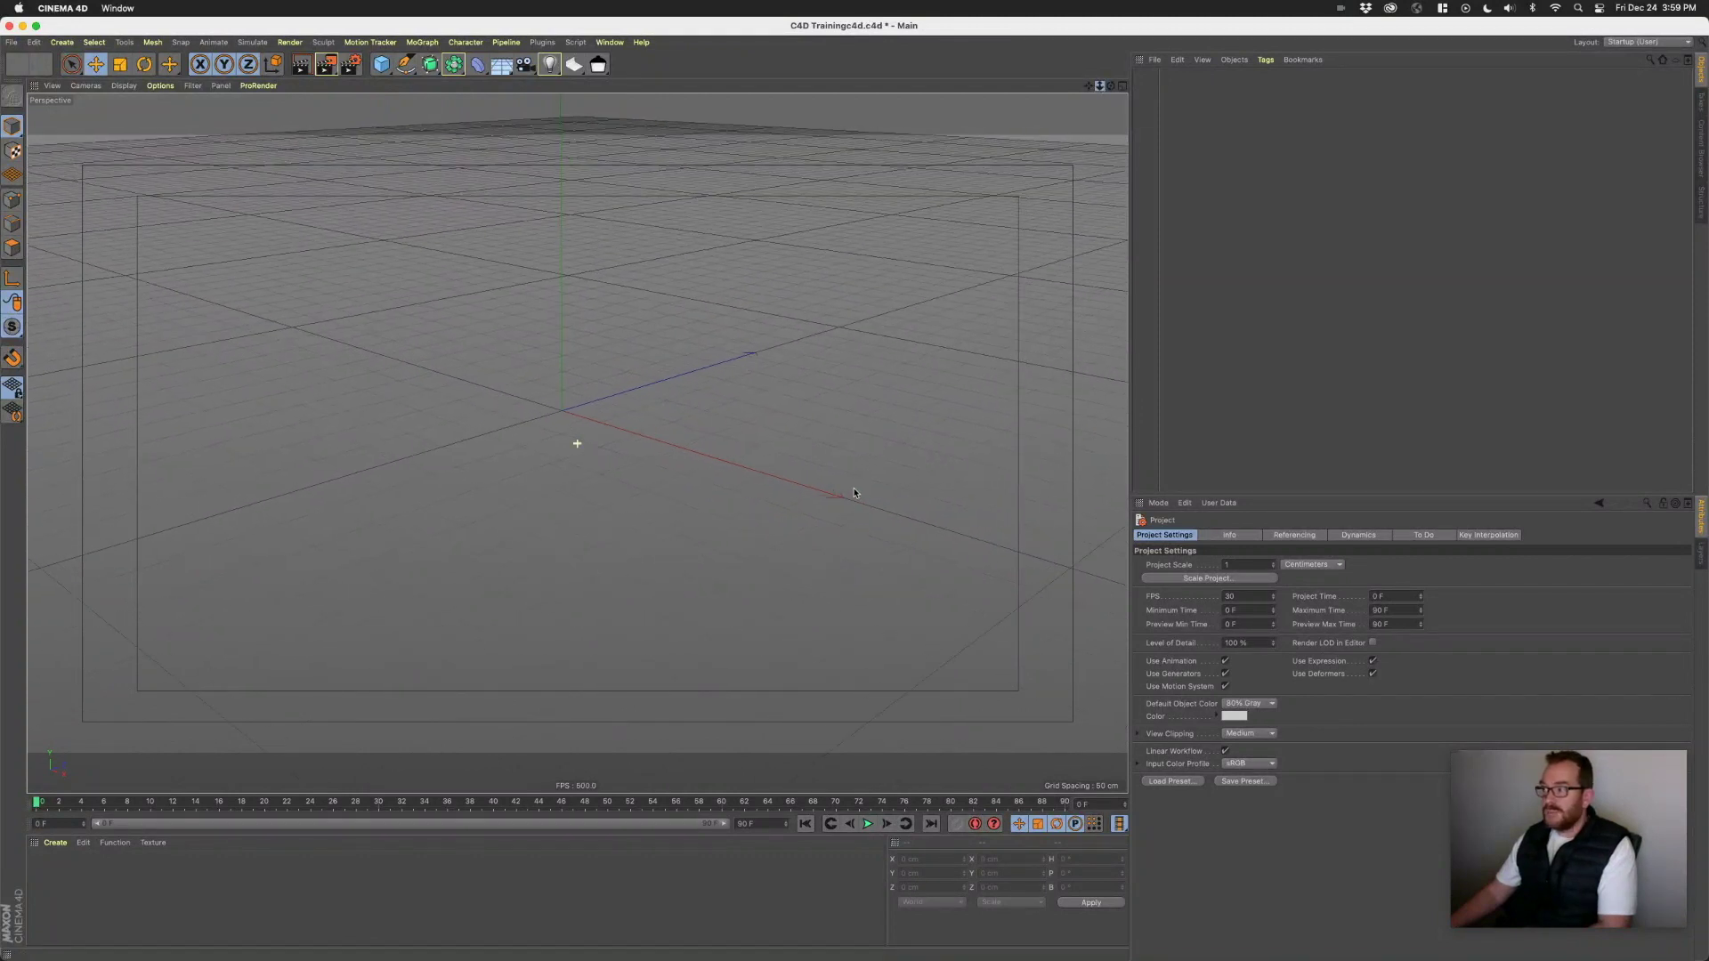
{"action": "scroll", "coordinate": [856, 493], "scroll_direction": "up", "scroll_amount": 8}
{"action": "scroll", "coordinate": [854, 492], "scroll_direction": "down", "scroll_amount": 3}
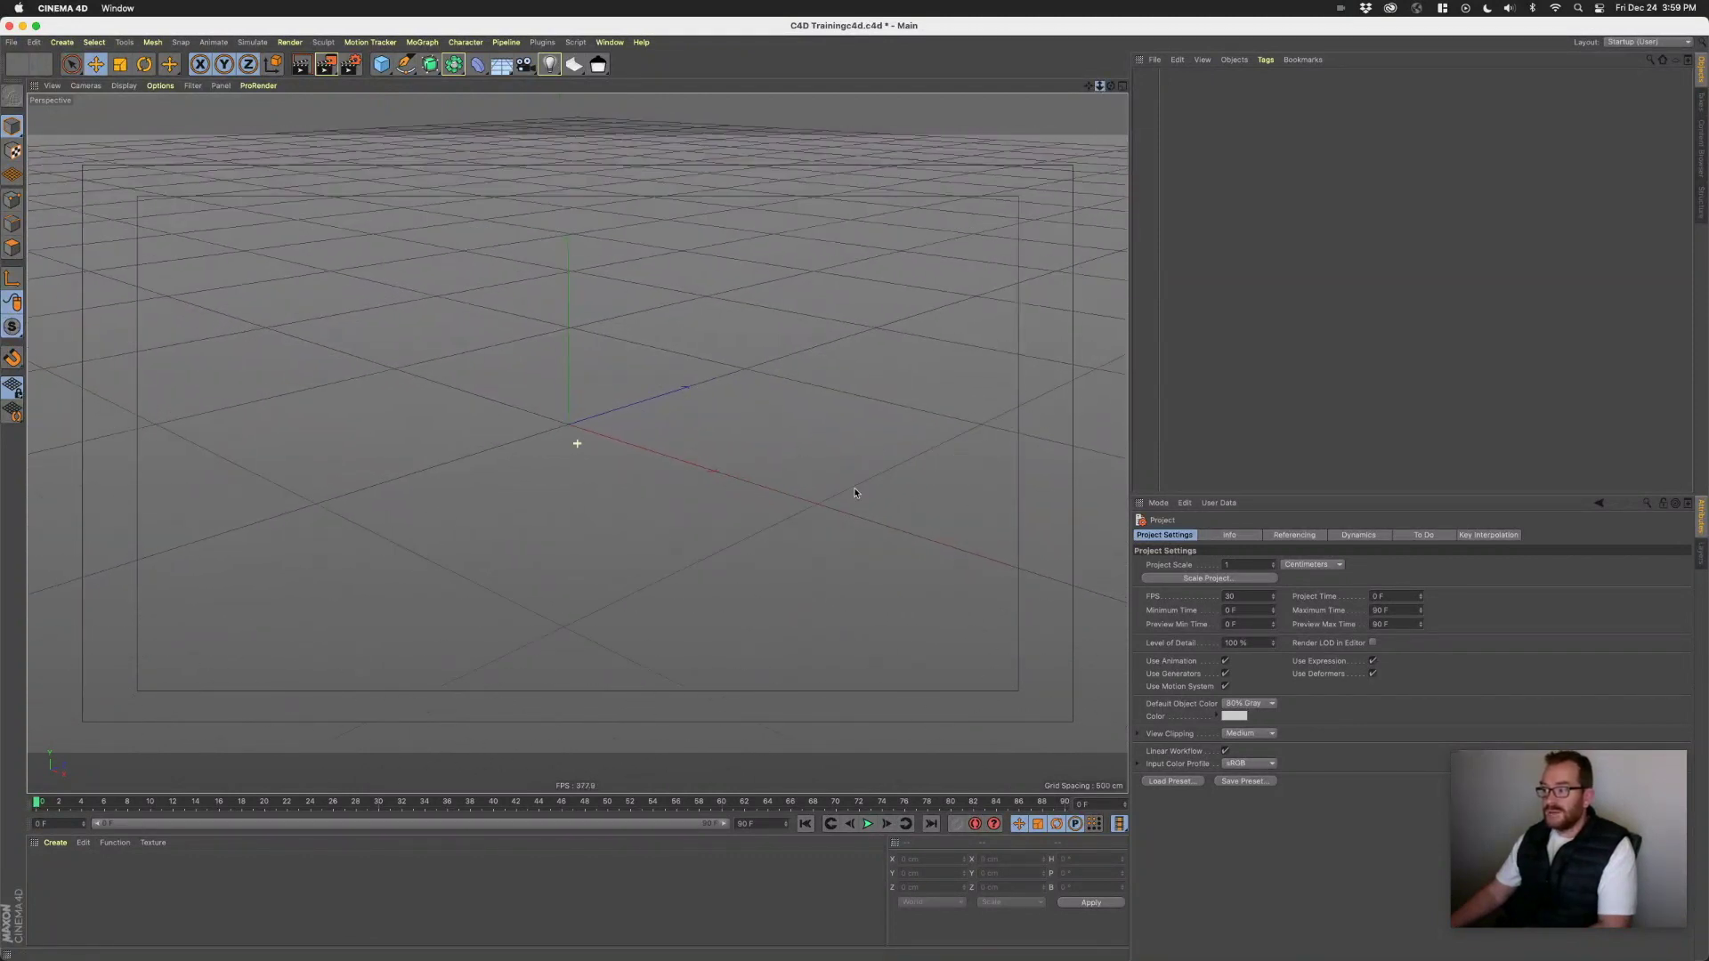
{"action": "scroll", "coordinate": [855, 492], "scroll_direction": "down", "scroll_amount": 2}
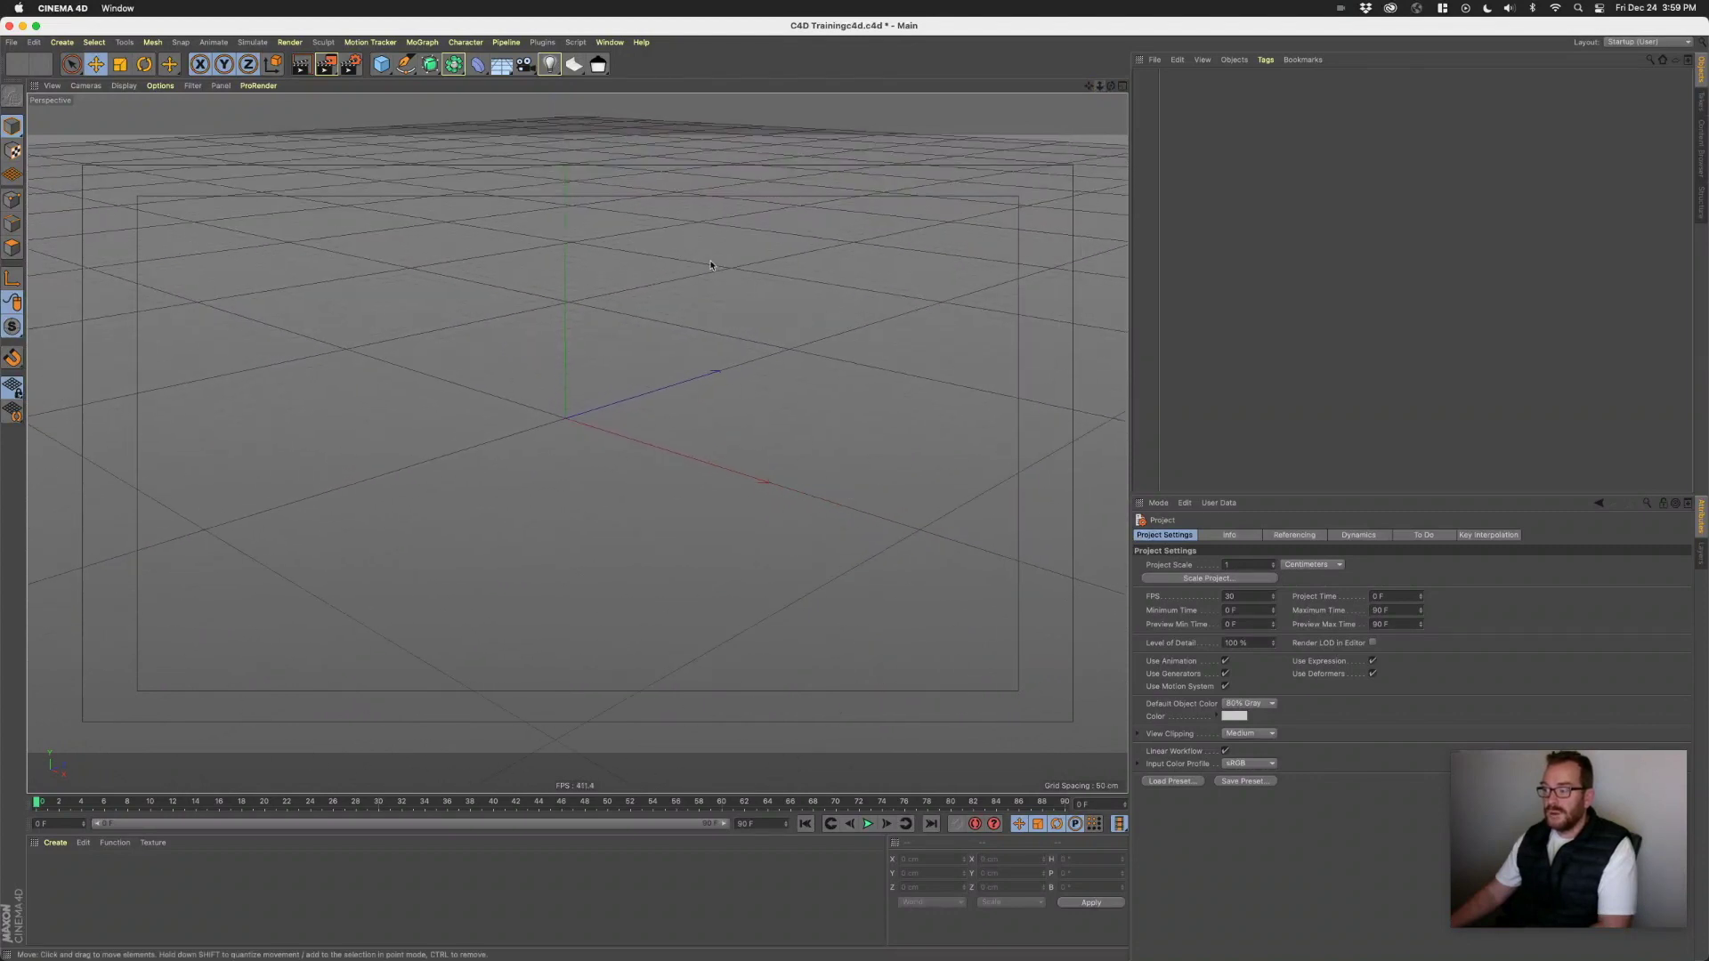
{"action": "left_click_drag", "start_coordinate": [590, 432], "coordinate": [583, 338], "text": "alt"}
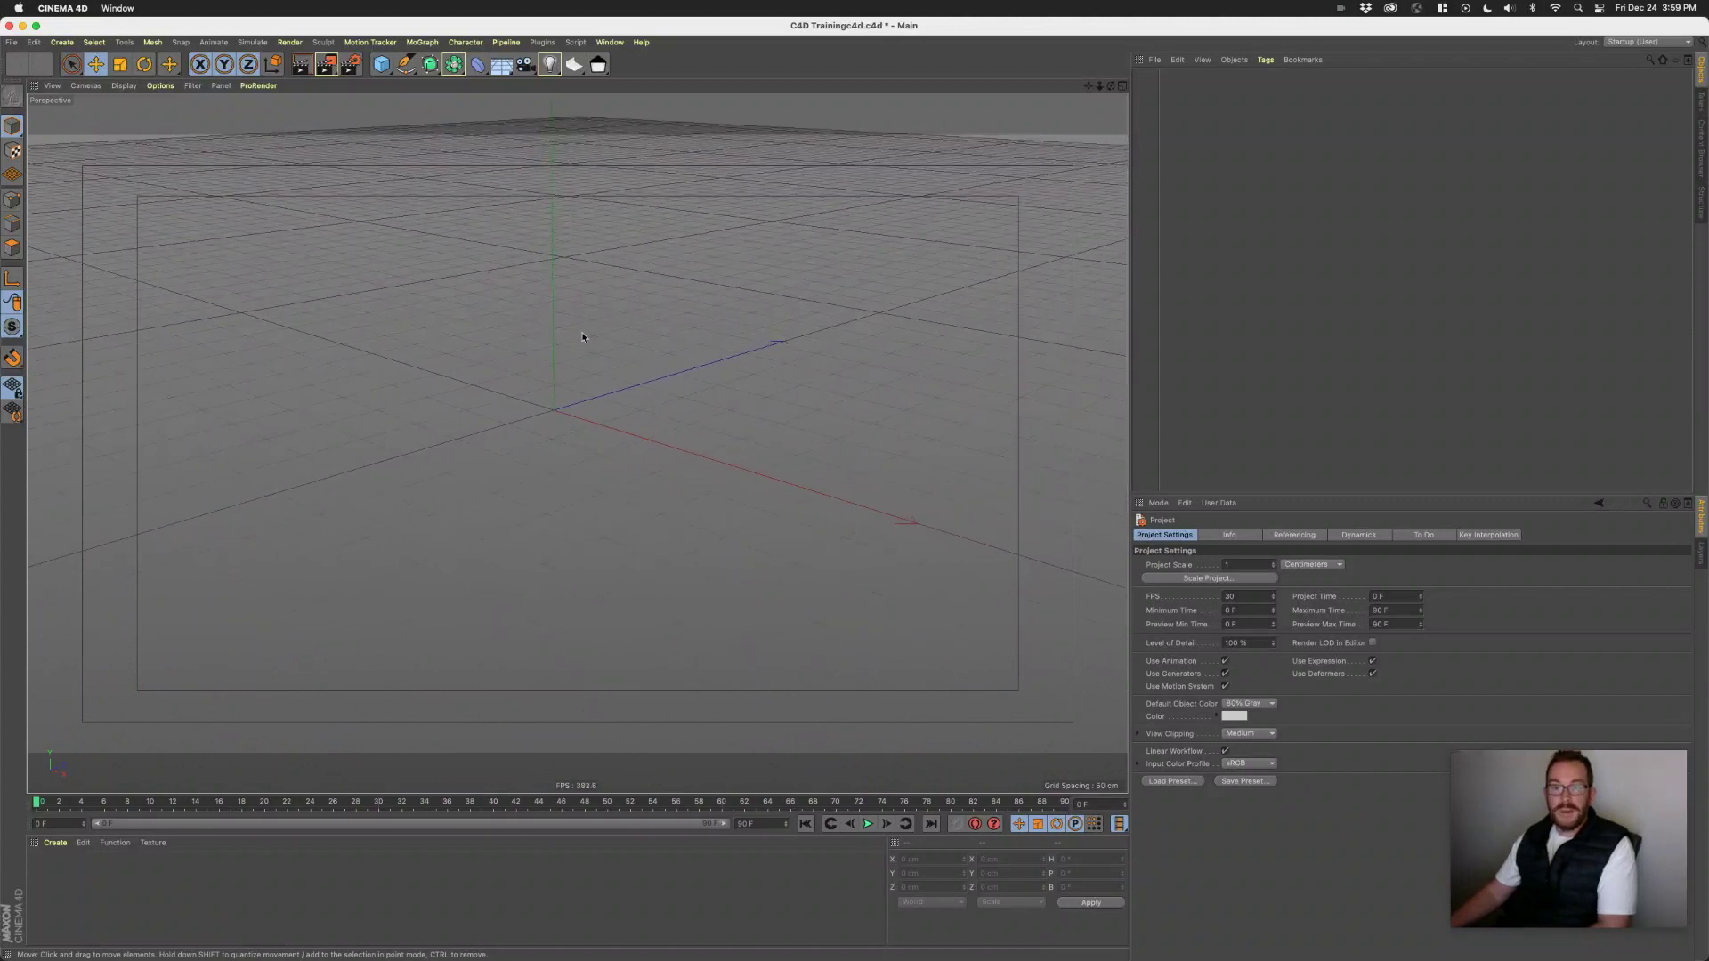
- Orbit the Perspective view away from the origin and restore its default framing
{"action": "left_click_drag", "start_coordinate": [1112, 86], "coordinate": [853, 489]}
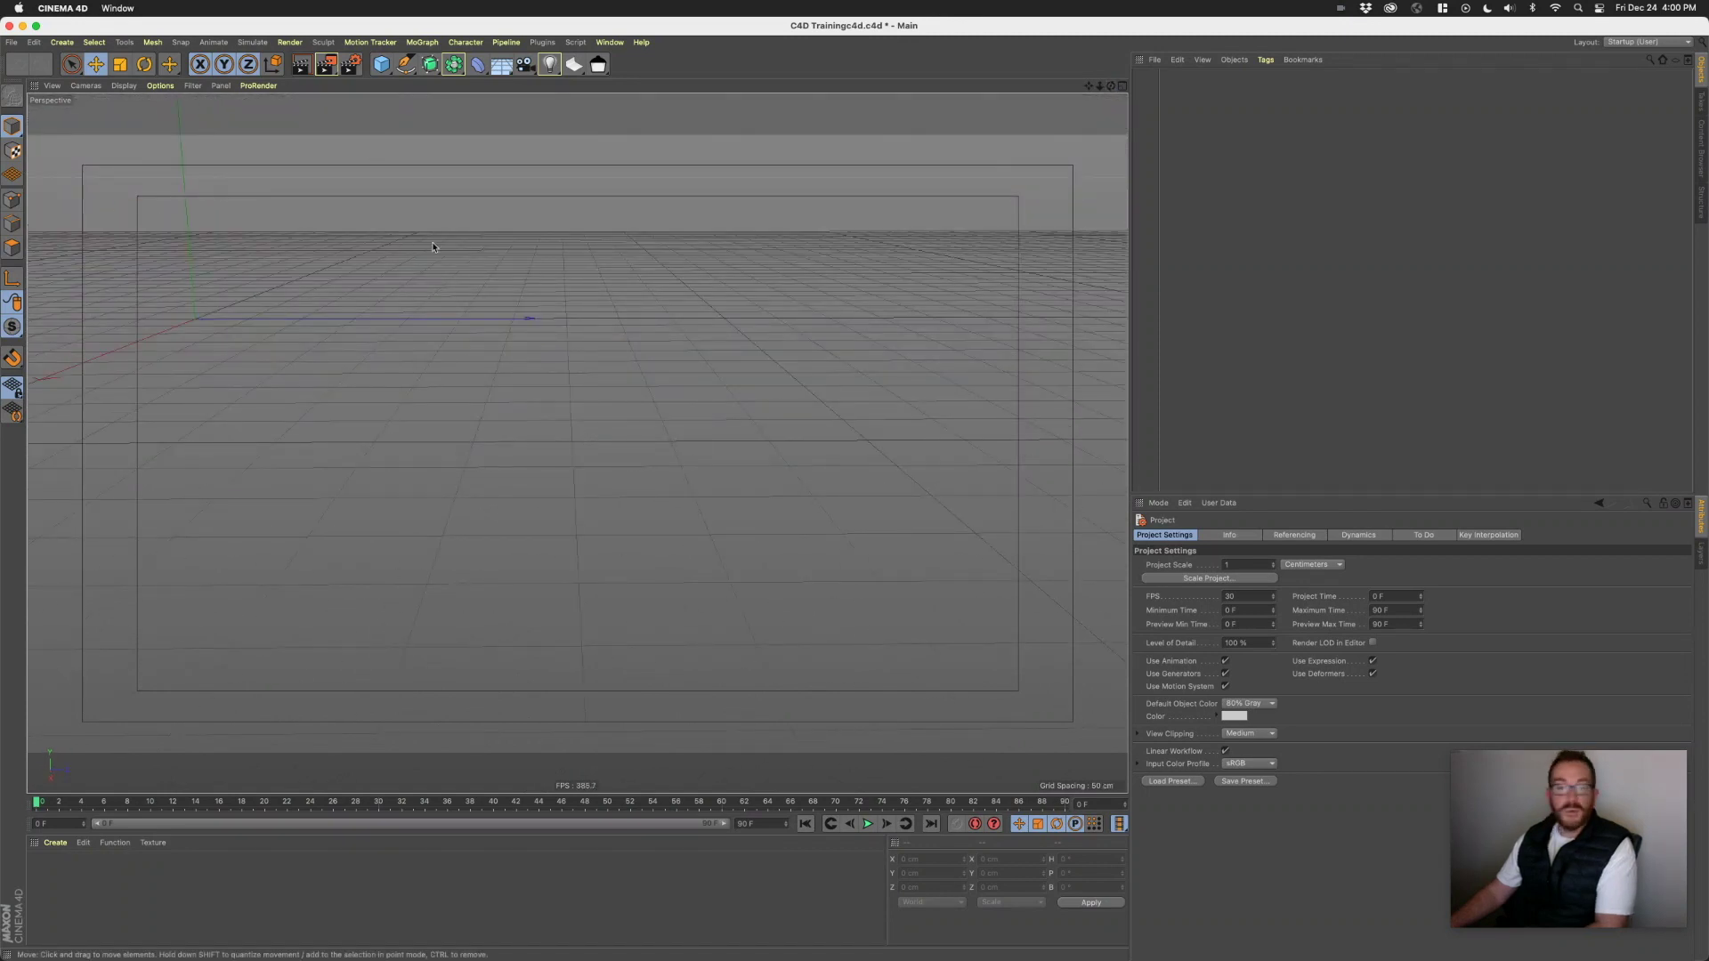
{"action": "left_click_drag", "start_coordinate": [414, 292], "coordinate": [561, 313], "text": "alt"}
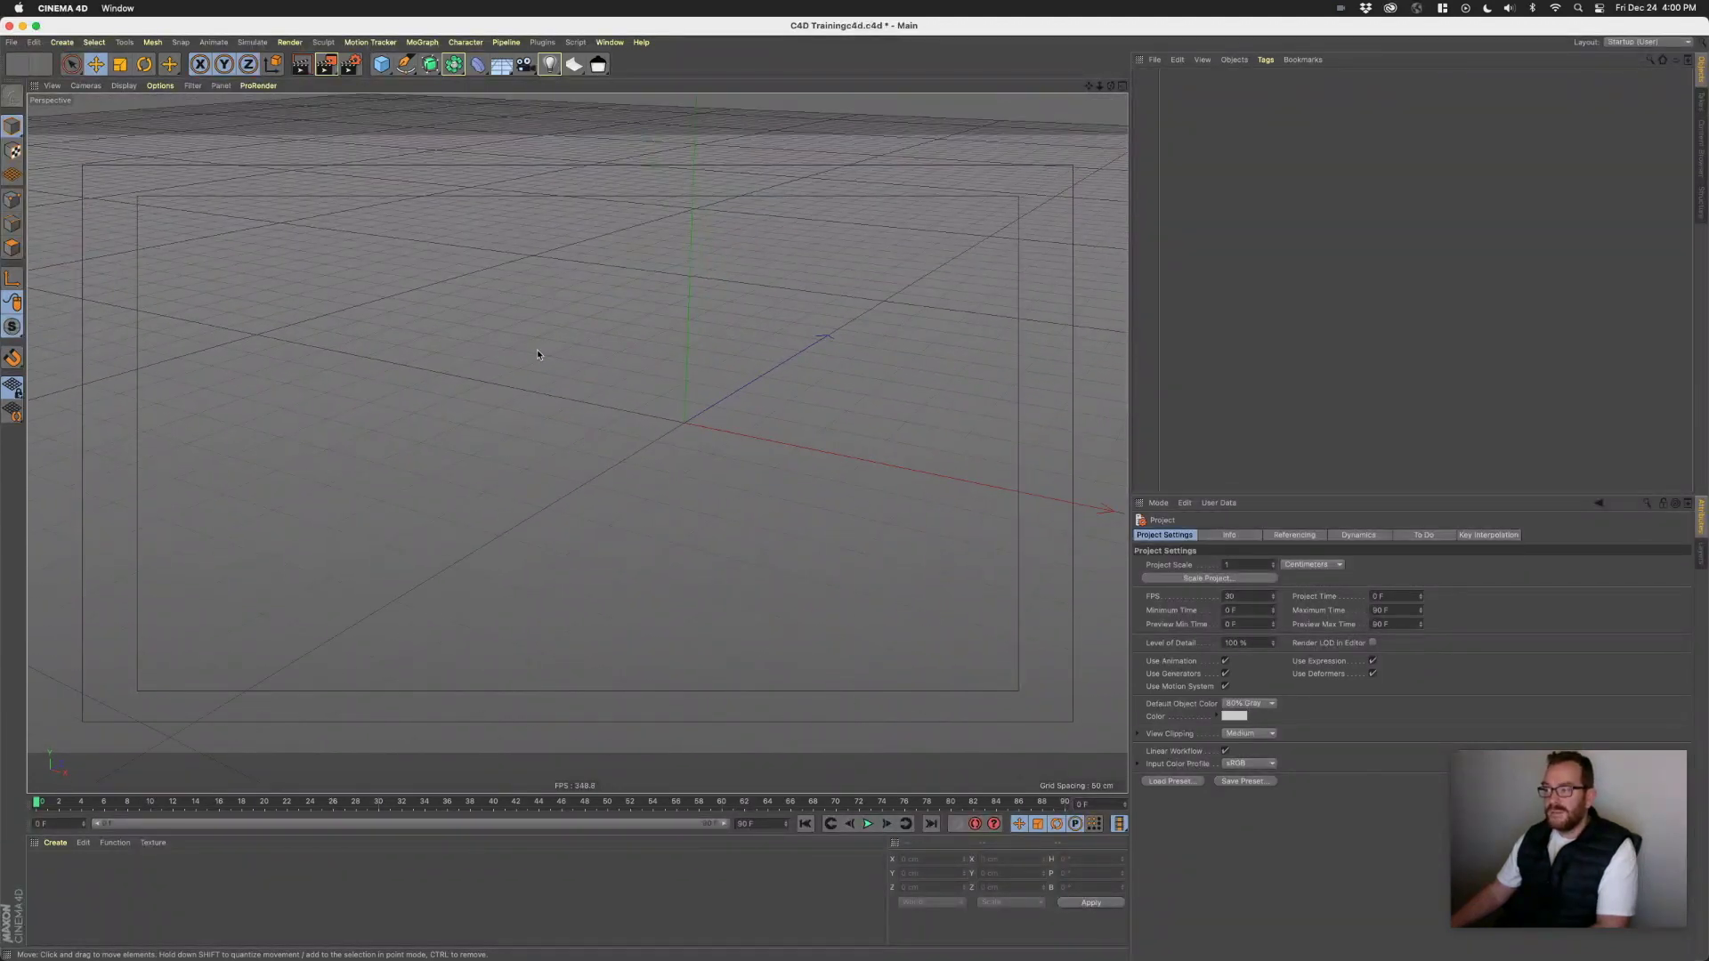
{"action": "left_click", "coordinate": [54, 87]}
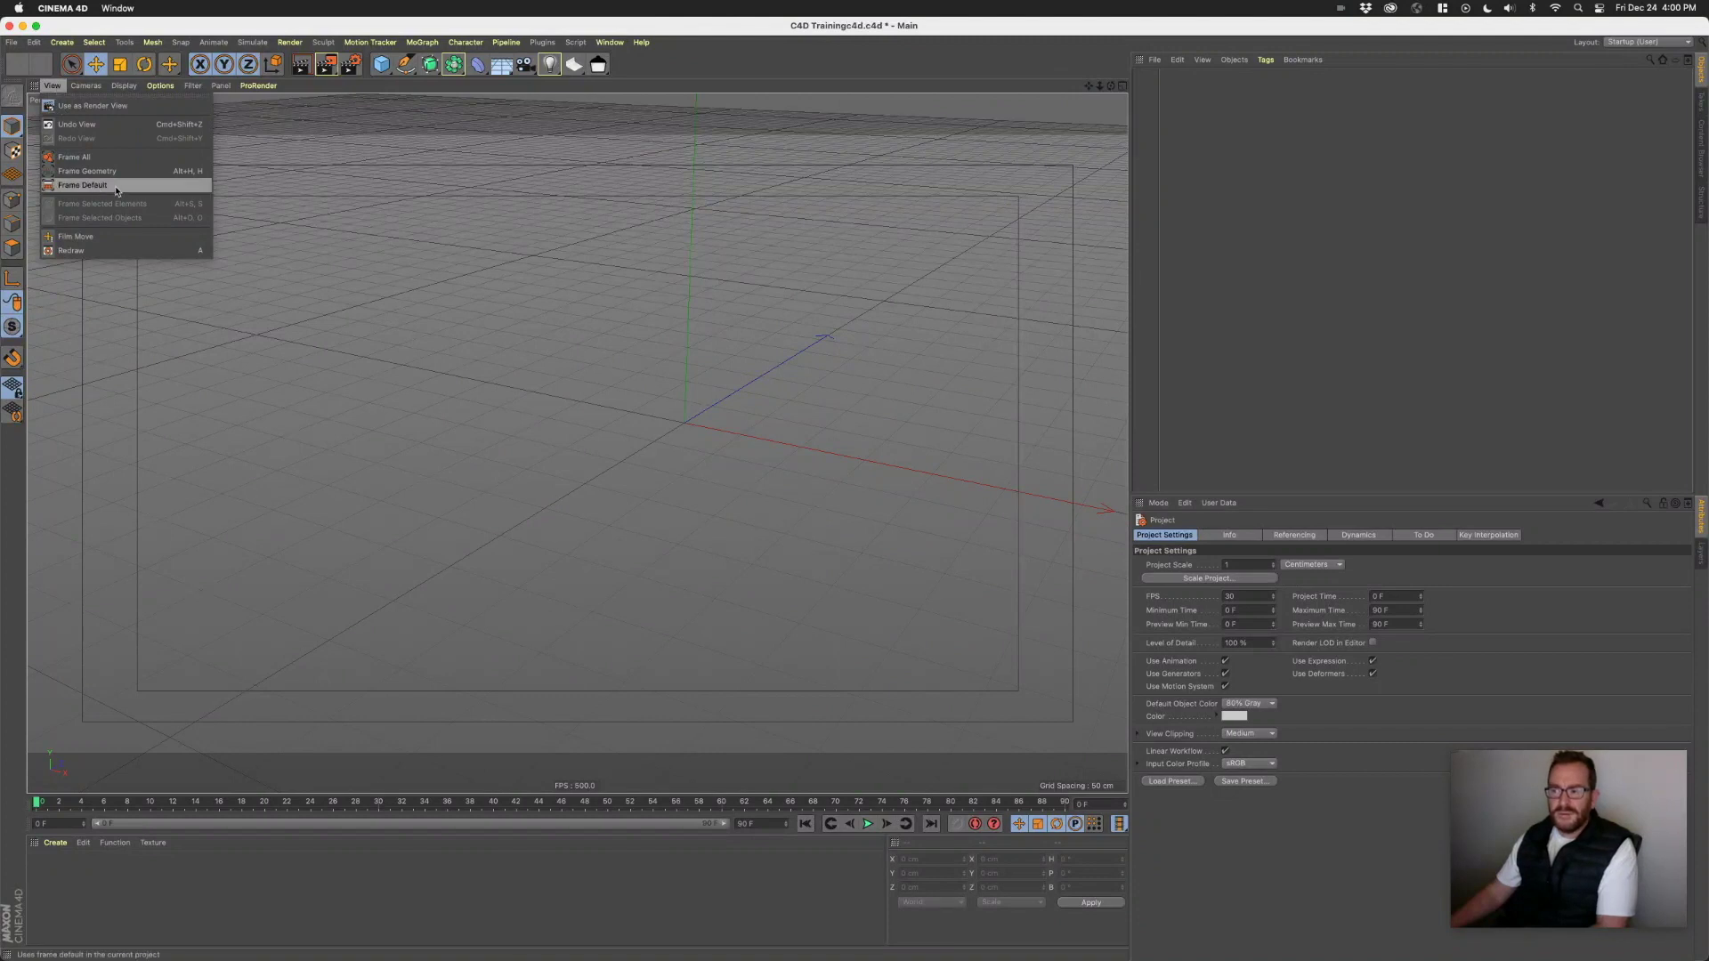
{"action": "left_click", "coordinate": [82, 185]}
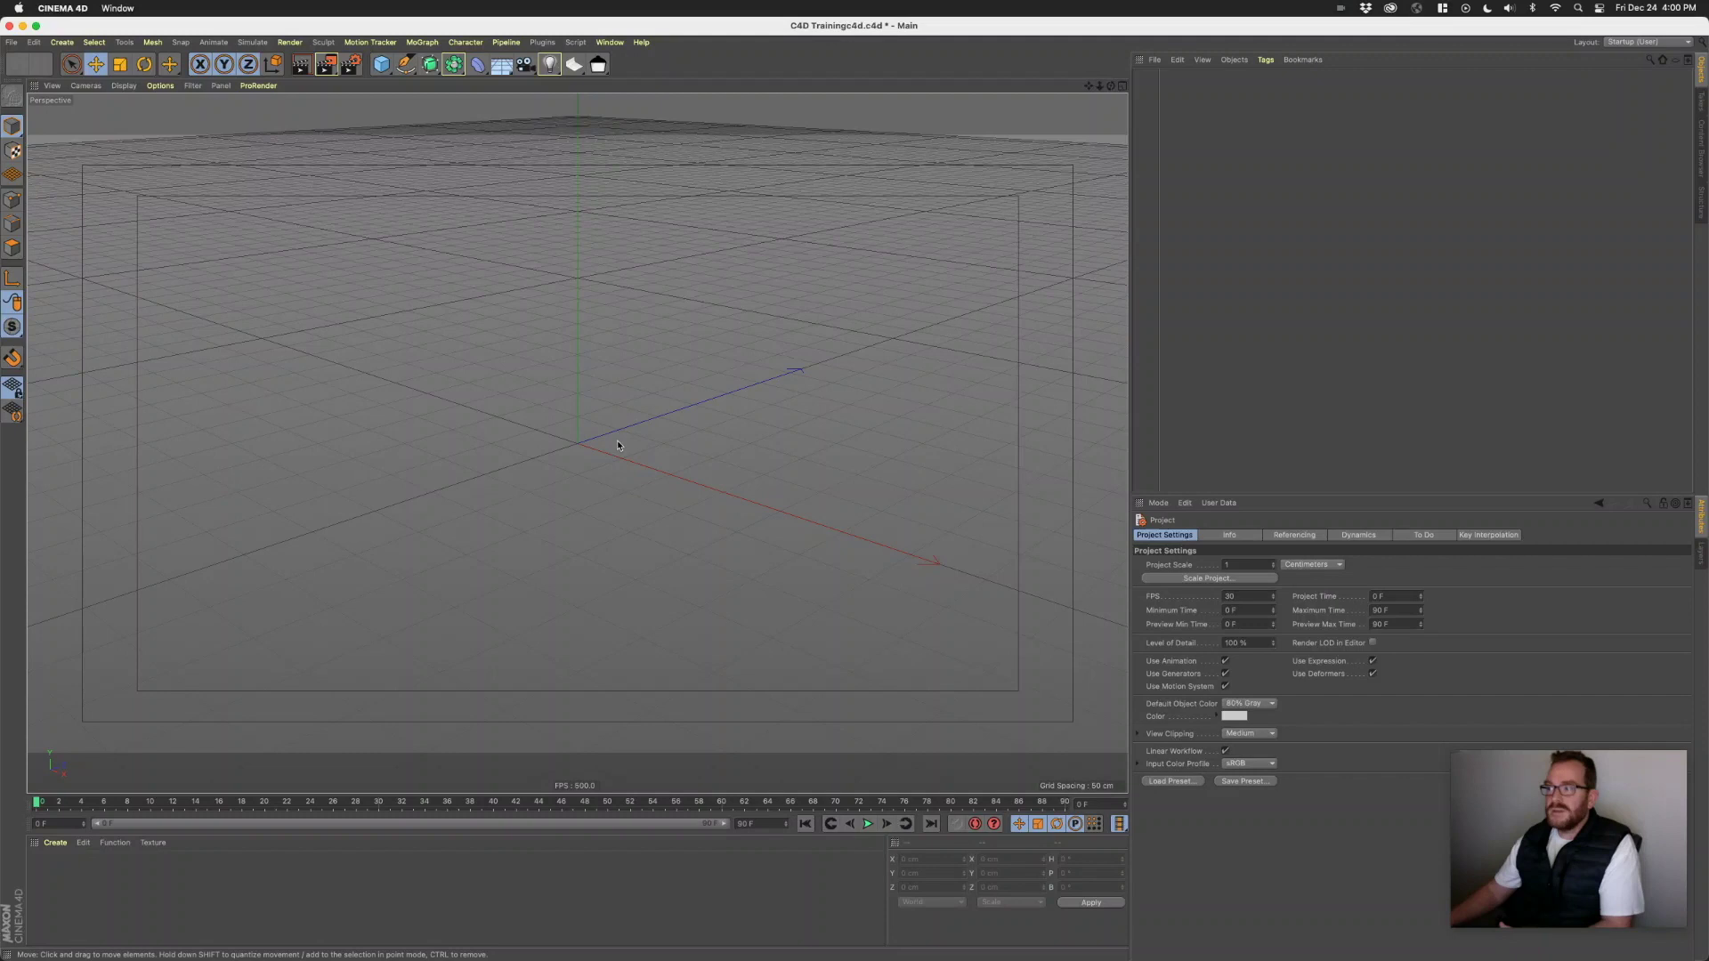
- Add a Cube primitive to the scene at the origin
{"action": "scroll", "coordinate": [620, 462], "scroll_direction": "down", "scroll_amount": 3}
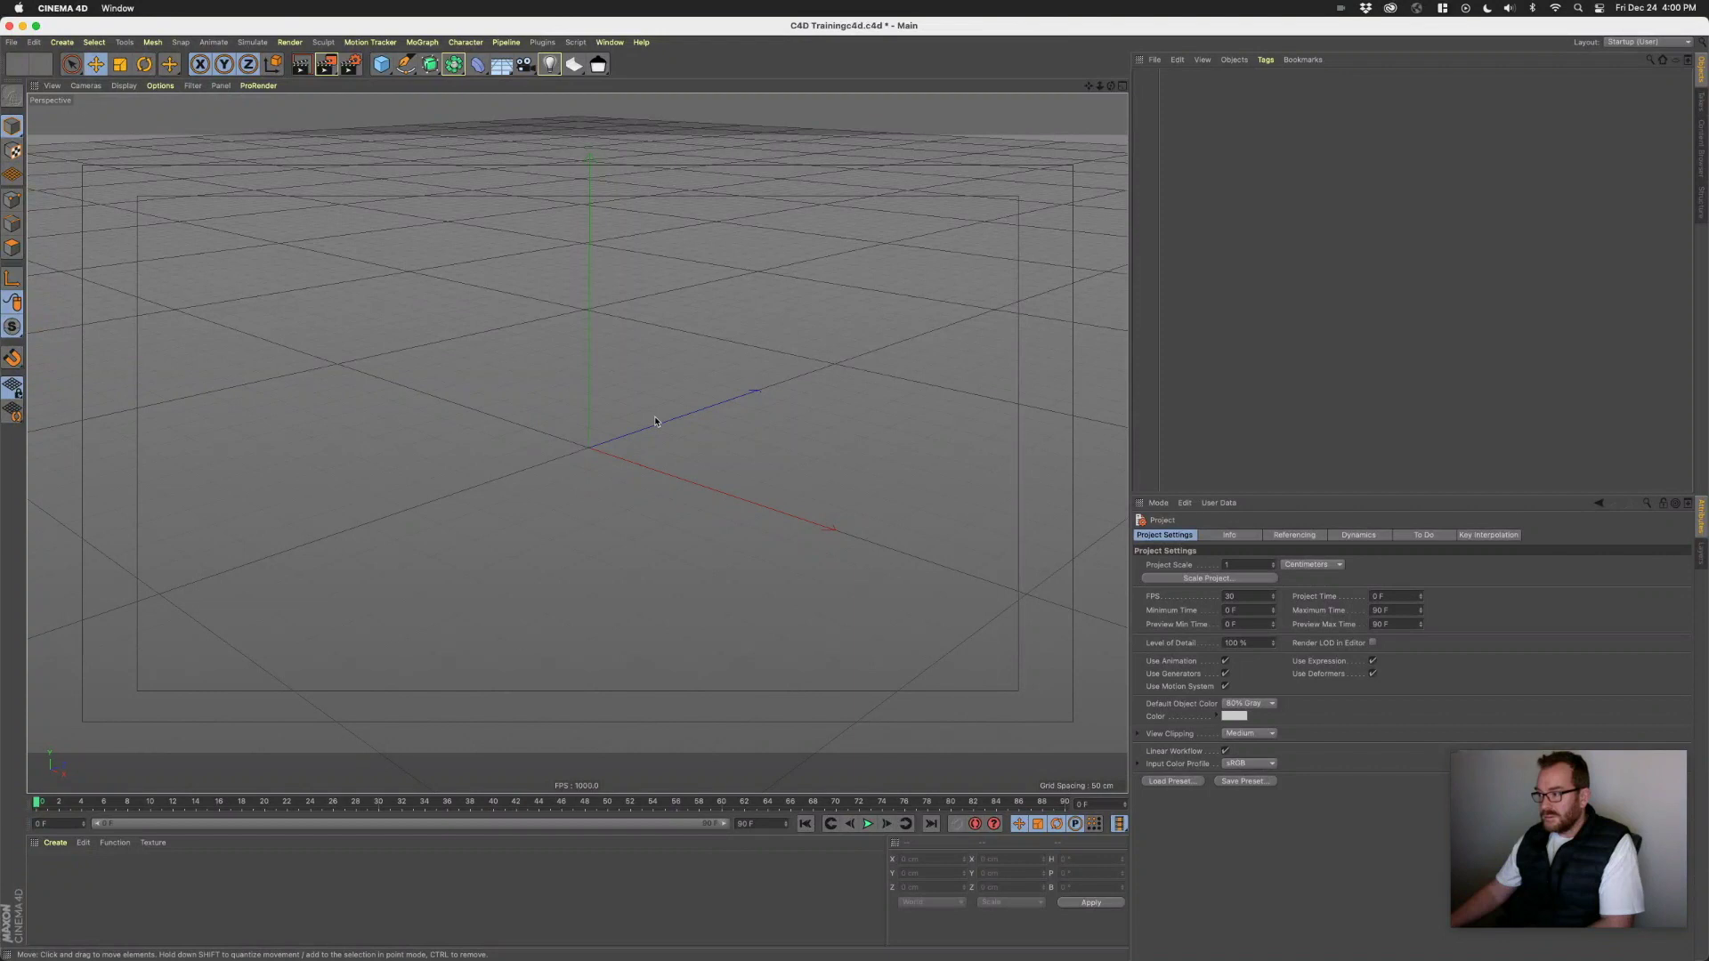
{"action": "left_click_drag", "start_coordinate": [700, 416], "coordinate": [657, 407], "text": "alt"}
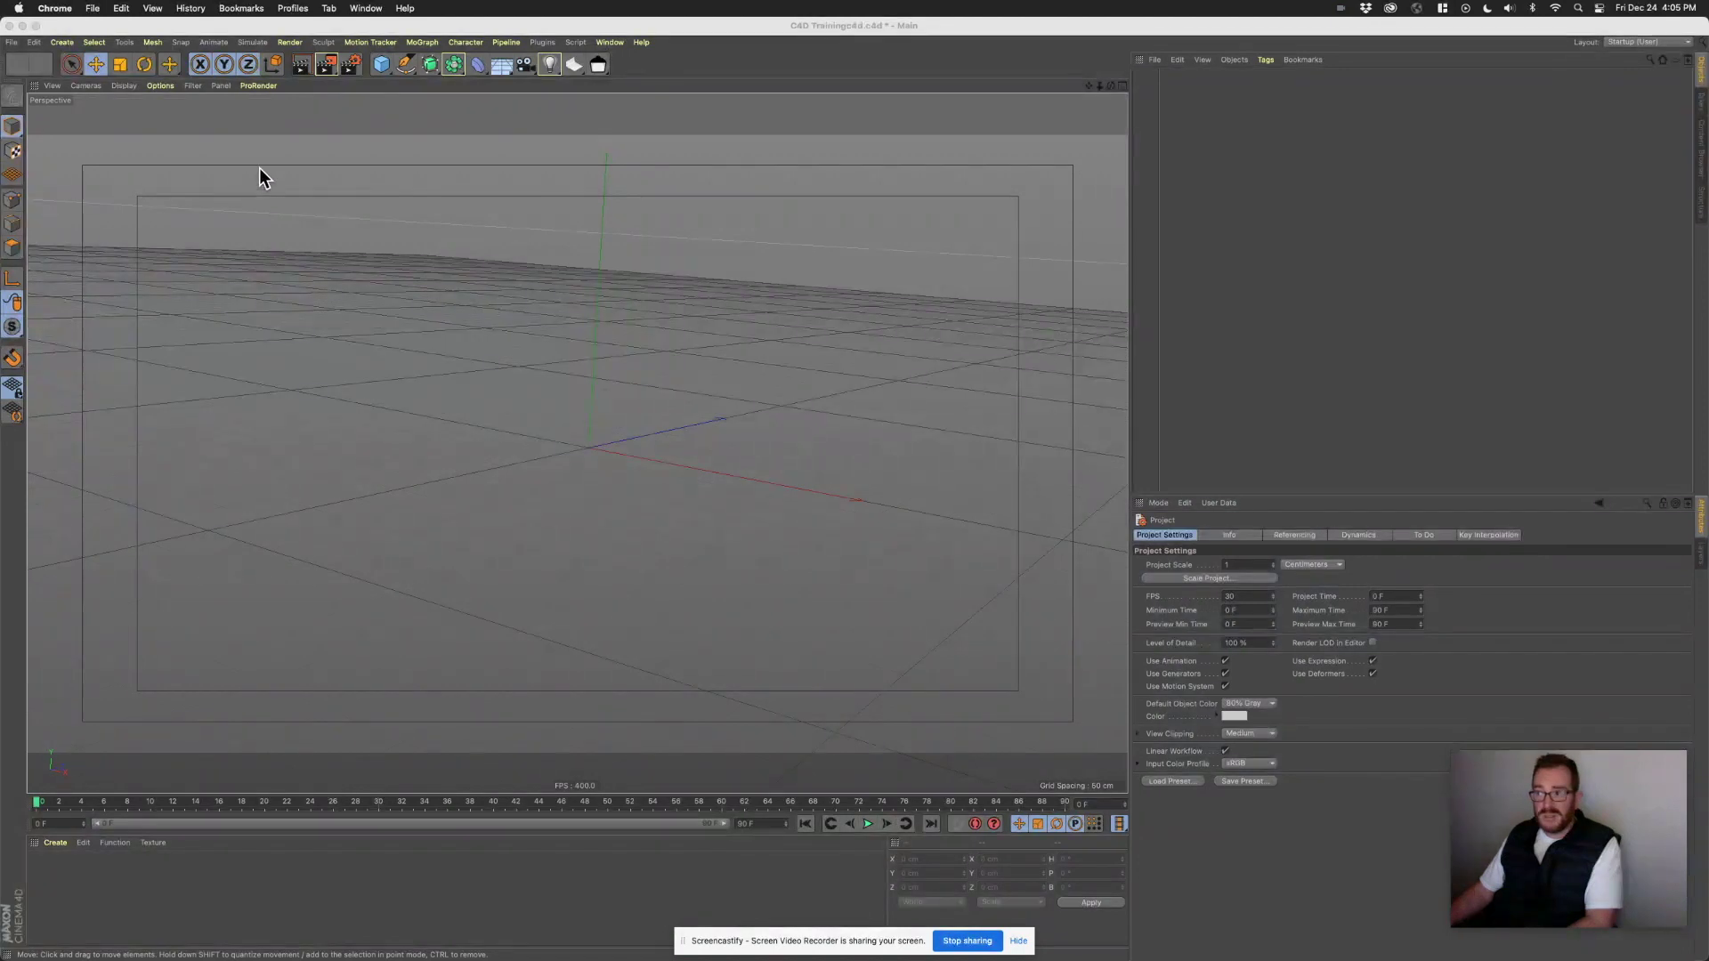
{"action": "left_click", "coordinate": [371, 23]}
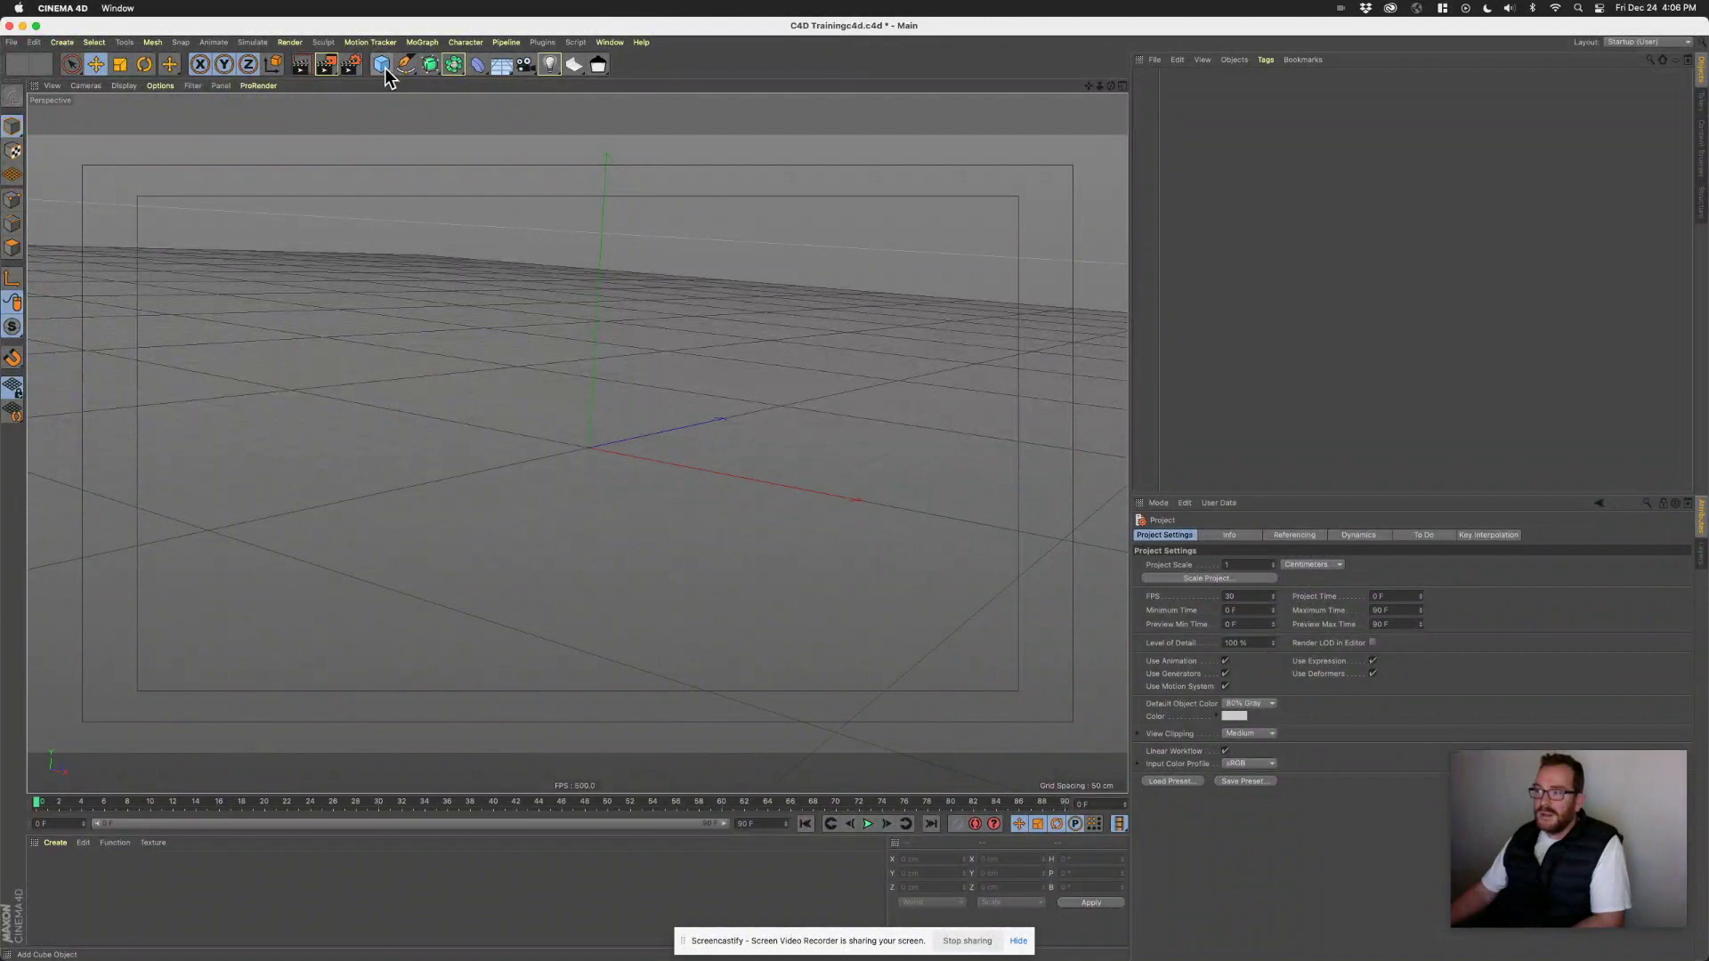
{"action": "left_click", "coordinate": [384, 68]}
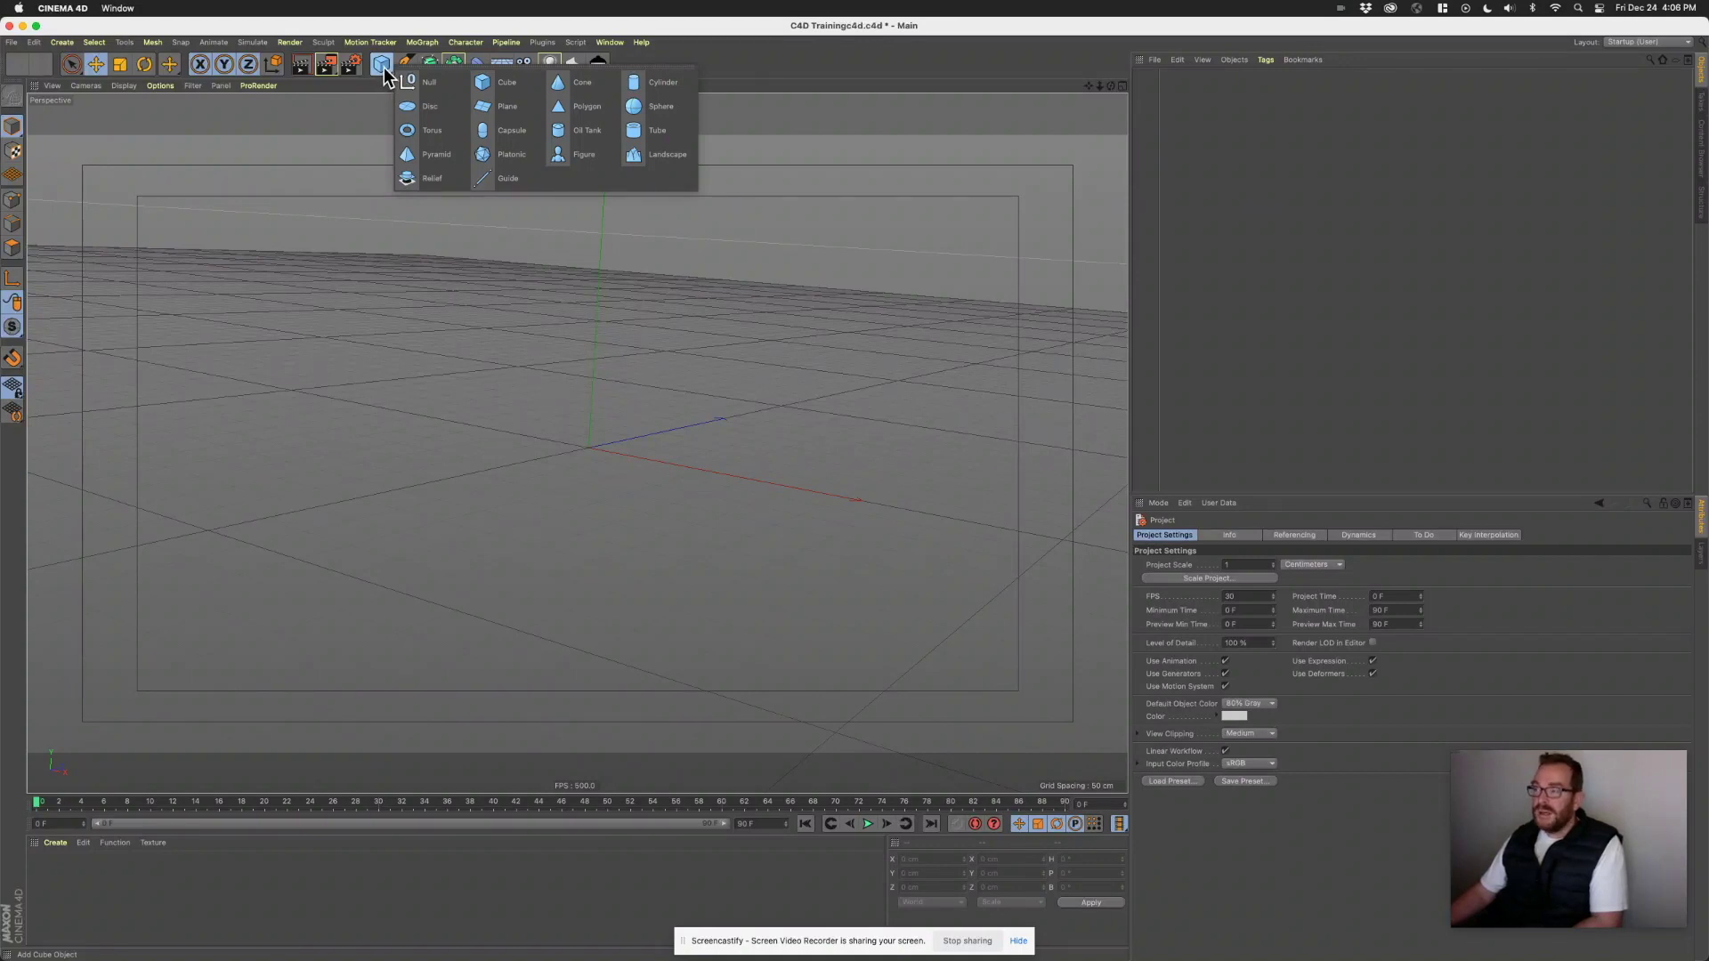
{"action": "left_click", "coordinate": [489, 86]}
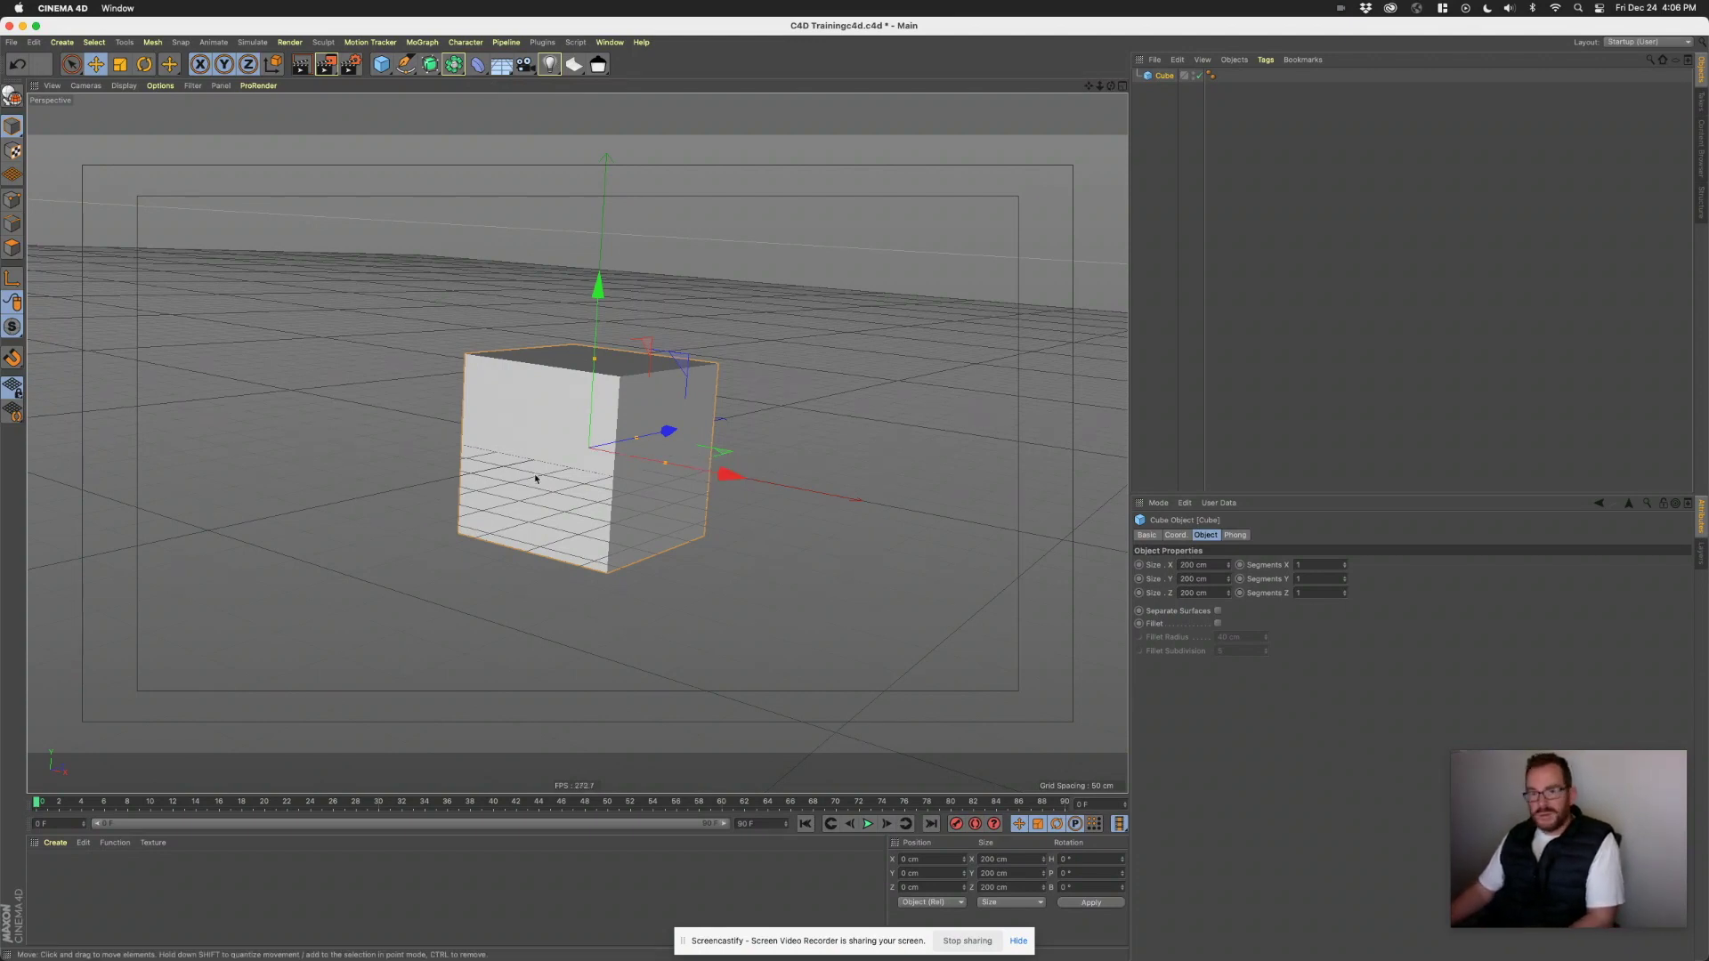
- Inspect the cube from several angles and move it to about X 40, Y 18, Z 31 cm
{"action": "scroll", "coordinate": [630, 473], "scroll_direction": "up", "scroll_amount": 2}
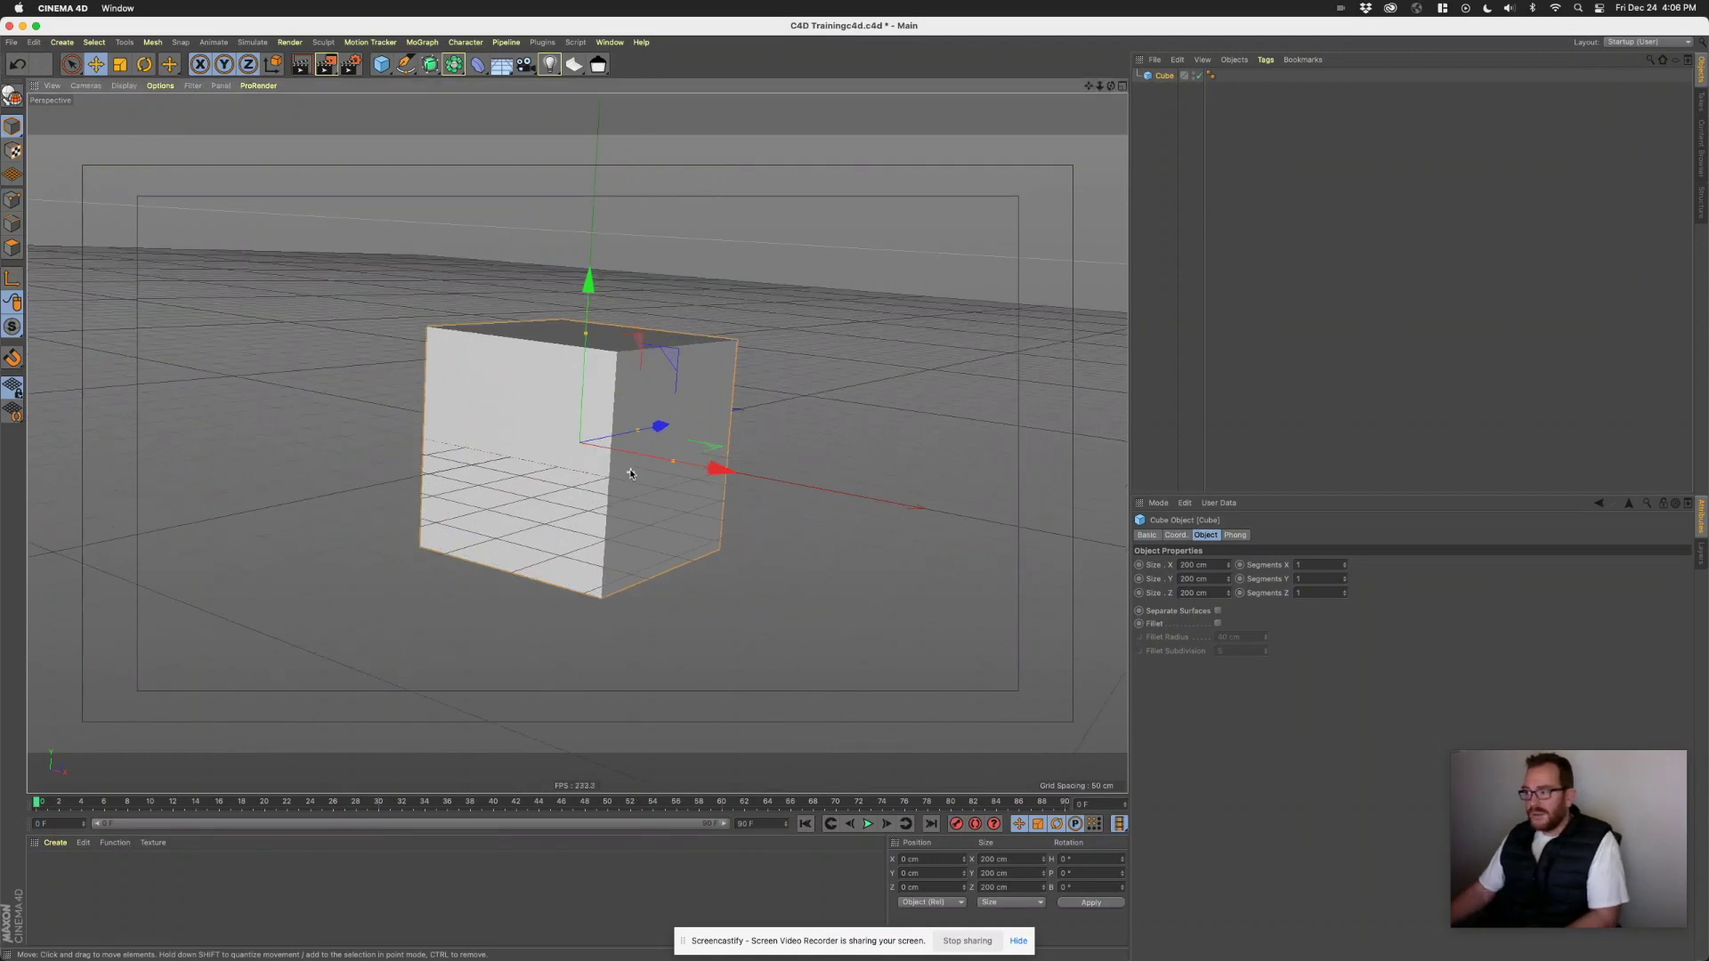
{"action": "scroll", "coordinate": [630, 473], "scroll_direction": "up", "scroll_amount": 3}
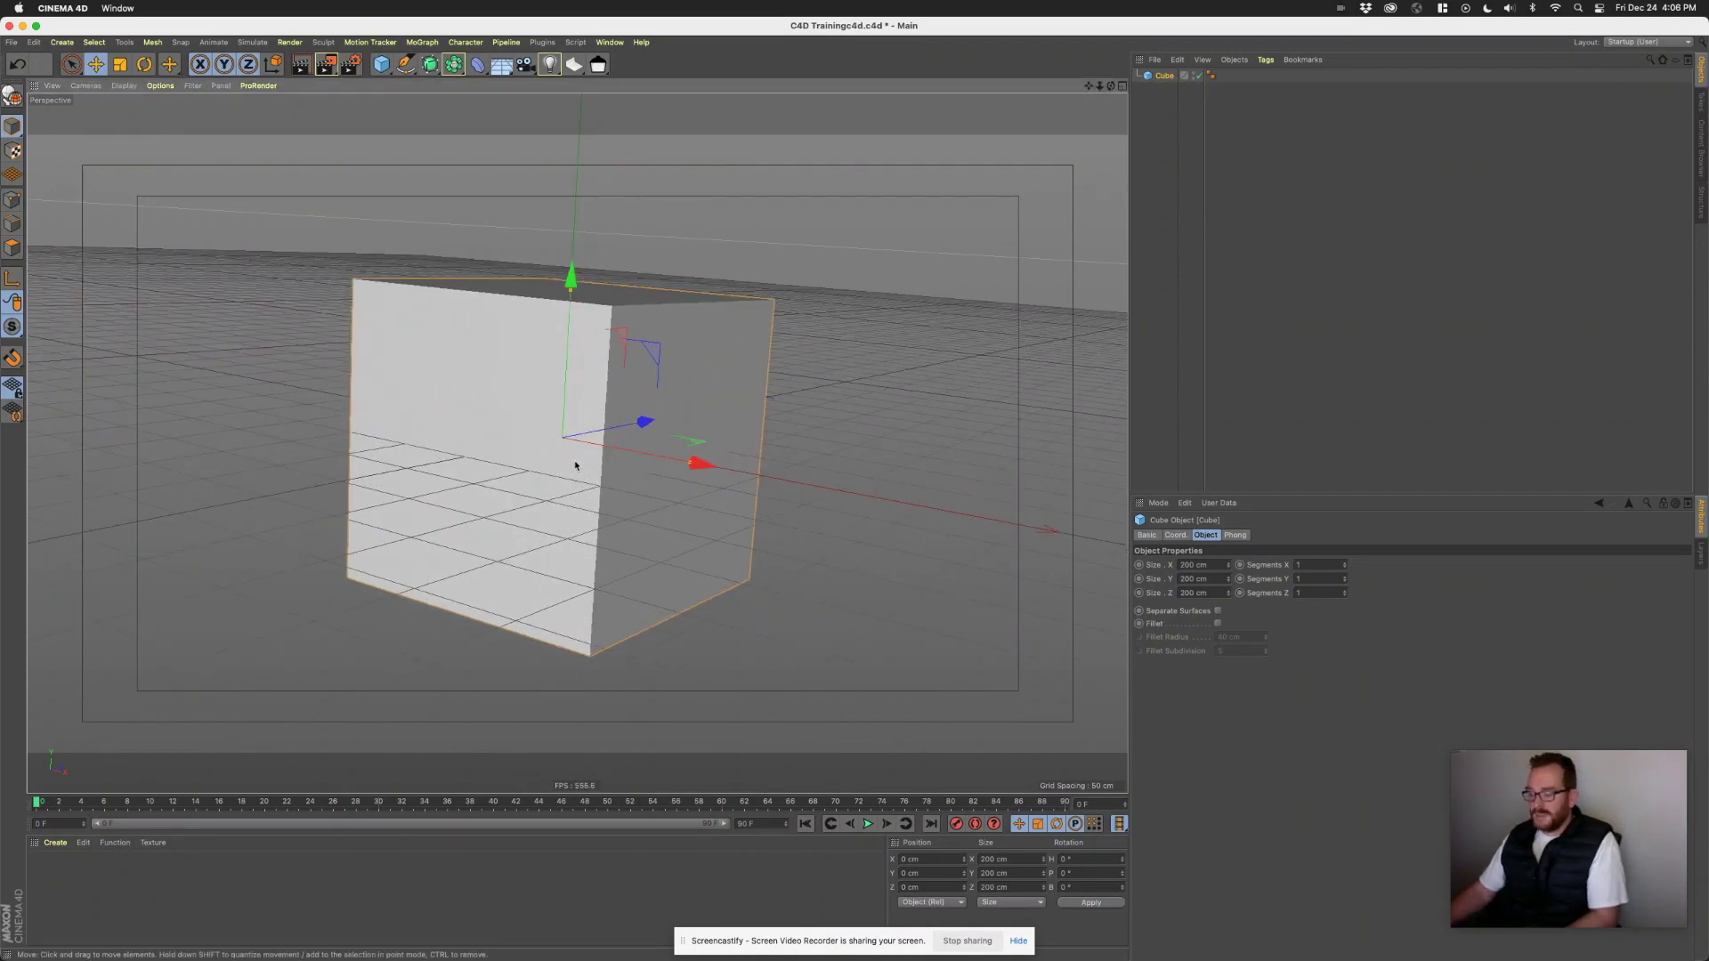
{"action": "middle_click_drag", "start_coordinate": [620, 462], "coordinate": [589, 428], "text": "alt"}
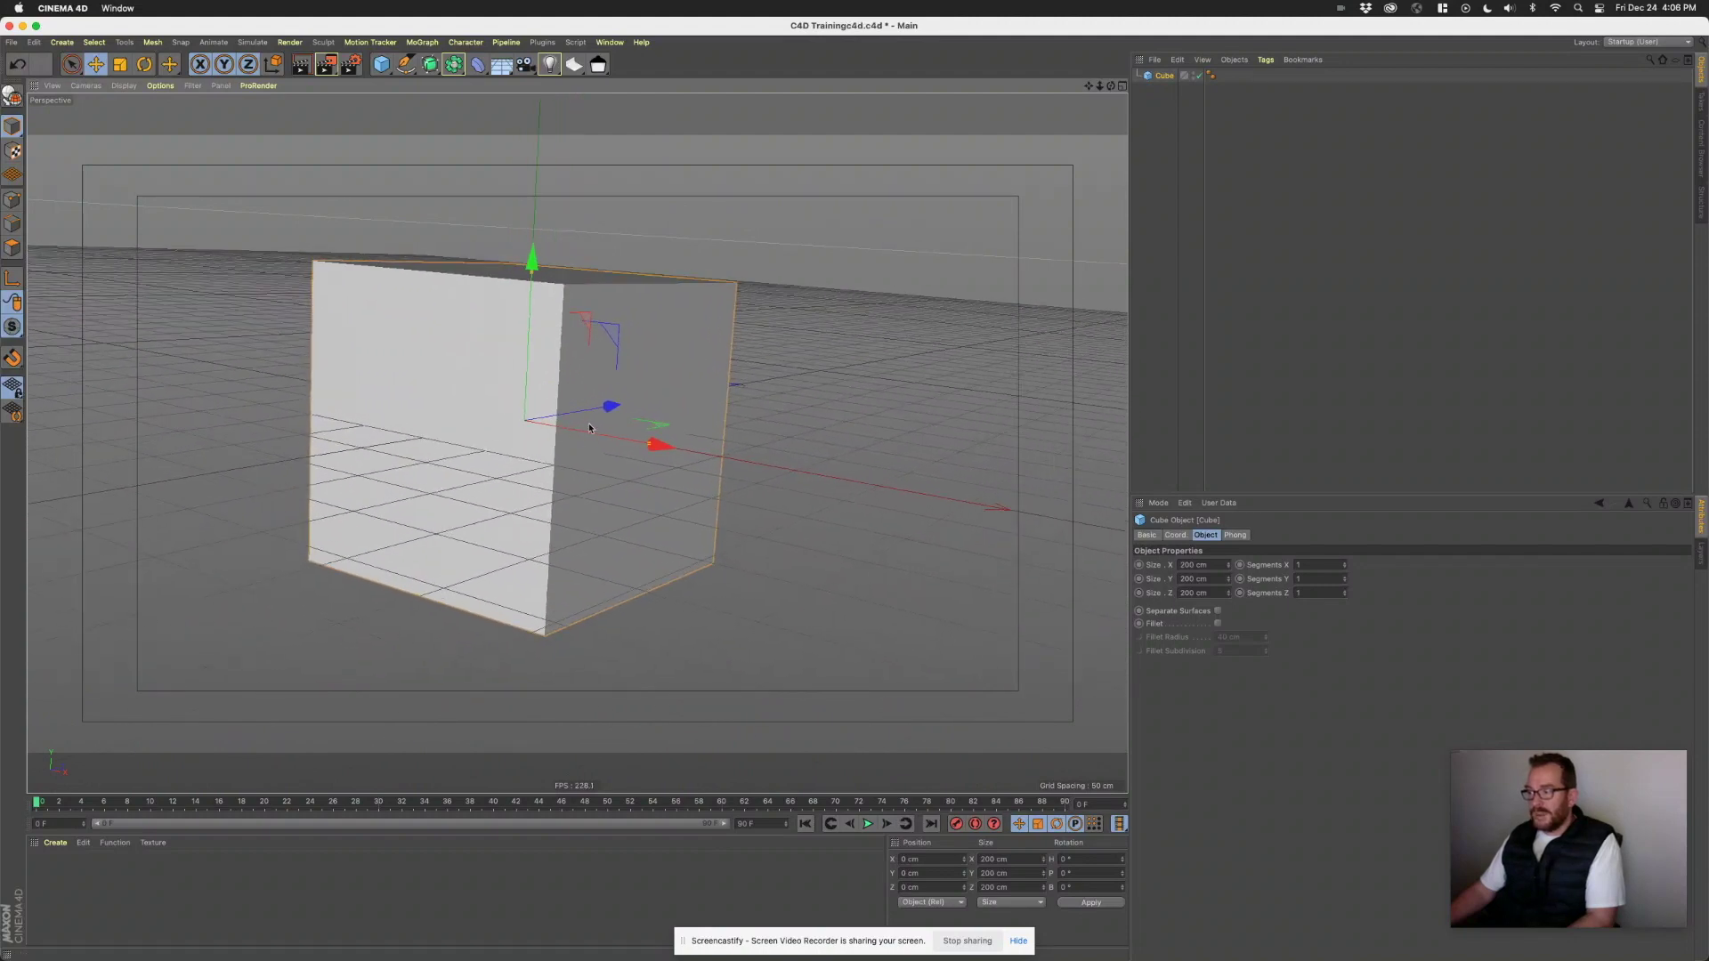
{"action": "left_click_drag", "start_coordinate": [589, 428], "coordinate": [685, 432], "text": "alt"}
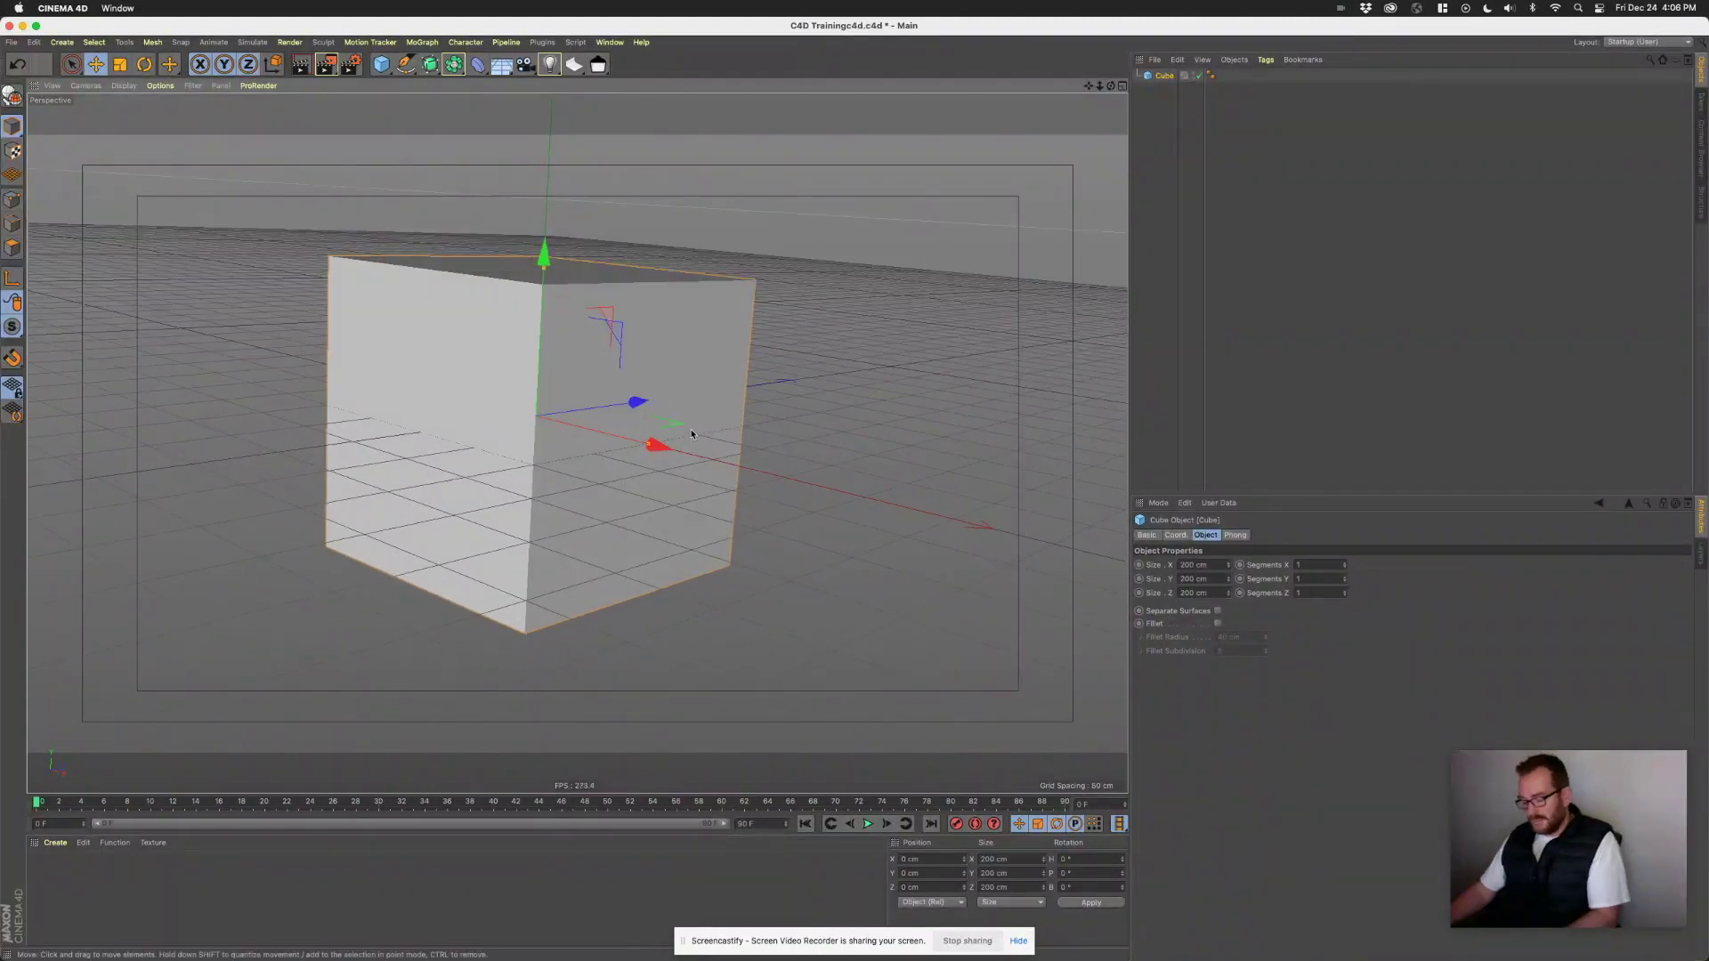
{"action": "left_click_drag", "start_coordinate": [690, 428], "coordinate": [604, 398], "text": "alt"}
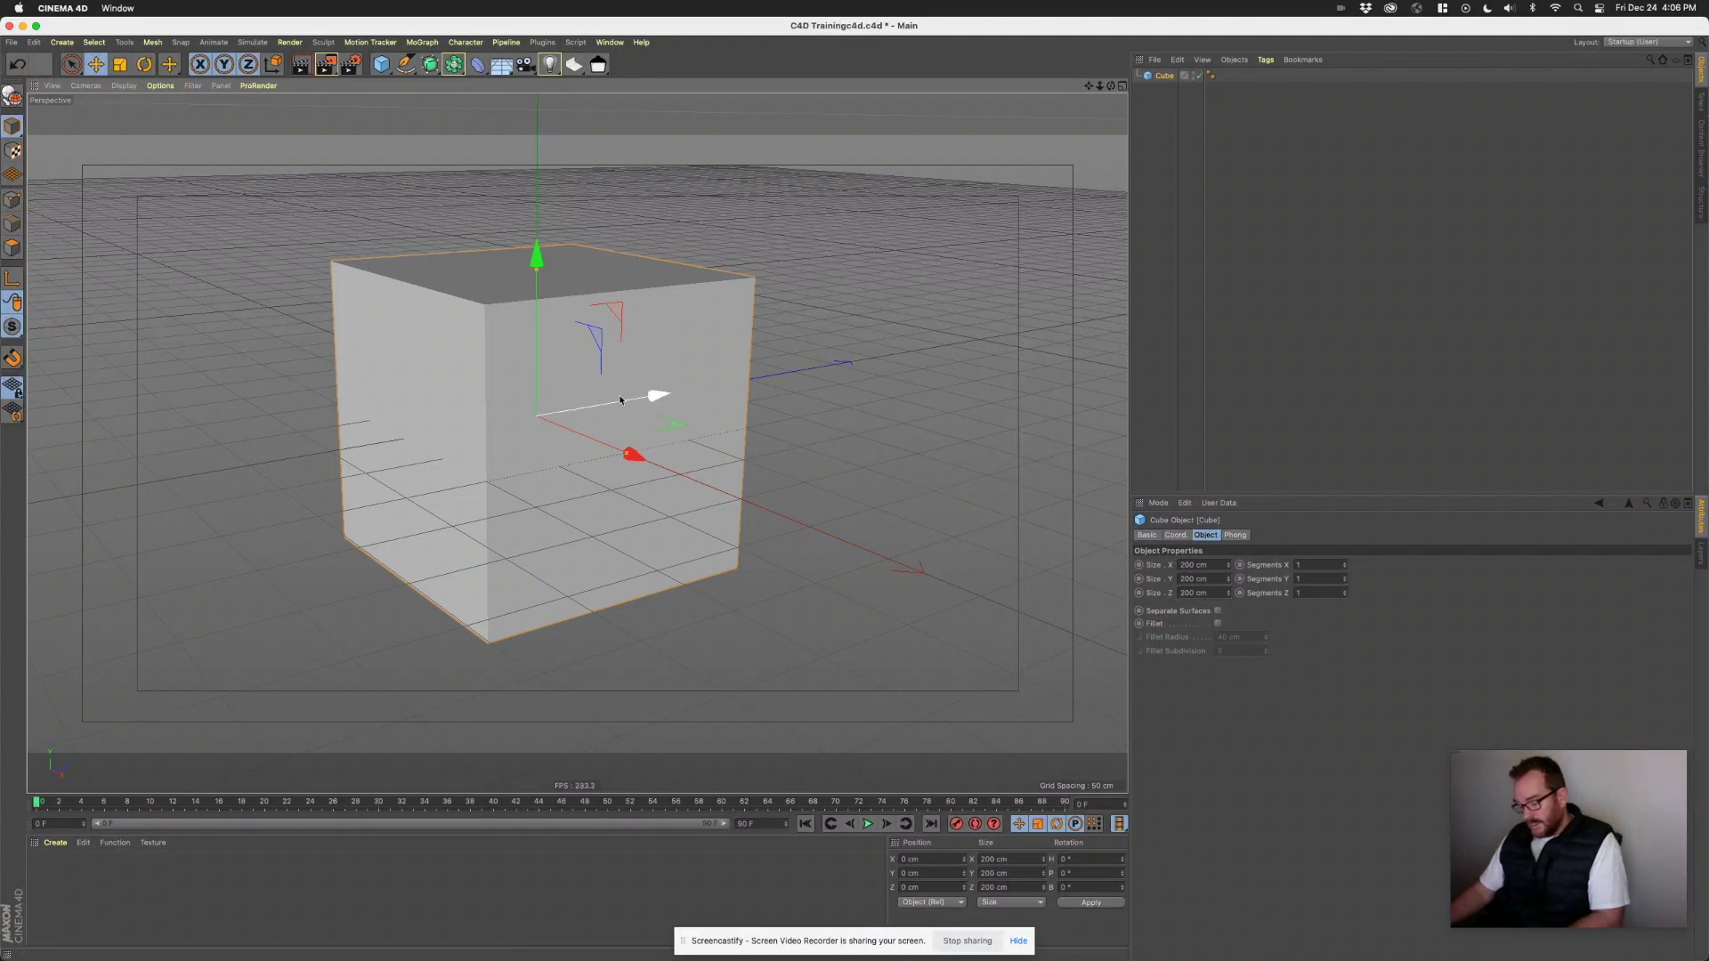
{"action": "left_click_drag", "start_coordinate": [656, 382], "coordinate": [553, 310], "text": "alt"}
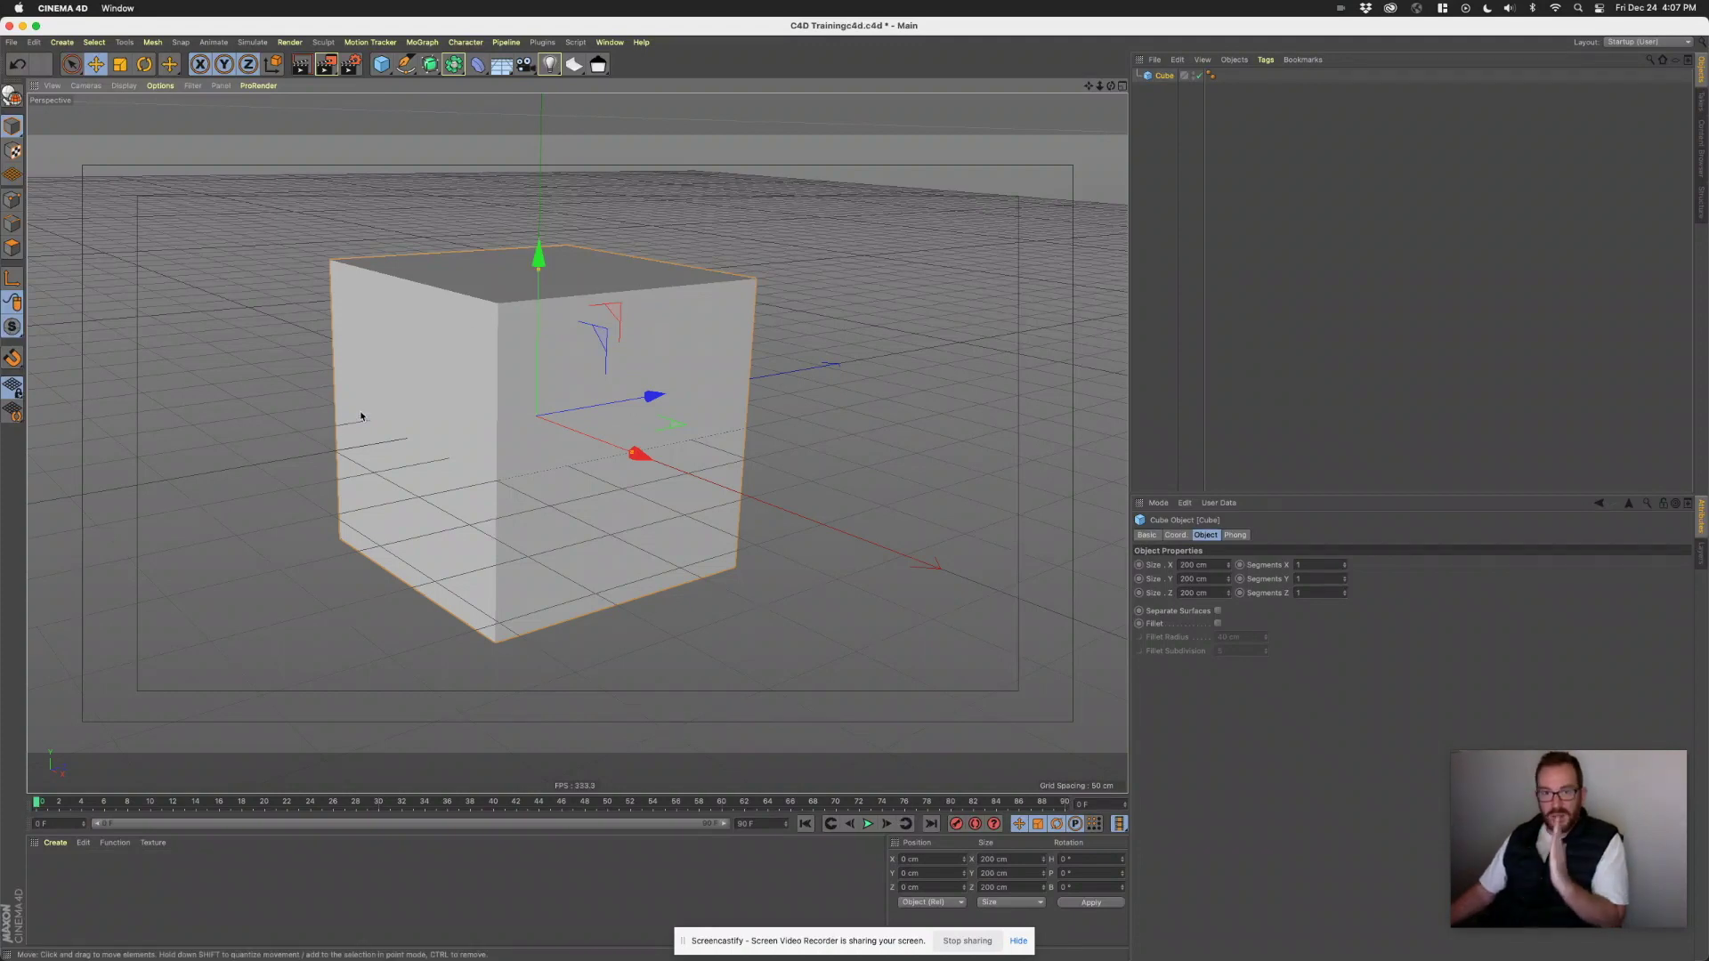
{"action": "mouse_move", "coordinate": [541, 255]}
{"action": "left_mouse_down"}
{"action": "mouse_move", "coordinate": [540, 164]}
{"action": "mouse_move", "coordinate": [539, 222]}
{"action": "left_mouse_up"}
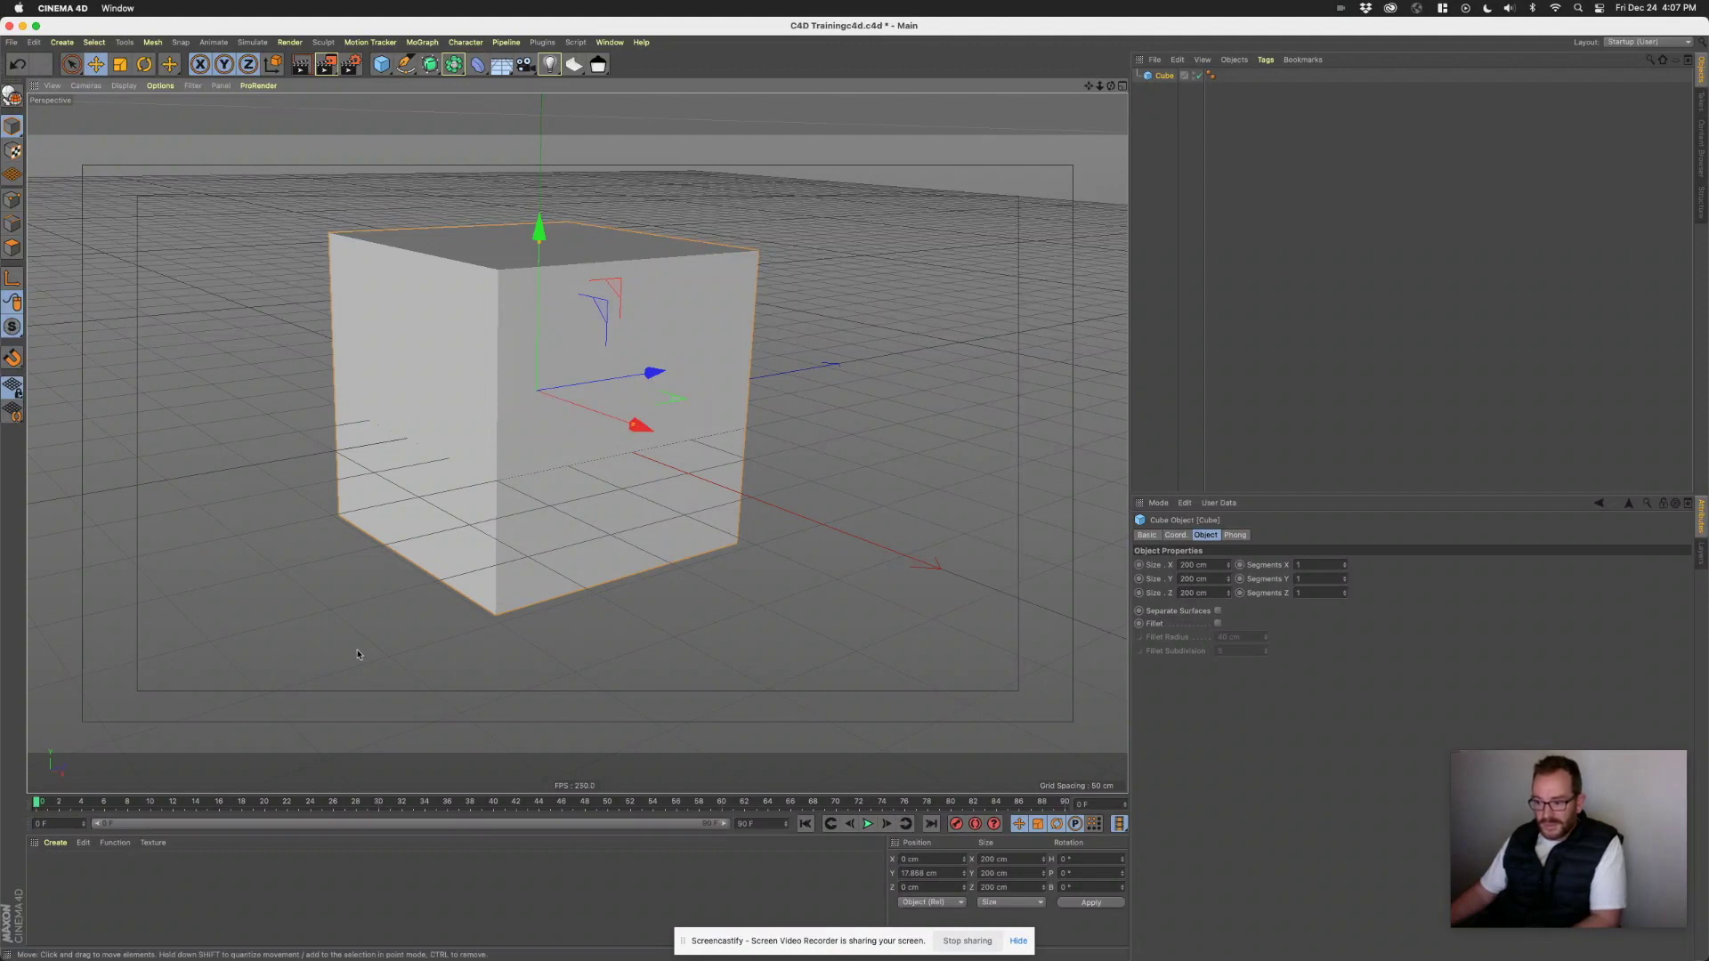
{"action": "left_click_drag", "start_coordinate": [649, 431], "coordinate": [687, 359]}
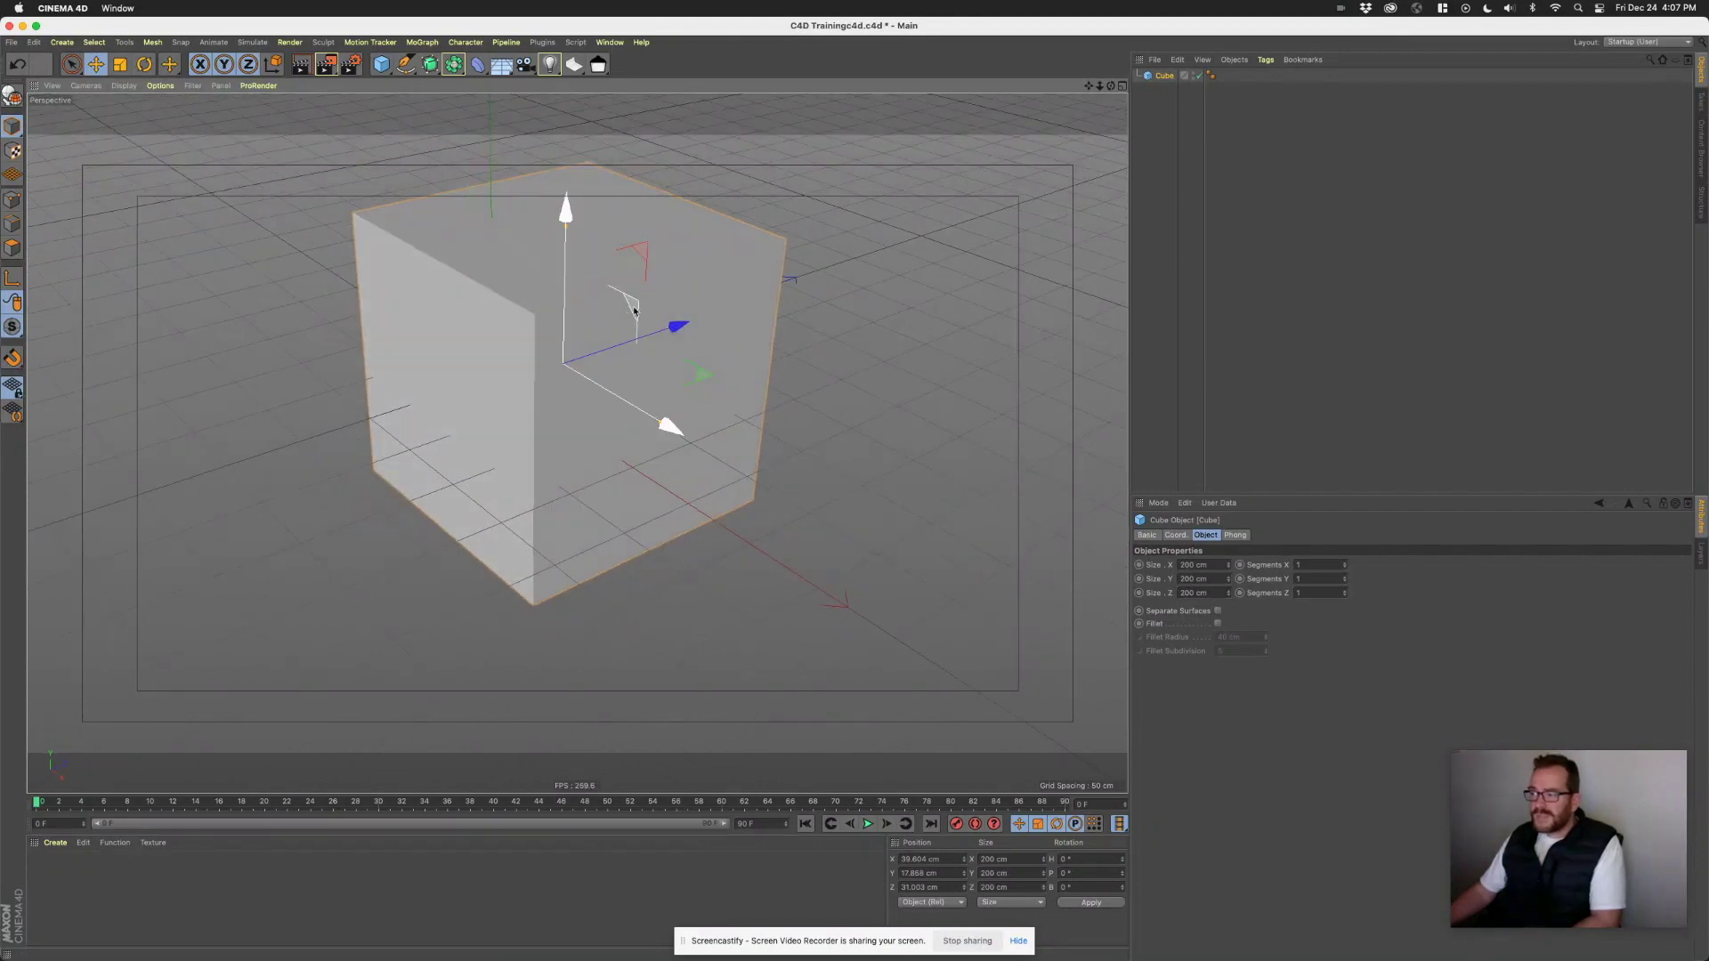
- Move the cube along two axes at once using the plane handles, to about X 81, Y 42, Z 34 cm
{"action": "left_click_drag", "start_coordinate": [634, 309], "coordinate": [736, 309], "text": "alt"}
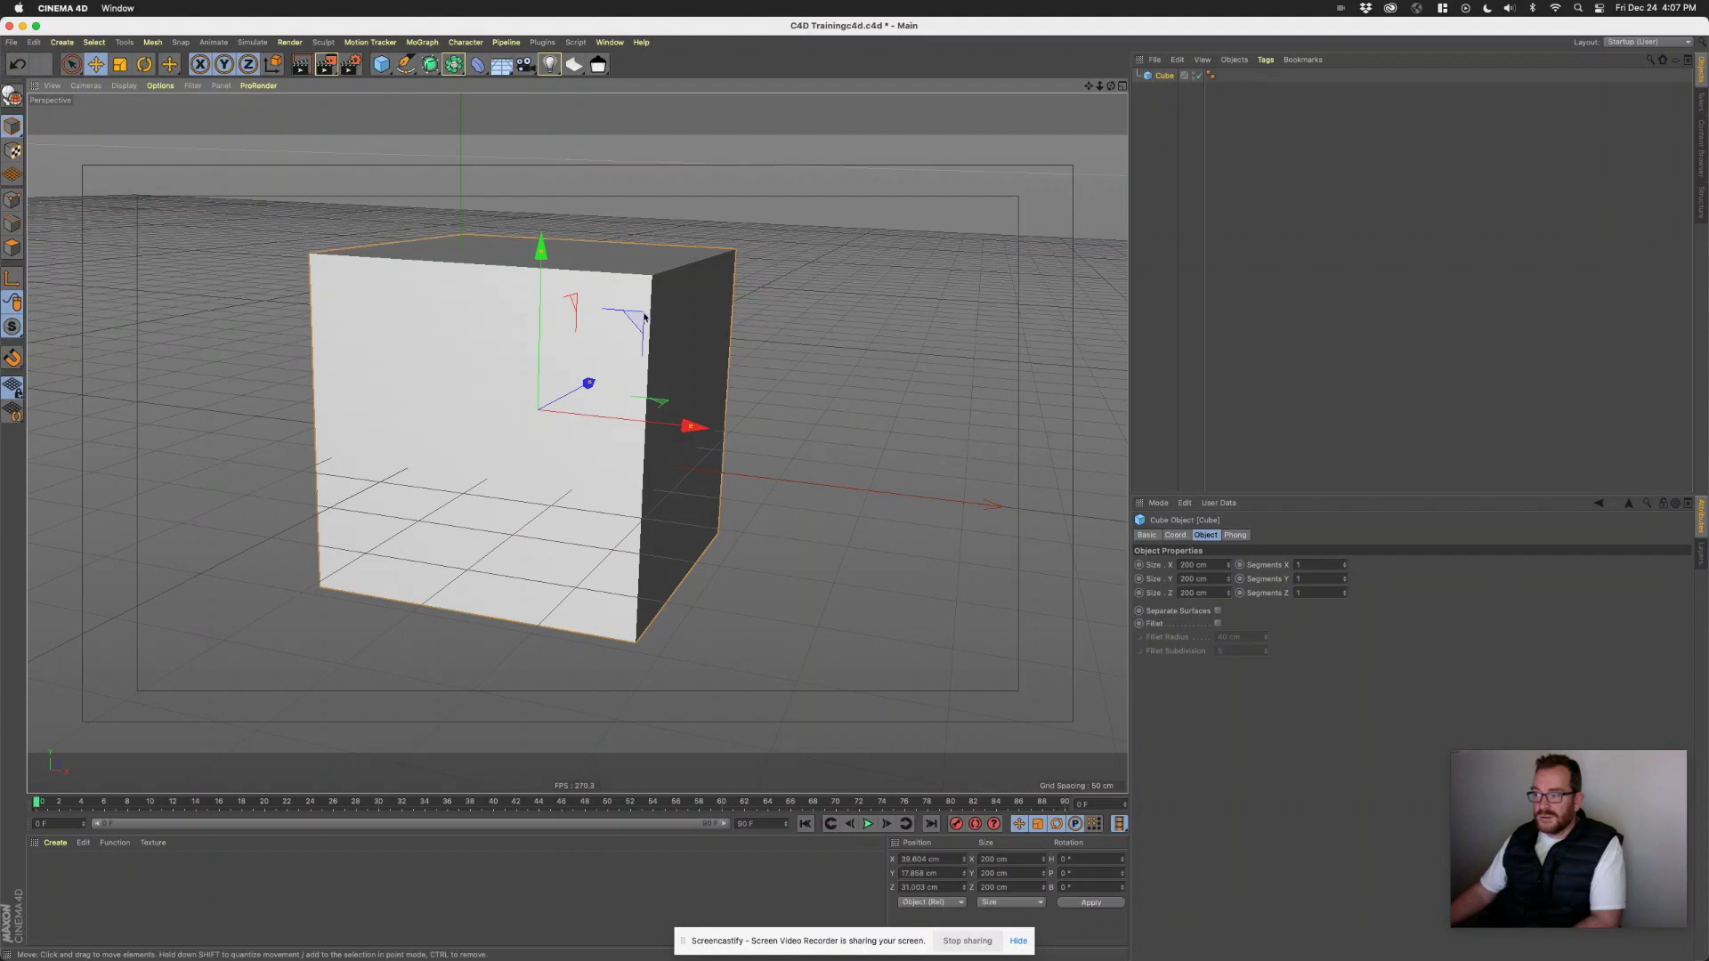
{"action": "left_click_drag", "start_coordinate": [641, 323], "coordinate": [702, 290]}
{"action": "left_click_drag", "start_coordinate": [710, 353], "coordinate": [655, 375], "text": "alt"}
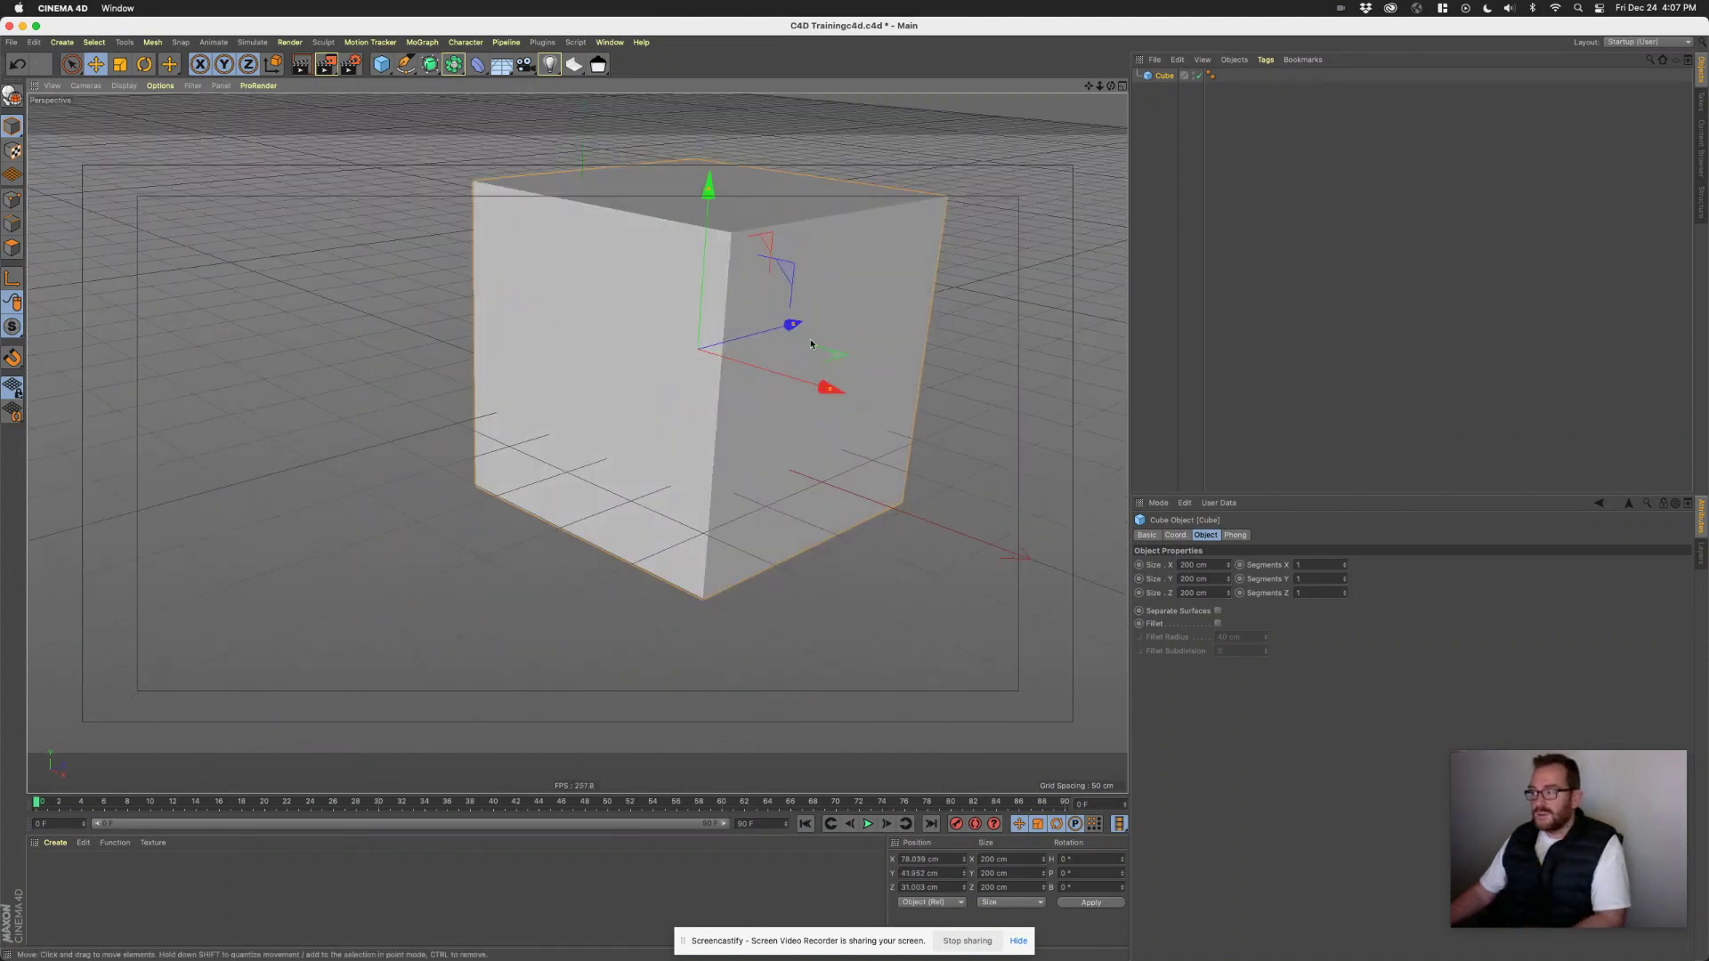
{"action": "left_click_drag", "start_coordinate": [827, 354], "coordinate": [771, 345]}
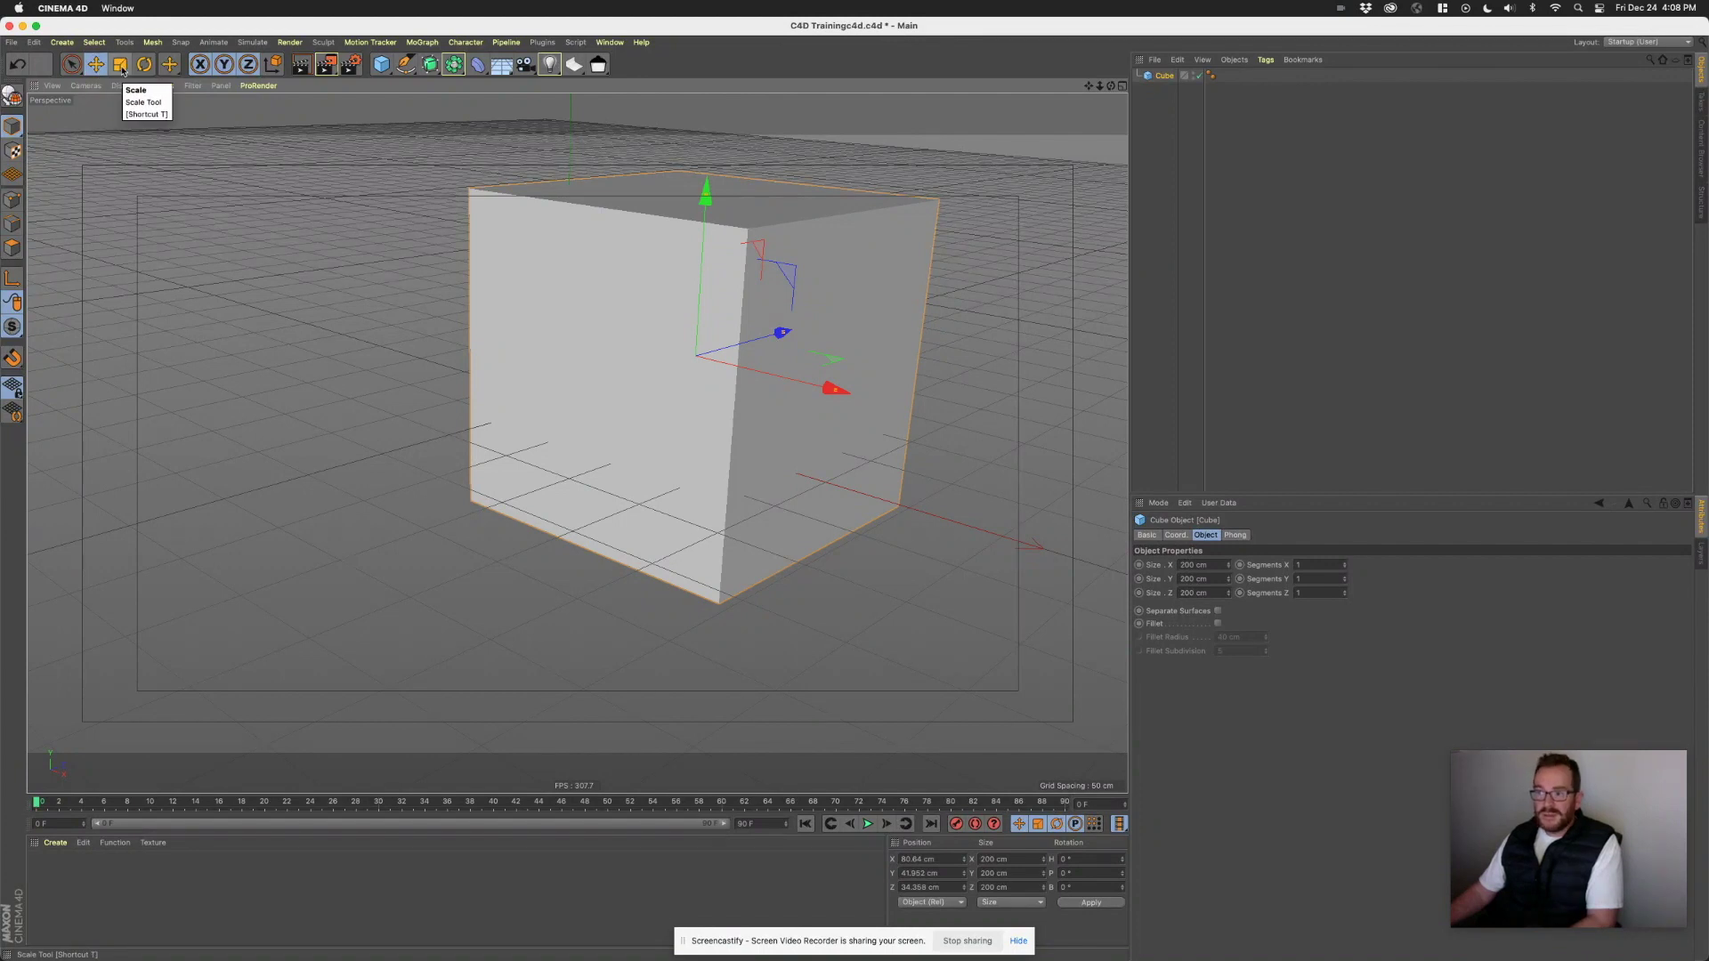
- Scale the cube uniformly to about 224 cm per side with the Scale tool
{"action": "left_click", "coordinate": [122, 72]}
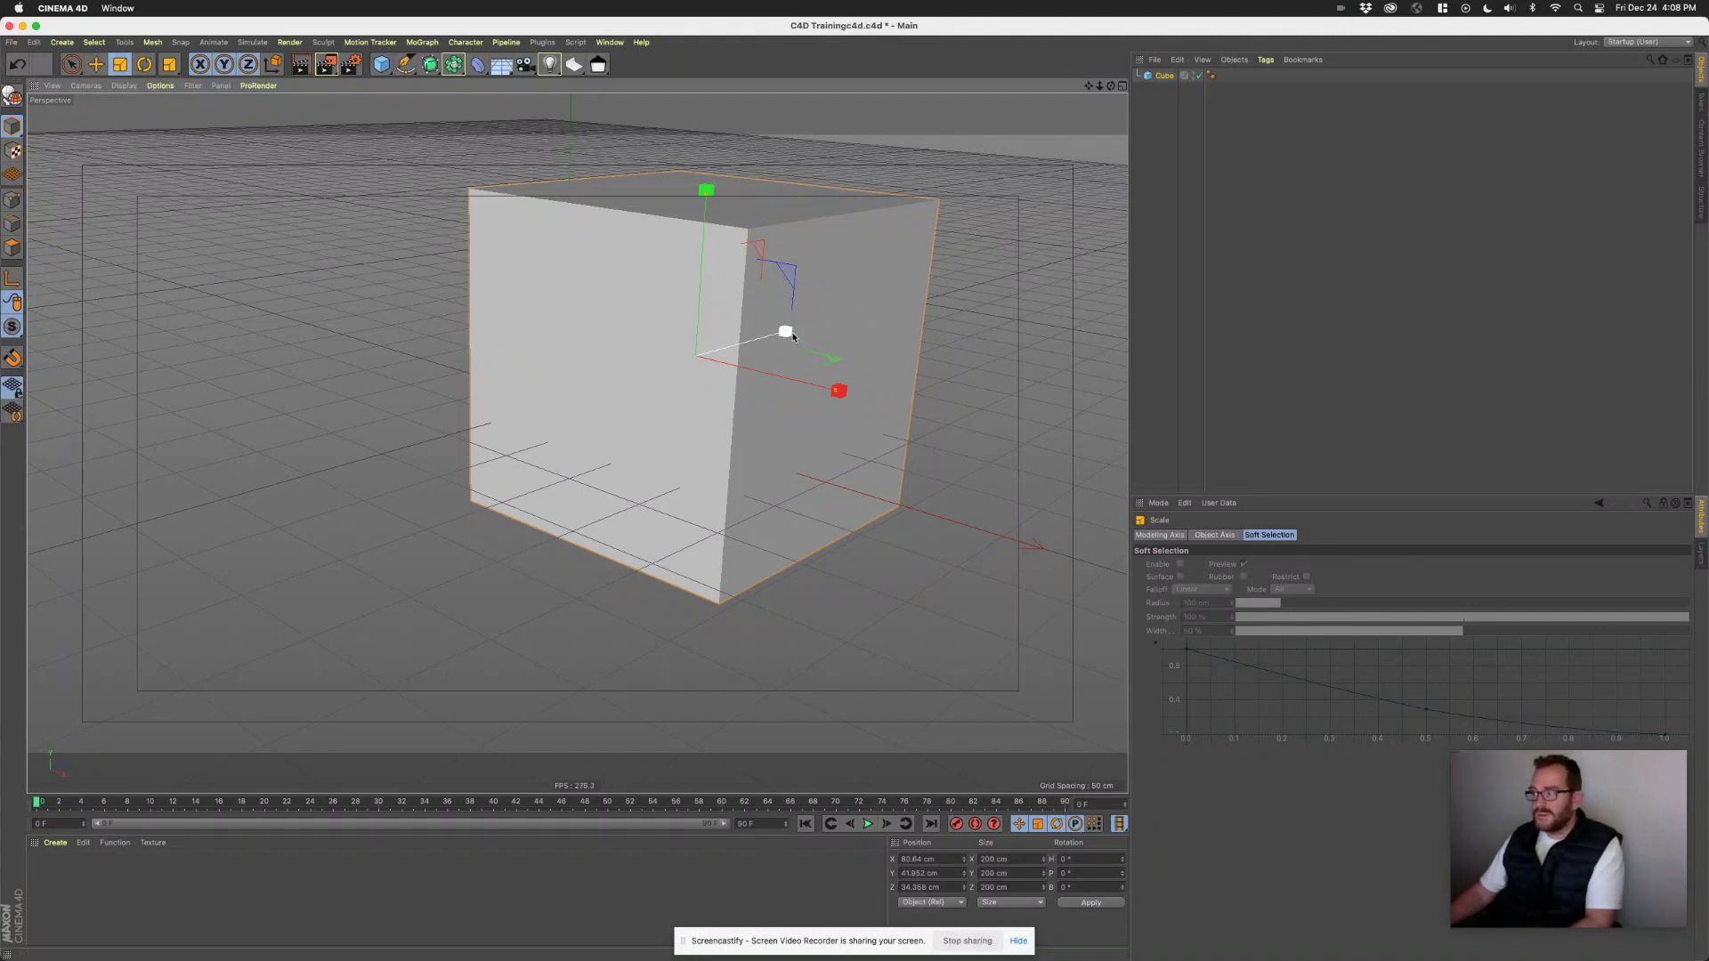
{"action": "left_click_drag", "start_coordinate": [814, 303], "coordinate": [849, 391], "text": "alt"}
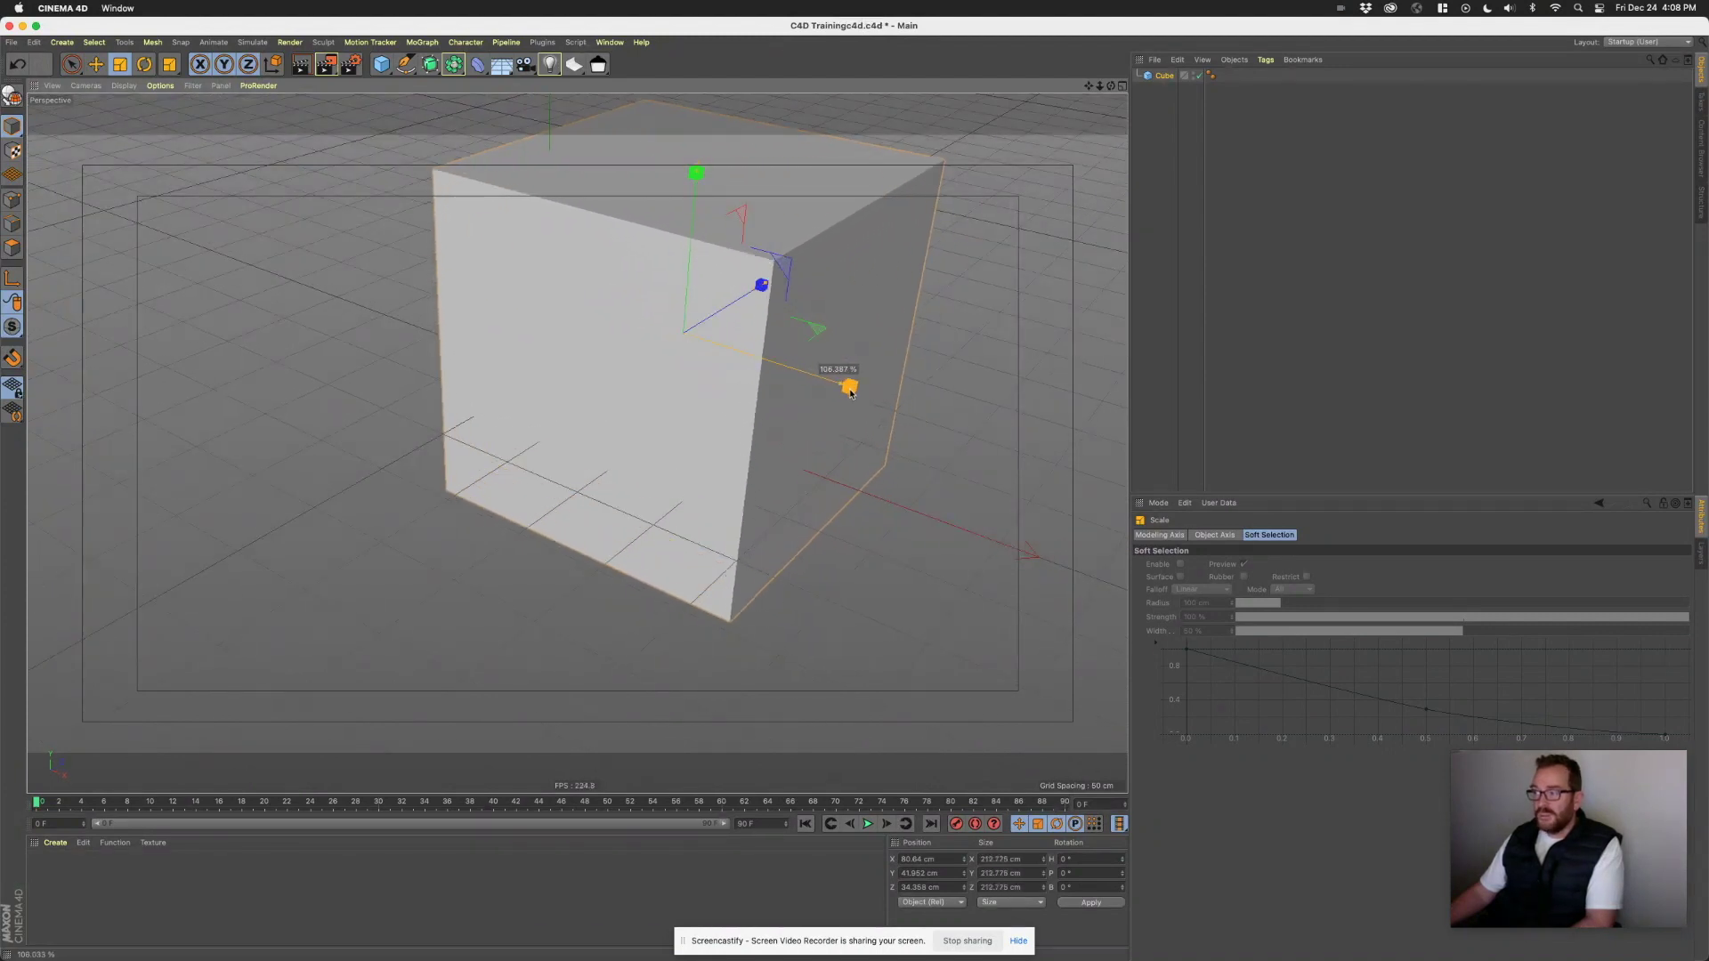
{"action": "left_click_drag", "start_coordinate": [785, 260], "coordinate": [779, 196]}
{"action": "scroll", "coordinate": [790, 245], "scroll_direction": "up", "scroll_amount": 2}
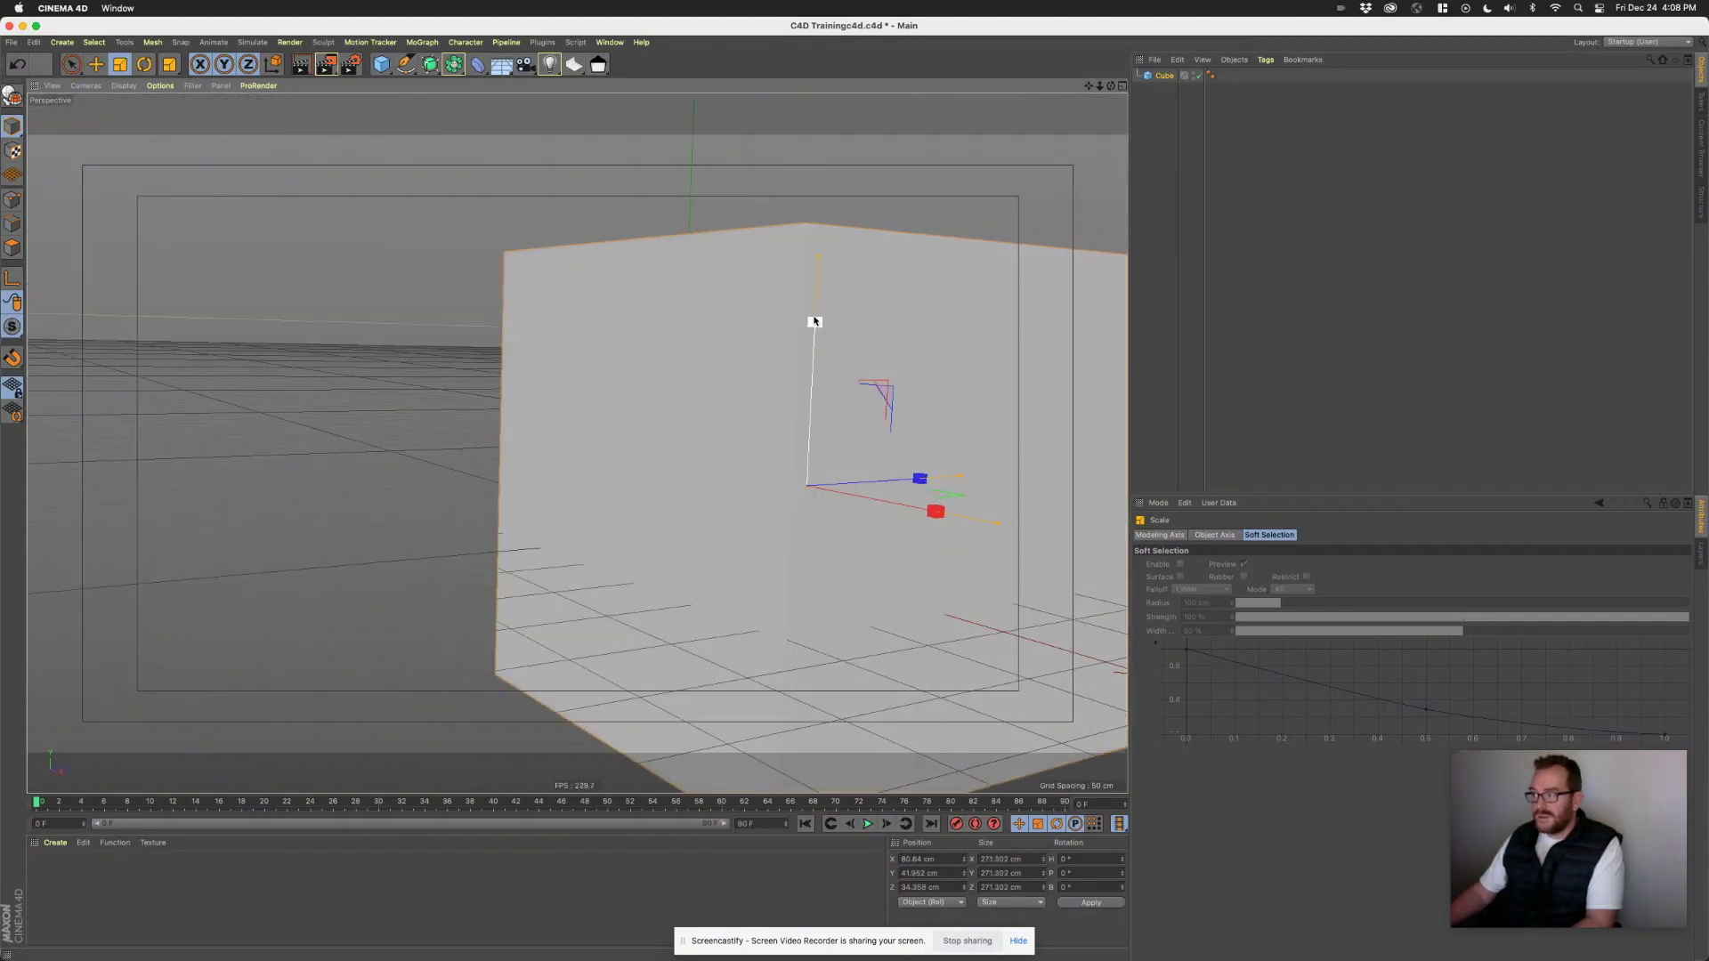
{"action": "left_click_drag", "start_coordinate": [813, 320], "coordinate": [779, 293]}
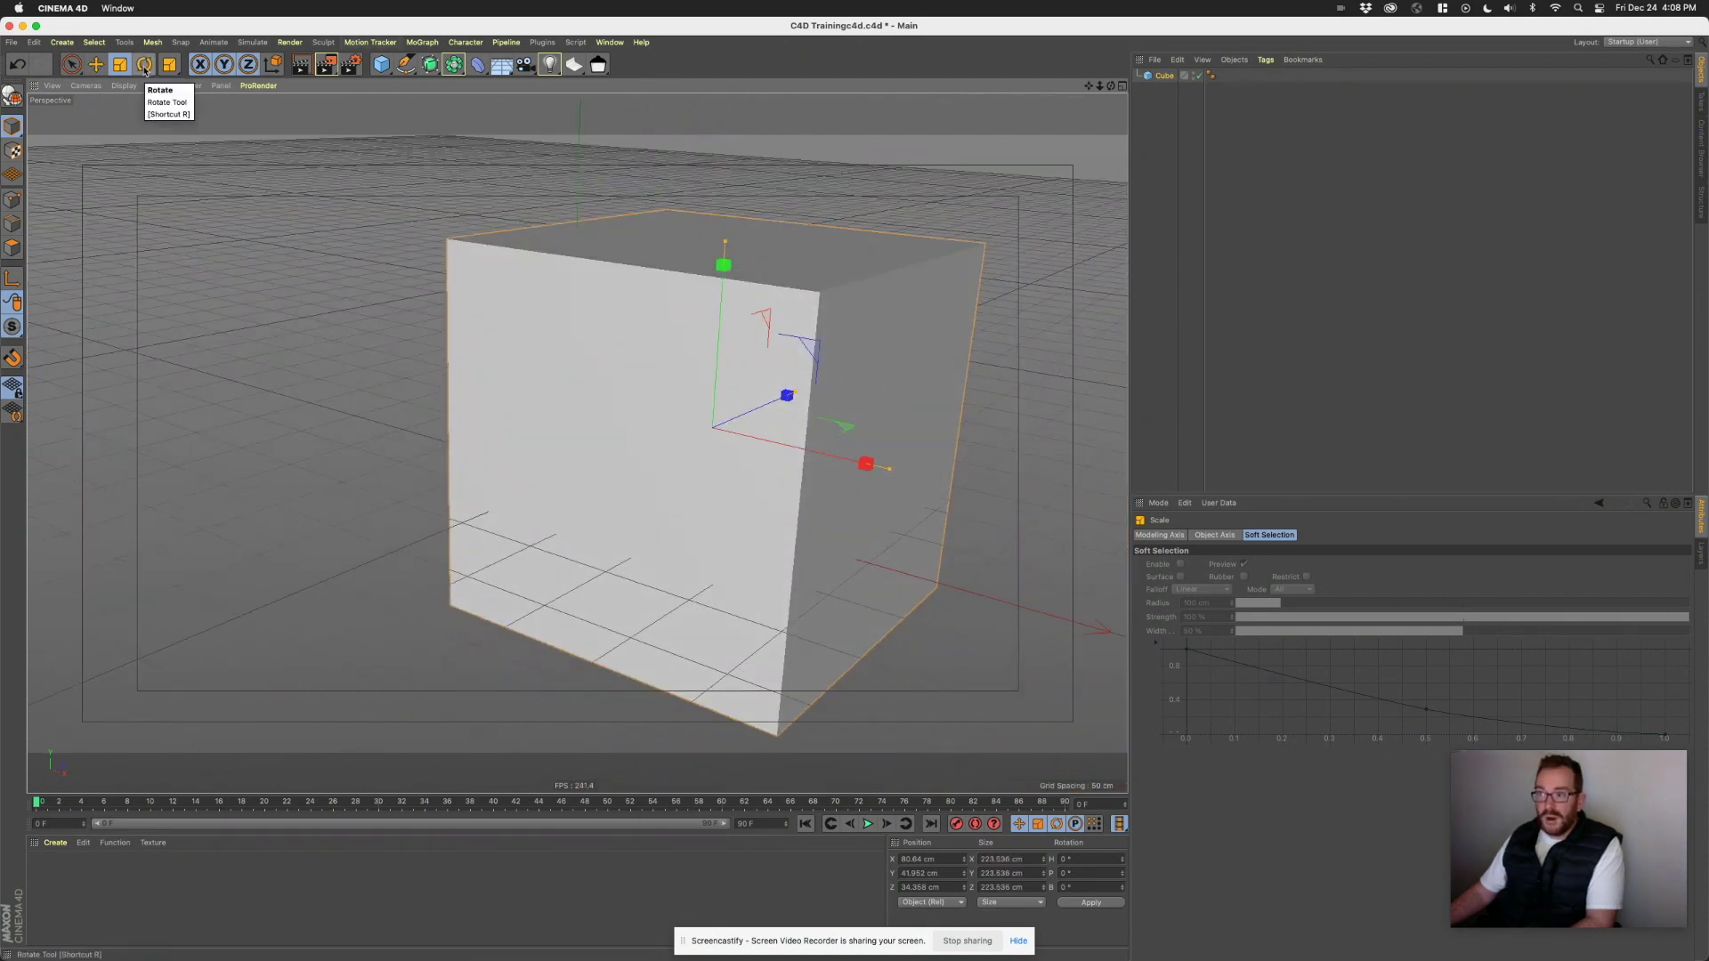
- Rotate the cube about its axes with the Rotate tool to about H -12°, P -4°, B 5°
{"action": "left_click", "coordinate": [144, 67]}
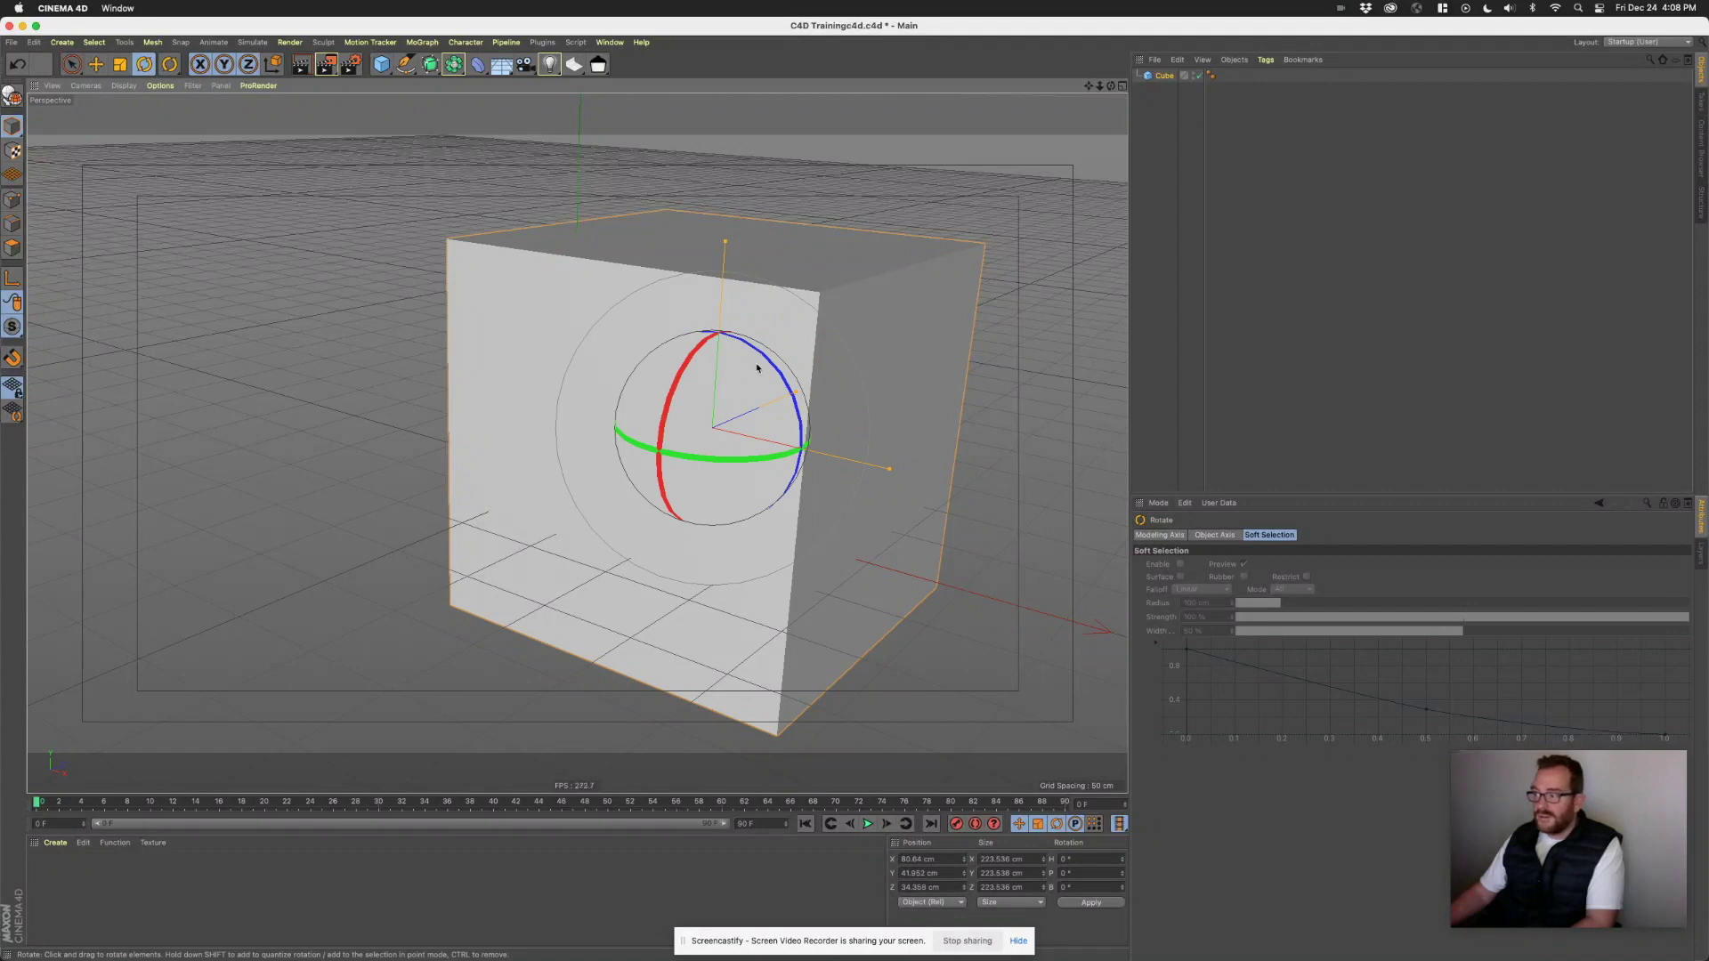
{"action": "left_click_drag", "start_coordinate": [759, 356], "coordinate": [716, 378]}
{"action": "left_click_drag", "start_coordinate": [682, 495], "coordinate": [715, 494]}
{"action": "left_click_drag", "start_coordinate": [704, 418], "coordinate": [743, 432]}
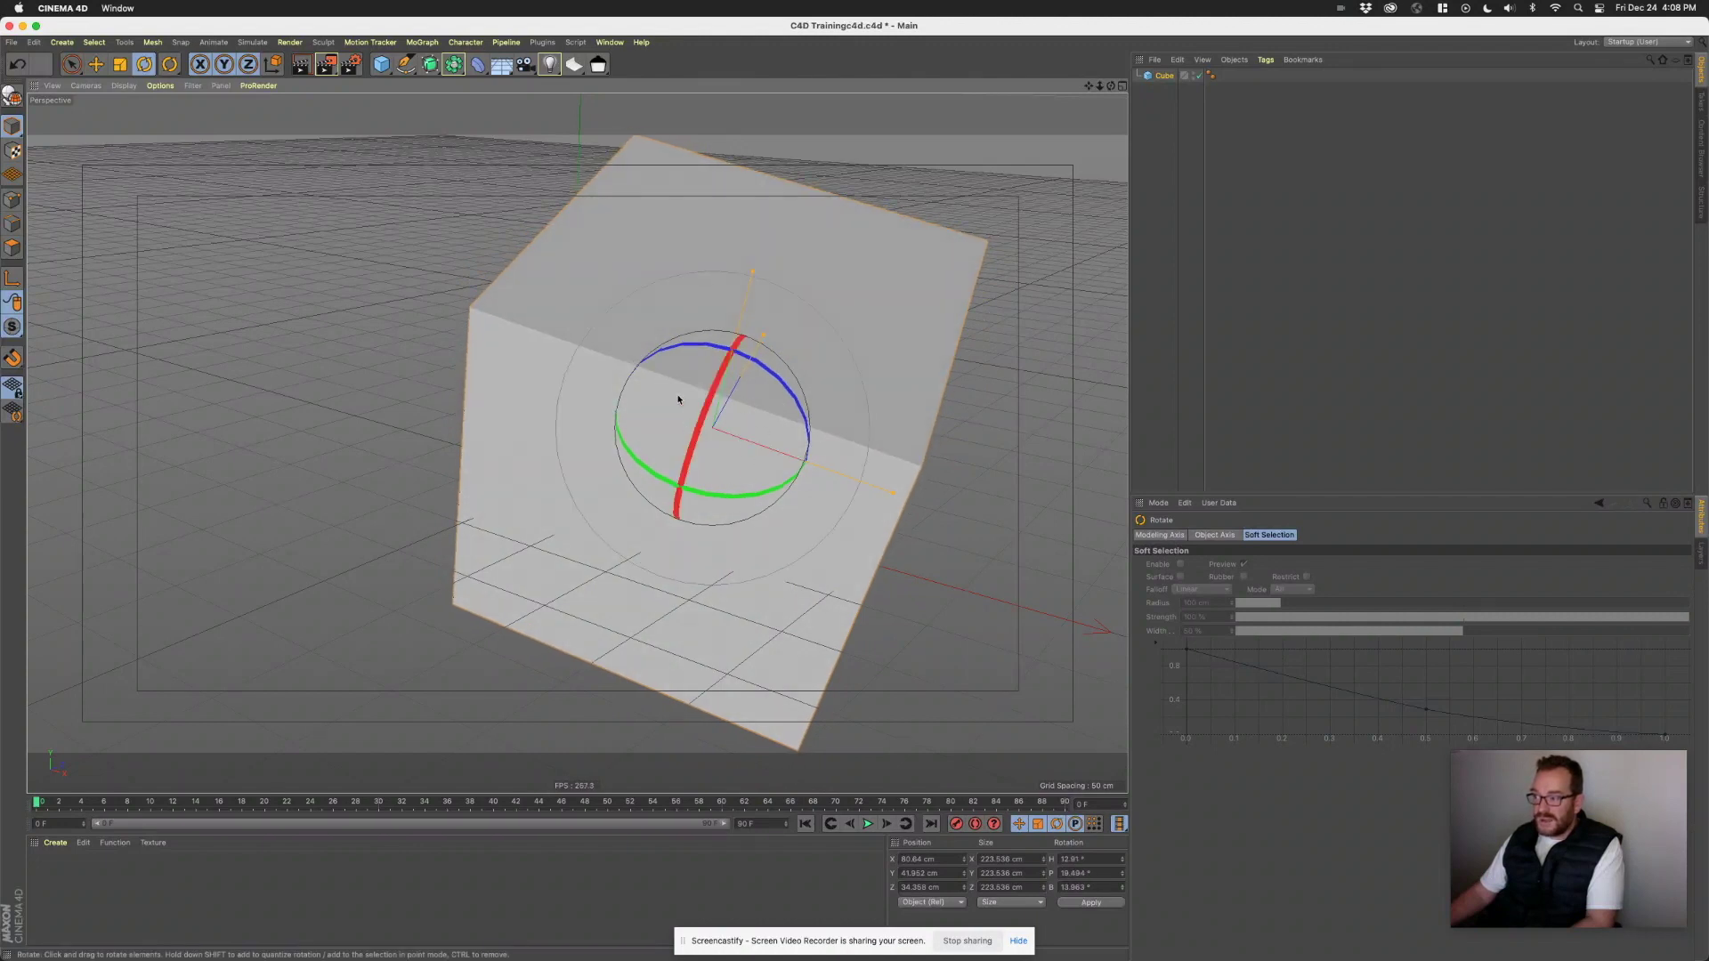
{"action": "left_click_drag", "start_coordinate": [768, 429], "coordinate": [679, 365]}
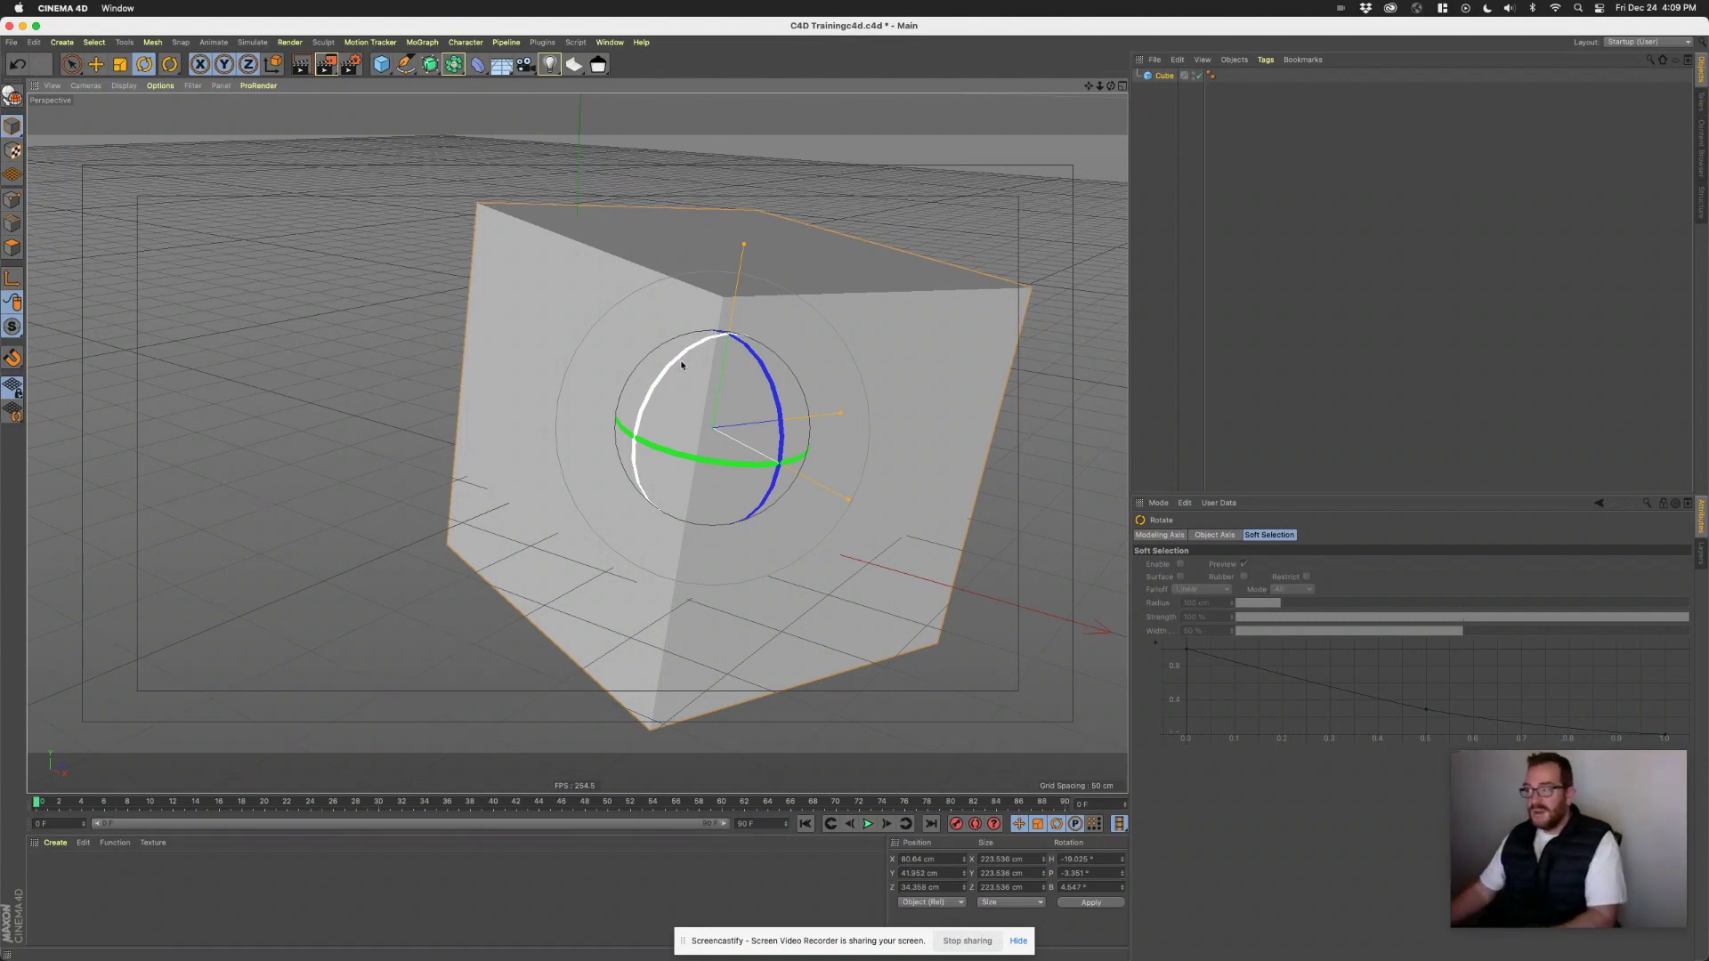
{"action": "left_click_drag", "start_coordinate": [774, 383], "coordinate": [662, 409], "text": "alt"}
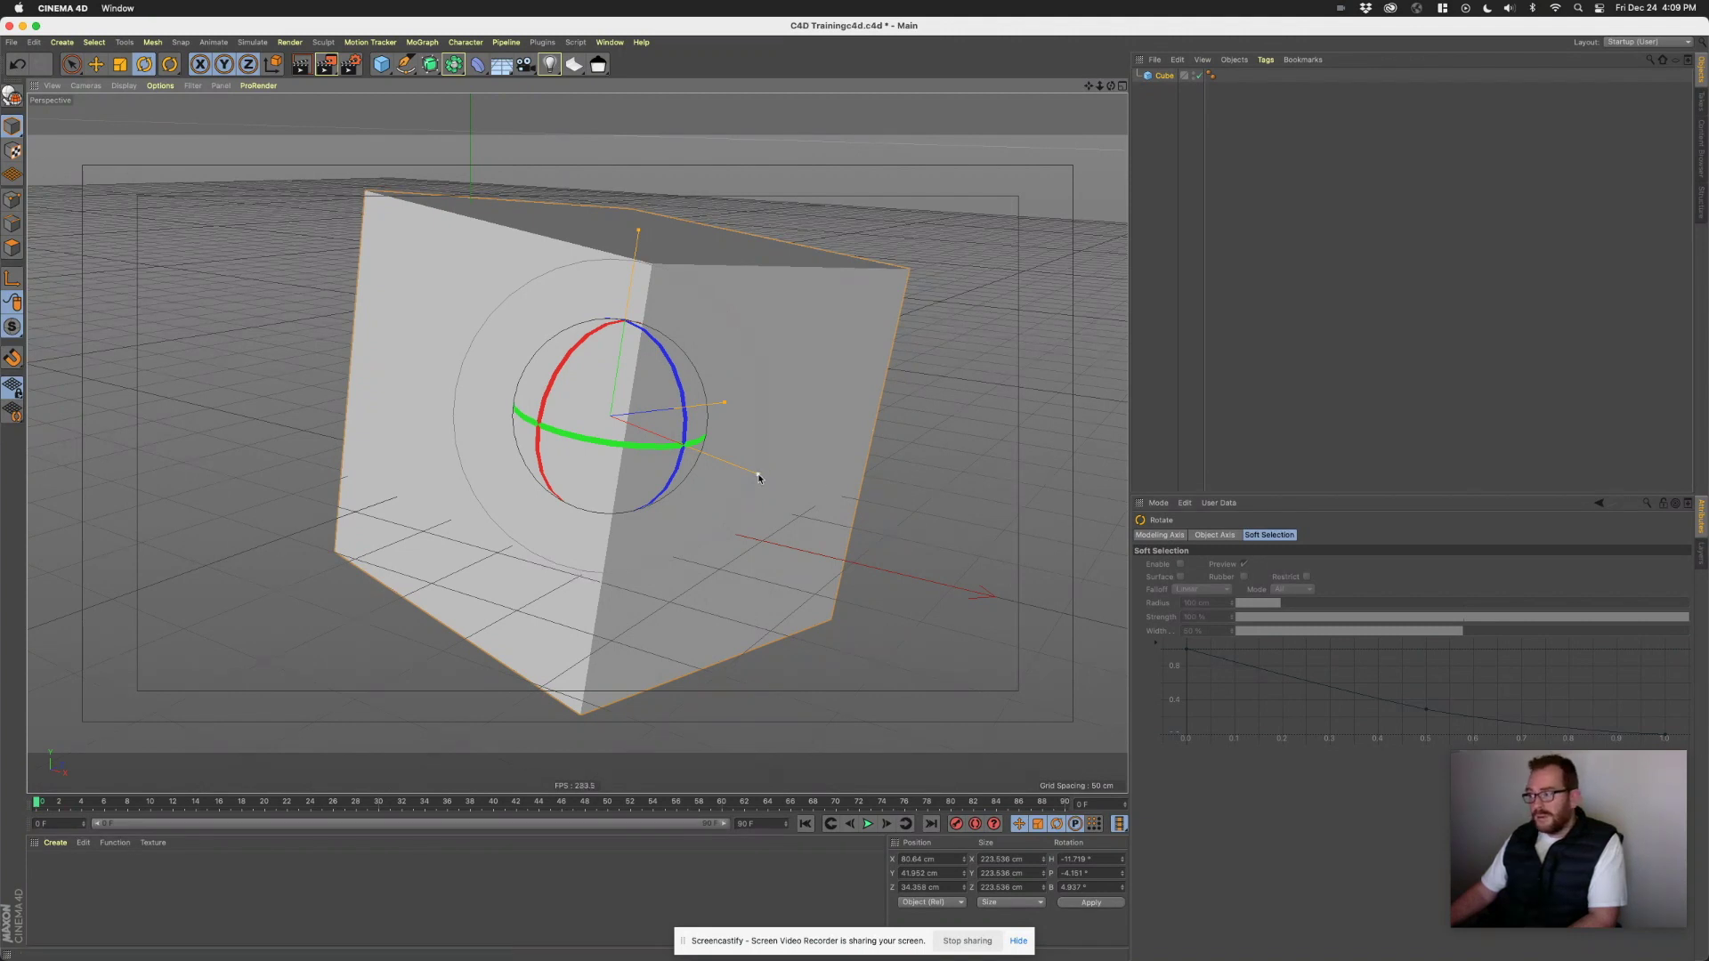
- Reshape the cube with its axis size handles to about 370 cm in X, 259 cm in Y and 88 cm in Z
{"action": "left_click_drag", "start_coordinate": [759, 478], "coordinate": [793, 496]}
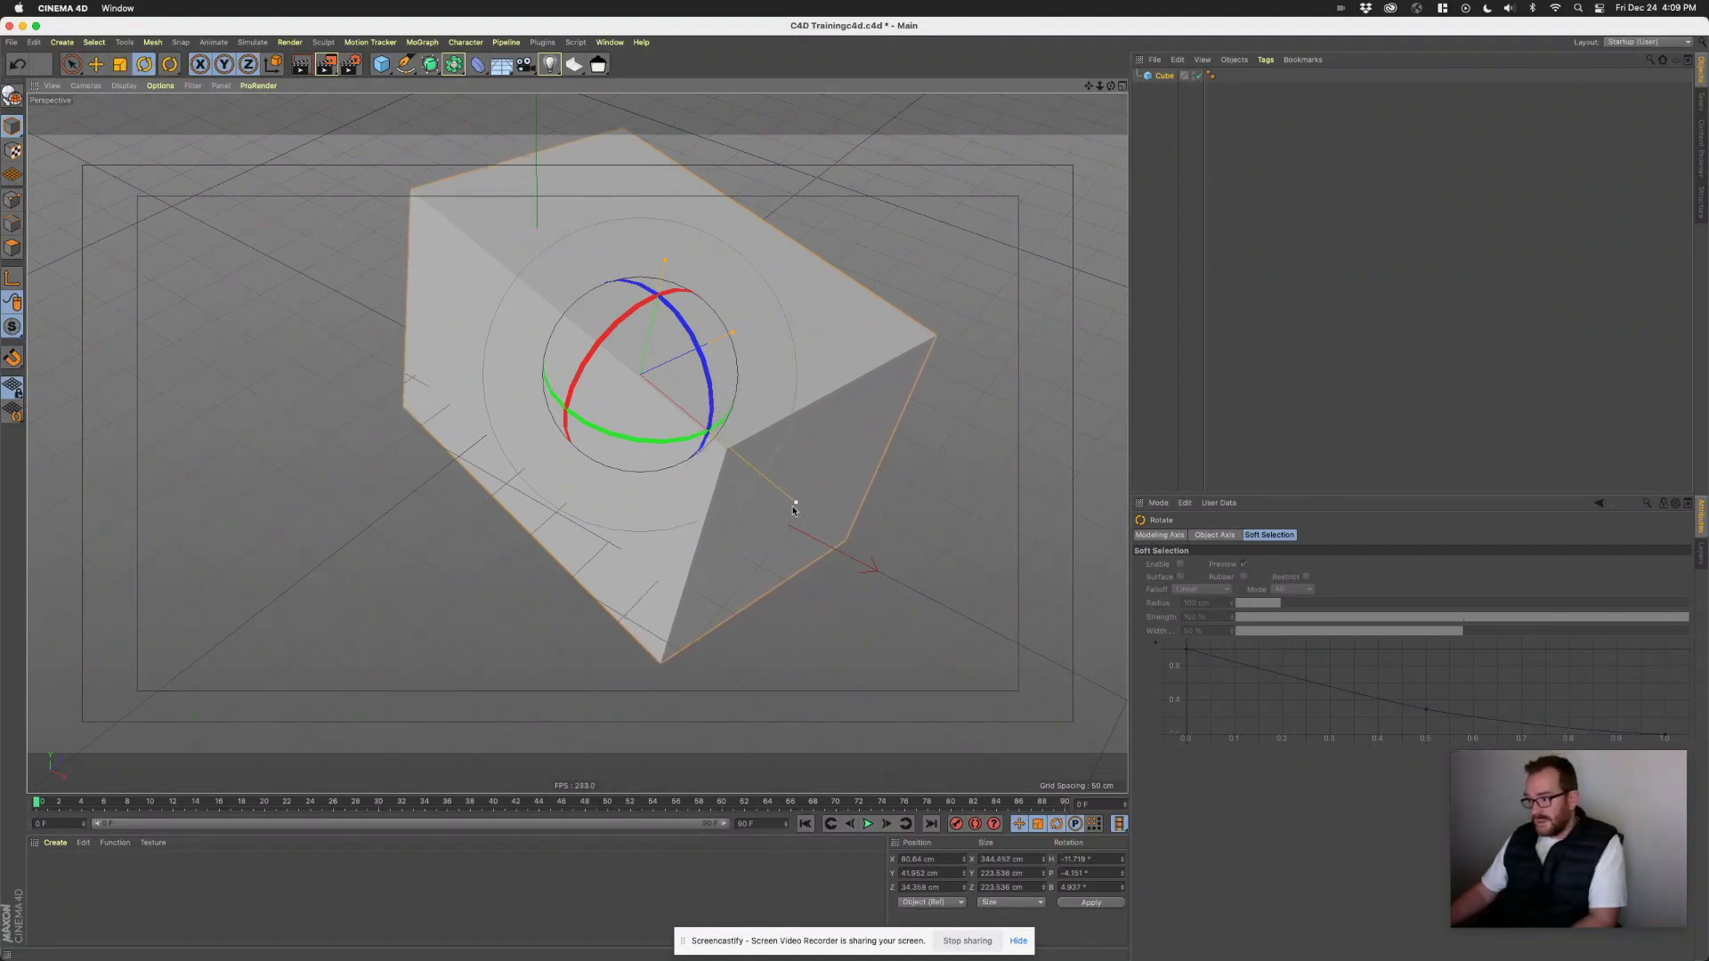
{"action": "key", "text": "e"}
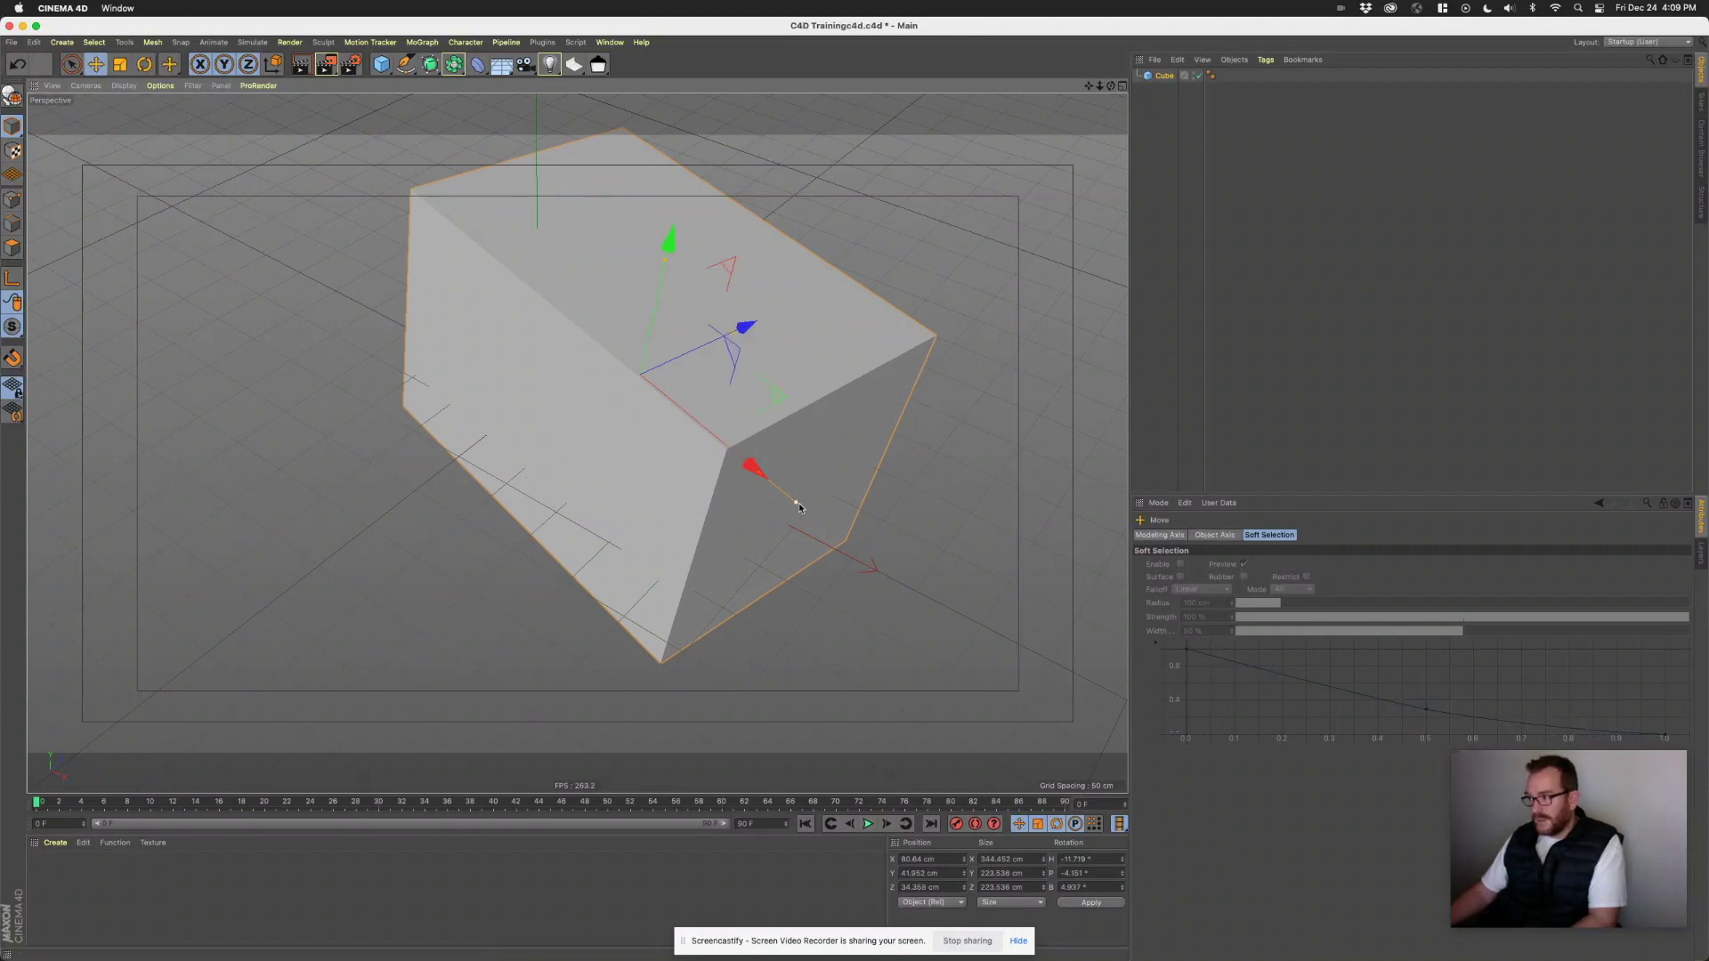
{"action": "left_click_drag", "start_coordinate": [796, 506], "coordinate": [775, 429]}
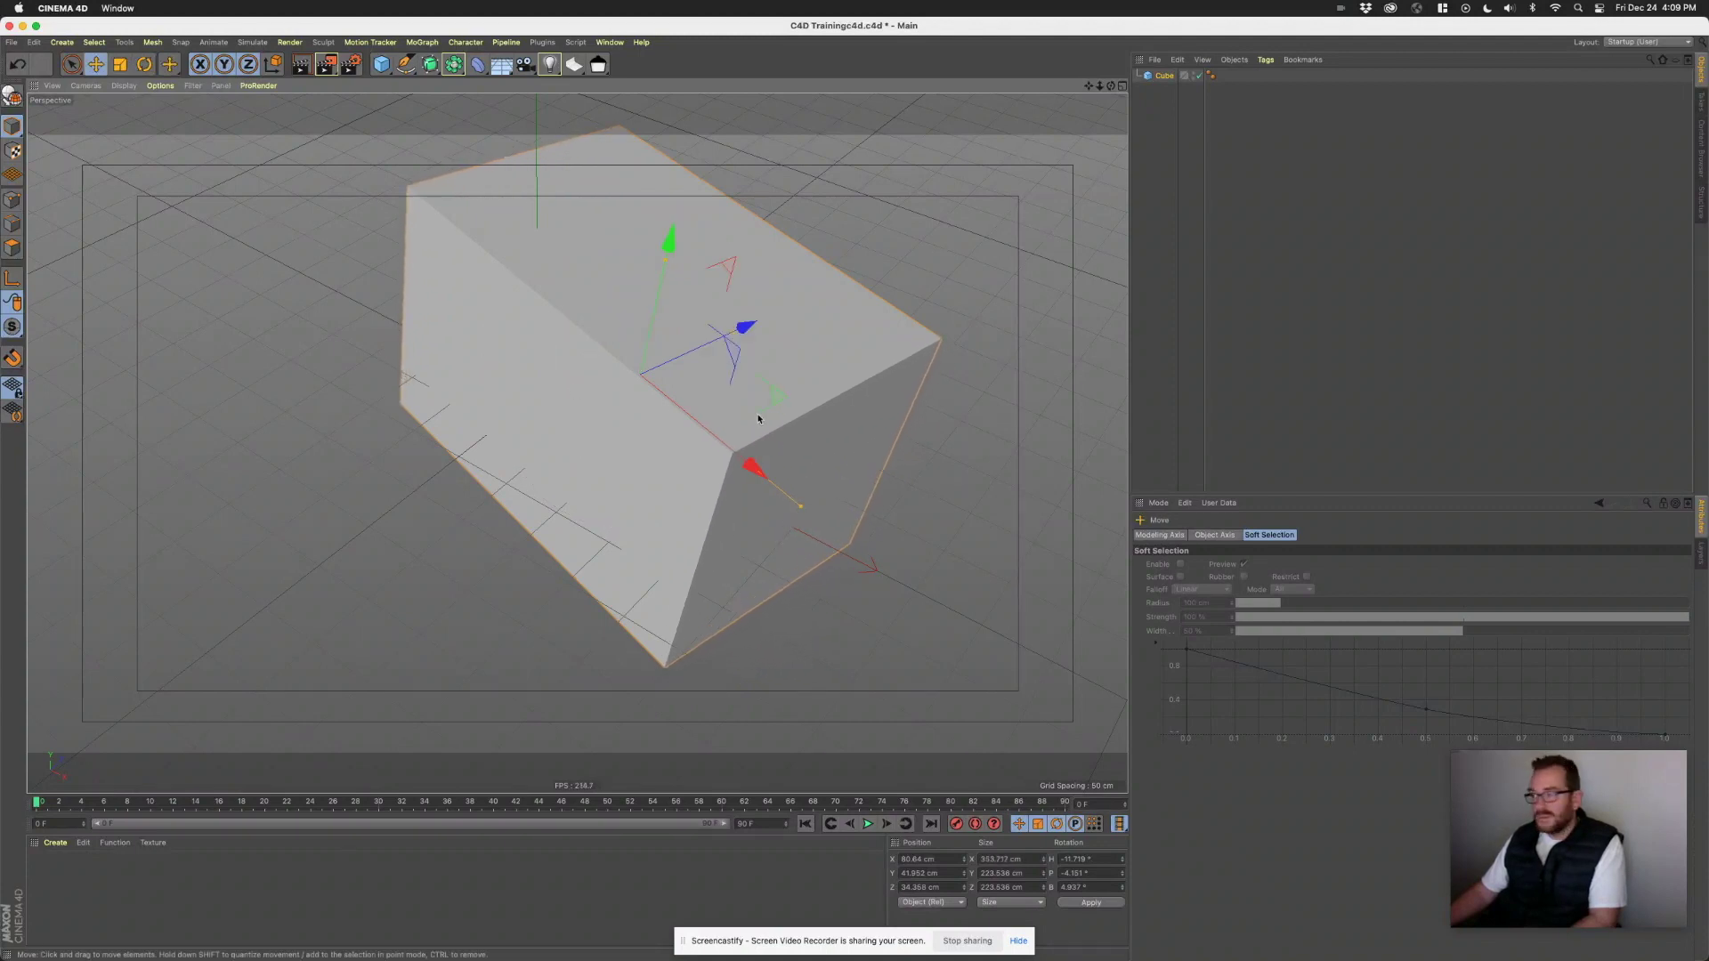
{"action": "left_click_drag", "start_coordinate": [734, 337], "coordinate": [692, 353]}
{"action": "mouse_move", "coordinate": [668, 265]}
{"action": "left_mouse_down"}
{"action": "mouse_move", "coordinate": [703, 309]}
{"action": "mouse_move", "coordinate": [663, 290]}
{"action": "left_mouse_up"}
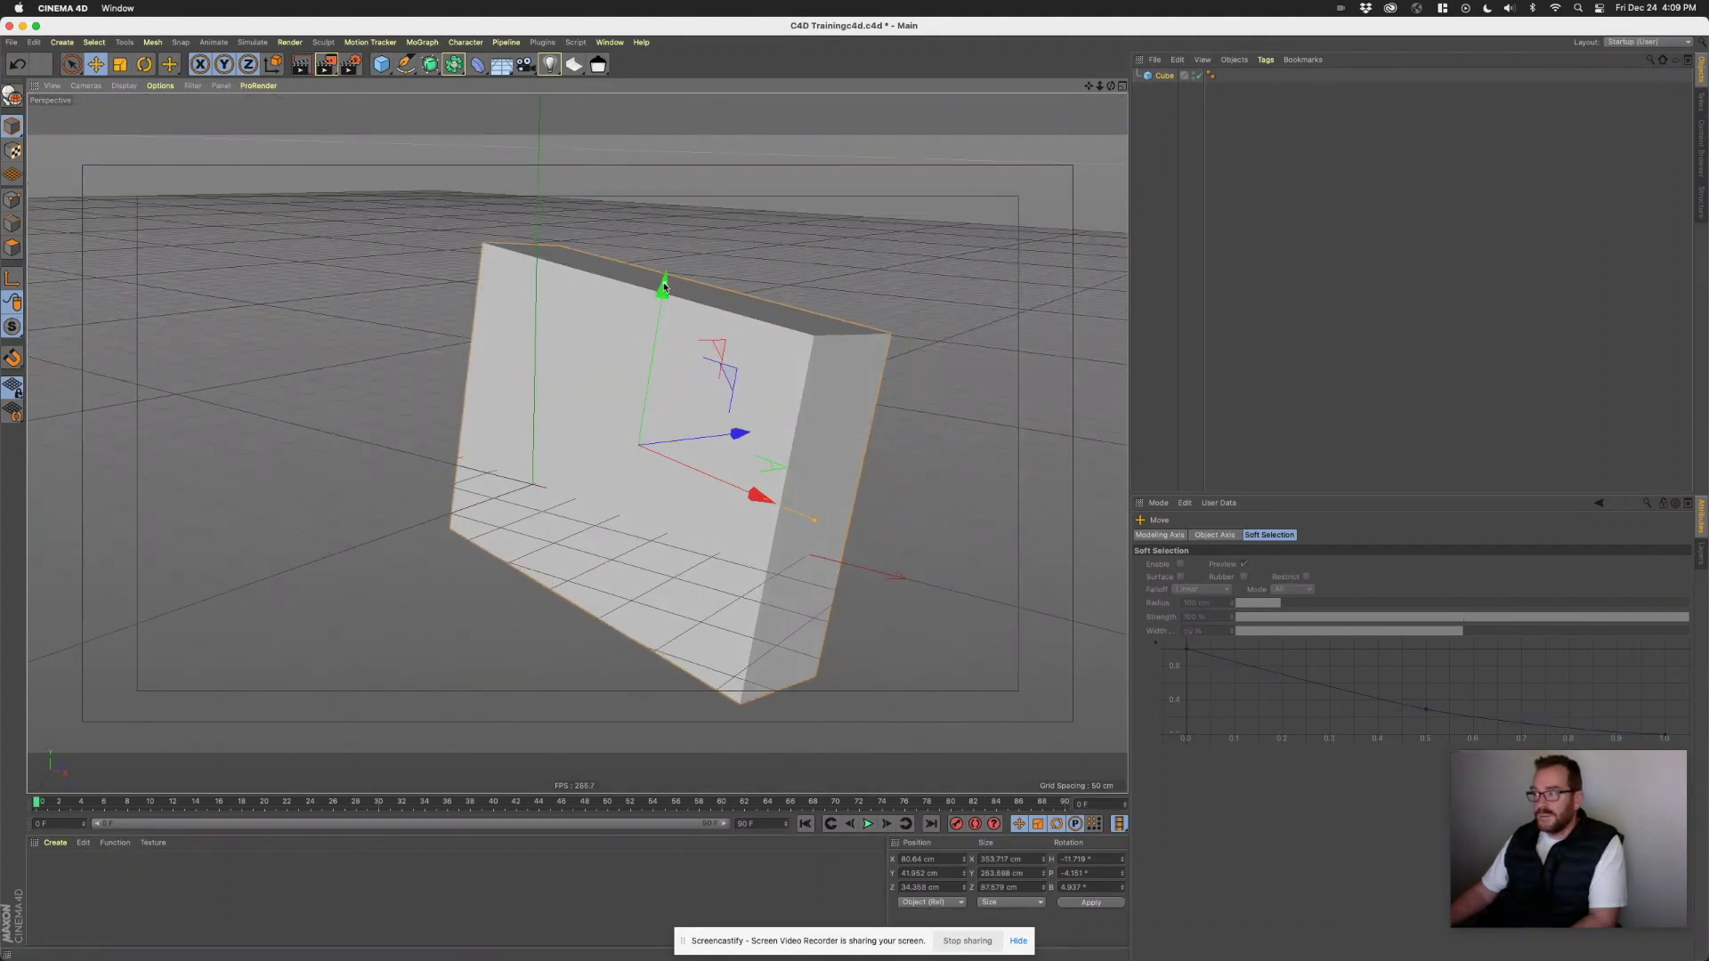
{"action": "left_click_drag", "start_coordinate": [773, 493], "coordinate": [770, 493]}
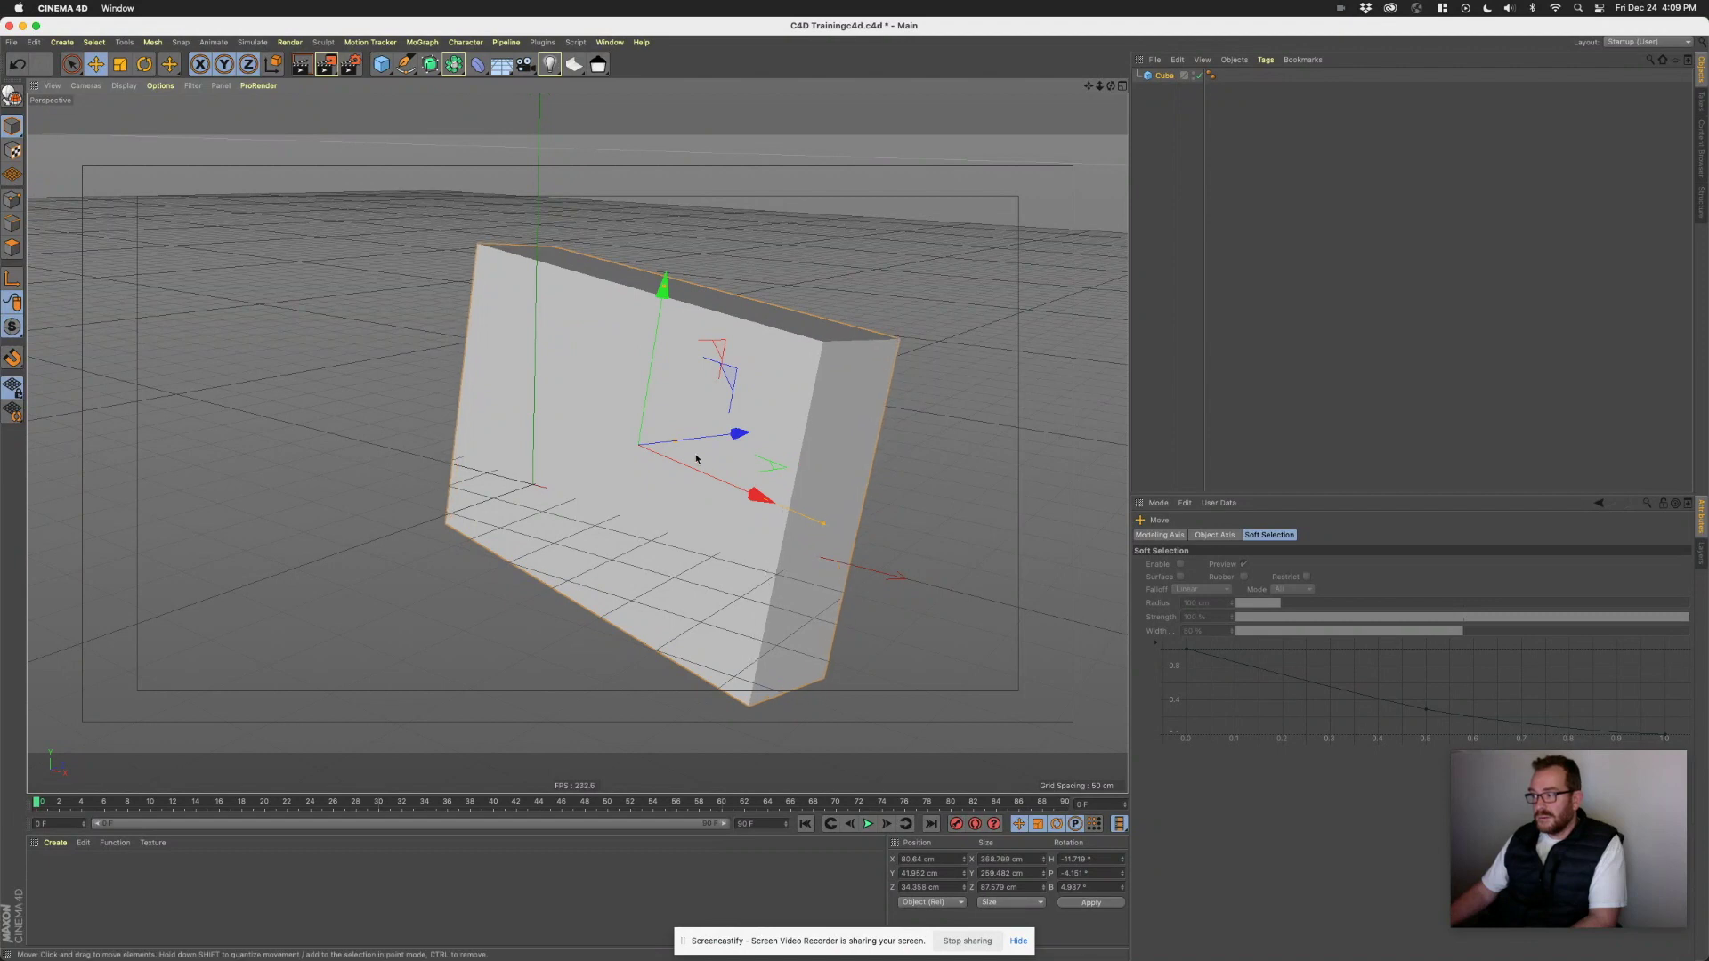
- Rotate the box to about H -16°, P -1°, B -1° and resize it to about 272 cm in Y and 61 cm in Z
{"action": "left_click_drag", "start_coordinate": [737, 433], "coordinate": [792, 429]}
{"action": "key", "text": "r"}
{"action": "left_click_drag", "start_coordinate": [690, 409], "coordinate": [685, 371]}
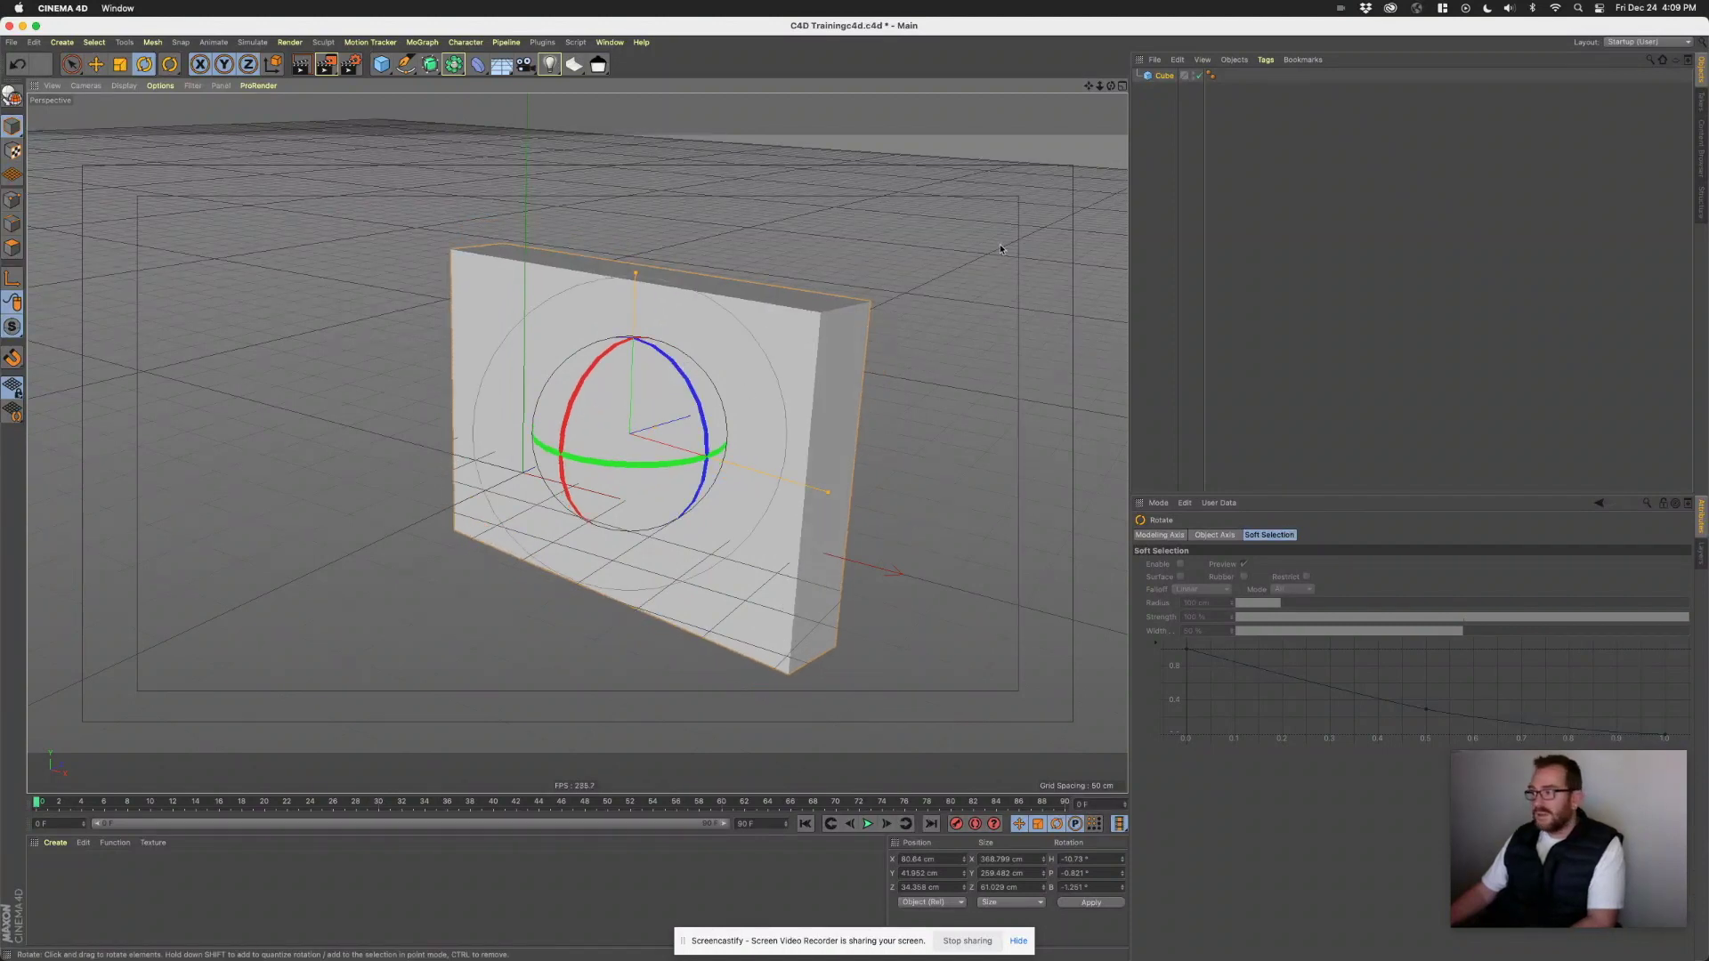
{"action": "left_click_drag", "start_coordinate": [632, 273], "coordinate": [635, 263]}
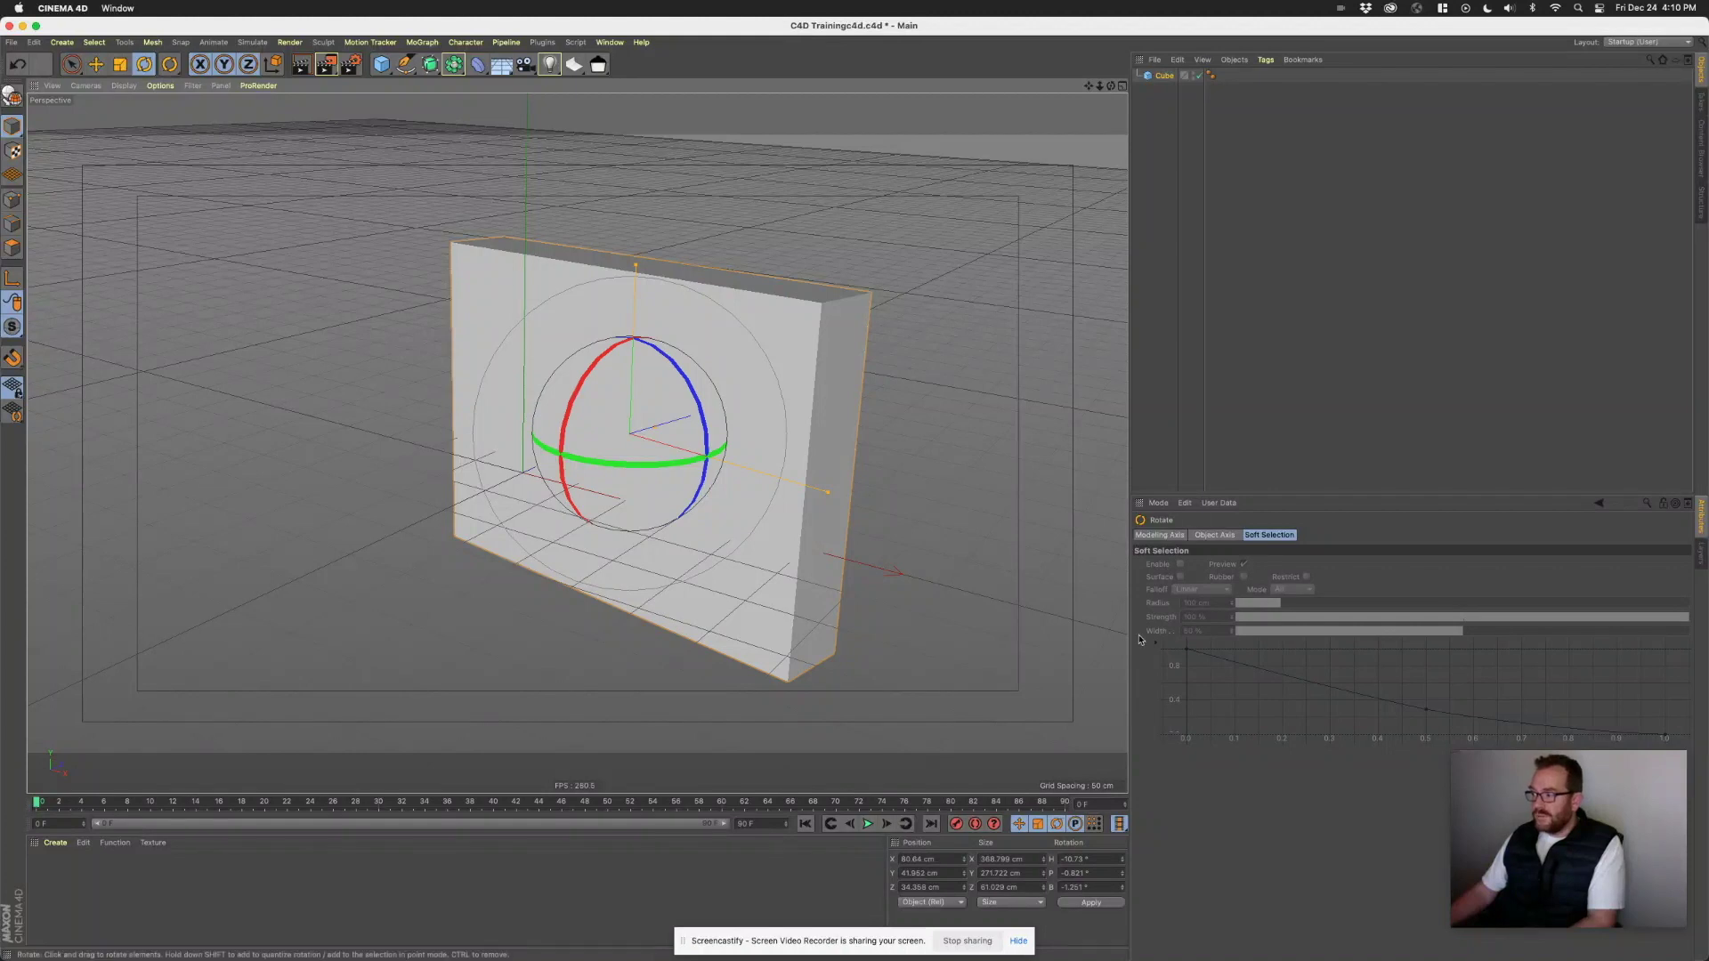
- Set the cube's X segments to 2 and switch the perspective view to Gouraud Shading (Lines)
{"action": "left_click", "coordinate": [96, 65]}
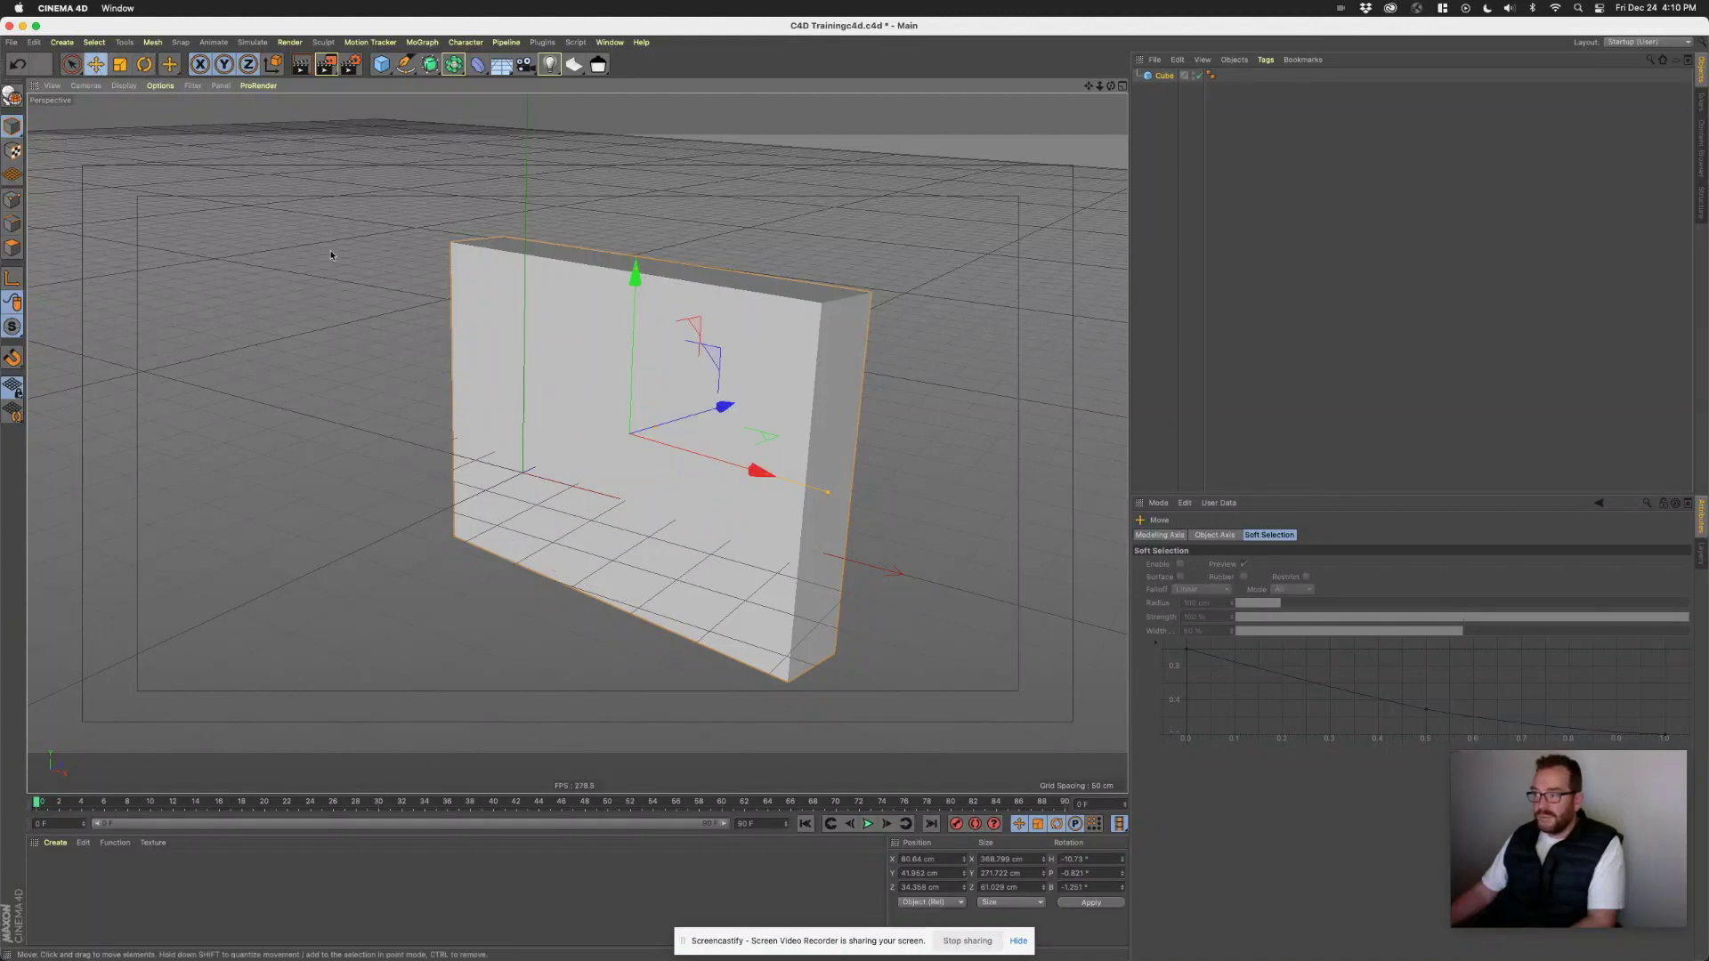
{"action": "left_click", "coordinate": [824, 380]}
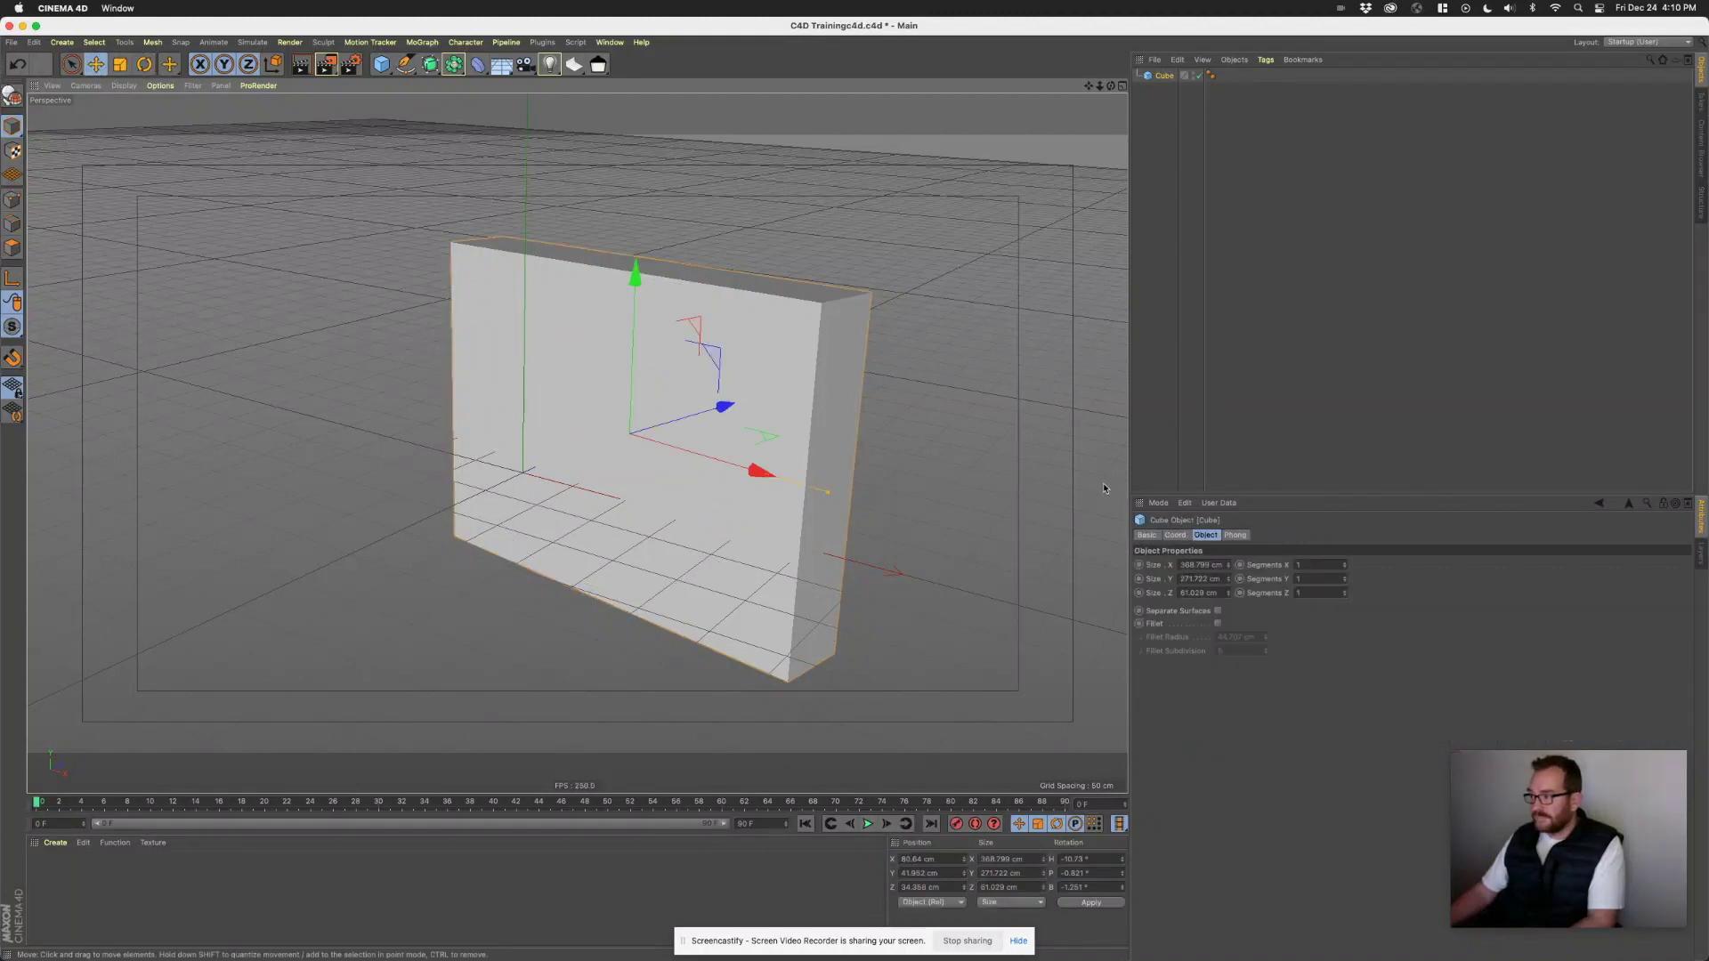
{"action": "left_click", "coordinate": [978, 338]}
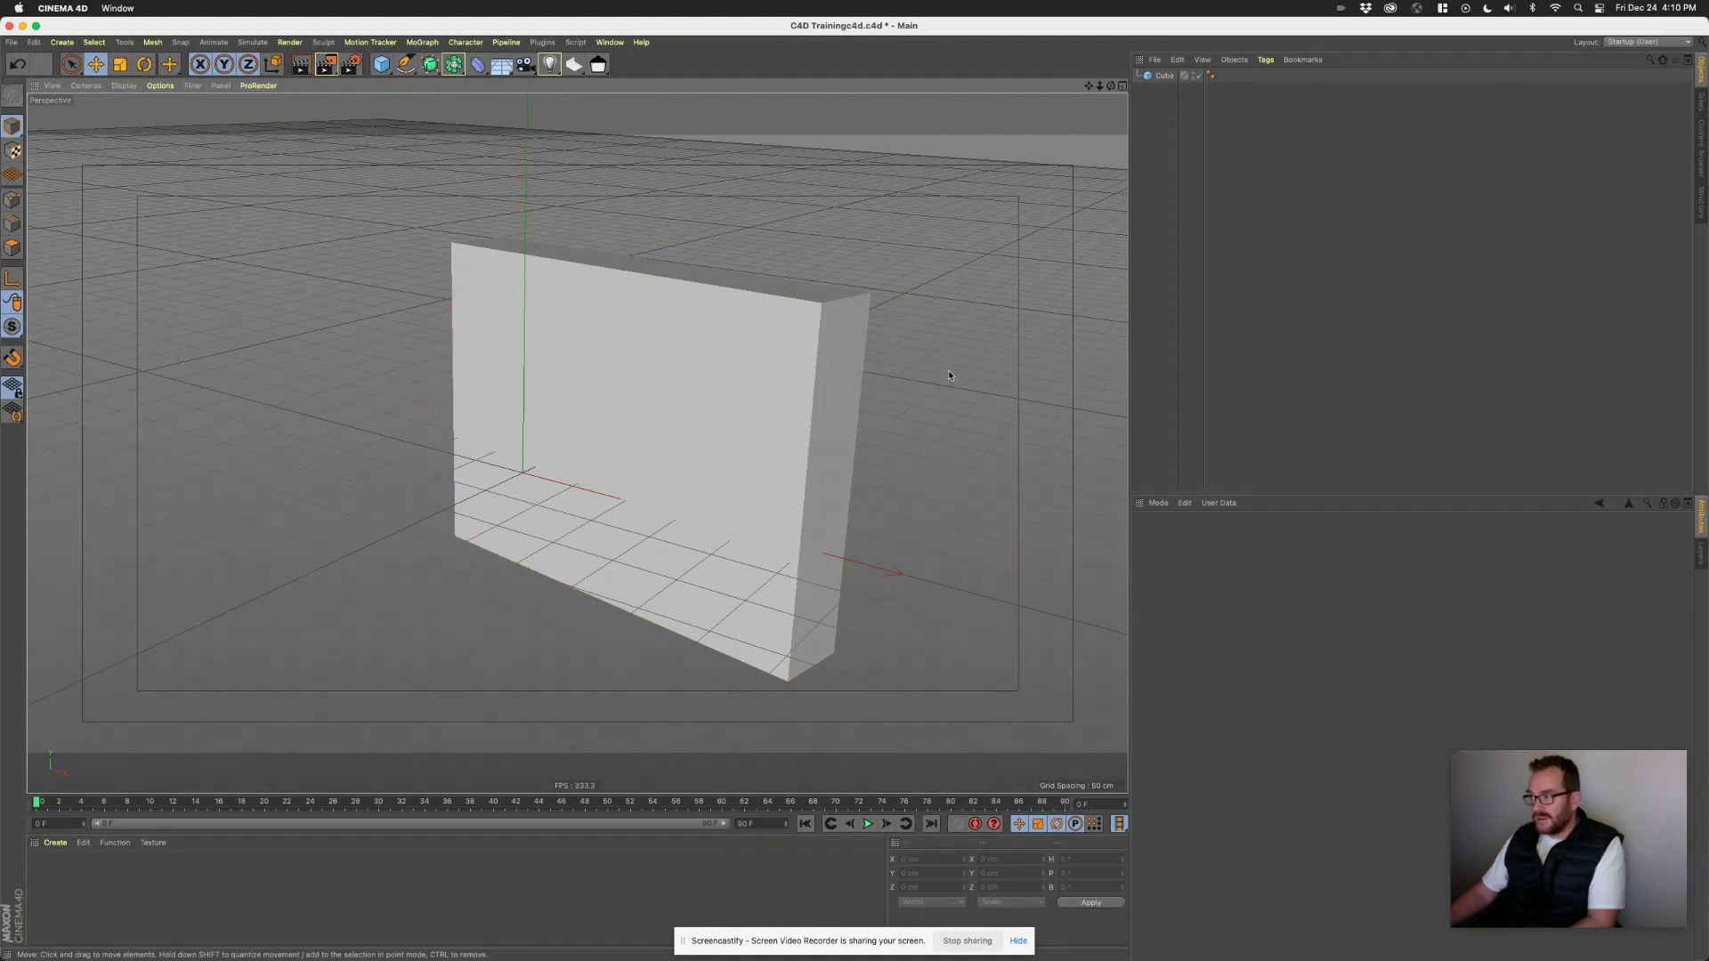
{"action": "left_click", "coordinate": [691, 352]}
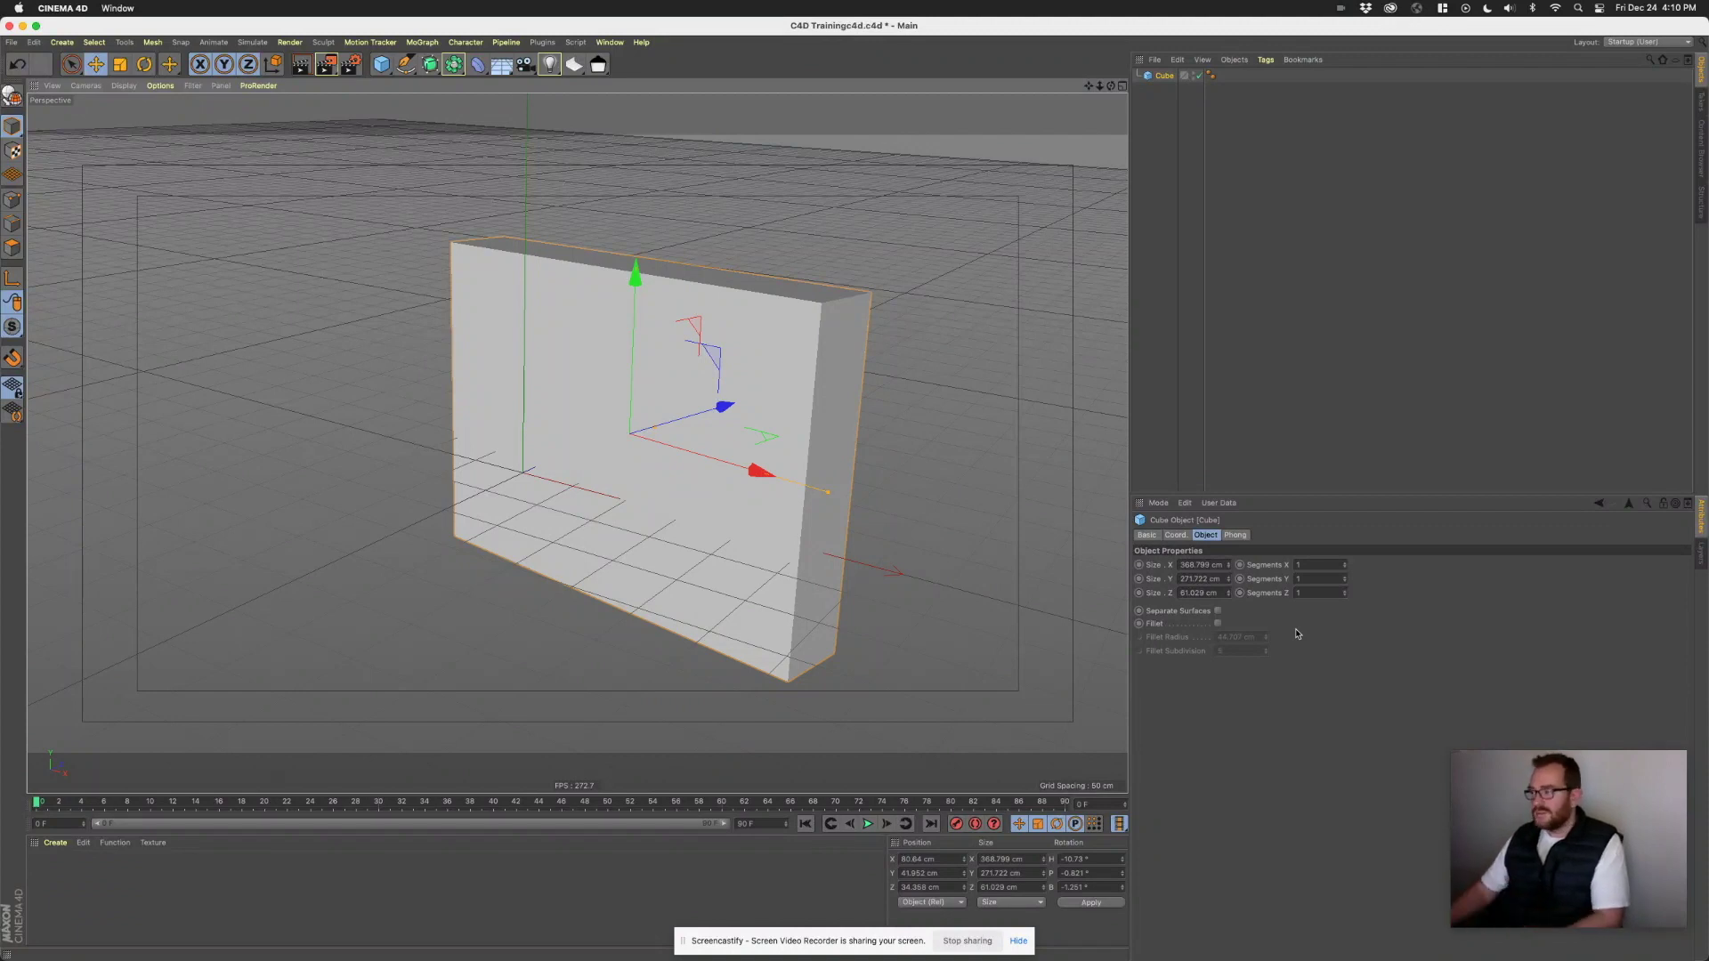
{"action": "left_click", "coordinate": [1307, 567]}
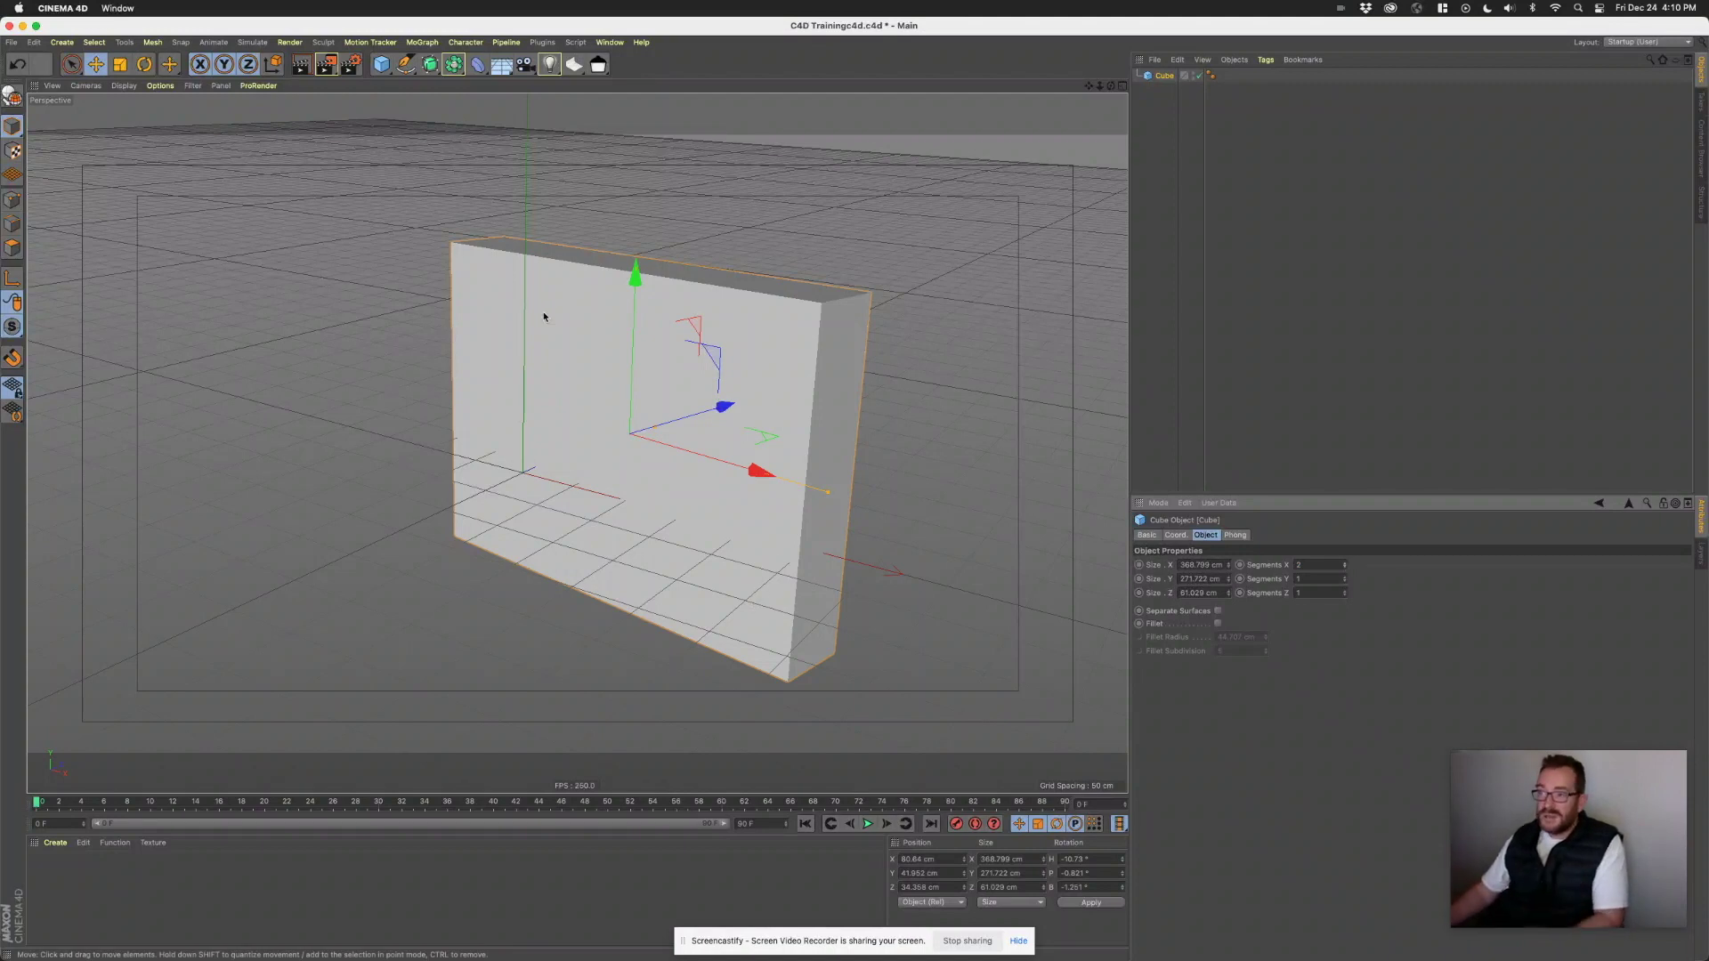
{"action": "left_click", "coordinate": [118, 86]}
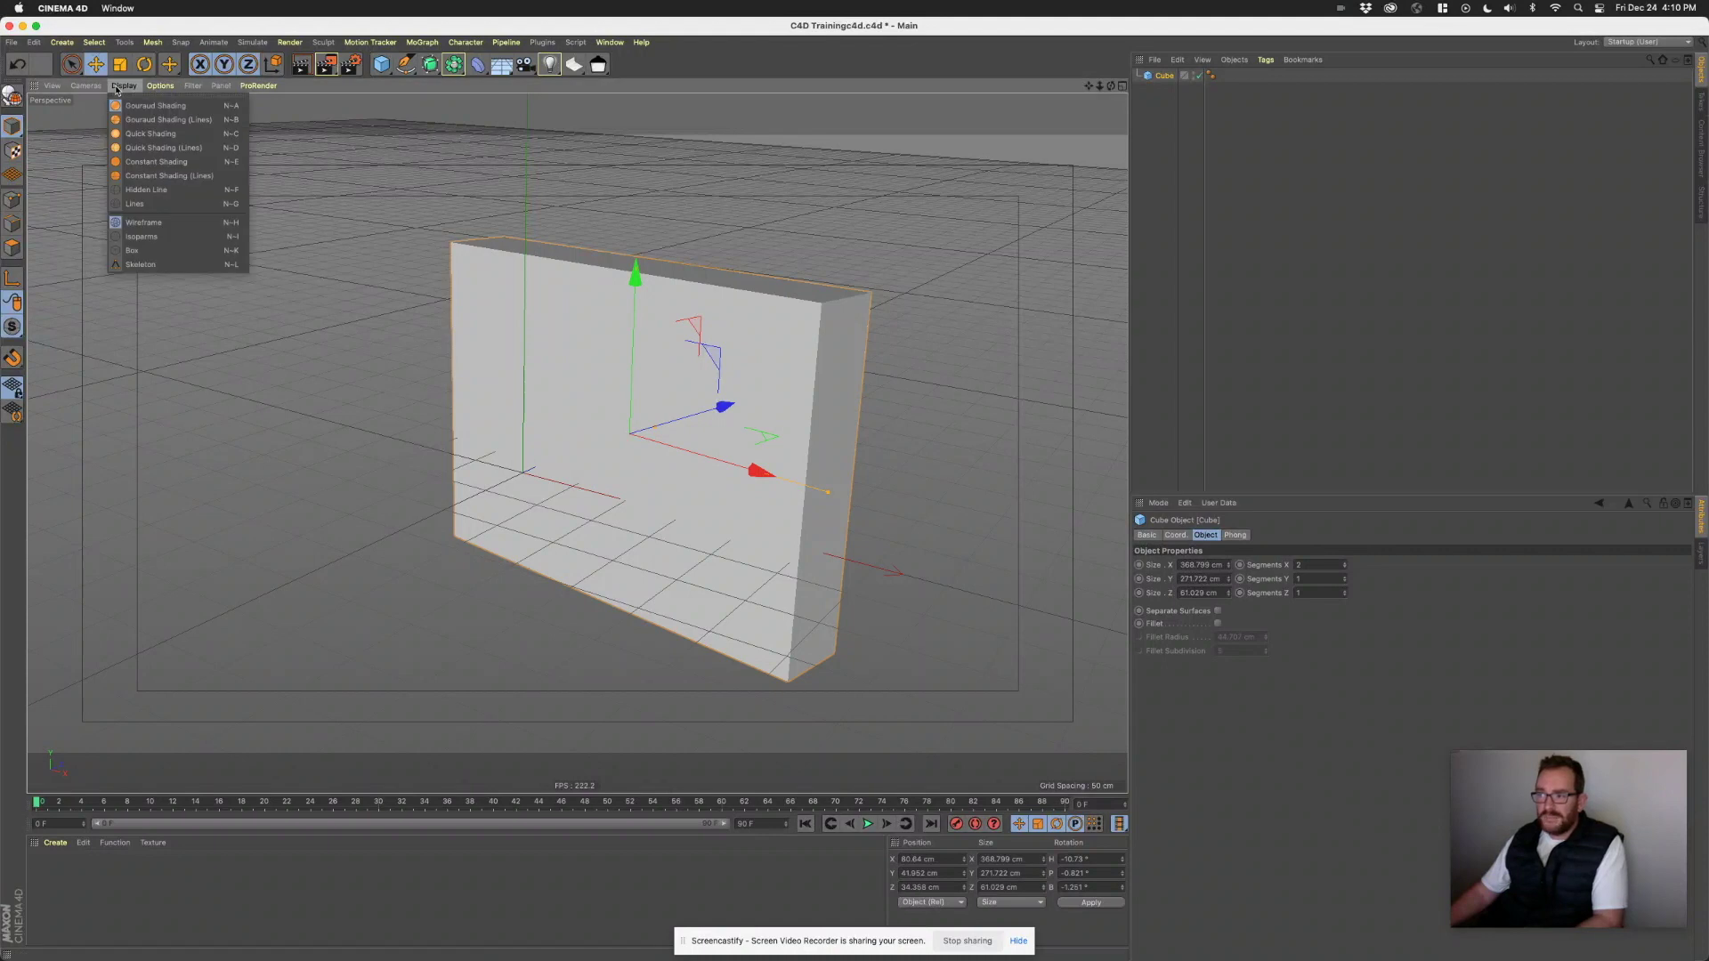
{"action": "left_click", "coordinate": [183, 125]}
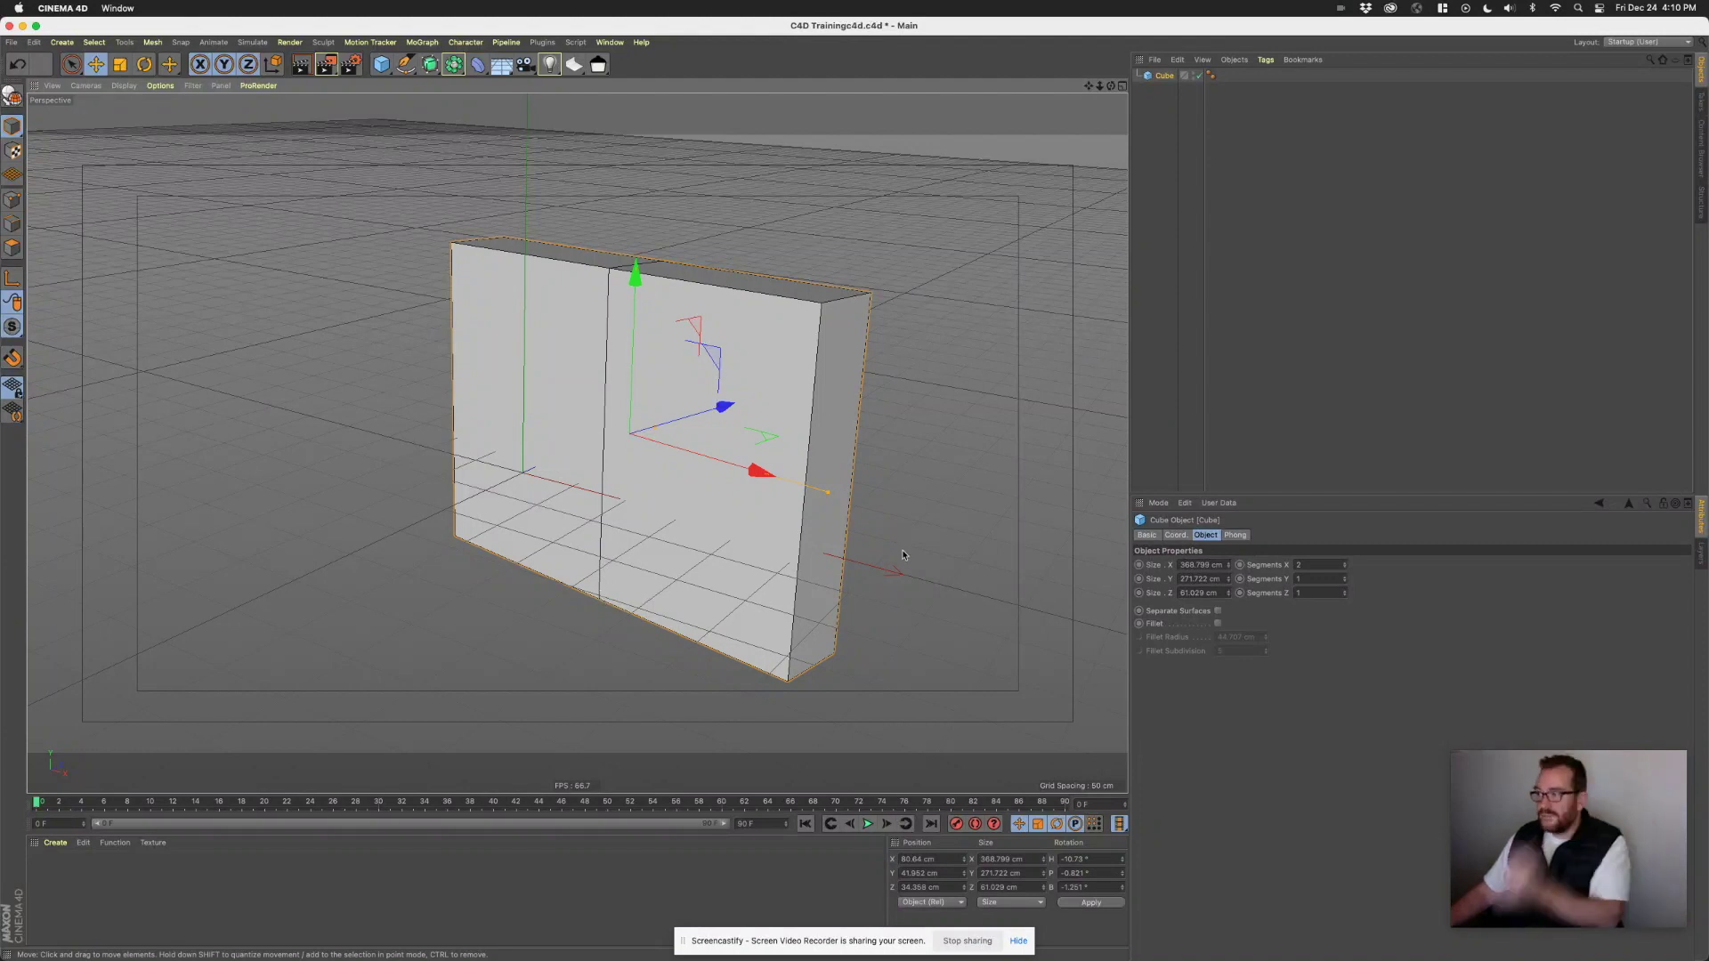
- Raise the cube's subdivisions to 5 X segments and 7 Y segments
{"action": "left_click", "coordinate": [1345, 564]}
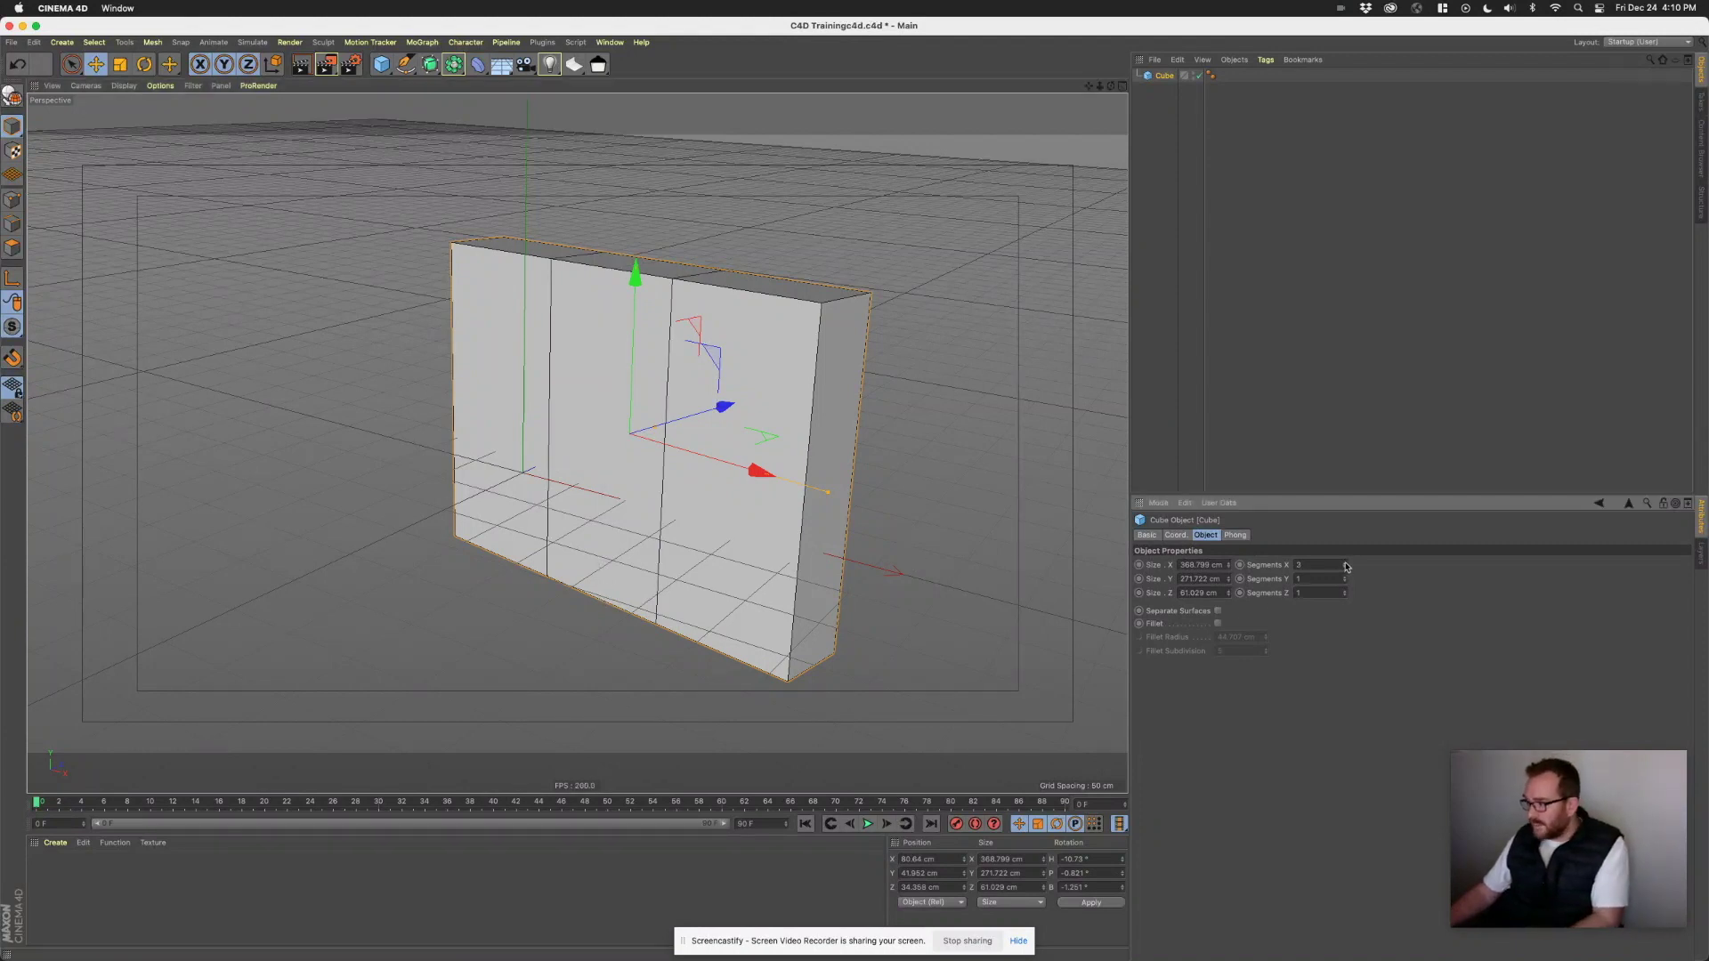
{"action": "left_click", "coordinate": [1346, 564]}
{"action": "left_click", "coordinate": [1345, 564]}
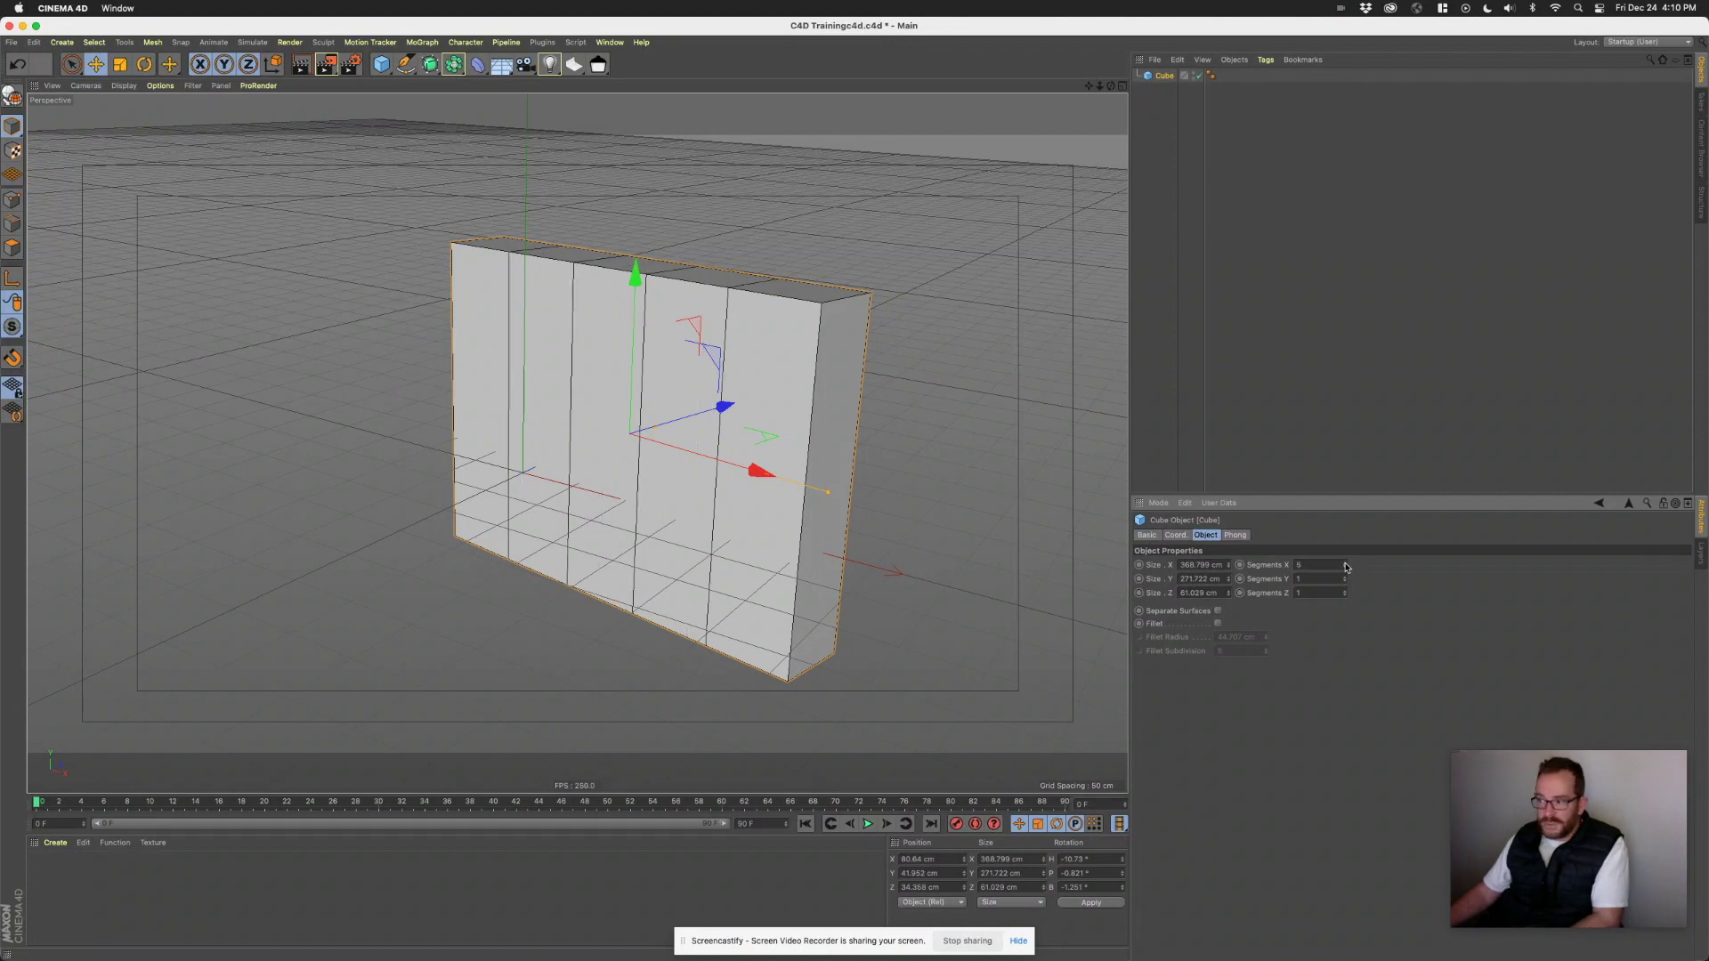
{"action": "left_click_drag", "start_coordinate": [733, 427], "coordinate": [728, 442], "text": "alt"}
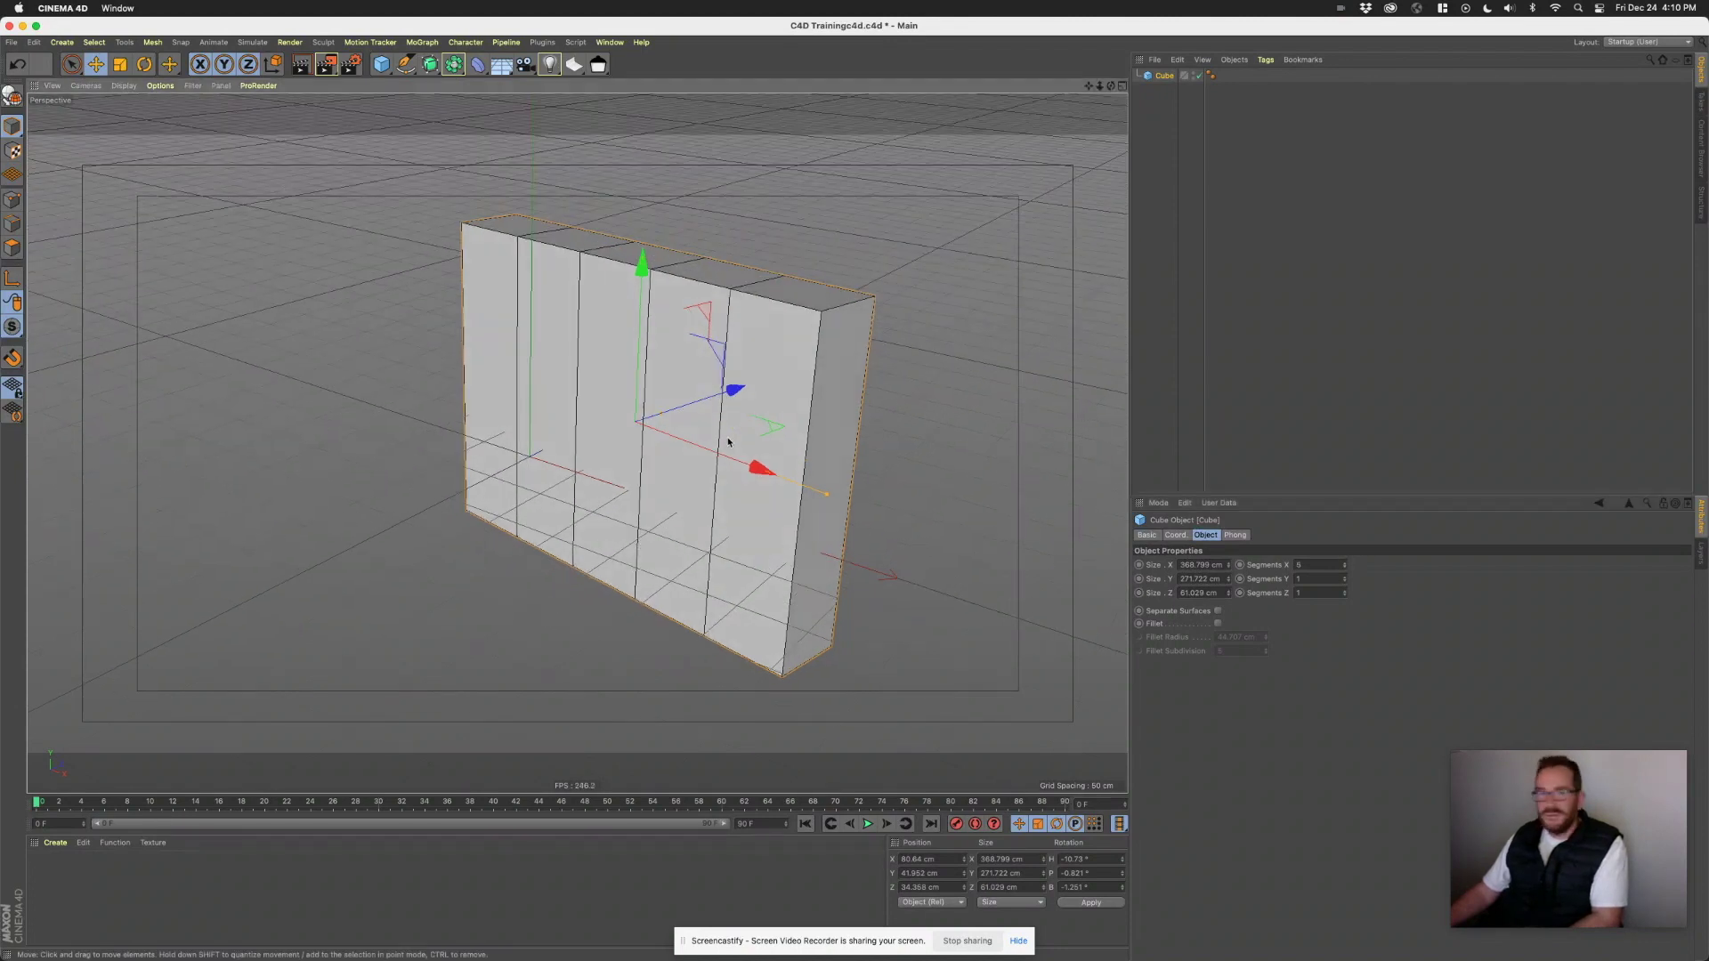
{"action": "left_click", "coordinate": [1345, 578]}
{"action": "left_click", "coordinate": [1346, 577]}
{"action": "left_click", "coordinate": [1345, 577]}
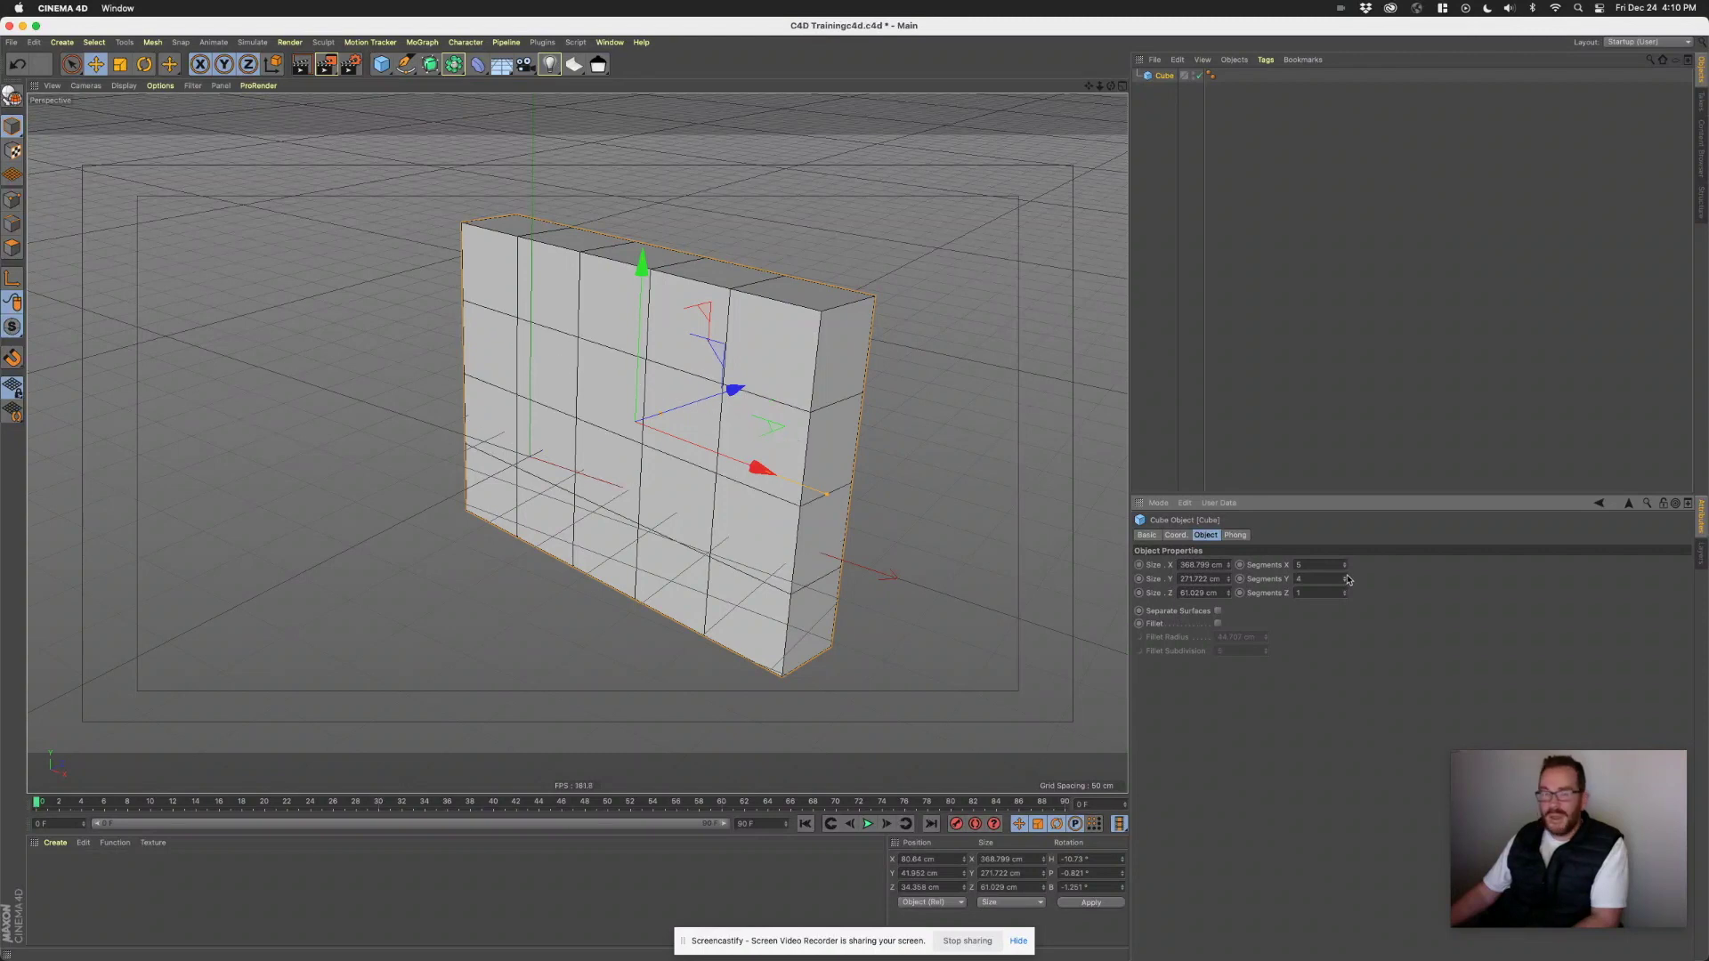
{"action": "left_click", "coordinate": [1346, 577]}
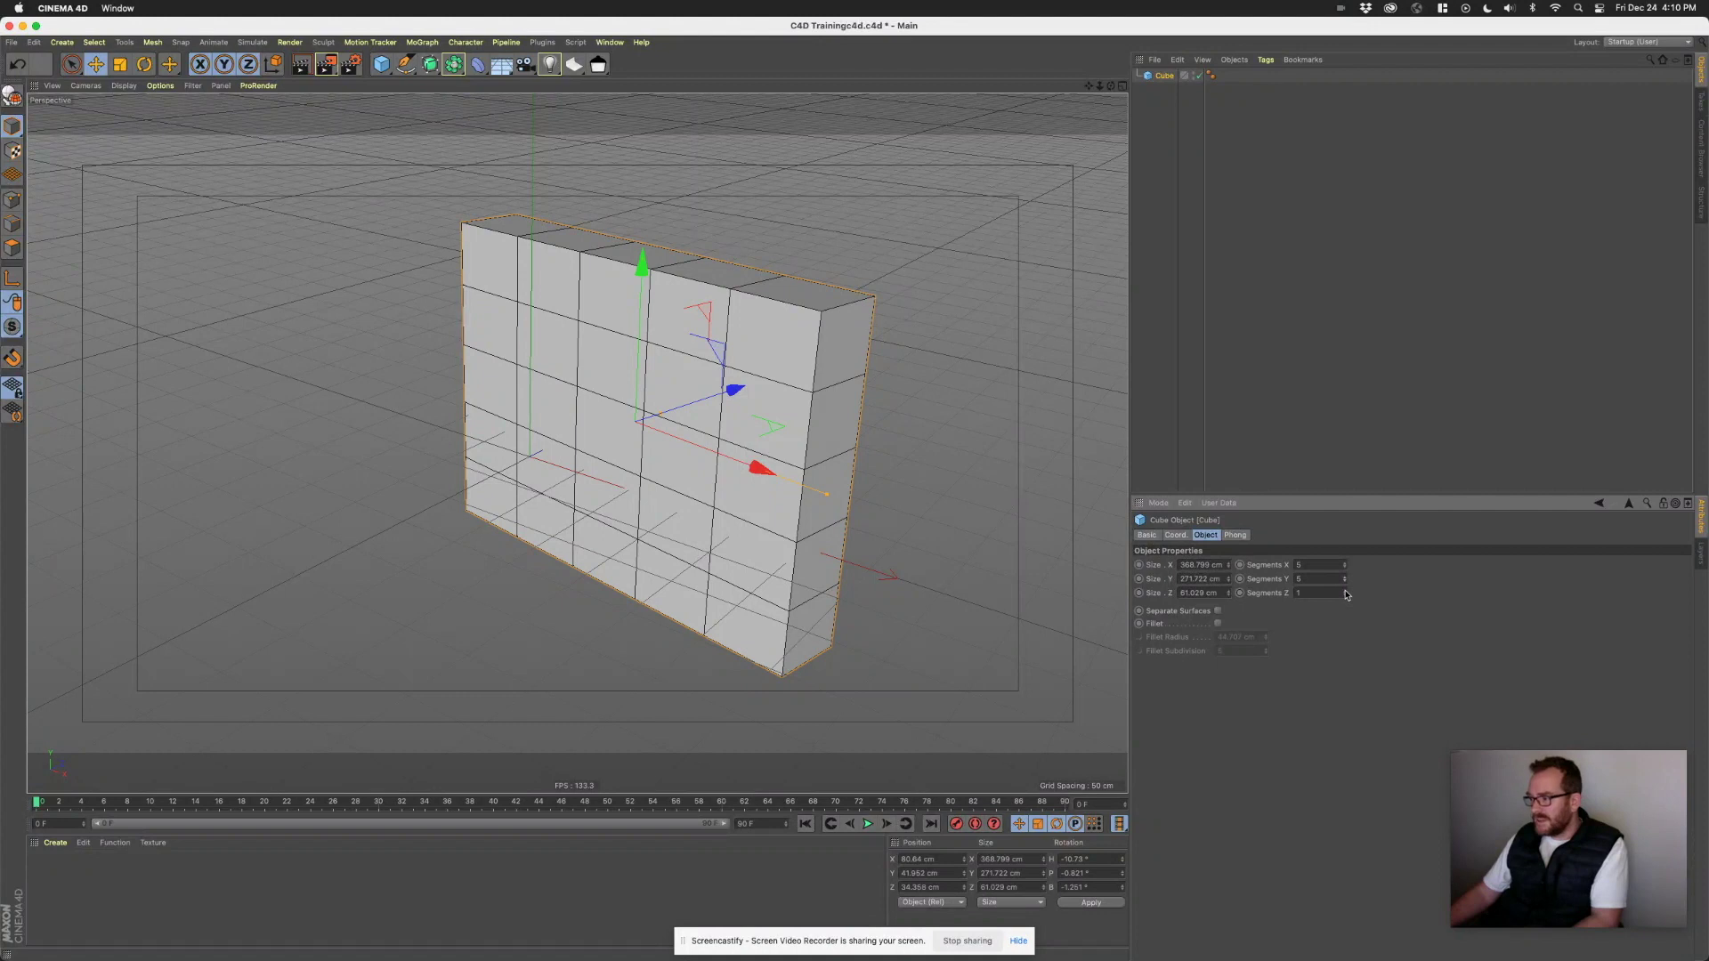
{"action": "left_click", "coordinate": [1345, 577]}
{"action": "left_click", "coordinate": [1345, 576]}
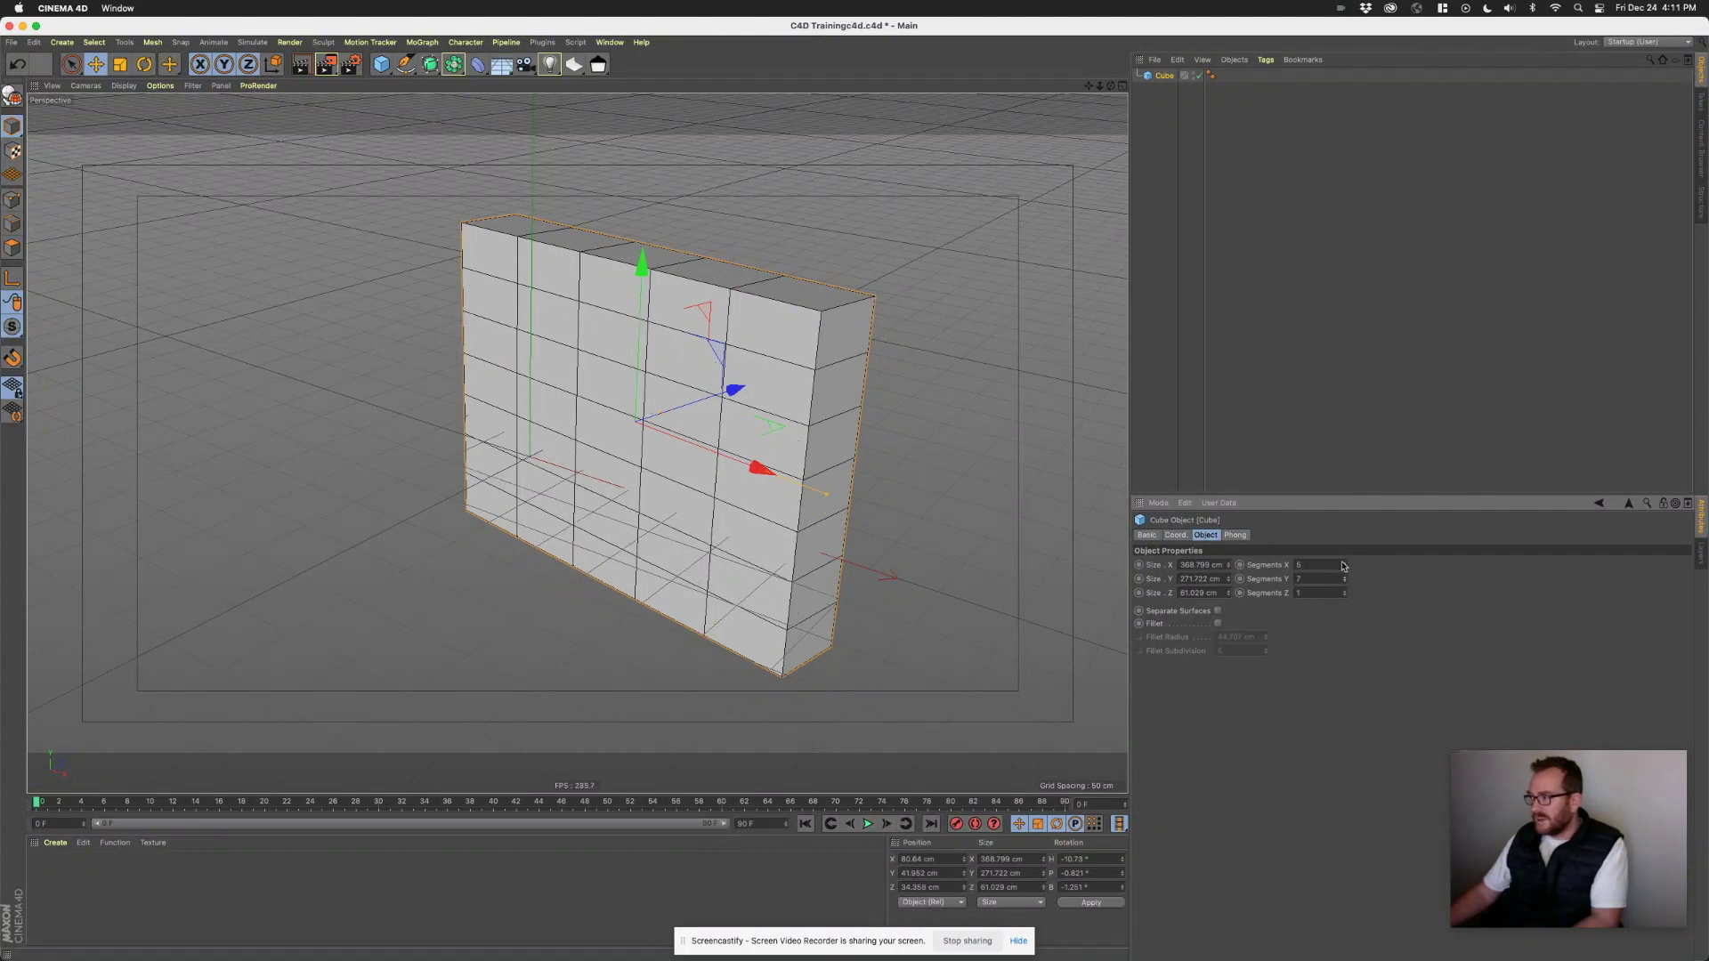
- Set the cube's X segments to 9 and move the cube along its X axis to about X -504 cm
{"action": "left_click", "coordinate": [1346, 563]}
{"action": "left_click", "coordinate": [1346, 564]}
{"action": "left_click", "coordinate": [1345, 563]}
{"action": "left_click", "coordinate": [1346, 564]}
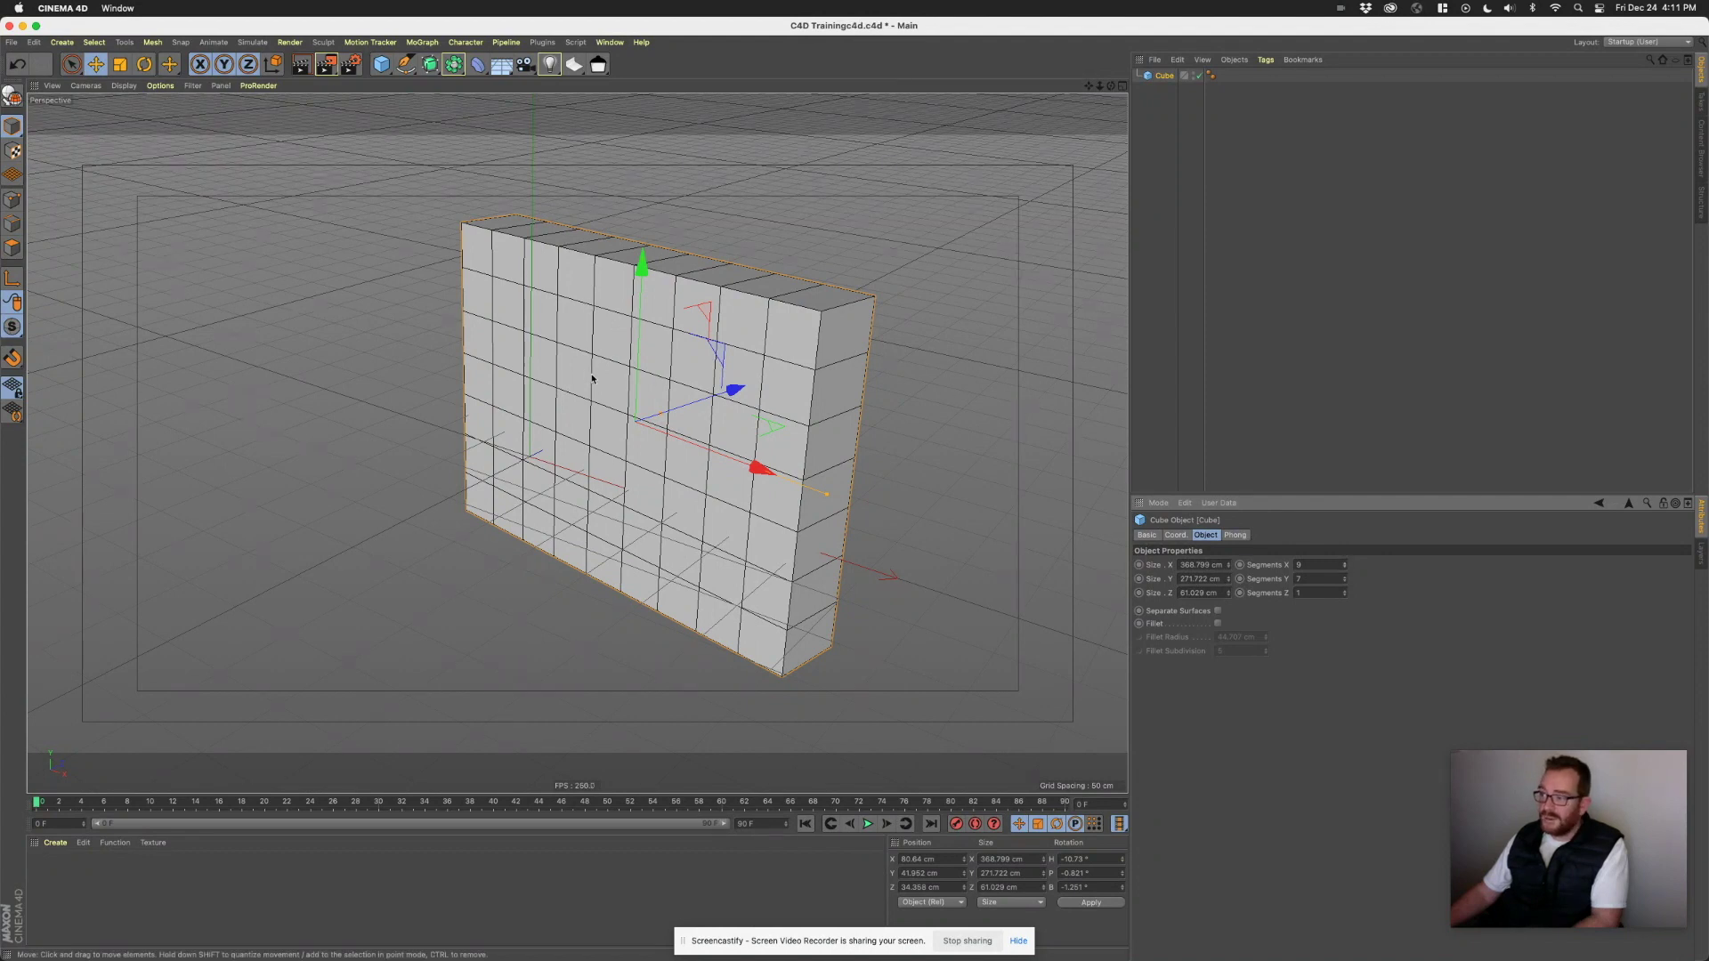
{"action": "mouse_move", "coordinate": [854, 393]}
{"action": "left_mouse_down", "text": "alt"}
{"action": "mouse_move", "coordinate": [843, 354]}
{"action": "mouse_move", "coordinate": [698, 335]}
{"action": "mouse_move", "coordinate": [834, 372]}
{"action": "left_mouse_up", "text": "alt"}
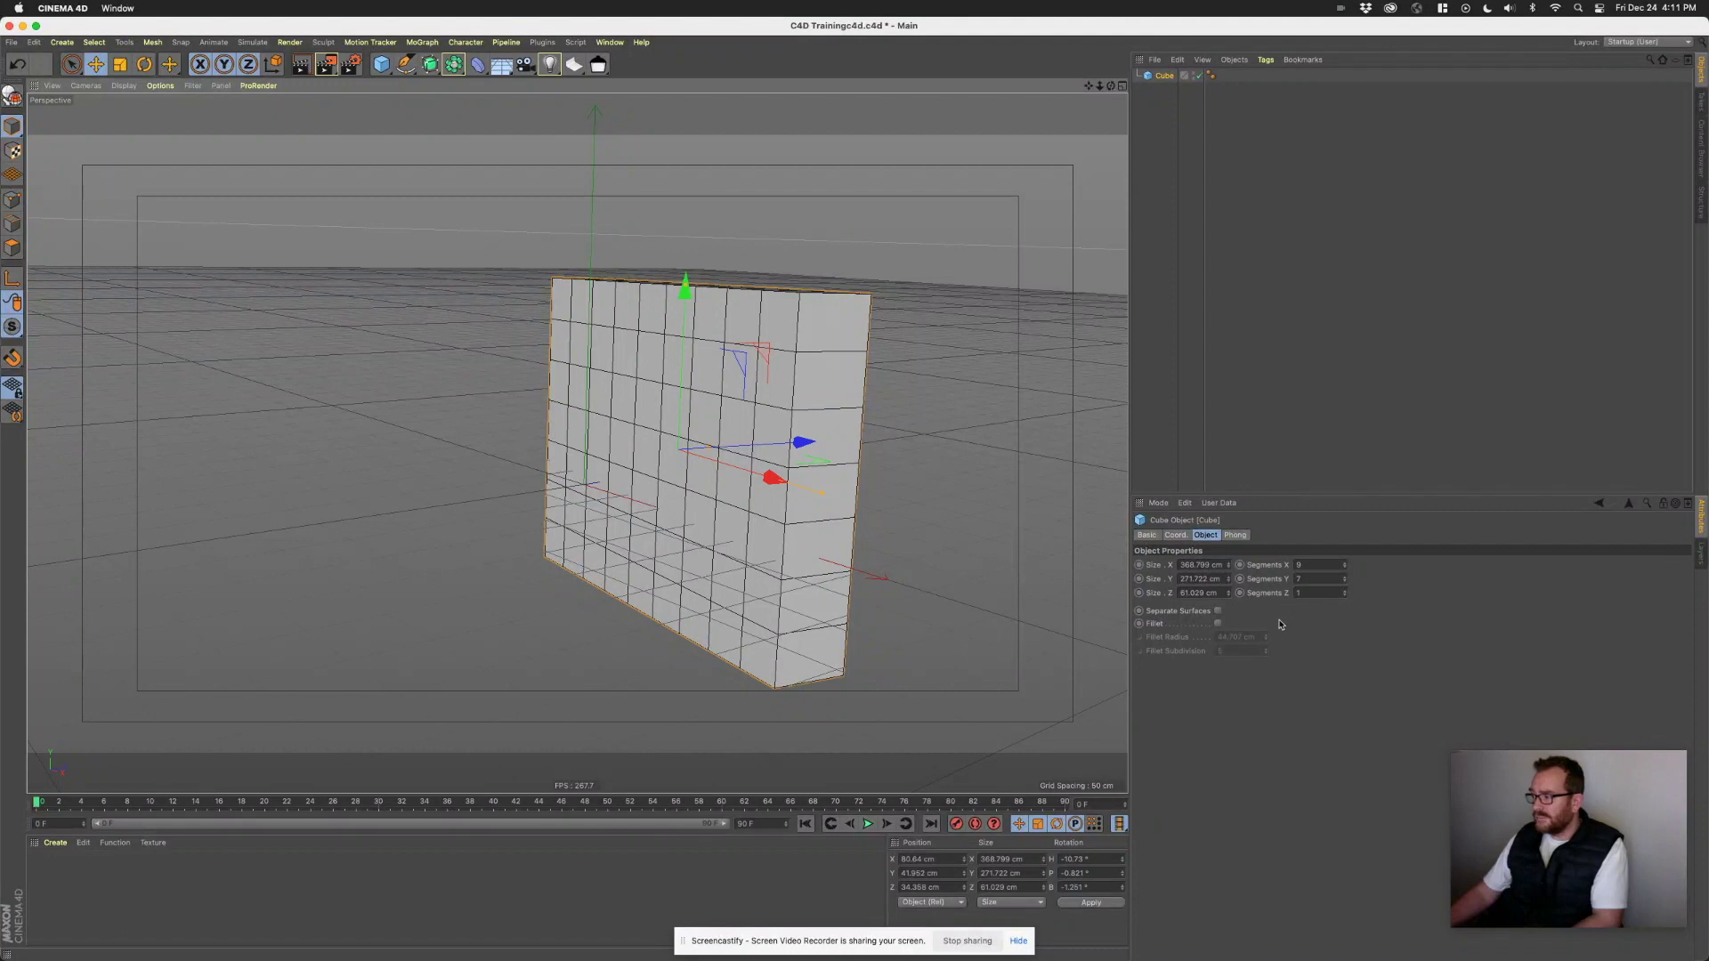
{"action": "left_click_drag", "start_coordinate": [764, 482], "coordinate": [574, 429]}
- Add a sphere primitive and set its segments to 100
{"action": "left_click", "coordinate": [380, 64]}
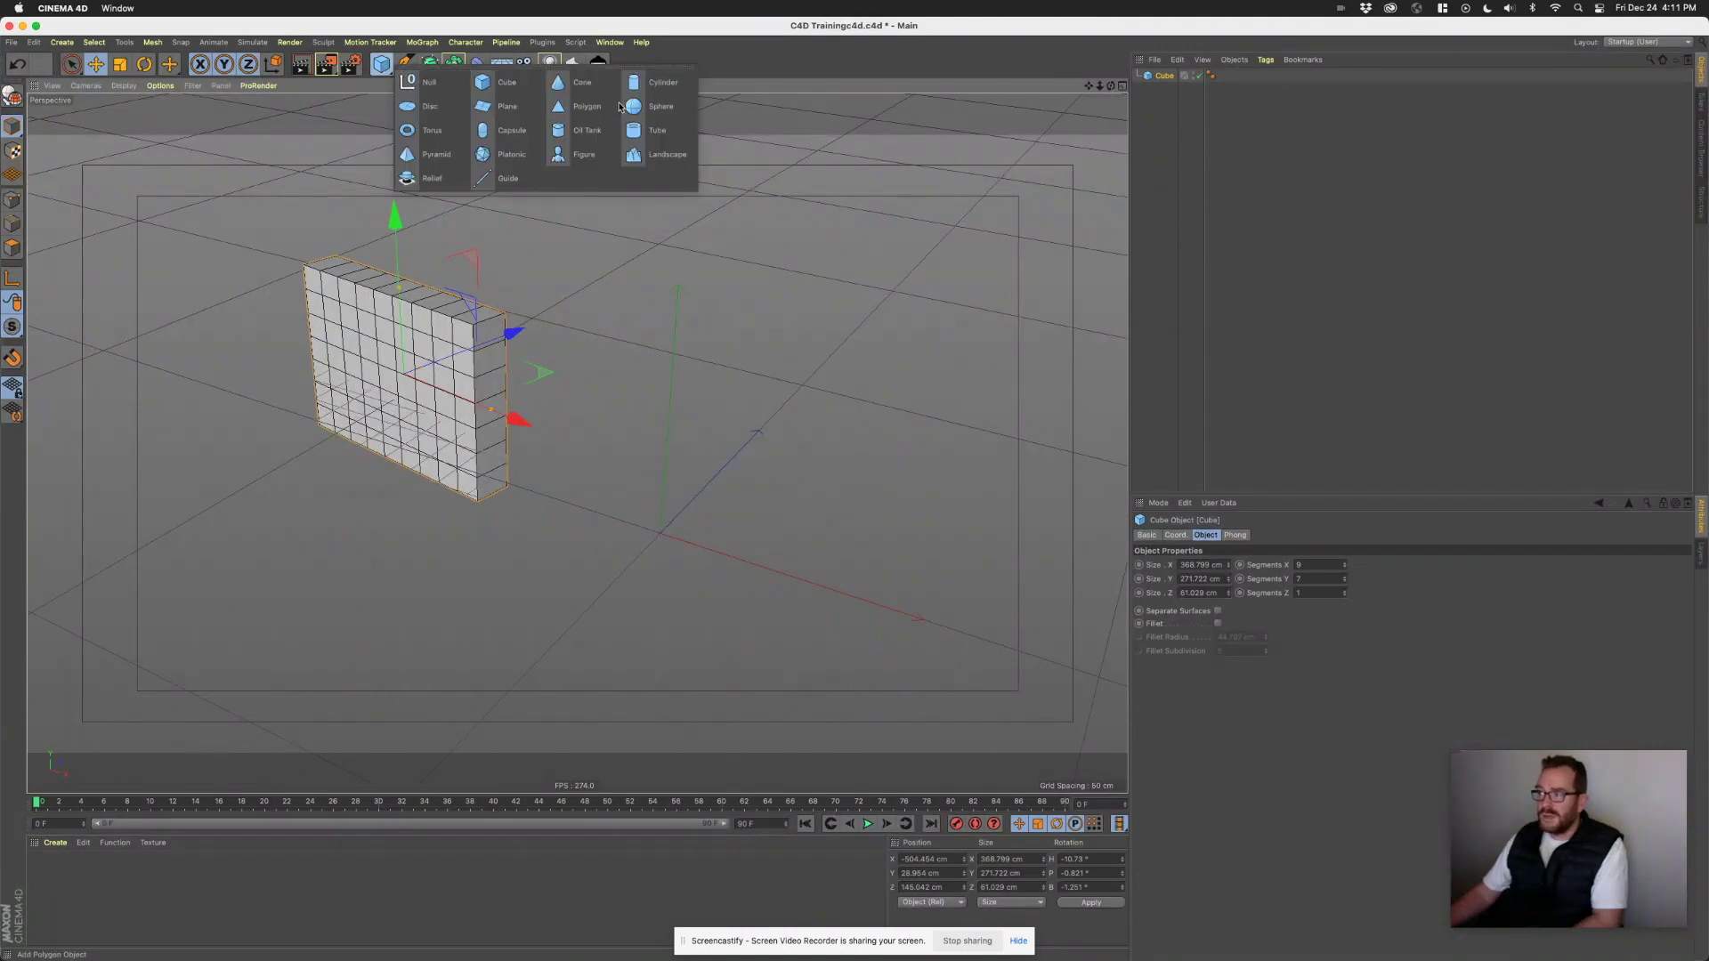
{"action": "left_click", "coordinate": [654, 106]}
{"action": "left_click_drag", "start_coordinate": [703, 549], "coordinate": [690, 579], "text": "alt"}
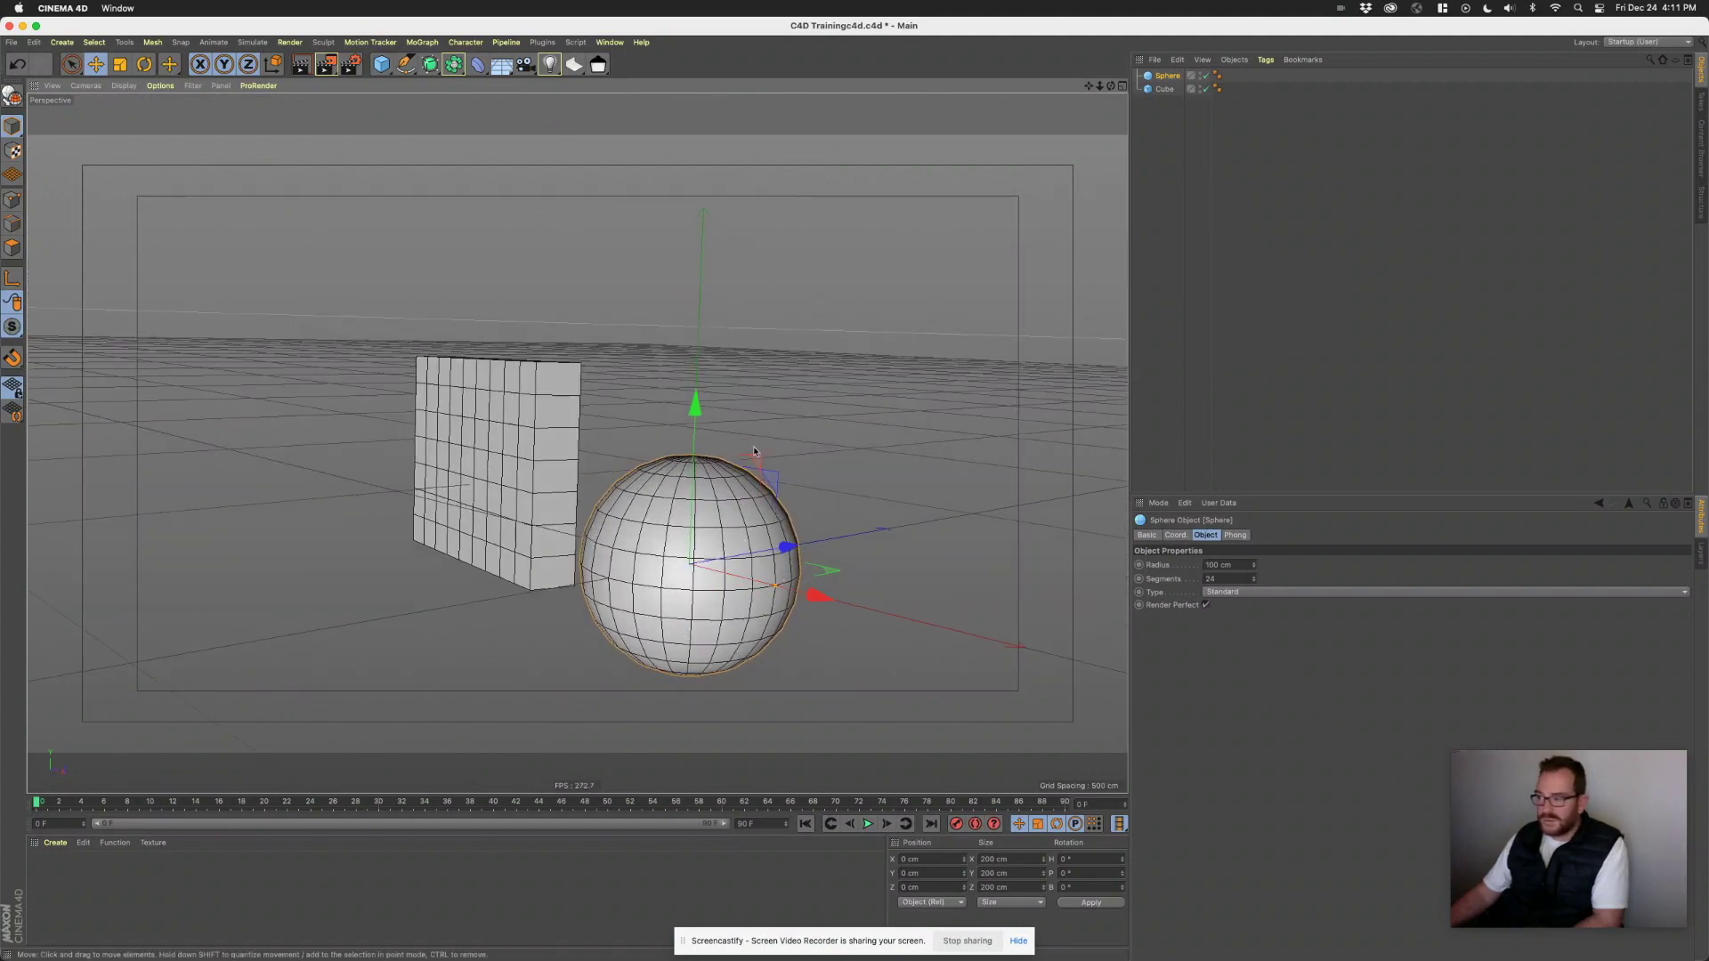
{"action": "double_click", "coordinate": [1234, 581]}
{"action": "type", "text": "100"}
{"action": "key", "text": "Return"}
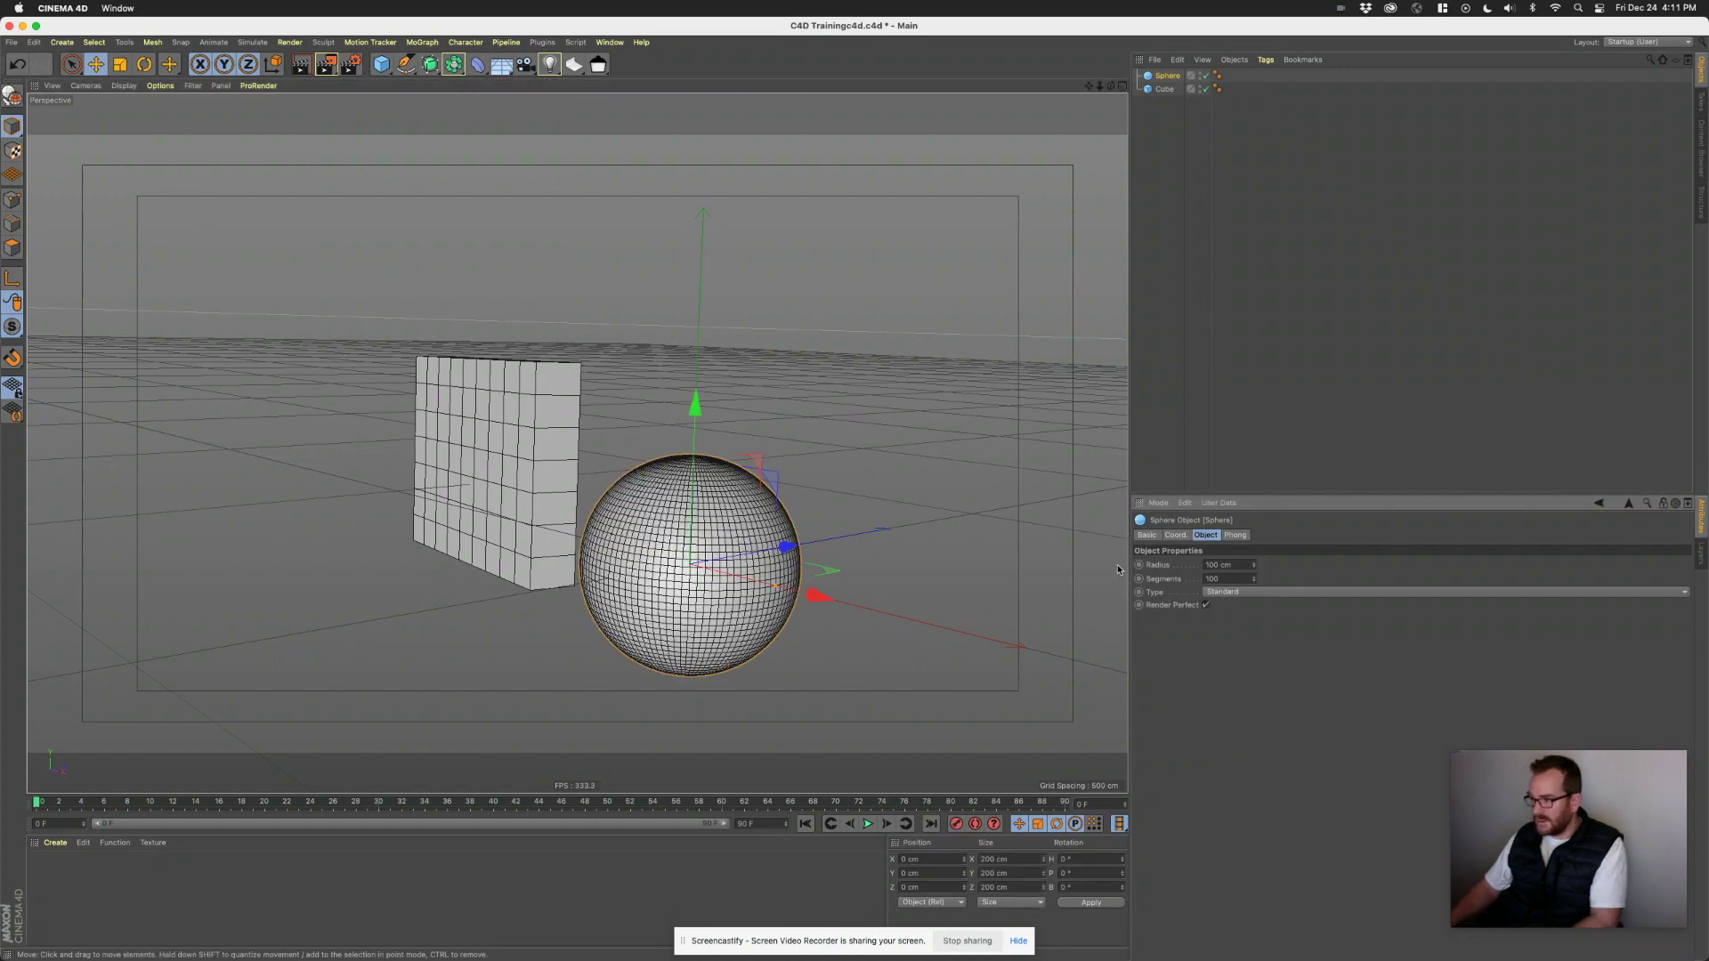
{"action": "left_click", "coordinate": [944, 562]}
{"action": "scroll", "coordinate": [701, 551], "scroll_direction": "up", "scroll_amount": 5}
{"action": "left_click_drag", "start_coordinate": [696, 542], "coordinate": [718, 576], "text": "alt"}
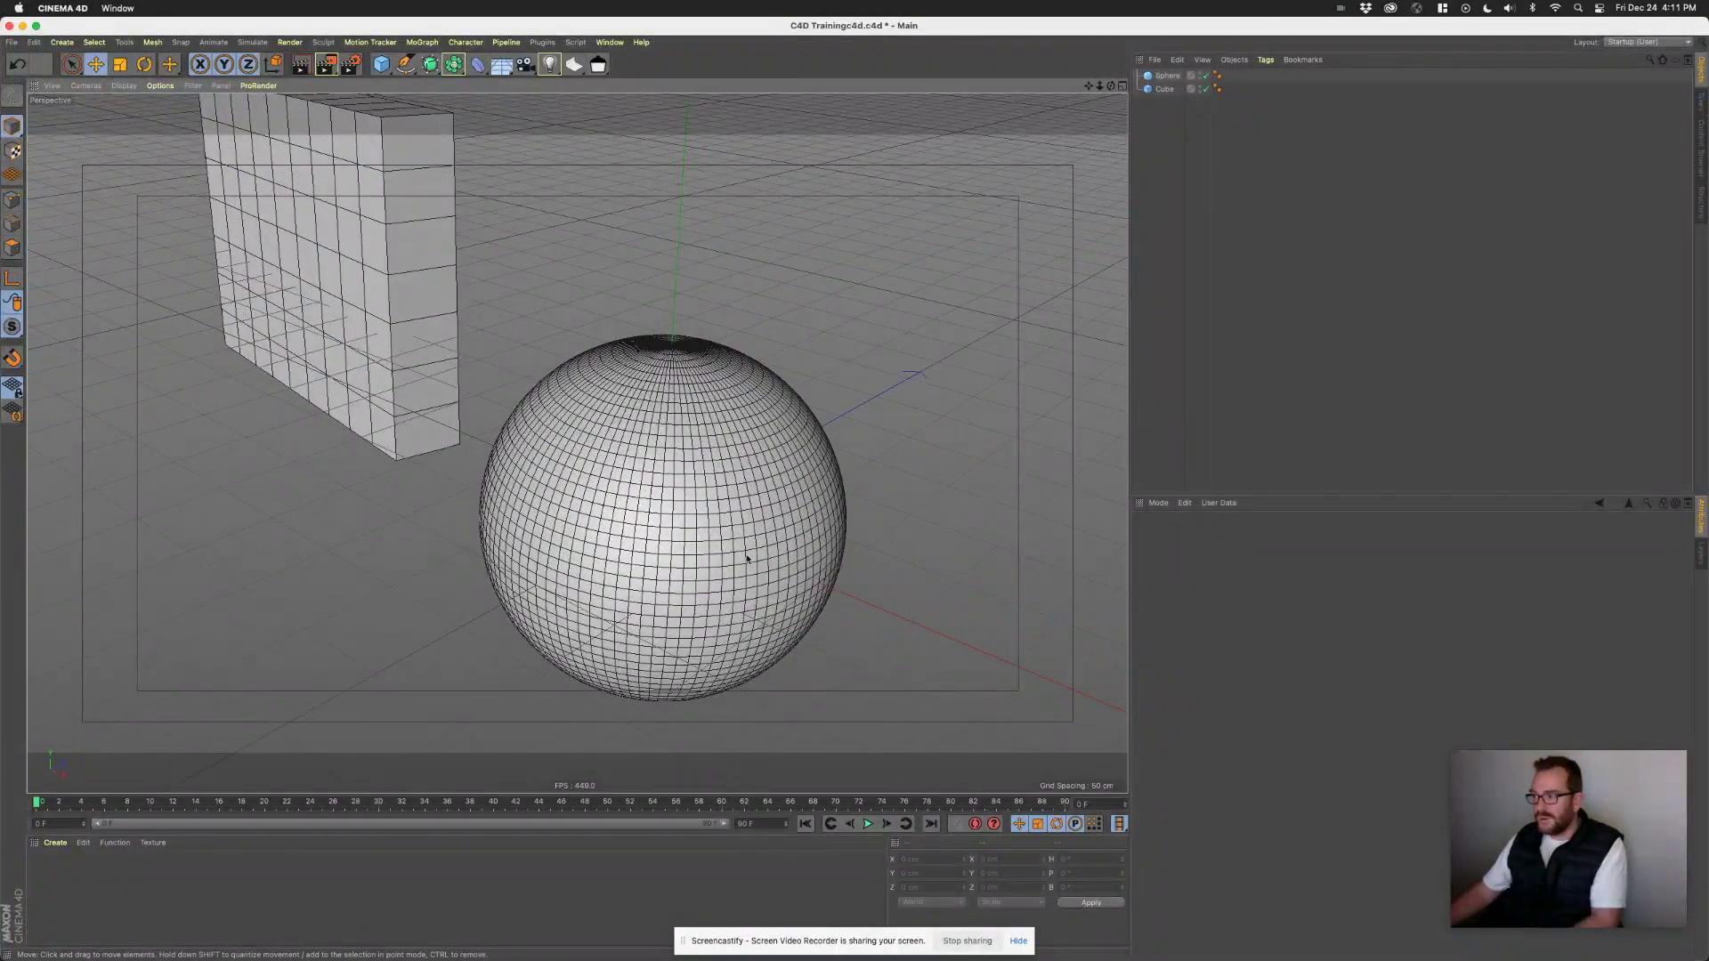
- Move the sphere away from the origin along the Z axis to about Z 631 cm
{"action": "scroll", "coordinate": [744, 561], "scroll_direction": "down", "scroll_amount": 5}
{"action": "left_click", "coordinate": [755, 509]}
{"action": "left_click_drag", "start_coordinate": [778, 492], "coordinate": [1007, 355]}
{"action": "left_click", "coordinate": [481, 67]}
- Add a capsule primitive and reshape it with its size handles to about 38 cm radius and 270 cm height
{"action": "left_click", "coordinate": [382, 64]}
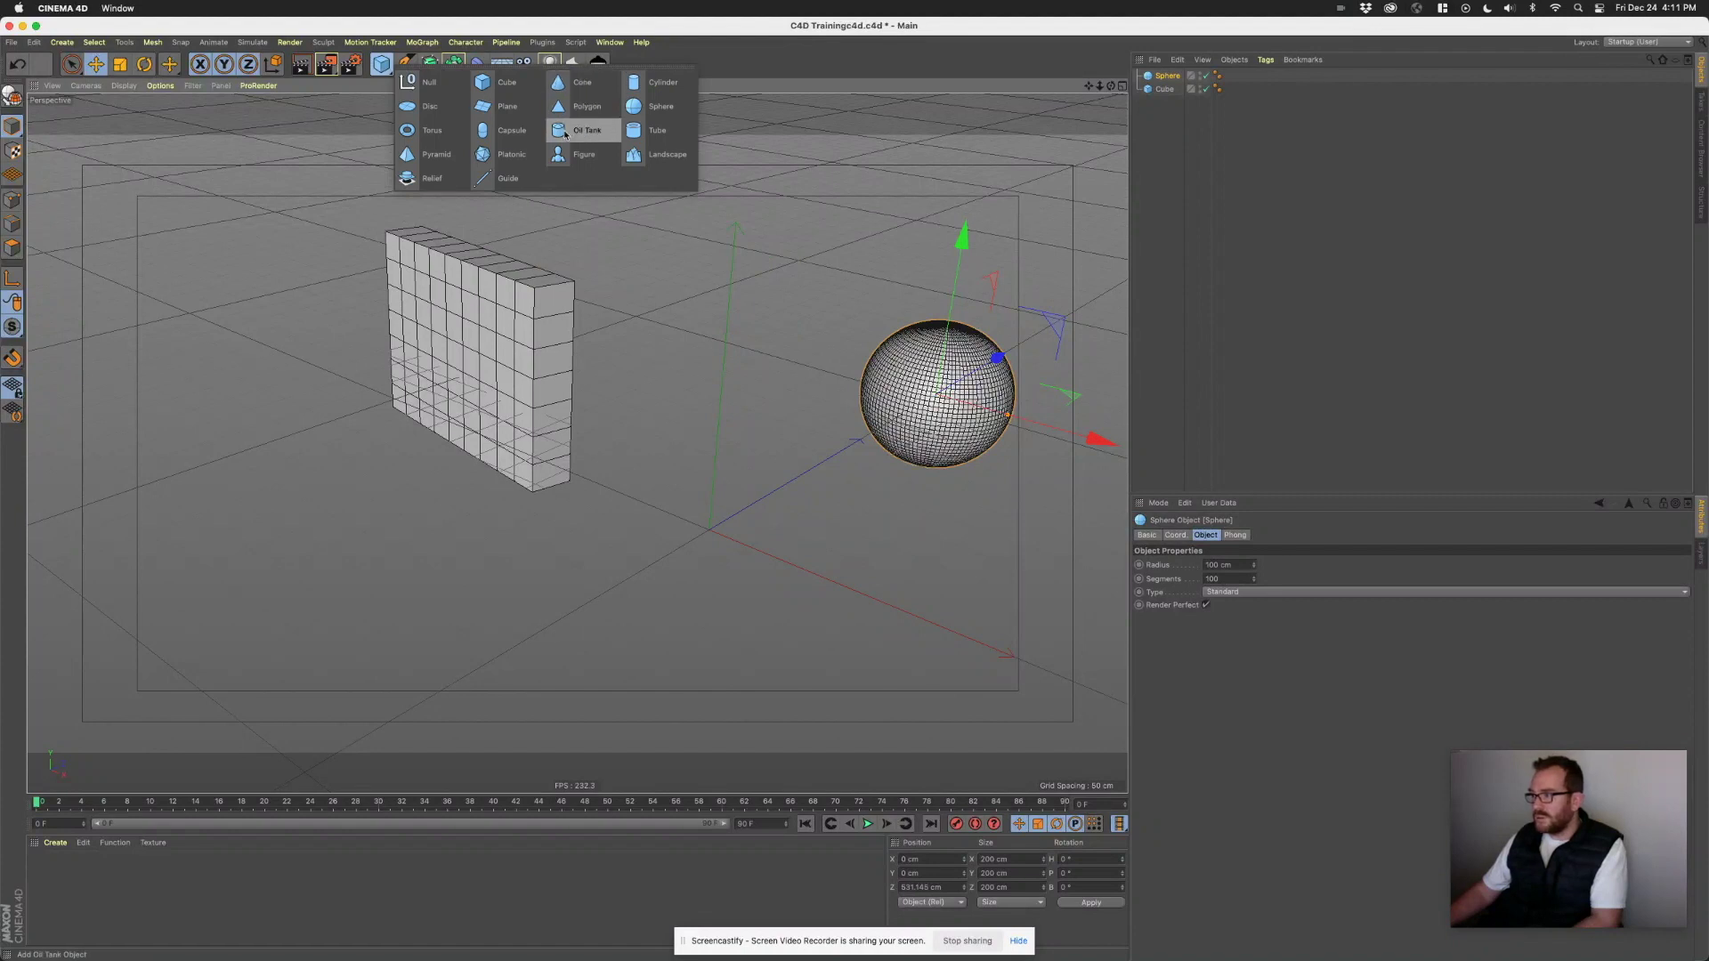
{"action": "left_click", "coordinate": [507, 130]}
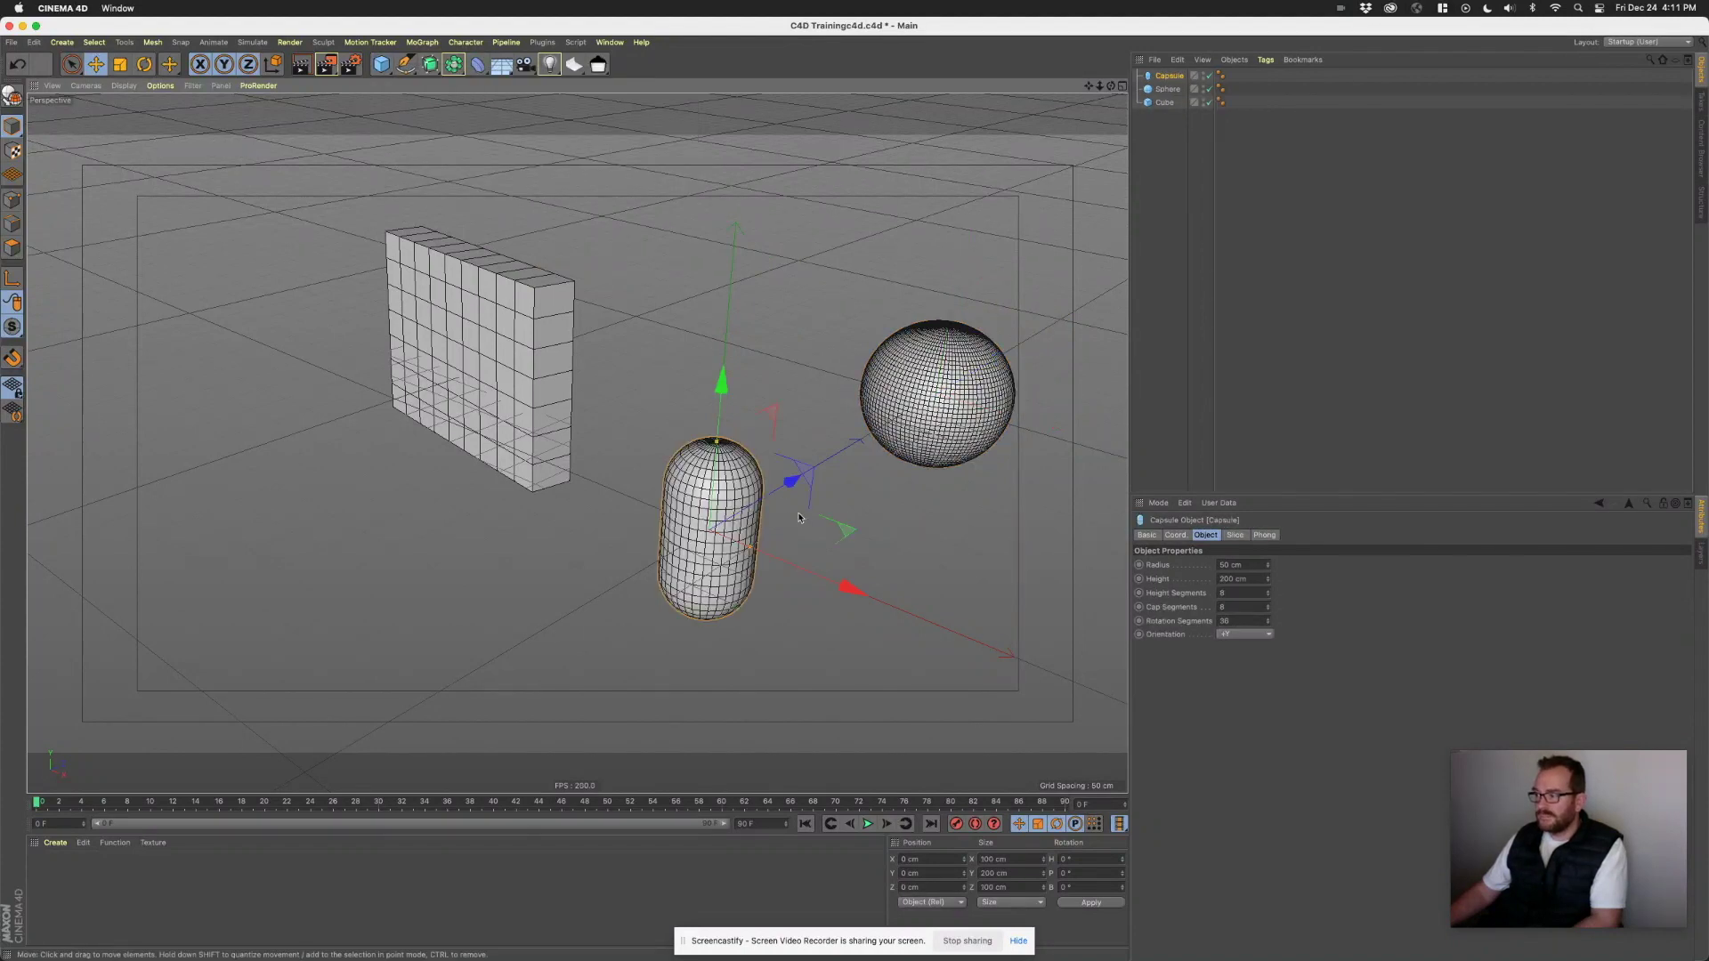
{"action": "left_click_drag", "start_coordinate": [731, 506], "coordinate": [814, 505], "text": "alt"}
{"action": "left_click_drag", "start_coordinate": [701, 448], "coordinate": [701, 426]}
{"action": "left_click_drag", "start_coordinate": [741, 545], "coordinate": [730, 544]}
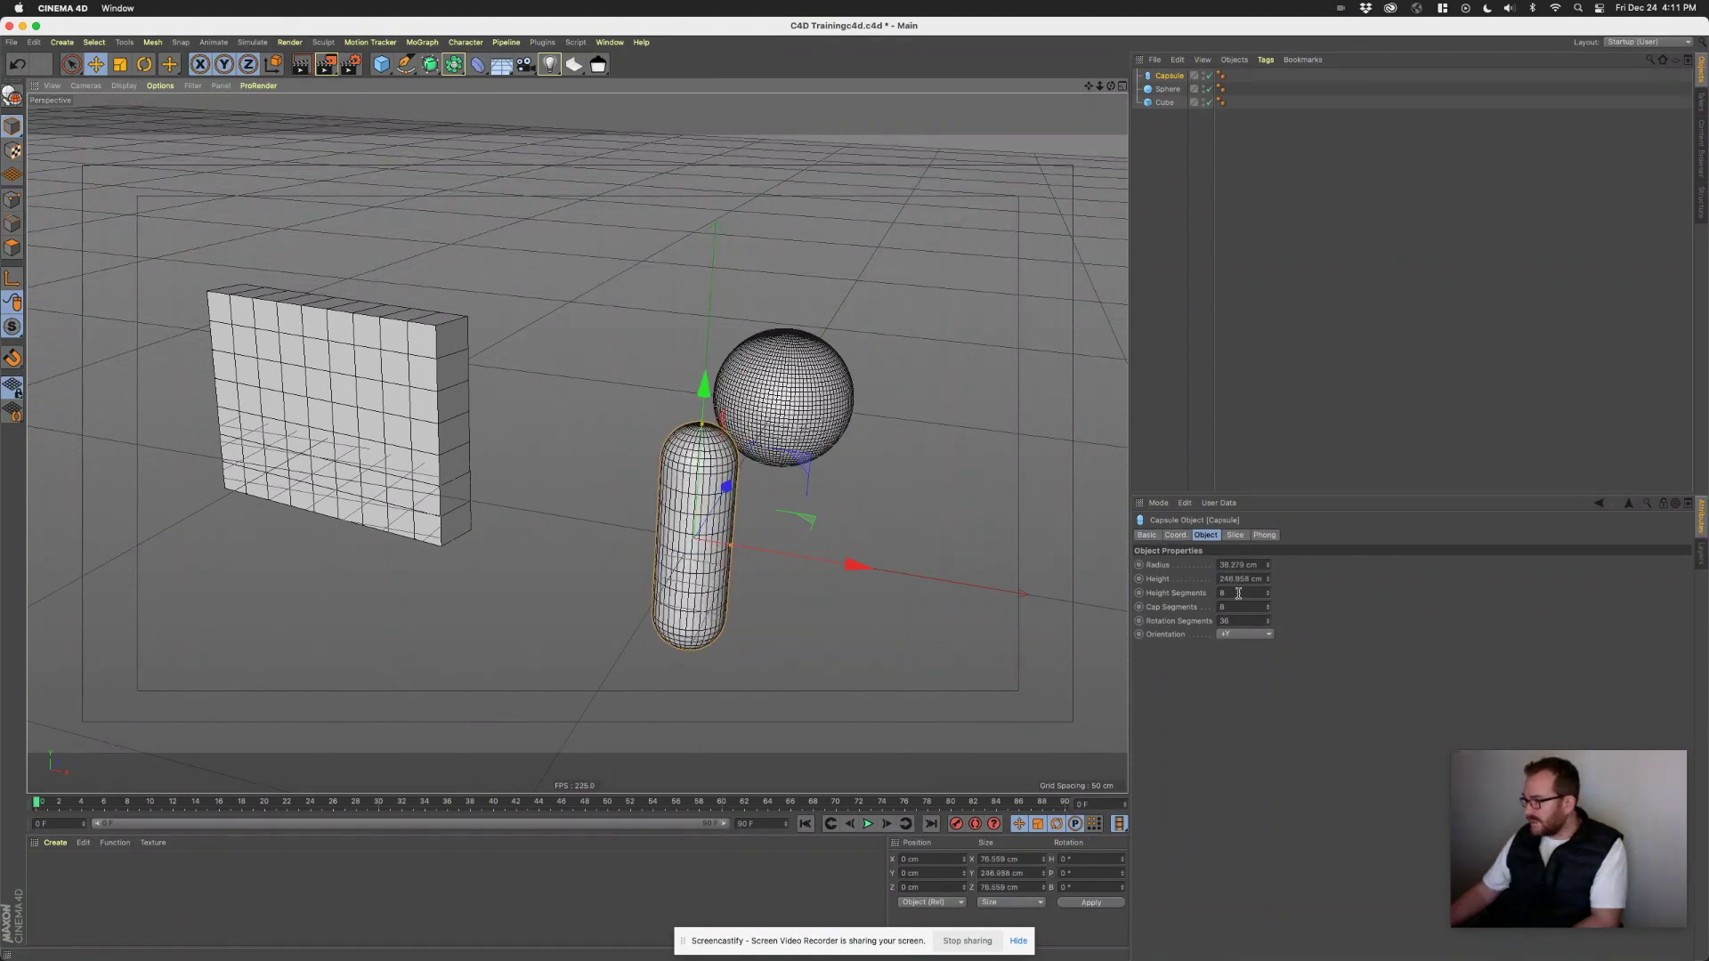
{"action": "left_click", "coordinate": [890, 623]}
- Examine the arrangement of the cube, sphere and capsule in the perspective, top, front and right views
{"action": "left_click_drag", "start_coordinate": [801, 570], "coordinate": [748, 511], "text": "alt"}
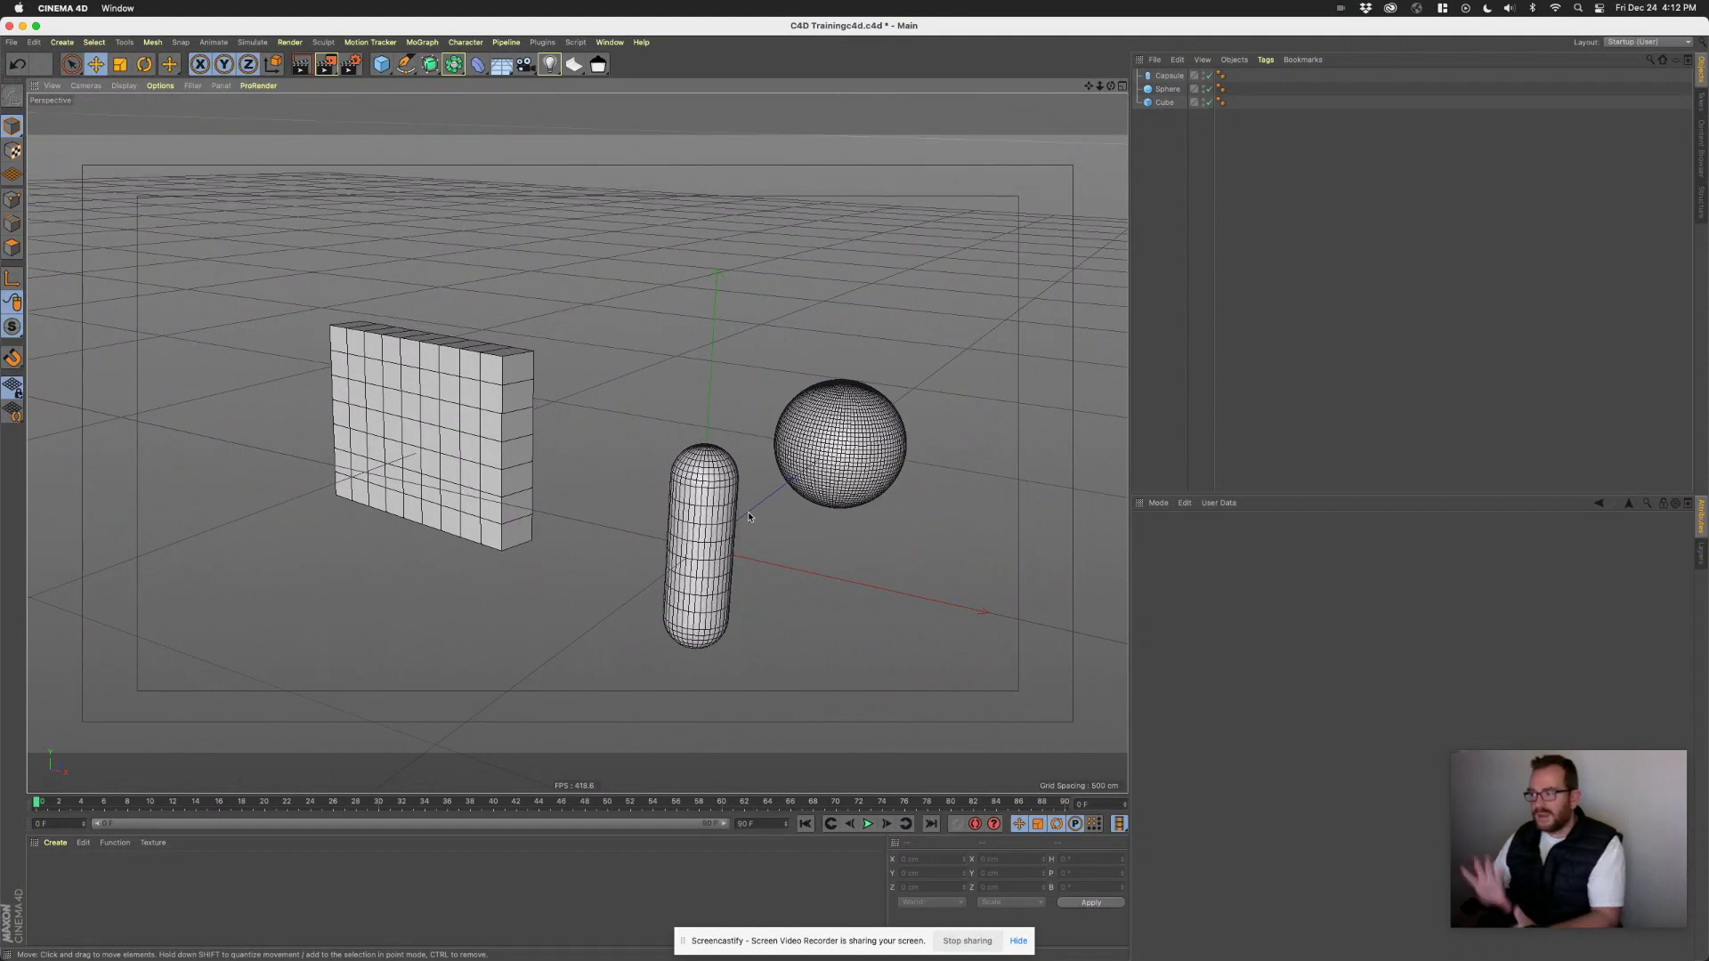
{"action": "left_click_drag", "start_coordinate": [628, 514], "coordinate": [587, 518], "text": "alt"}
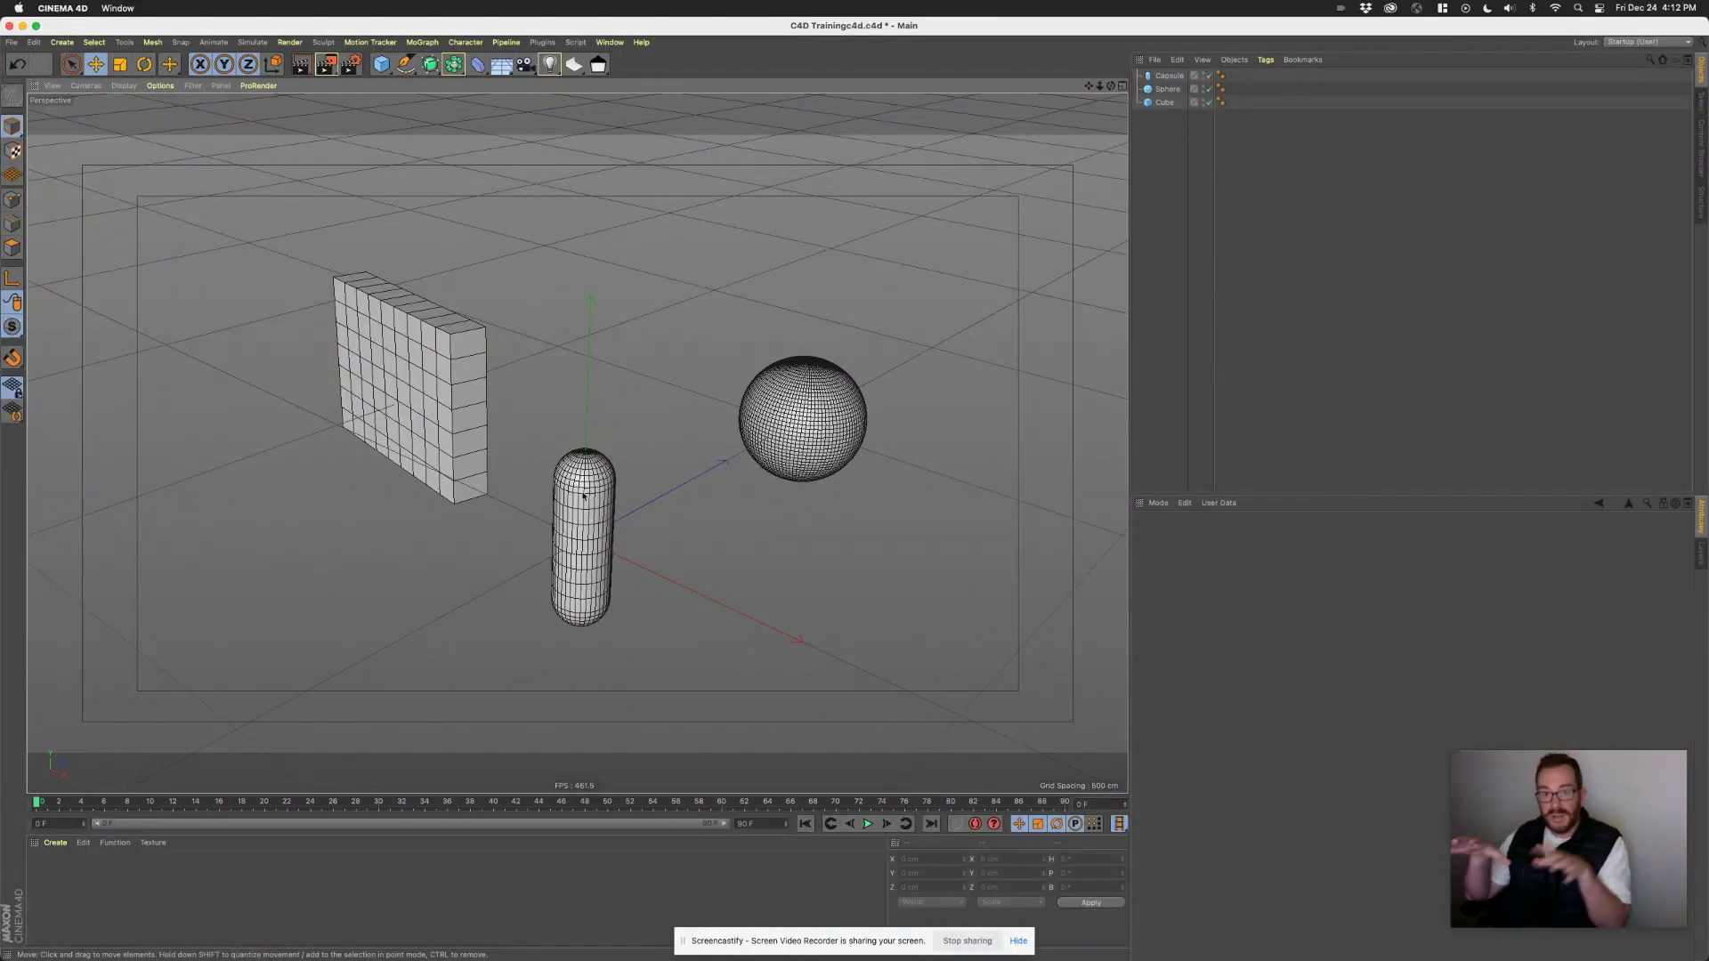
{"action": "middle_click", "coordinate": [602, 476]}
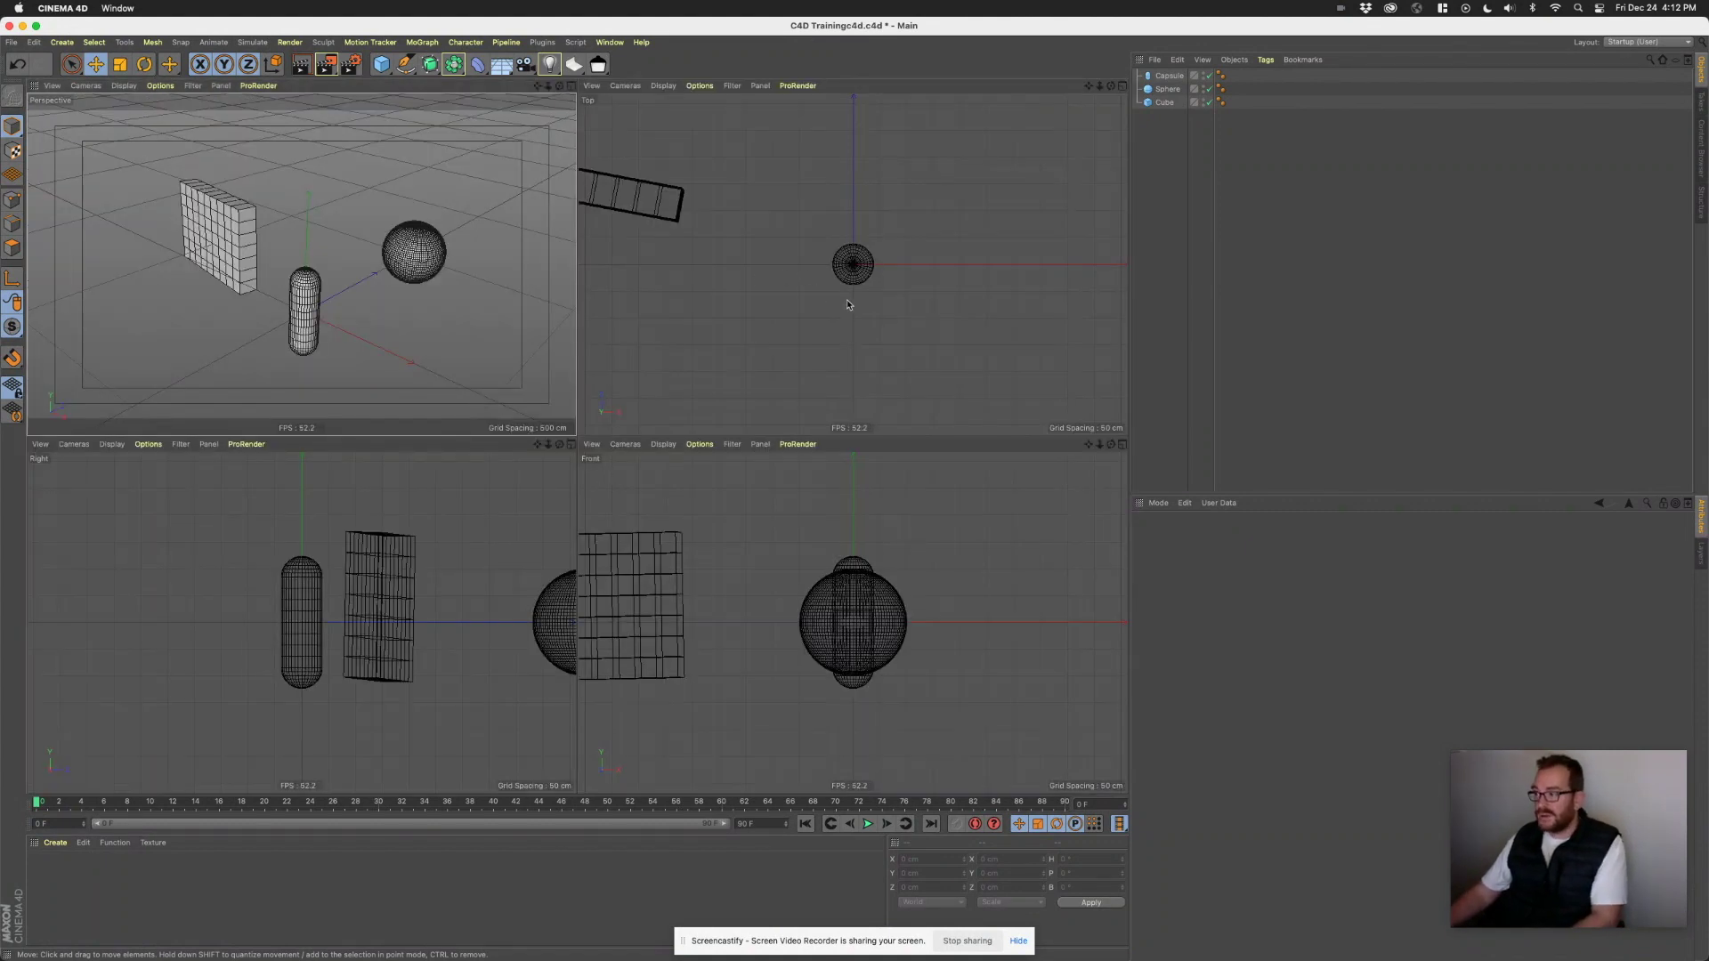
{"action": "scroll", "coordinate": [814, 272], "scroll_direction": "down", "scroll_amount": 4}
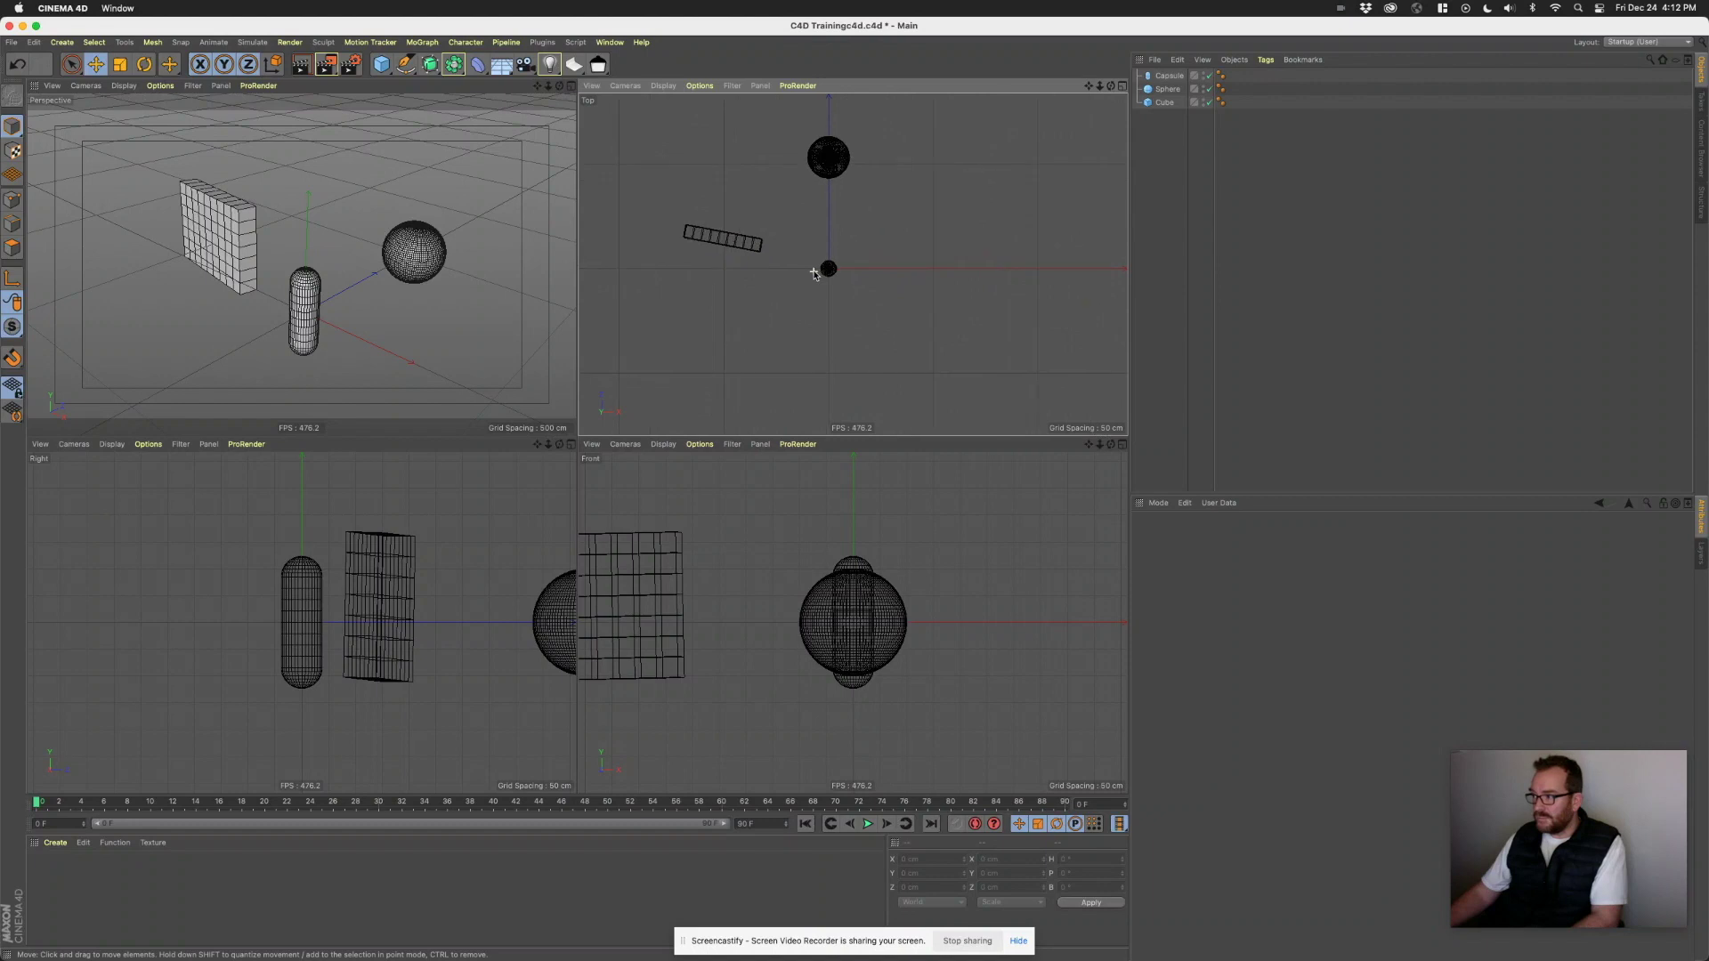
{"action": "scroll", "coordinate": [813, 275], "scroll_direction": "up", "scroll_amount": 2}
{"action": "middle_click_drag", "start_coordinate": [804, 218], "coordinate": [854, 319], "text": "alt"}
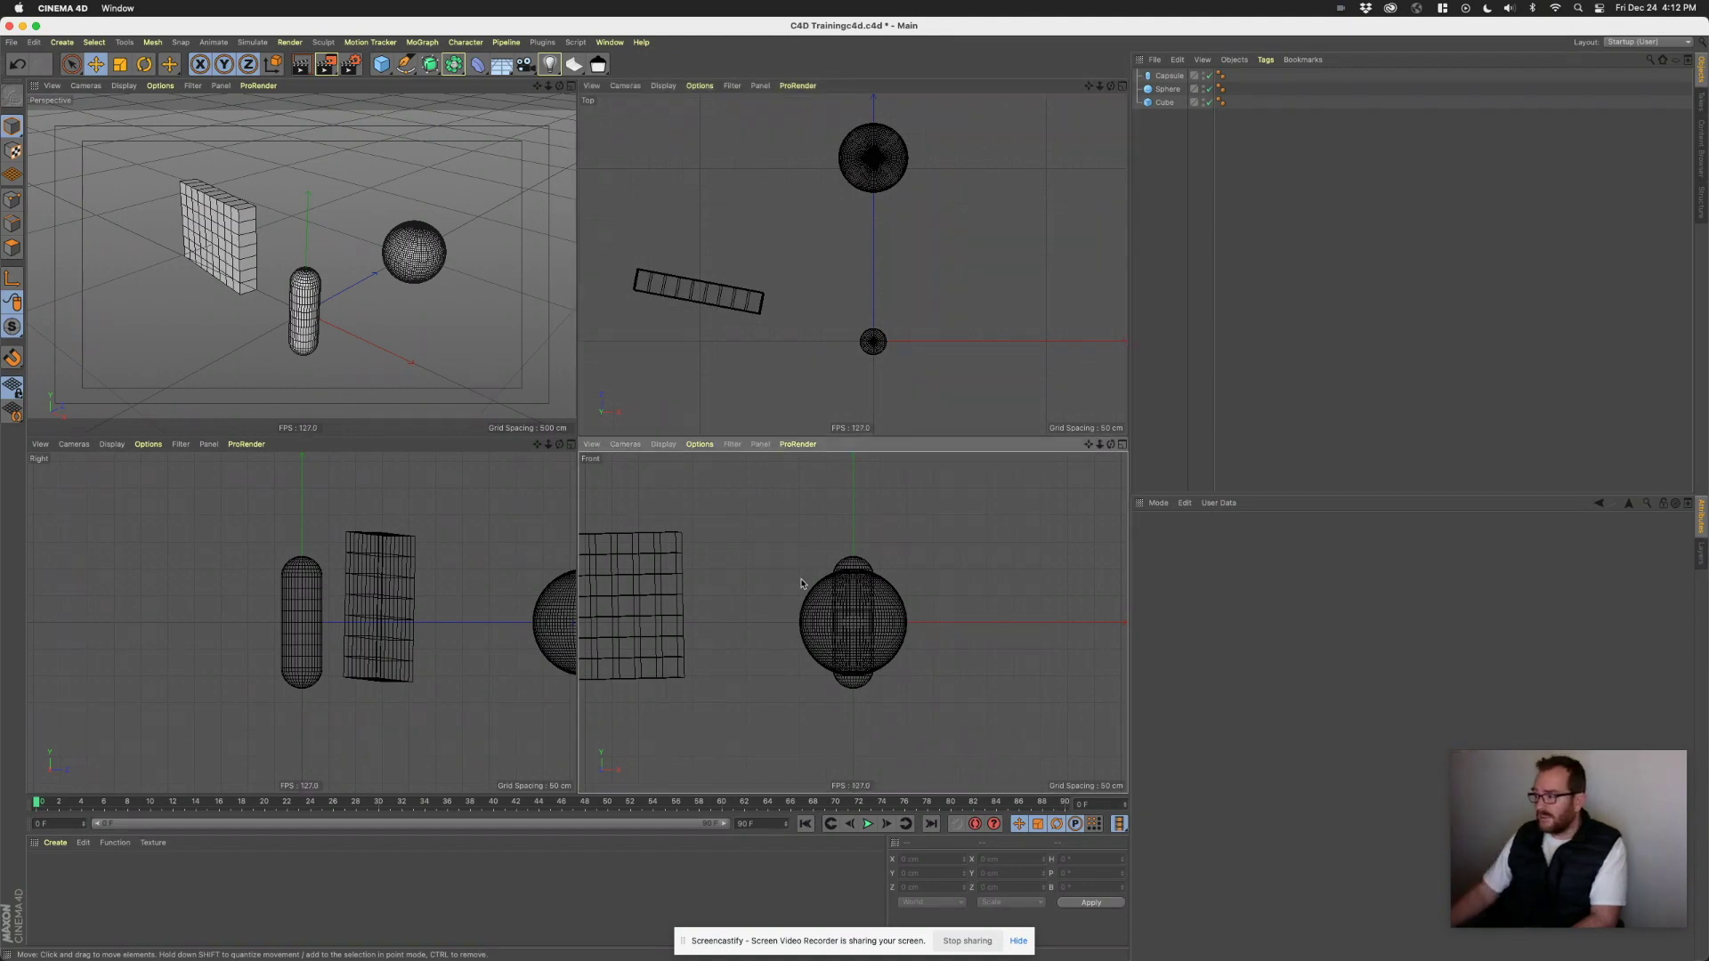
{"action": "scroll", "coordinate": [810, 591], "scroll_direction": "down", "scroll_amount": 2}
{"action": "scroll", "coordinate": [810, 594], "scroll_direction": "up", "scroll_amount": 2}
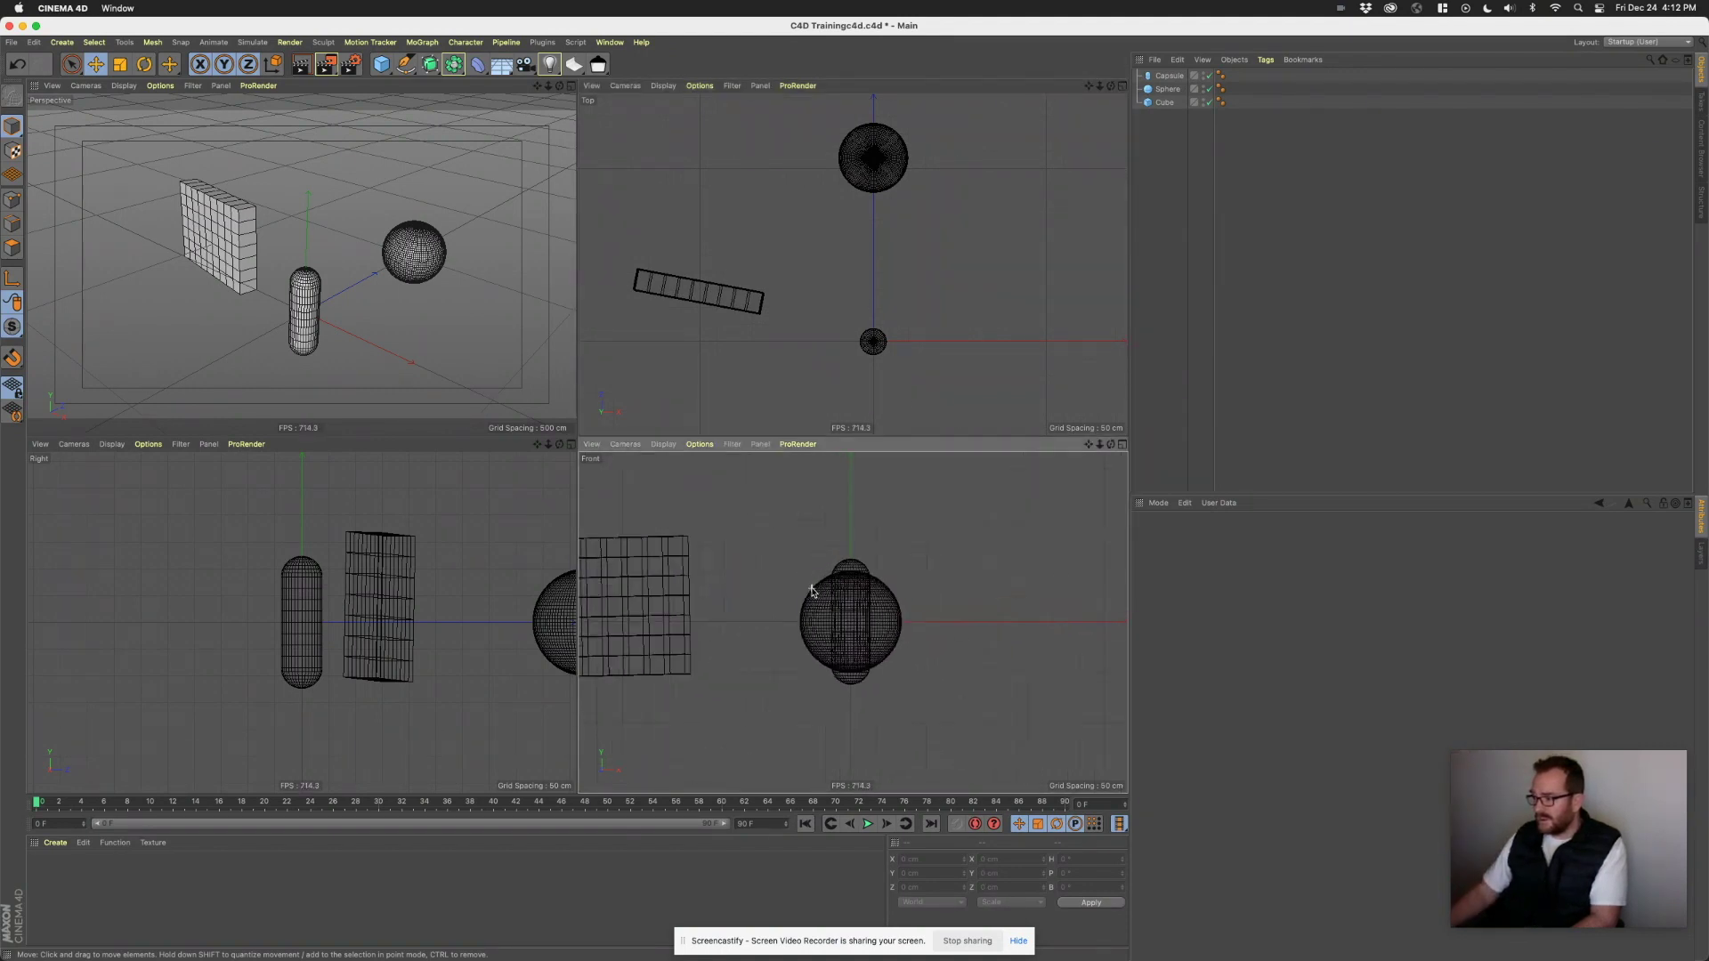
{"action": "scroll", "coordinate": [811, 592], "scroll_direction": "down", "scroll_amount": 1}
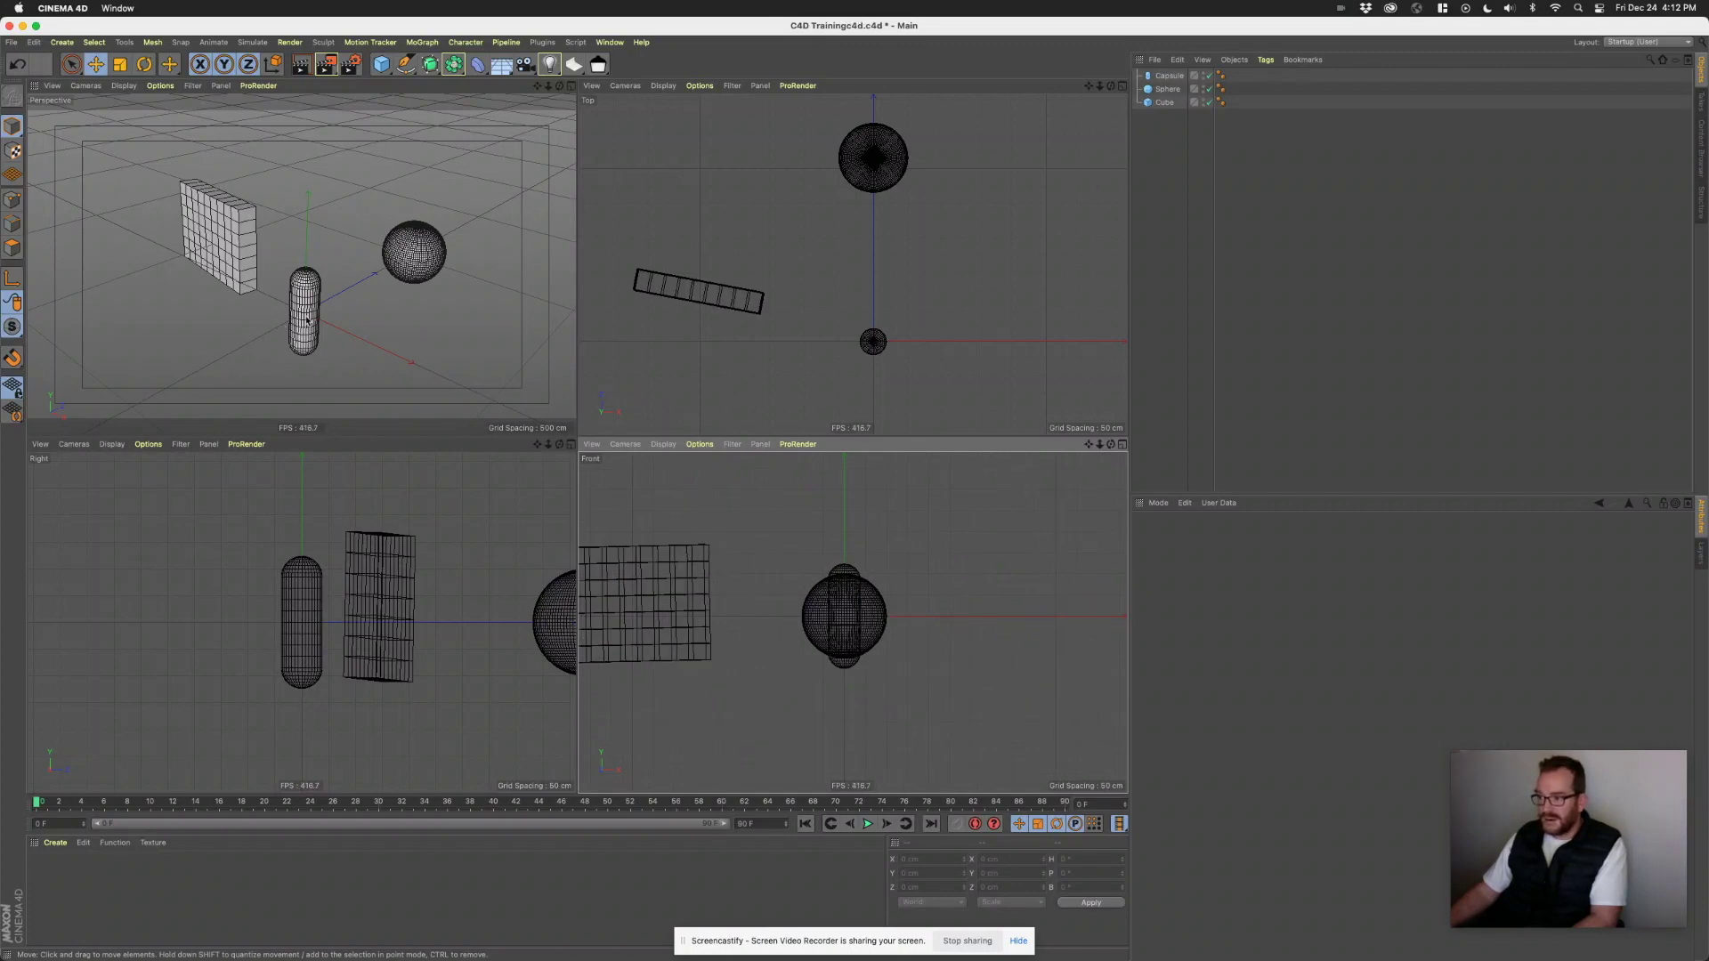
{"action": "scroll", "coordinate": [411, 564], "scroll_direction": "down", "scroll_amount": 3}
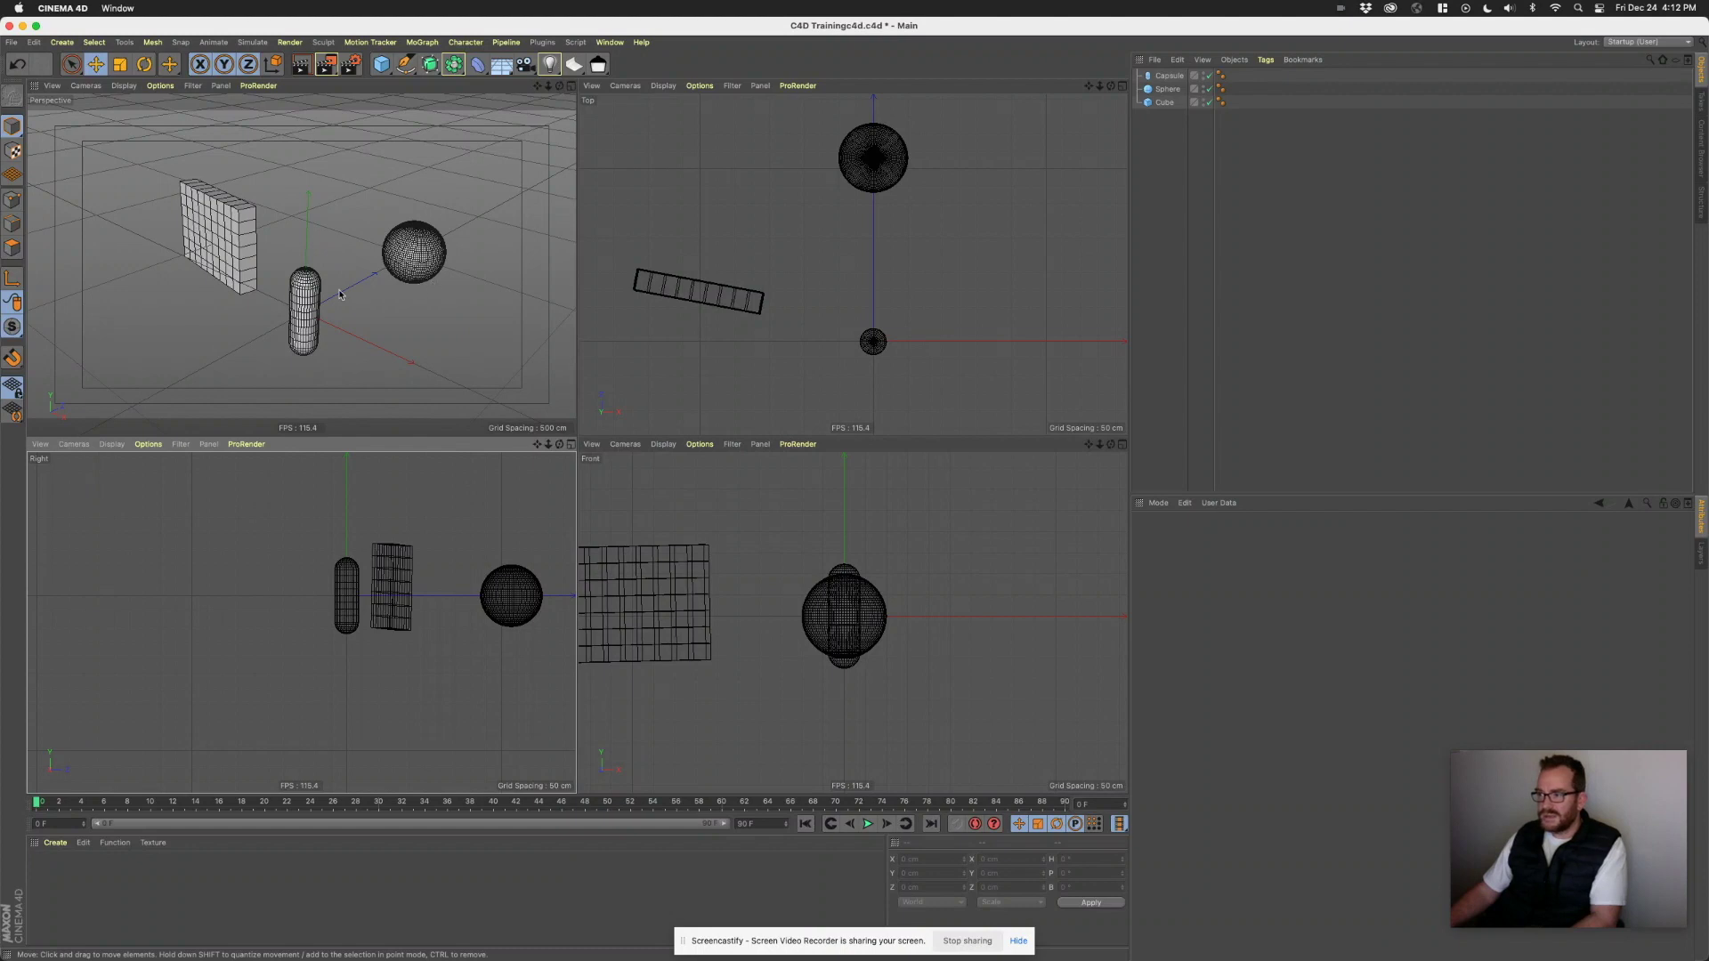
{"action": "middle_click", "coordinate": [376, 315]}
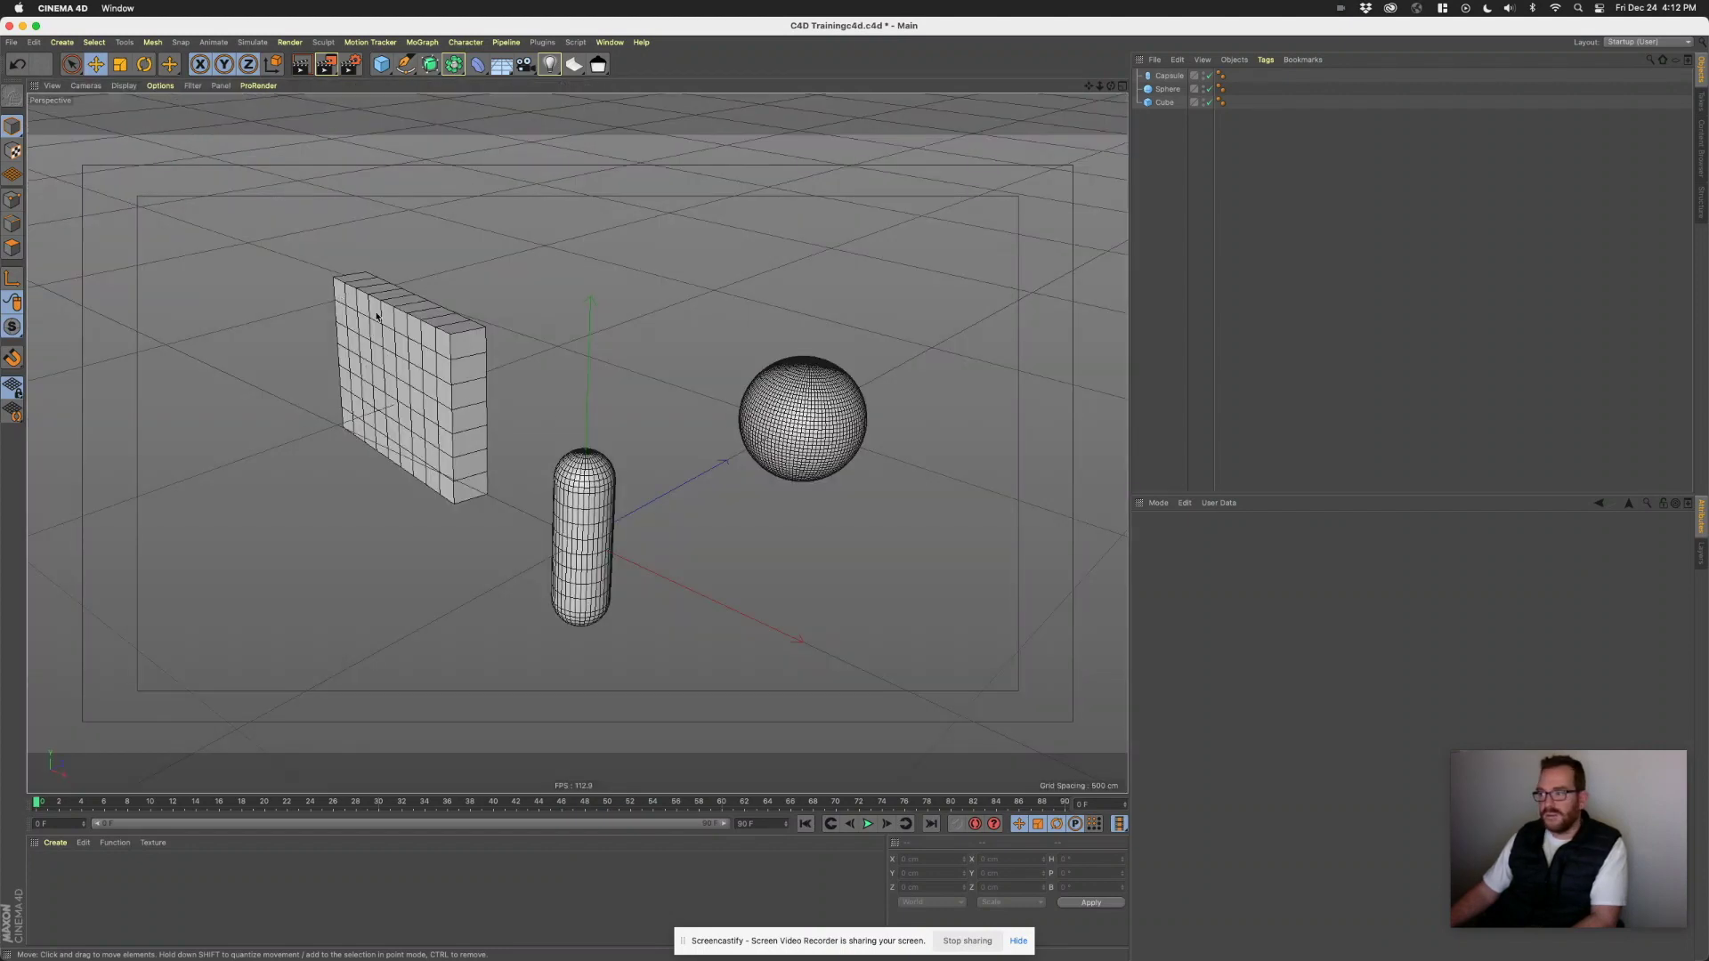
- Shift the cube about 54 cm further along its negative X axis and move the sphere to about Z 657 cm
{"action": "left_click_drag", "start_coordinate": [560, 472], "coordinate": [461, 461], "text": "alt"}
{"action": "left_click", "coordinate": [465, 463]}
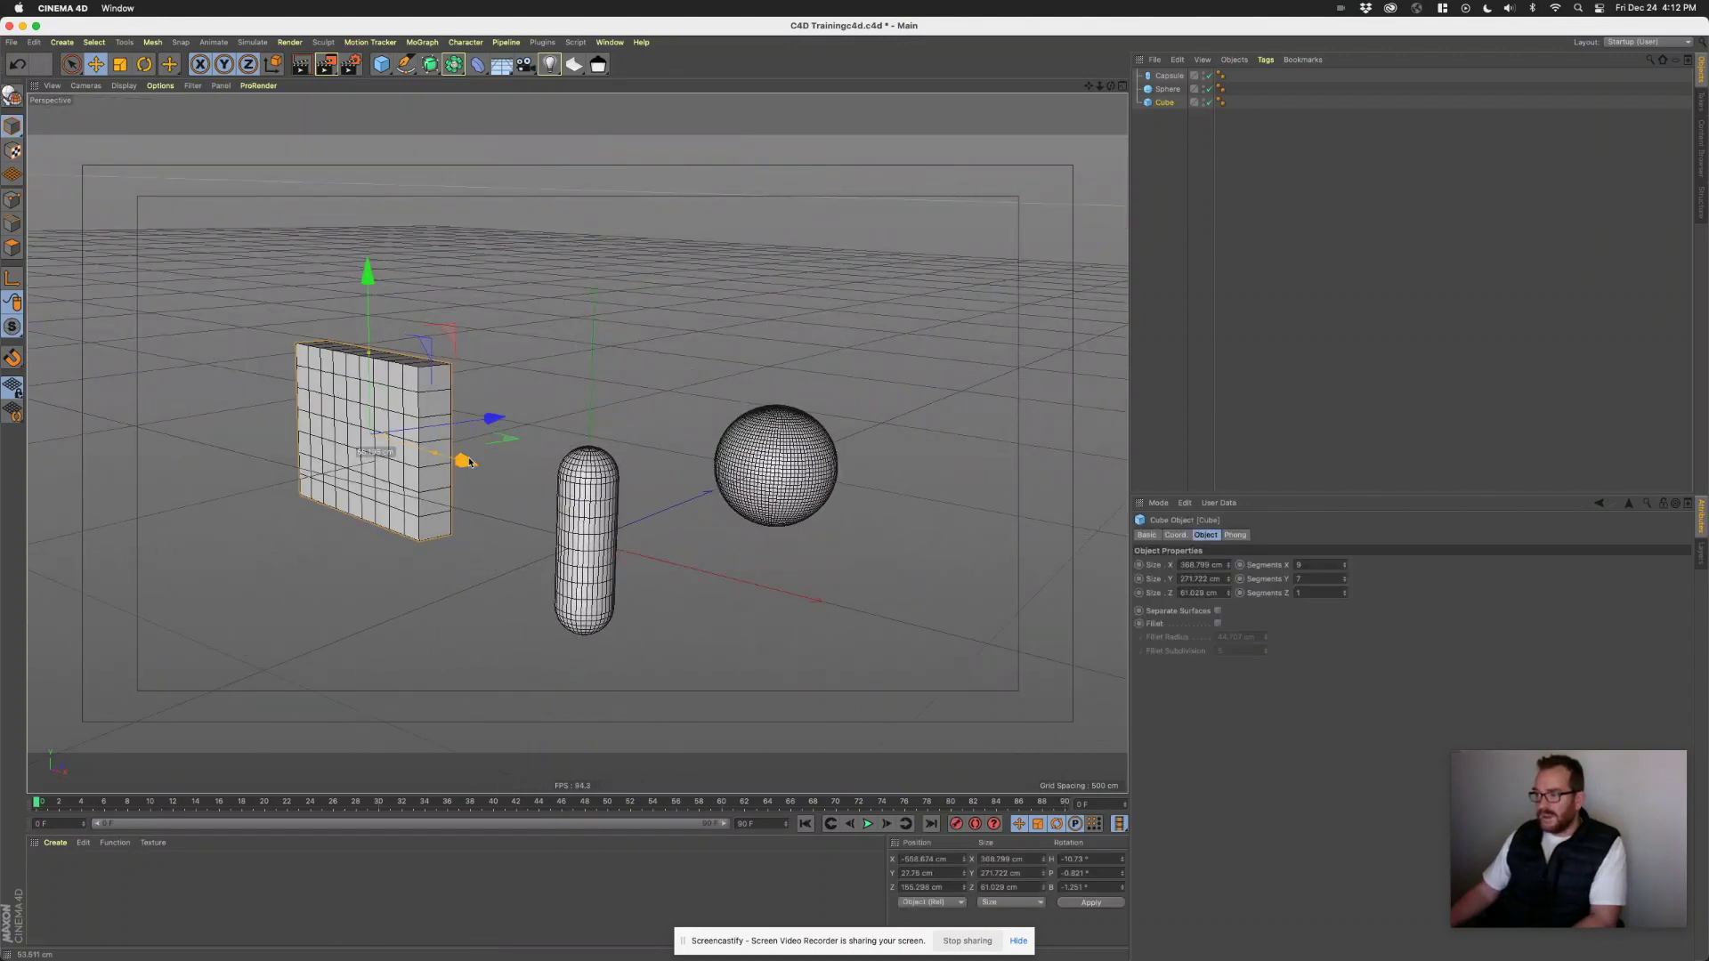
{"action": "left_click", "coordinate": [782, 468]}
{"action": "left_click_drag", "start_coordinate": [833, 439], "coordinate": [843, 442]}
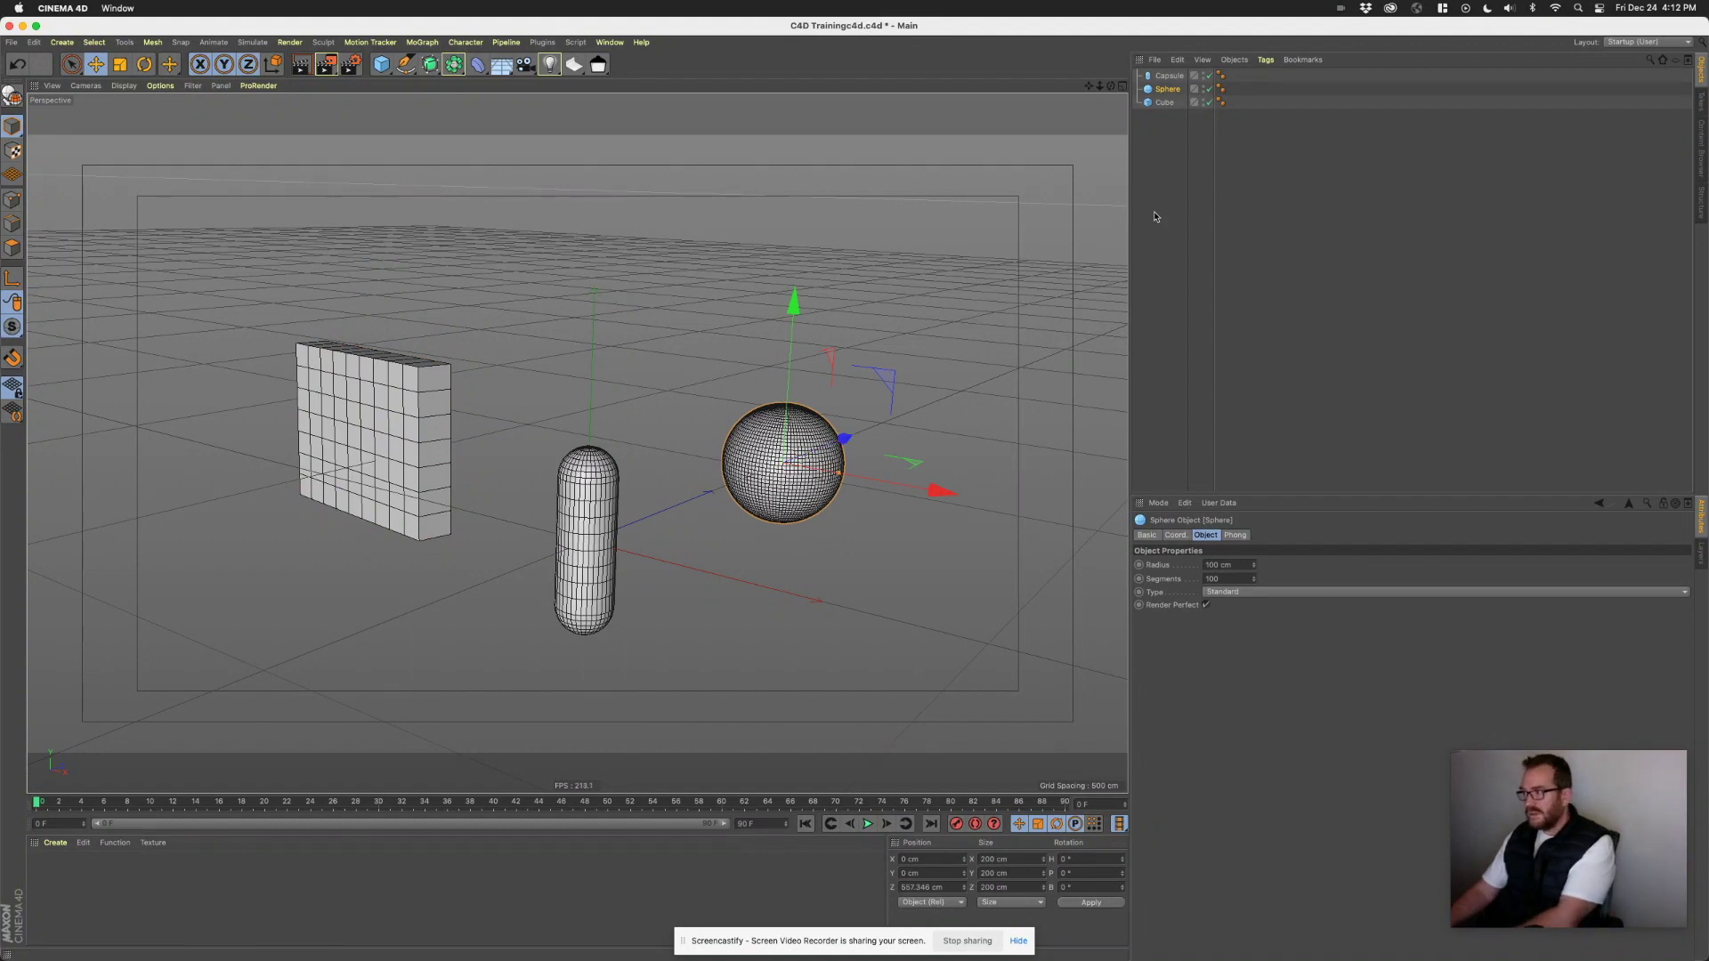
- Delete the sphere from the scene
{"action": "left_click", "coordinate": [847, 412]}
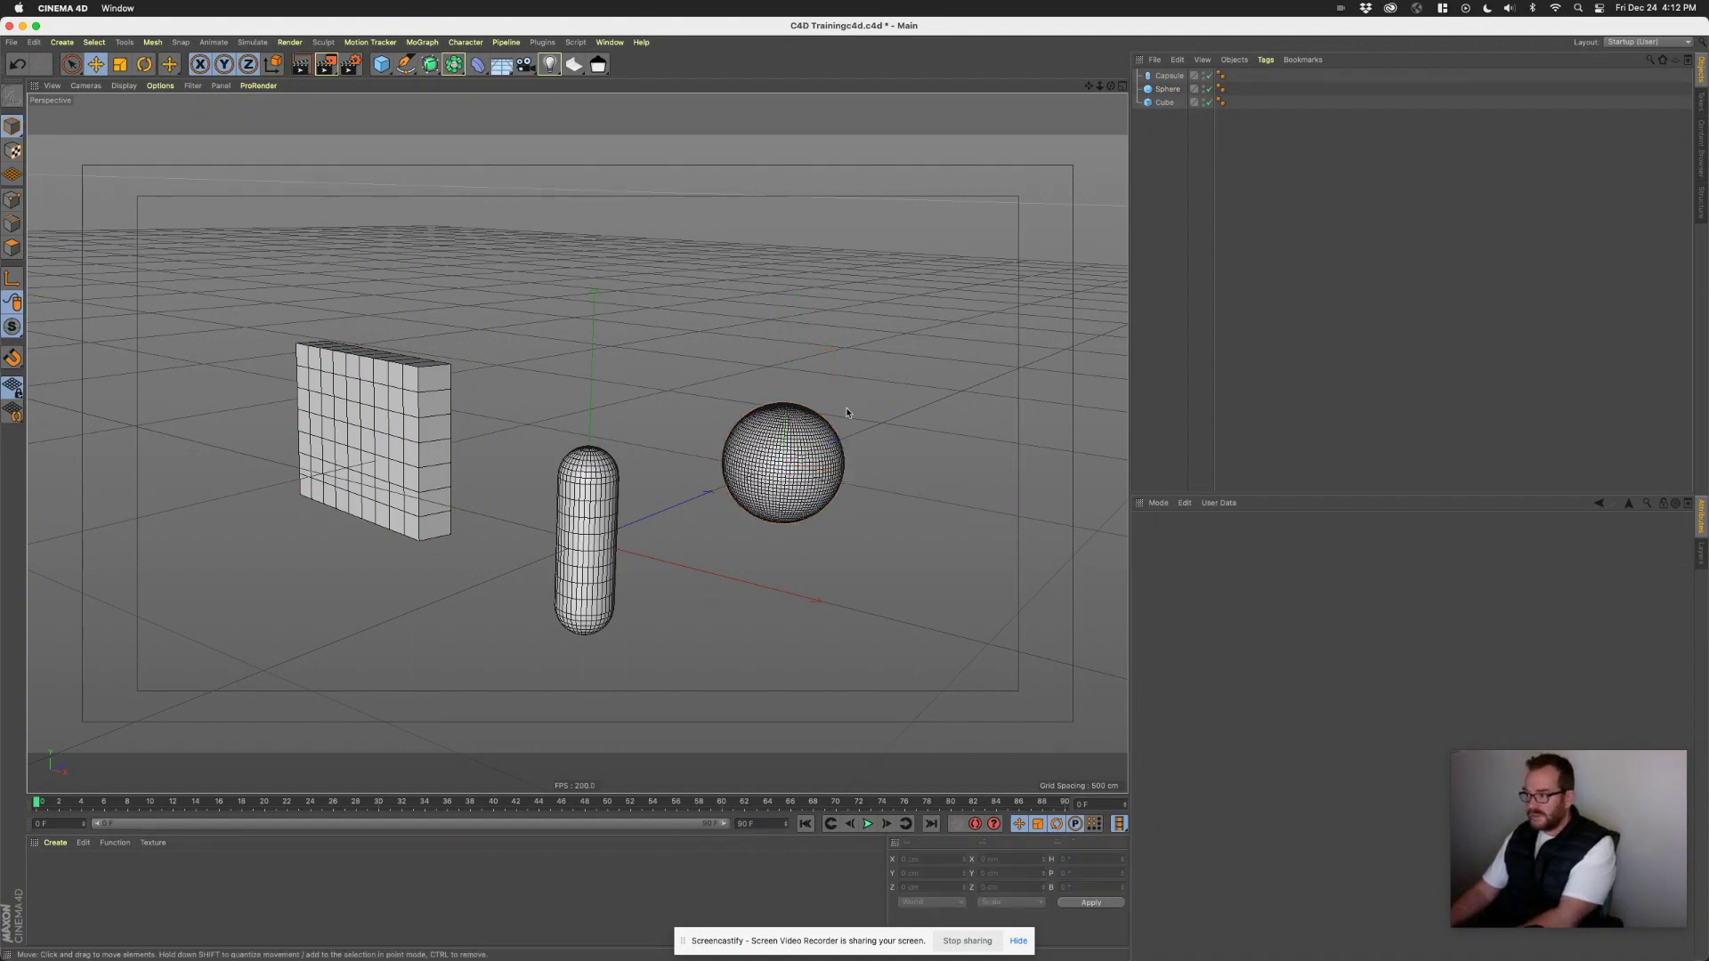
{"action": "left_click", "coordinate": [782, 449]}
{"action": "key", "text": "Delete"}
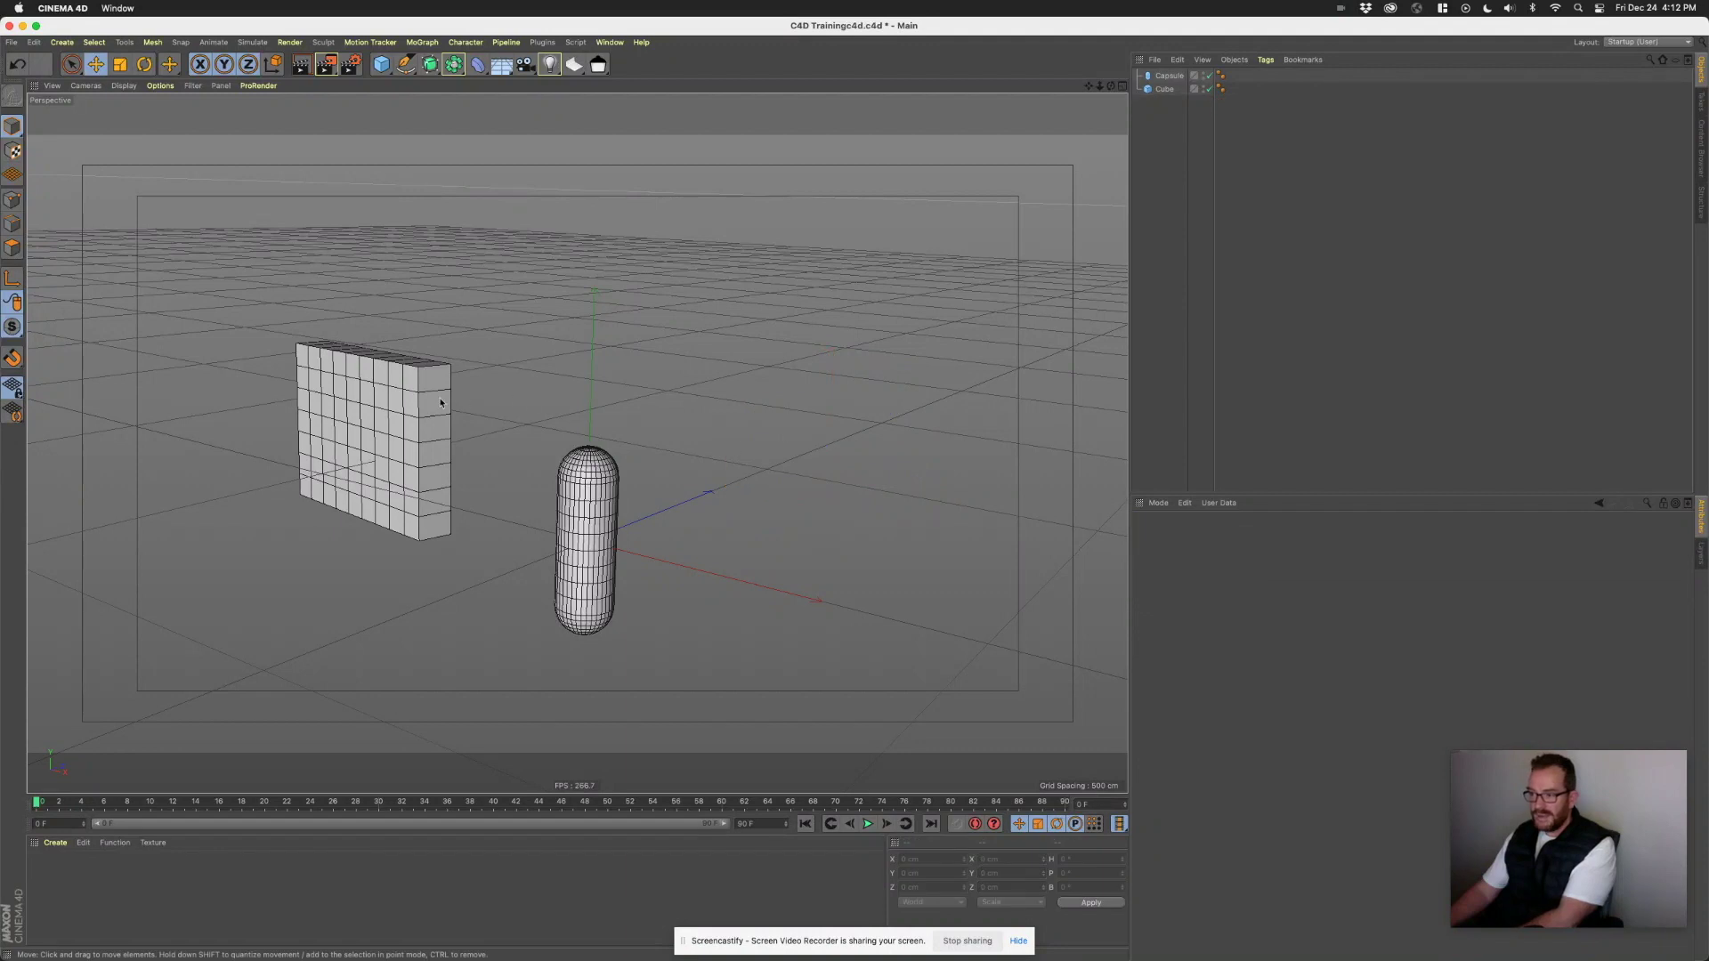
- Delete the cube from the scene and select the remaining capsule
{"action": "left_click", "coordinate": [1163, 90]}
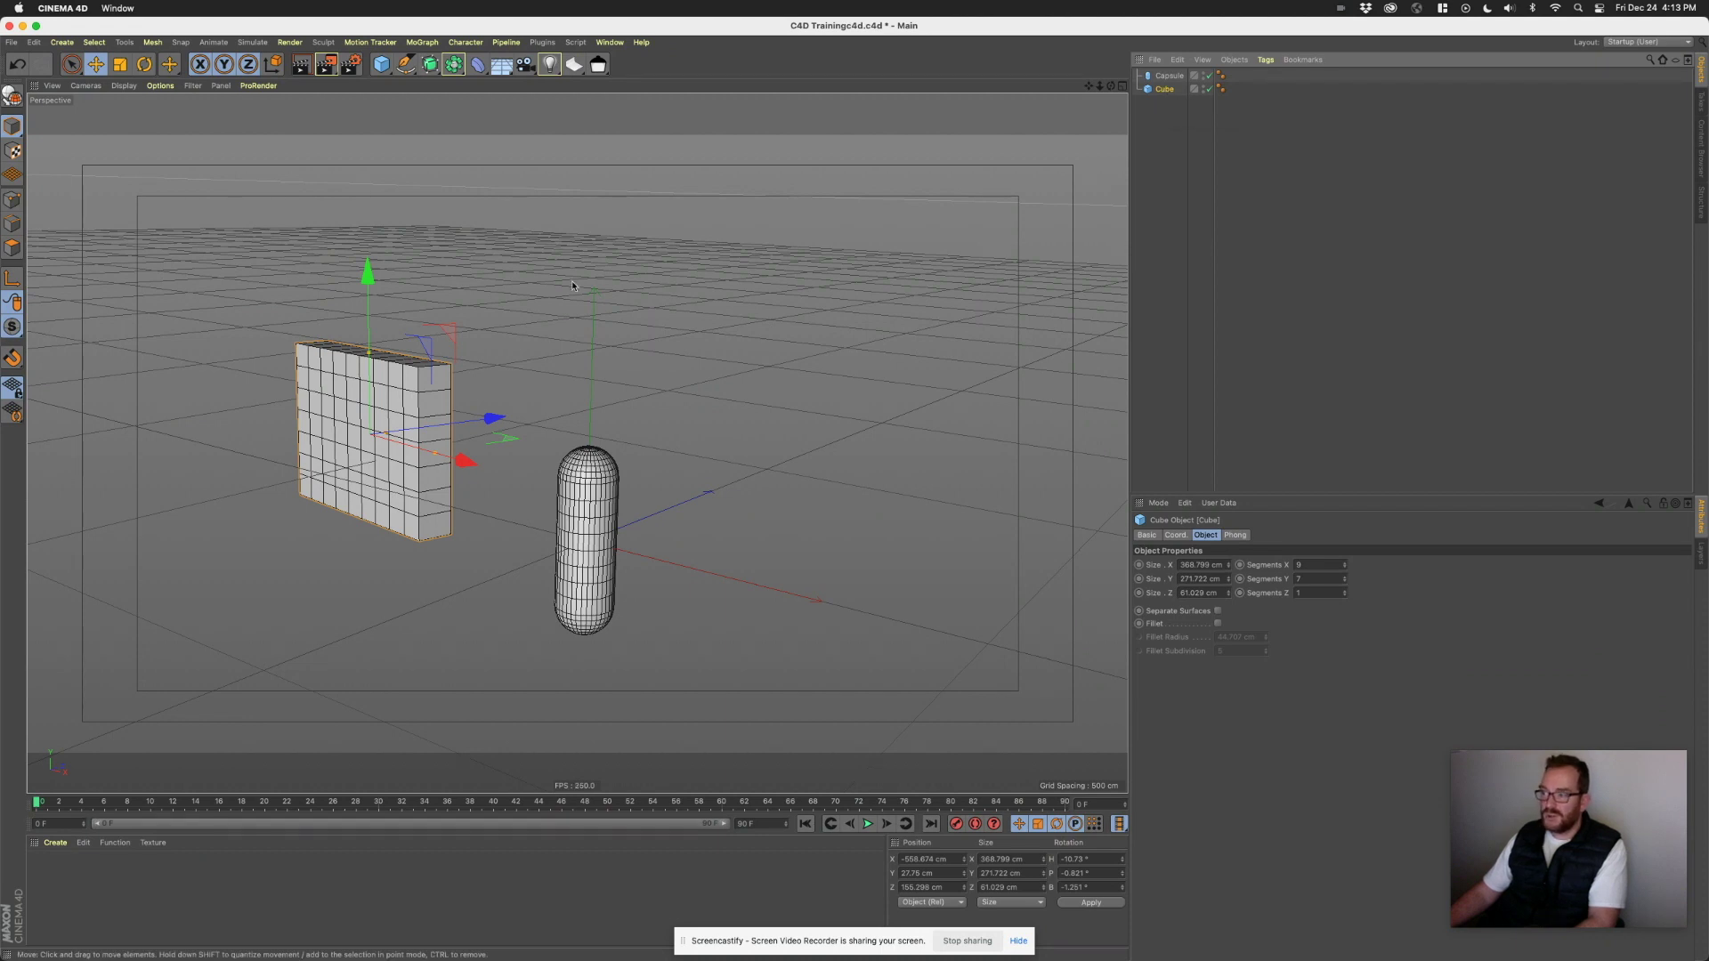
{"action": "key", "text": "Delete"}
{"action": "left_click", "coordinate": [583, 499]}
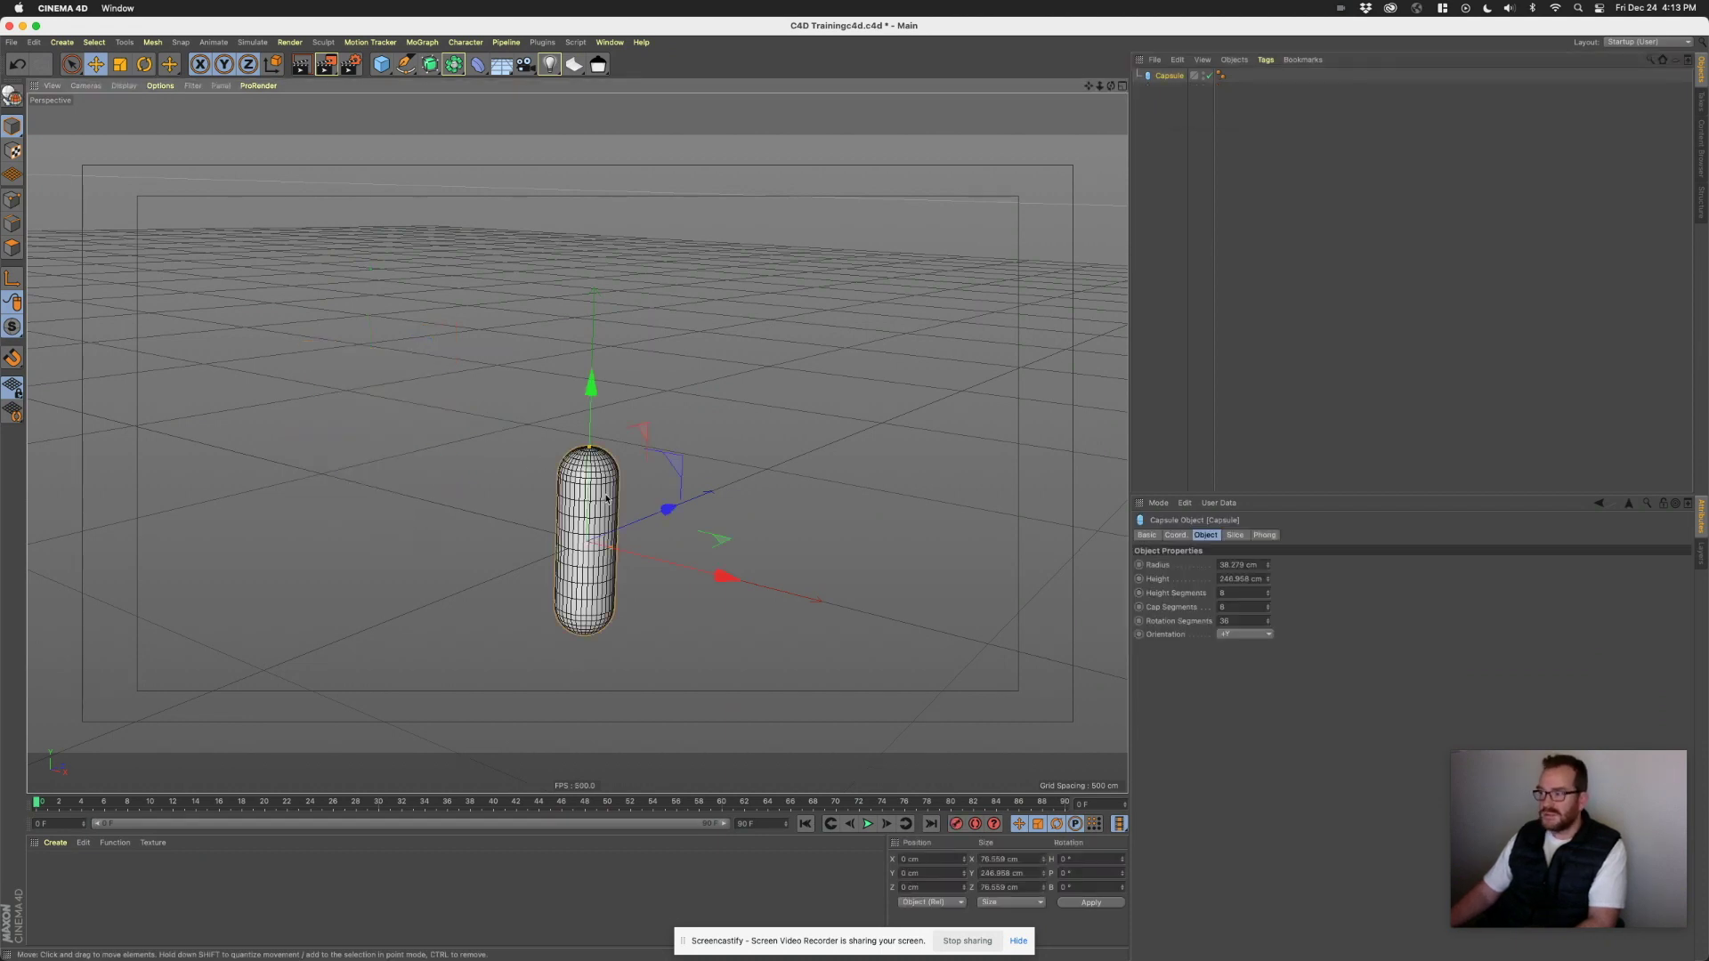
- Reduce the capsule's height segments to 1
{"action": "scroll", "coordinate": [592, 546], "scroll_direction": "up", "scroll_amount": 3}
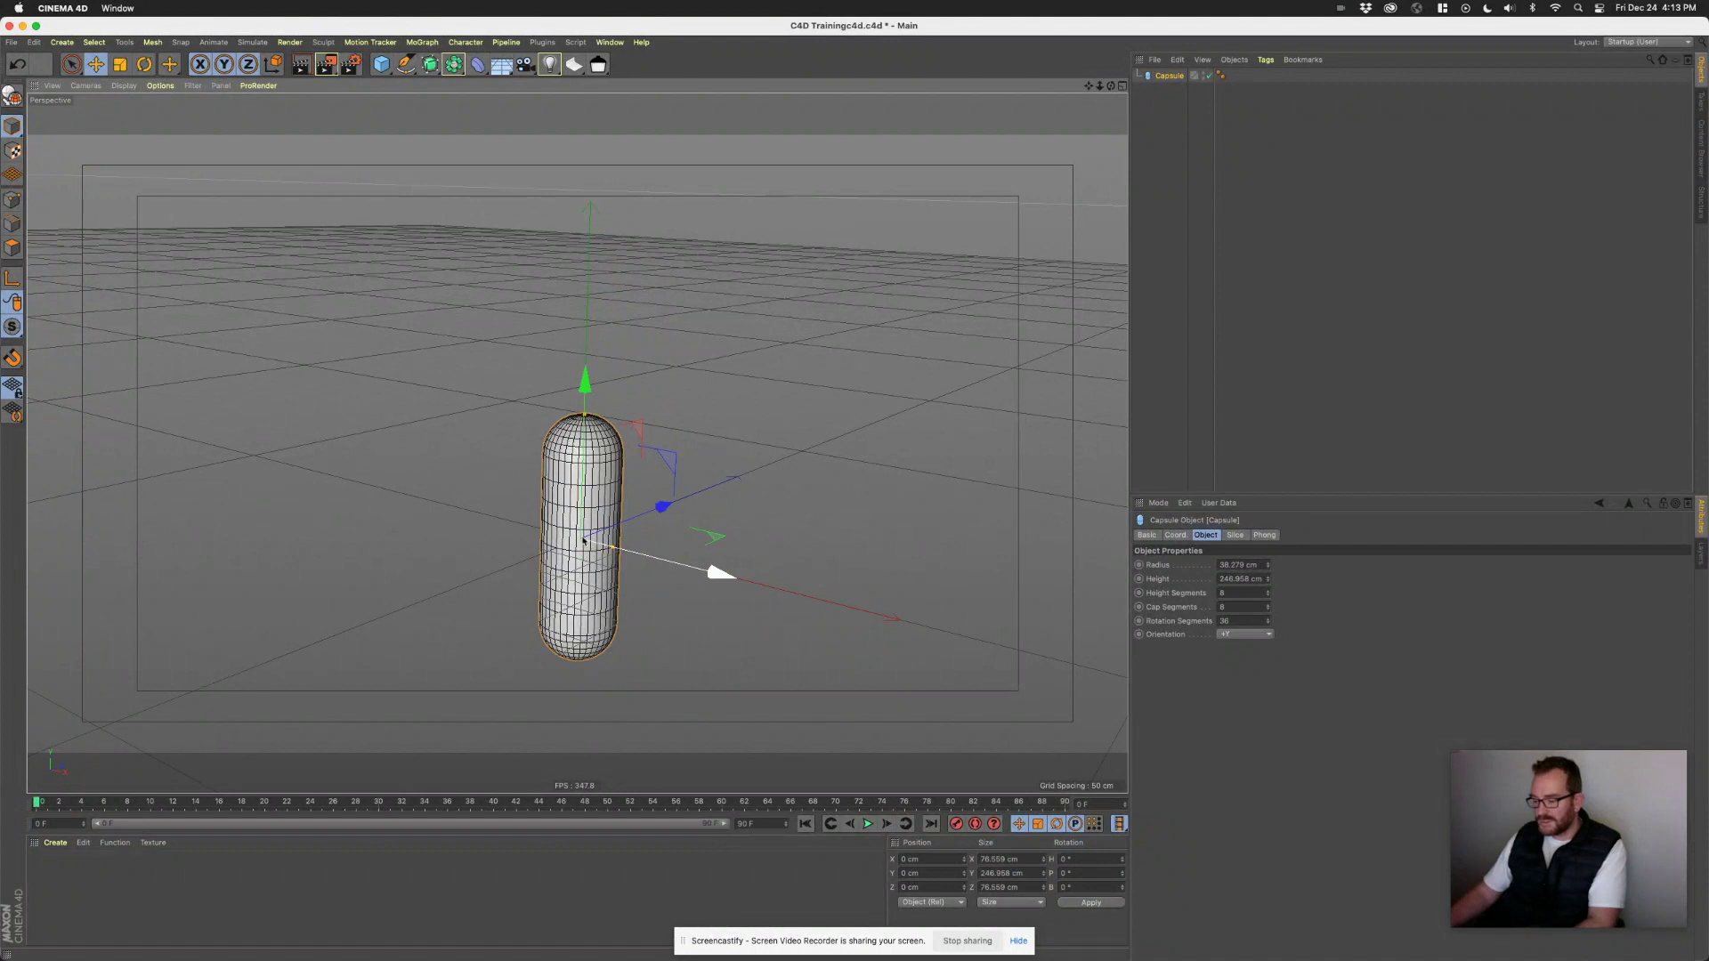
{"action": "scroll", "coordinate": [592, 546], "scroll_direction": "up", "scroll_amount": 1}
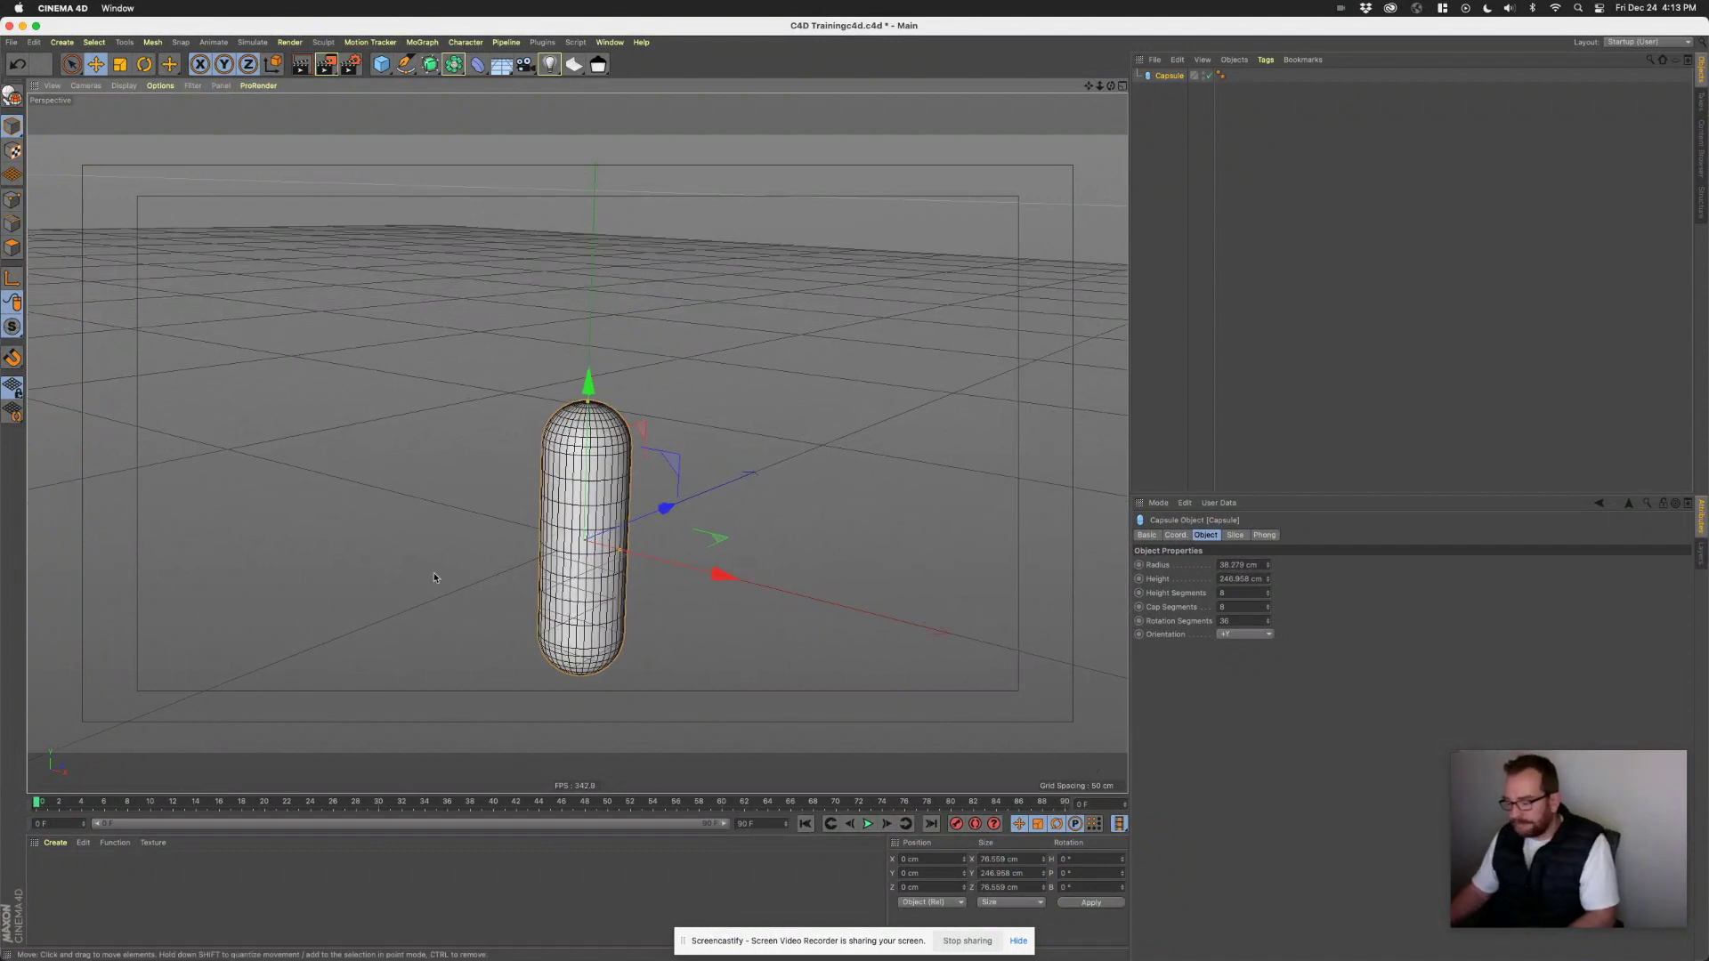
{"action": "middle_click_drag", "start_coordinate": [534, 534], "coordinate": [688, 491], "text": "alt"}
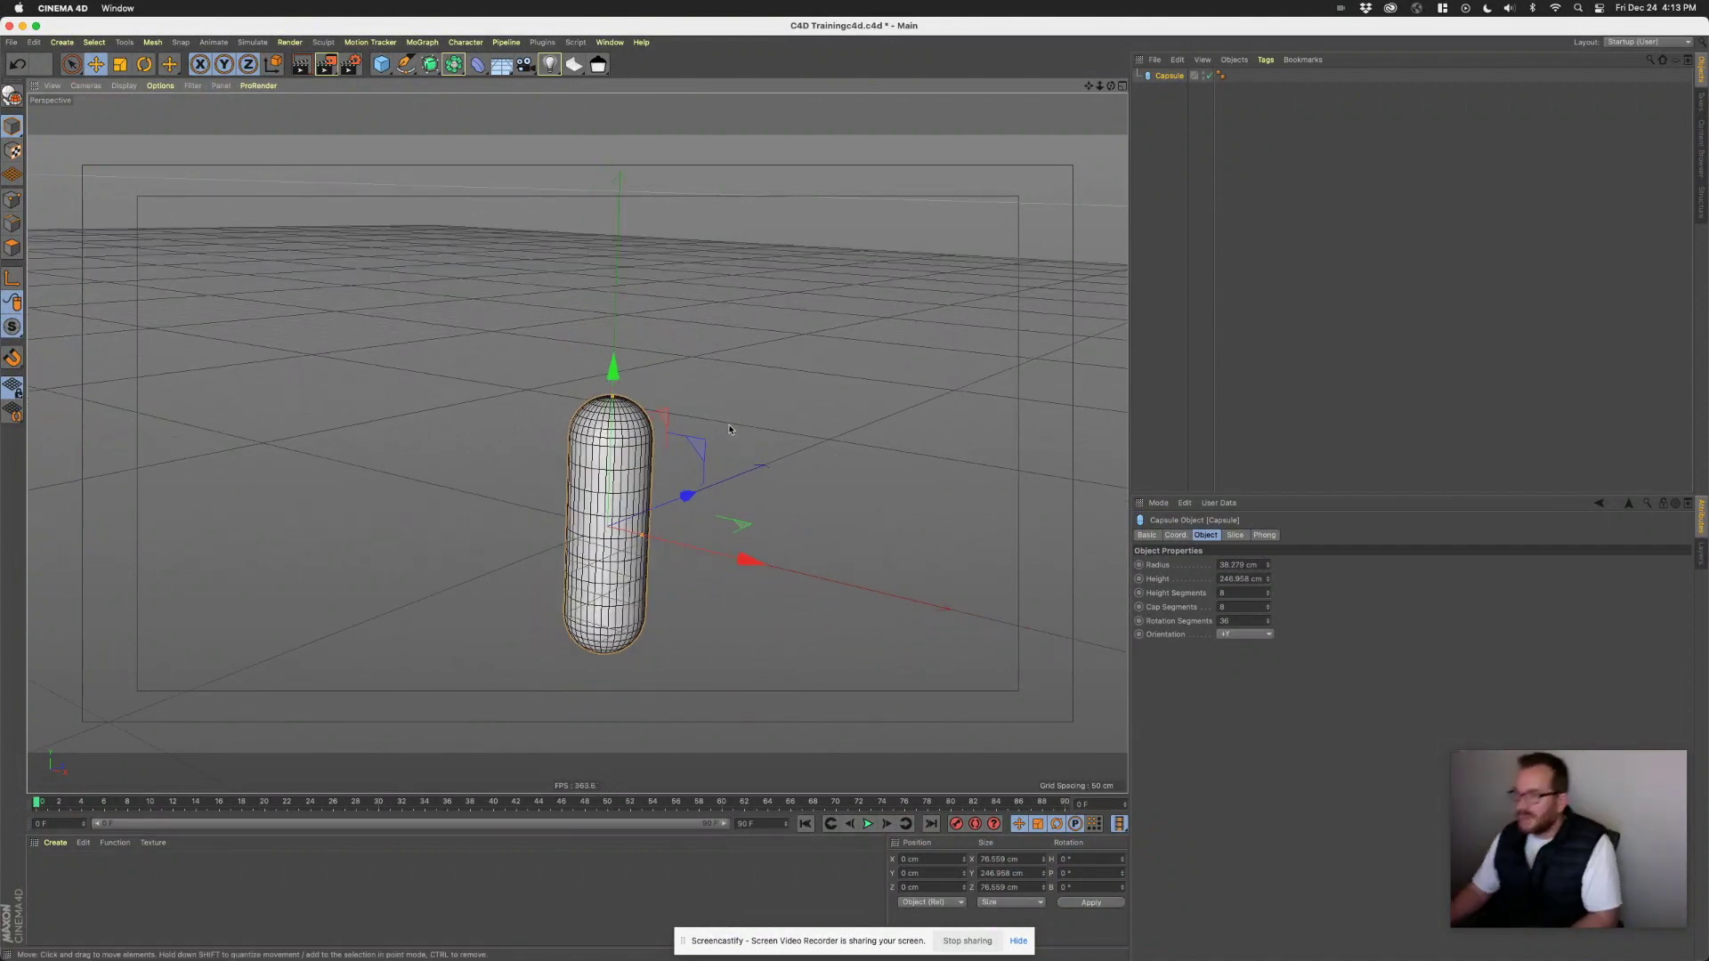
{"action": "left_click_drag", "start_coordinate": [687, 491], "coordinate": [685, 518], "text": "alt"}
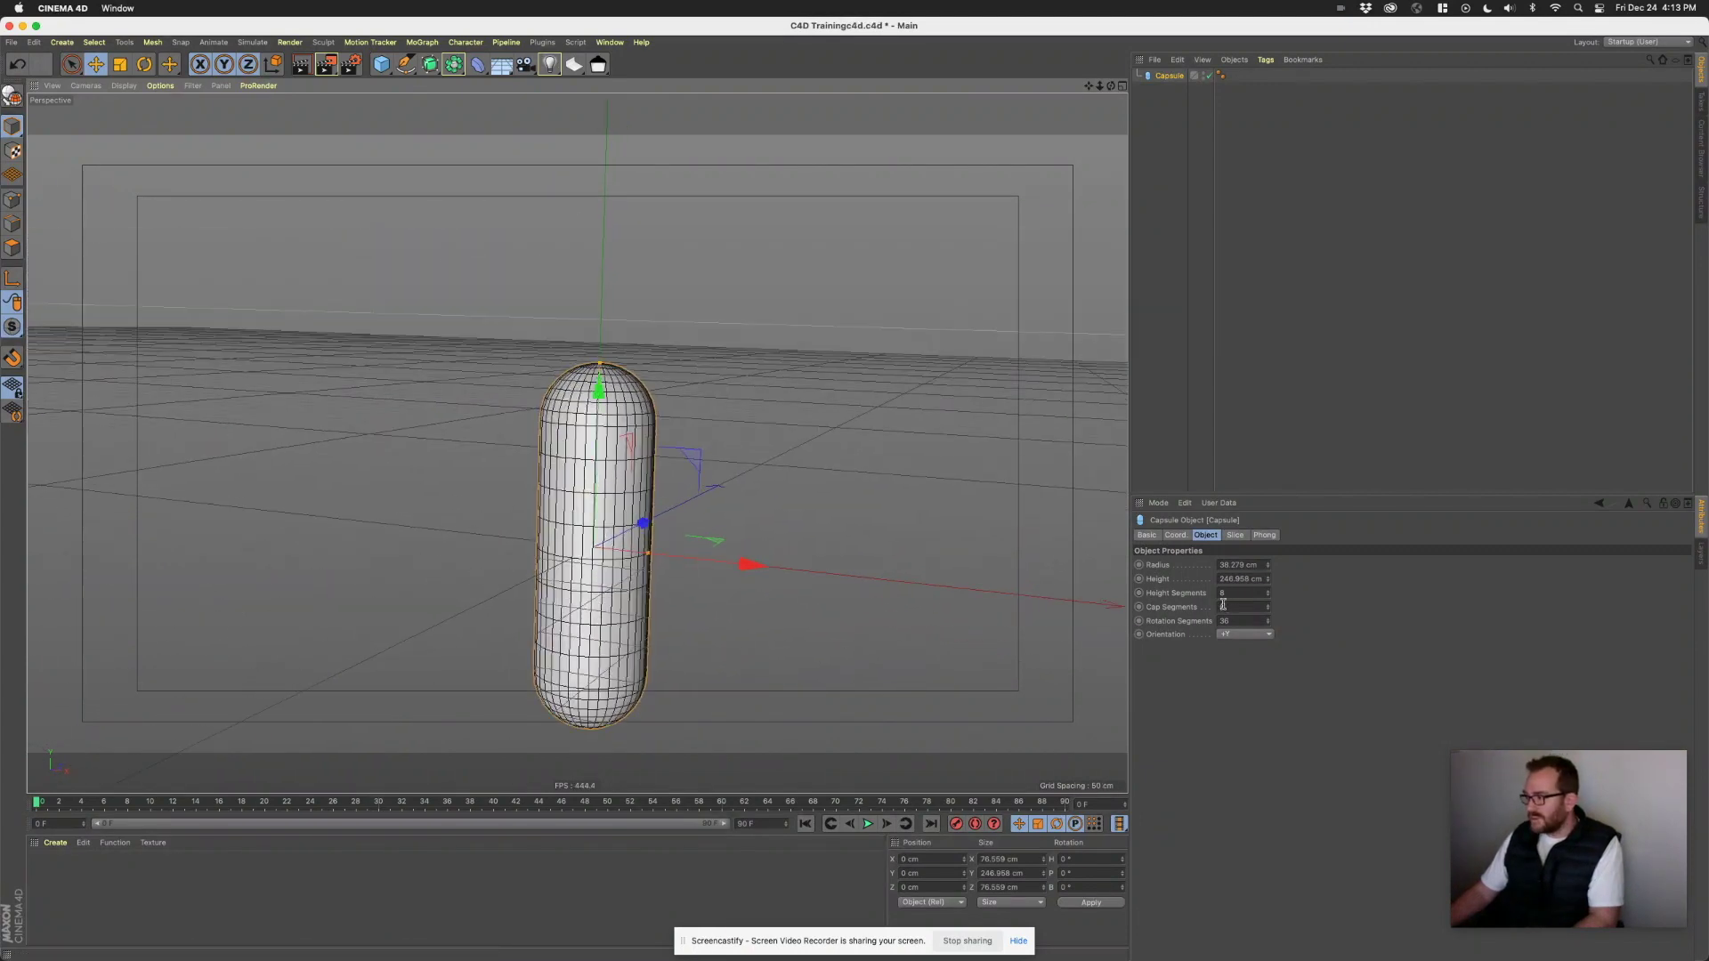
{"action": "left_click", "coordinate": [1268, 598]}
{"action": "left_click", "coordinate": [1268, 598]}
{"action": "left_click", "coordinate": [1268, 598]}
{"action": "left_click", "coordinate": [1268, 598]}
{"action": "left_click", "coordinate": [1268, 598]}
{"action": "left_click", "coordinate": [1268, 598]}
{"action": "left_click", "coordinate": [1269, 598]}
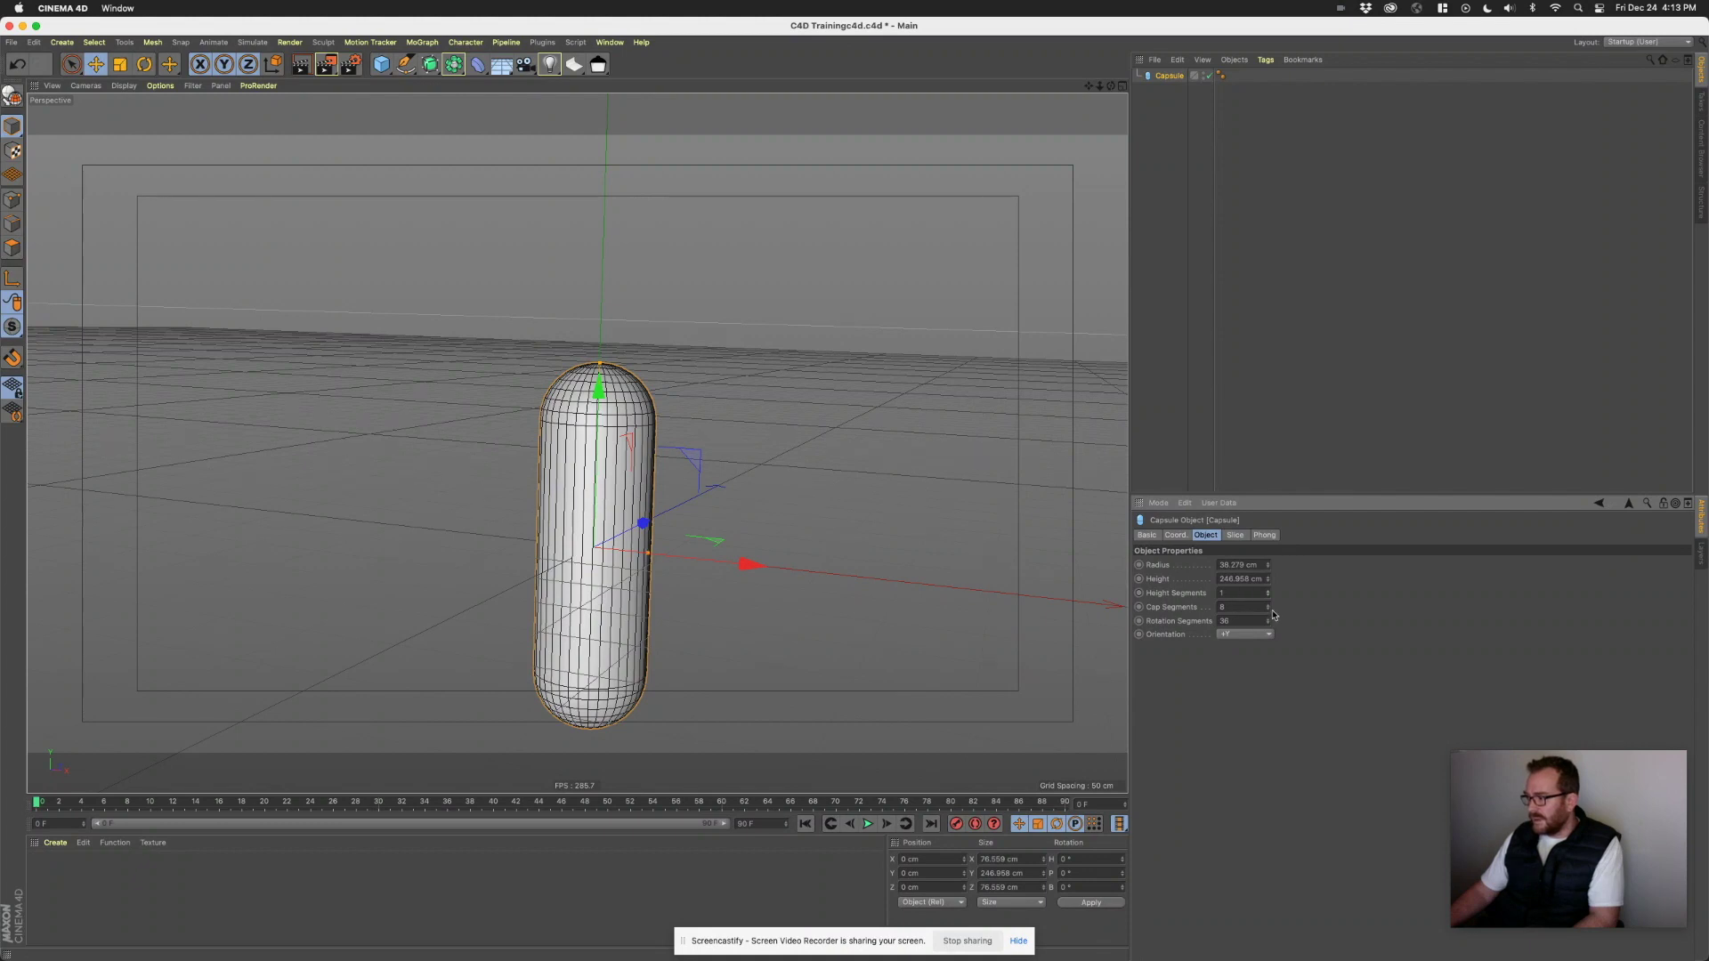
- Reduce the capsule's rotation segments to 4 to give it a square cross-section
{"action": "left_click", "coordinate": [1267, 626]}
{"action": "left_click", "coordinate": [1268, 626]}
{"action": "left_click", "coordinate": [1267, 627]}
{"action": "left_click", "coordinate": [1267, 626]}
{"action": "left_click_drag", "start_coordinate": [1267, 626], "coordinate": [1268, 627]}
{"action": "left_click", "coordinate": [1268, 618]}
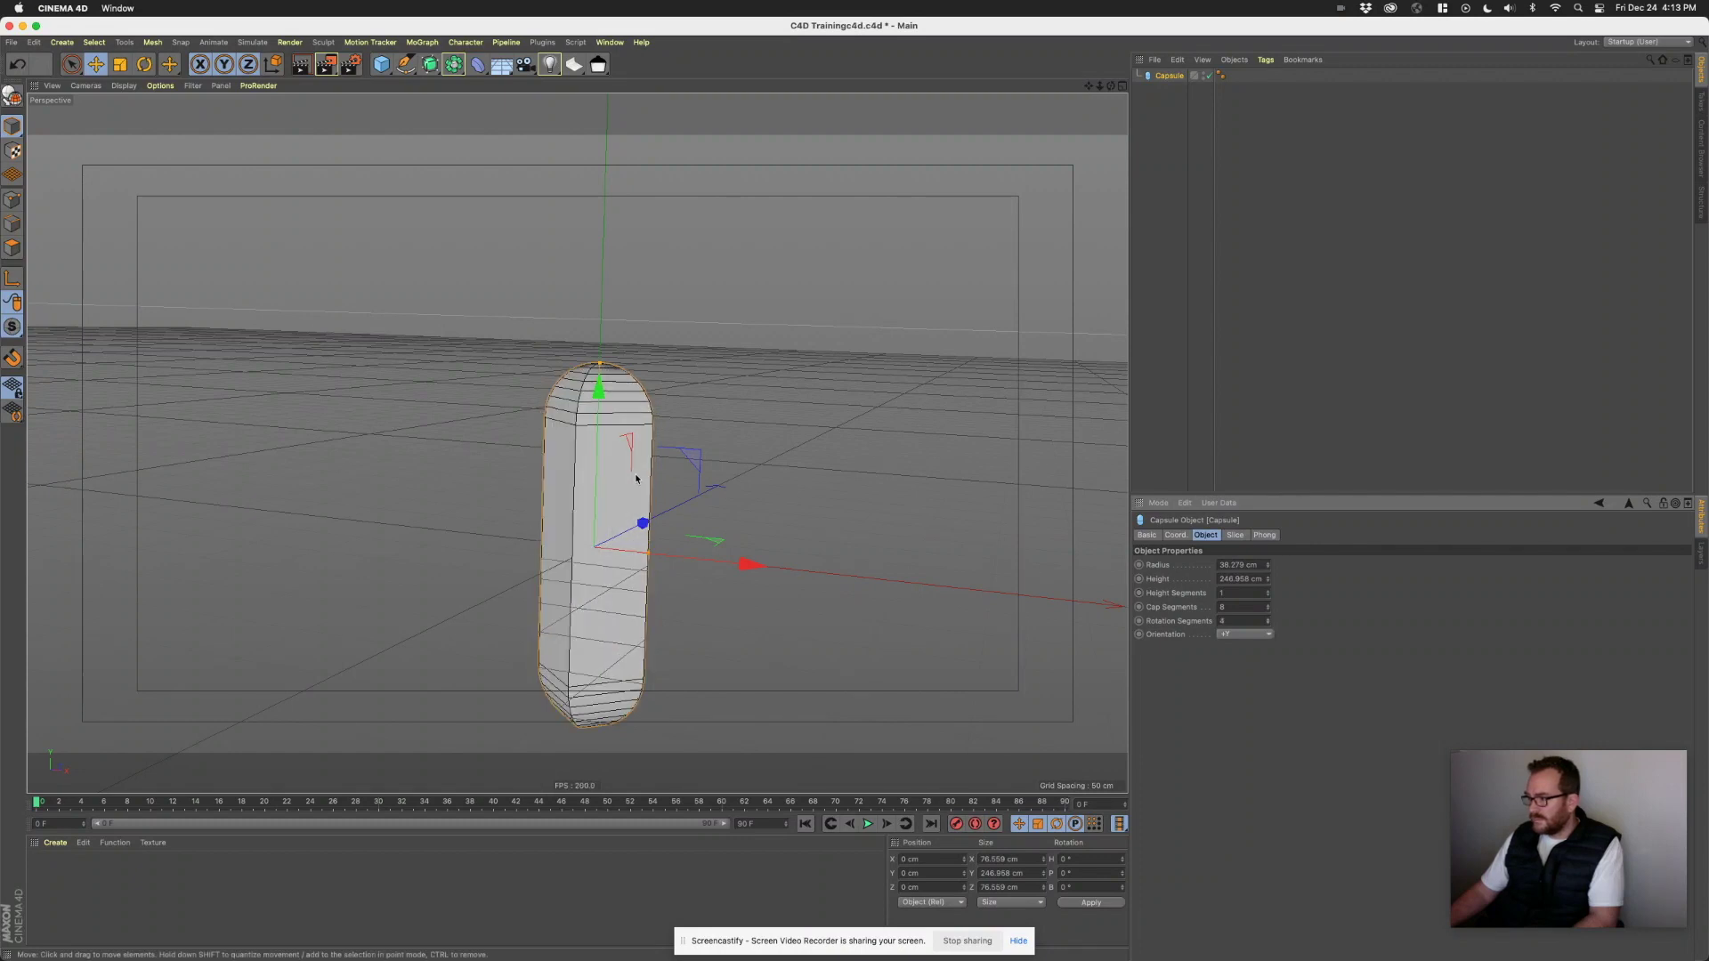
- Reduce the capsule's cap segments to 1 to turn its rounded ends into pointed tips
{"action": "left_click", "coordinate": [1268, 610]}
{"action": "left_click", "coordinate": [1268, 610]}
{"action": "left_click", "coordinate": [1268, 610]}
{"action": "left_click", "coordinate": [1268, 611]}
{"action": "left_click", "coordinate": [1268, 610]}
{"action": "left_click", "coordinate": [1269, 611]}
{"action": "left_click", "coordinate": [1268, 610]}
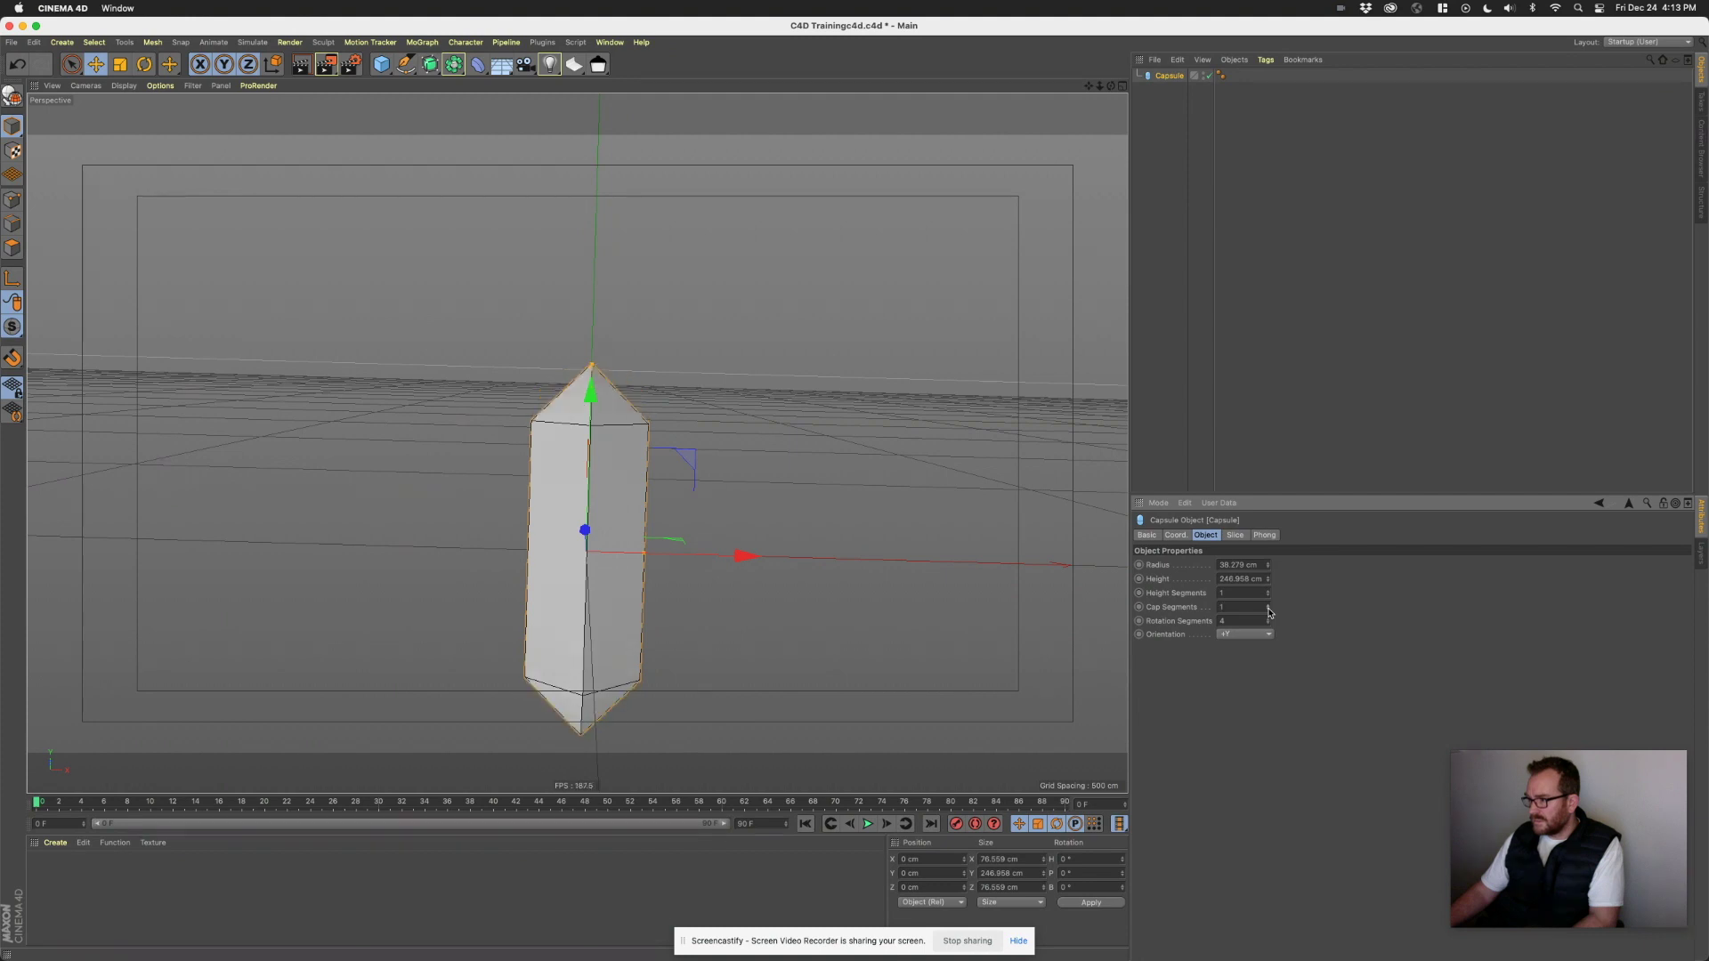
{"action": "left_click_drag", "start_coordinate": [676, 516], "coordinate": [641, 506], "text": "alt"}
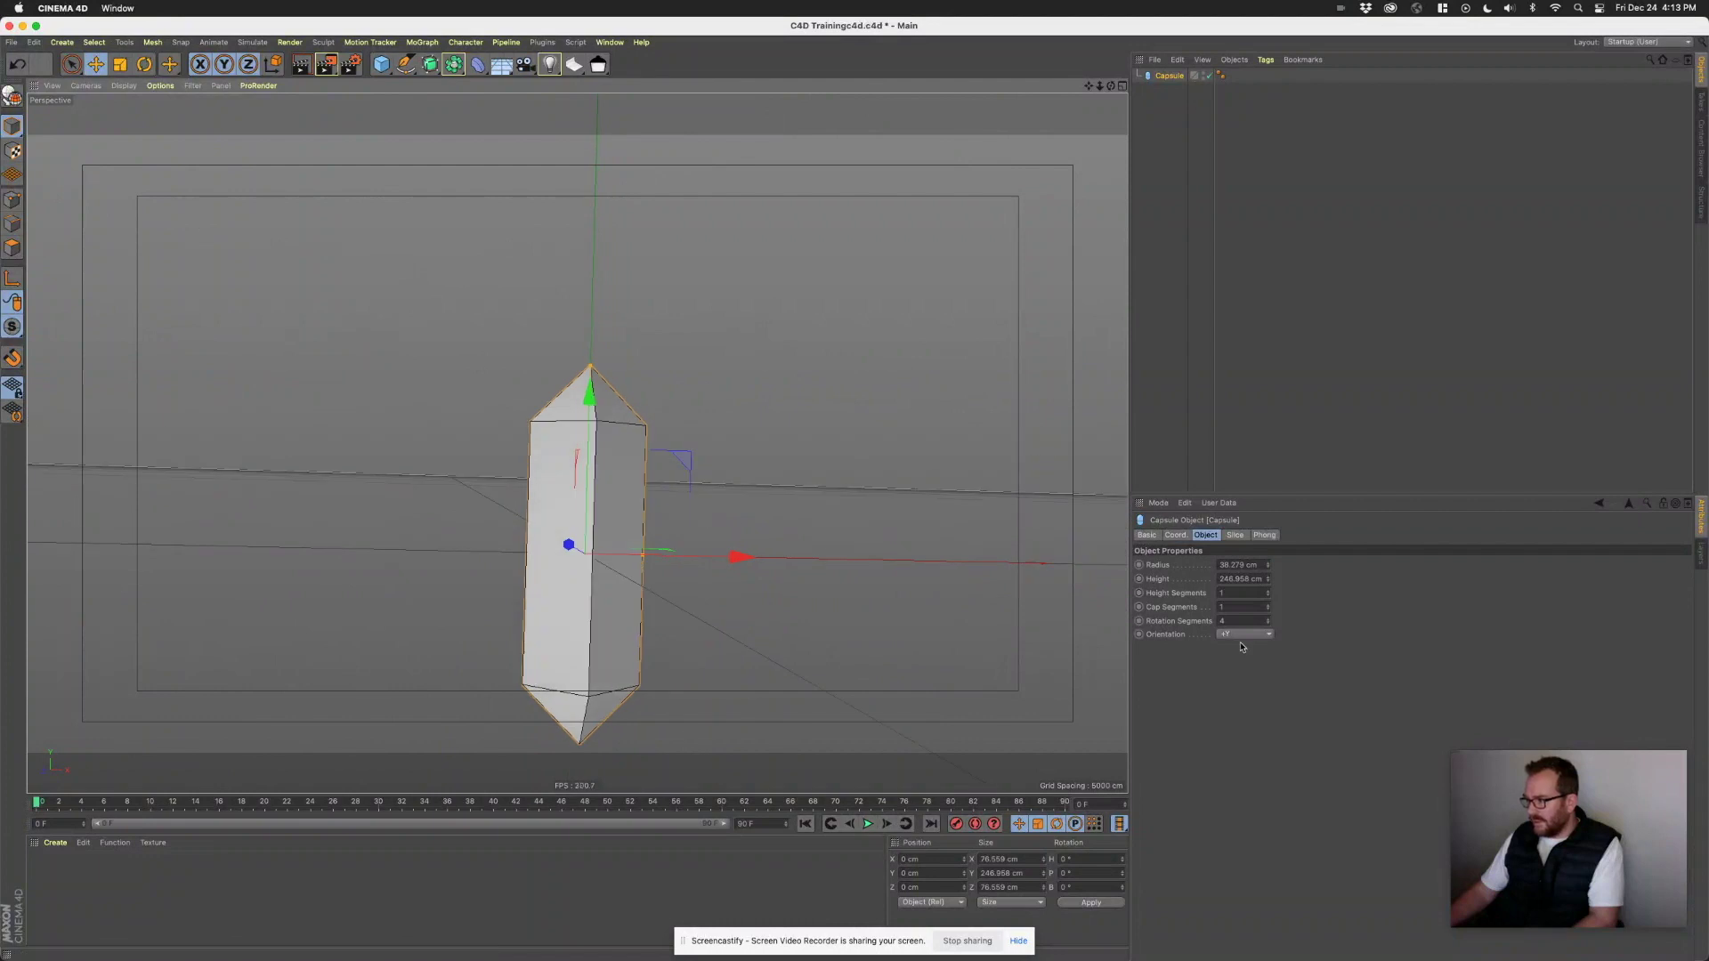
- Shorten the faceted capsule to a height of about 182 cm with its size handle
{"action": "left_click", "coordinate": [1237, 594]}
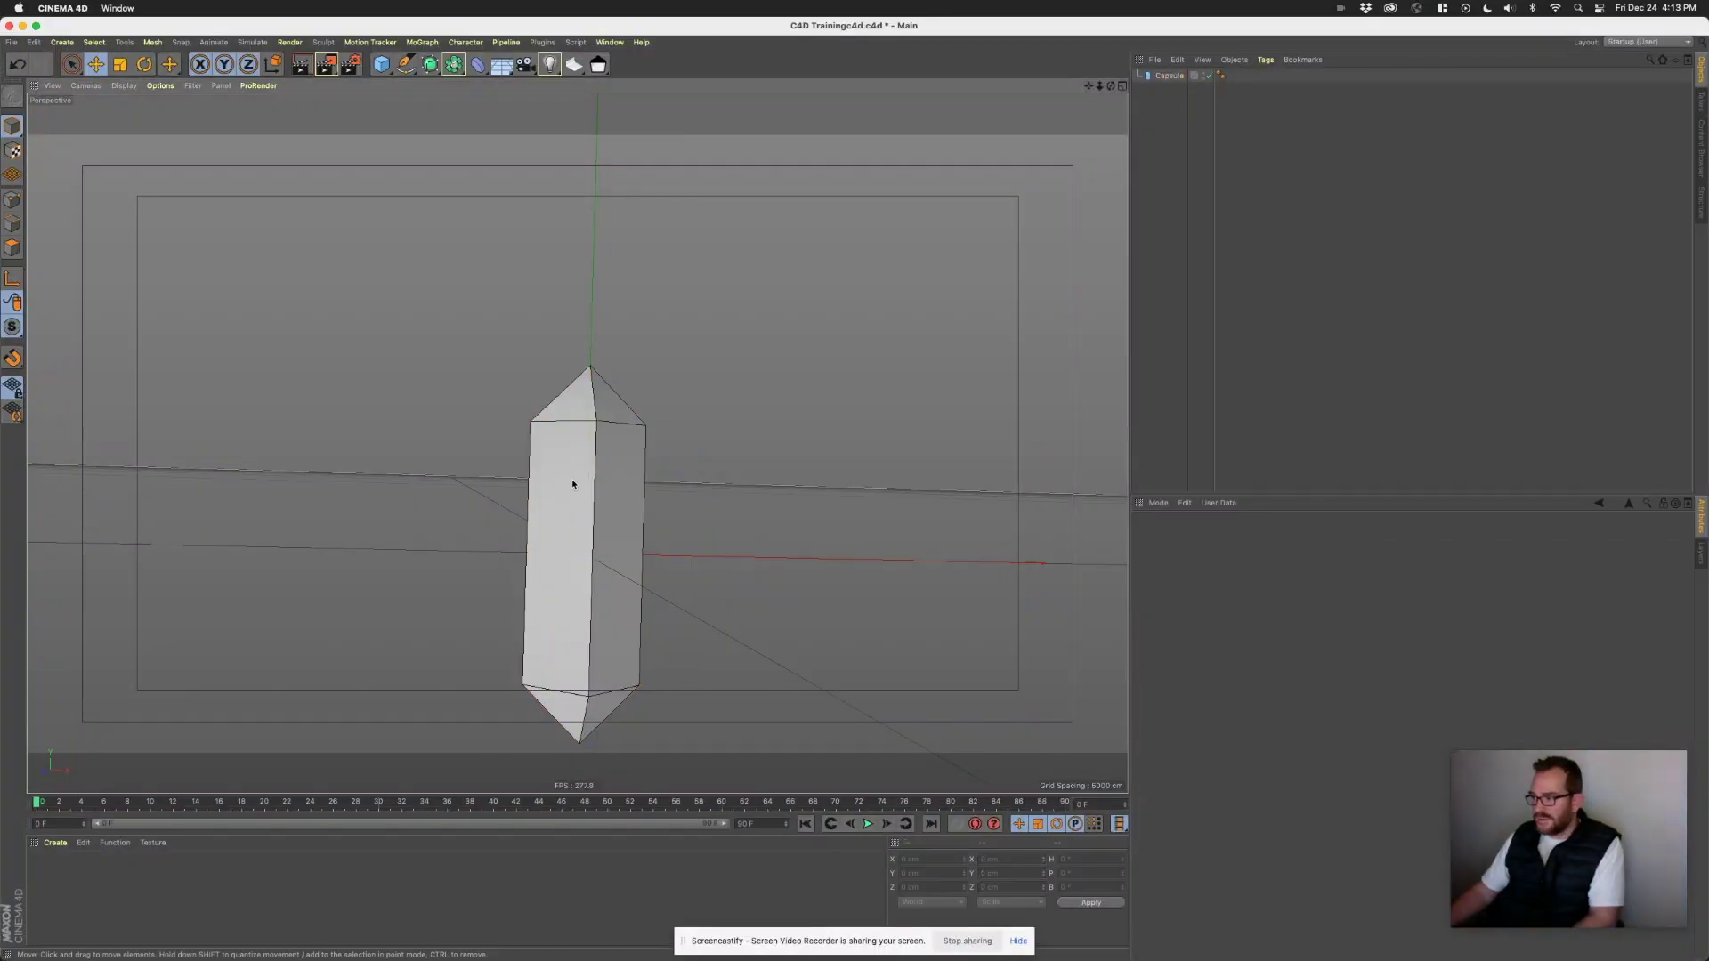
{"action": "left_click", "coordinate": [579, 463]}
{"action": "left_click_drag", "start_coordinate": [590, 366], "coordinate": [416, 468]}
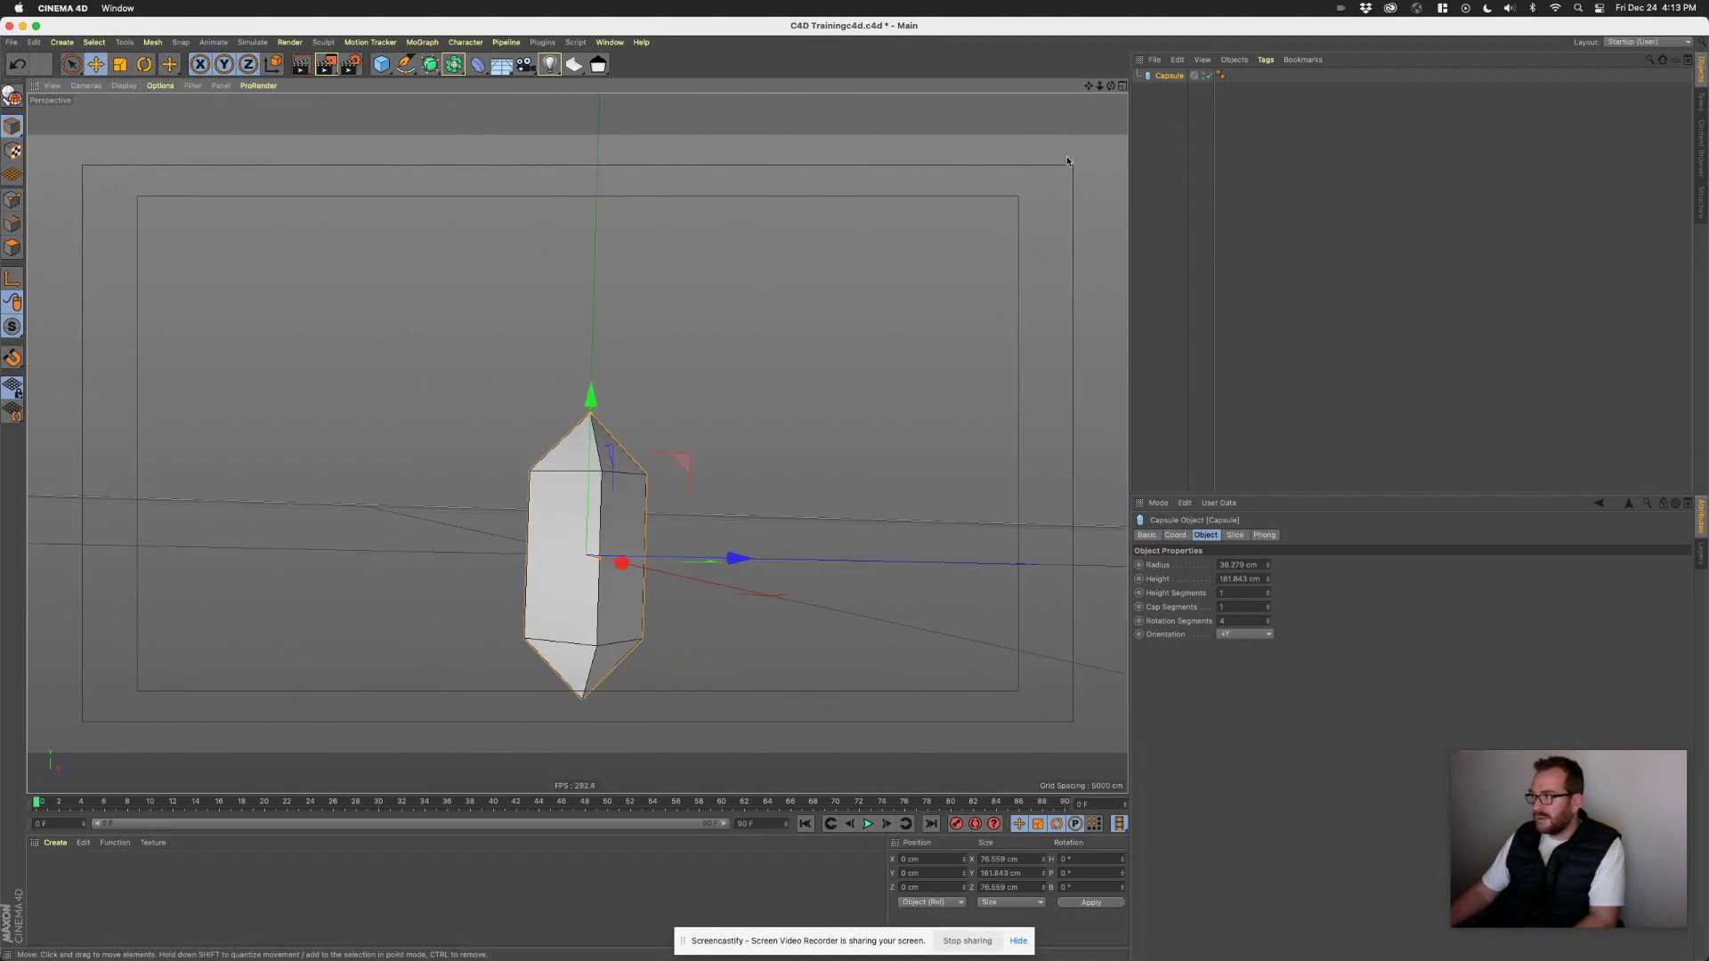
- Rename the capsule object as Jewel and save the project
{"action": "double_click", "coordinate": [1165, 78]}
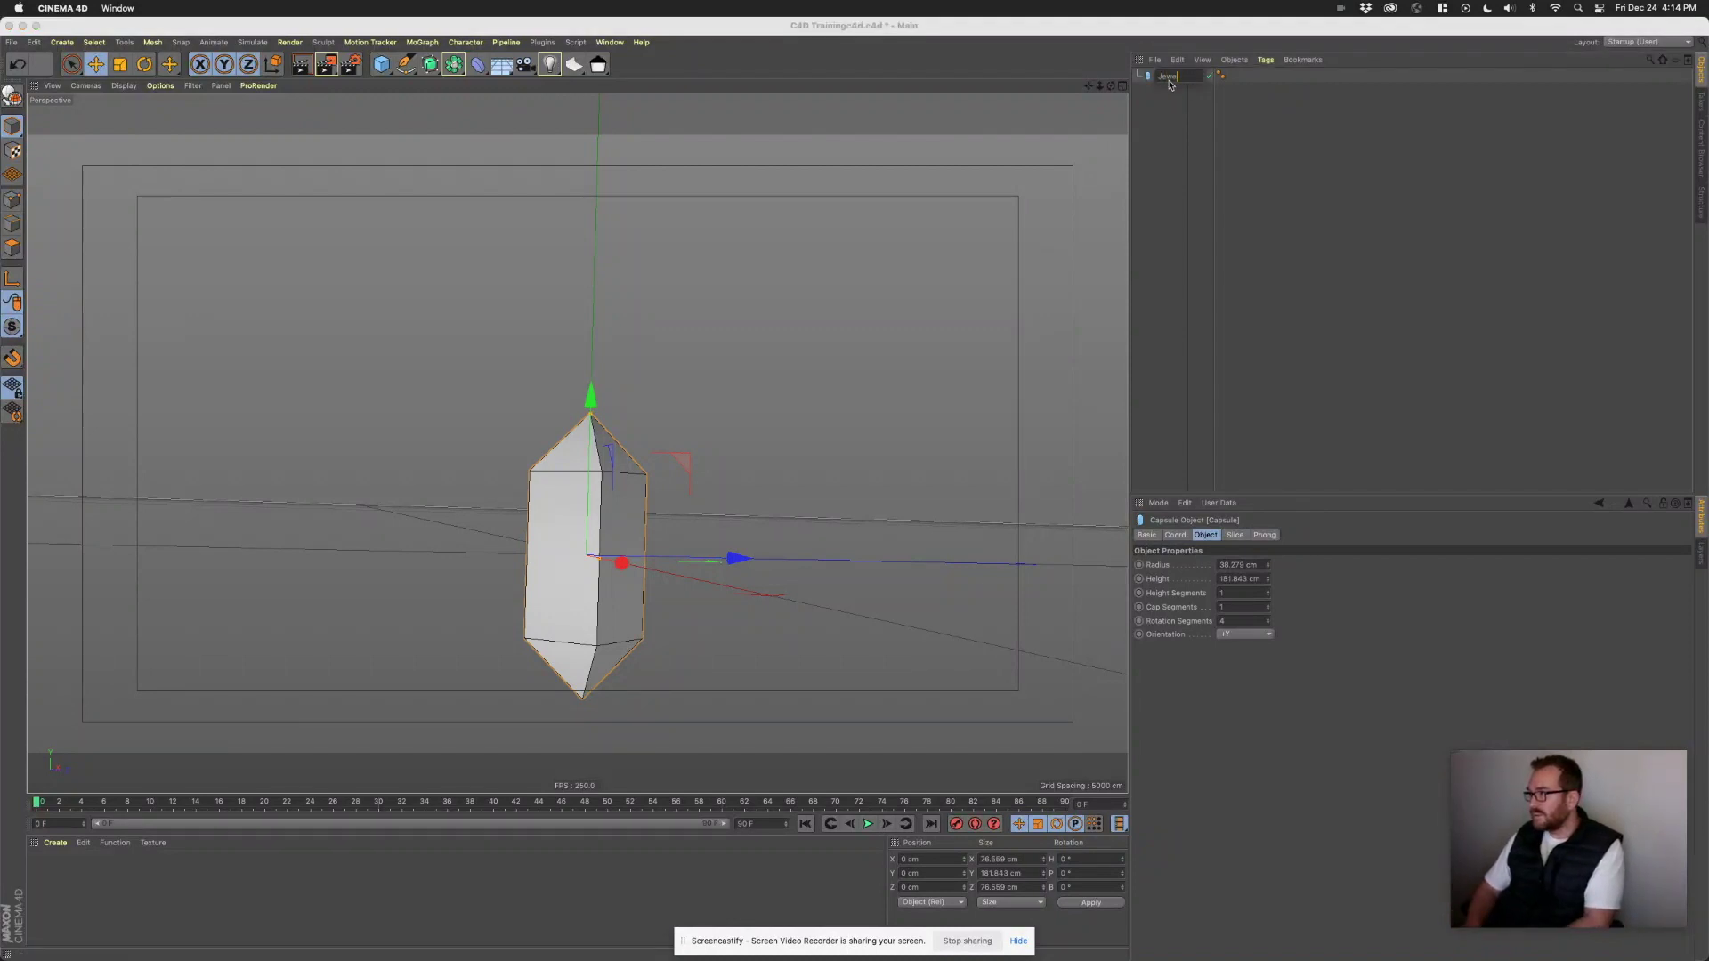
{"action": "type", "text": "Jewel"}
{"action": "key", "text": "Return"}
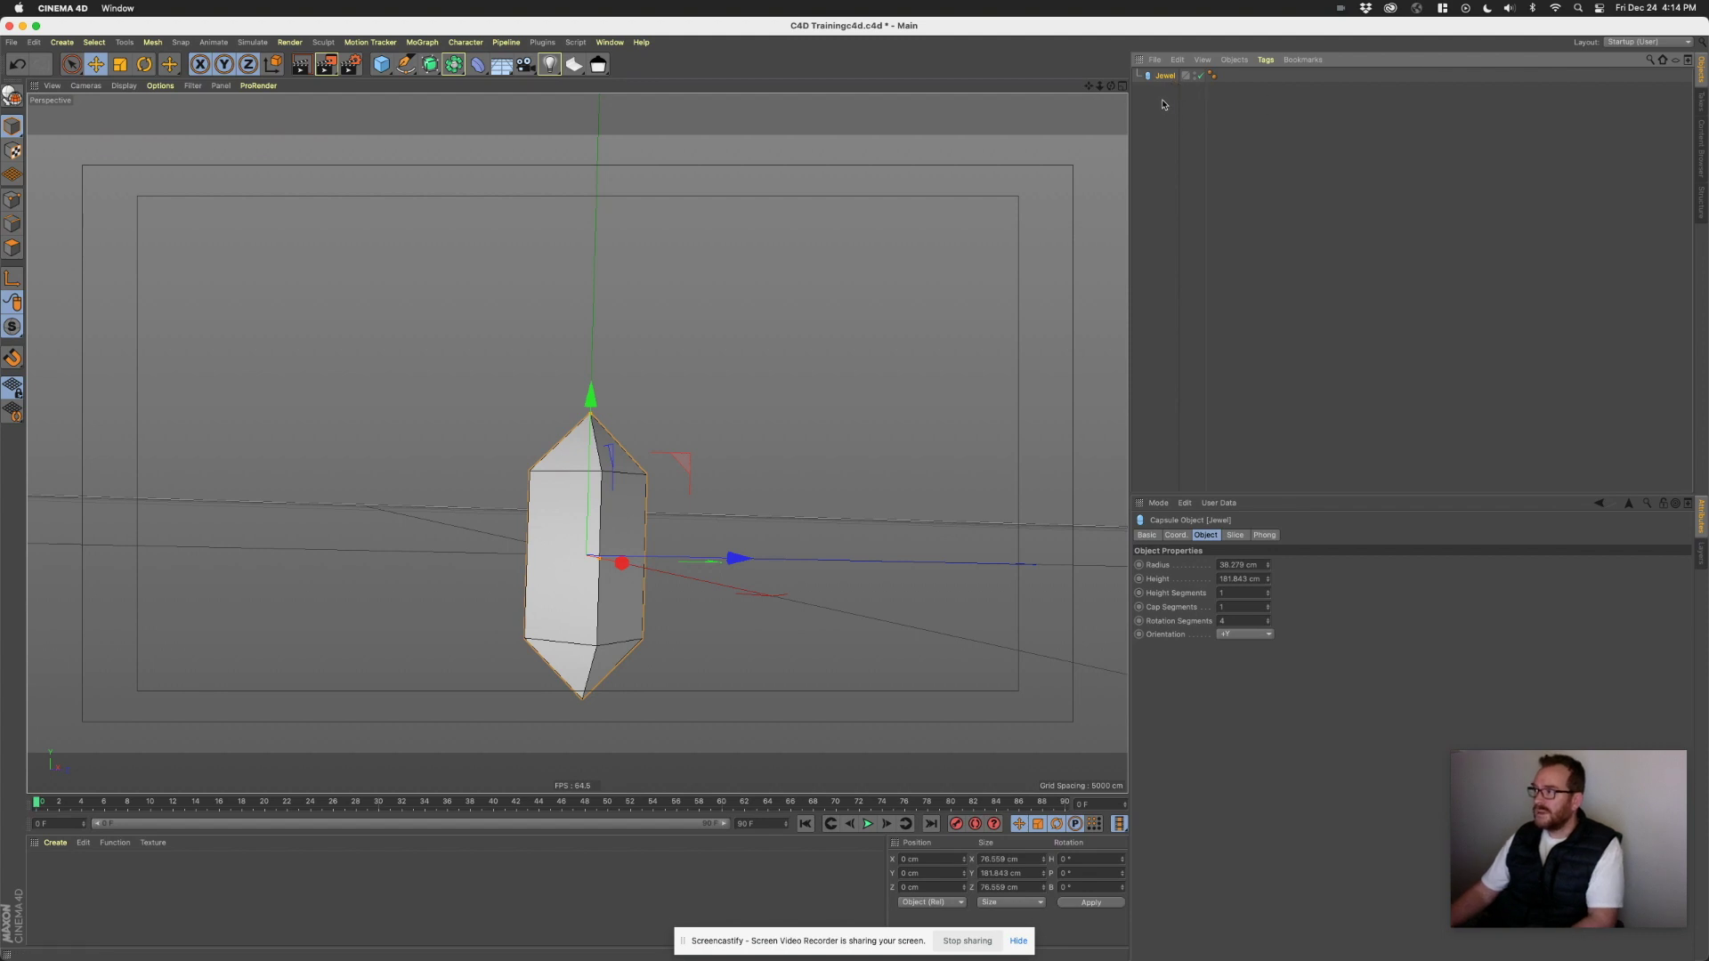
{"action": "left_click", "coordinate": [1161, 105]}
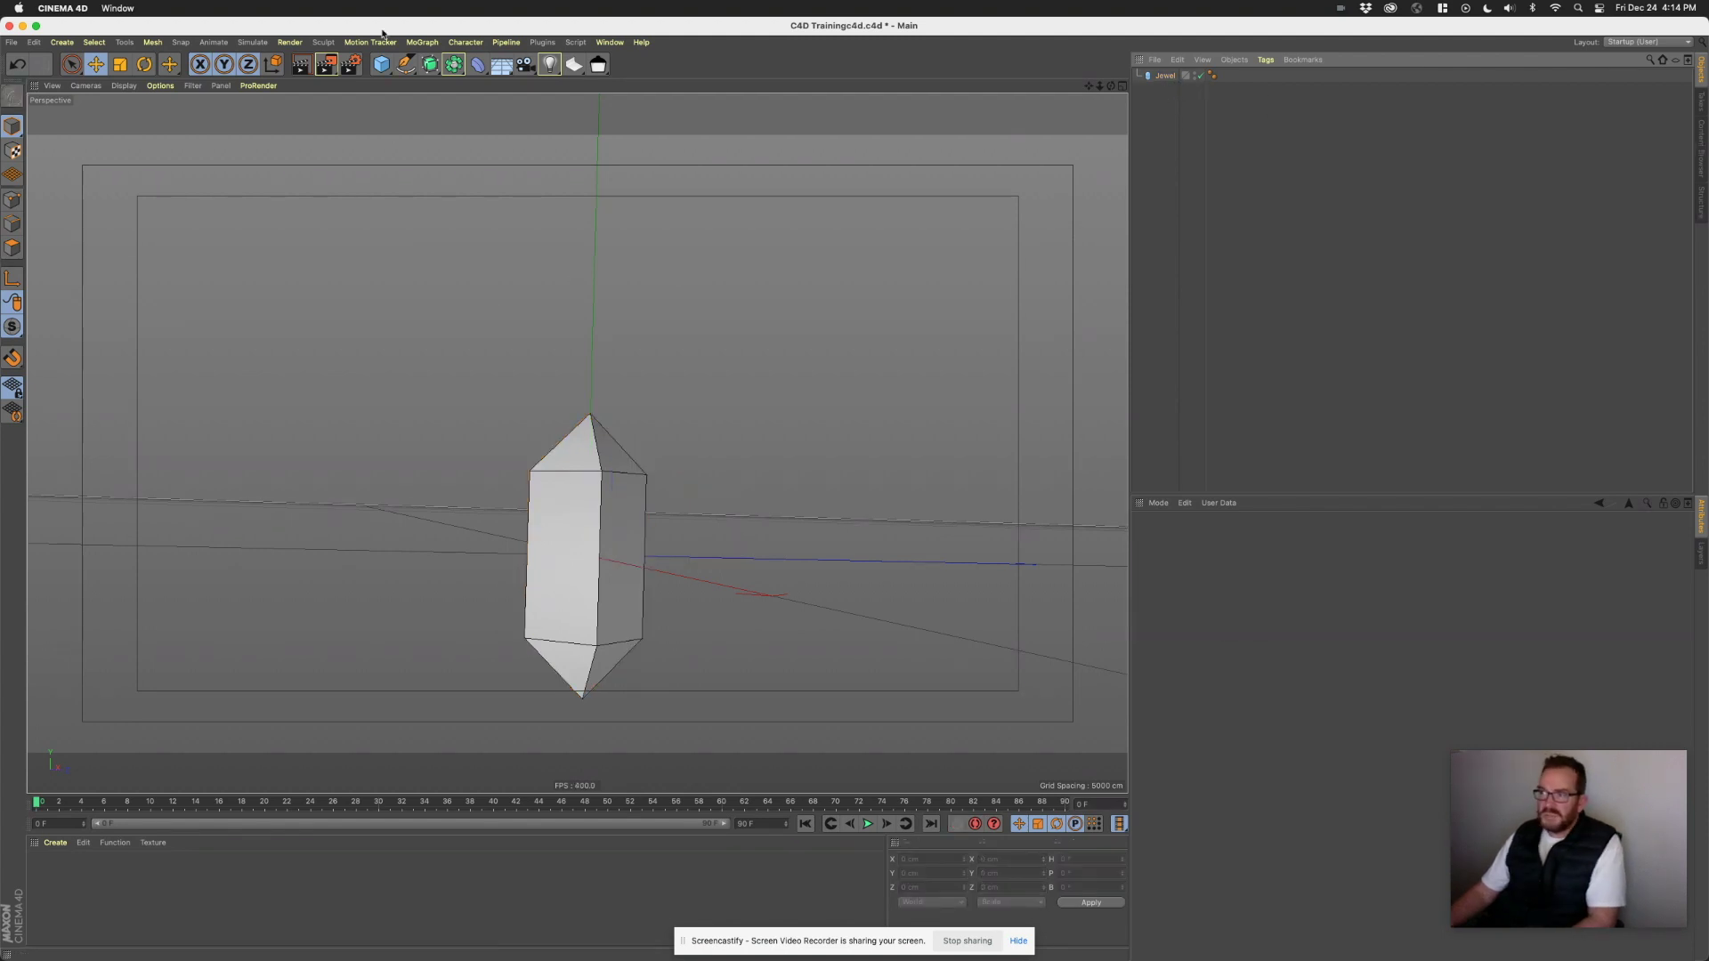
{"action": "left_click", "coordinate": [12, 42]}
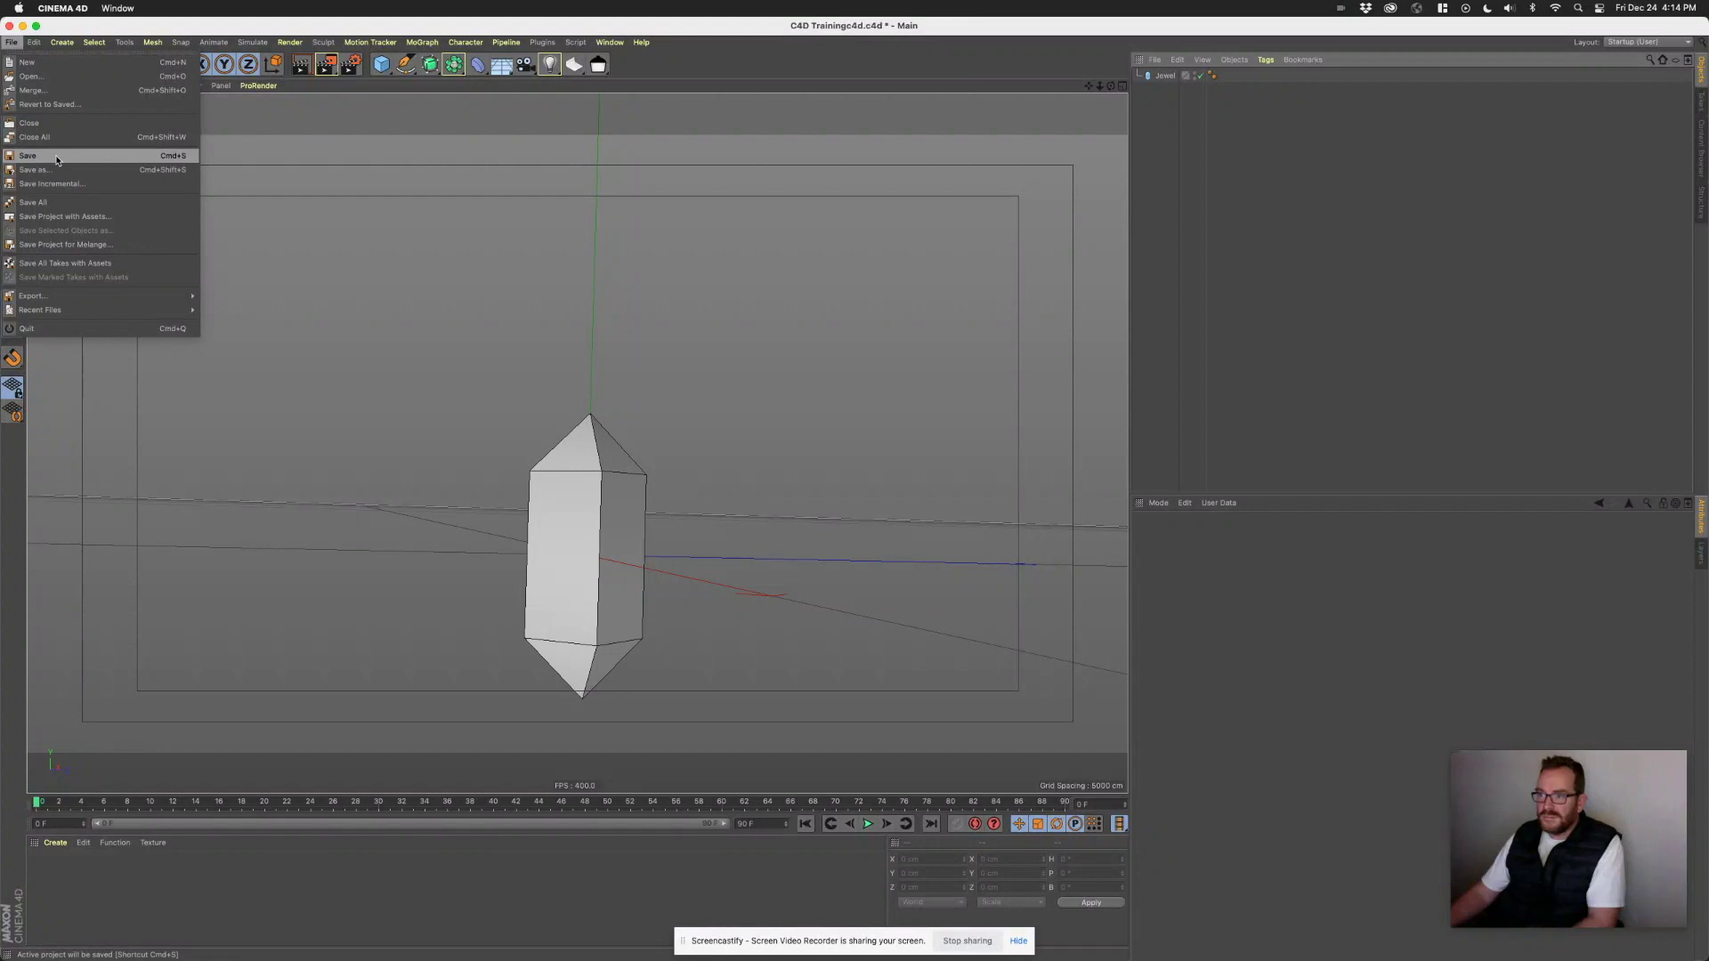
{"action": "left_click", "coordinate": [49, 170]}
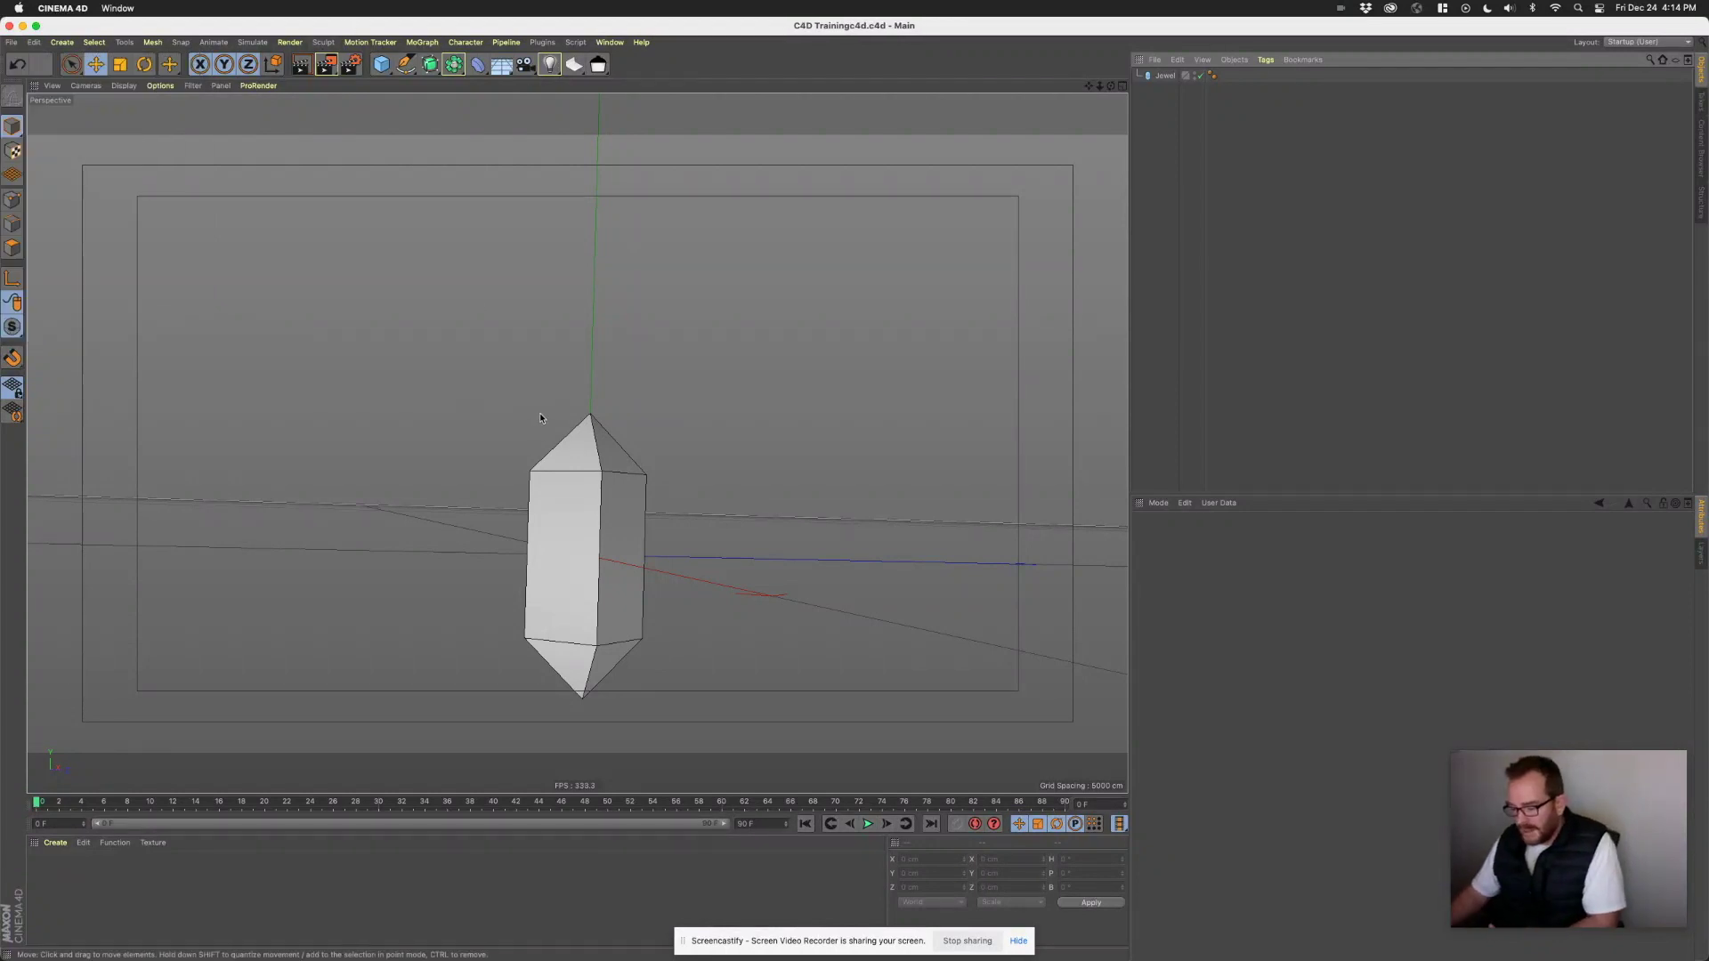
- Create a new material and open it in the Material Editor, positioned beside the jewel
{"action": "left_click_drag", "start_coordinate": [695, 474], "coordinate": [600, 494], "text": "alt"}
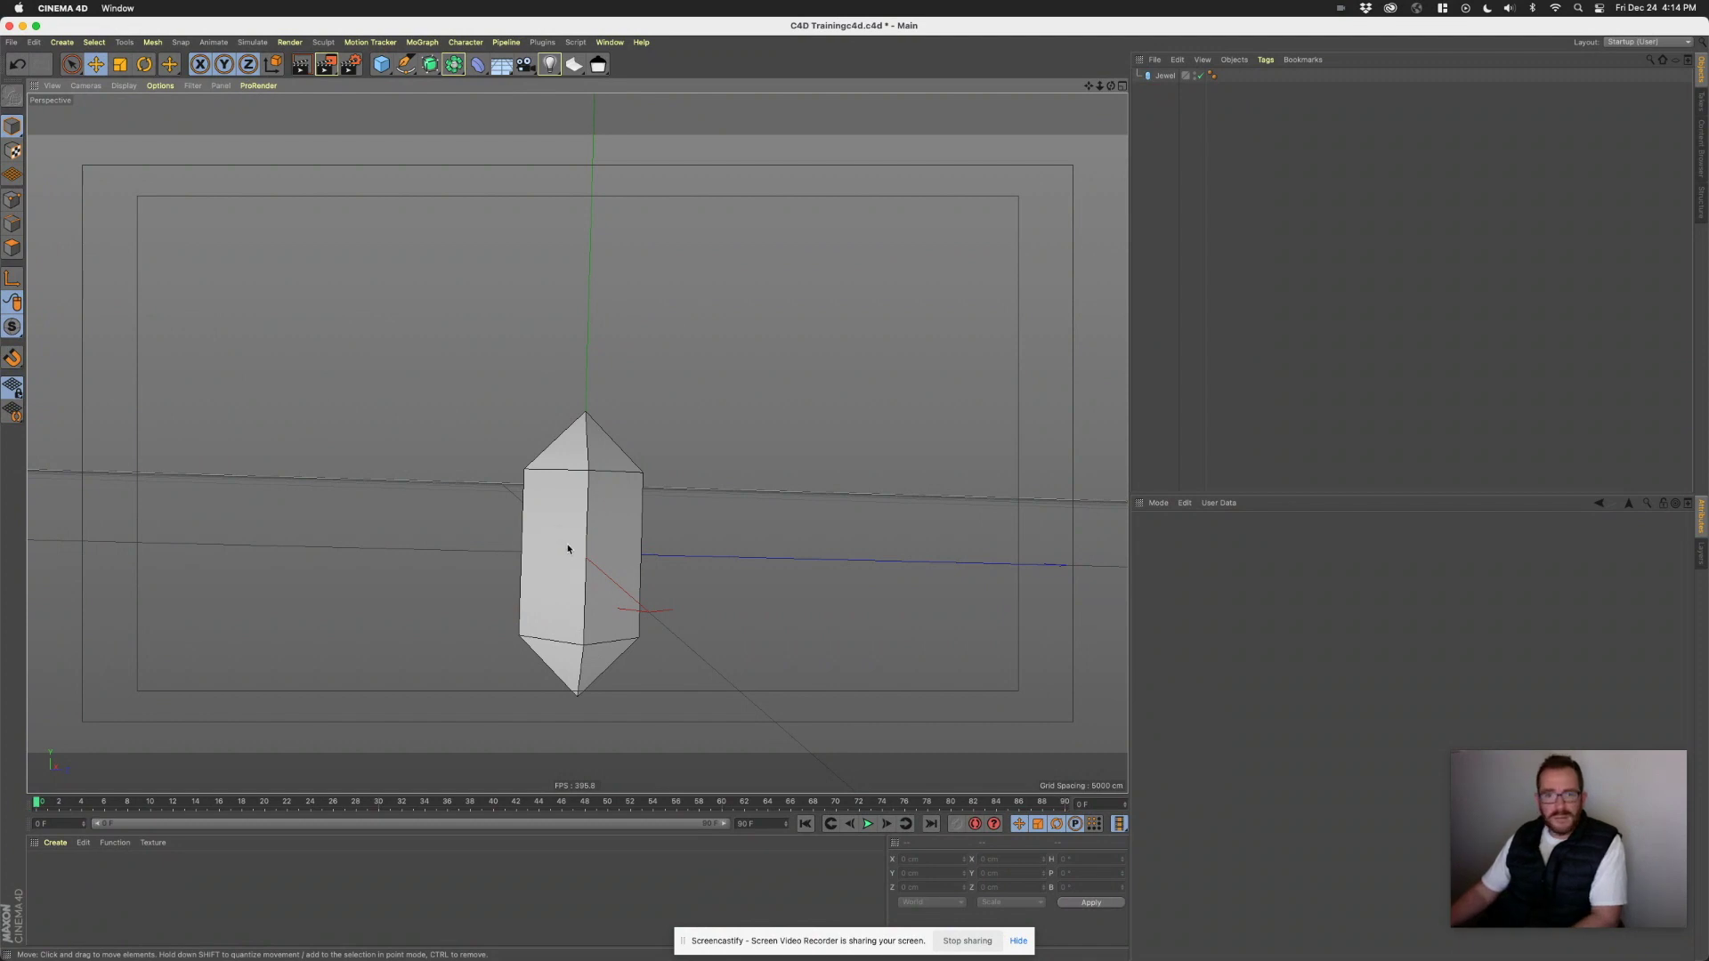
{"action": "mouse_move", "coordinate": [593, 511]}
{"action": "left_mouse_down", "text": "alt"}
{"action": "mouse_move", "coordinate": [716, 547]}
{"action": "mouse_move", "coordinate": [573, 528]}
{"action": "left_mouse_up", "text": "alt"}
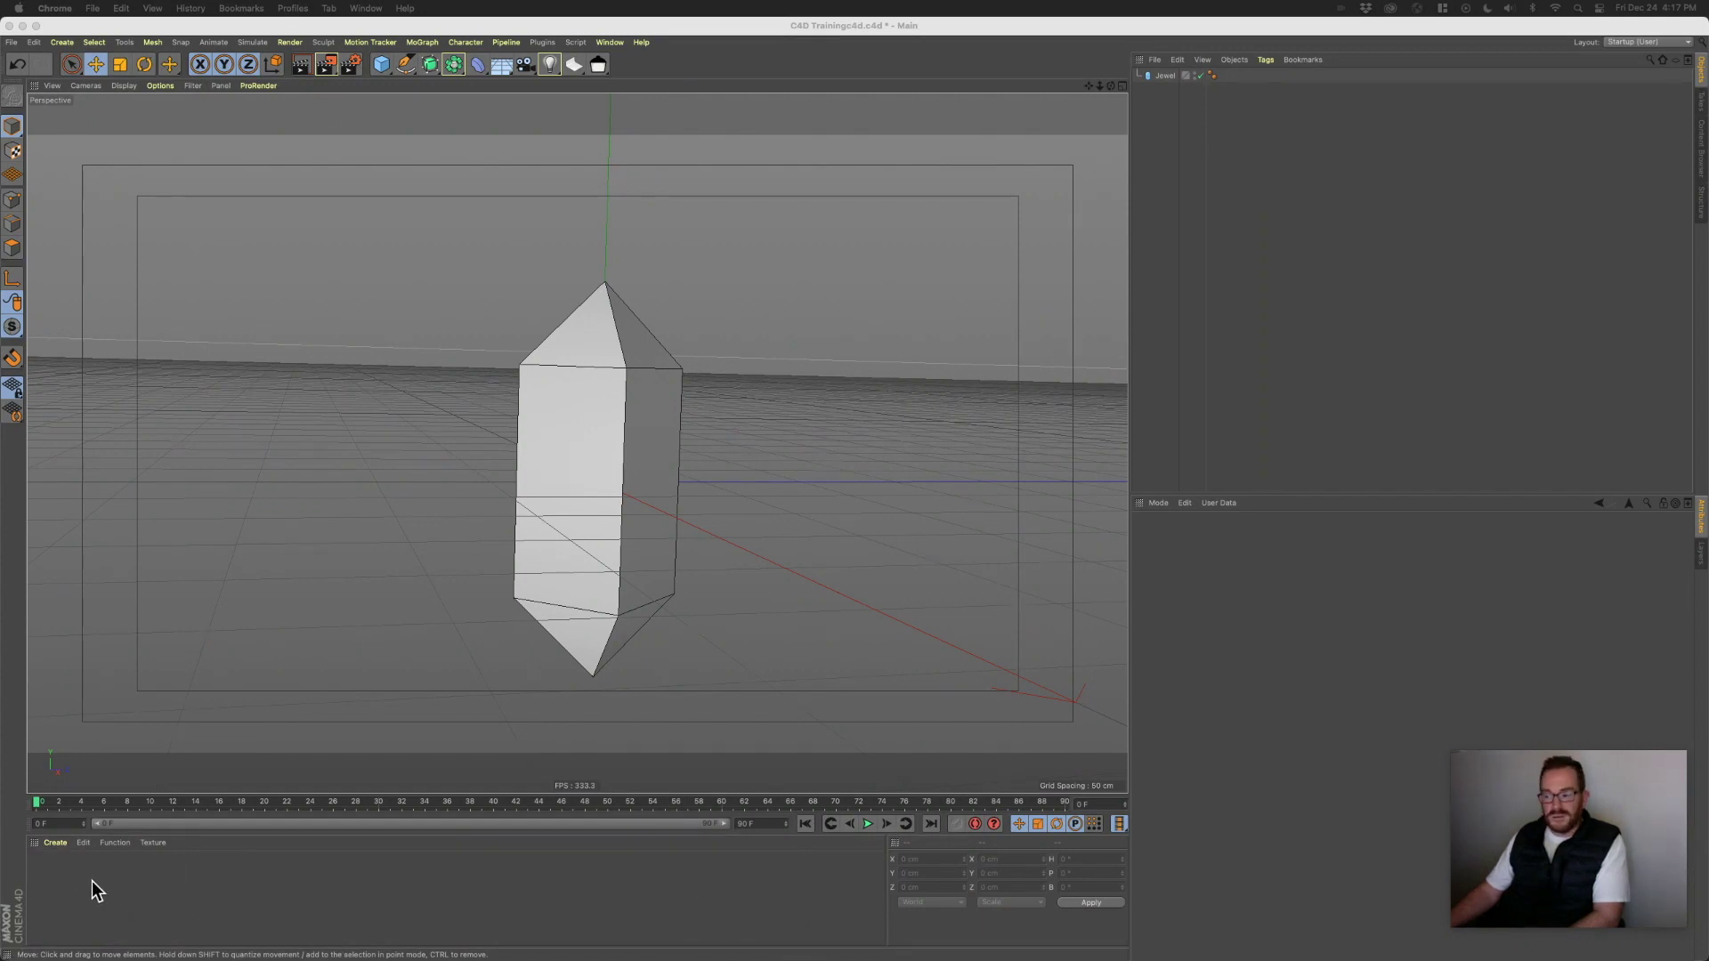
{"action": "left_click", "coordinate": [56, 844]}
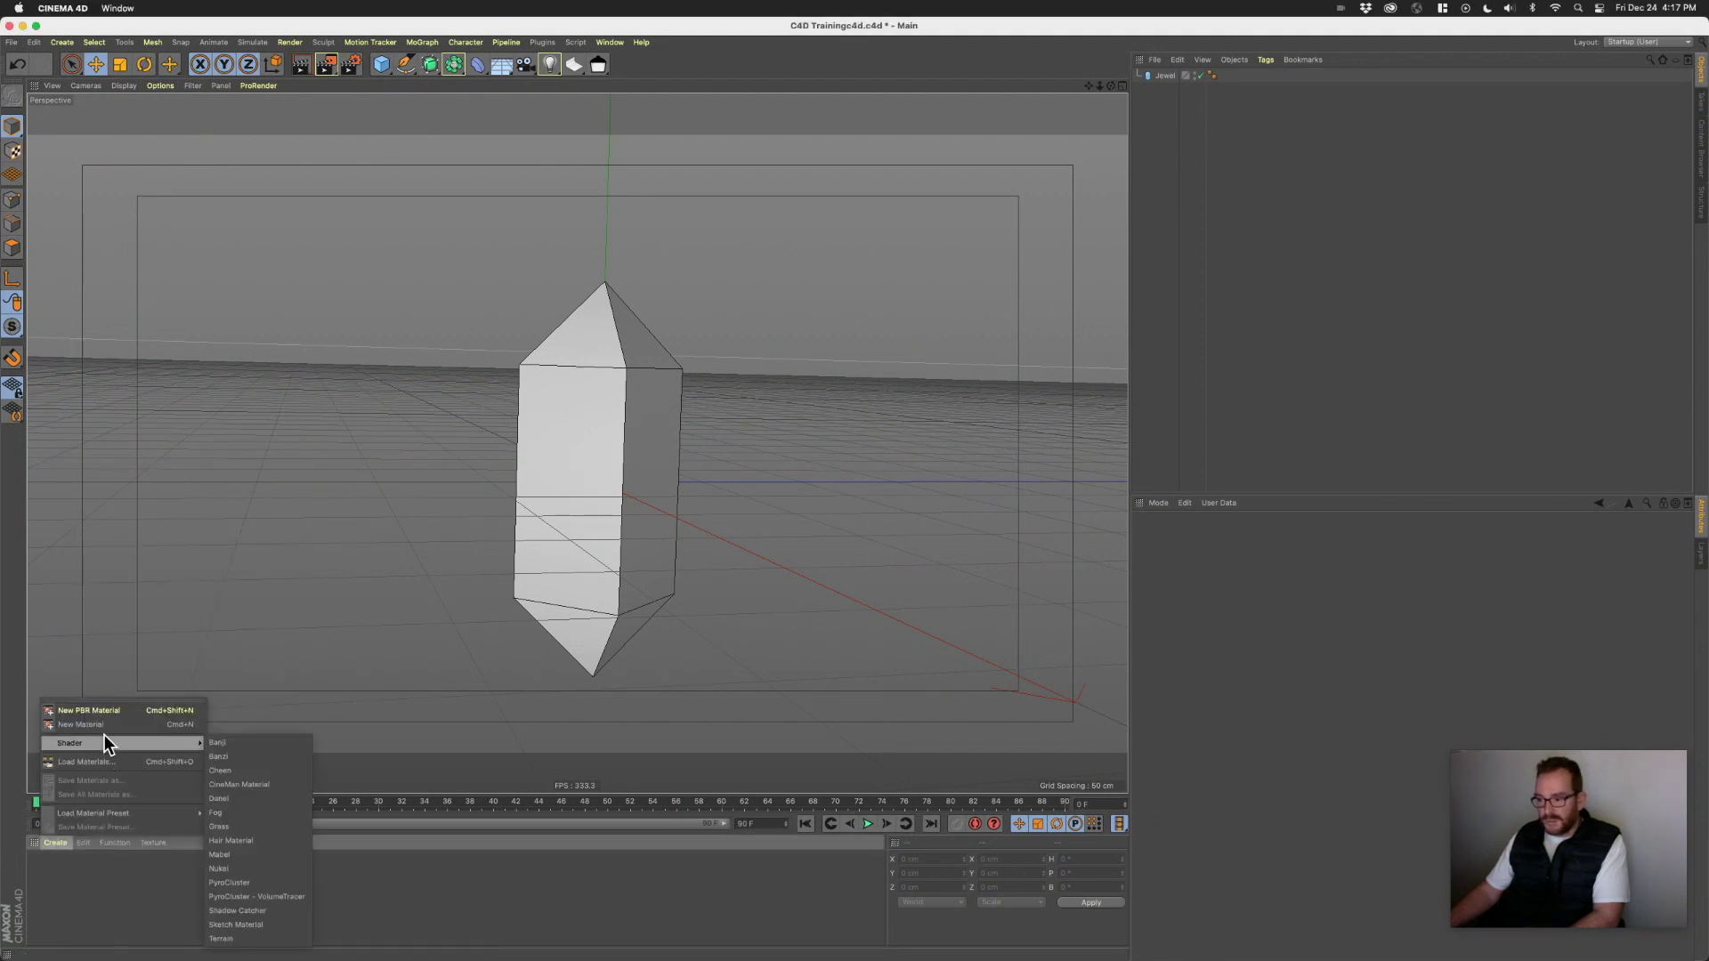
{"action": "left_click", "coordinate": [80, 889]}
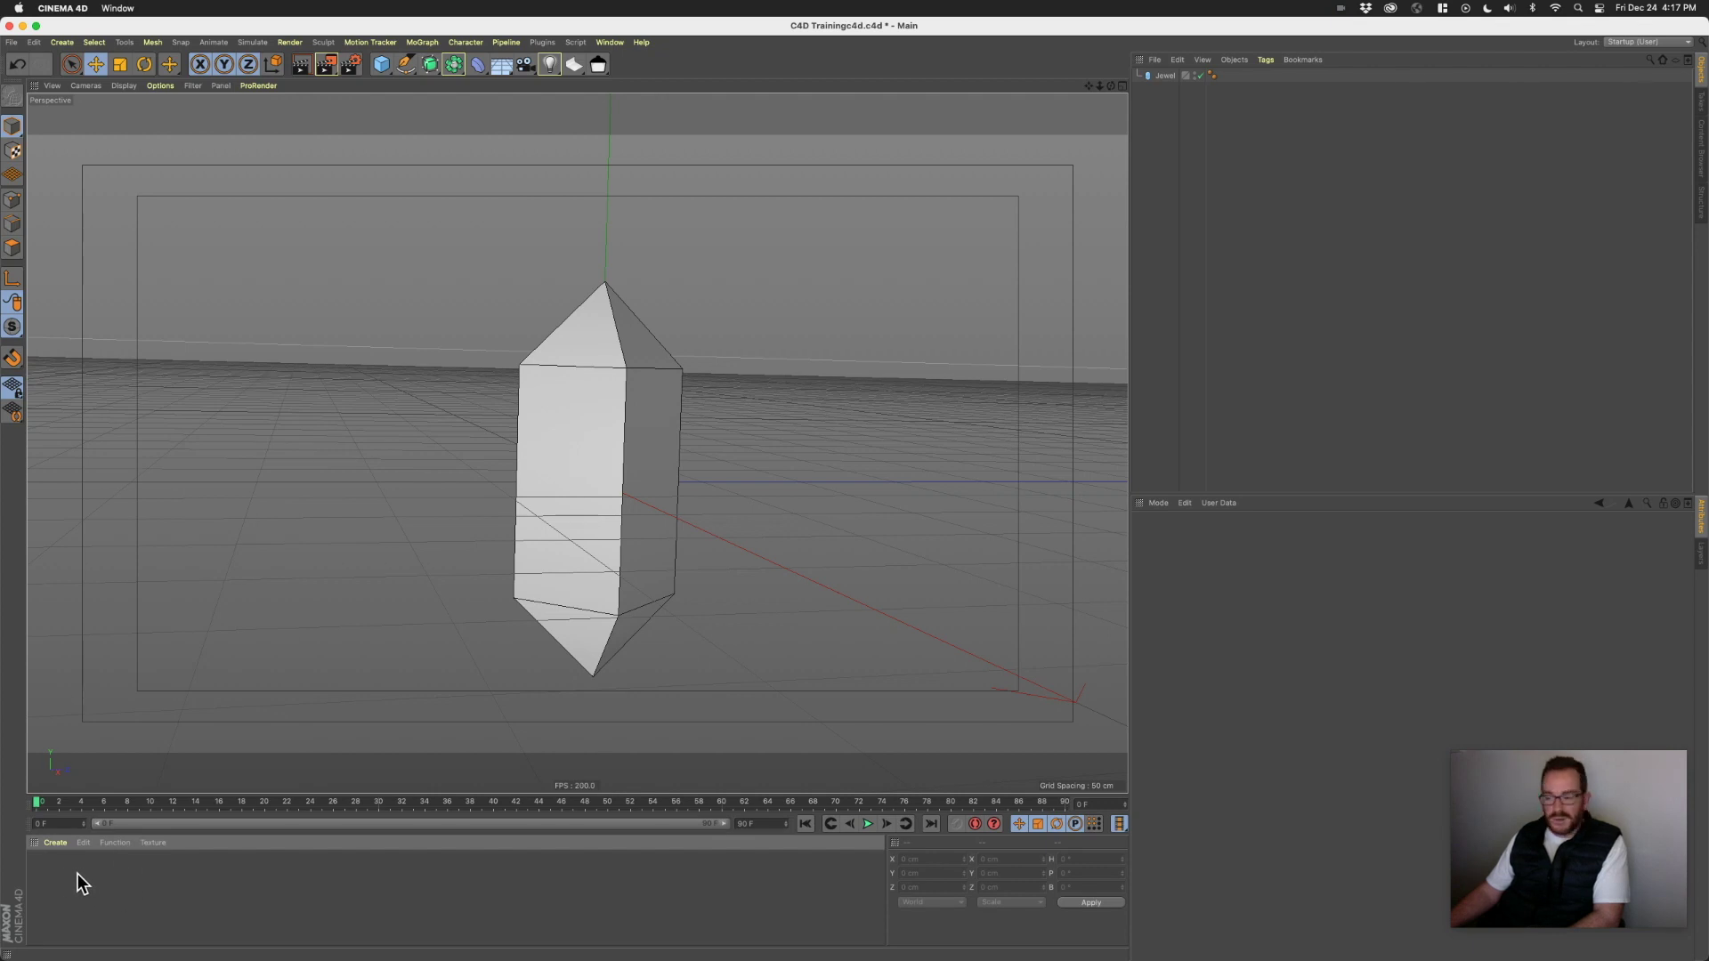
{"action": "double_click", "coordinate": [80, 884]}
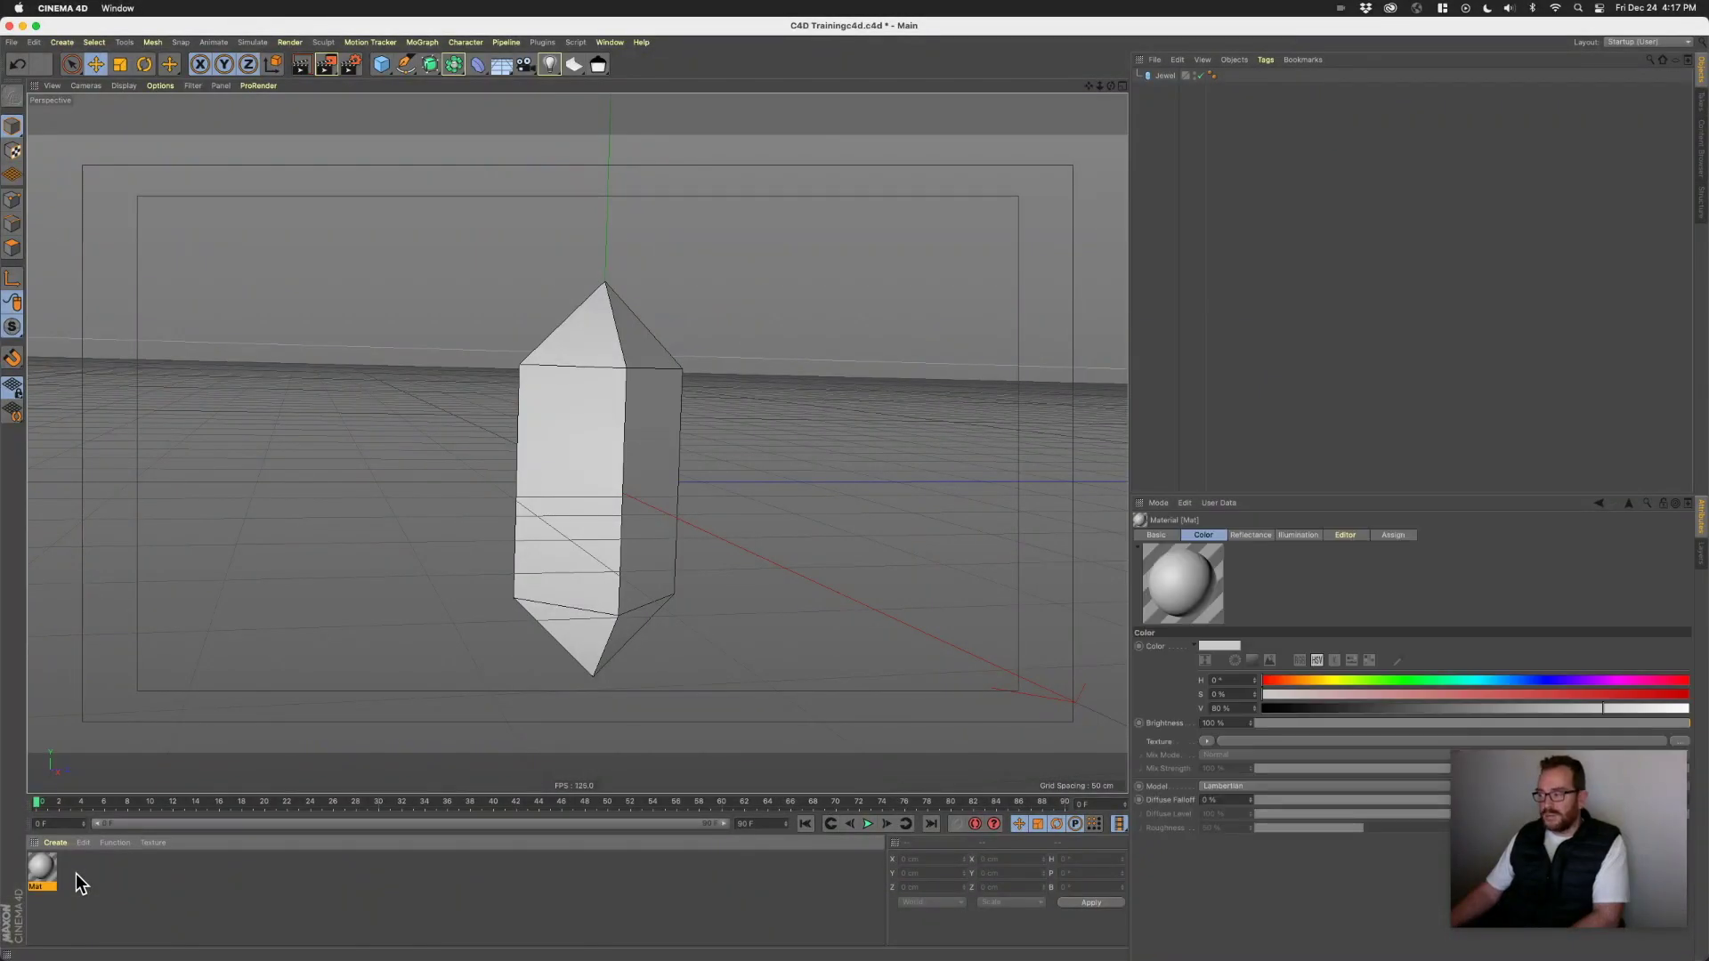
{"action": "double_click", "coordinate": [42, 867]}
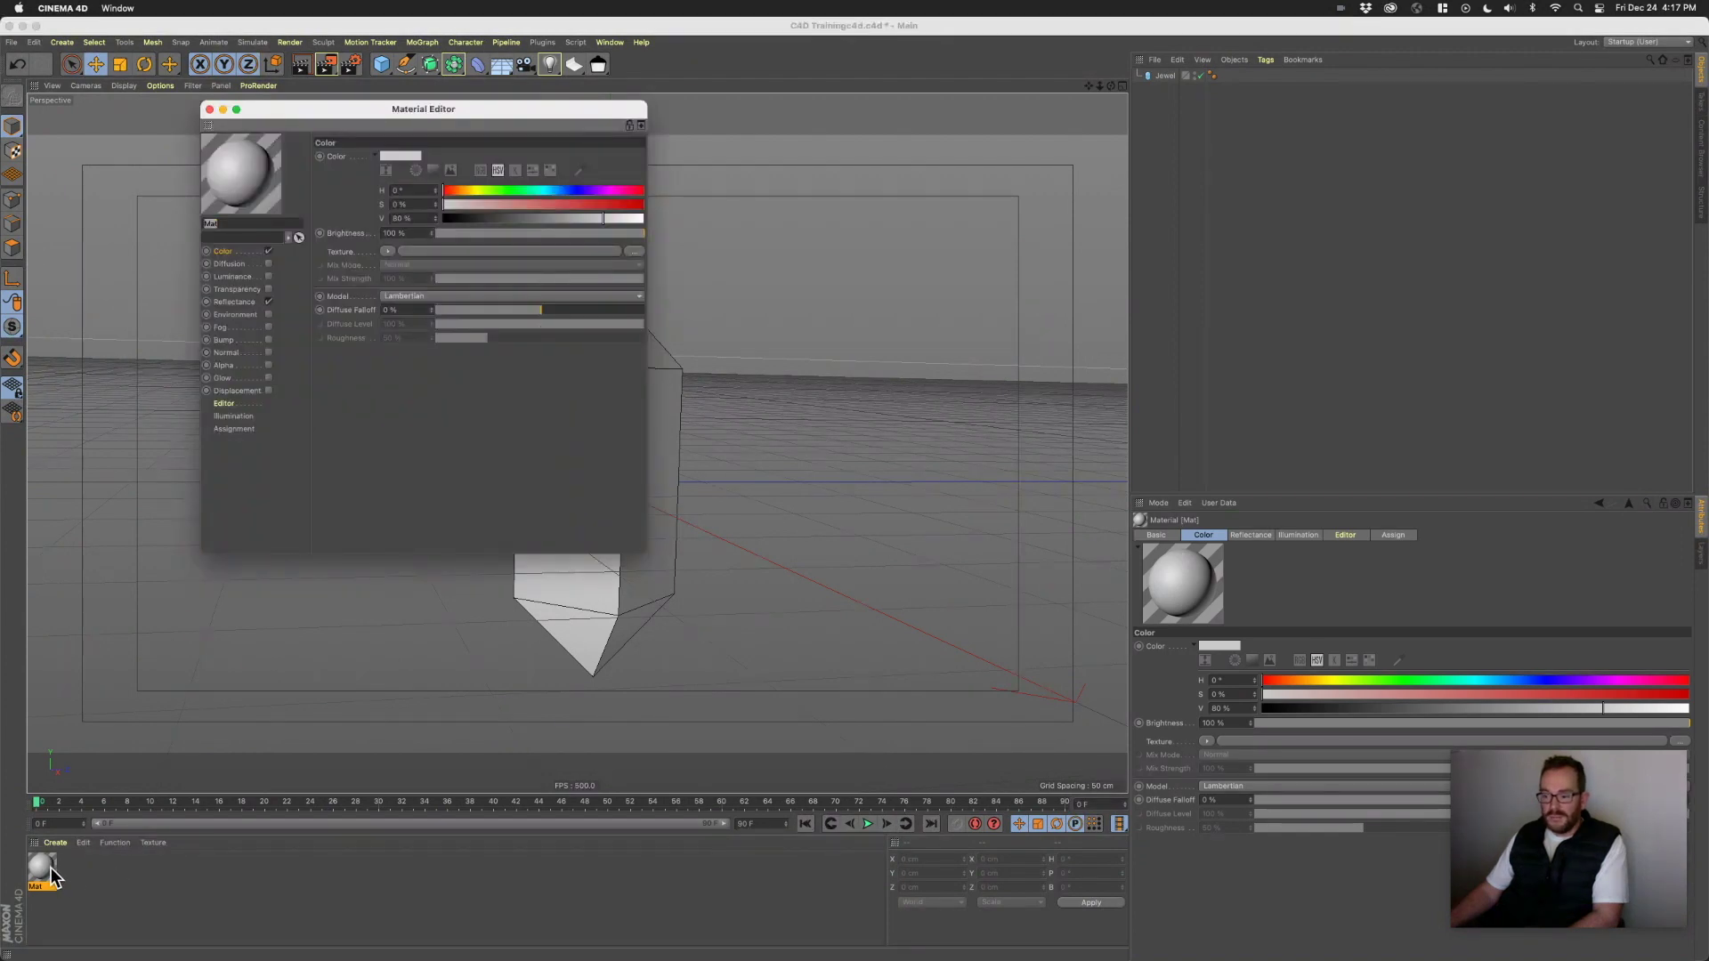
{"action": "left_click_drag", "start_coordinate": [395, 117], "coordinate": [977, 199]}
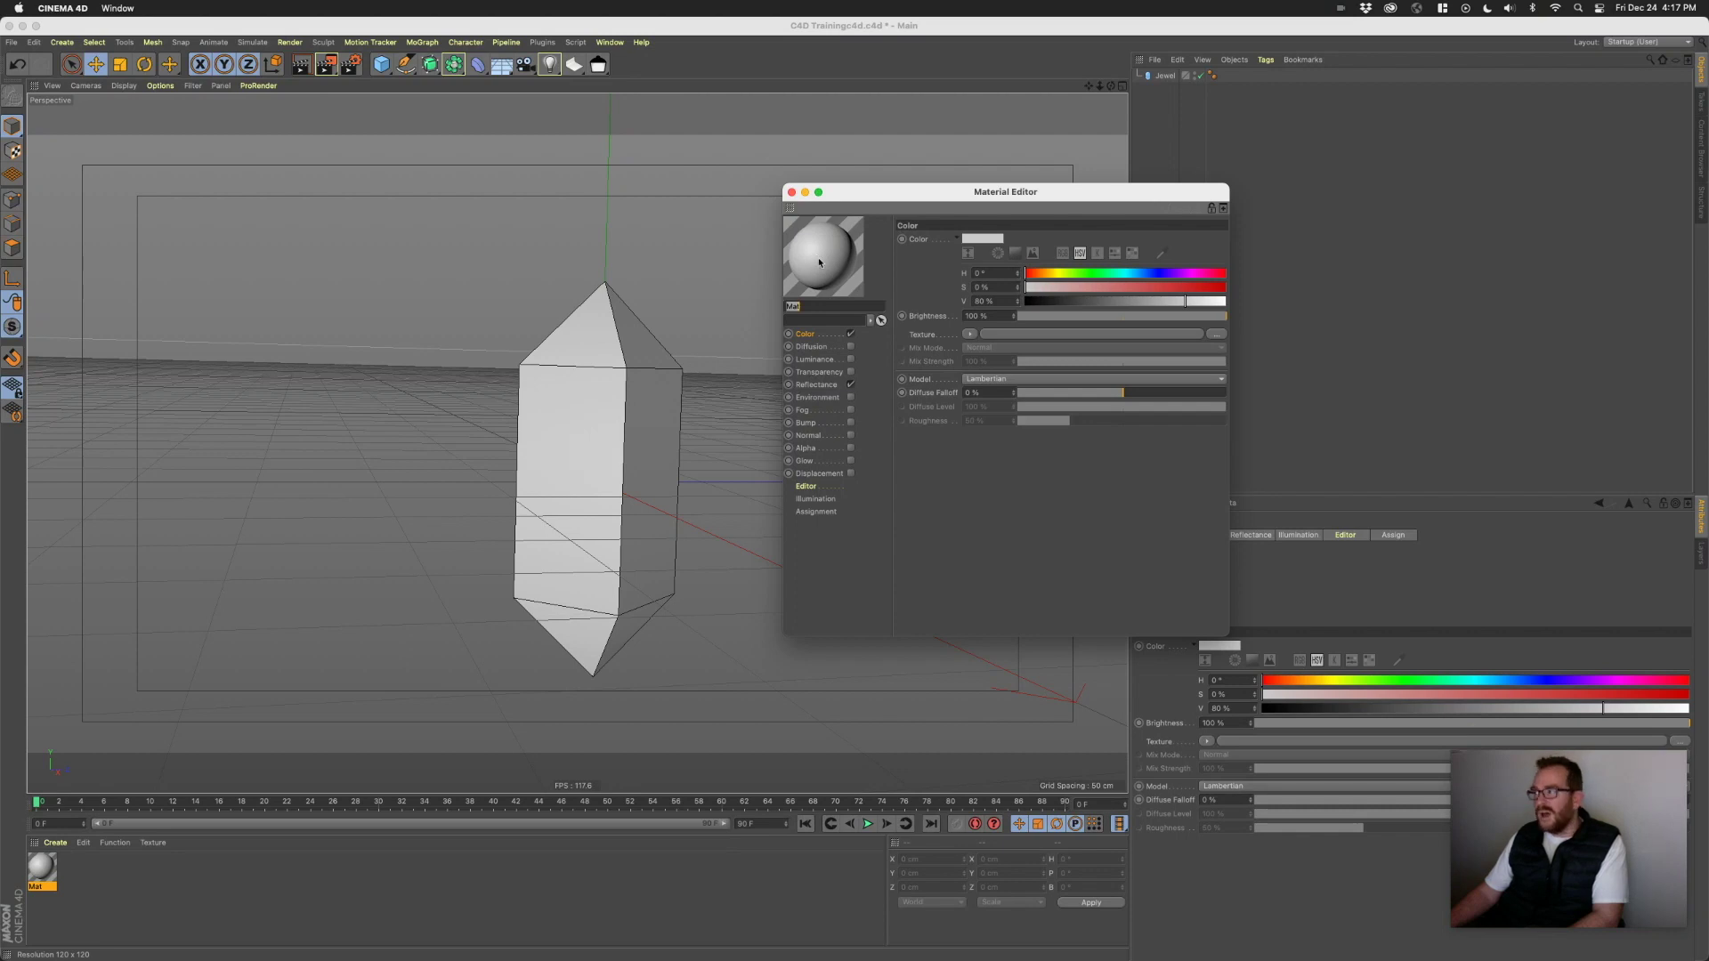
{"action": "left_click_drag", "start_coordinate": [881, 193], "coordinate": [860, 196]}
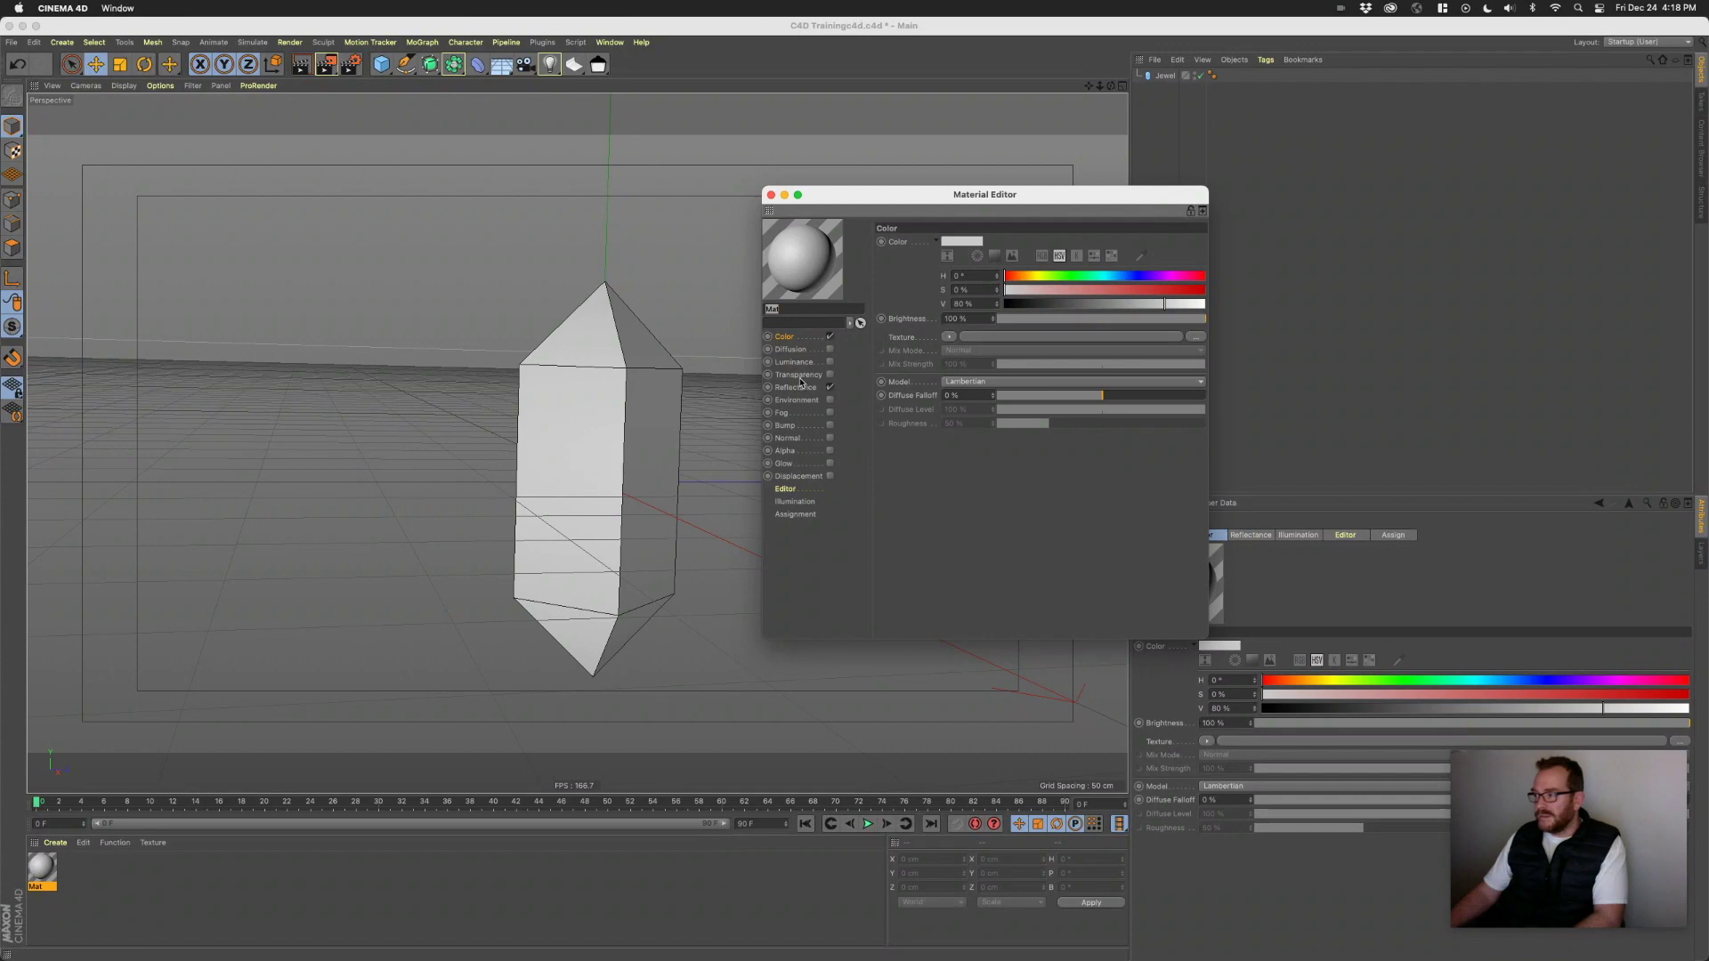
- Try the material's Transparency channel together with its Color channel, and turn Transparency off again
{"action": "left_click", "coordinate": [798, 374]}
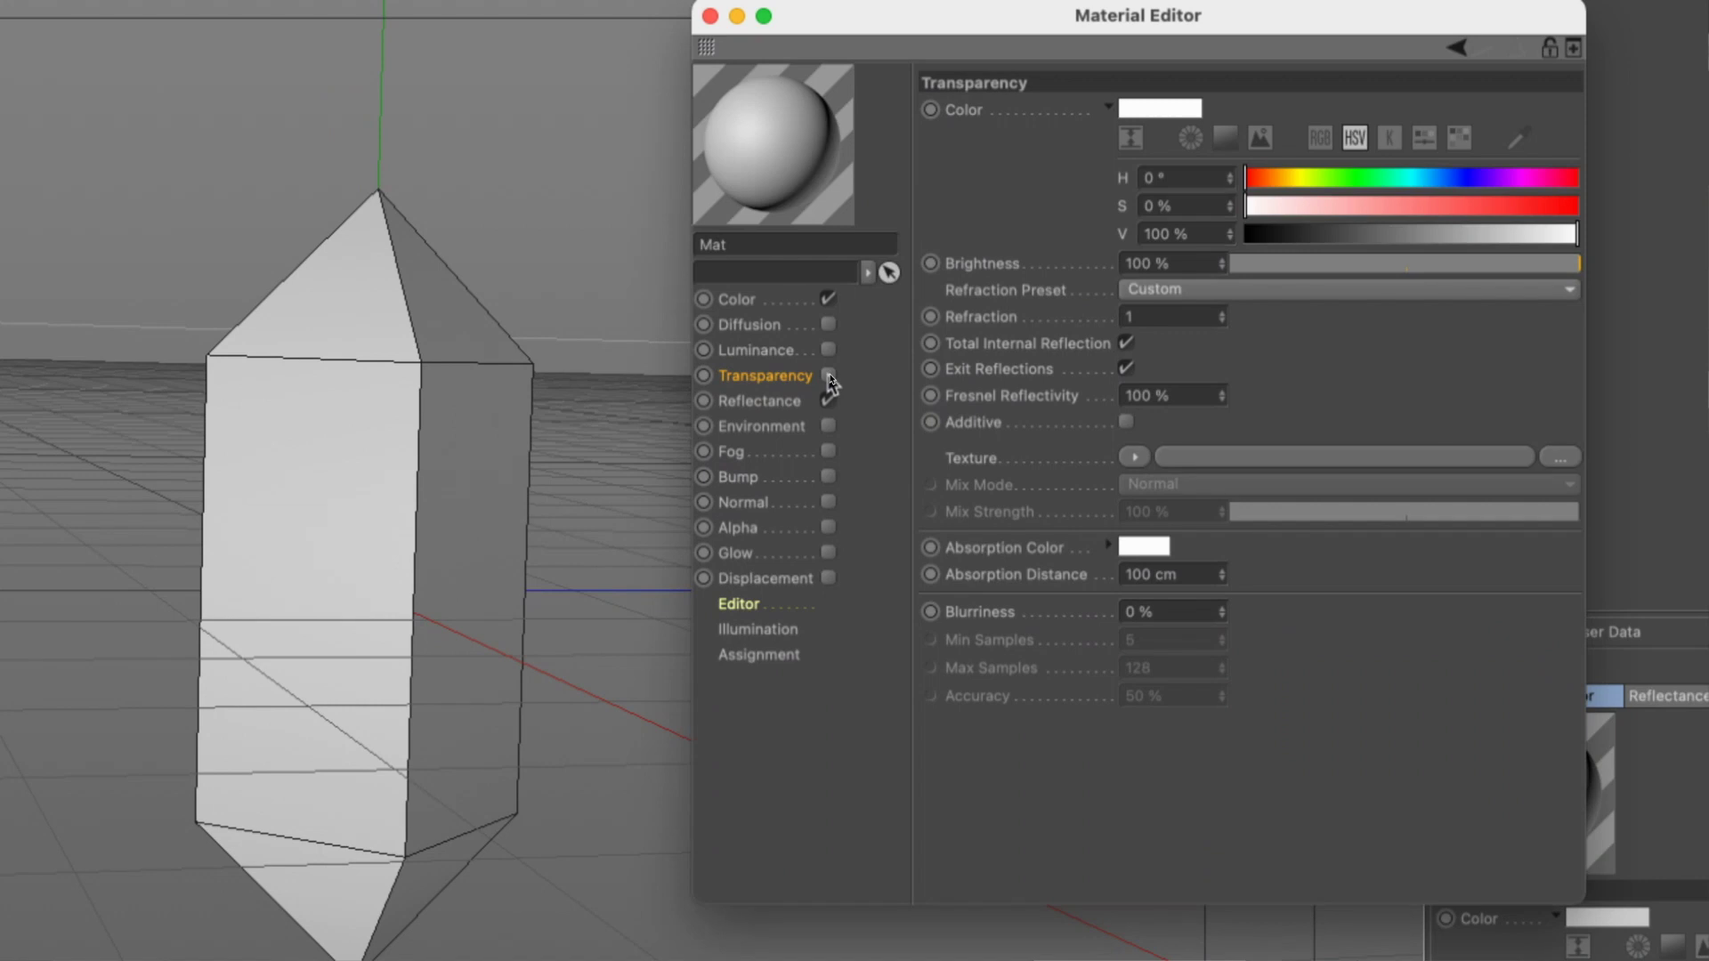
{"action": "left_click", "coordinate": [828, 376]}
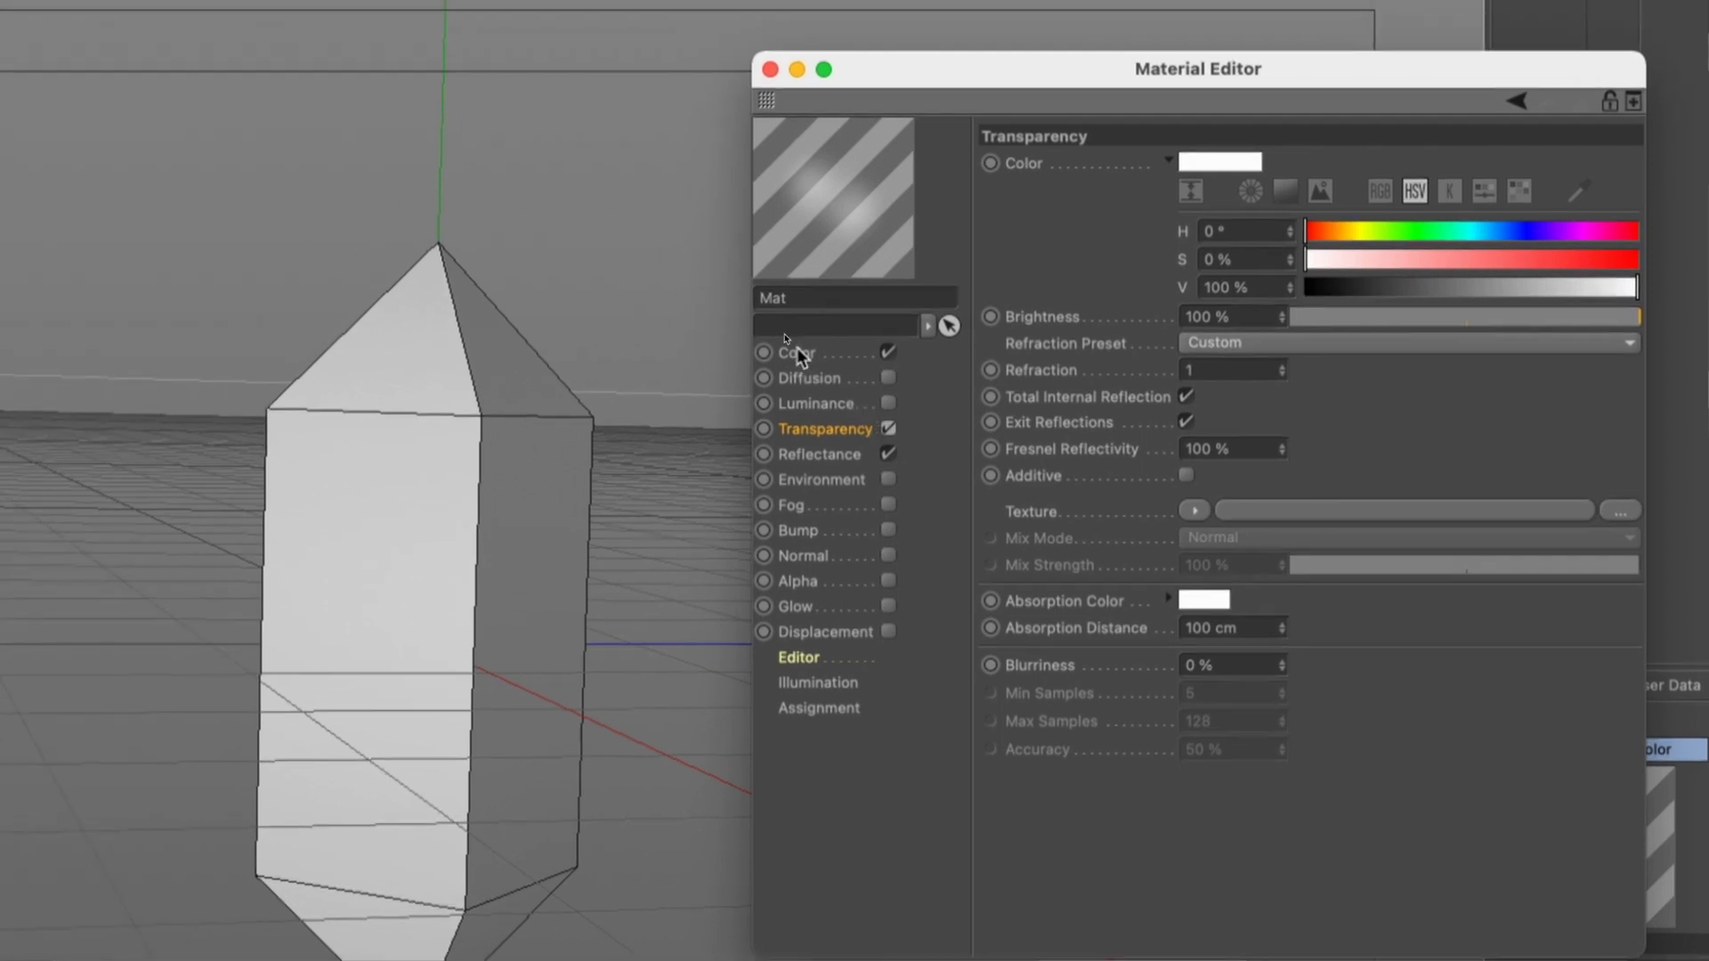
{"action": "left_click", "coordinate": [798, 354]}
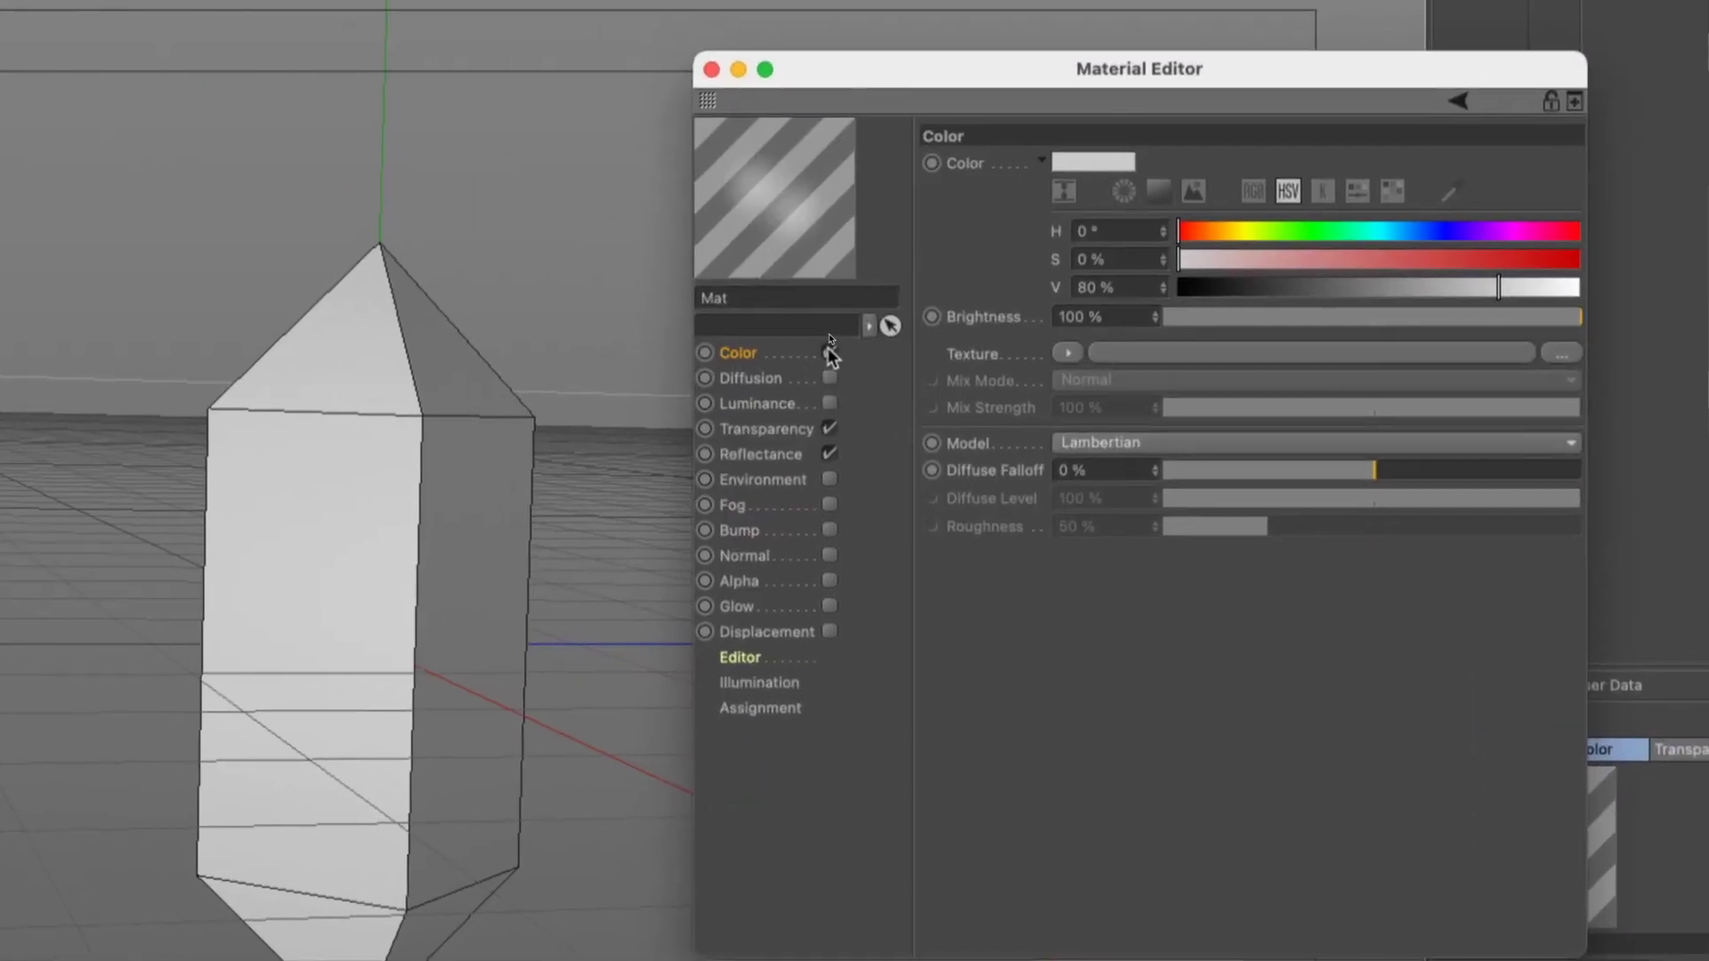
{"action": "left_click", "coordinate": [828, 353]}
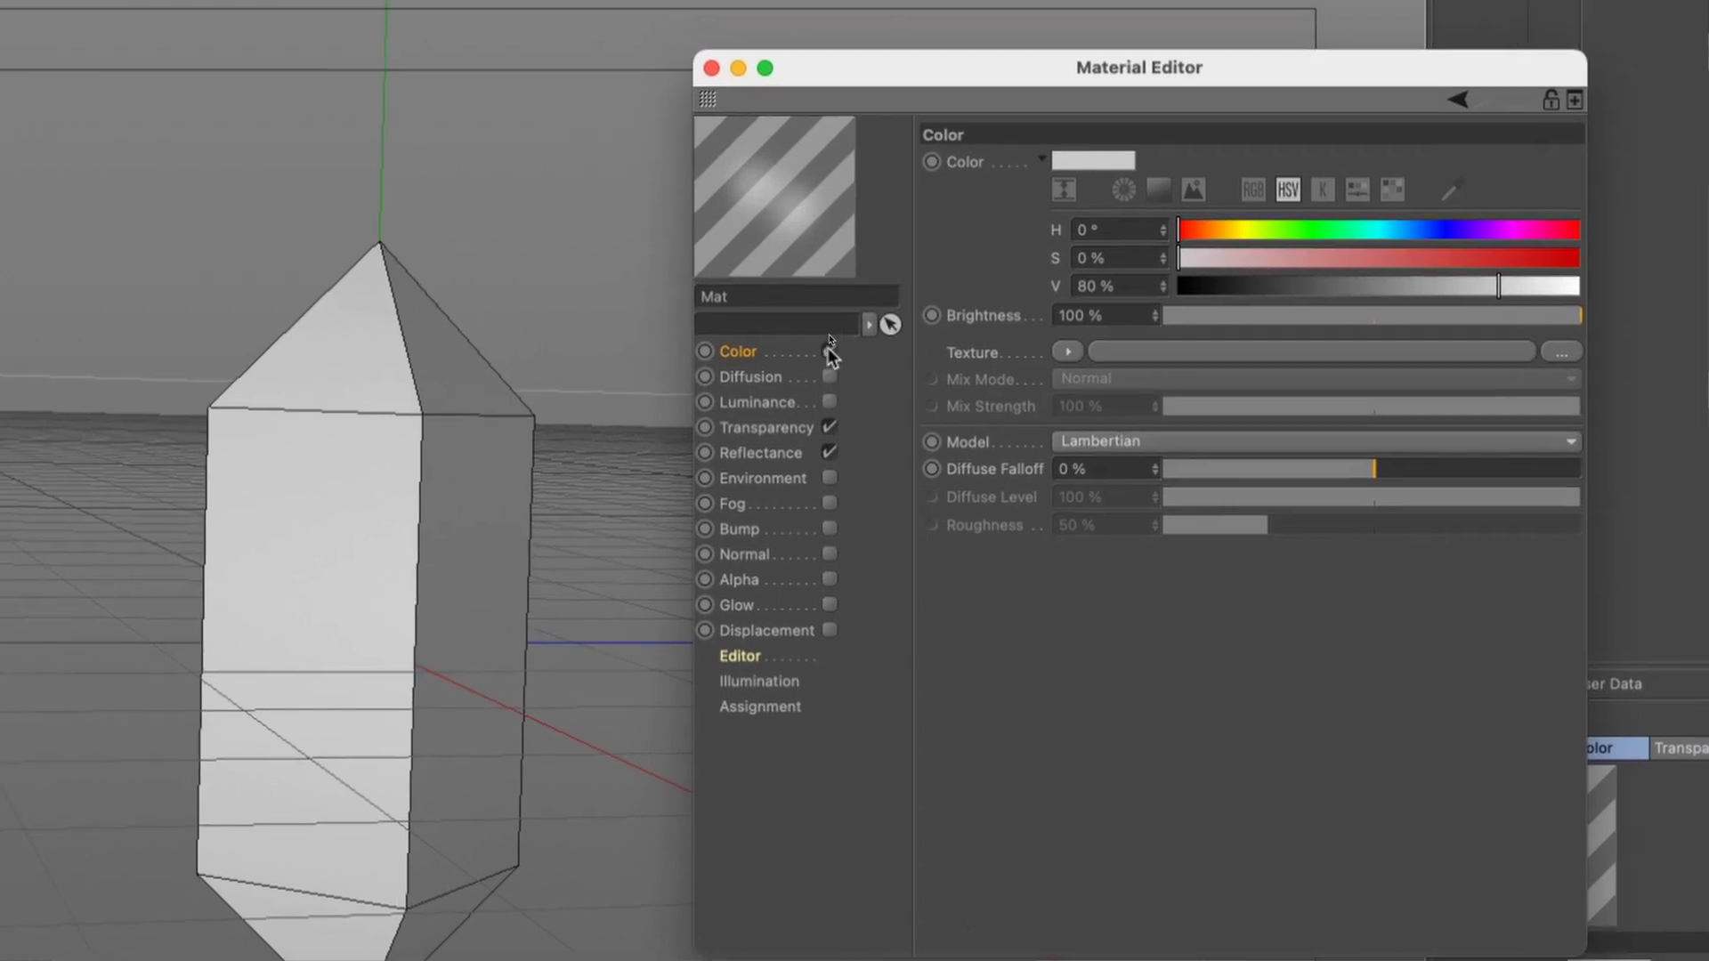
{"action": "left_click", "coordinate": [833, 428]}
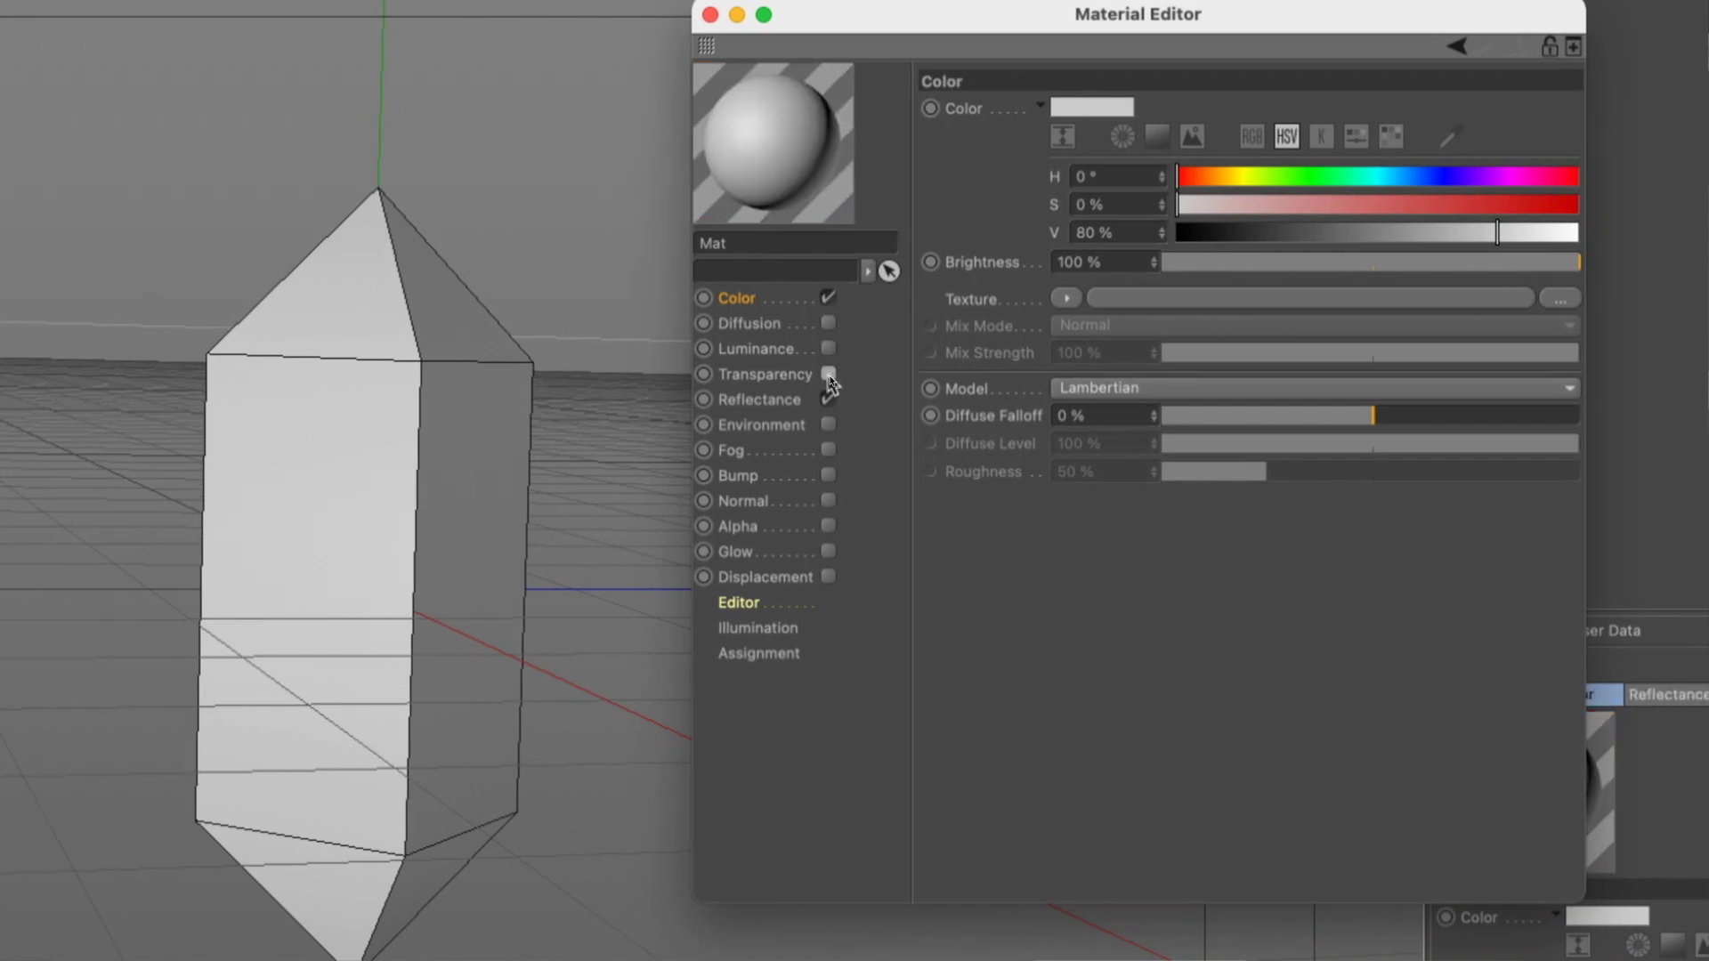
- Turn off the material's Reflectance channel and name the material Red
{"action": "left_click", "coordinate": [829, 381]}
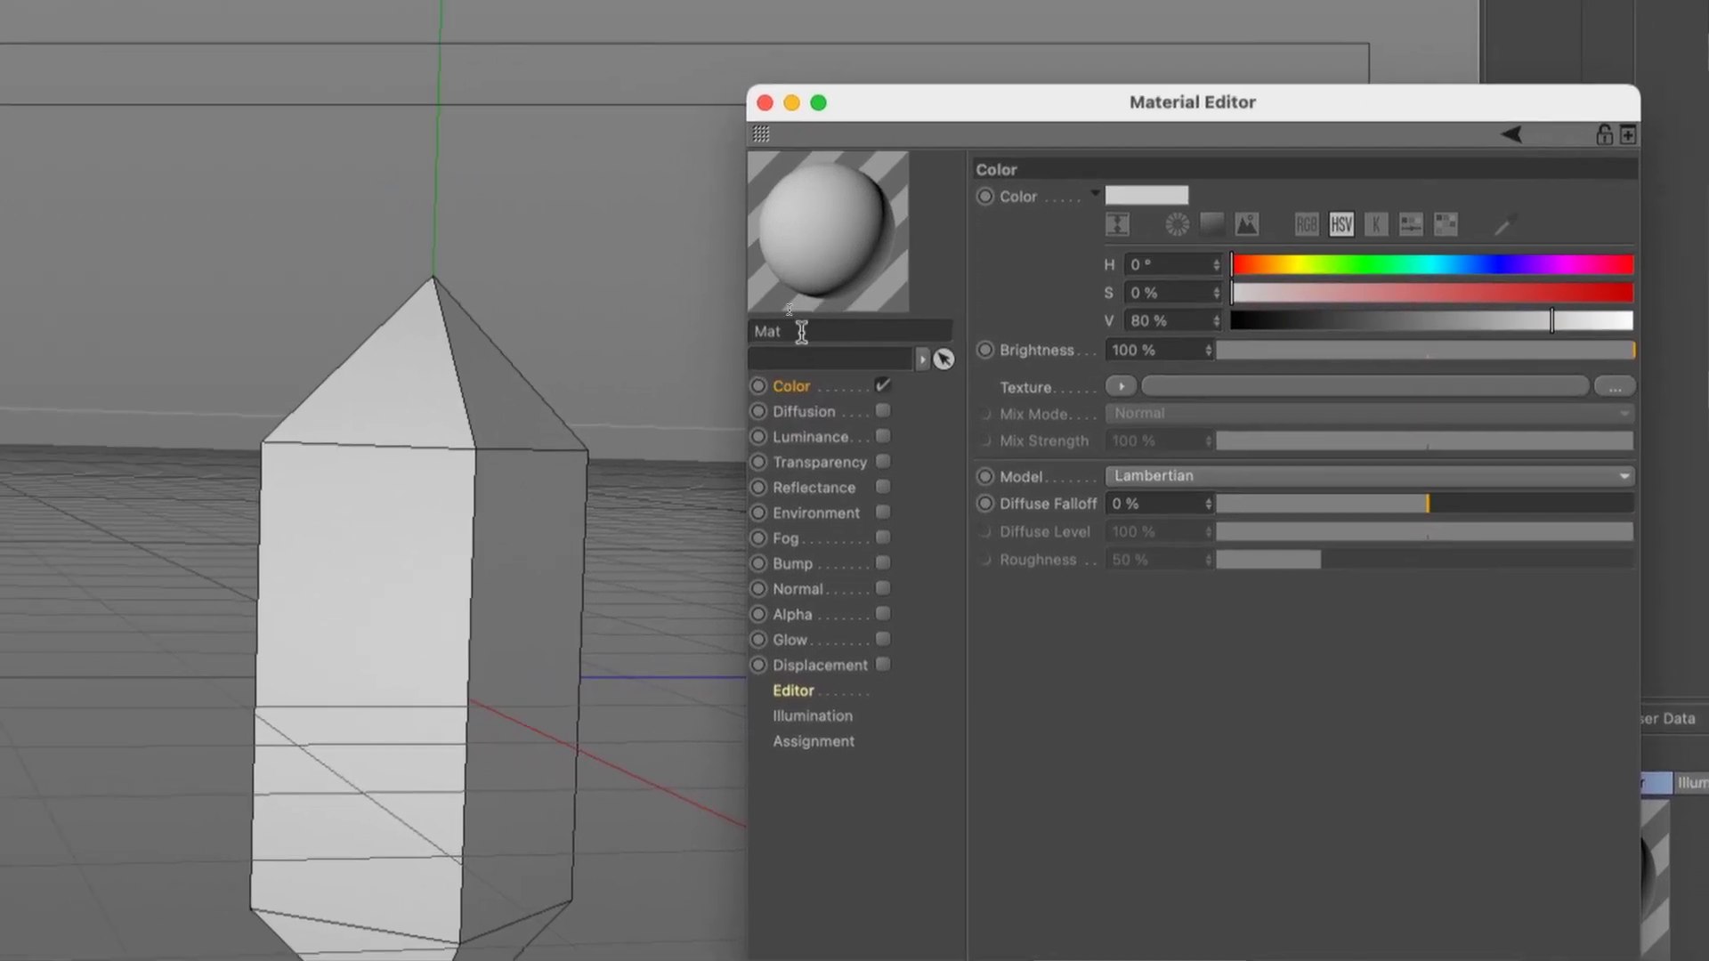
{"action": "double_click", "coordinate": [747, 294]}
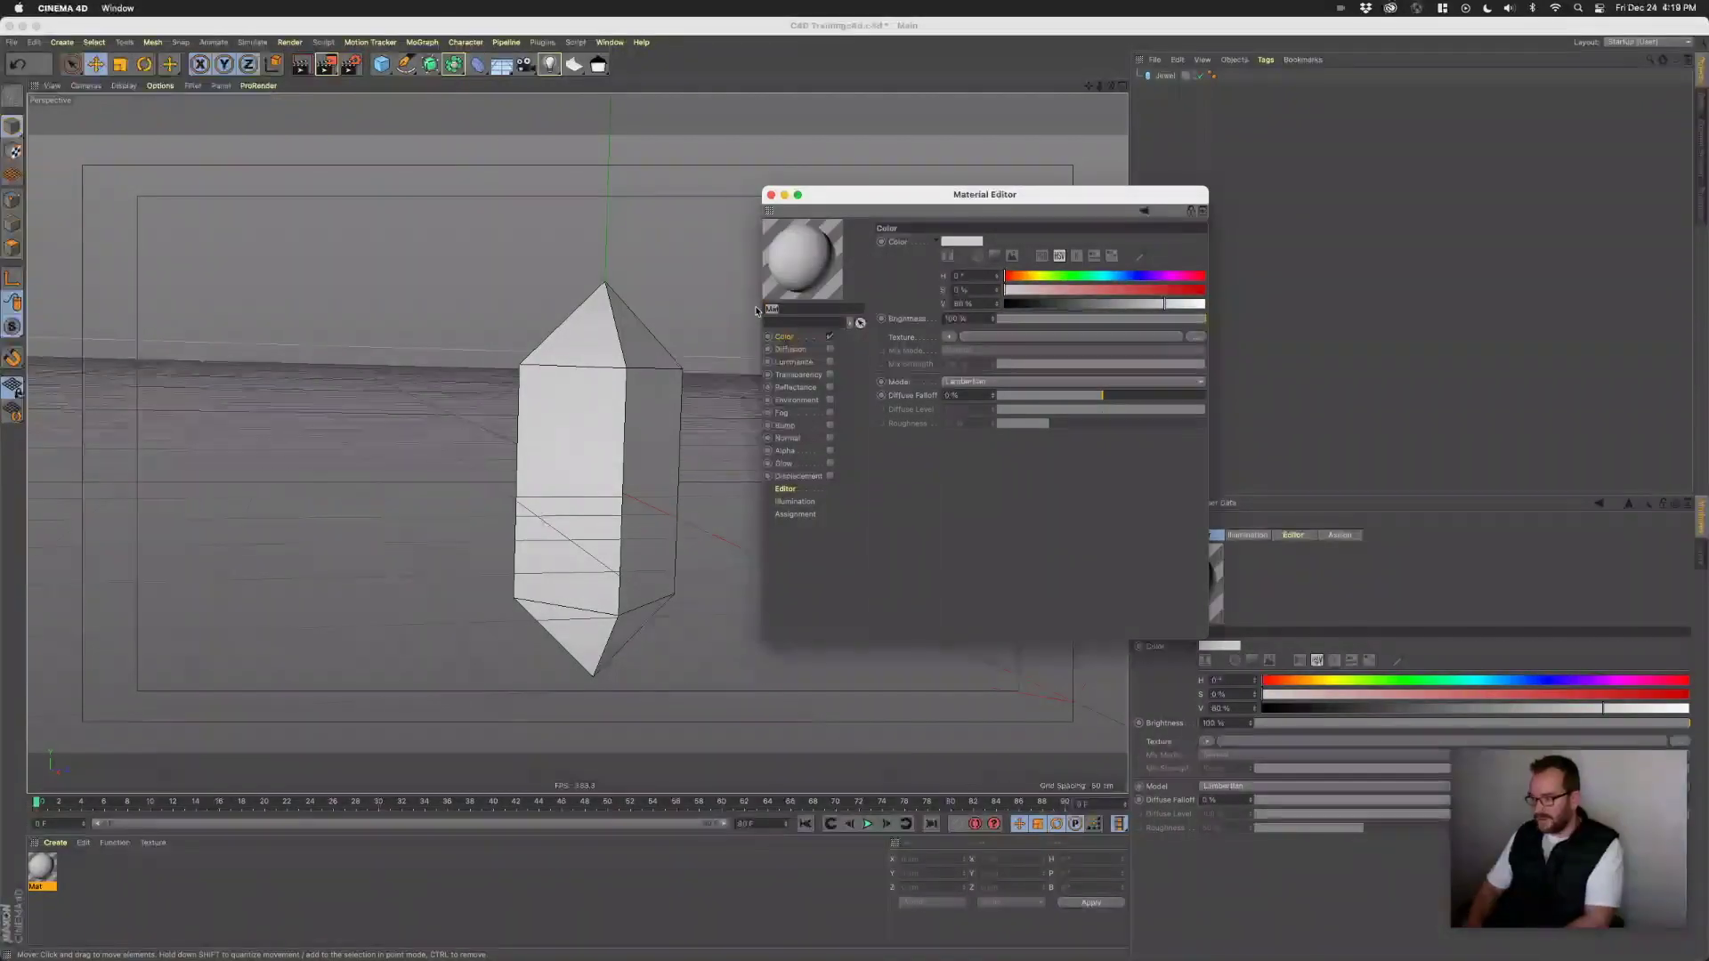
{"action": "type", "text": "Red"}
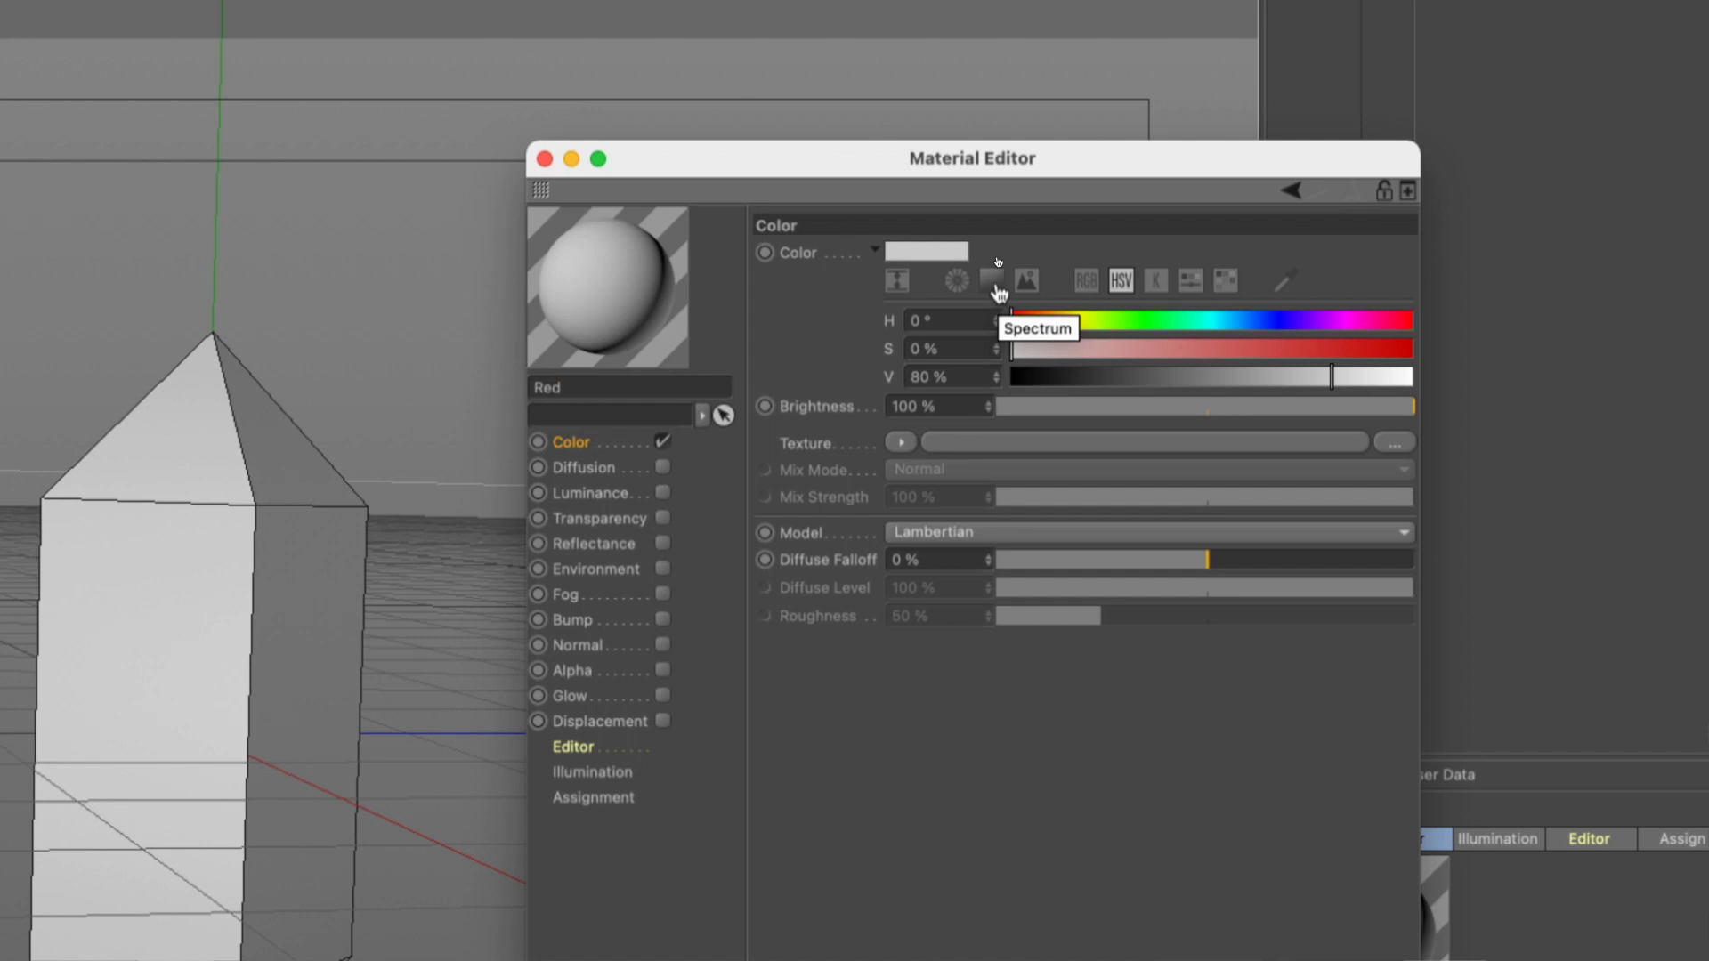
- Set the Red material's colour to pure red in the spectrum picker, with H 0°, S 100% and V 100%
{"action": "left_click", "coordinate": [994, 282]}
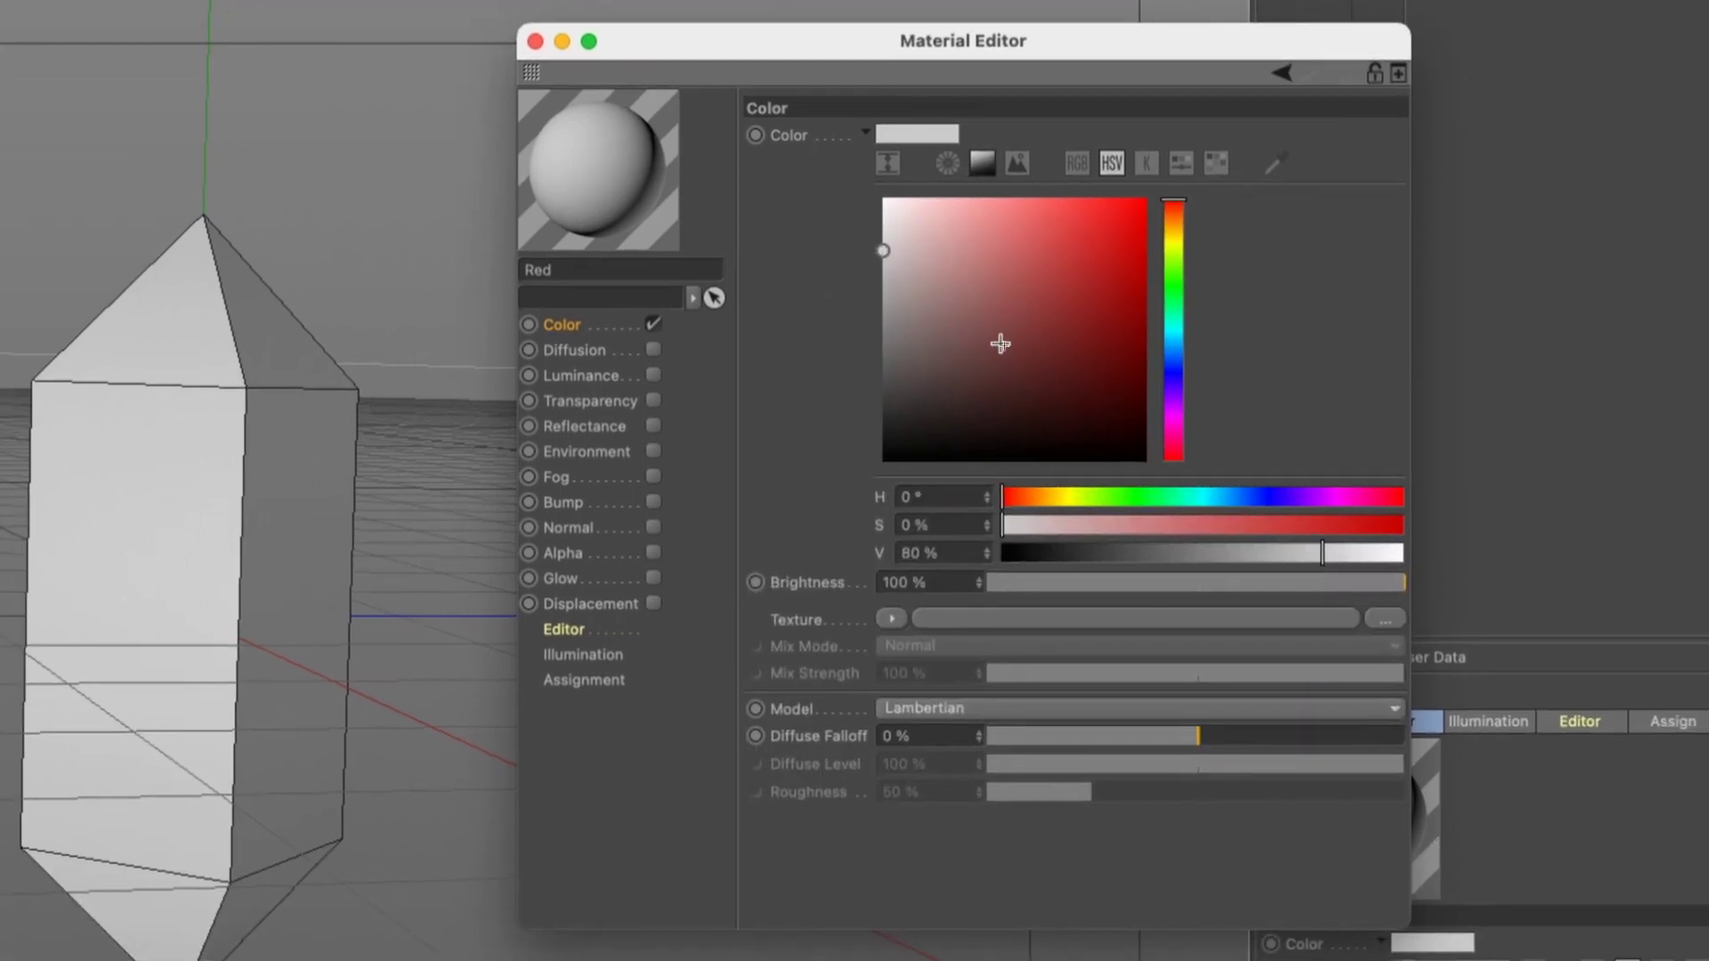
{"action": "left_click_drag", "start_coordinate": [989, 341], "coordinate": [1147, 197]}
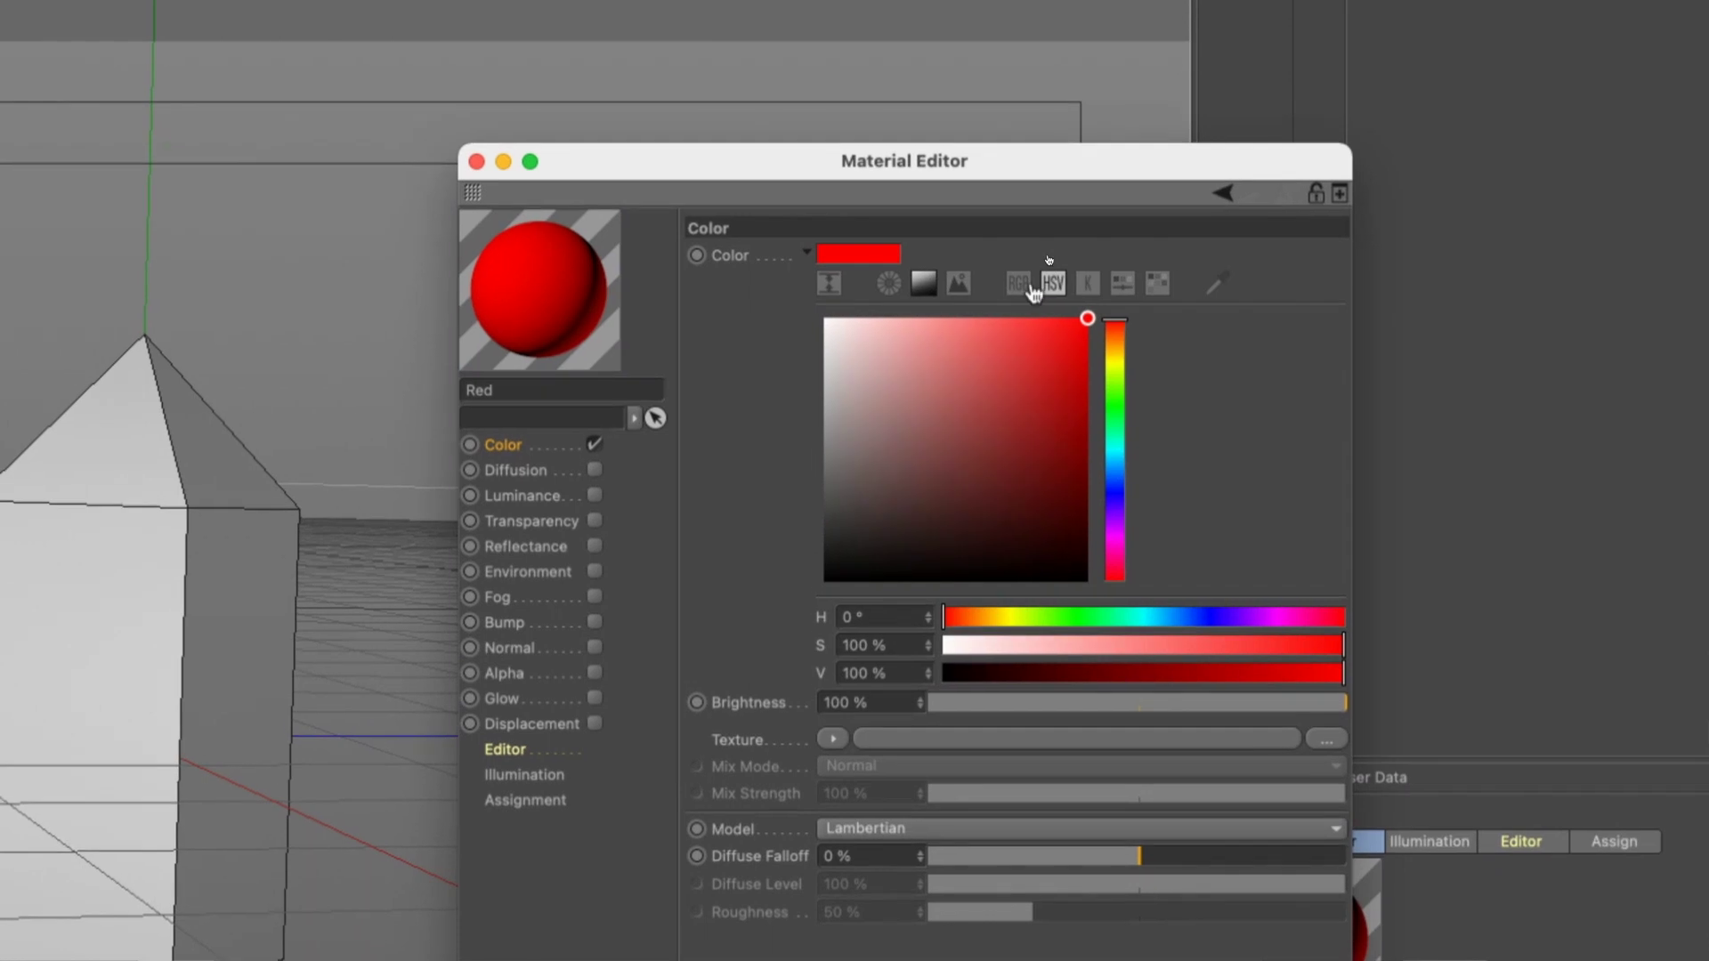
- Switch the Red material's colour picker to RGB values and choose pure red, FF0000, in the spectrum
{"action": "left_click", "coordinate": [995, 239]}
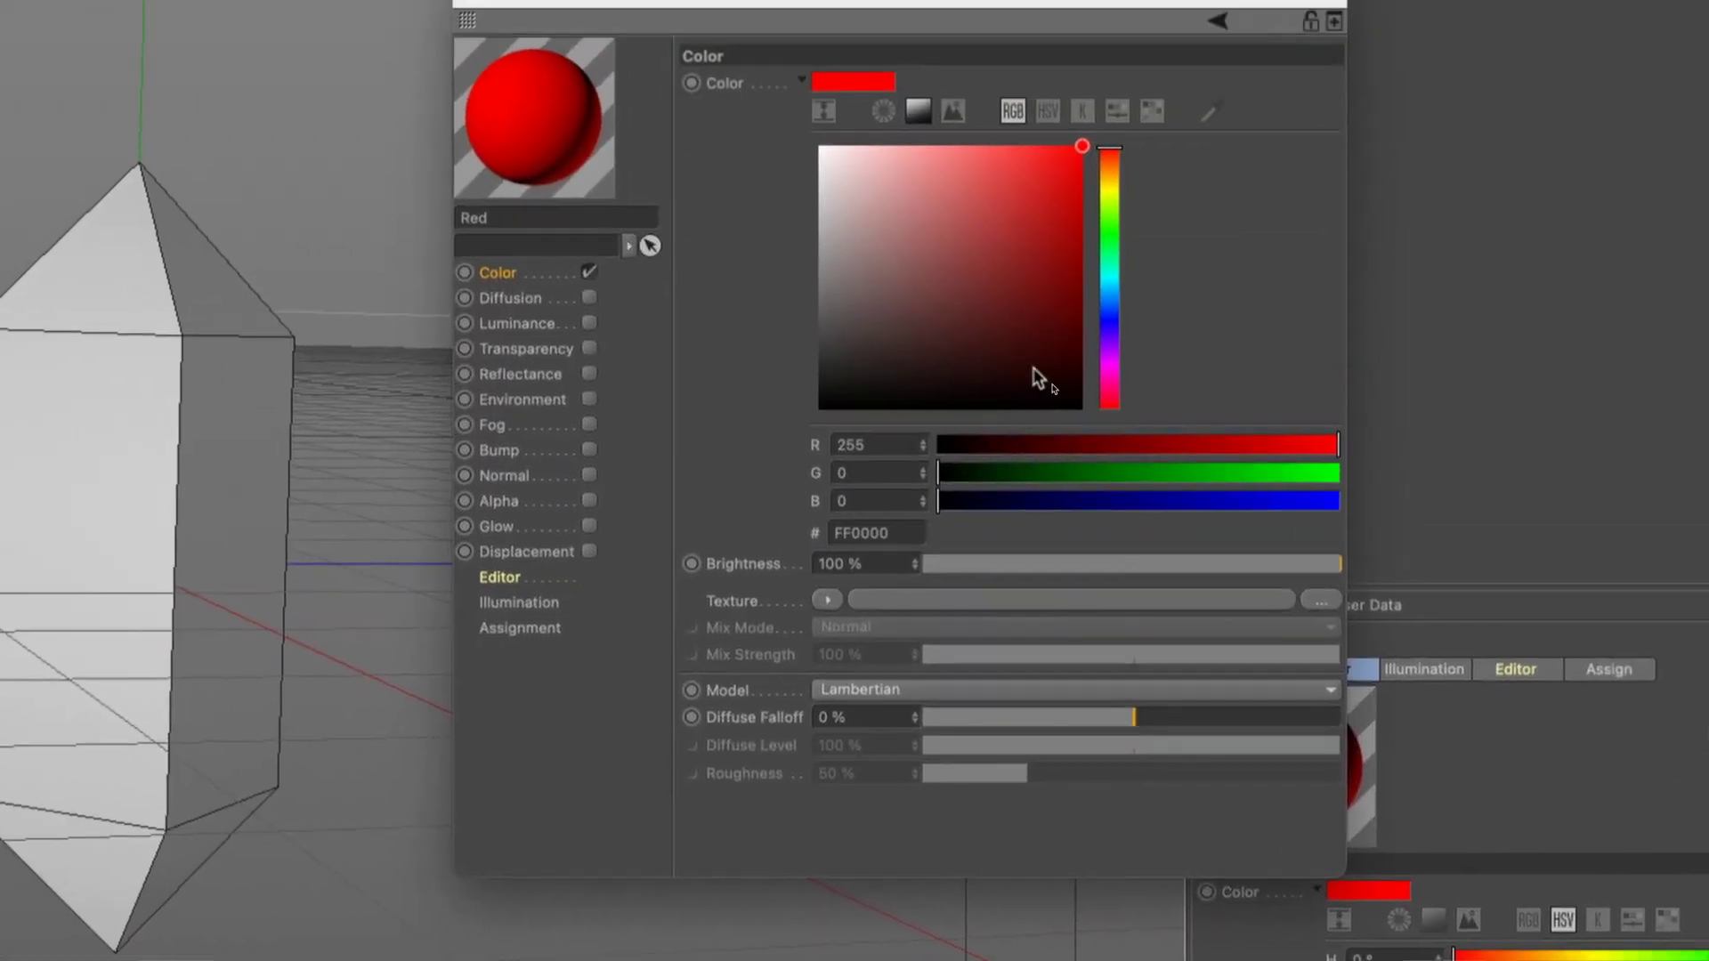
{"action": "mouse_move", "coordinate": [1033, 367]}
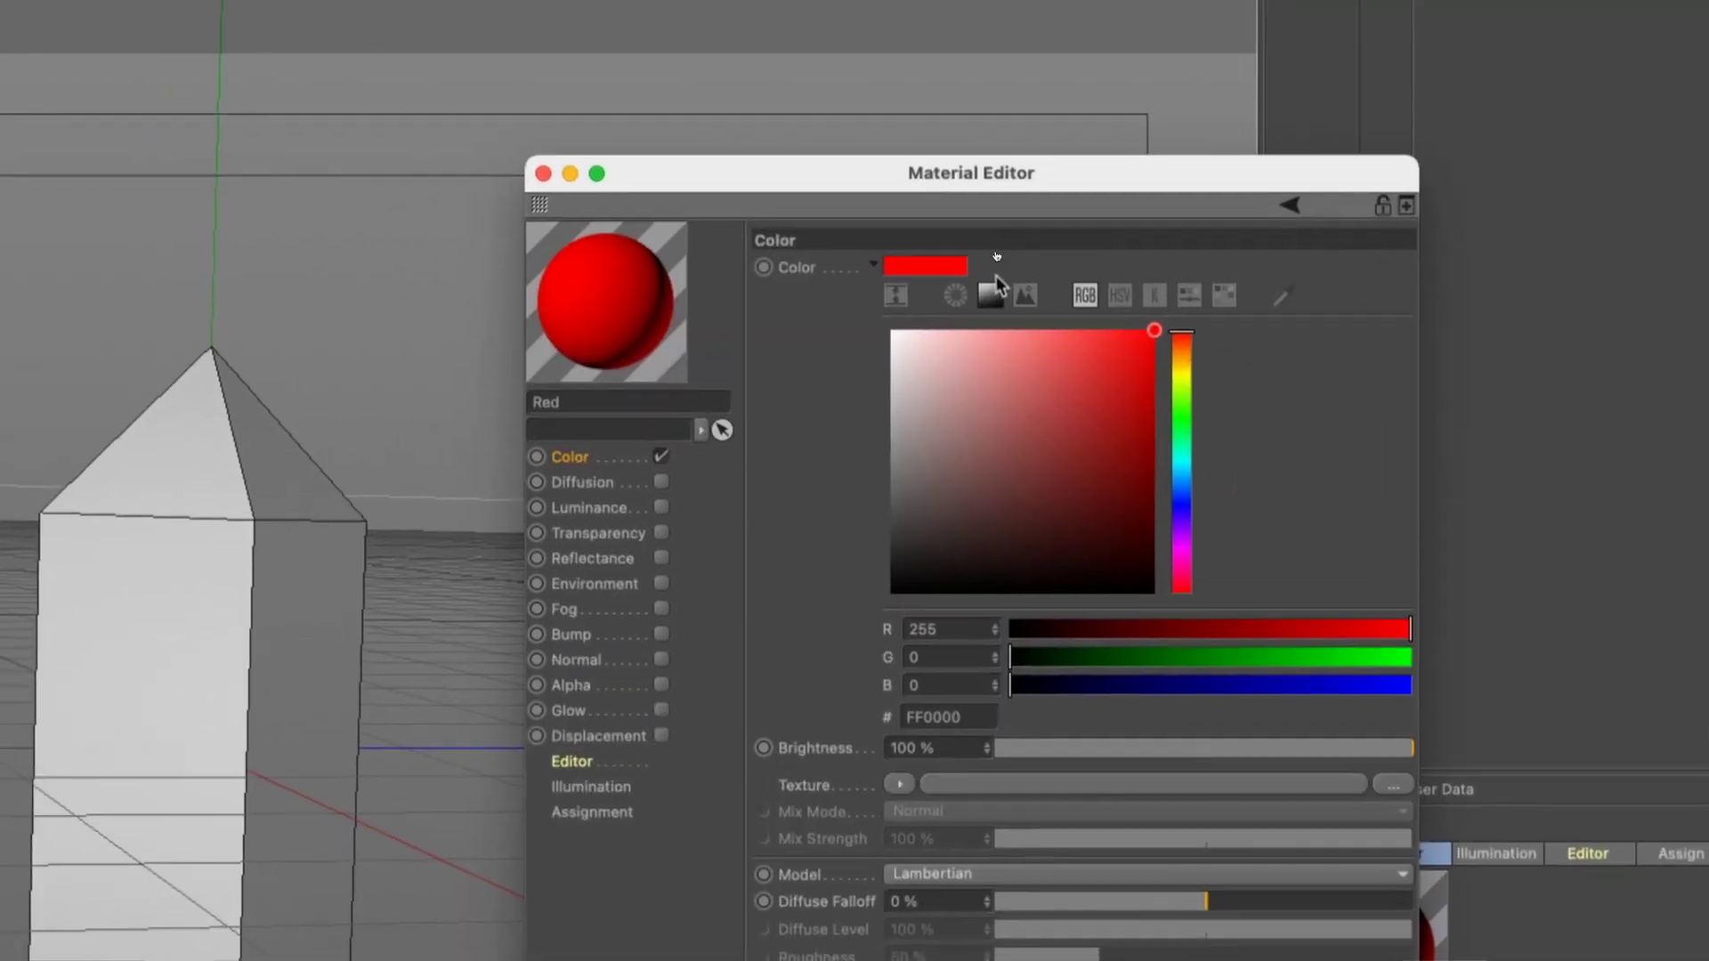
{"action": "left_click", "coordinate": [920, 112]}
{"action": "left_click", "coordinate": [992, 275]}
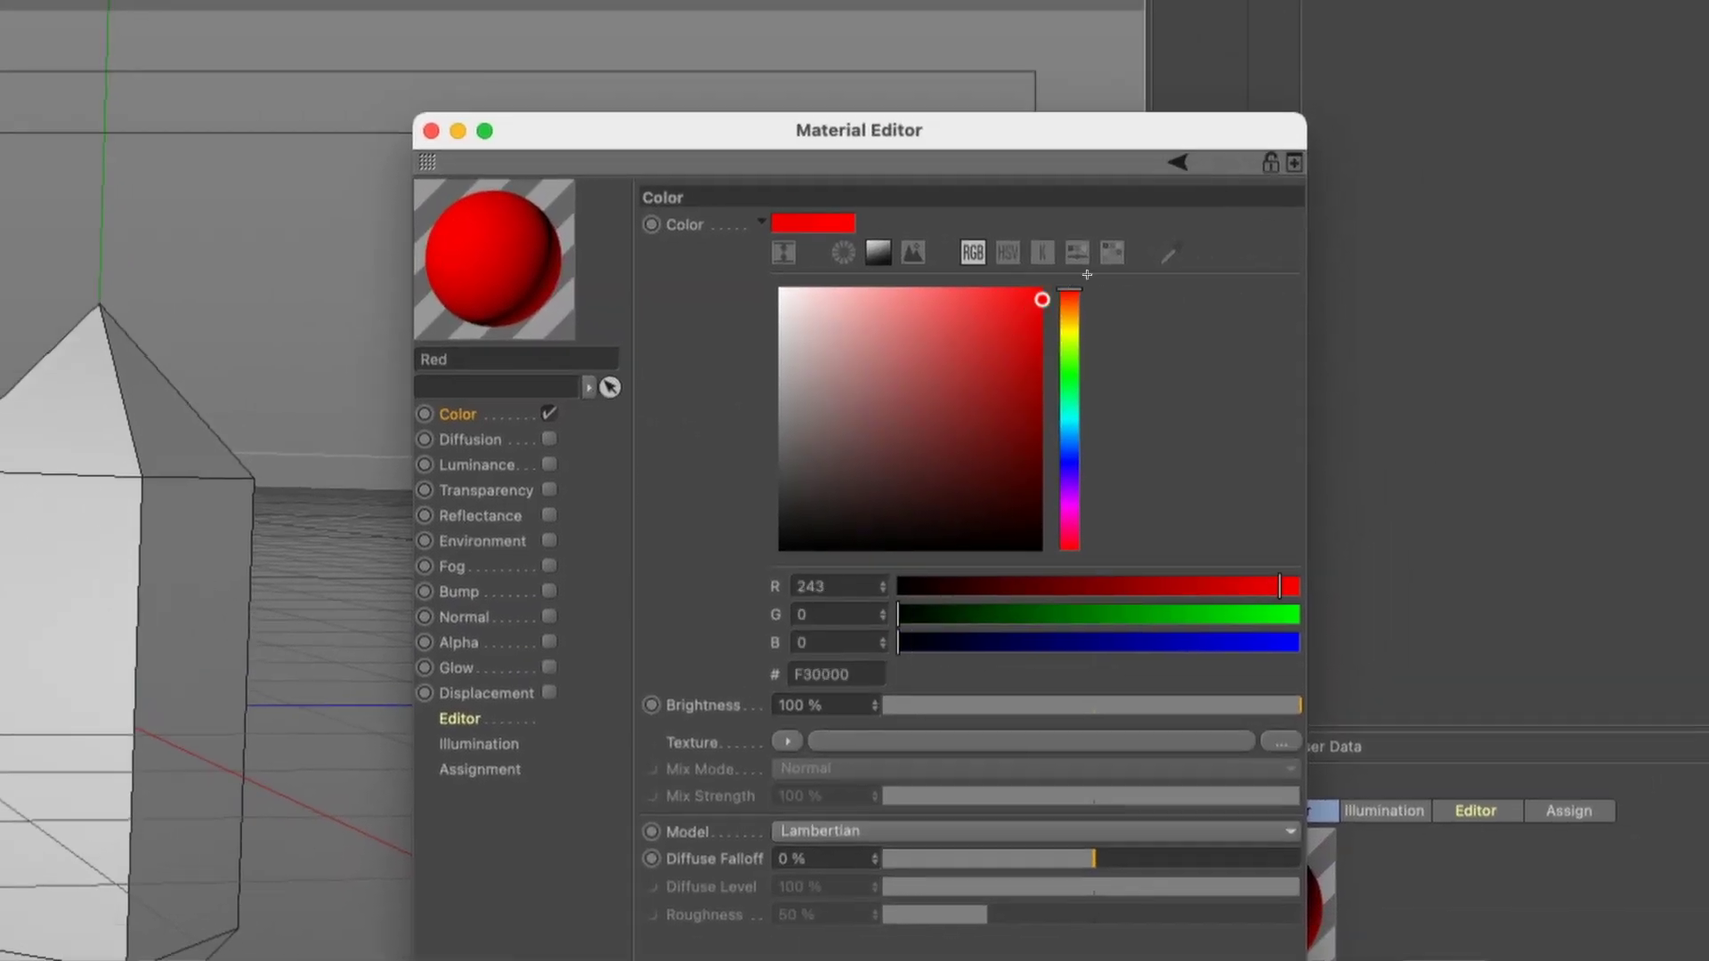
{"action": "left_click", "coordinate": [1064, 287]}
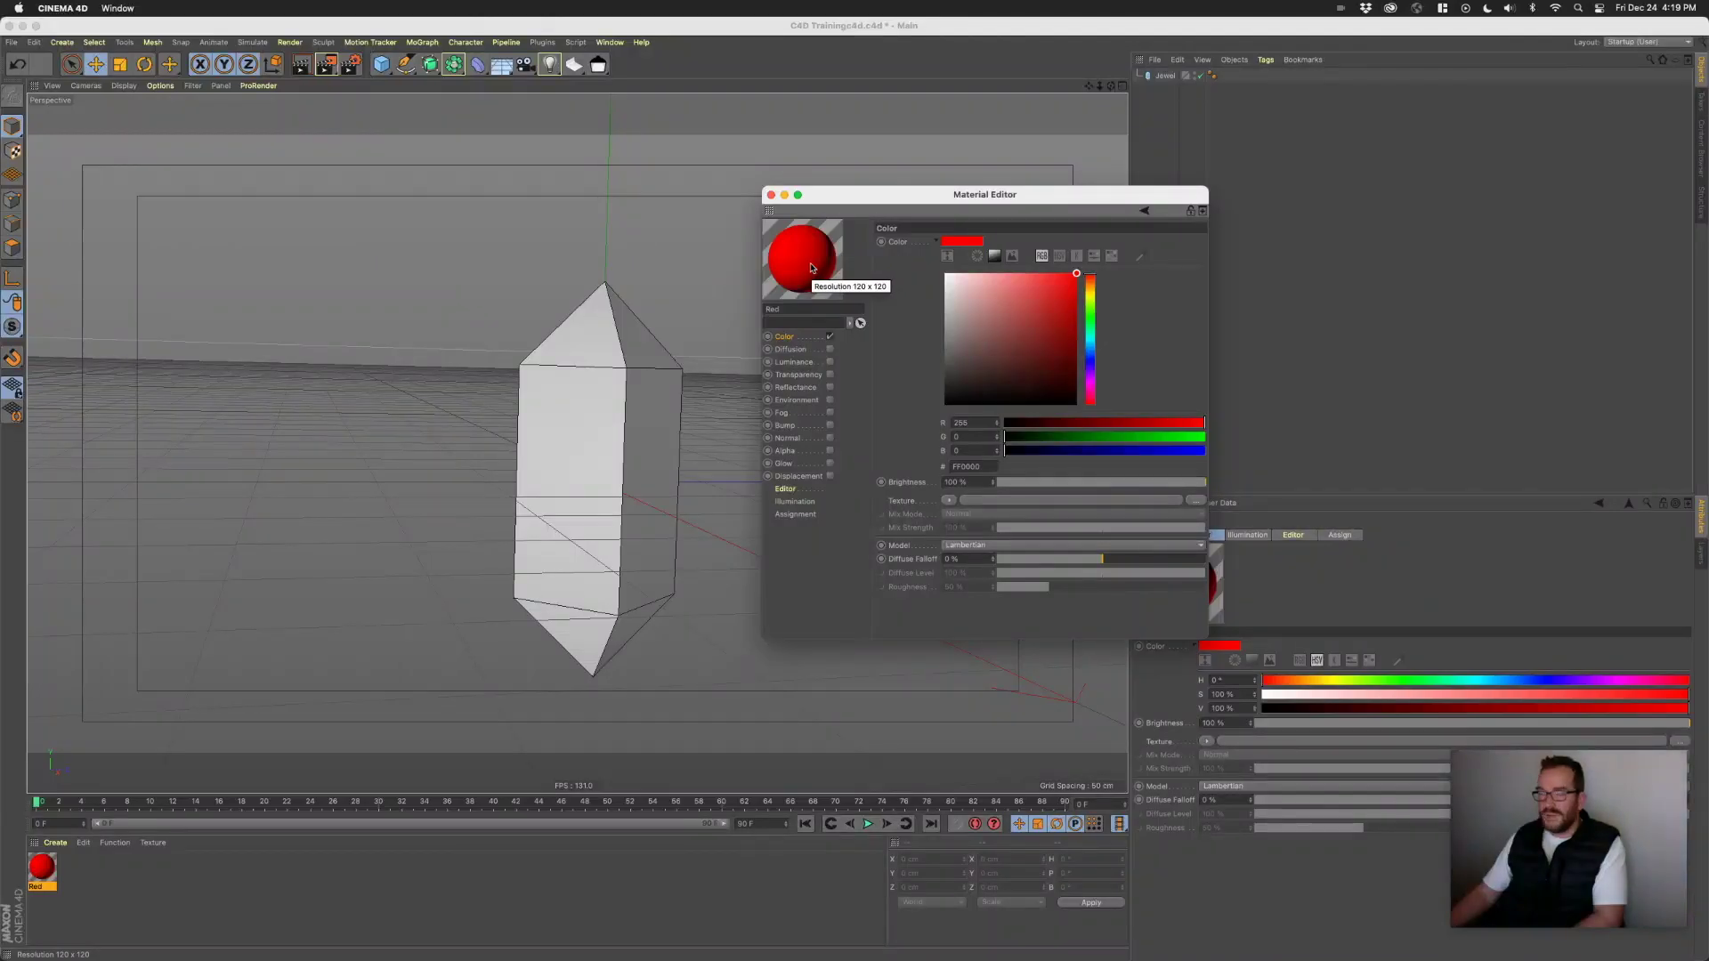
- Try the Red material's colour brightness at 47% and 53%, and return it to 100%
{"action": "left_click_drag", "start_coordinate": [926, 201], "coordinate": [934, 198]}
{"action": "left_click_drag", "start_coordinate": [1170, 481], "coordinate": [1104, 481]}
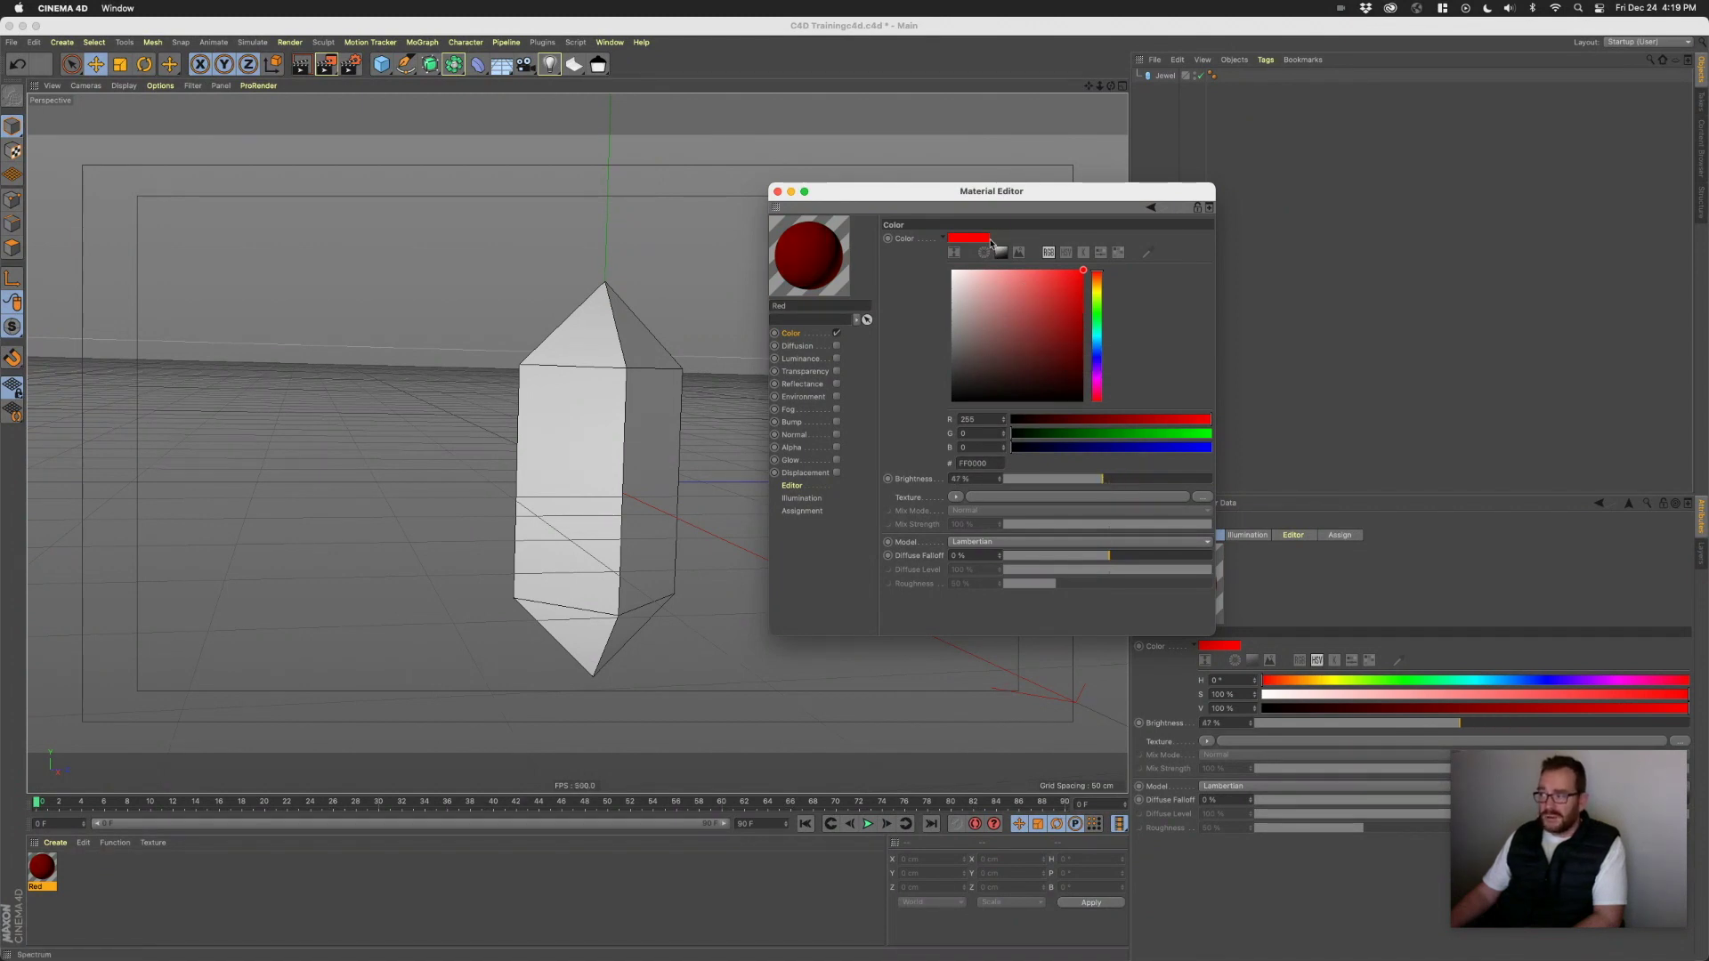
{"action": "left_click_drag", "start_coordinate": [1102, 483], "coordinate": [1118, 482]}
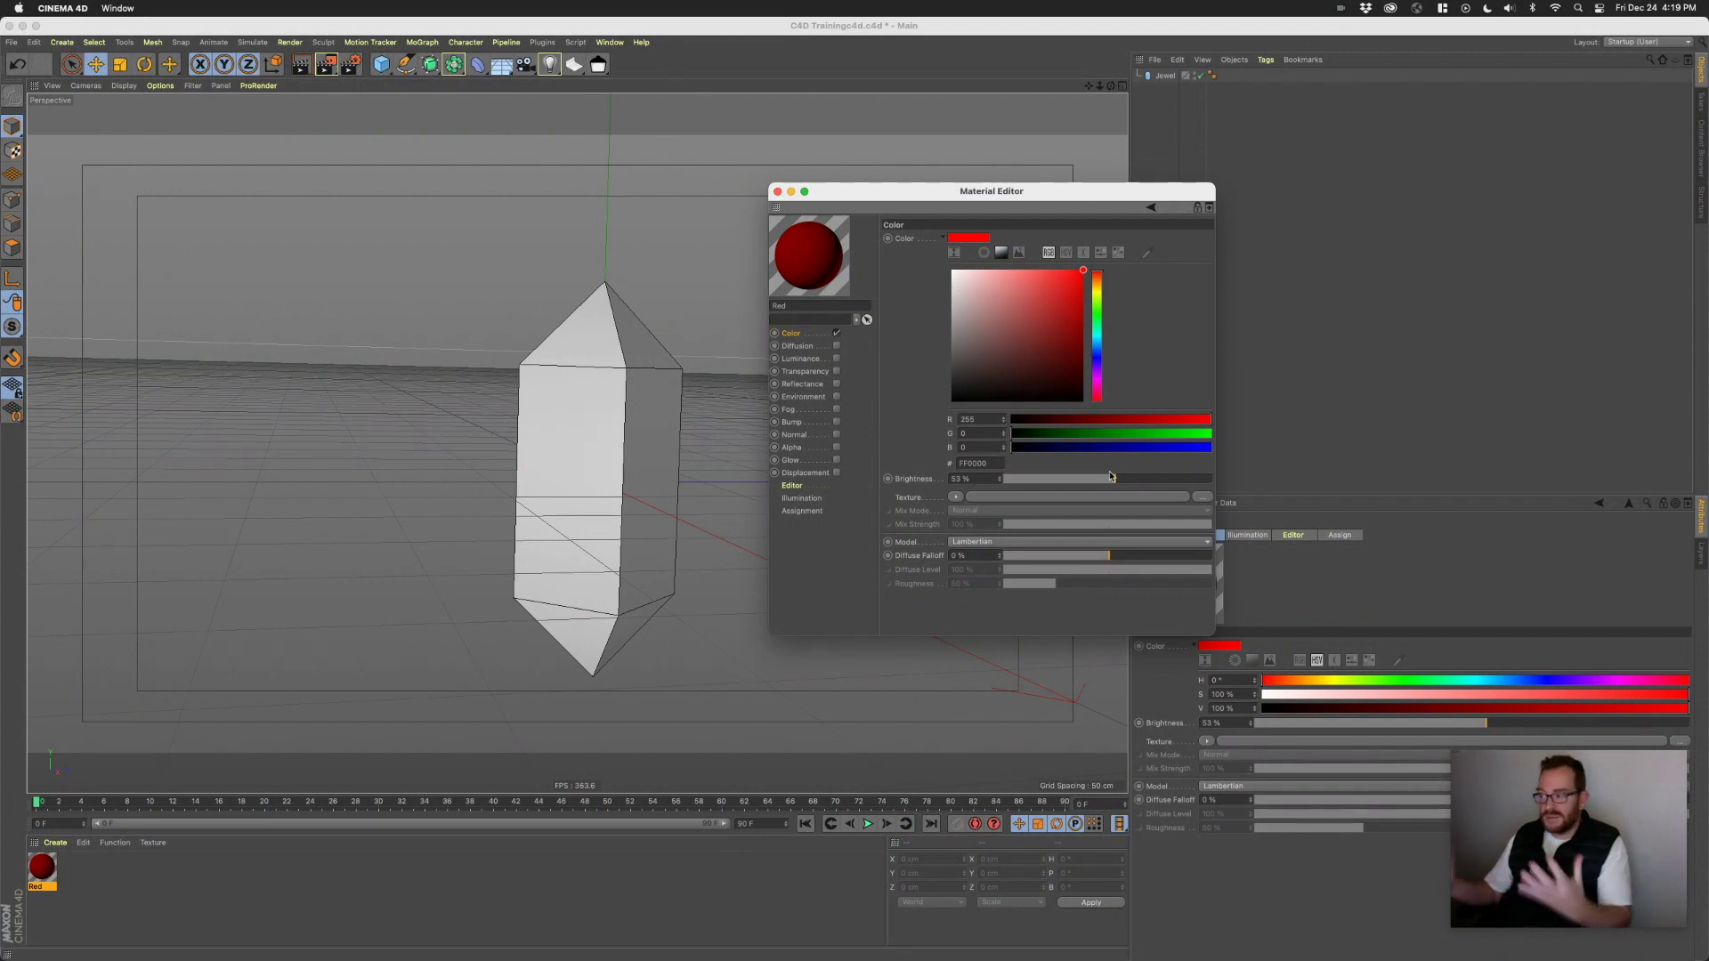
{"action": "left_click_drag", "start_coordinate": [1114, 479], "coordinate": [1218, 488]}
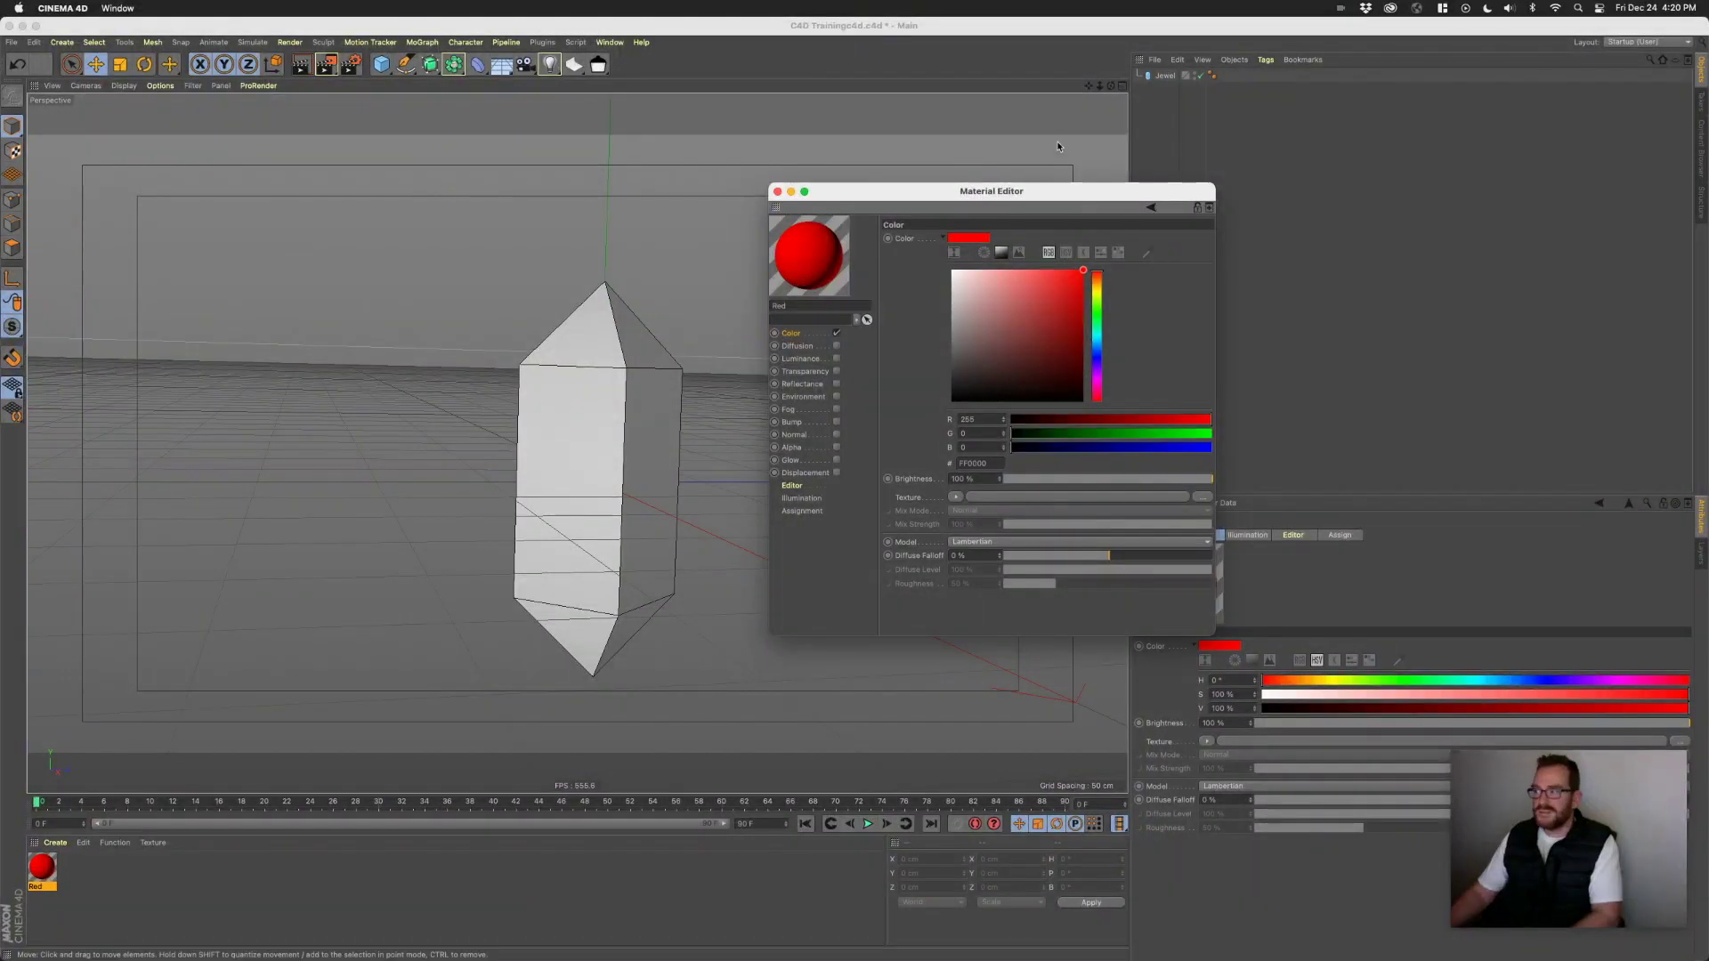
- Close the Material Editor and apply the Red material to the jewel in the viewport
{"action": "left_click_drag", "start_coordinate": [1002, 195], "coordinate": [1009, 205]}
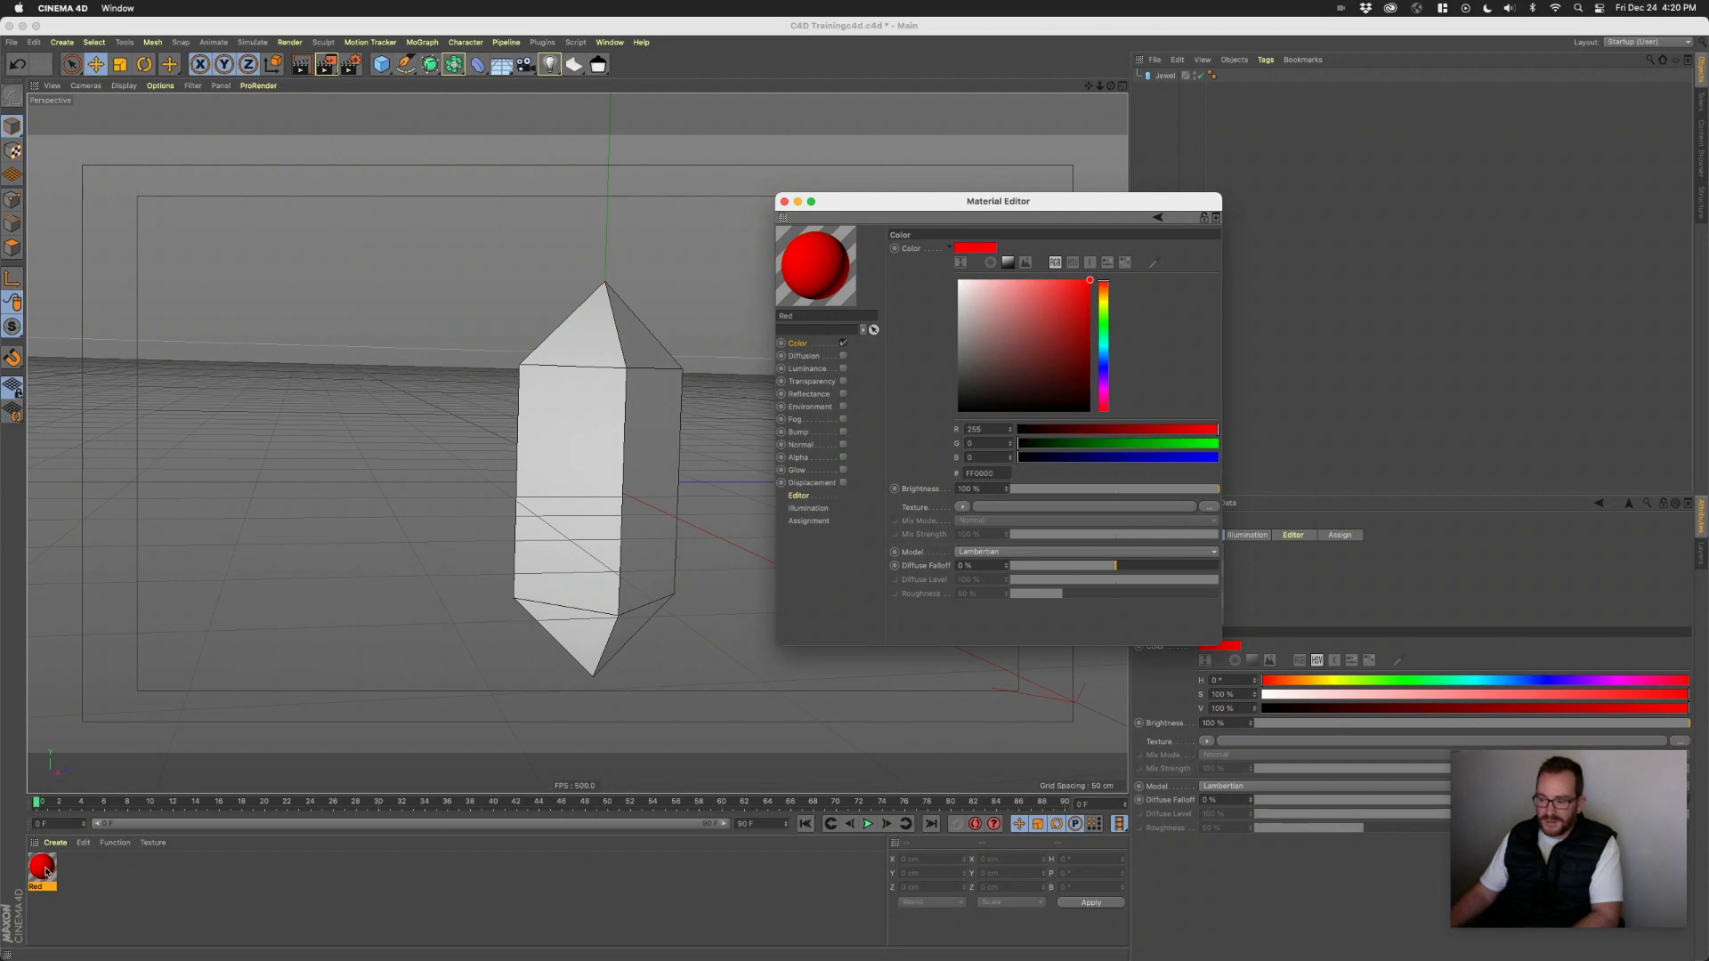
{"action": "left_click", "coordinate": [784, 202]}
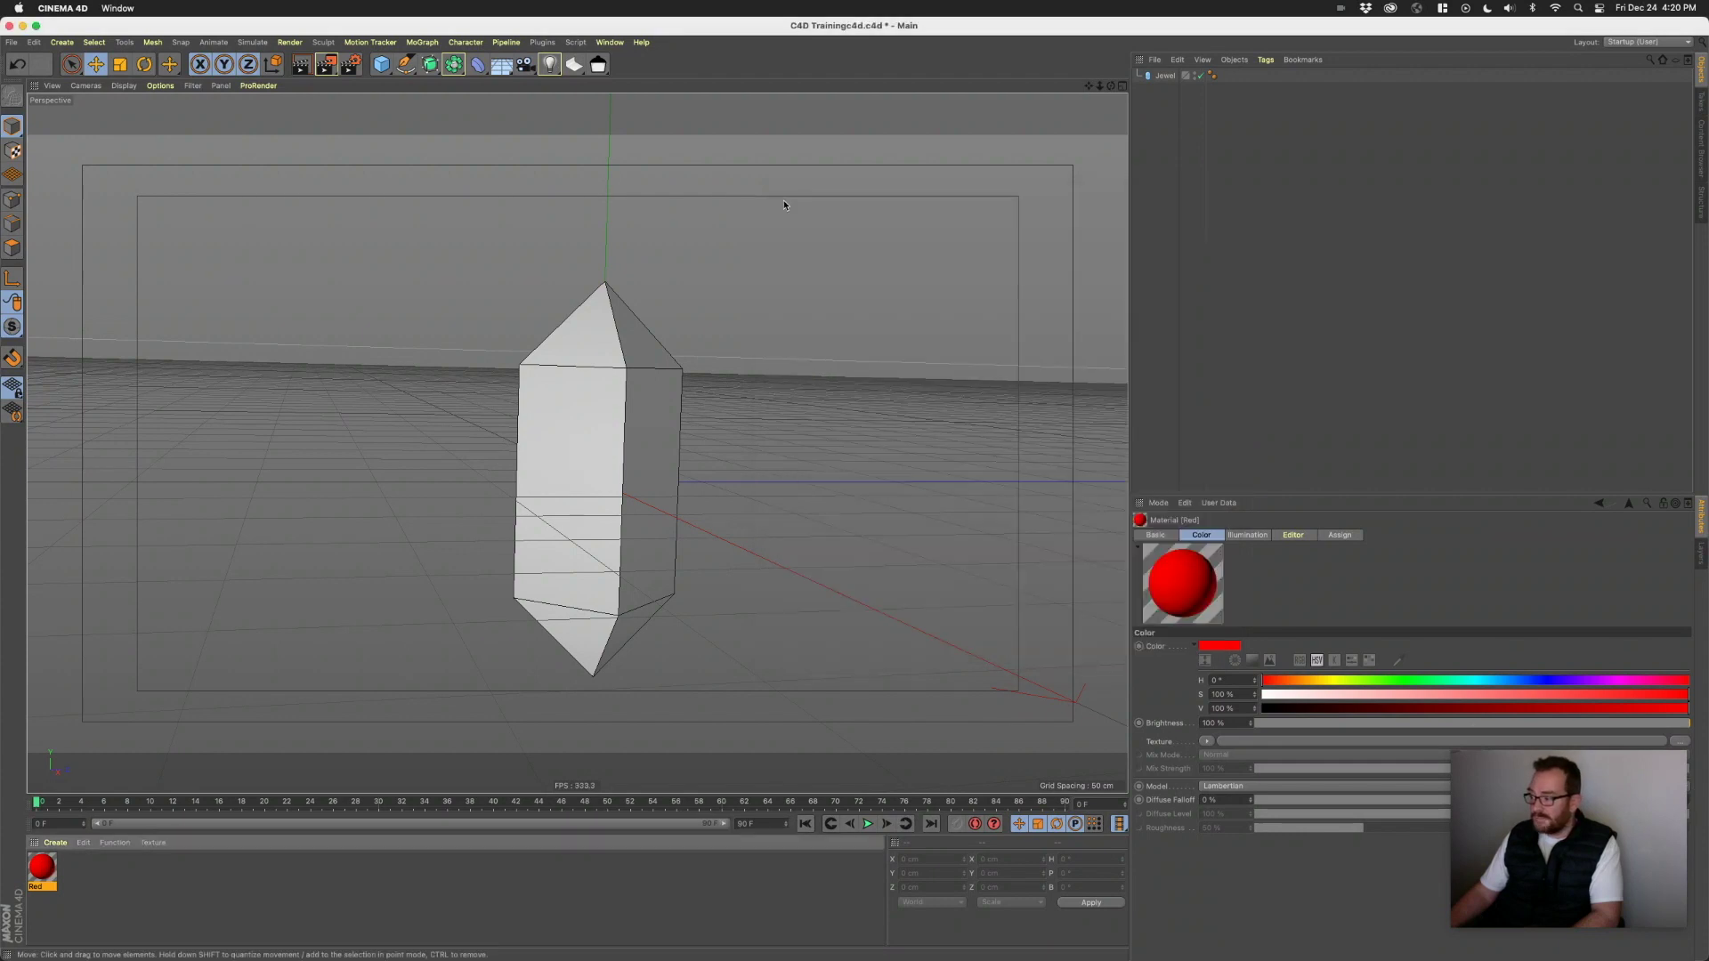
{"action": "left_click", "coordinate": [159, 892]}
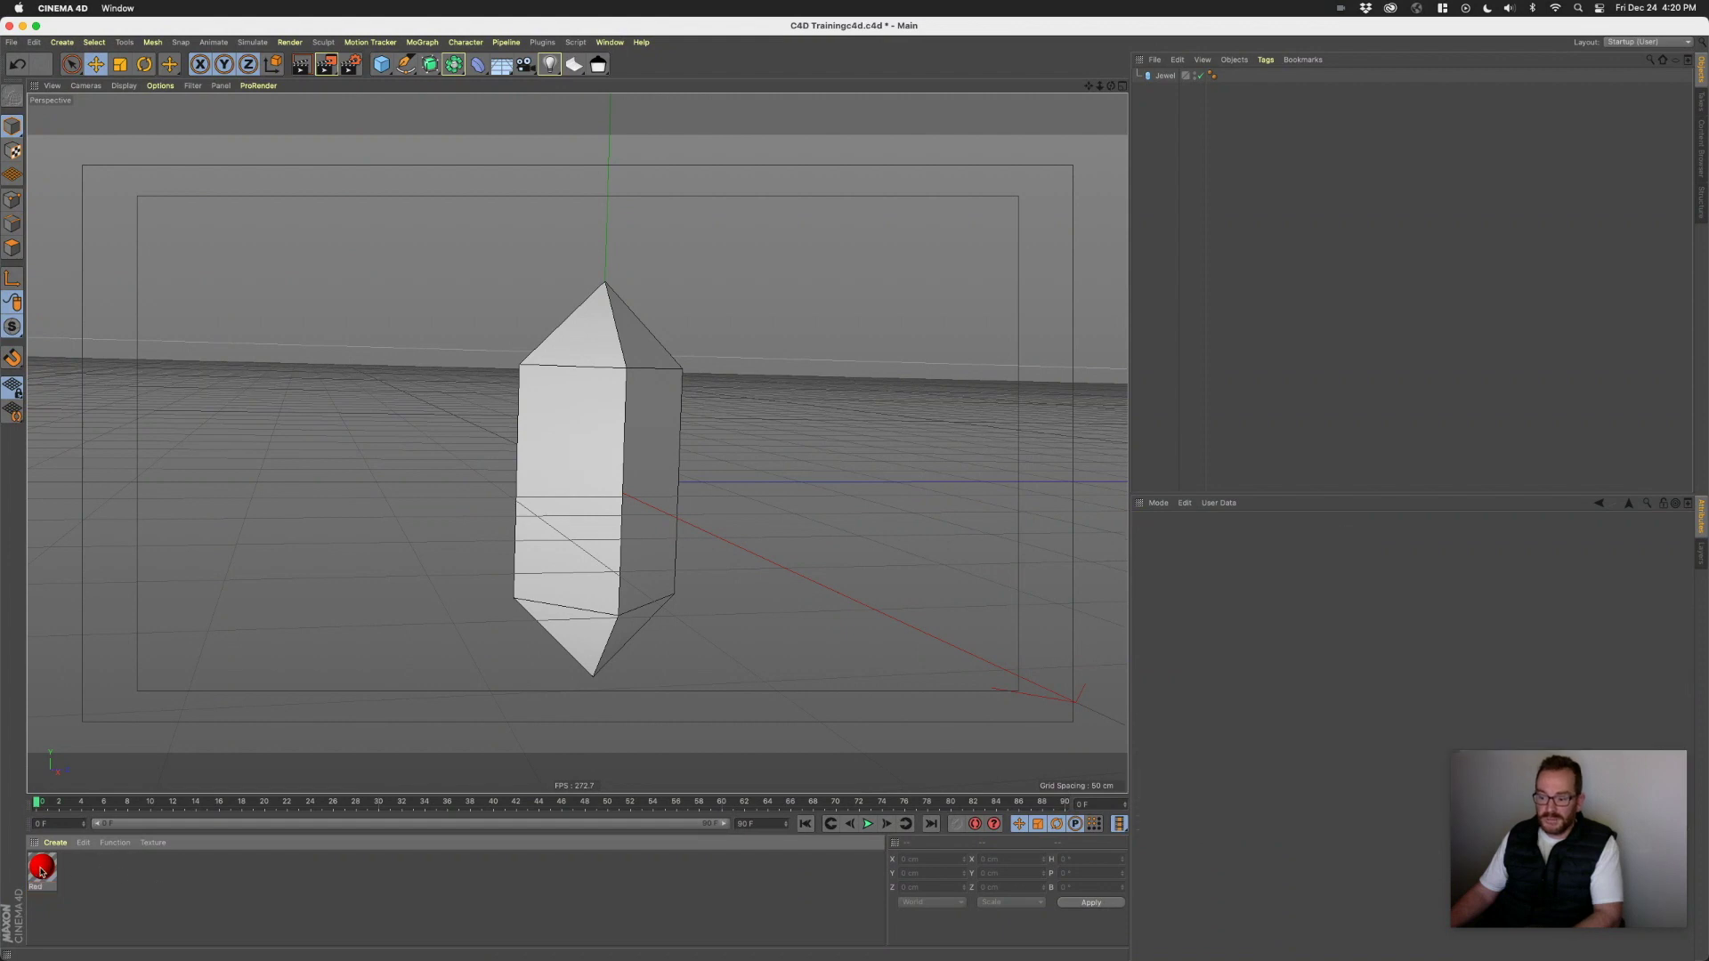
{"action": "left_click_drag", "start_coordinate": [42, 867], "coordinate": [489, 525]}
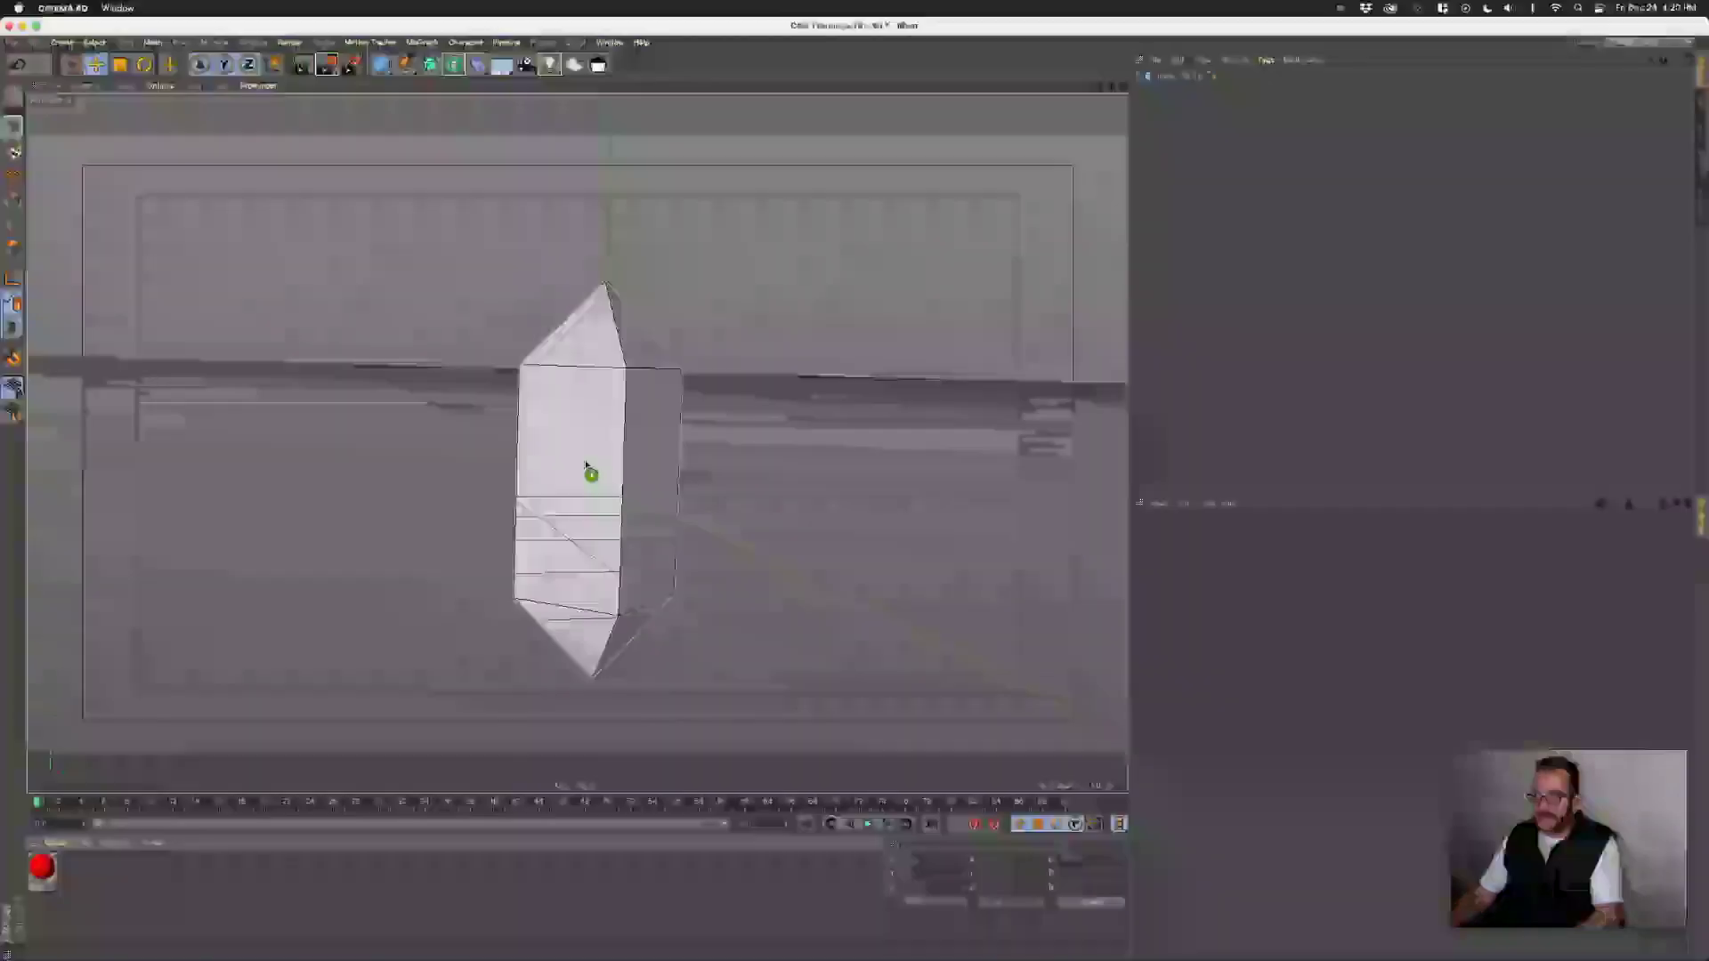
{"action": "mouse_move", "coordinate": [591, 472]}
{"action": "left_mouse_down"}
{"action": "mouse_move", "coordinate": [620, 339]}
{"action": "mouse_move", "coordinate": [605, 447]}
{"action": "left_mouse_up"}
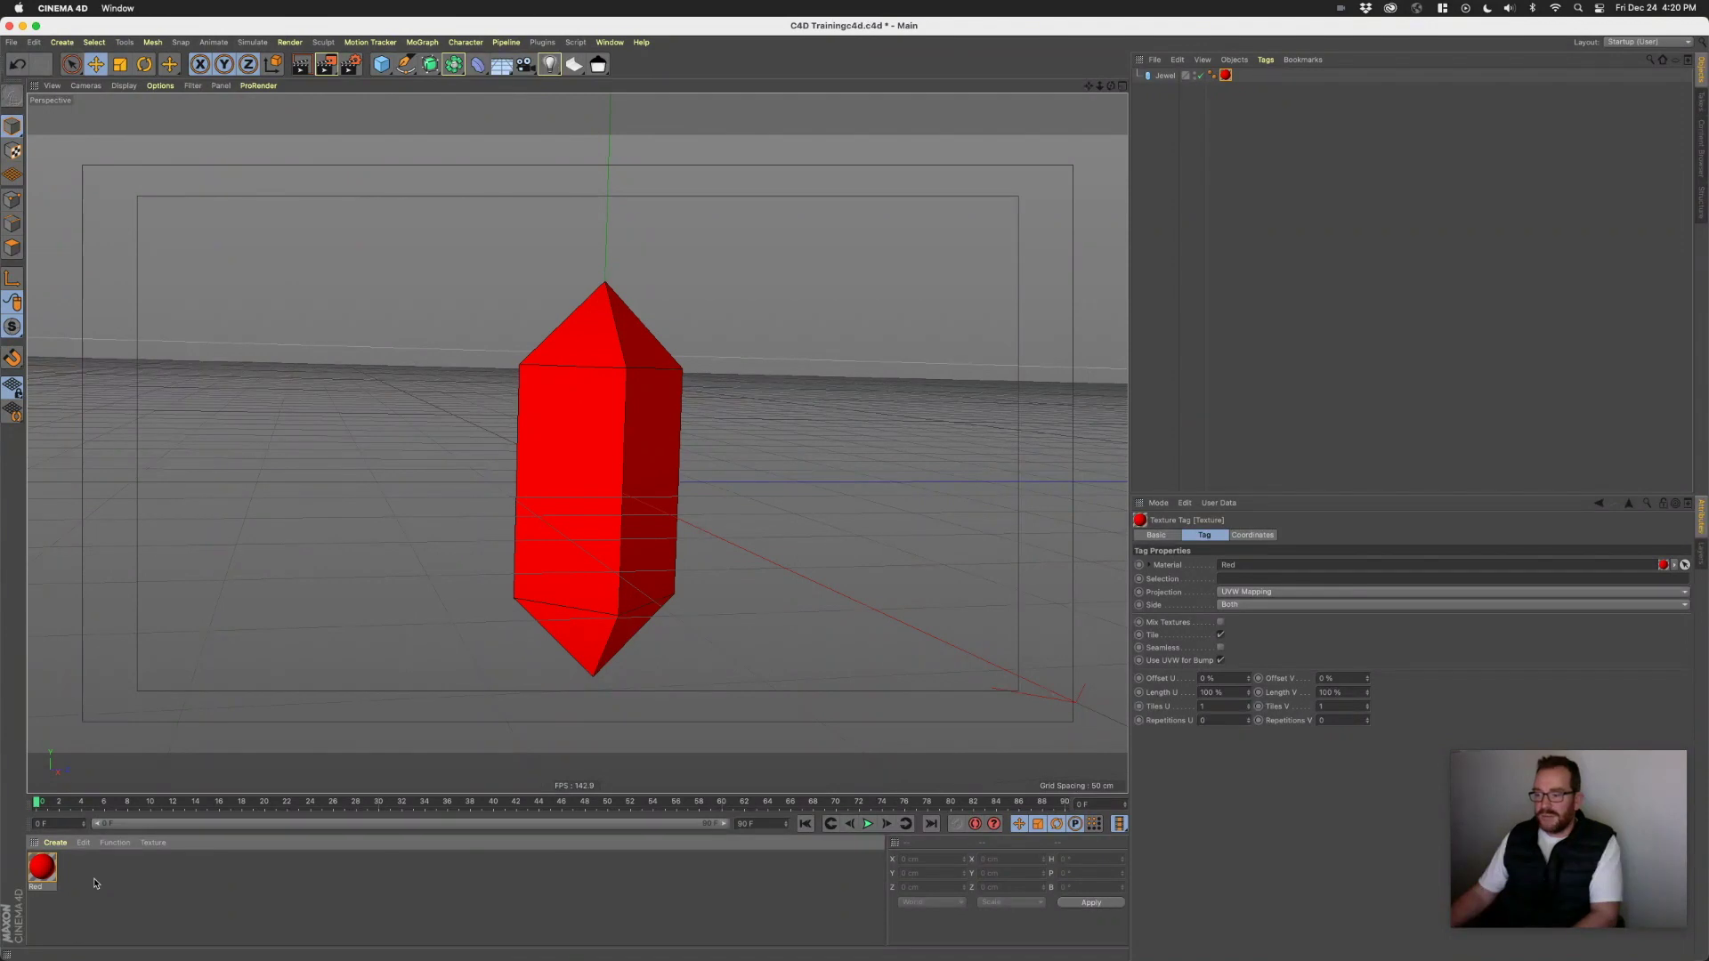
- Reopen the Red material, change its colour to blue 0099FF, and try to rename it Blue before closing the editor
{"action": "left_click", "coordinate": [40, 874]}
{"action": "double_click", "coordinate": [40, 868]}
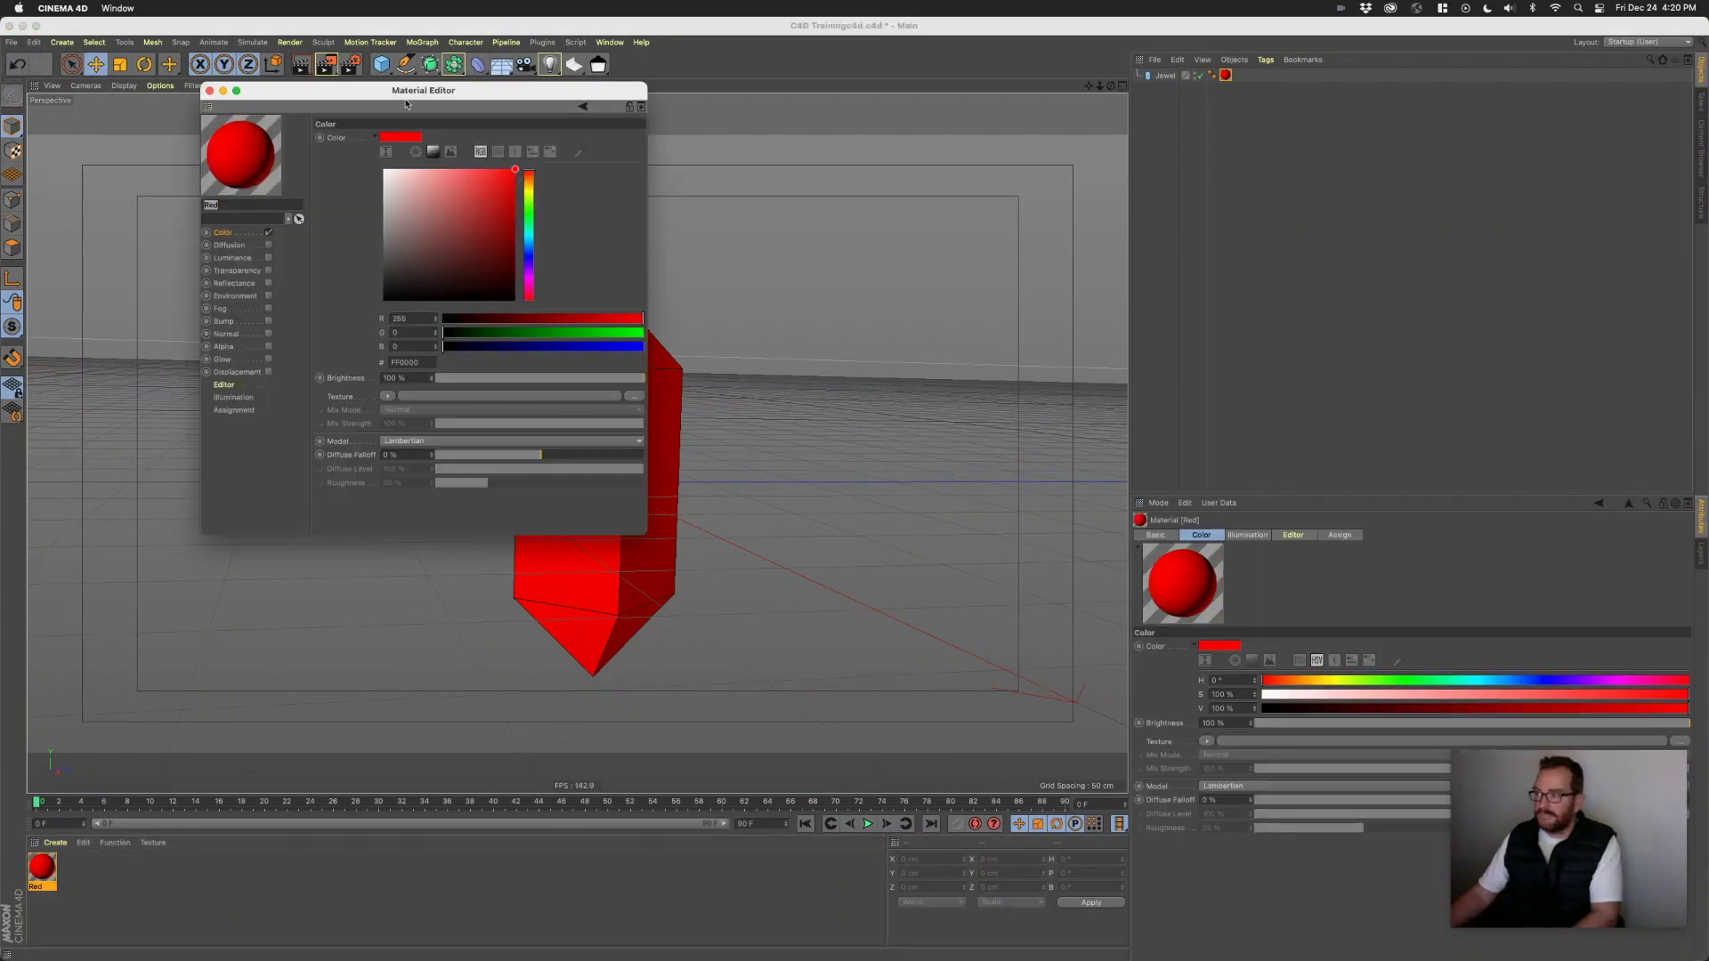
{"action": "left_click_drag", "start_coordinate": [421, 89], "coordinate": [855, 168]}
{"action": "left_click_drag", "start_coordinate": [965, 274], "coordinate": [973, 326]}
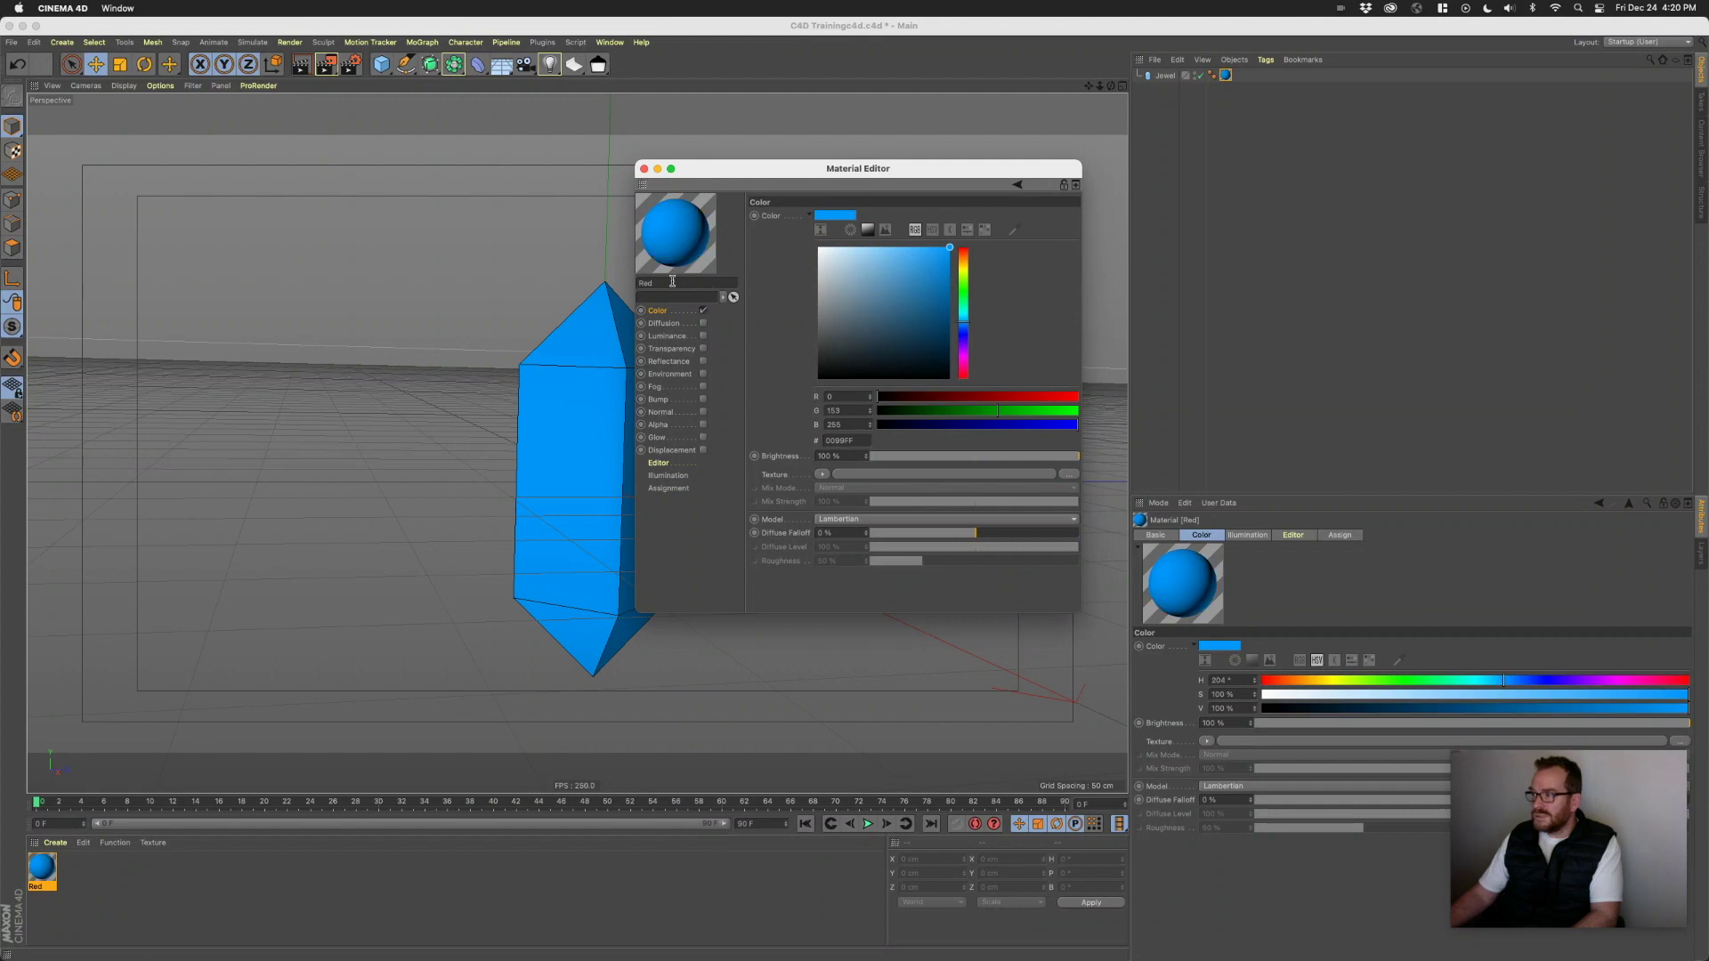
{"action": "key", "text": "BackSpace"}
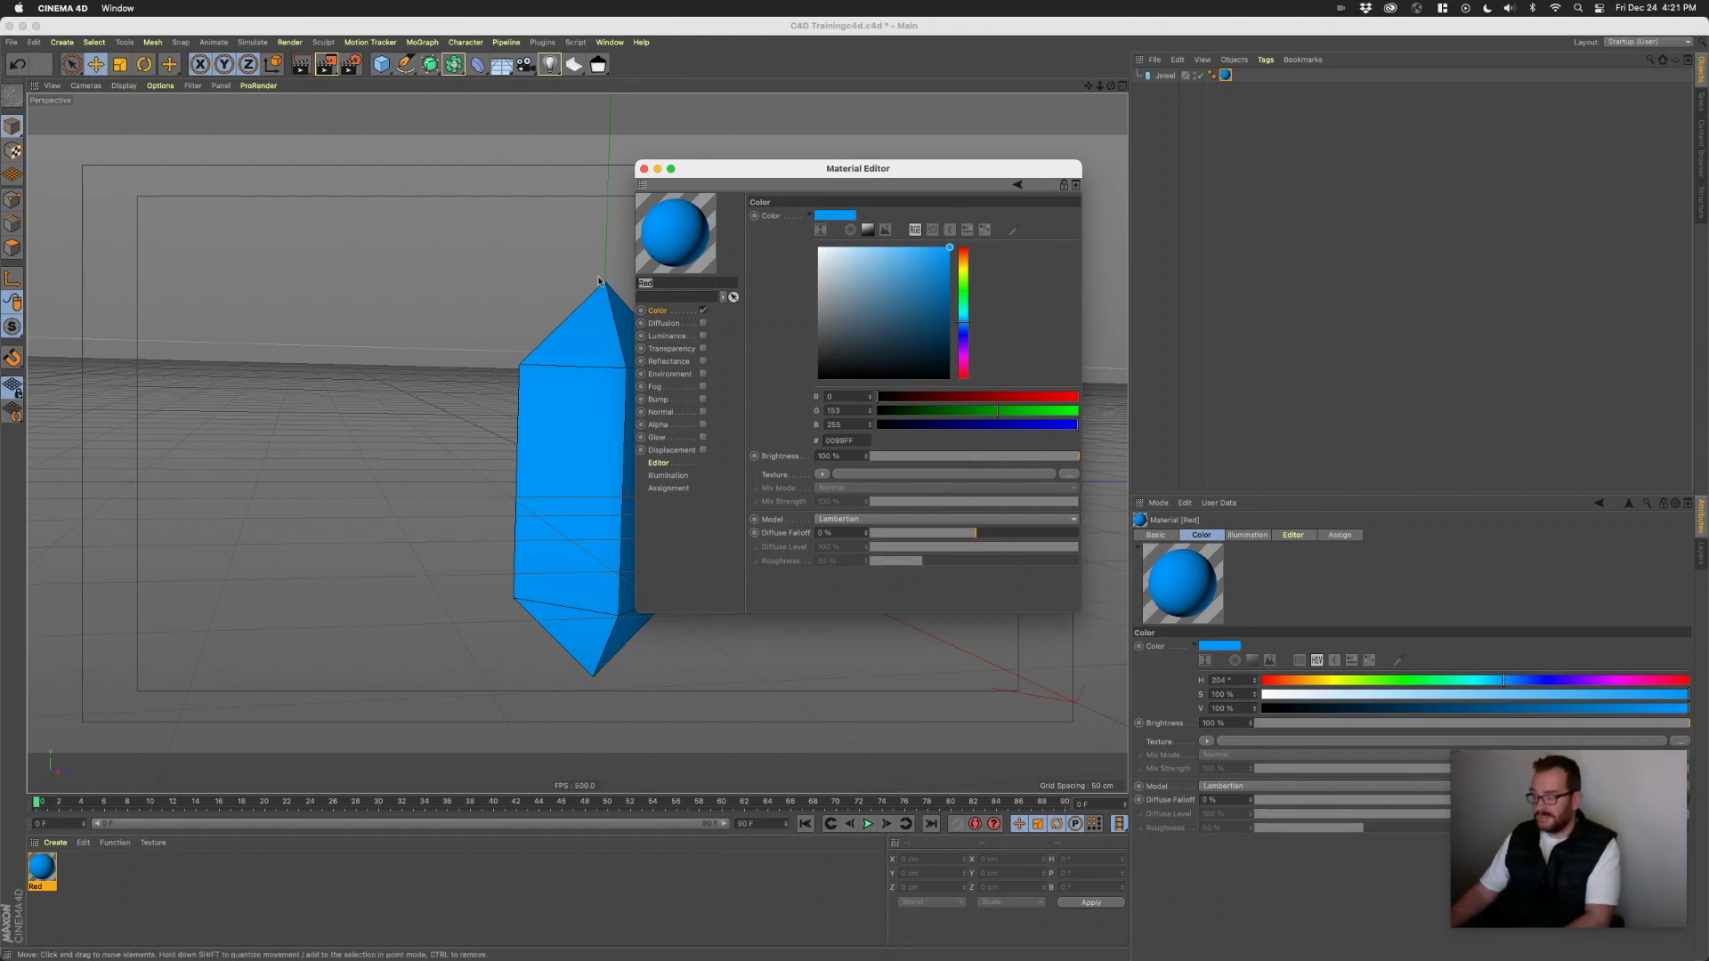
{"action": "type", "text": "Bue"}
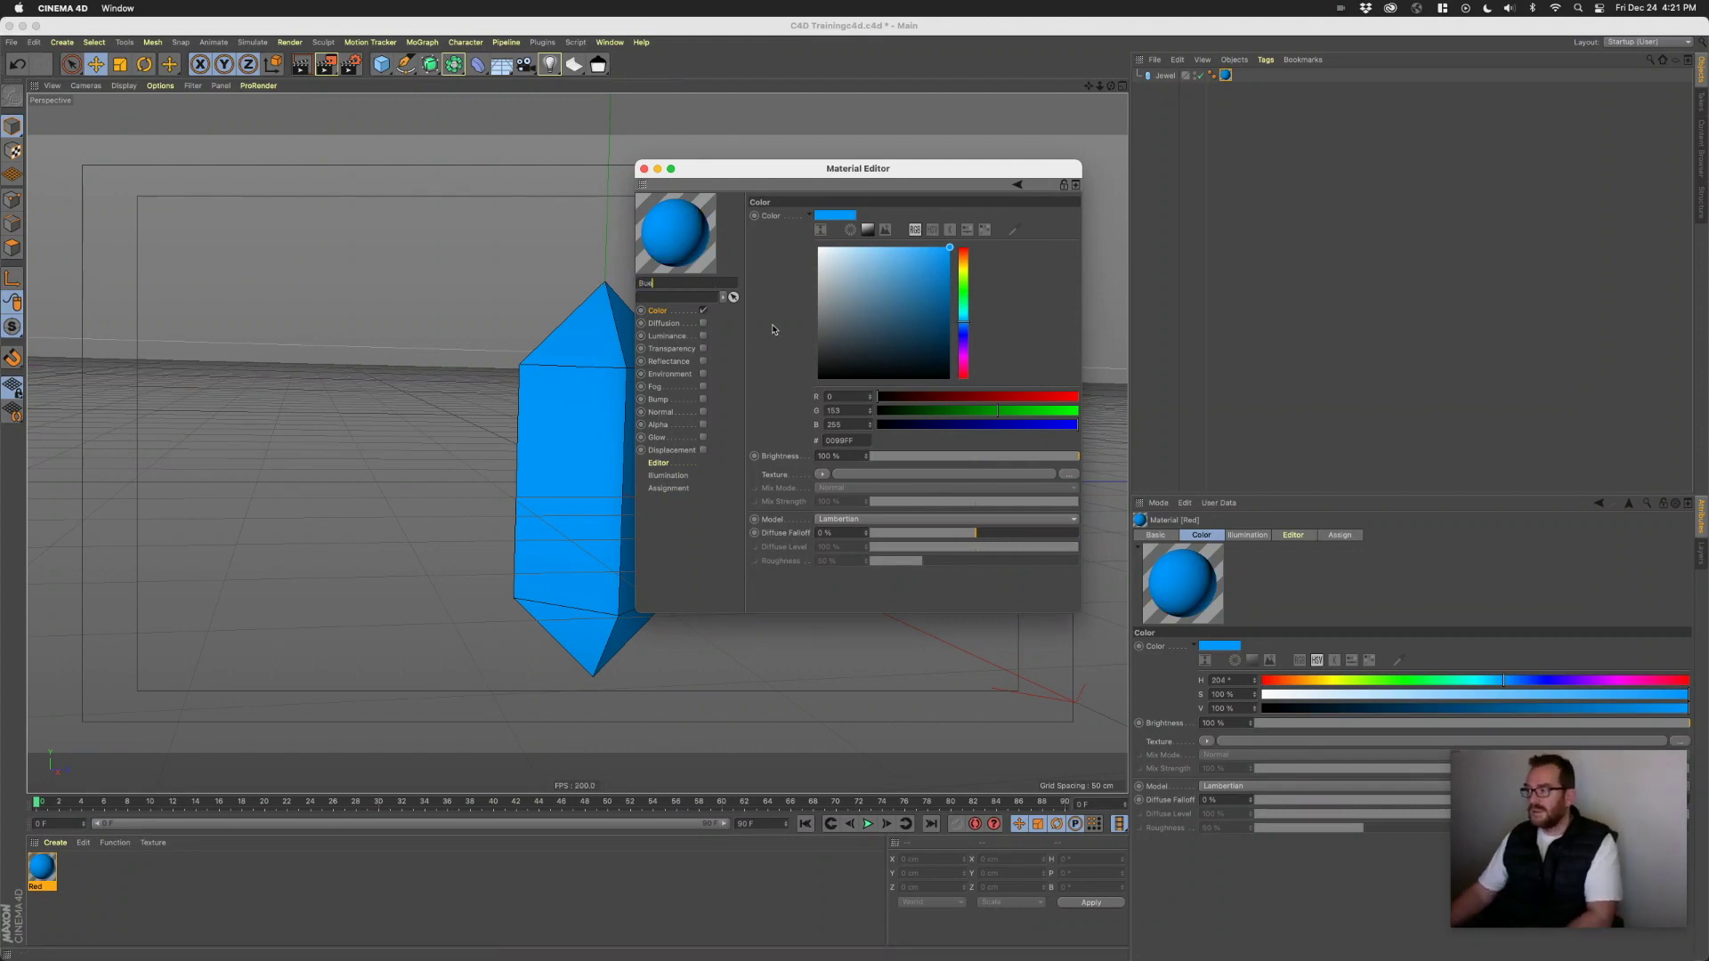
{"action": "left_click", "coordinate": [644, 168]}
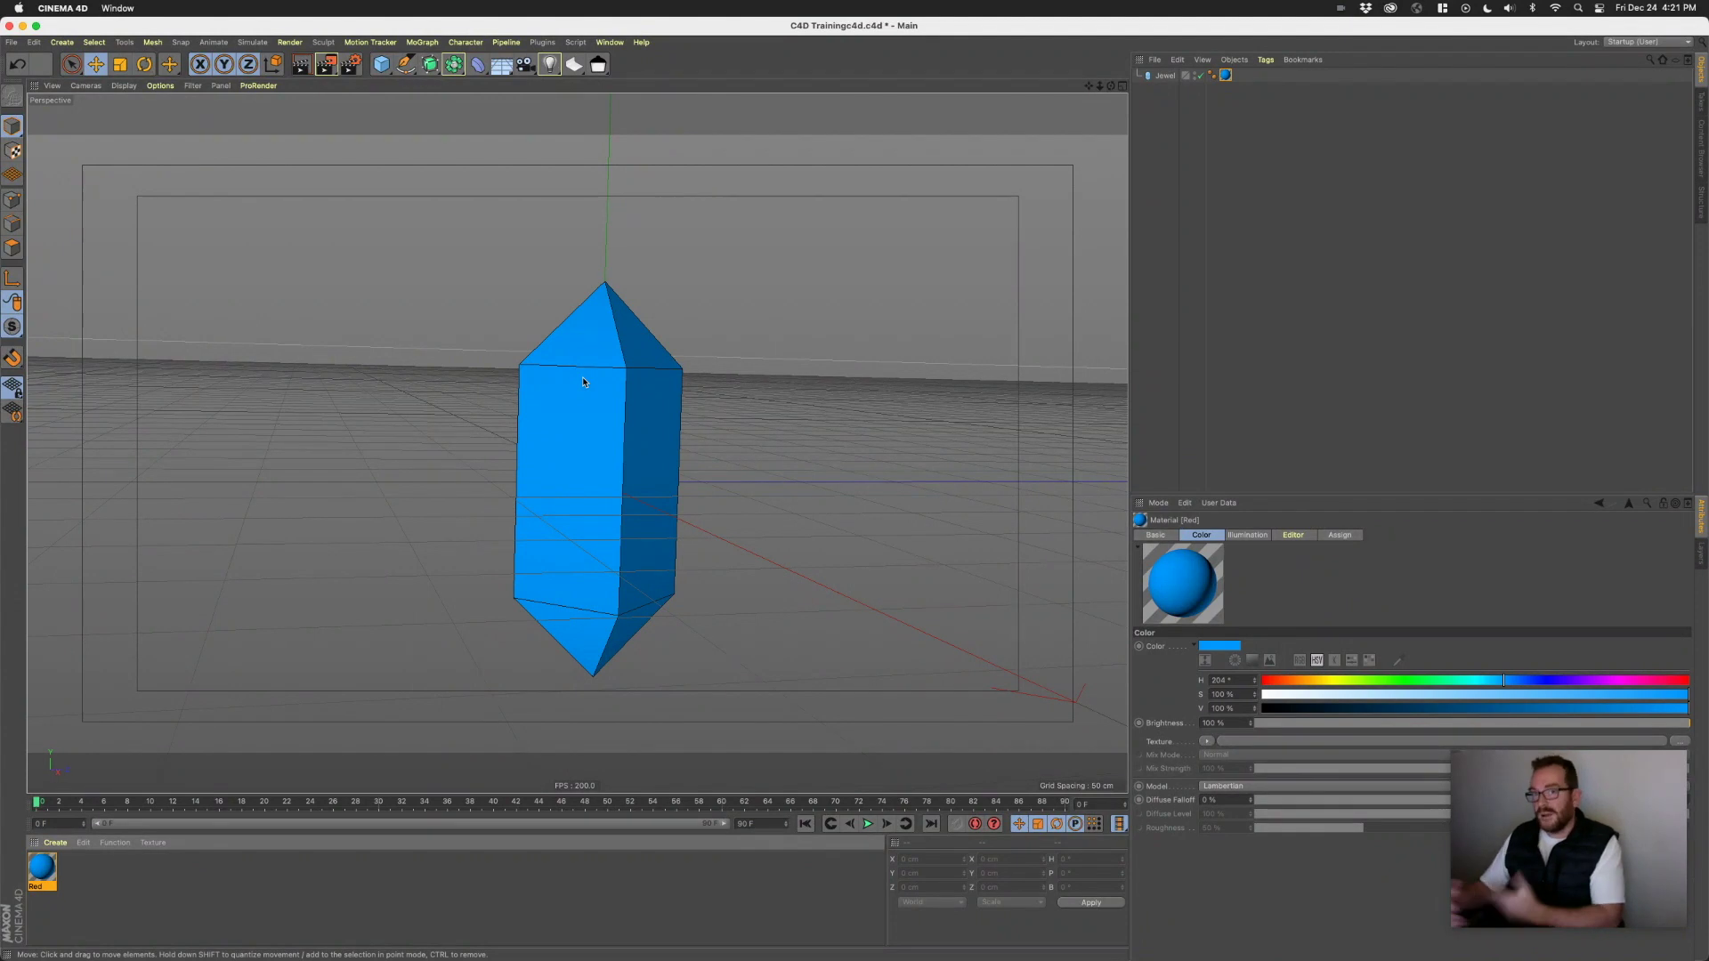
{"action": "left_click", "coordinate": [209, 895]}
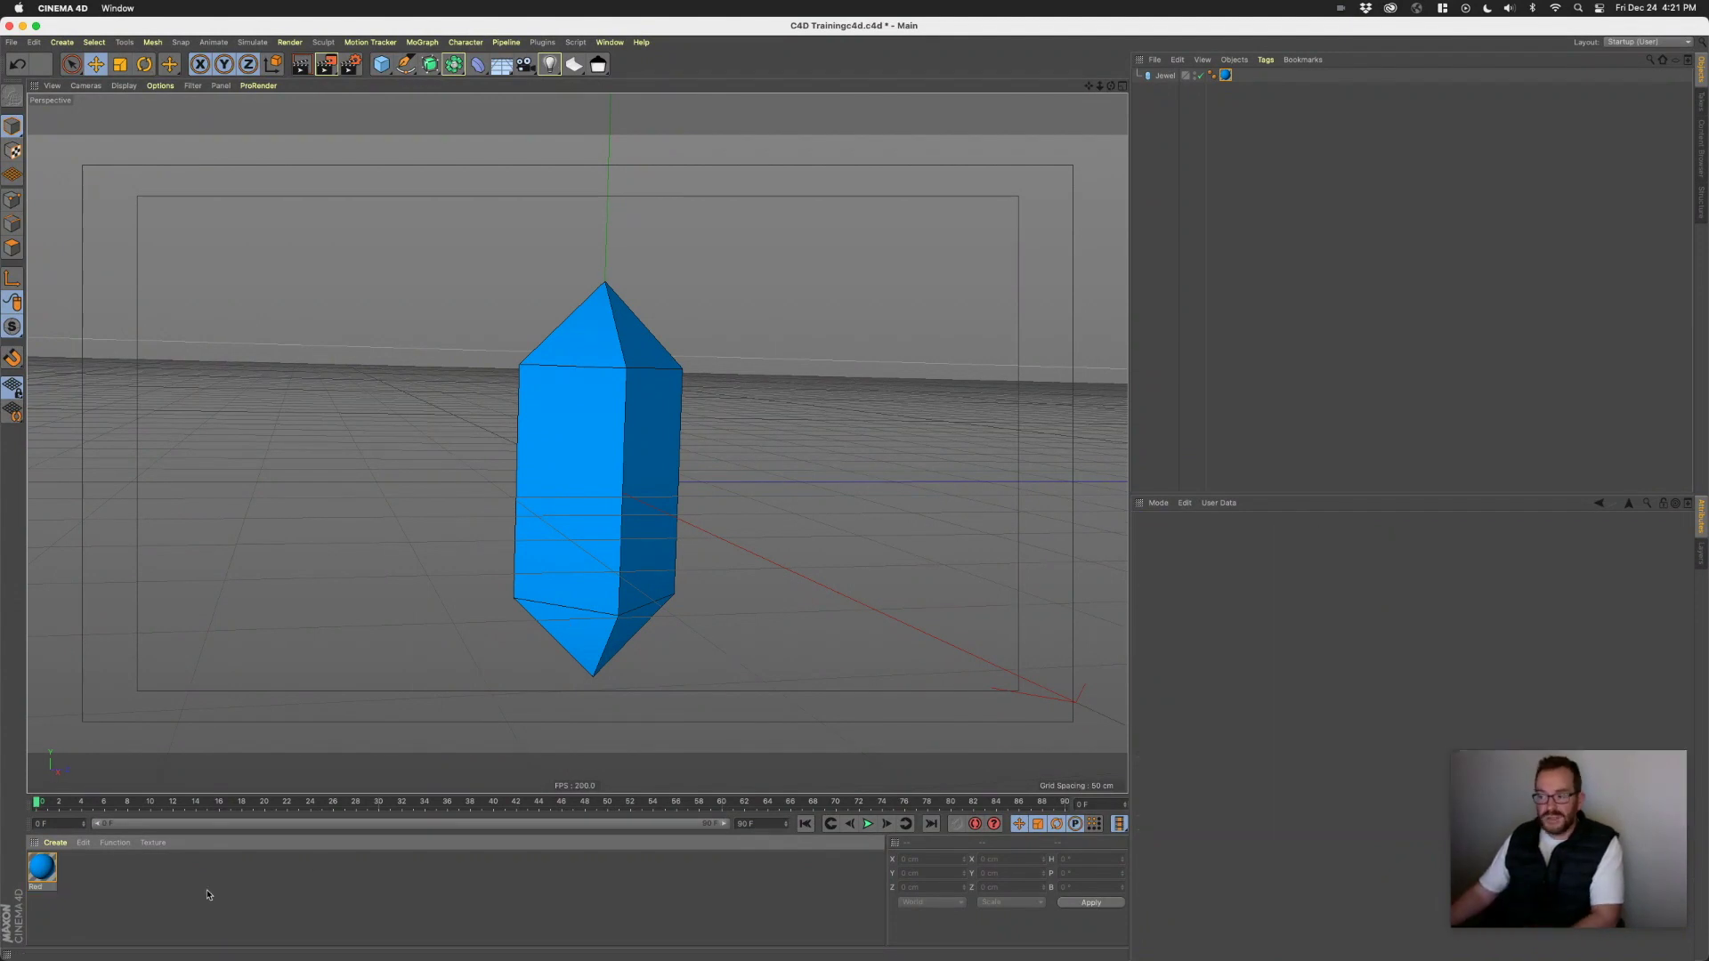
- Select the jewel and open the Content Browser, placed so that the jewel stays in view
{"action": "left_click", "coordinate": [613, 425]}
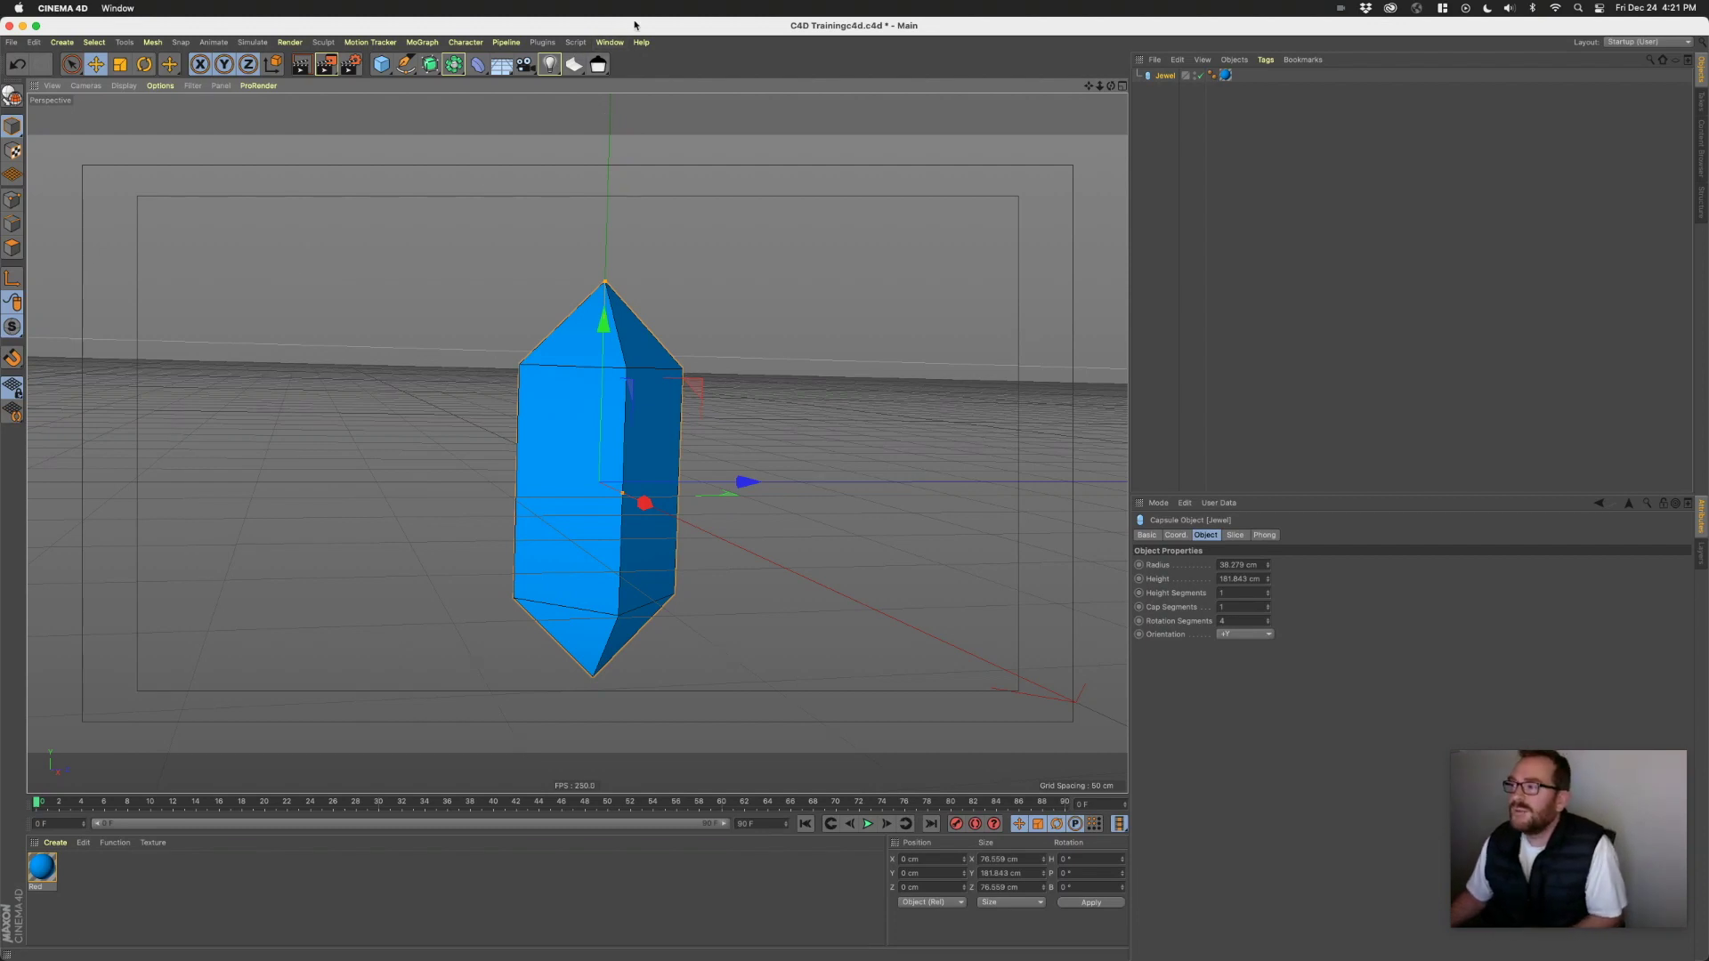
{"action": "left_click", "coordinate": [608, 42]}
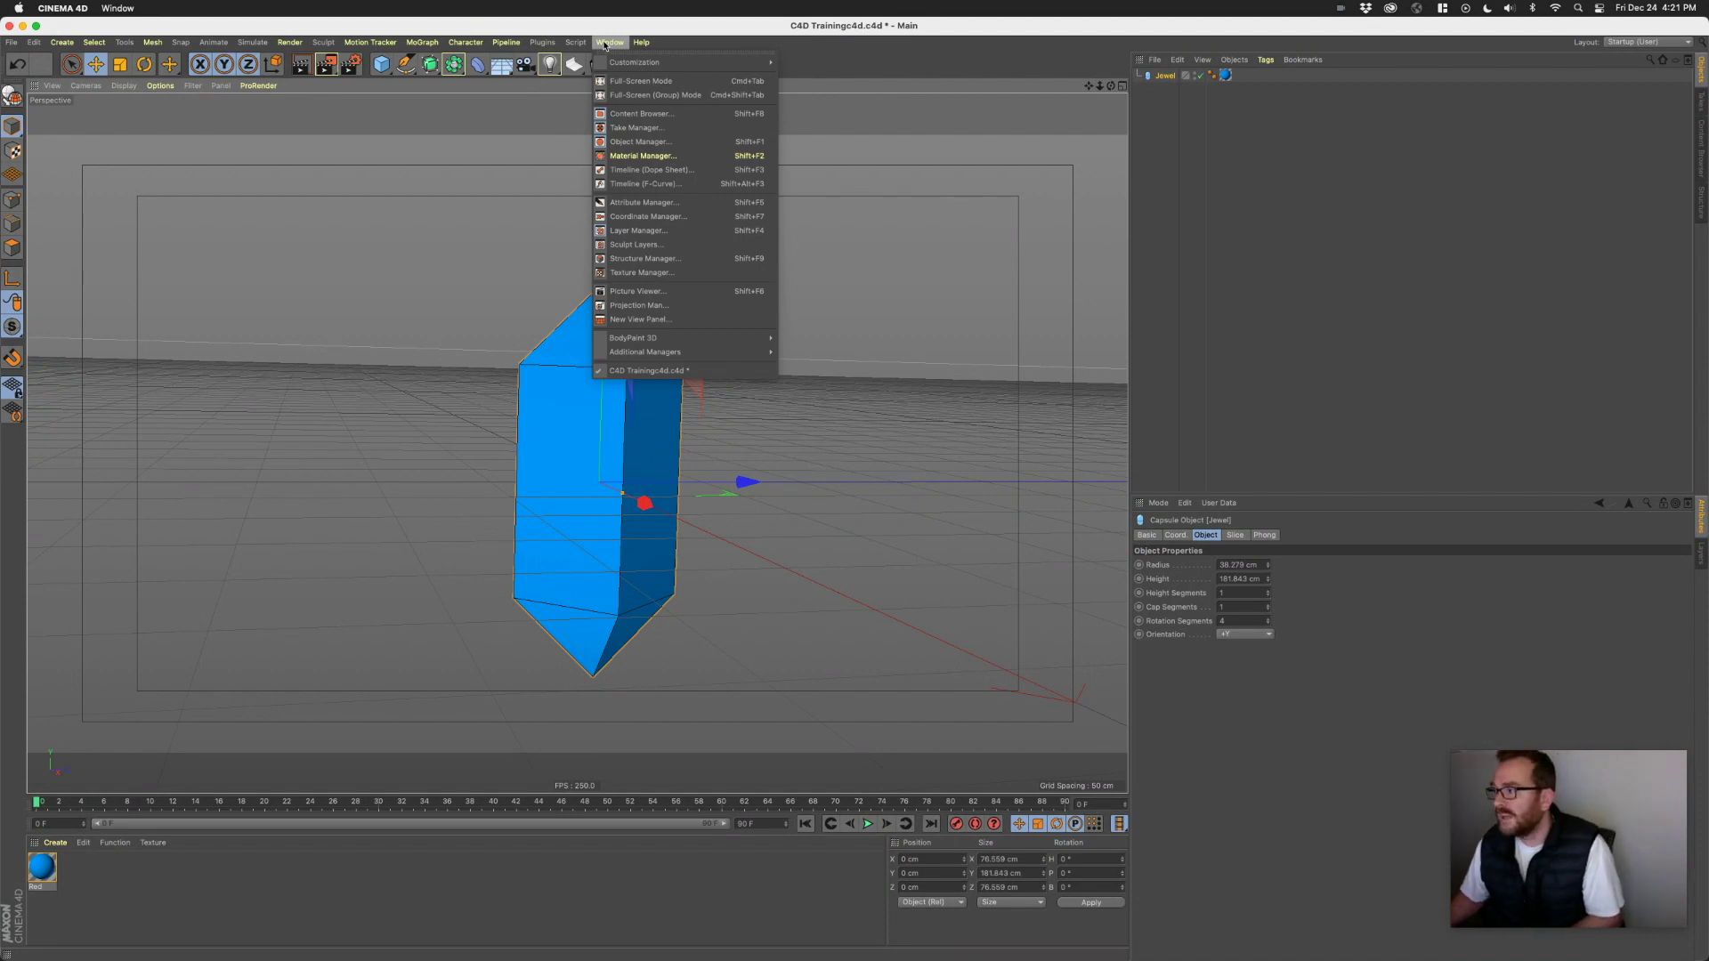
{"action": "left_click", "coordinate": [715, 119]}
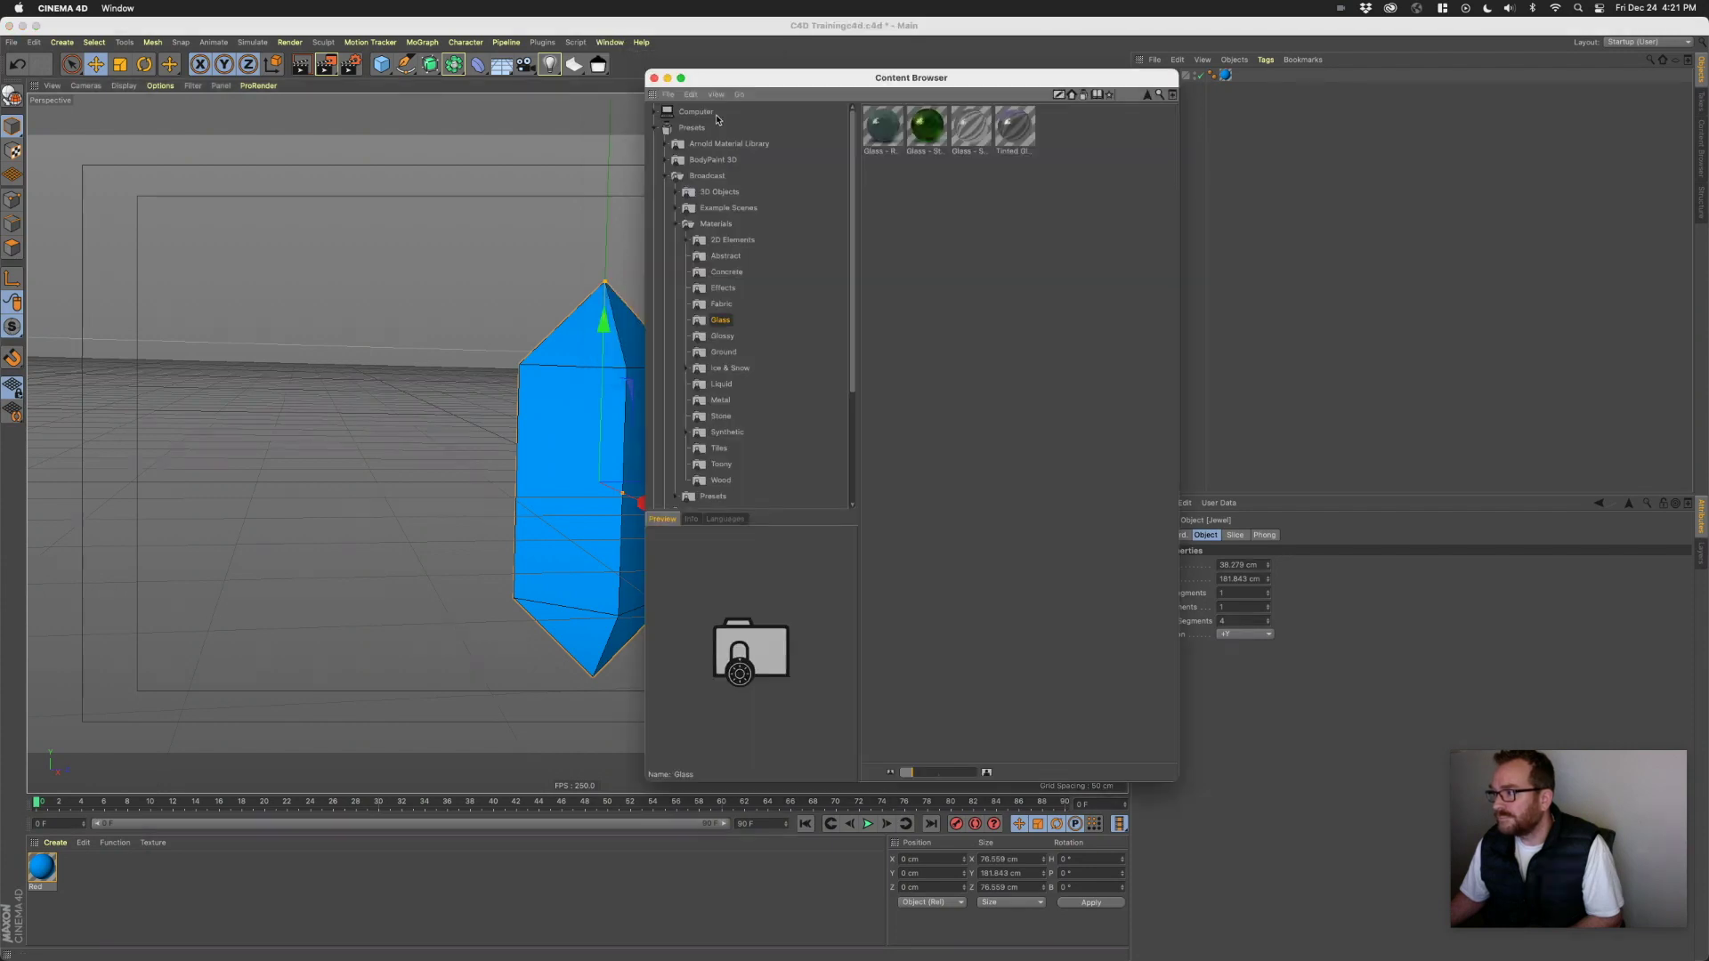
{"action": "left_click_drag", "start_coordinate": [767, 80], "coordinate": [531, 150]}
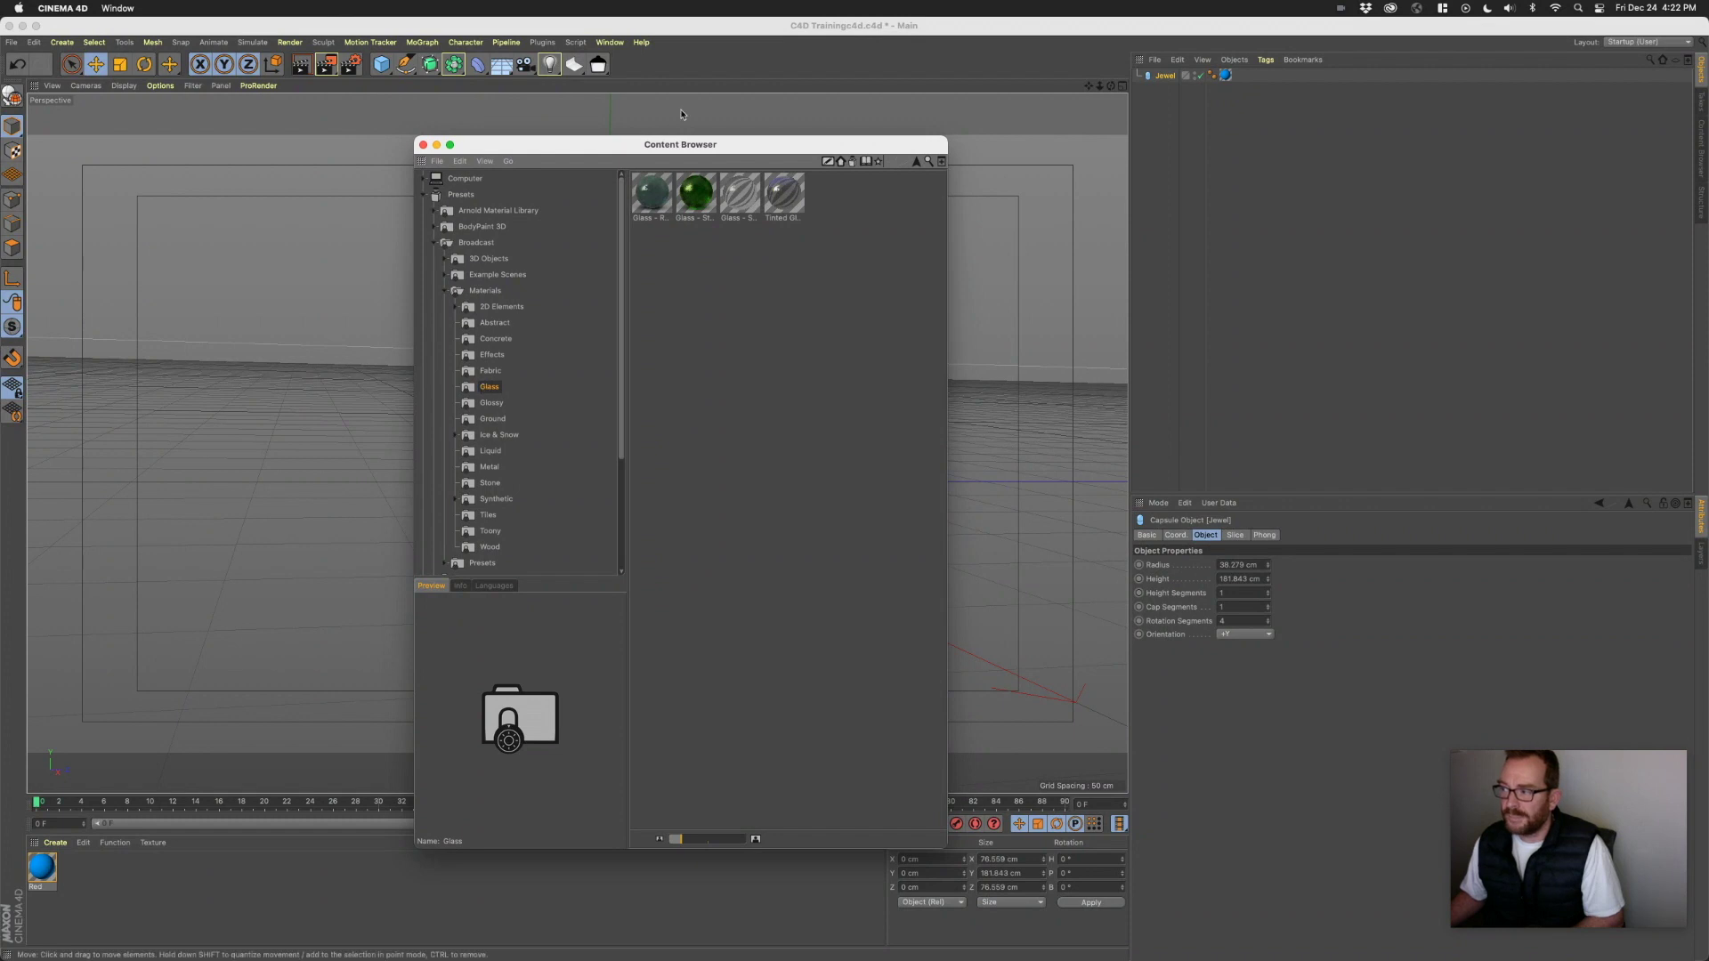
{"action": "left_click_drag", "start_coordinate": [689, 152], "coordinate": [1099, 161]}
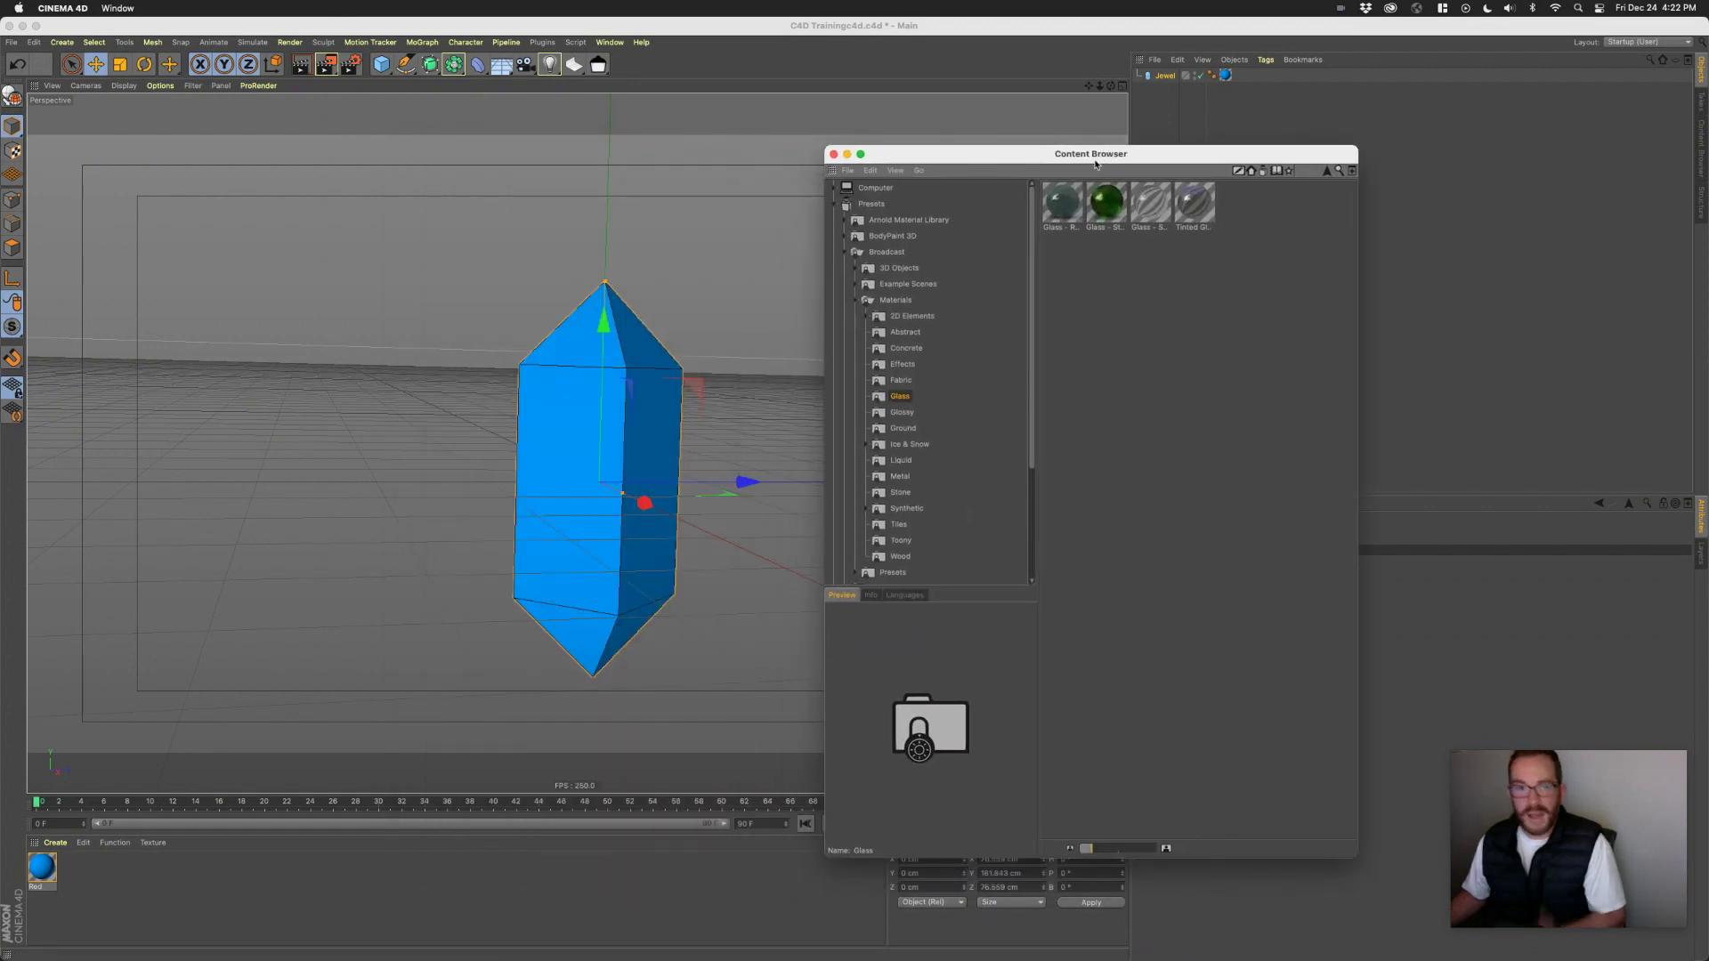
- Add the Glass - Stained preset from the Broadcast glass materials to the scene's materials, and close the Content Browser
{"action": "left_click", "coordinate": [1107, 205]}
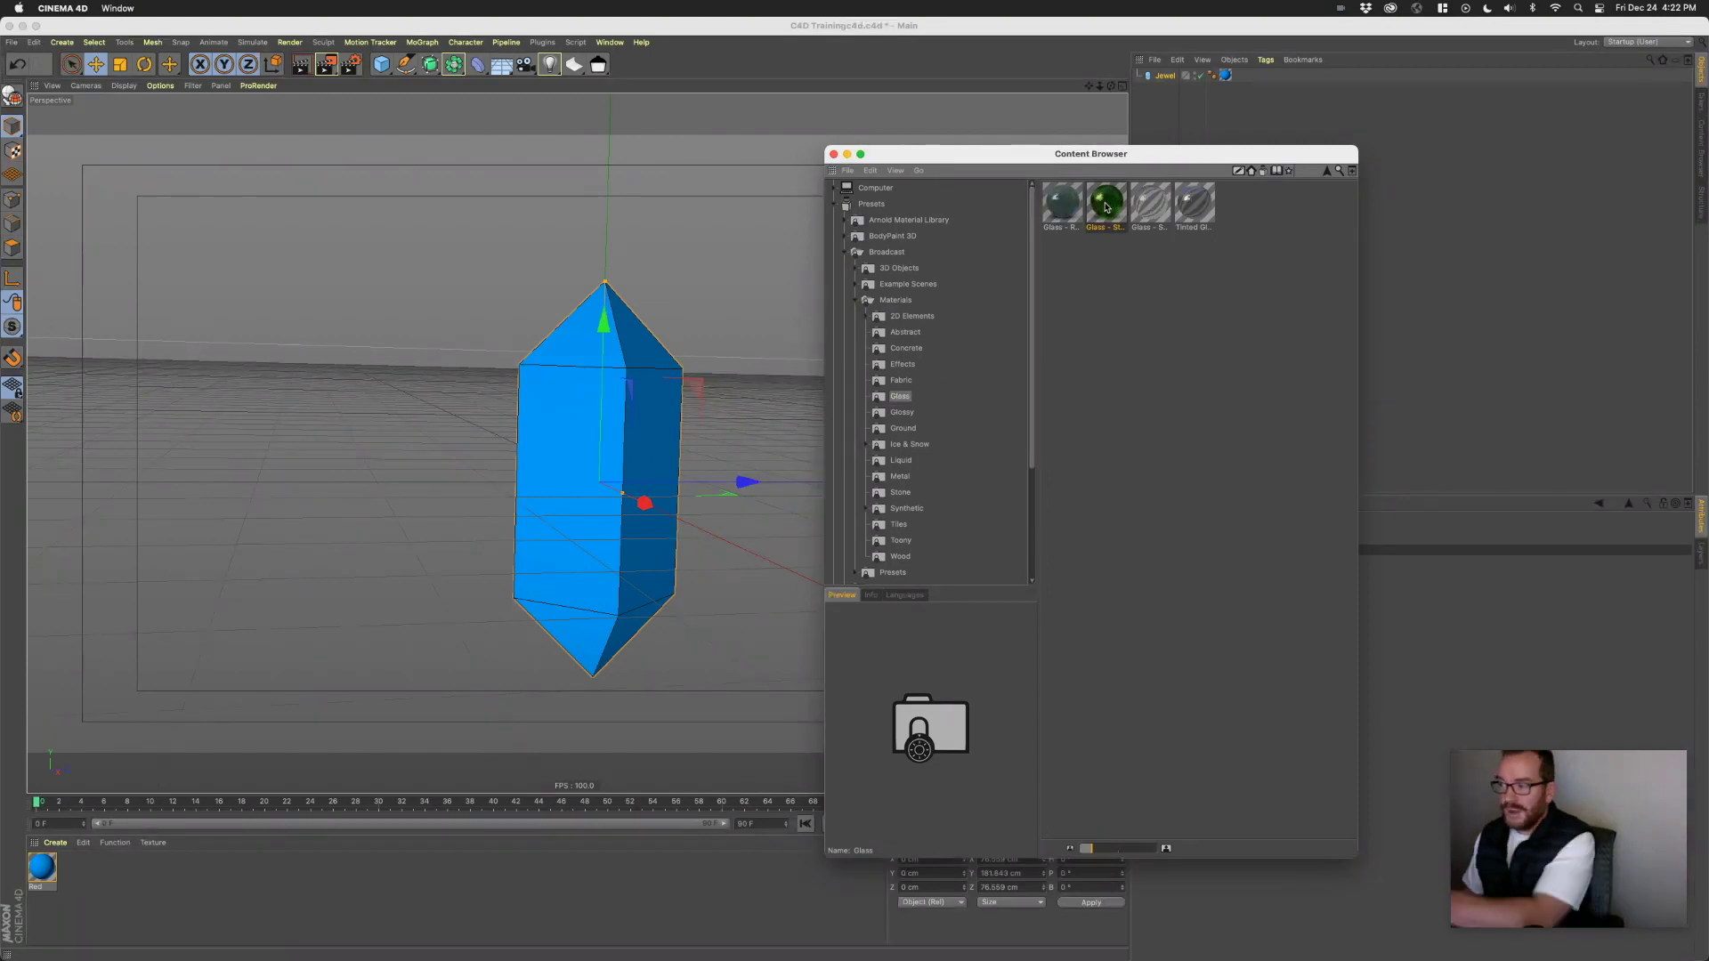
{"action": "mouse_move", "coordinate": [1106, 206]}
{"action": "left_mouse_down"}
{"action": "mouse_move", "coordinate": [796, 278]}
{"action": "mouse_move", "coordinate": [227, 712]}
{"action": "mouse_move", "coordinate": [114, 884]}
{"action": "left_mouse_up"}
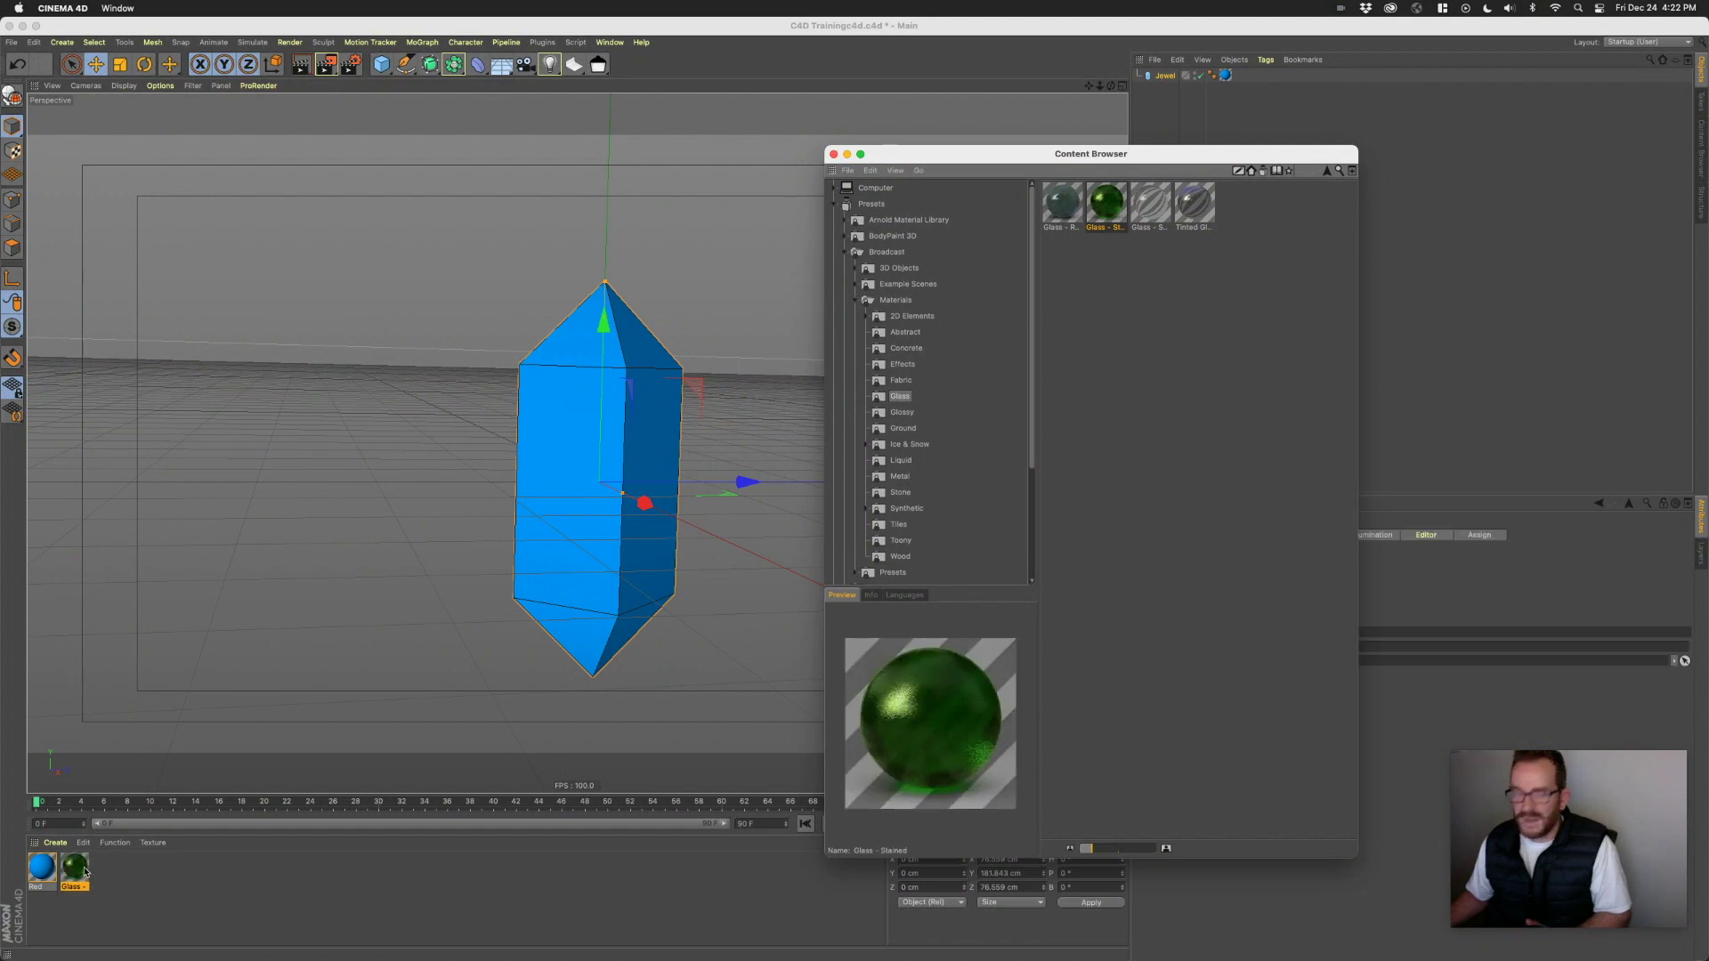
{"action": "left_click", "coordinate": [833, 155]}
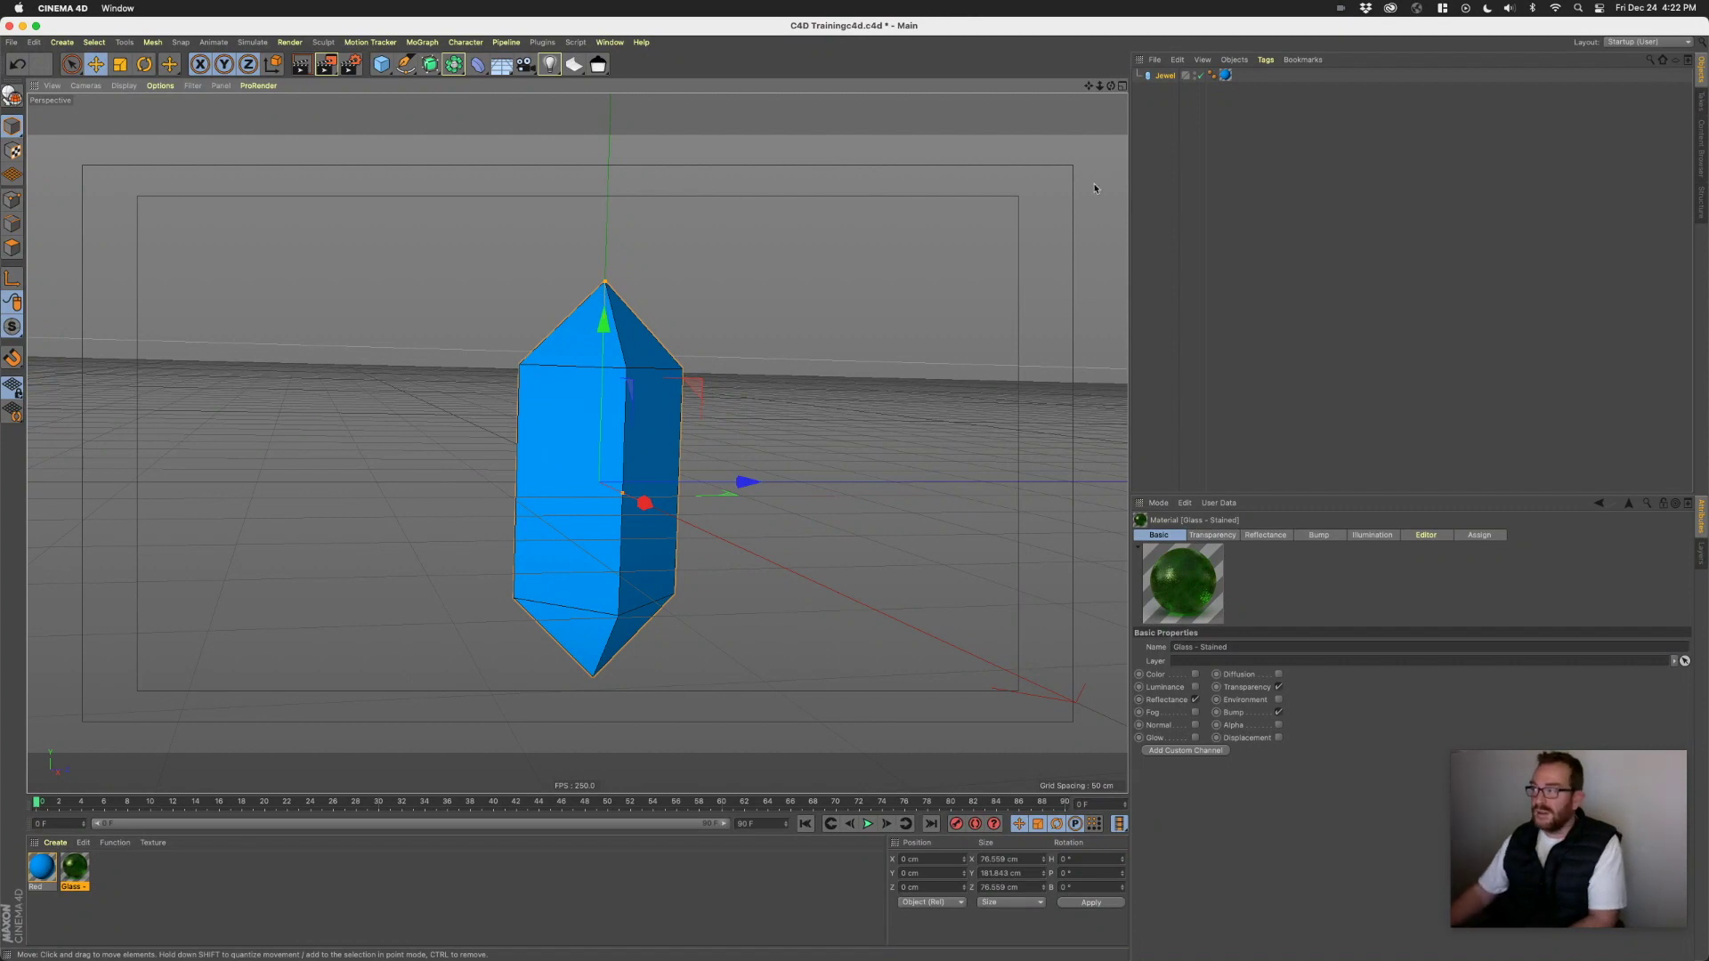
{"action": "left_click", "coordinate": [144, 872]}
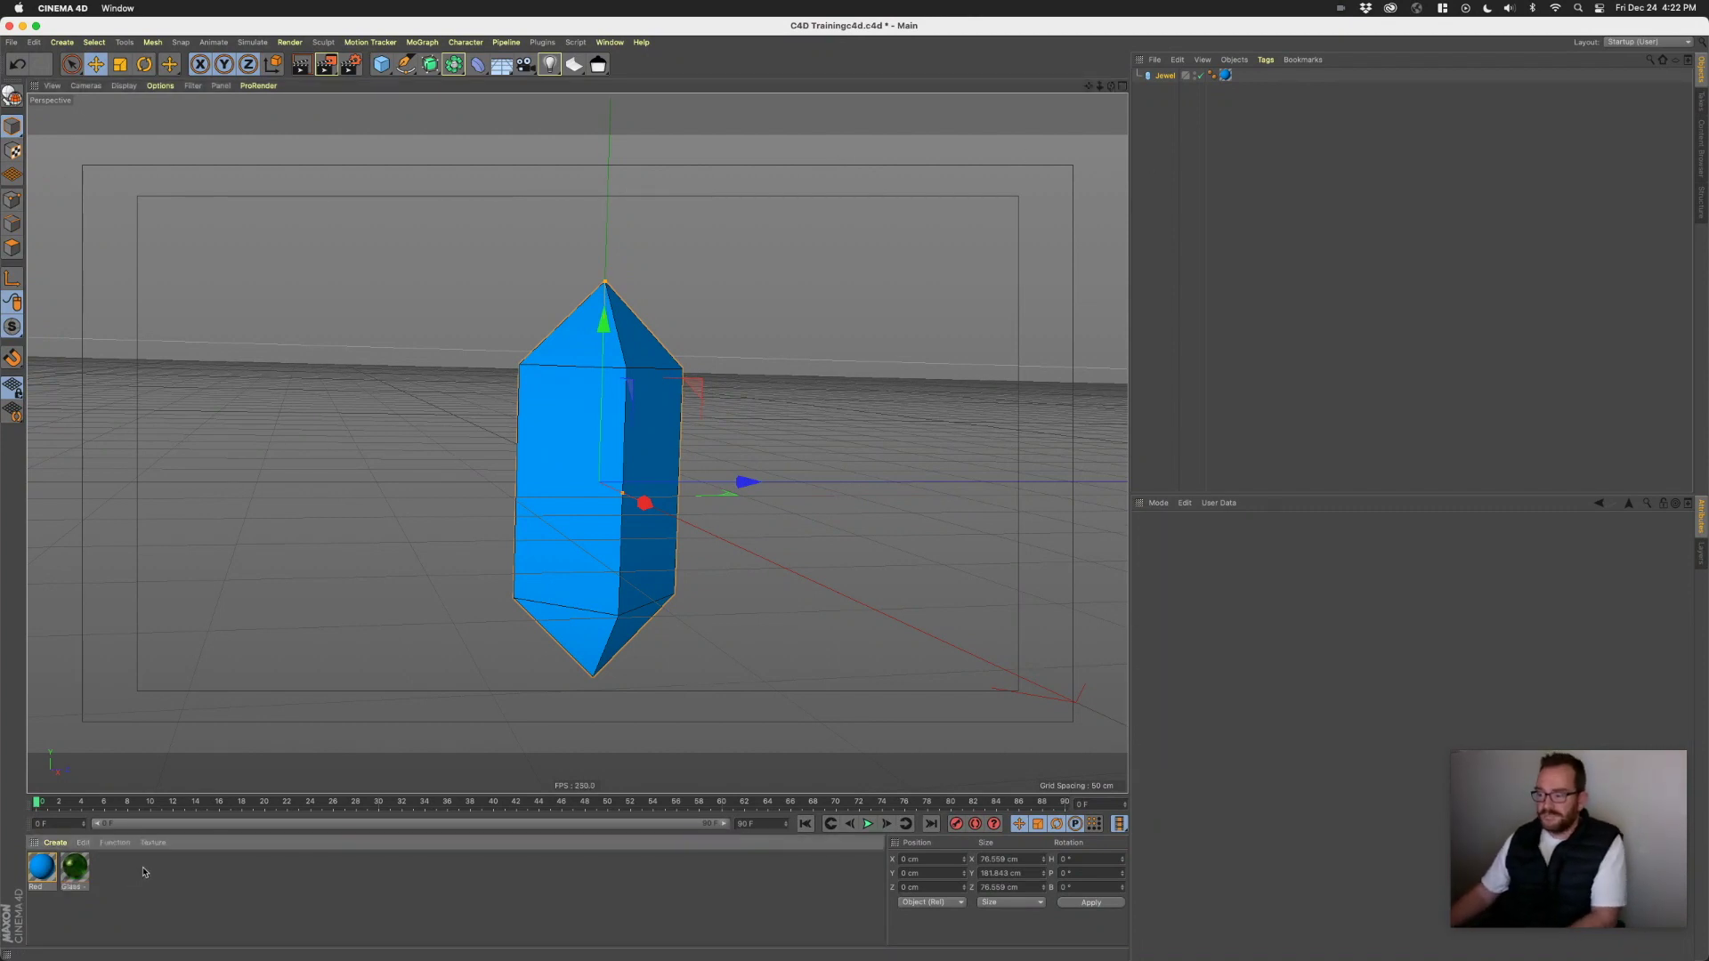
- Open the Glass - Stained material in the Material Editor and examine its Transparency, Reflectance and Bump channel settings
{"action": "double_click", "coordinate": [75, 867]}
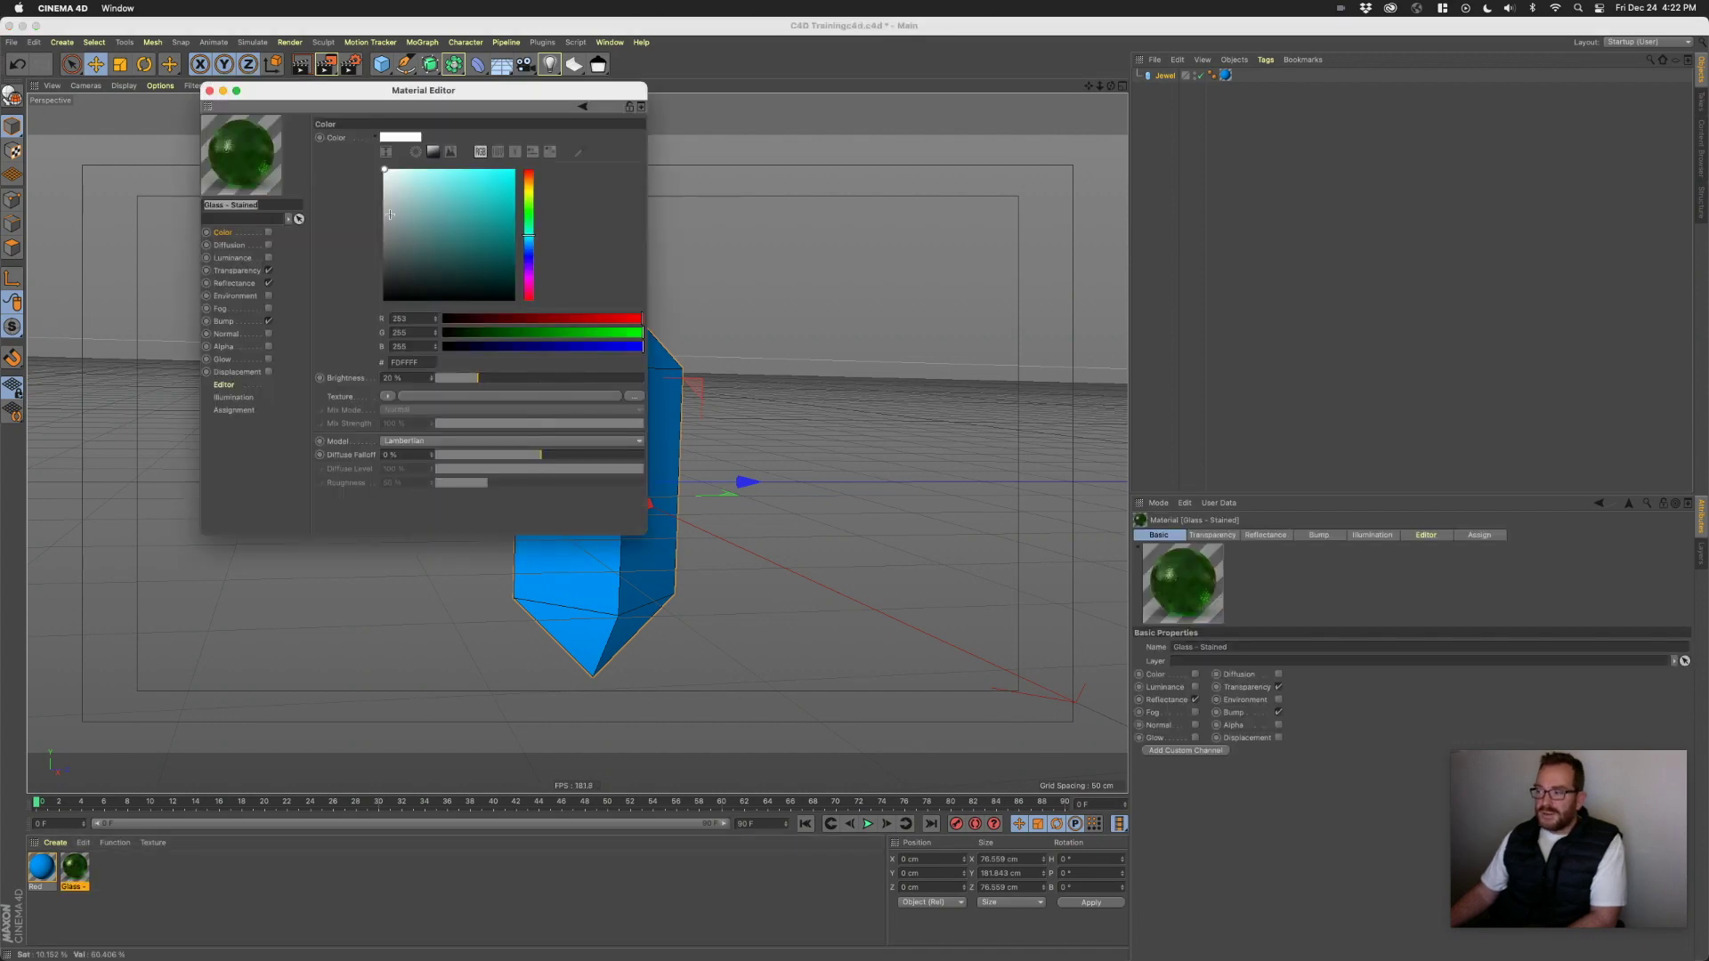
{"action": "left_click", "coordinate": [238, 271]}
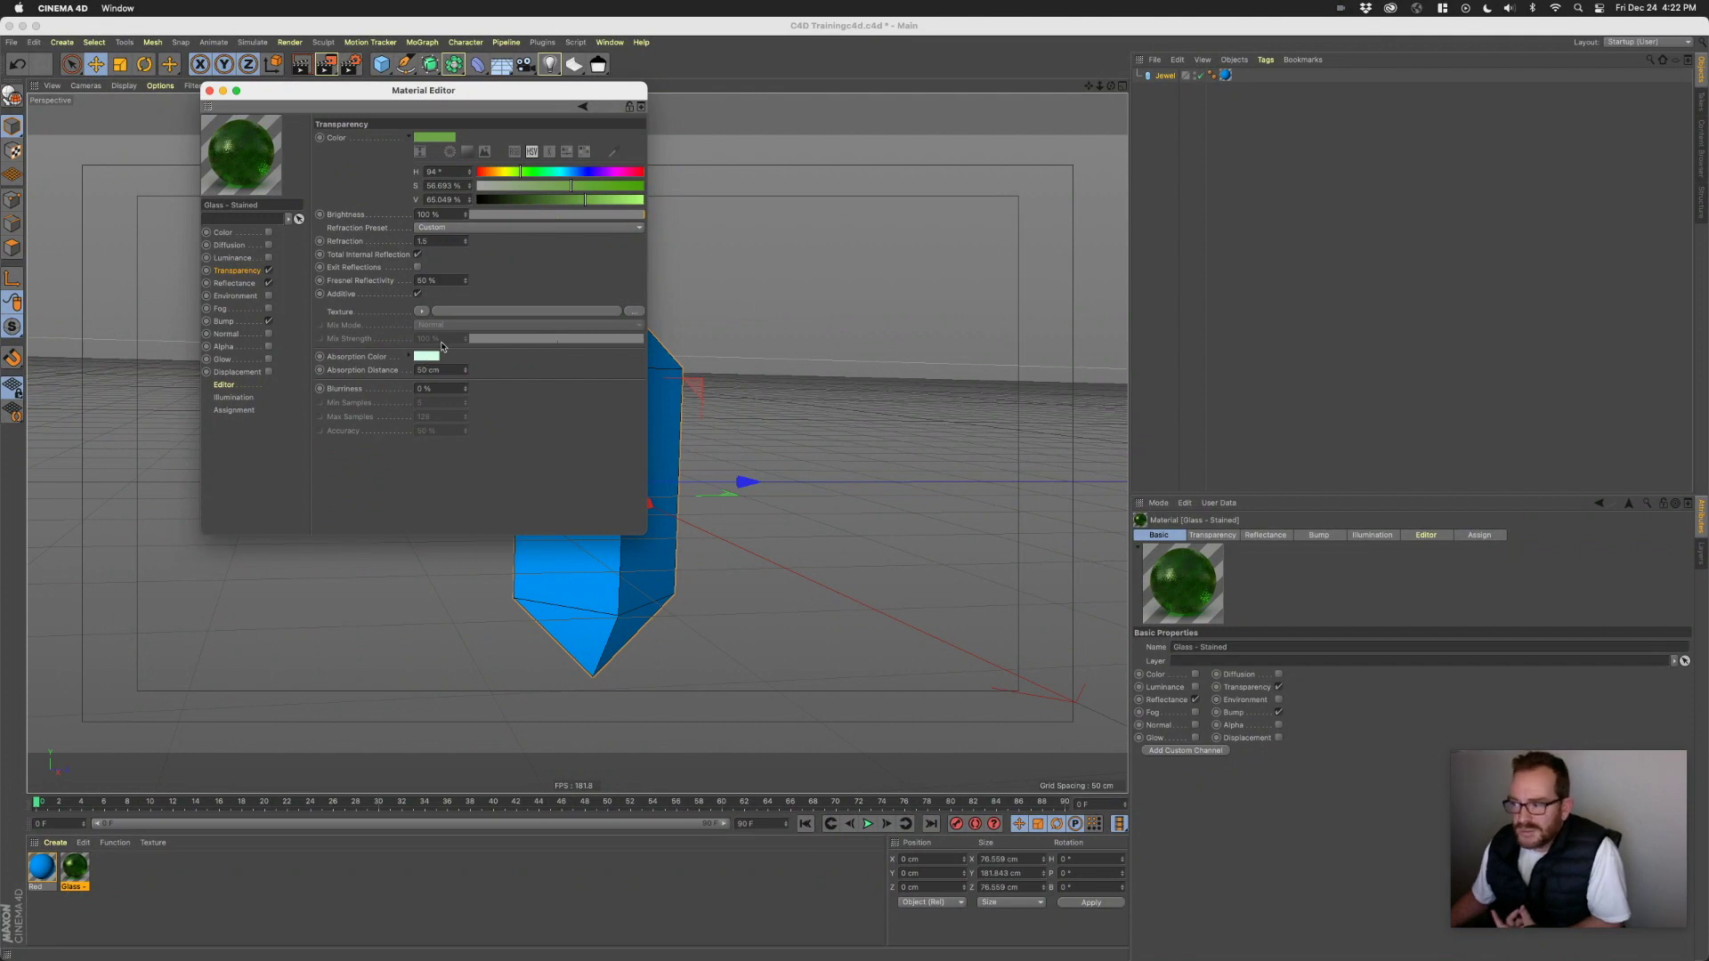
{"action": "left_click", "coordinate": [233, 283]}
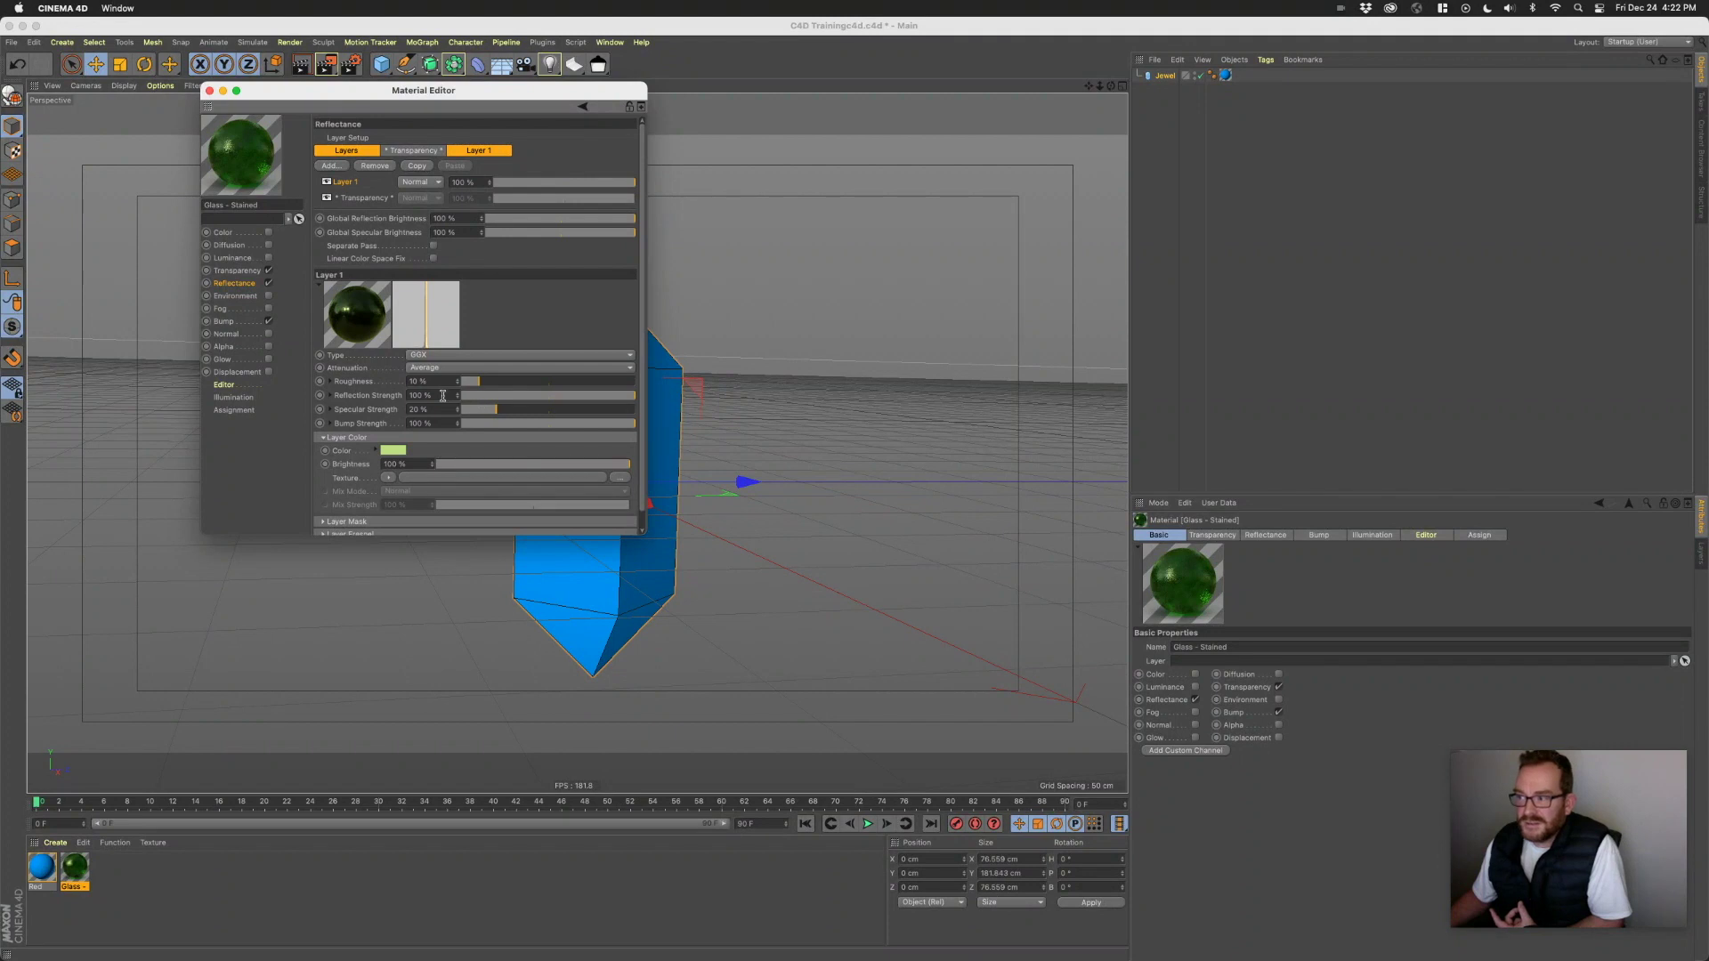
{"action": "left_click", "coordinate": [435, 358]}
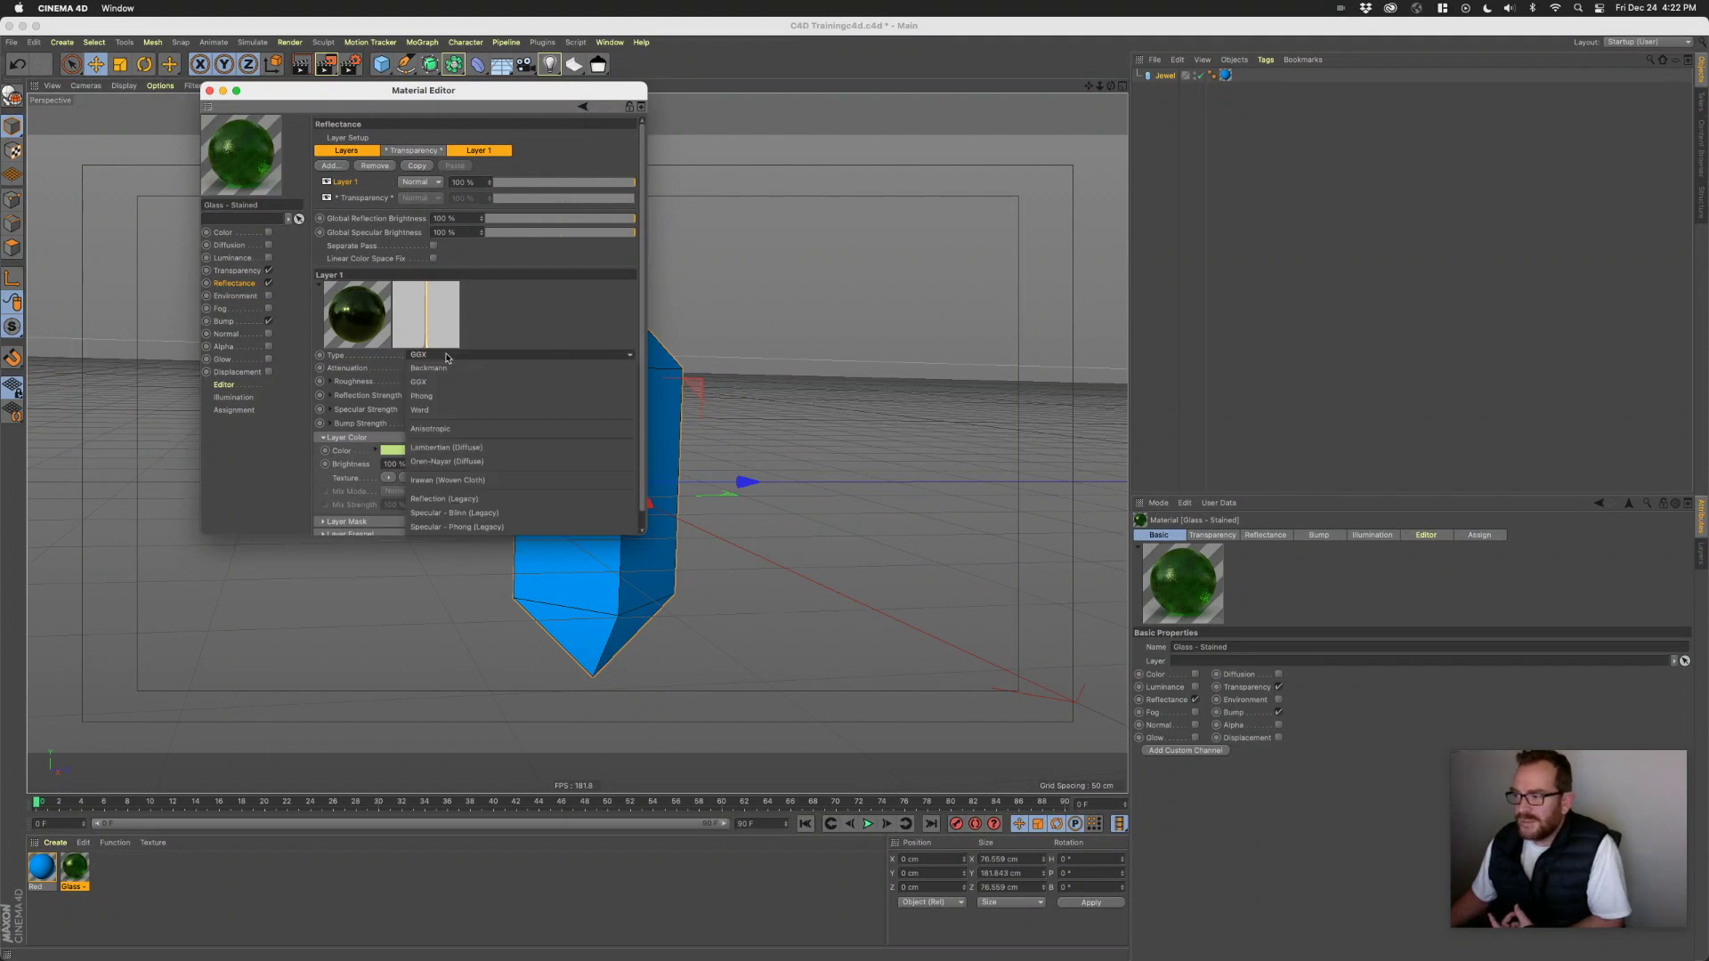
{"action": "left_click", "coordinate": [371, 378]}
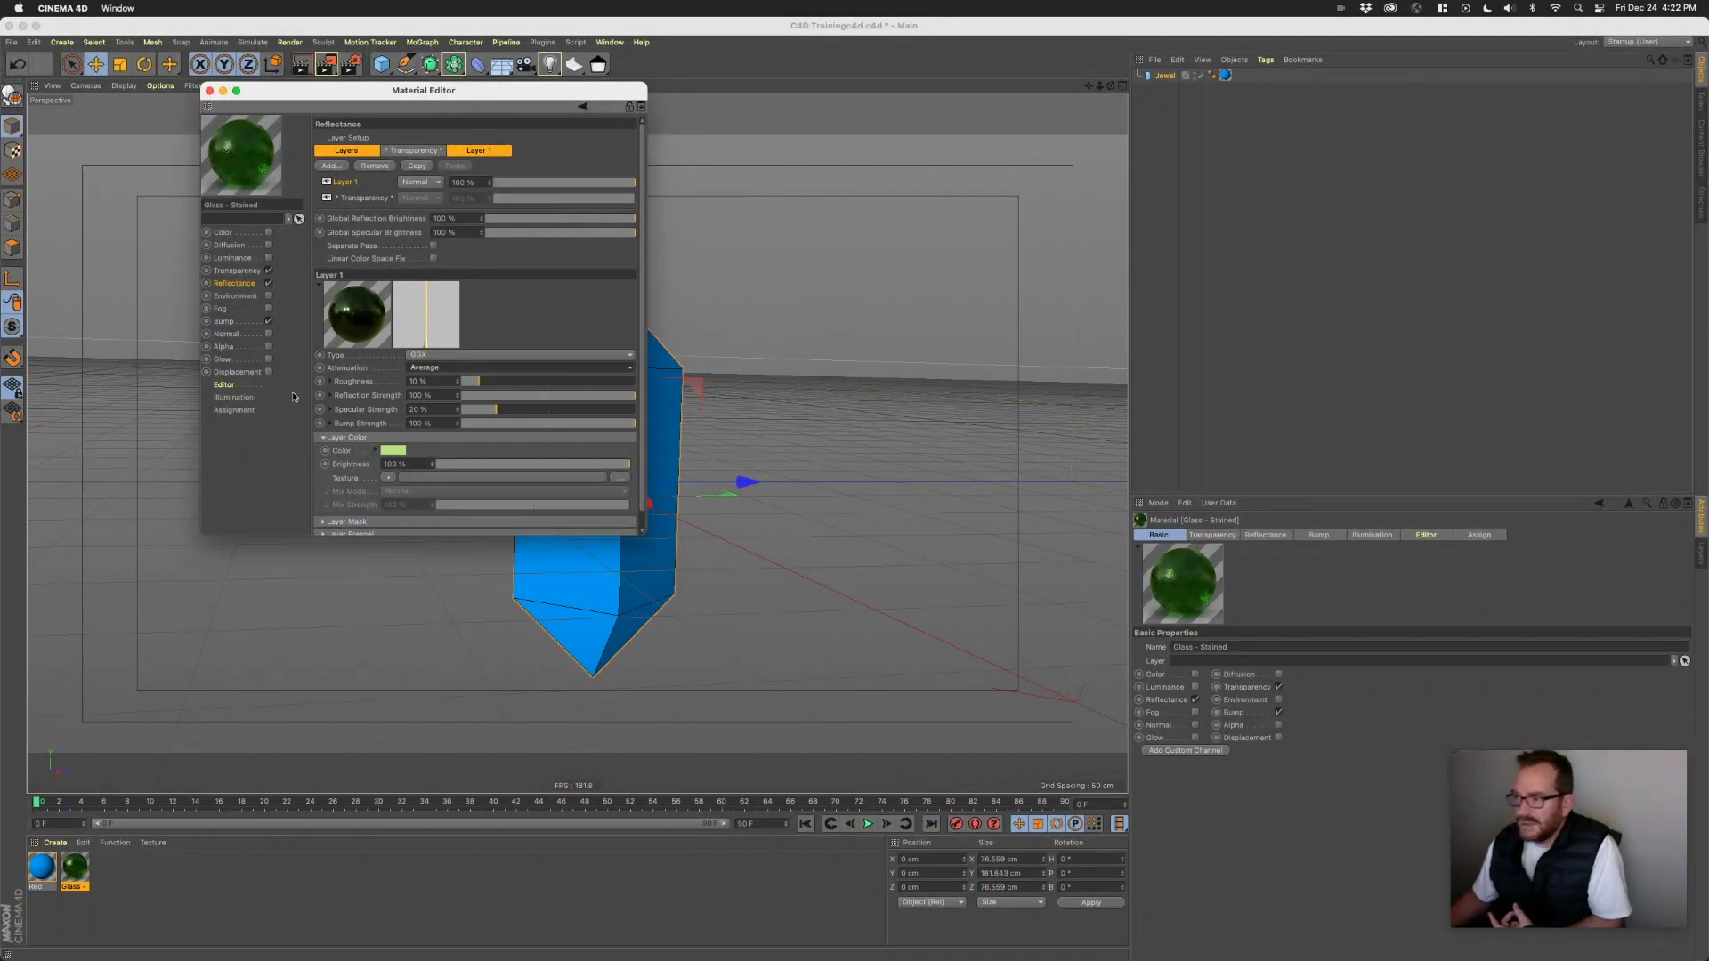
{"action": "left_click", "coordinate": [227, 323]}
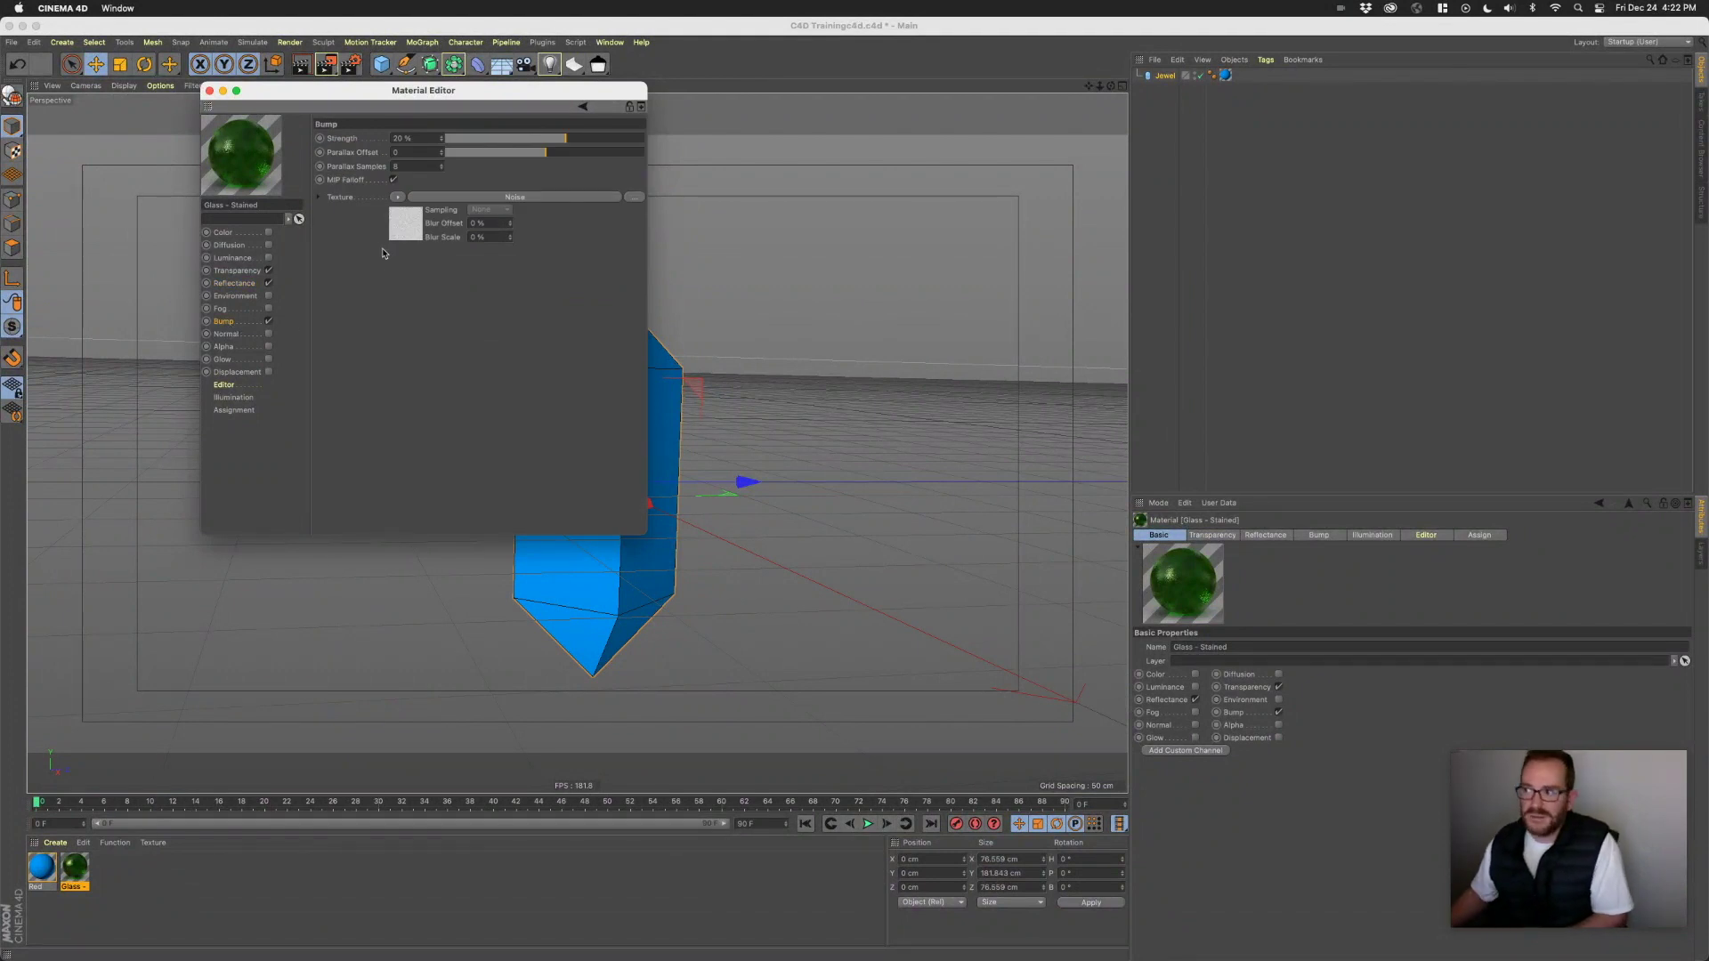
{"action": "left_click_drag", "start_coordinate": [362, 98], "coordinate": [461, 109]}
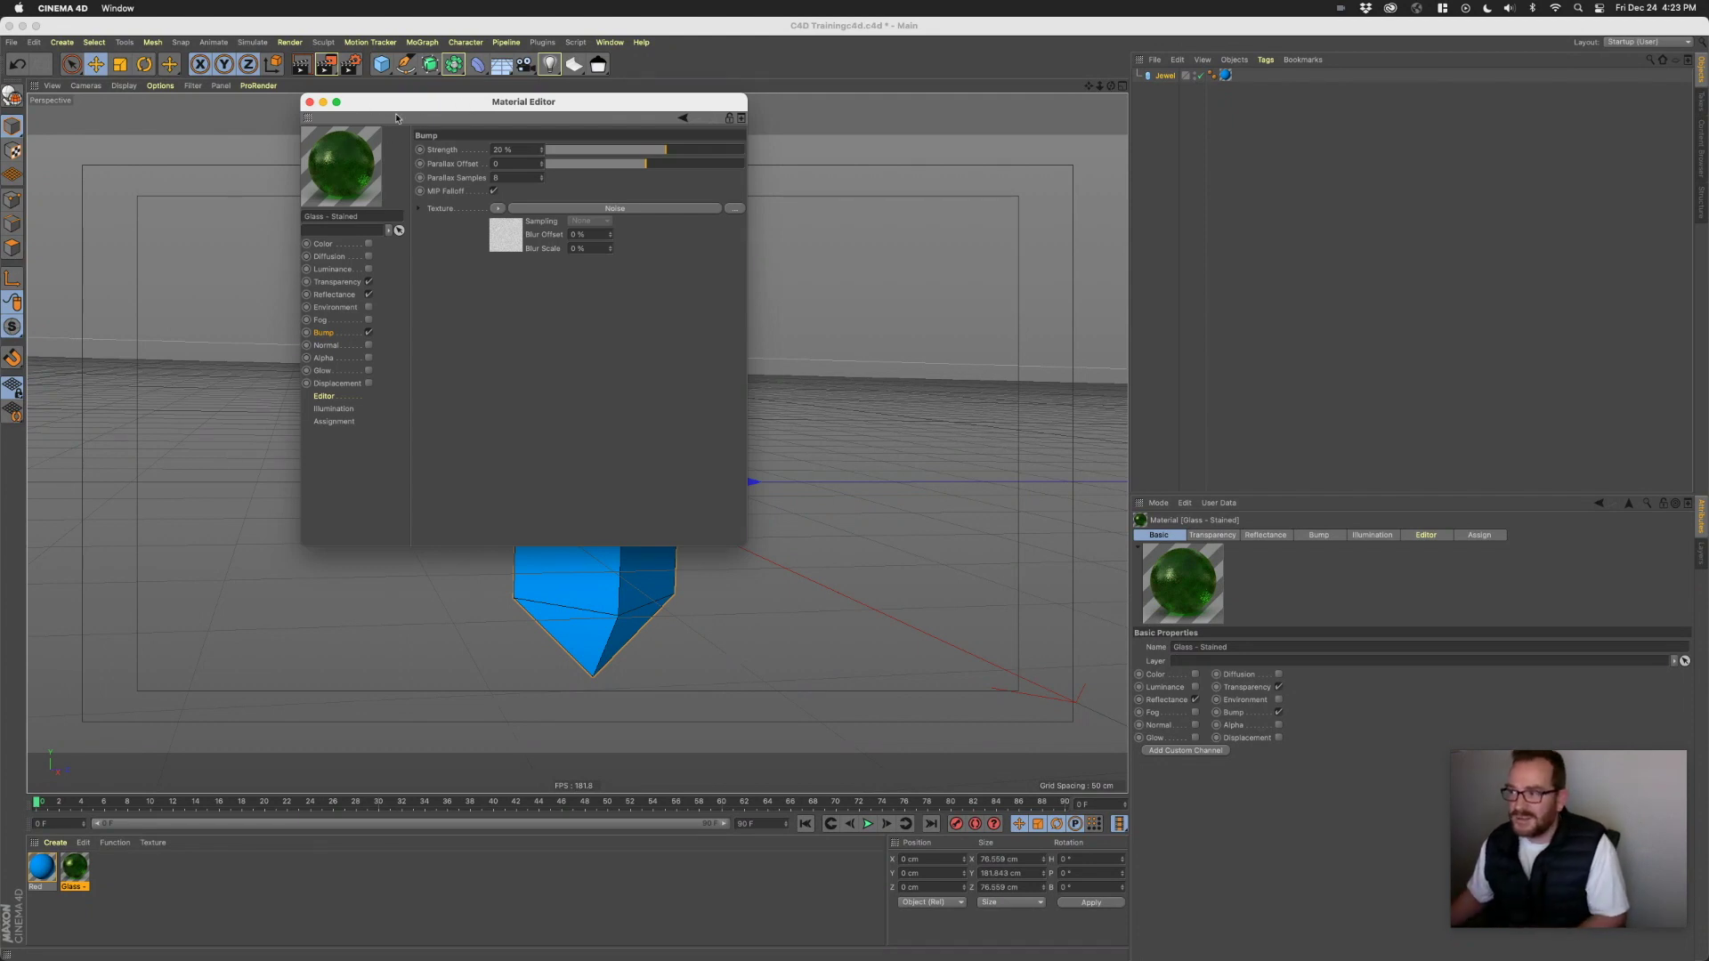
{"action": "left_click_drag", "start_coordinate": [362, 106], "coordinate": [427, 119]}
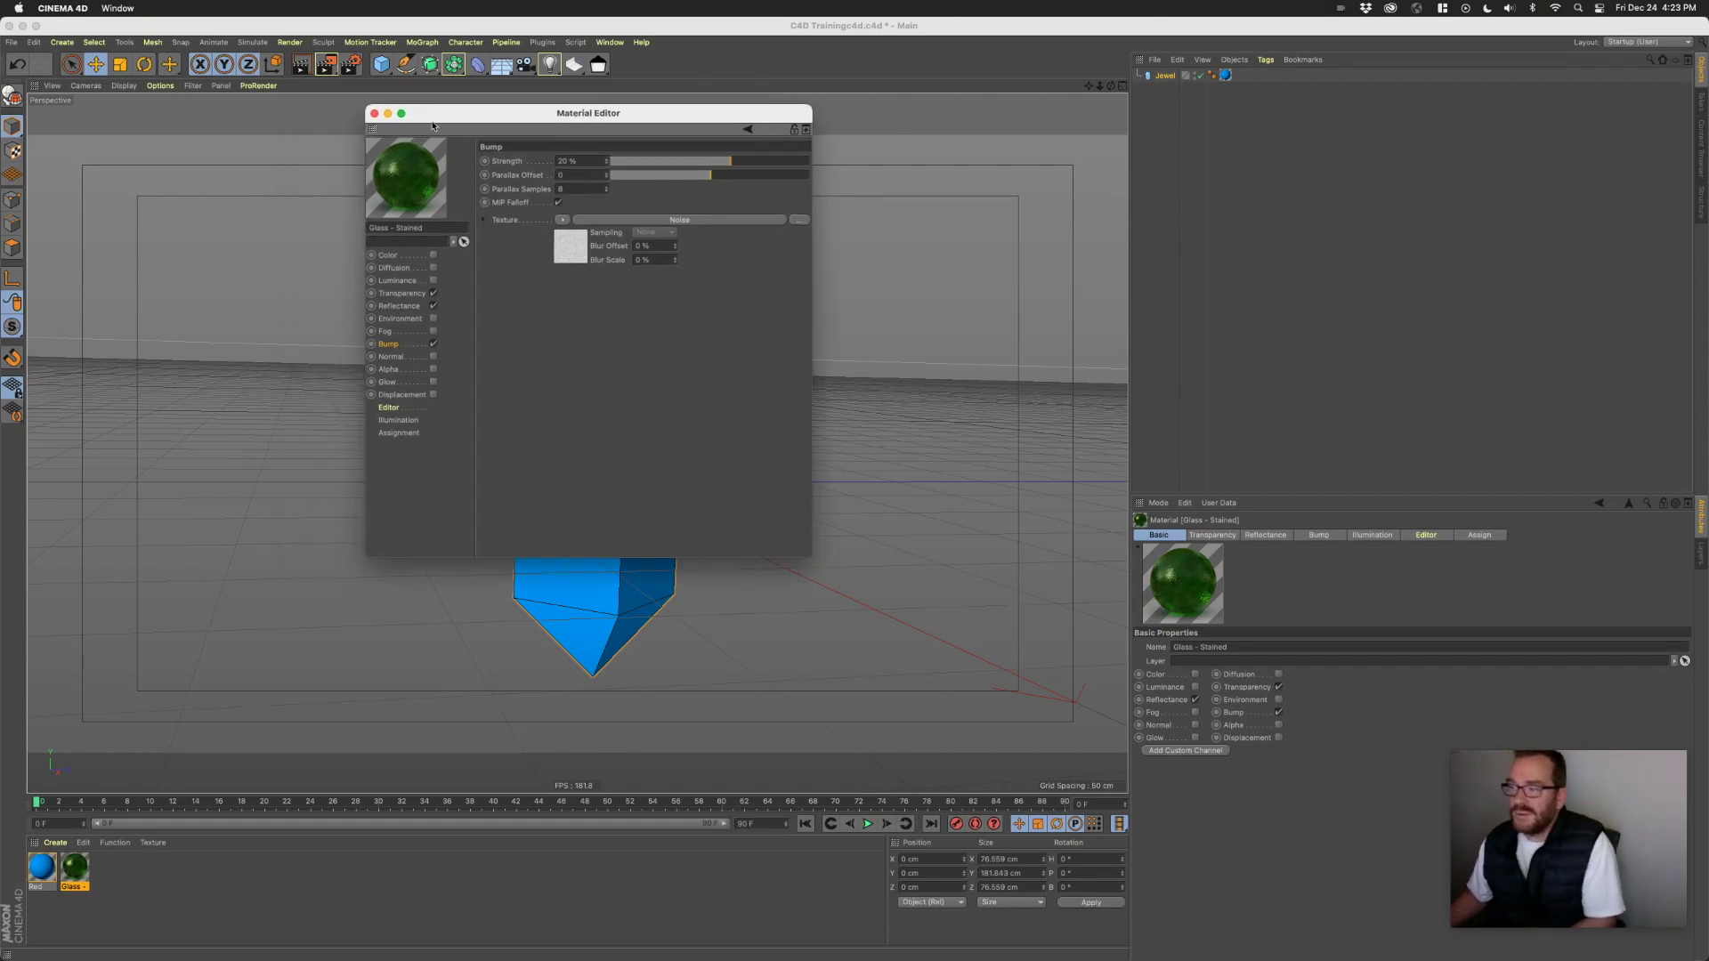
- Rename the Glass - Stained material as Green Glass in the Material Editor
{"action": "left_click_drag", "start_coordinate": [442, 116], "coordinate": [491, 121]}
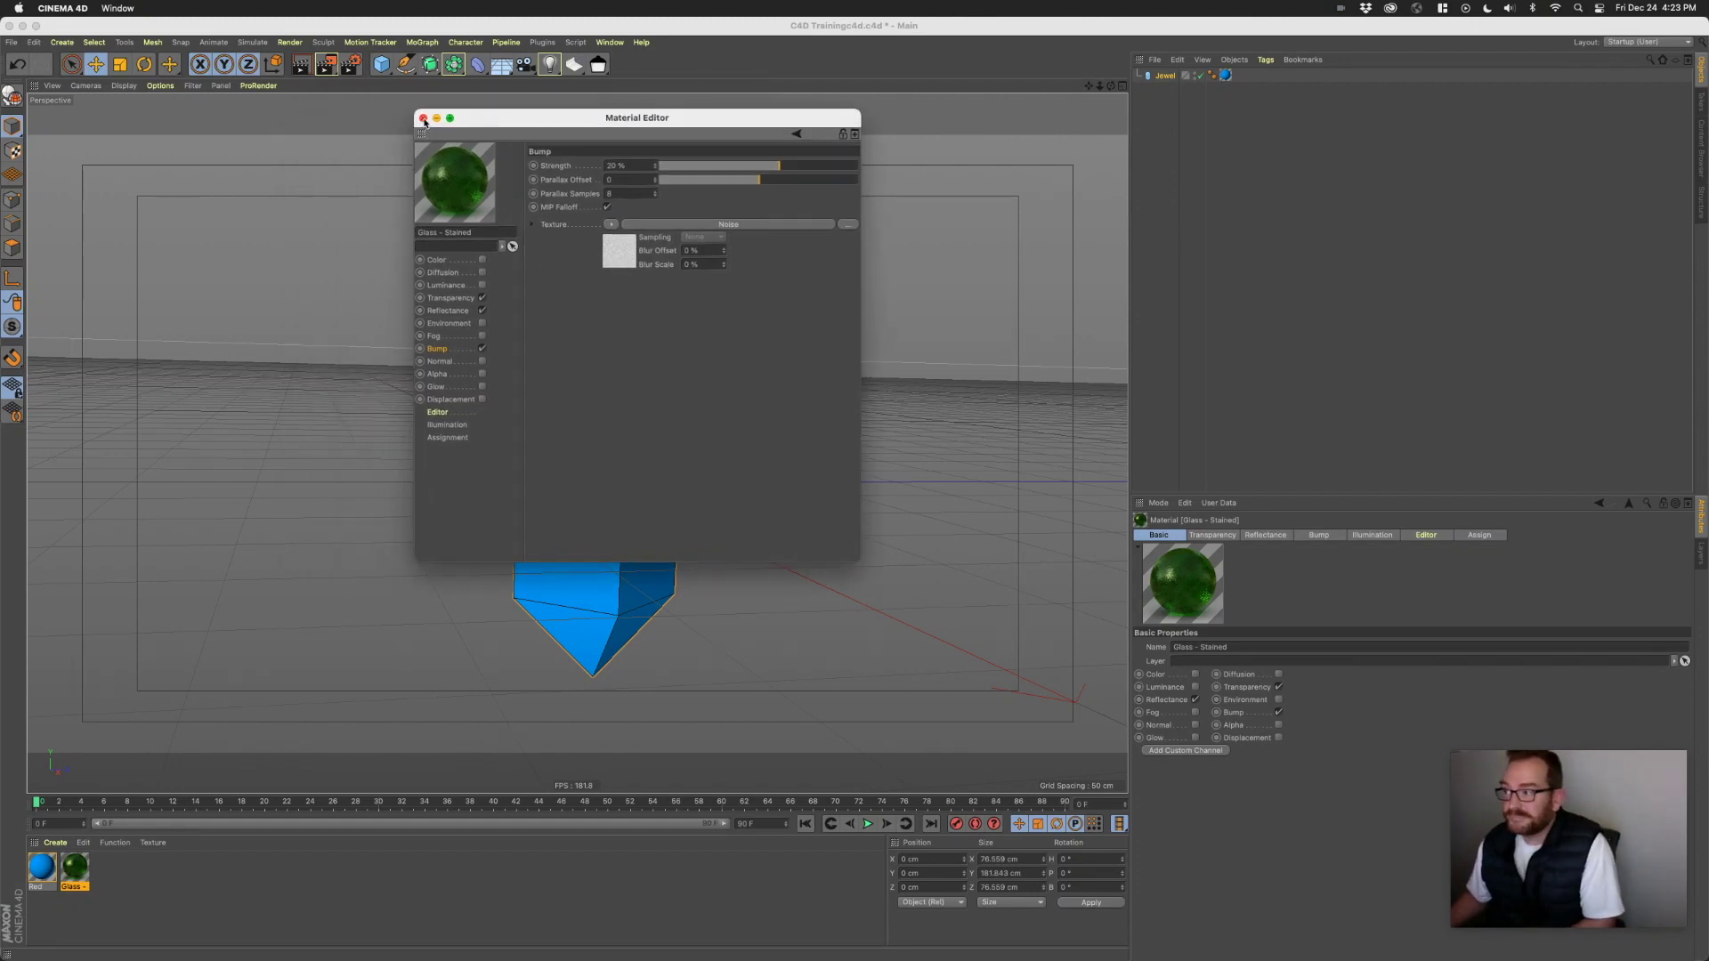
{"action": "left_click", "coordinate": [489, 235]}
{"action": "left_click_drag", "start_coordinate": [479, 237], "coordinate": [398, 243]}
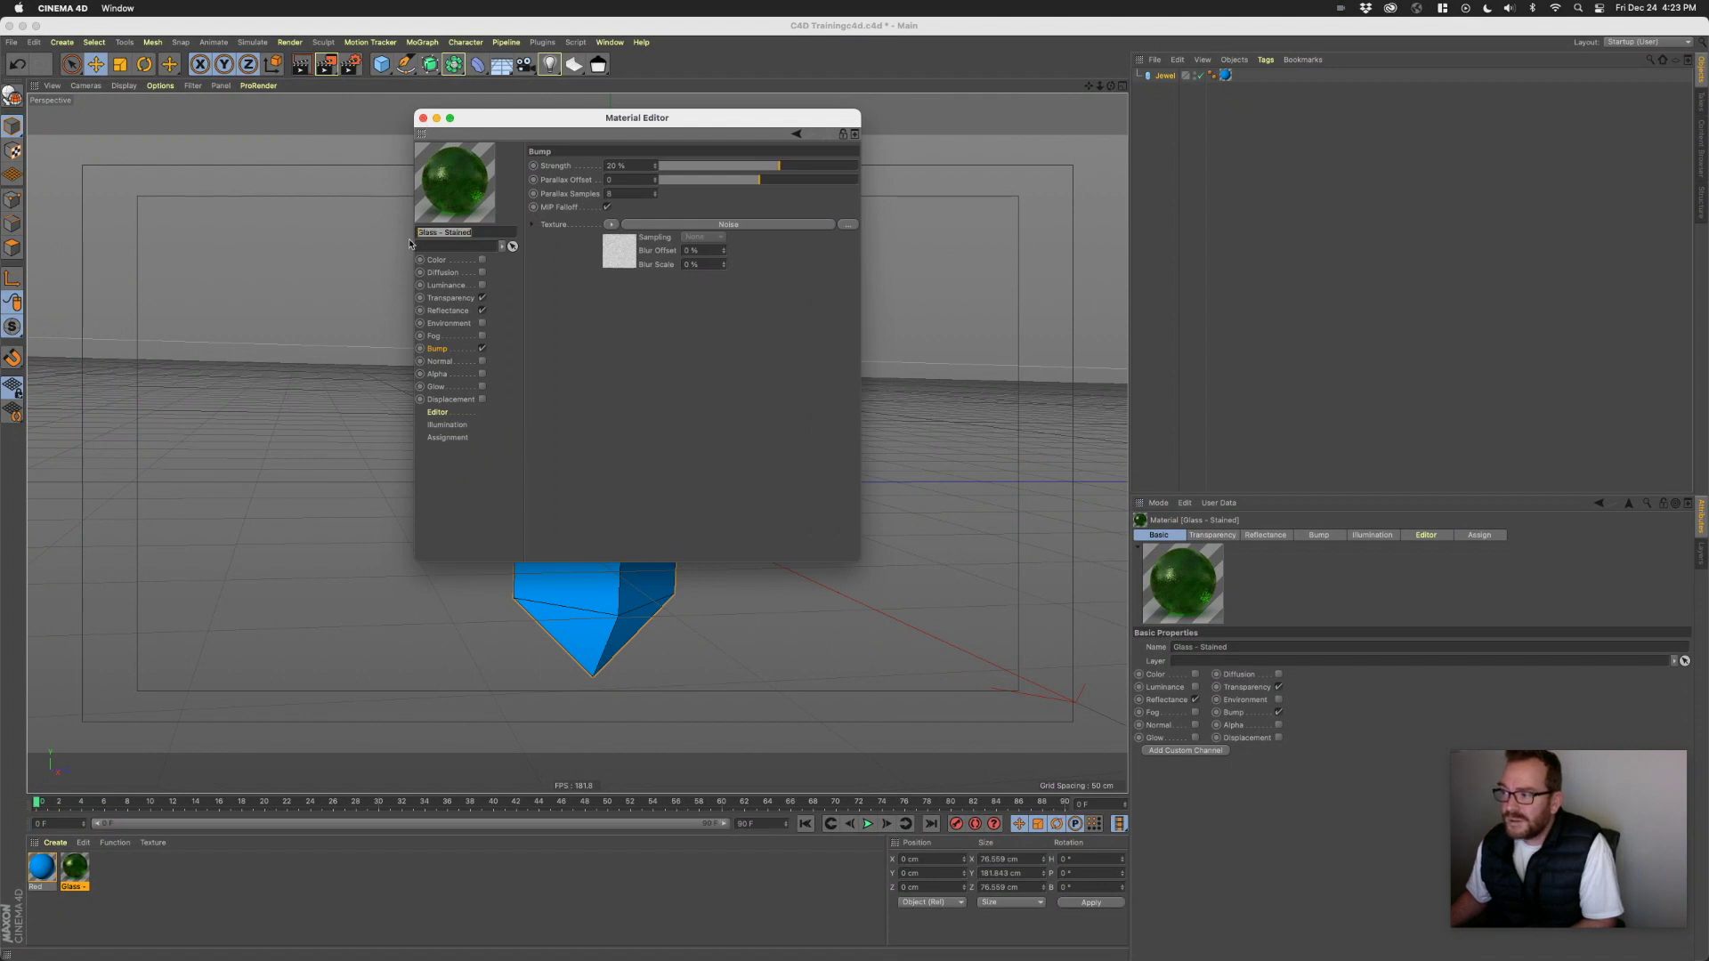
{"action": "type", "text": "Grien Glass"}
{"action": "key", "text": "Return"}
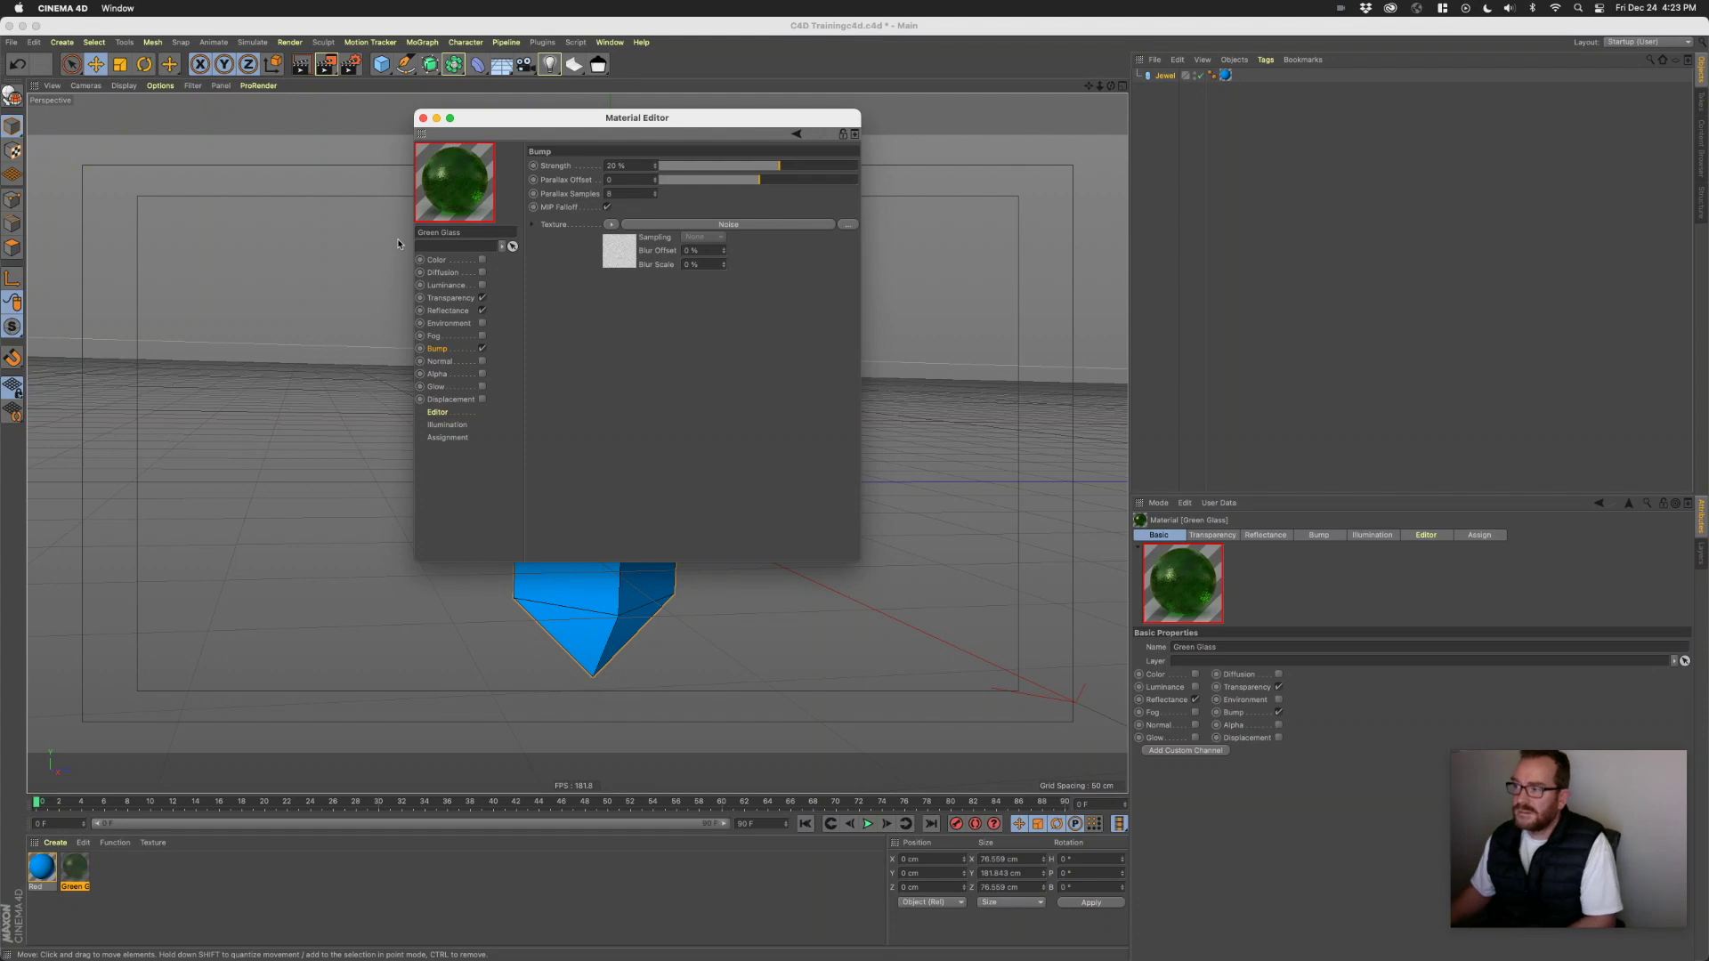
- Apply the Green Glass material to the jewel, and remove the Red texture tag so that only the glass remains
{"action": "left_click_drag", "start_coordinate": [529, 120], "coordinate": [981, 200]}
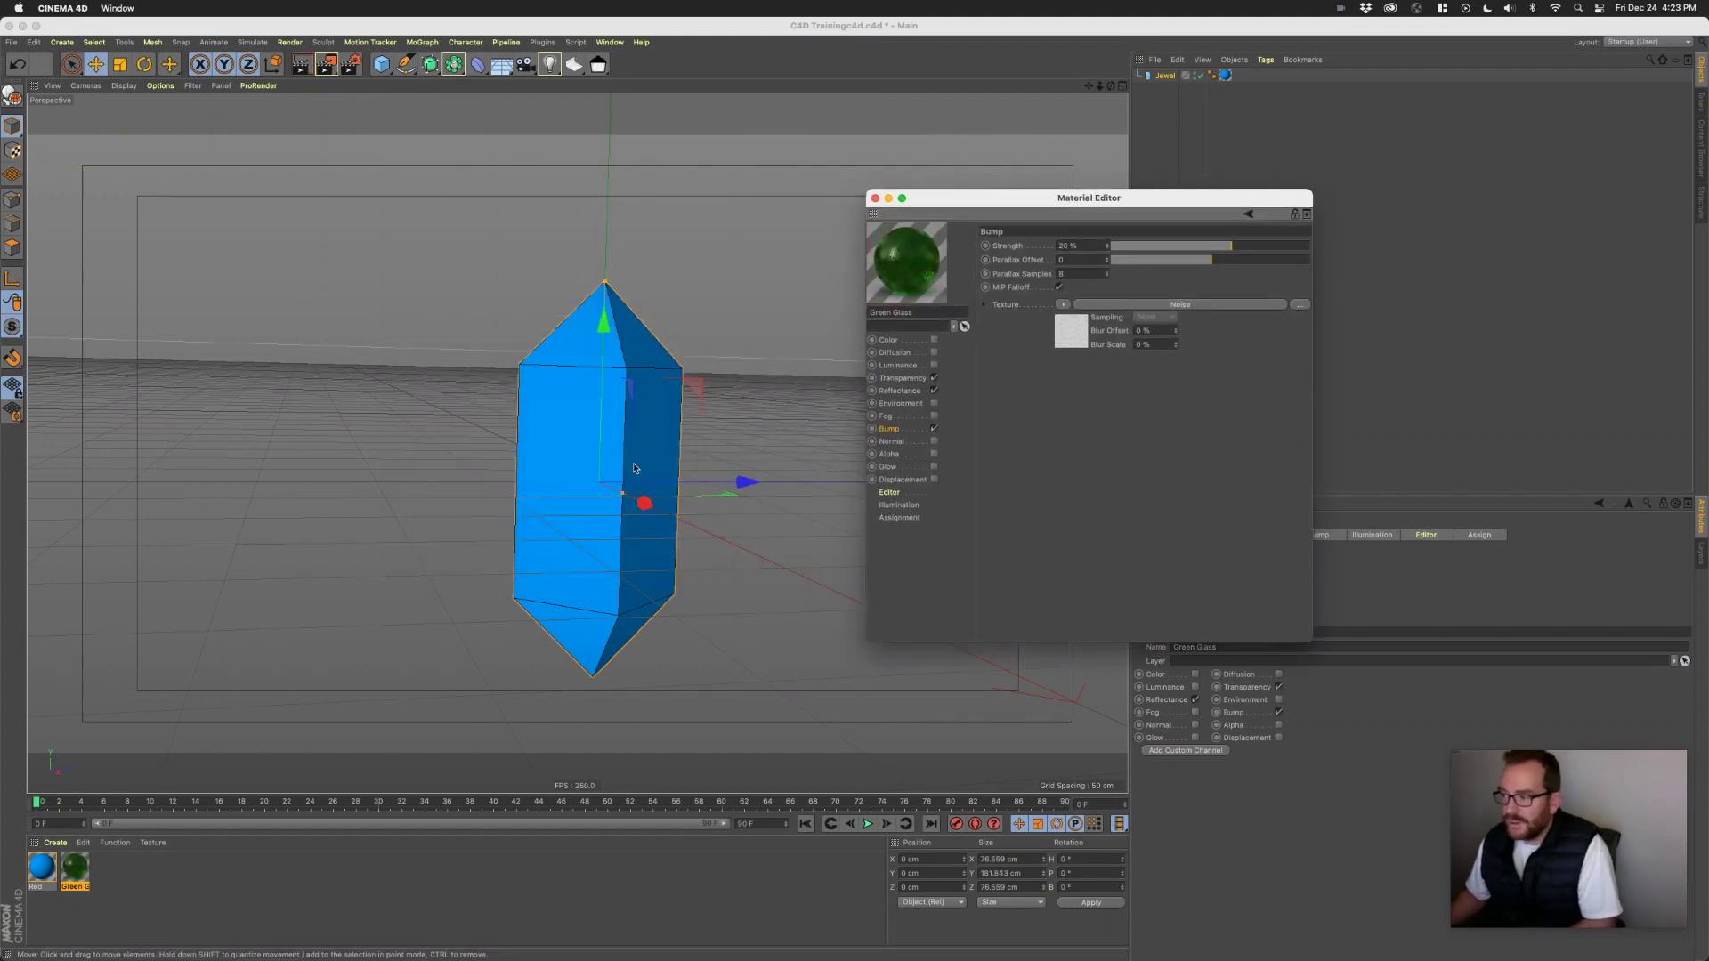
{"action": "left_click_drag", "start_coordinate": [76, 865], "coordinate": [552, 454]}
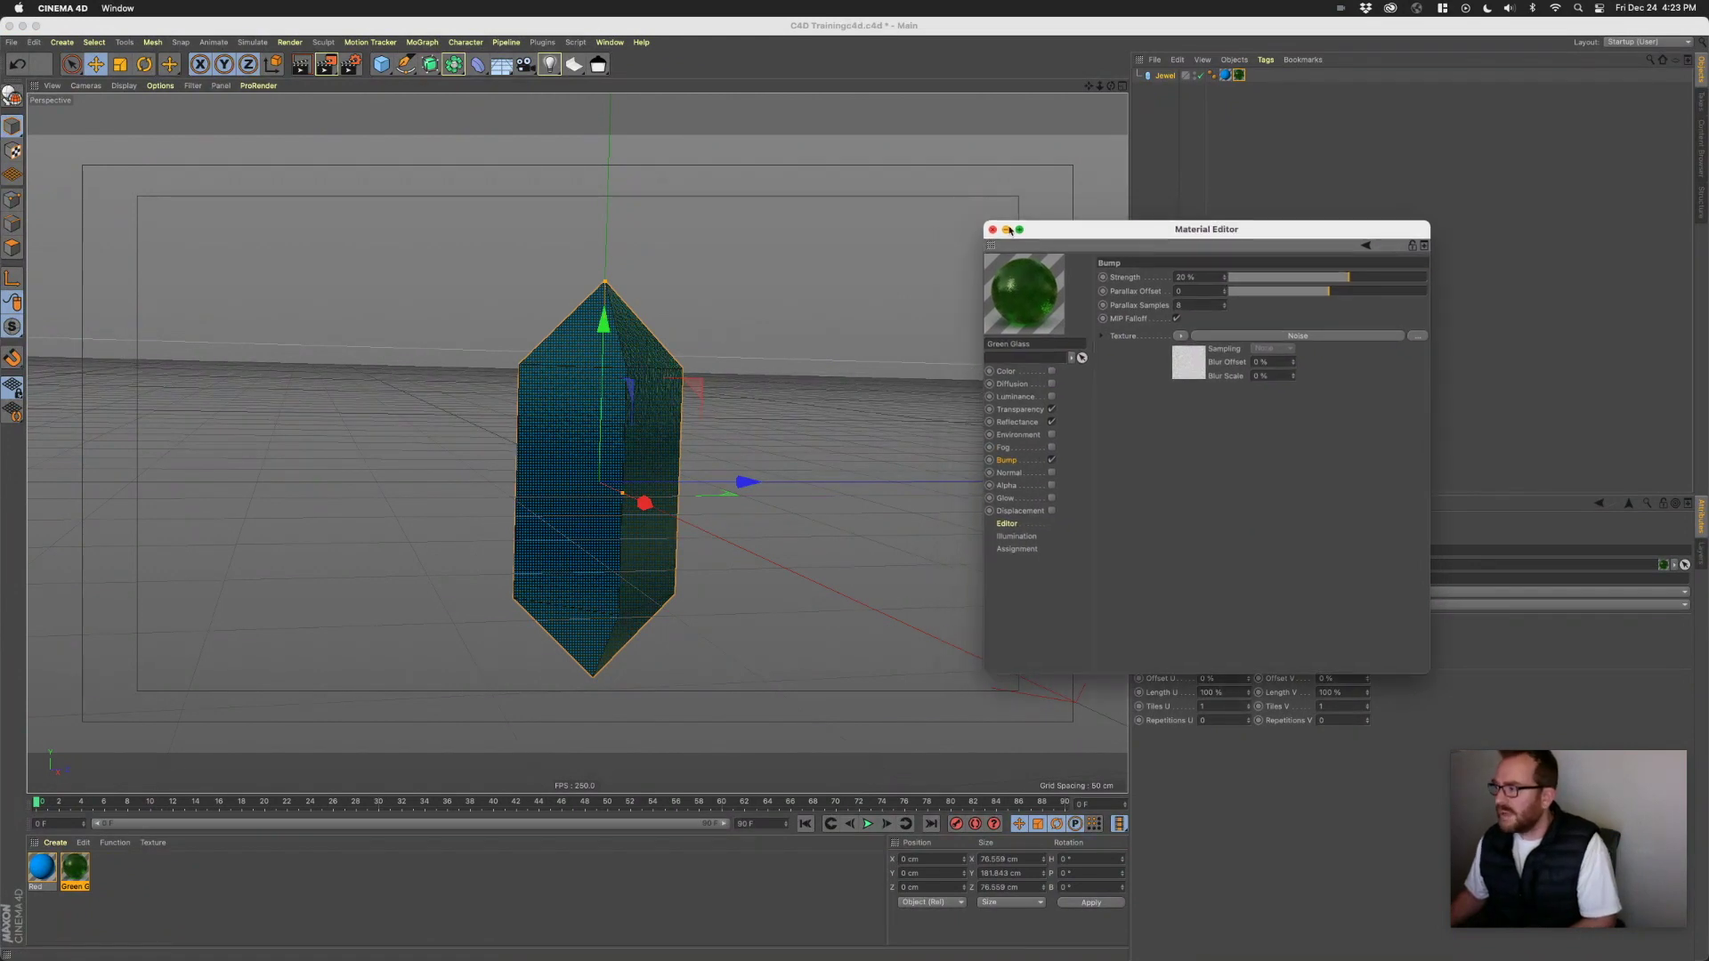
{"action": "left_click", "coordinate": [994, 230]}
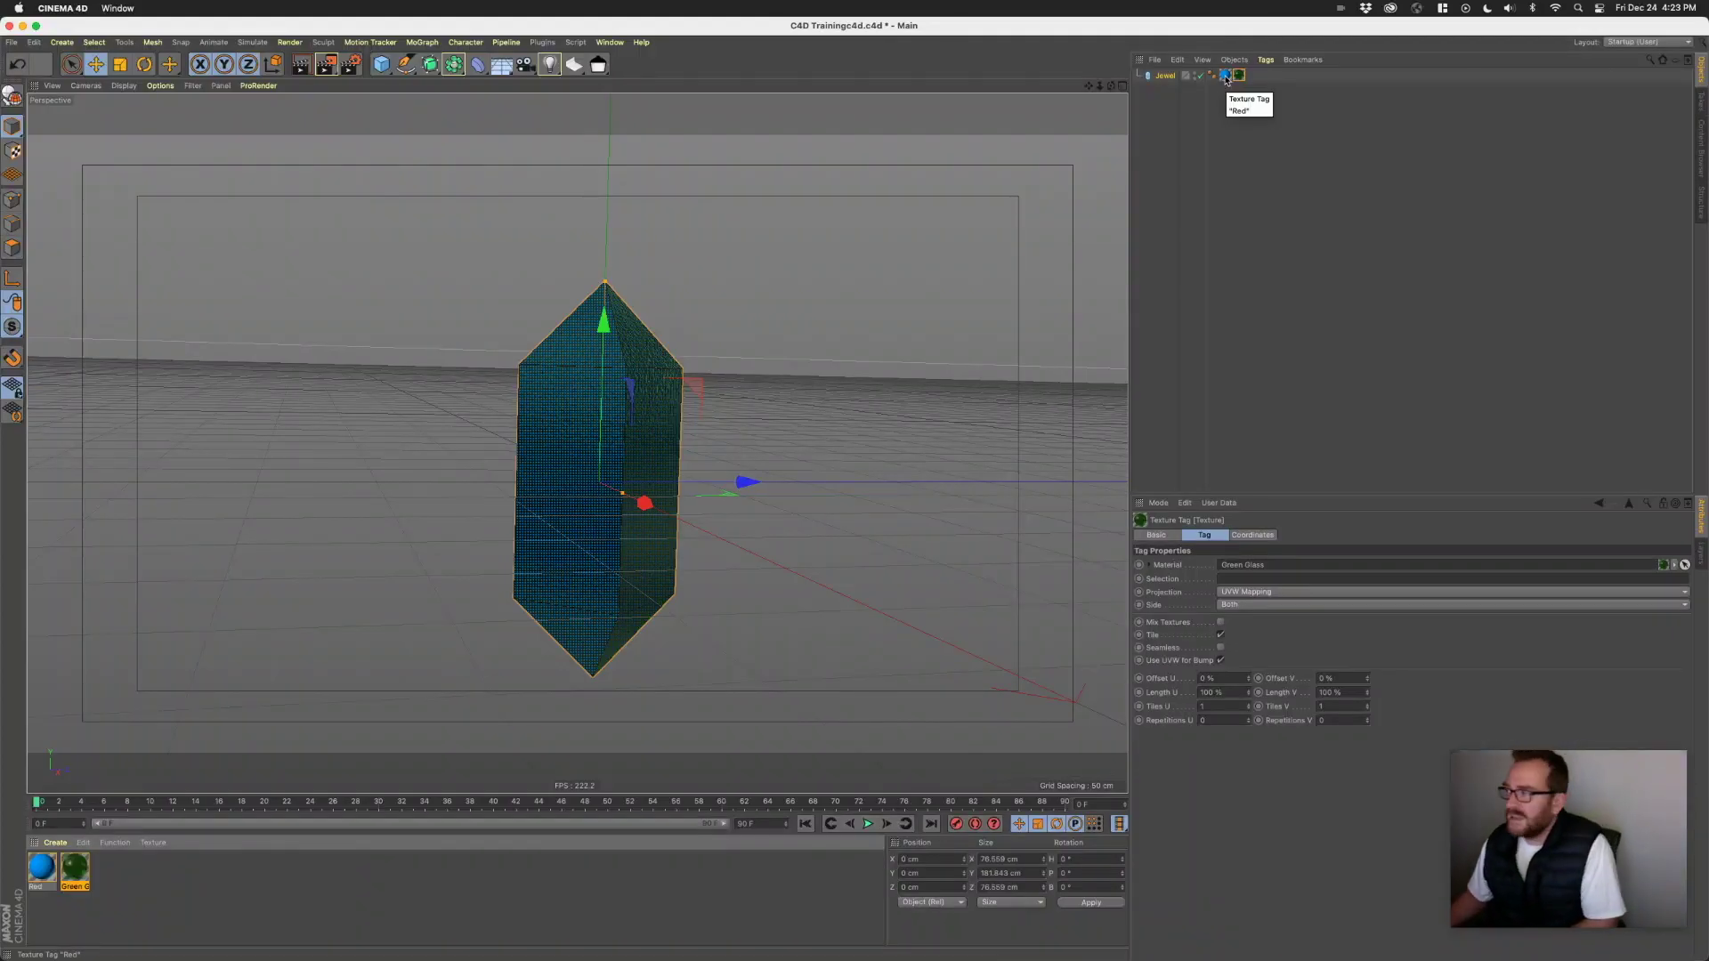
{"action": "left_click", "coordinate": [1225, 76]}
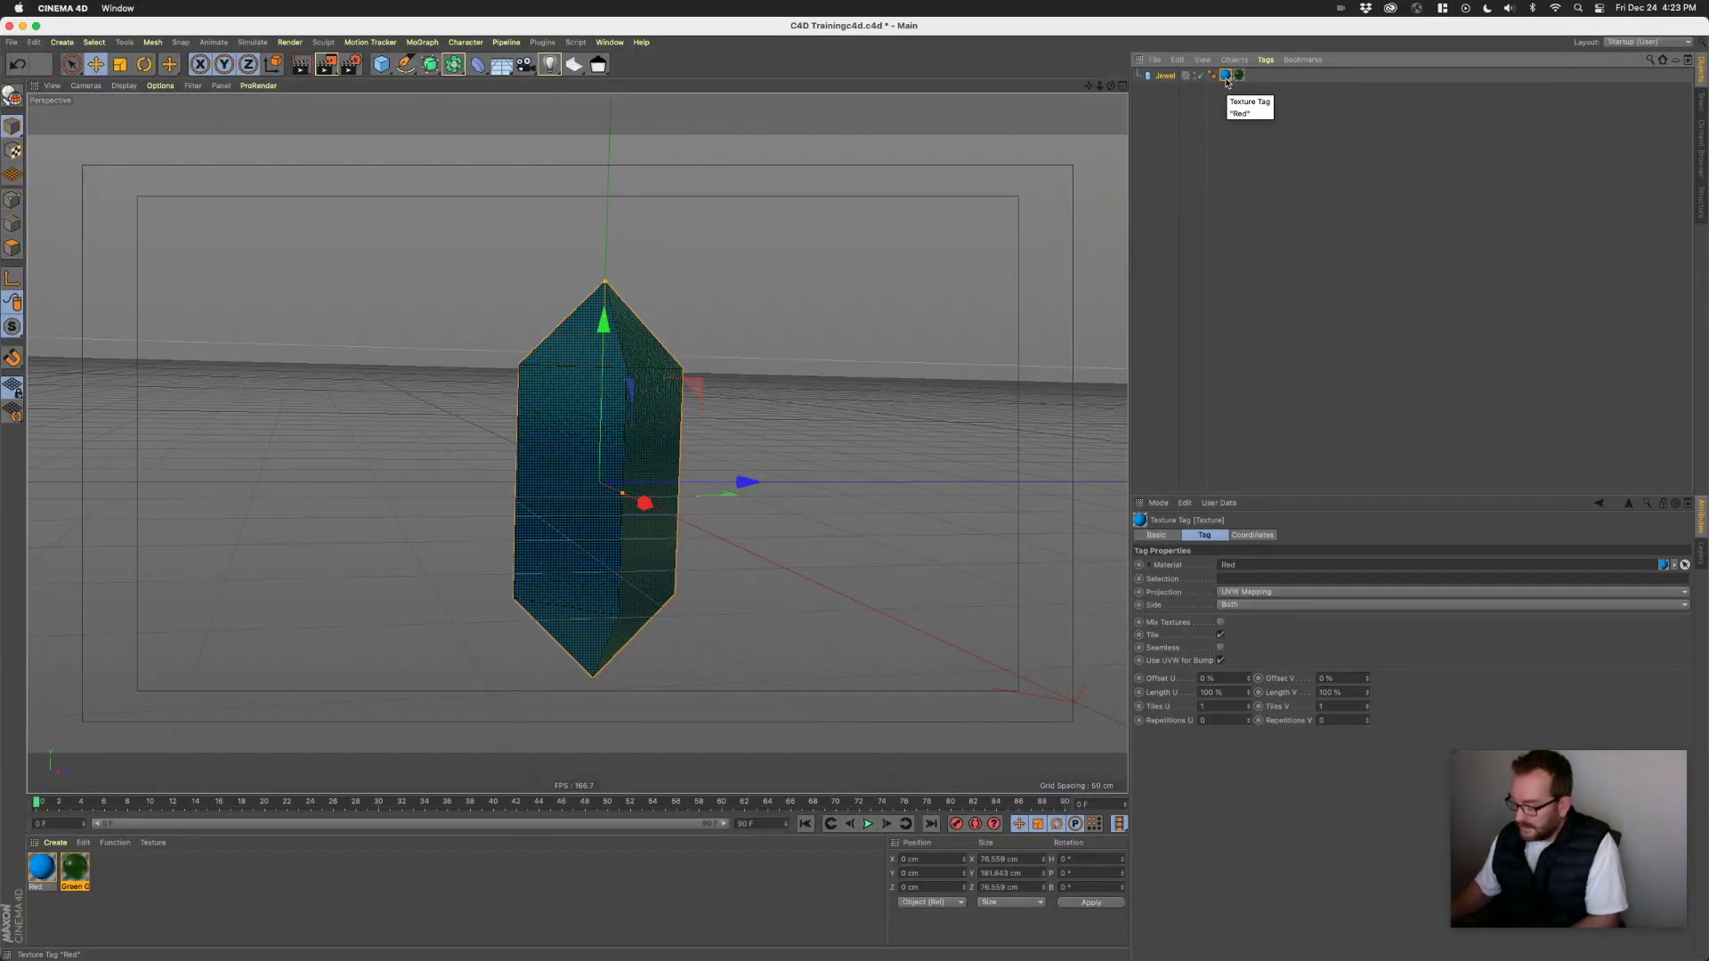
{"action": "key", "text": "Delete"}
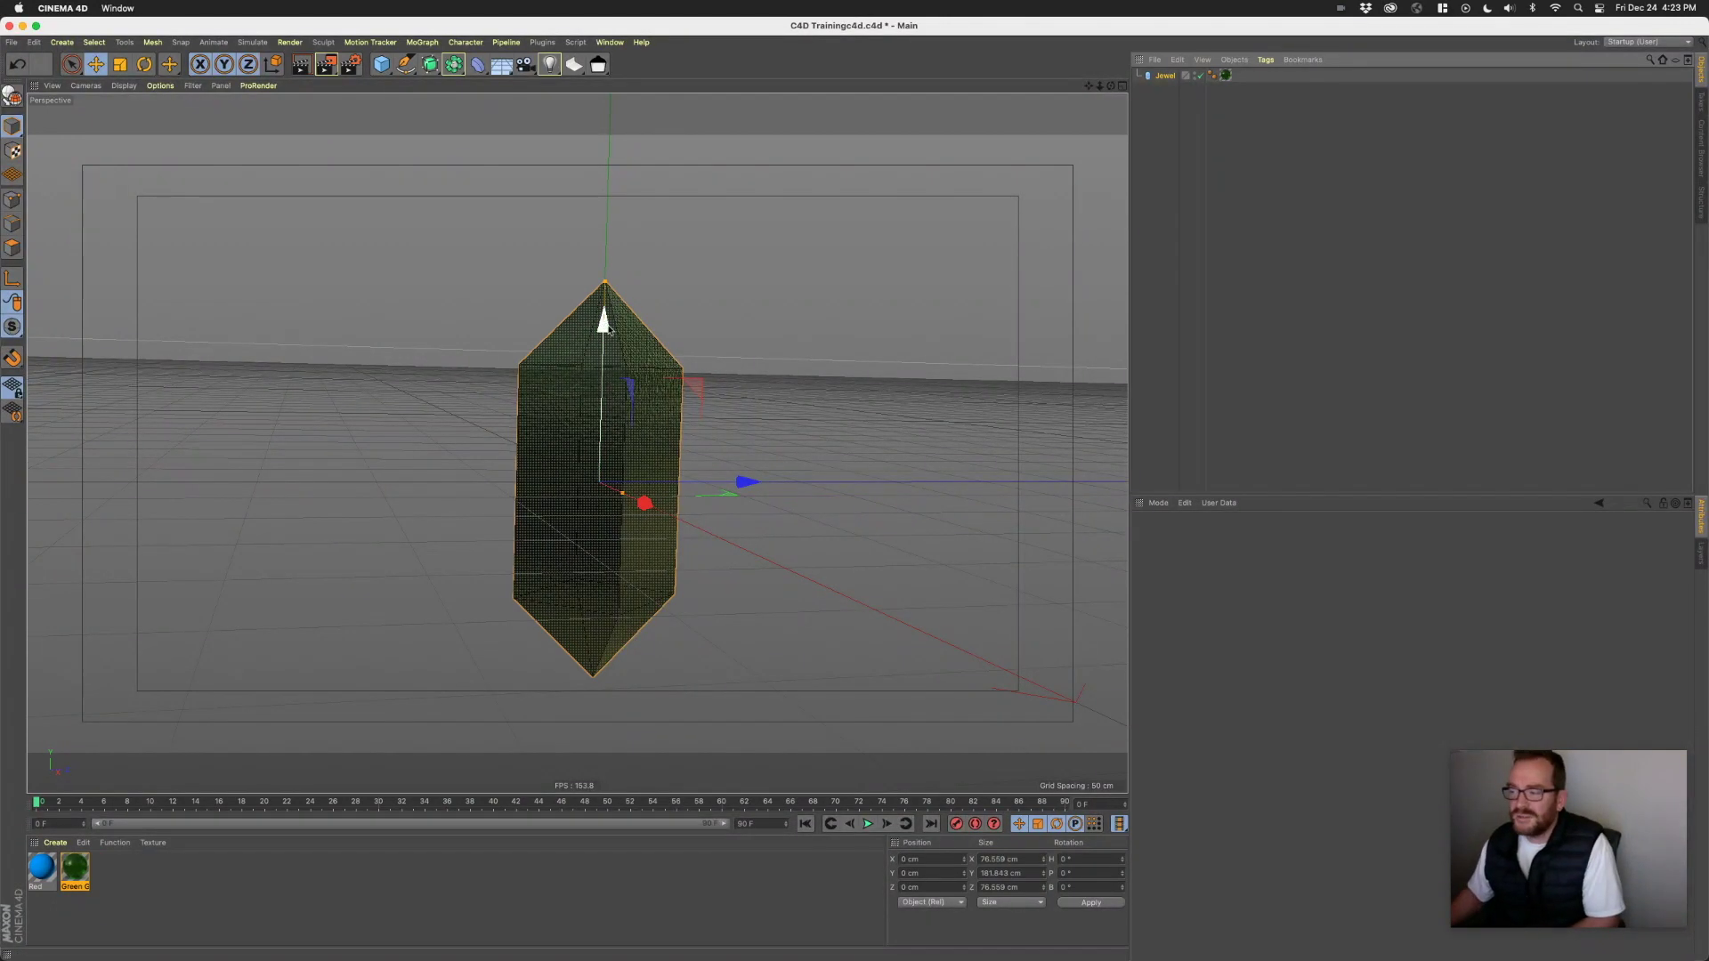
- Render the active view to preview the glass jewel, and return to the normal viewport display
{"action": "left_click_drag", "start_coordinate": [703, 422], "coordinate": [679, 418], "text": "alt"}
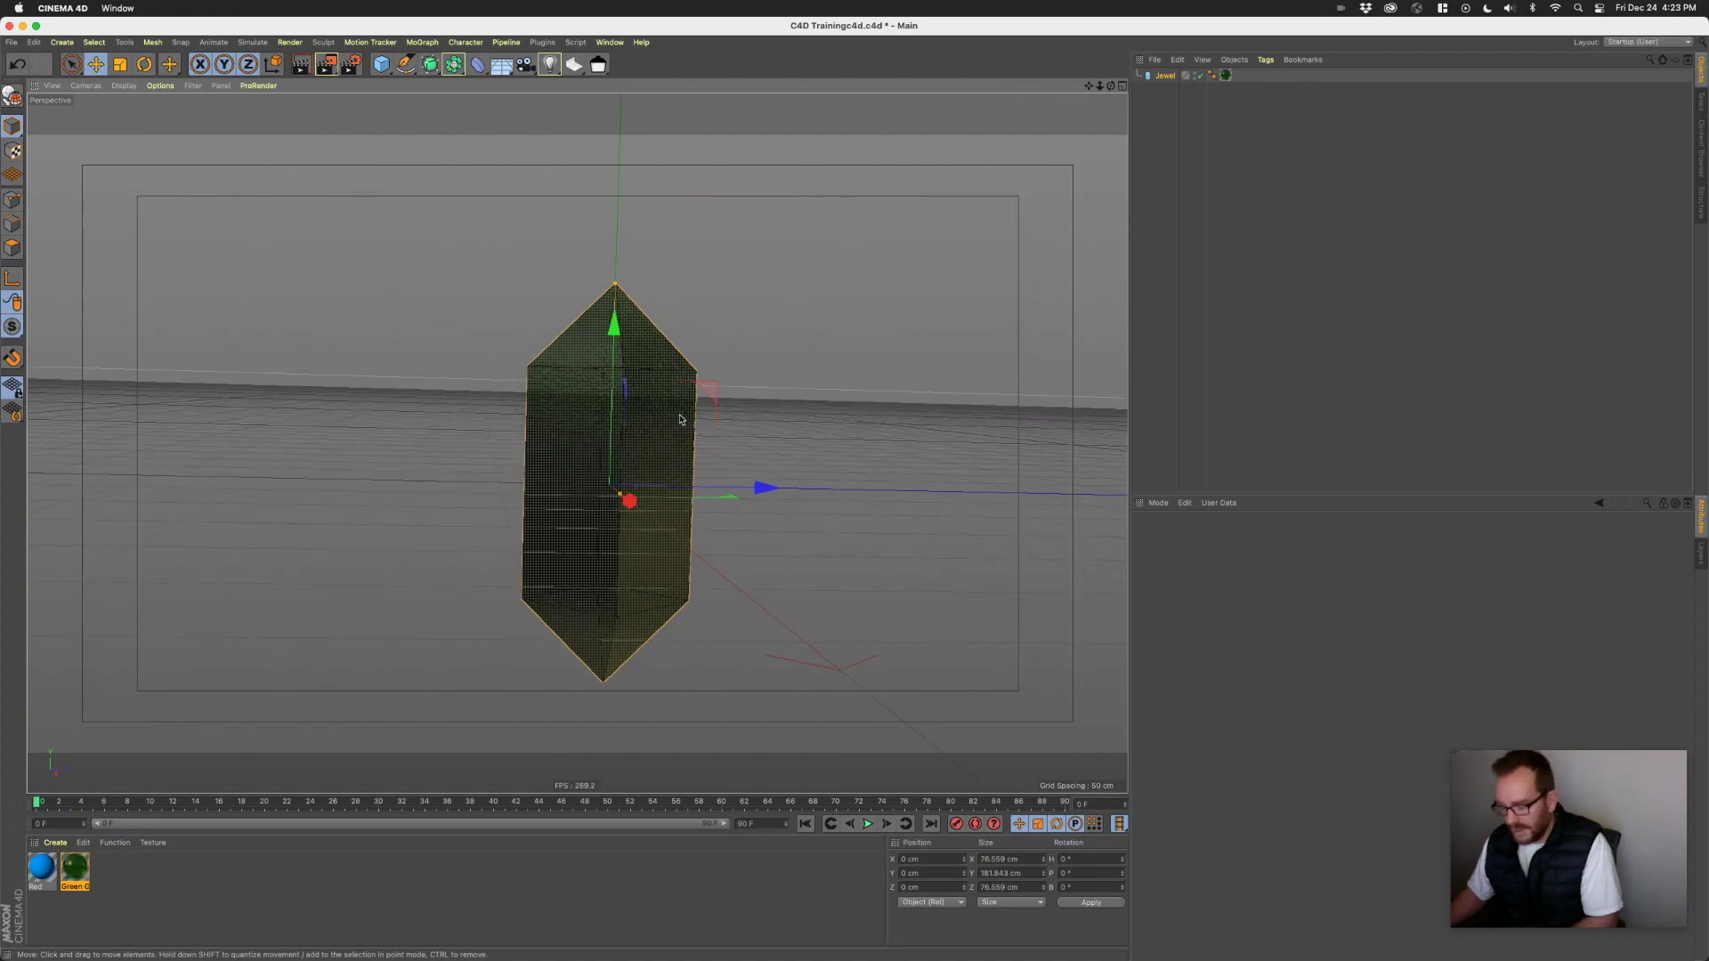
{"action": "middle_click_drag", "start_coordinate": [679, 415], "coordinate": [622, 407], "text": "alt"}
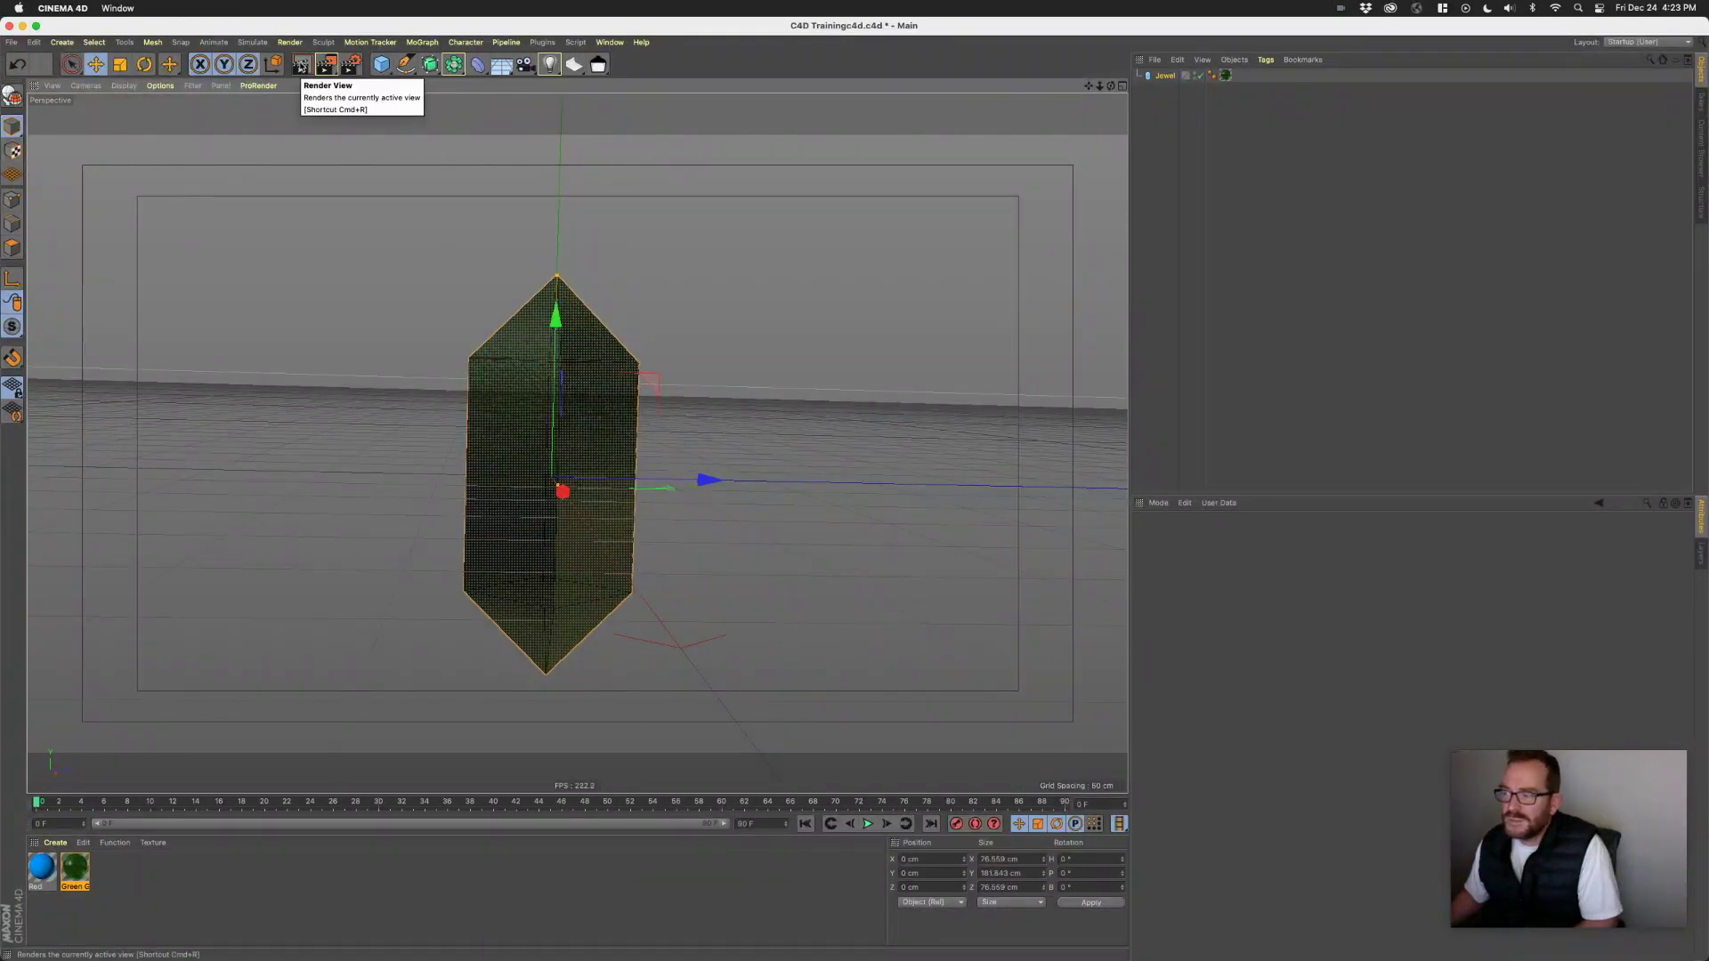
{"action": "left_click", "coordinate": [302, 66]}
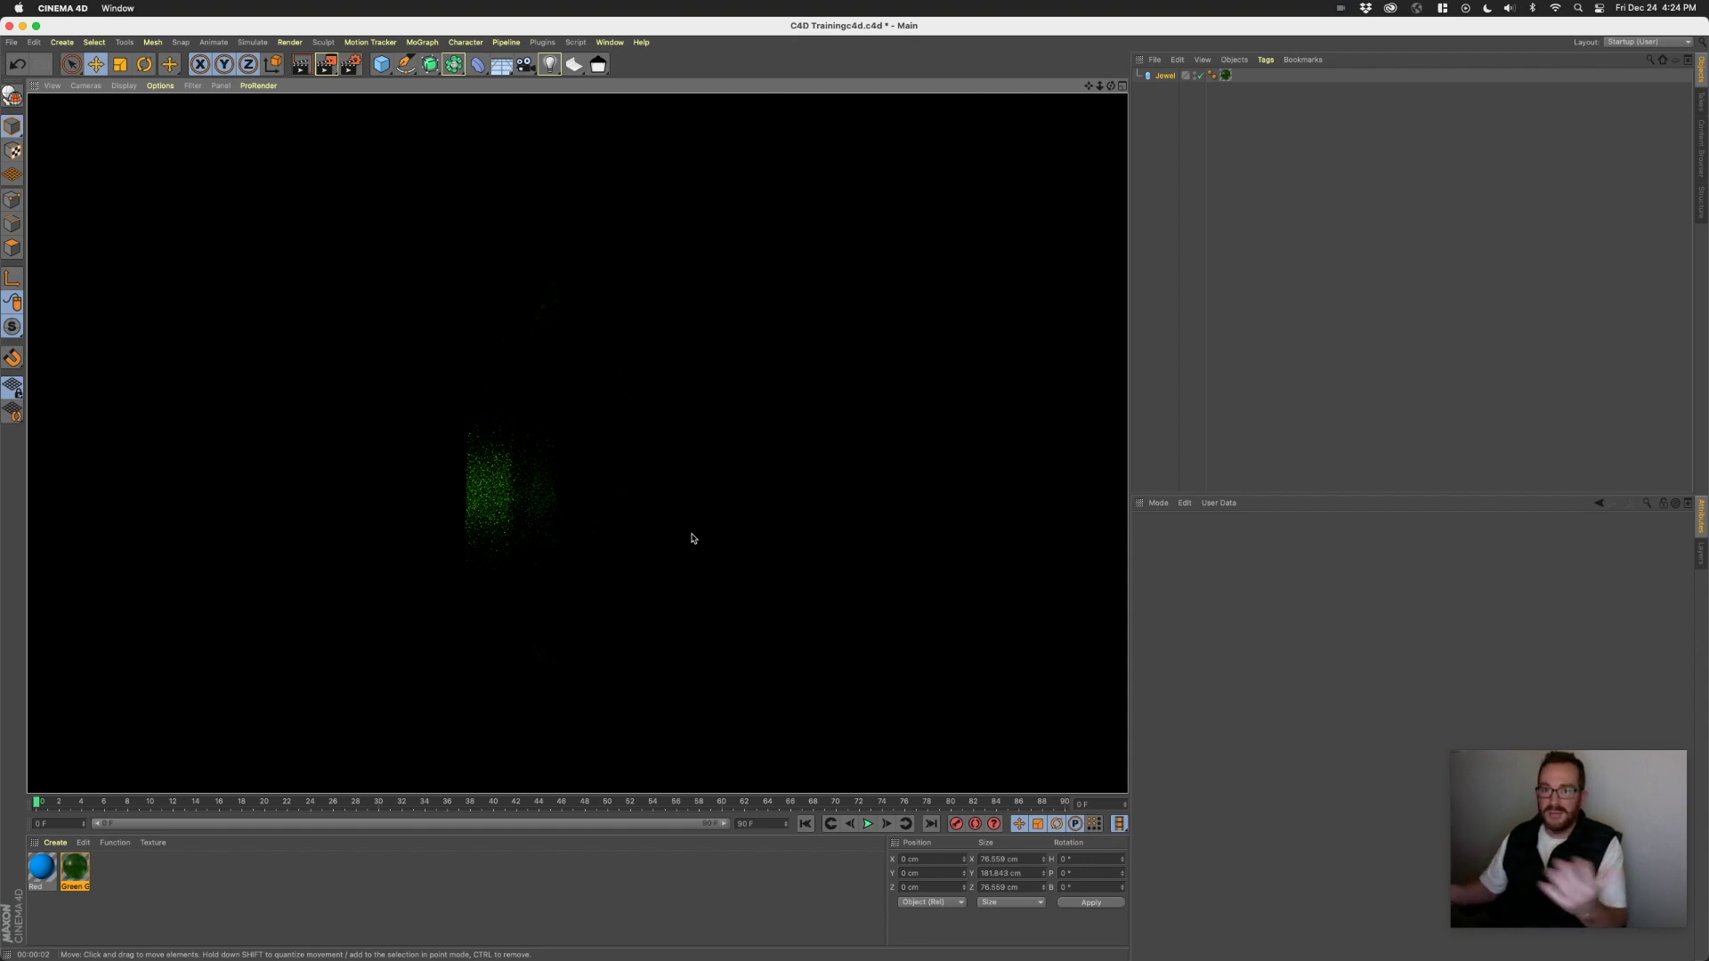
{"action": "left_click", "coordinate": [638, 367]}
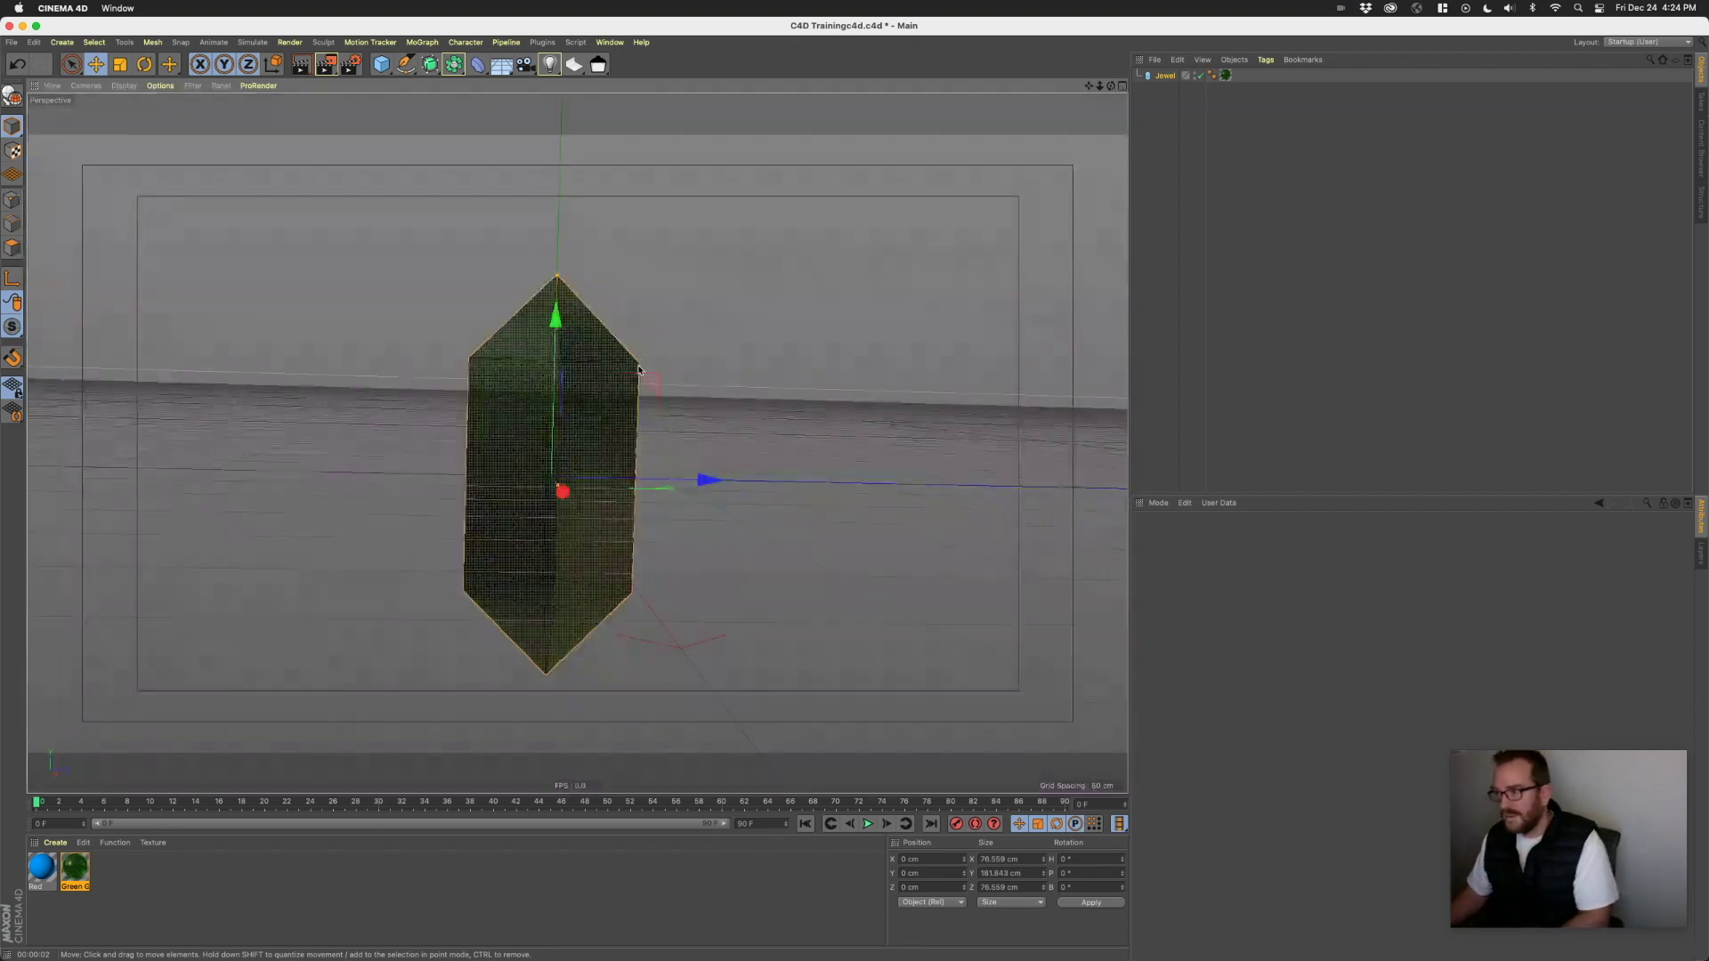
{"action": "left_click", "coordinate": [174, 898]}
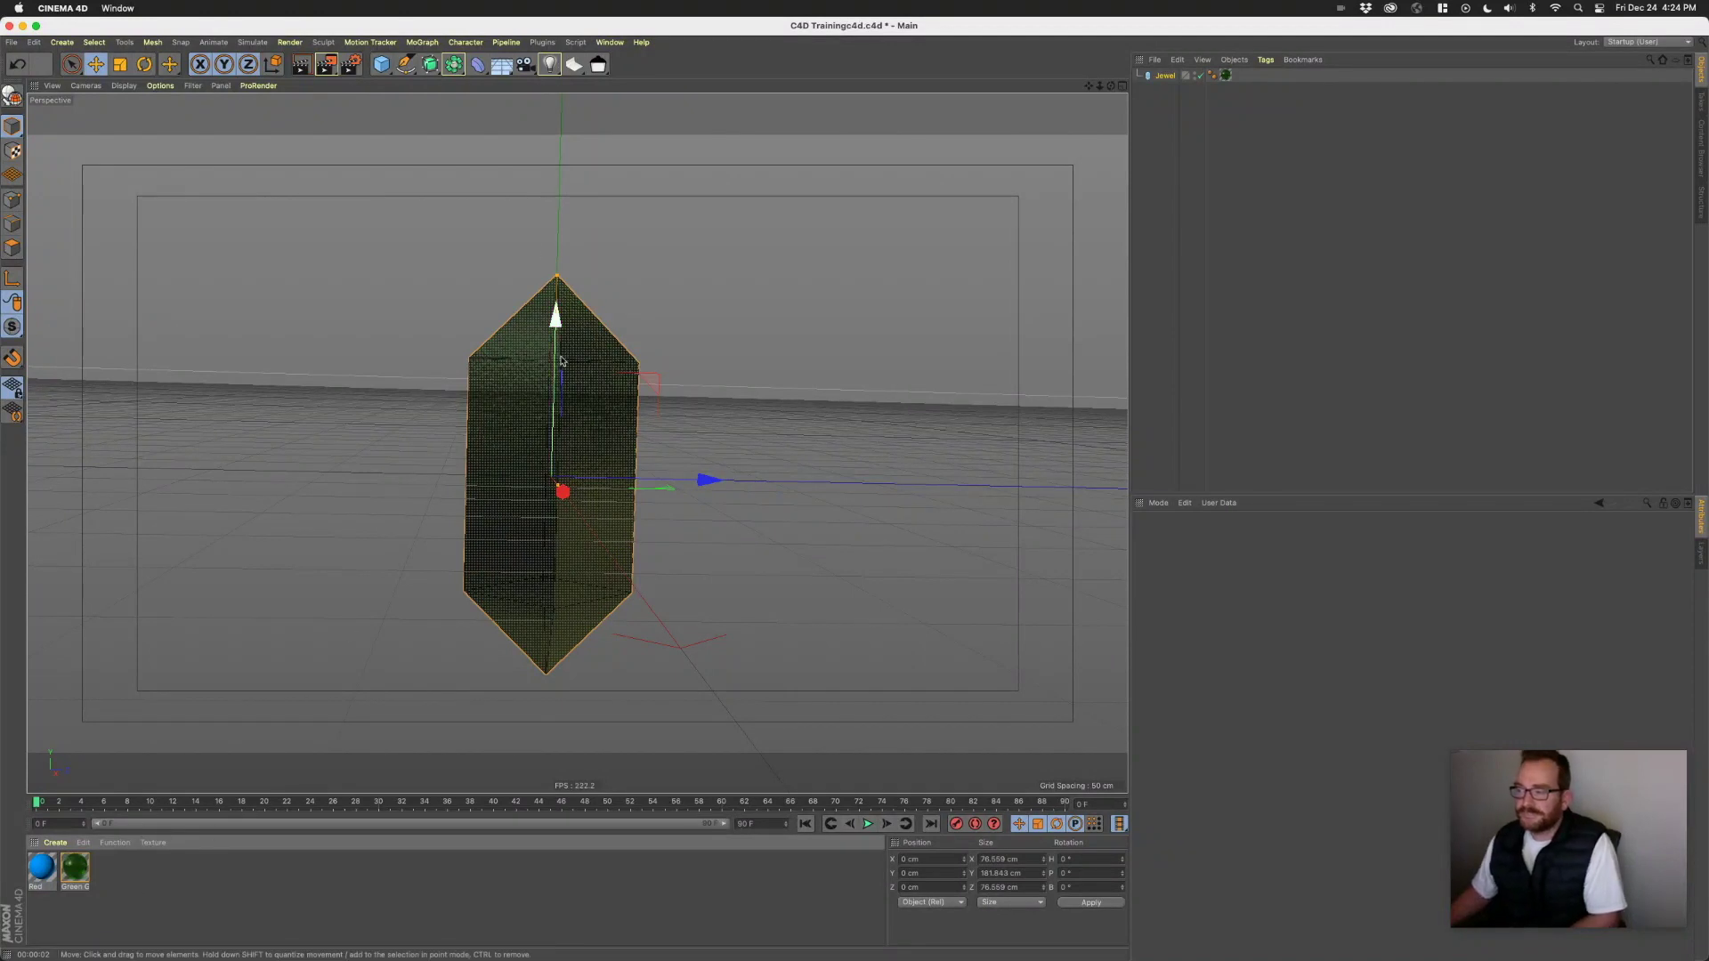
- Remove the Green Glass texture tag from the jewel
{"action": "left_click", "coordinate": [805, 363]}
{"action": "left_click", "coordinate": [1225, 76]}
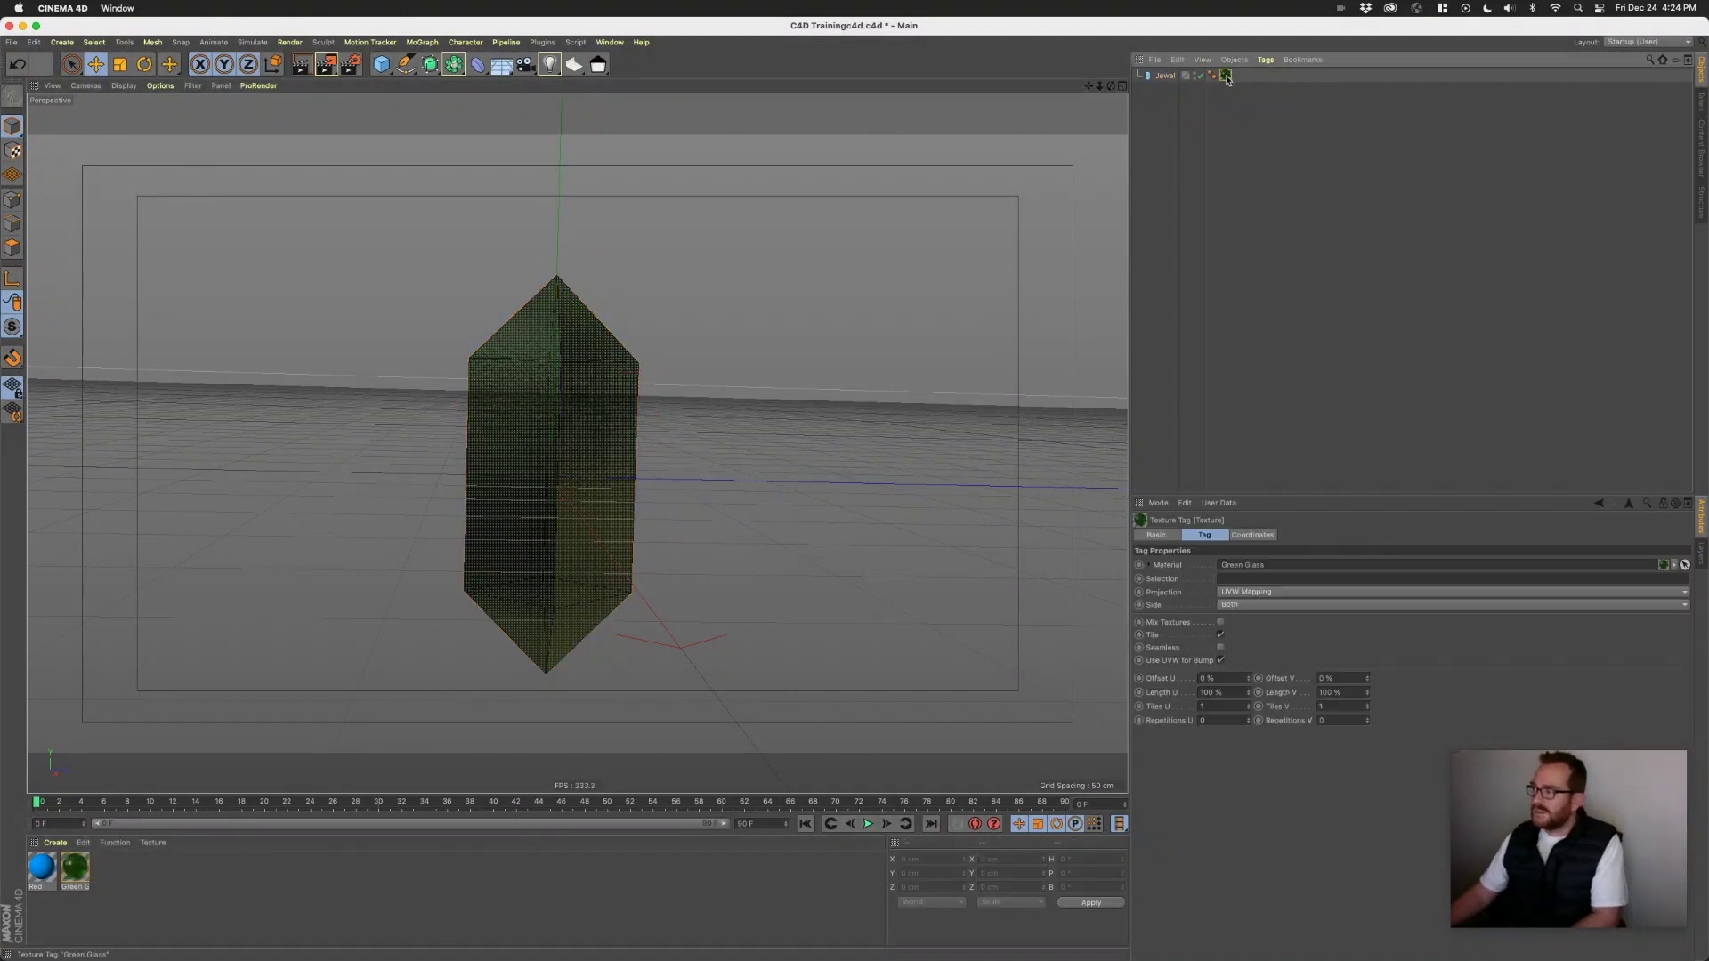
{"action": "key", "text": "Delete"}
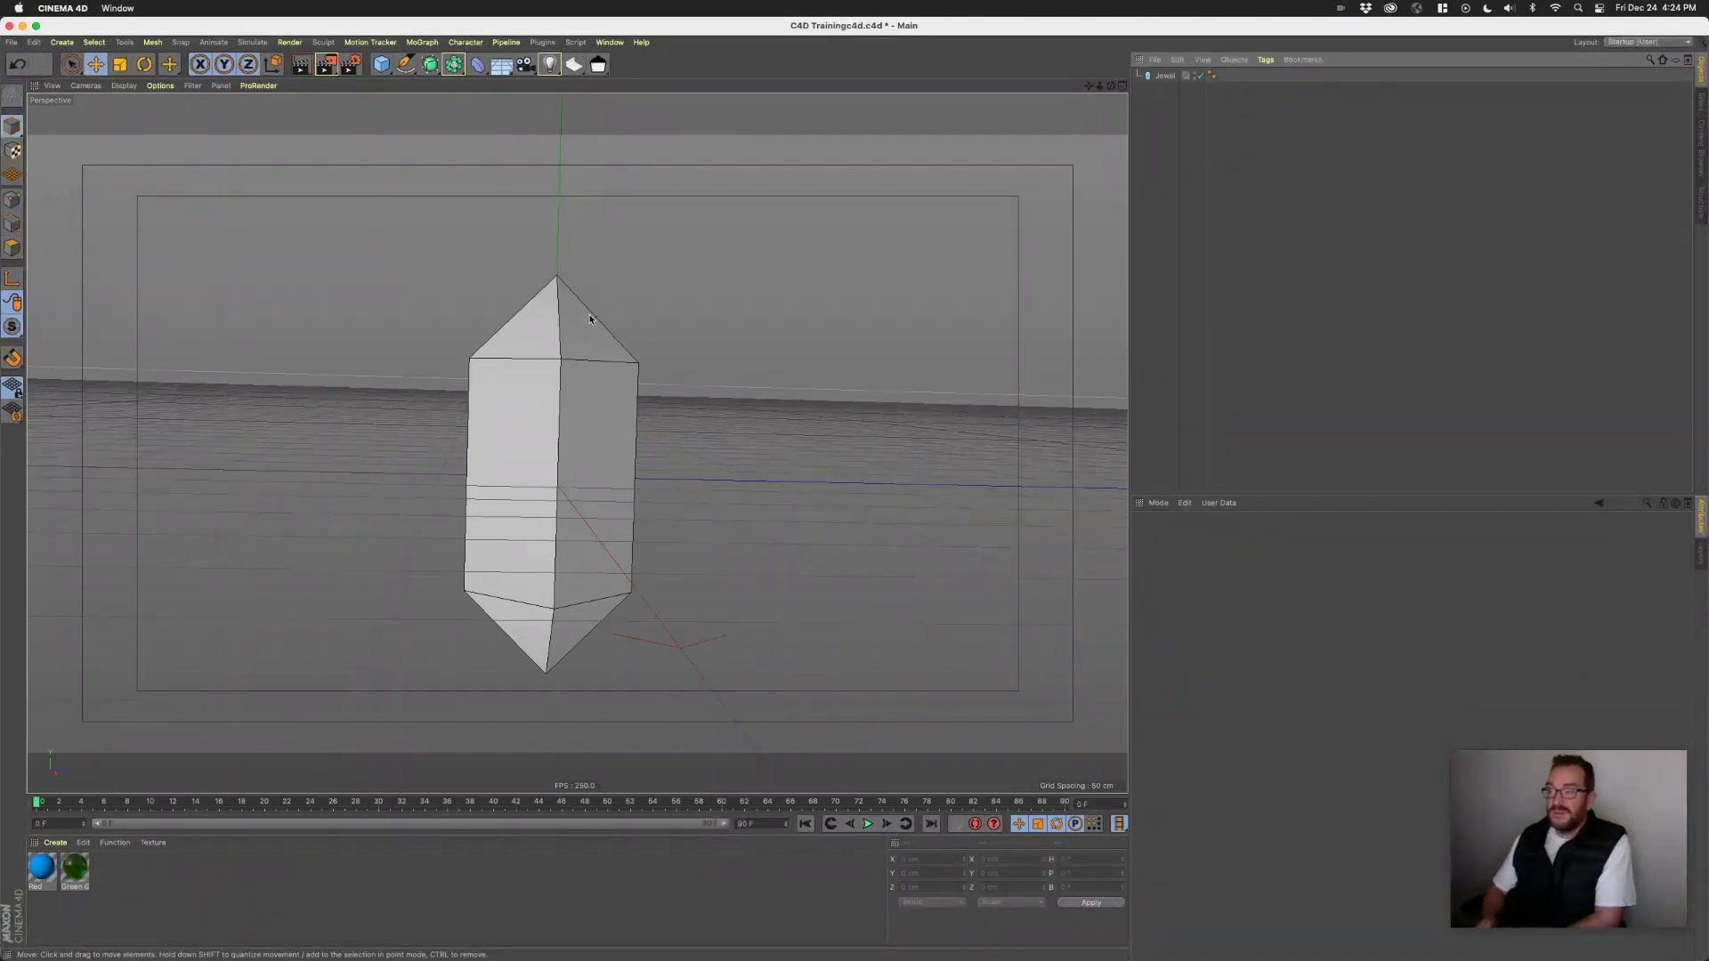
- Select the jewel and convert it from a parametric capsule into an editable polygon object
{"action": "mouse_move", "coordinate": [614, 460]}
{"action": "left_mouse_down", "text": "alt"}
{"action": "mouse_move", "coordinate": [670, 481]}
{"action": "mouse_move", "coordinate": [597, 455]}
{"action": "left_mouse_up", "text": "alt"}
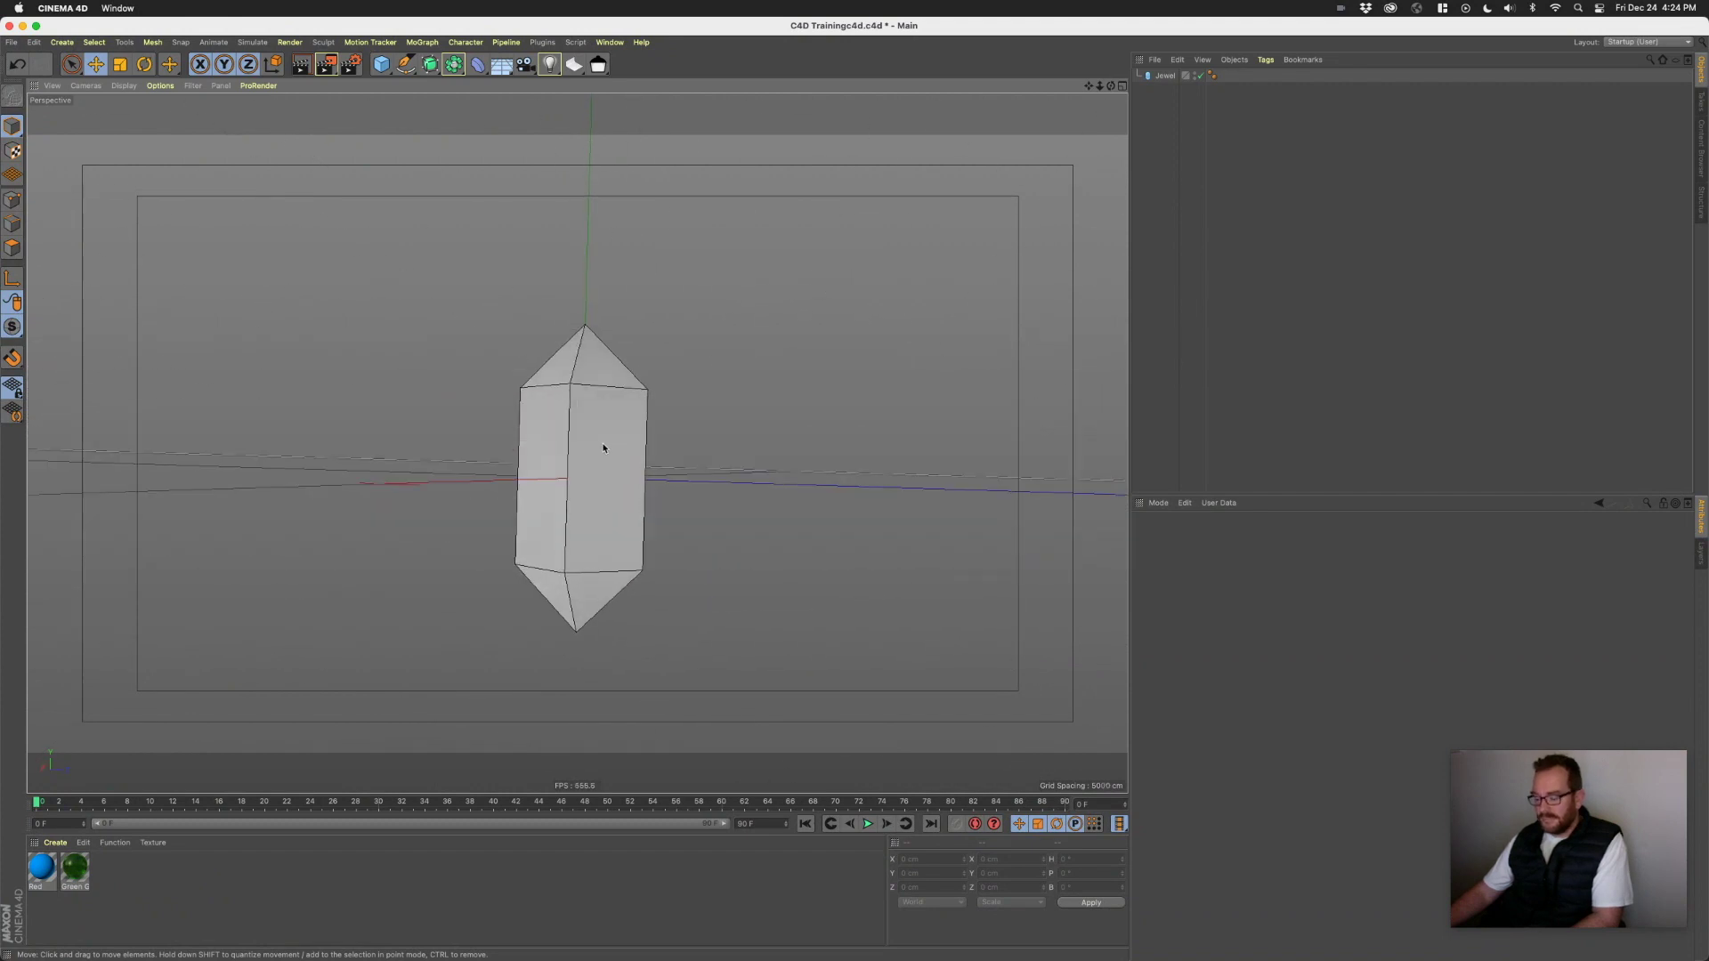
{"action": "left_click", "coordinate": [602, 399]}
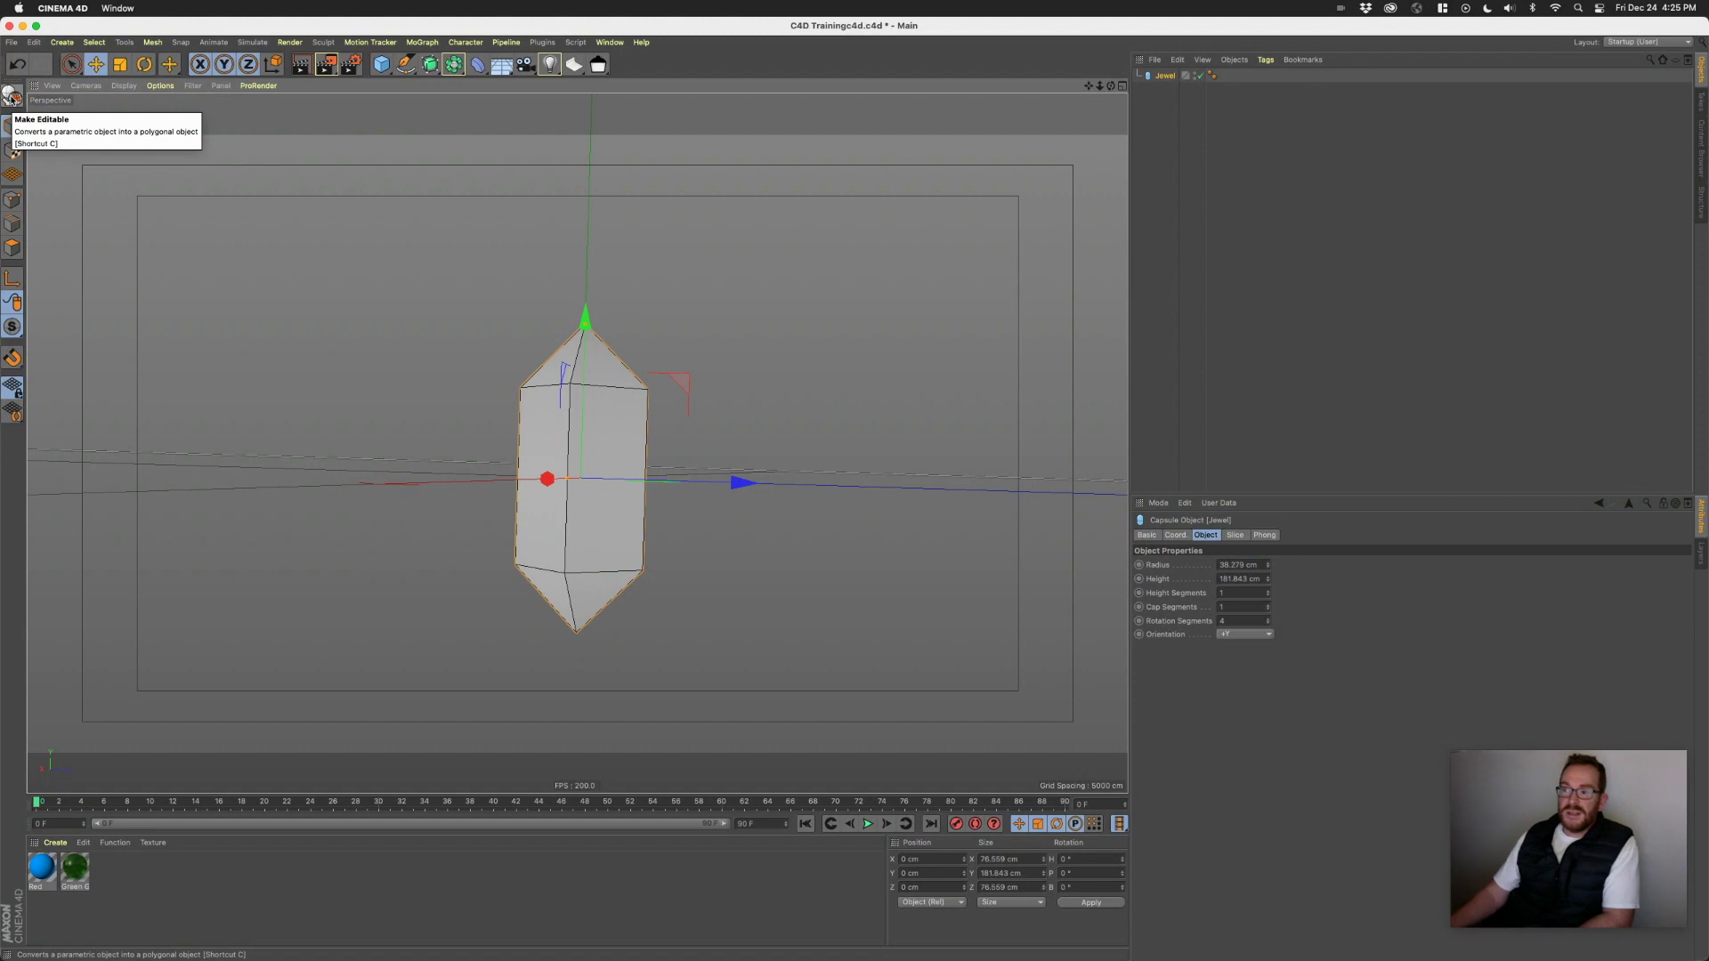
{"action": "left_click", "coordinate": [12, 96]}
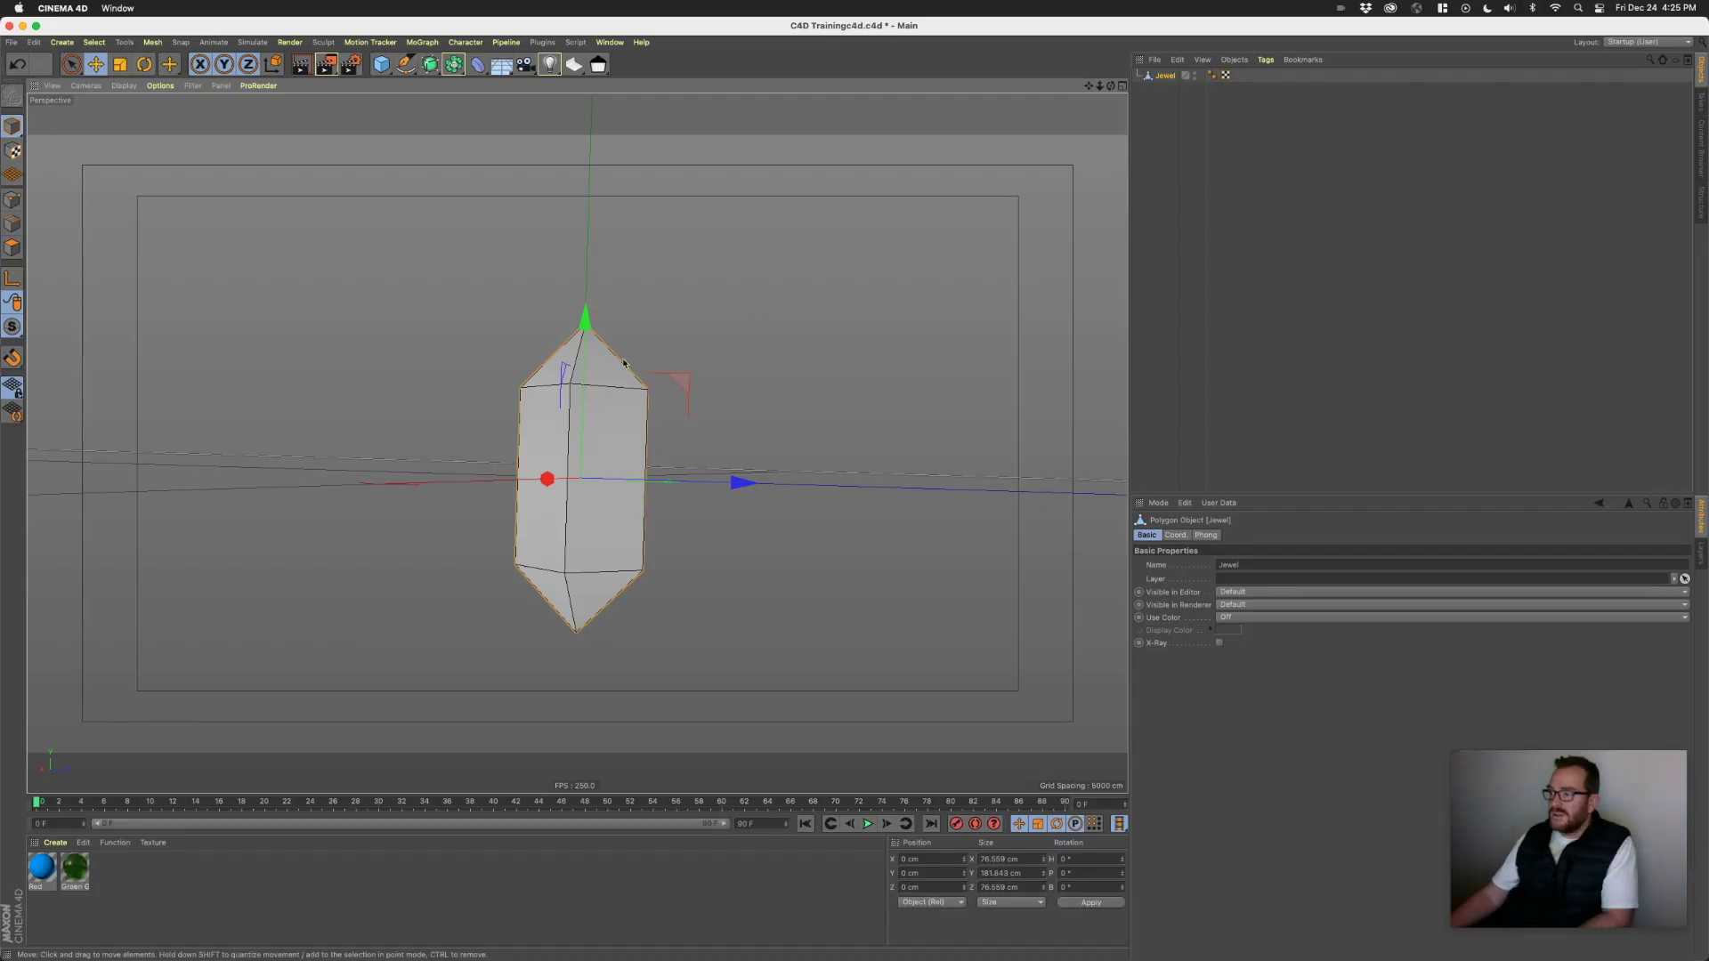
- Activate the Live Selection tool and select the whole jewel with it
{"action": "scroll", "coordinate": [563, 447], "scroll_direction": "up", "scroll_amount": 4}
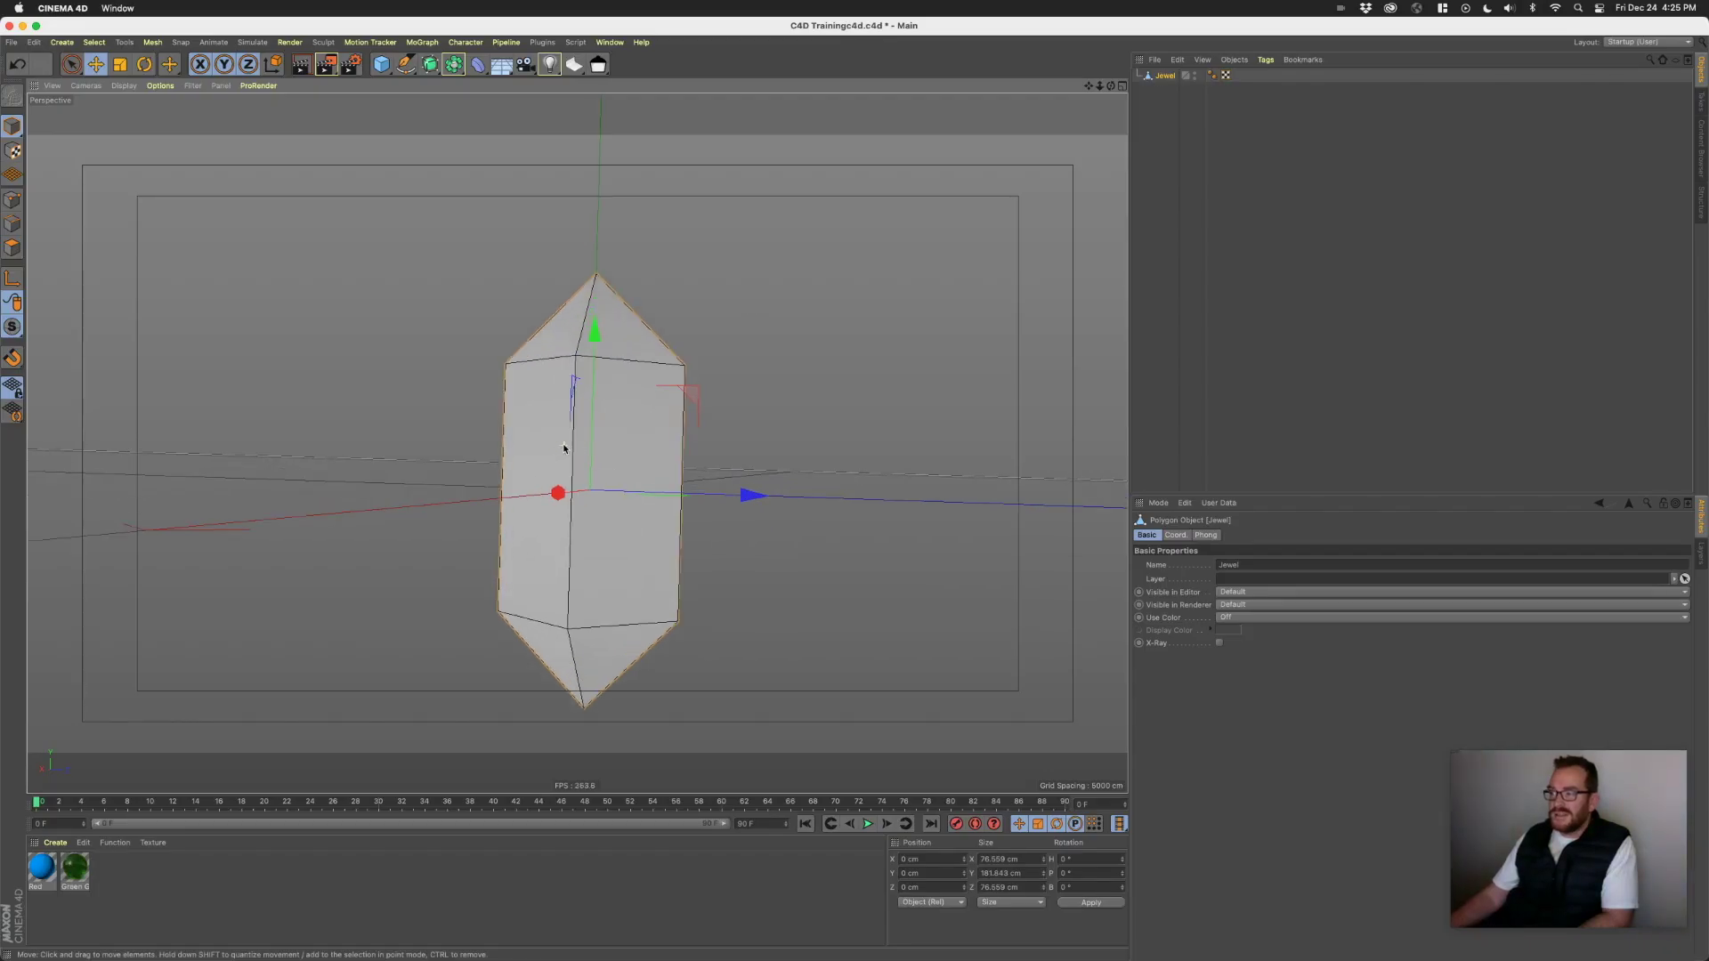
{"action": "mouse_move", "coordinate": [632, 424]}
{"action": "left_mouse_down", "text": "alt"}
{"action": "mouse_move", "coordinate": [652, 469]}
{"action": "mouse_move", "coordinate": [629, 447]}
{"action": "left_mouse_up", "text": "alt"}
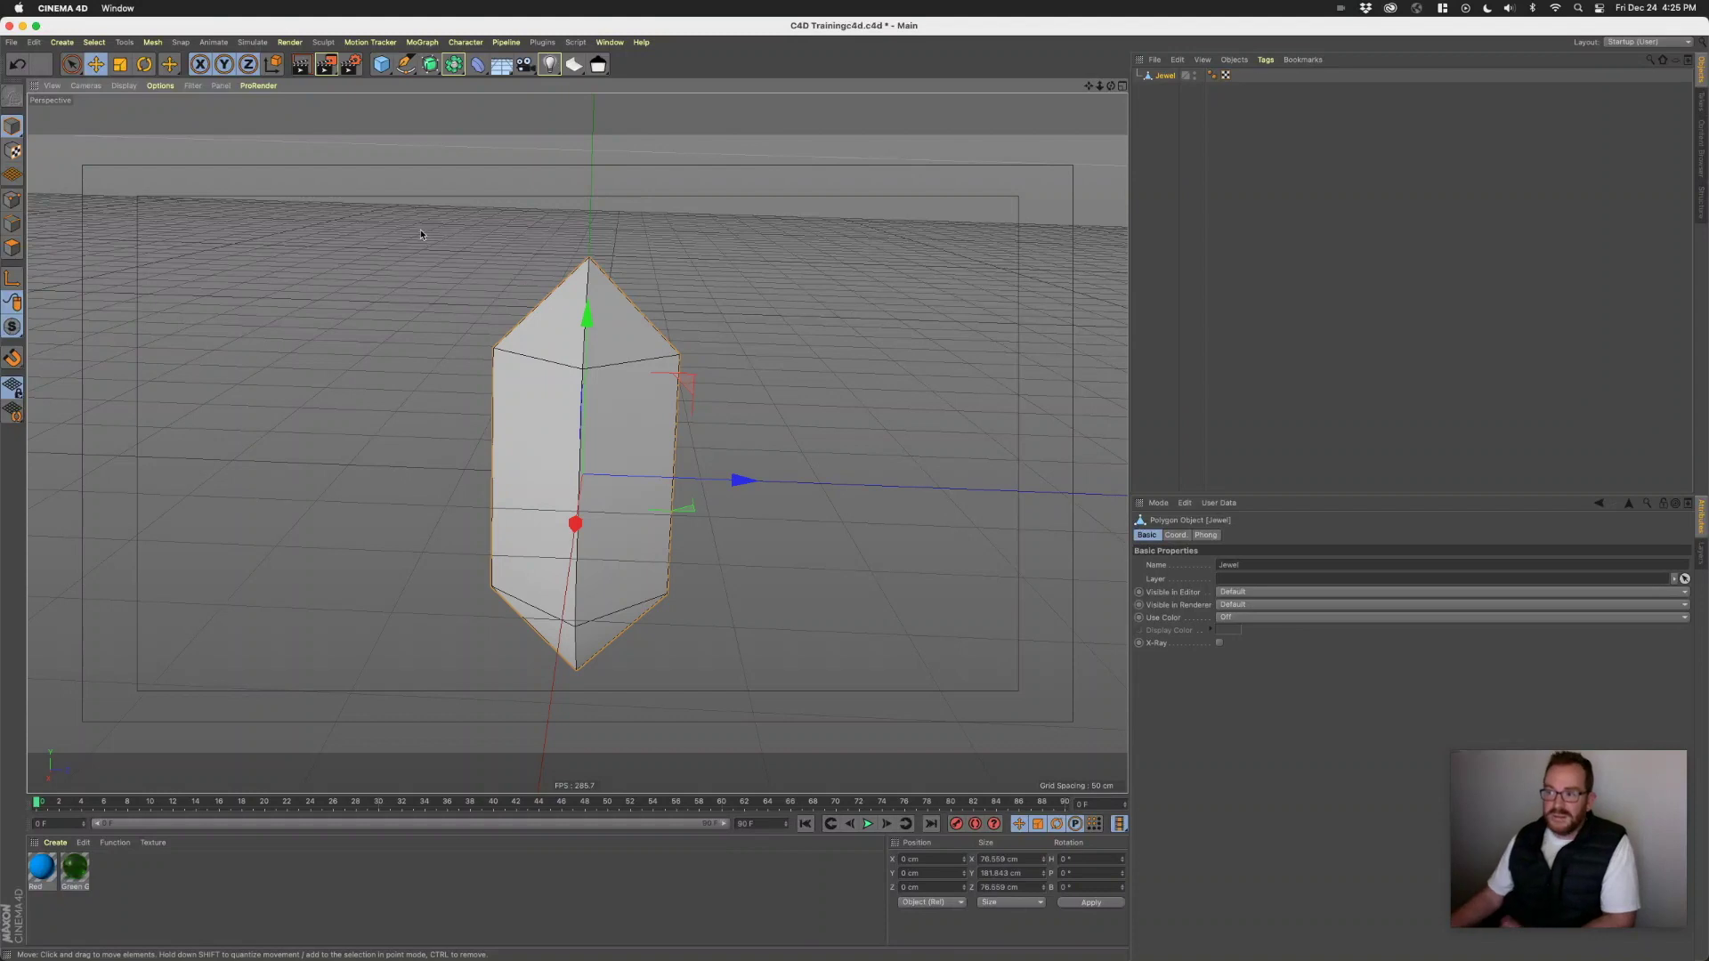
{"action": "left_click", "coordinate": [462, 321]}
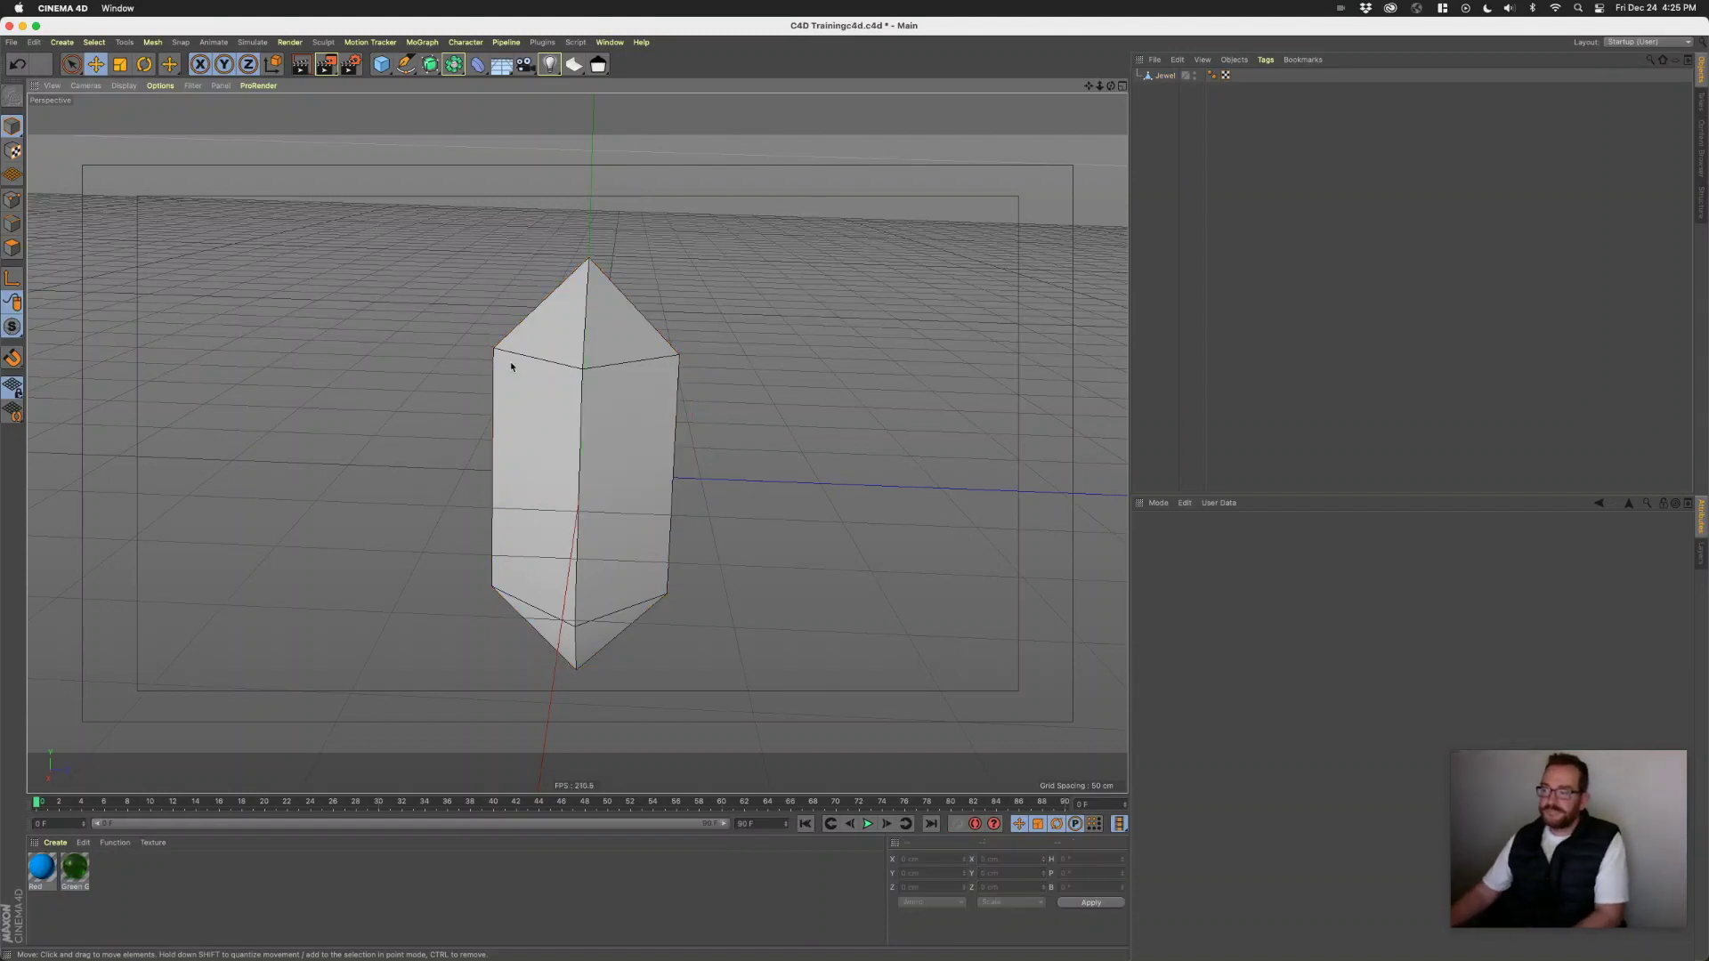
{"action": "left_click", "coordinate": [561, 317]}
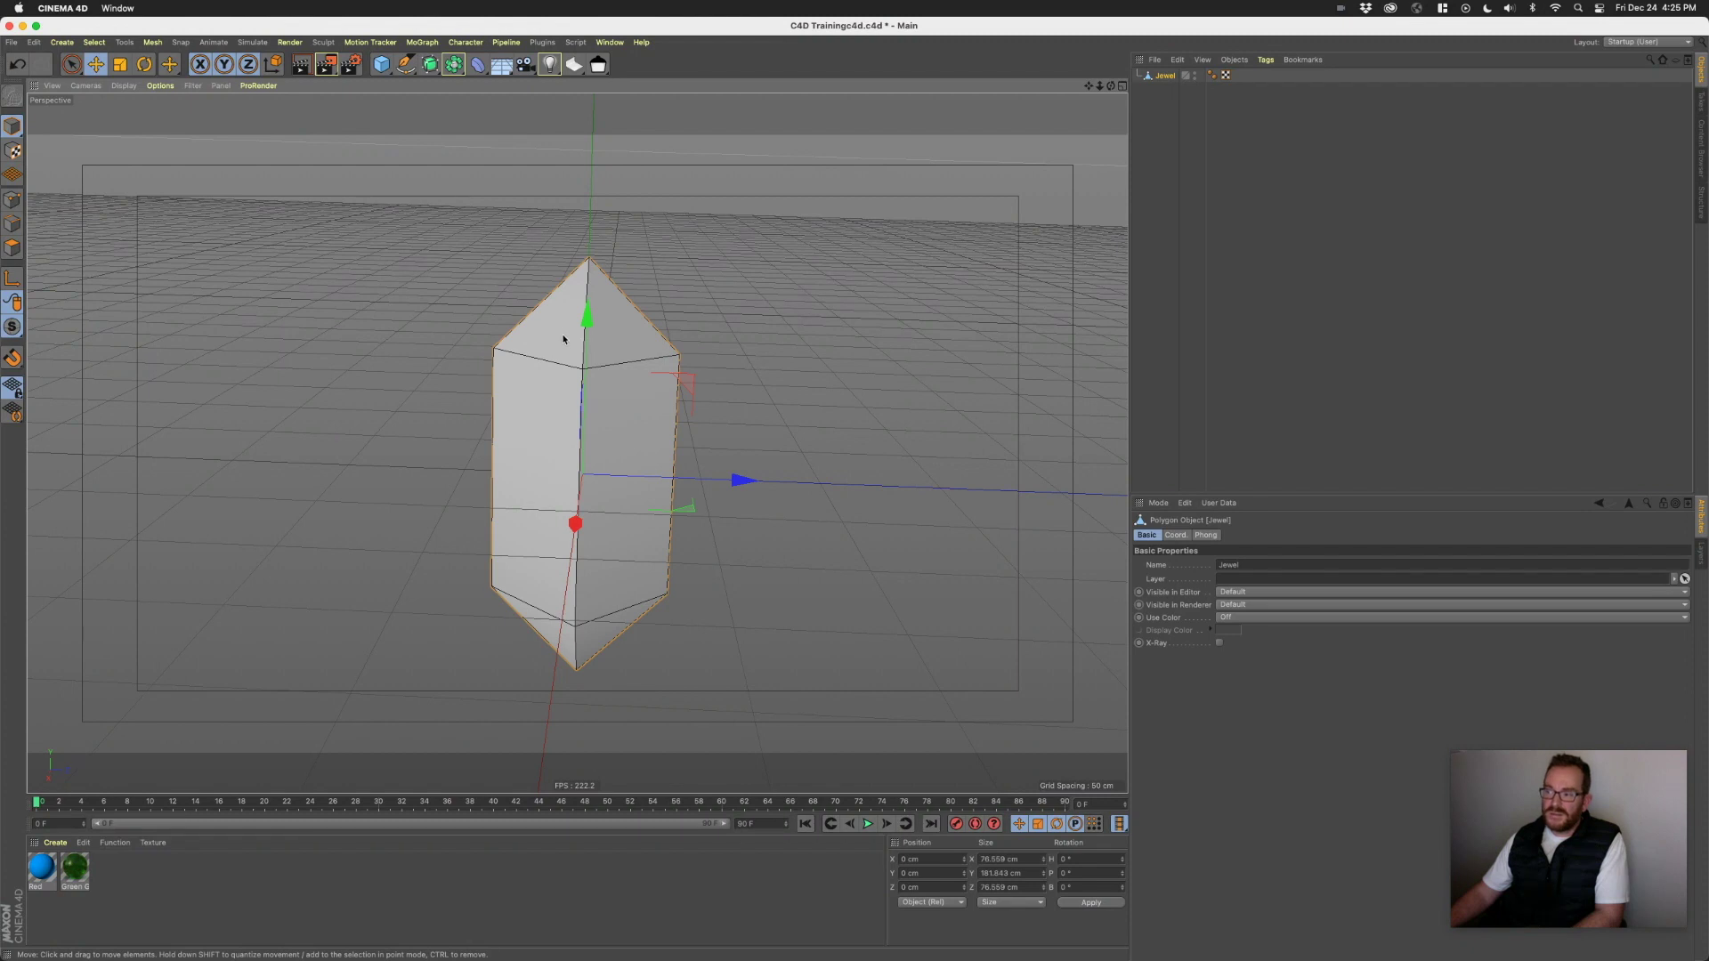
{"action": "left_click", "coordinate": [373, 231]}
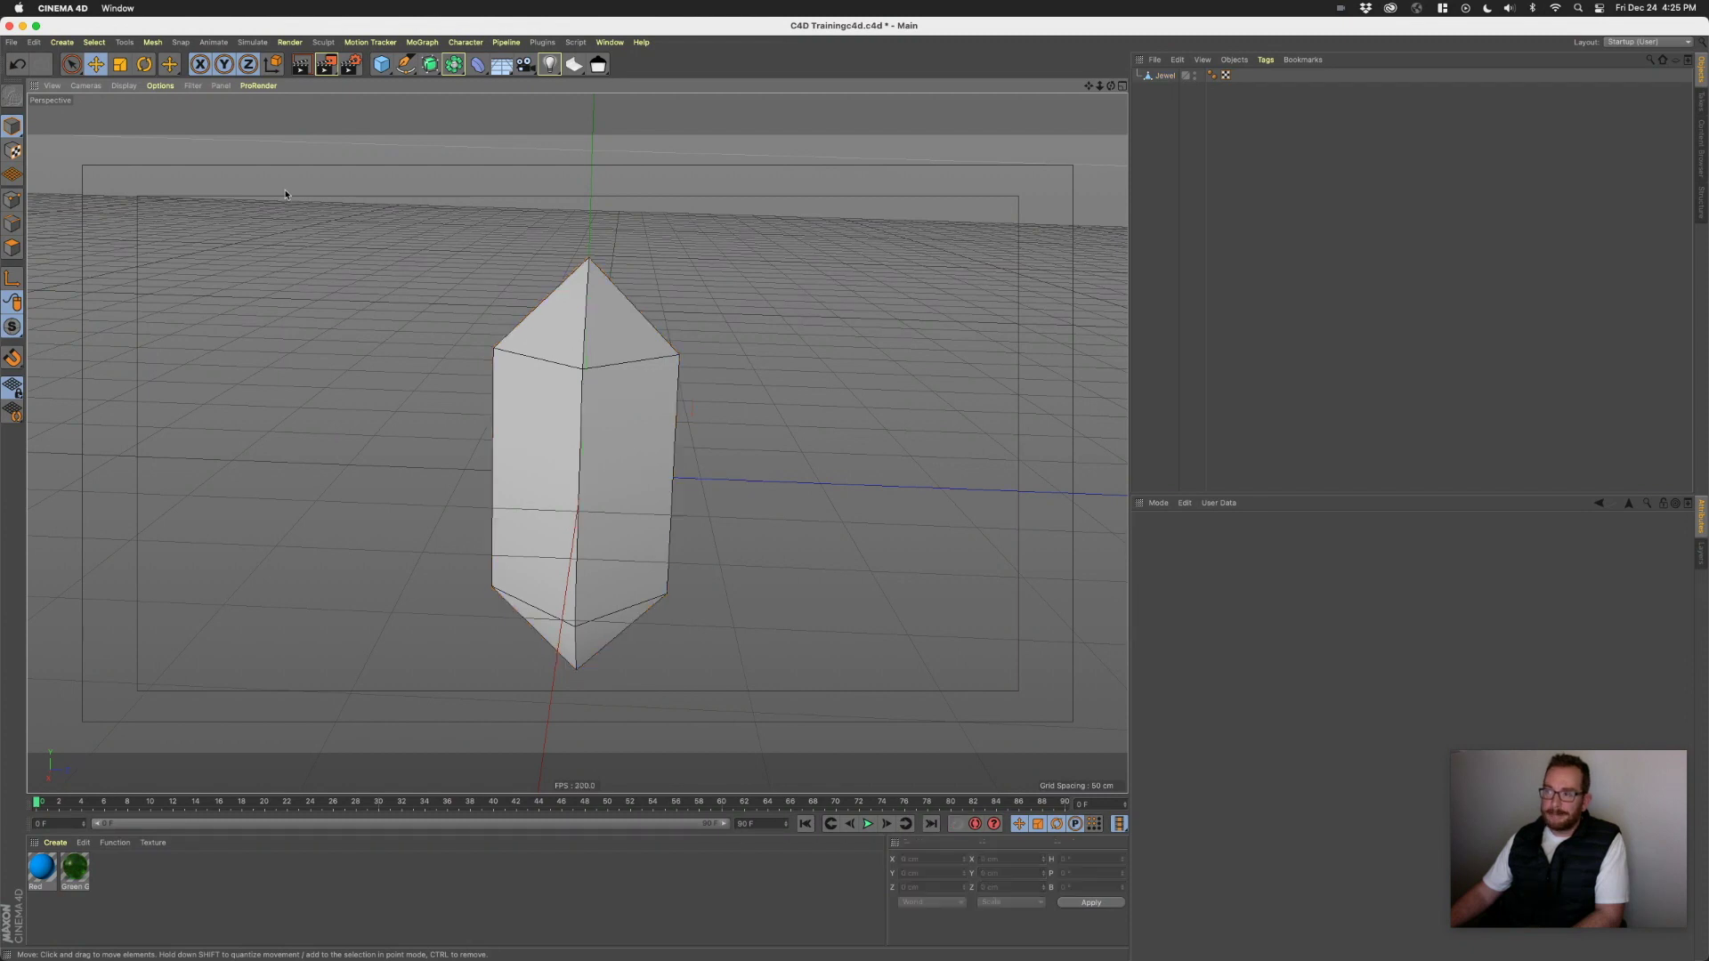
{"action": "left_click", "coordinate": [72, 65]}
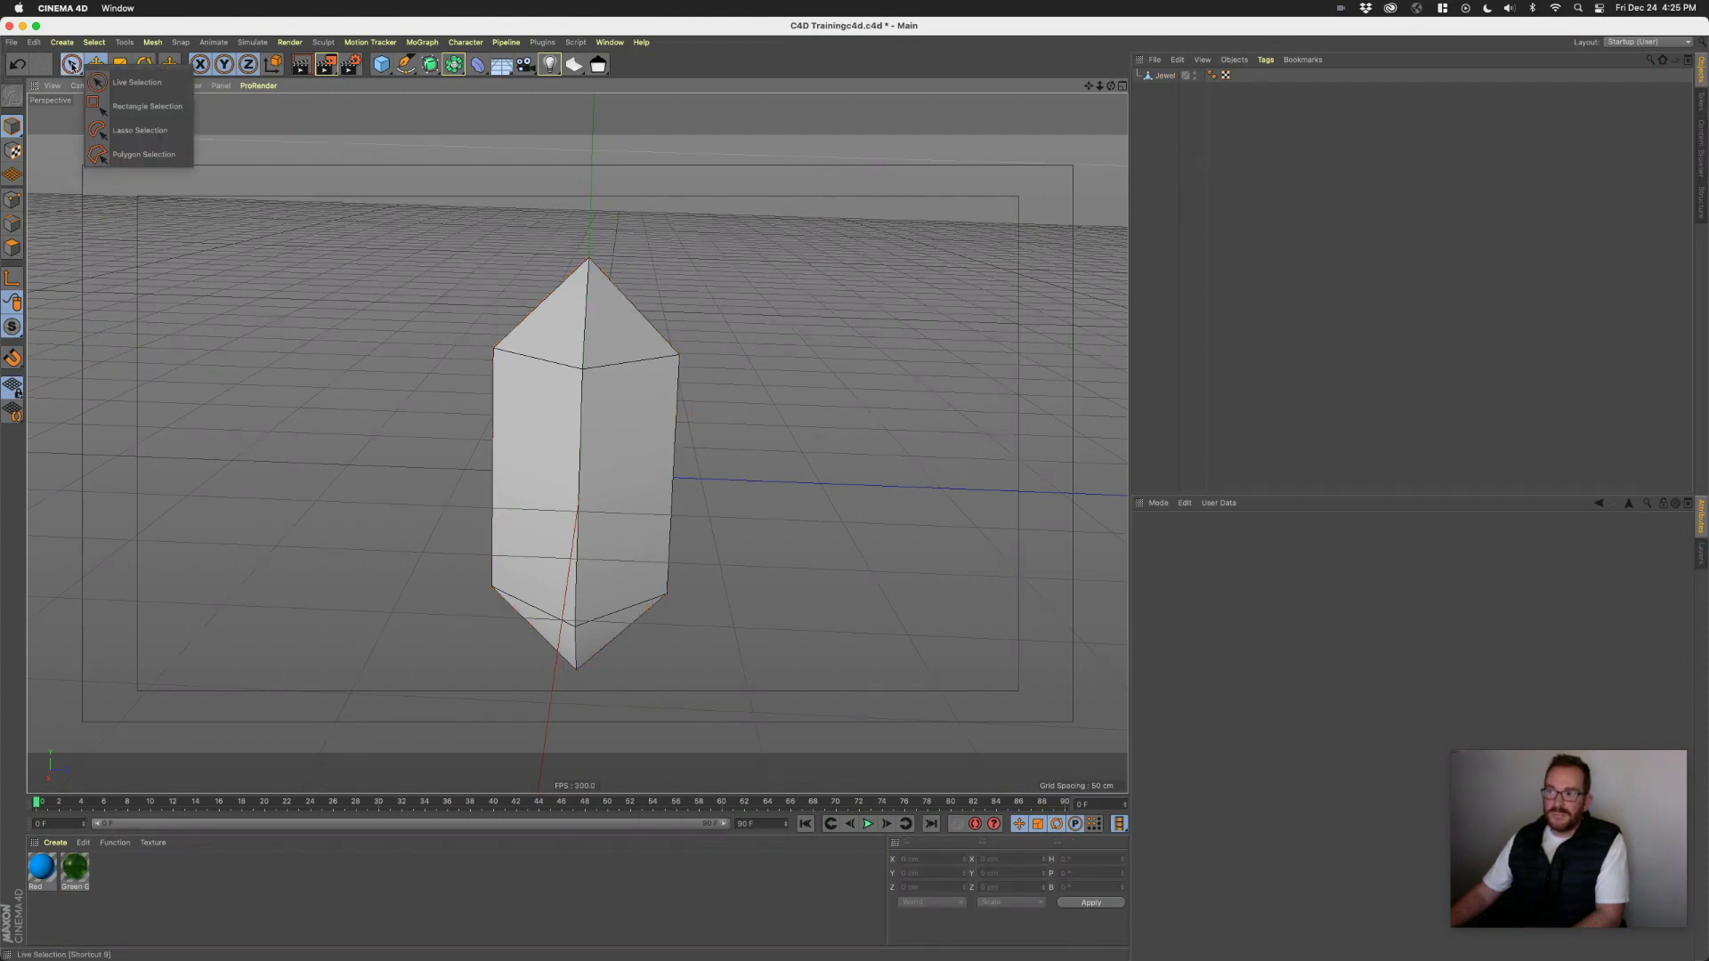
{"action": "left_click", "coordinate": [124, 80]}
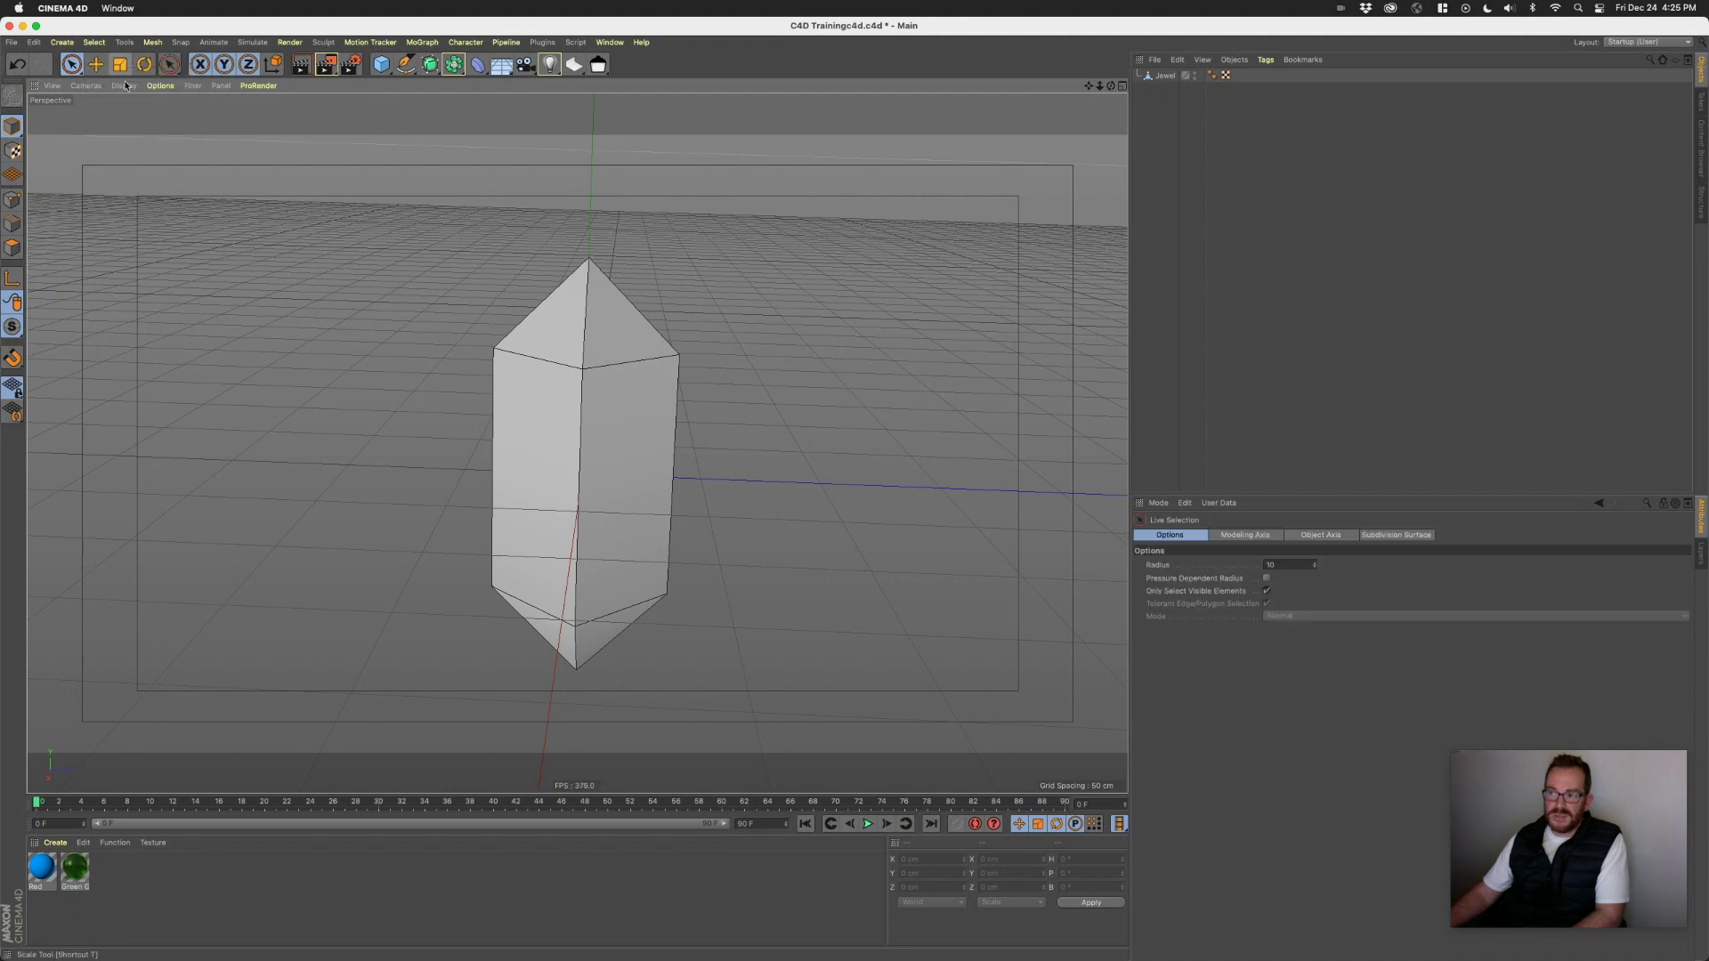
{"action": "left_click", "coordinate": [564, 331]}
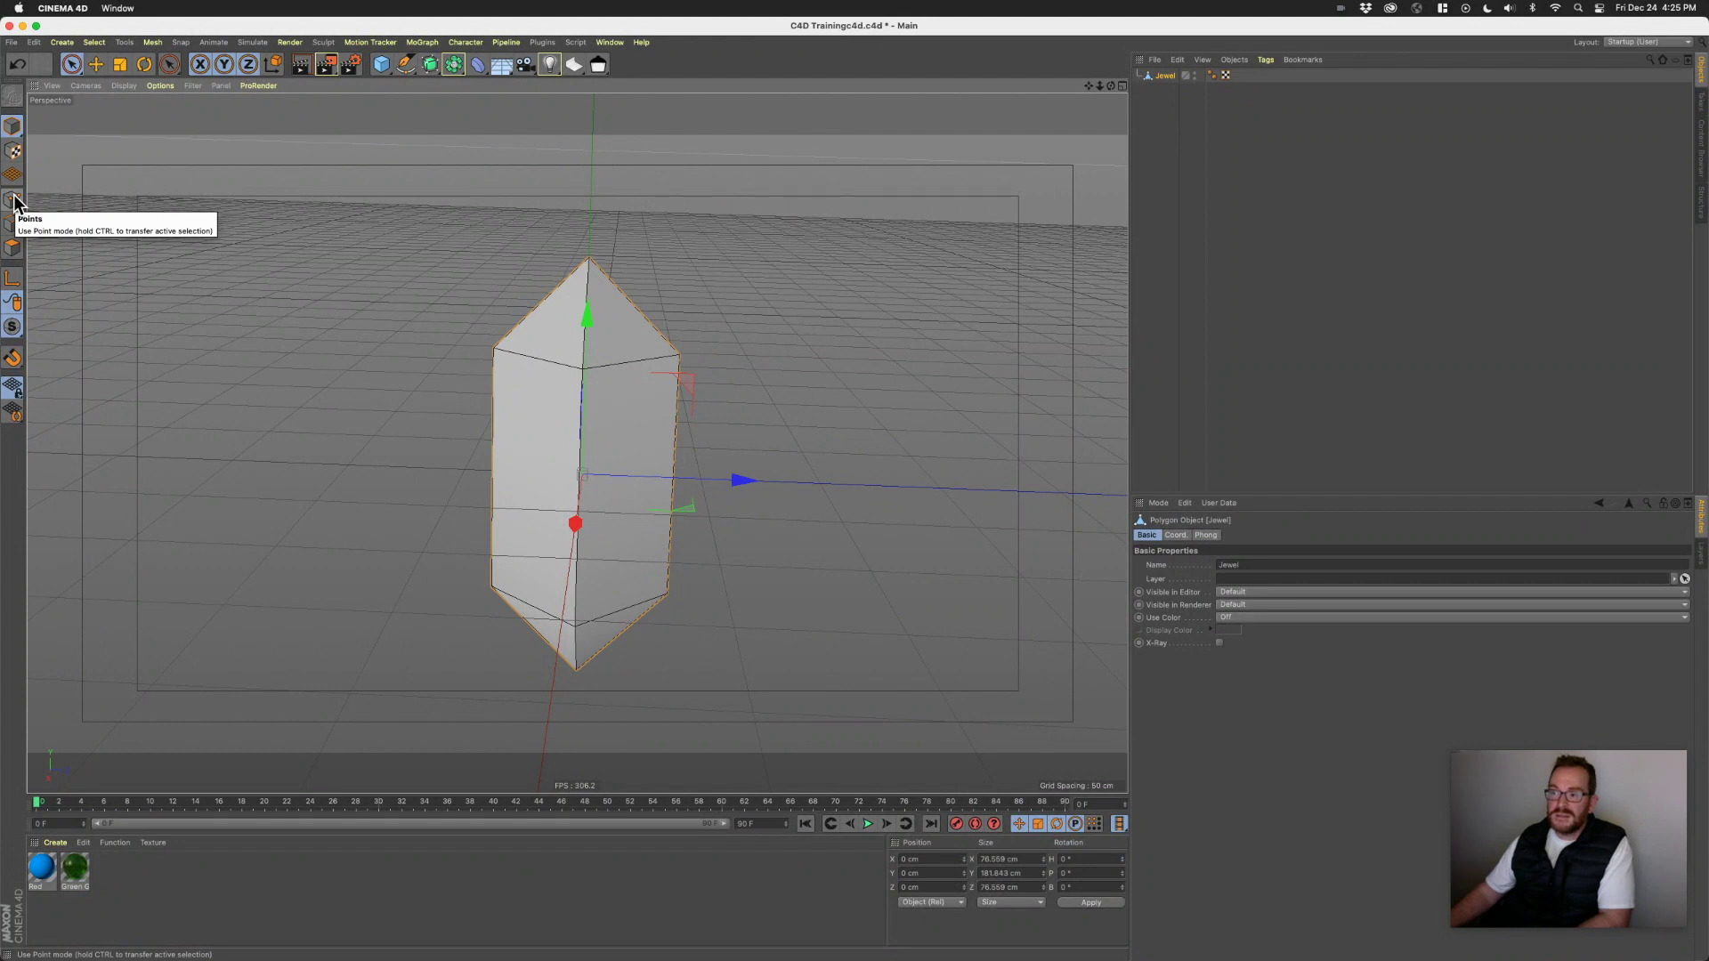
- Try pulling one of the jewel's upper corner points outward along Z in Points mode, and undo the move
{"action": "left_click", "coordinate": [14, 199]}
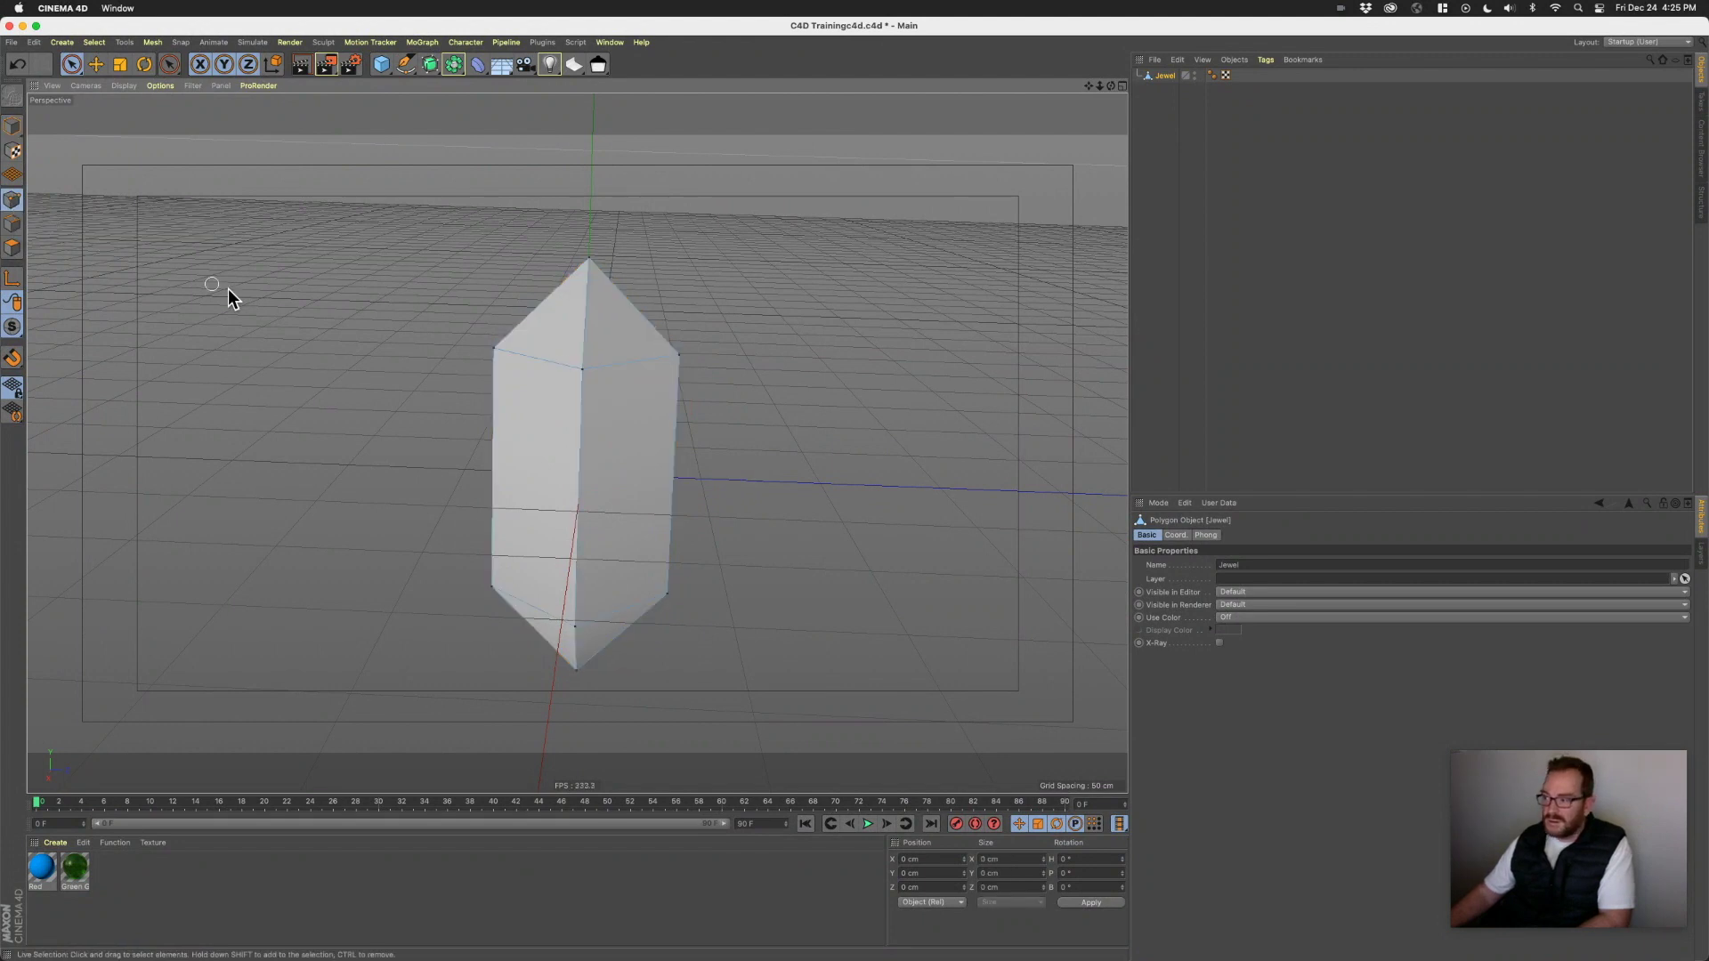
{"action": "left_click", "coordinate": [492, 349]}
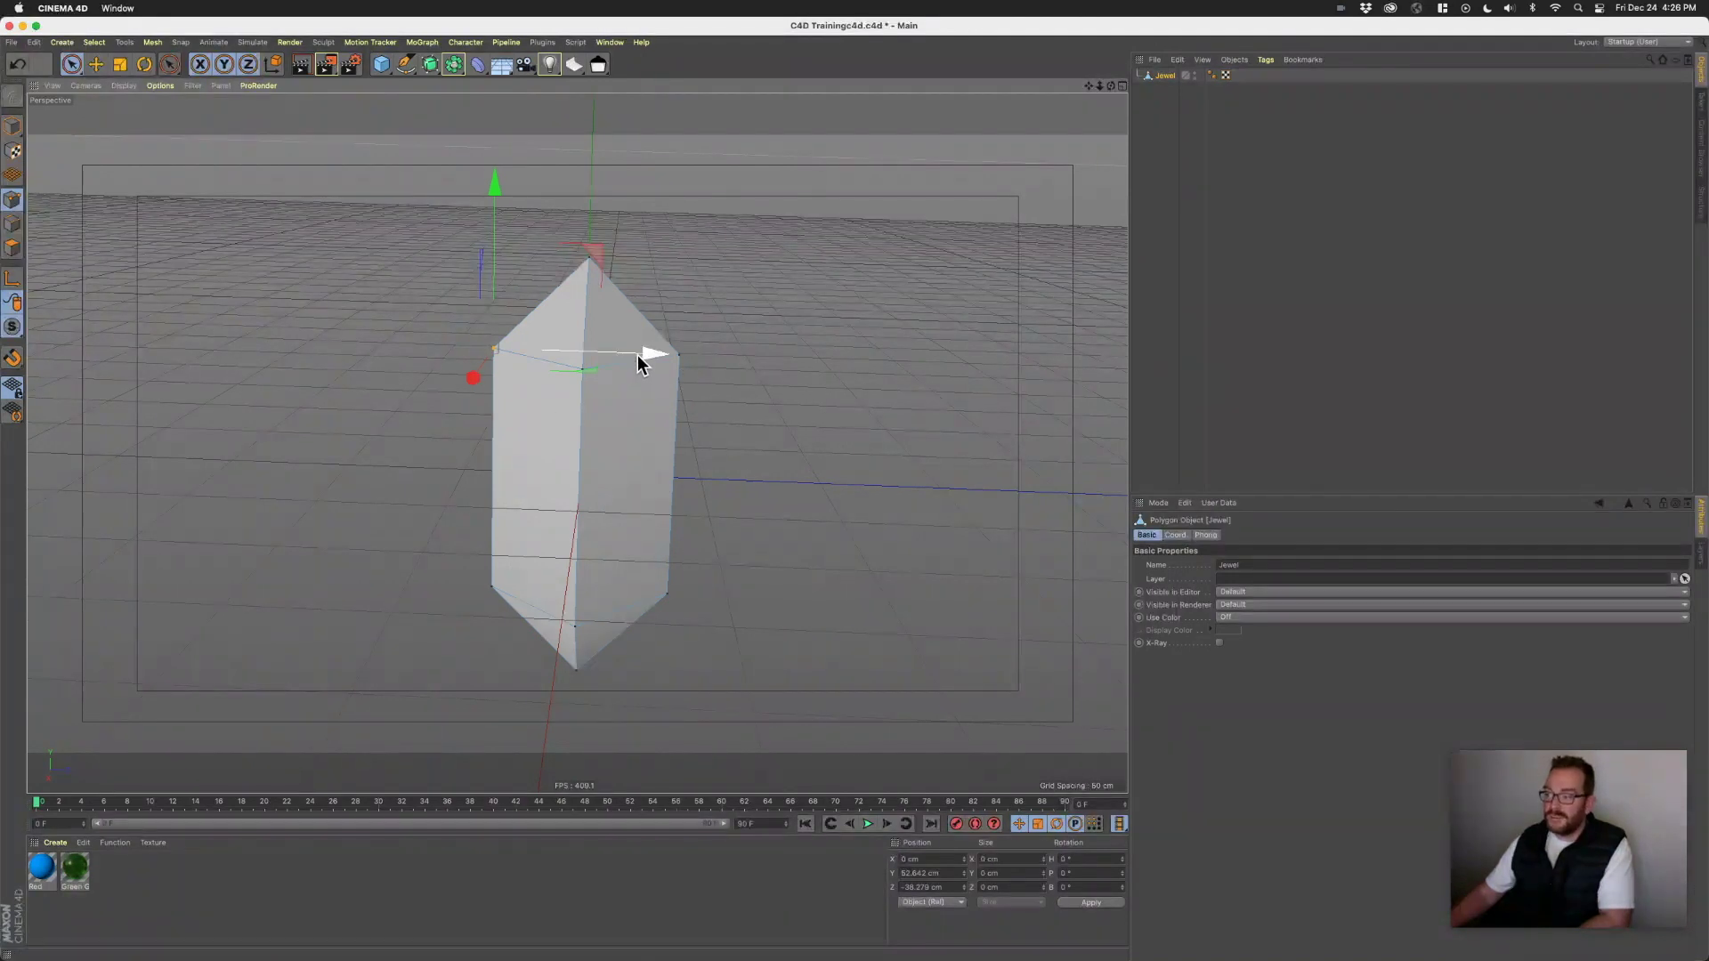
{"action": "left_click_drag", "start_coordinate": [639, 363], "coordinate": [505, 394]}
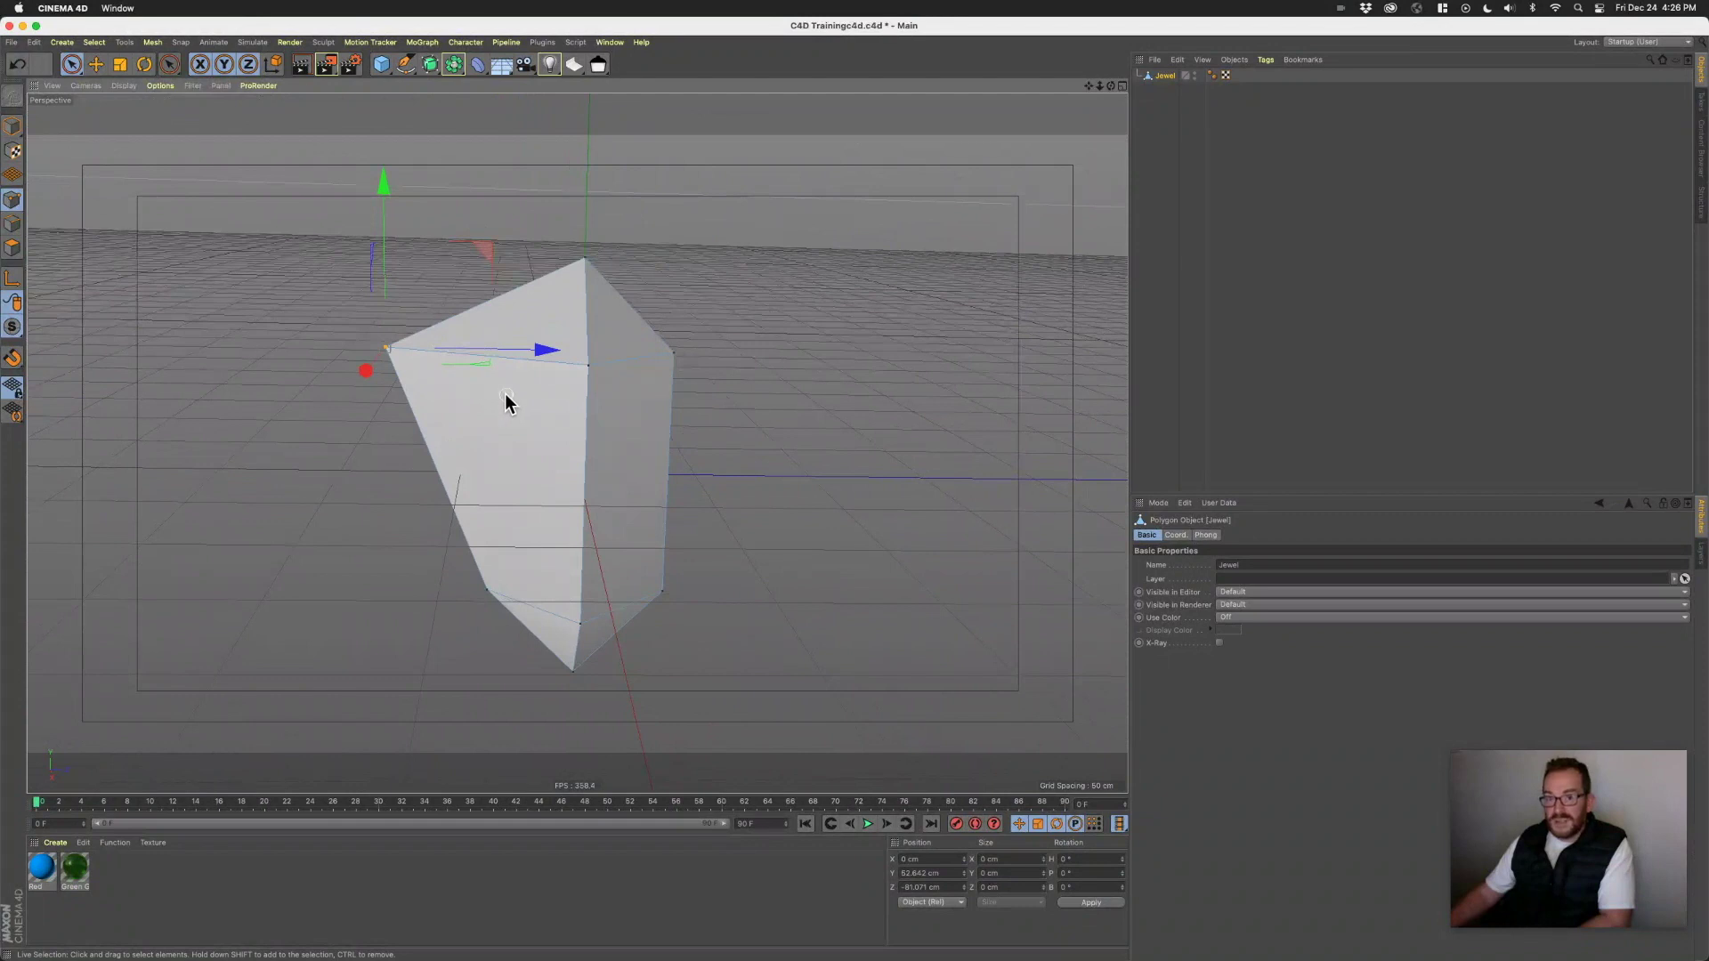
{"action": "key", "text": "super+z"}
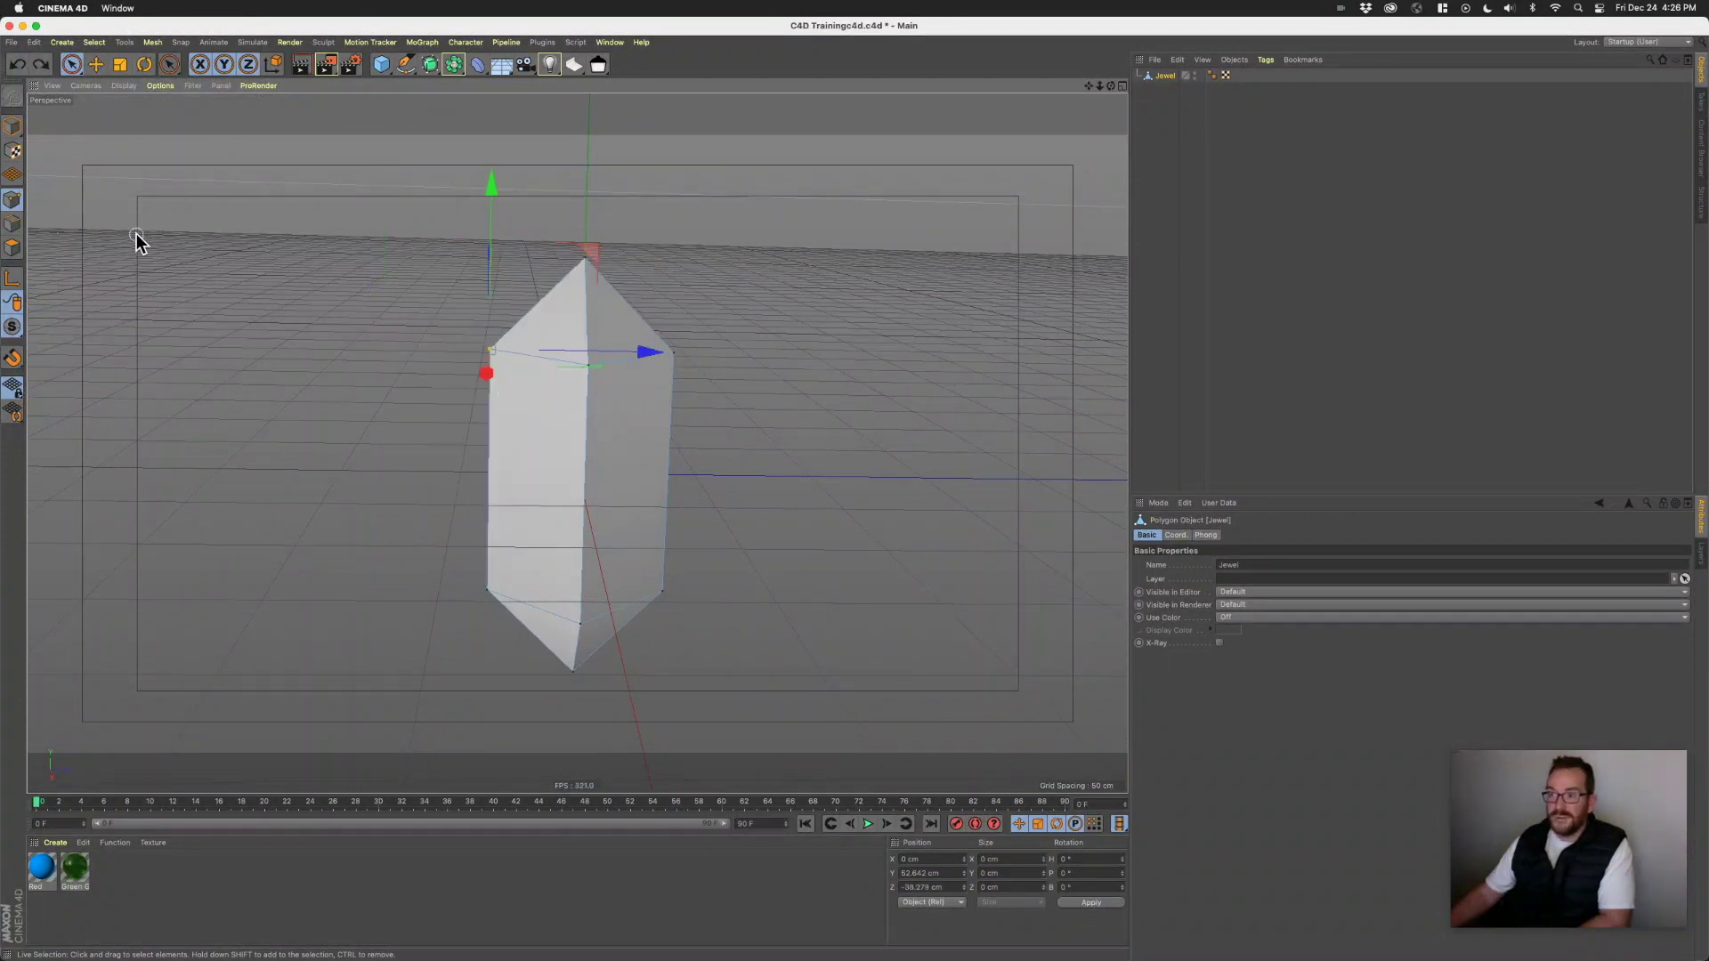
- Try pulling the front upper edge of the jewel outward in Edges mode, and undo the move
{"action": "left_click", "coordinate": [12, 224]}
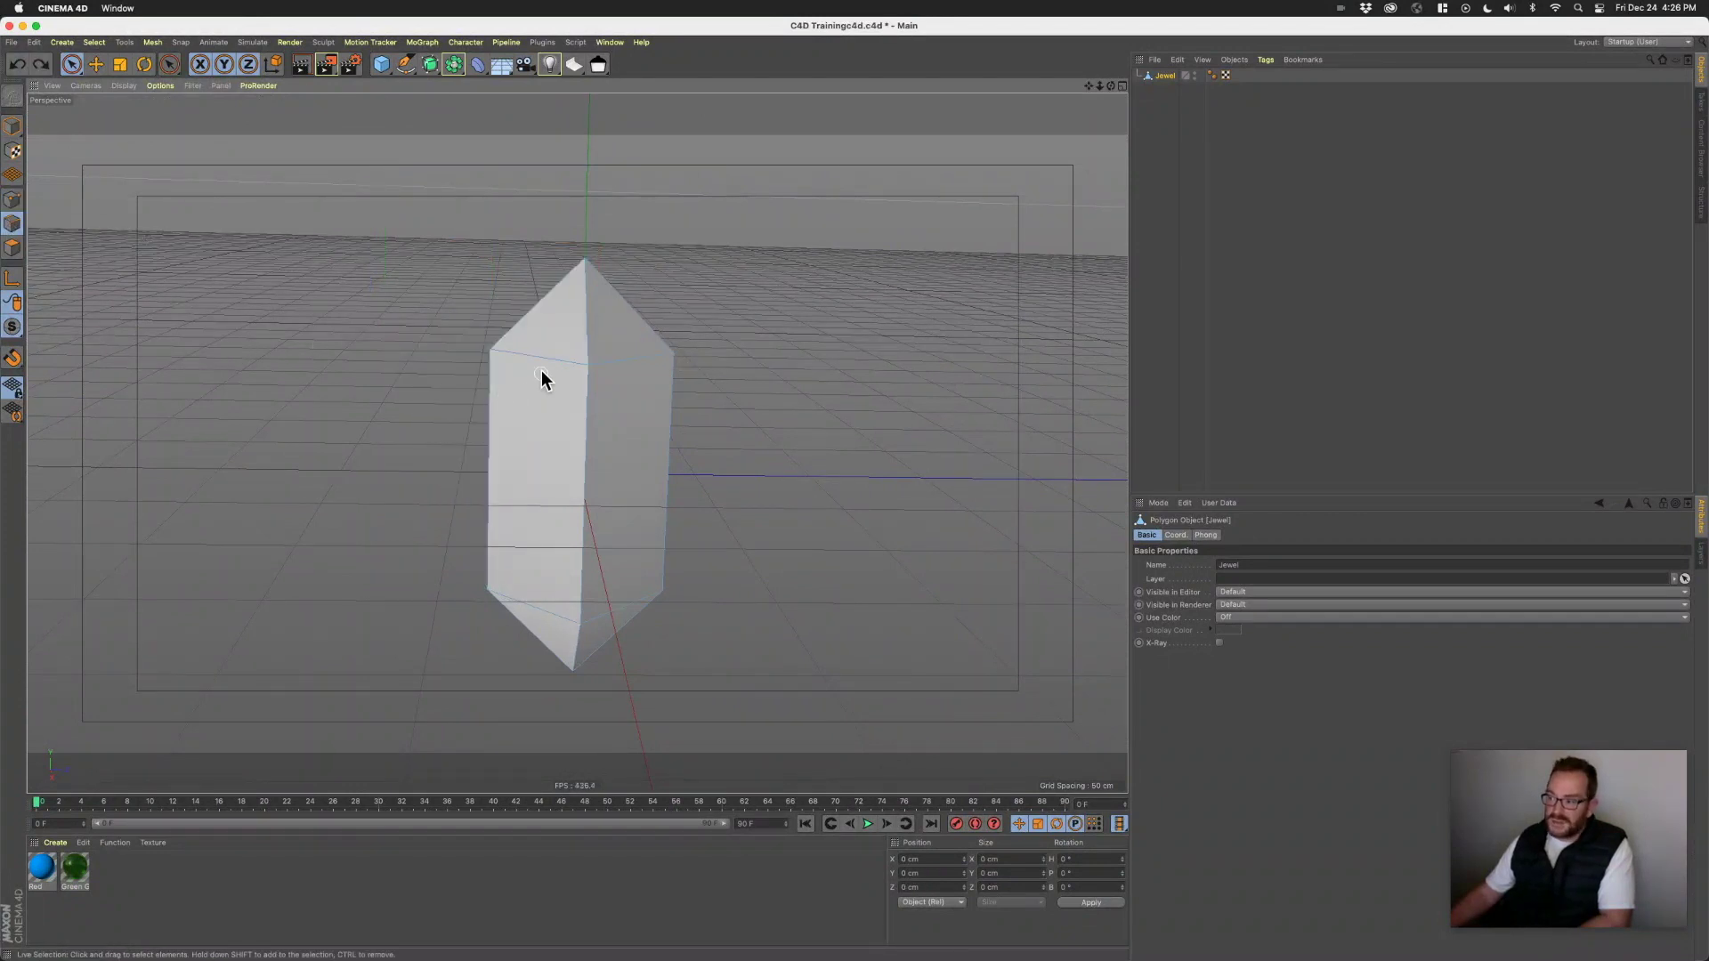
{"action": "left_click", "coordinate": [545, 360]}
{"action": "left_click_drag", "start_coordinate": [456, 340], "coordinate": [386, 300]}
{"action": "mouse_move", "coordinate": [591, 355]}
{"action": "left_mouse_down", "text": "alt"}
{"action": "mouse_move", "coordinate": [489, 339]}
{"action": "mouse_move", "coordinate": [587, 335]}
{"action": "mouse_move", "coordinate": [612, 367]}
{"action": "left_mouse_up", "text": "alt"}
{"action": "key", "text": "super+z"}
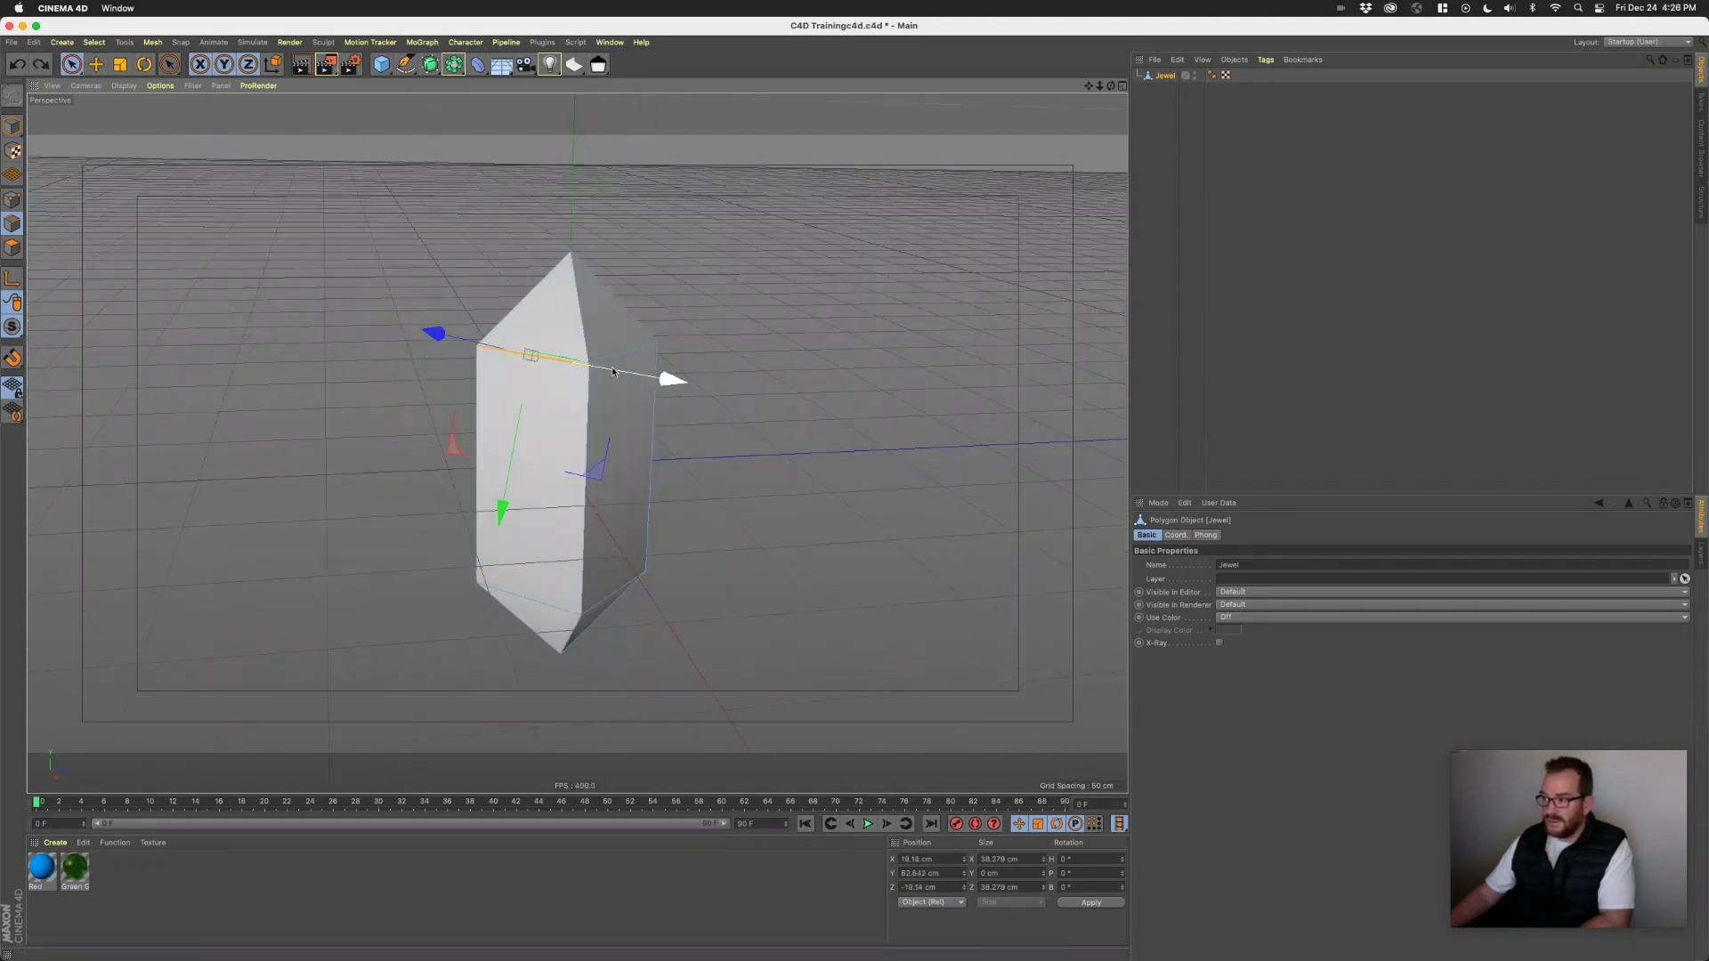
- Select the front face of the jewel's upper tip in Polygons mode and apply the Green Glass material to that face only
{"action": "left_click", "coordinate": [9, 250]}
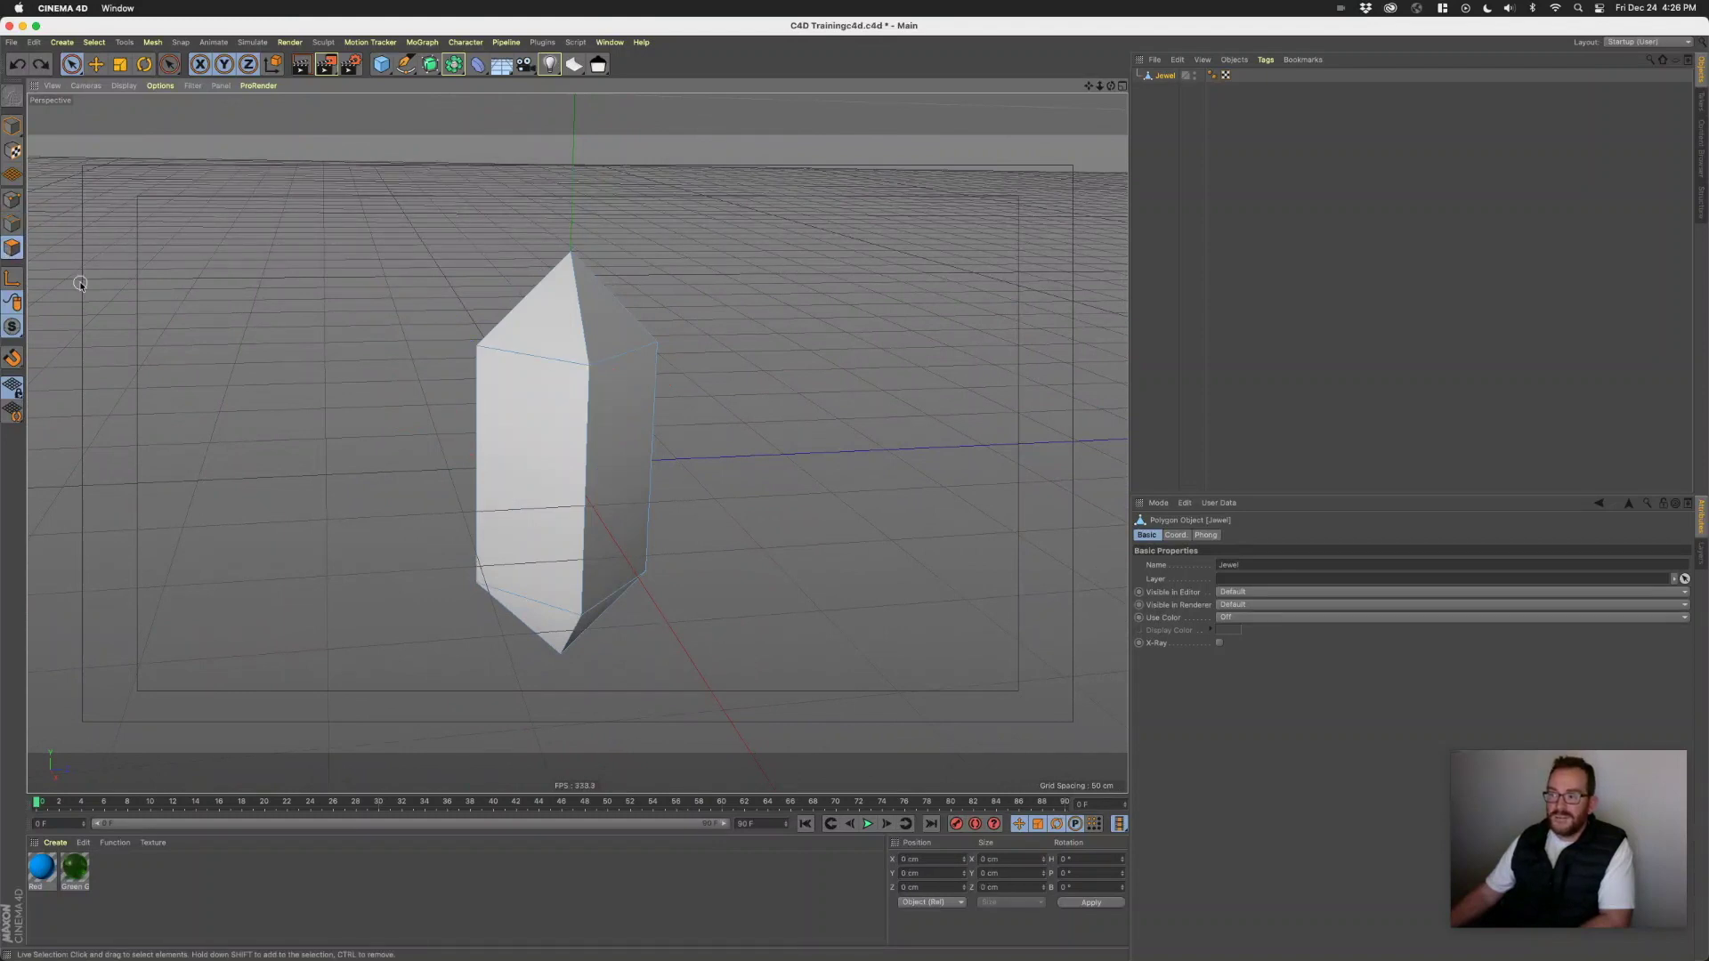
{"action": "mouse_move", "coordinate": [555, 325]}
{"action": "left_mouse_down", "text": "alt"}
{"action": "mouse_move", "coordinate": [580, 327]}
{"action": "mouse_move", "coordinate": [560, 327]}
{"action": "left_mouse_up", "text": "alt"}
{"action": "left_click", "coordinate": [560, 328]}
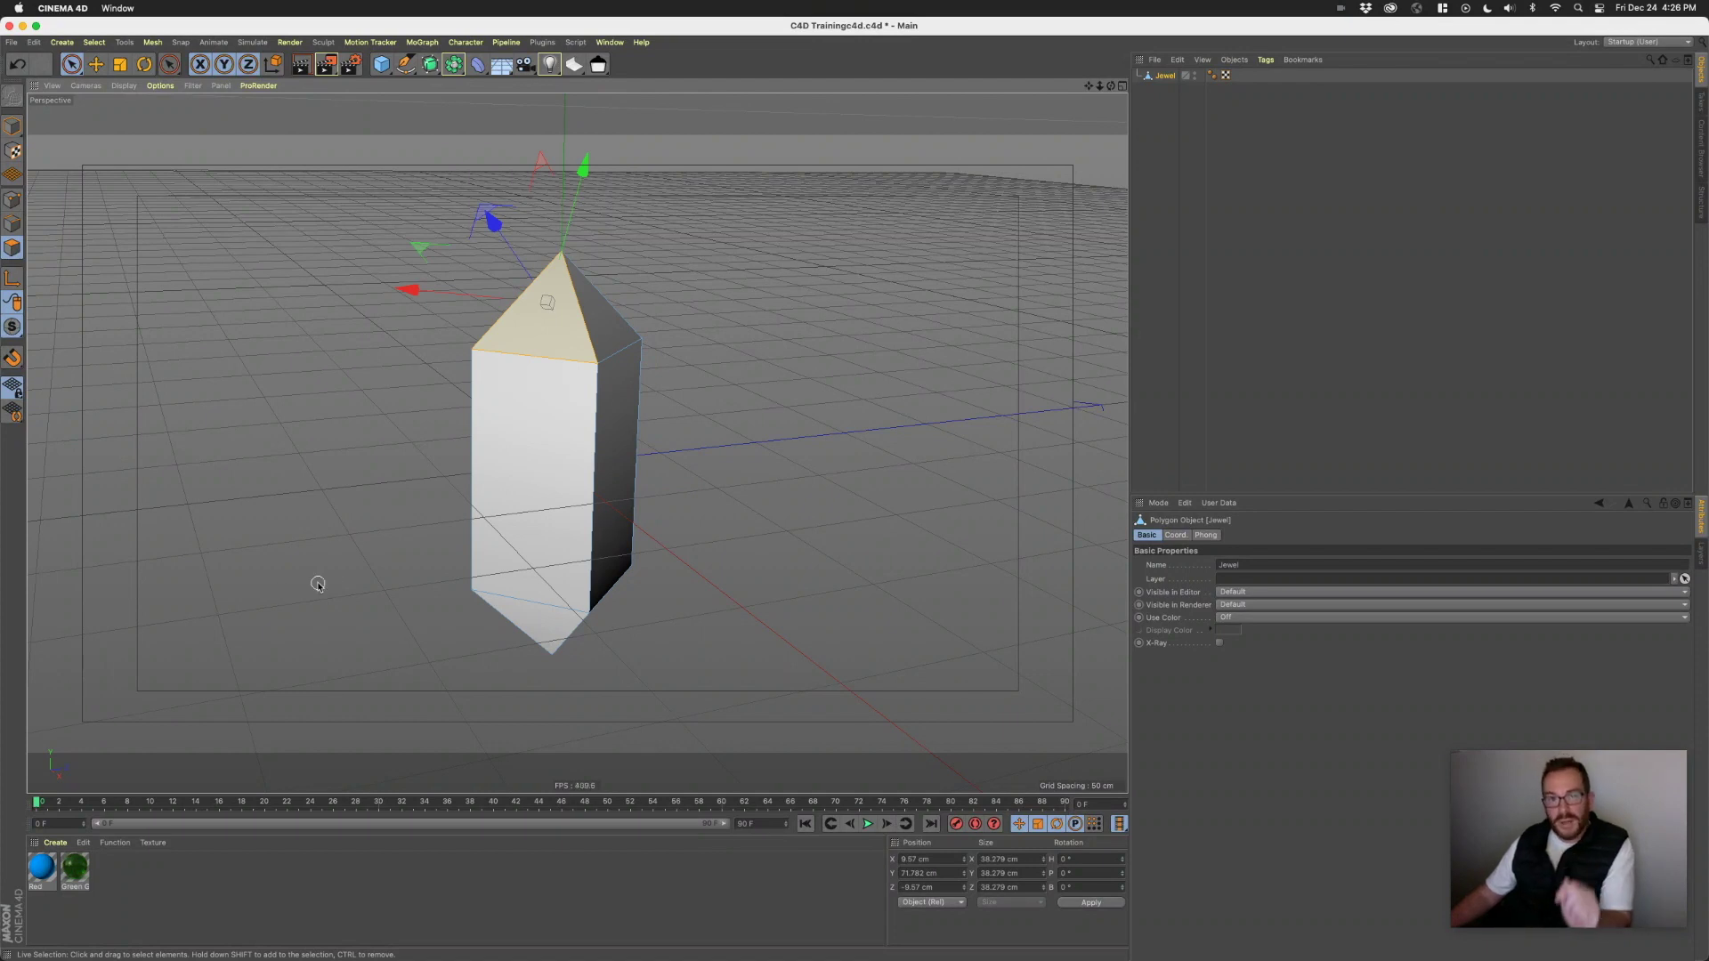
{"action": "left_click_drag", "start_coordinate": [75, 868], "coordinate": [546, 332]}
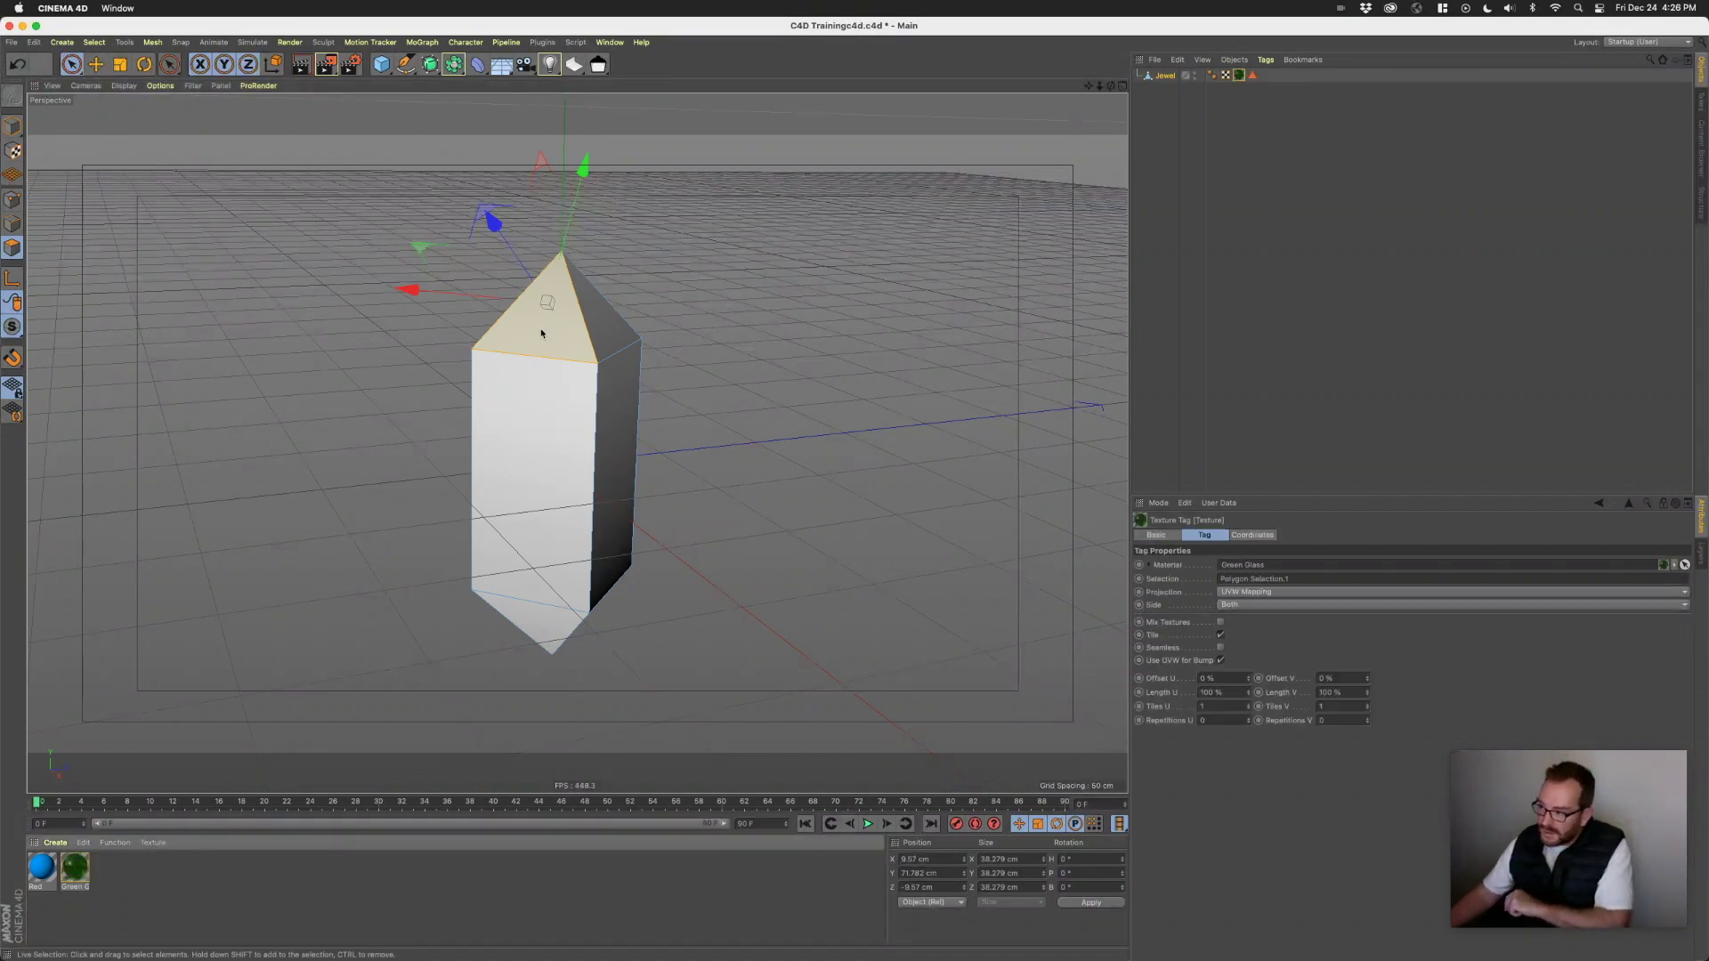
- Deselect the tip face and render a close view of the jewel's upper tip to check the green face
{"action": "left_click", "coordinate": [749, 331]}
{"action": "left_click_drag", "start_coordinate": [662, 333], "coordinate": [812, 347], "text": "alt"}
{"action": "scroll", "coordinate": [565, 310], "scroll_direction": "up", "scroll_amount": 5}
{"action": "left_click", "coordinate": [303, 65]}
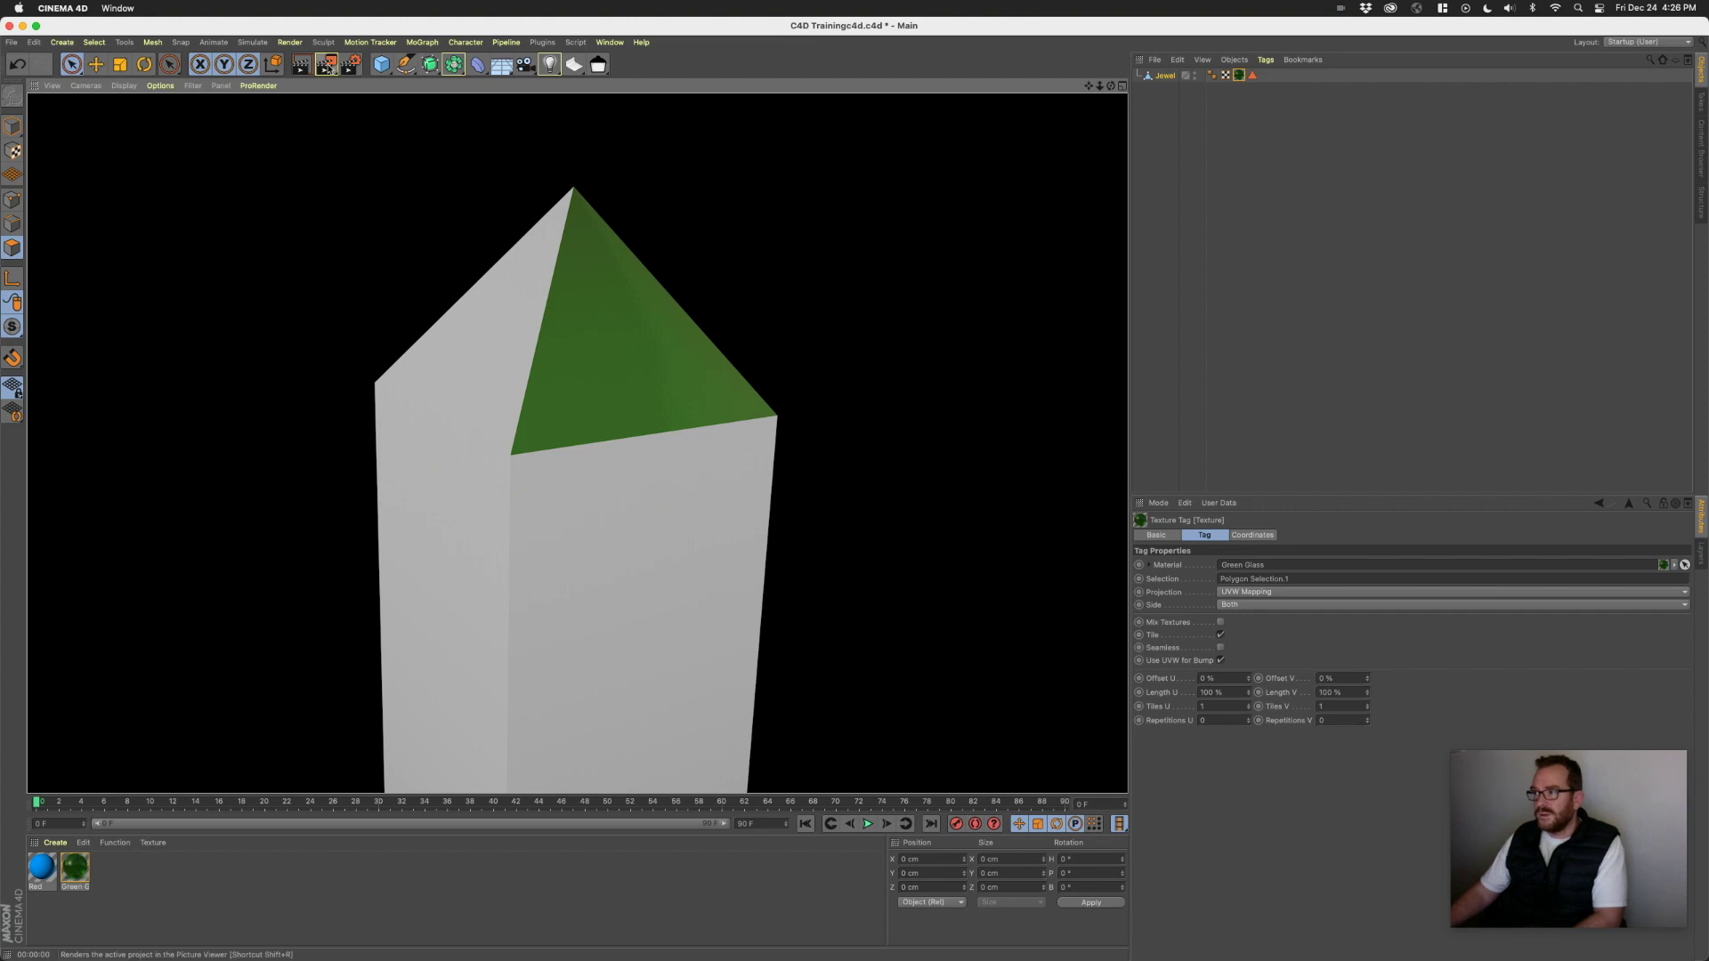
{"action": "left_click", "coordinate": [377, 330]}
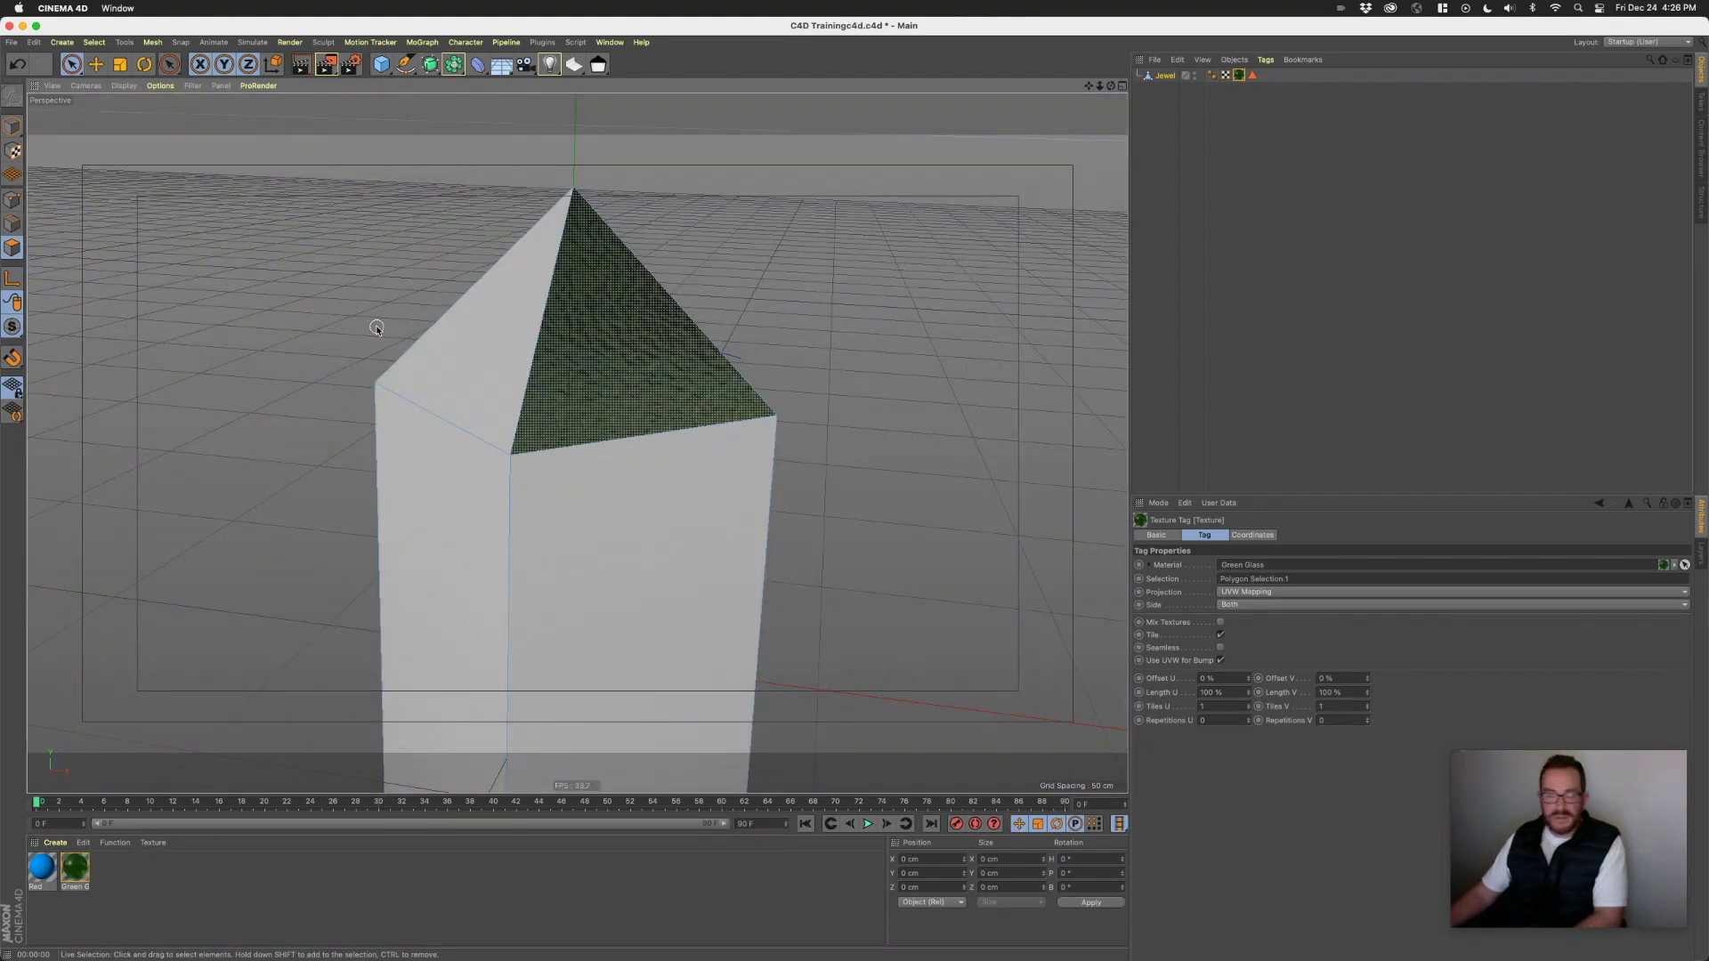
- Duplicate the Green Glass material and delete the unused blue material
{"action": "left_click", "coordinate": [128, 873]}
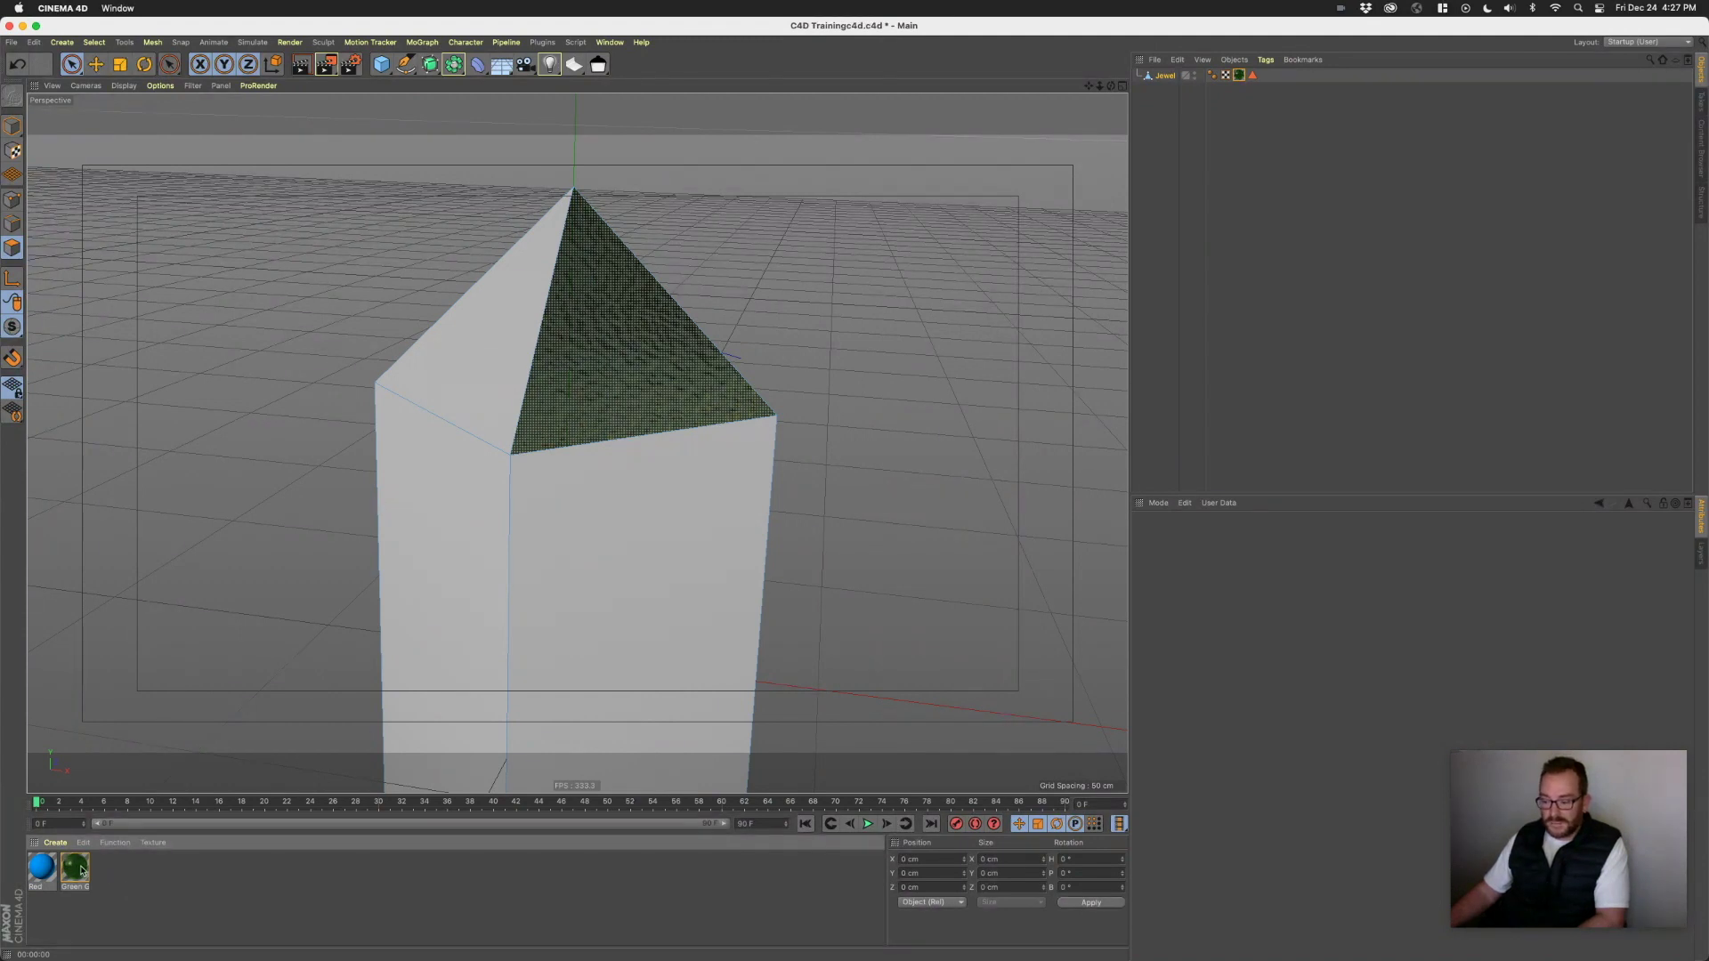
{"action": "left_click", "coordinate": [77, 869]}
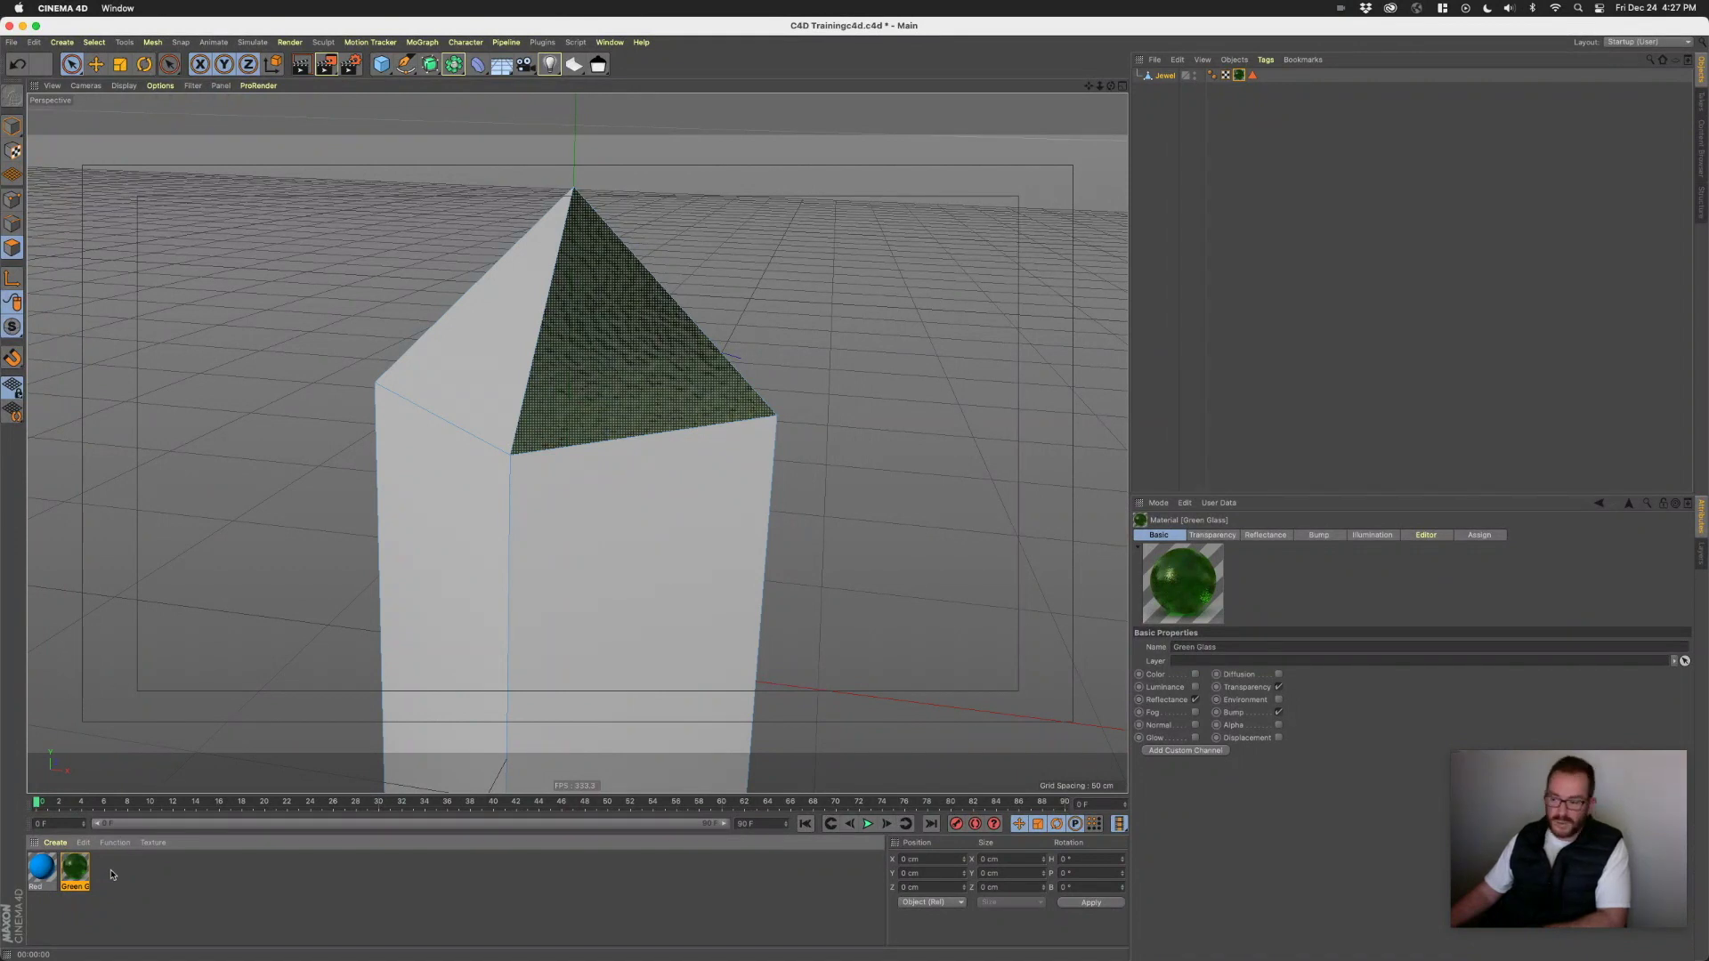
{"action": "left_click_drag", "start_coordinate": [111, 873], "coordinate": [112, 874], "text": "ctrl"}
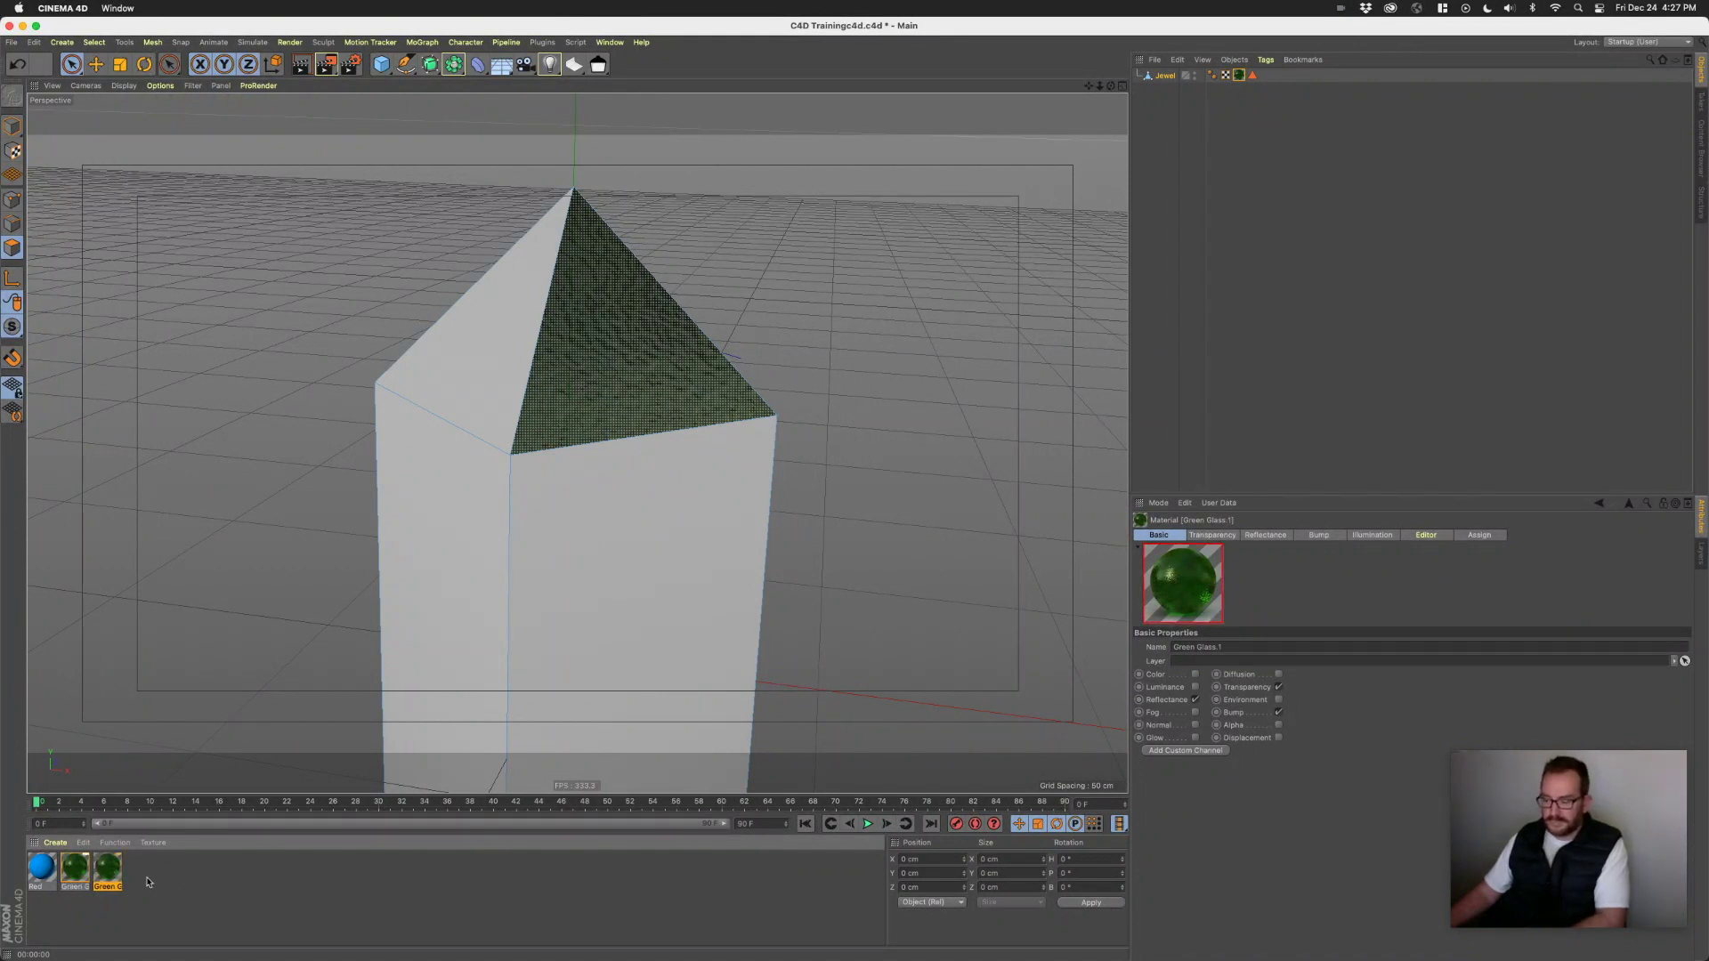
{"action": "right_click", "coordinate": [66, 871]}
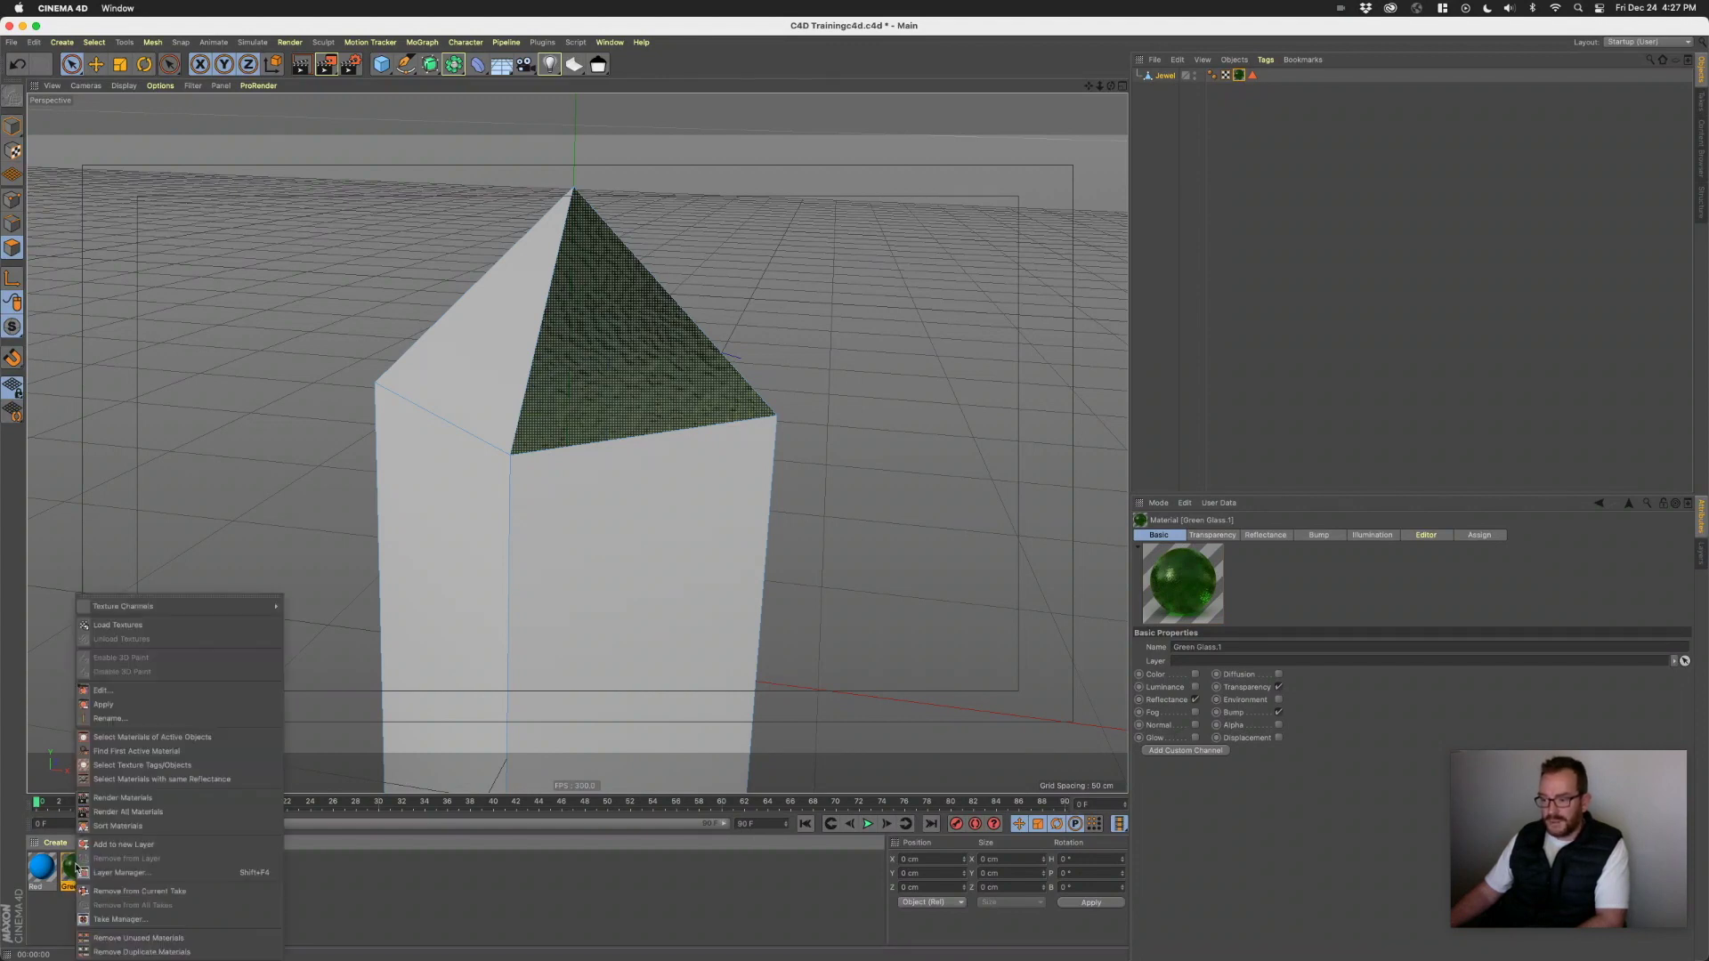
{"action": "left_click", "coordinate": [351, 892]}
{"action": "left_click", "coordinate": [101, 868]}
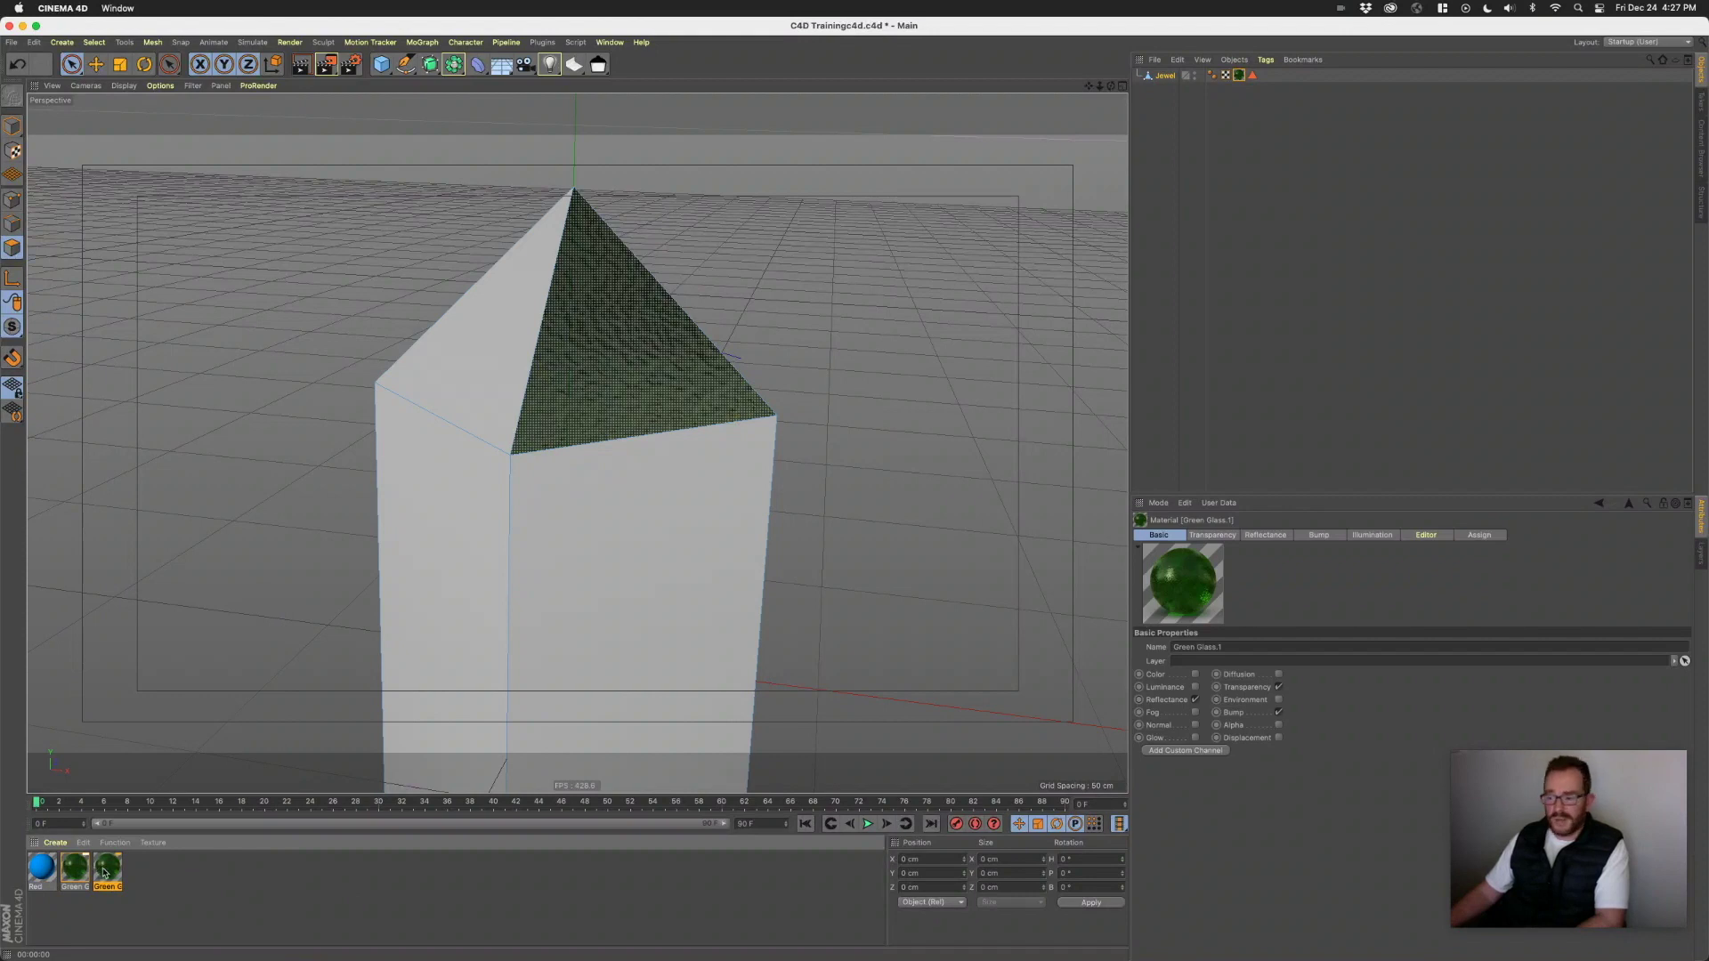
{"action": "left_click", "coordinate": [46, 868]}
{"action": "key", "text": "Delete"}
- Open the duplicated green material for editing and rename it Blue Glass
{"action": "left_click", "coordinate": [76, 871]}
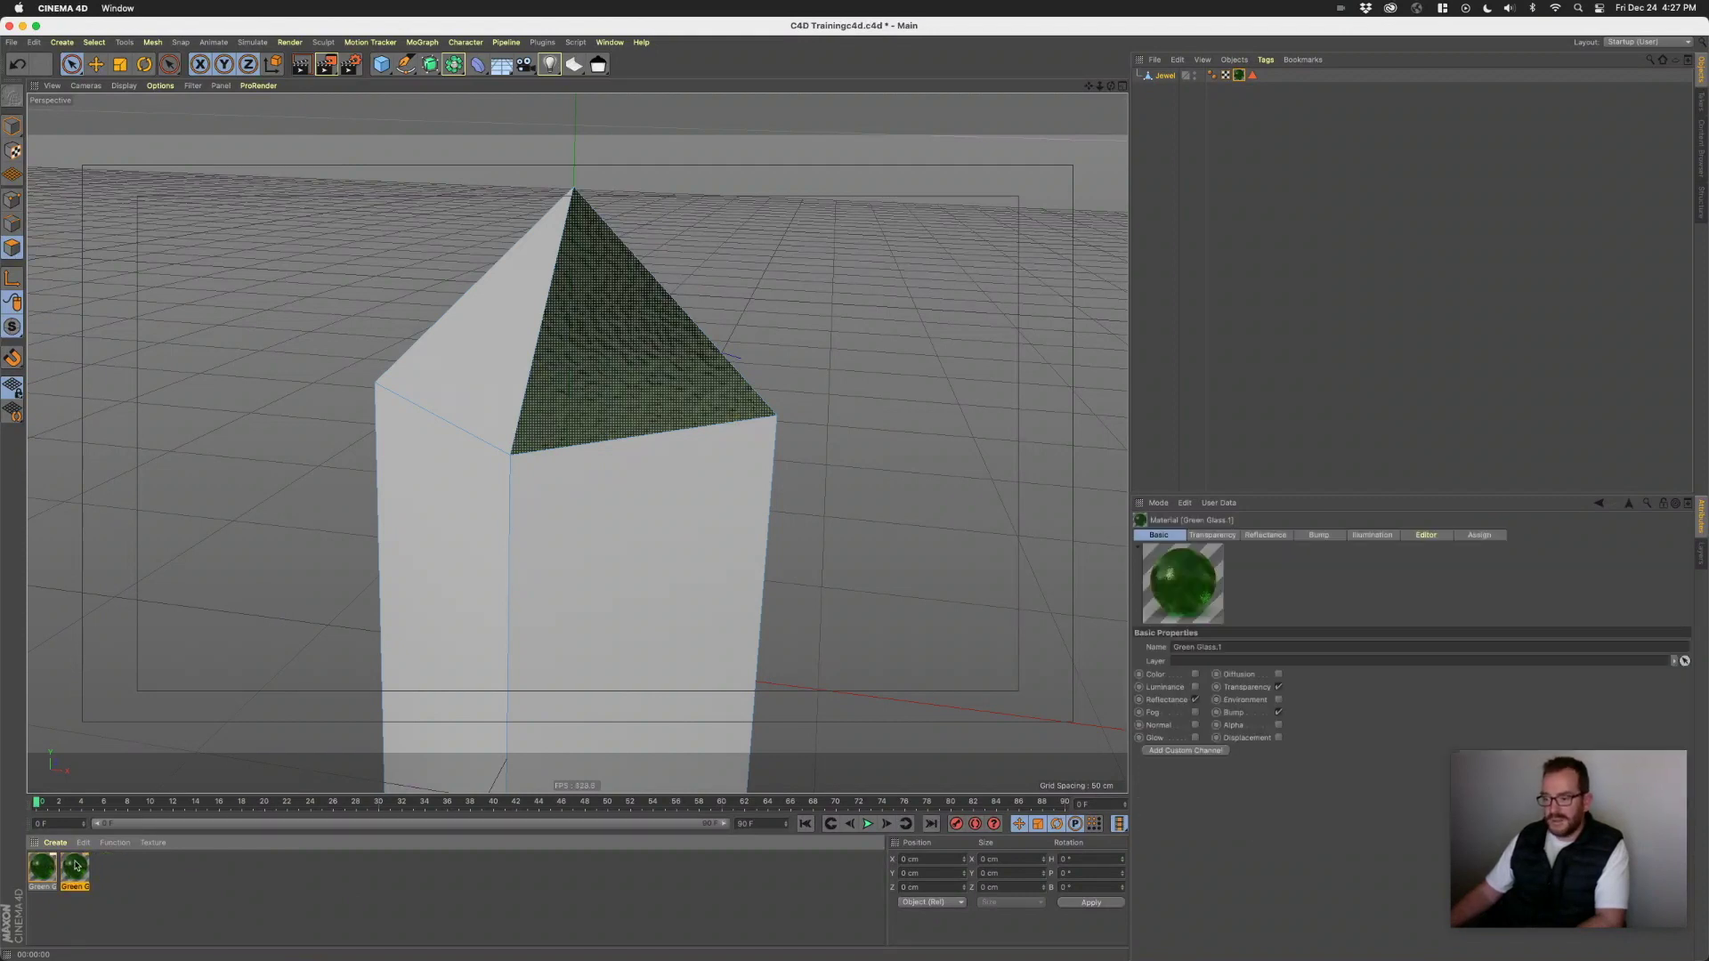
{"action": "double_click", "coordinate": [76, 863]}
{"action": "left_click_drag", "start_coordinate": [316, 88], "coordinate": [712, 264]}
{"action": "left_click", "coordinate": [656, 374]}
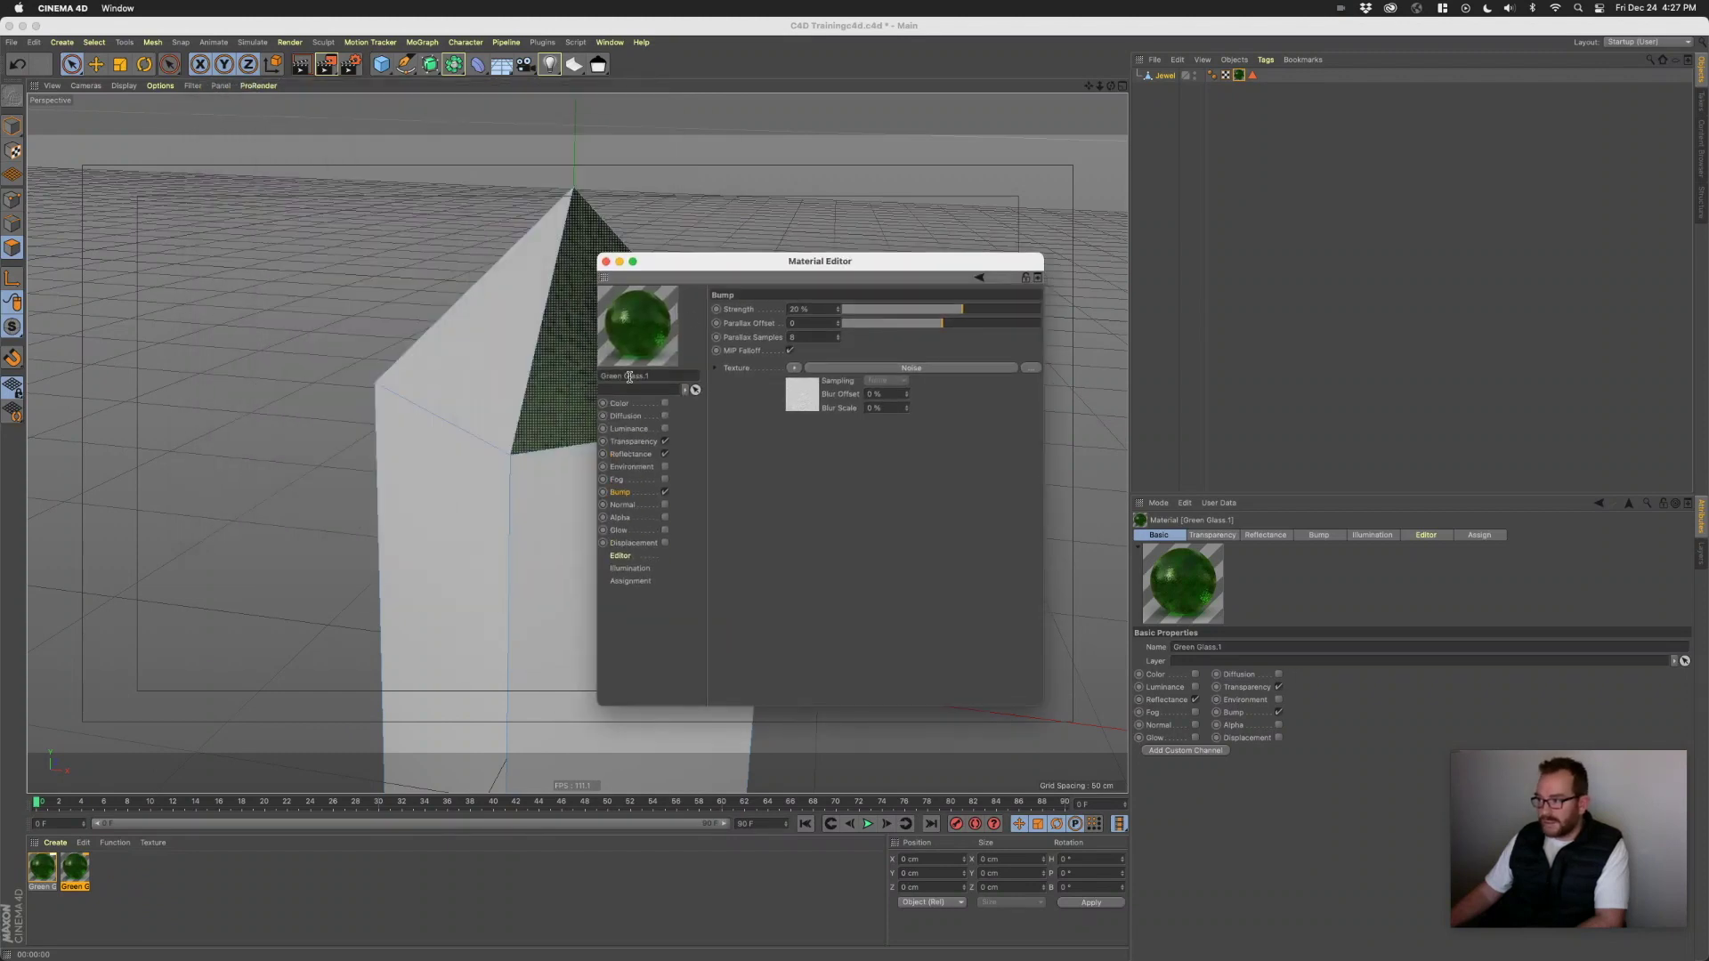
{"action": "key", "text": "BackSpace"}
{"action": "key", "text": "BackSpace"}
{"action": "key", "text": "Left"}
{"action": "key", "text": "Left"}
{"action": "key", "text": "Left"}
{"action": "key", "text": "Left"}
{"action": "key", "text": "Left"}
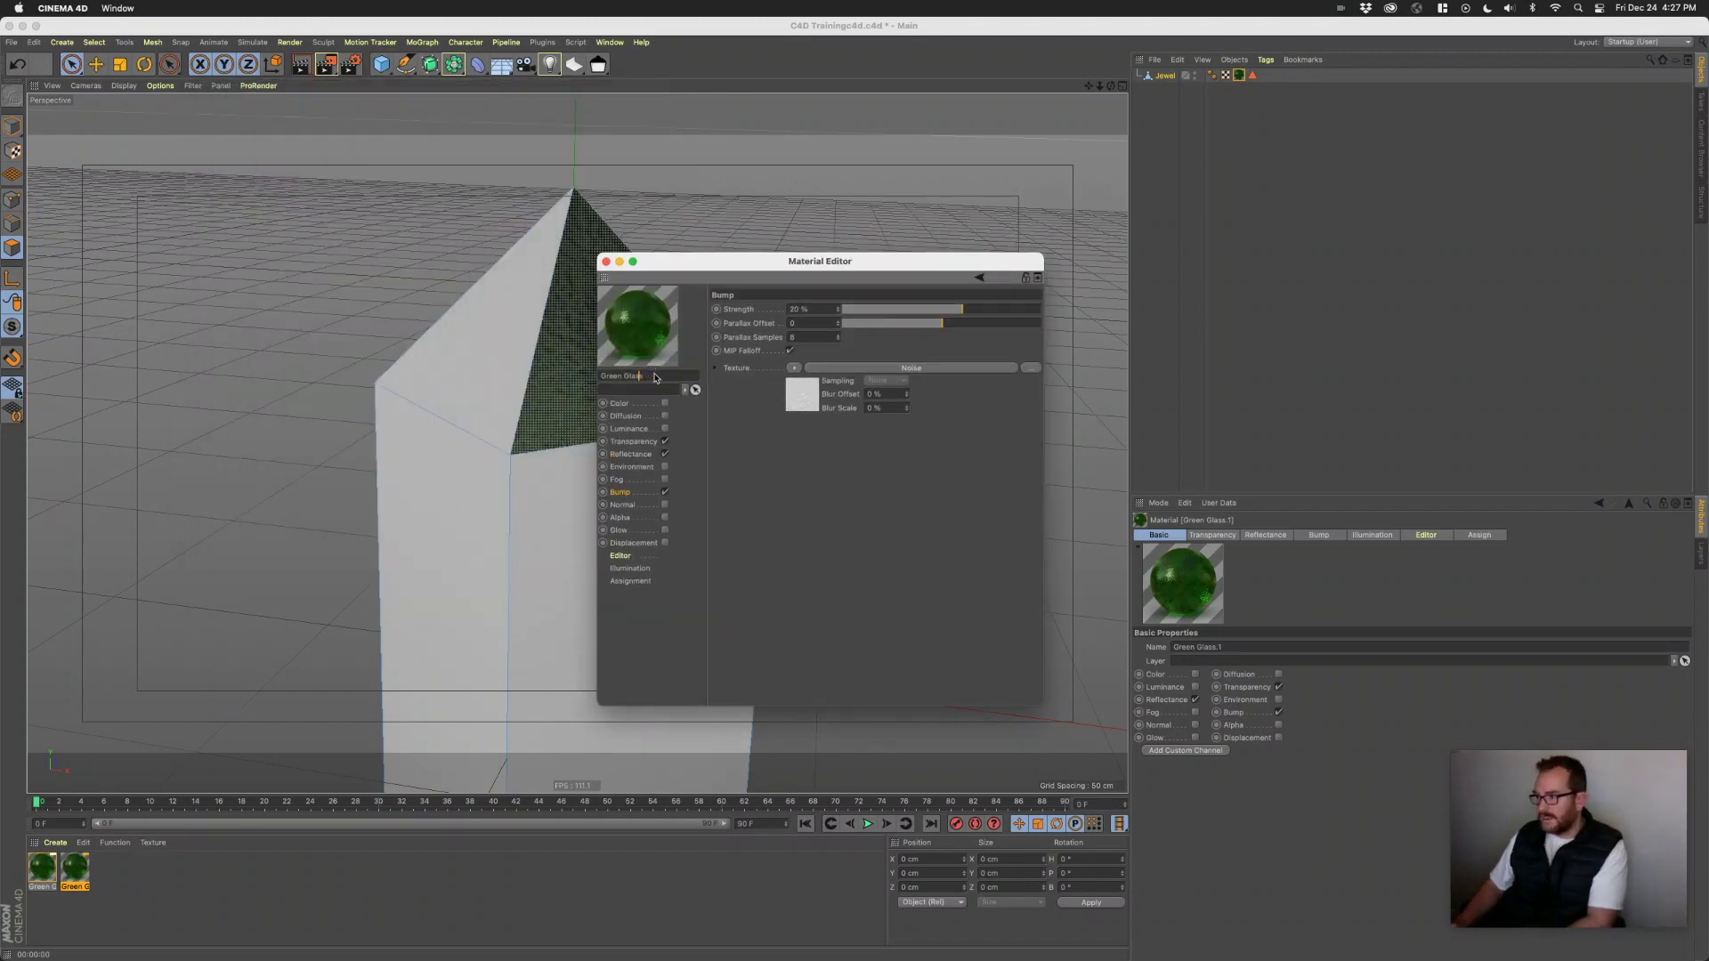
{"action": "key", "text": "BackSpace"}
{"action": "key", "text": "BackSpace"}
{"action": "key", "text": "BackSpace"}
{"action": "key", "text": "BackSpace"}
{"action": "key", "text": "BackSpace"}
{"action": "key", "text": "BackSpace"}
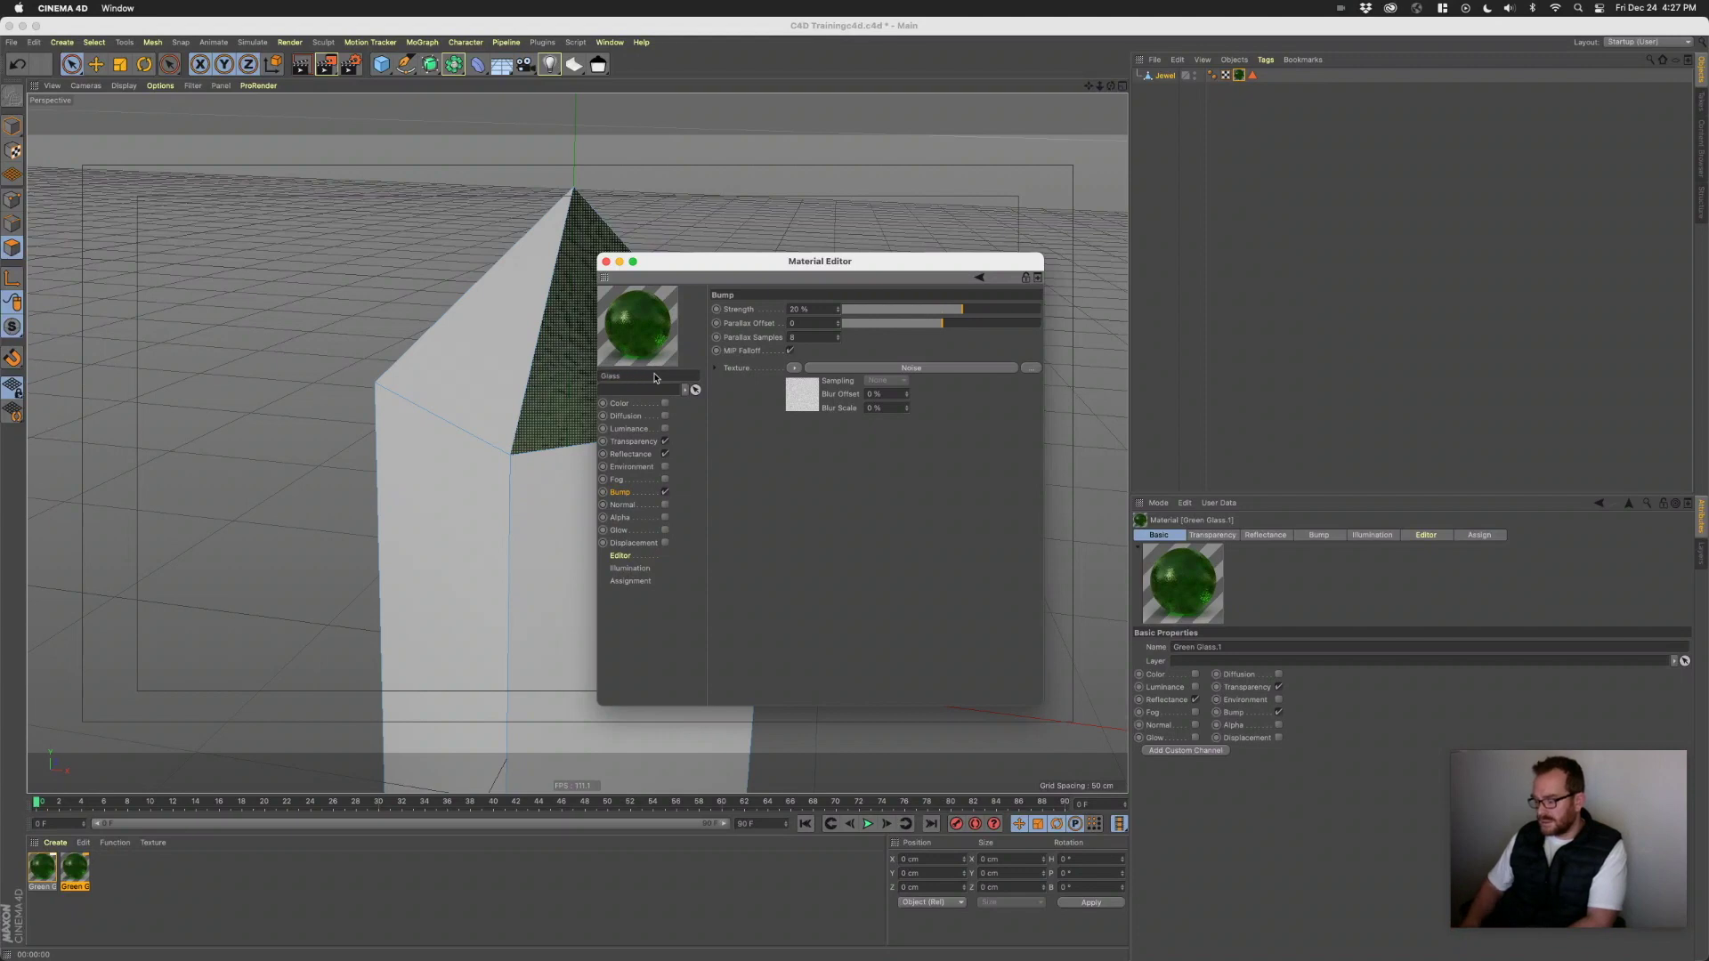
{"action": "type", "text": "Blue"}
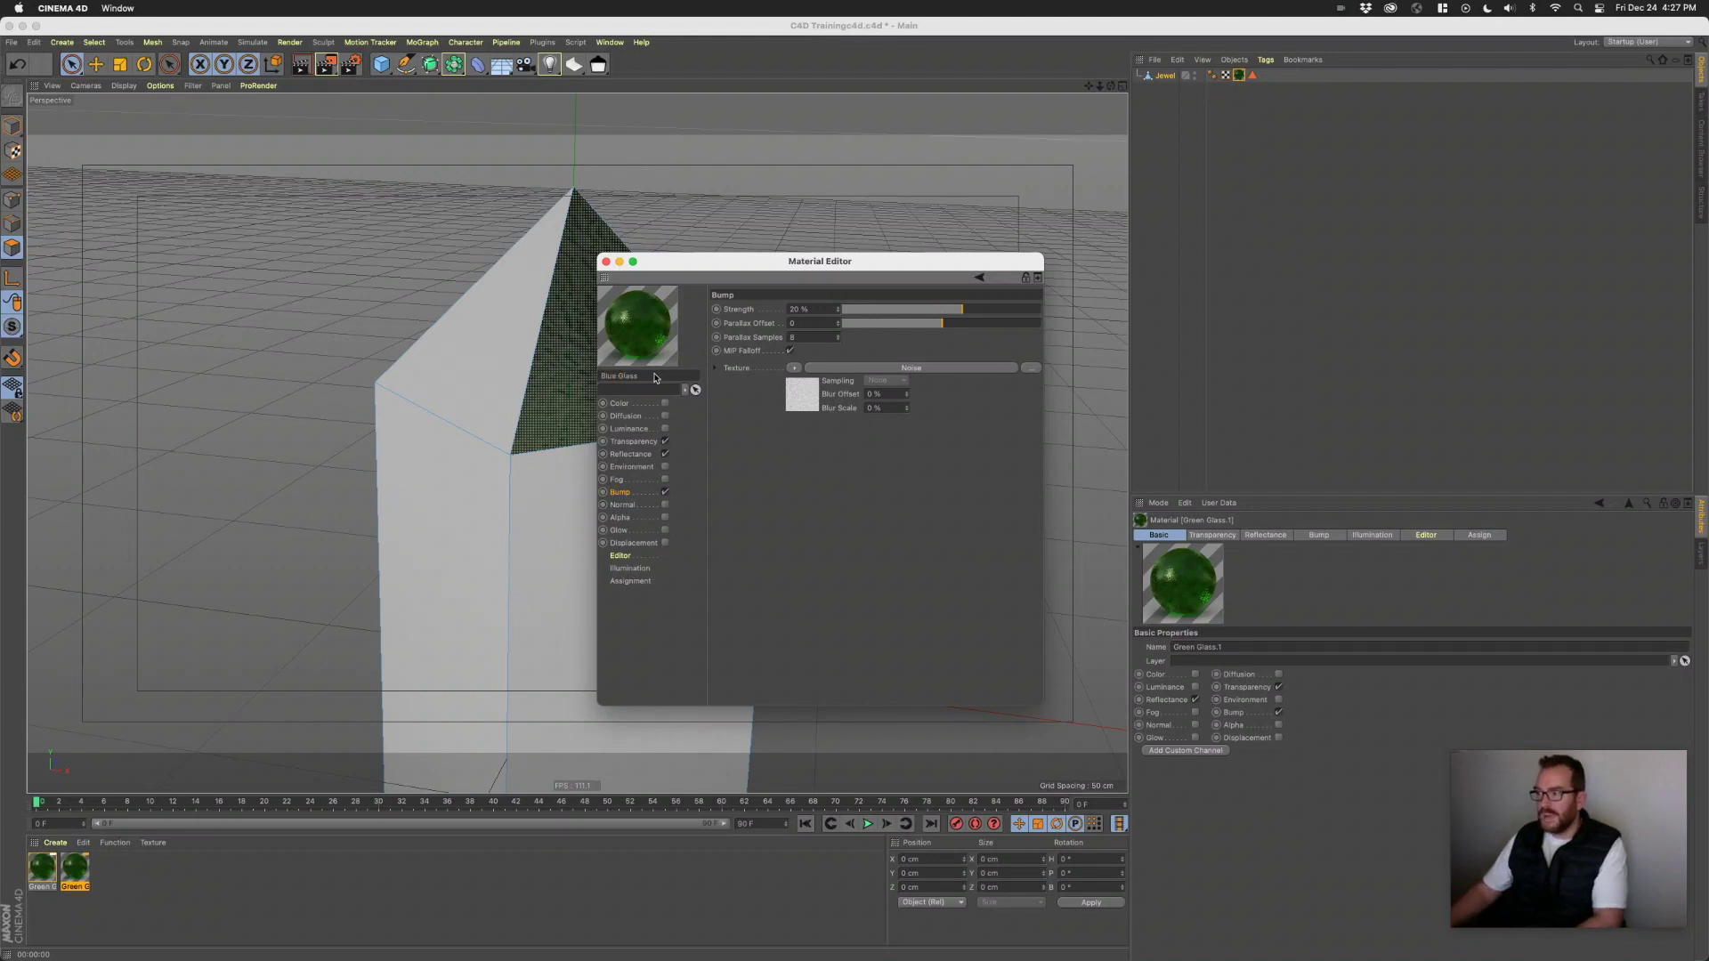
{"action": "left_click_drag", "start_coordinate": [716, 267], "coordinate": [756, 261]}
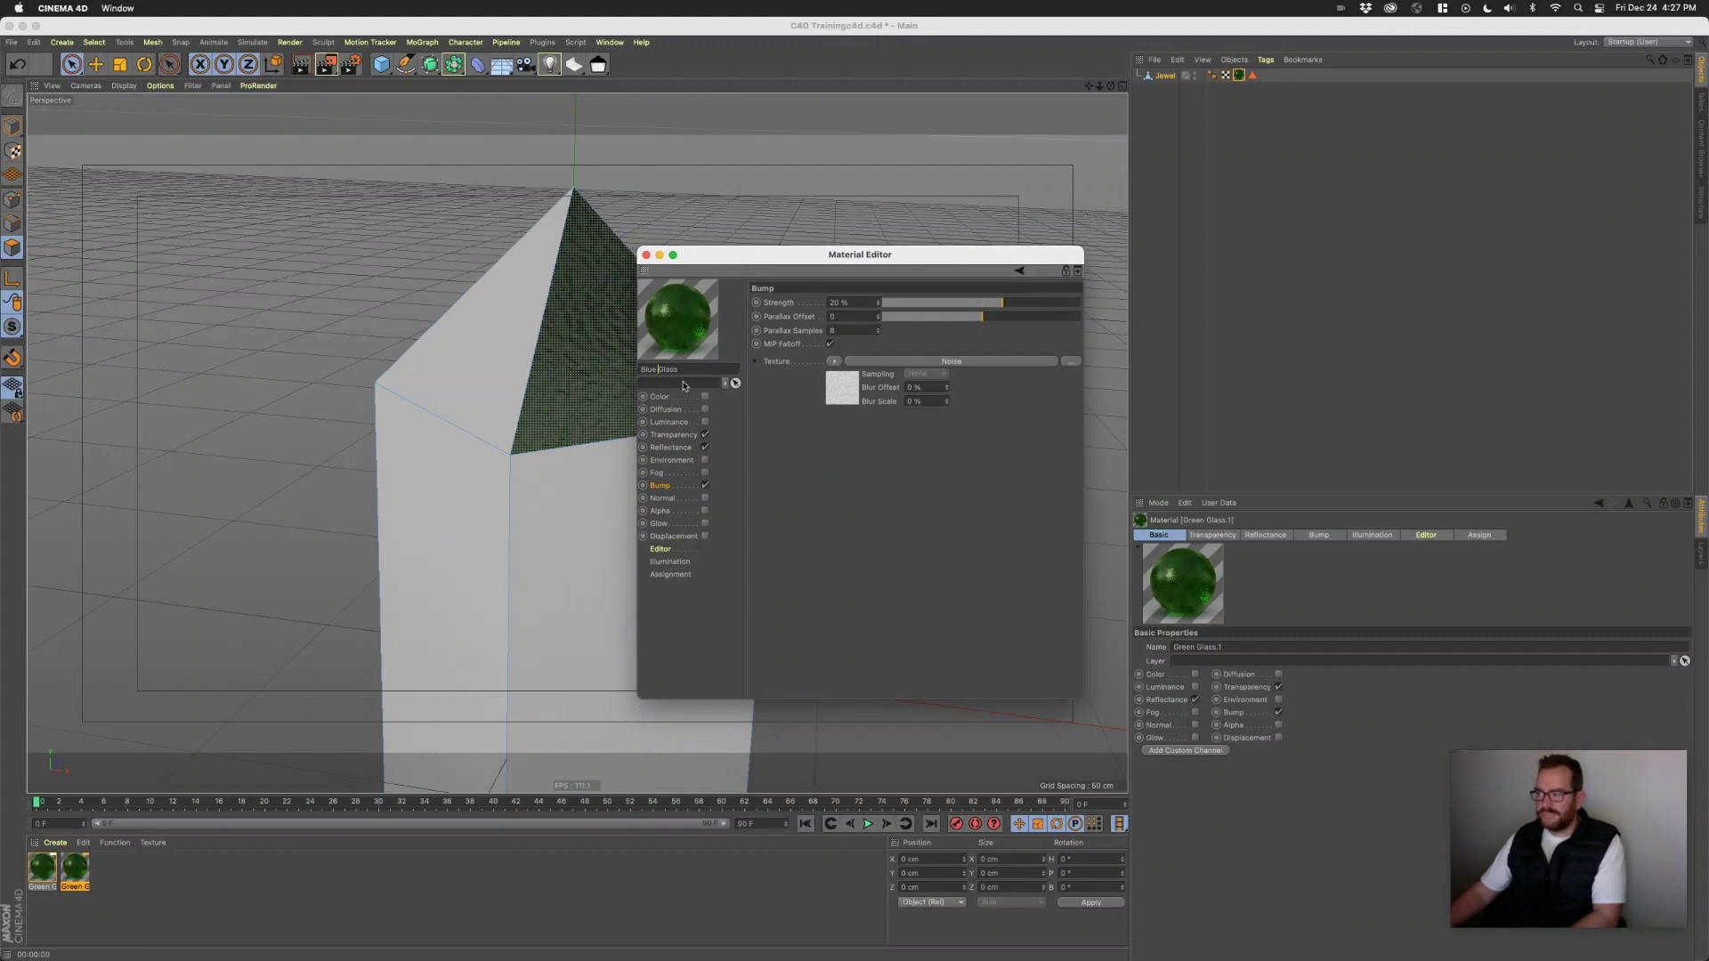
- Set the Blue Glass transparency color to a bright teal with hue 176°, saturation 74% and value 83%
{"action": "left_click", "coordinate": [674, 436]}
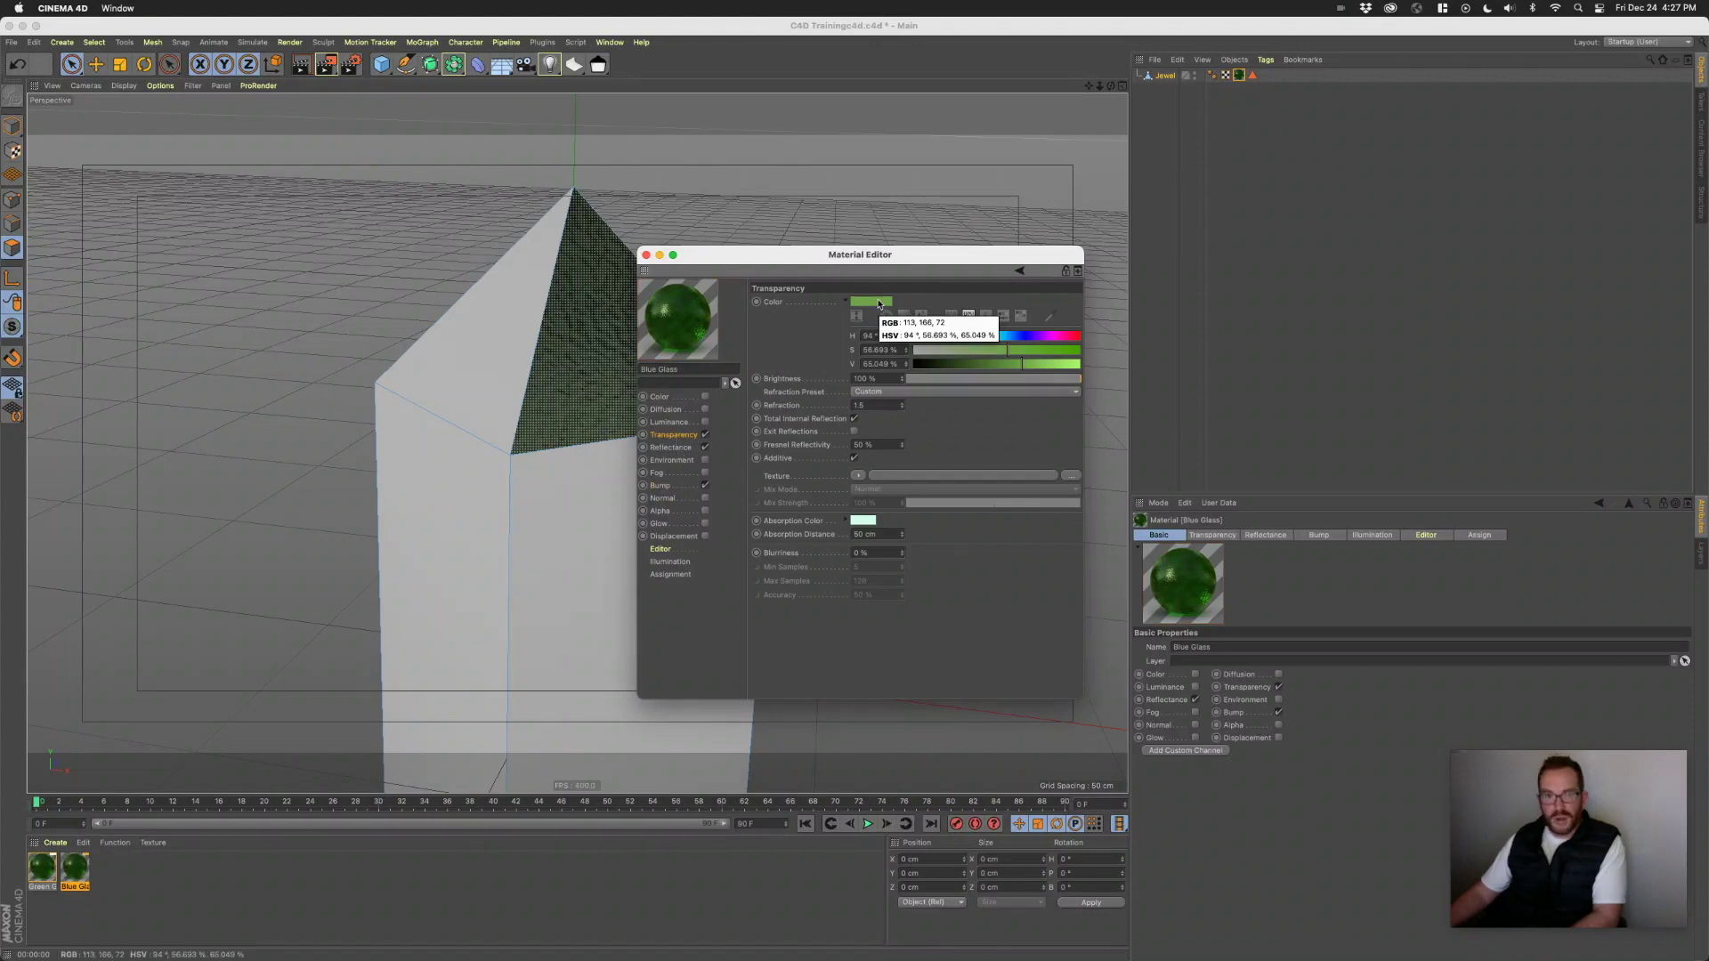
{"action": "left_click_drag", "start_coordinate": [925, 254], "coordinate": [906, 257]}
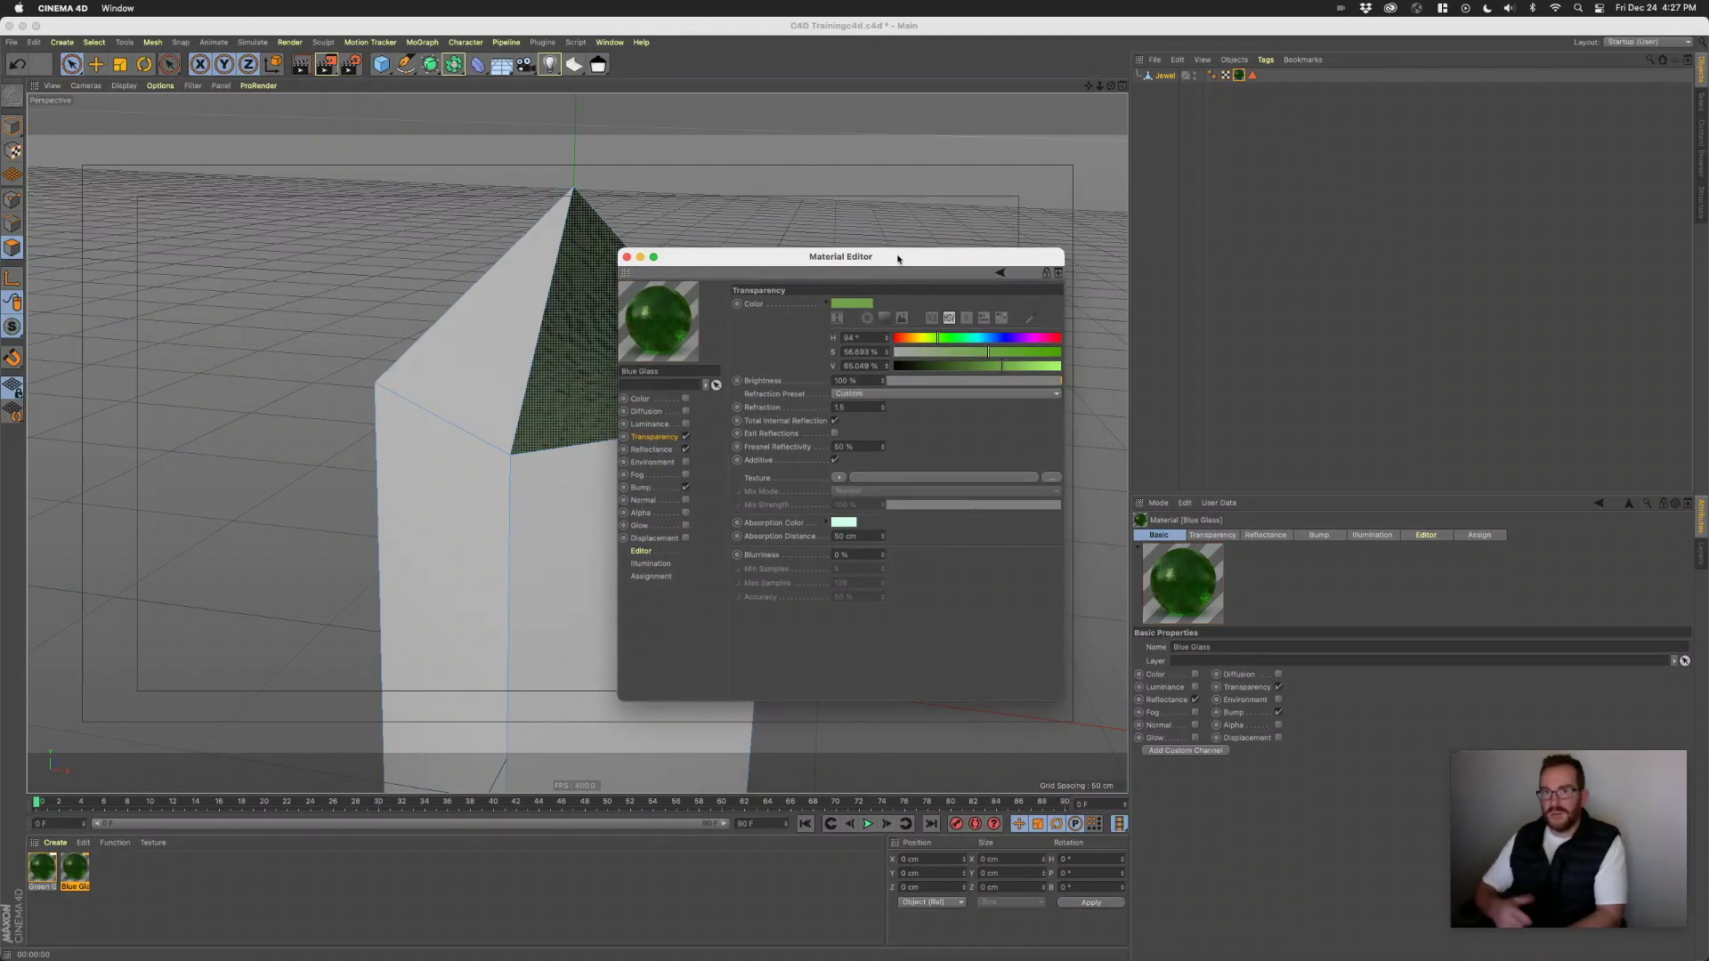
{"action": "left_click", "coordinate": [976, 341]}
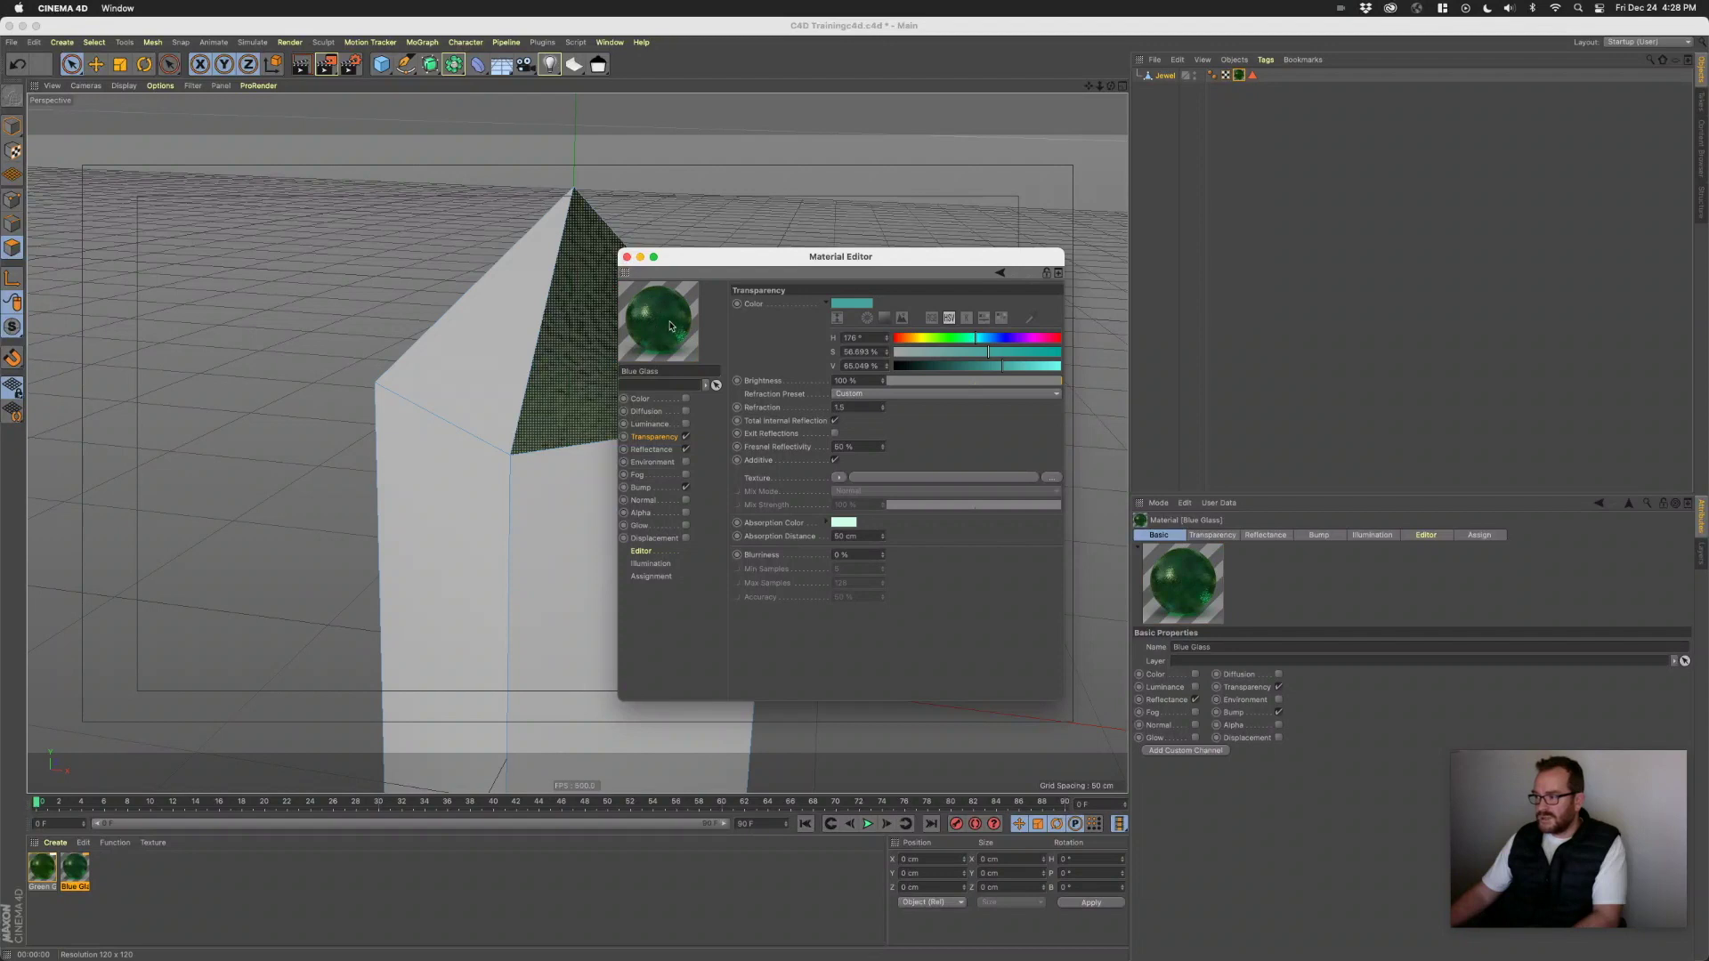
{"action": "mouse_move", "coordinate": [1011, 372]}
{"action": "left_mouse_down"}
{"action": "mouse_move", "coordinate": [1032, 367]}
{"action": "mouse_move", "coordinate": [1017, 353]}
{"action": "left_mouse_up"}
{"action": "left_click", "coordinate": [1008, 352]}
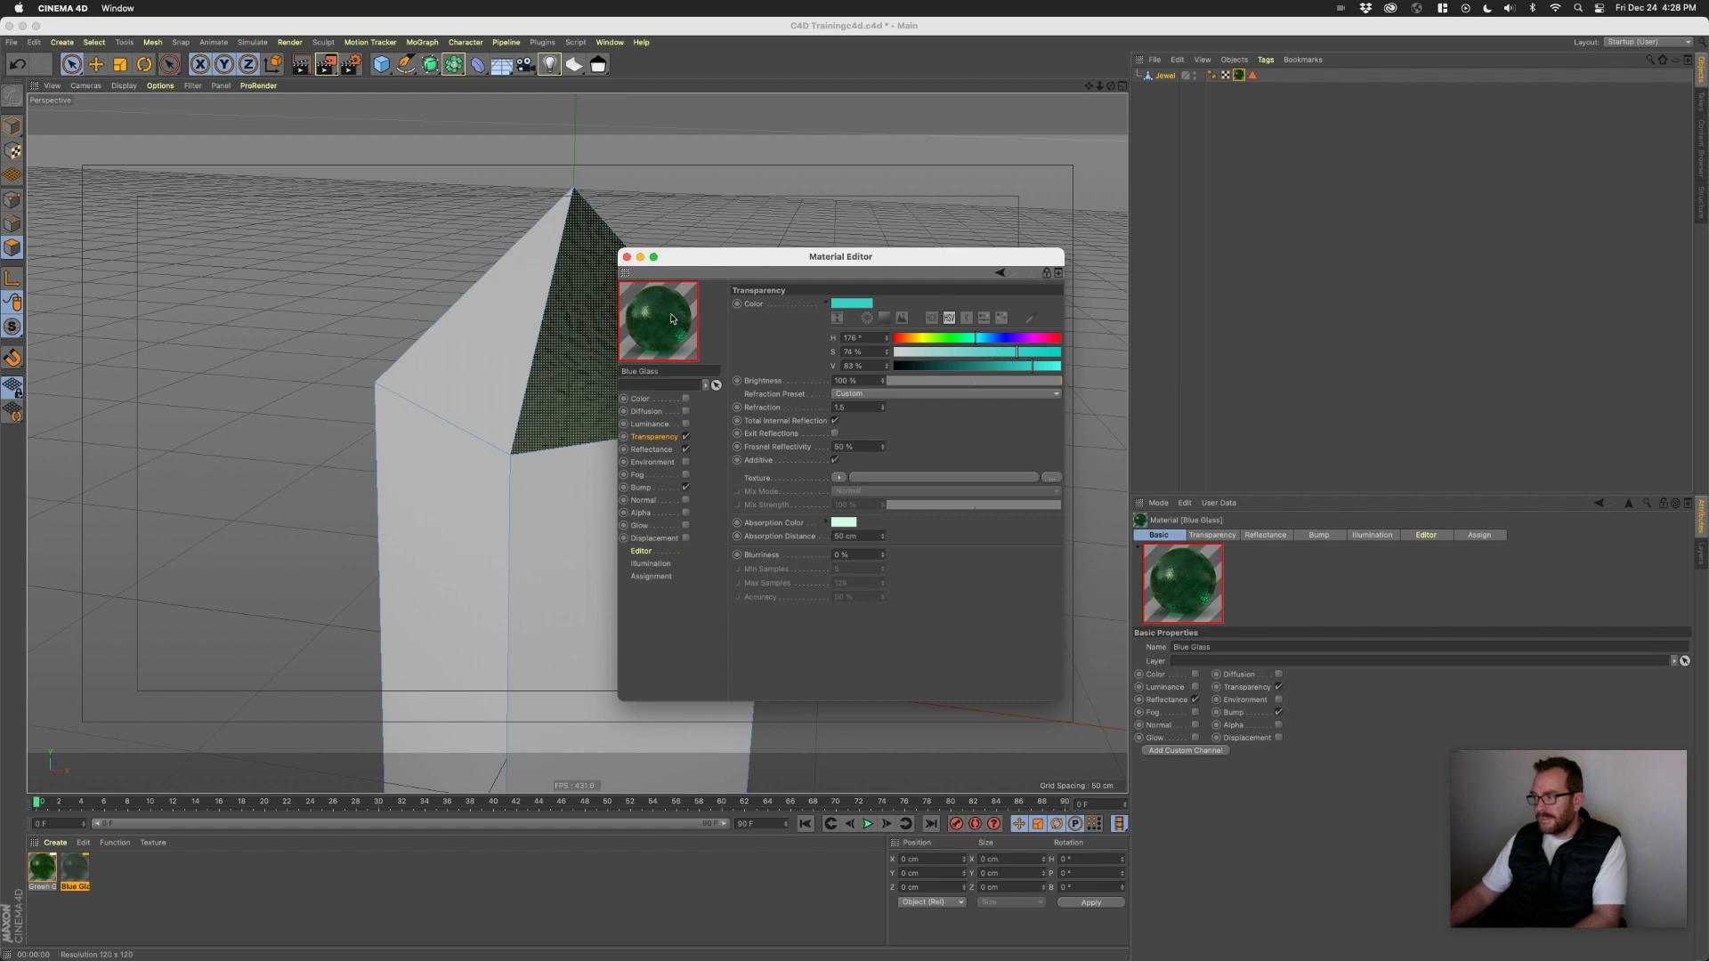
- Change the layer color of Blue Glass's reflectance Layer 1 to a light cyan
{"action": "left_click", "coordinate": [661, 451]}
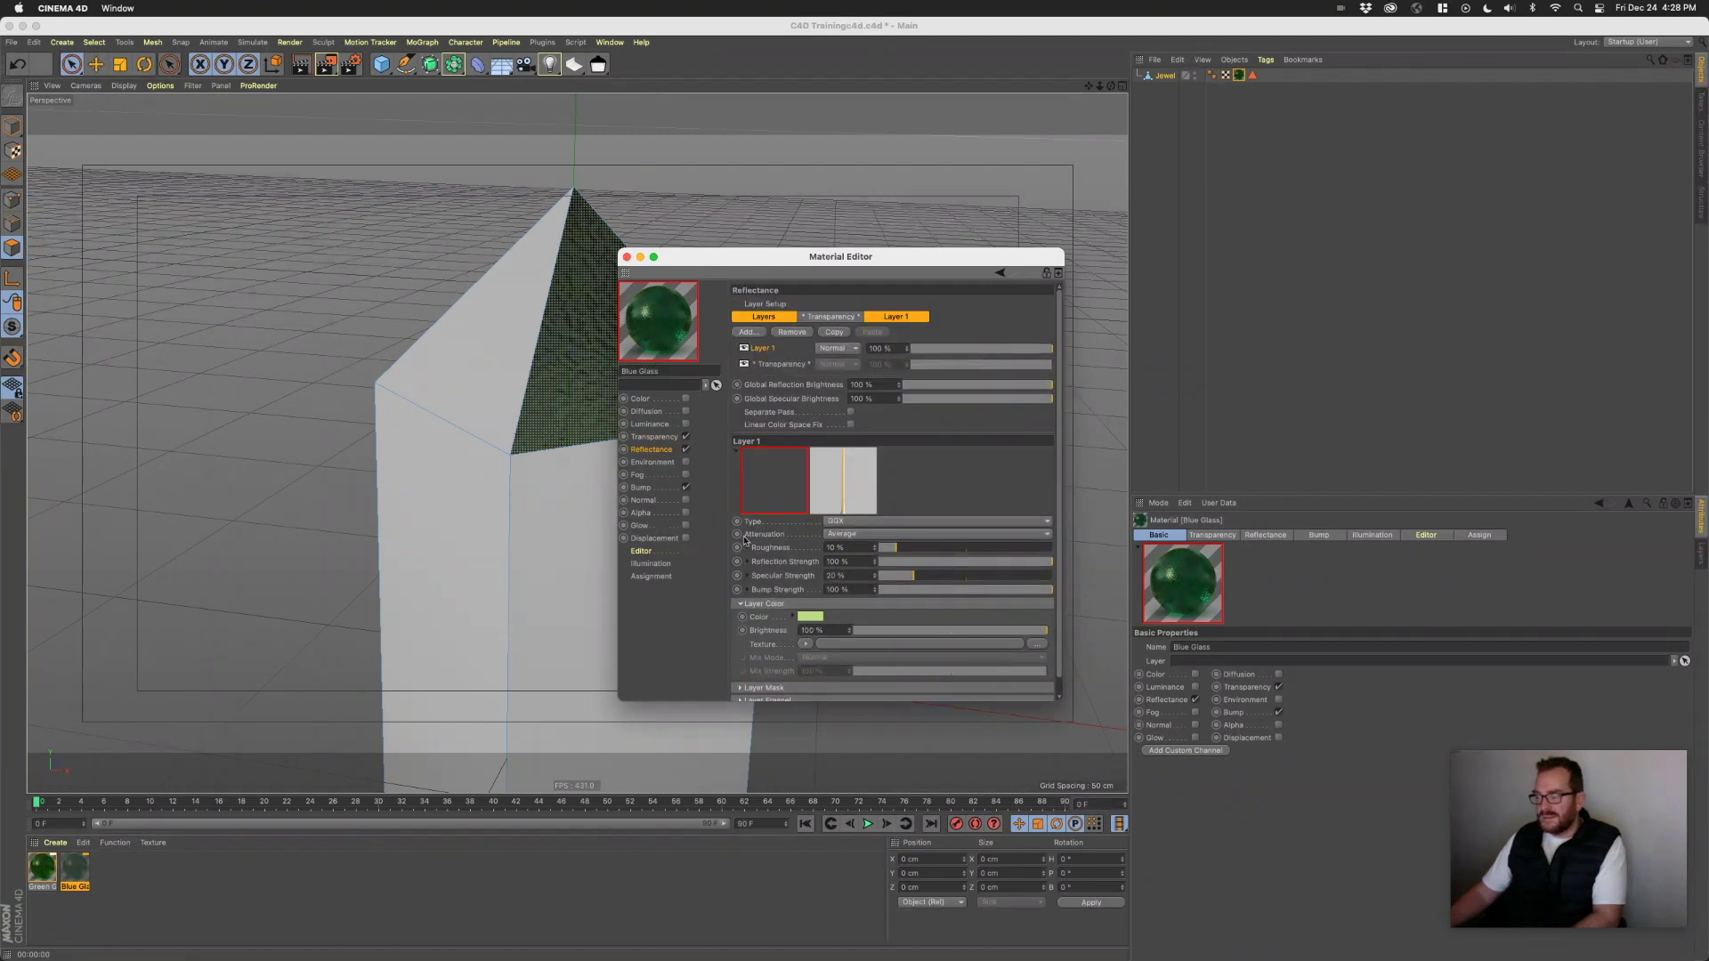
{"action": "left_click", "coordinate": [810, 616]}
{"action": "left_click", "coordinate": [836, 618]}
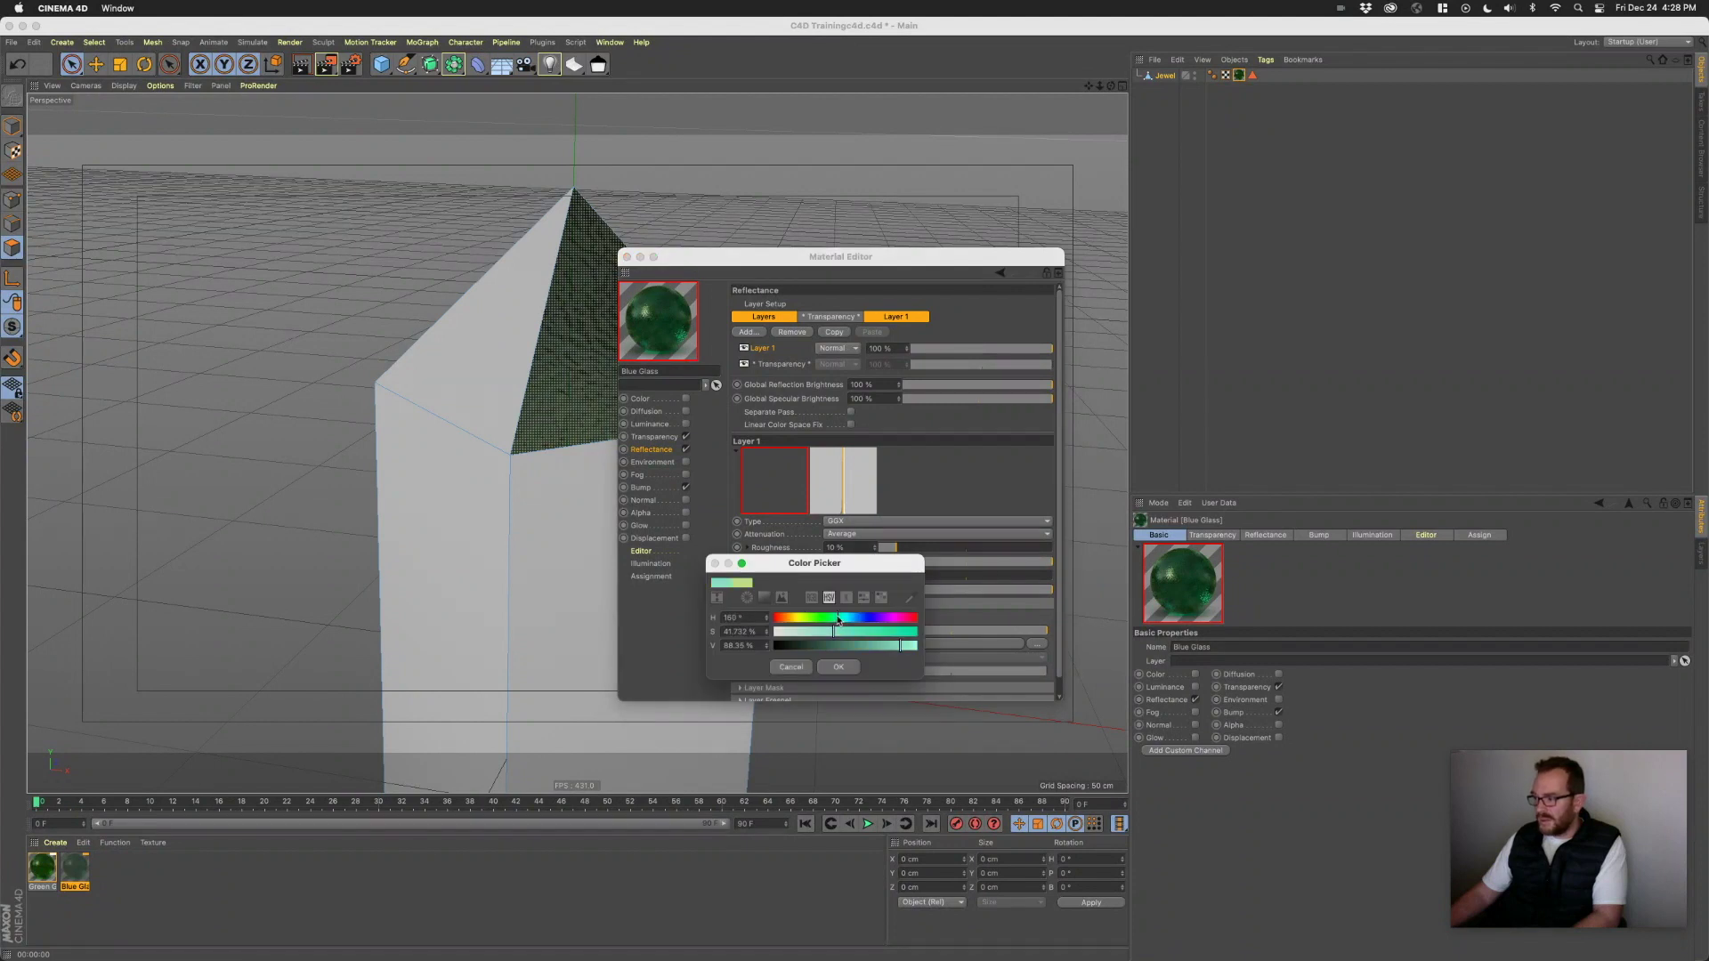
{"action": "left_click", "coordinate": [834, 668]}
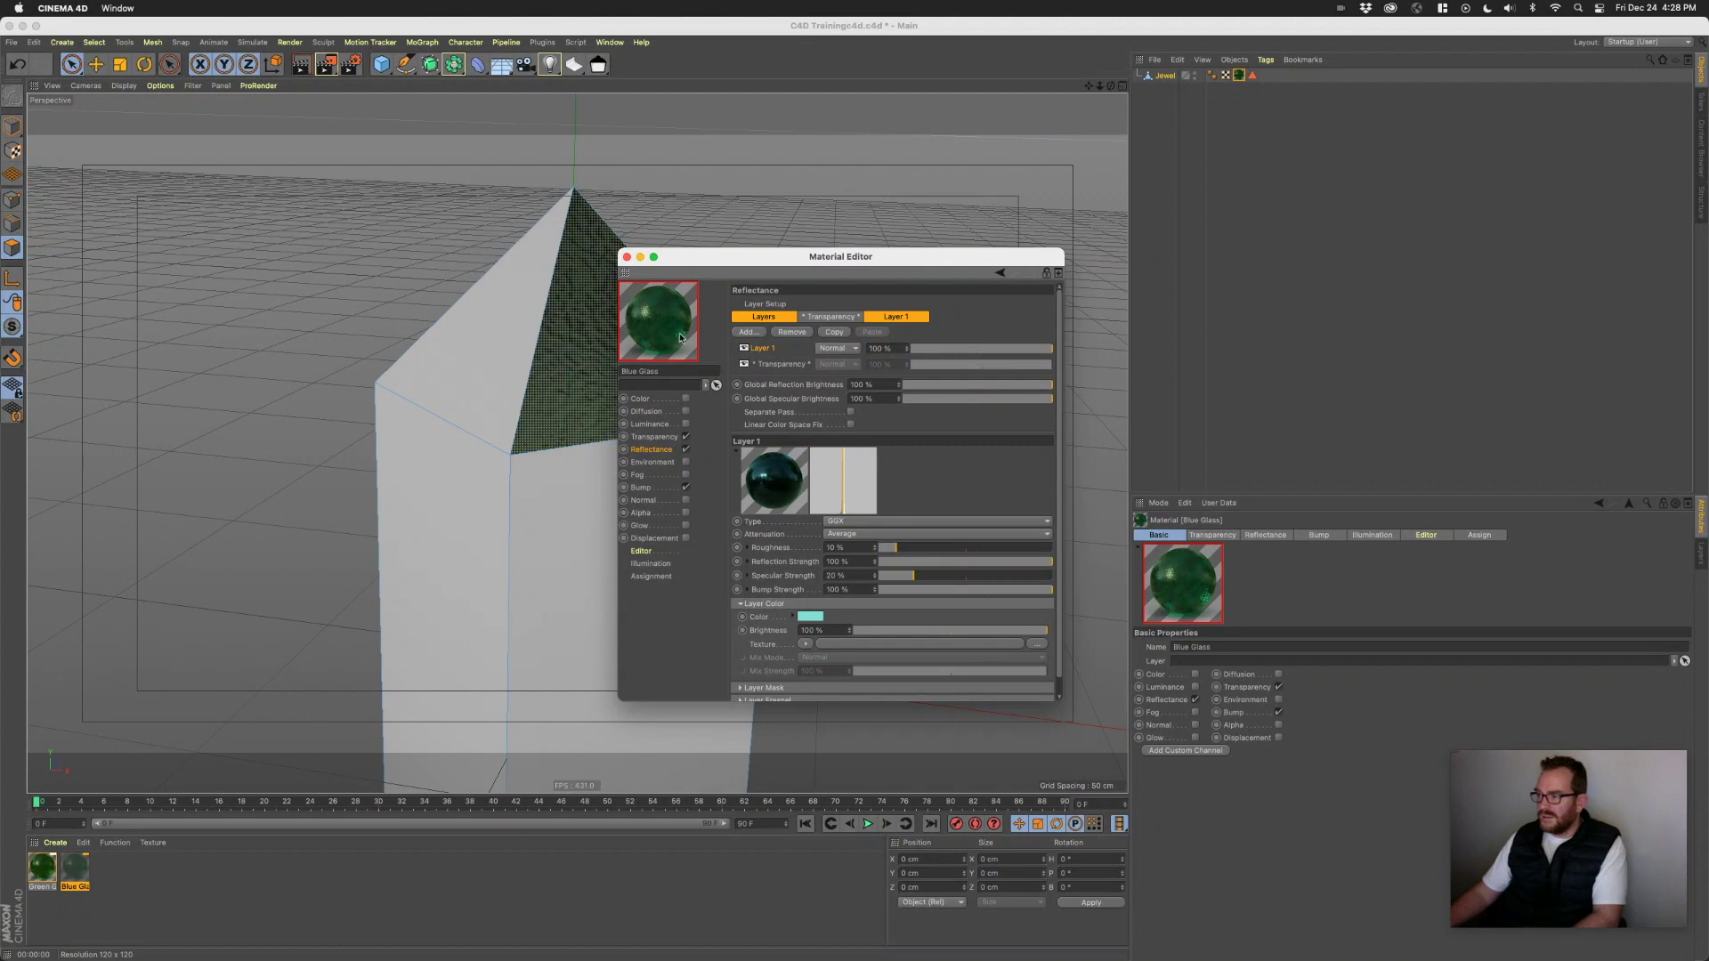
- Set the absorption color in the Blue Glass transparency settings to a saturated cyan
{"action": "left_click", "coordinate": [649, 489]}
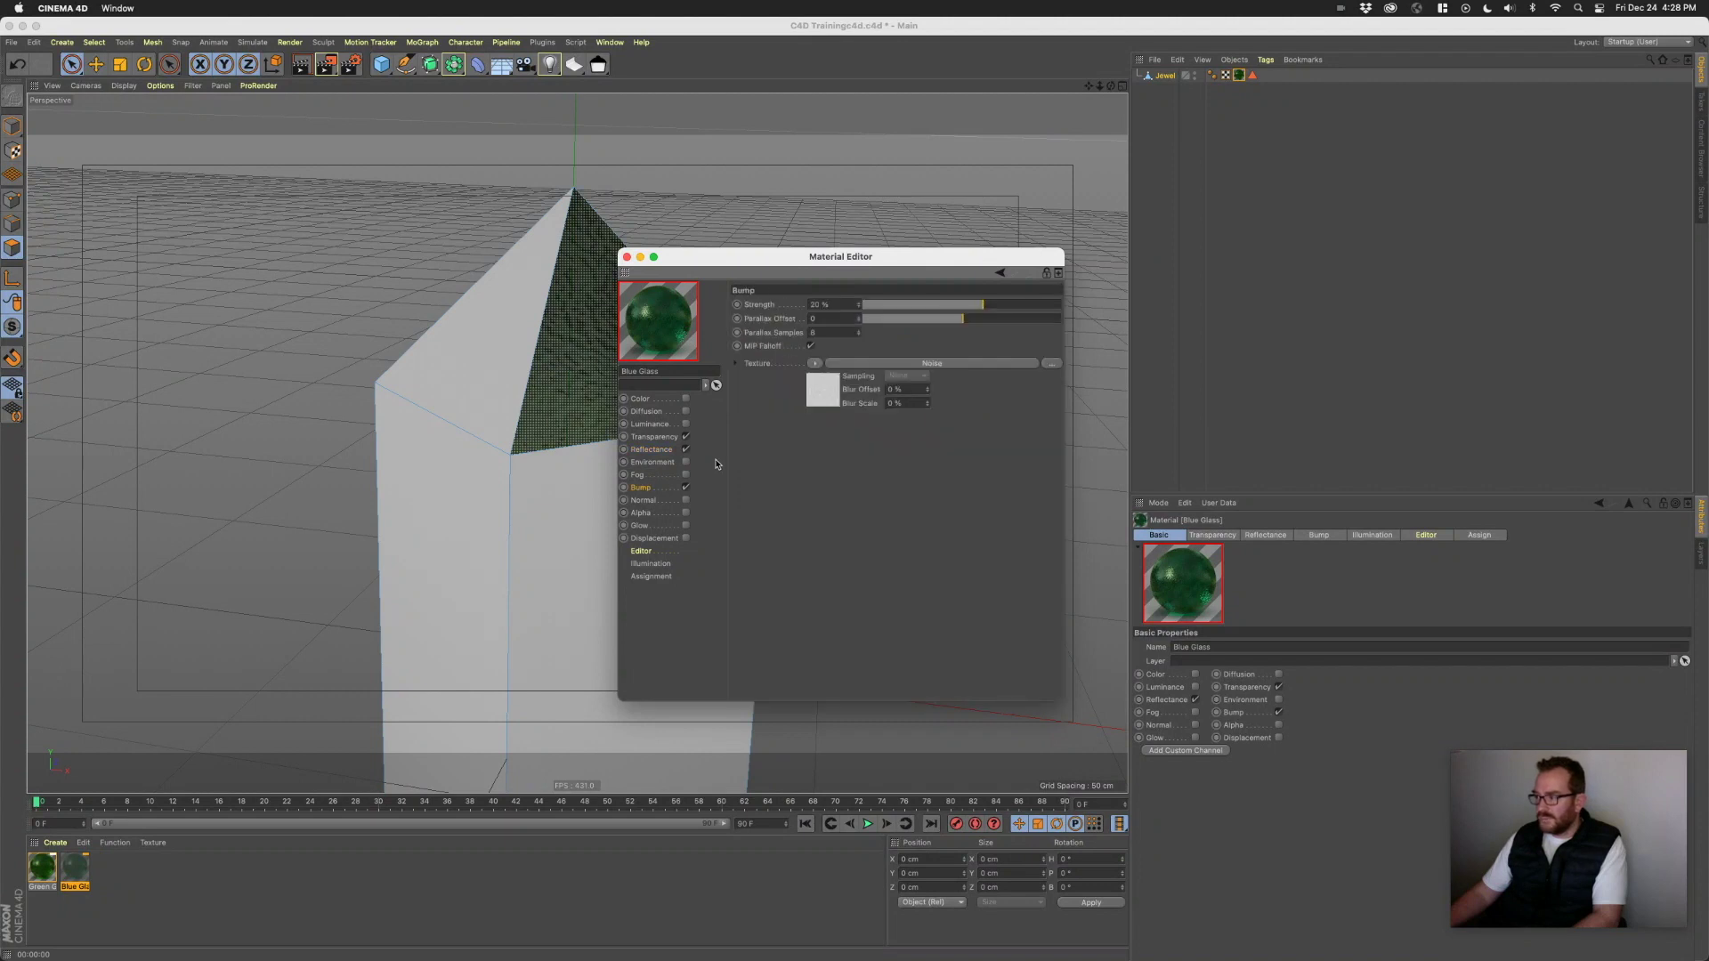
{"action": "left_click", "coordinate": [652, 450]}
{"action": "left_click", "coordinate": [659, 437]}
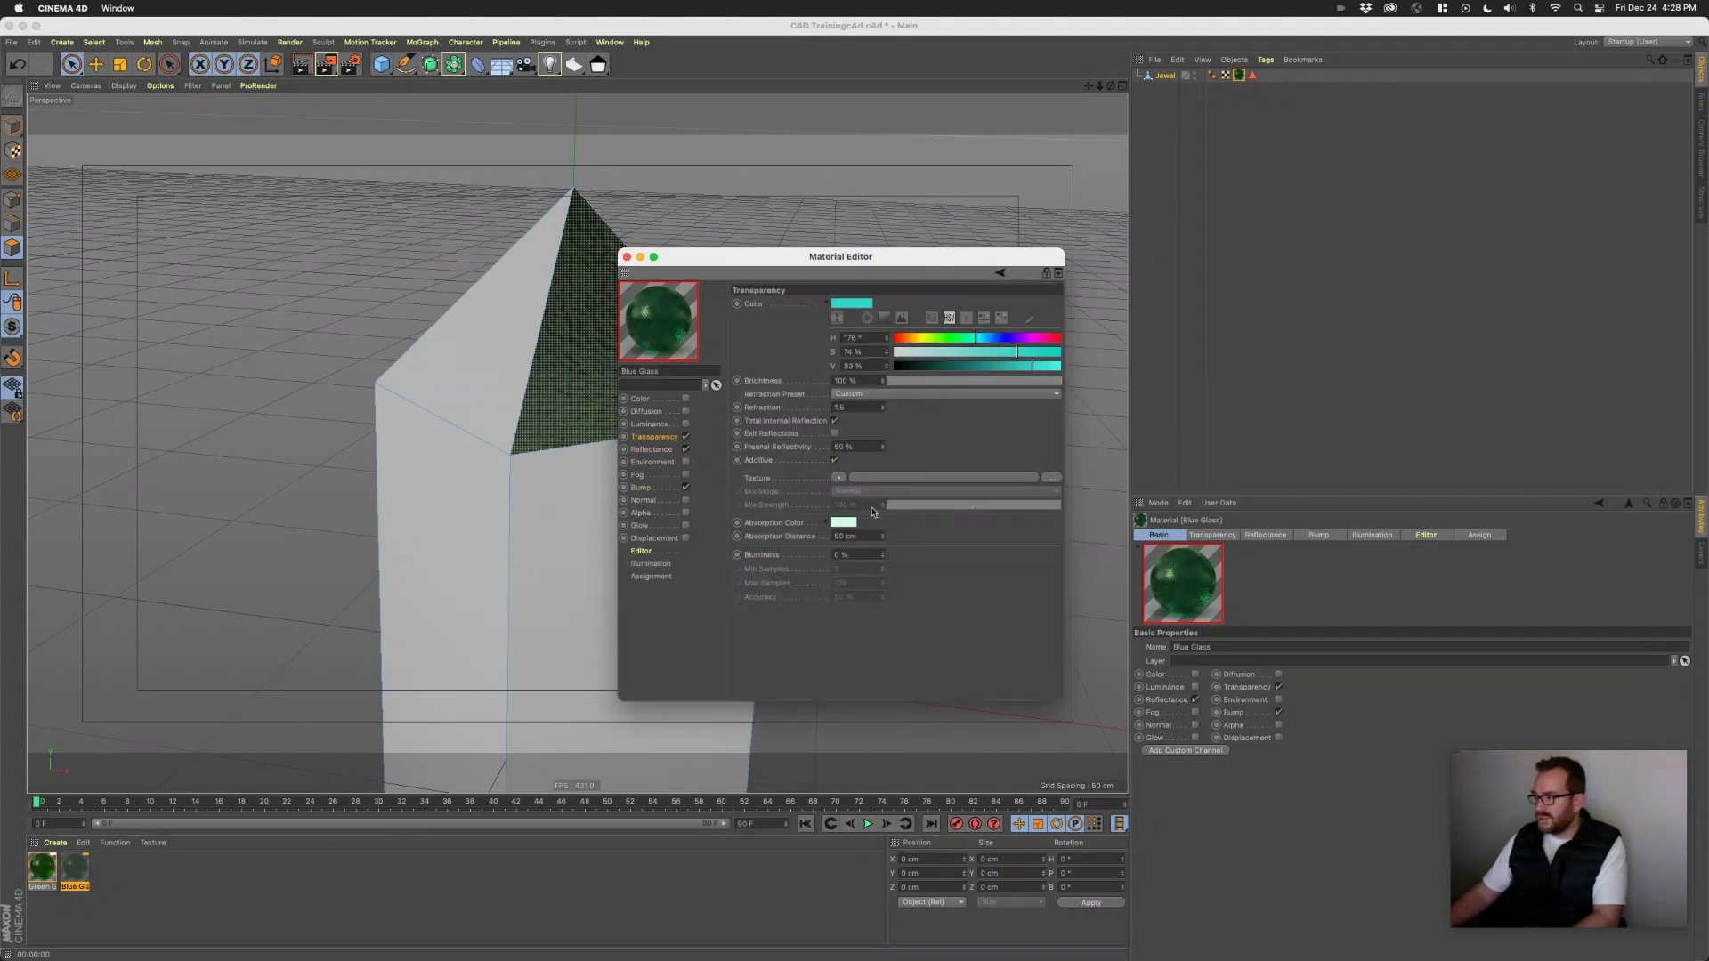
{"action": "left_click", "coordinate": [847, 524]}
{"action": "left_click", "coordinate": [874, 525]}
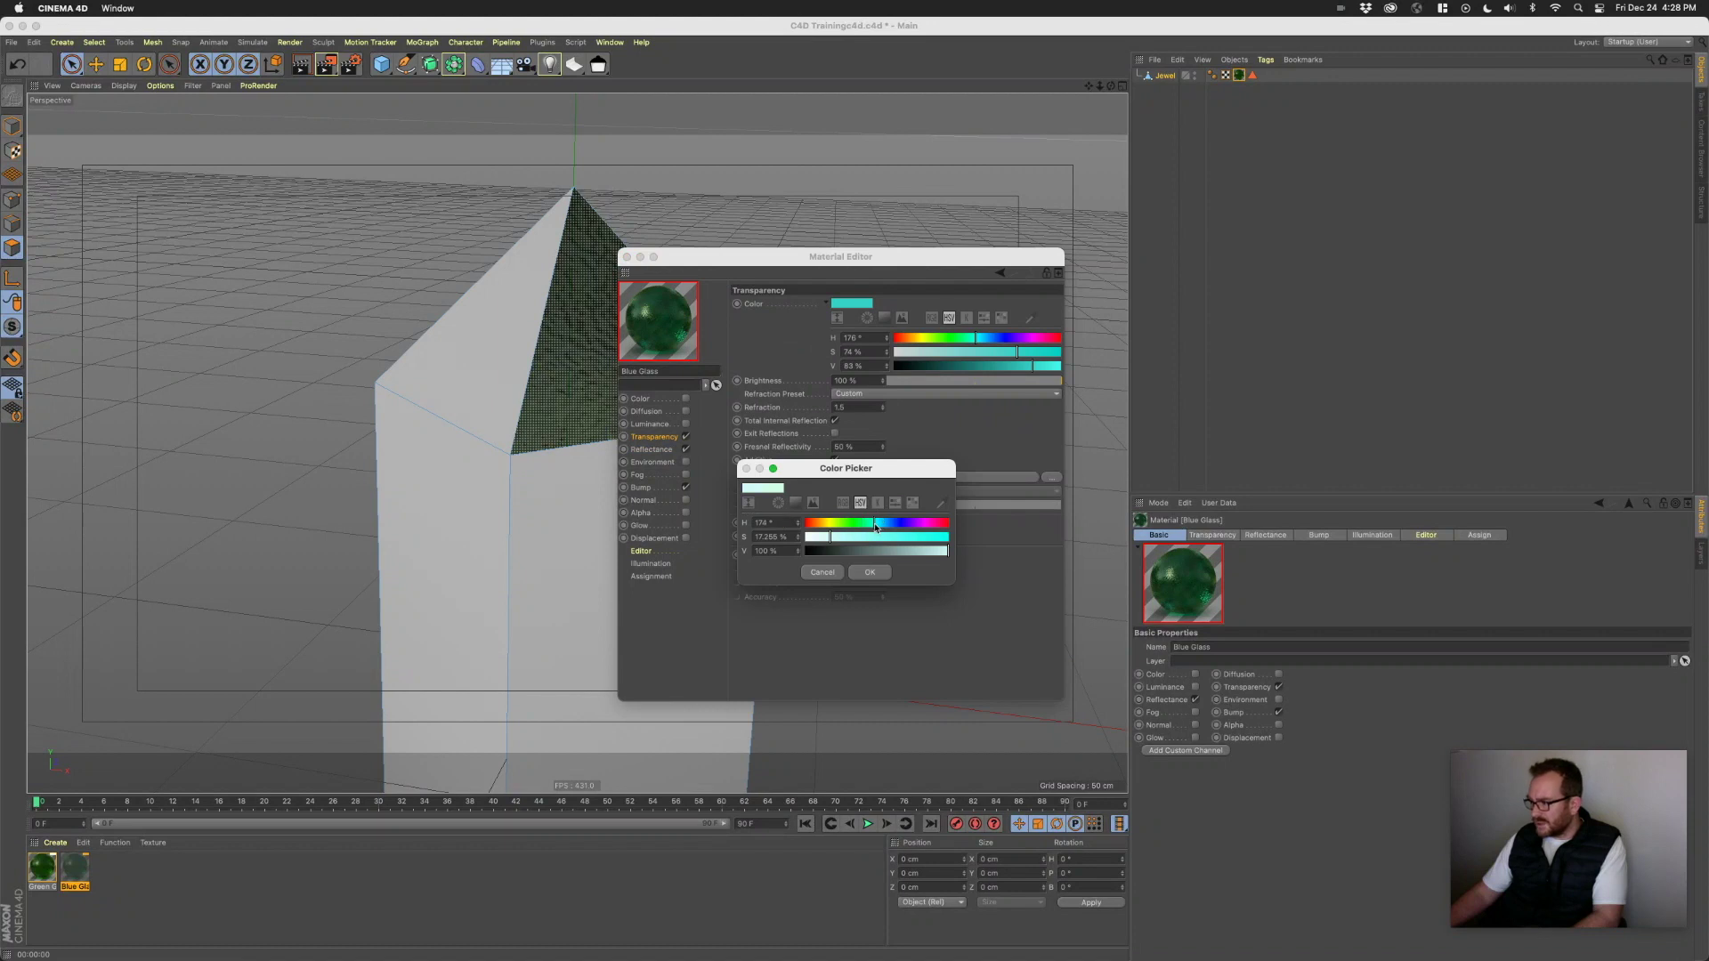
{"action": "left_click", "coordinate": [884, 538]}
{"action": "left_click", "coordinate": [869, 572]}
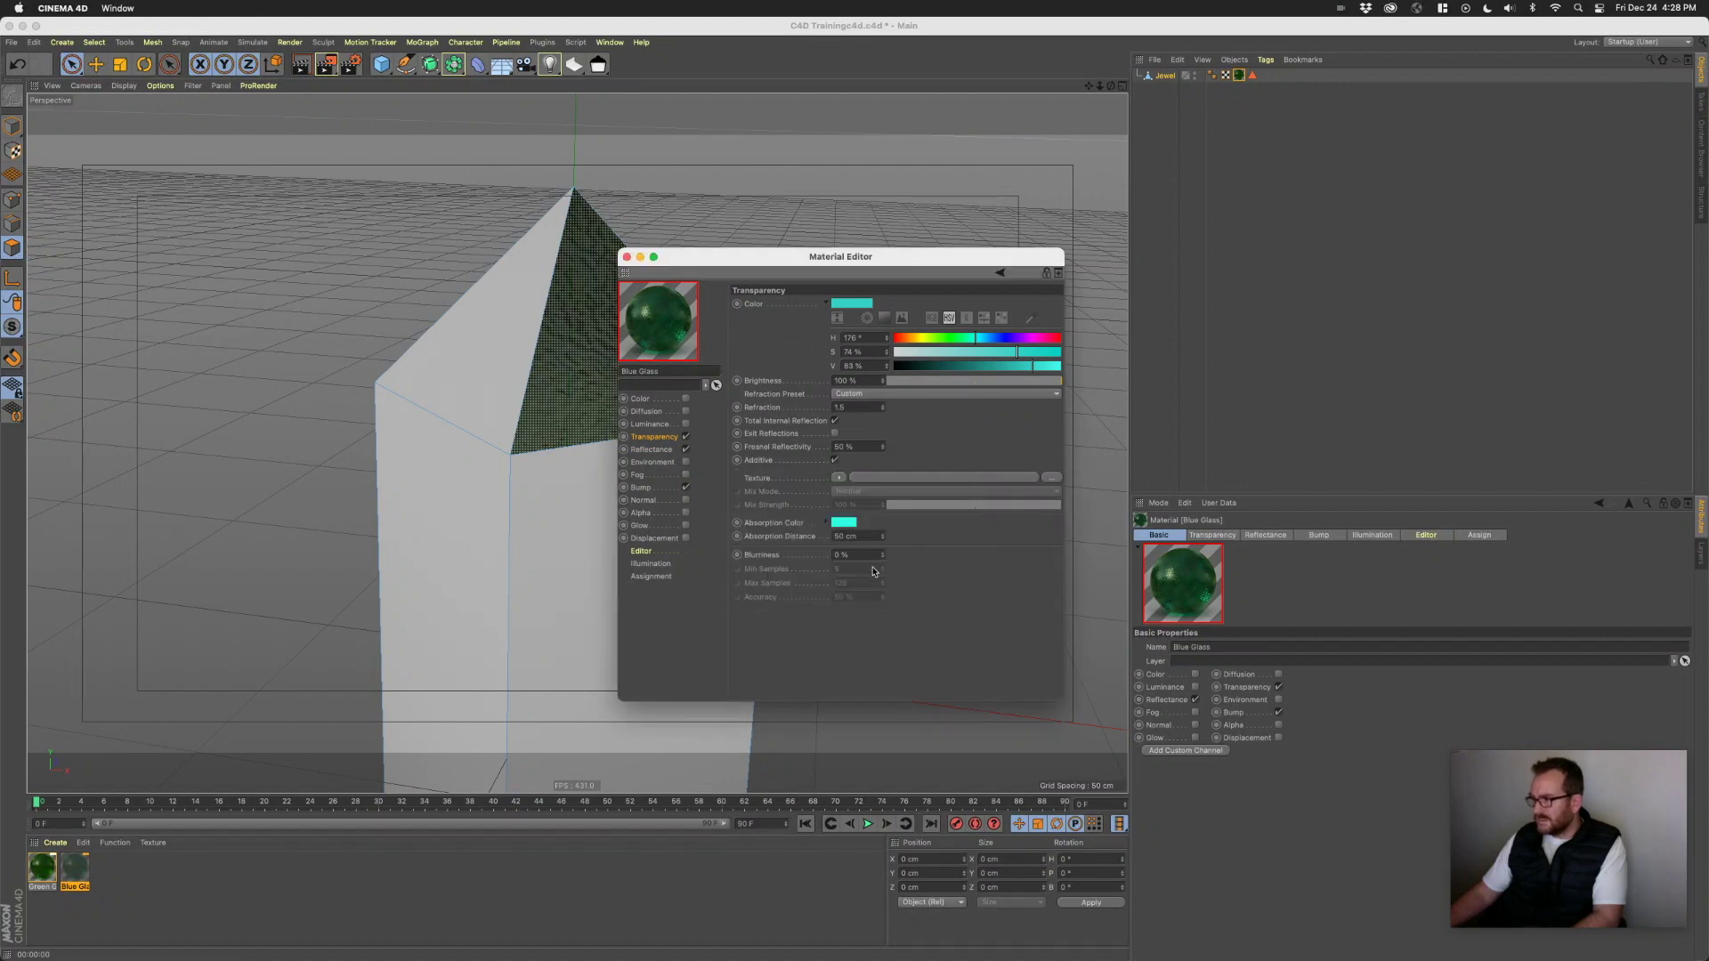
- Try applying the Blue Glass material to the upper tip face beside the green one, and undo it
{"action": "left_click_drag", "start_coordinate": [688, 262], "coordinate": [728, 264]}
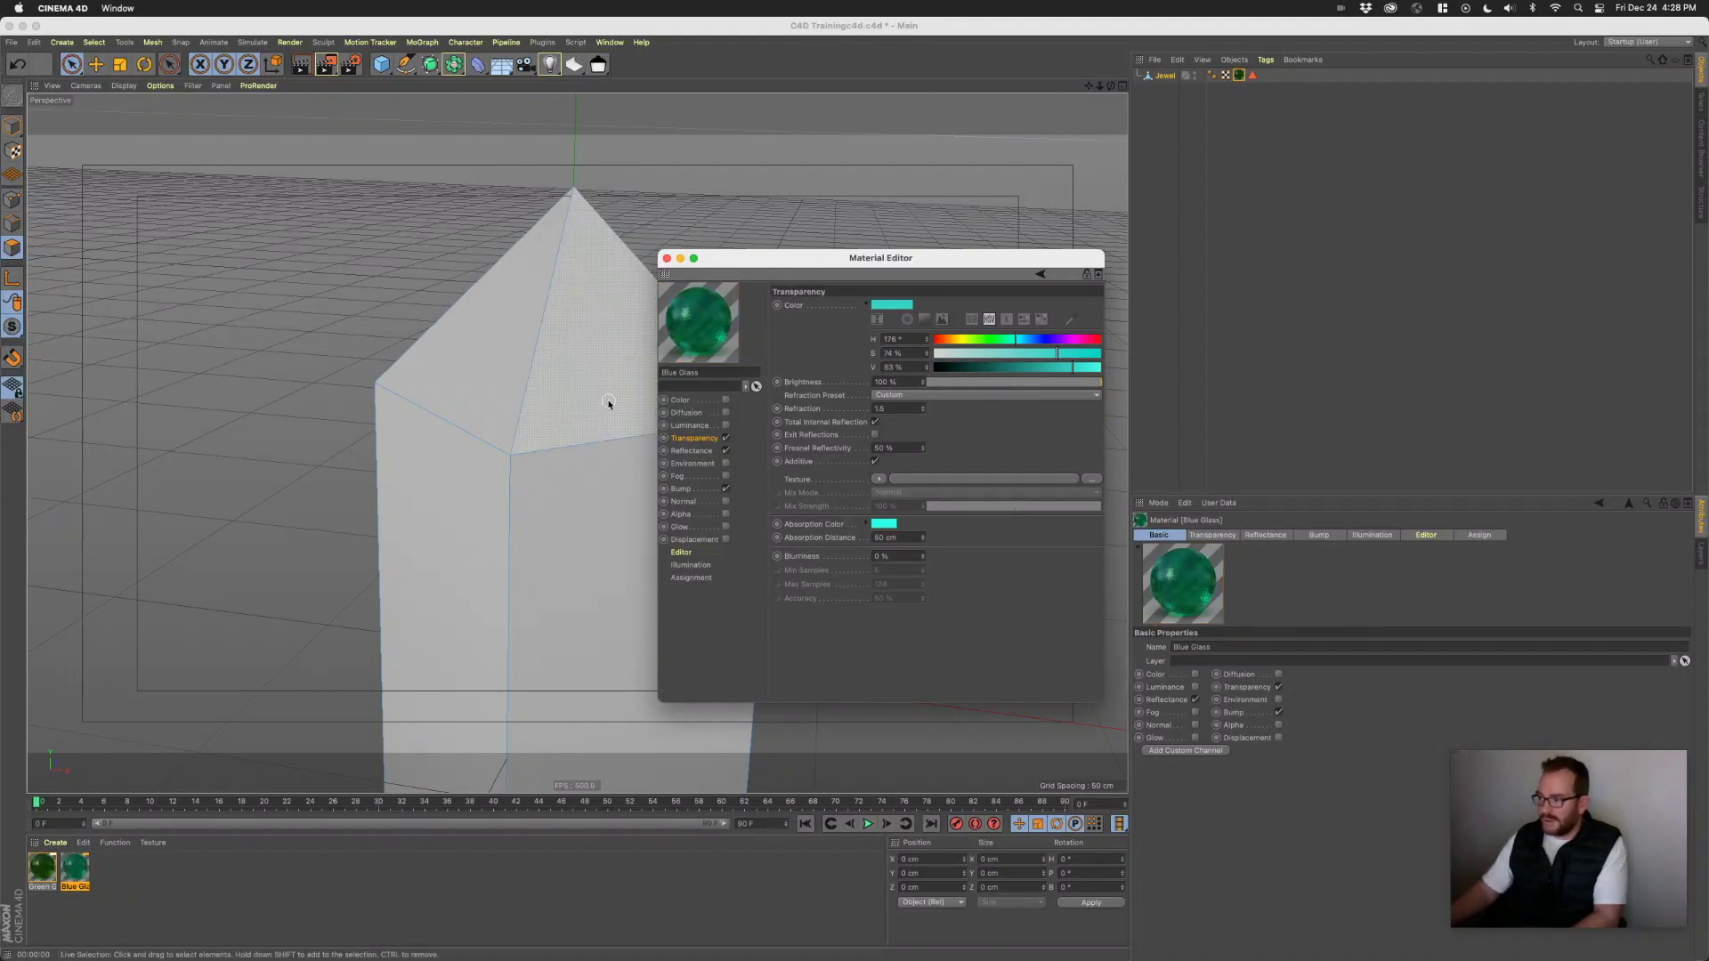
{"action": "left_click_drag", "start_coordinate": [740, 261], "coordinate": [769, 263]}
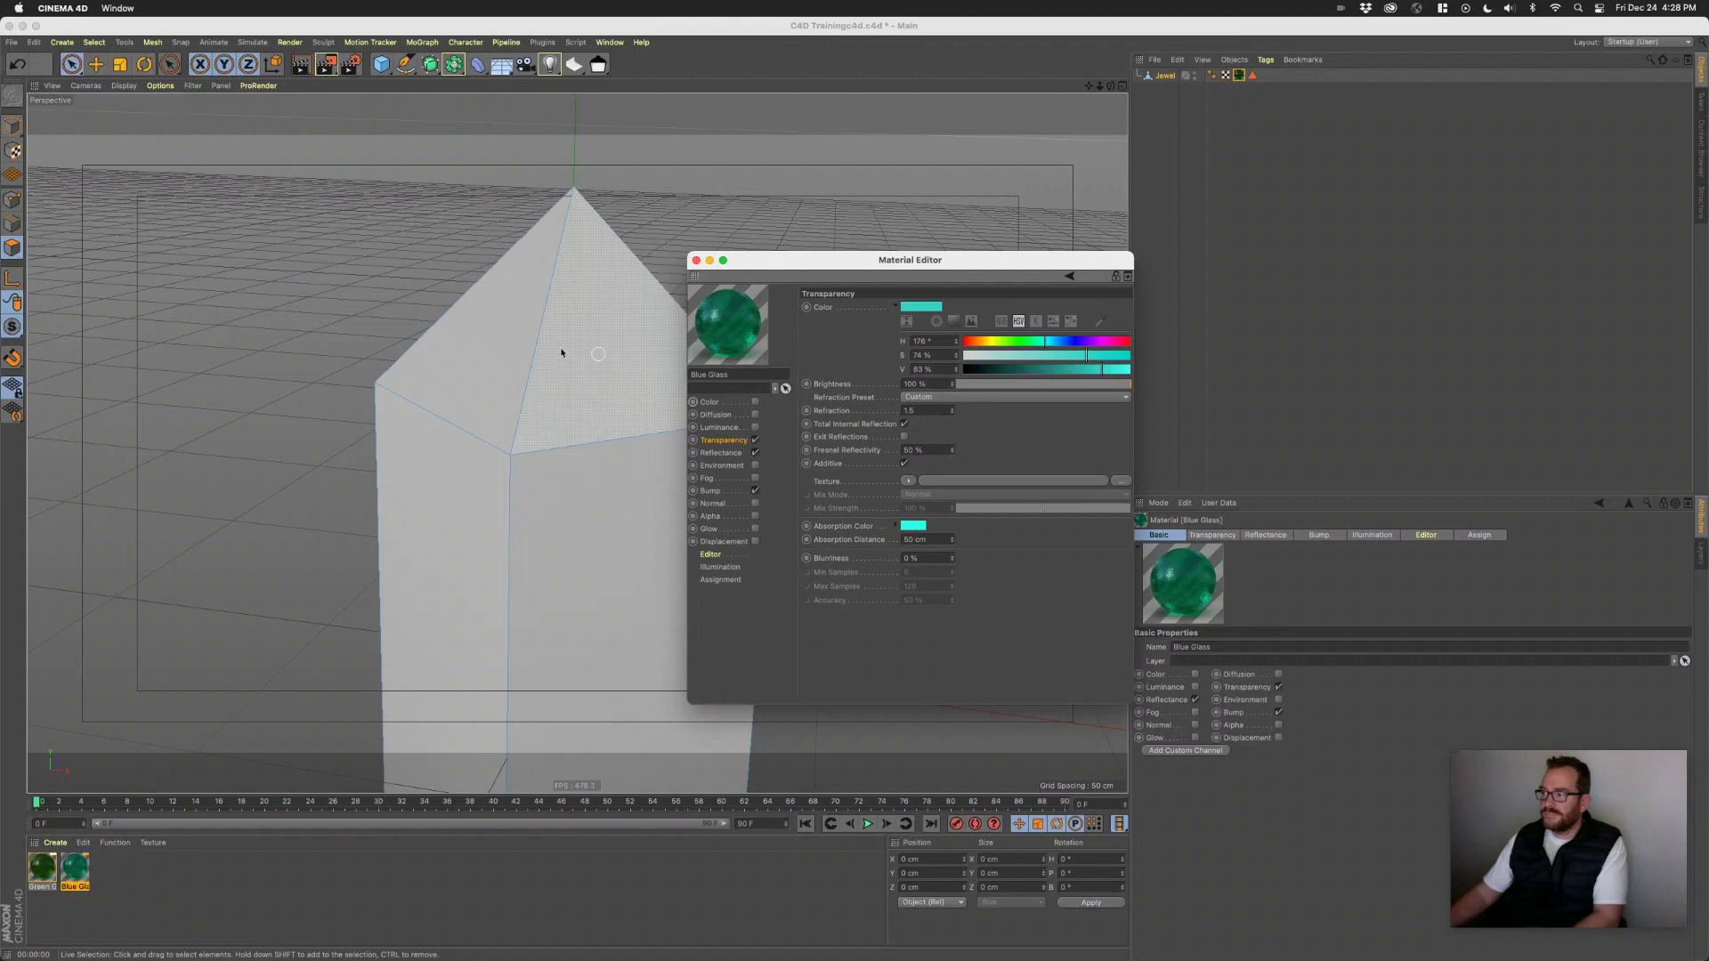
{"action": "left_click", "coordinate": [501, 326]}
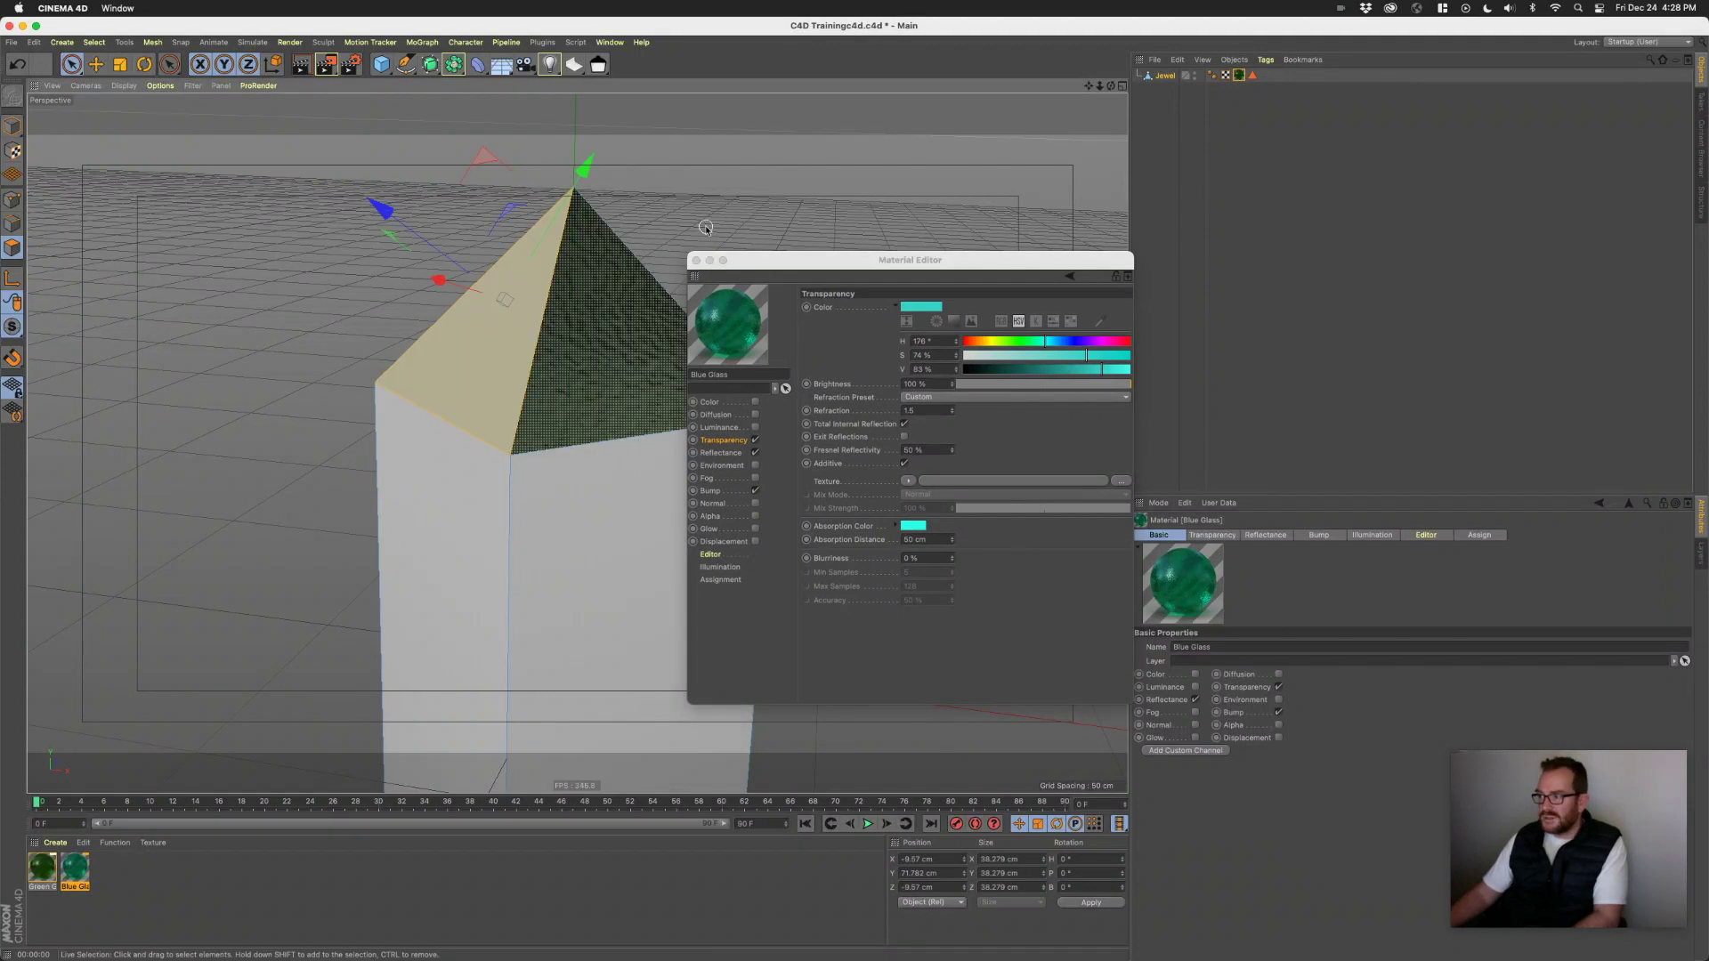
{"action": "left_click_drag", "start_coordinate": [728, 325], "coordinate": [511, 323]}
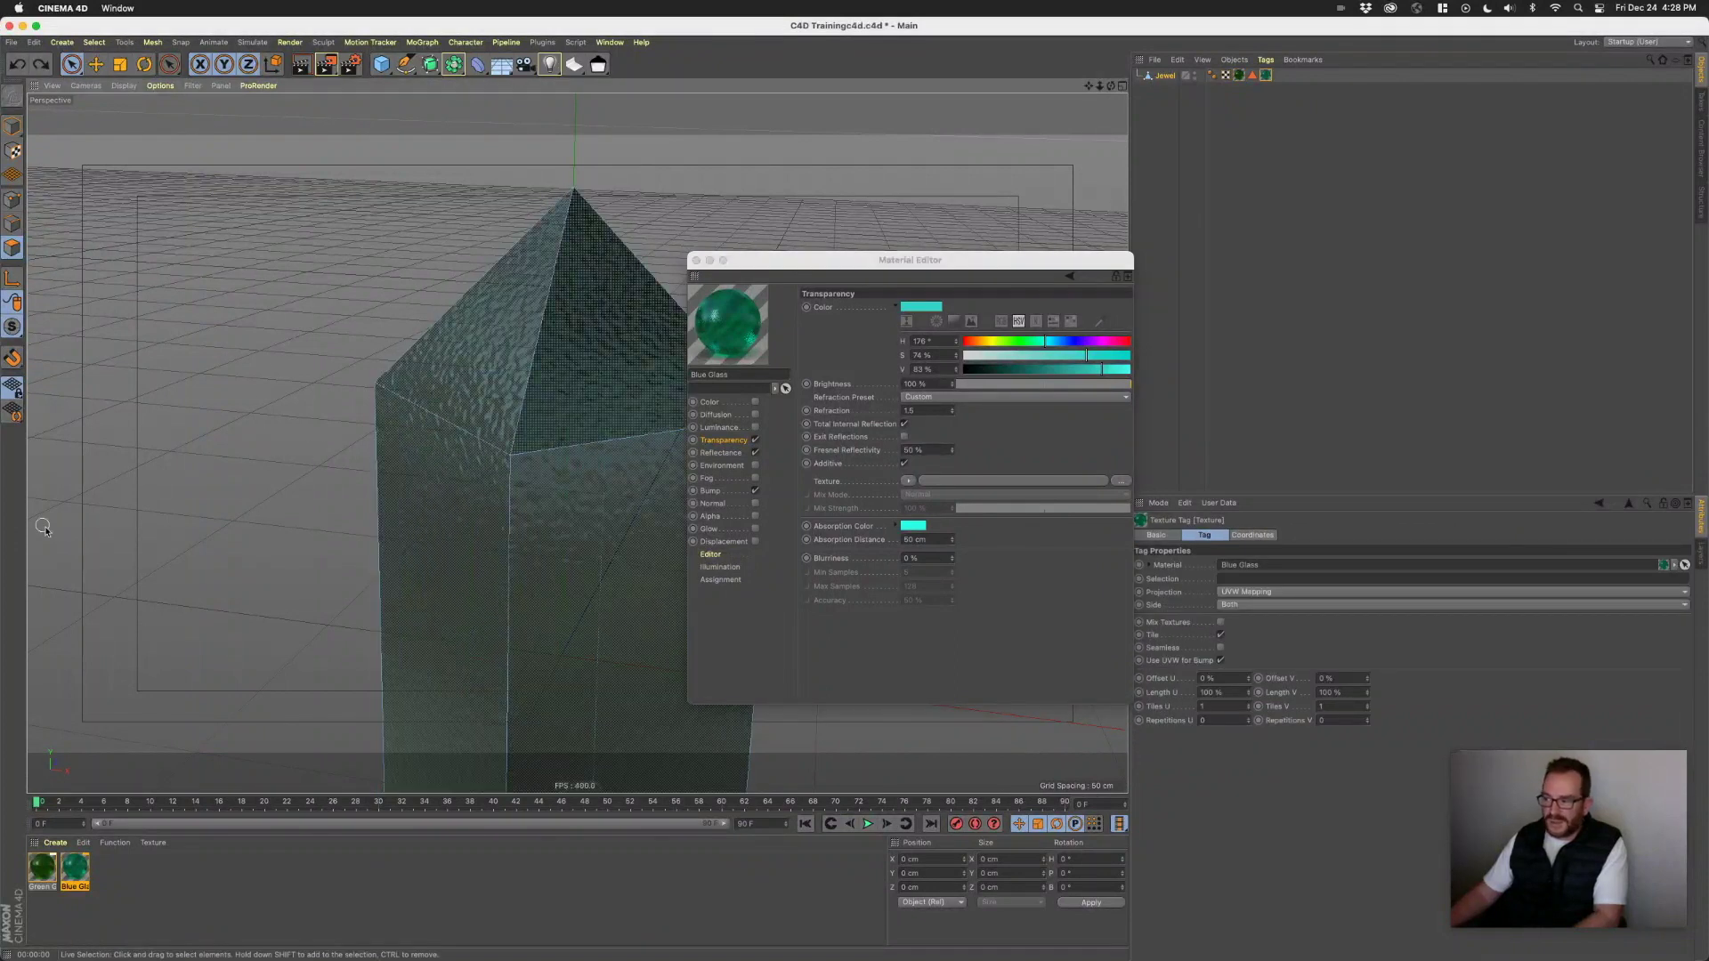
{"action": "left_click_drag", "start_coordinate": [770, 266], "coordinate": [796, 265]}
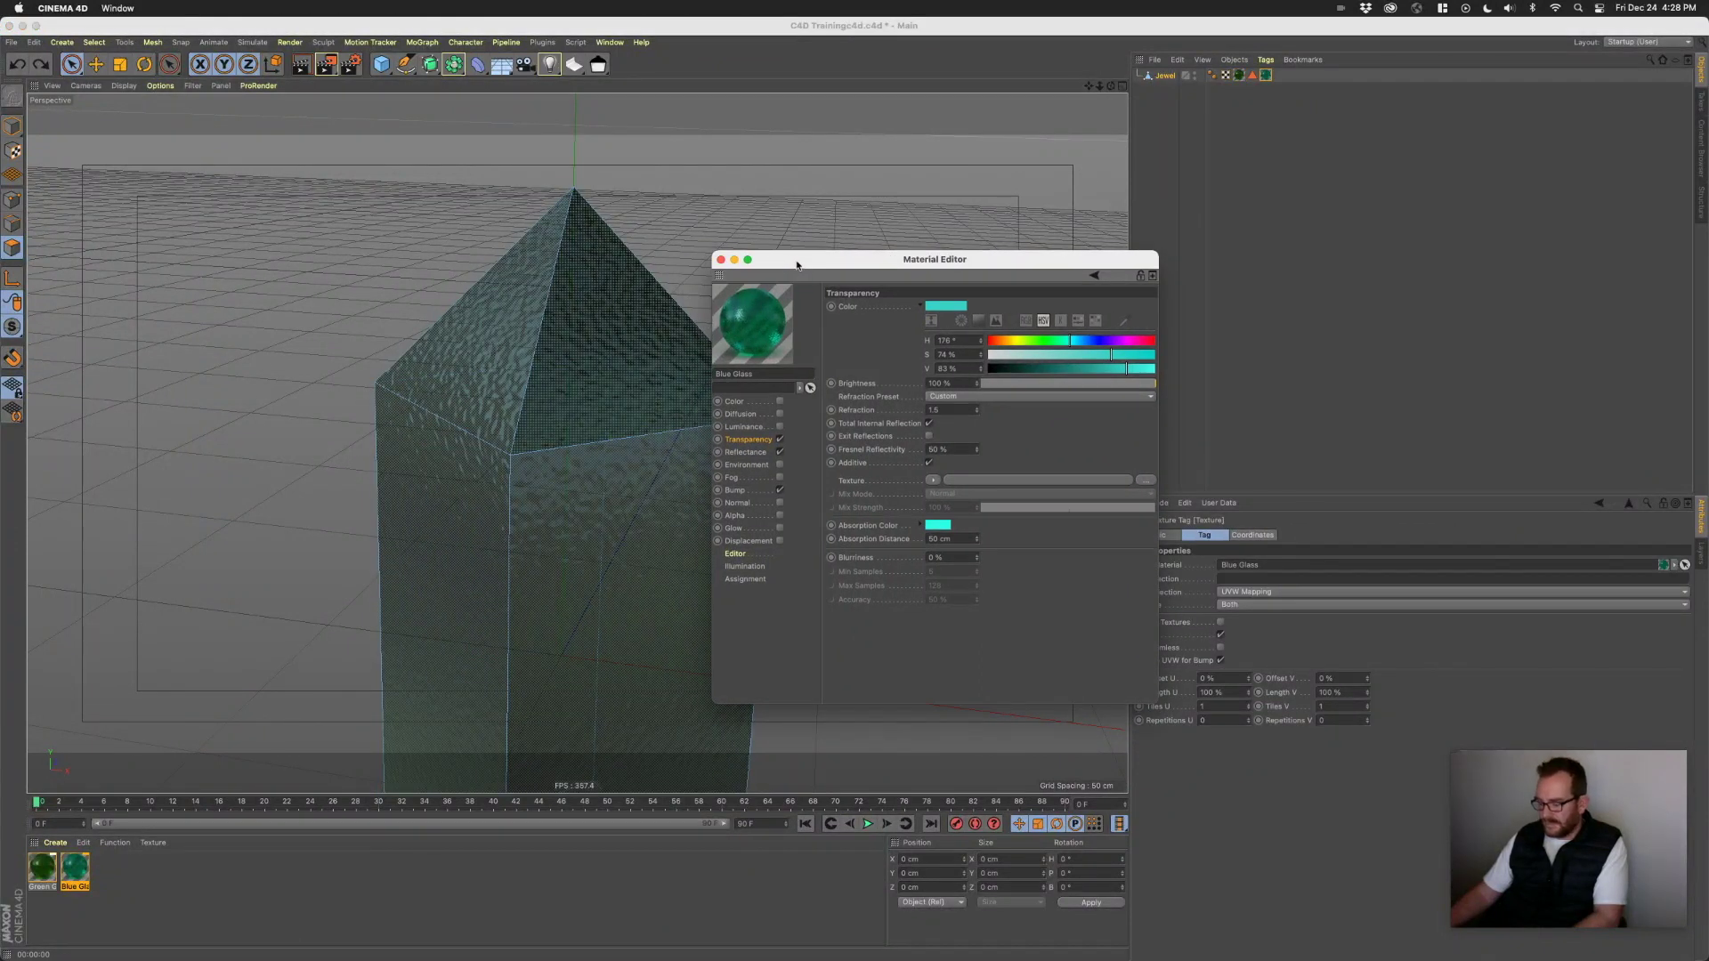
{"action": "key", "text": "super+z"}
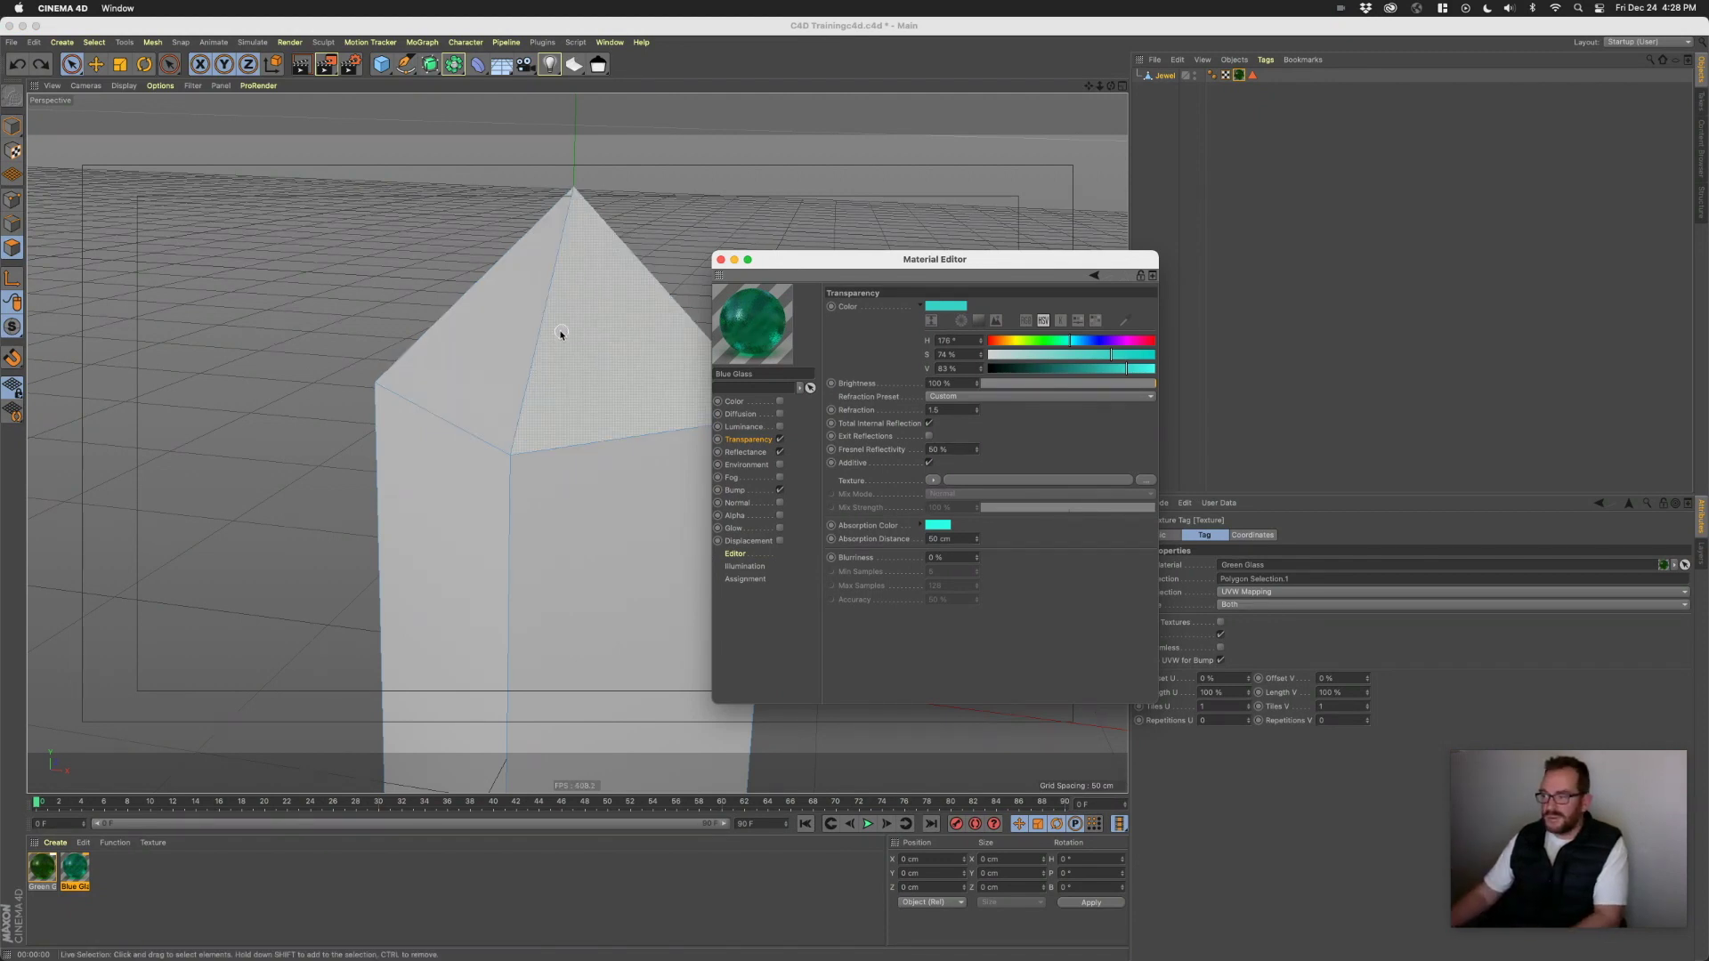
- Apply the Blue Glass material only to the upper tip face beside the green one, and render the view
{"action": "left_click", "coordinate": [526, 334]}
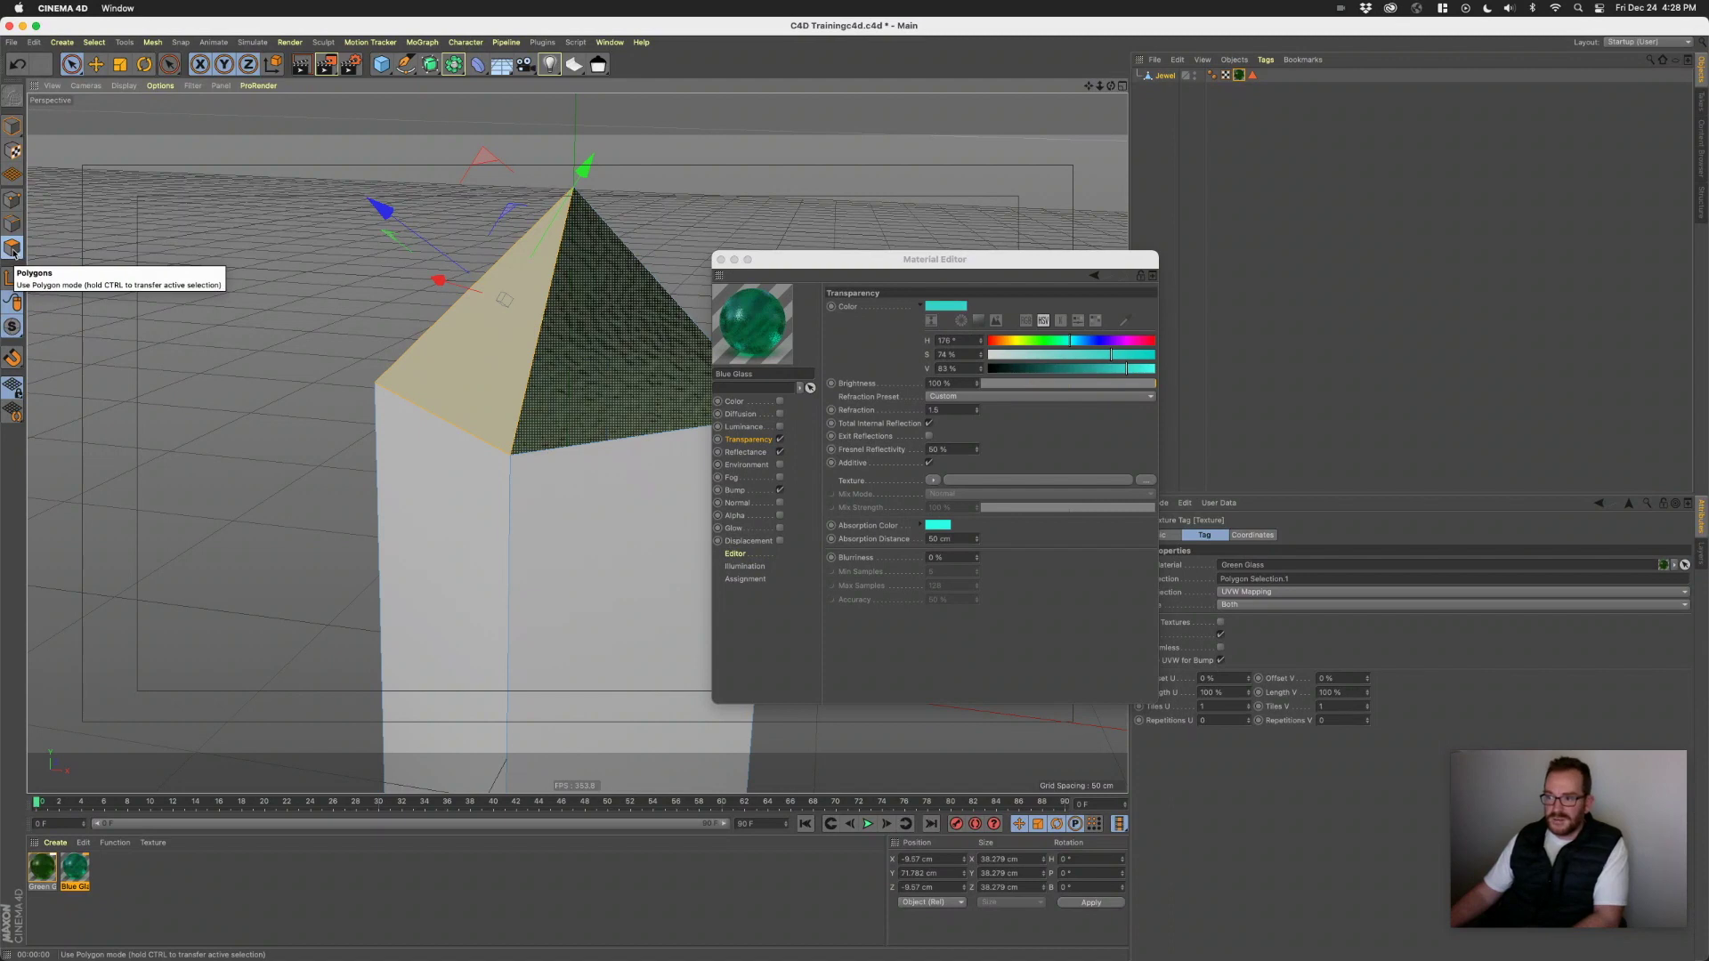
{"action": "left_click_drag", "start_coordinate": [761, 321], "coordinate": [483, 354]}
{"action": "left_click", "coordinate": [247, 460]}
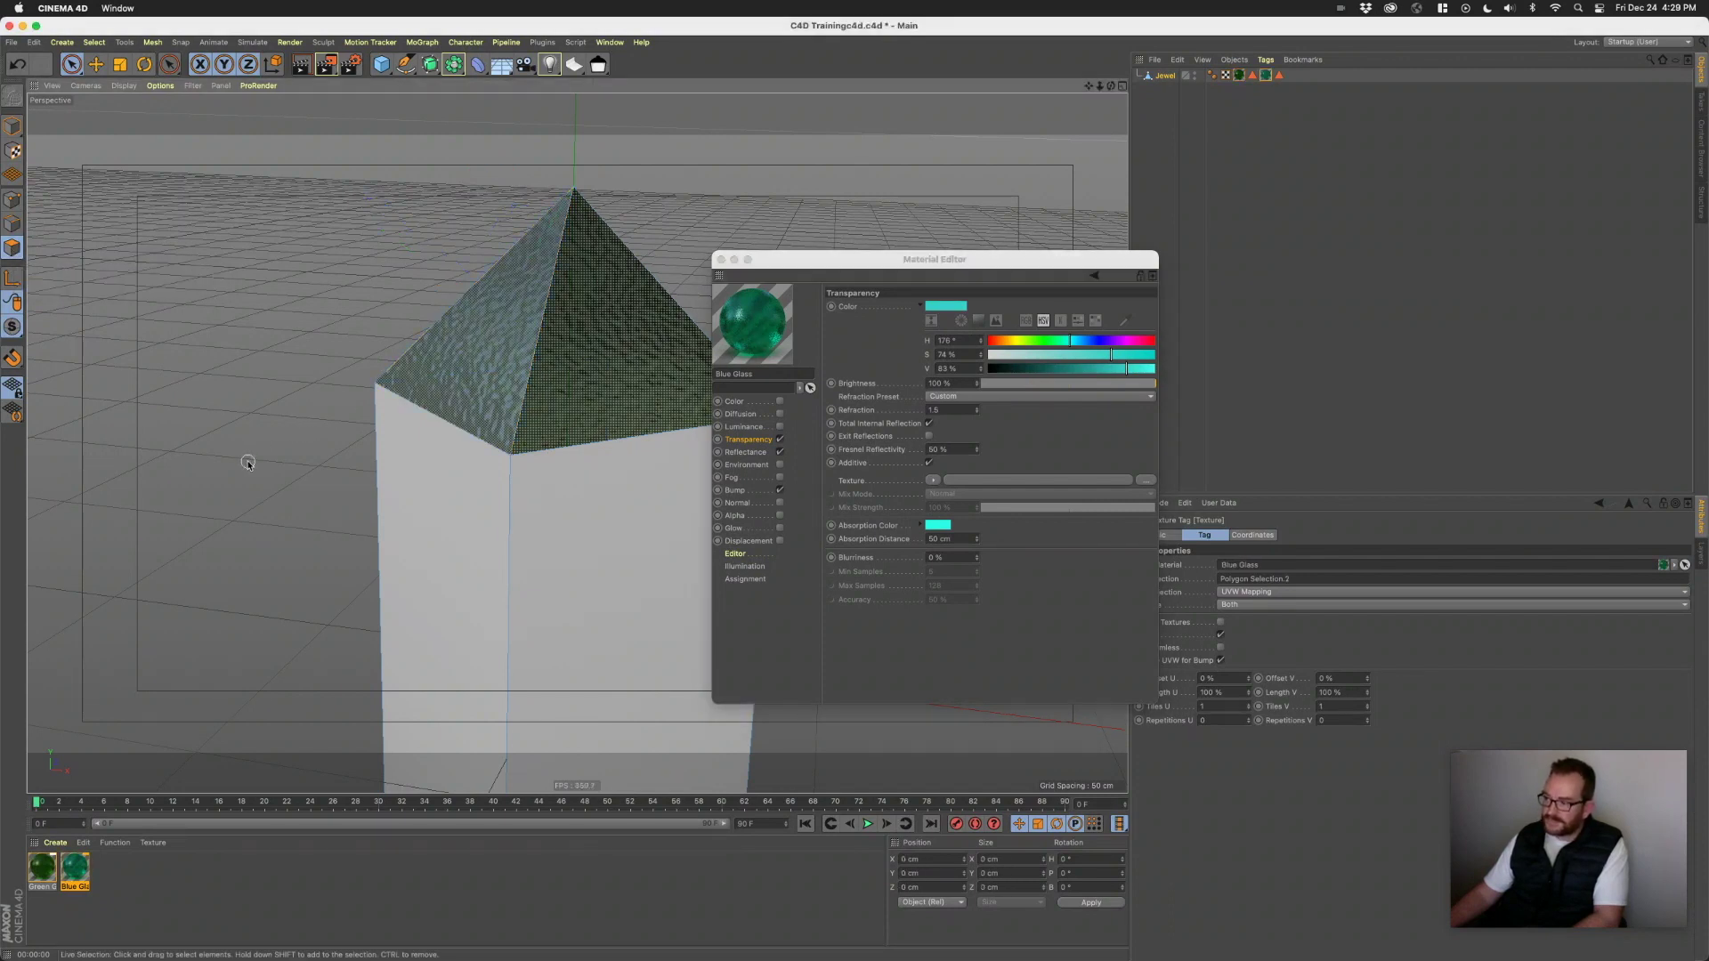
{"action": "left_click_drag", "start_coordinate": [453, 430], "coordinate": [516, 462], "text": "alt"}
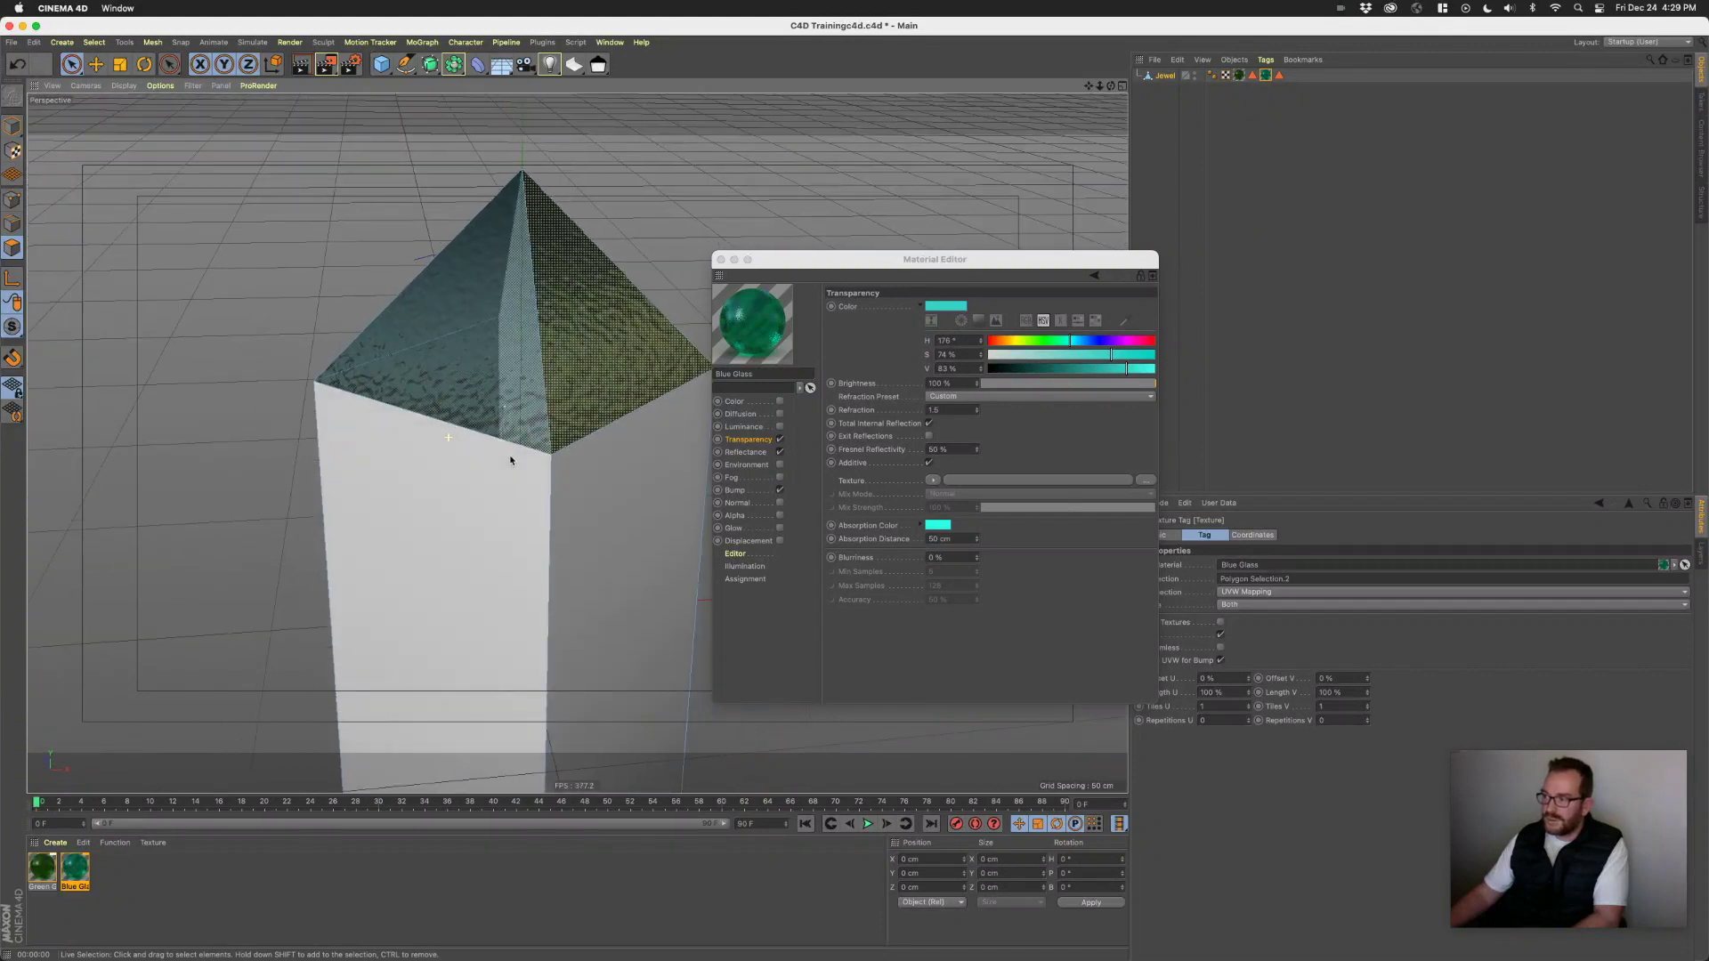
{"action": "left_click", "coordinate": [301, 64]}
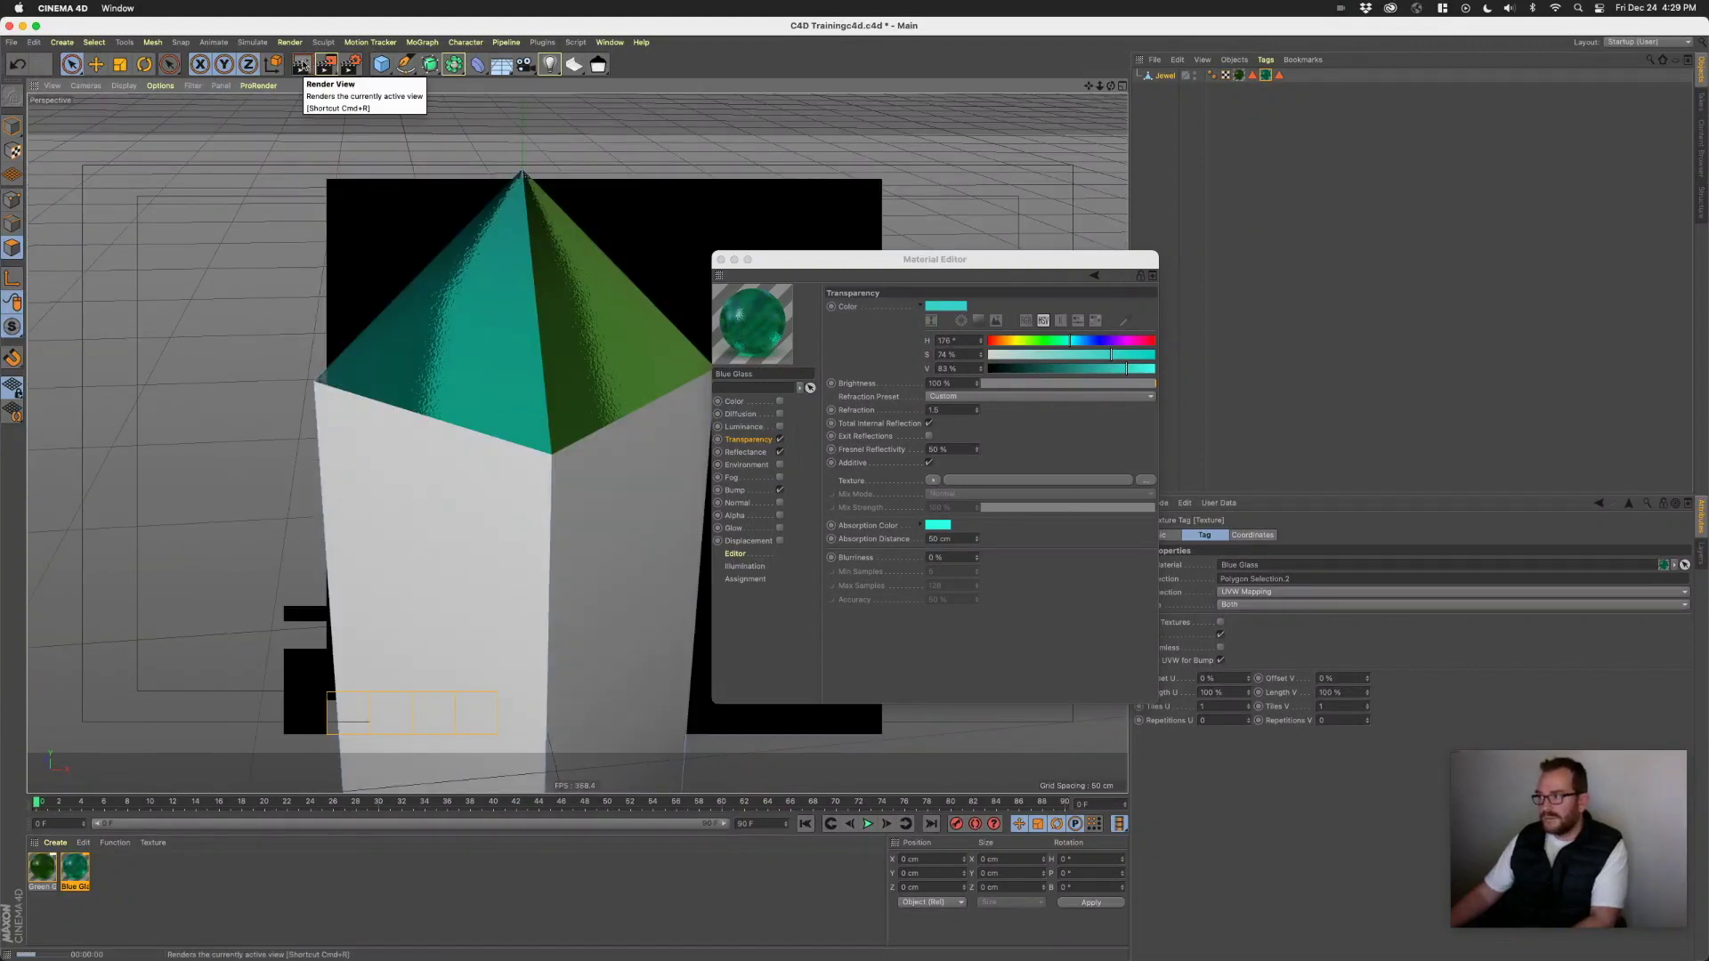
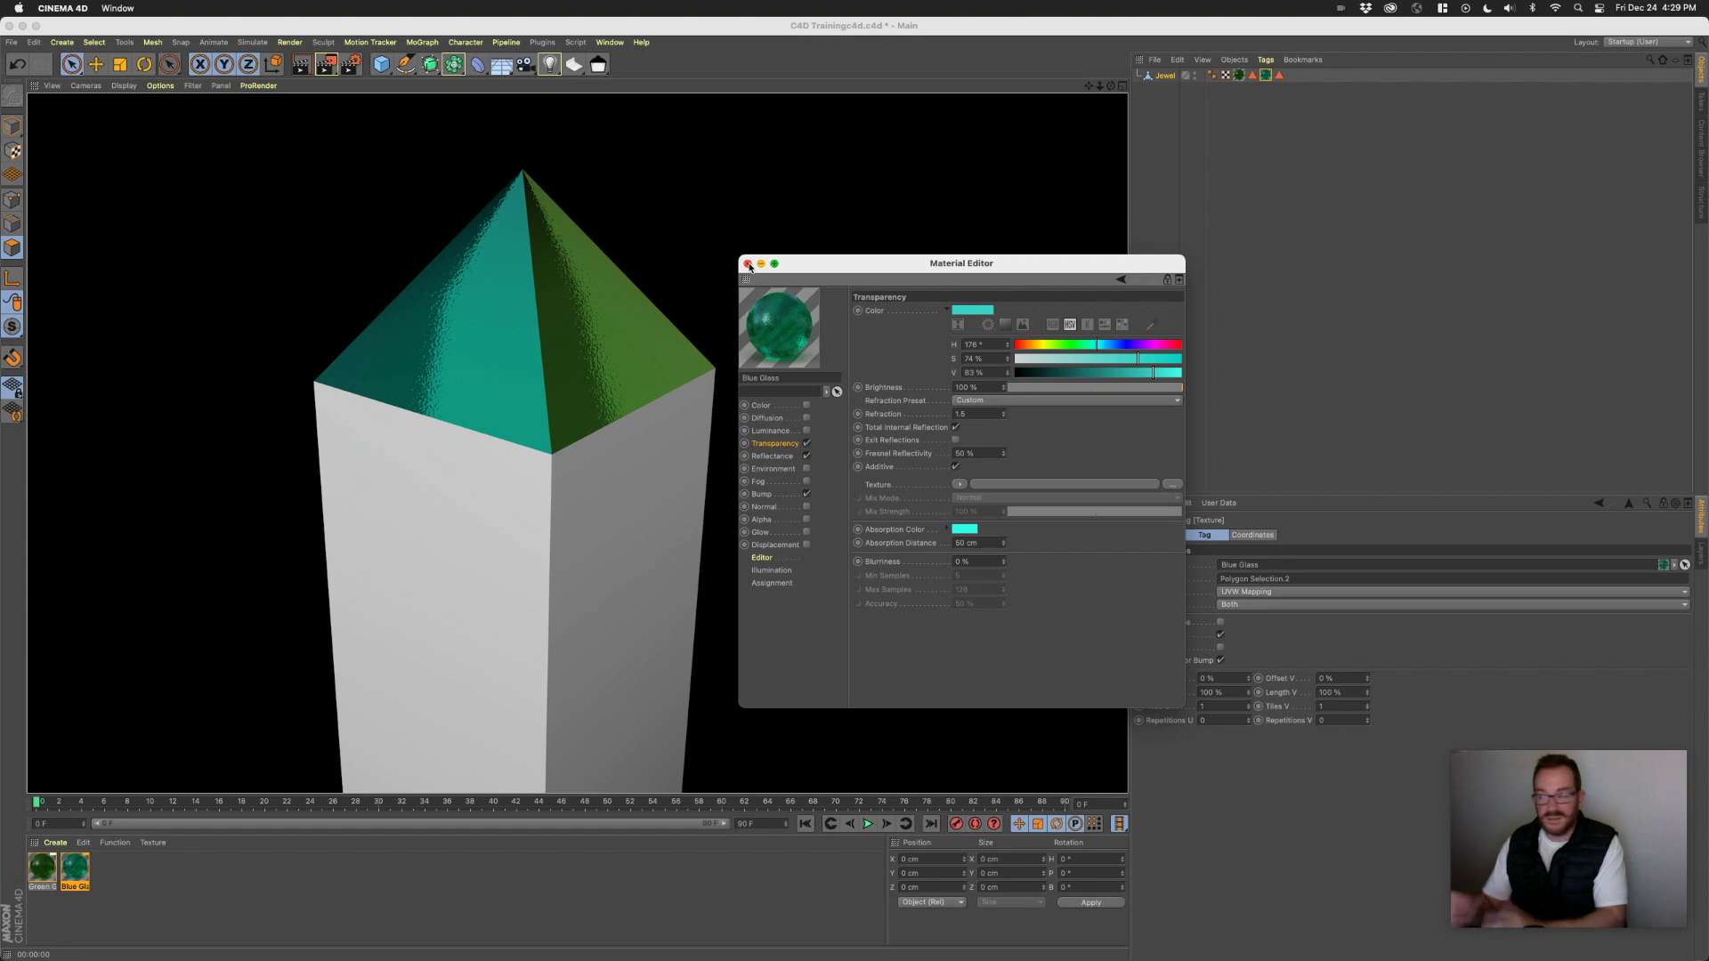
{"action": "left_click_drag", "start_coordinate": [805, 268], "coordinate": [809, 267]}
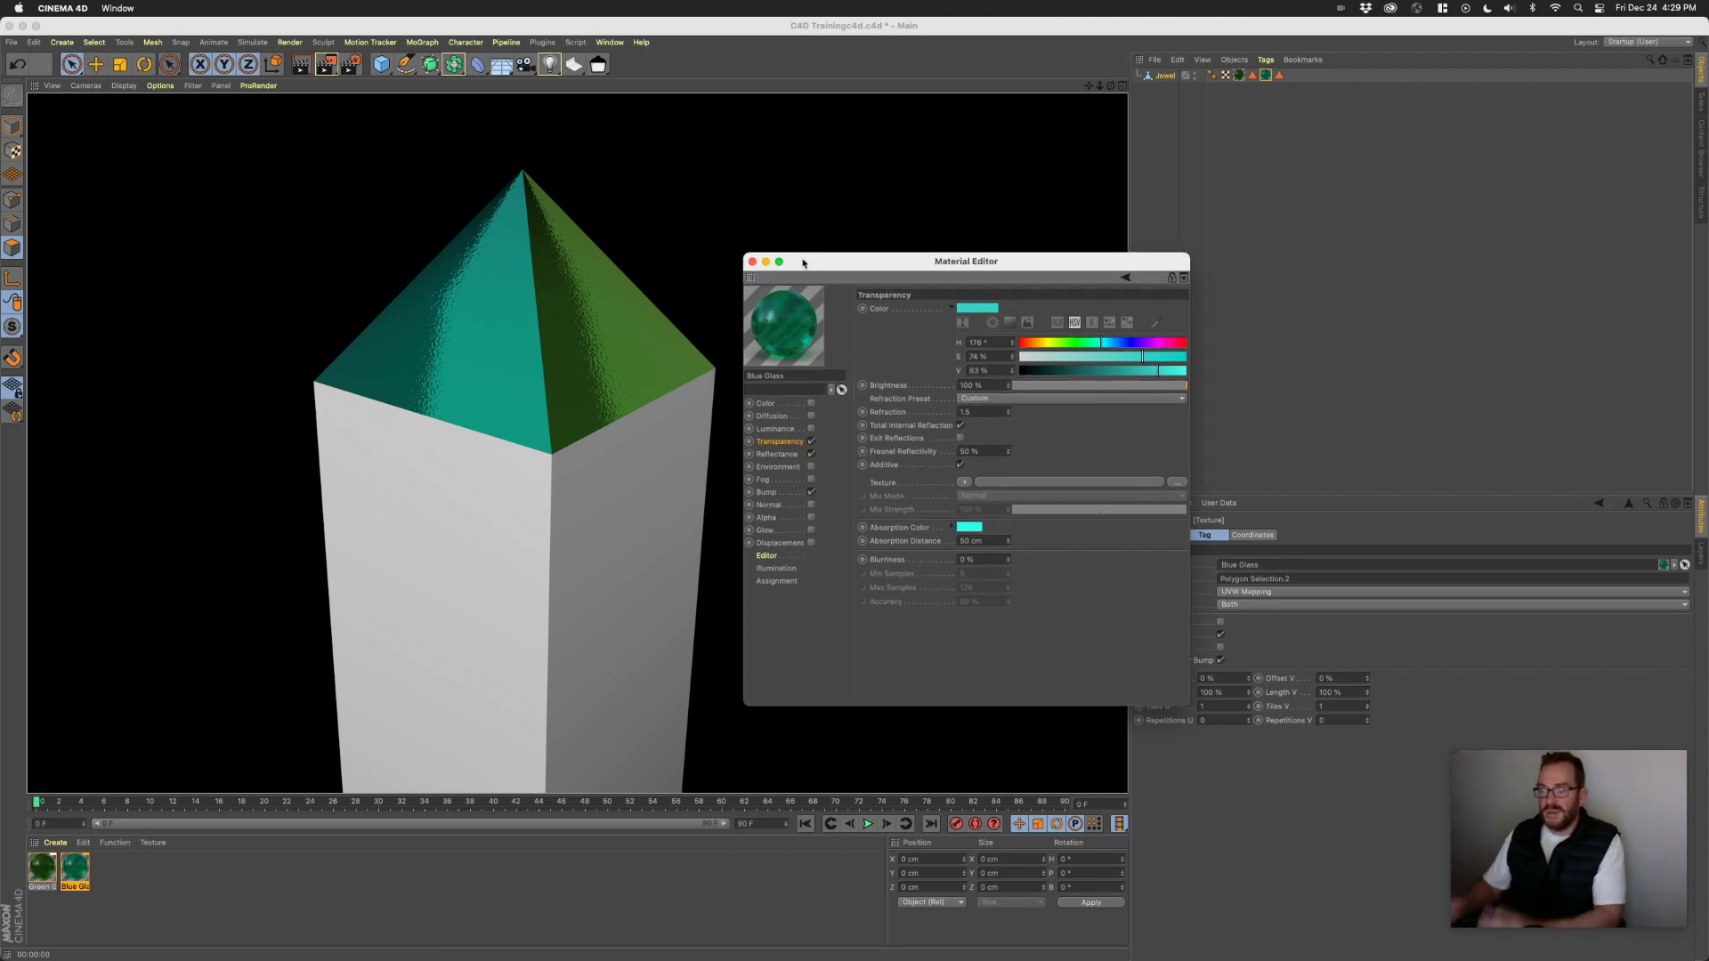
{"action": "left_click_drag", "start_coordinate": [807, 261], "coordinate": [807, 256]}
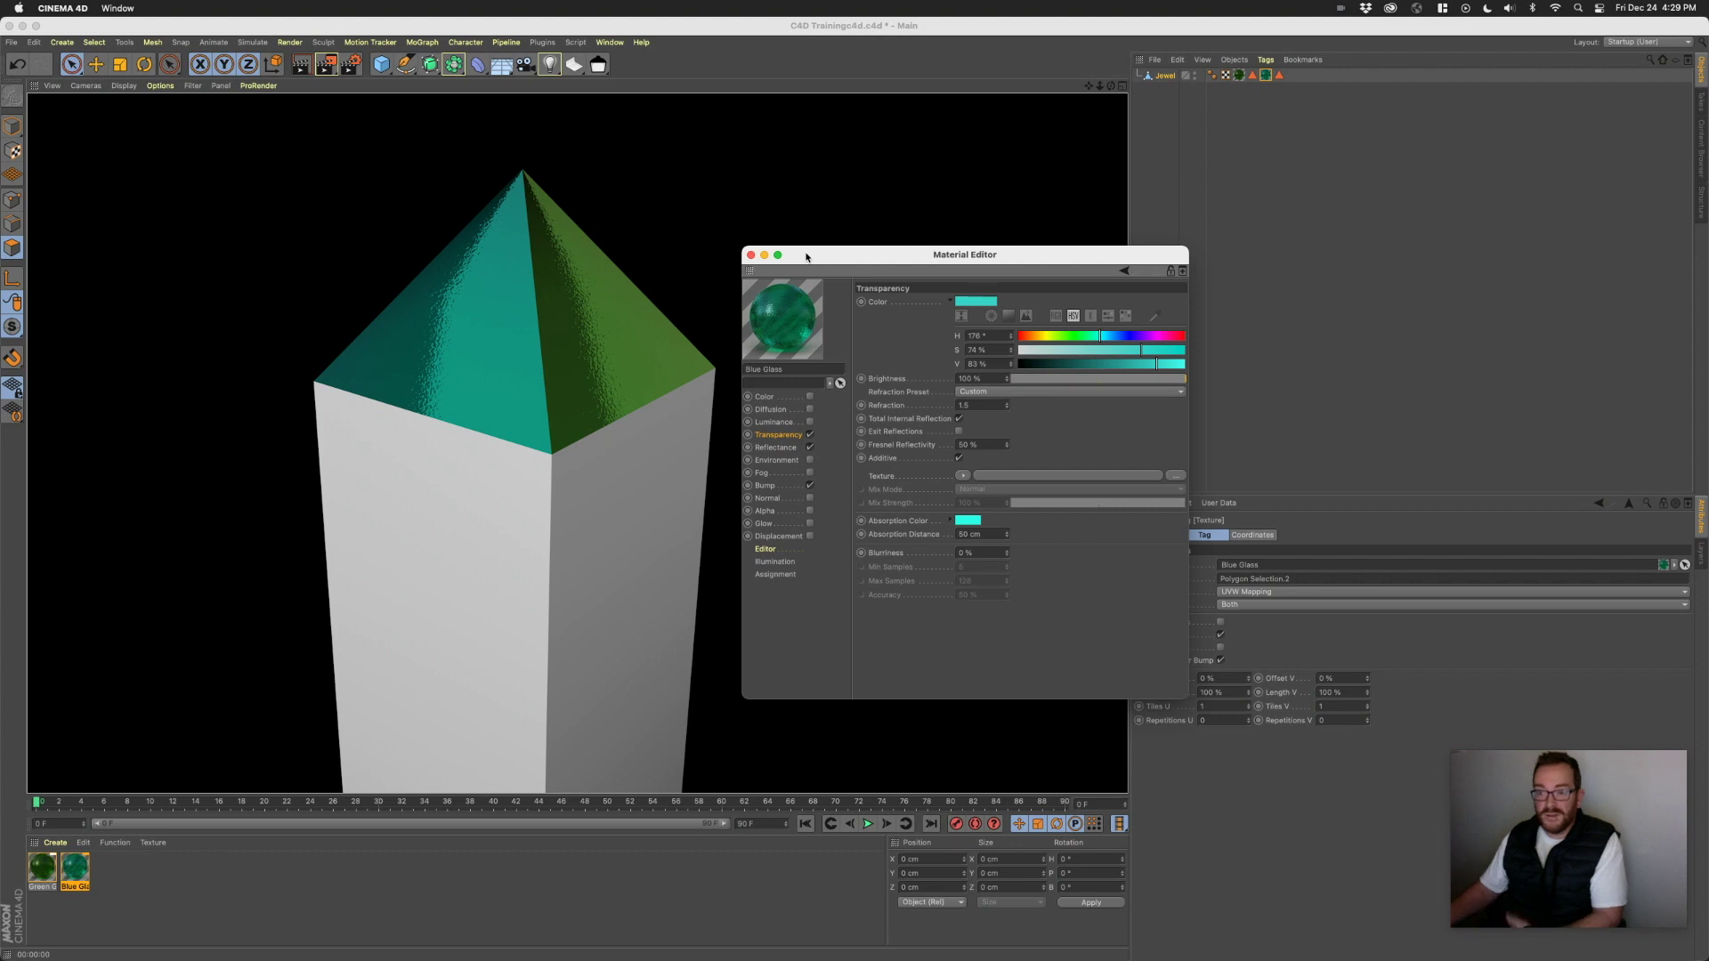
{"action": "left_click_drag", "start_coordinate": [810, 258], "coordinate": [823, 255]}
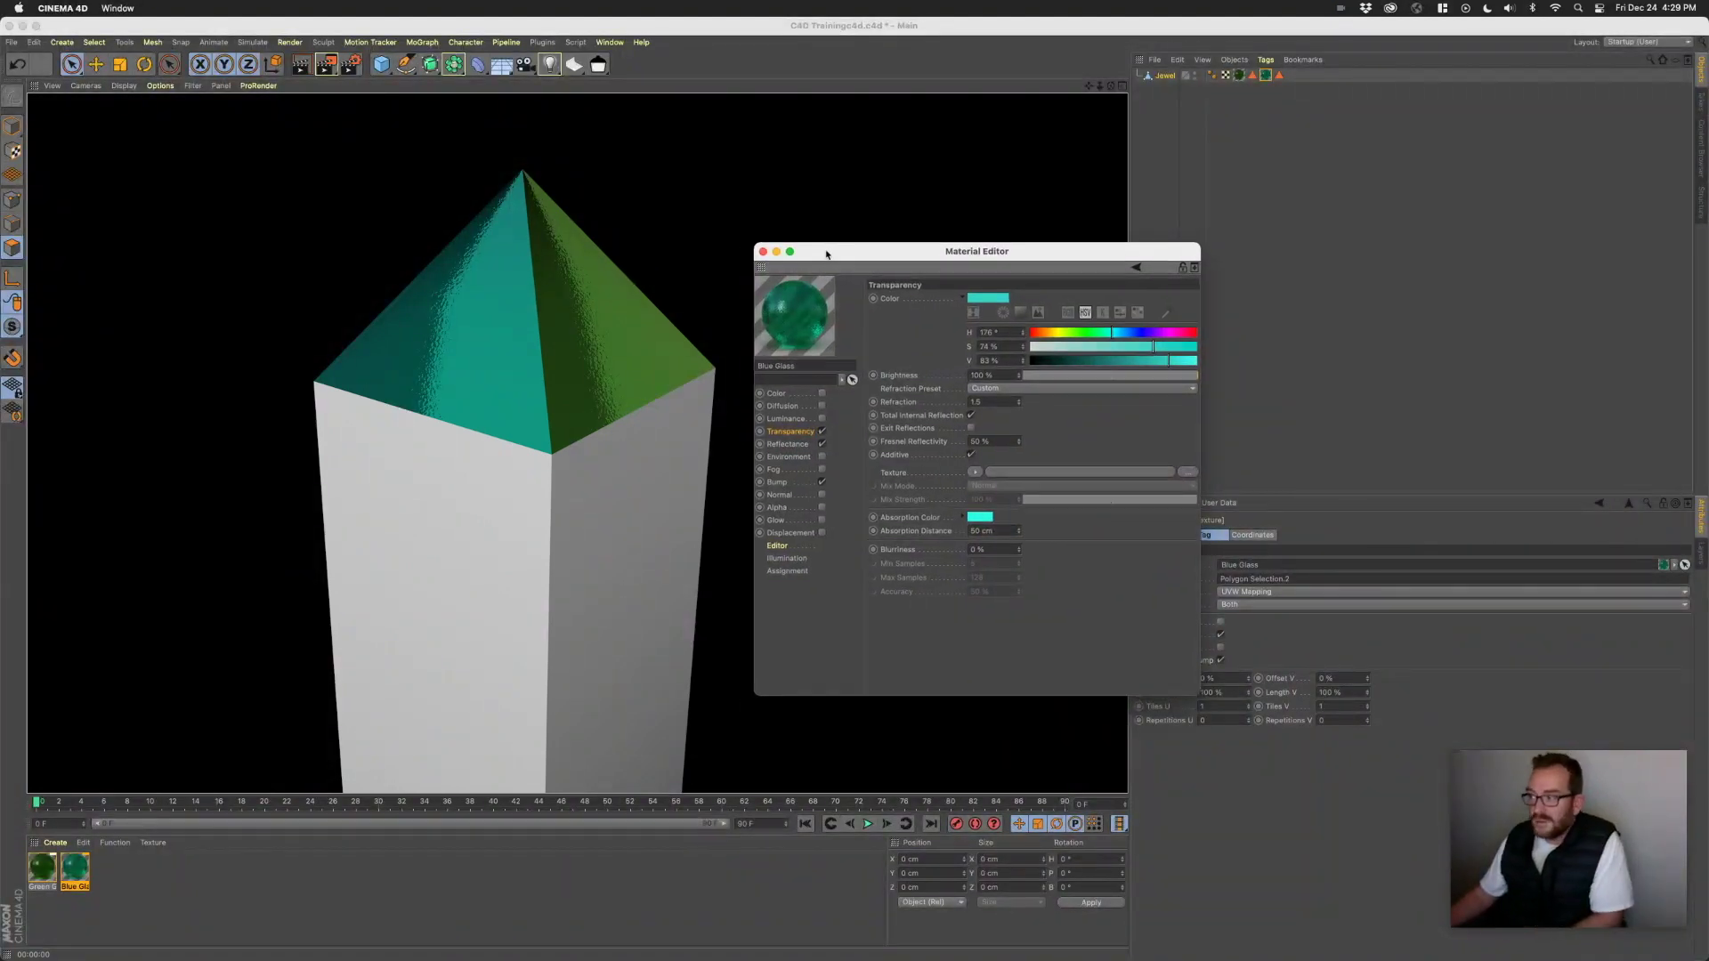
- Close the Material Editor, duplicate the Blue Glass material, and rename the copy Red Glass
{"action": "left_click_drag", "start_coordinate": [770, 255], "coordinate": [773, 255]}
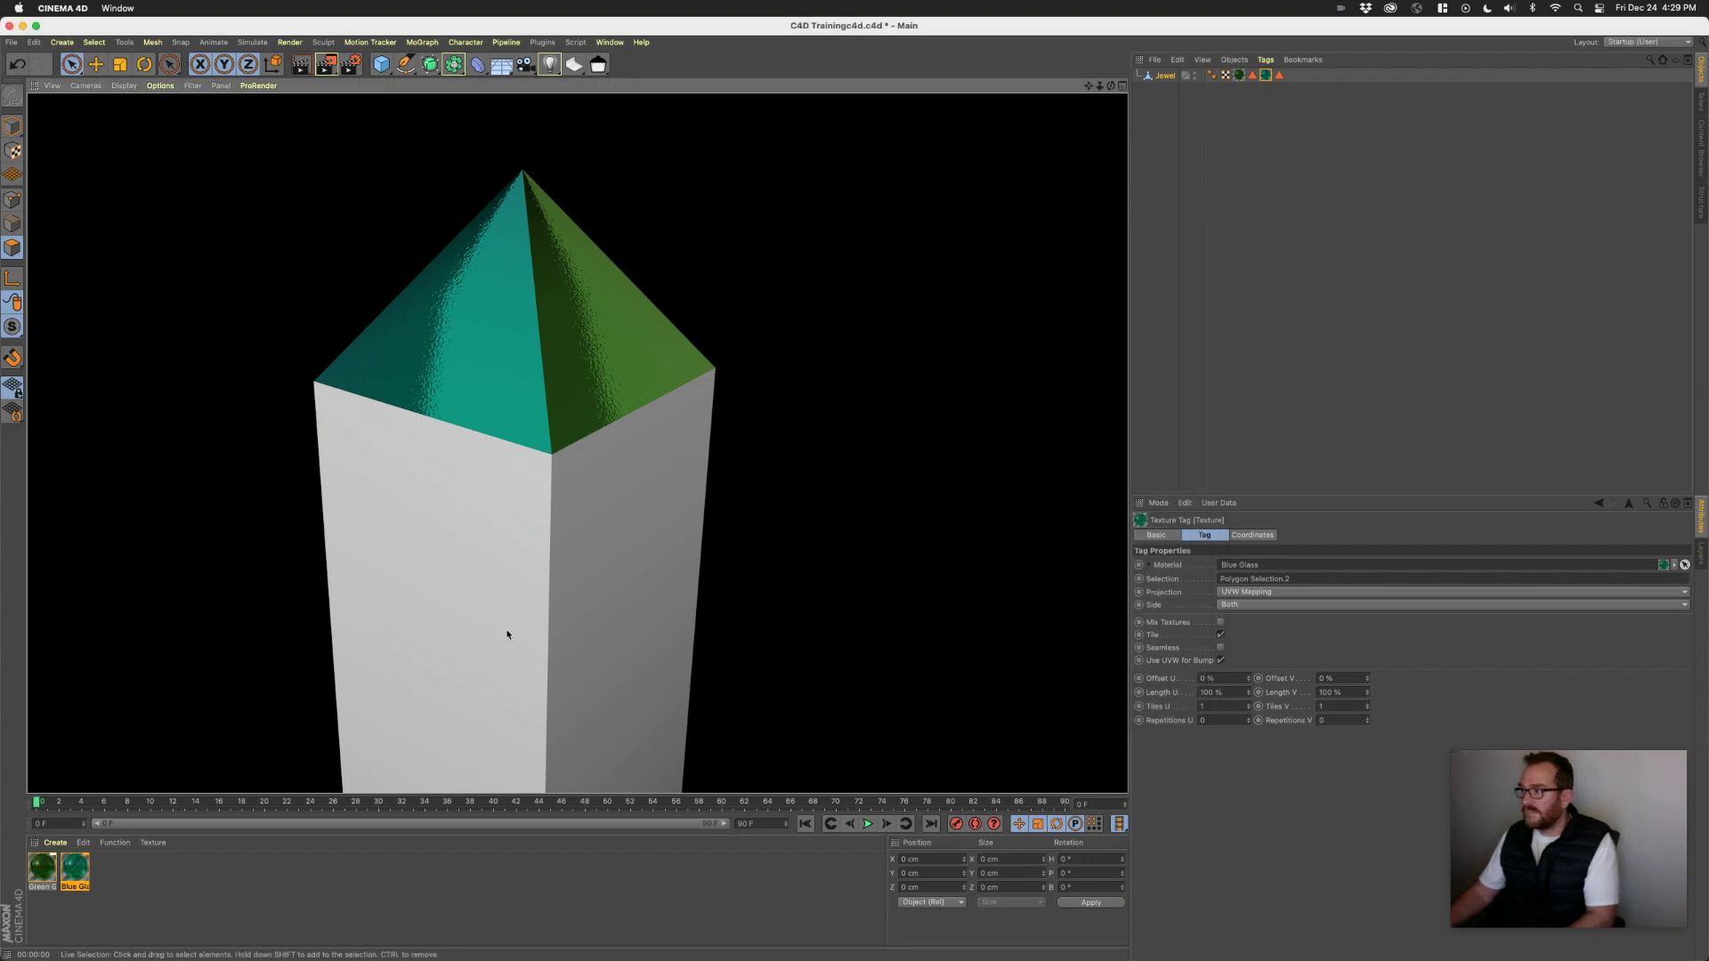
{"action": "left_click", "coordinate": [183, 870]}
{"action": "left_click_drag", "start_coordinate": [132, 876], "coordinate": [115, 870], "text": "ctrl"}
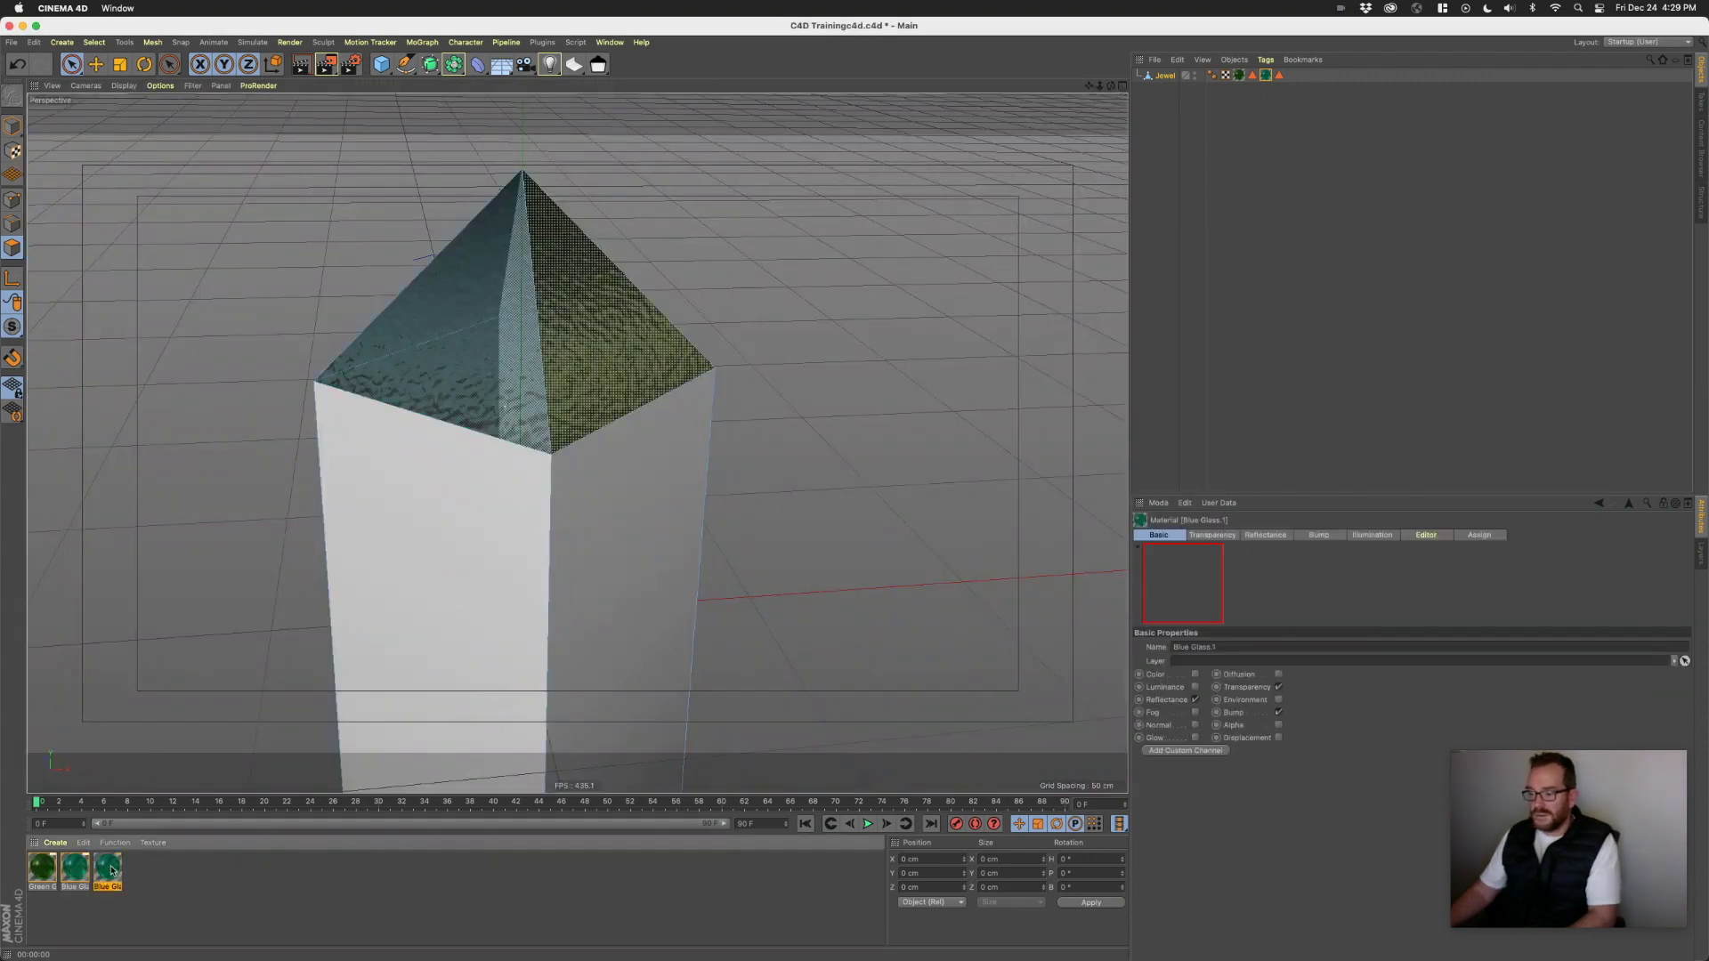
{"action": "double_click", "coordinate": [108, 871]}
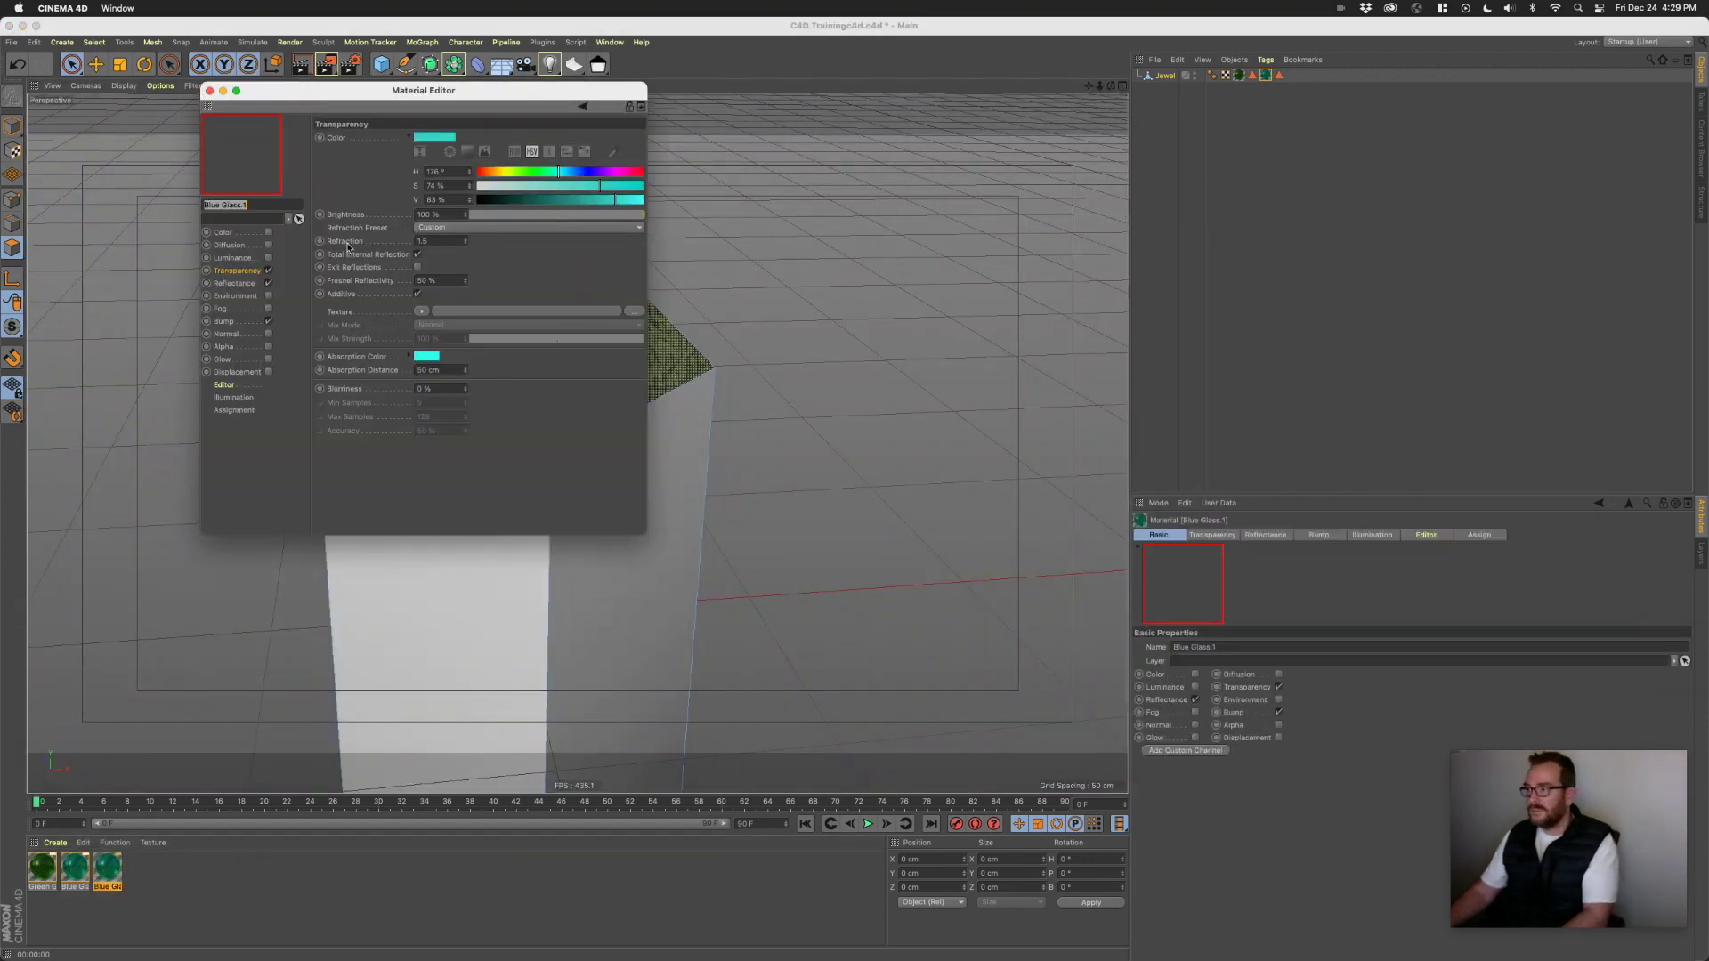
{"action": "double_click", "coordinate": [219, 205]}
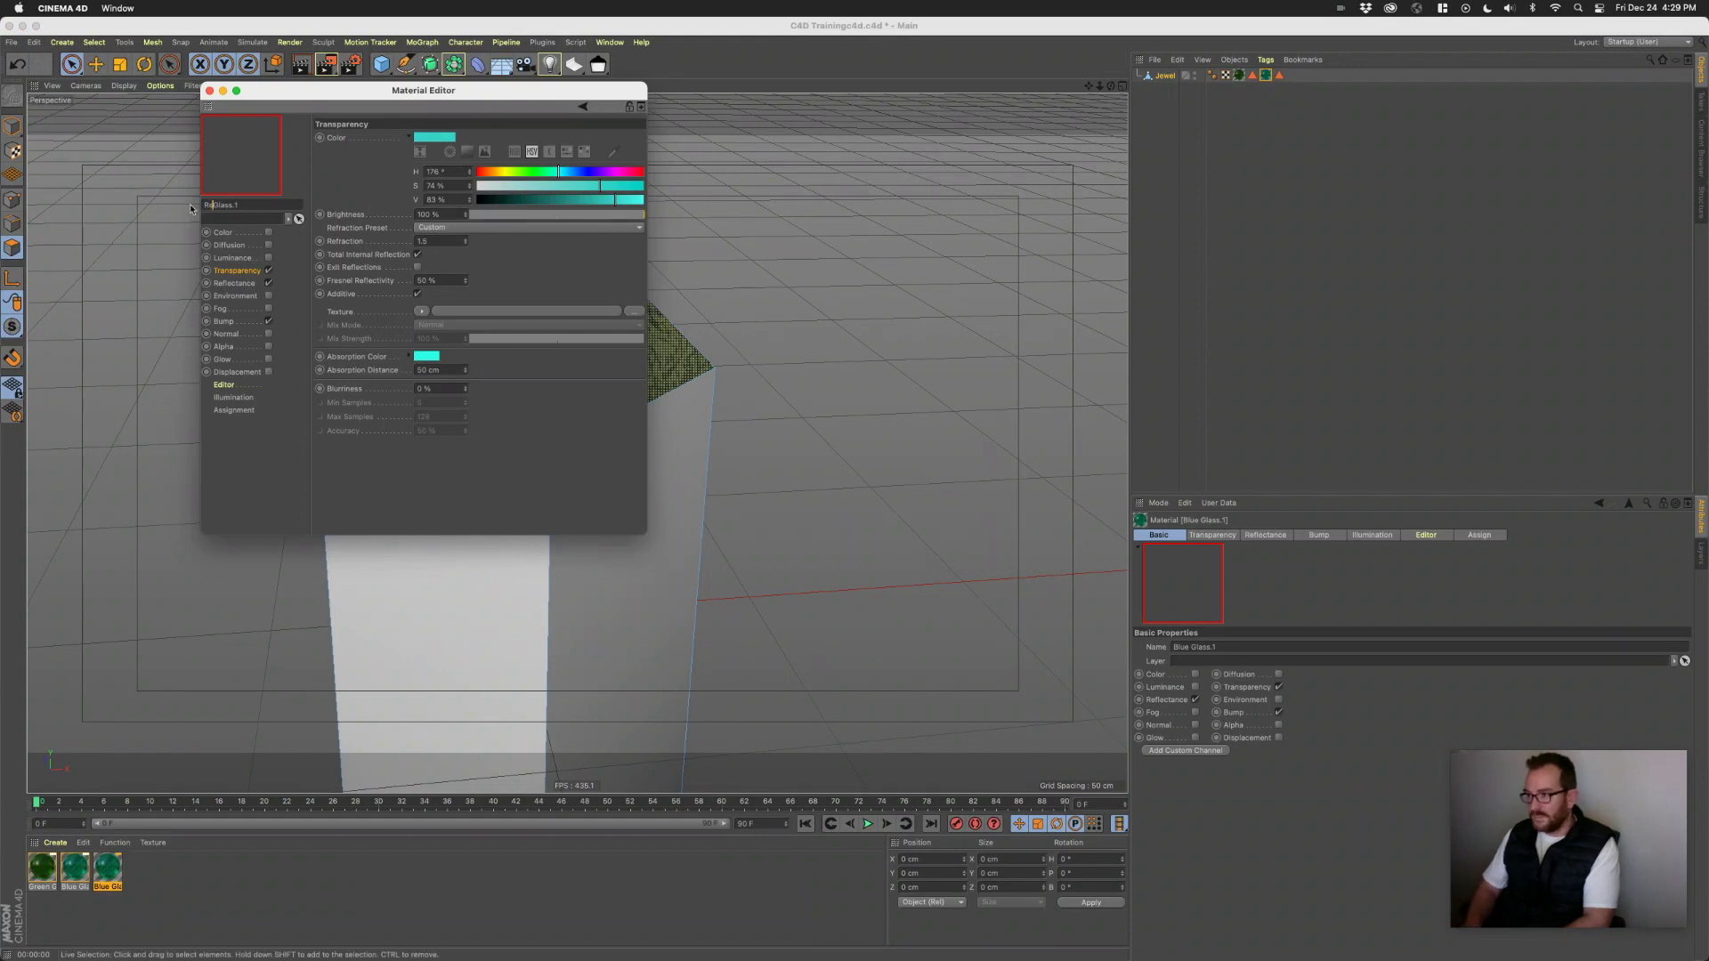
{"action": "left_click", "coordinate": [269, 206]}
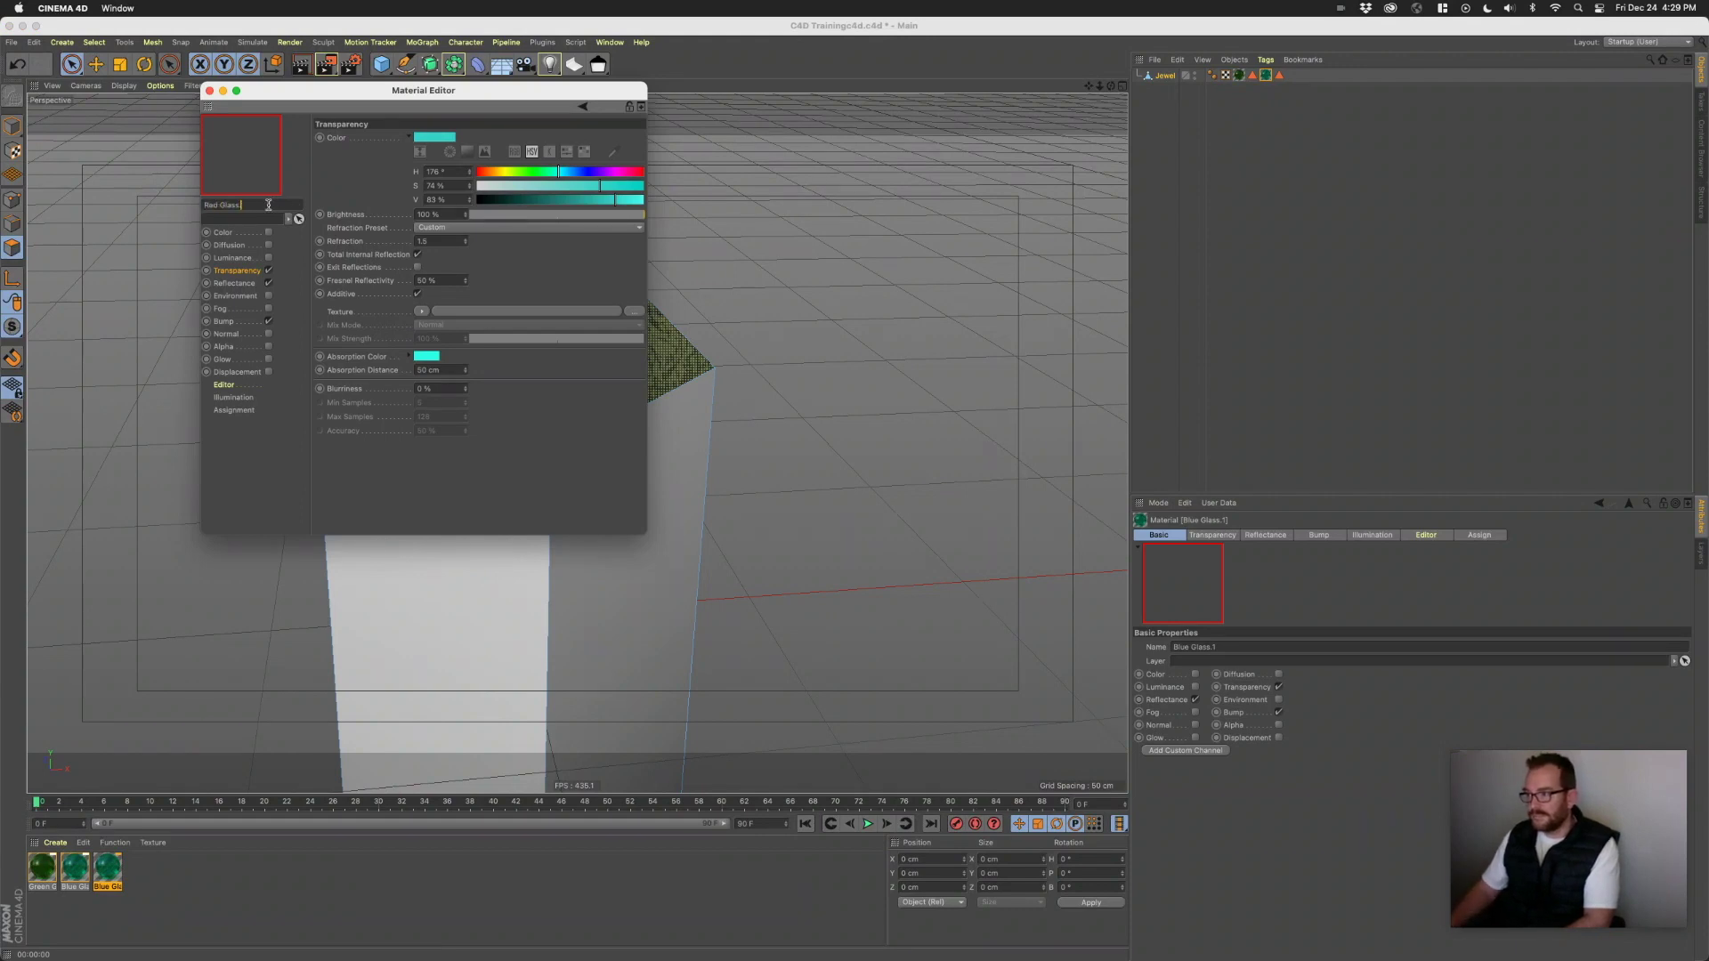
- Set Red Glass's transparency color to red and its absorption color to a saturated magenta-pink
{"action": "left_click_drag", "start_coordinate": [563, 177], "coordinate": [481, 178]}
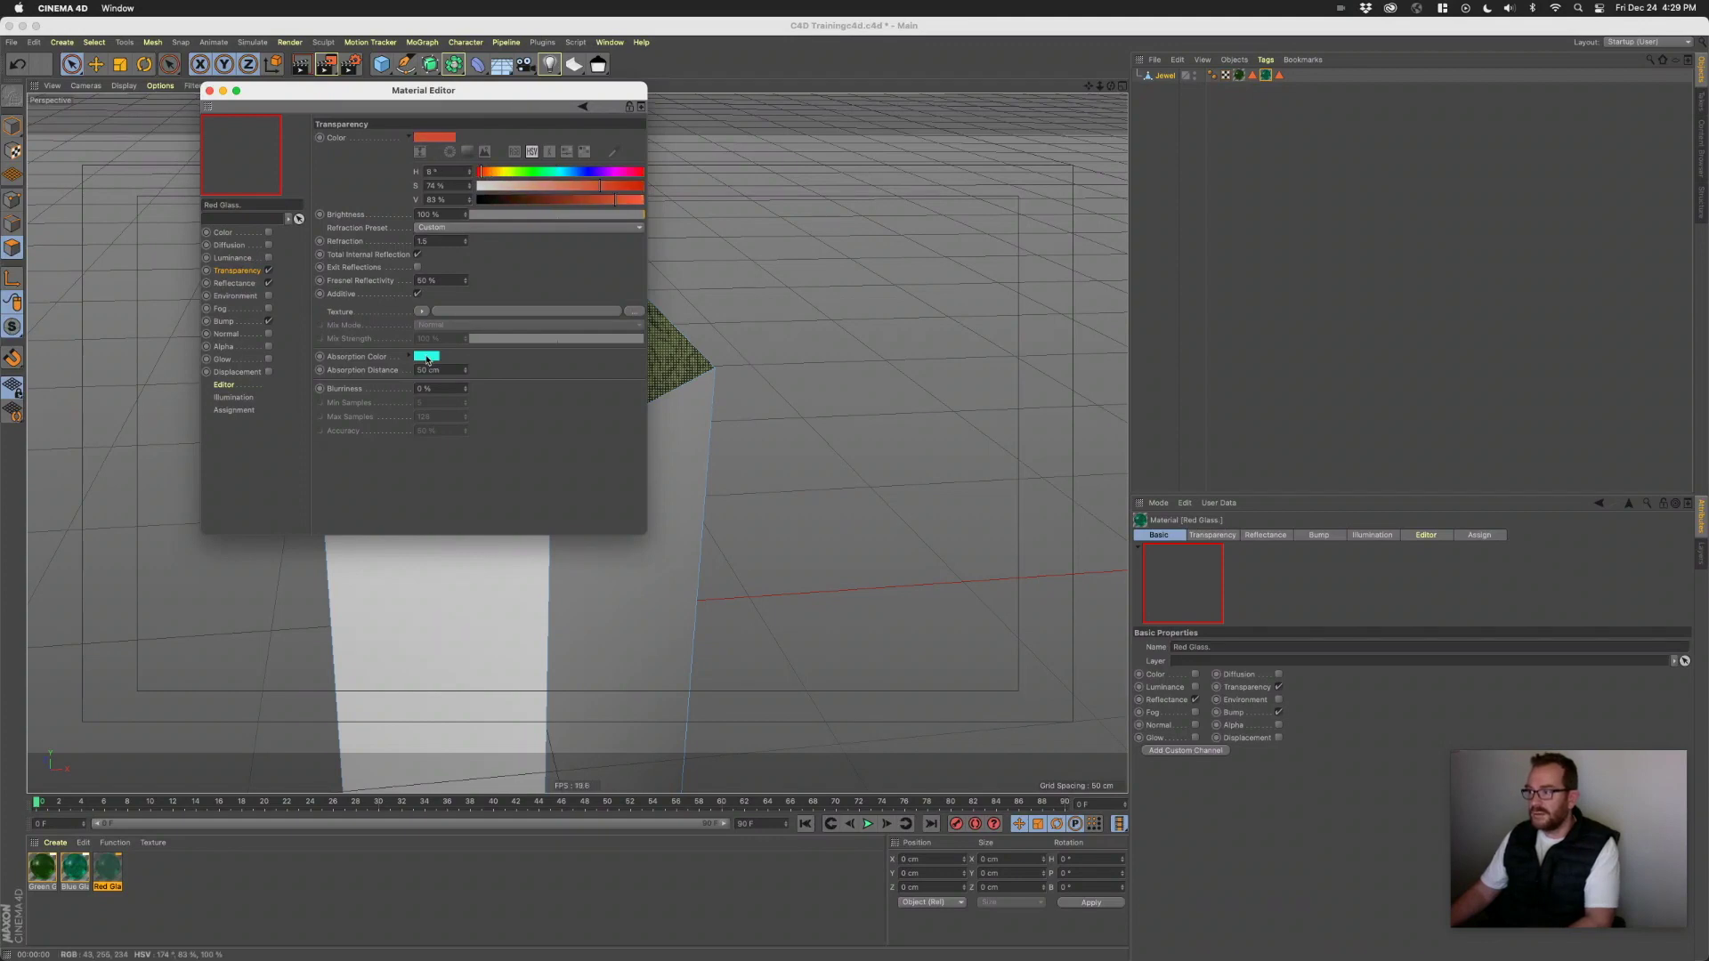
{"action": "left_click", "coordinate": [427, 357]}
{"action": "left_click_drag", "start_coordinate": [496, 359], "coordinate": [511, 360]}
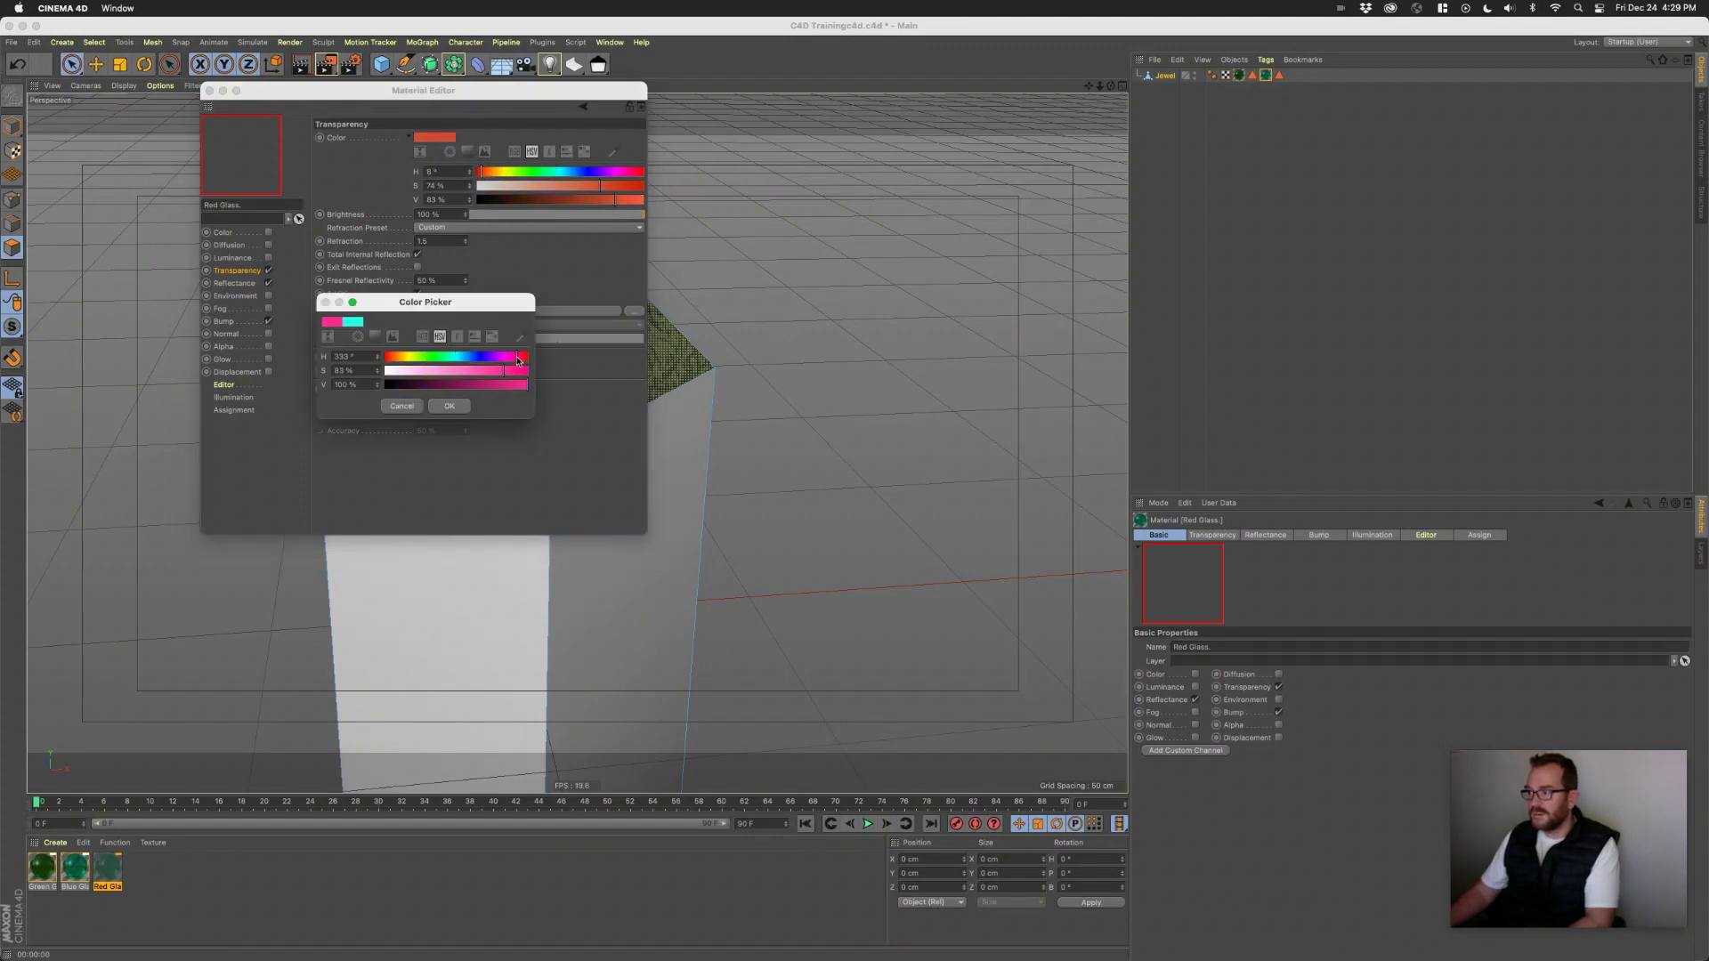
{"action": "left_click", "coordinate": [461, 407]}
- Change the layer color of Red Glass's reflectance Layer 1 to a light pink
{"action": "left_click", "coordinate": [235, 283]}
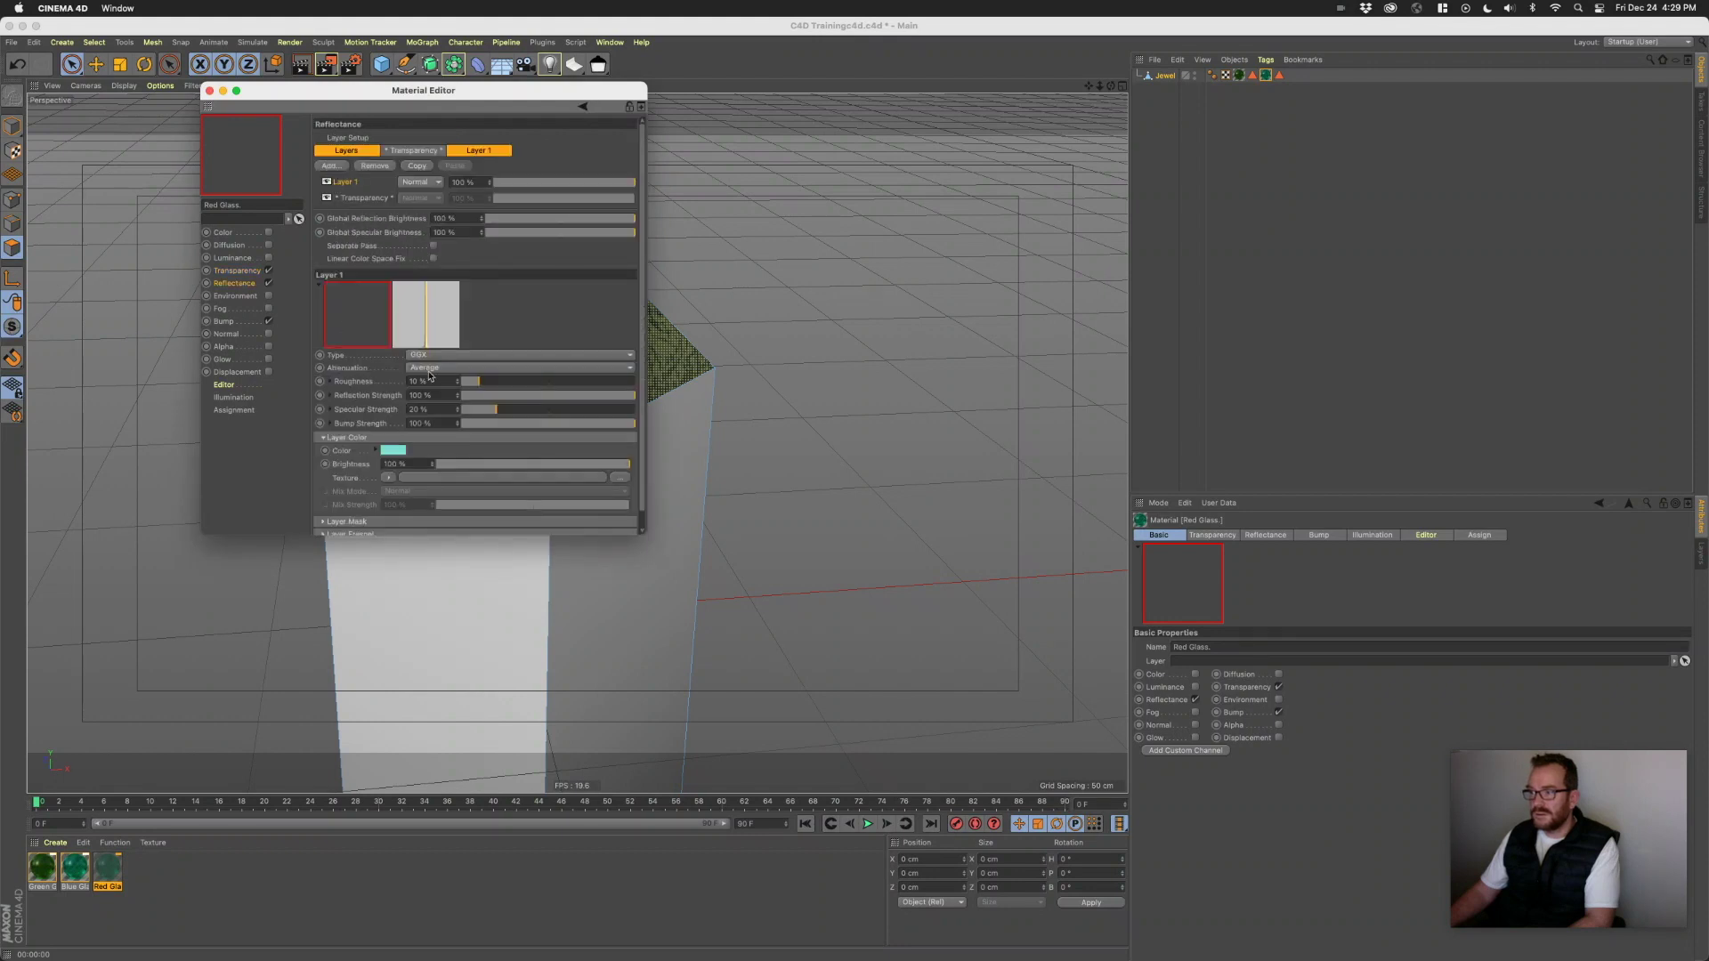
{"action": "left_click", "coordinate": [419, 450]}
{"action": "left_click", "coordinate": [476, 454]}
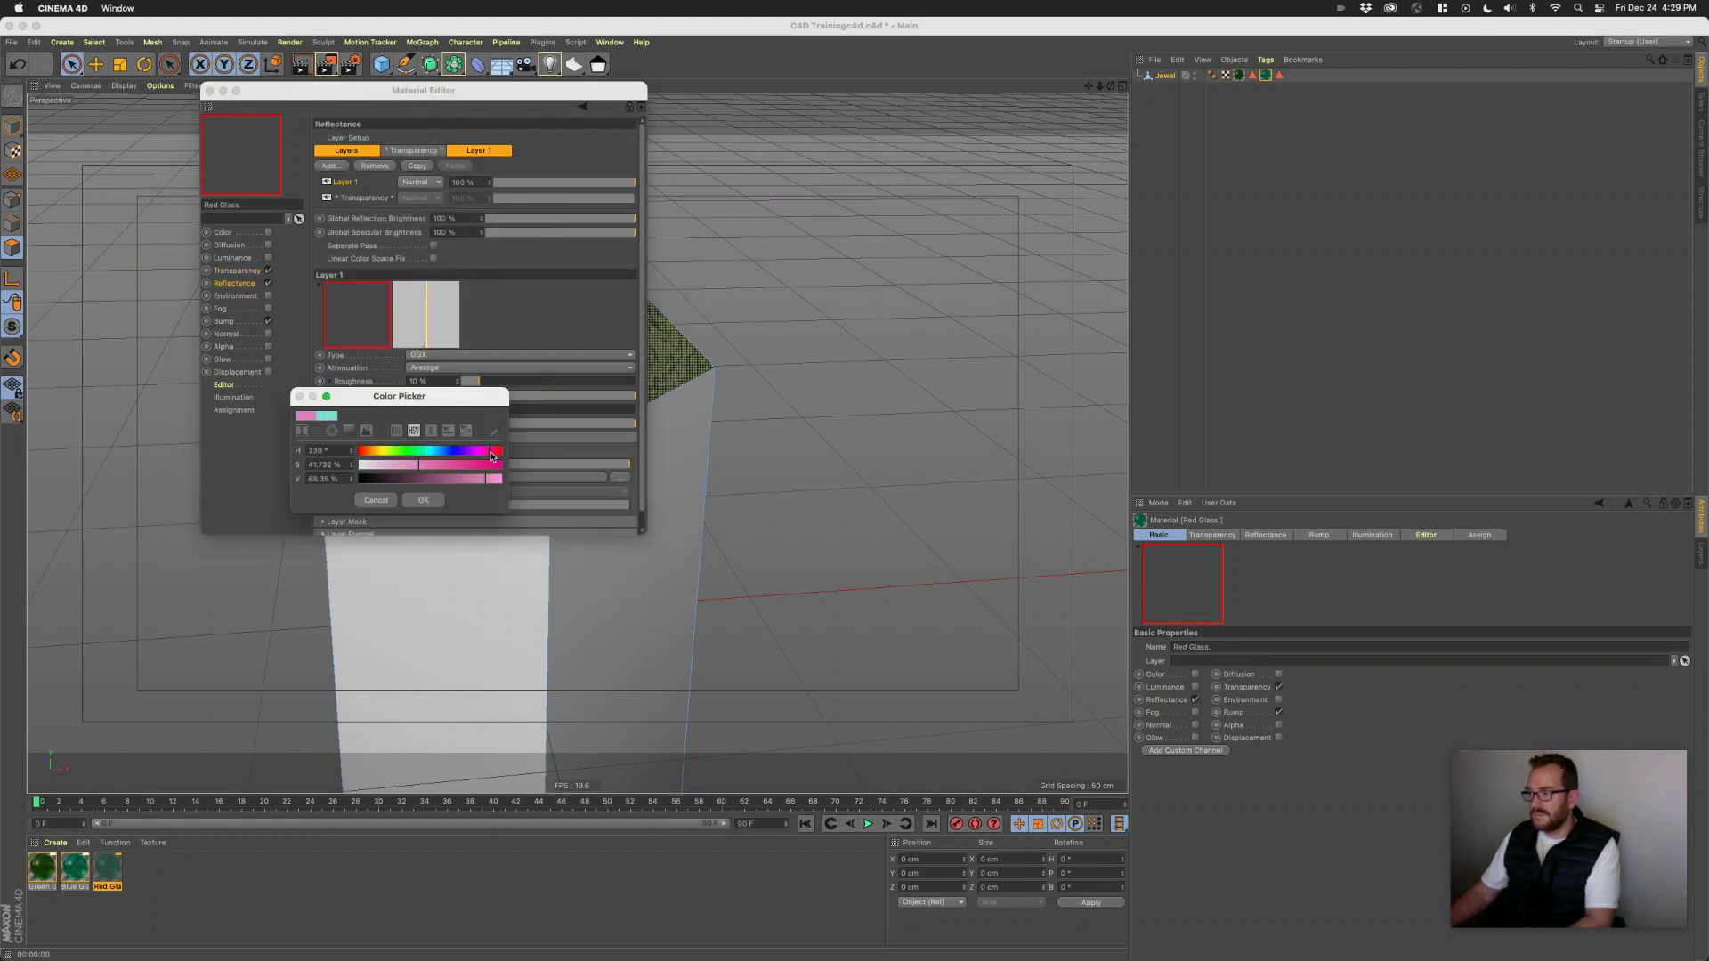
{"action": "left_click", "coordinate": [423, 501]}
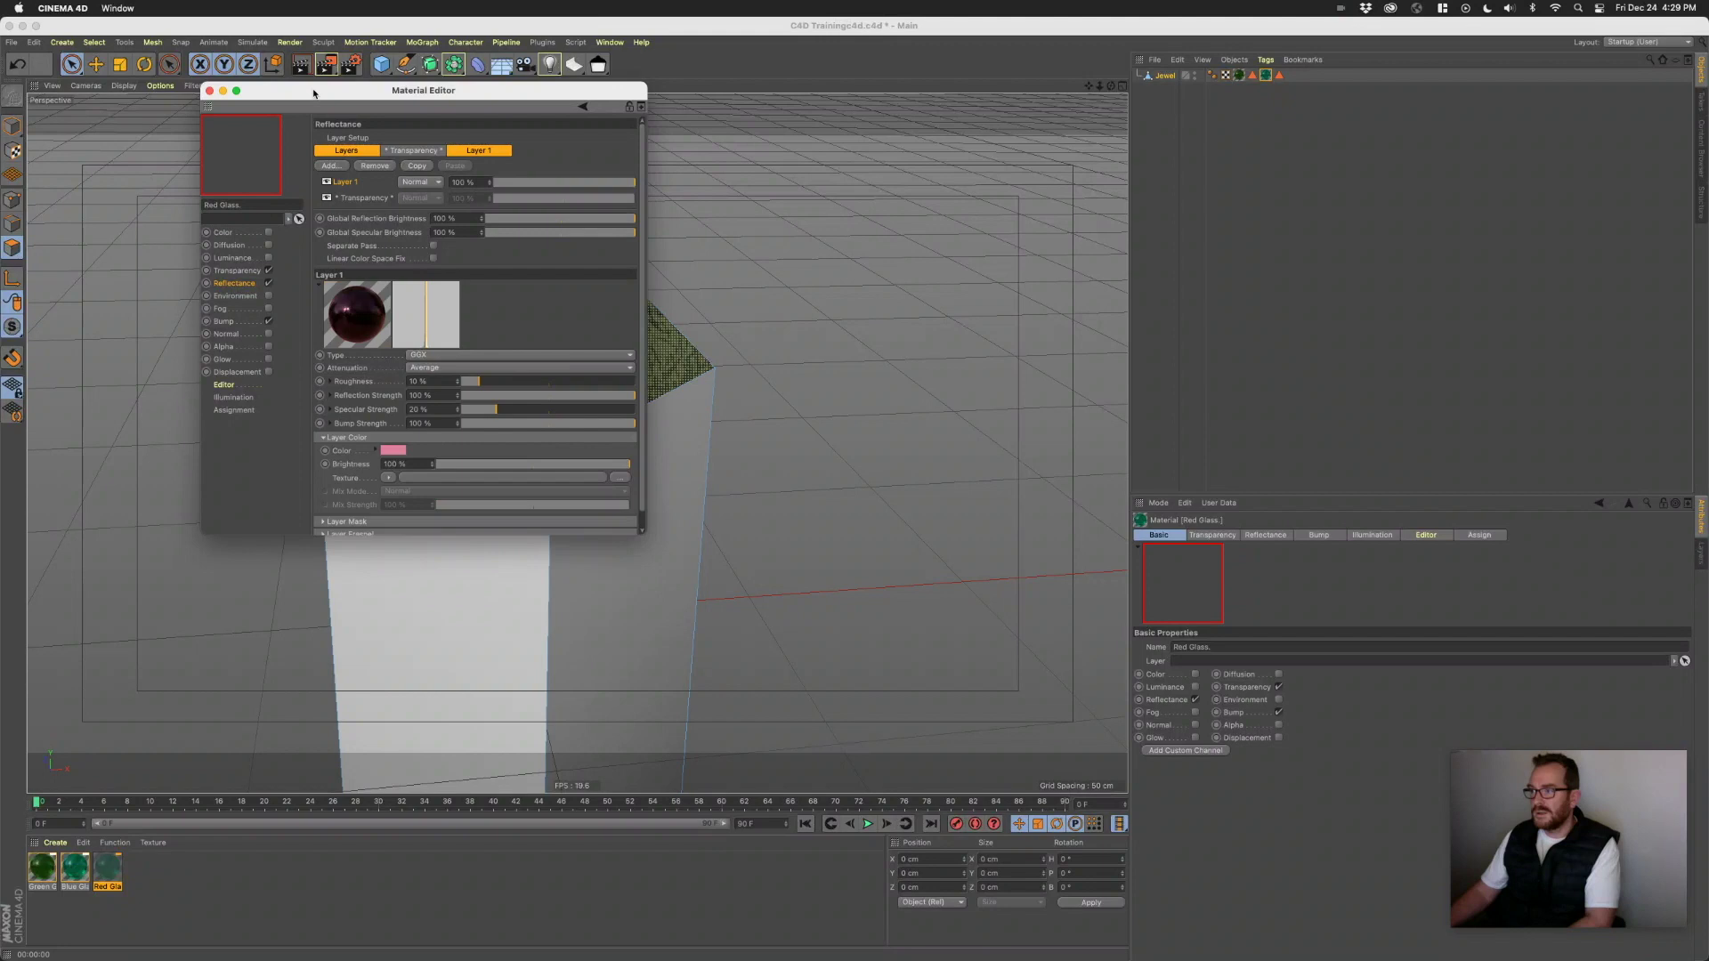
- Apply the Red Glass material only to the untextured tip face beside the blue one
{"action": "left_click_drag", "start_coordinate": [313, 92], "coordinate": [826, 172]}
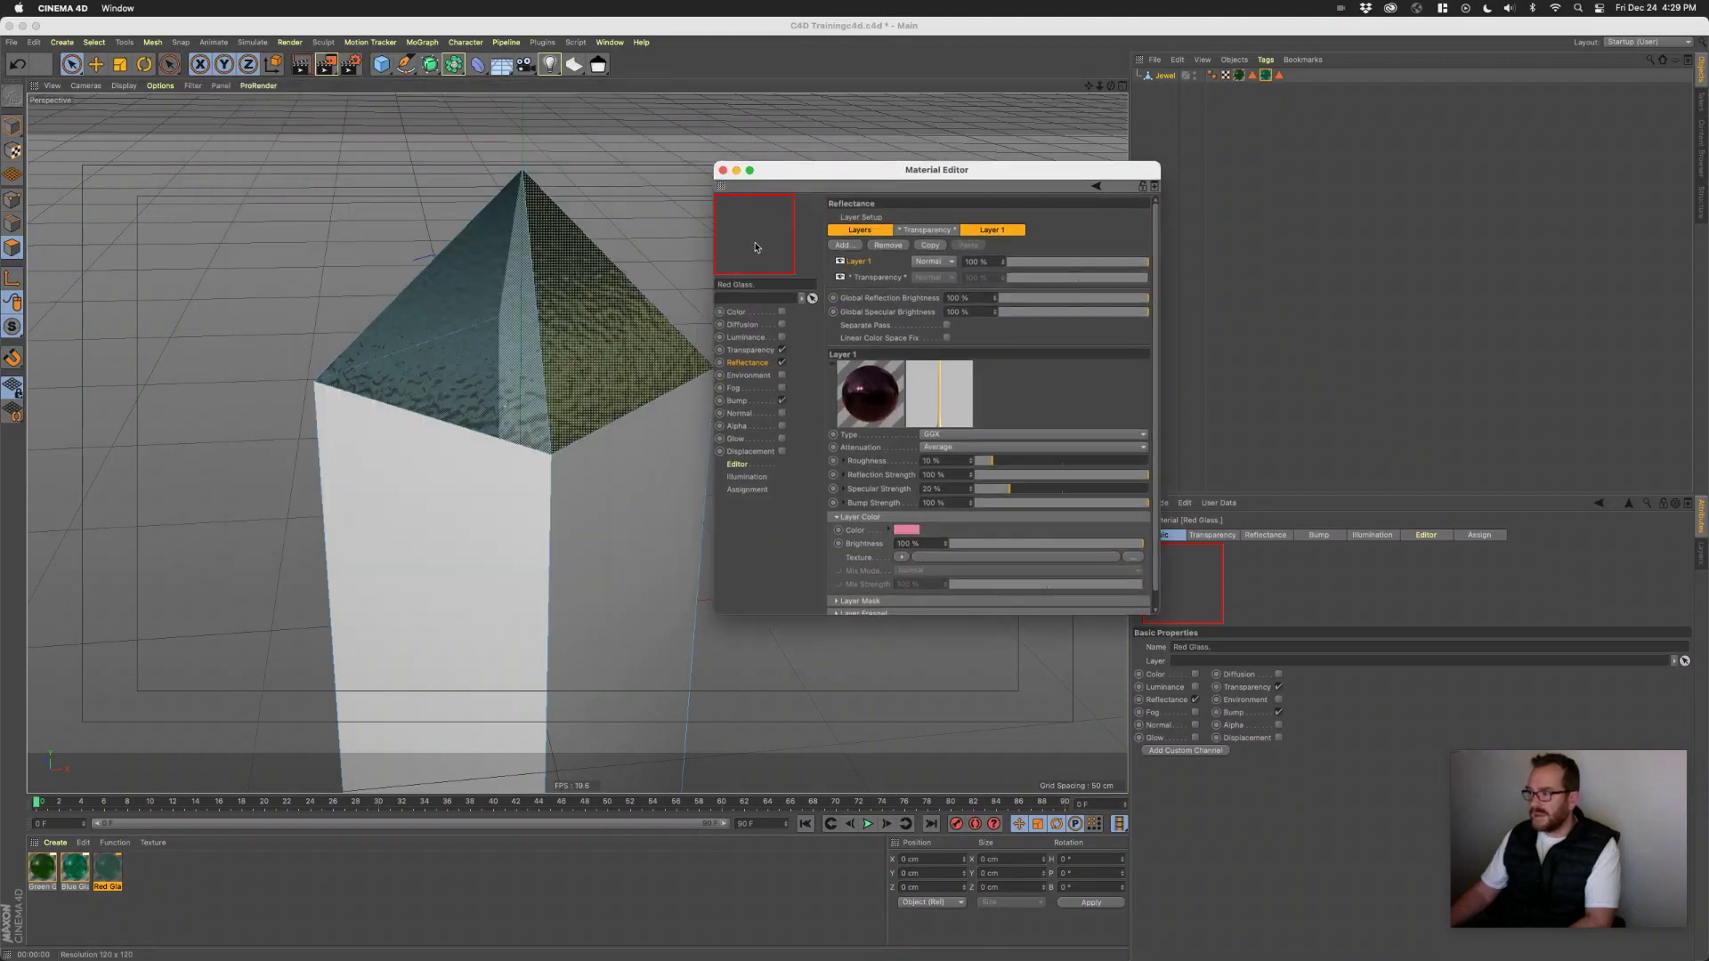
{"action": "left_click_drag", "start_coordinate": [787, 172], "coordinate": [822, 177]}
{"action": "mouse_move", "coordinate": [477, 318]}
{"action": "left_mouse_down", "text": "alt"}
{"action": "mouse_move", "coordinate": [414, 292]}
{"action": "mouse_move", "coordinate": [450, 307]}
{"action": "left_mouse_up", "text": "alt"}
{"action": "left_click", "coordinate": [352, 356]}
{"action": "left_click_drag", "start_coordinate": [783, 245], "coordinate": [318, 466]}
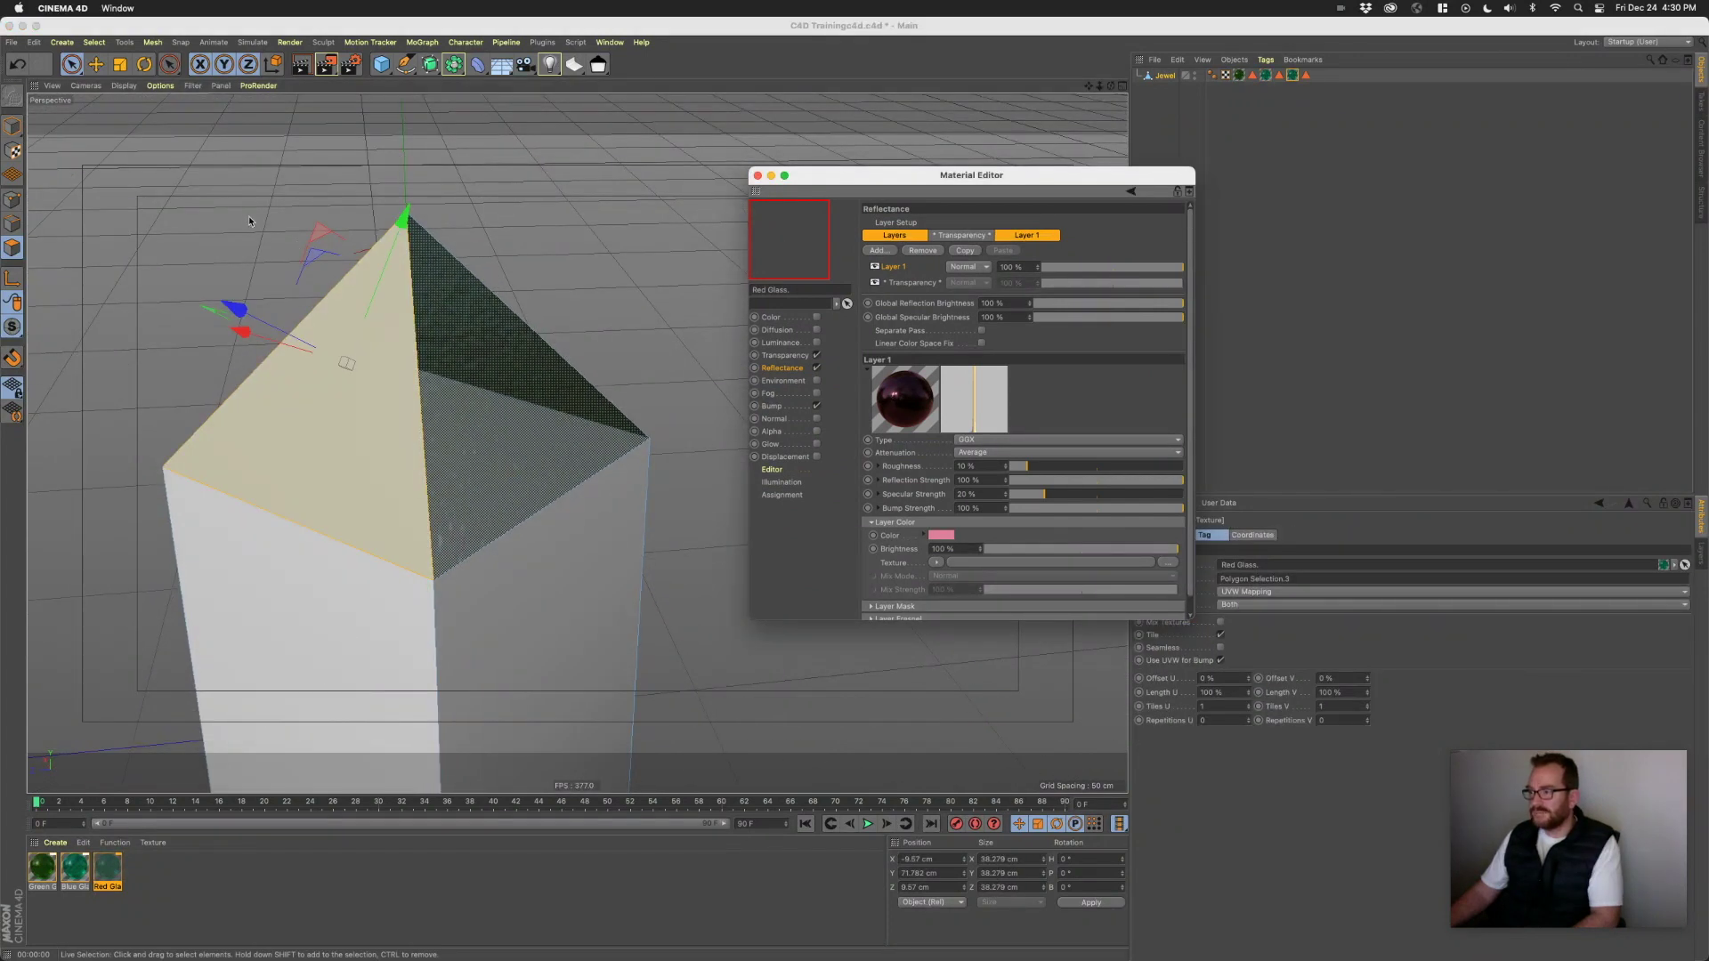
{"action": "left_click", "coordinate": [703, 285]}
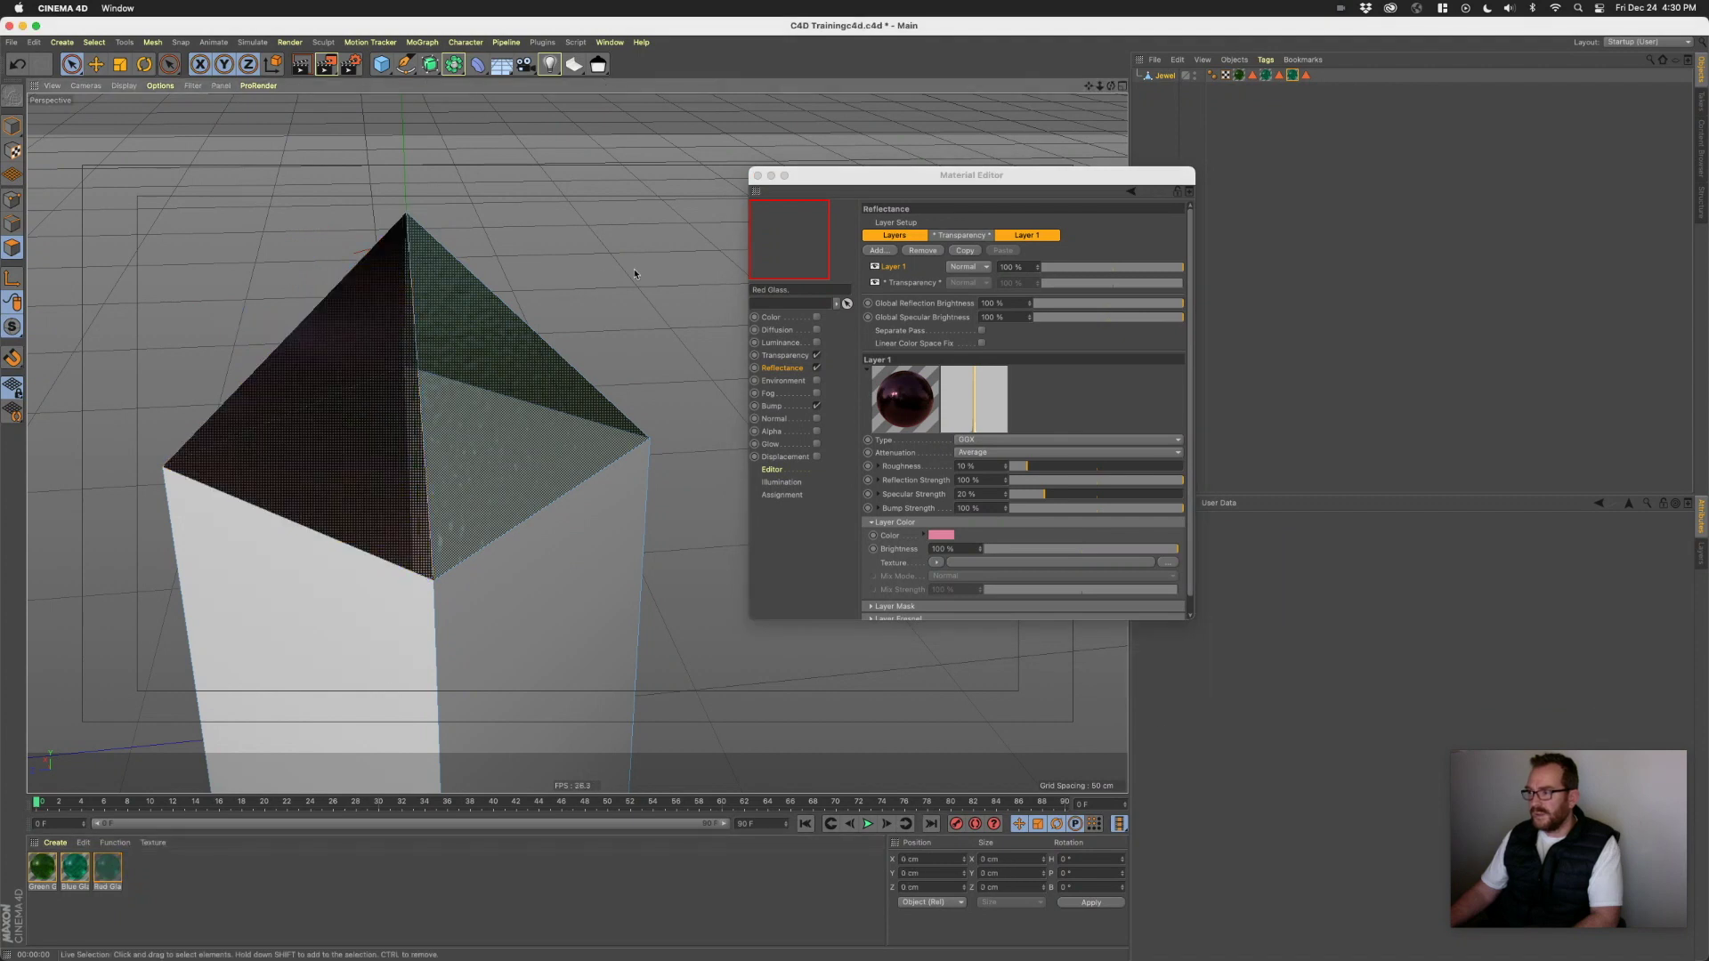
- Duplicate the Red Glass material and rename the copy Yellow Glass
{"action": "left_click_drag", "start_coordinate": [352, 378], "coordinate": [574, 374], "text": "alt"}
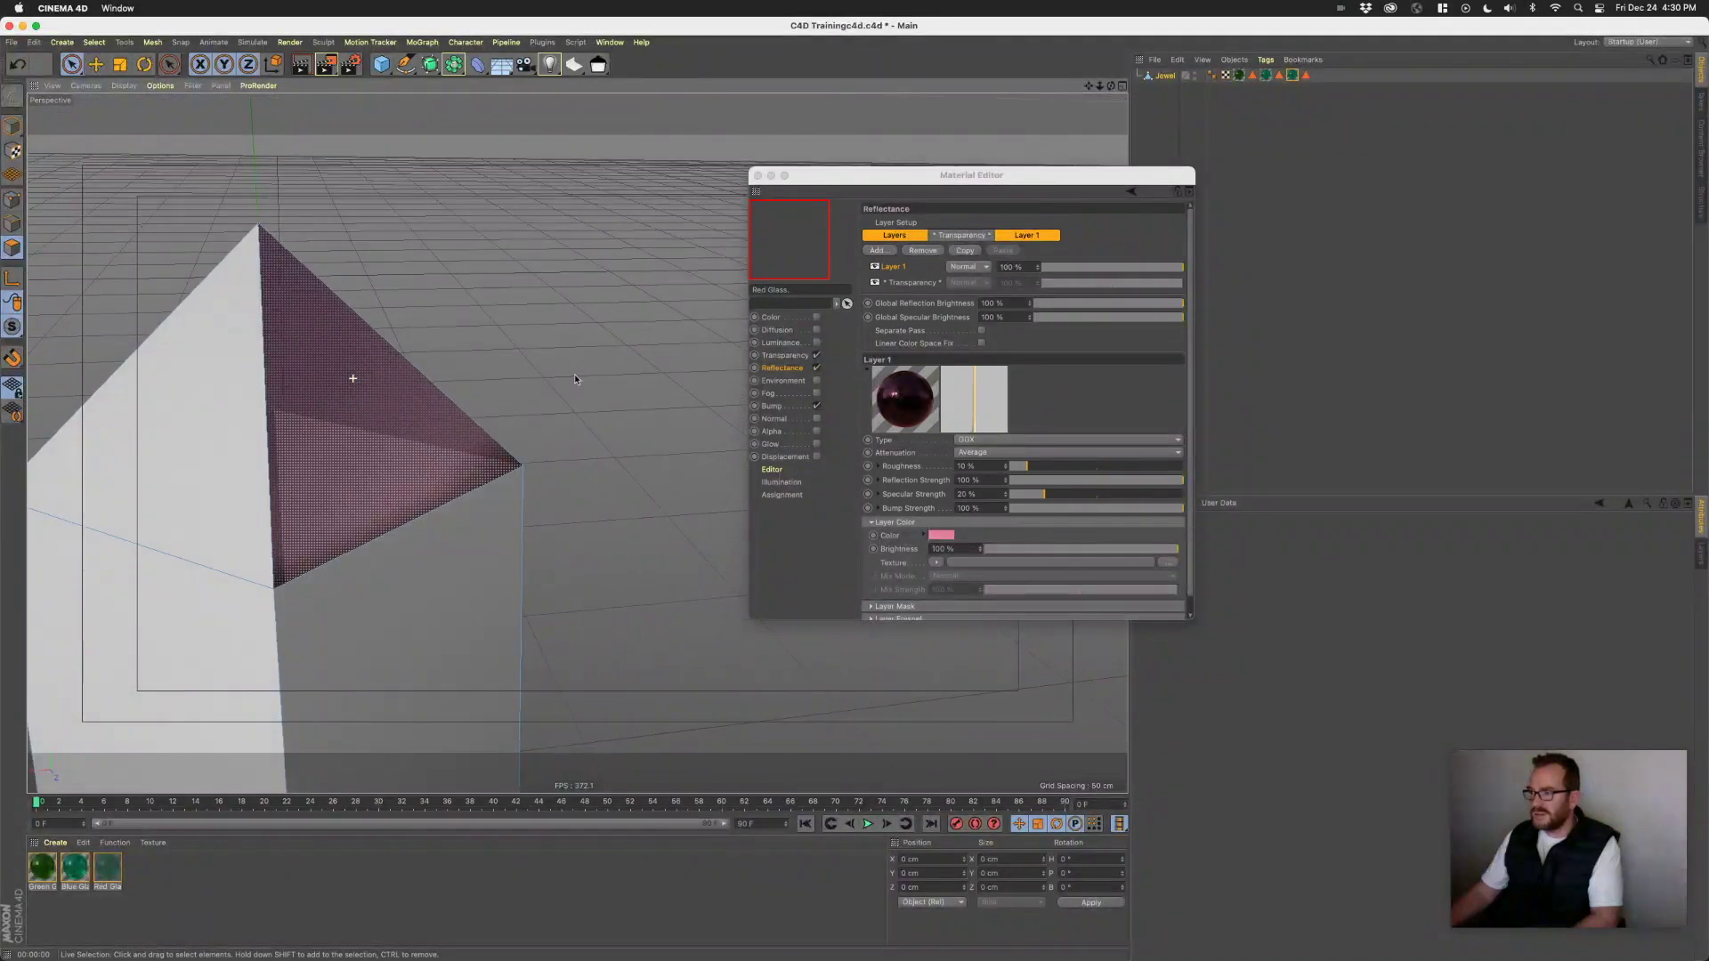
{"action": "left_click_drag", "start_coordinate": [355, 374], "coordinate": [580, 443], "text": "alt"}
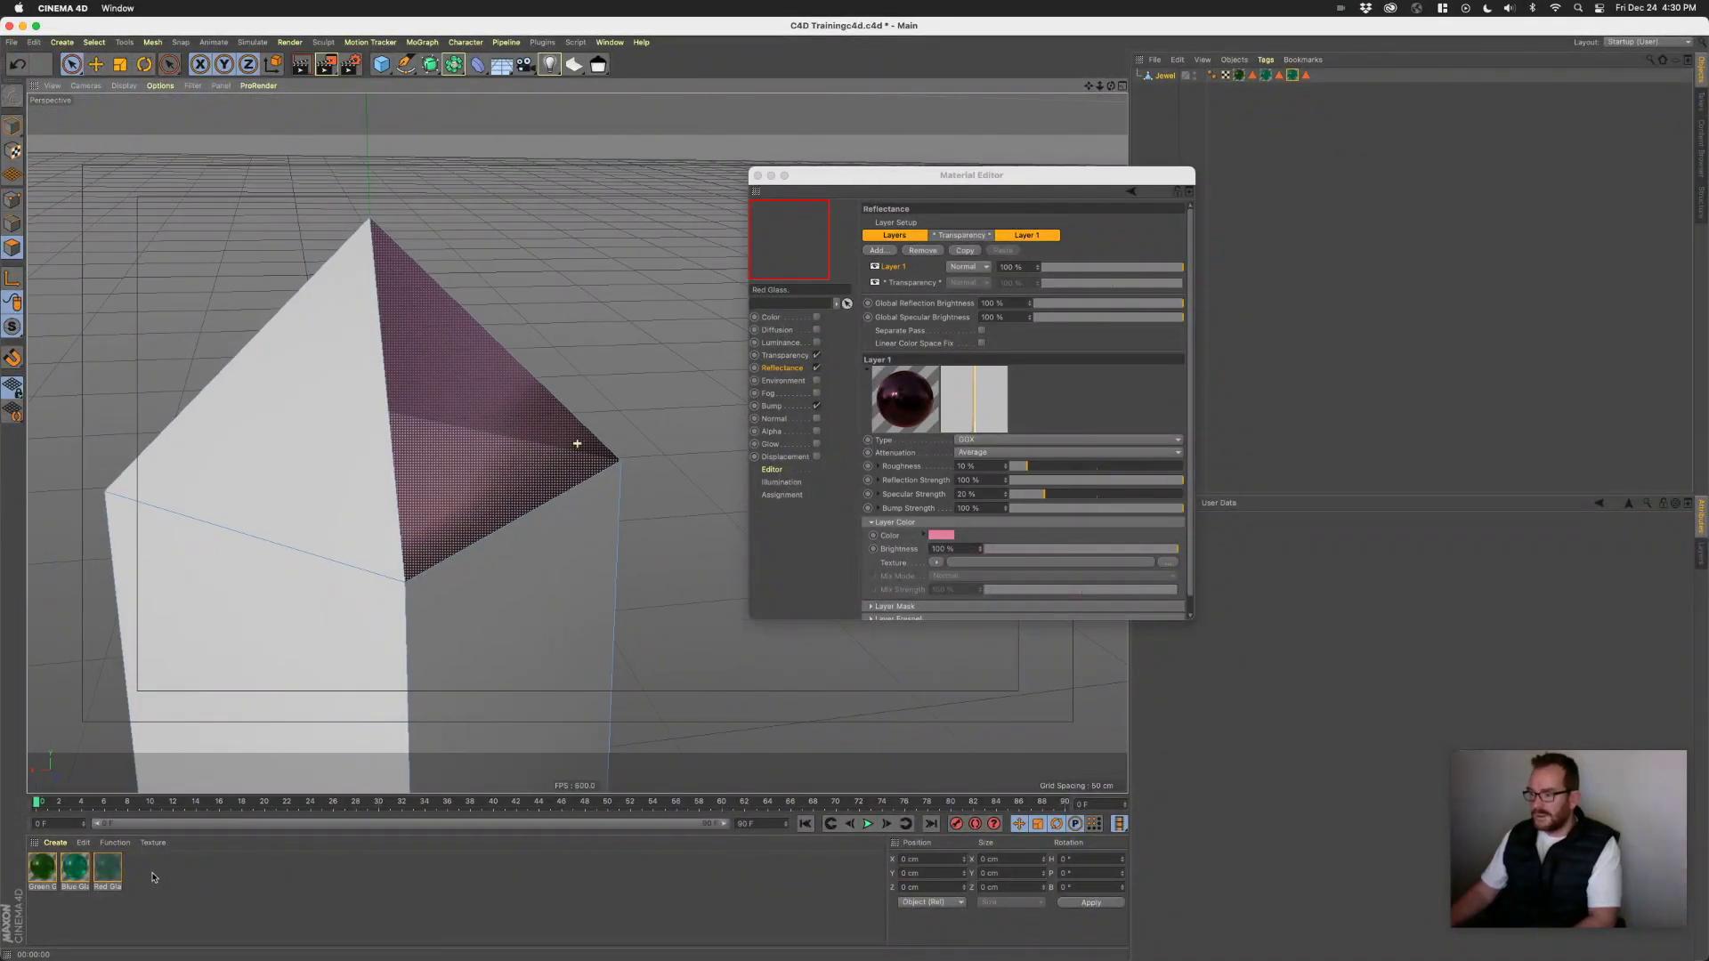
{"action": "key", "text": "ctrl+v"}
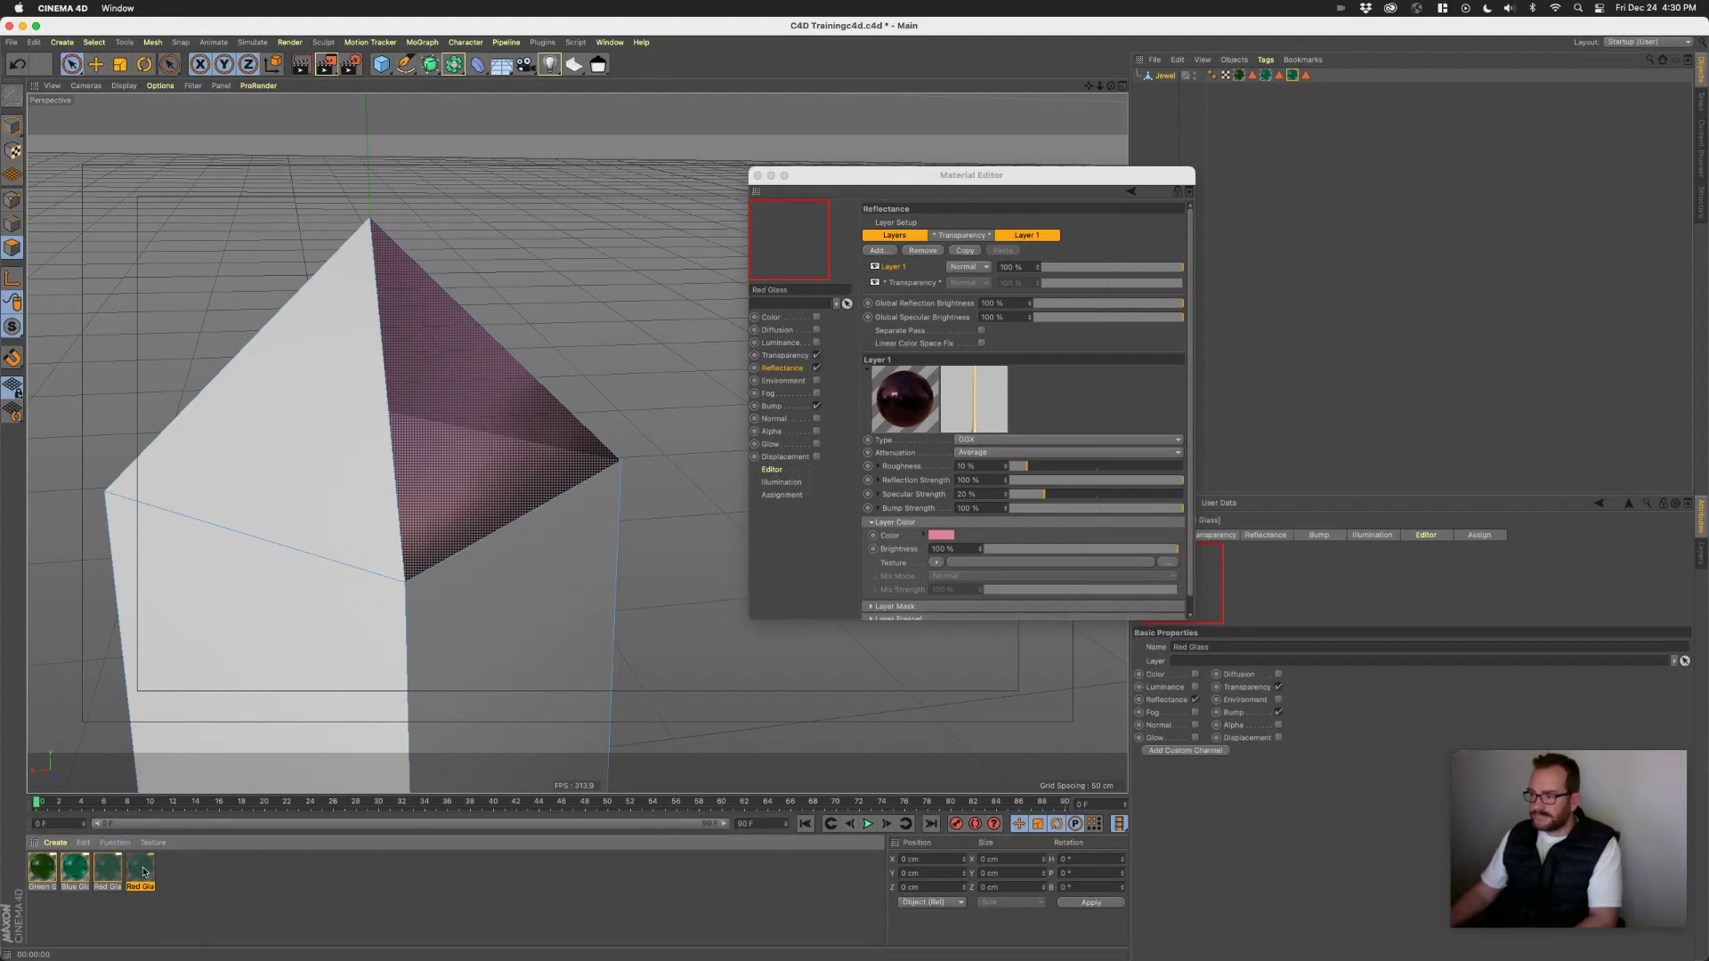
{"action": "double_click", "coordinate": [144, 872]}
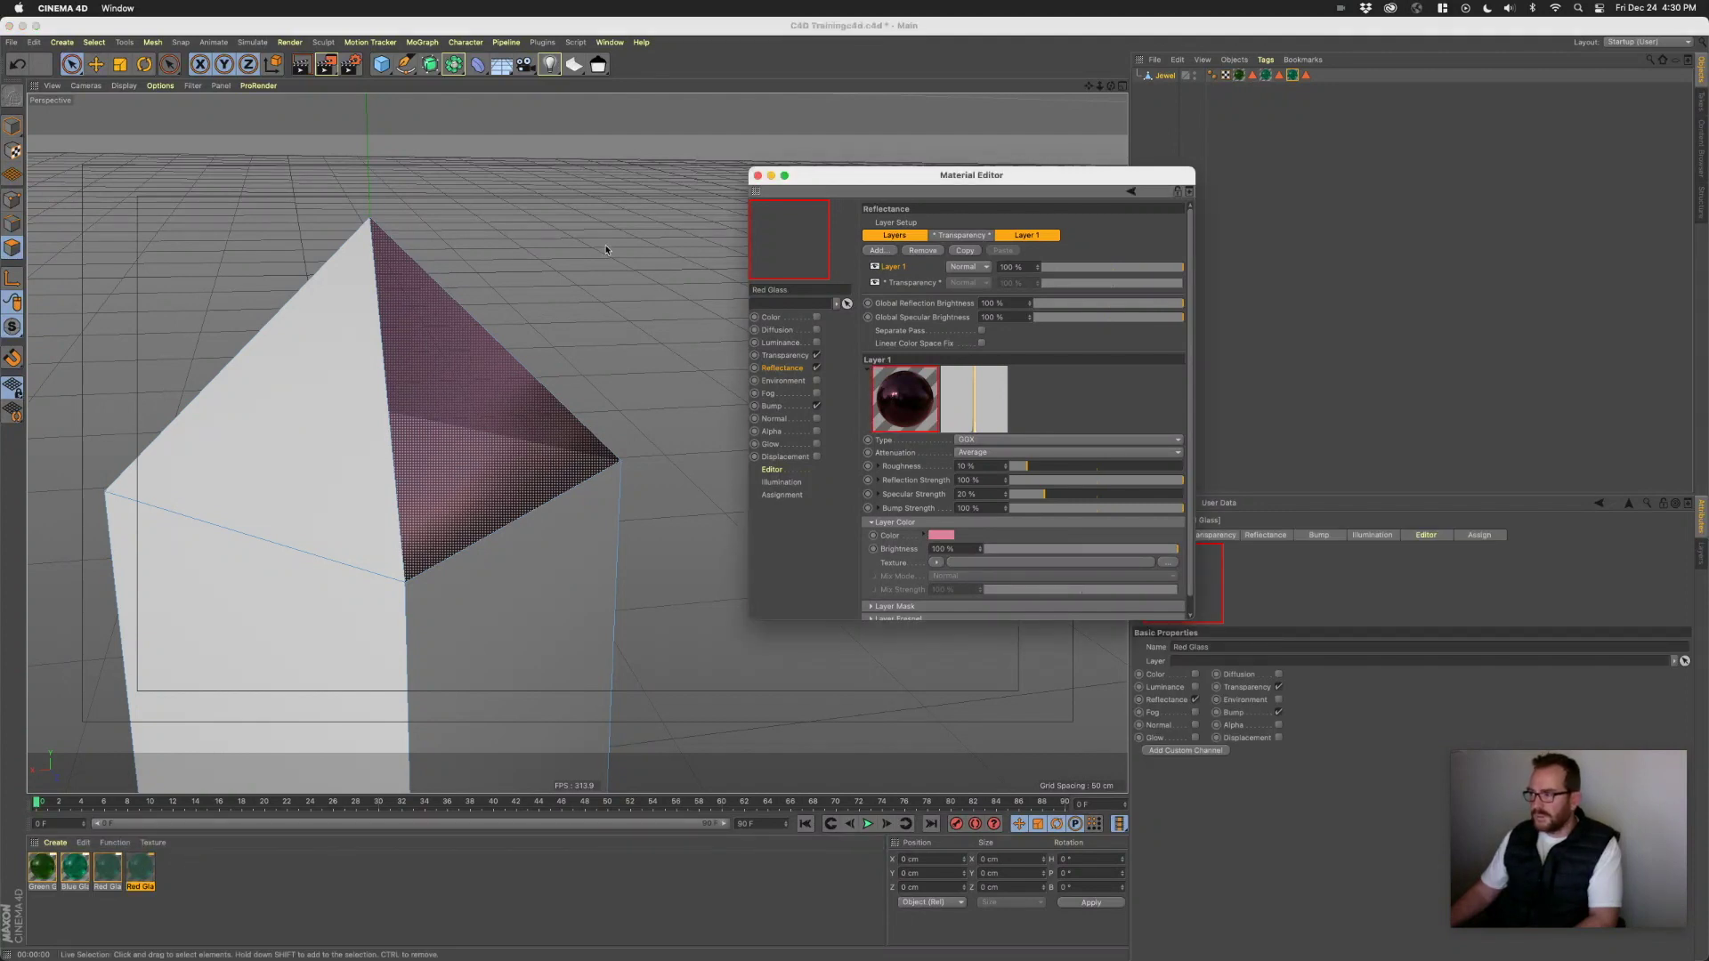
{"action": "double_click", "coordinate": [761, 290]}
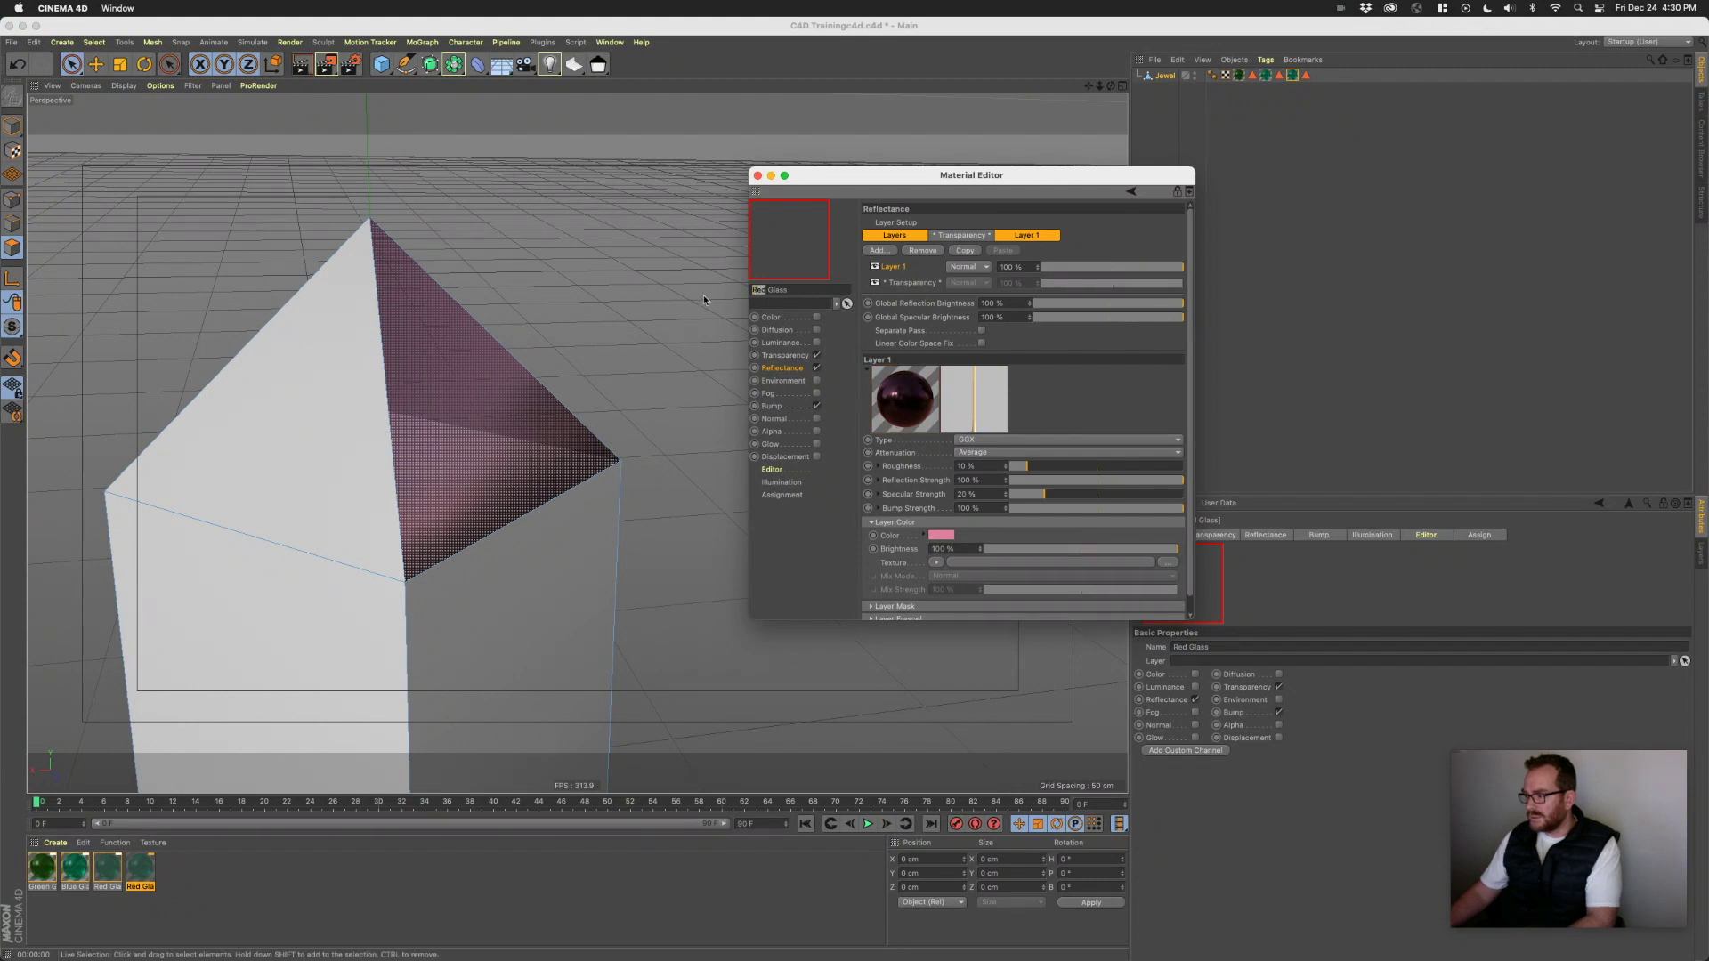
{"action": "type", "text": "Yellow"}
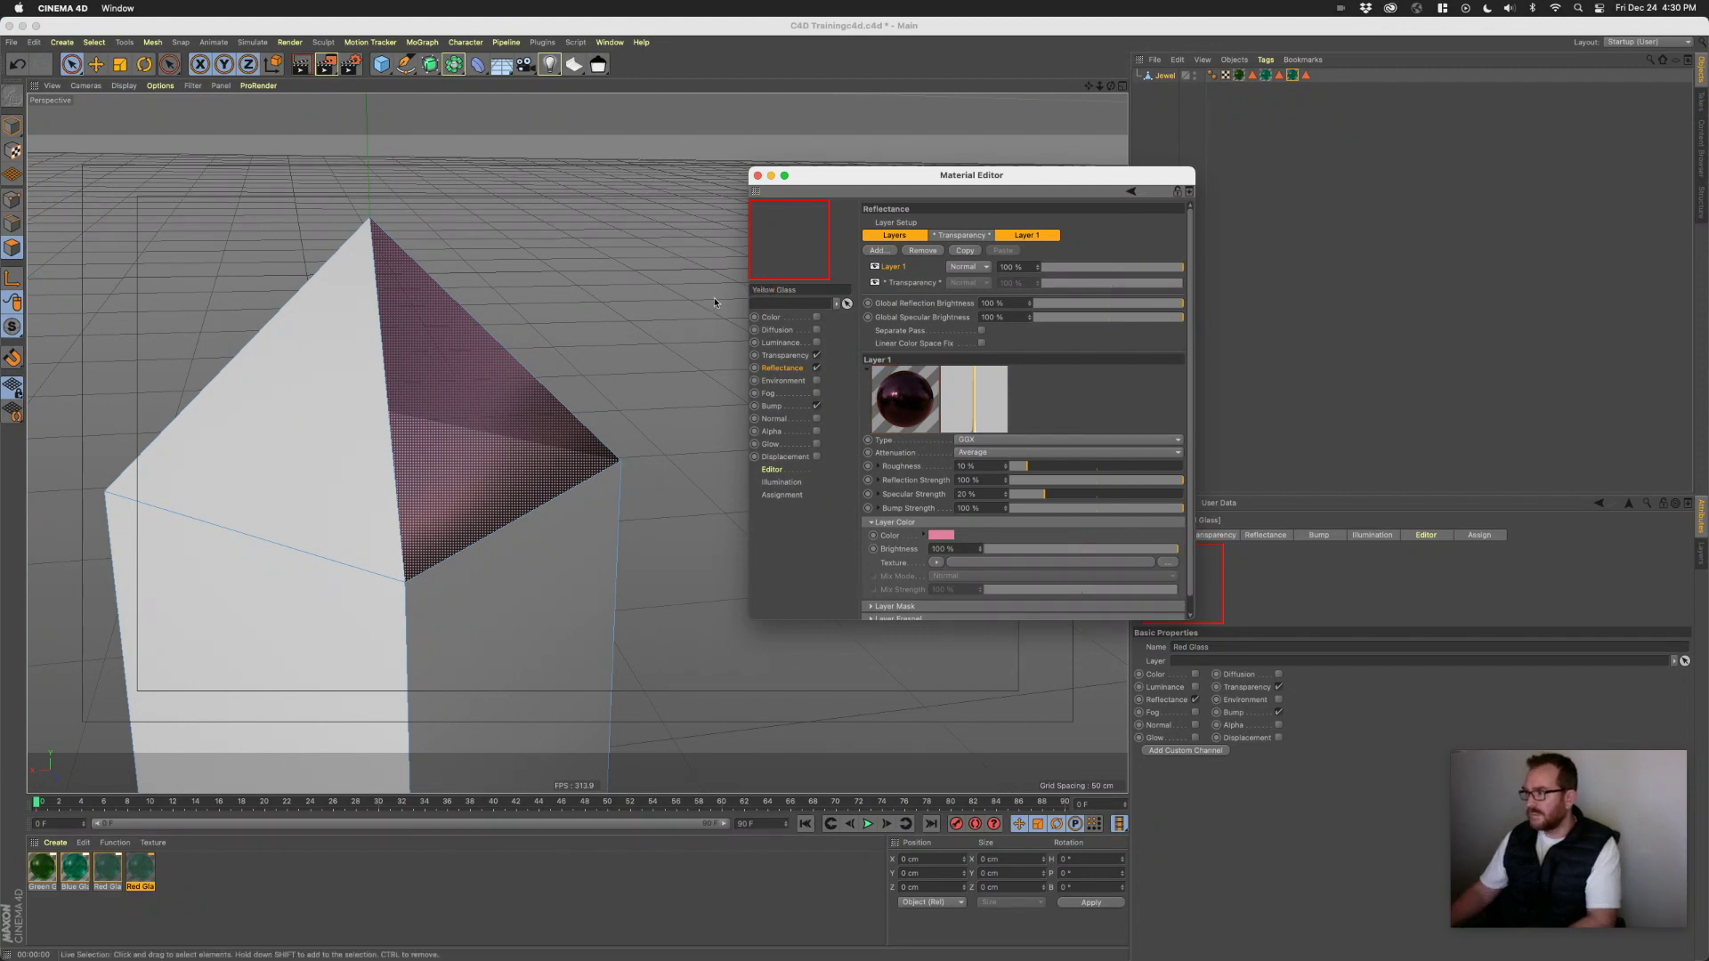
- Set both the transparency color and the absorption color of Yellow Glass to yellow
{"action": "left_click", "coordinate": [783, 355]}
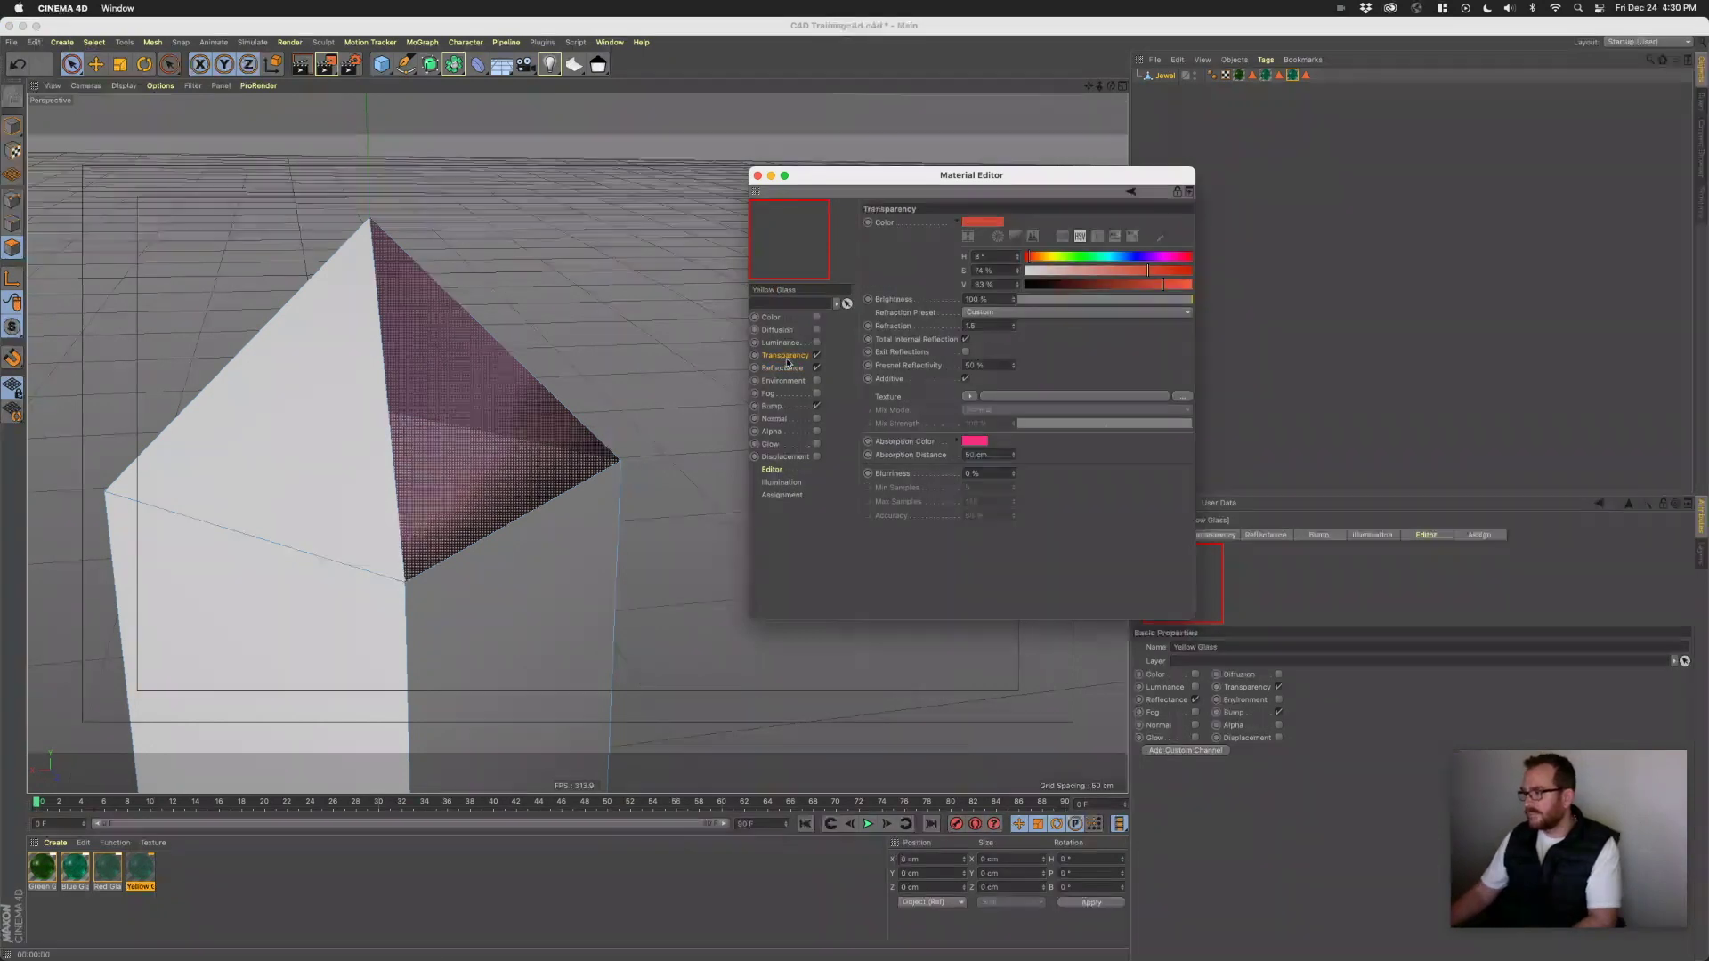
{"action": "left_click", "coordinate": [1052, 257]}
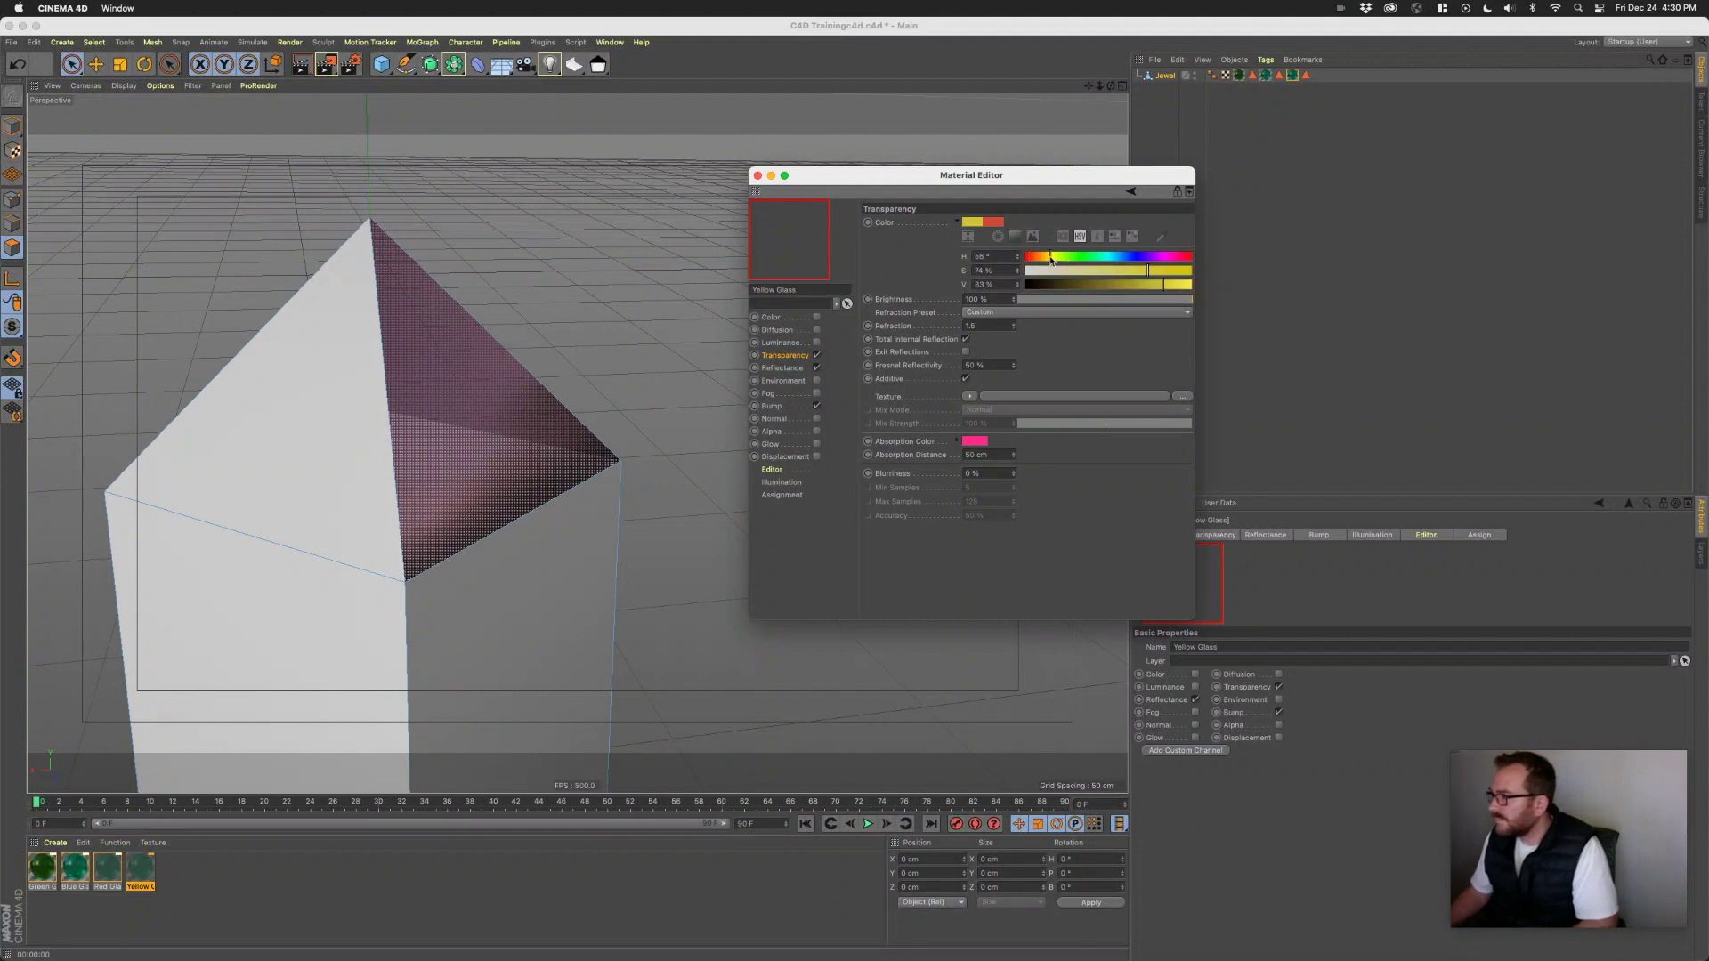
{"action": "left_click", "coordinate": [975, 441]}
{"action": "left_click", "coordinate": [961, 441]}
{"action": "left_click", "coordinate": [999, 489]}
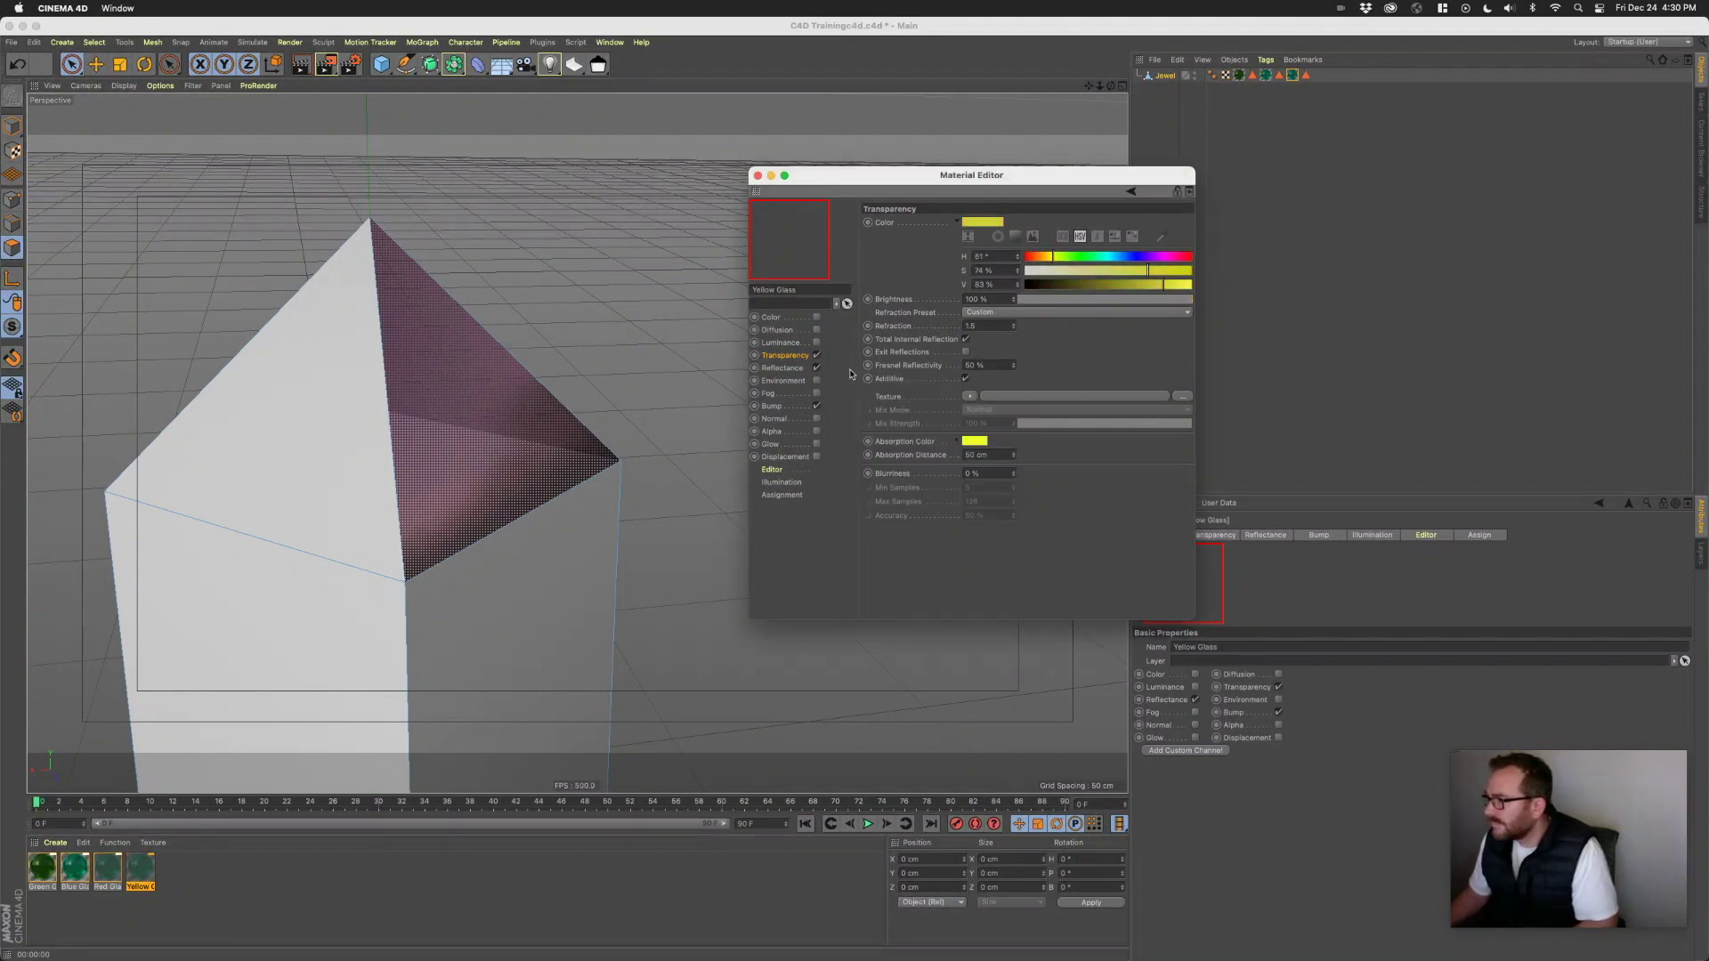
- Change the layer color of Yellow Glass's reflectance Layer 1 to a light yellow, and close the Material Editor
{"action": "left_click", "coordinate": [792, 369]}
{"action": "left_click", "coordinate": [941, 536]}
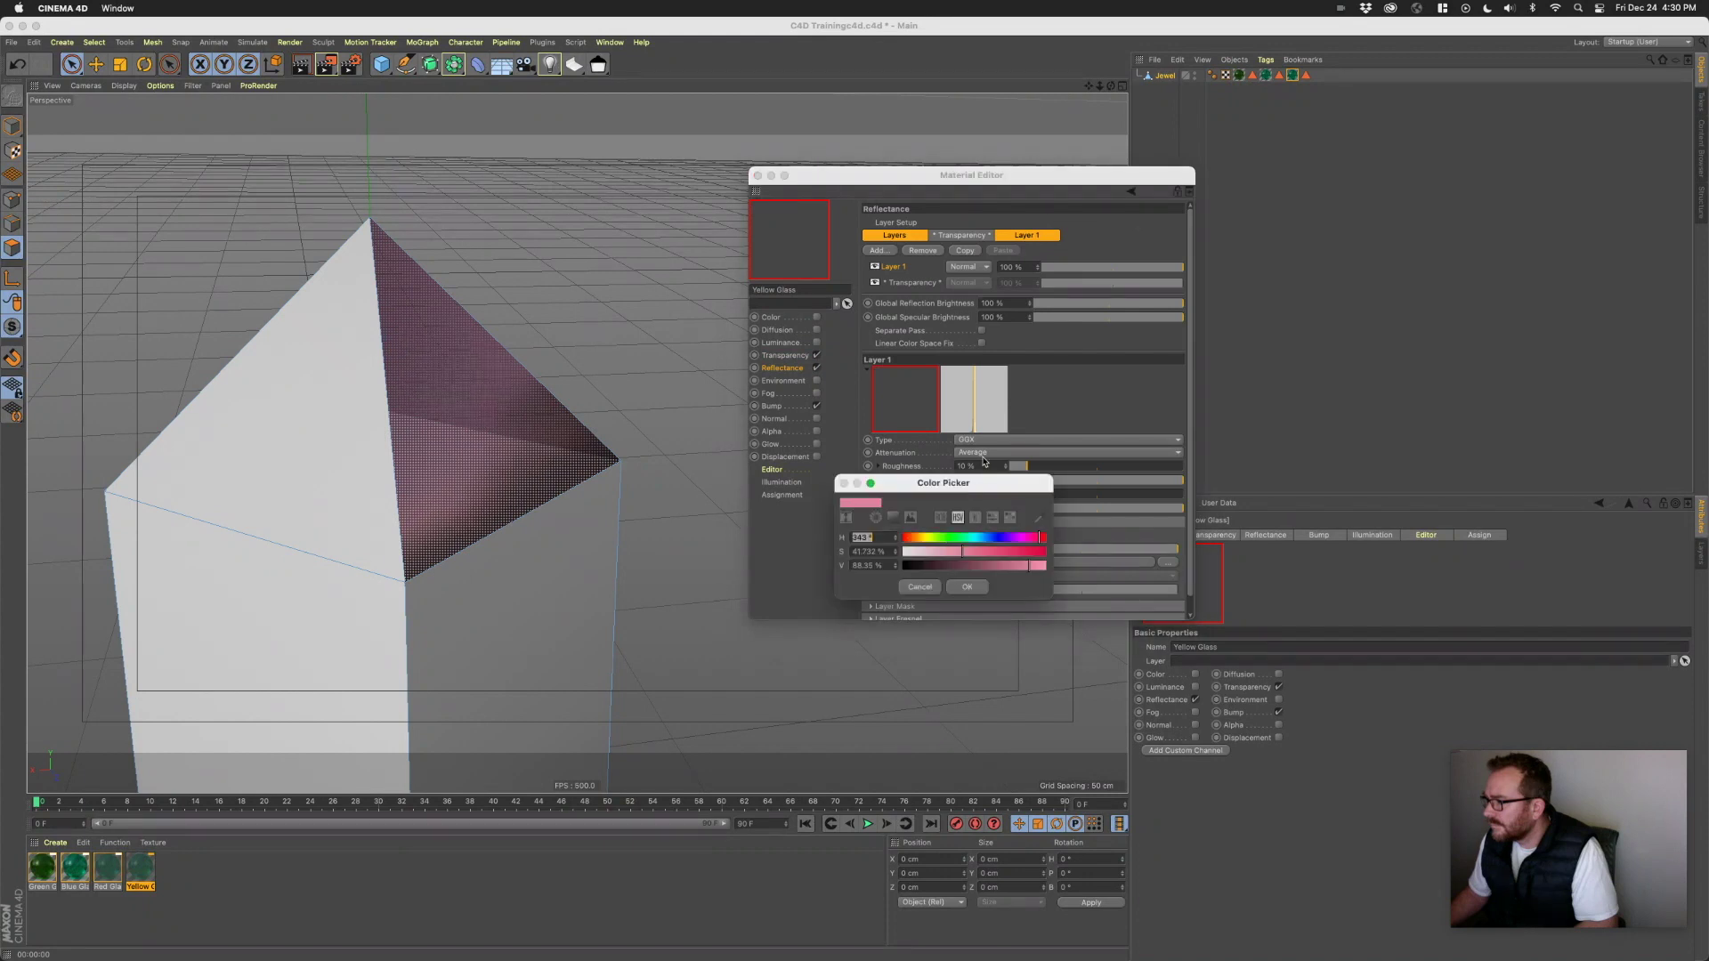
{"action": "left_click", "coordinate": [928, 537]}
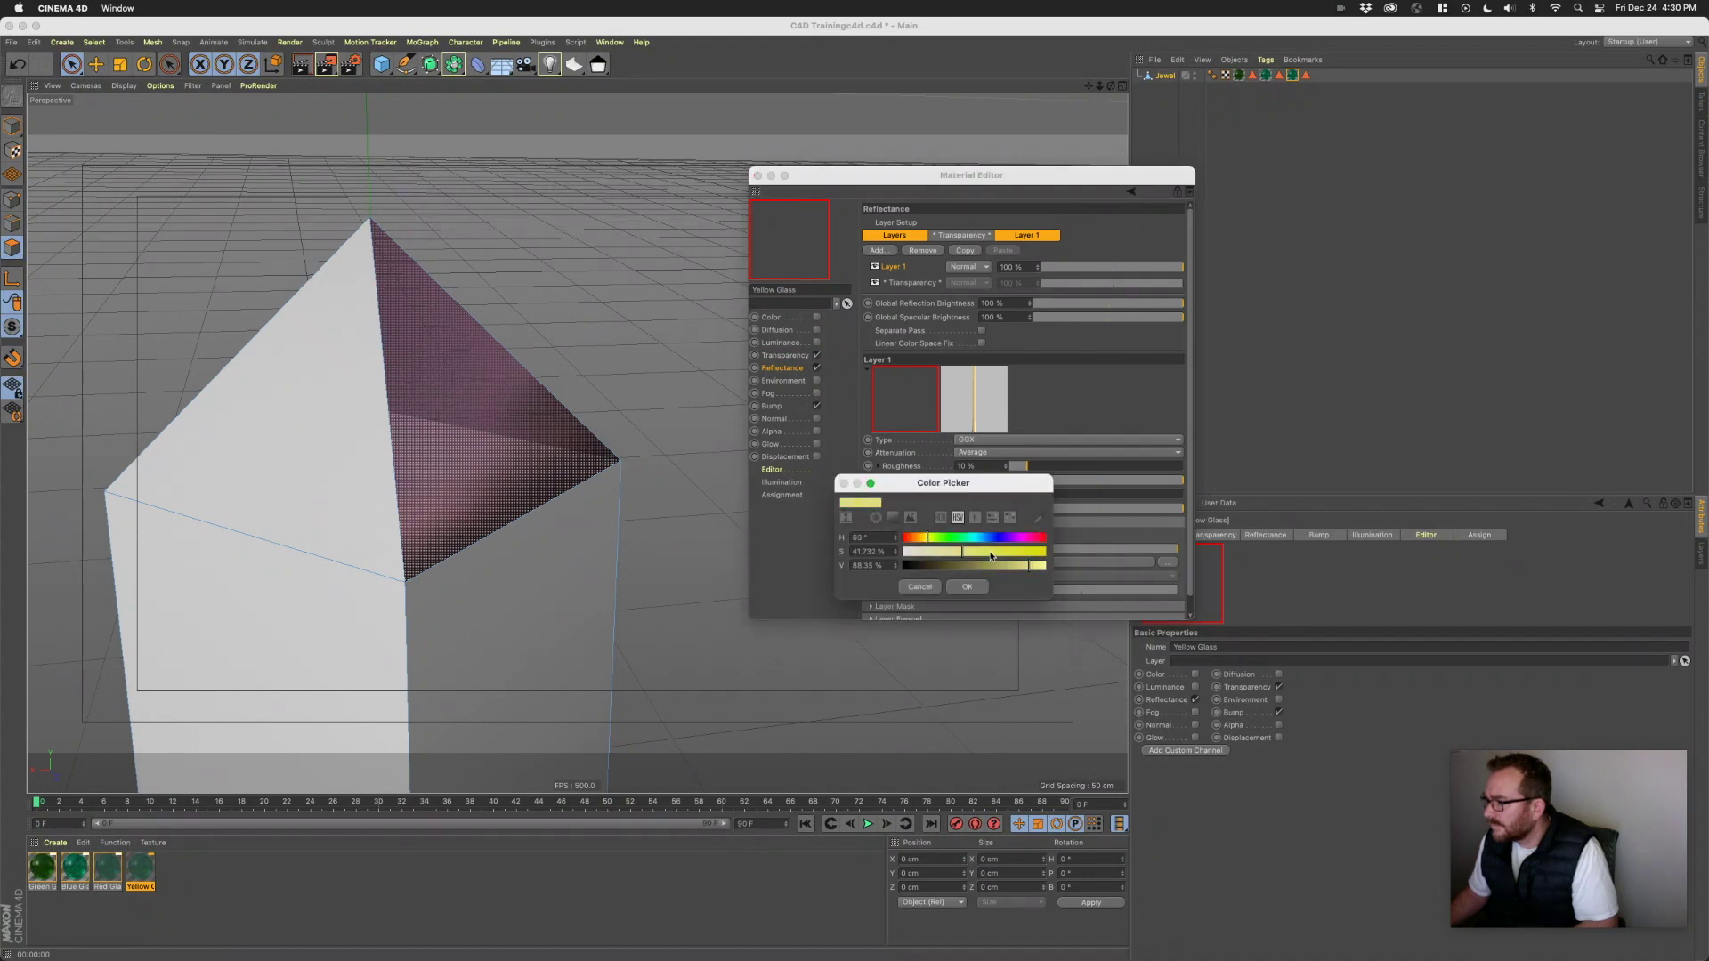
{"action": "left_click", "coordinate": [969, 588]}
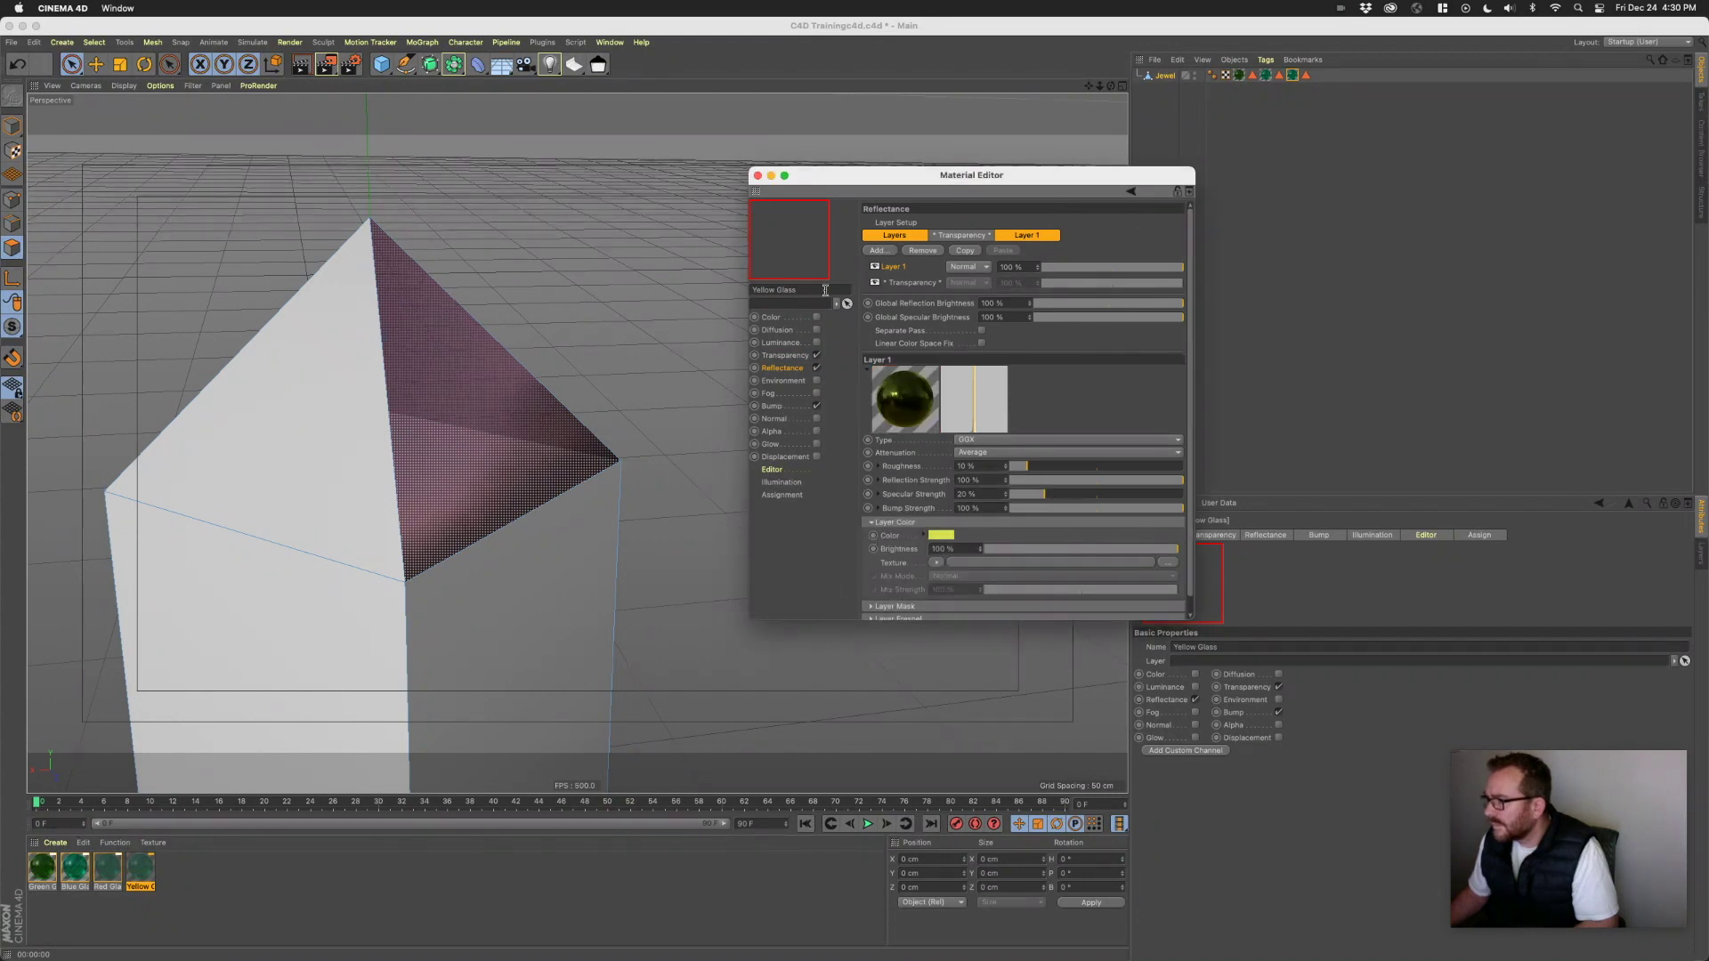
{"action": "left_click_drag", "start_coordinate": [832, 172], "coordinate": [859, 179]}
{"action": "left_click", "coordinate": [783, 184]}
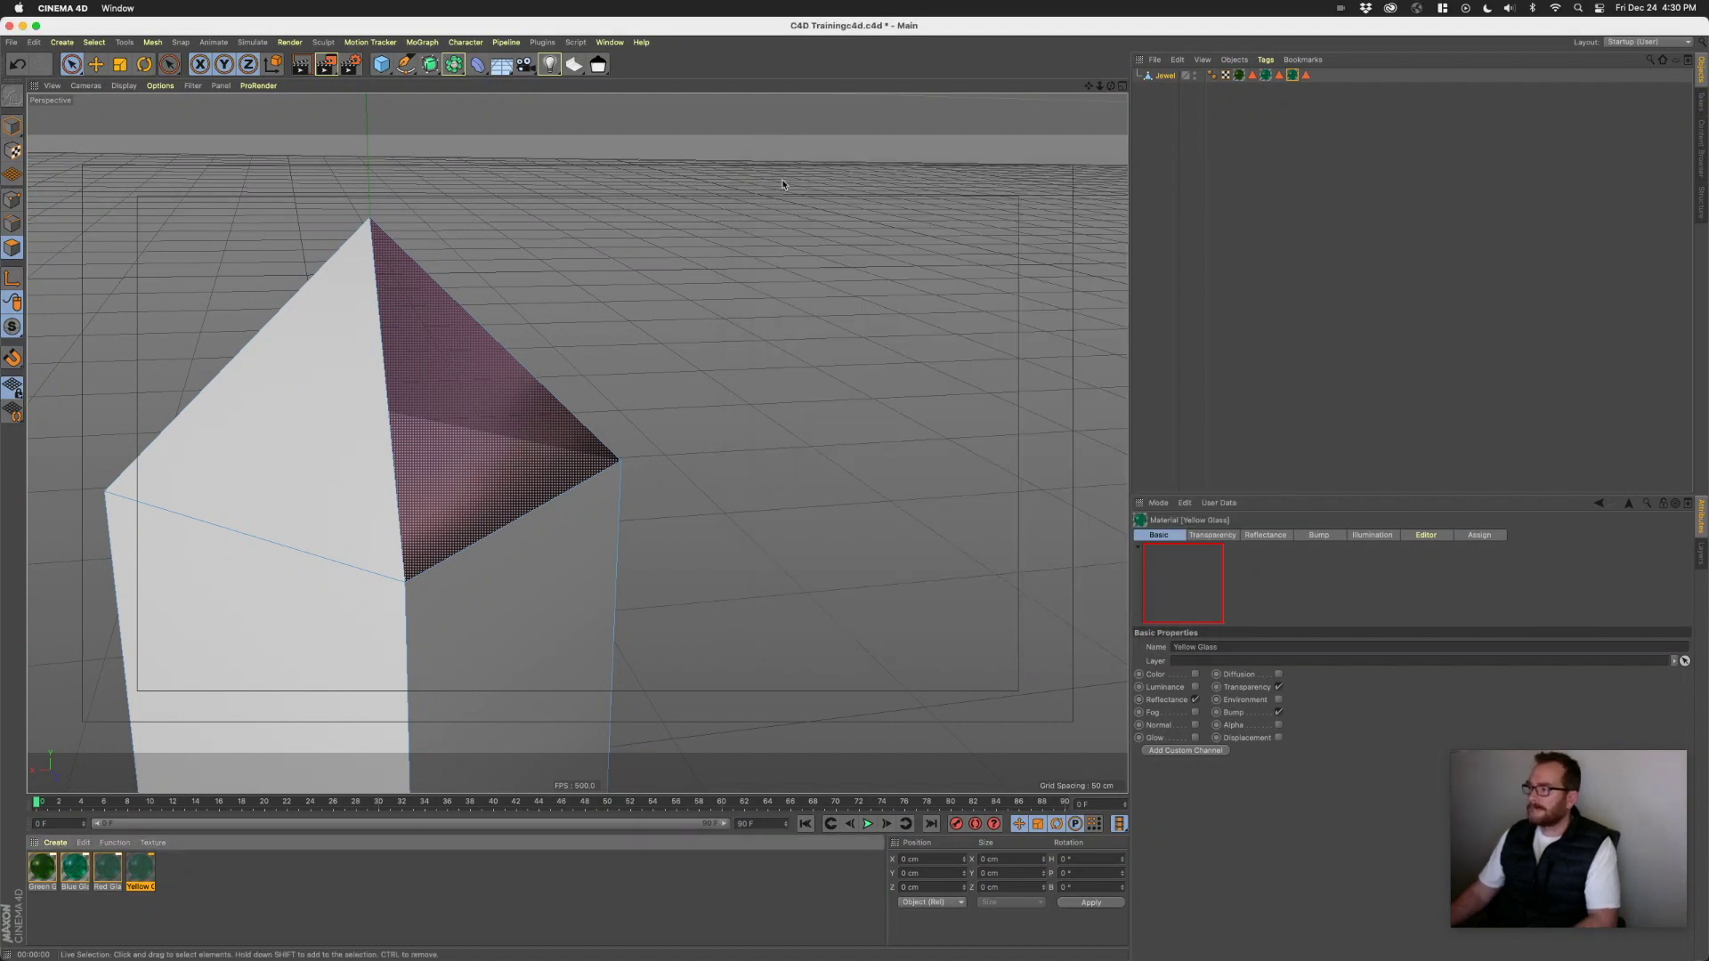
- Apply the Yellow Glass material only to the last white tip face beside the red one, and render the view
{"action": "left_click_drag", "start_coordinate": [144, 880], "coordinate": [286, 824]}
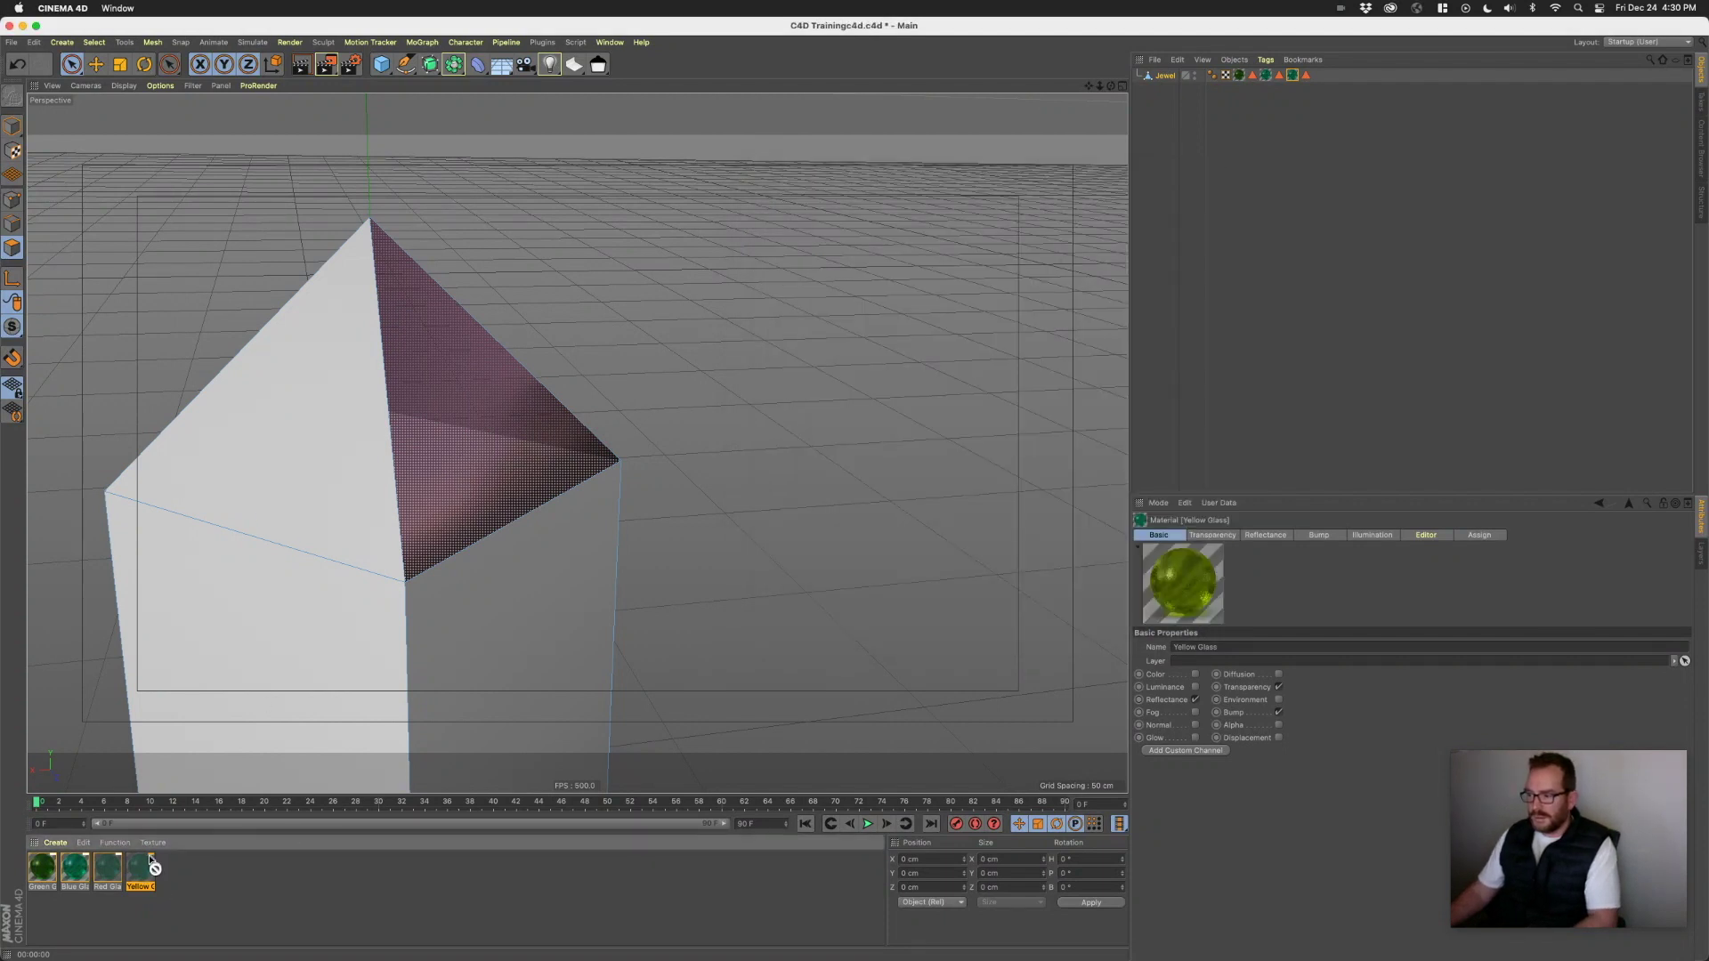
{"action": "left_click", "coordinate": [331, 434]}
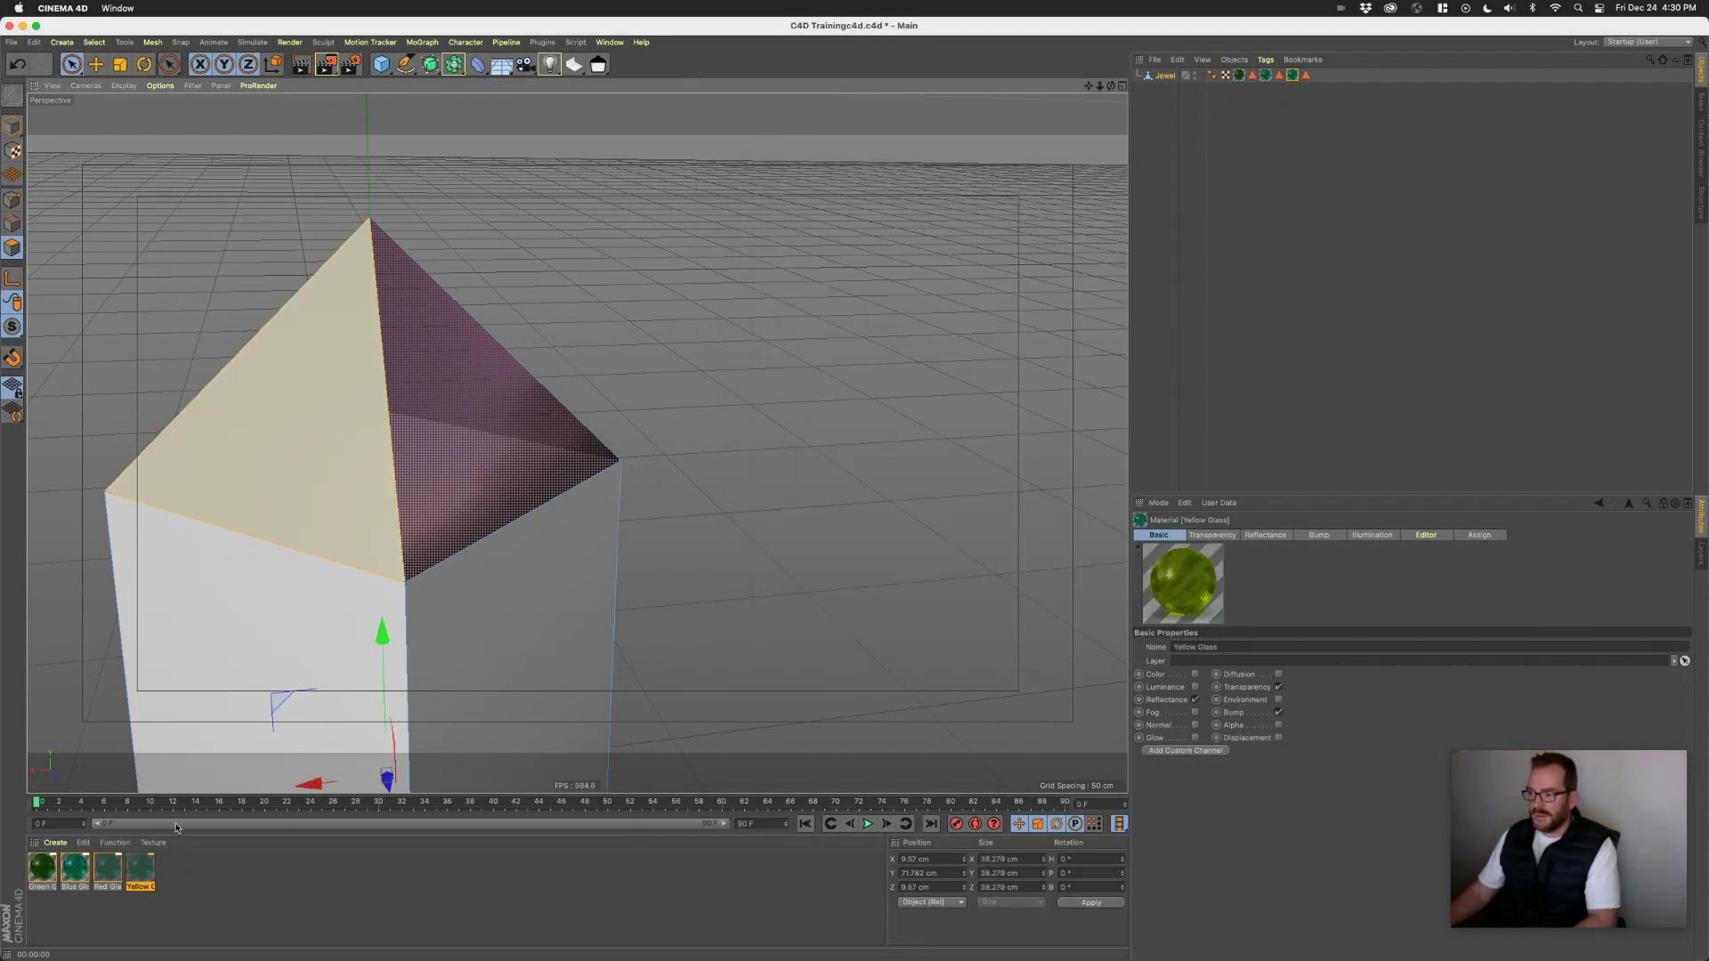
{"action": "left_click_drag", "start_coordinate": [141, 870], "coordinate": [290, 450]}
{"action": "left_click_drag", "start_coordinate": [143, 870], "coordinate": [176, 891]}
{"action": "left_click_drag", "start_coordinate": [614, 361], "coordinate": [590, 434], "text": "alt"}
{"action": "left_click", "coordinate": [321, 59]}
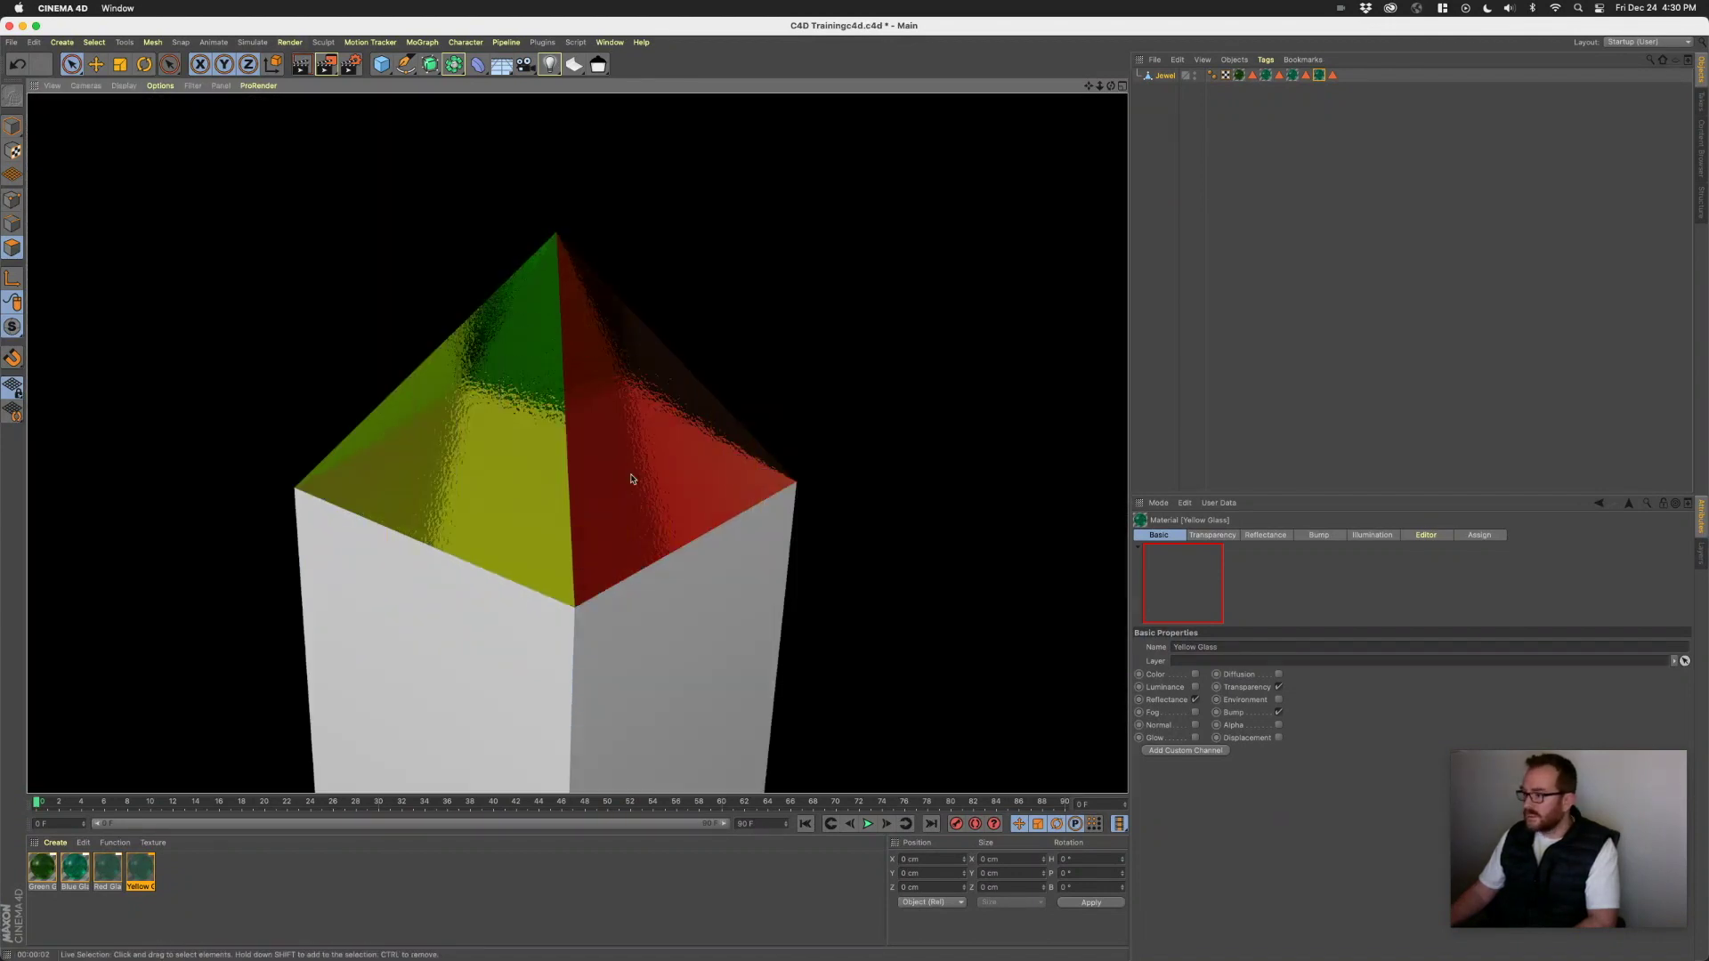
- Render the jewel's four-colored tip from above and again from a tilted side angle to examine the glass faces
{"action": "left_click_drag", "start_coordinate": [851, 367], "coordinate": [669, 557], "text": "alt"}
{"action": "middle_click_drag", "start_coordinate": [448, 301], "coordinate": [520, 390], "text": "alt"}
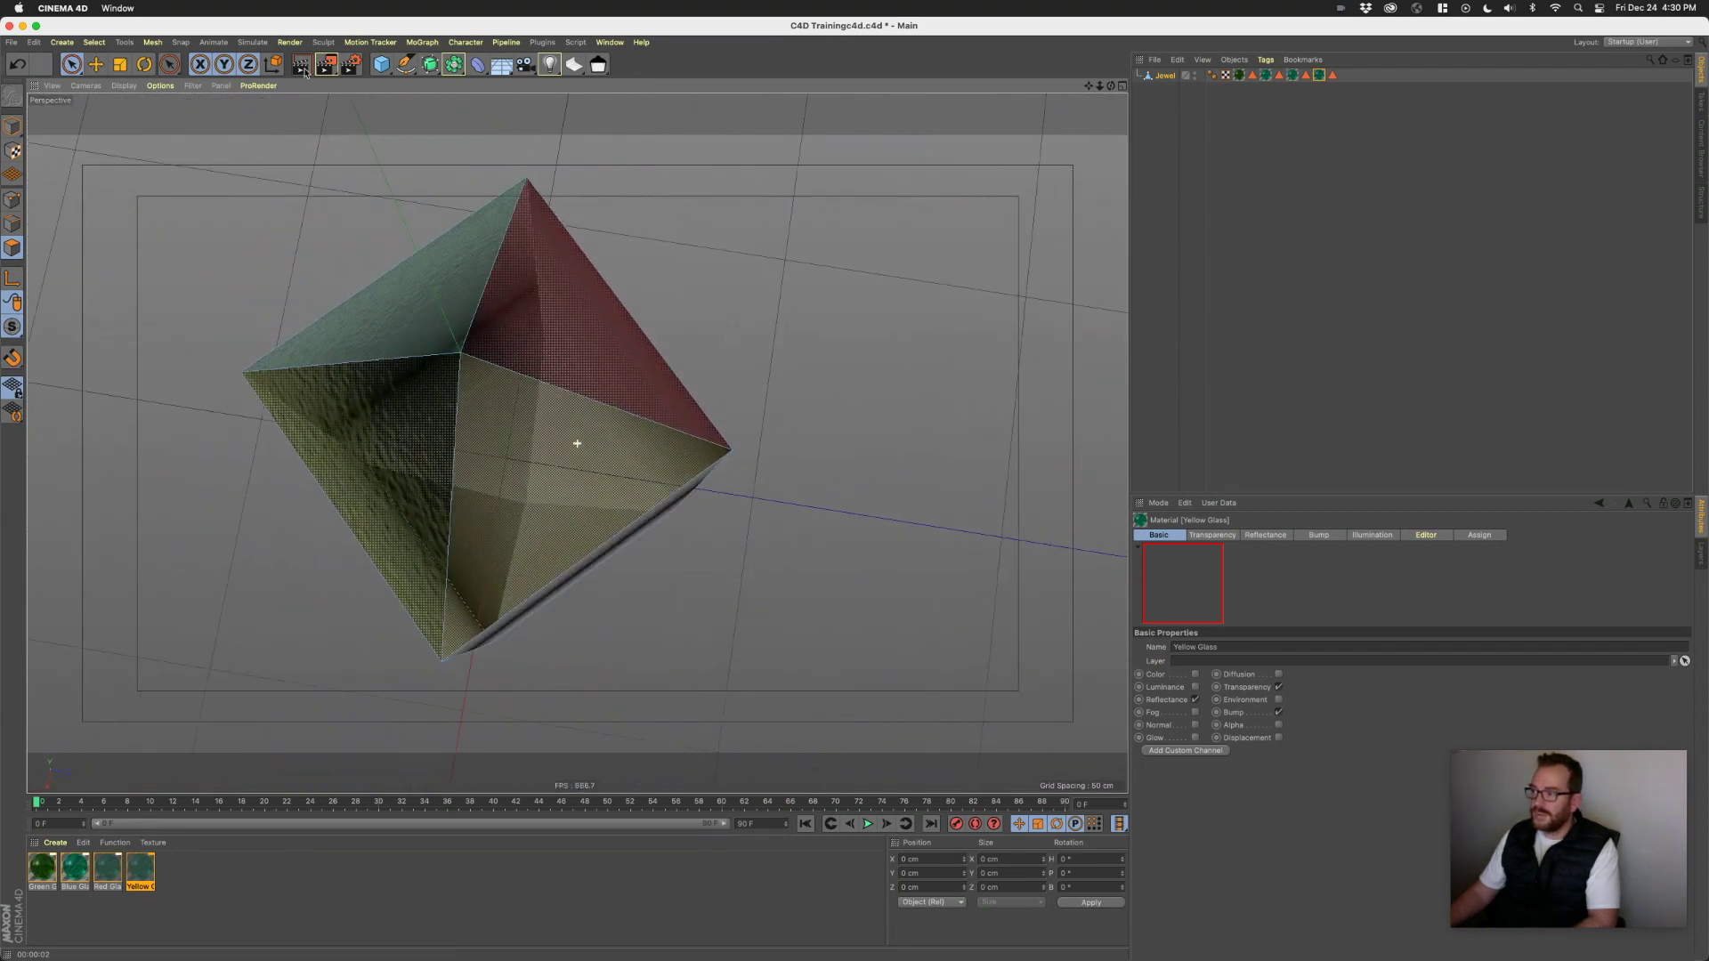
{"action": "key", "text": "super+r"}
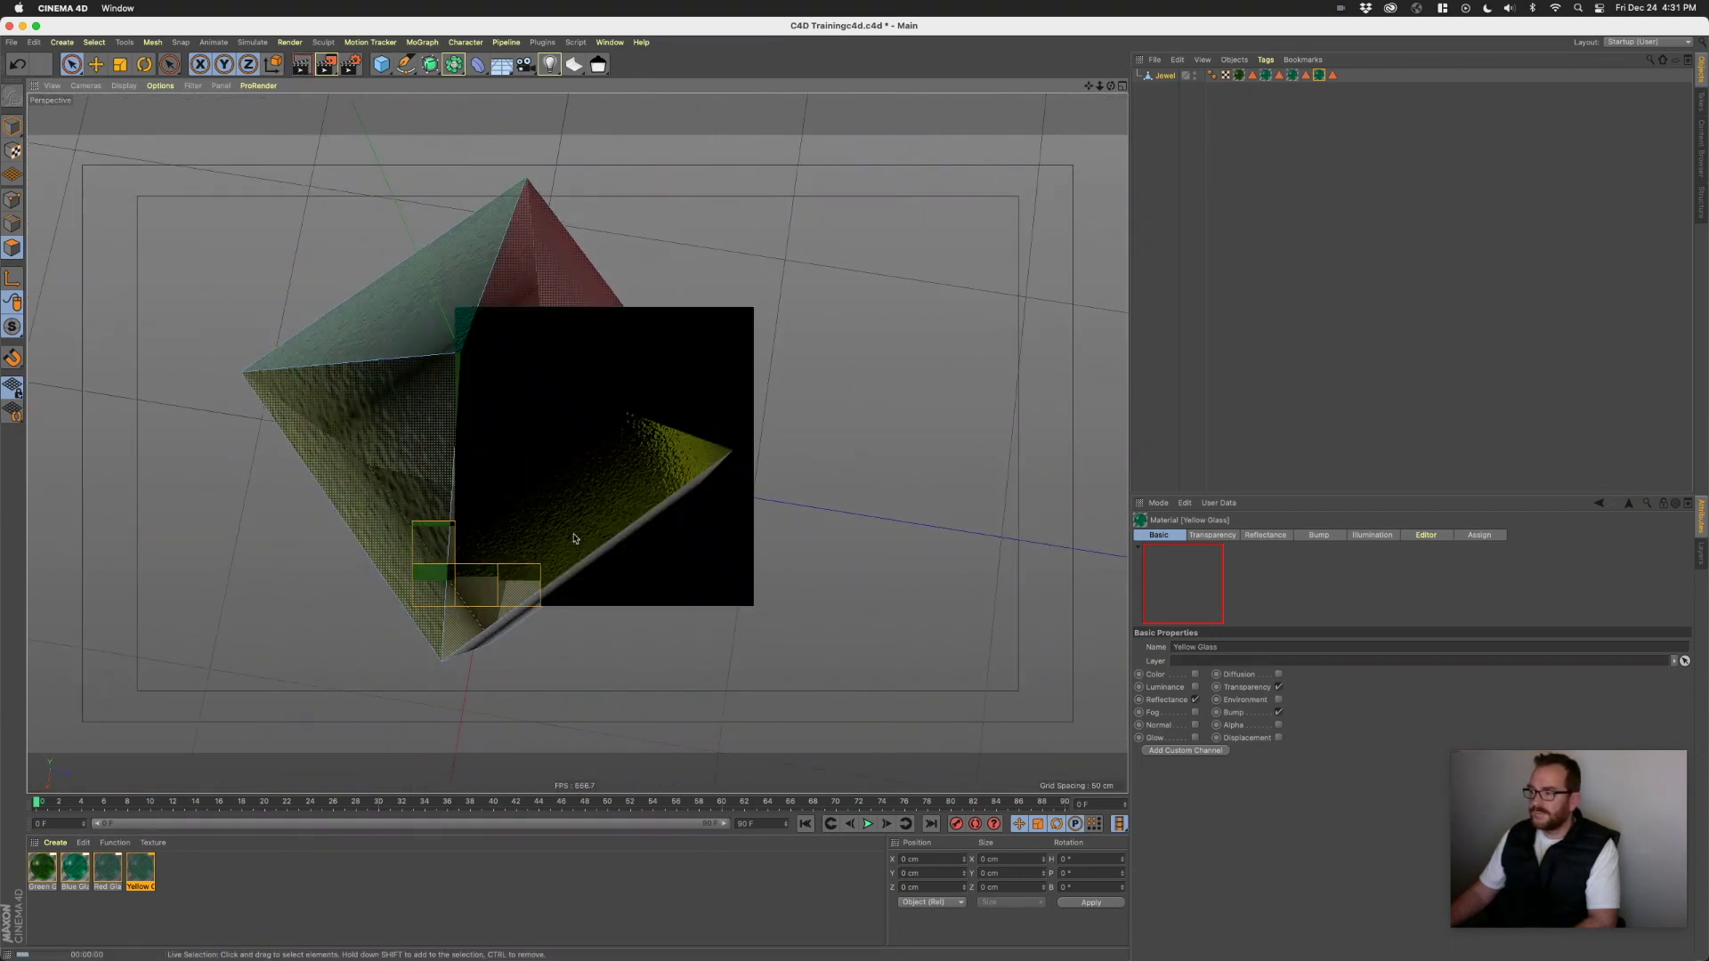
{"action": "left_click_drag", "start_coordinate": [645, 376], "coordinate": [544, 327], "text": "alt"}
{"action": "left_click_drag", "start_coordinate": [570, 237], "coordinate": [520, 448], "text": "alt"}
{"action": "key", "text": "super+r"}
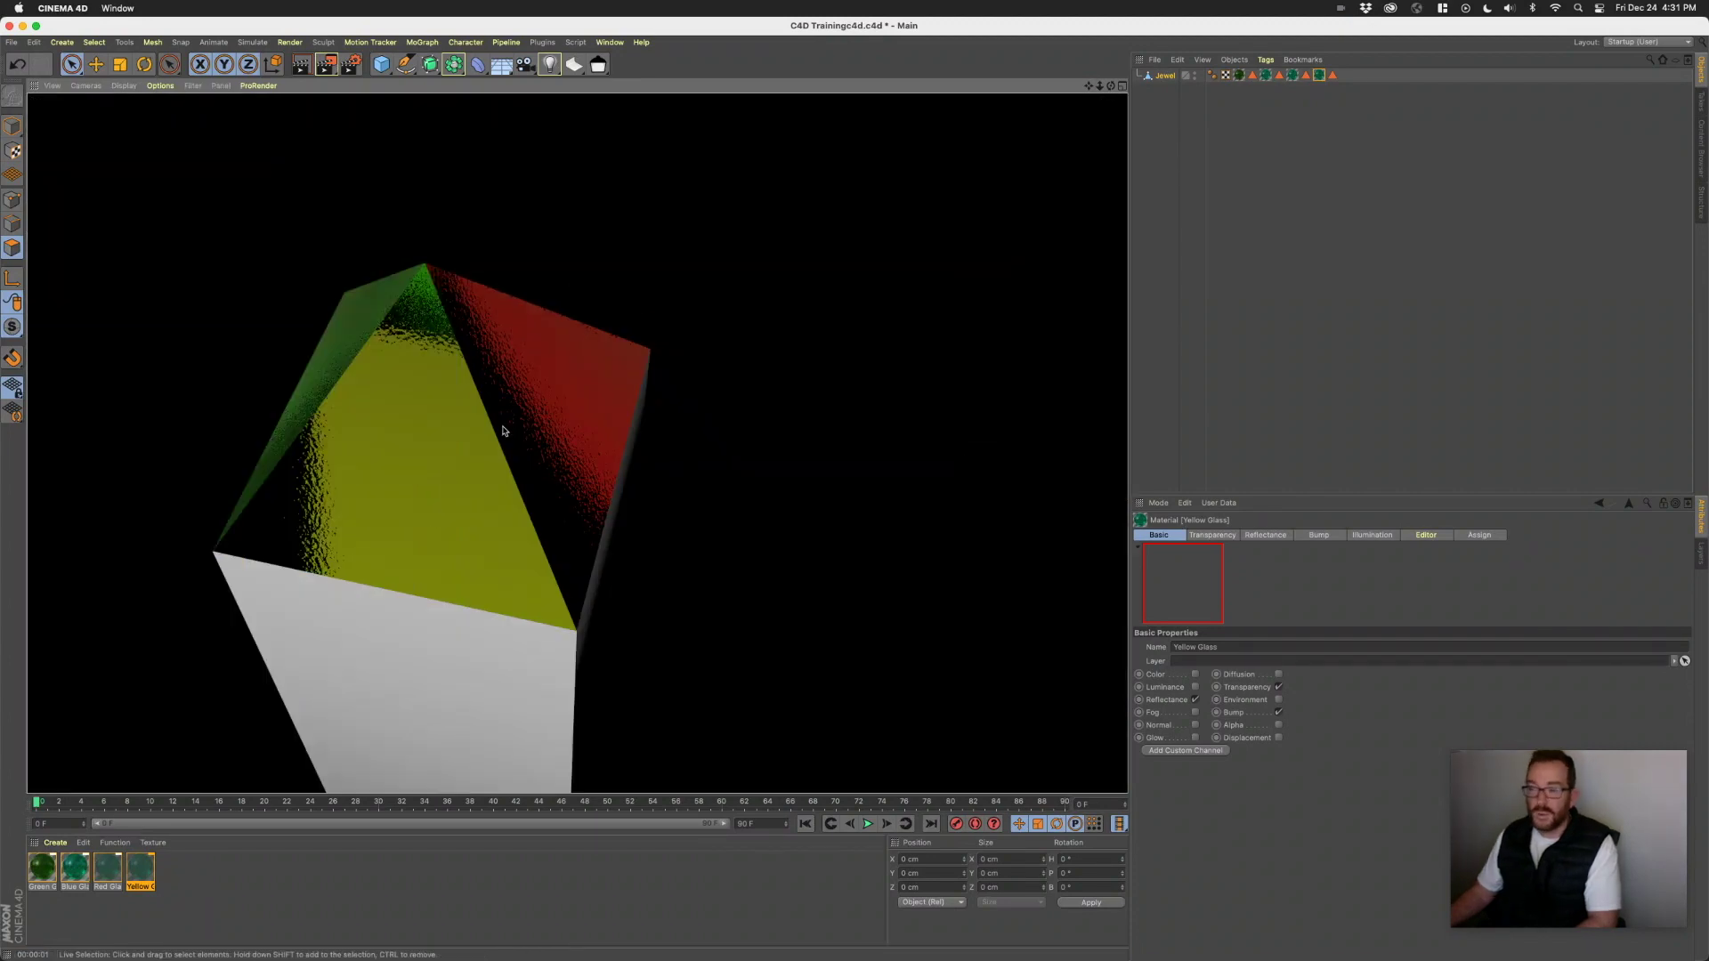
- Clear the material selection and save the project file
{"action": "left_click", "coordinate": [223, 893]}
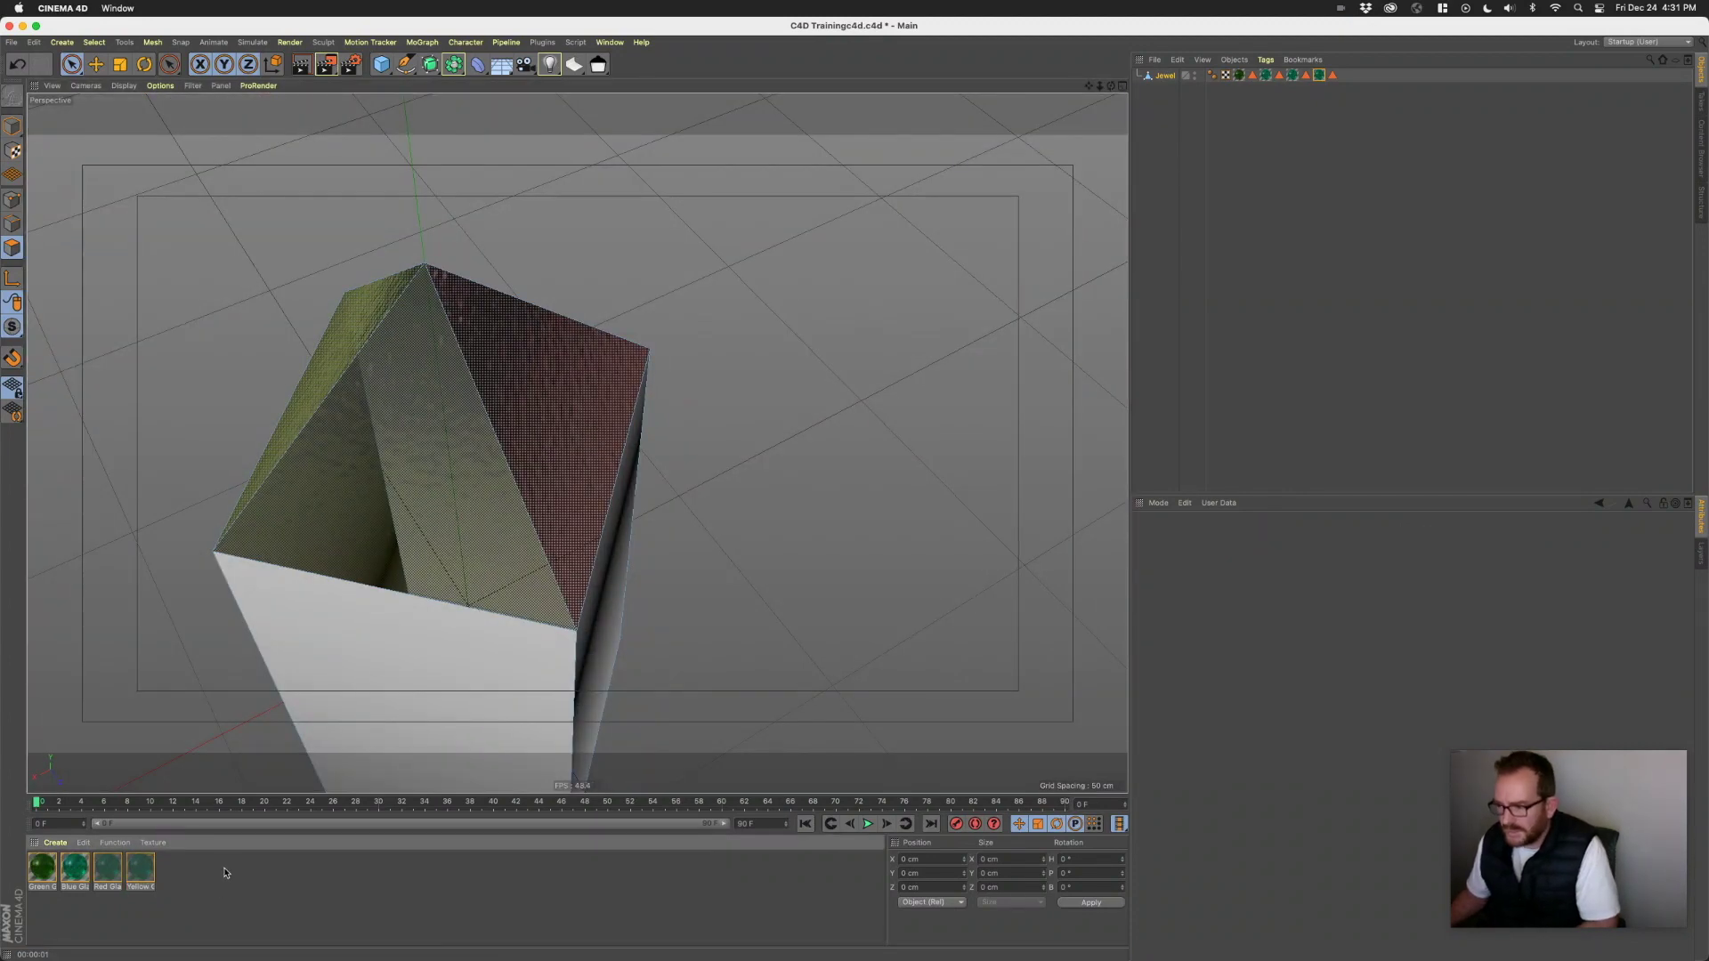
{"action": "key", "text": "super+s"}
{"action": "left_click_drag", "start_coordinate": [501, 501], "coordinate": [533, 480], "text": "alt"}
- Duplicate the Yellow Glass material and rename the copy Purple Glass.1
{"action": "left_click_drag", "start_coordinate": [152, 877], "coordinate": [214, 874], "text": "ctrl"}
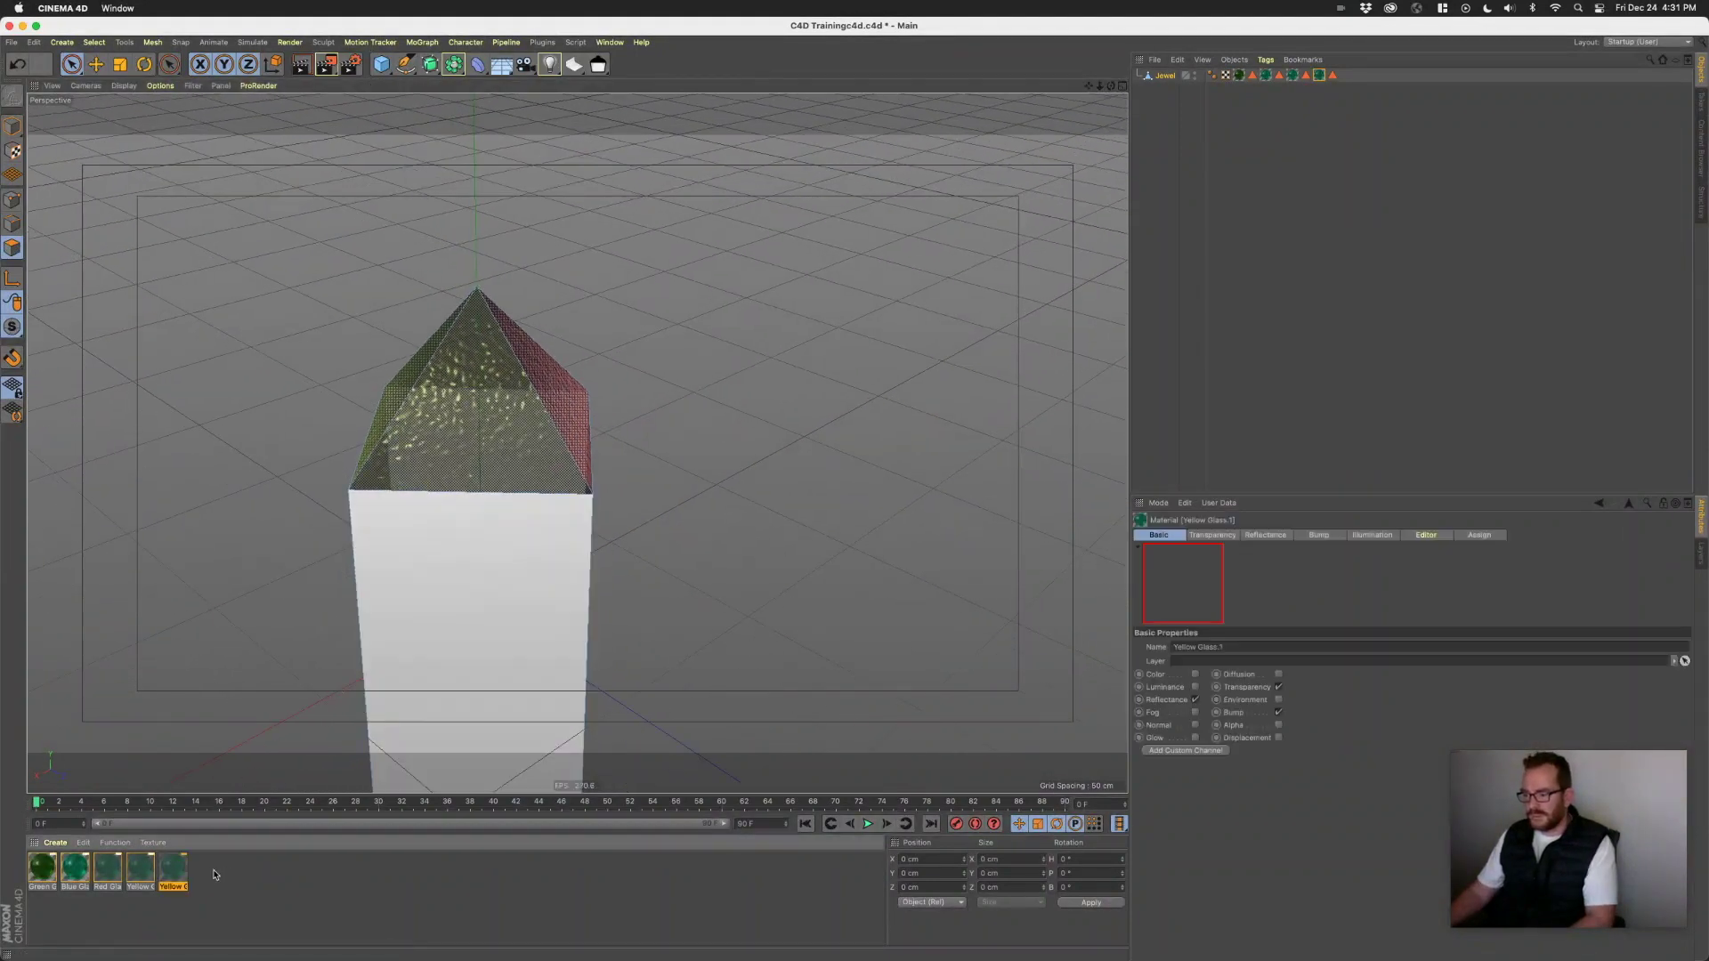
{"action": "double_click", "coordinate": [182, 874]}
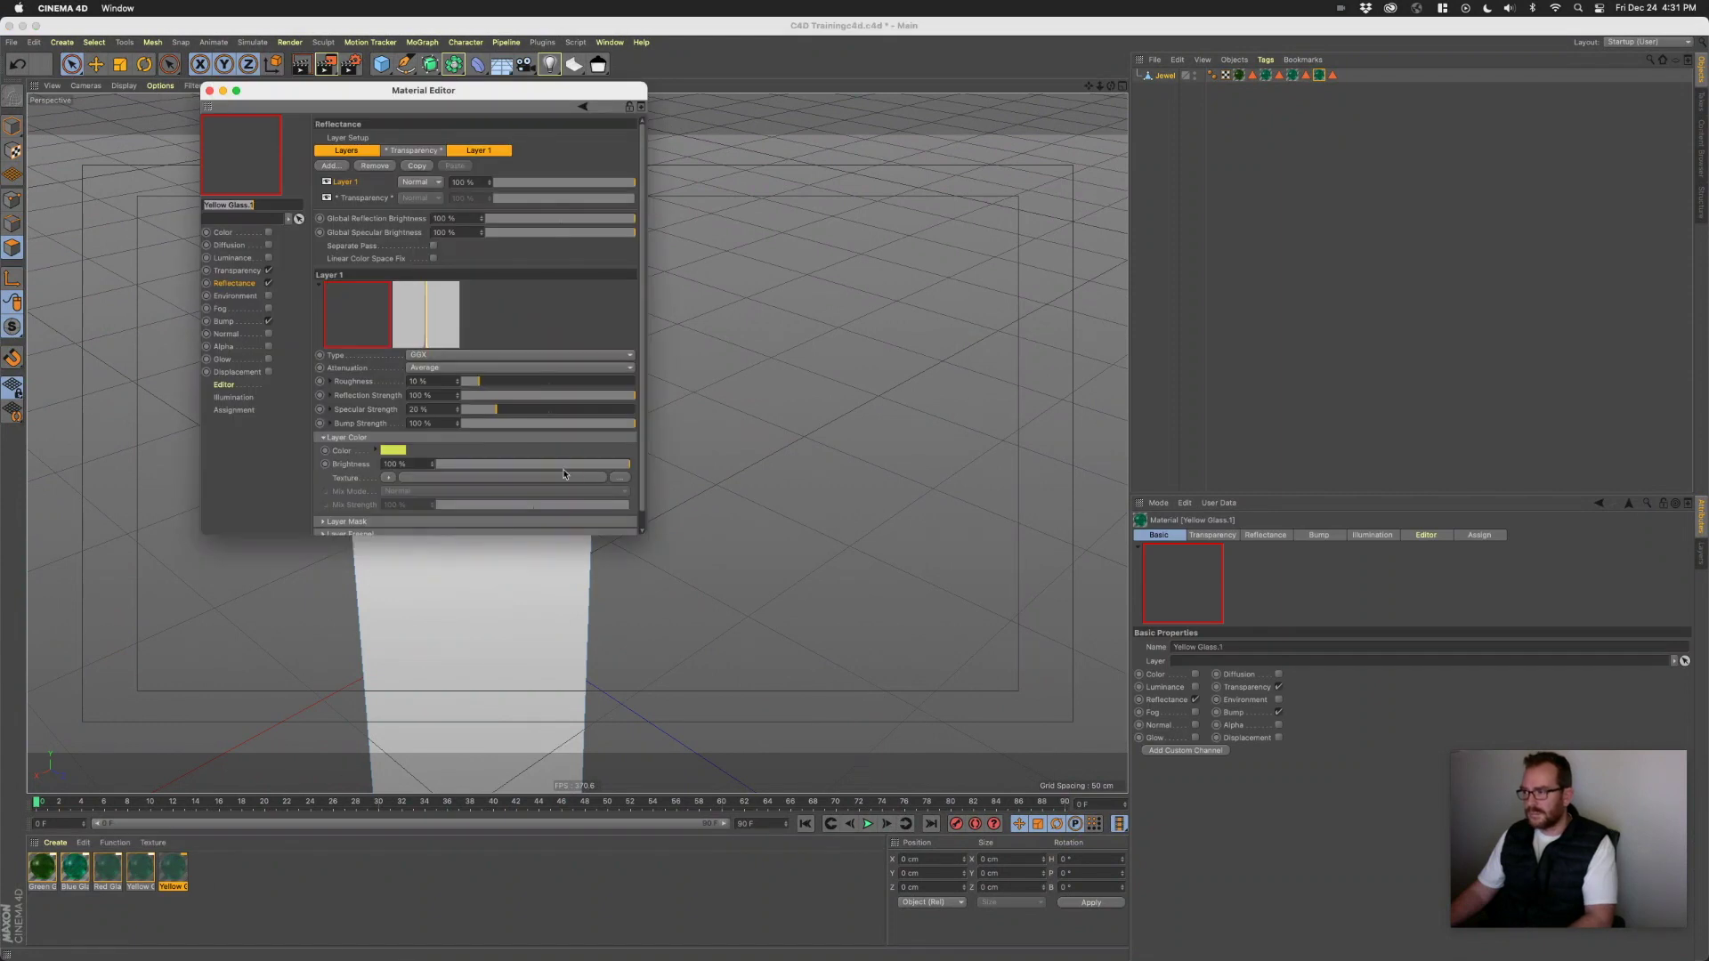
{"action": "left_click", "coordinate": [230, 212]}
{"action": "double_click", "coordinate": [225, 206]}
{"action": "type", "text": "Purpl"}
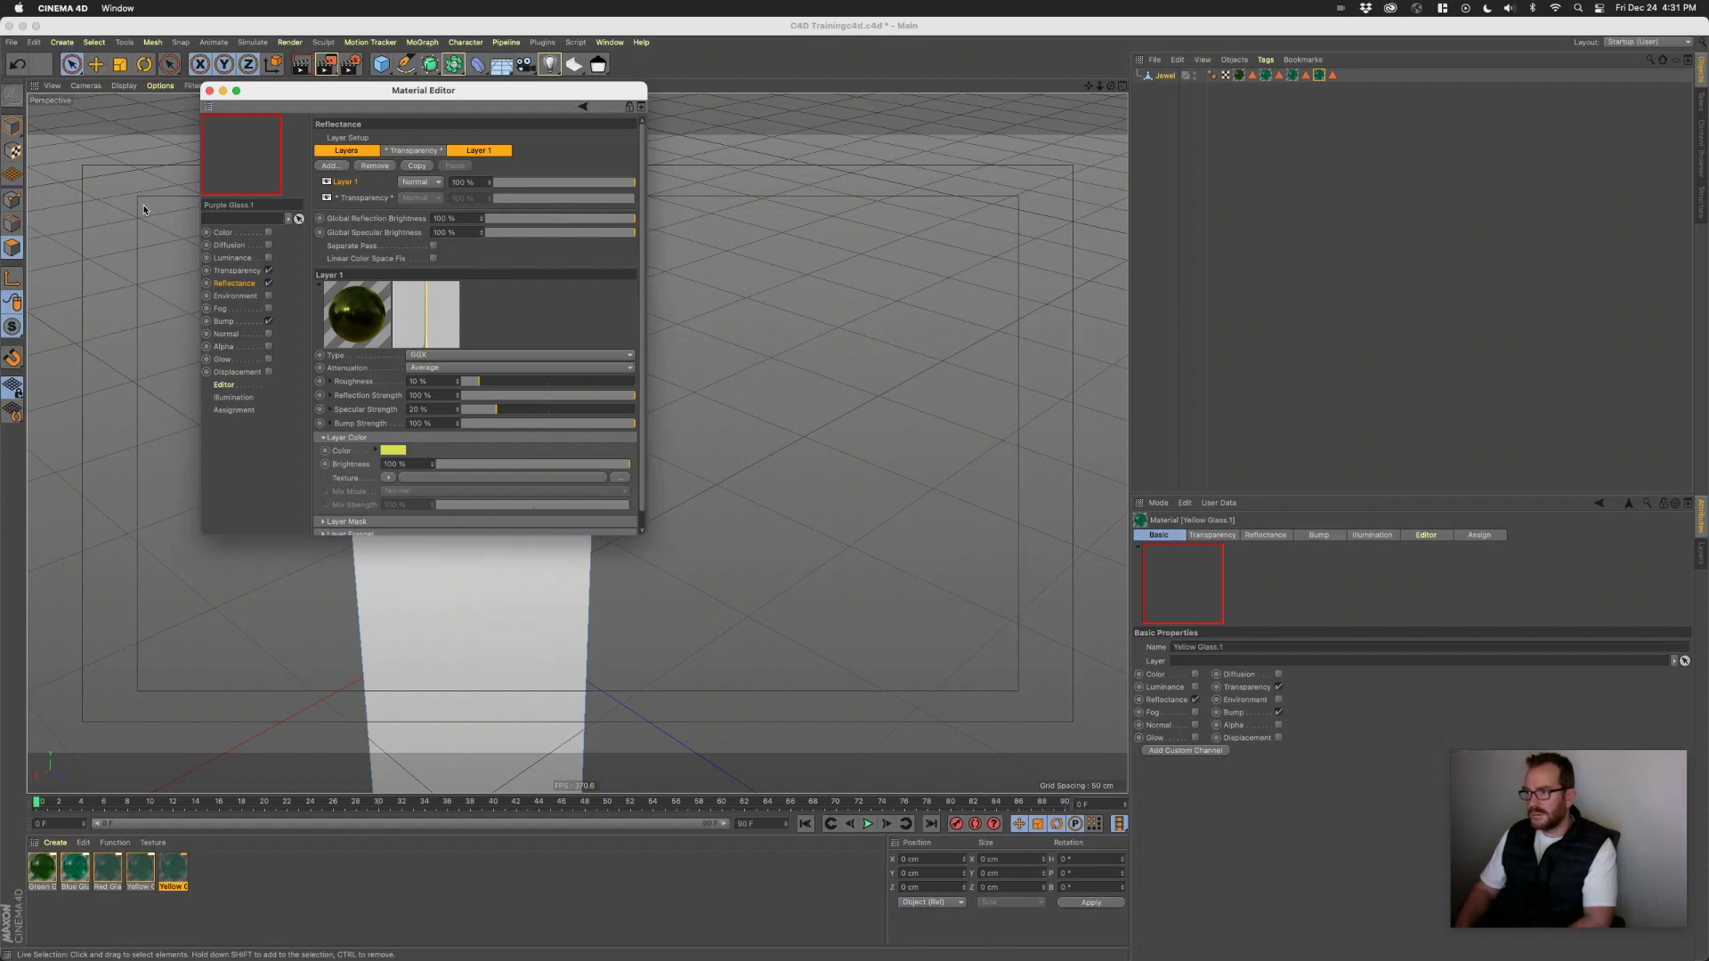
- Set both the transparency color and the absorption color of Purple Glass.1 to purple
{"action": "left_click", "coordinate": [244, 272]}
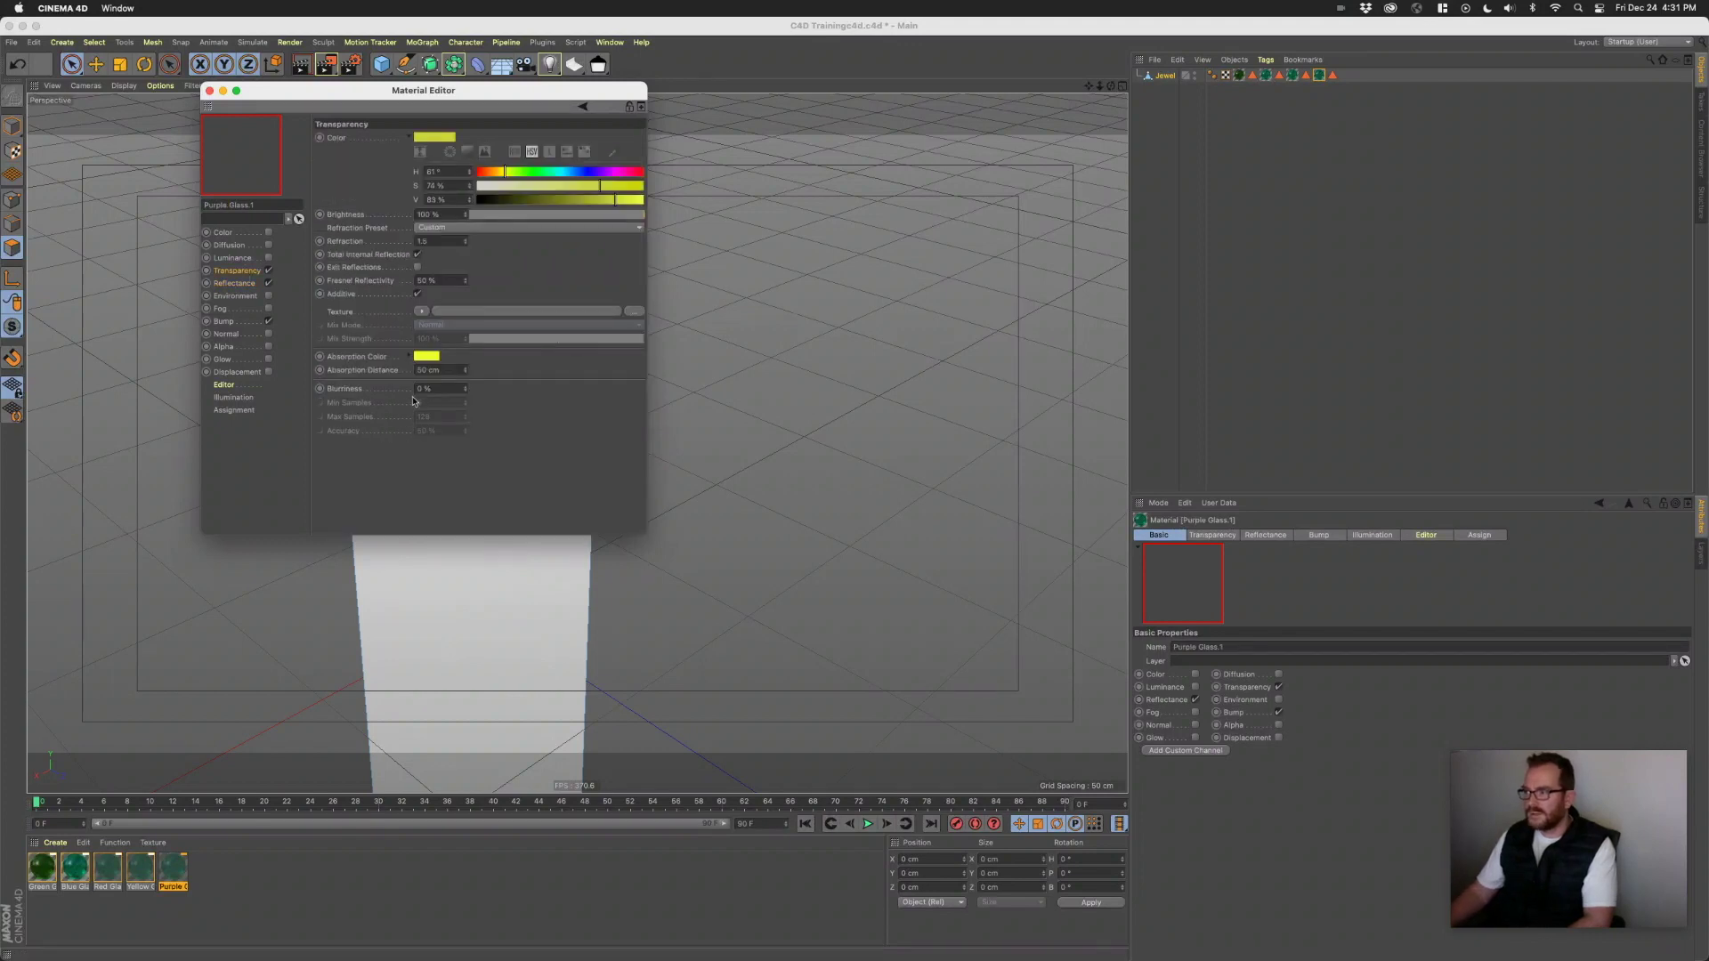
{"action": "left_click_drag", "start_coordinate": [543, 172], "coordinate": [606, 178]}
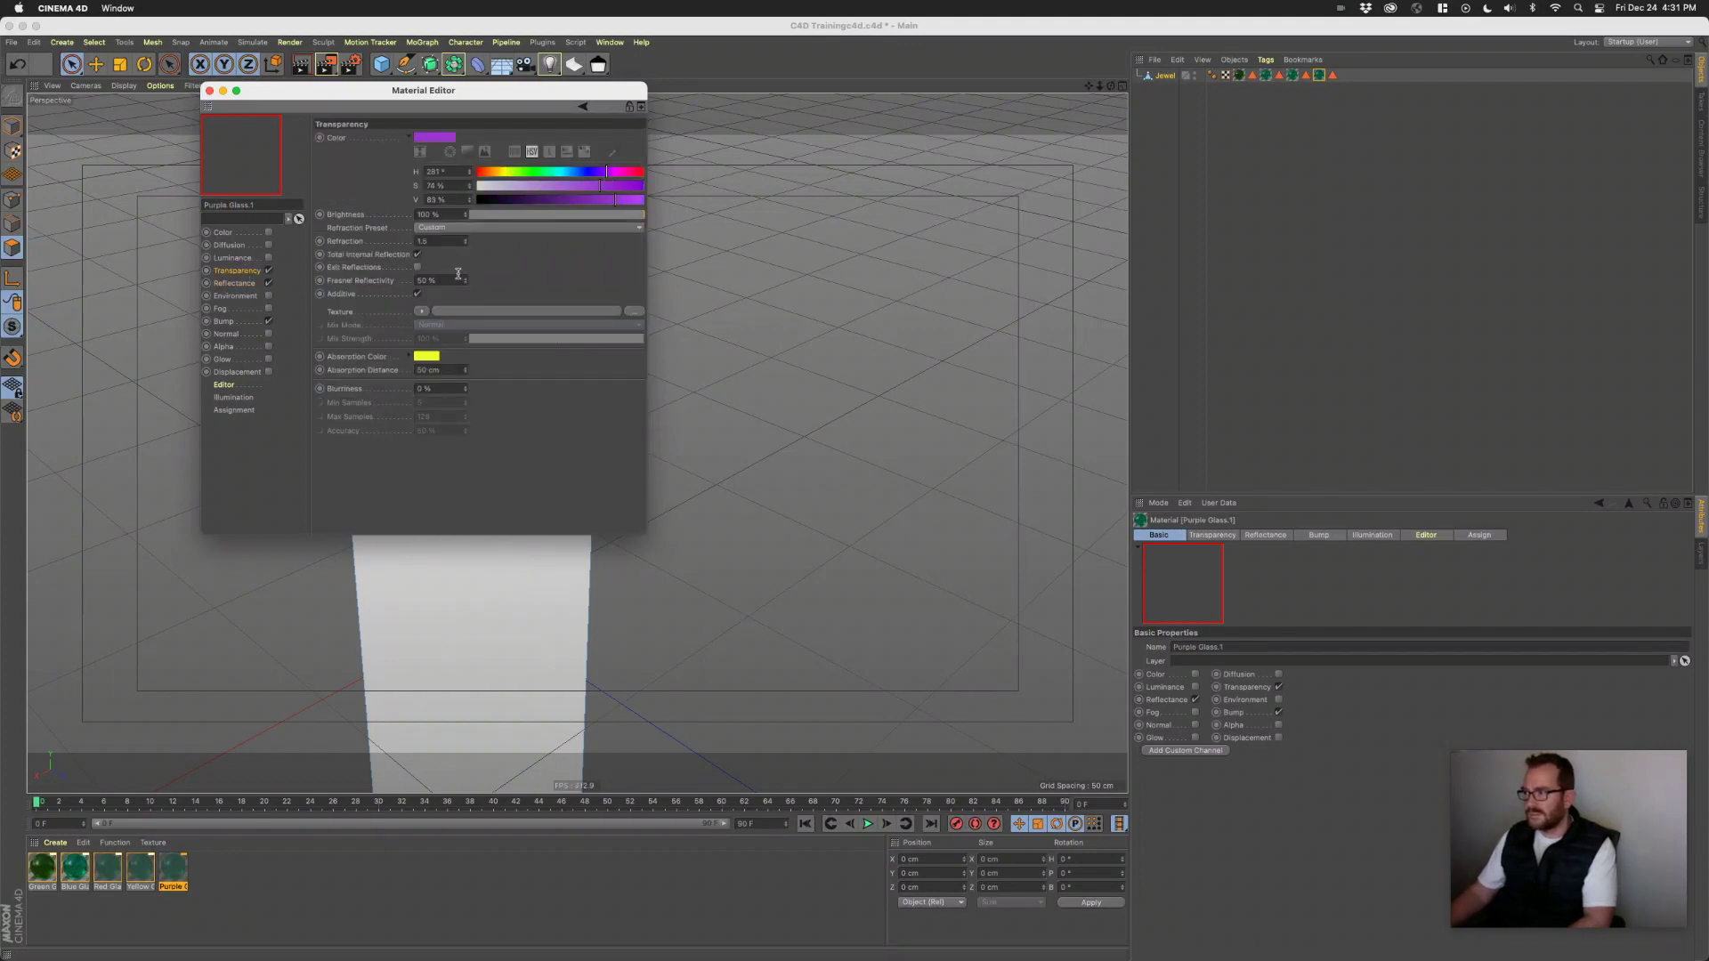
{"action": "left_click", "coordinate": [427, 356]}
{"action": "left_click_drag", "start_coordinate": [471, 356], "coordinate": [488, 360]}
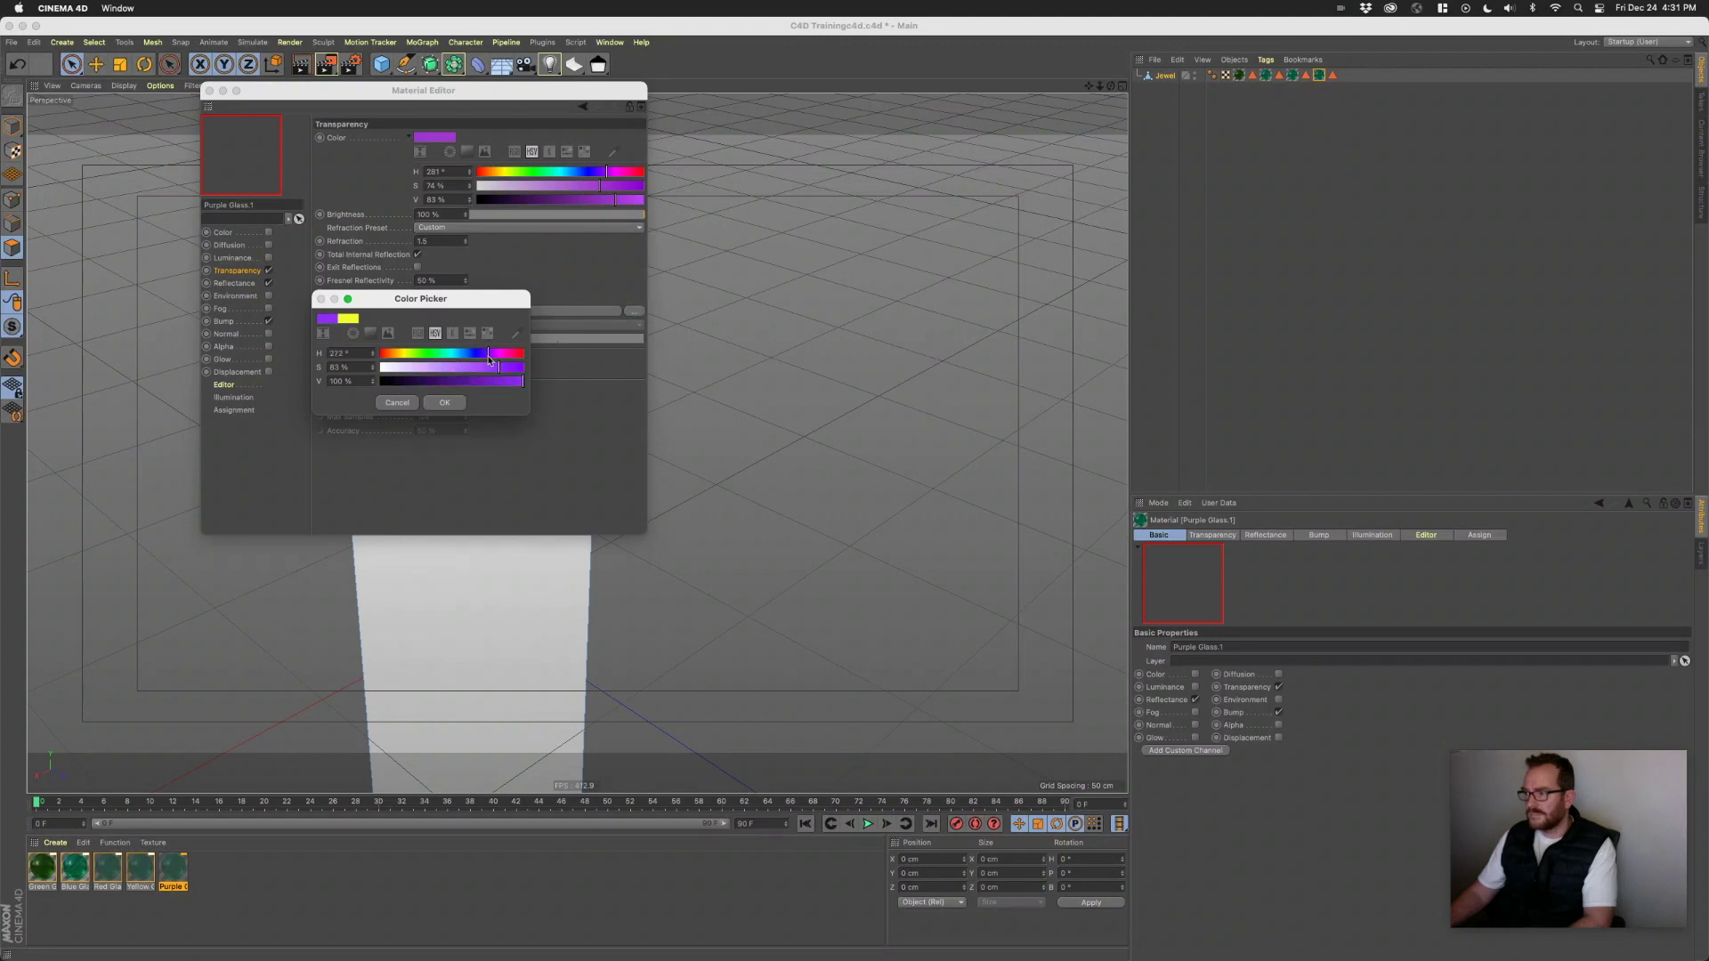
{"action": "left_click", "coordinate": [444, 402]}
- Change the layer color of the purple material's reflectance Layer 1 to a light violet, and close the Material Editor
{"action": "left_click", "coordinate": [234, 283]}
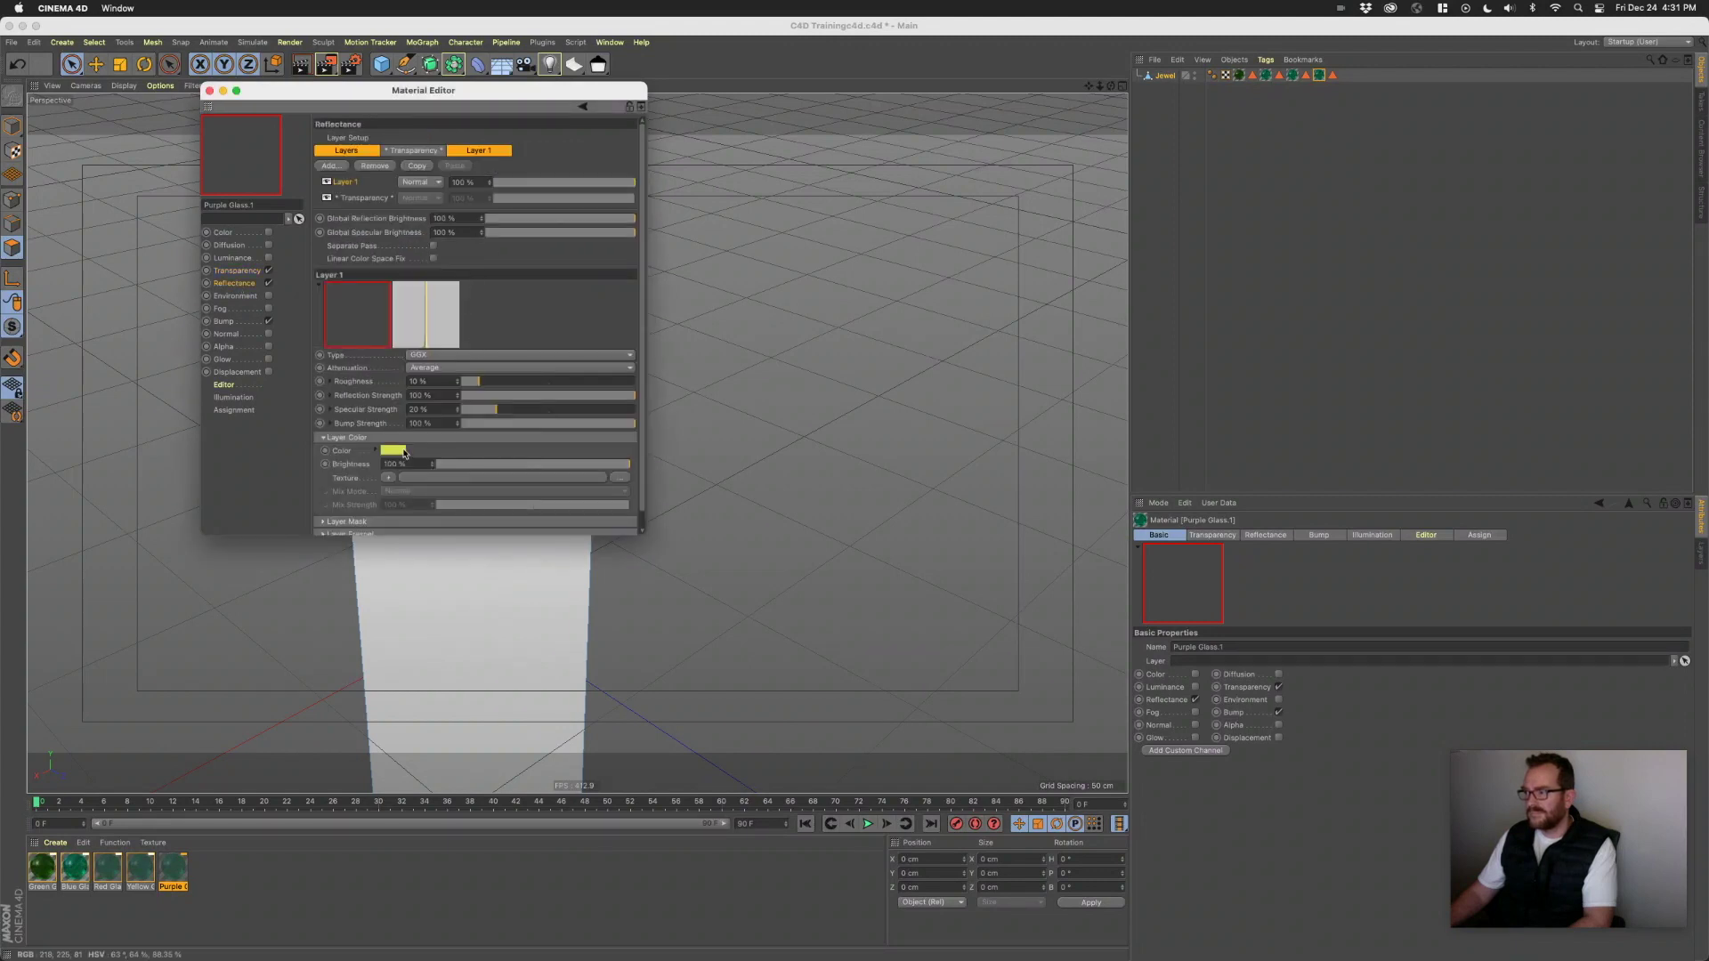
{"action": "left_click", "coordinate": [396, 450]}
{"action": "left_click", "coordinate": [463, 449]}
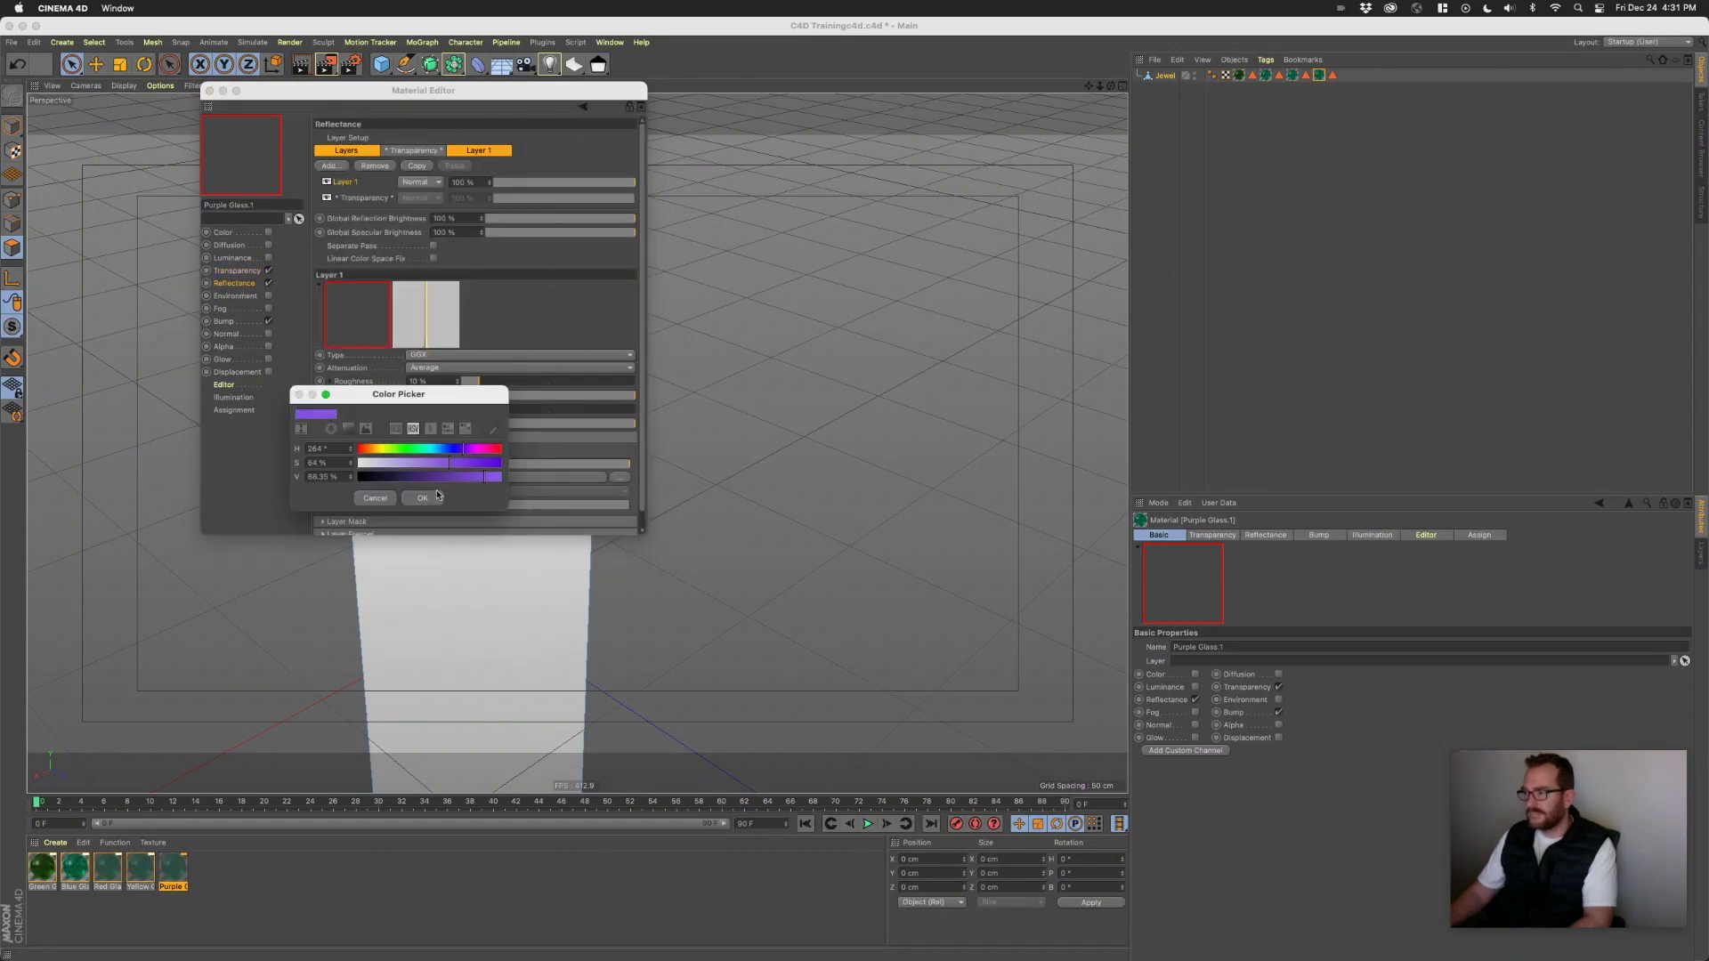
{"action": "left_click_drag", "start_coordinate": [449, 451], "coordinate": [461, 451]}
{"action": "left_click", "coordinate": [423, 500]}
{"action": "left_click_drag", "start_coordinate": [200, 98], "coordinate": [234, 98]}
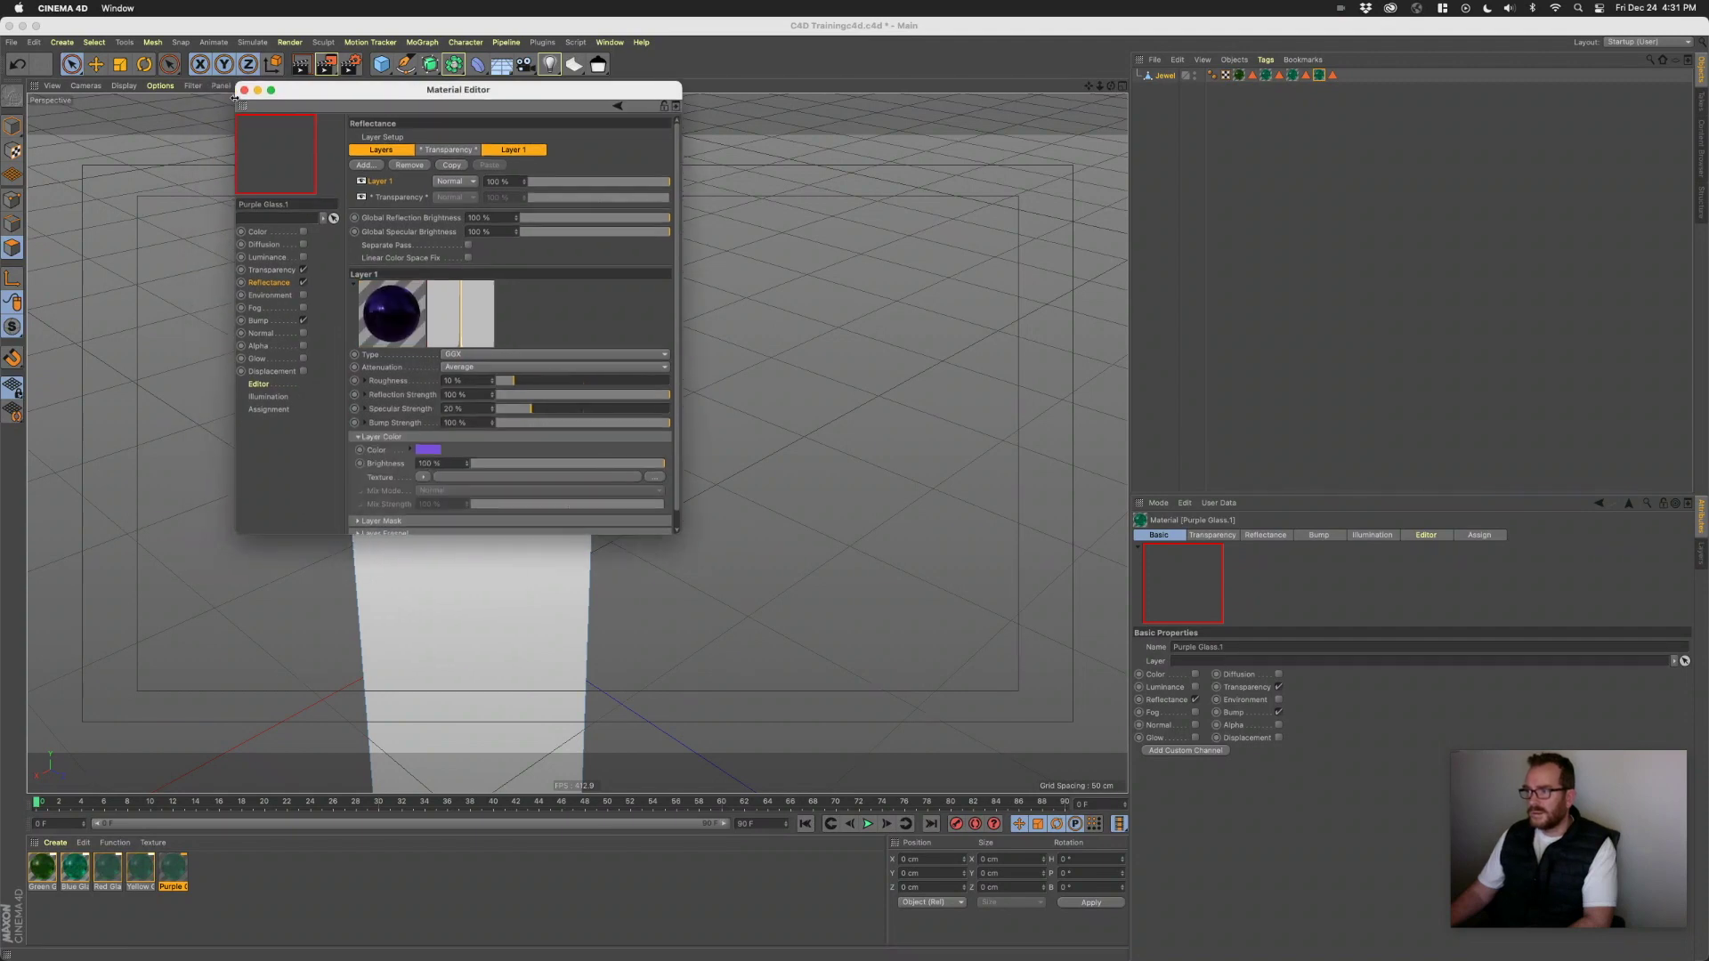
{"action": "left_click", "coordinate": [244, 90]}
- Apply the purple glass material only to the white side face directly below the yellow tip face
{"action": "left_click_drag", "start_coordinate": [173, 868], "coordinate": [507, 628]}
{"action": "left_click", "coordinate": [712, 551]}
{"action": "left_click_drag", "start_coordinate": [694, 536], "coordinate": [596, 559], "text": "alt"}
- Duplicate the purple glass material and rename the copy Orangle Glass
{"action": "left_click", "coordinate": [227, 873]}
{"action": "key", "text": "super+v"}
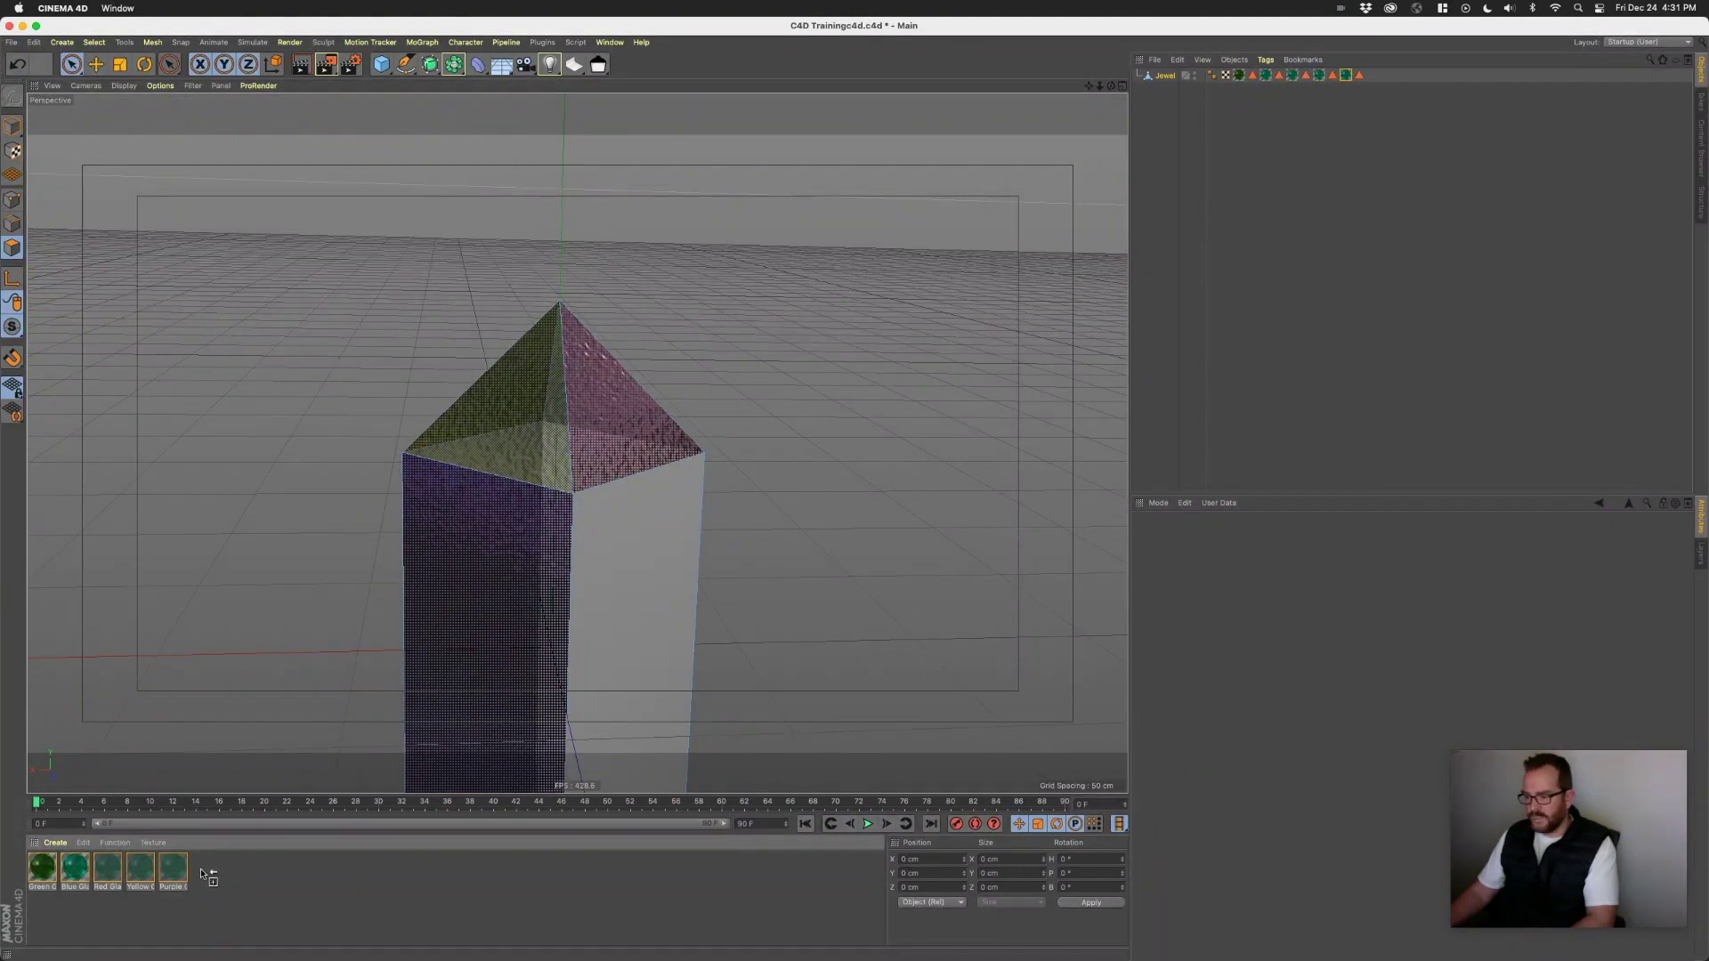
{"action": "double_click", "coordinate": [205, 867]}
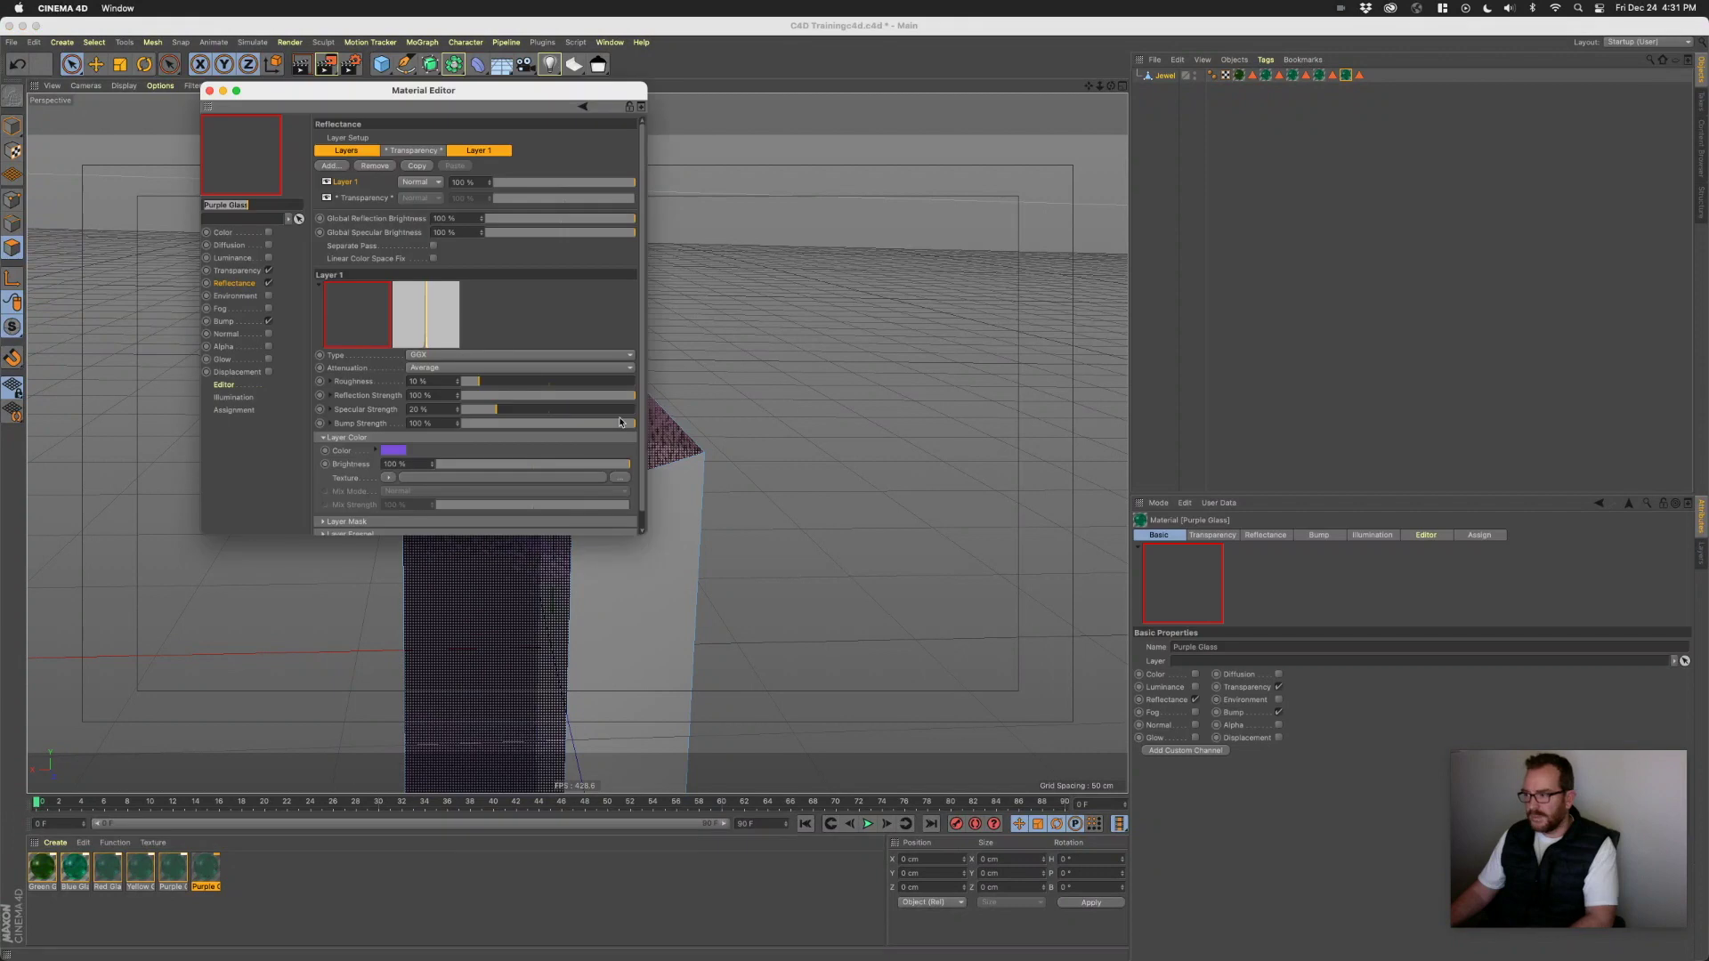
{"action": "left_click", "coordinate": [230, 205]}
{"action": "double_click", "coordinate": [227, 206]}
{"action": "type", "text": "O"}
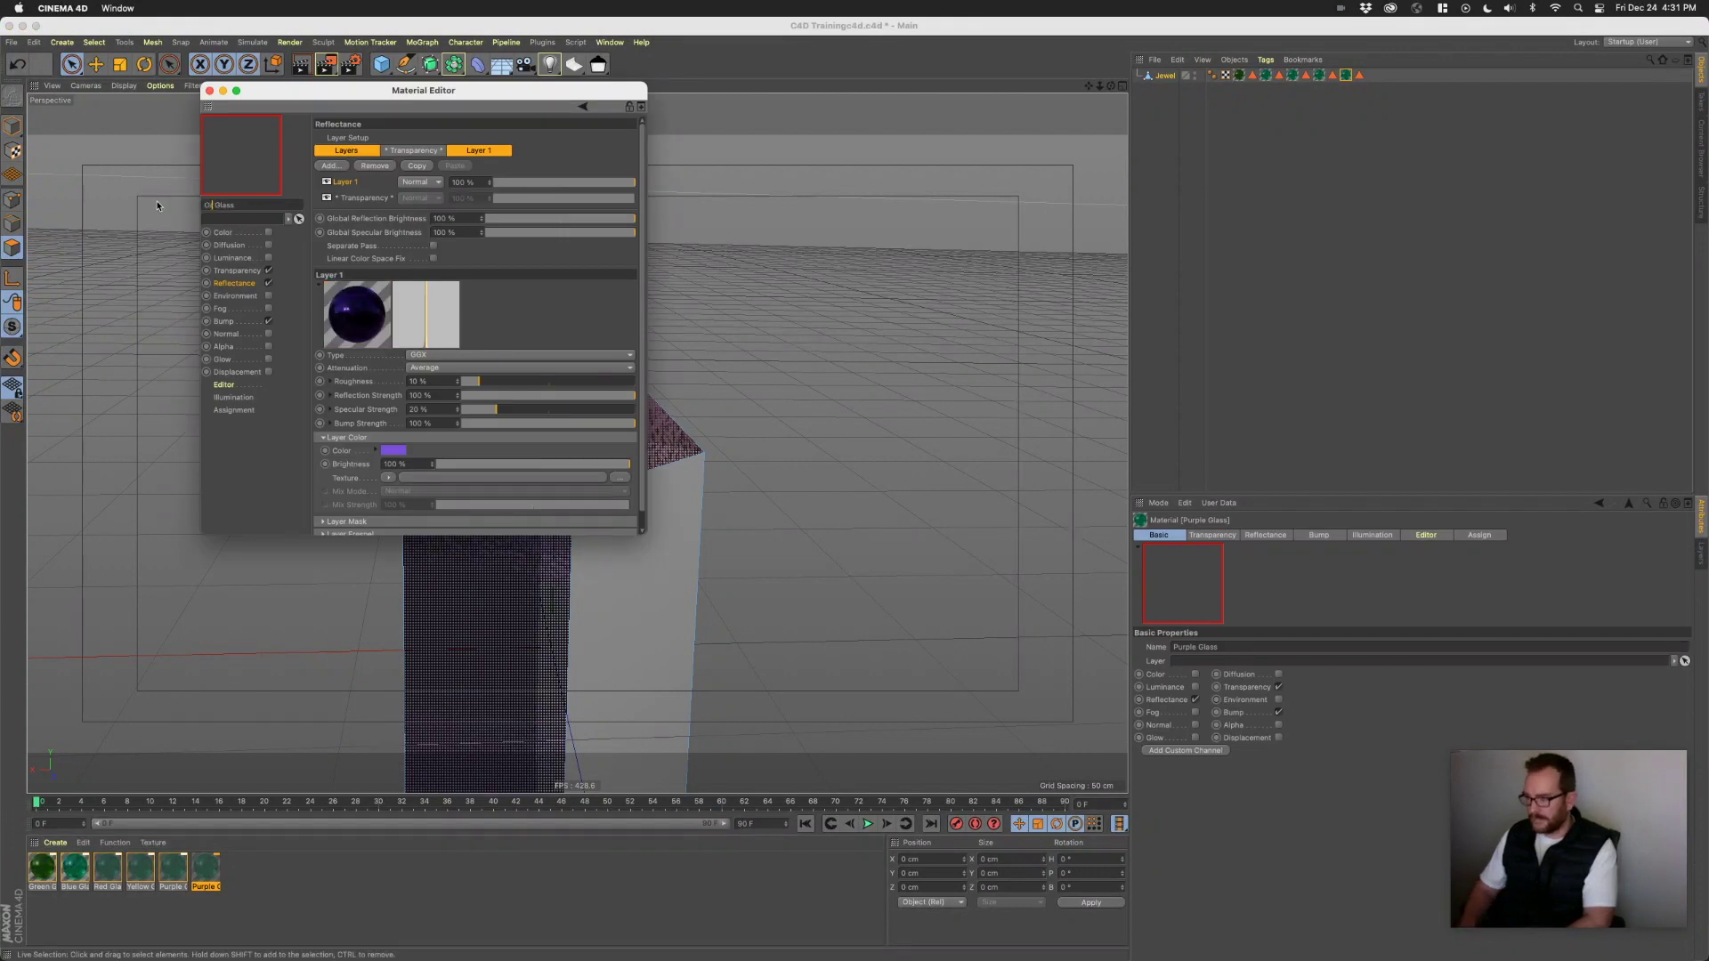
{"action": "type", "text": "rangle"}
- Set Orangle Glass's transparency color to orange with hue 34°, saturation 90% and value 94%, and adjust the absorption color's hue
{"action": "left_click", "coordinate": [242, 272]}
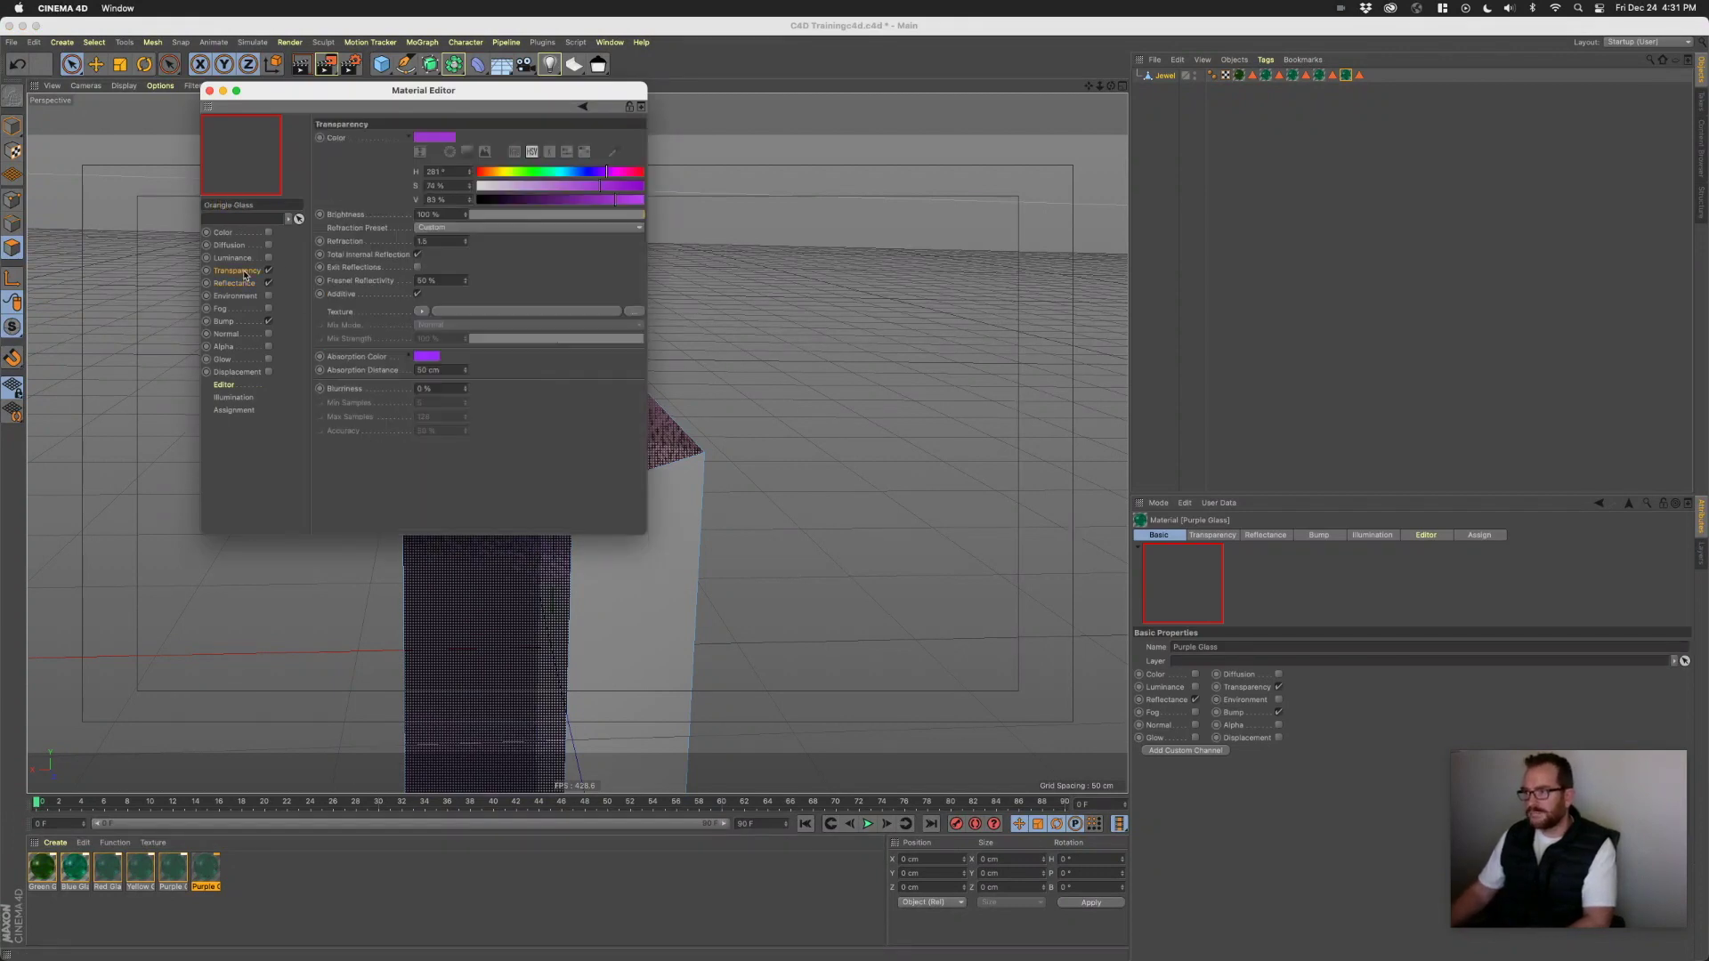
{"action": "left_click_drag", "start_coordinate": [547, 176], "coordinate": [495, 176]}
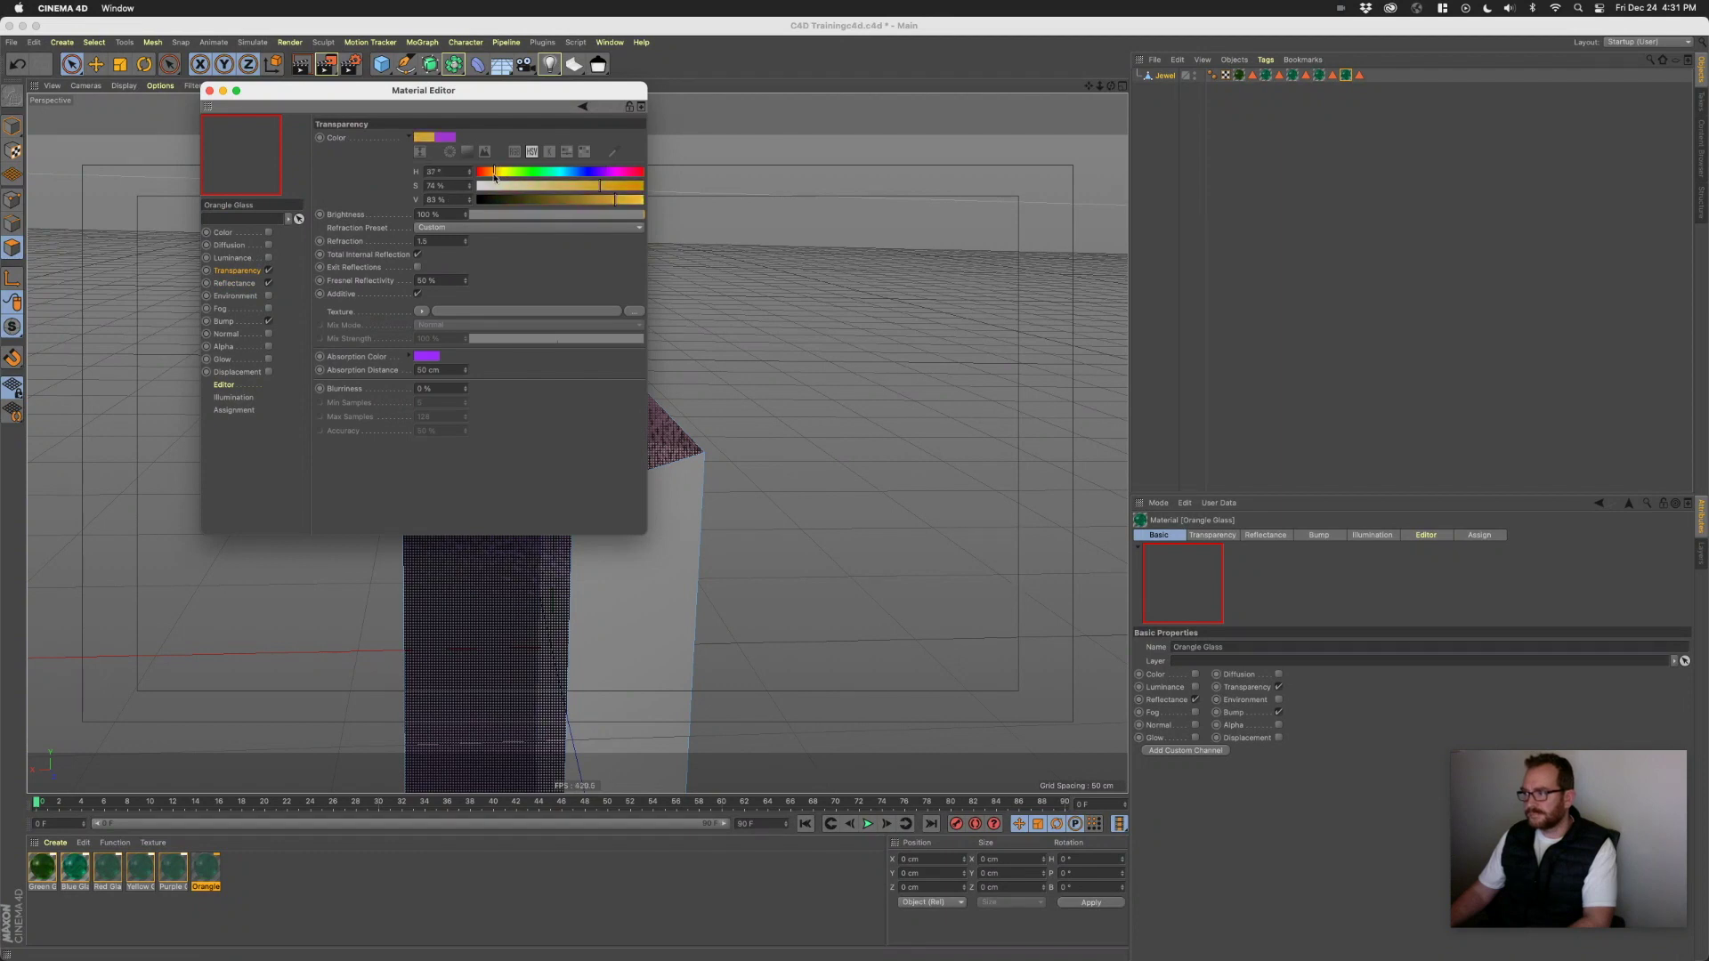
{"action": "left_click", "coordinate": [632, 201]}
{"action": "left_click", "coordinate": [425, 356]}
{"action": "left_click_drag", "start_coordinate": [429, 360], "coordinate": [463, 359]}
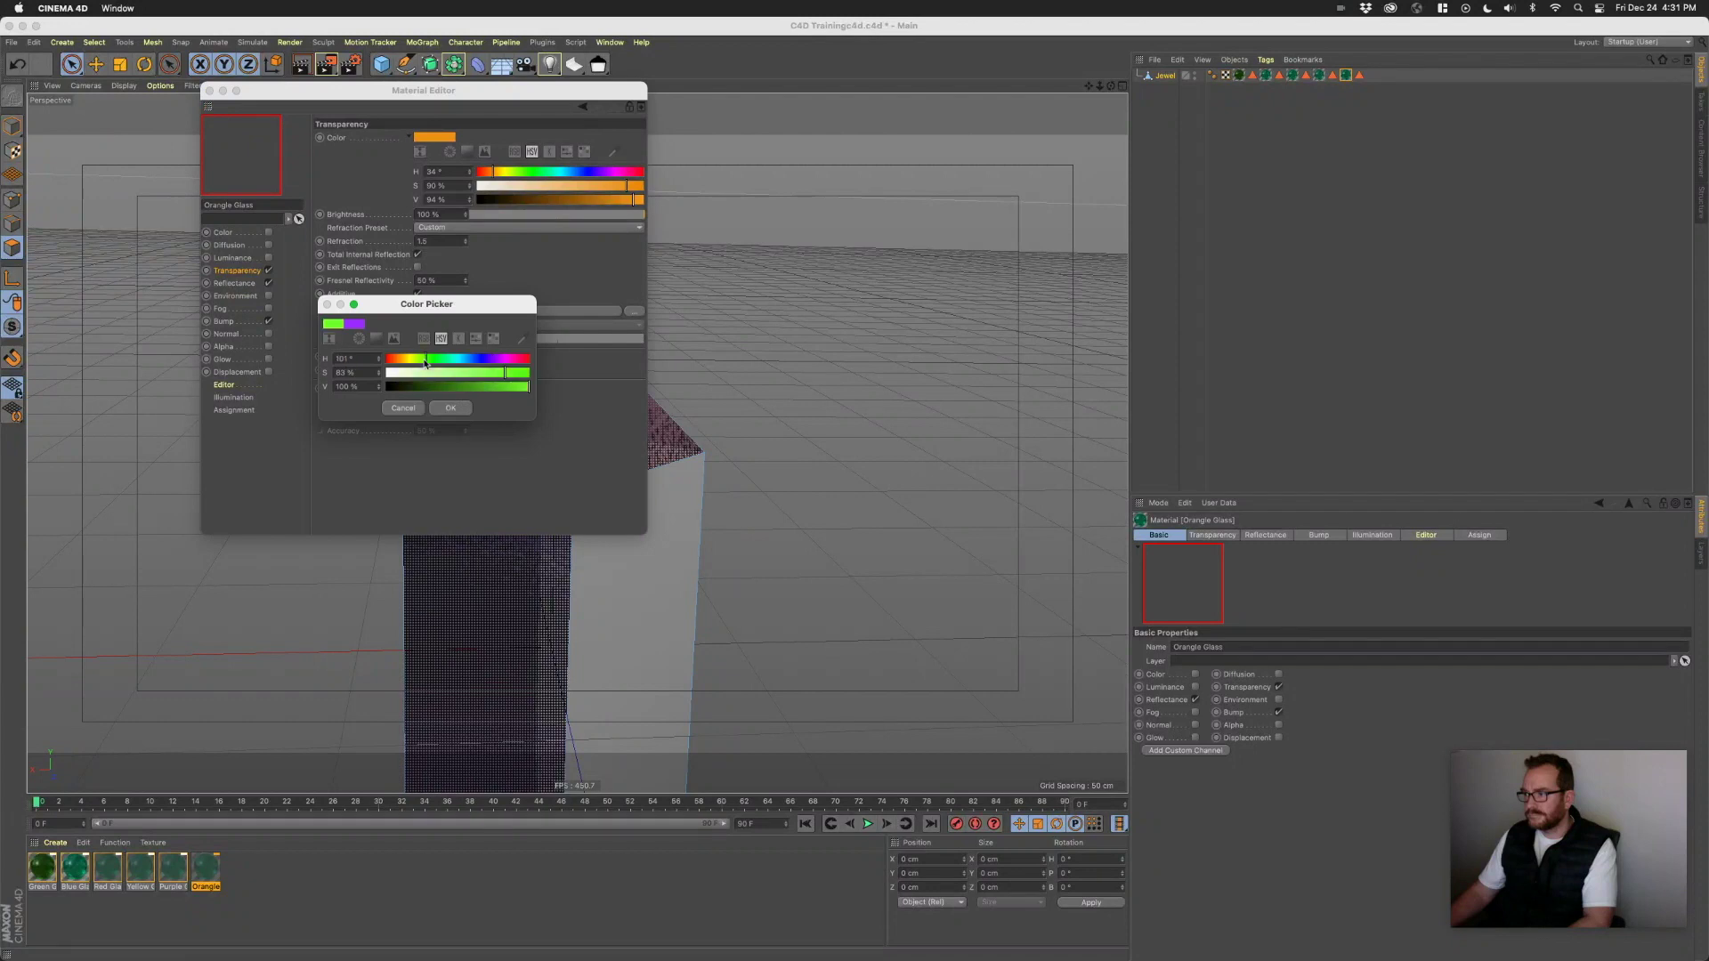
- Accept the picked colour for the Orange Glass material and show its transparency settings
{"action": "left_click", "coordinate": [450, 408]}
{"action": "left_click", "coordinate": [235, 283]}
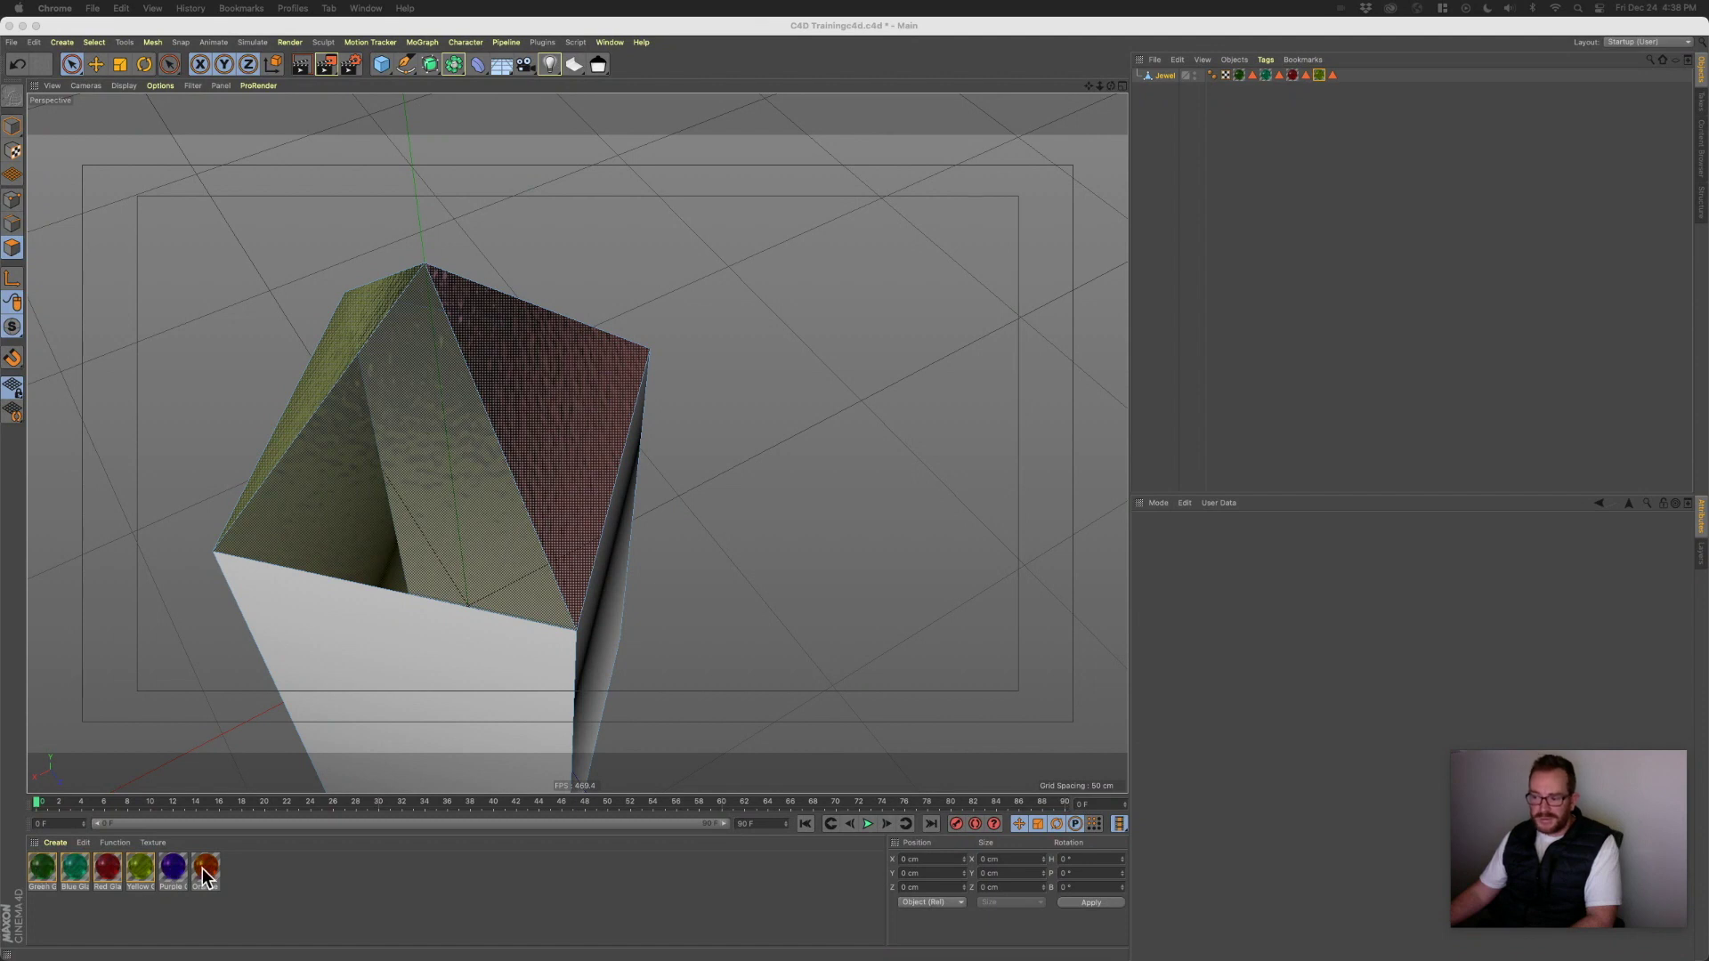
- Assign Purple Glass to one vertical side face of the Jewel and Orange Glass to the neighbouring side face
{"action": "left_click", "coordinate": [12, 125]}
{"action": "left_click", "coordinate": [828, 530]}
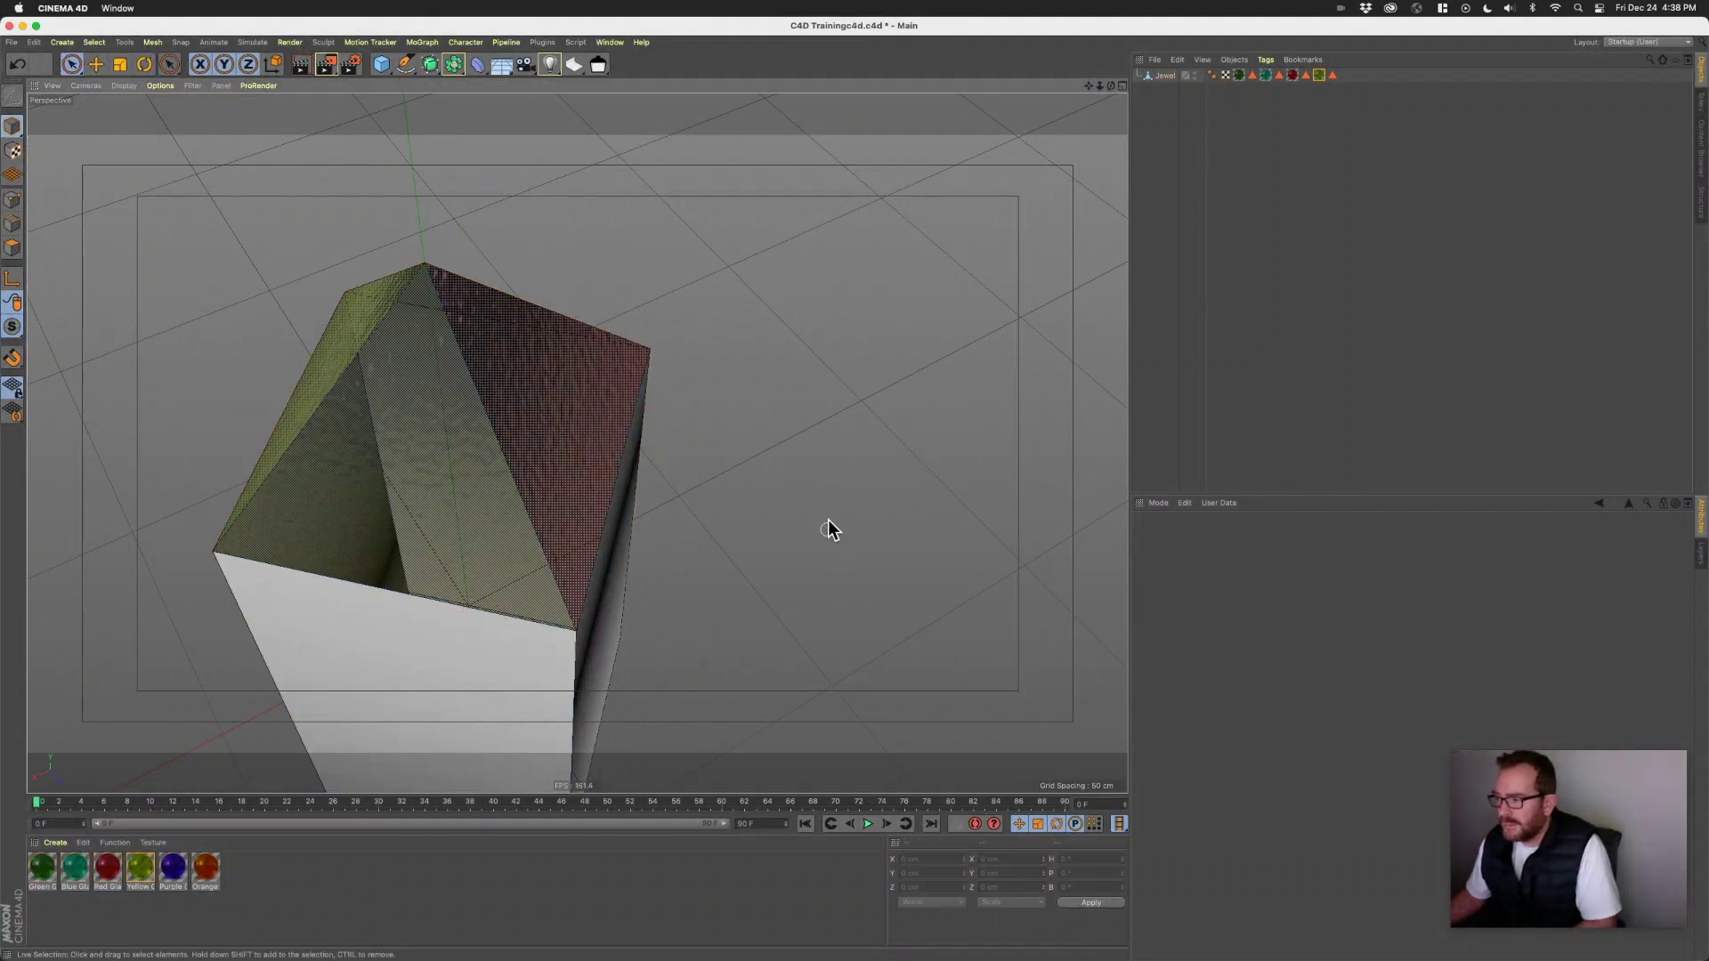
{"action": "left_click_drag", "start_coordinate": [503, 614], "coordinate": [500, 569], "text": "alt"}
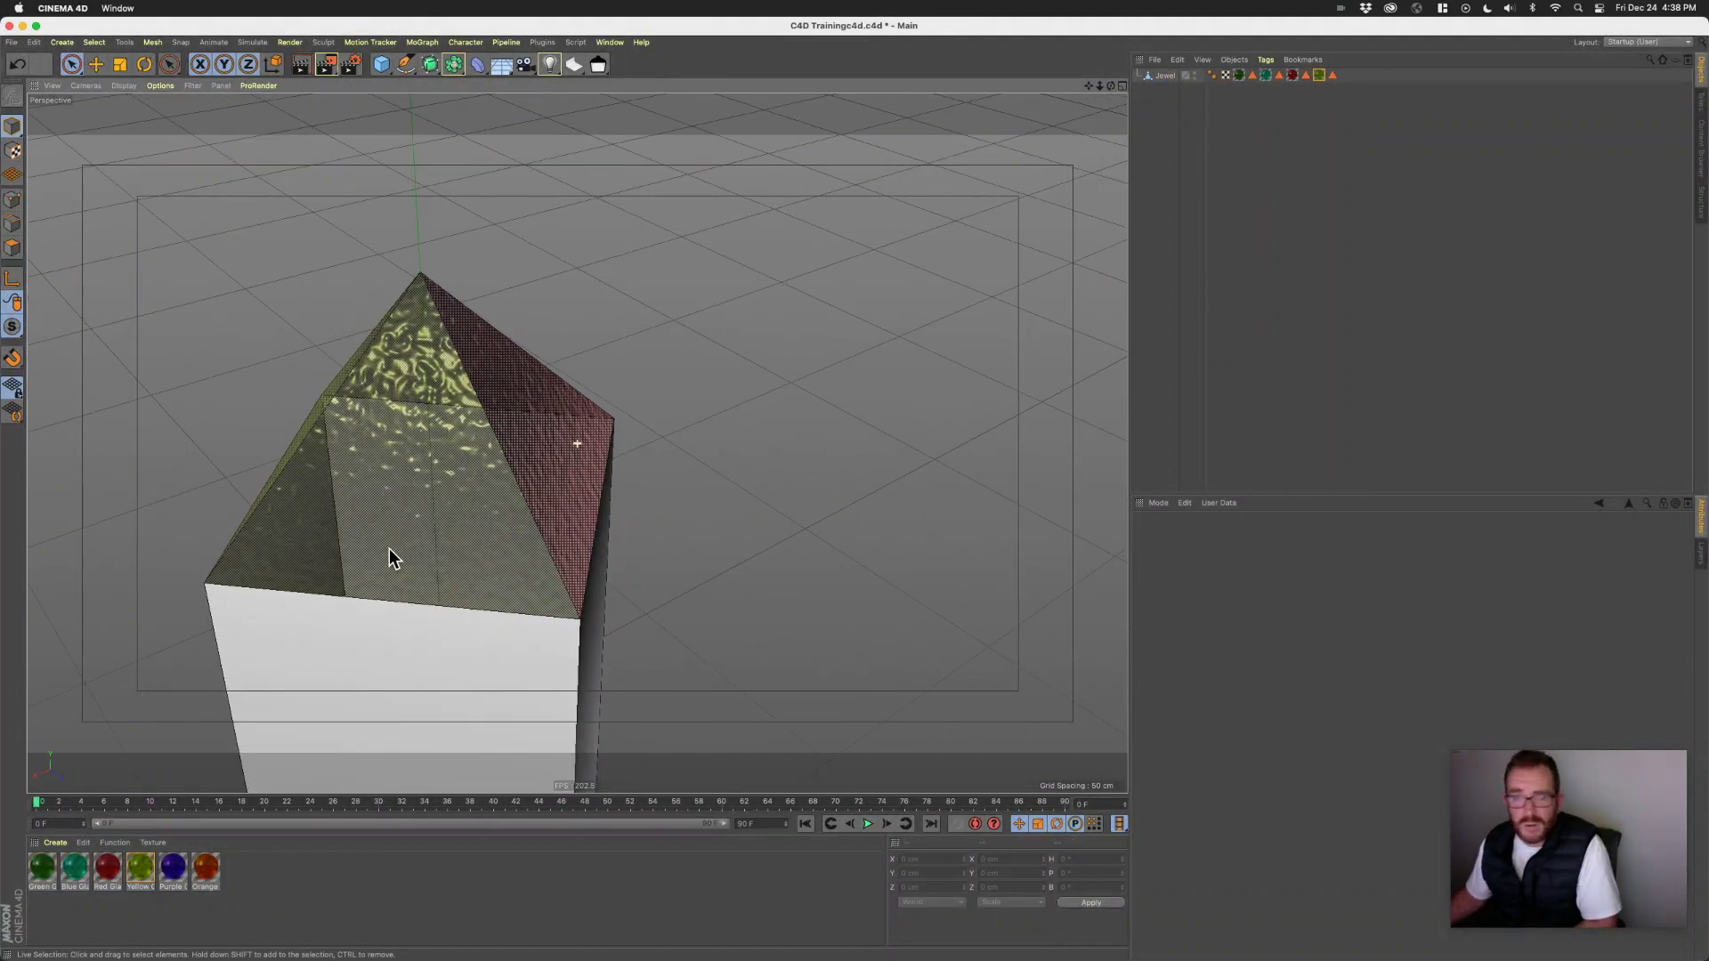
{"action": "left_click_drag", "start_coordinate": [388, 557], "coordinate": [571, 414], "text": "alt"}
{"action": "left_click_drag", "start_coordinate": [523, 518], "coordinate": [580, 500], "text": "alt"}
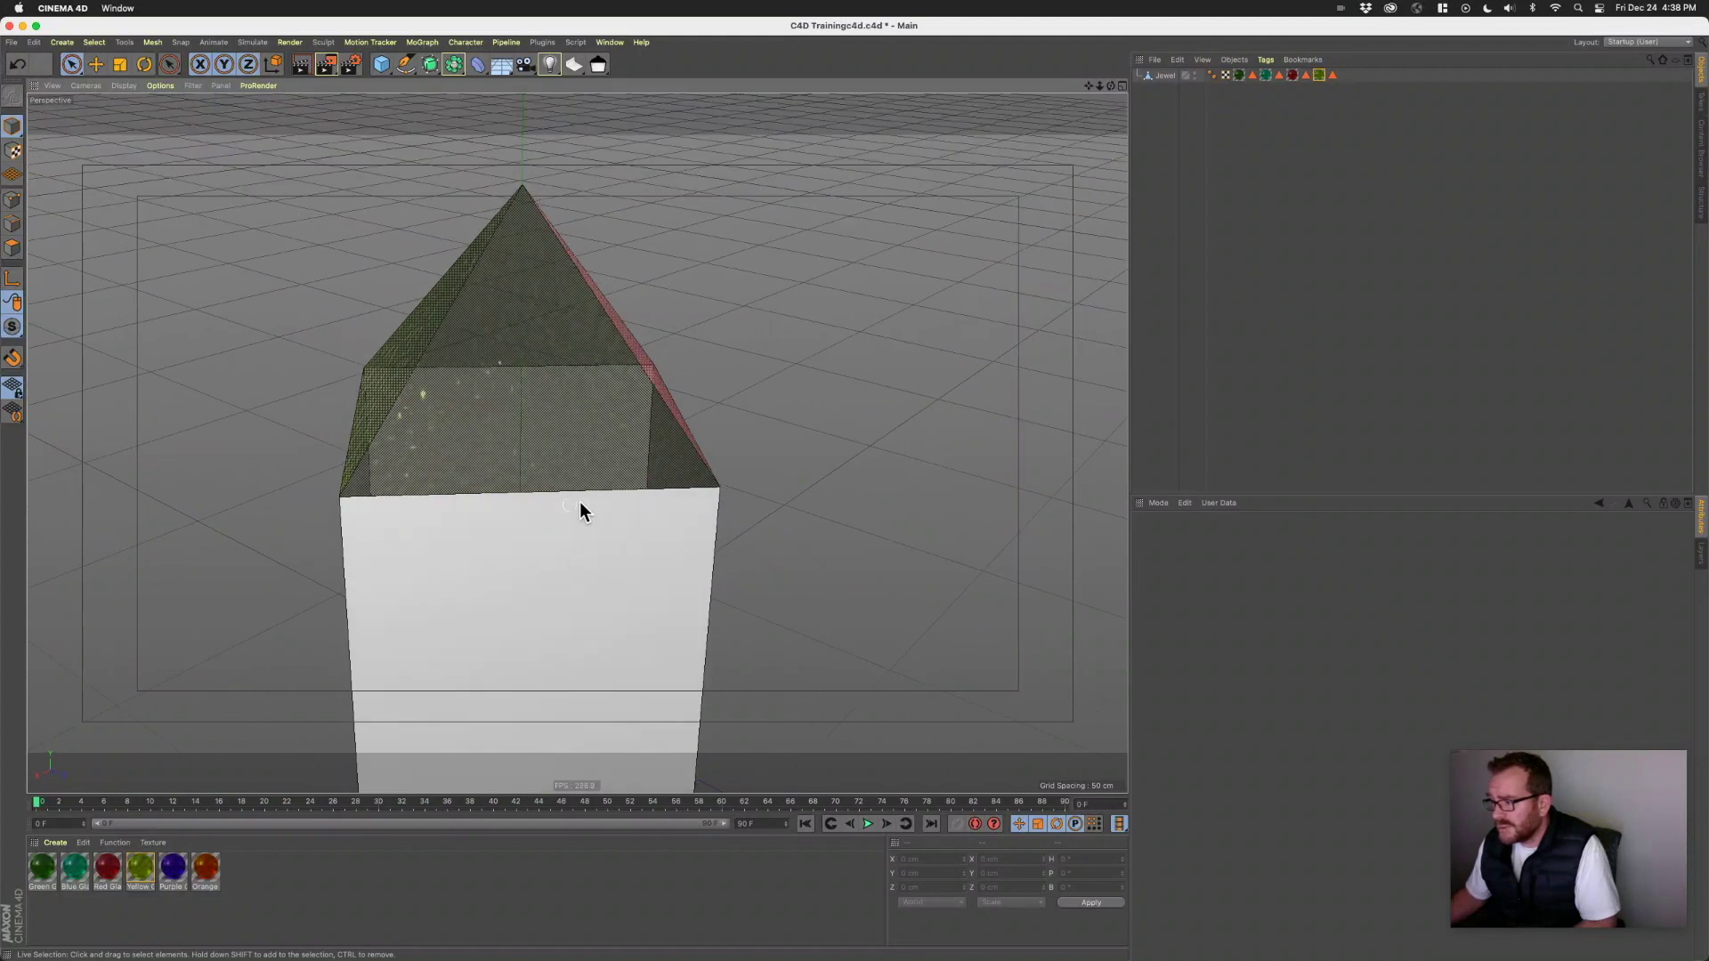
{"action": "left_click", "coordinate": [1162, 75]}
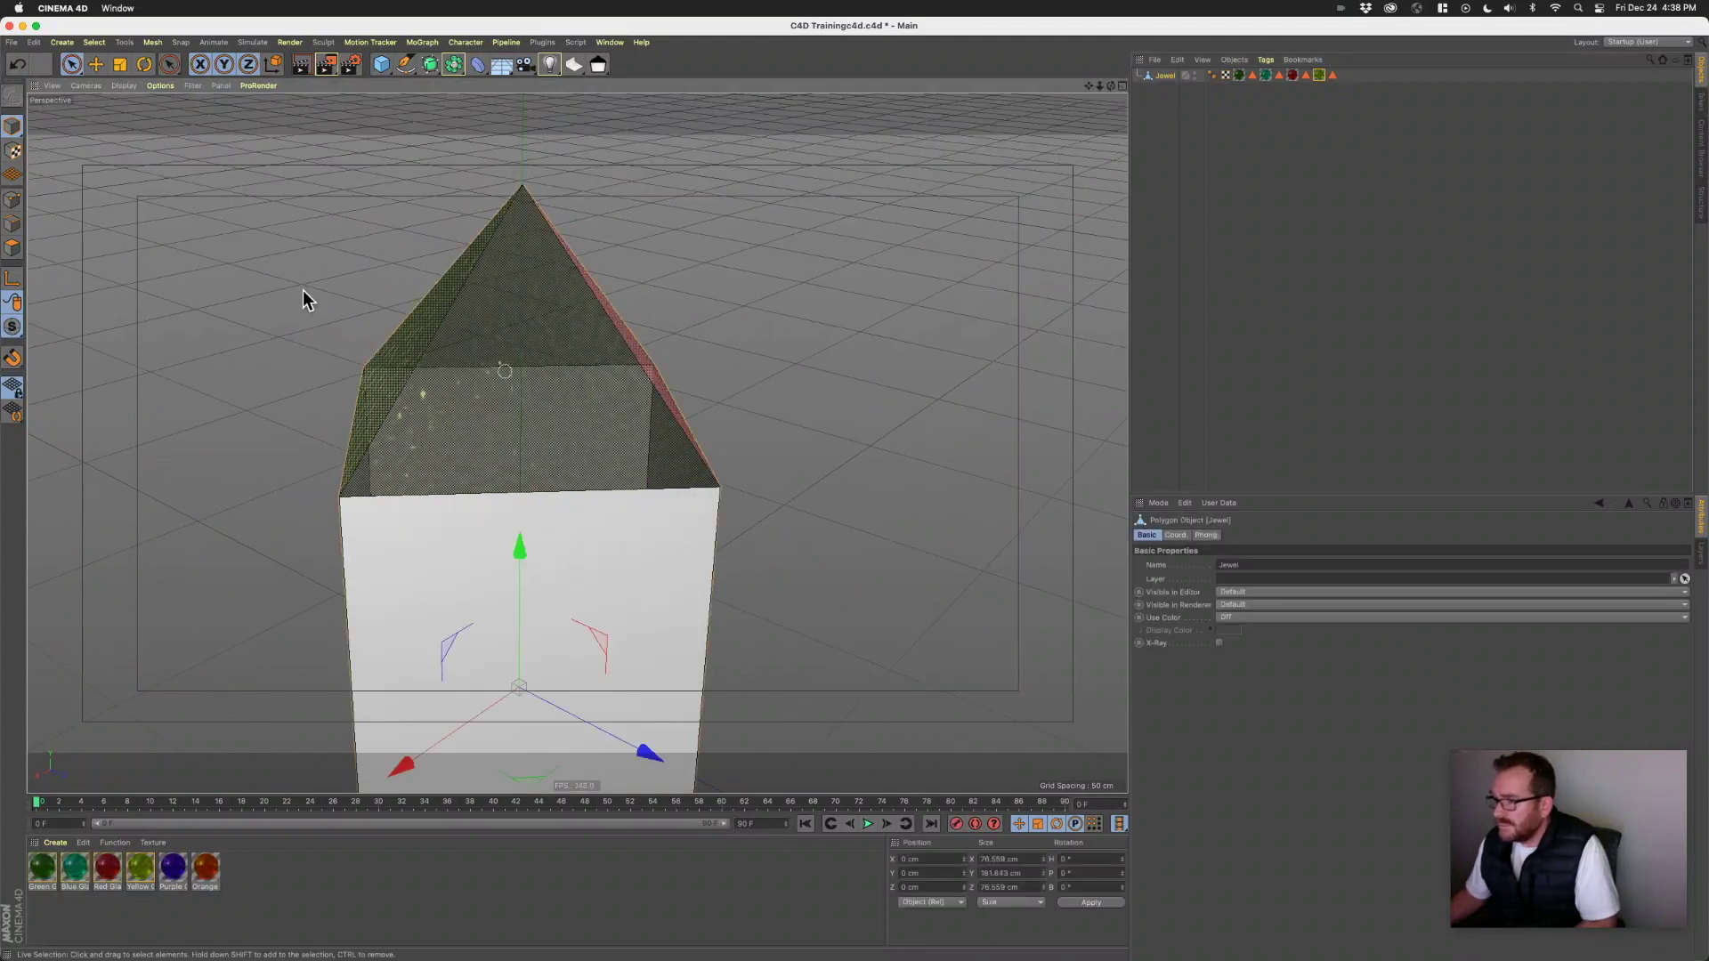
{"action": "left_click", "coordinate": [13, 248]}
{"action": "left_click", "coordinate": [459, 611]}
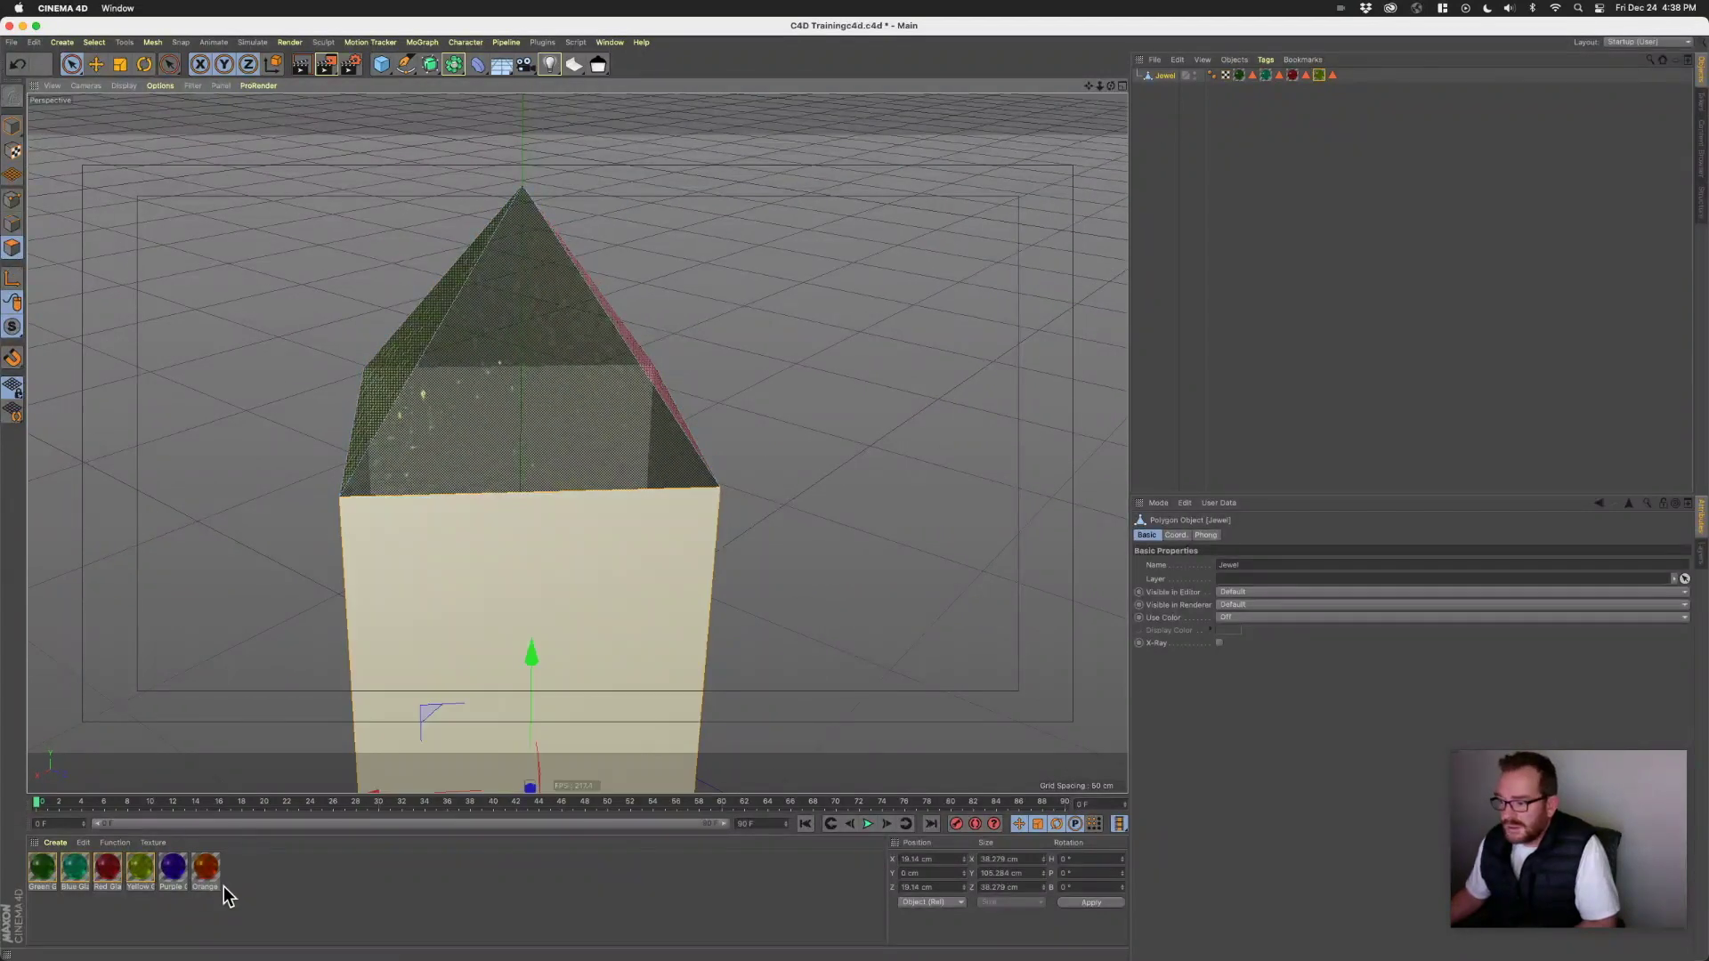
{"action": "left_click_drag", "start_coordinate": [454, 652], "coordinate": [716, 587]}
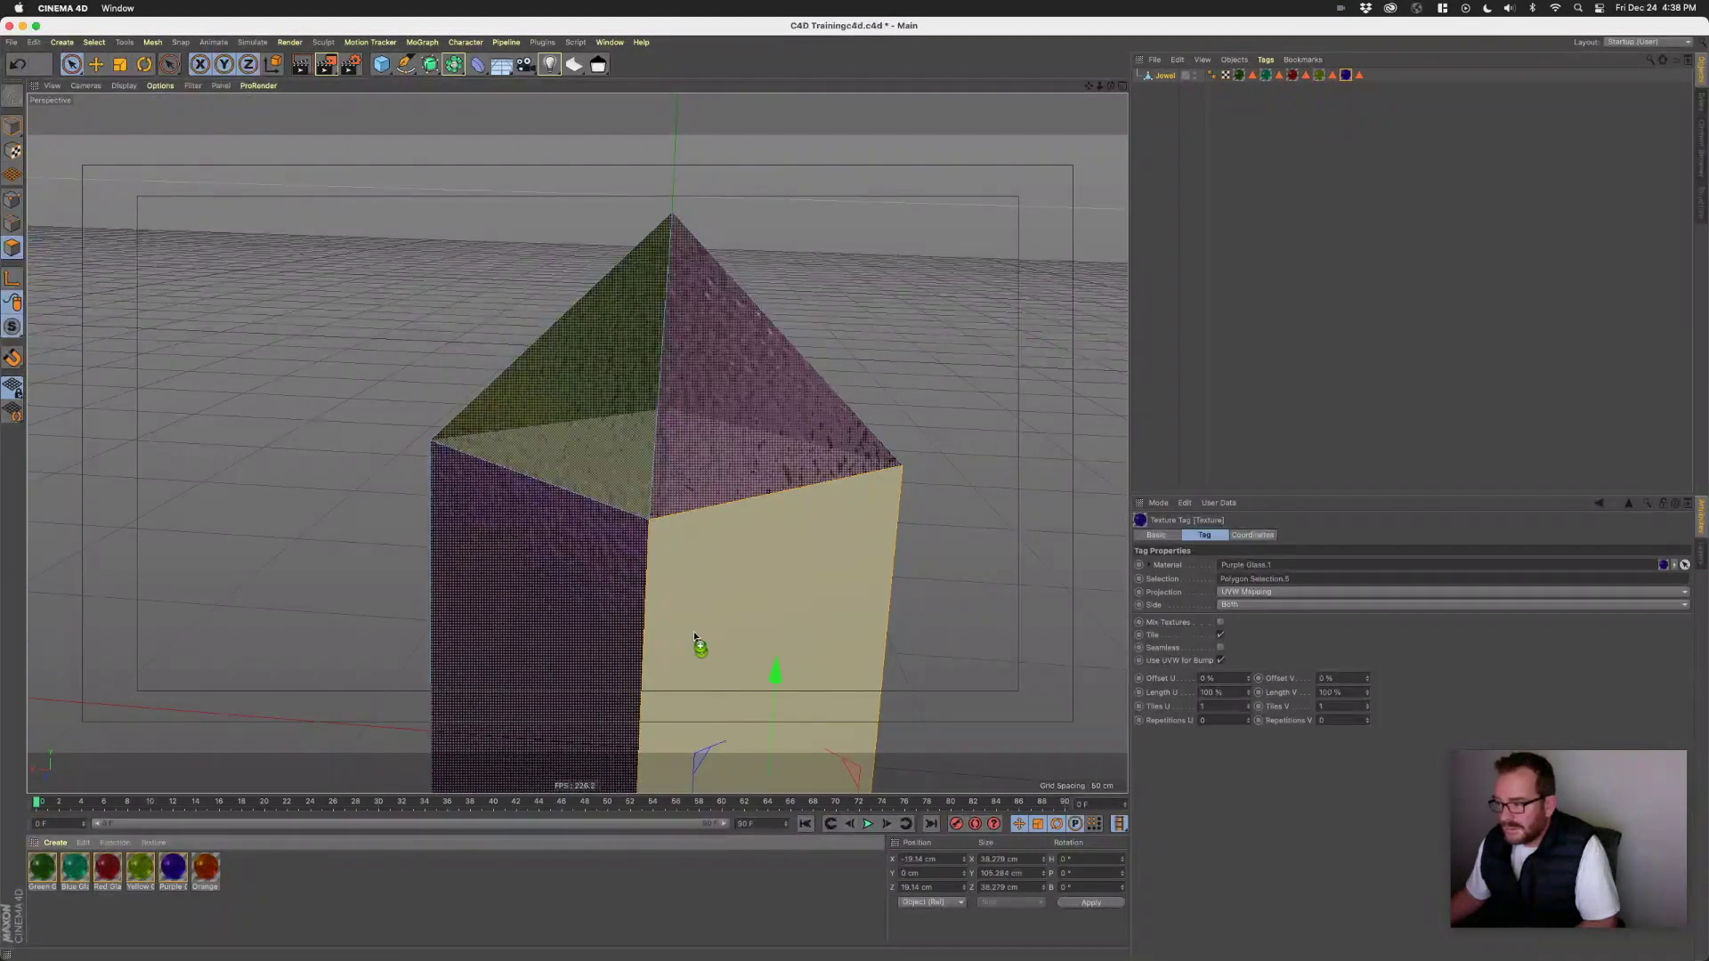
{"action": "left_click_drag", "start_coordinate": [862, 607], "coordinate": [537, 511], "text": "alt"}
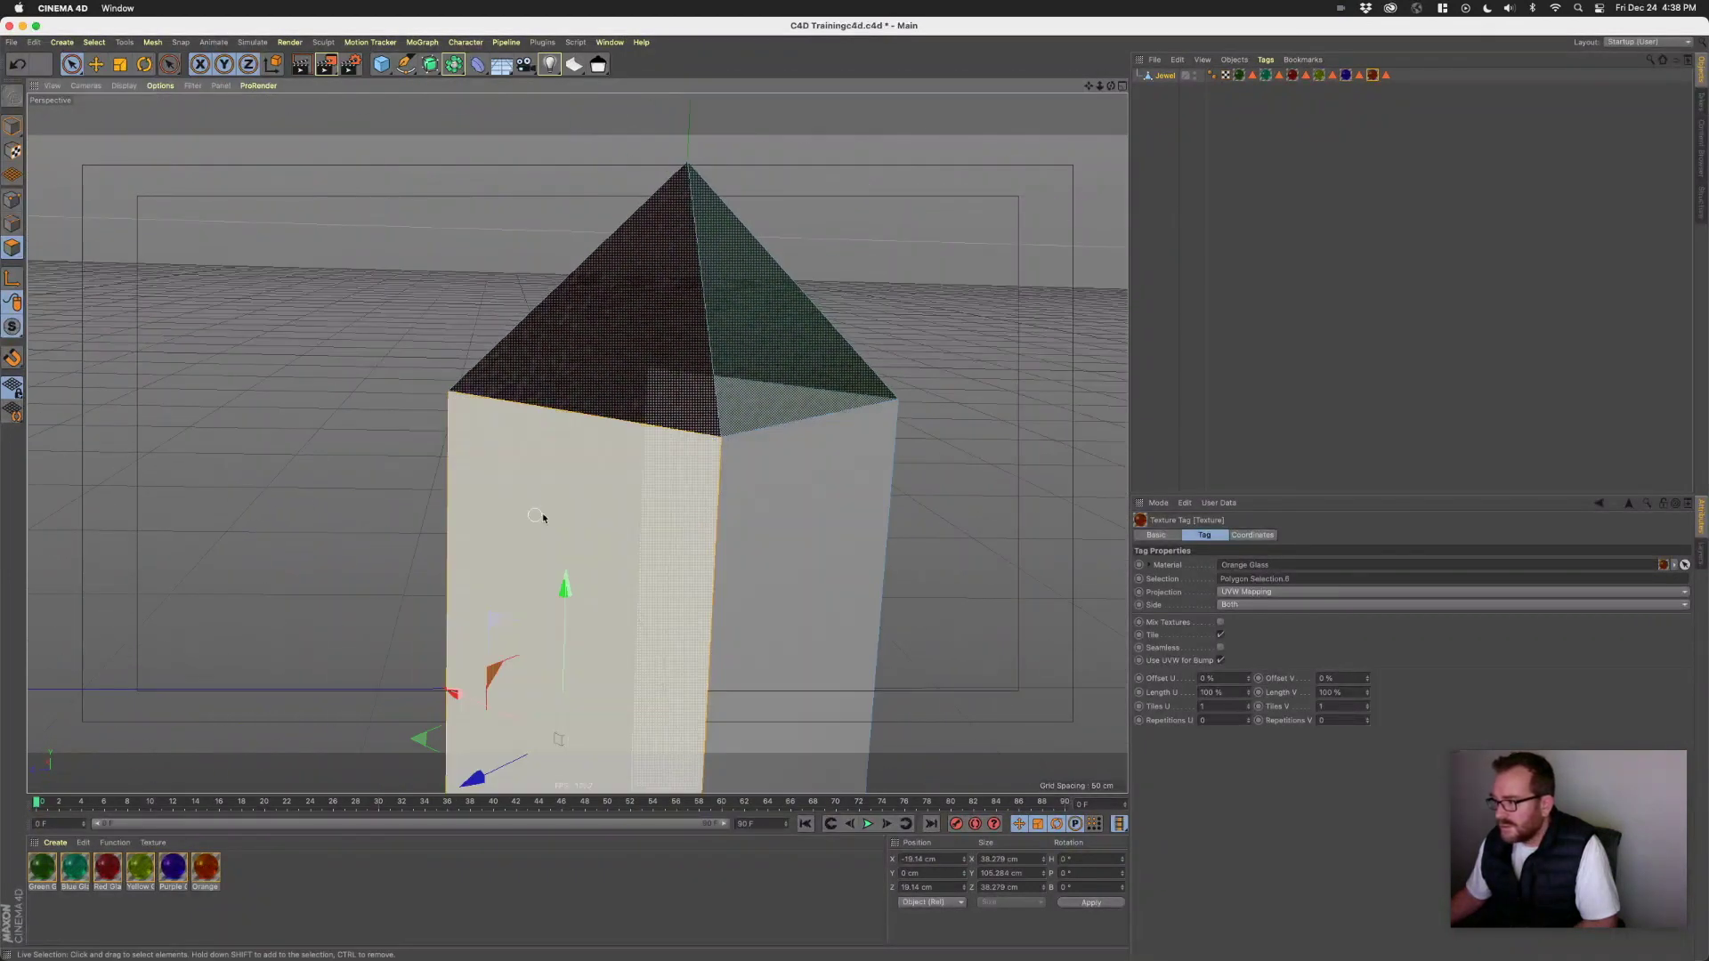
- Assign Blue Glass to the next uncovered vertical side face of the Jewel
{"action": "left_click", "coordinate": [816, 508]}
{"action": "left_click_drag", "start_coordinate": [78, 868], "coordinate": [753, 574]}
{"action": "left_click_drag", "start_coordinate": [574, 441], "coordinate": [777, 527], "text": "alt"}
{"action": "right_click_drag", "start_coordinate": [776, 527], "coordinate": [979, 574], "text": "alt"}
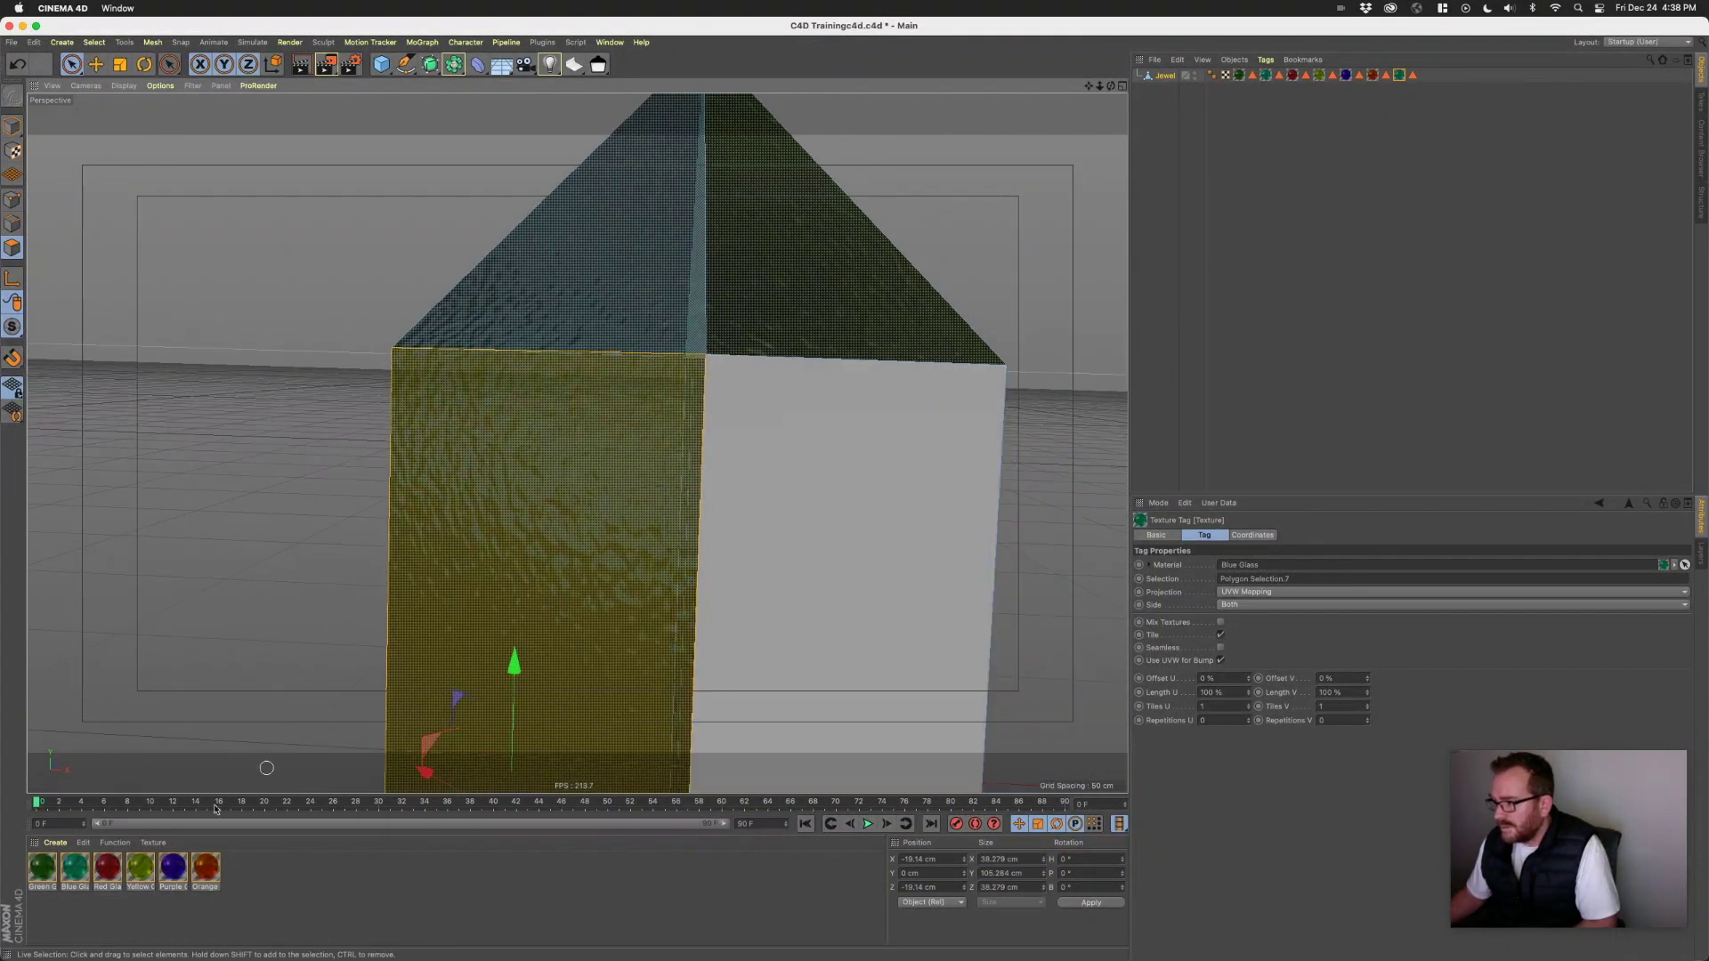
- Assign Green Glass to the selected side face and to the last uncovered side face of the Jewel
{"action": "left_click_drag", "start_coordinate": [139, 867], "coordinate": [129, 841]}
{"action": "mouse_move", "coordinate": [934, 577]}
{"action": "left_mouse_down"}
{"action": "mouse_move", "coordinate": [984, 546]}
{"action": "mouse_move", "coordinate": [908, 564]}
{"action": "left_mouse_up"}
{"action": "right_click_drag", "start_coordinate": [908, 564], "coordinate": [968, 550], "text": "alt"}
{"action": "left_click", "coordinate": [875, 582]}
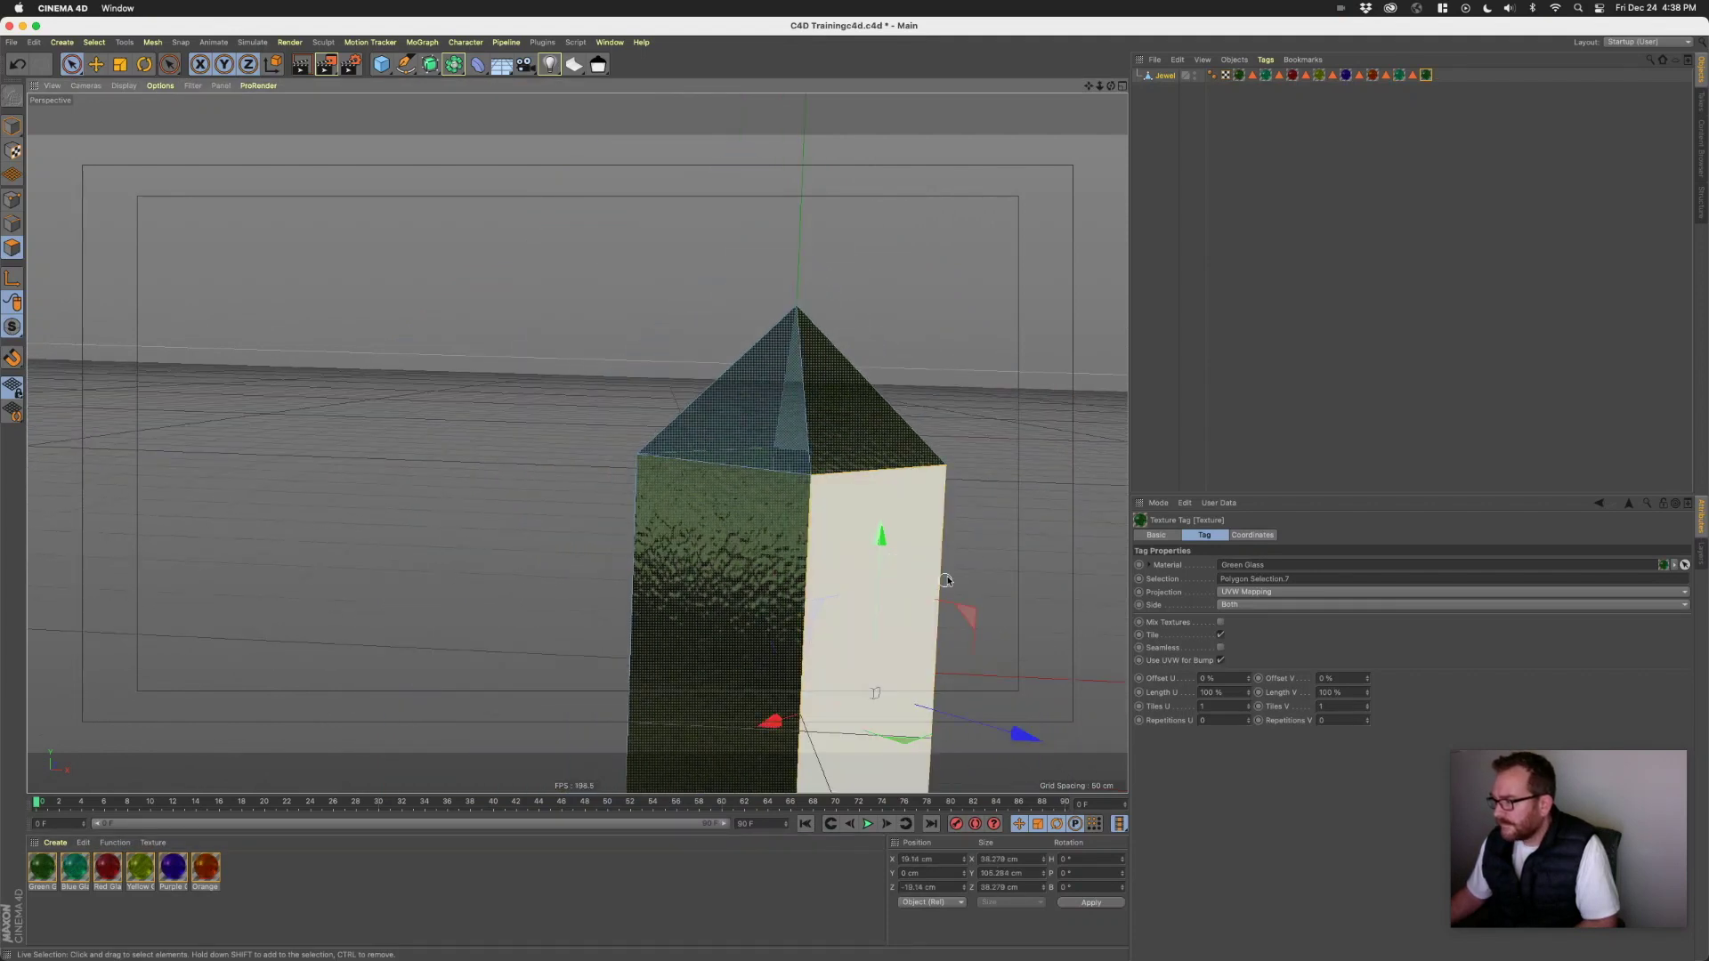
{"action": "left_click_drag", "start_coordinate": [34, 870], "coordinate": [847, 545]}
- Assign Red Glass to one face of the Jewel's lower tip and Orange Glass to the adjacent tip face
{"action": "right_click_drag", "start_coordinate": [1033, 518], "coordinate": [907, 493], "text": "alt"}
{"action": "left_click_drag", "start_coordinate": [907, 493], "coordinate": [732, 599], "text": "alt"}
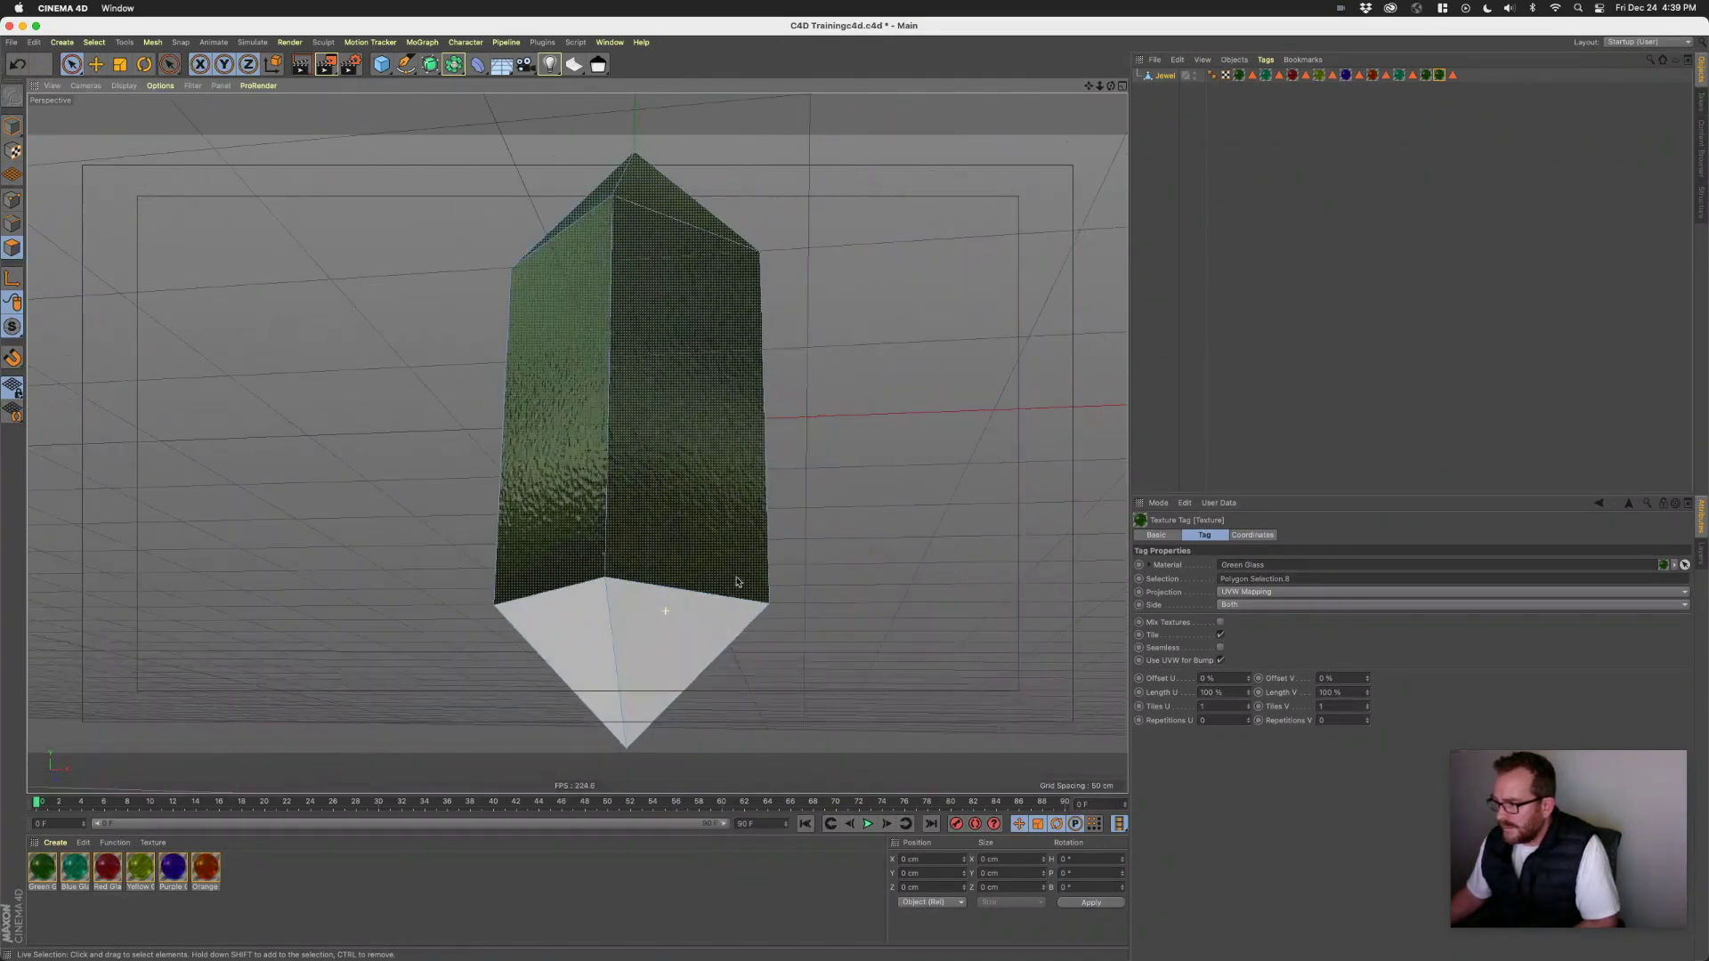
{"action": "left_click", "coordinate": [557, 658]}
{"action": "left_click_drag", "start_coordinate": [107, 866], "coordinate": [561, 658]}
{"action": "left_click", "coordinate": [686, 649]}
{"action": "left_click_drag", "start_coordinate": [204, 866], "coordinate": [559, 728]}
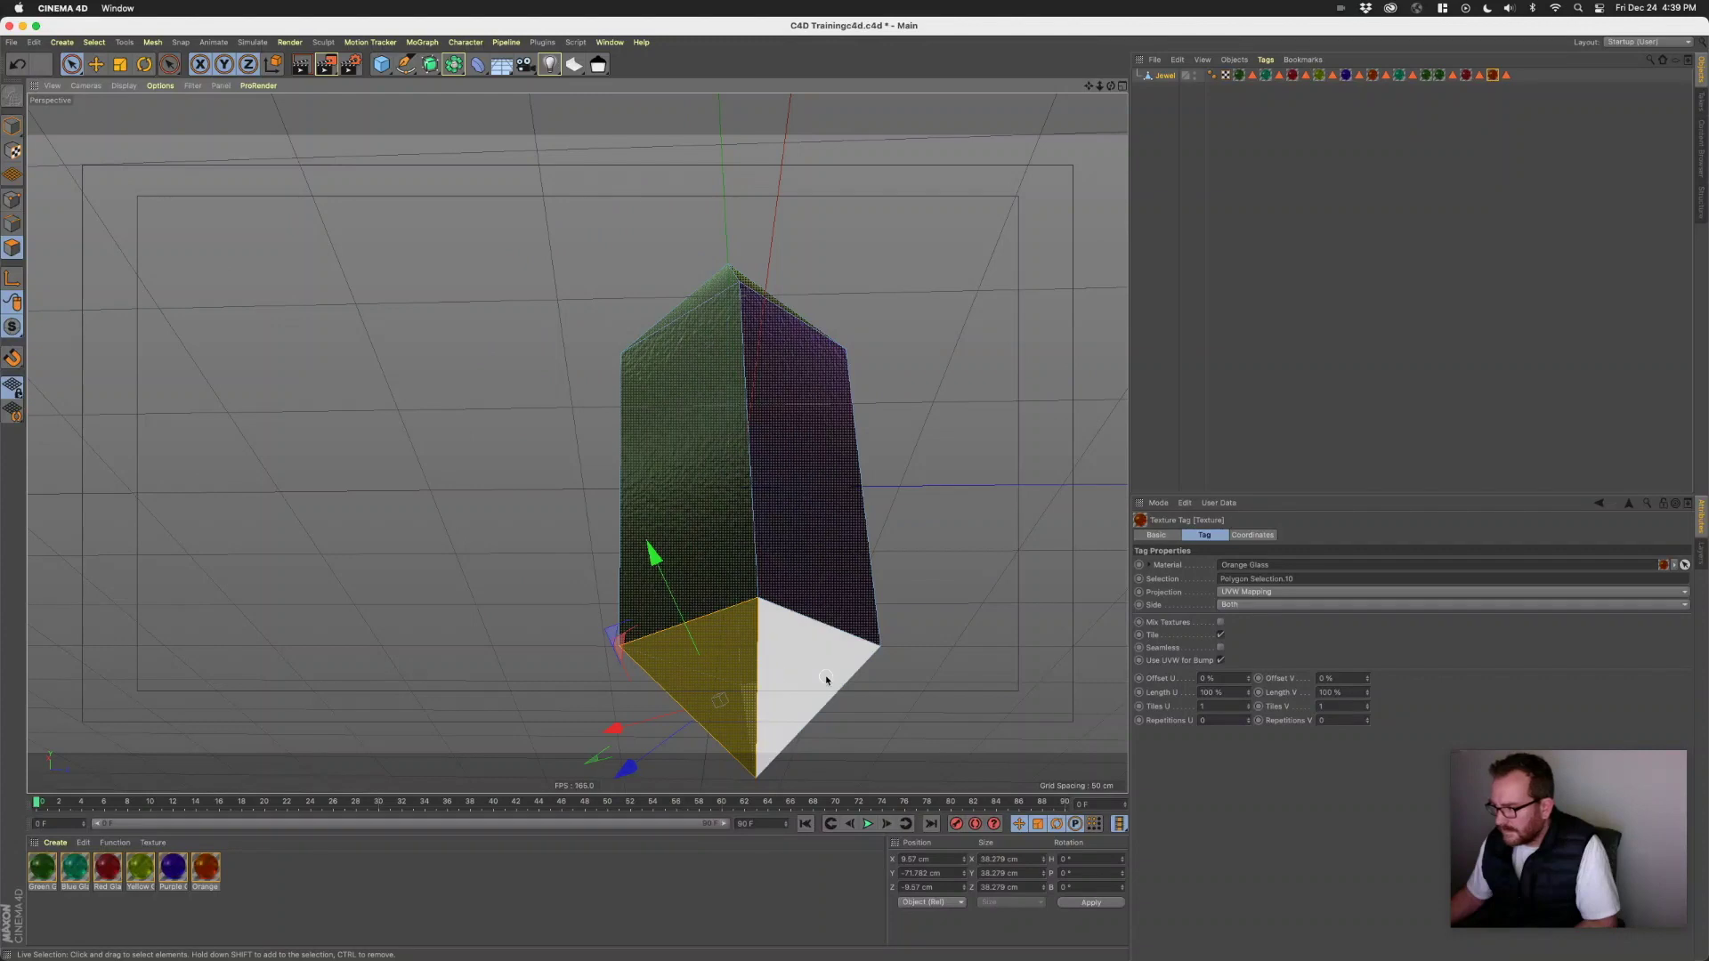
- Assign Blue Glass to the two remaining faces of the Jewel's lower tip and deselect everything
{"action": "left_click_drag", "start_coordinate": [795, 668], "coordinate": [795, 668]}
{"action": "left_click_drag", "start_coordinate": [794, 667], "coordinate": [463, 516], "text": "alt"}
{"action": "left_click_drag", "start_coordinate": [75, 871], "coordinate": [690, 623]}
{"action": "left_click_drag", "start_coordinate": [884, 545], "coordinate": [730, 498], "text": "alt"}
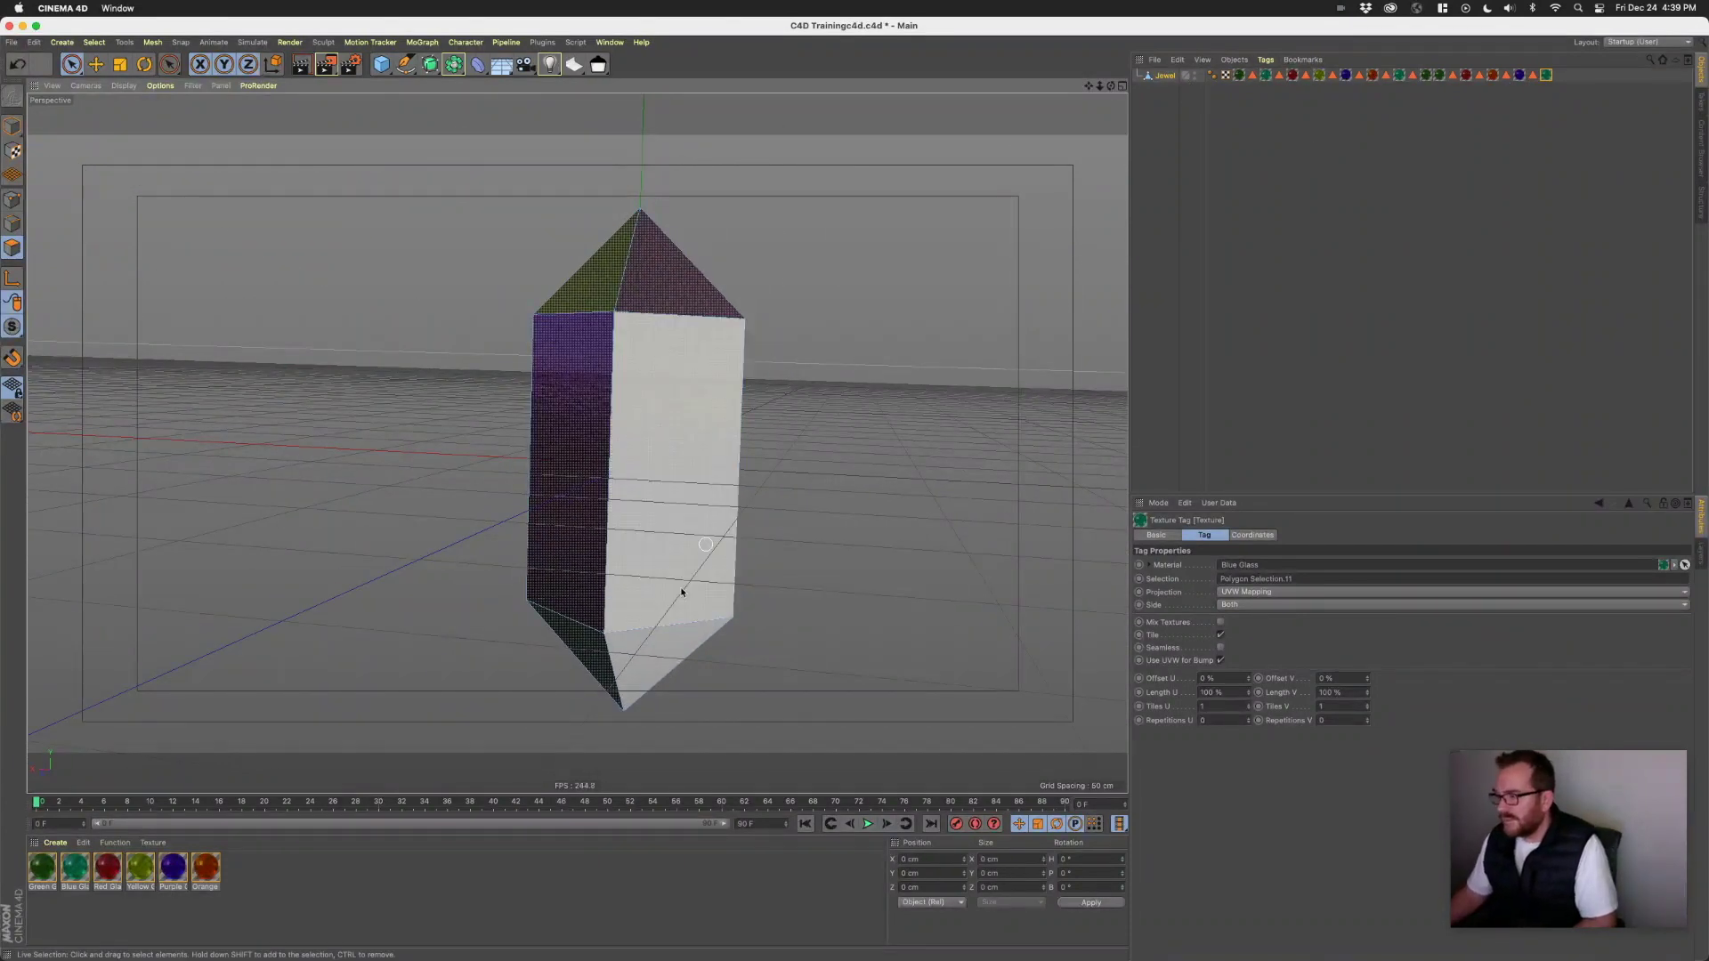
{"action": "left_click", "coordinate": [640, 656]}
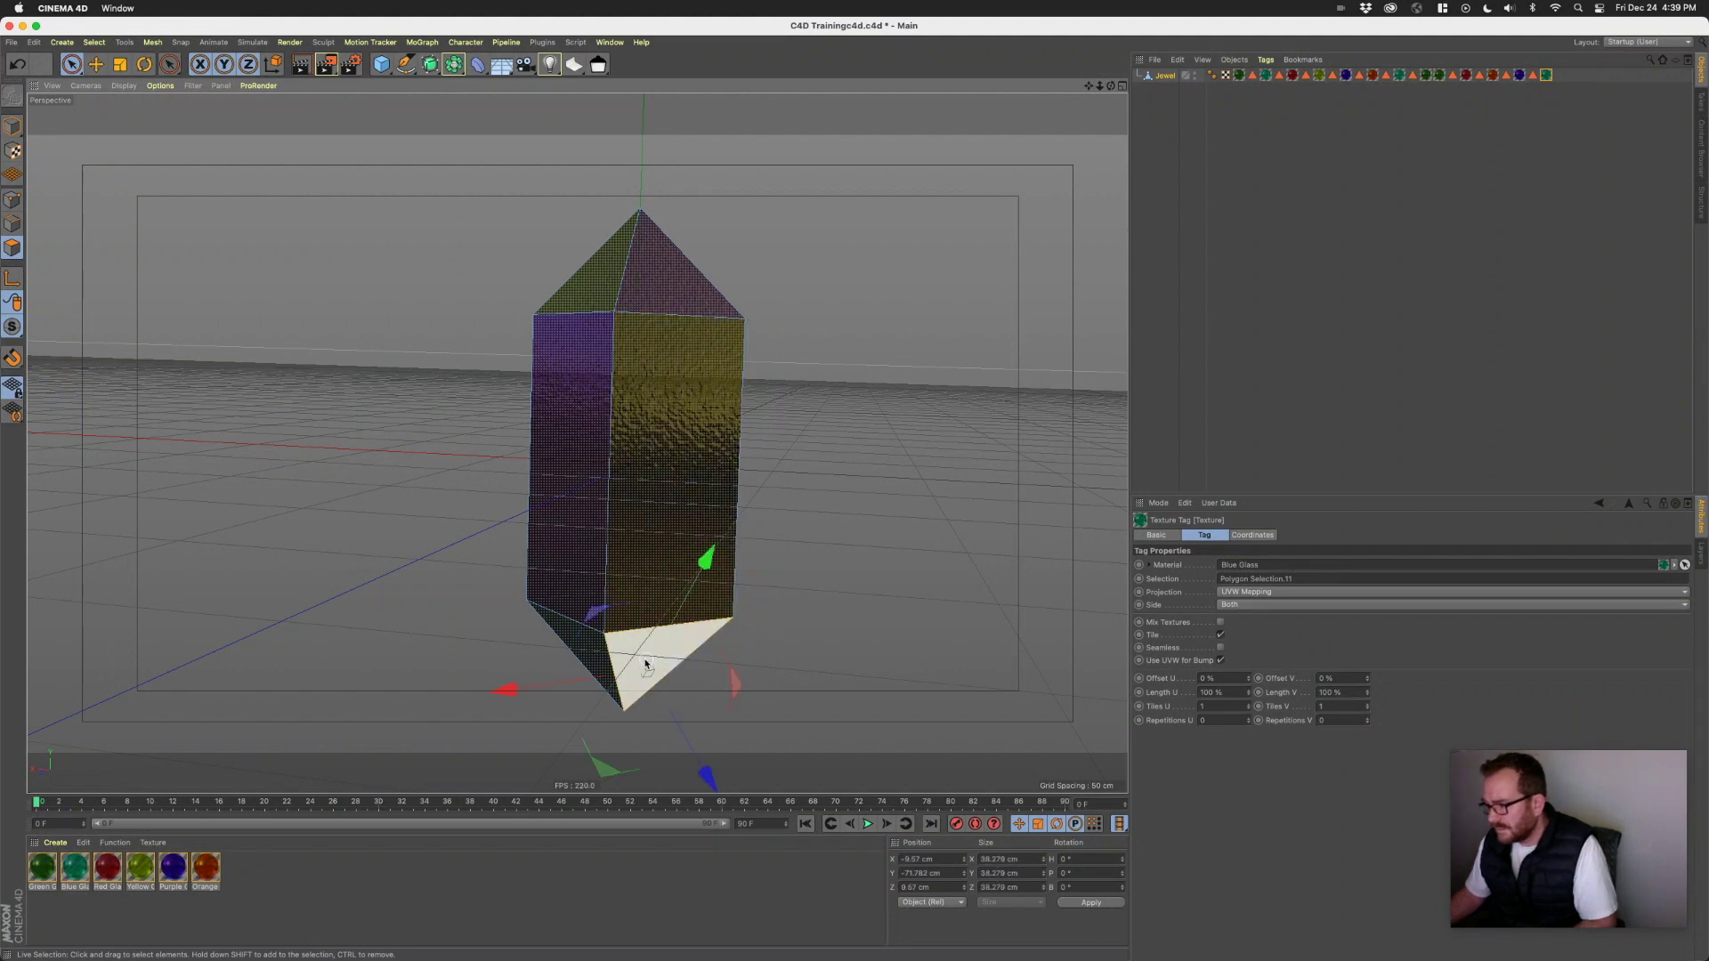
{"action": "left_click", "coordinate": [872, 621]}
{"action": "left_click_drag", "start_coordinate": [941, 576], "coordinate": [662, 540], "text": "alt"}
- Render the perspective view to examine the glass Jewel without lighting or background, and clear the preview
{"action": "left_click", "coordinate": [298, 71]}
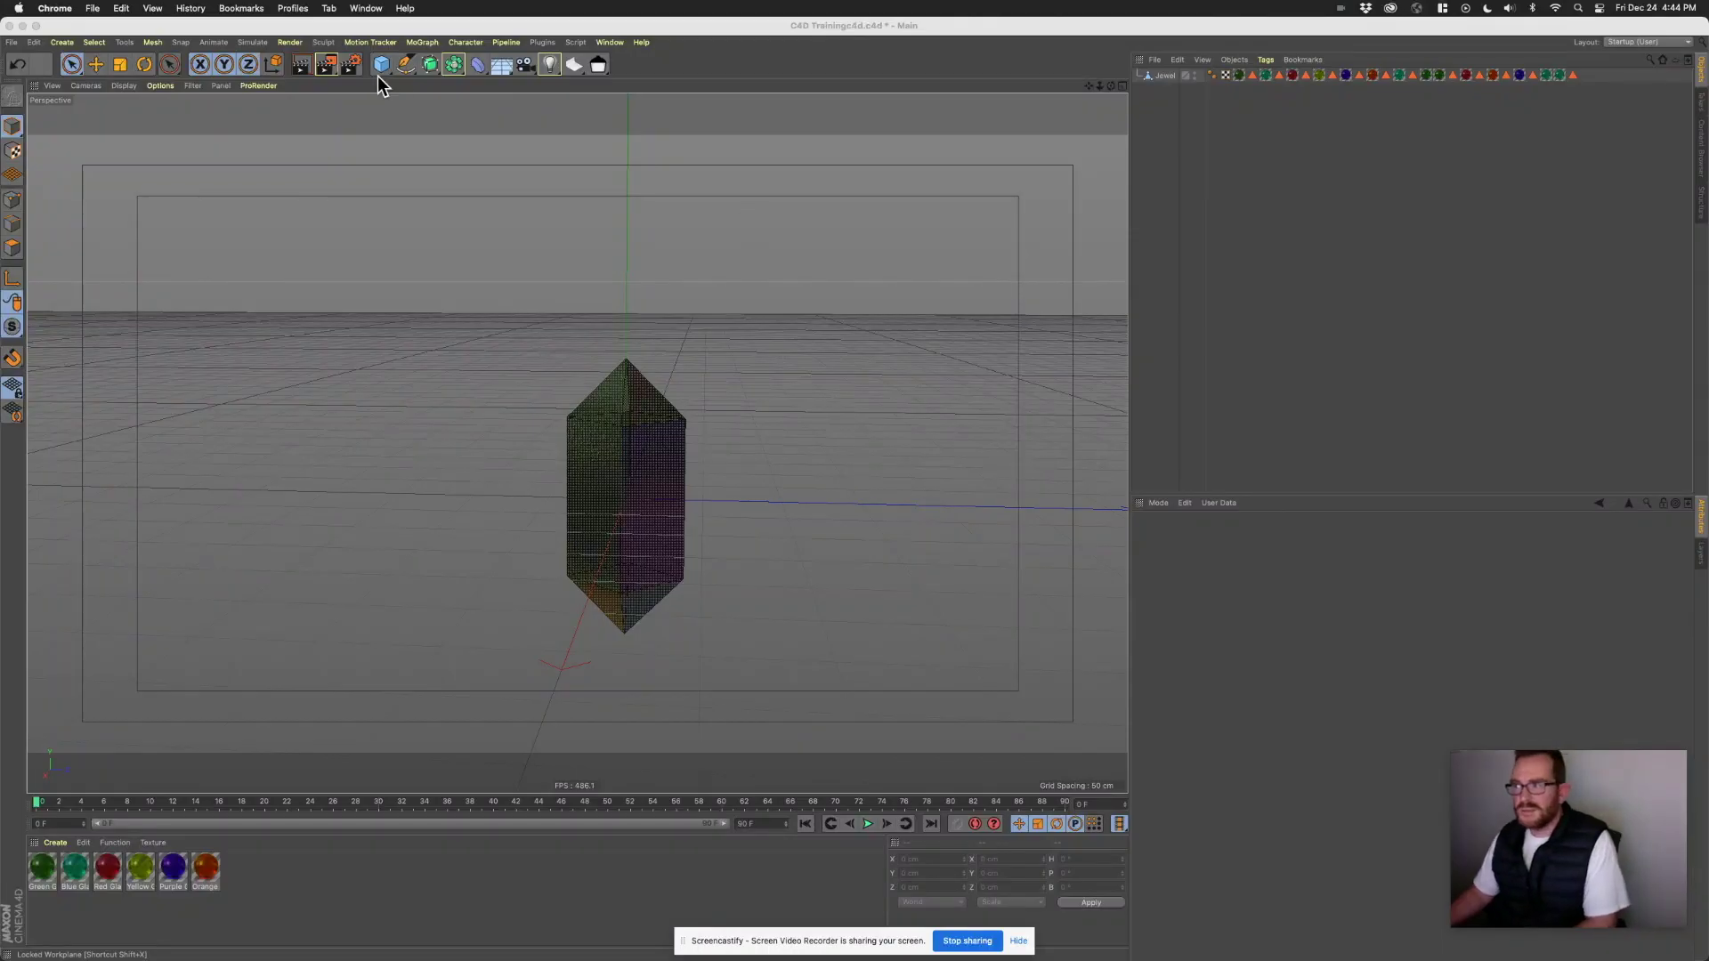
{"action": "left_click", "coordinate": [308, 64]}
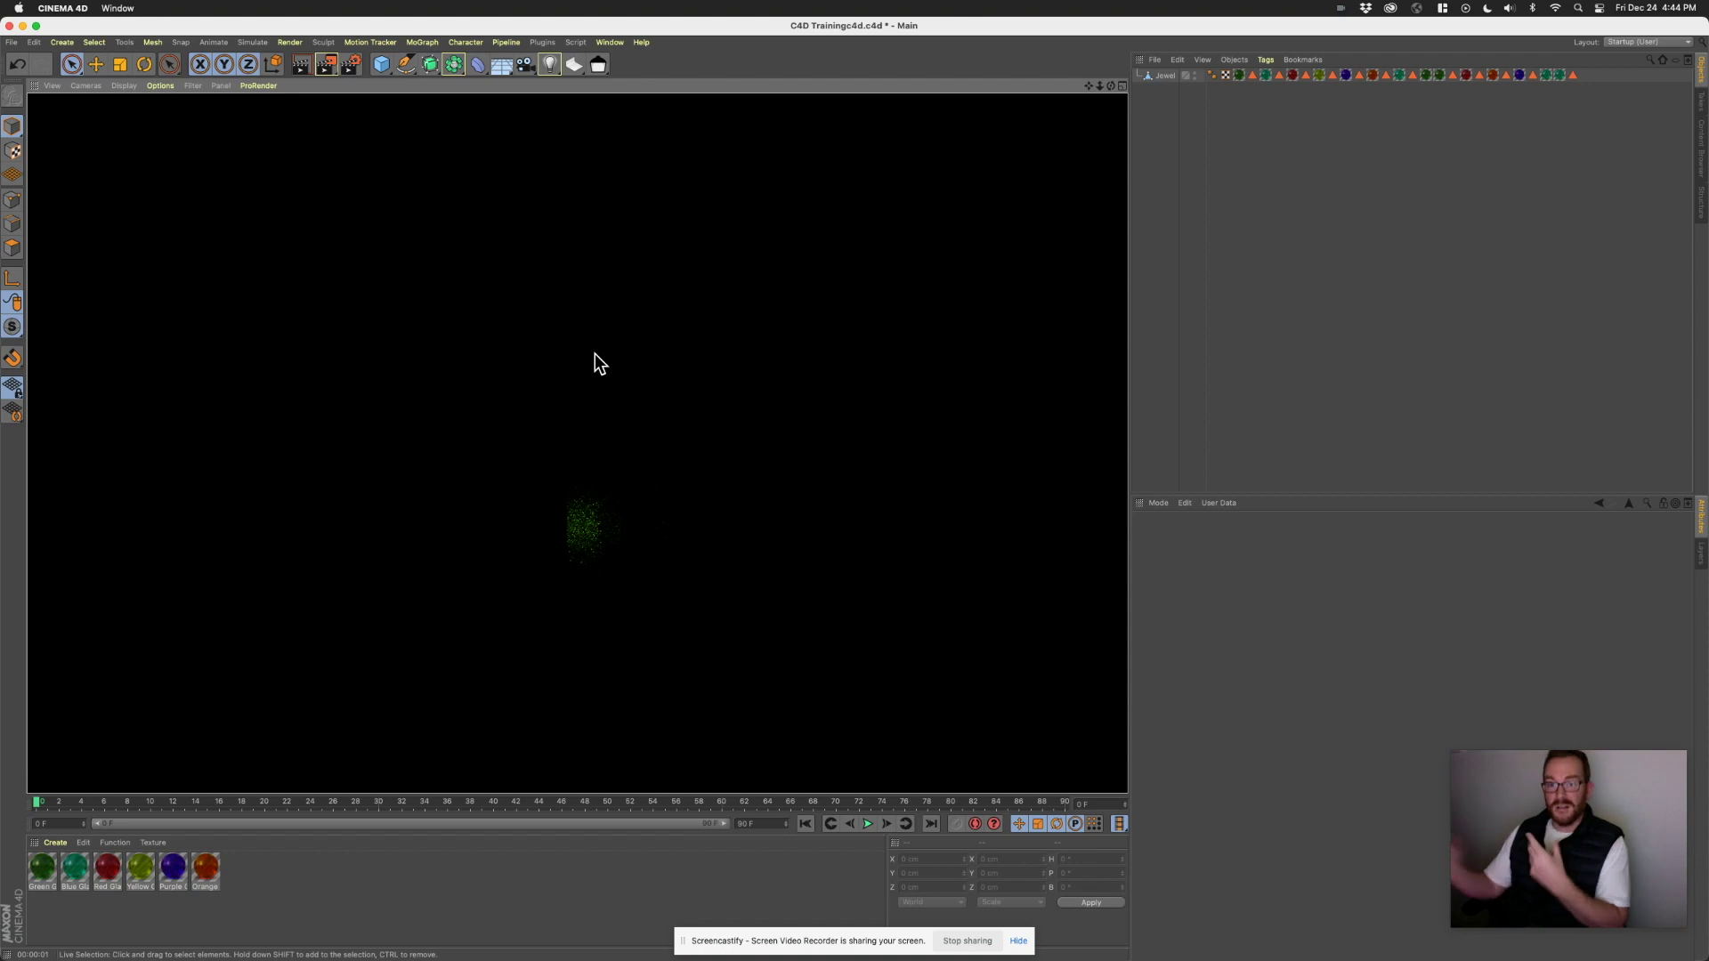
{"action": "left_click", "coordinate": [329, 254]}
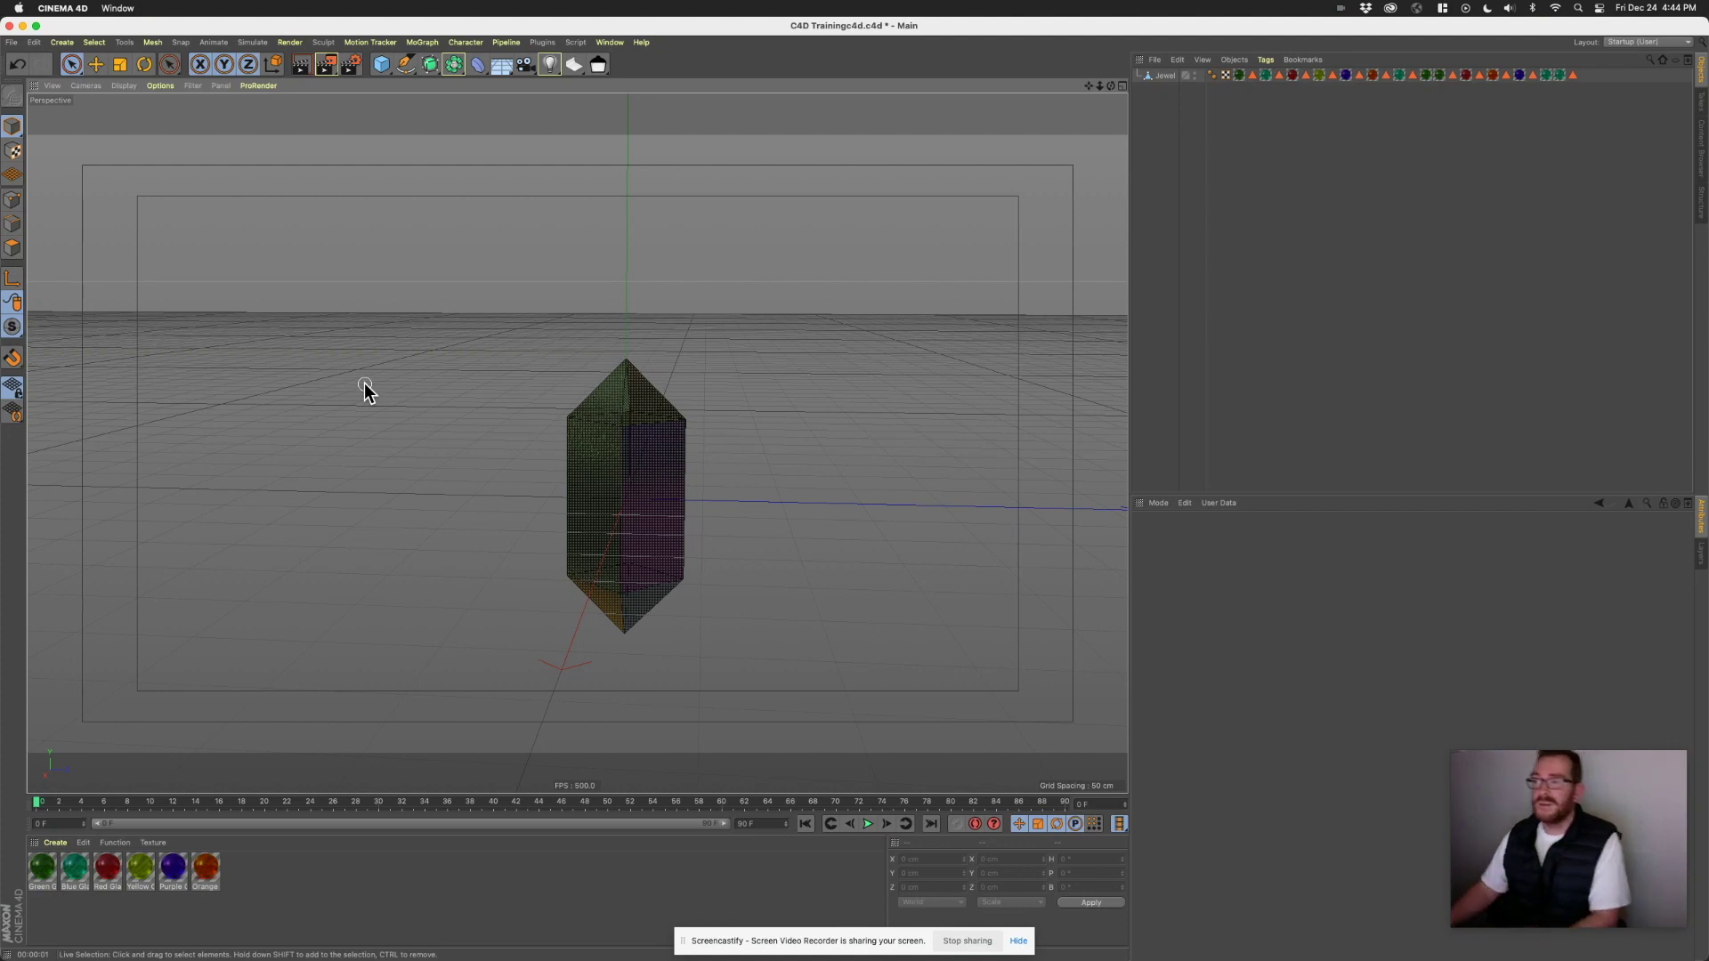
- Reset the perspective view to its default framing and add a Plane primitive
{"action": "left_click", "coordinate": [46, 85]}
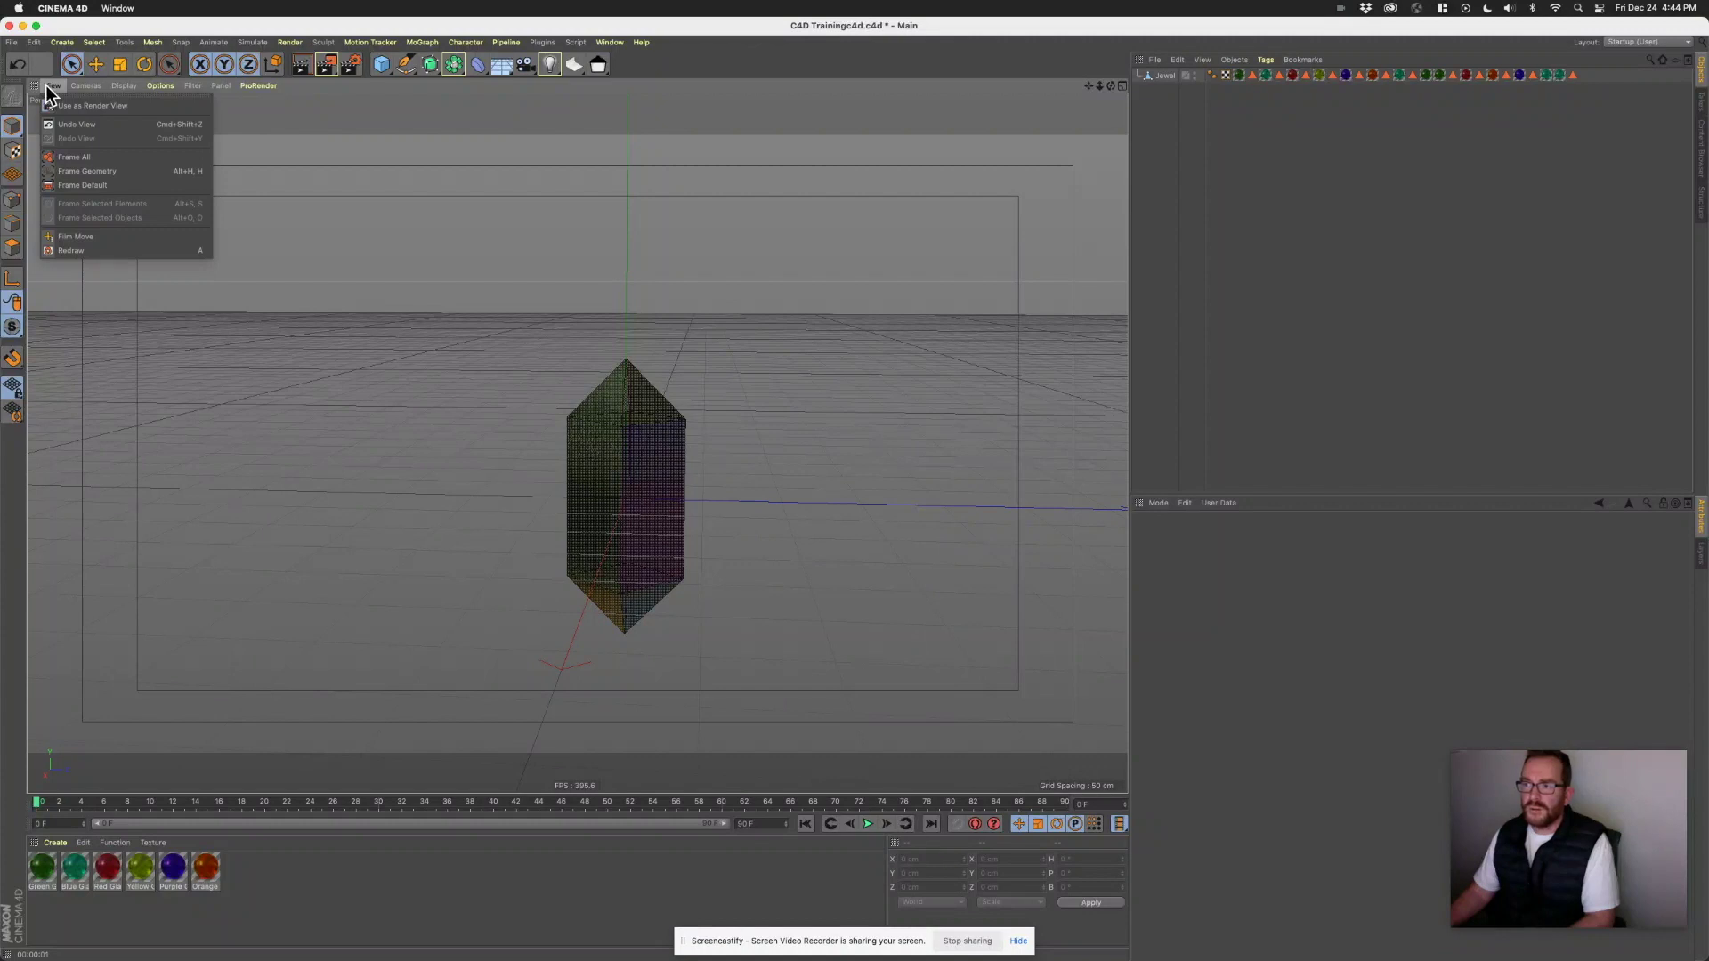
{"action": "left_click", "coordinate": [107, 185]}
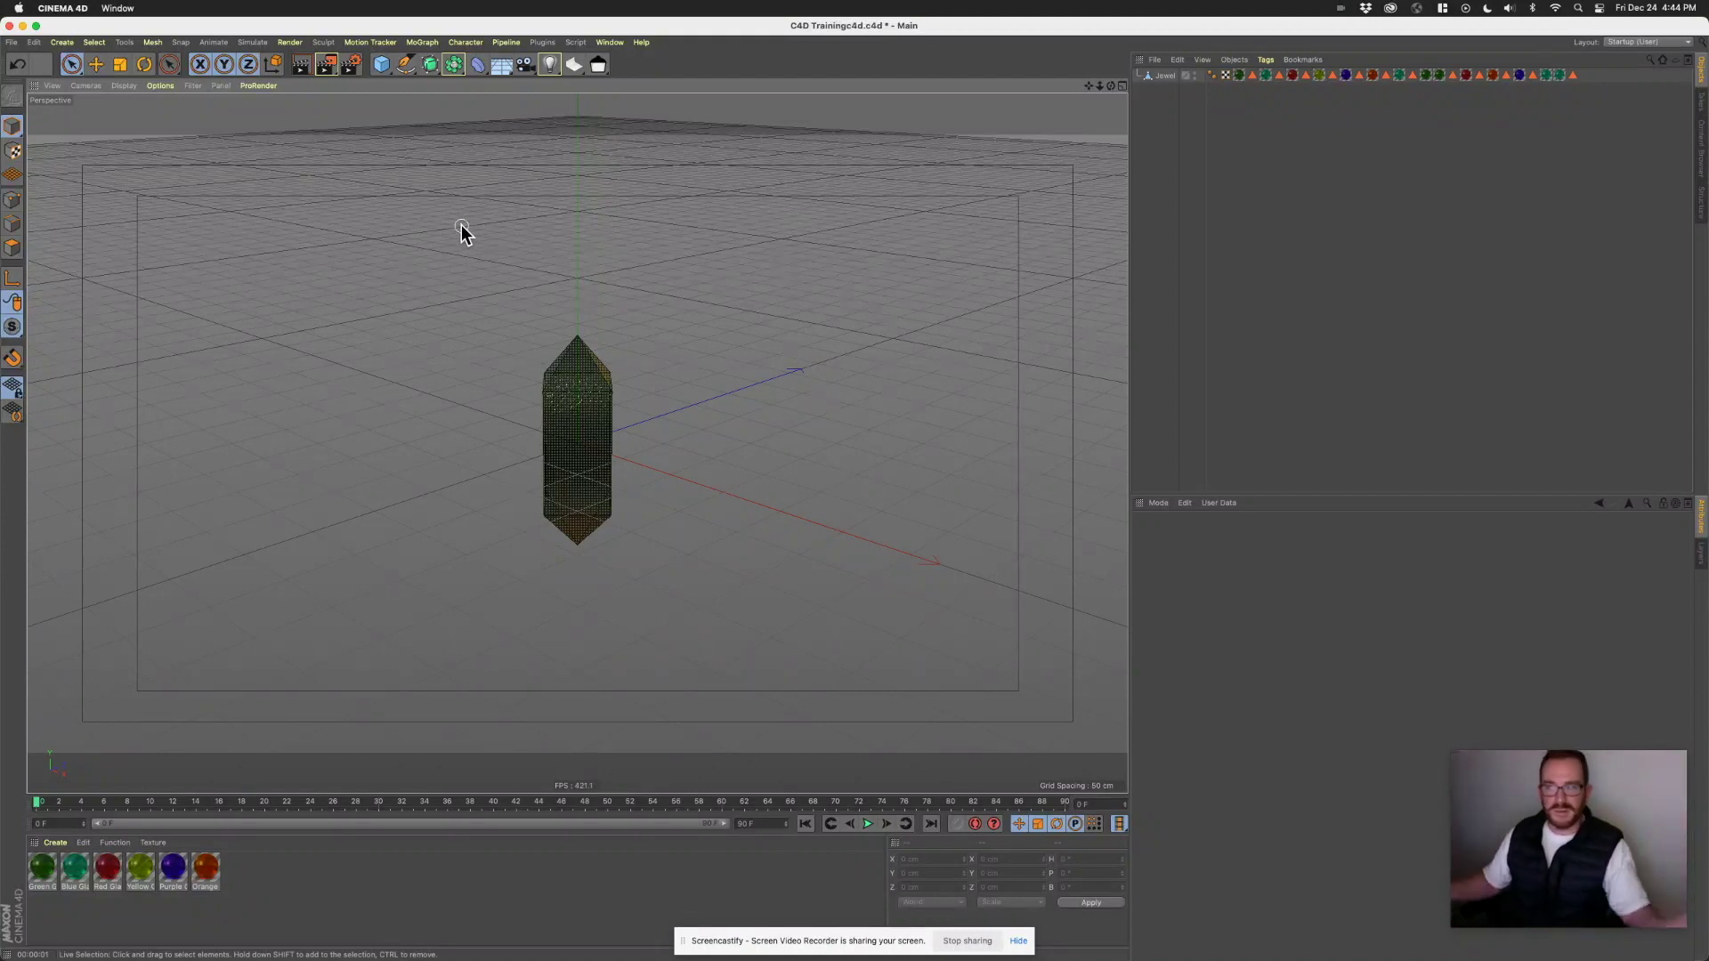
{"action": "left_click", "coordinate": [383, 66]}
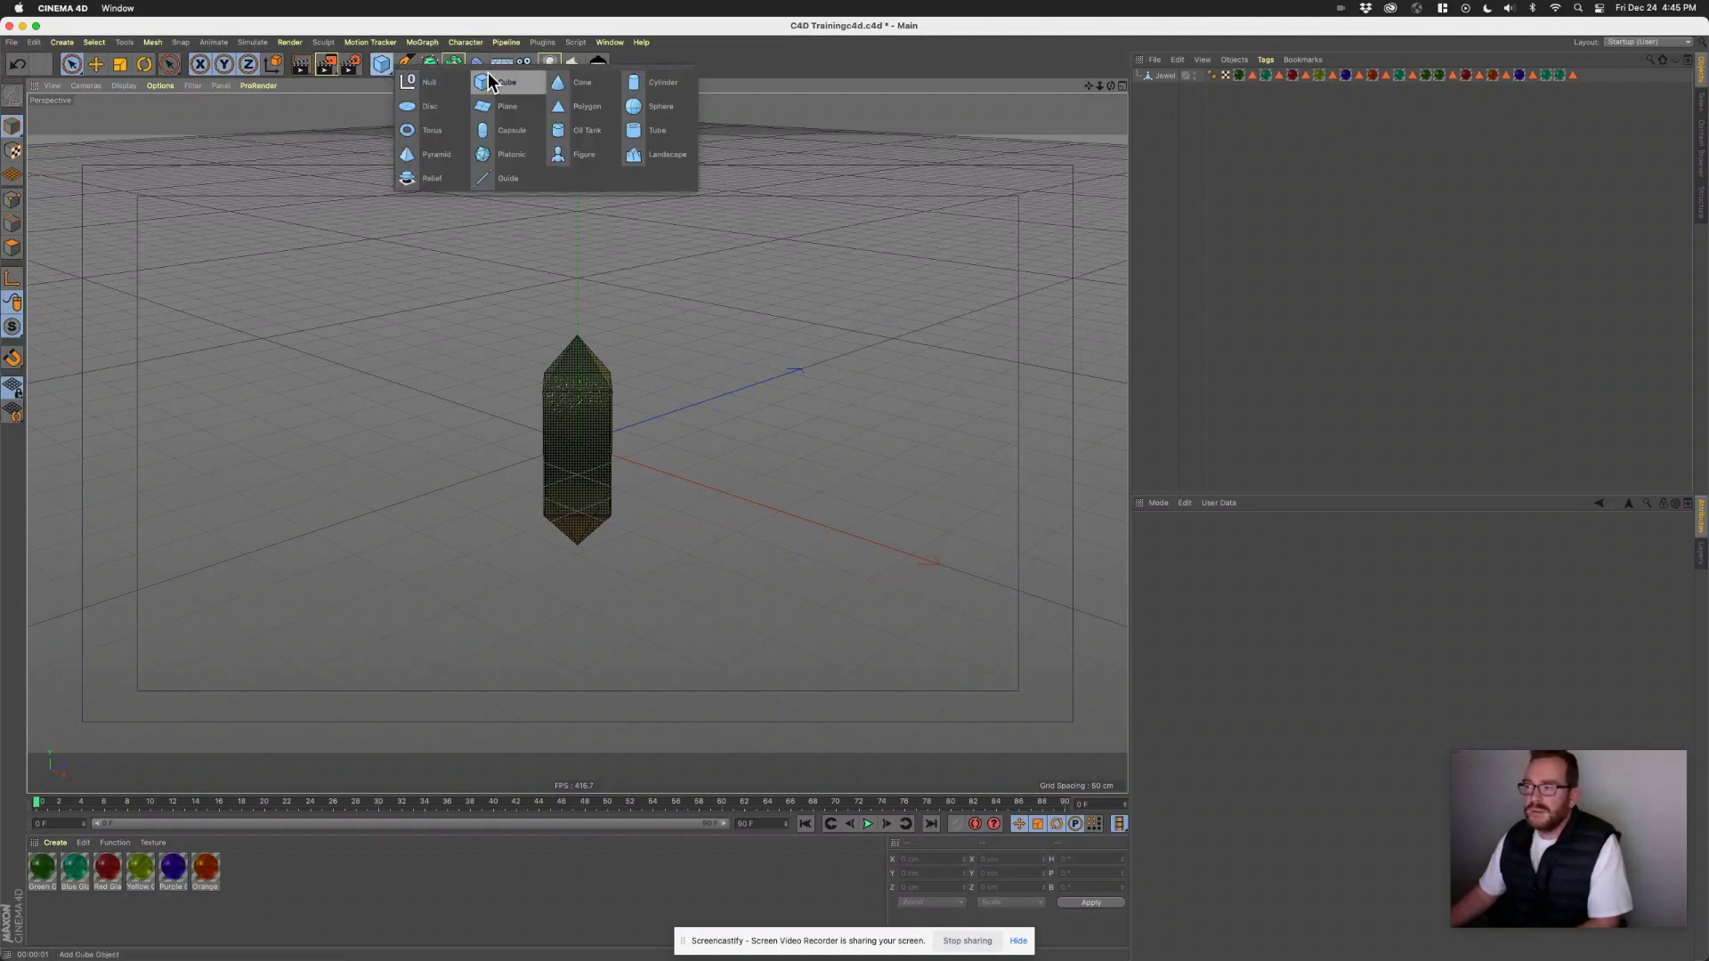
{"action": "left_click", "coordinate": [521, 108]}
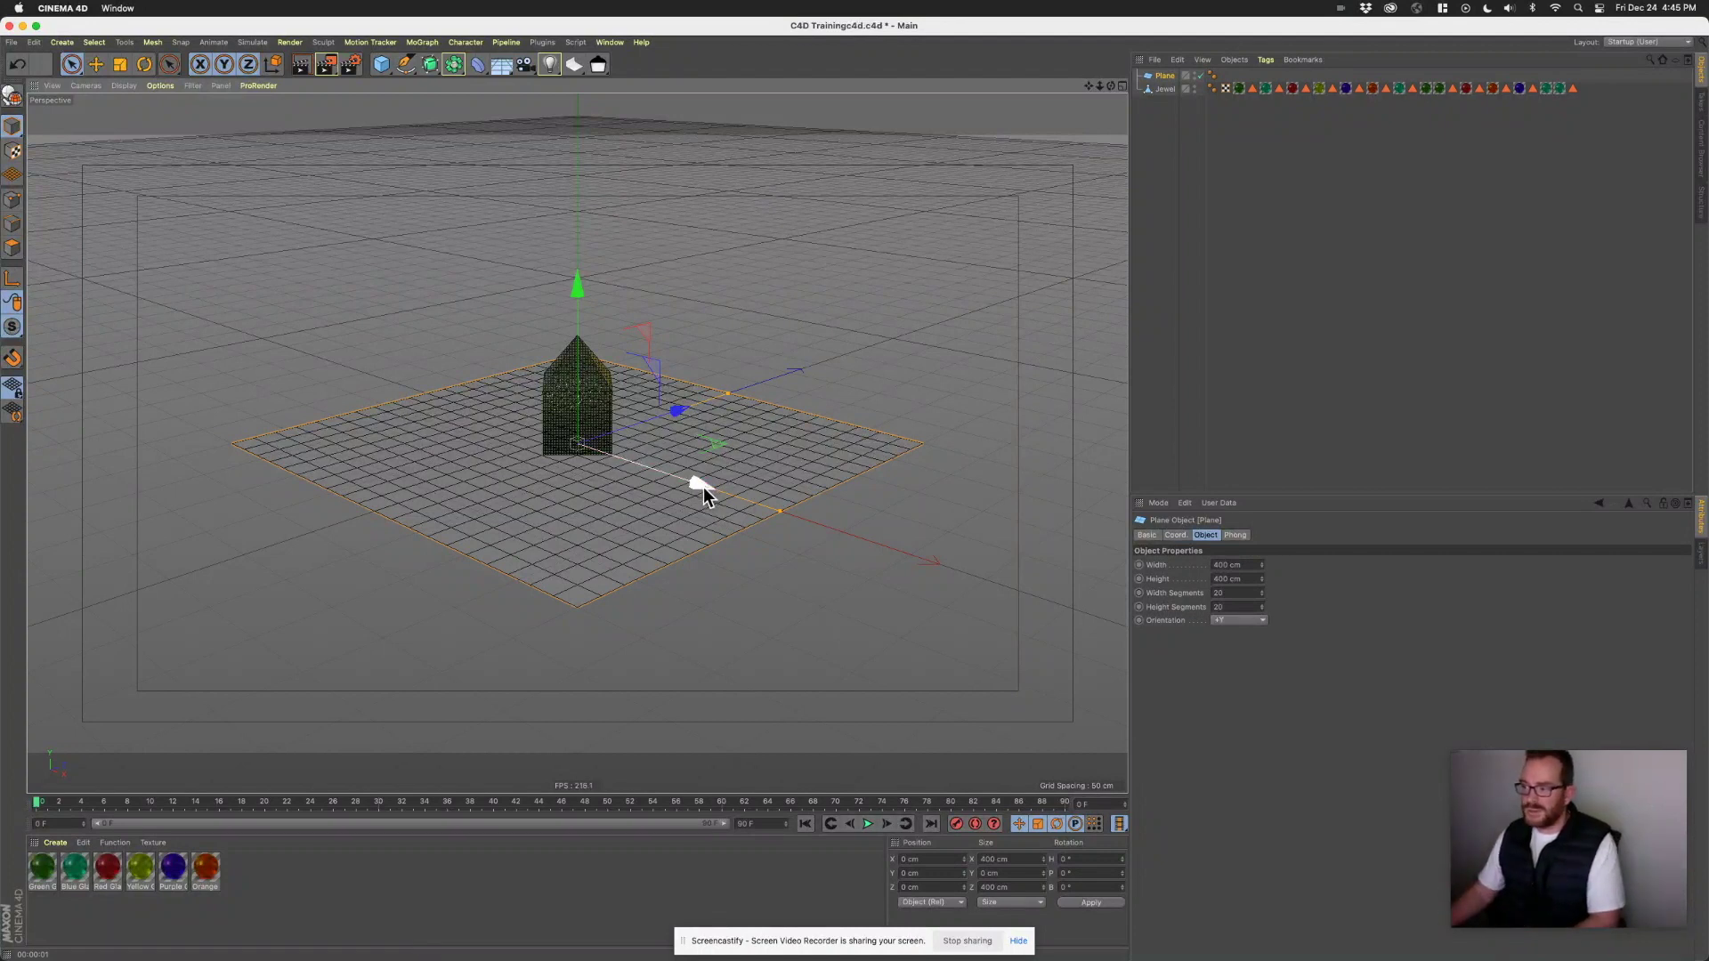
- Rotate the Plane to a 90° bank and a -45° heading so it stands upright facing the camera
{"action": "middle_click", "coordinate": [638, 418]}
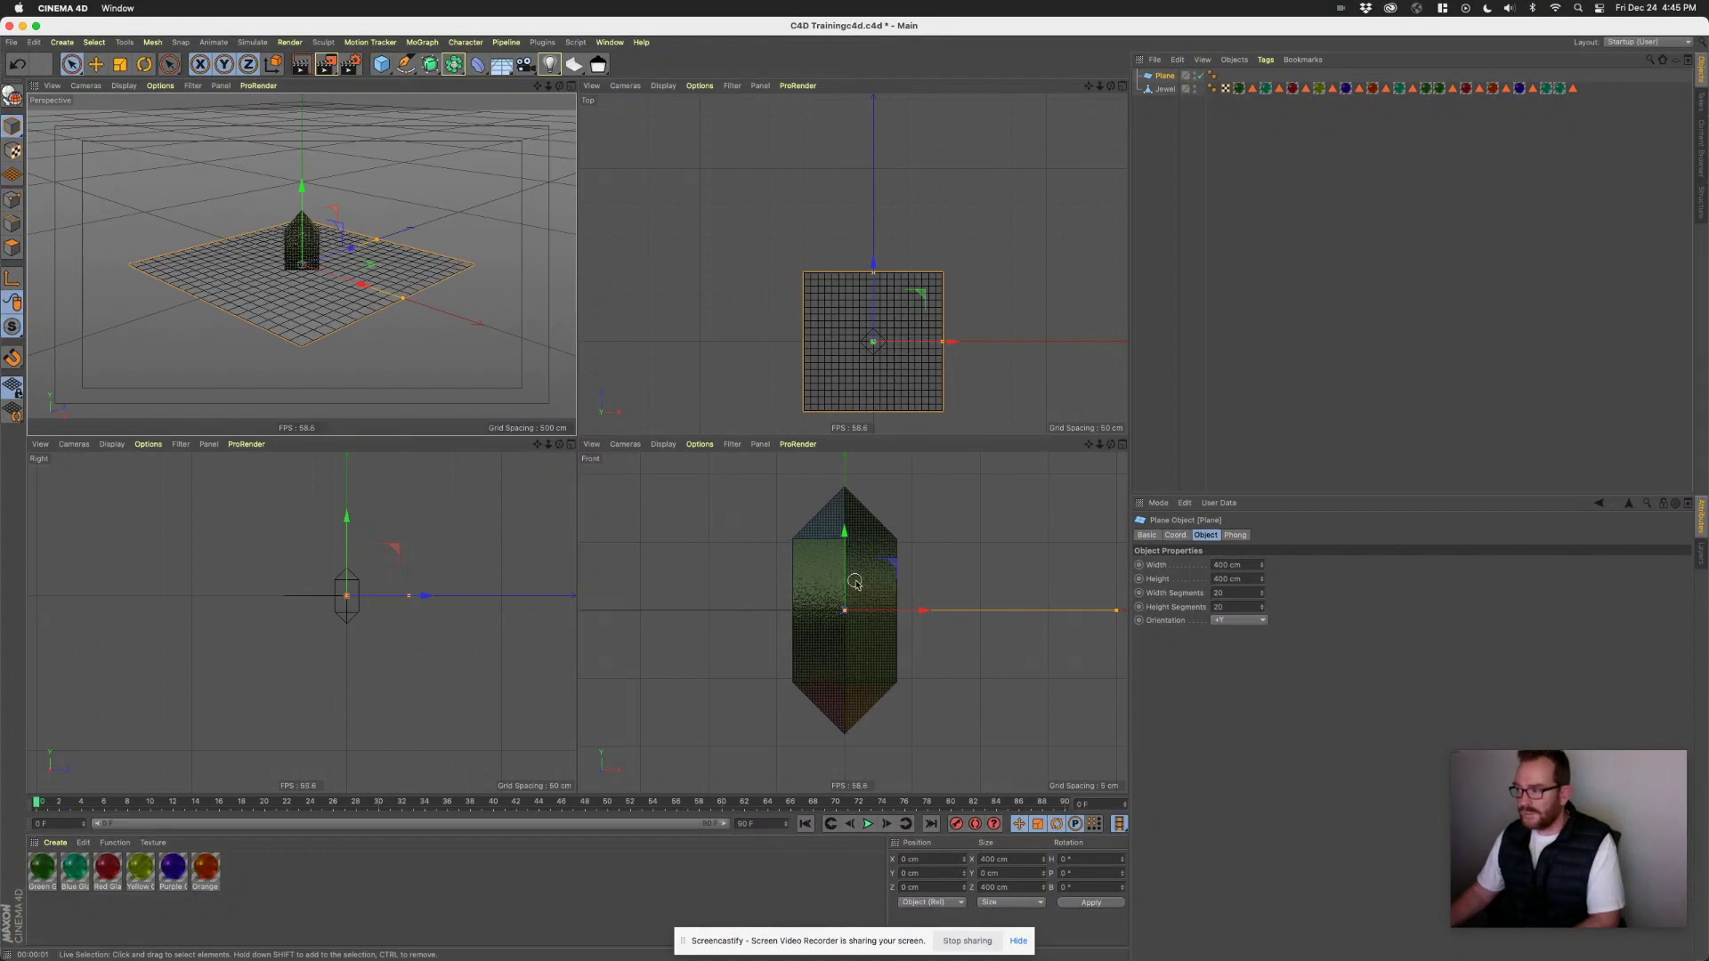
{"action": "scroll", "coordinate": [868, 574], "scroll_direction": "down", "scroll_amount": 5}
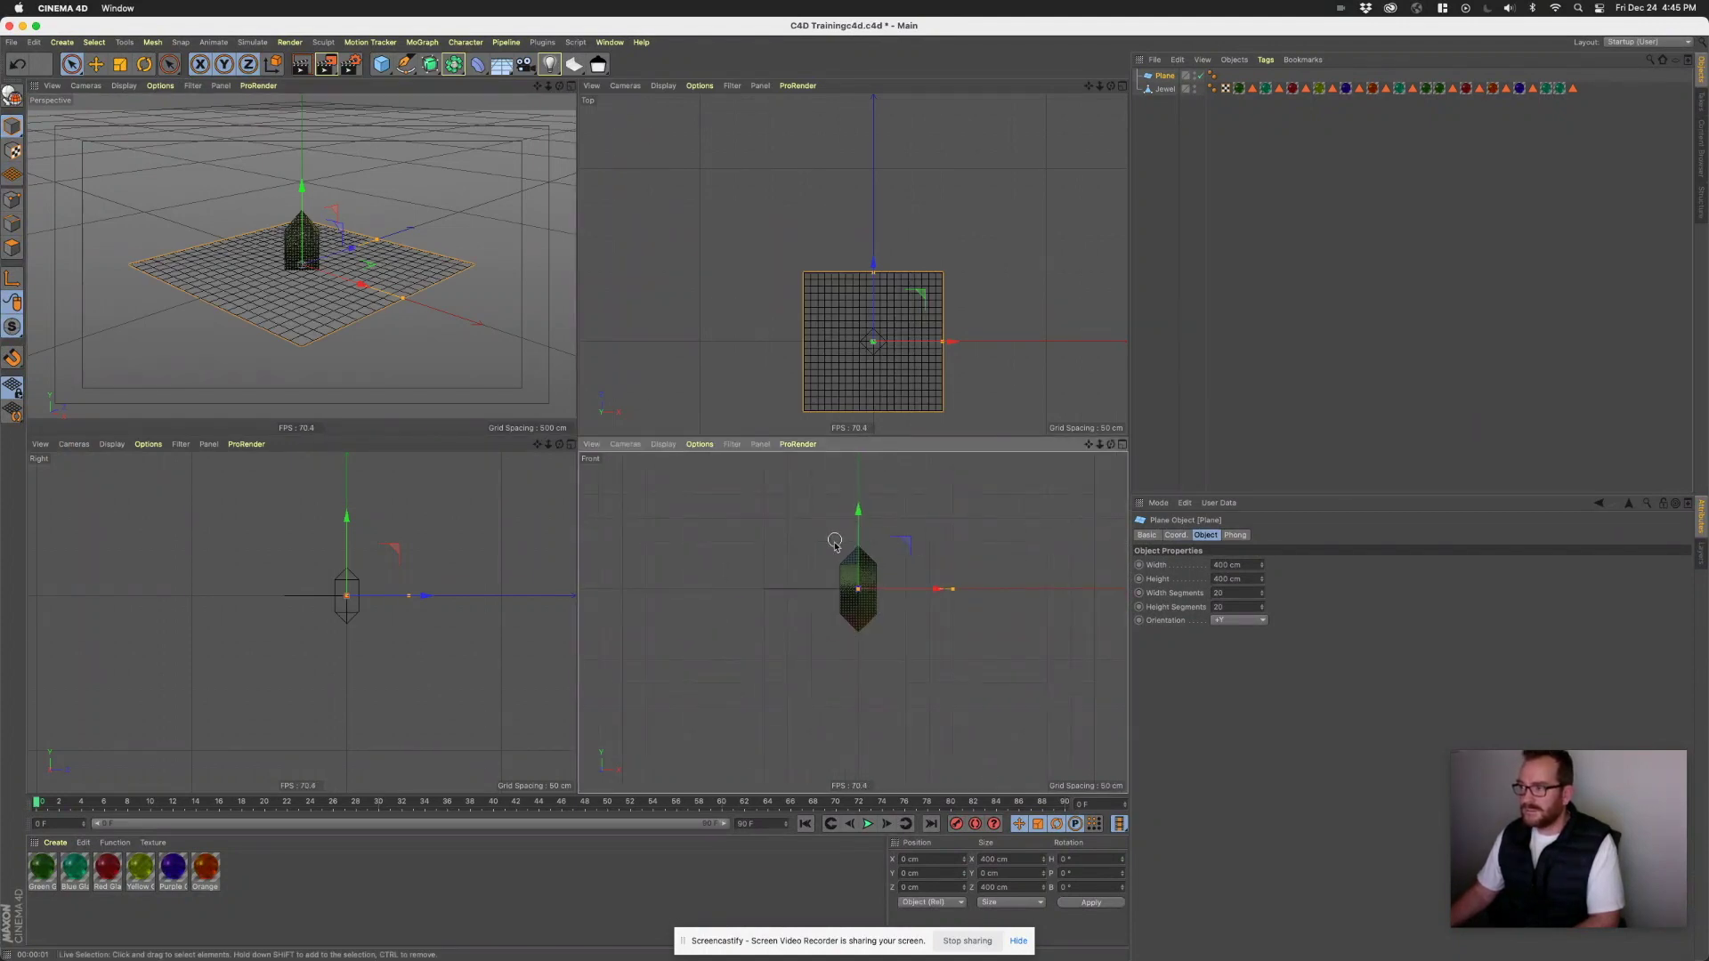
{"action": "middle_click_drag", "start_coordinate": [837, 326], "coordinate": [801, 268], "text": "alt"}
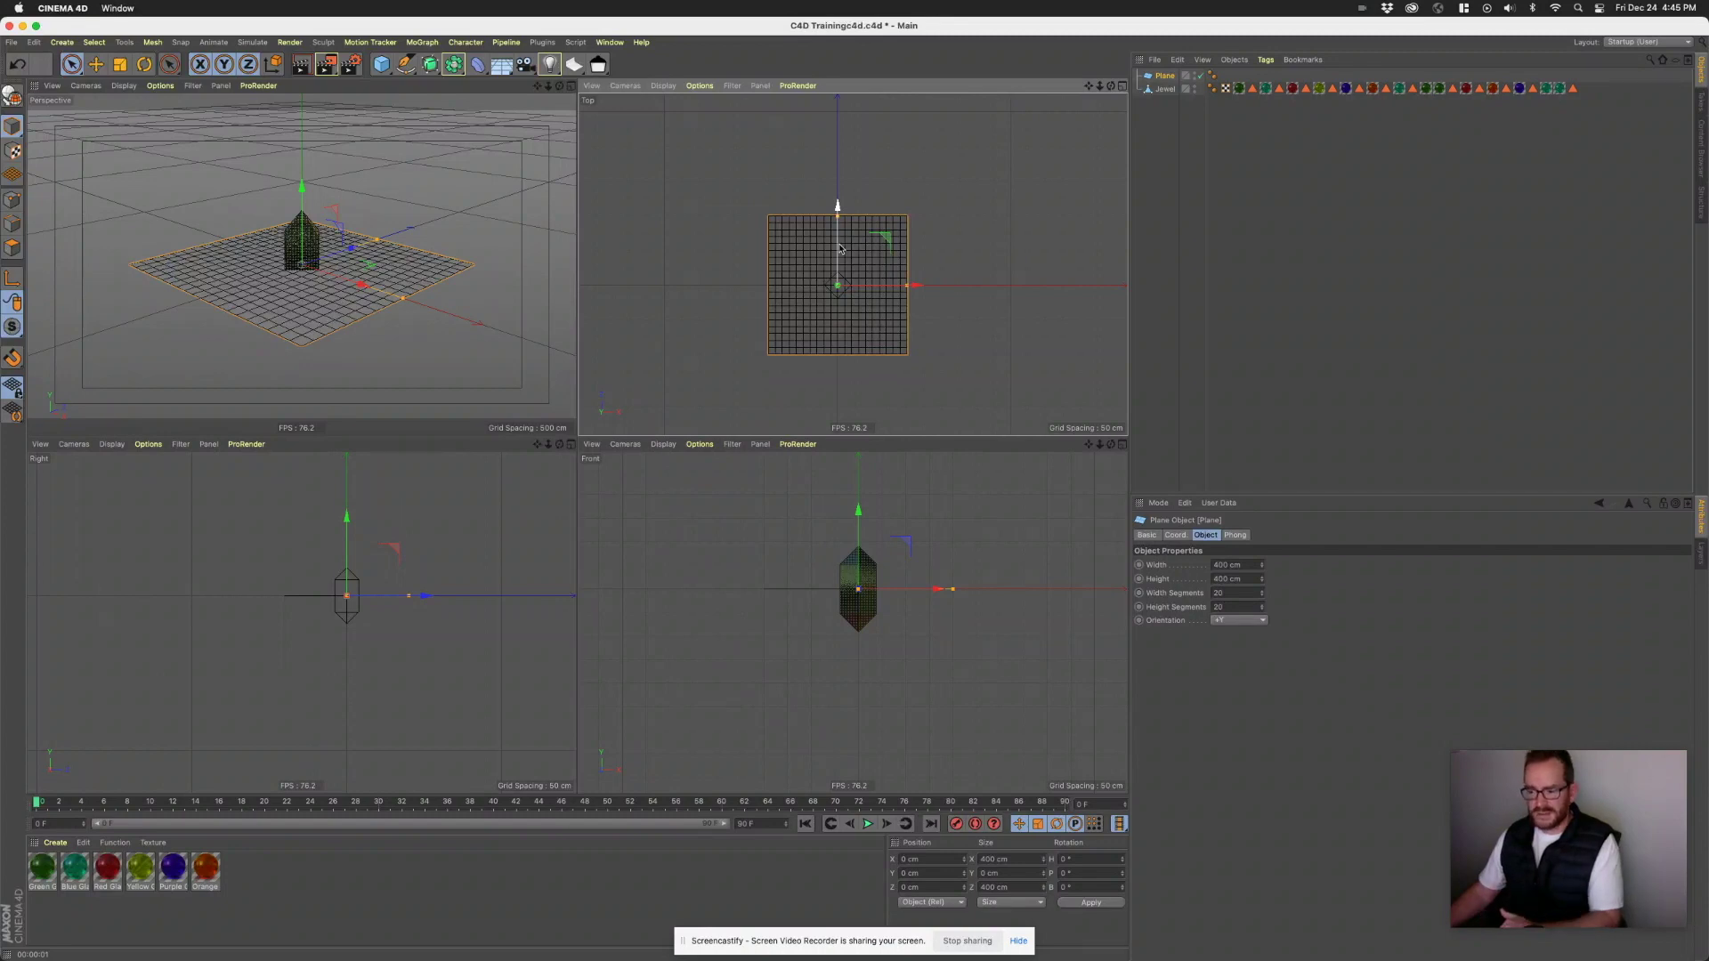
{"action": "key", "text": "r"}
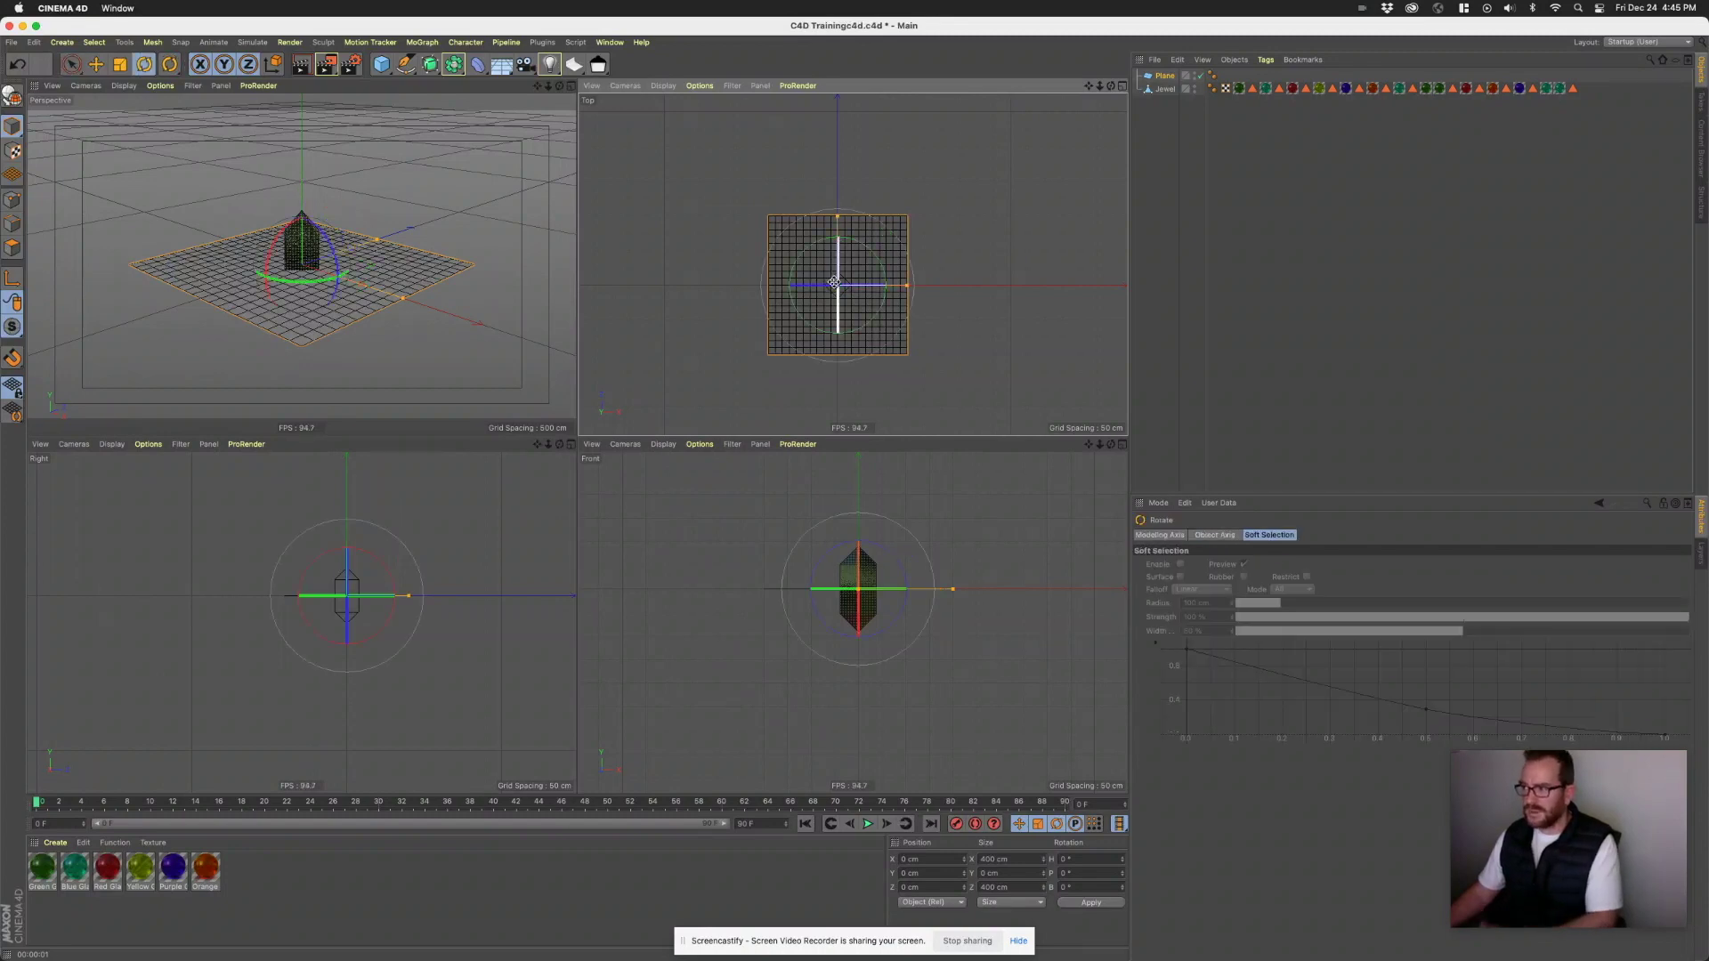
{"action": "left_click_drag", "start_coordinate": [856, 286], "coordinate": [1010, 297]}
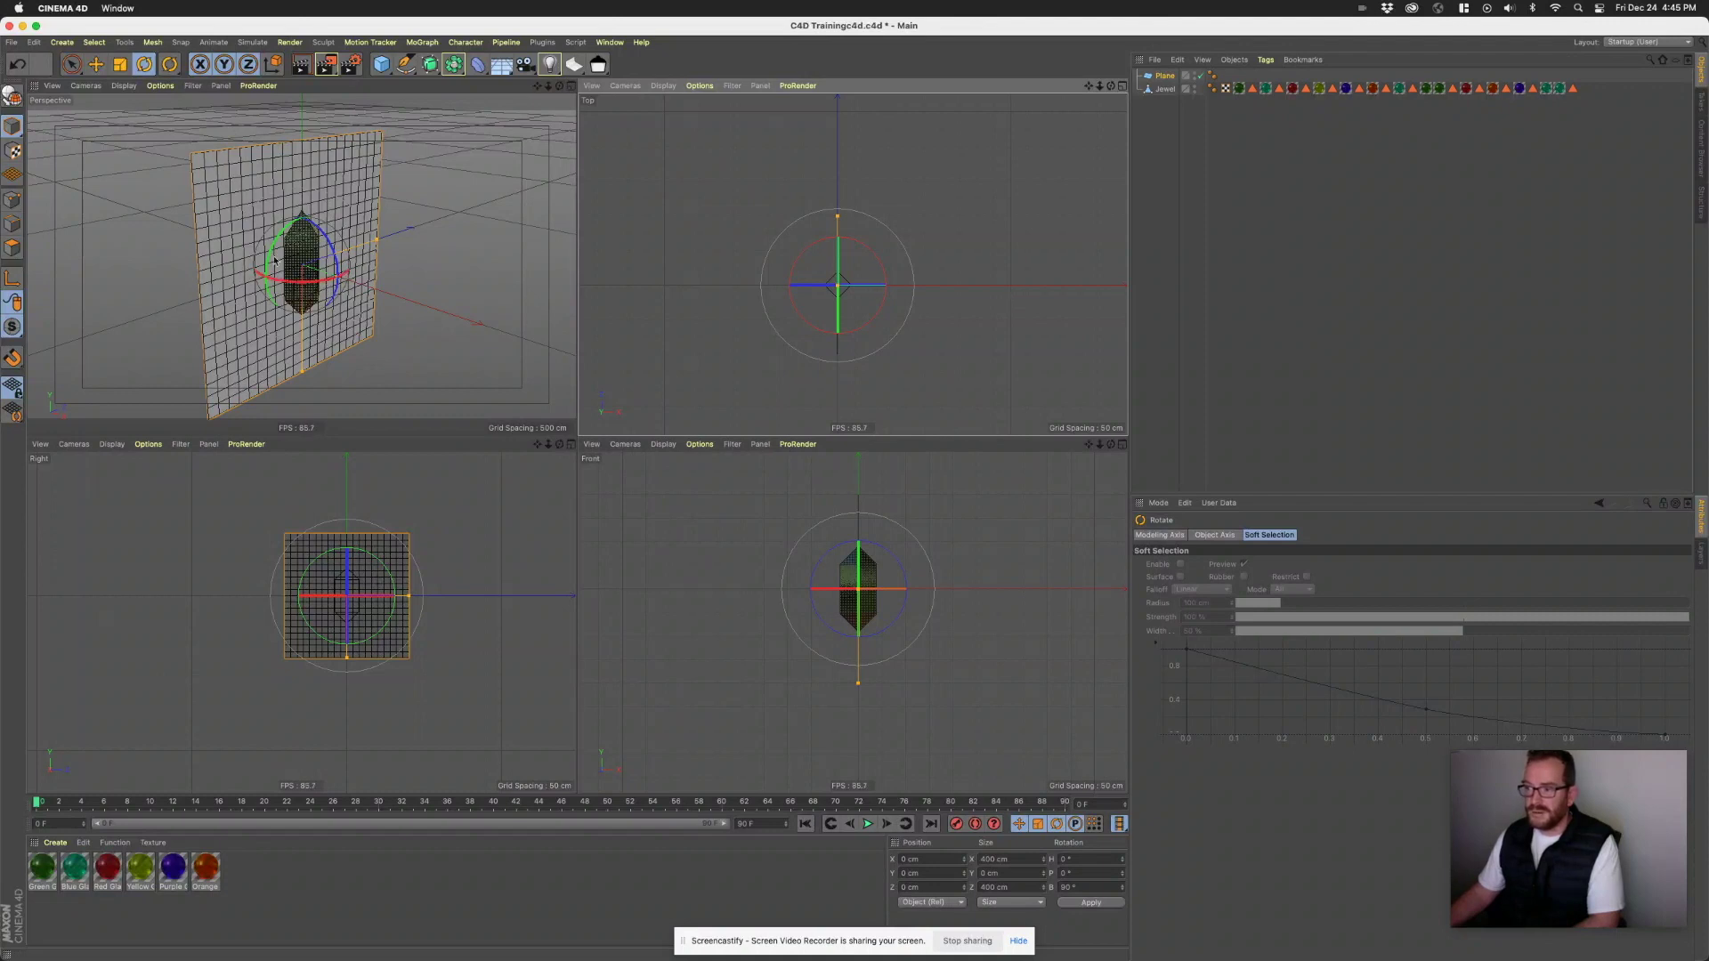
{"action": "left_click_drag", "start_coordinate": [319, 287], "coordinate": [281, 287]}
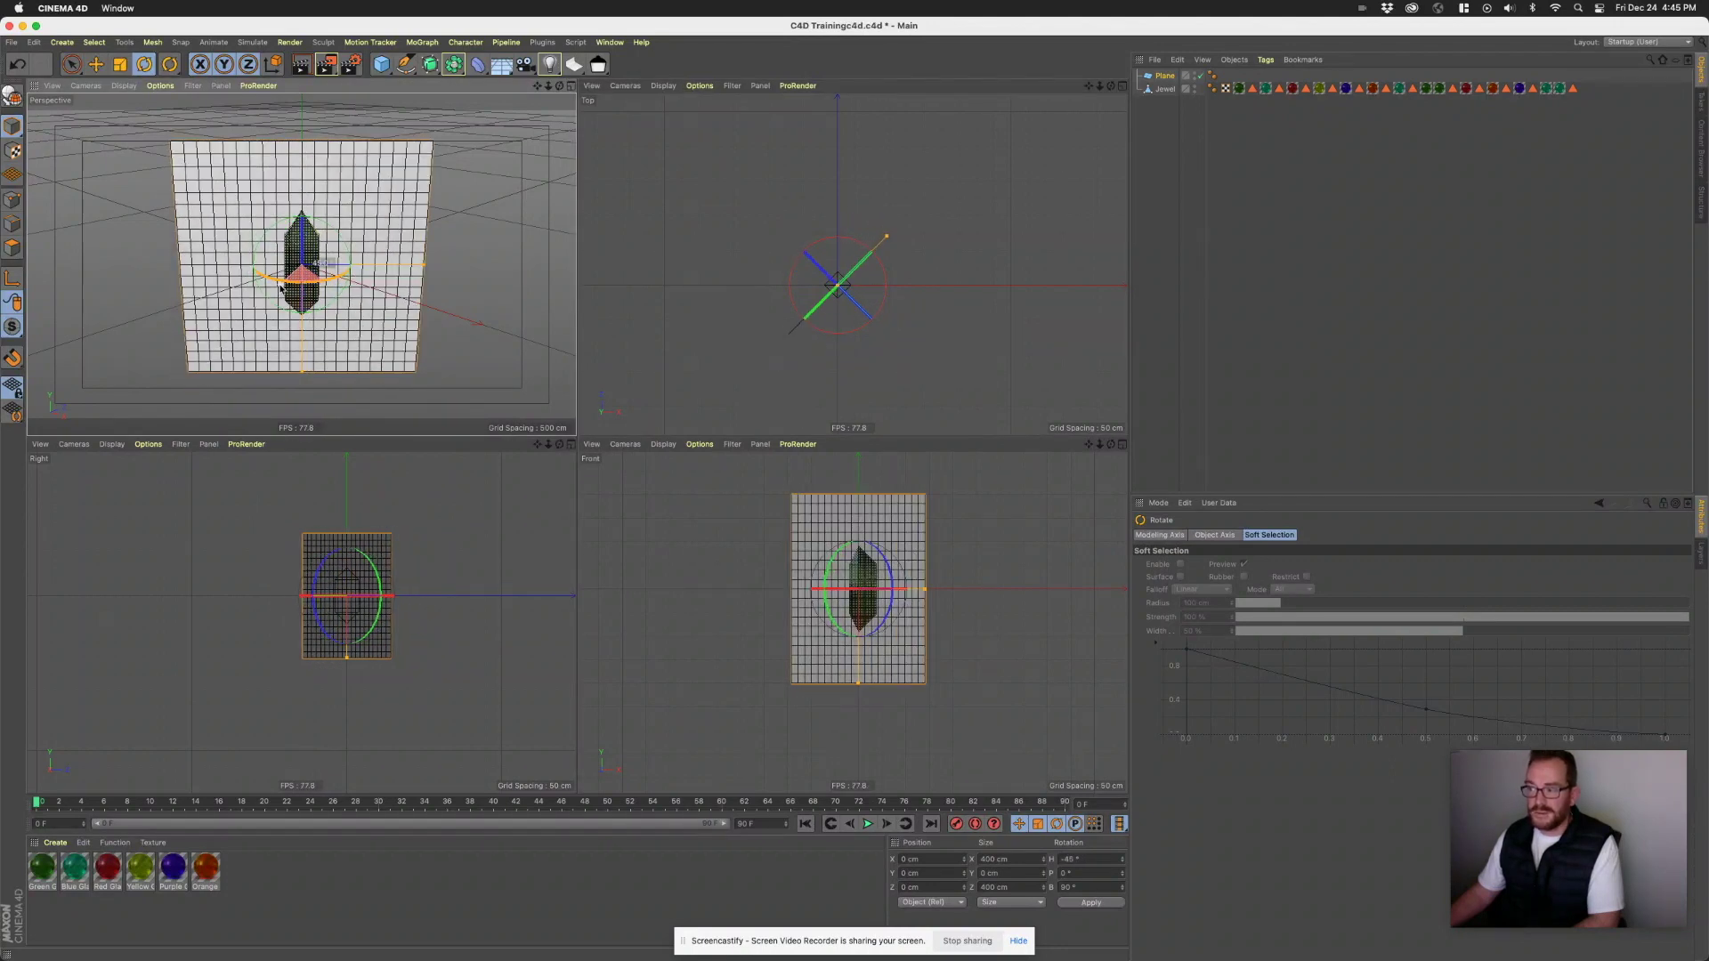
{"action": "left_click_drag", "start_coordinate": [282, 287], "coordinate": [281, 286]}
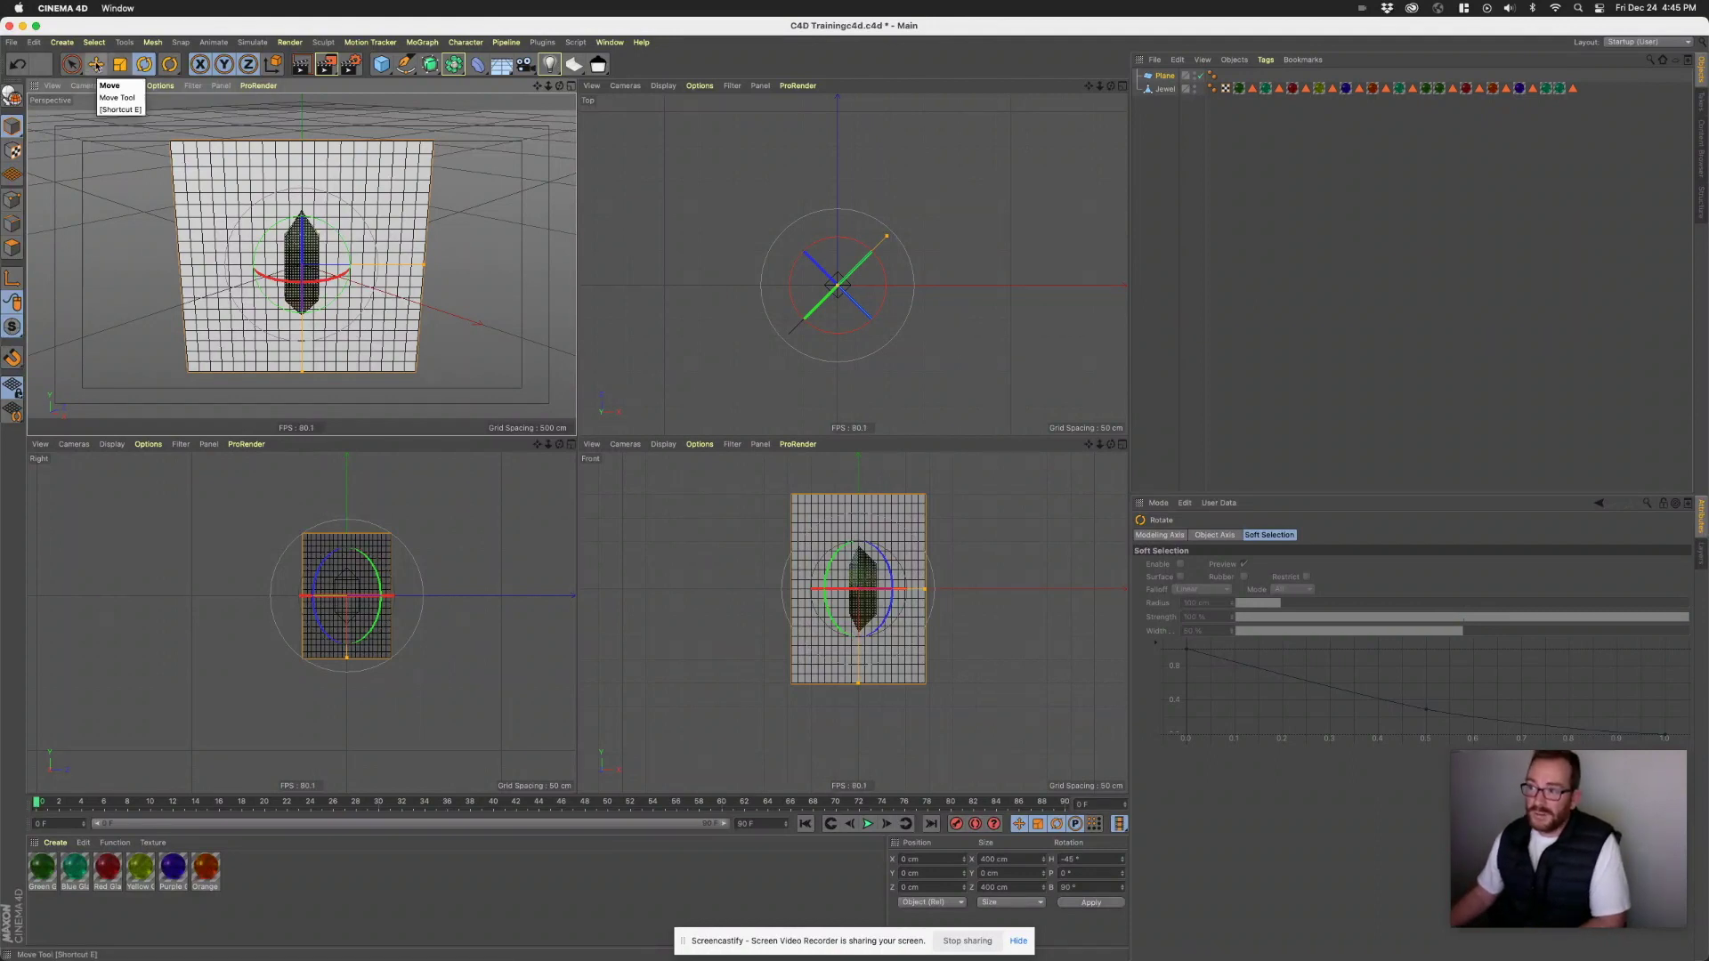
- Move the Plane behind the Jewel to about -128 cm in X and 128 cm in Z
{"action": "left_click", "coordinate": [95, 65]}
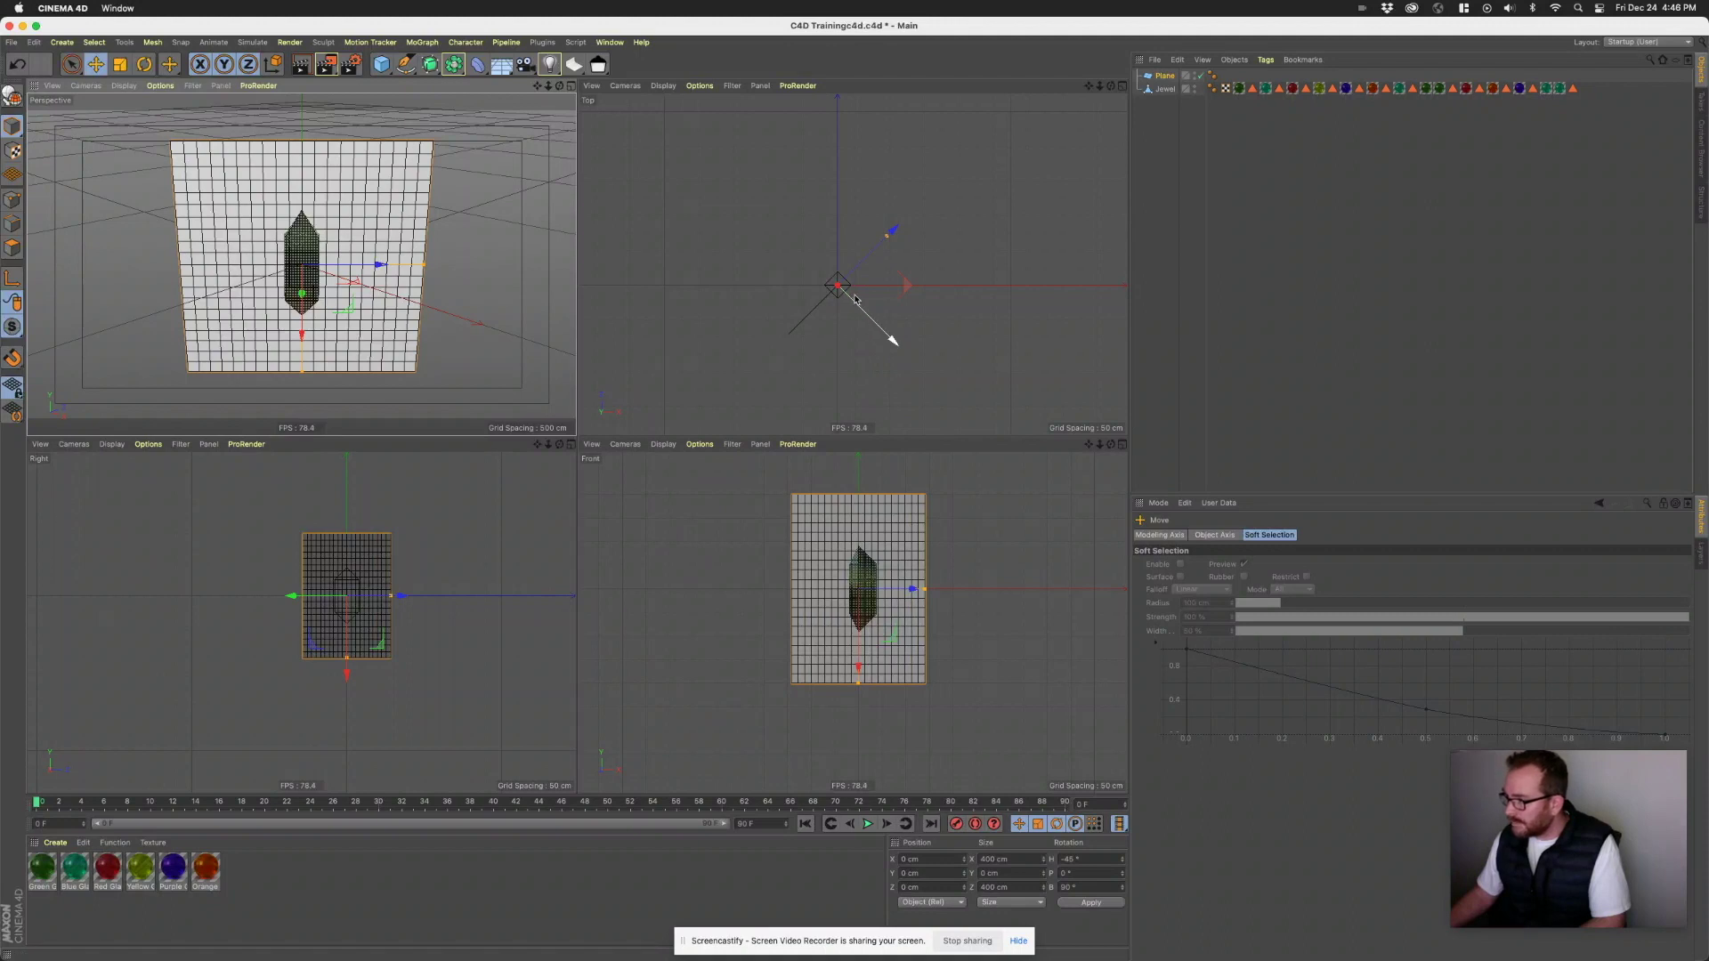
{"action": "left_click_drag", "start_coordinate": [874, 330], "coordinate": [848, 285]}
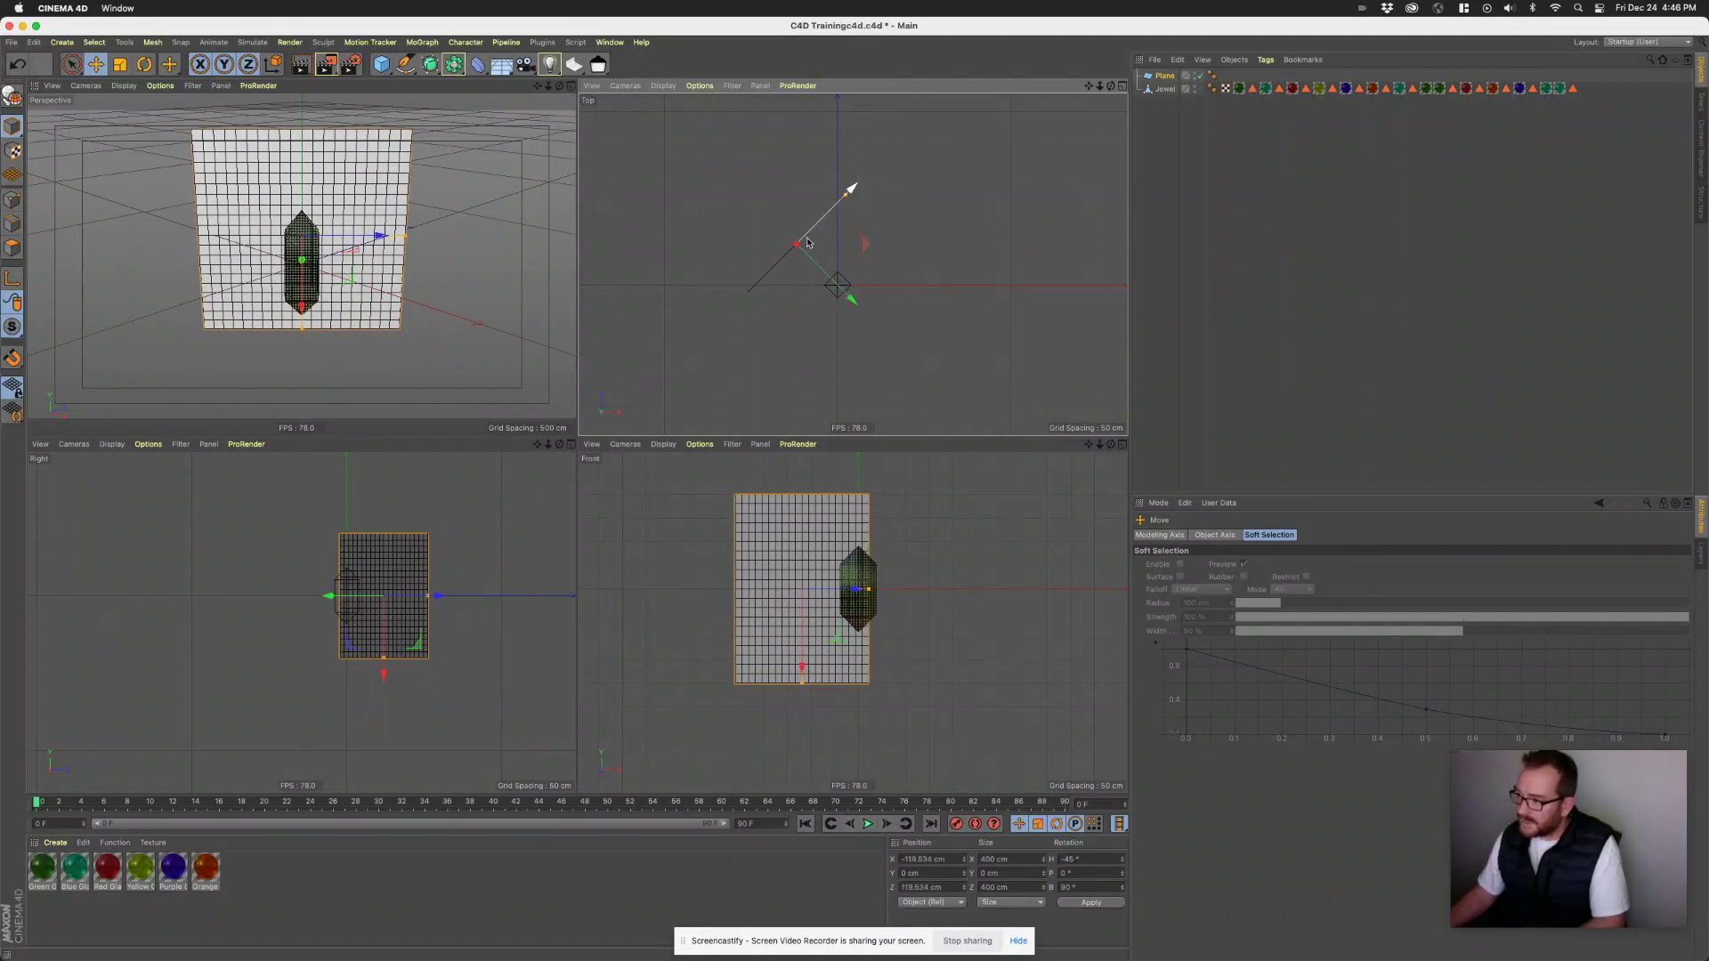
{"action": "middle_click", "coordinate": [302, 238]}
{"action": "left_click_drag", "start_coordinate": [498, 312], "coordinate": [393, 372], "text": "alt"}
{"action": "scroll", "coordinate": [498, 392], "scroll_direction": "down", "scroll_amount": 5}
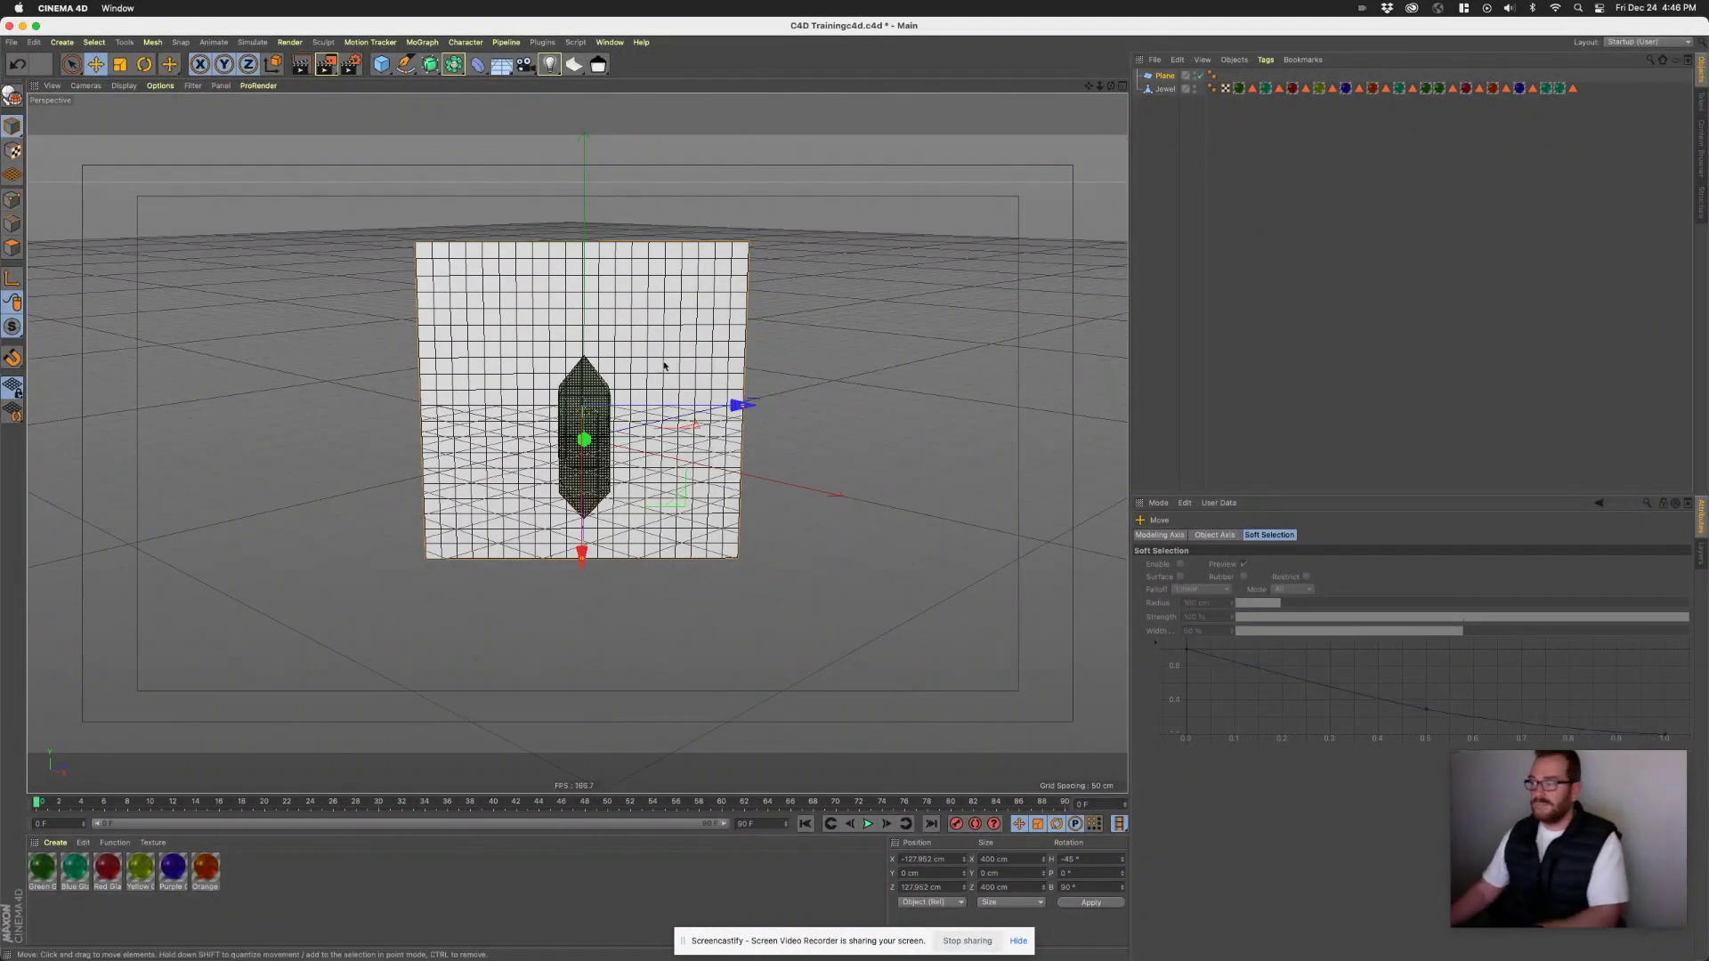
- Enlarge the Plane into a backdrop about 1370 cm tall and 2000 cm wide behind the Jewel
{"action": "left_click", "coordinate": [71, 64]}
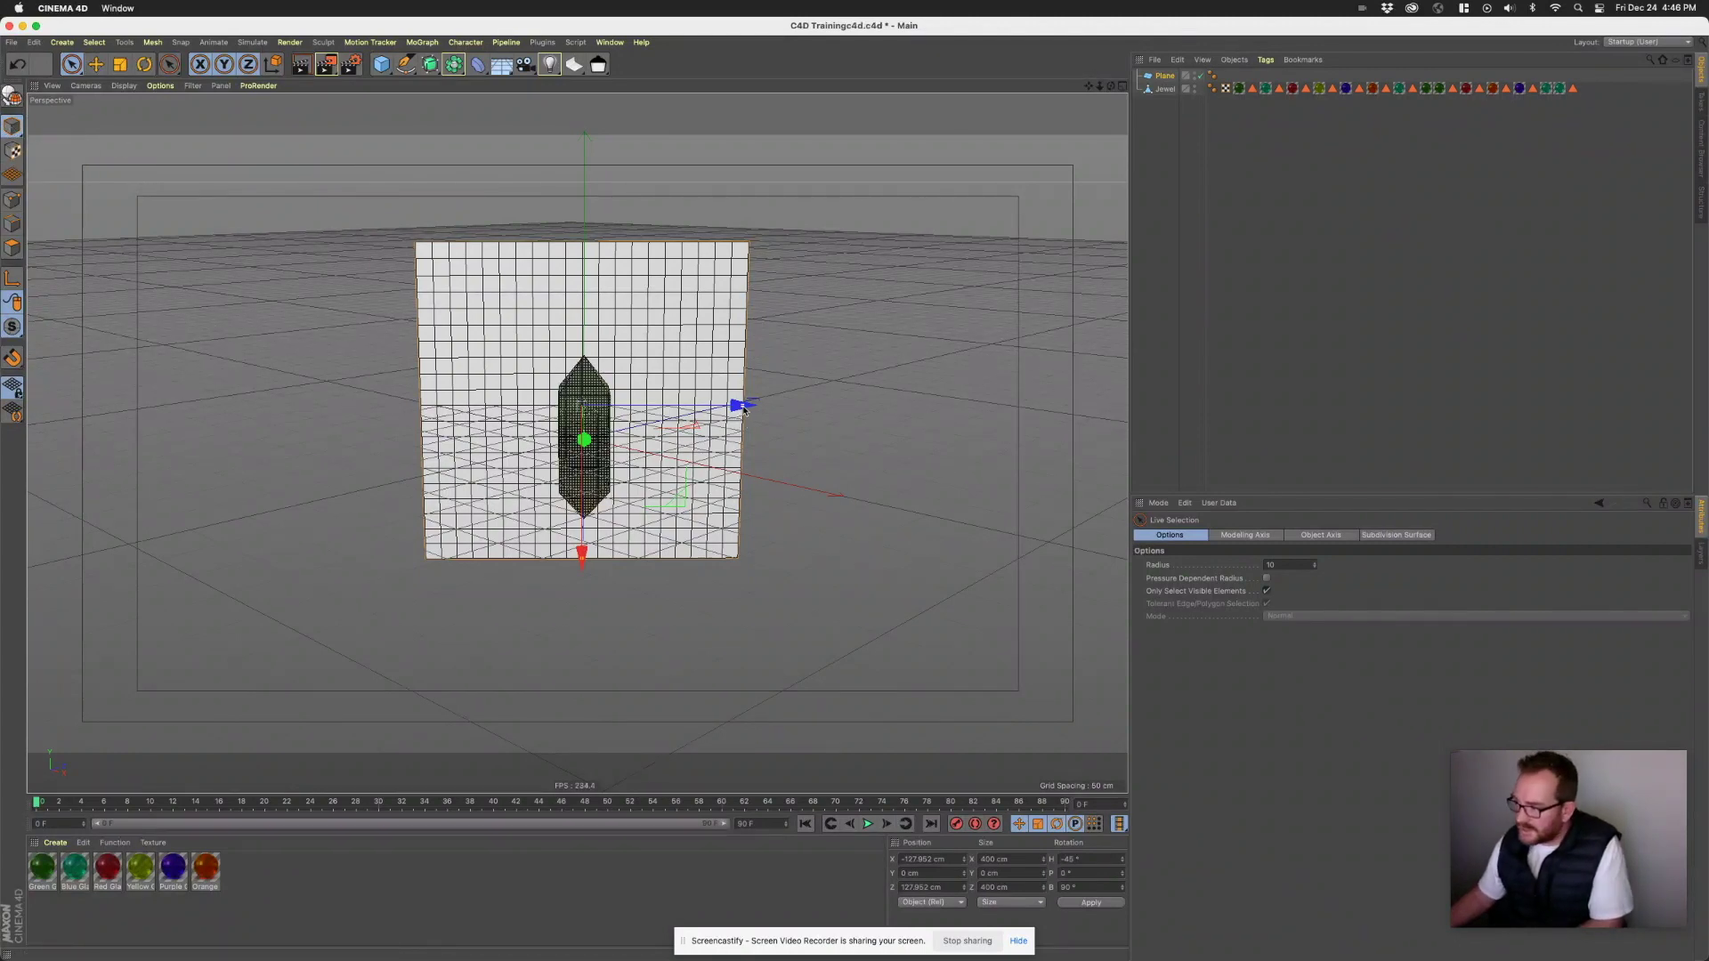
{"action": "left_click_drag", "start_coordinate": [744, 409], "coordinate": [1068, 415]}
{"action": "scroll", "coordinate": [578, 491], "scroll_direction": "down", "scroll_amount": 5}
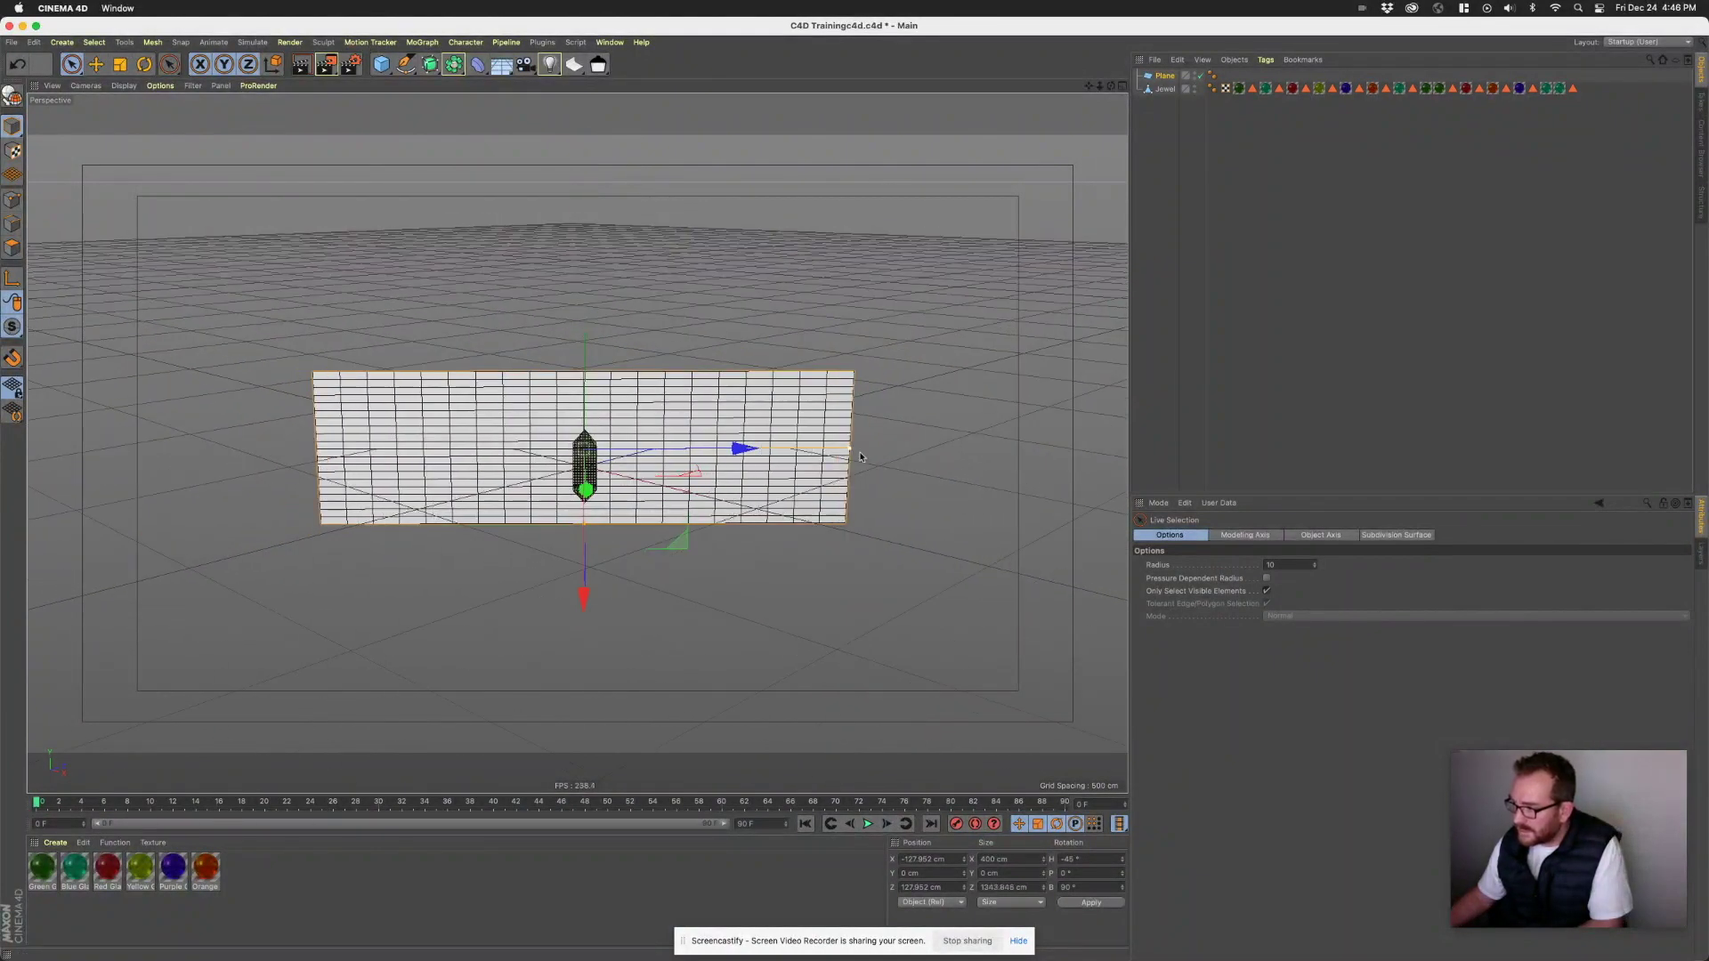
{"action": "left_click_drag", "start_coordinate": [860, 456], "coordinate": [942, 454]}
{"action": "left_click_drag", "start_coordinate": [586, 528], "coordinate": [590, 699]}
{"action": "left_click_drag", "start_coordinate": [942, 453], "coordinate": [974, 452]}
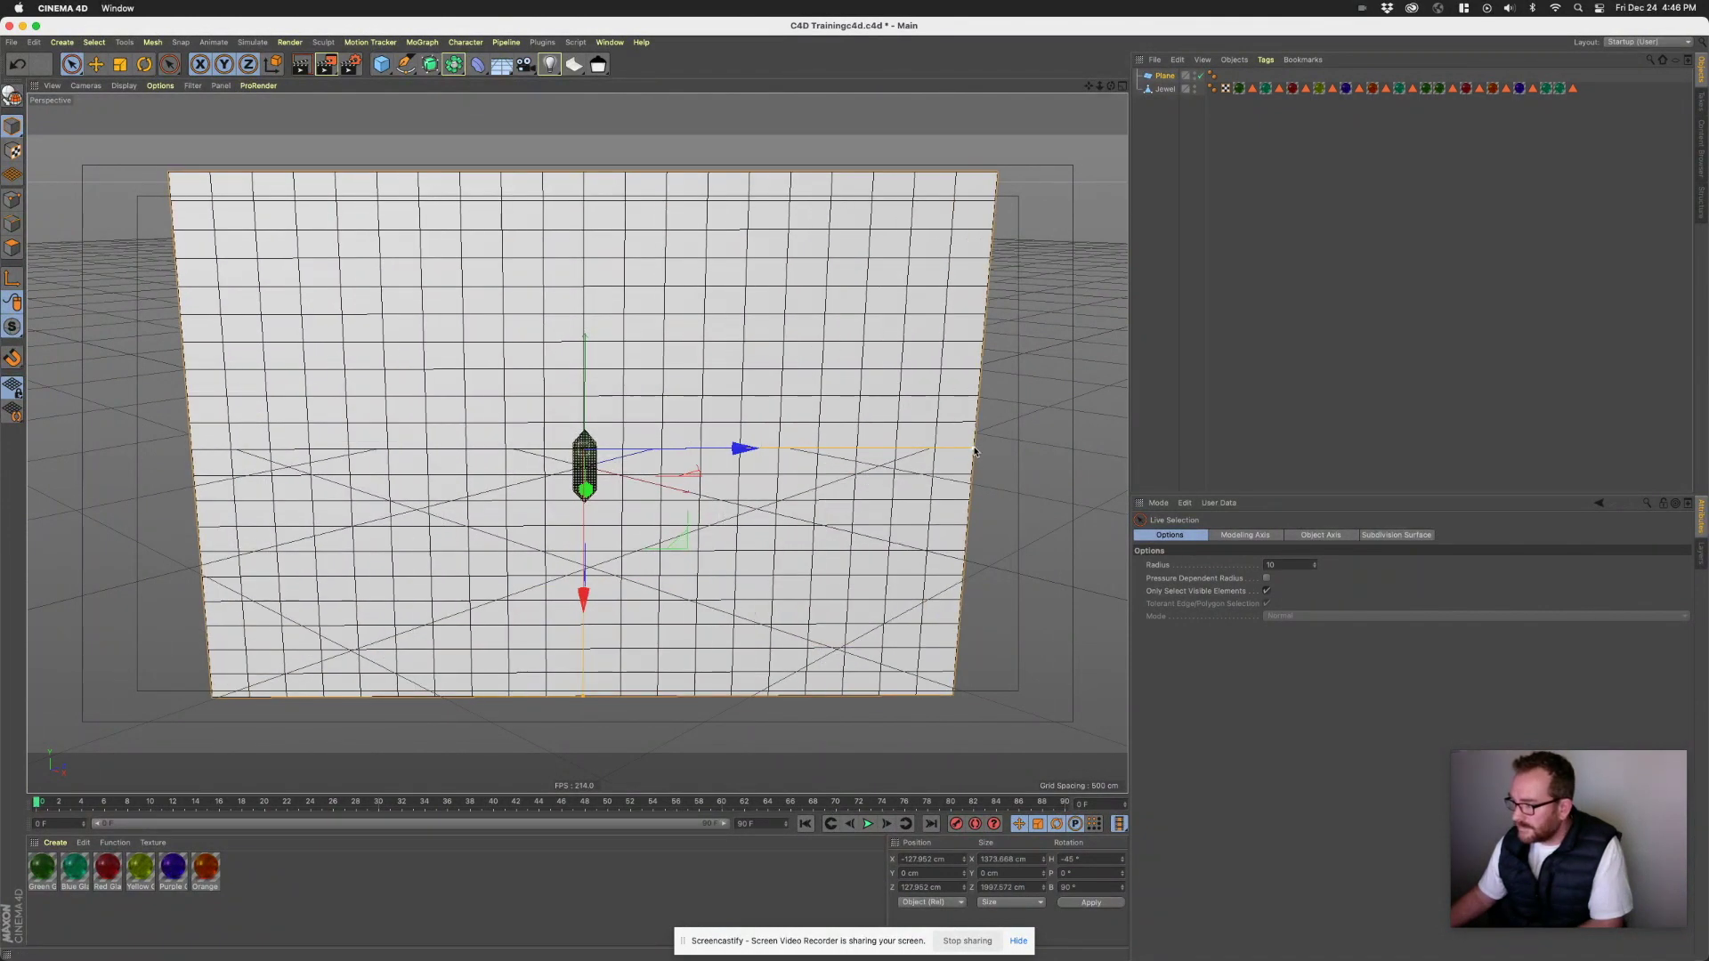
{"action": "scroll", "coordinate": [534, 467], "scroll_direction": "up", "scroll_amount": 5}
{"action": "mouse_move", "coordinate": [624, 461]}
{"action": "left_mouse_down", "text": "alt"}
{"action": "mouse_move", "coordinate": [731, 447]}
{"action": "mouse_move", "coordinate": [609, 430]}
{"action": "left_mouse_up", "text": "alt"}
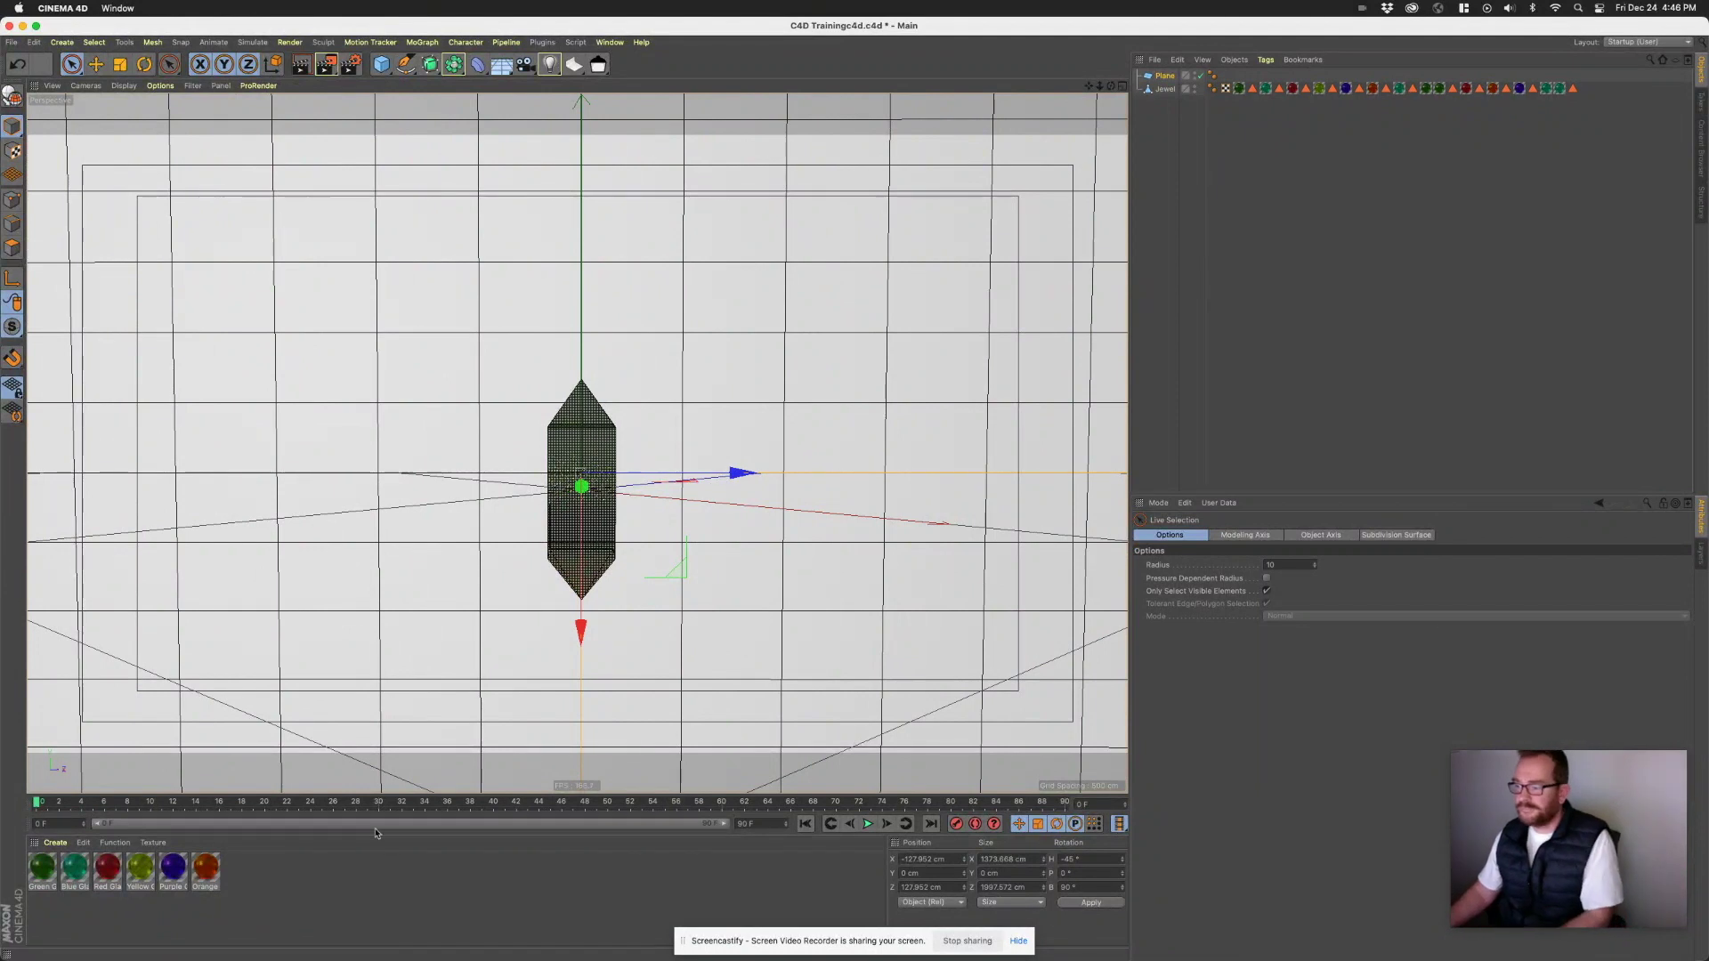
- Create a new material named BG with Color and Reflectance disabled and only the Luminance channel enabled
{"action": "left_click", "coordinate": [355, 881]}
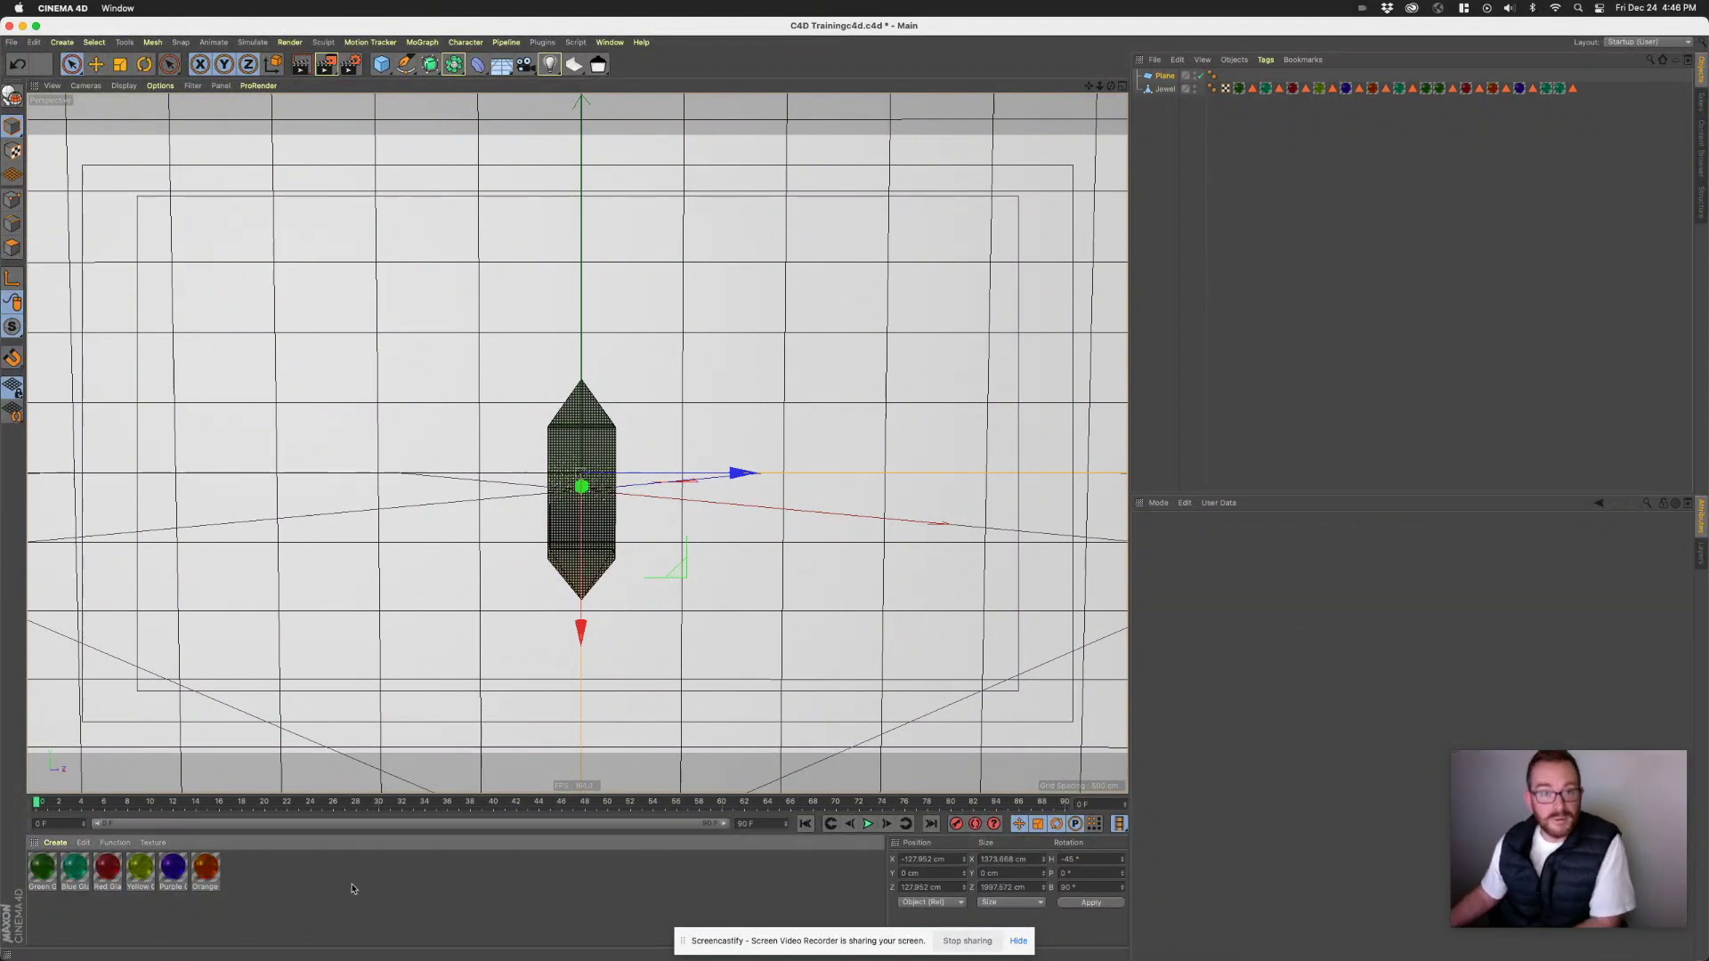
{"action": "double_click", "coordinate": [258, 872]}
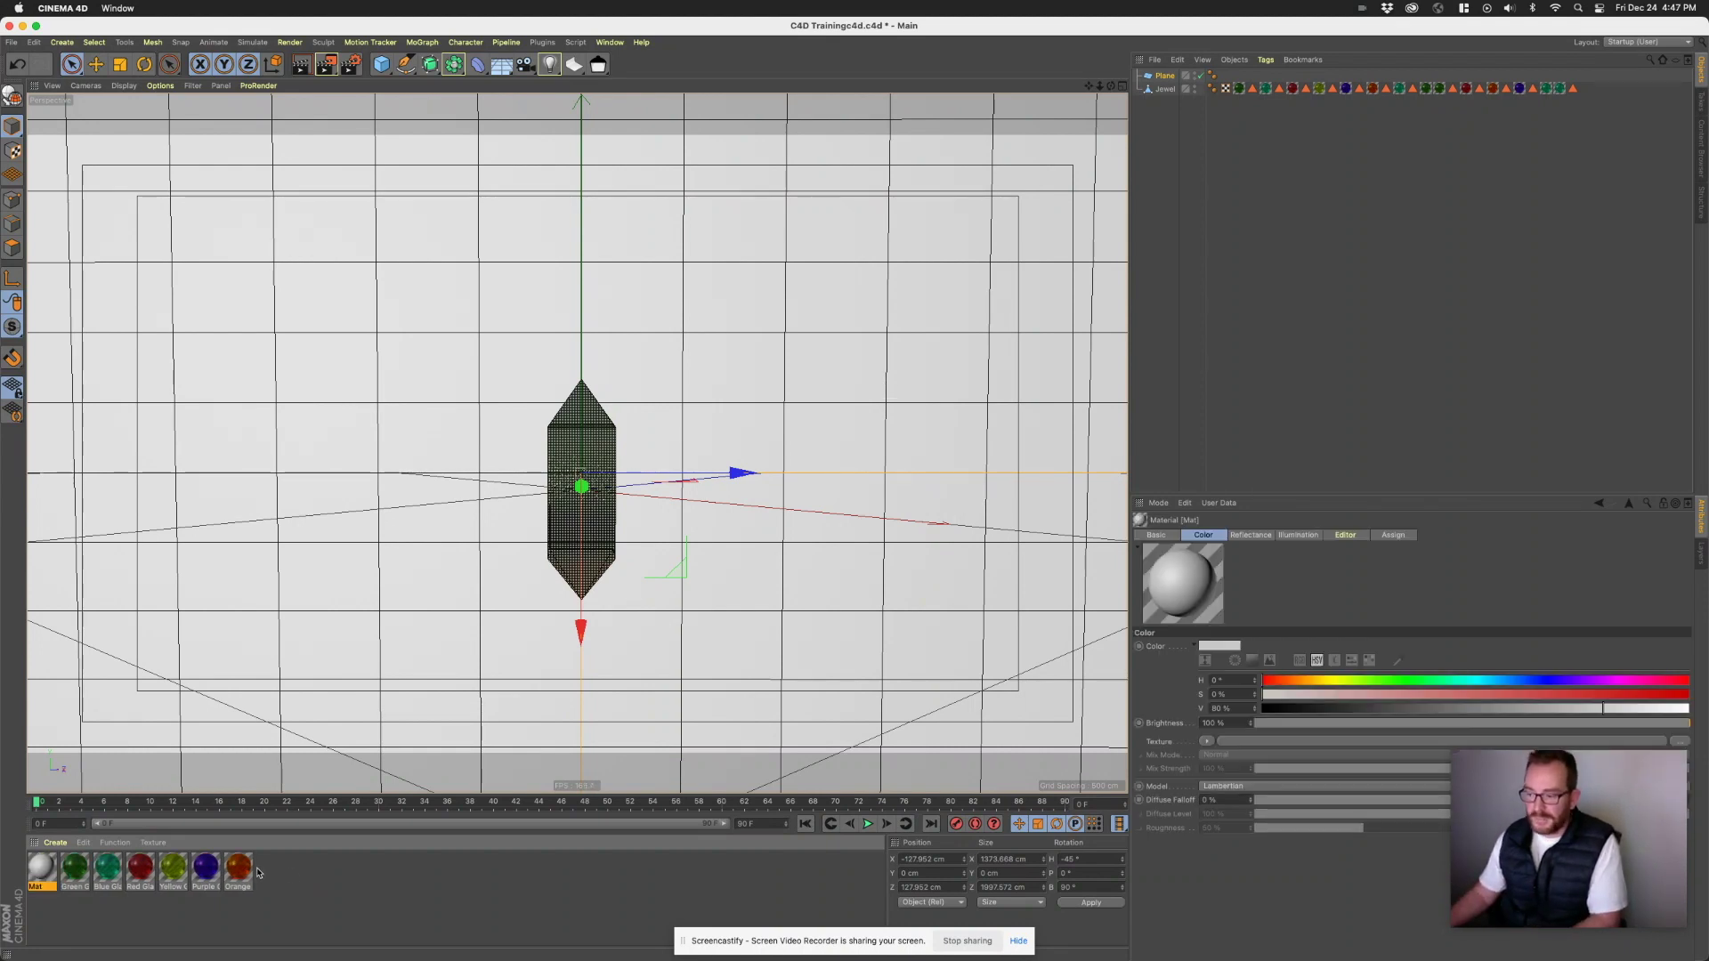
{"action": "double_click", "coordinate": [42, 865]}
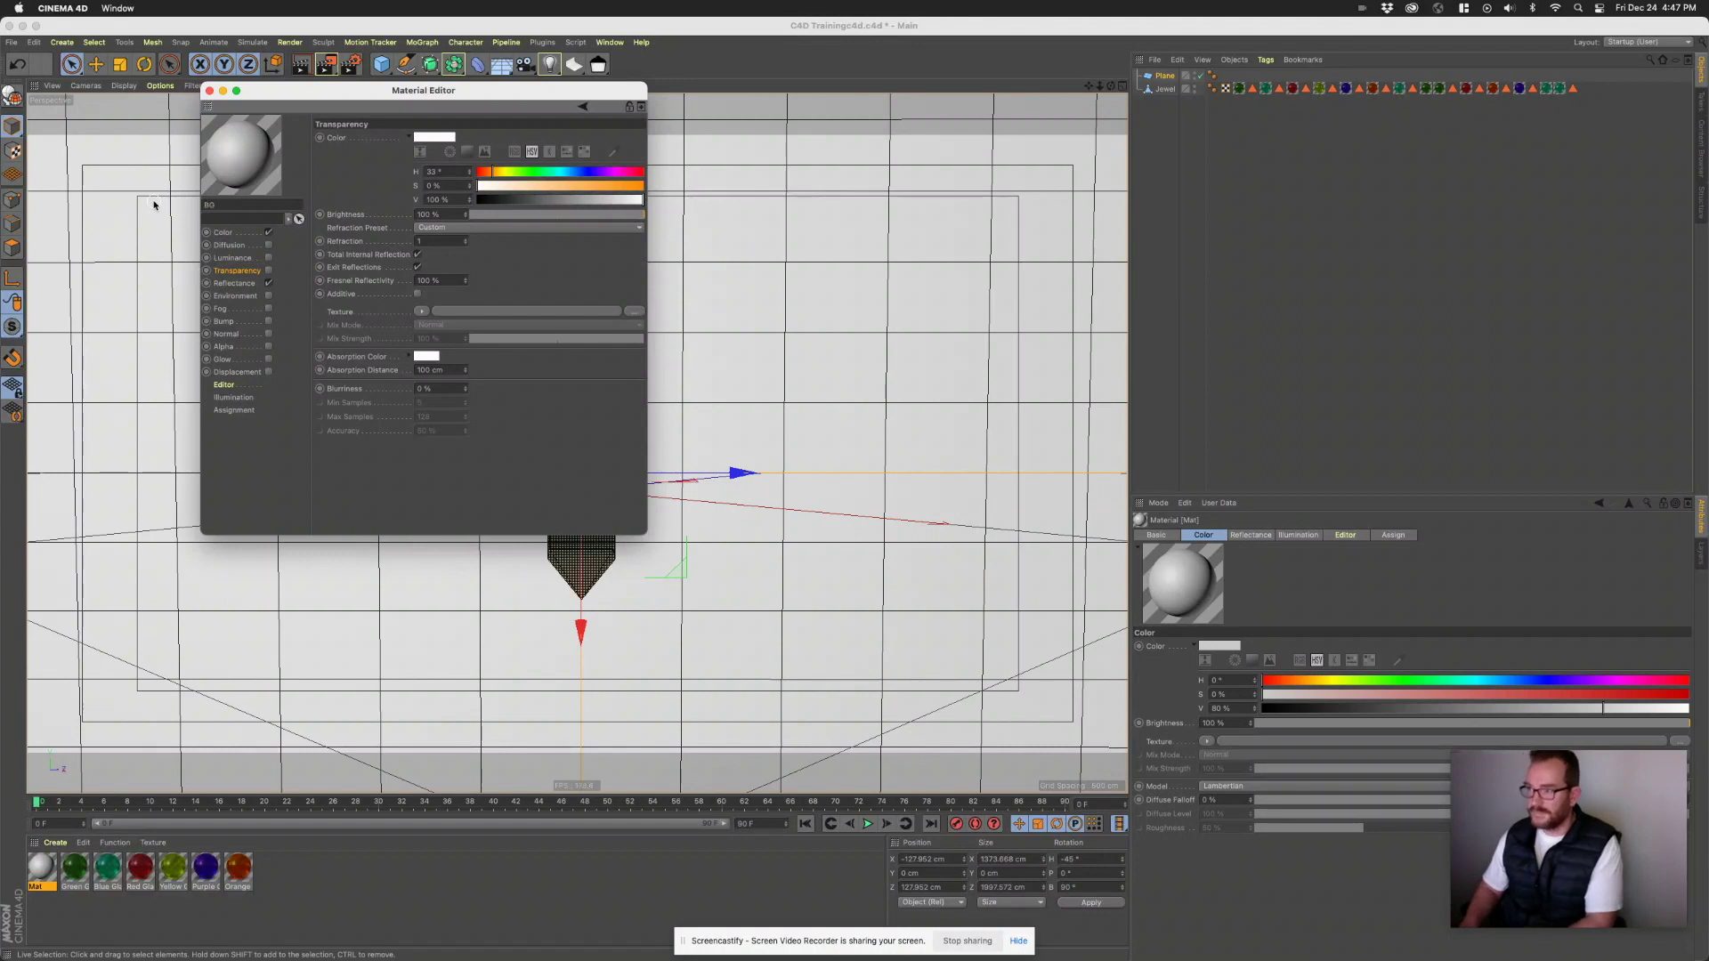
{"action": "left_click", "coordinate": [269, 283]}
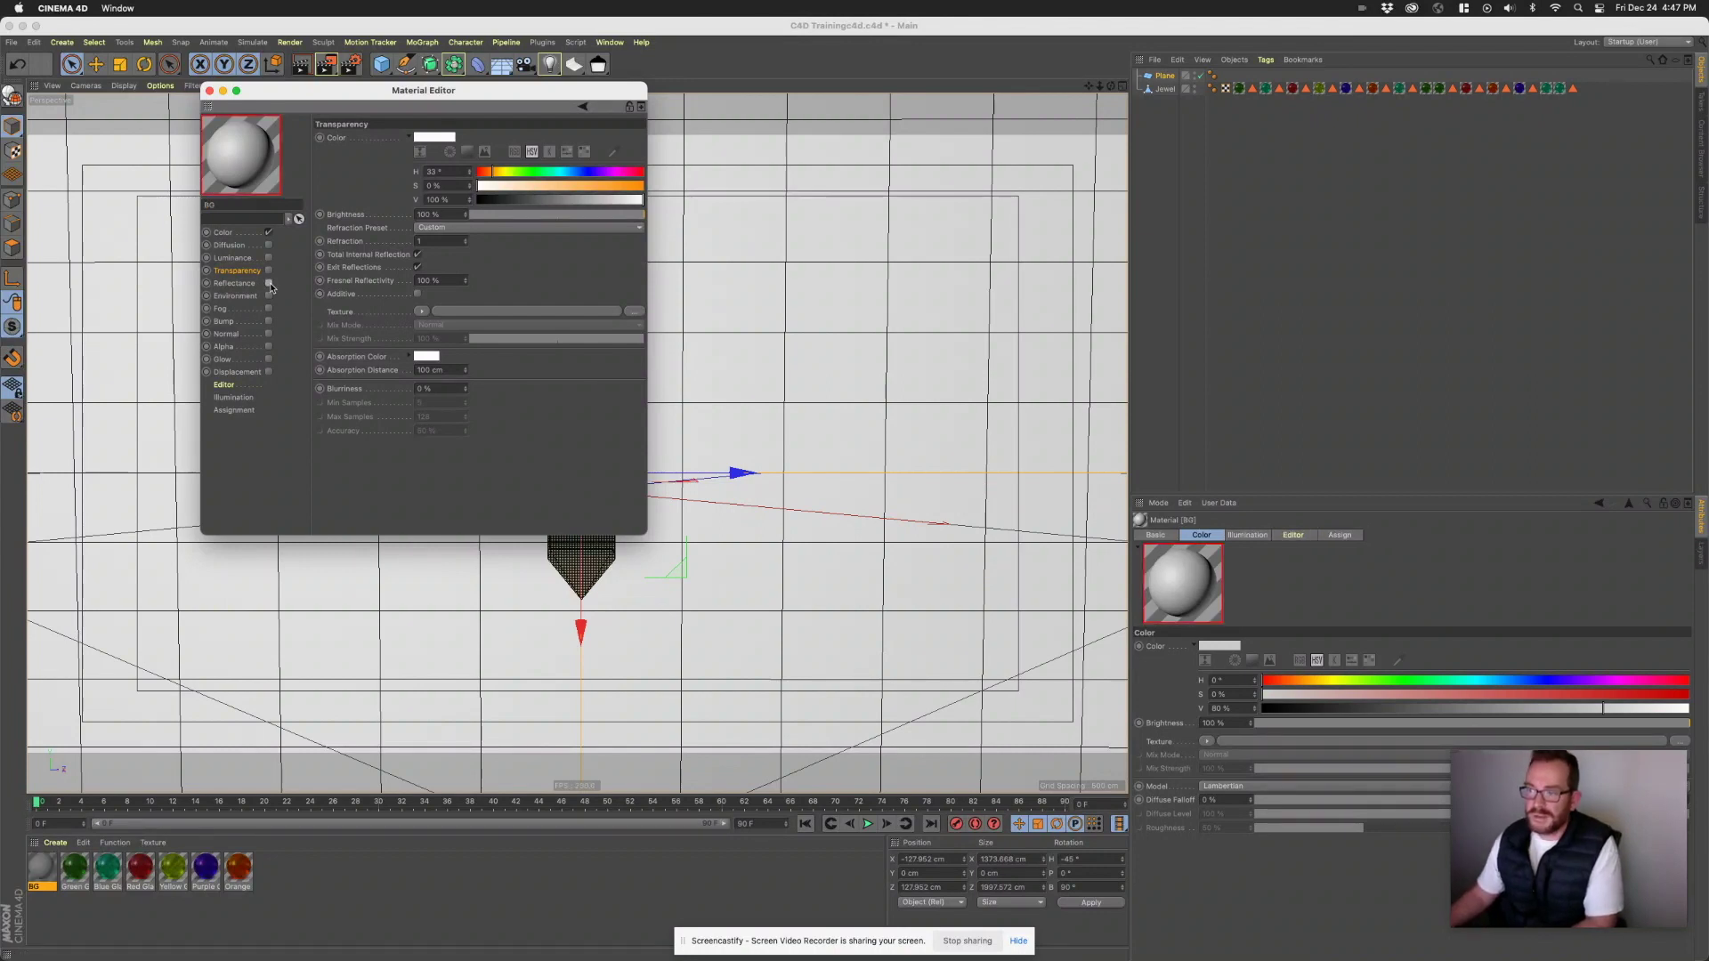
{"action": "left_click", "coordinate": [268, 232]}
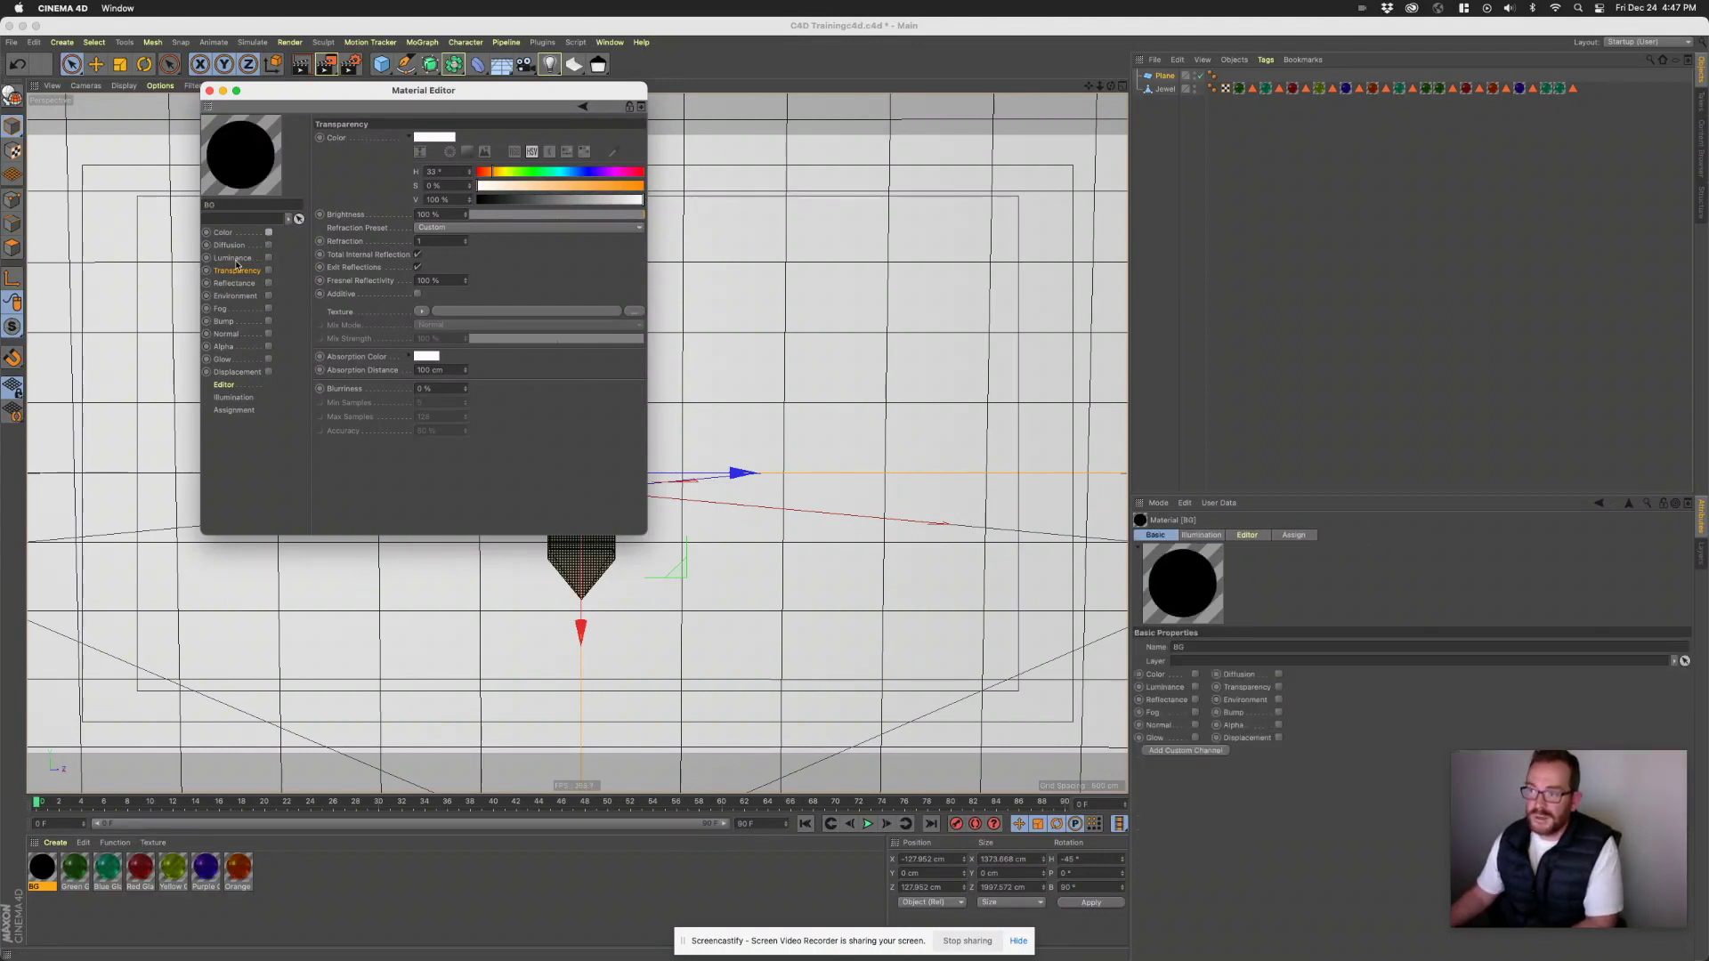
{"action": "left_click", "coordinate": [269, 258]}
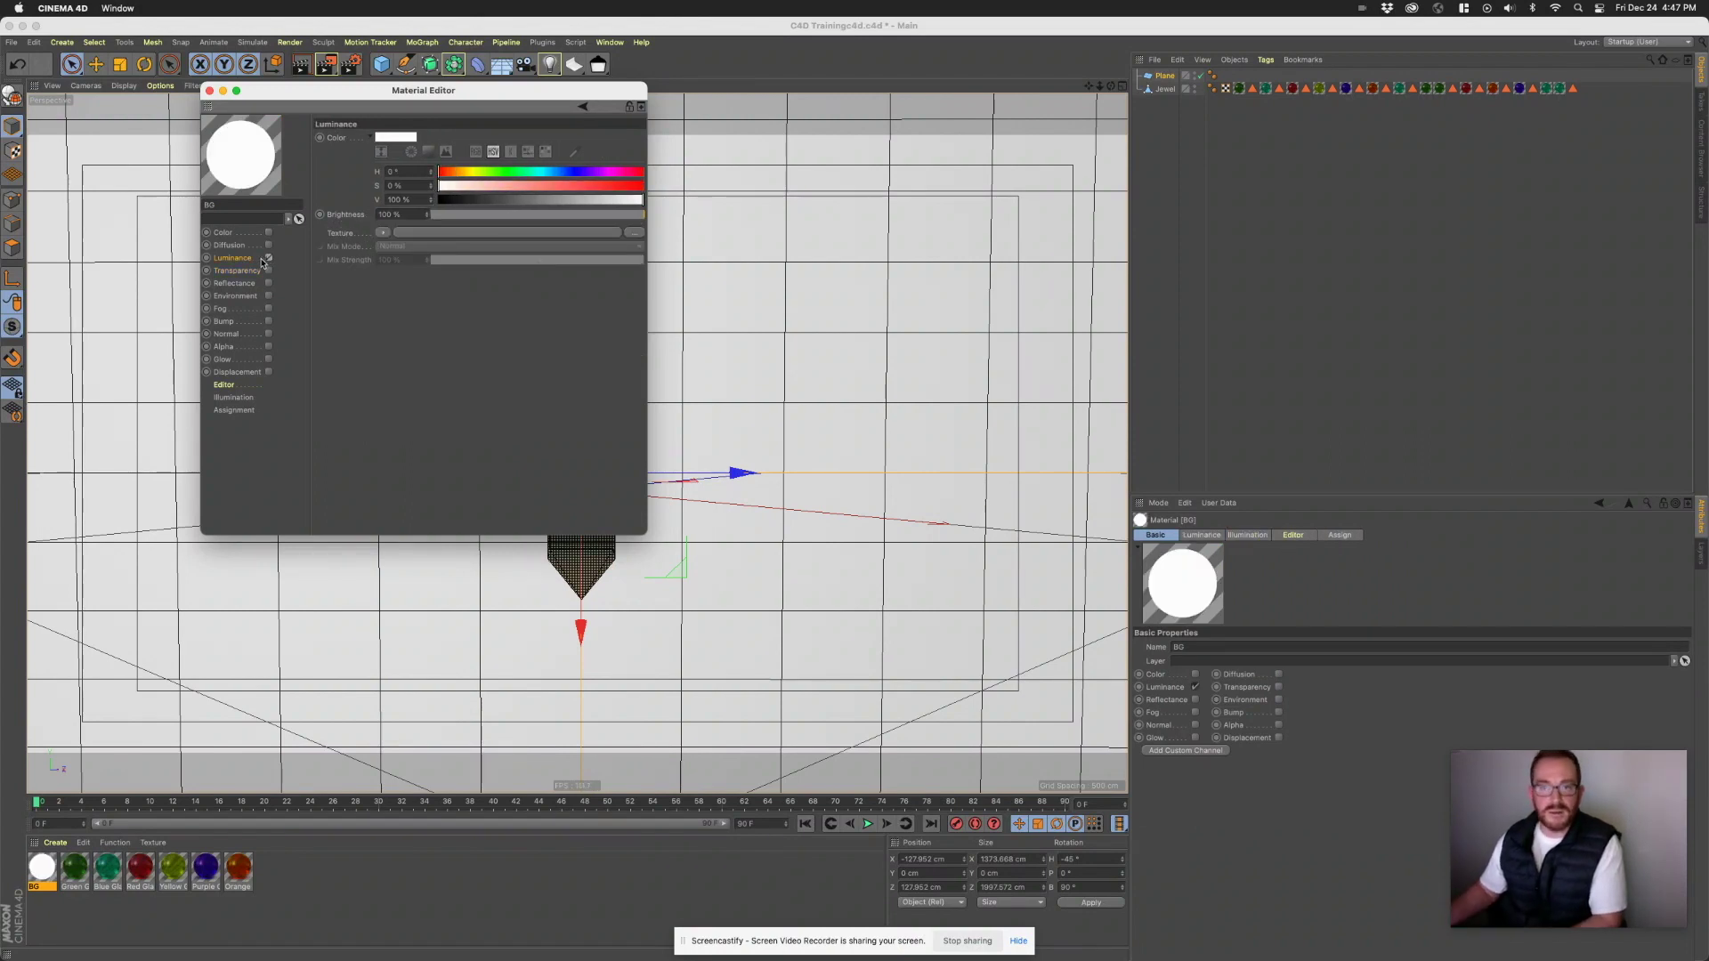
- Set the BG material's luminance colour to purple (H 283°, S 97%, V 100%) and apply the material to the Plane
{"action": "left_click", "coordinate": [581, 173]}
{"action": "left_click_drag", "start_coordinate": [581, 173], "coordinate": [638, 192]}
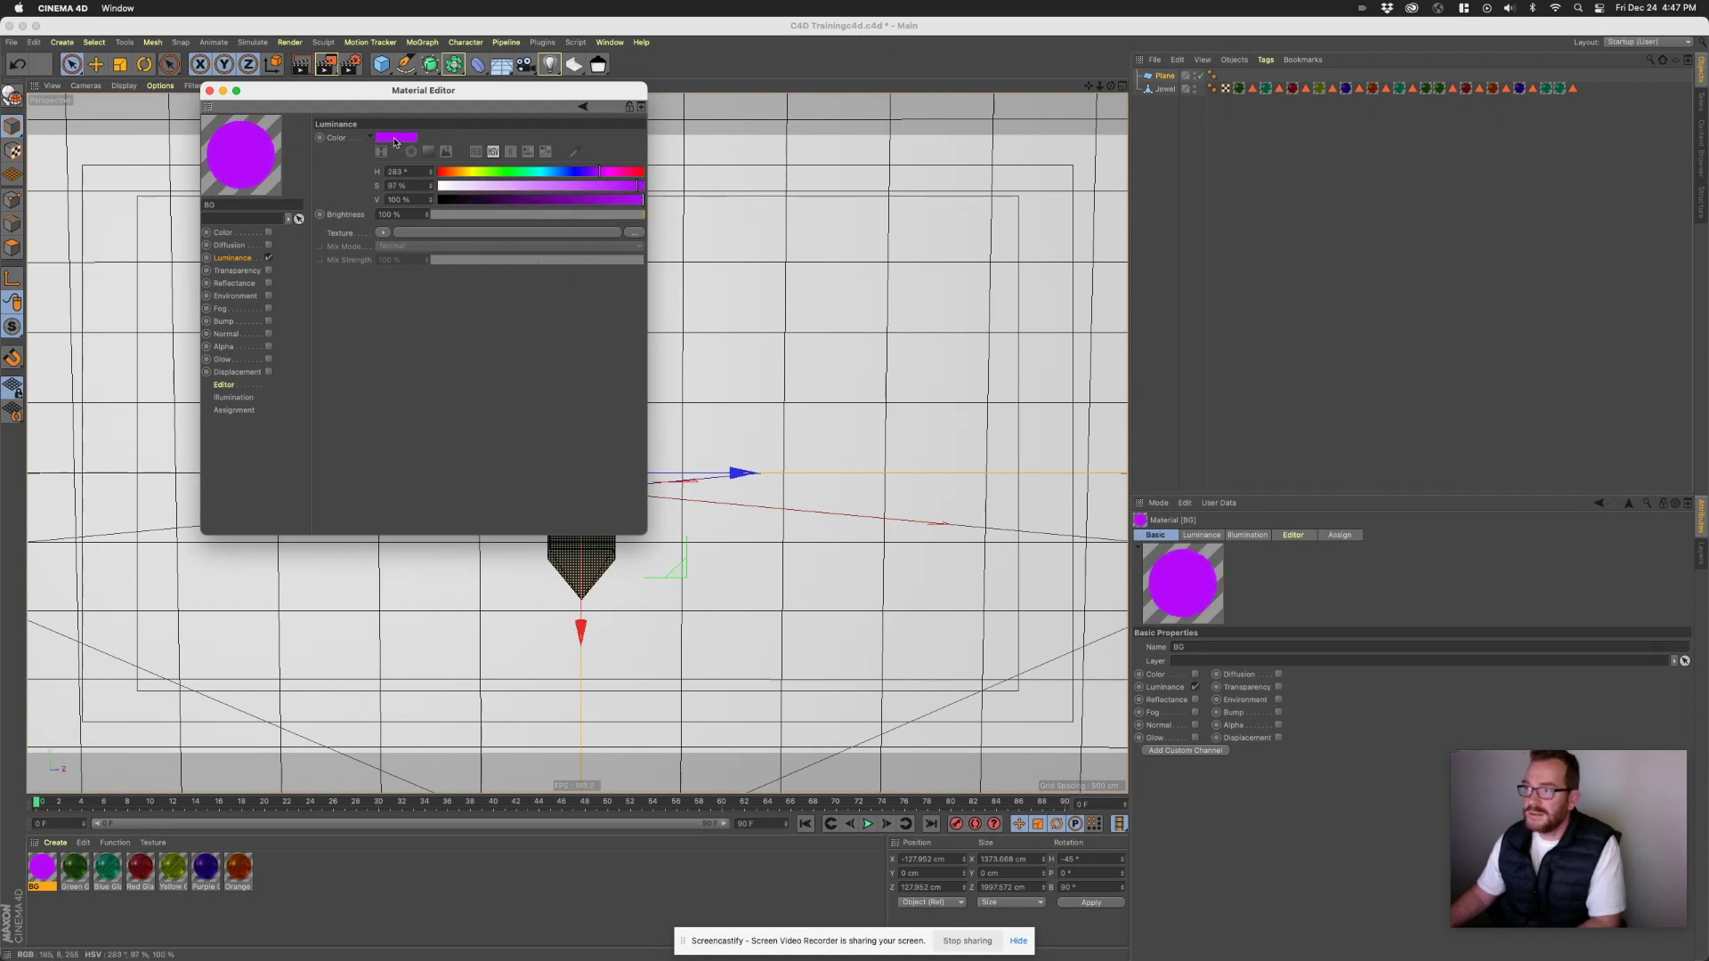
{"action": "left_click", "coordinate": [382, 233]}
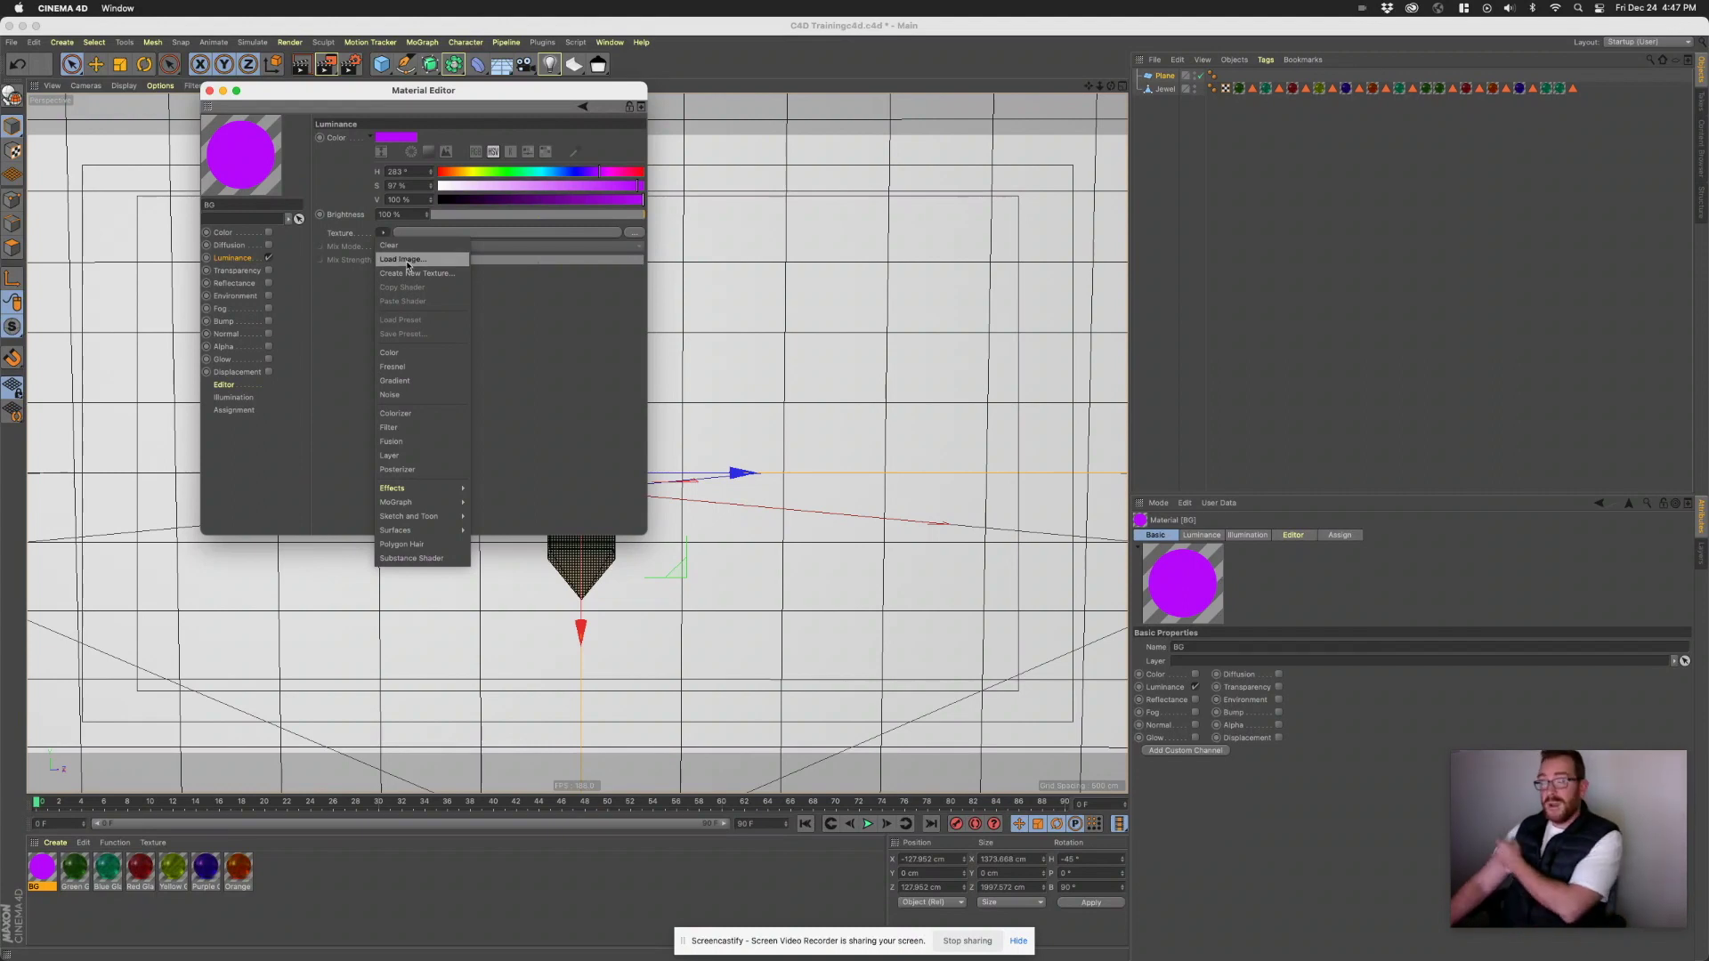
{"action": "left_click", "coordinate": [554, 323]}
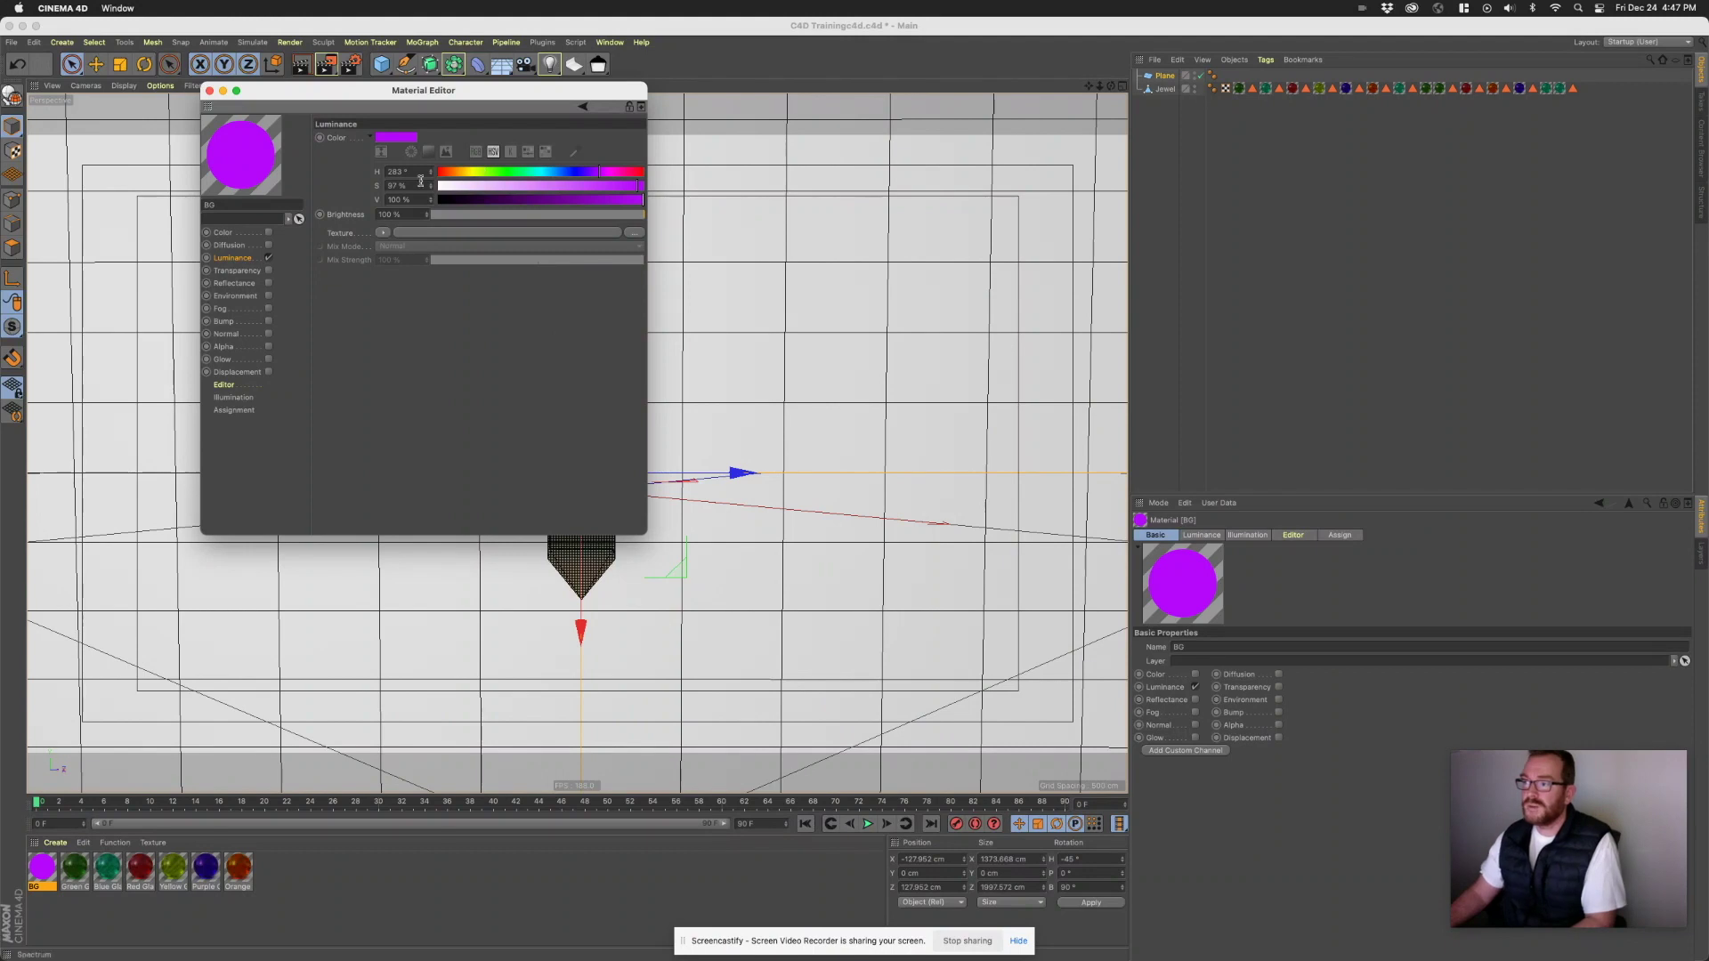
{"action": "left_click", "coordinate": [209, 90]}
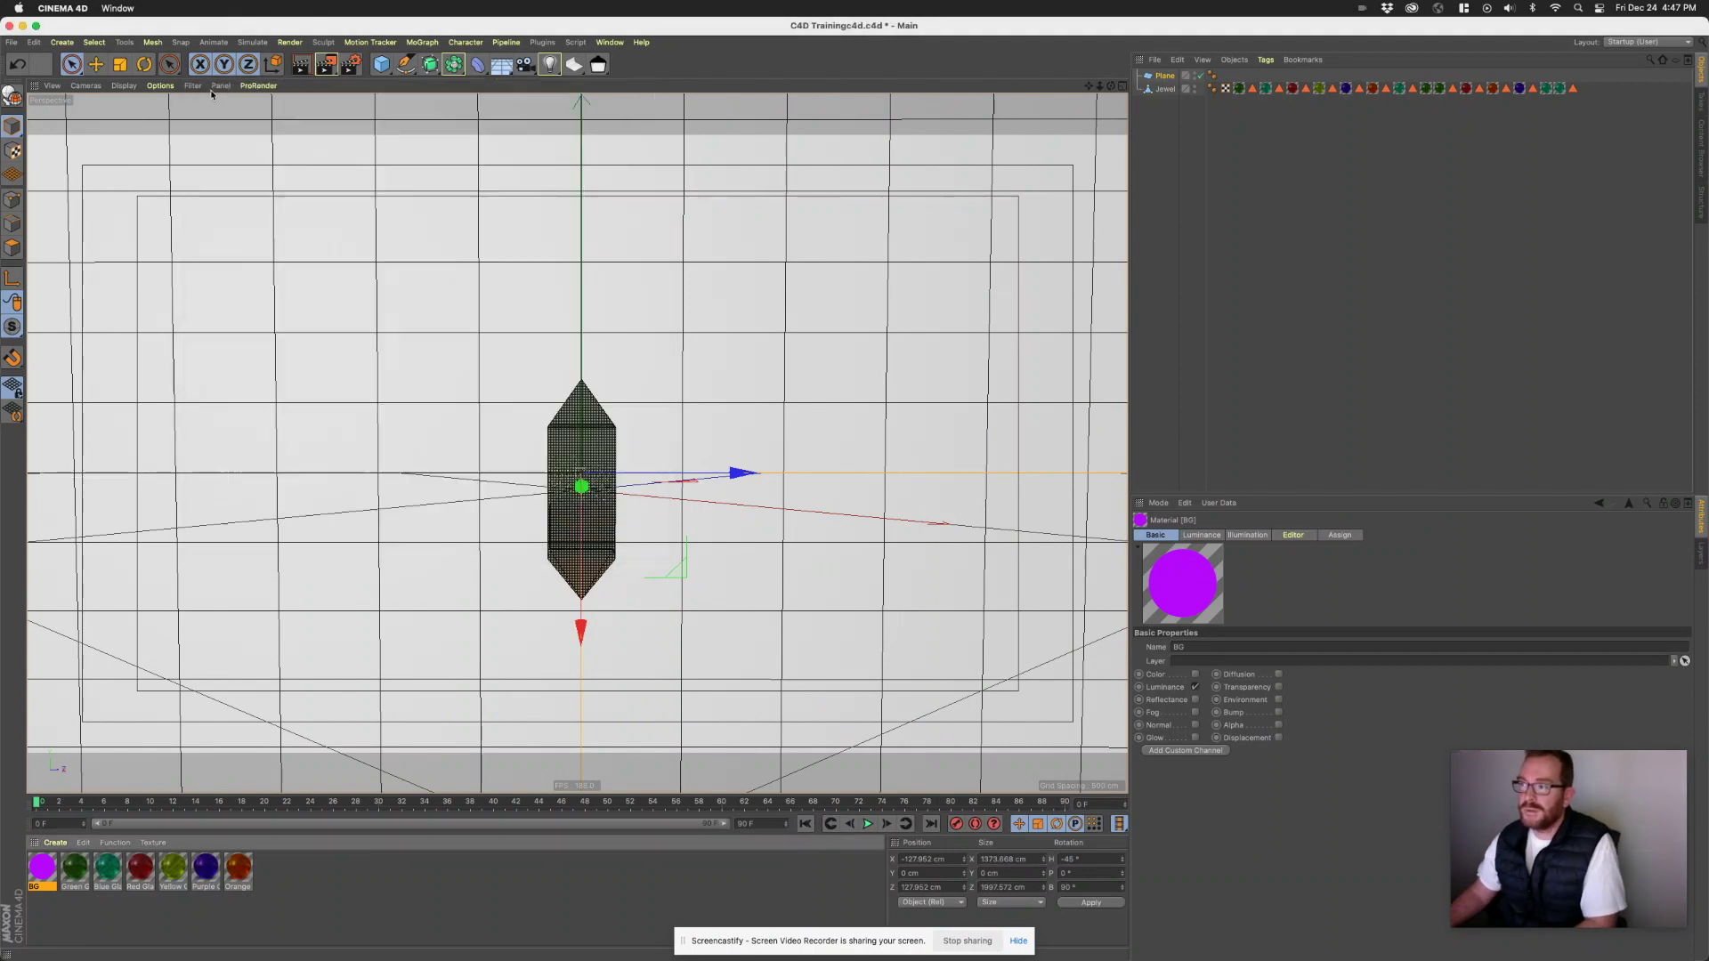
{"action": "left_click_drag", "start_coordinate": [185, 517], "coordinate": [187, 513]}
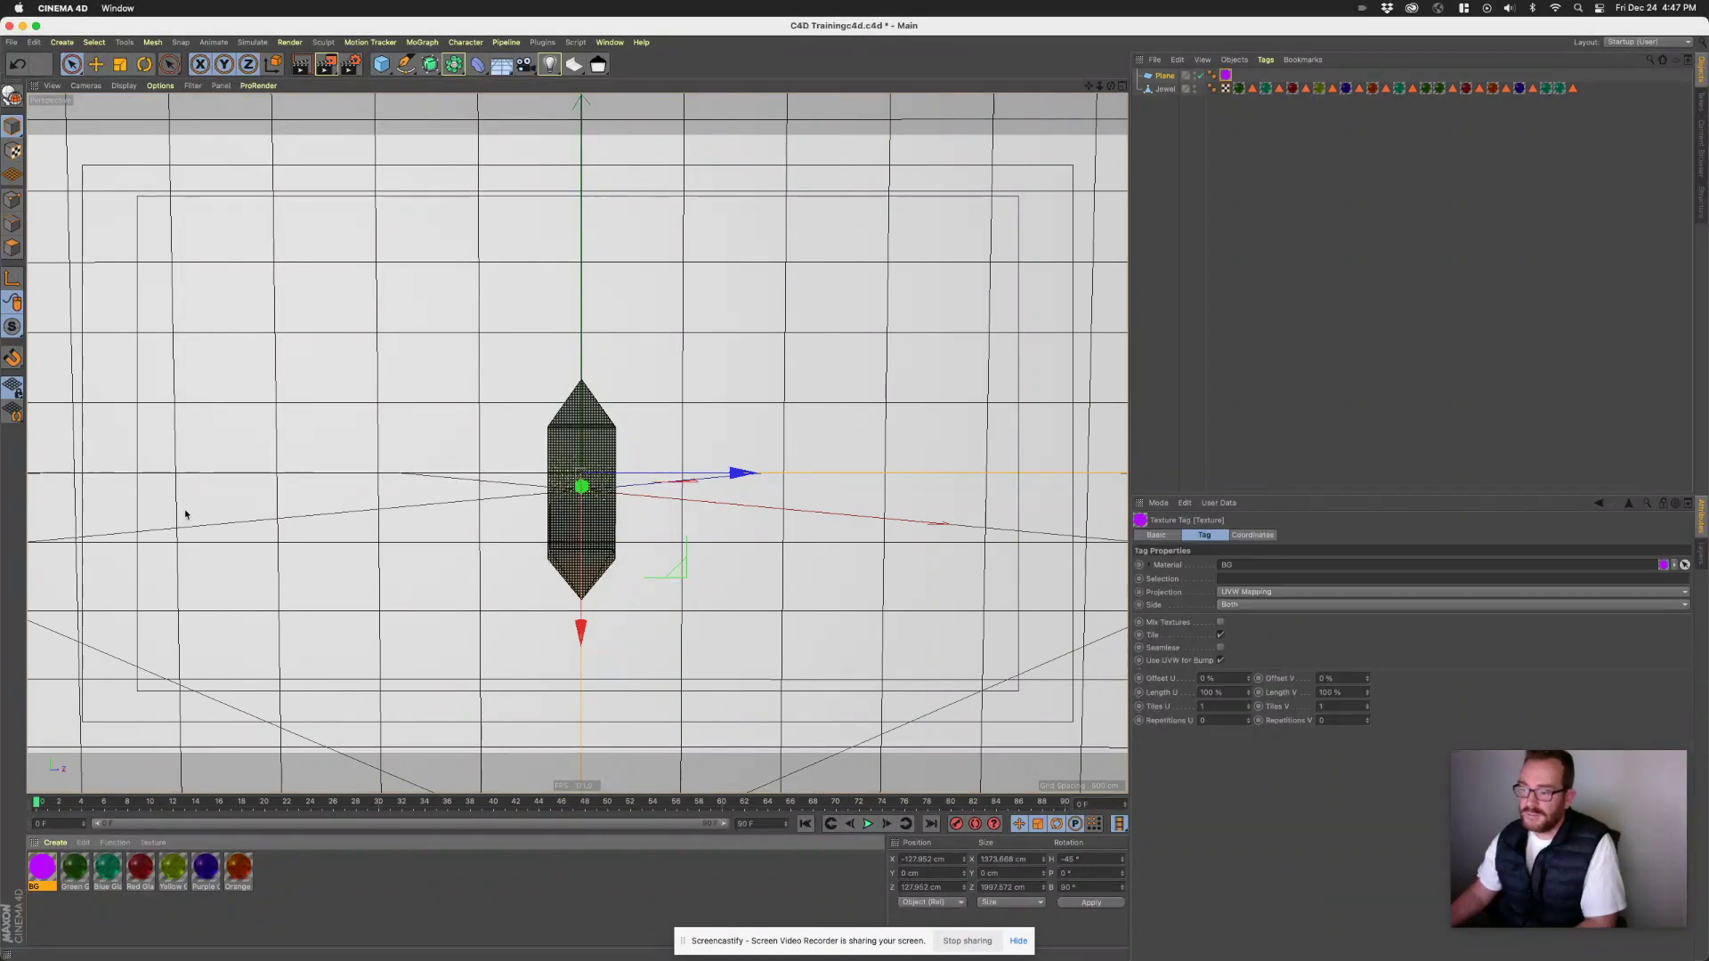
- Render the perspective view from the front and from a closer angled viewpoint to check the Jewel against the backdrop
{"action": "left_click", "coordinate": [302, 64]}
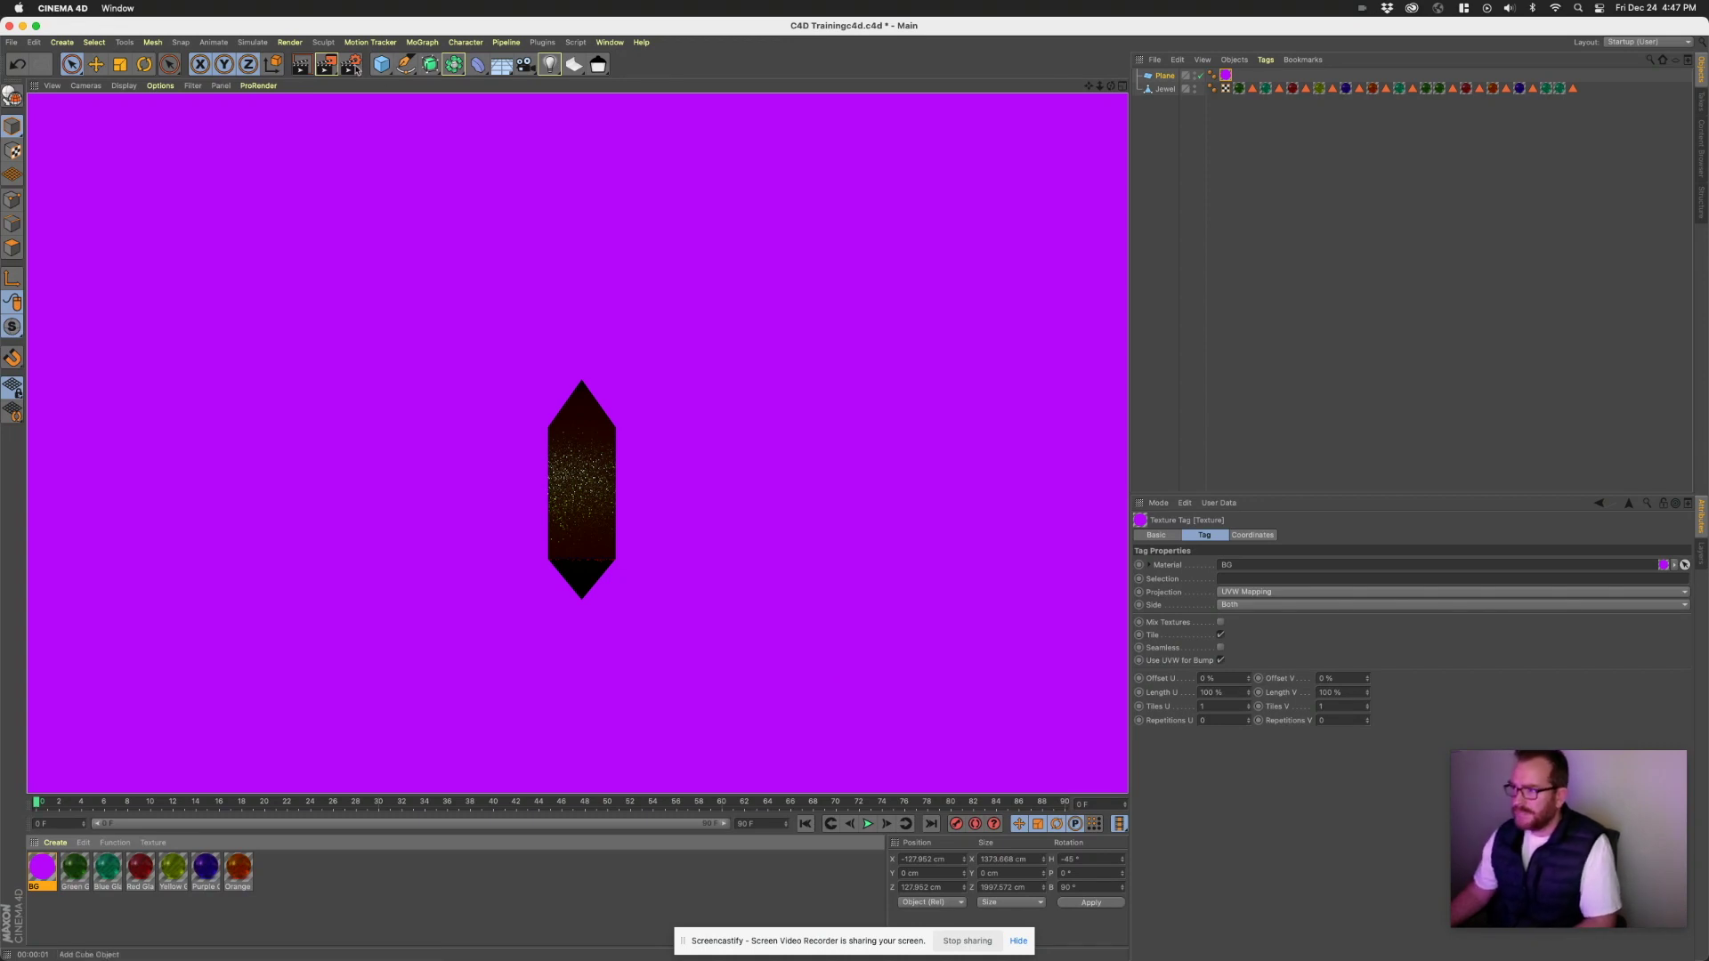
{"action": "left_click", "coordinate": [316, 64]}
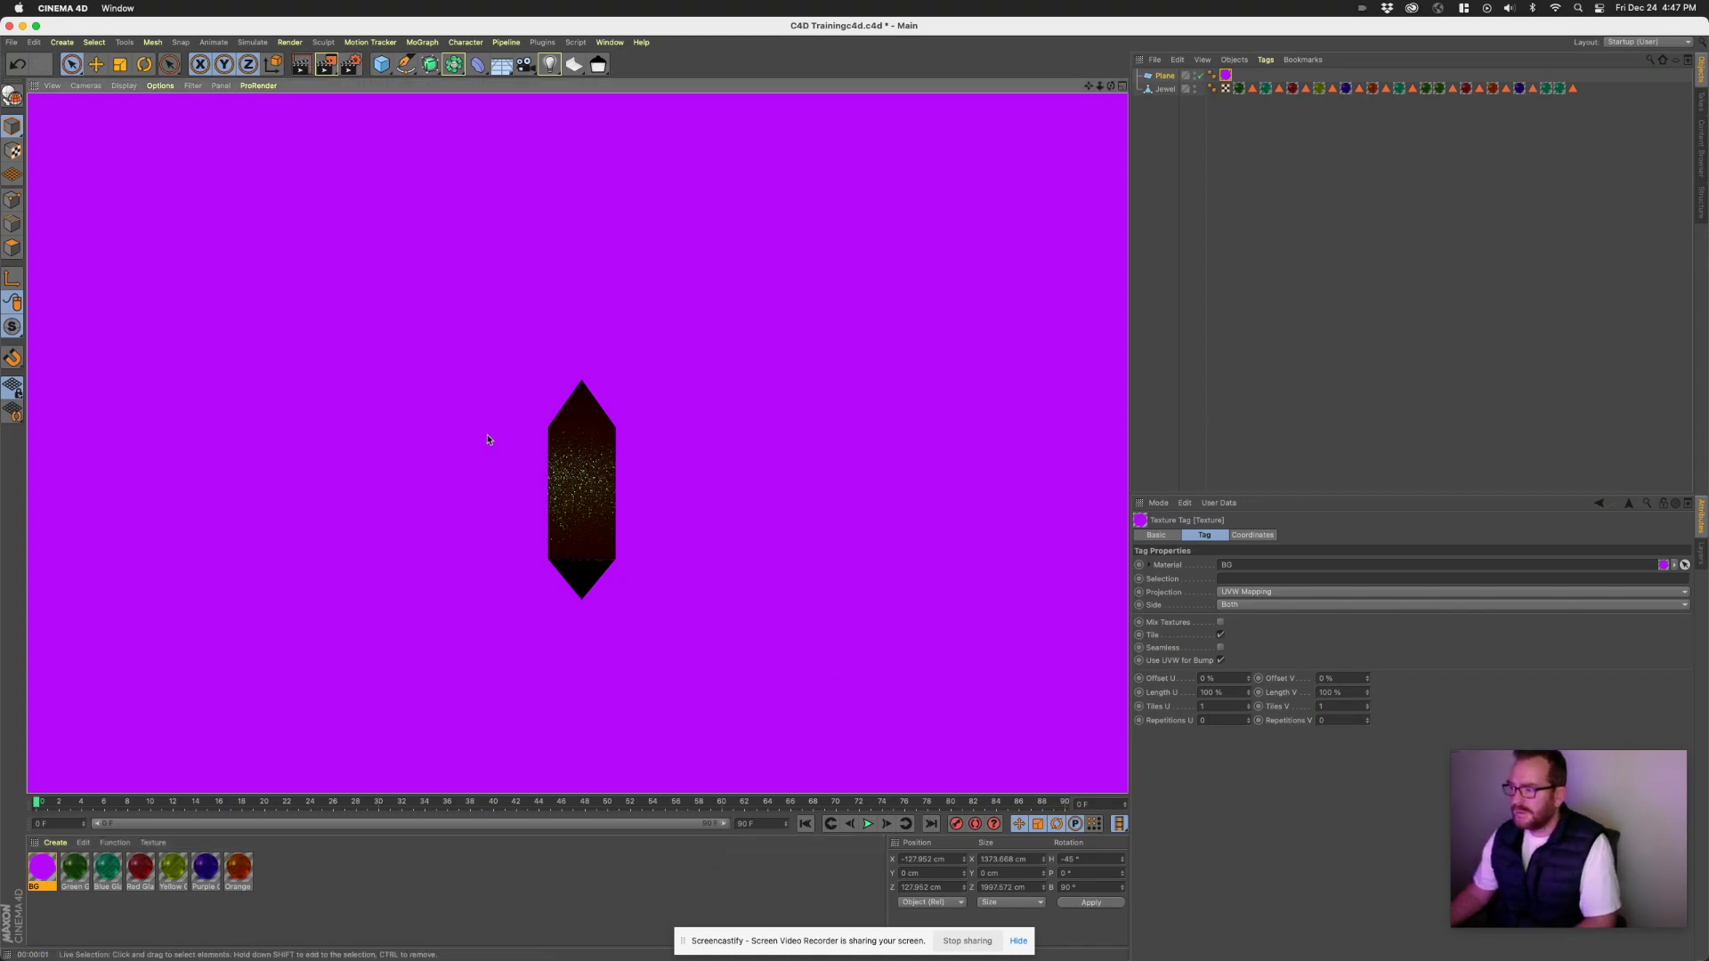
{"action": "left_click", "coordinate": [491, 441]}
{"action": "left_click_drag", "start_coordinate": [492, 442], "coordinate": [574, 456], "text": "alt"}
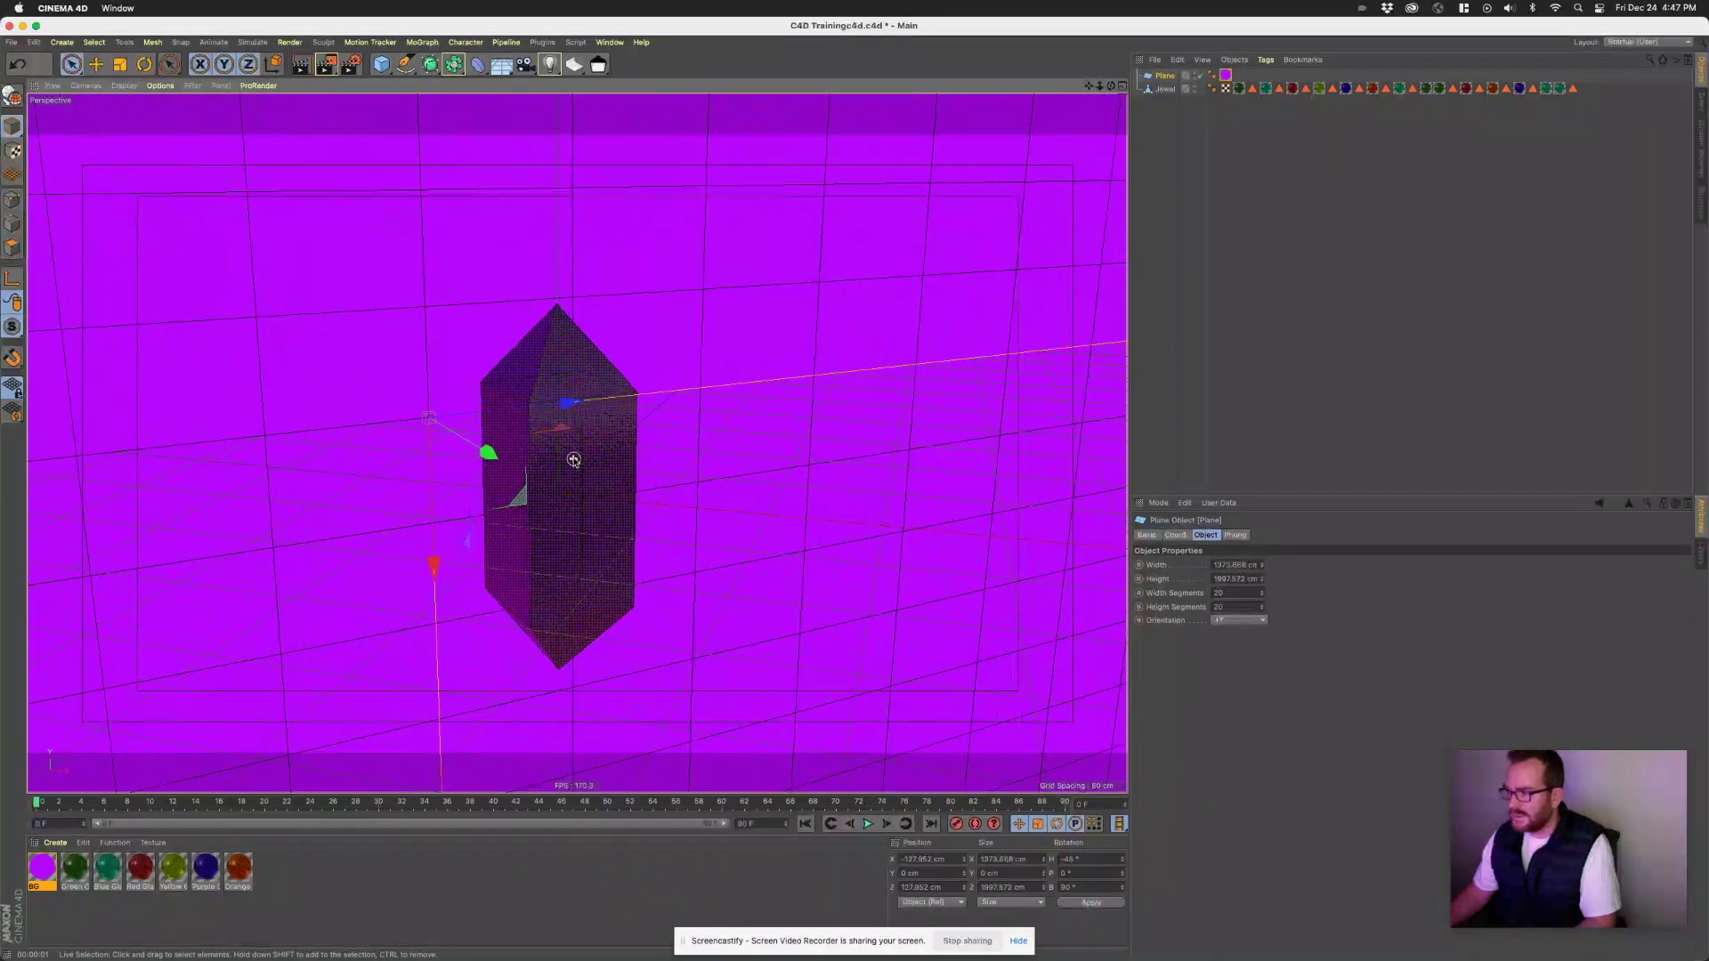
{"action": "left_click", "coordinate": [303, 66]}
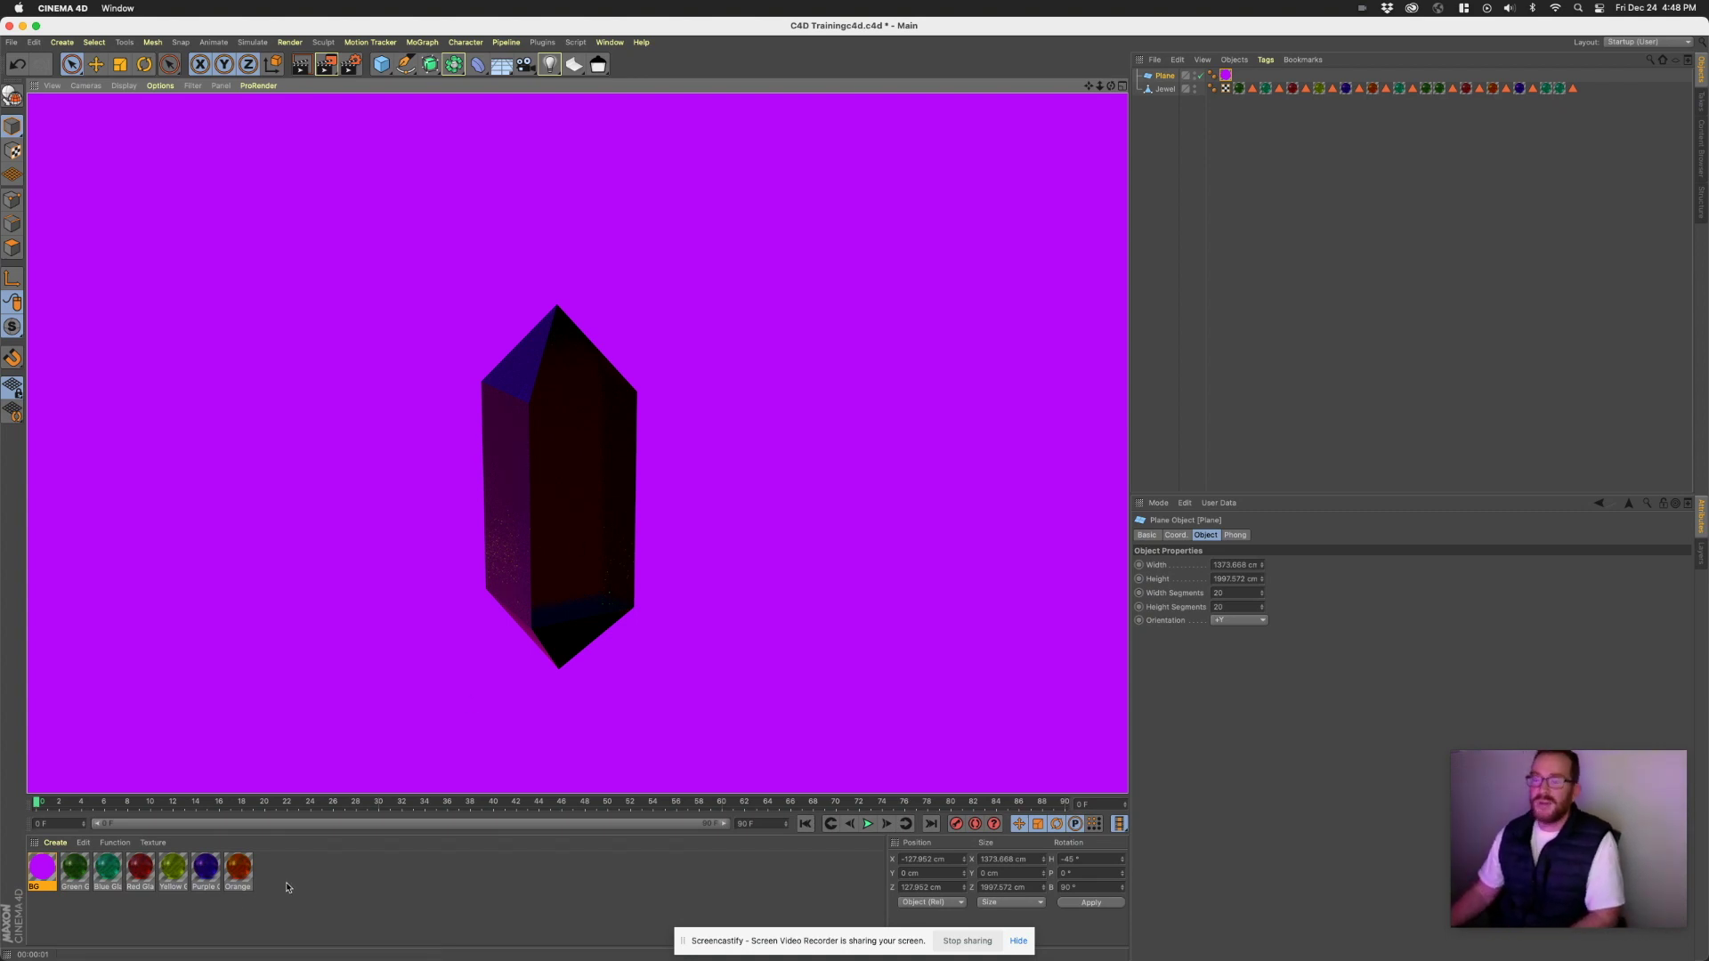
{"action": "left_click", "coordinate": [583, 483]}
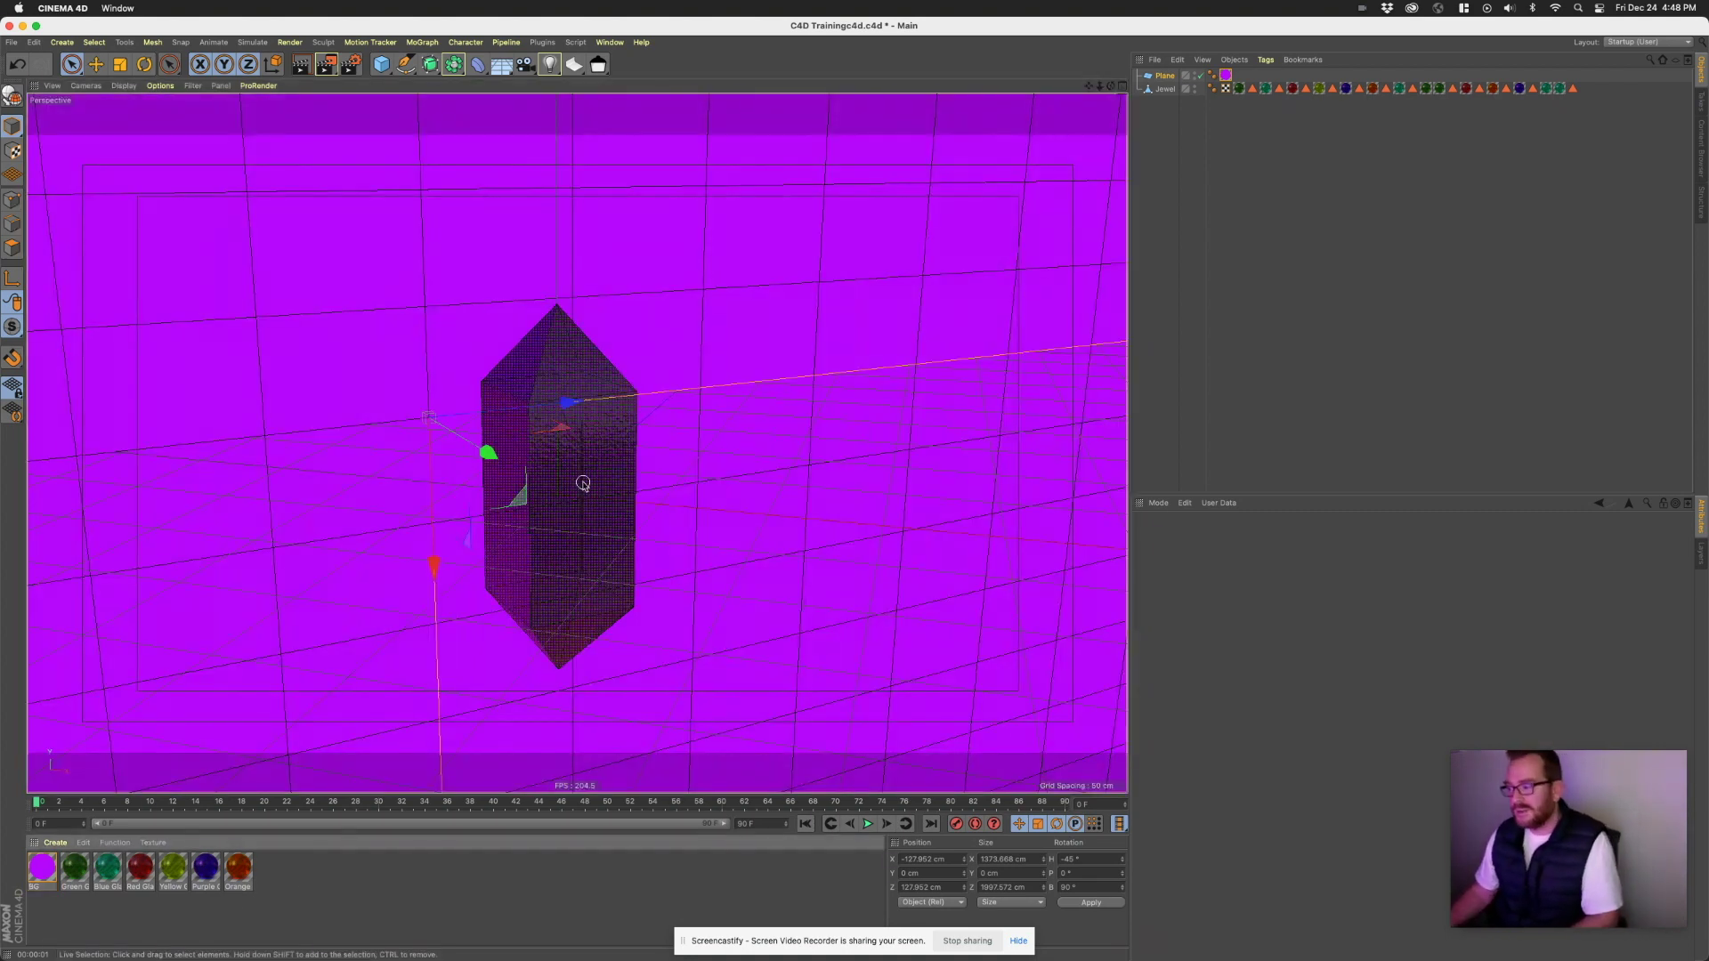
- Return the view to face the Jewel head-on, save the scene file and leave no object selected
{"action": "left_click_drag", "start_coordinate": [623, 497], "coordinate": [547, 426], "text": "alt"}
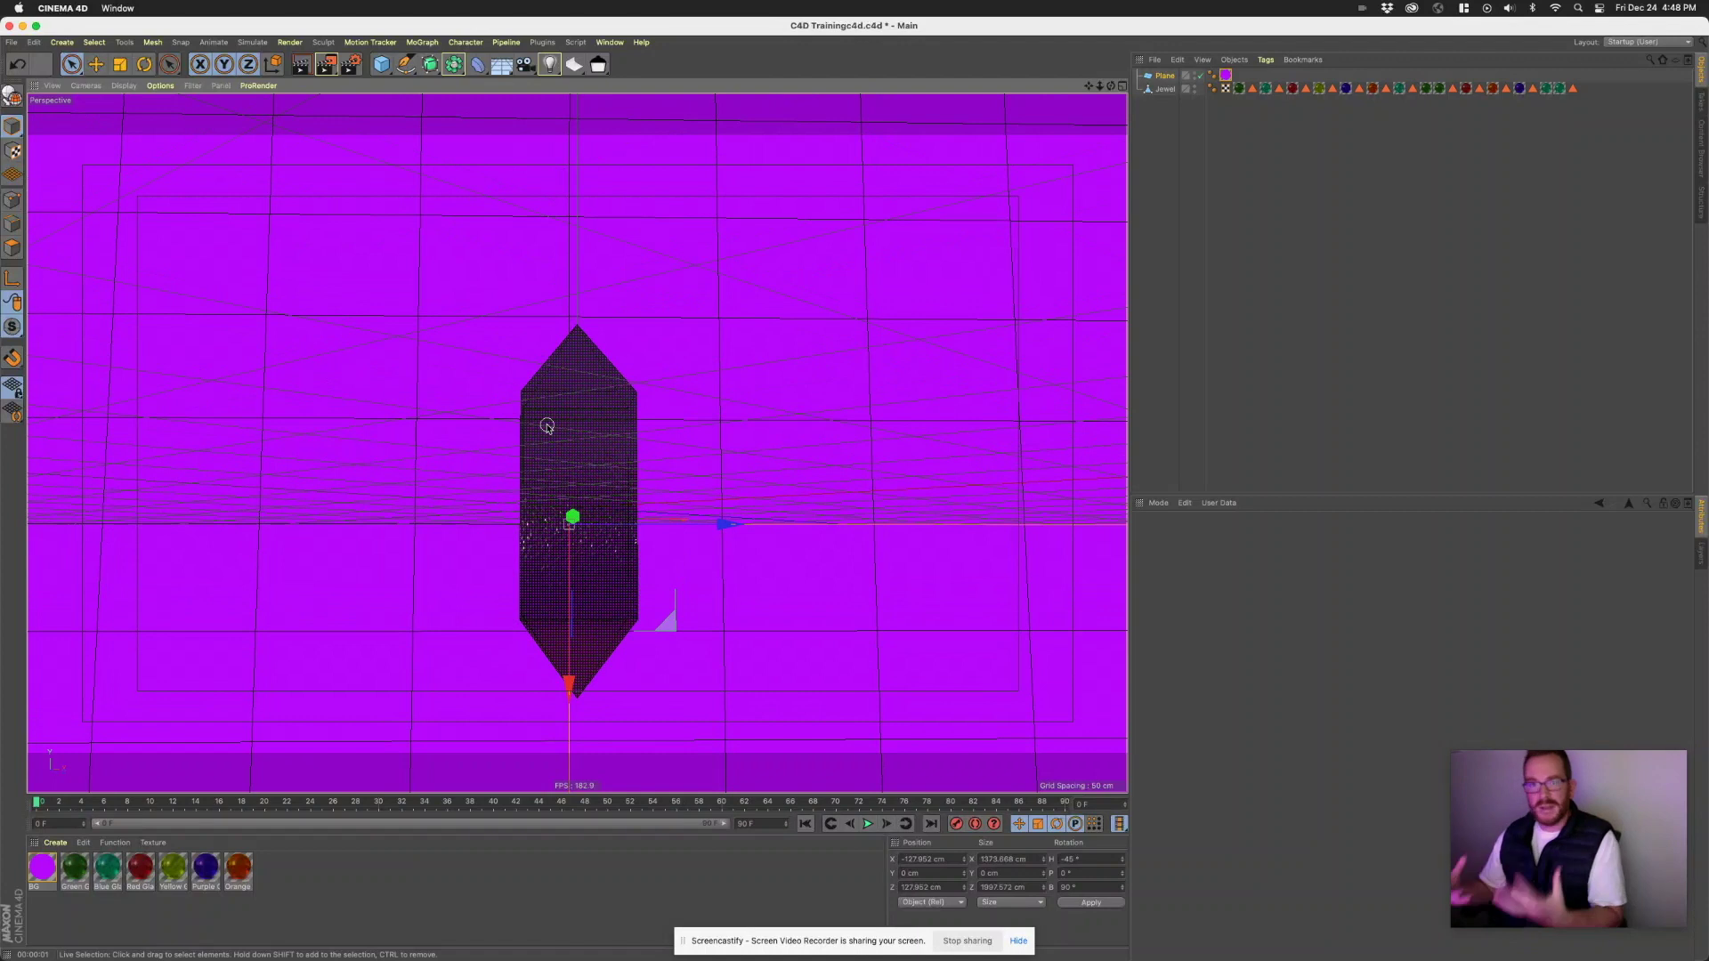
{"action": "key", "text": "super+s"}
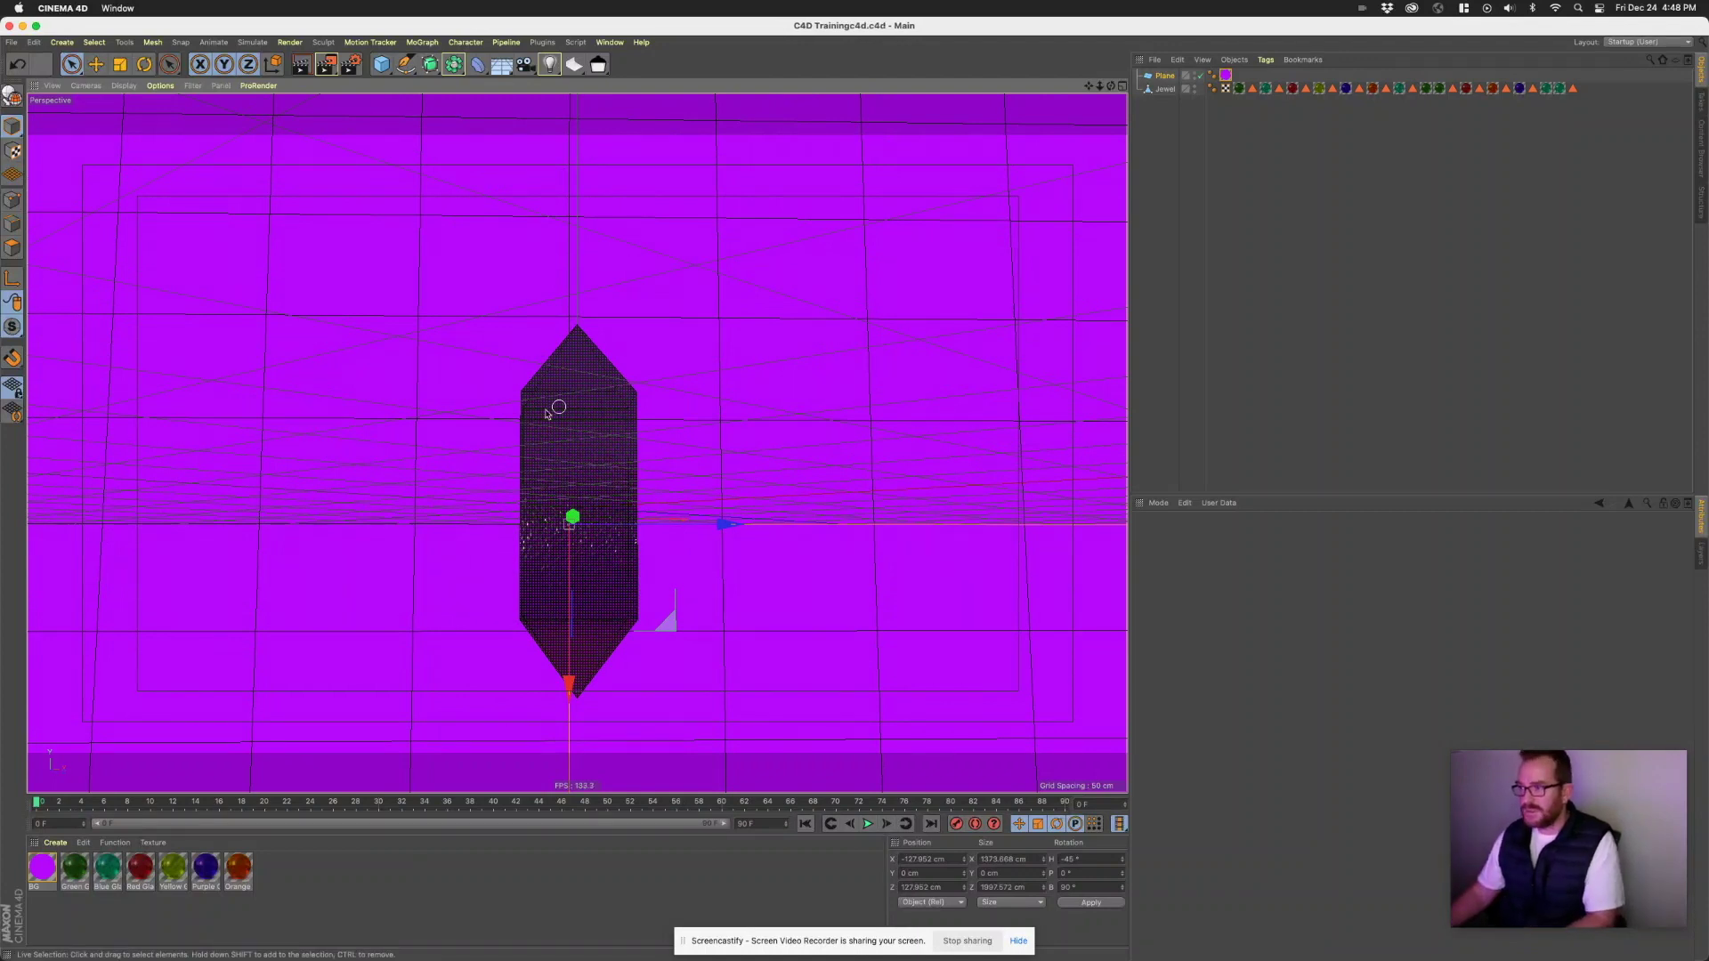
{"action": "left_click", "coordinate": [1164, 75]}
{"action": "left_click", "coordinate": [1166, 89]}
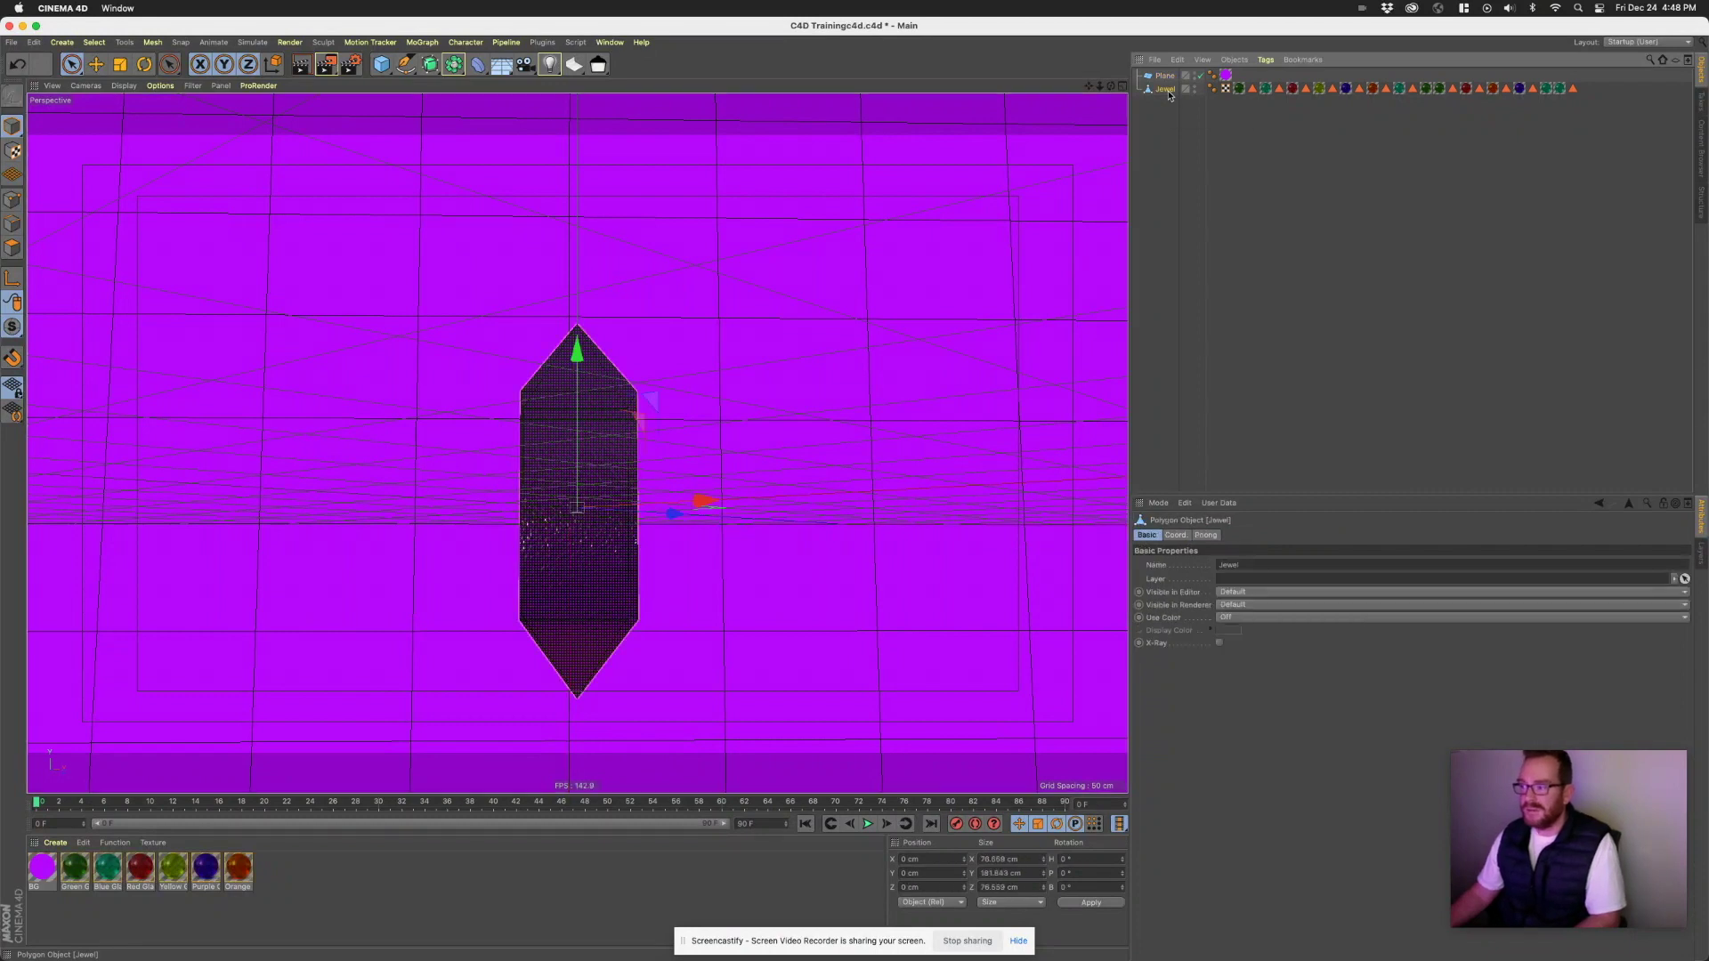
{"action": "left_click", "coordinate": [1161, 118]}
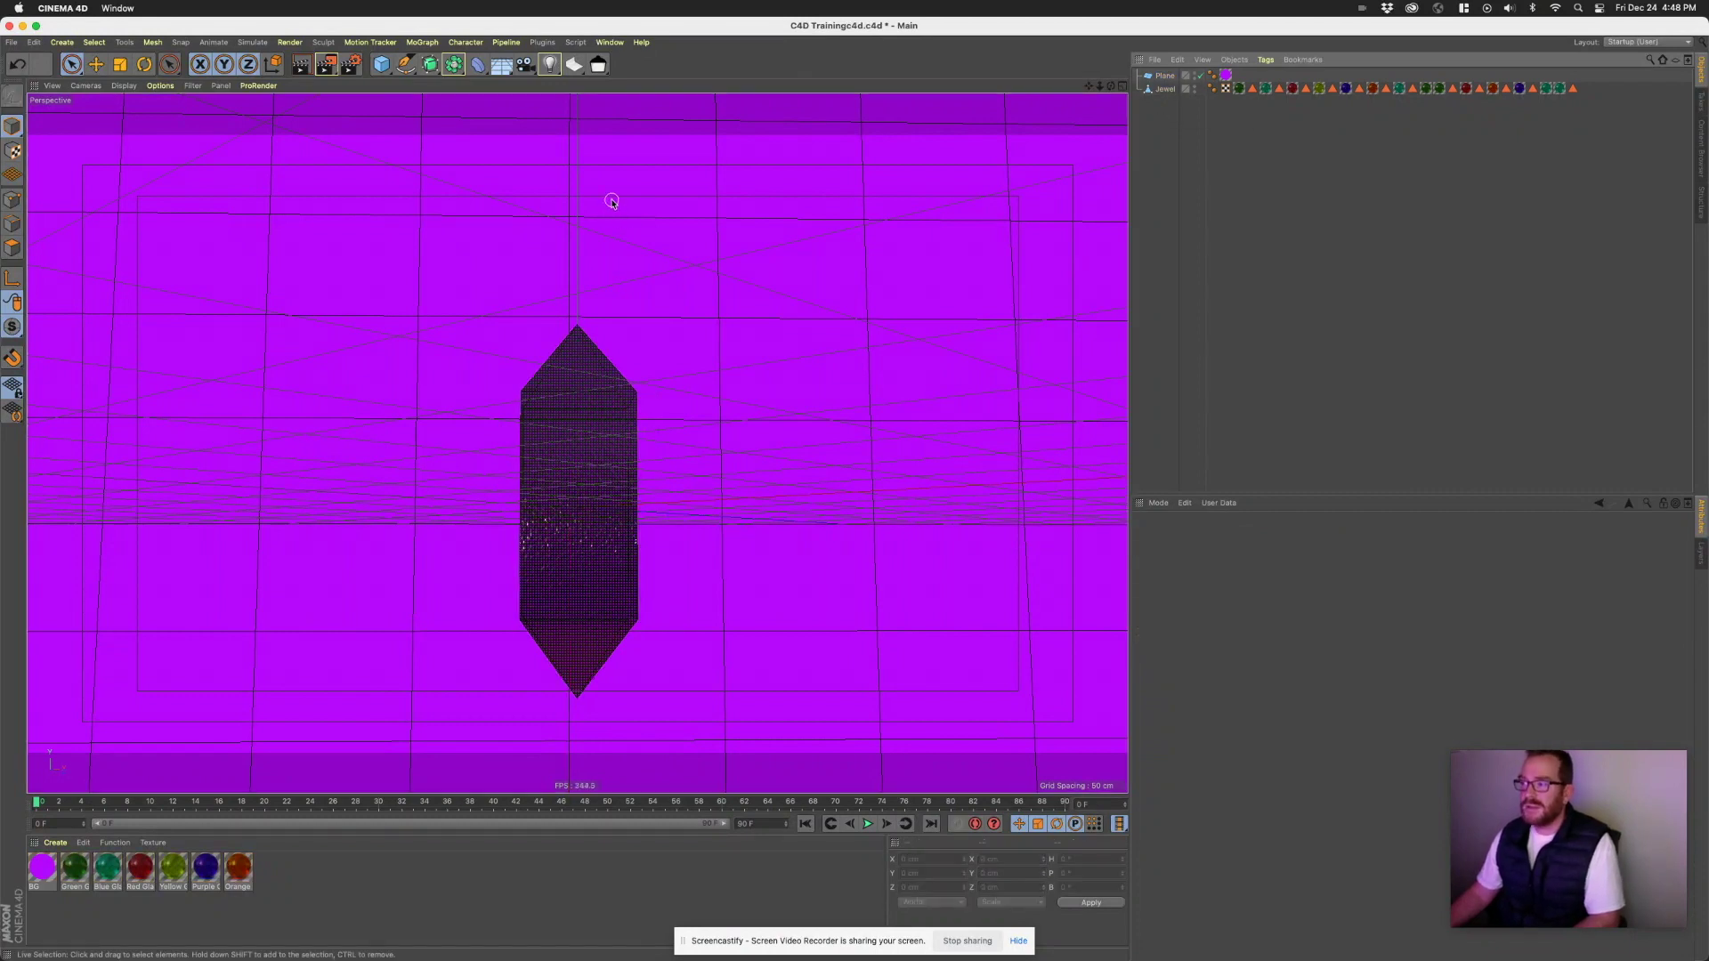
- Add a standard Light at the centre of the Jewel
{"action": "left_click", "coordinate": [551, 67]}
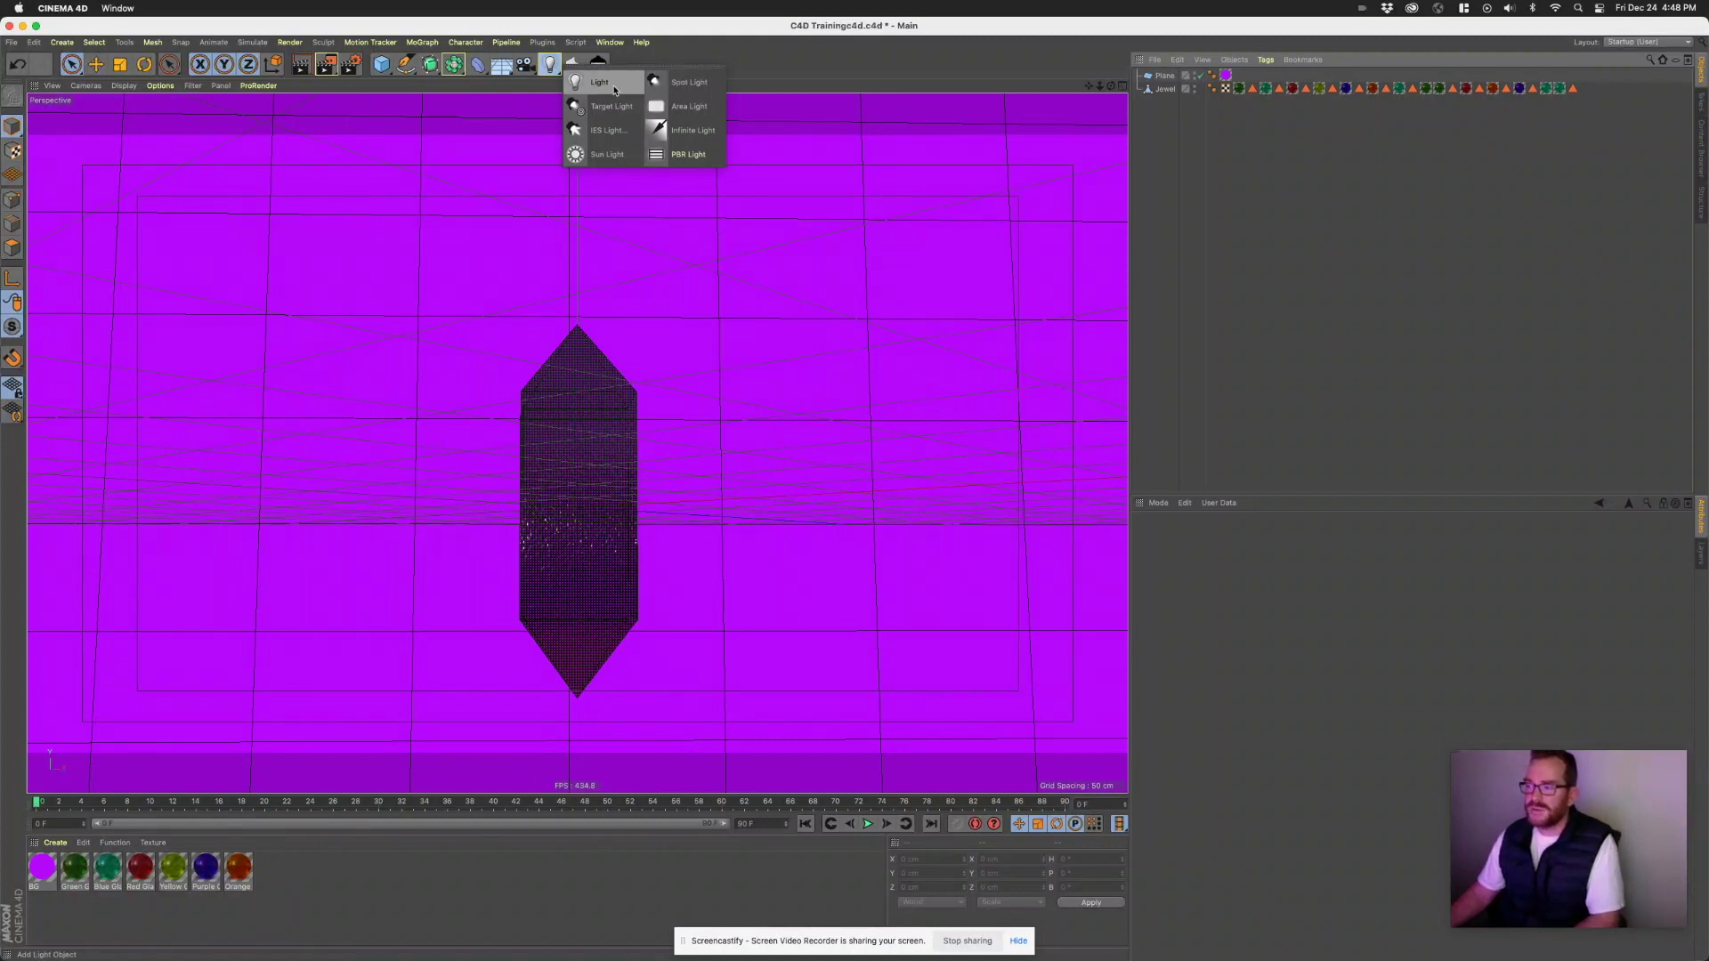
{"action": "left_click", "coordinate": [599, 82]}
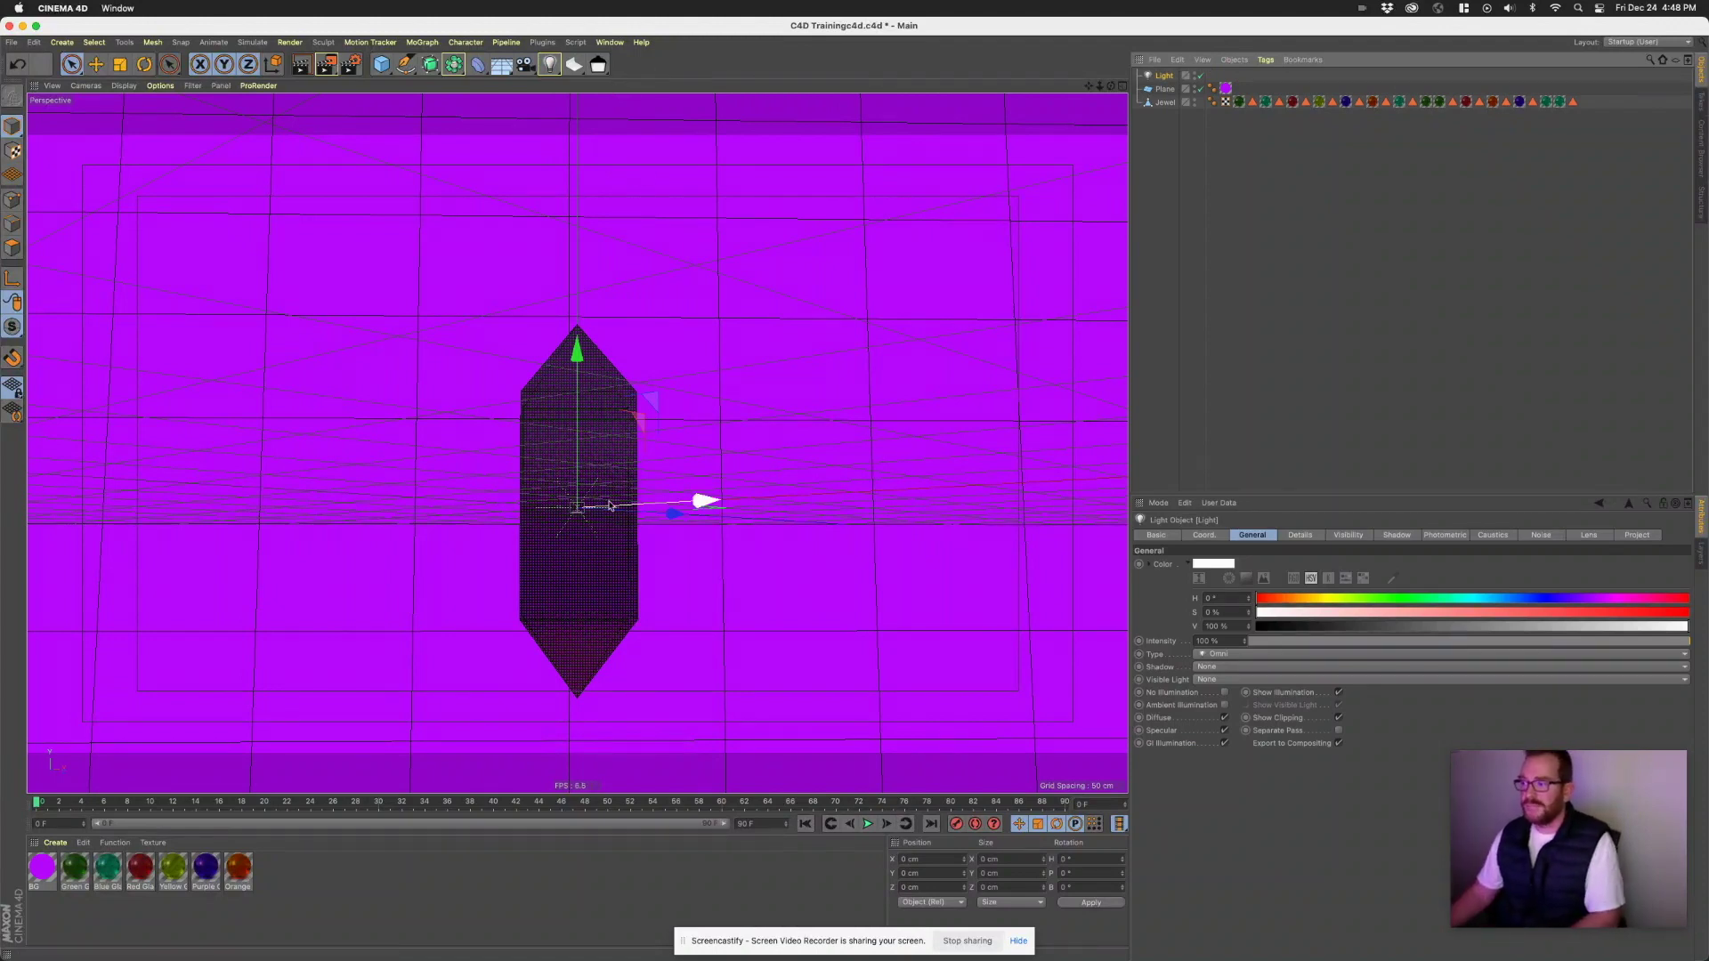
{"action": "mouse_move", "coordinate": [577, 512]}
{"action": "left_mouse_down", "text": "alt"}
{"action": "mouse_move", "coordinate": [583, 538]}
{"action": "mouse_move", "coordinate": [750, 564]}
{"action": "mouse_move", "coordinate": [745, 521]}
{"action": "mouse_move", "coordinate": [502, 543]}
{"action": "left_mouse_up", "text": "alt"}
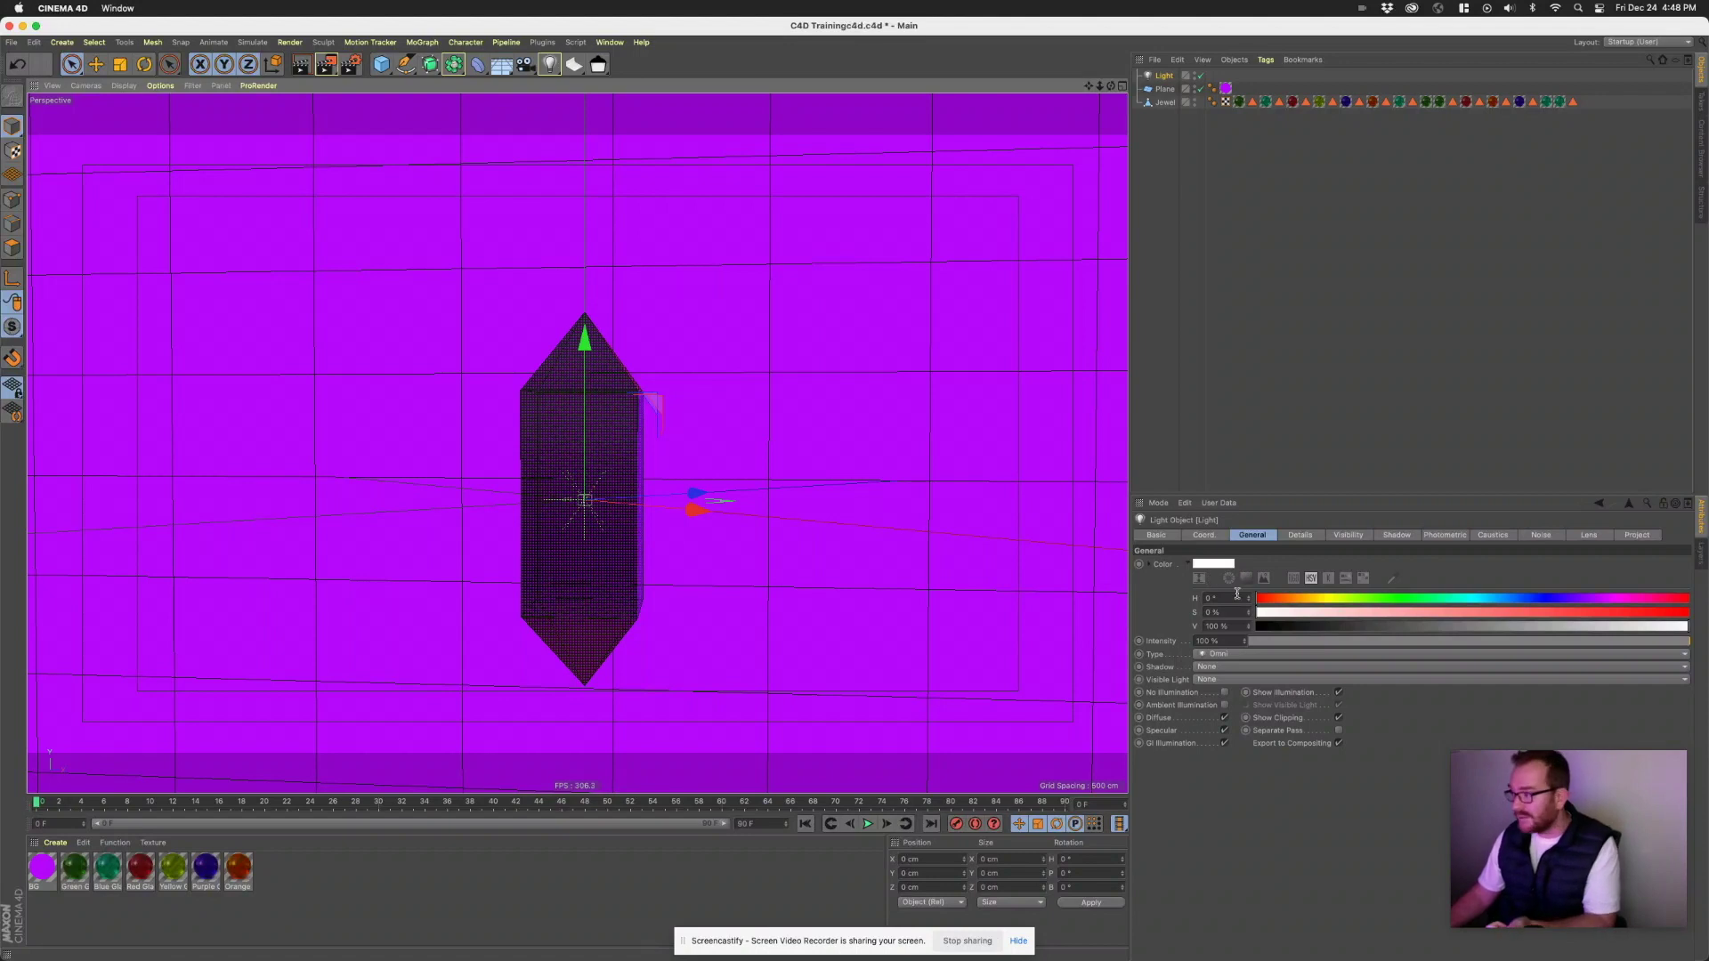
- Set the Light's Visible Light option to Visible and render the view
{"action": "left_click", "coordinate": [1221, 641]}
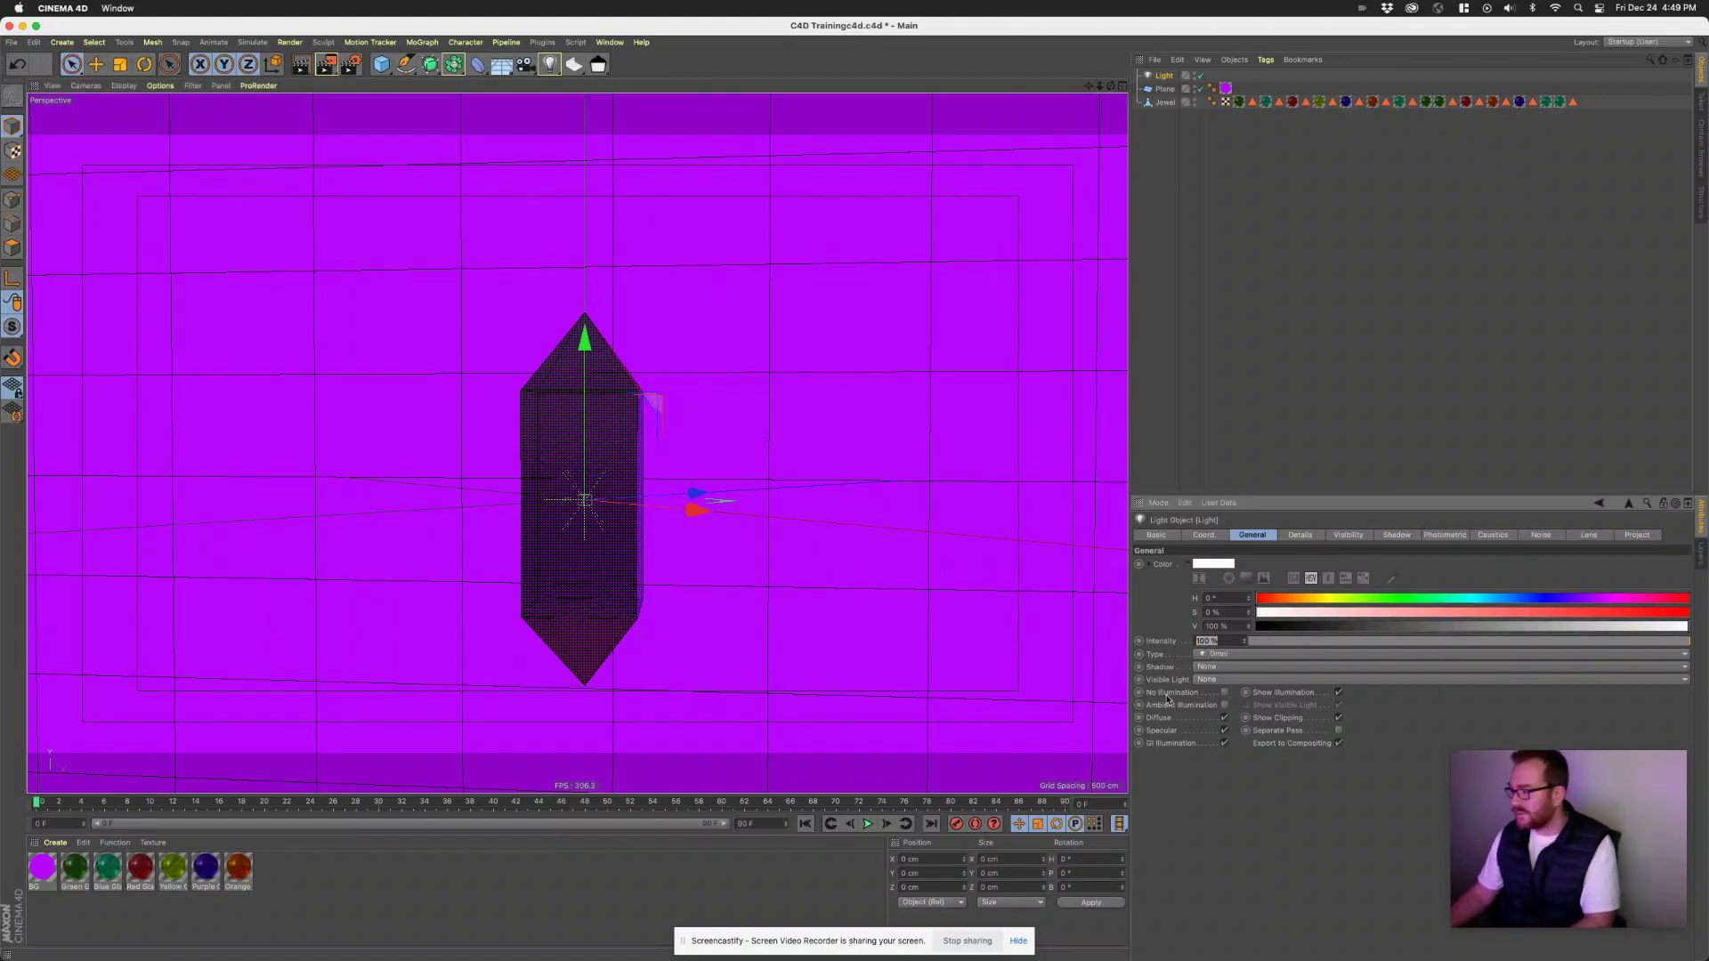
{"action": "left_click", "coordinate": [1210, 680]}
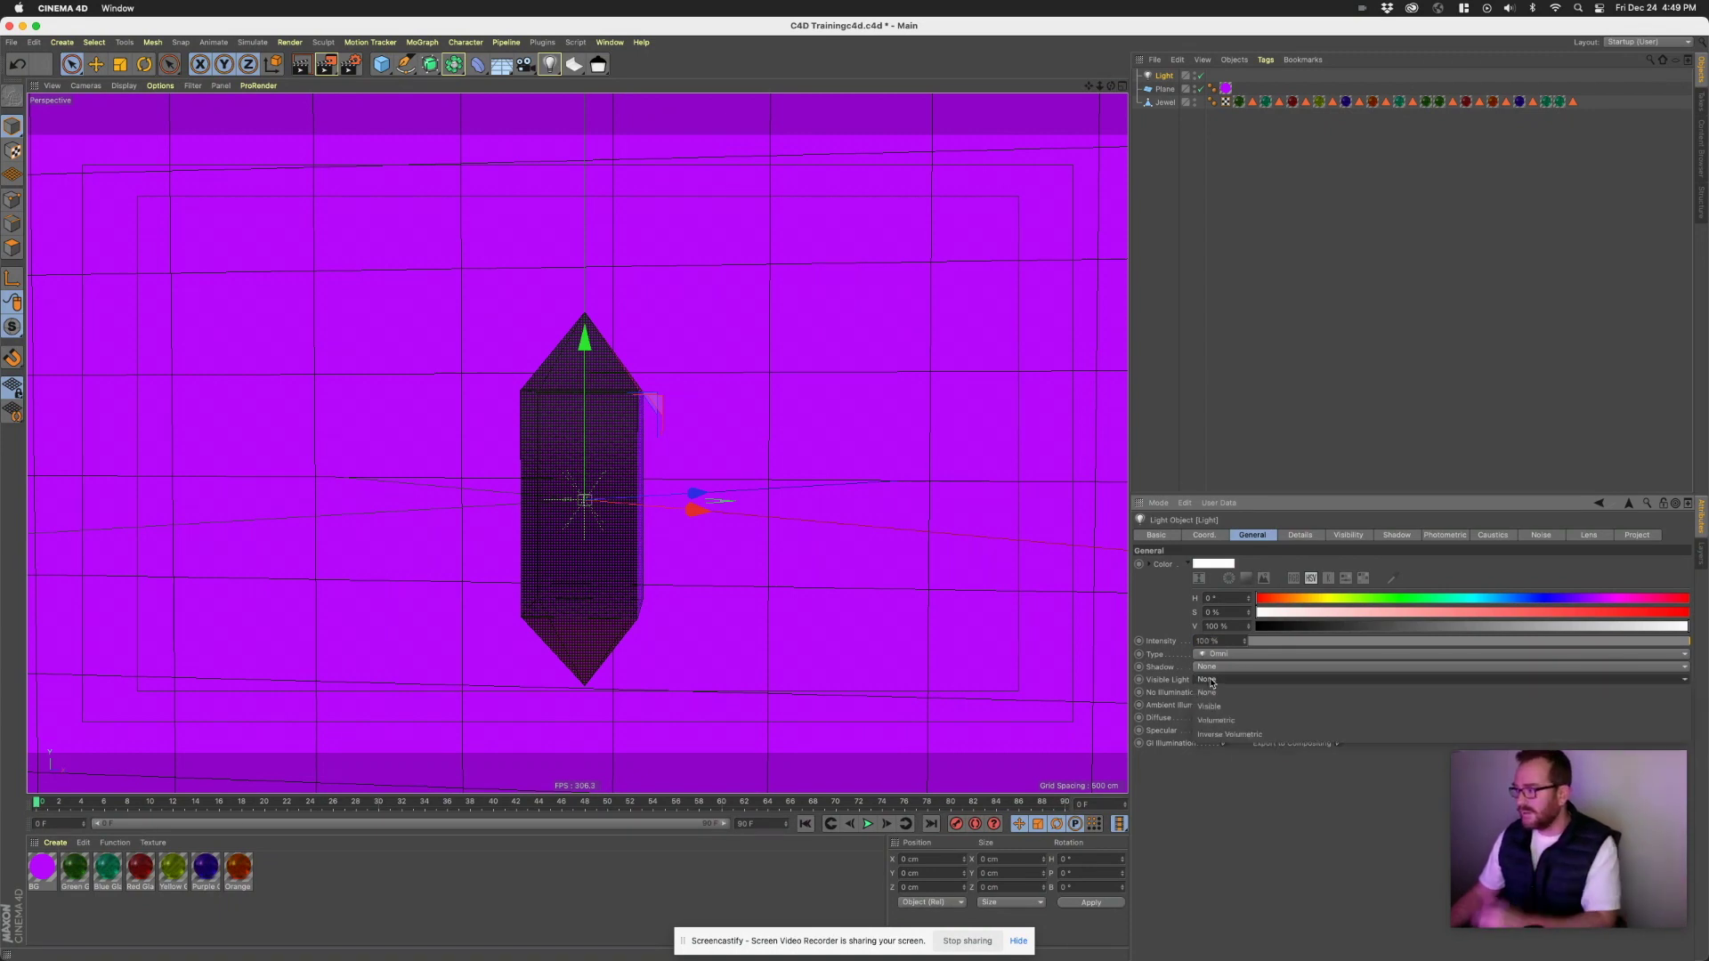
{"action": "left_click", "coordinate": [1221, 706]}
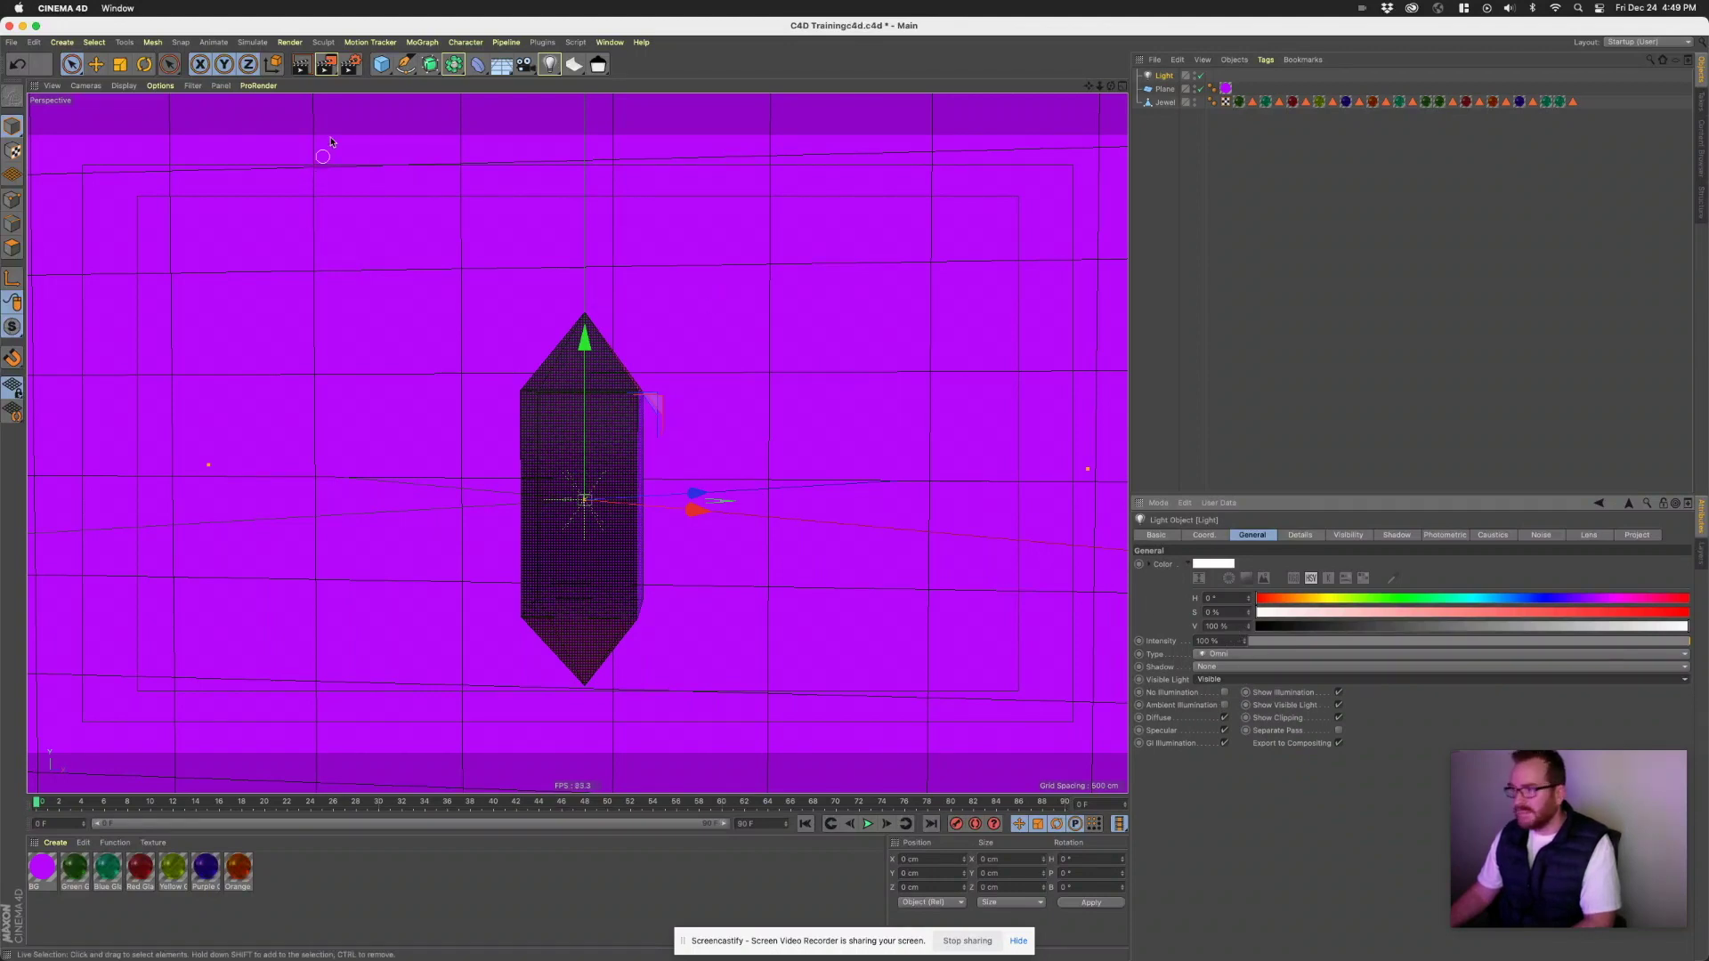
{"action": "left_click", "coordinate": [302, 64]}
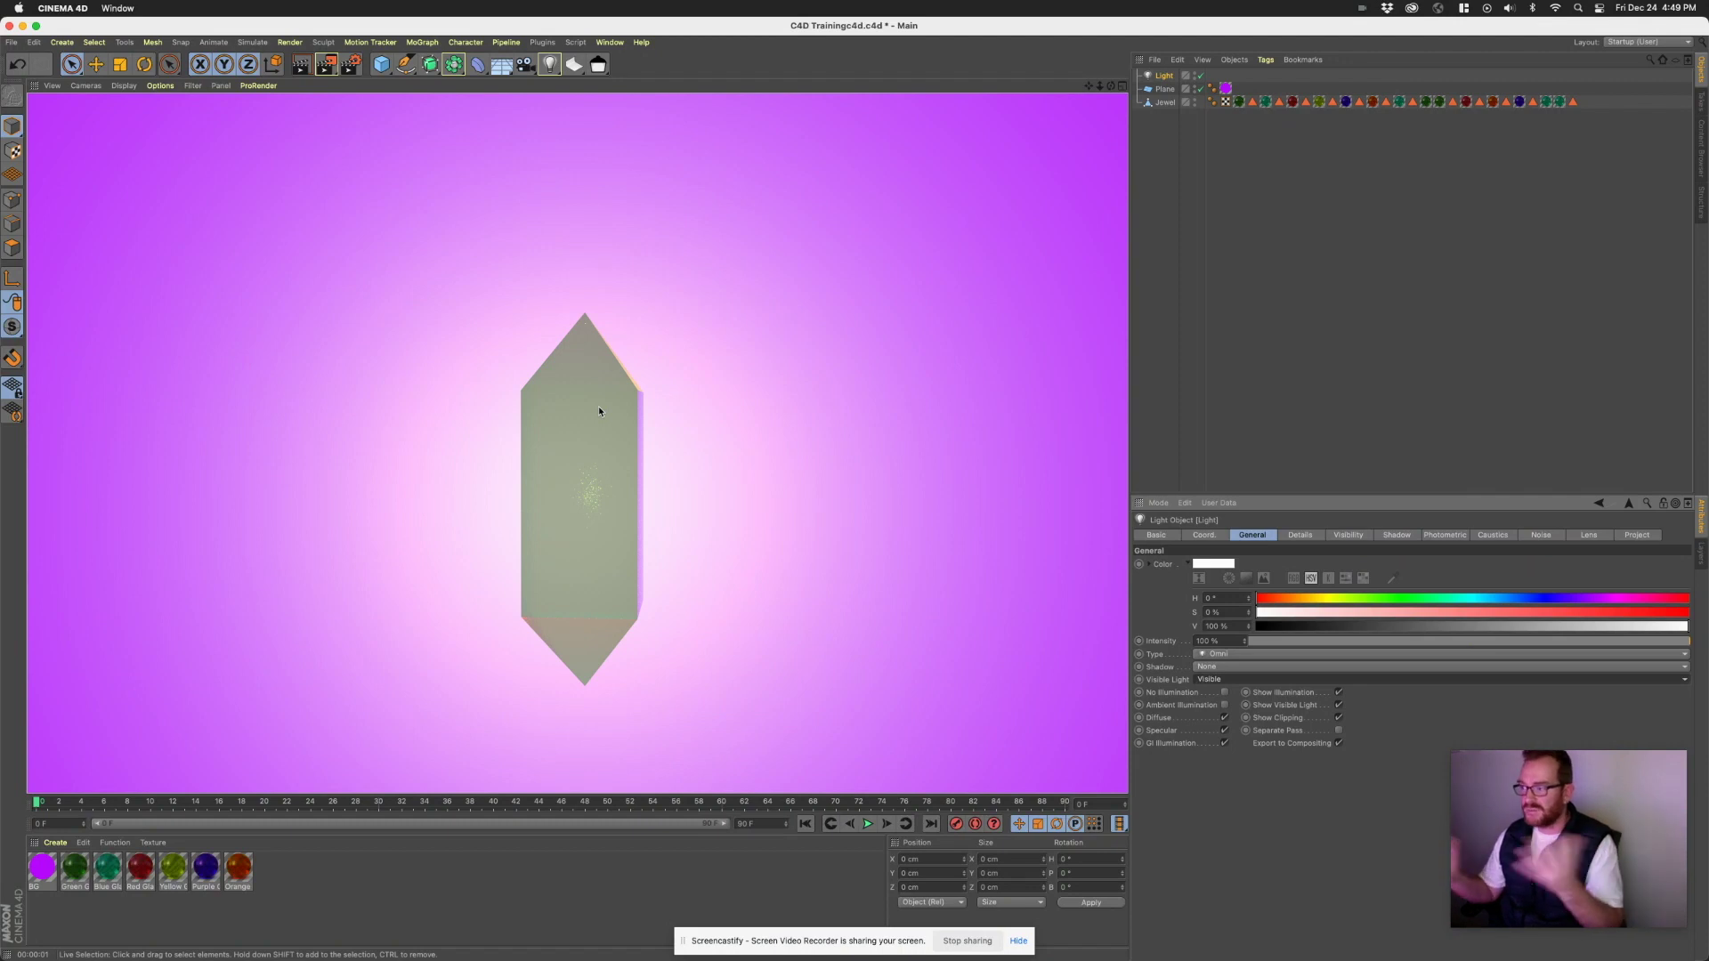
- Set the Light's intensity to 25% and start an Interactive Render Region around the Jewel
{"action": "double_click", "coordinate": [1213, 641]}
{"action": "type", "text": "2"}
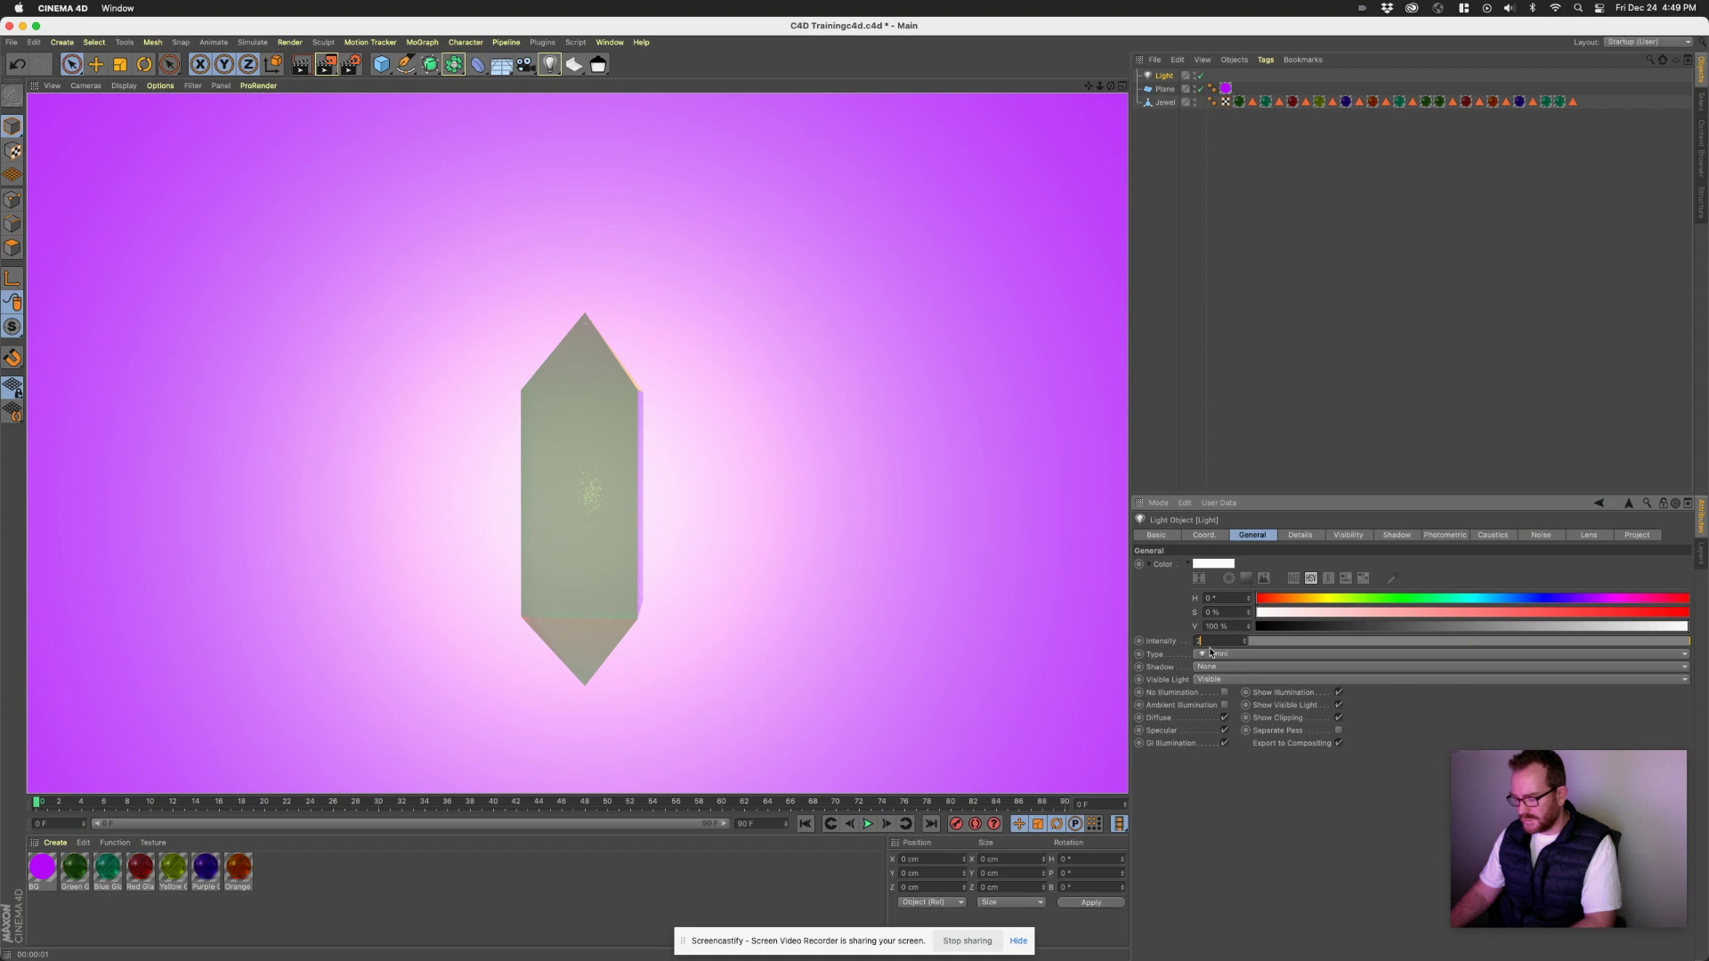
{"action": "type", "text": "5"}
{"action": "key", "text": "Return"}
{"action": "key", "text": "alt+r"}
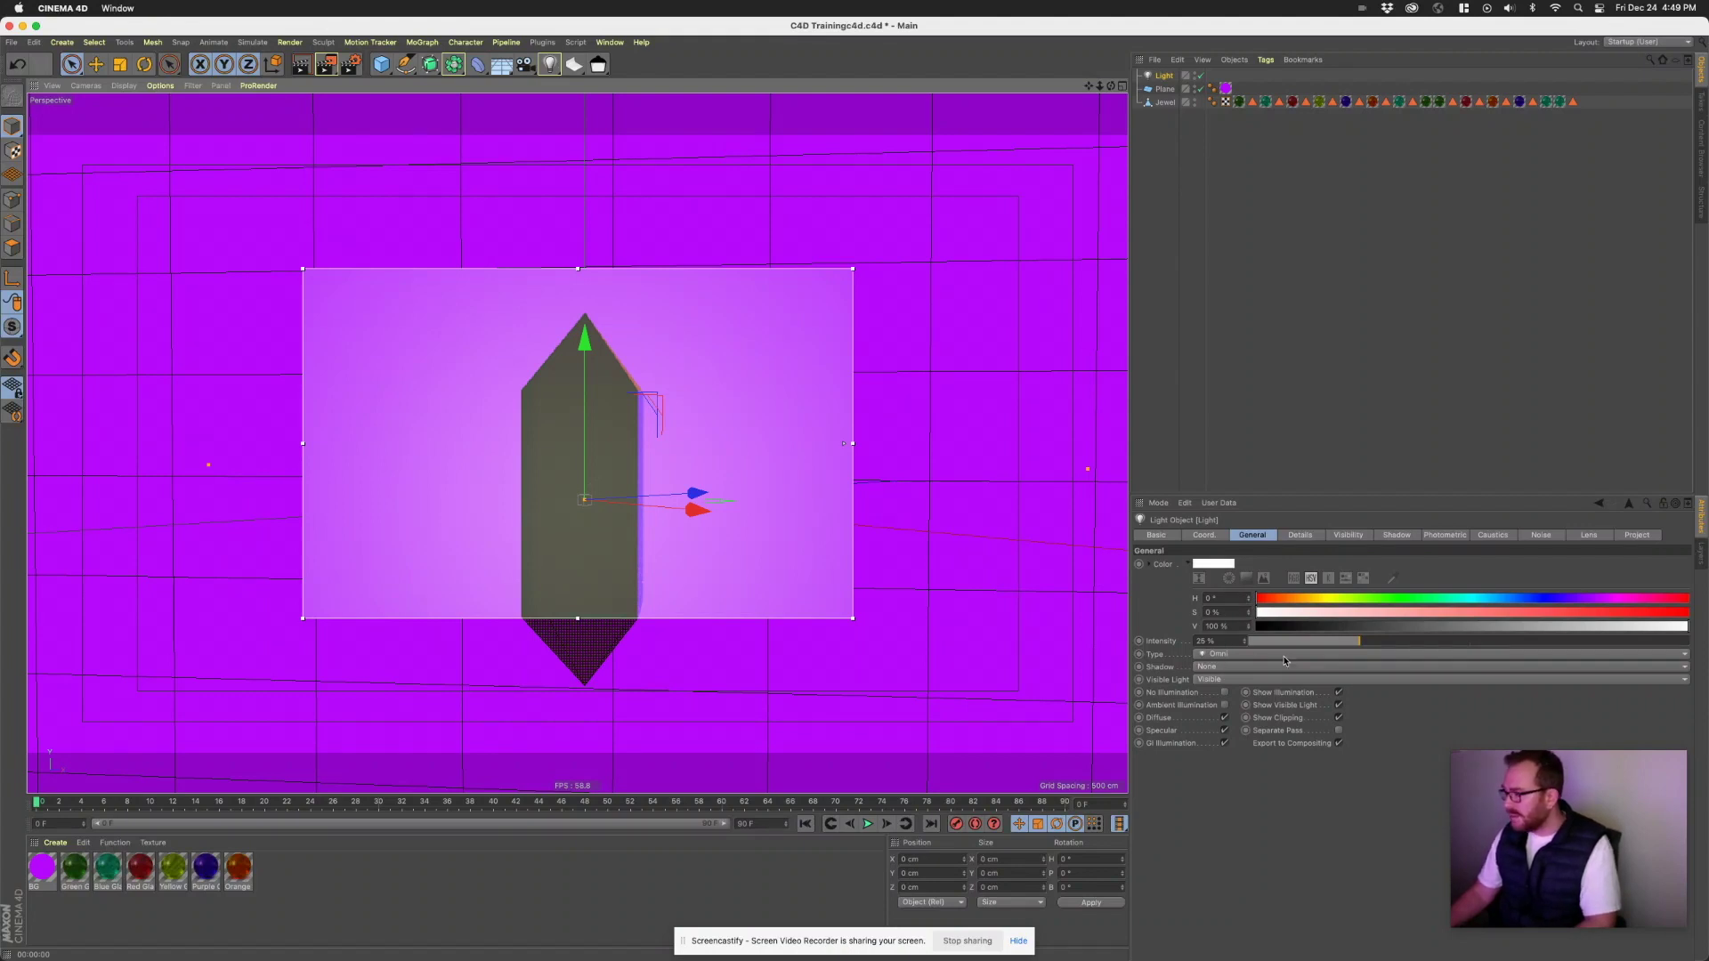
- Change the Light's type to Area and set its intensity to 50%
{"action": "left_click", "coordinate": [1219, 655]}
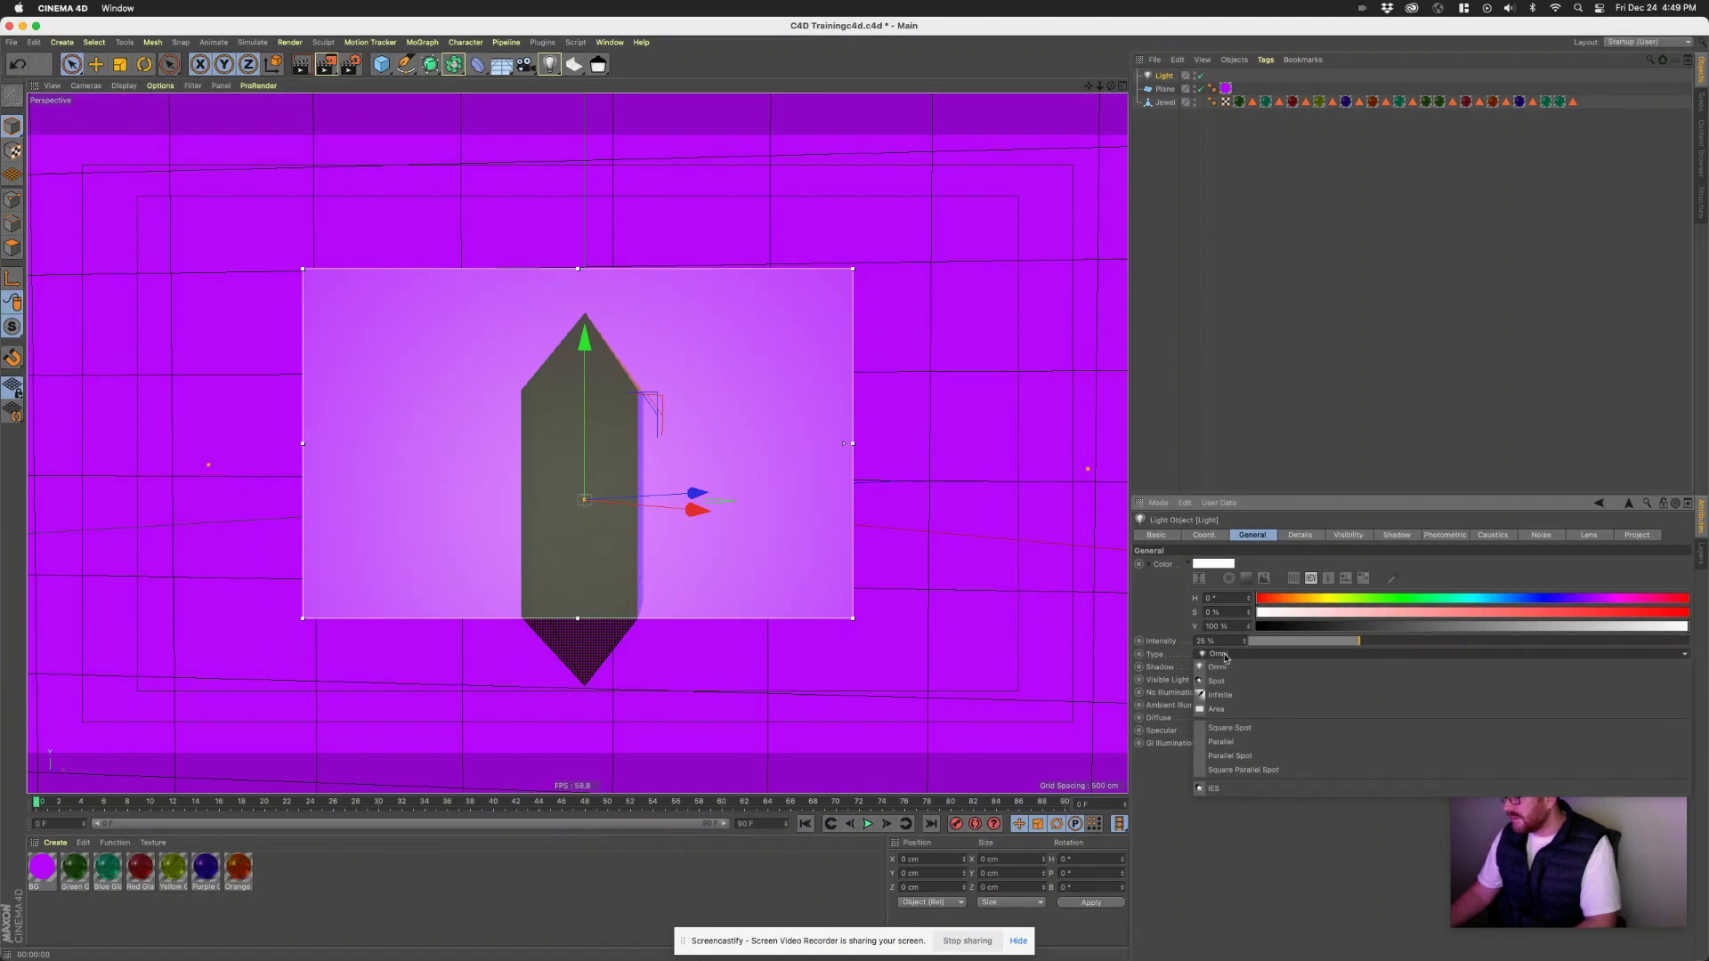
{"action": "left_click", "coordinate": [1232, 714]}
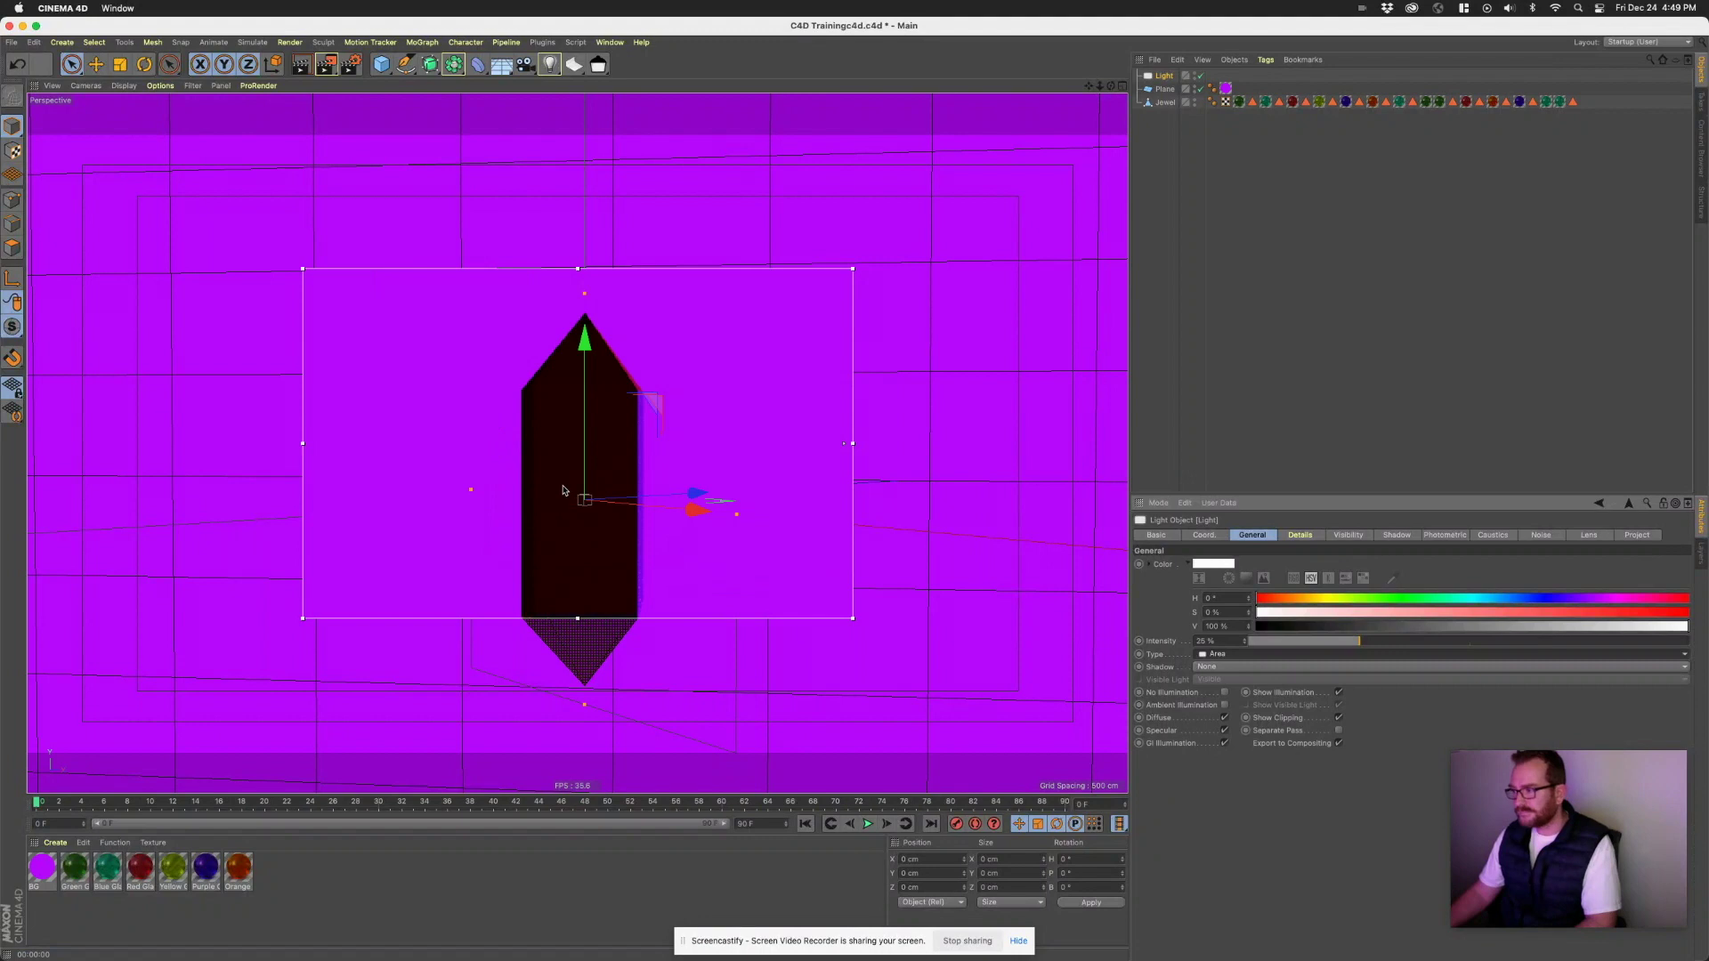
{"action": "left_click", "coordinate": [1221, 640]}
{"action": "type", "text": "50"}
{"action": "key", "text": "Return"}
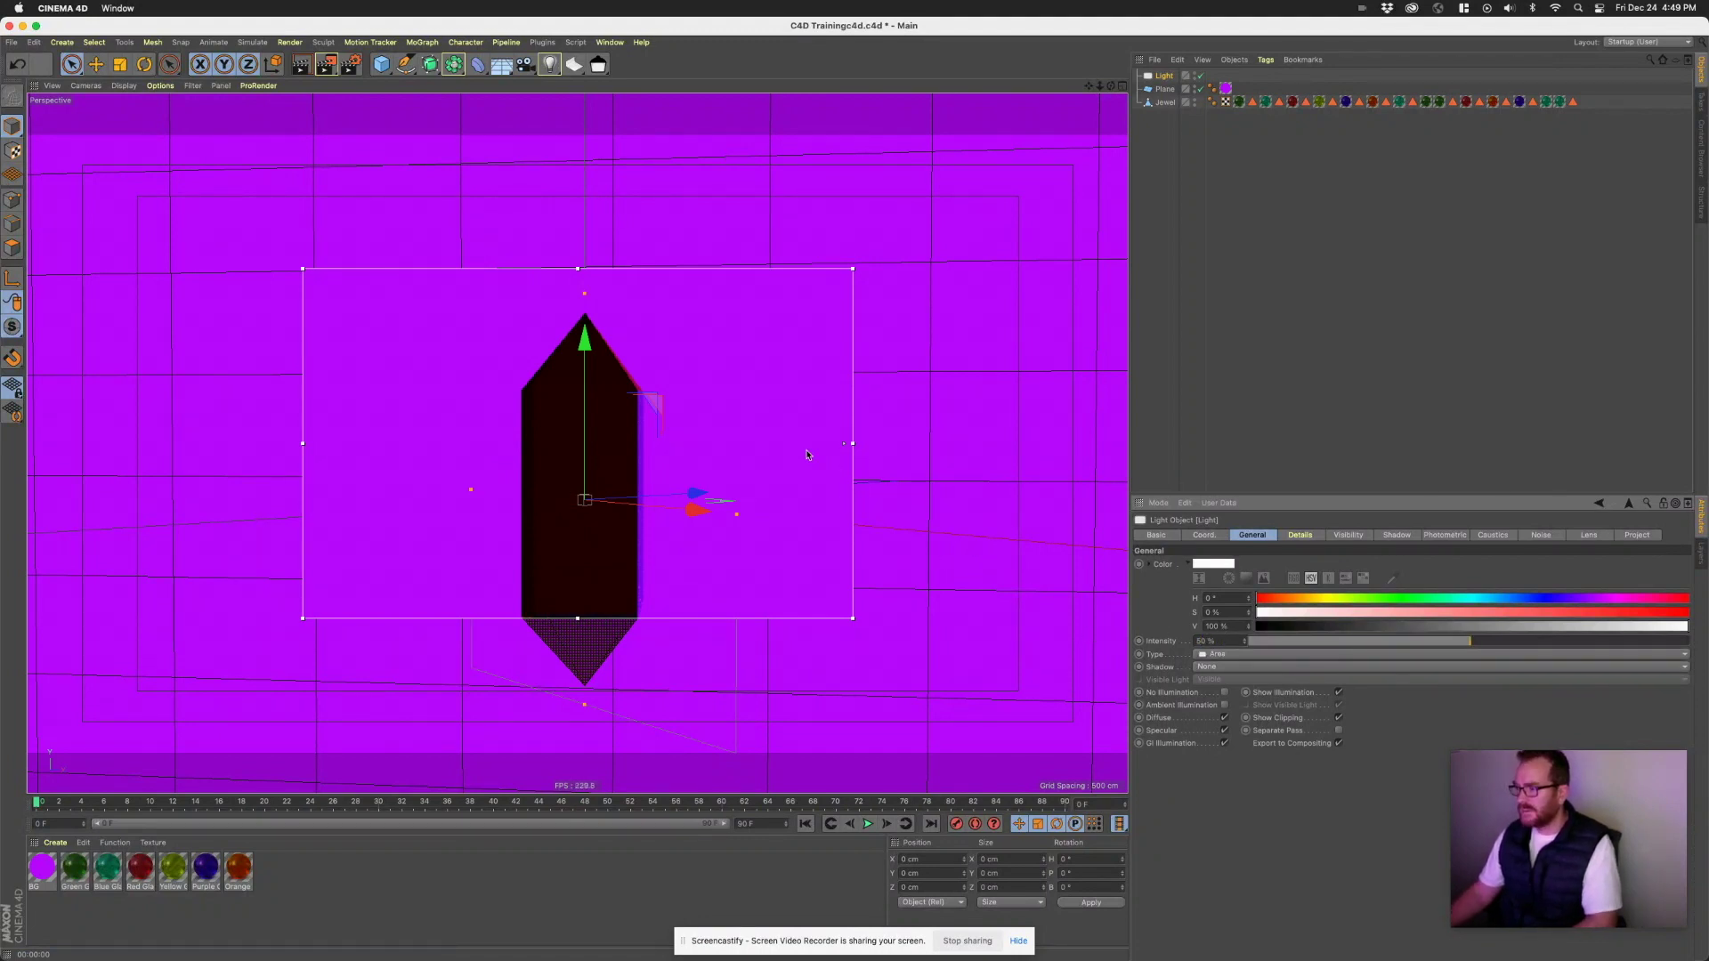
- Shift the interactive render region slightly downward over the Jewel and set the Light's type to Omni
{"action": "left_click_drag", "start_coordinate": [623, 274], "coordinate": [626, 294]}
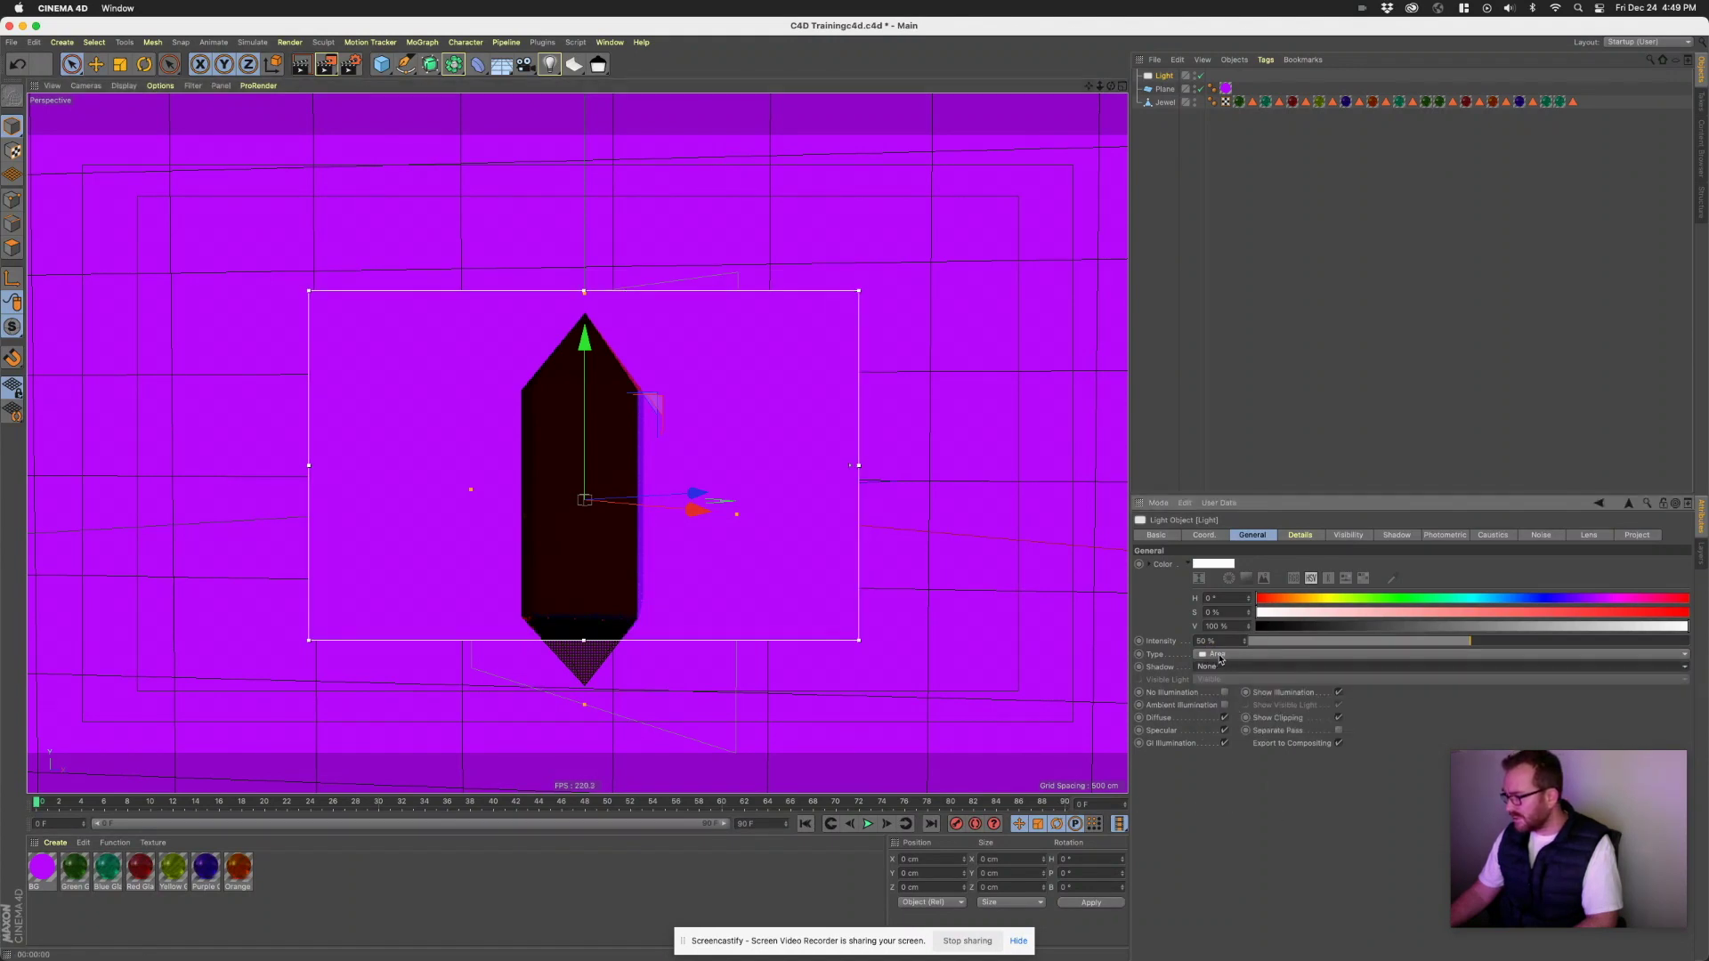
{"action": "left_click", "coordinate": [1217, 656]}
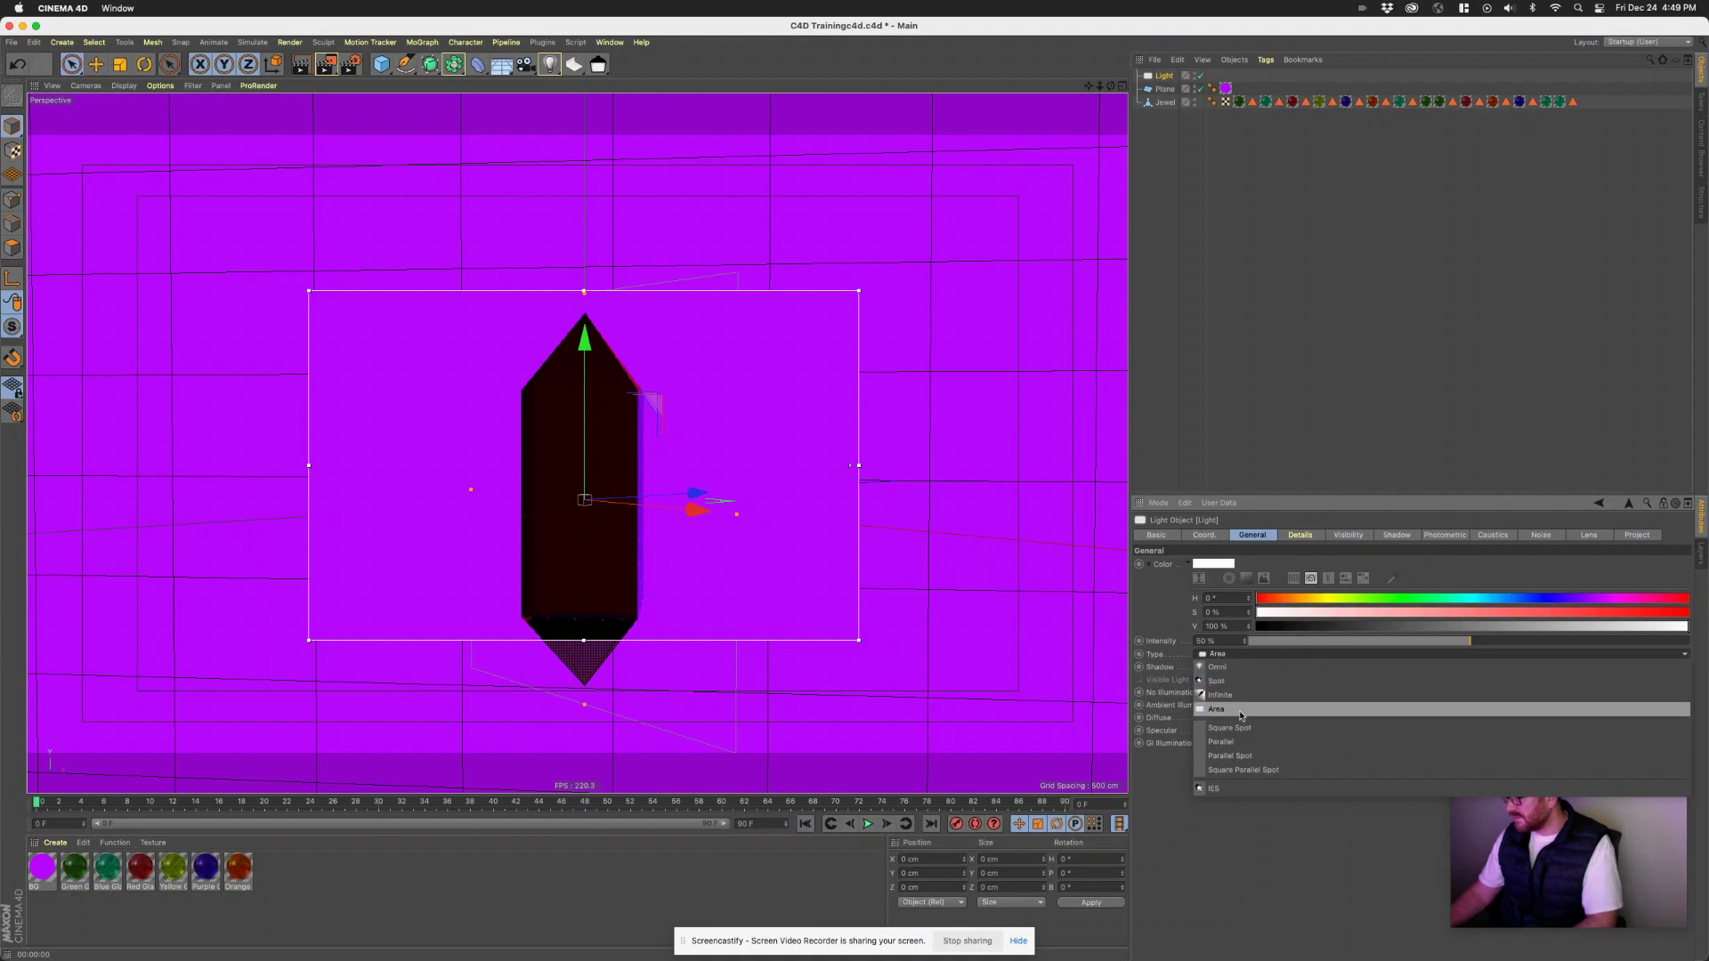
{"action": "left_click", "coordinate": [1238, 669]}
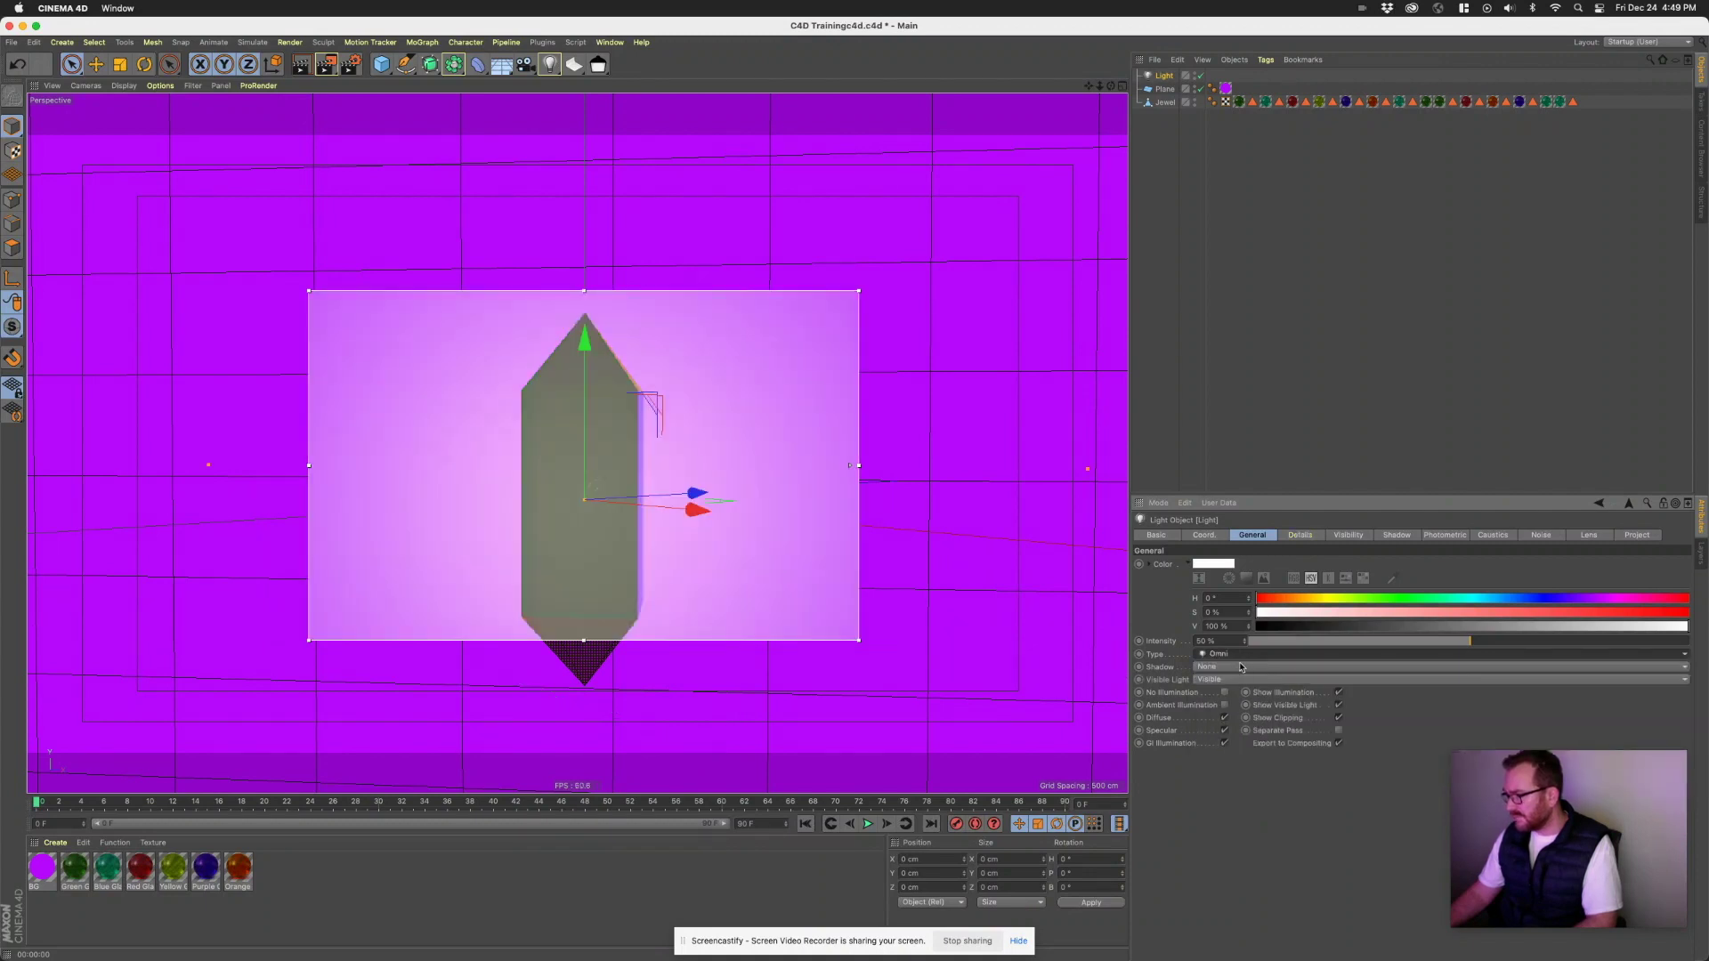
- Set the Light's Visible Light option to None and its intensity to 100%
{"action": "left_click", "coordinate": [1225, 680]}
{"action": "left_click", "coordinate": [1225, 666]}
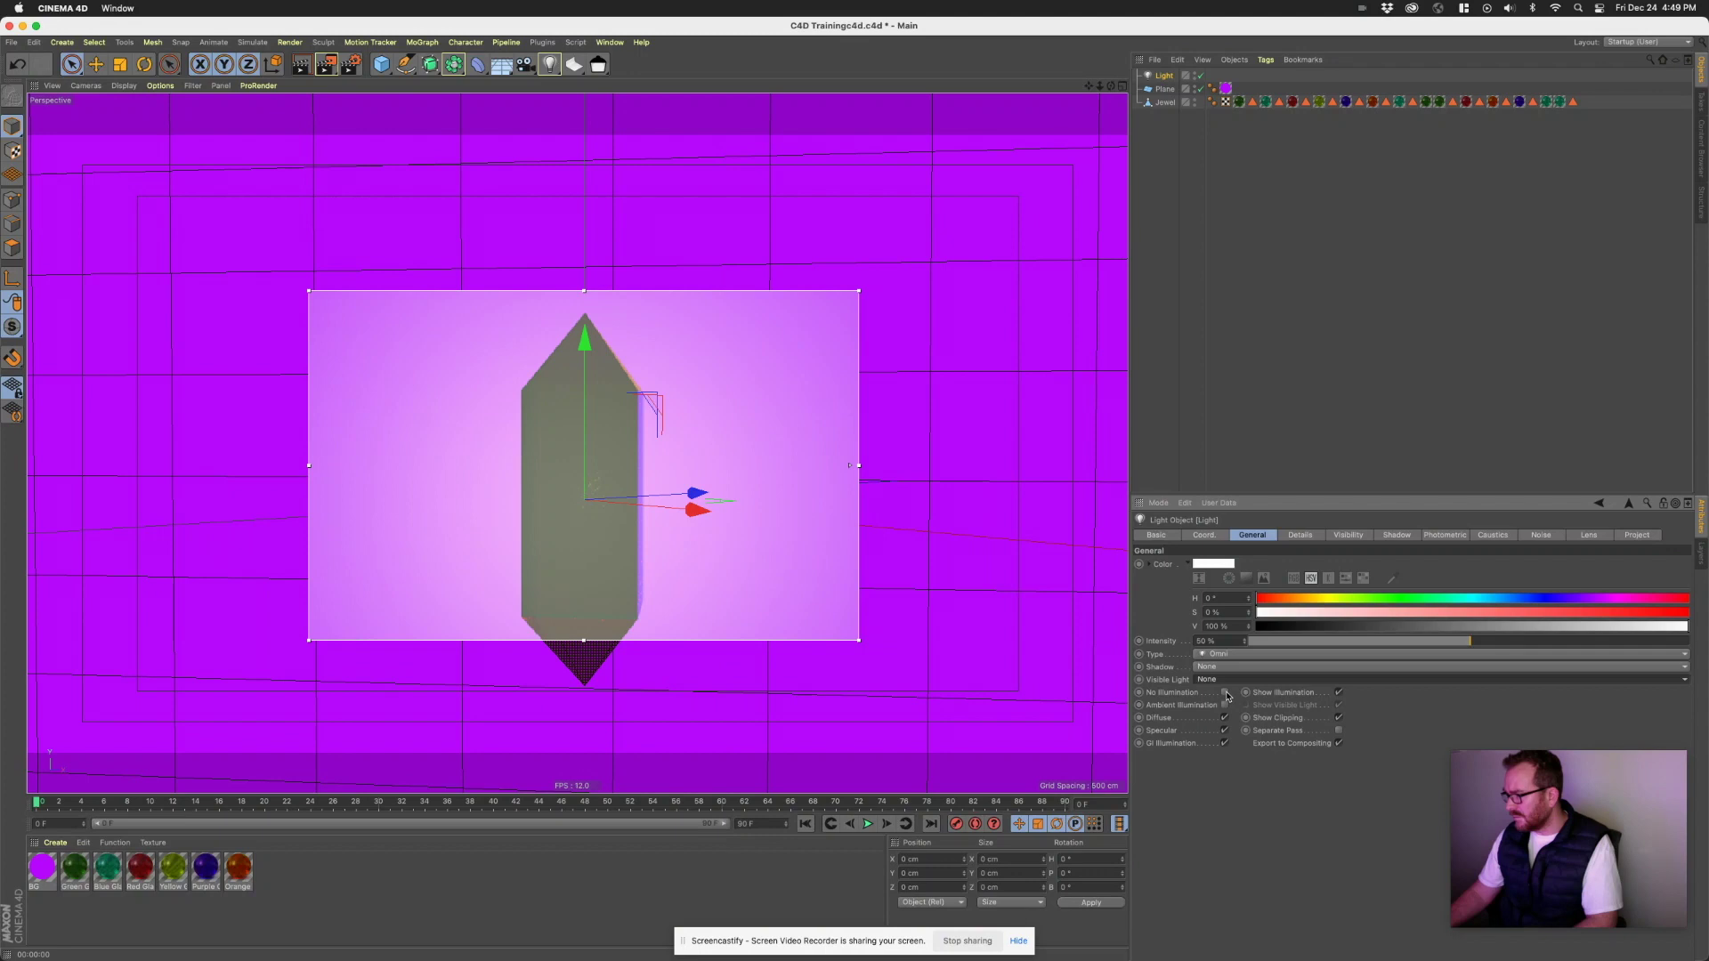
{"action": "double_click", "coordinate": [1219, 641]}
{"action": "type", "text": "100"}
{"action": "key", "text": "Return"}
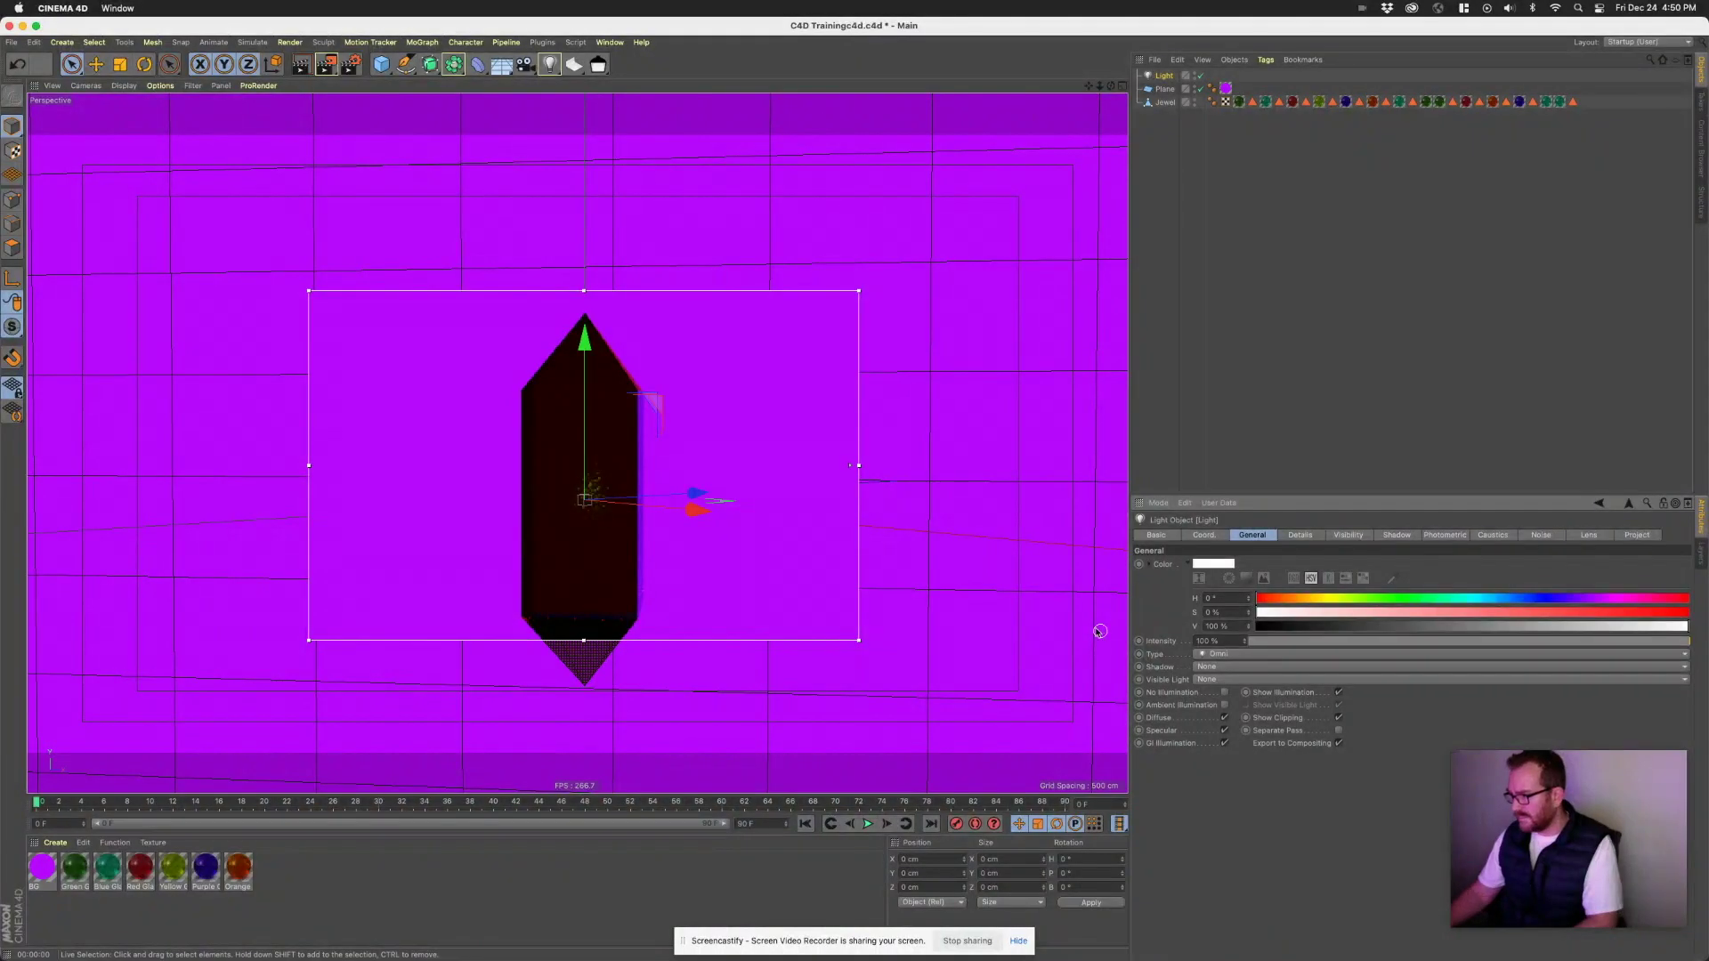
- Raise the Light's intensity to 200% and further to 500%, and inspect the Jewel from several angles
{"action": "double_click", "coordinate": [1219, 640]}
{"action": "type", "text": "20"}
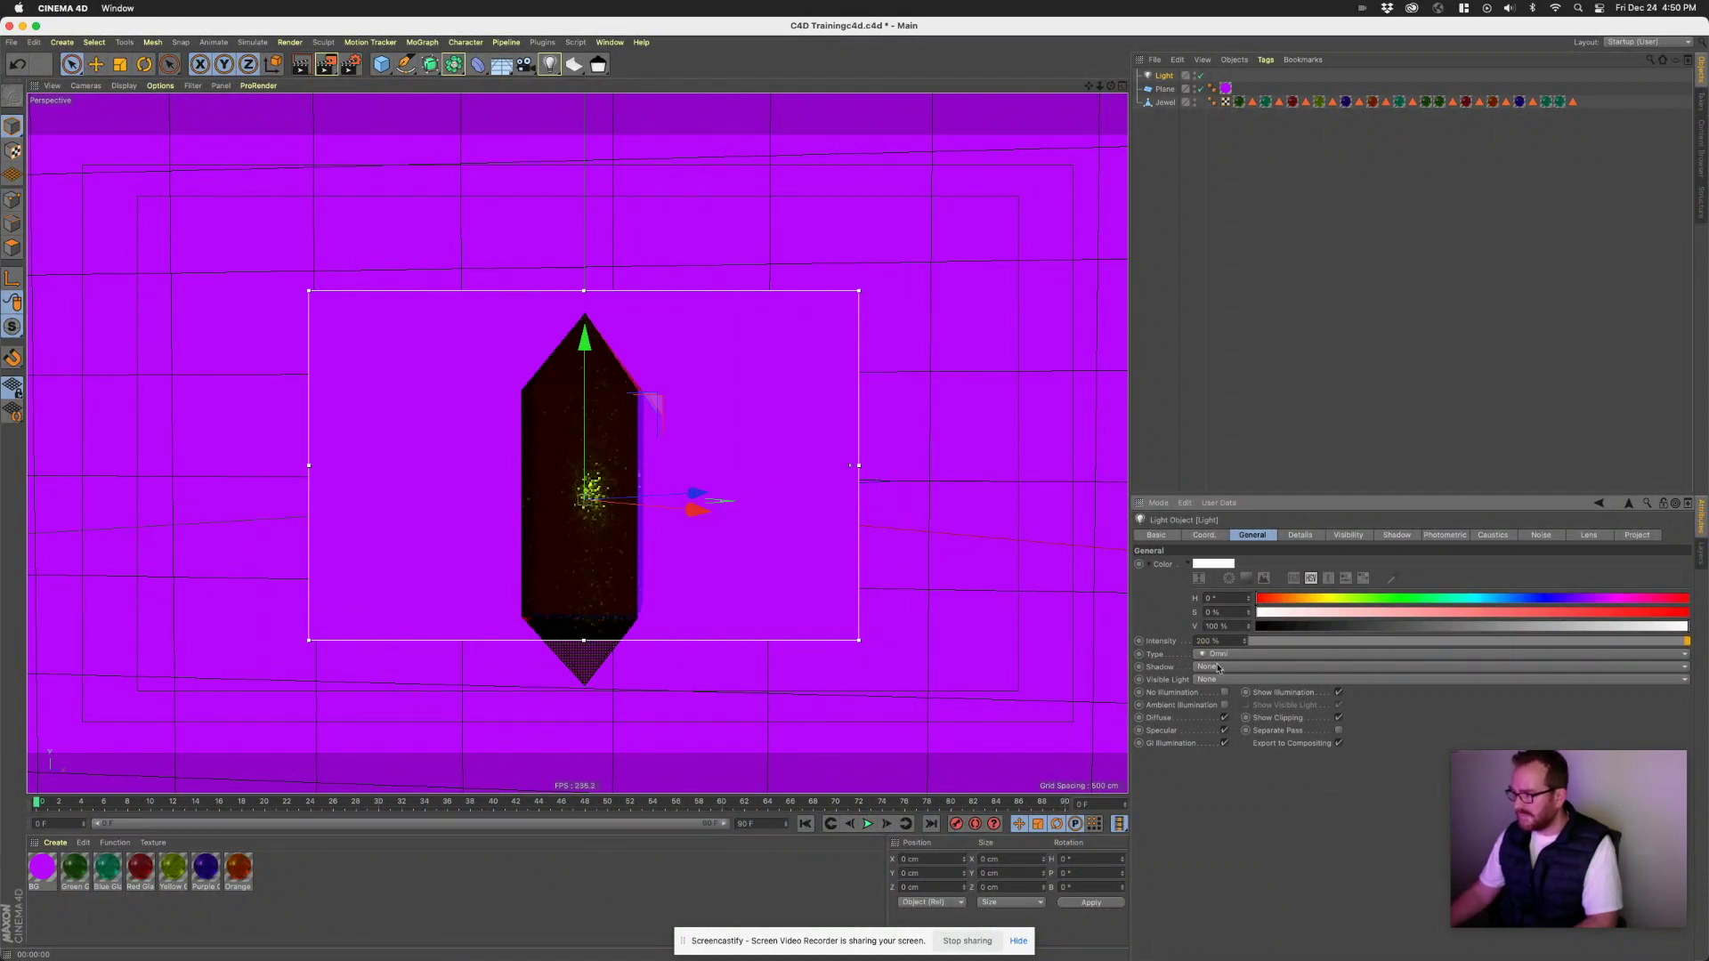
{"action": "double_click", "coordinate": [1219, 641]}
{"action": "type", "text": "5"}
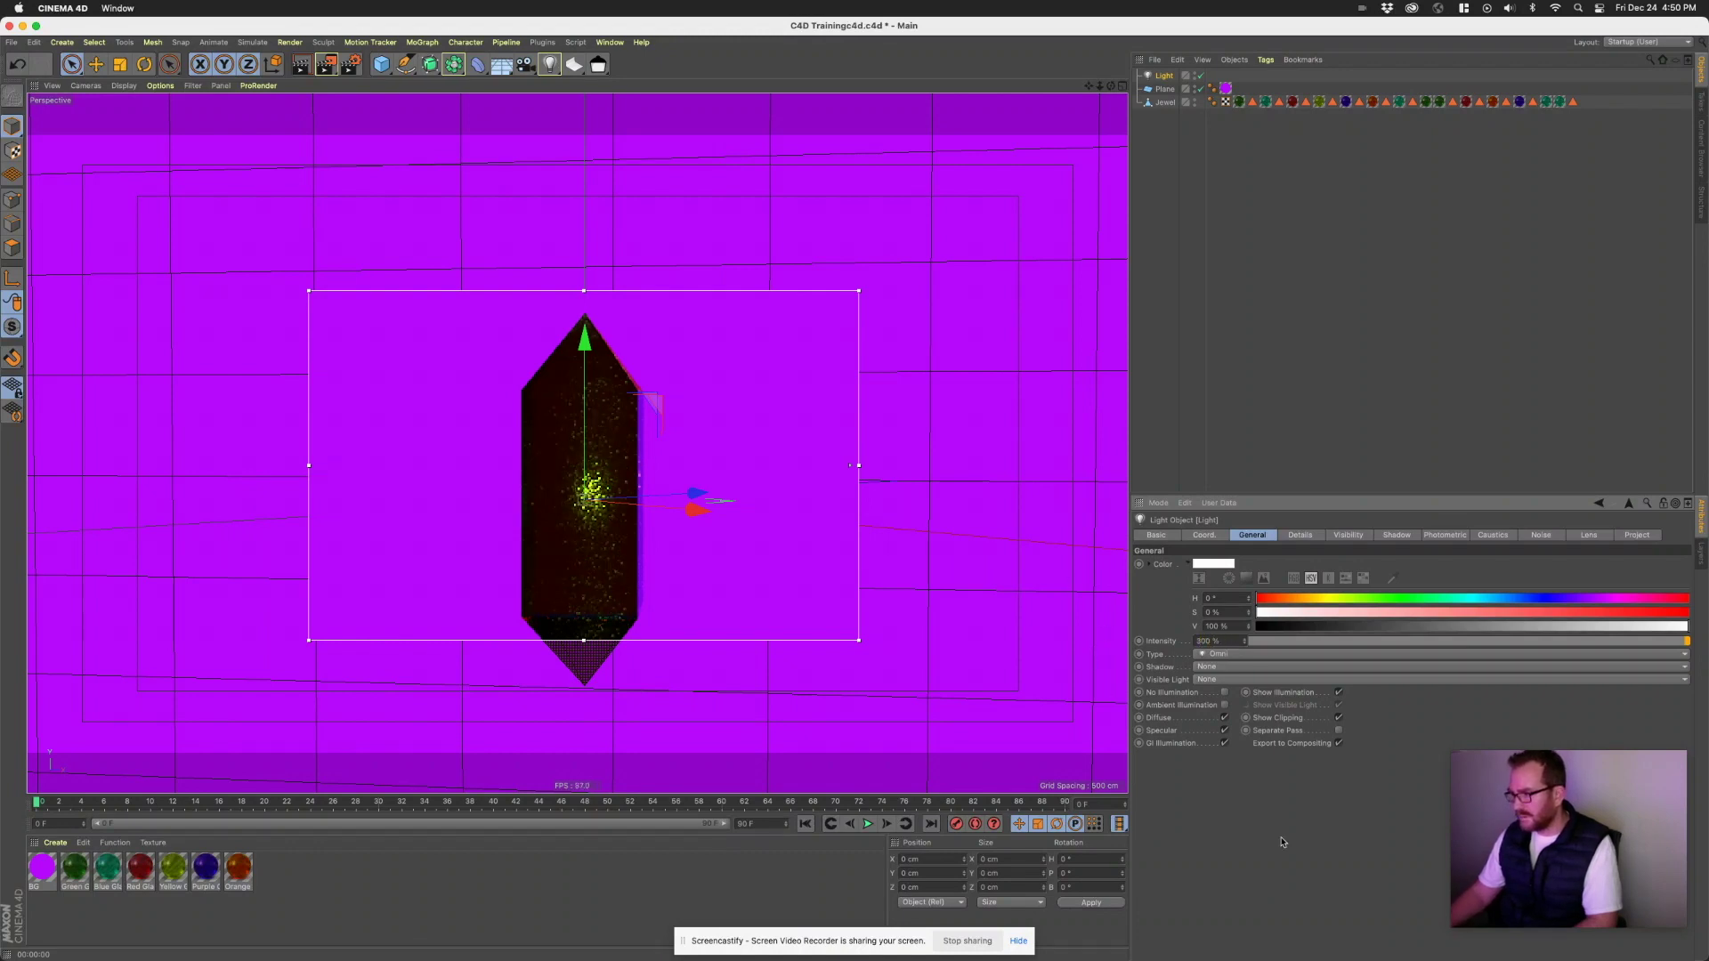
{"action": "left_click_drag", "start_coordinate": [827, 548], "coordinate": [678, 502], "text": "alt"}
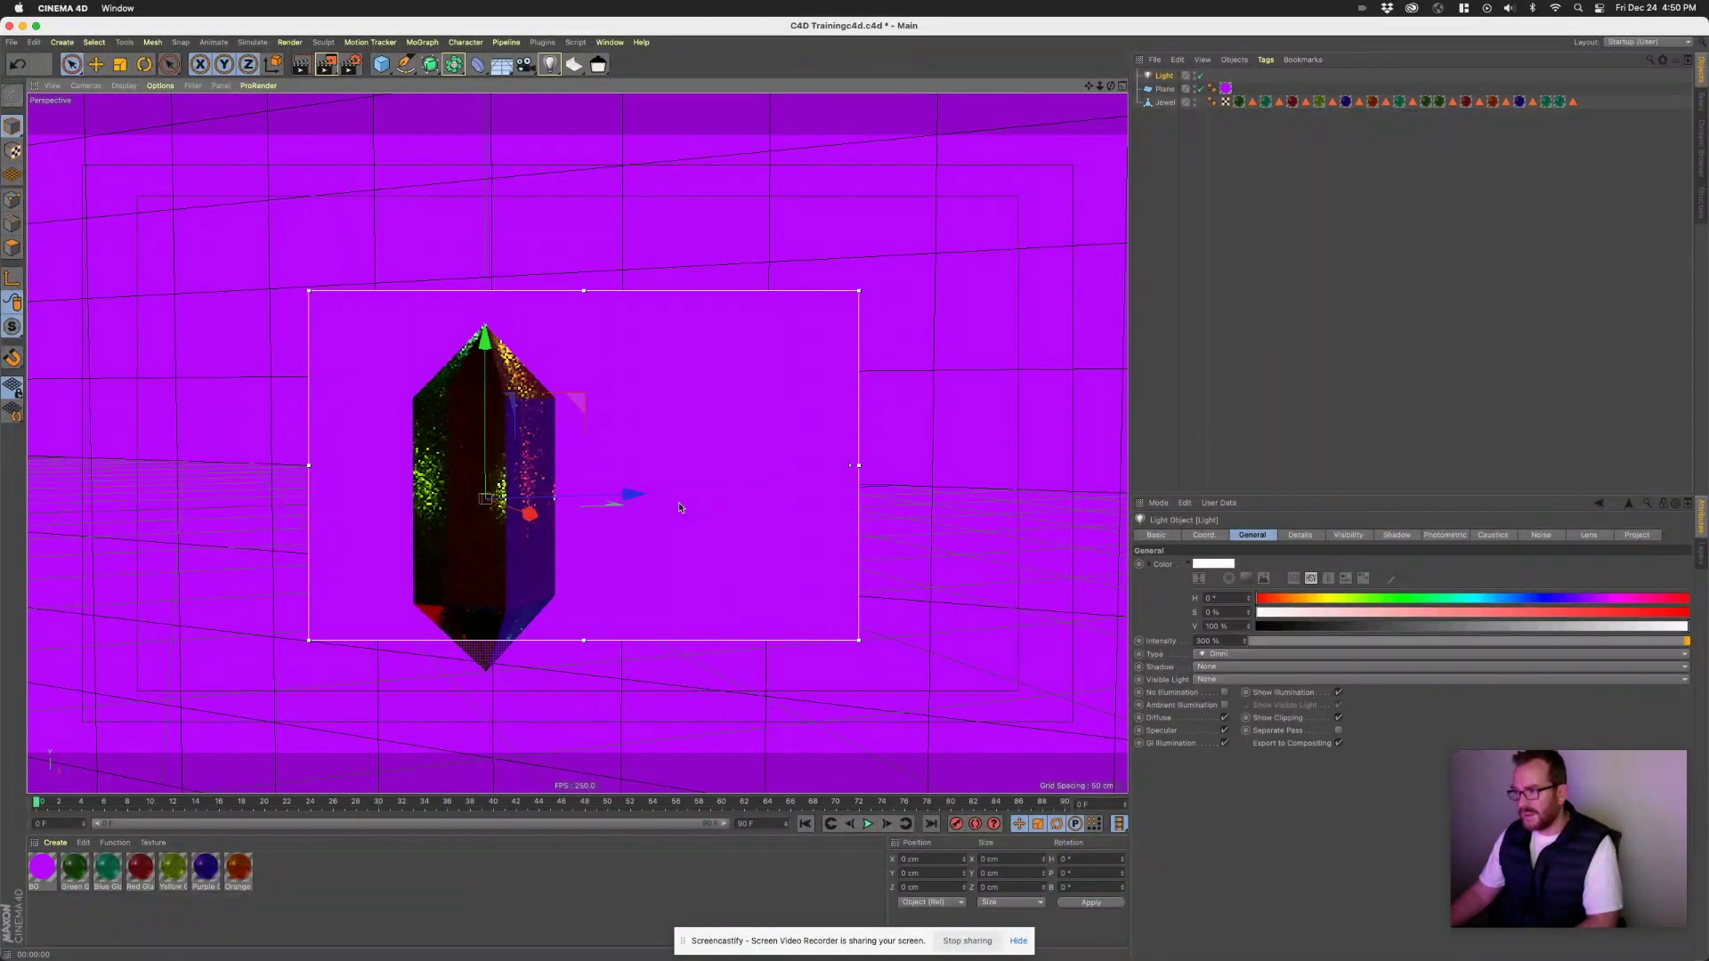
{"action": "left_click_drag", "start_coordinate": [539, 525], "coordinate": [692, 500], "text": "alt"}
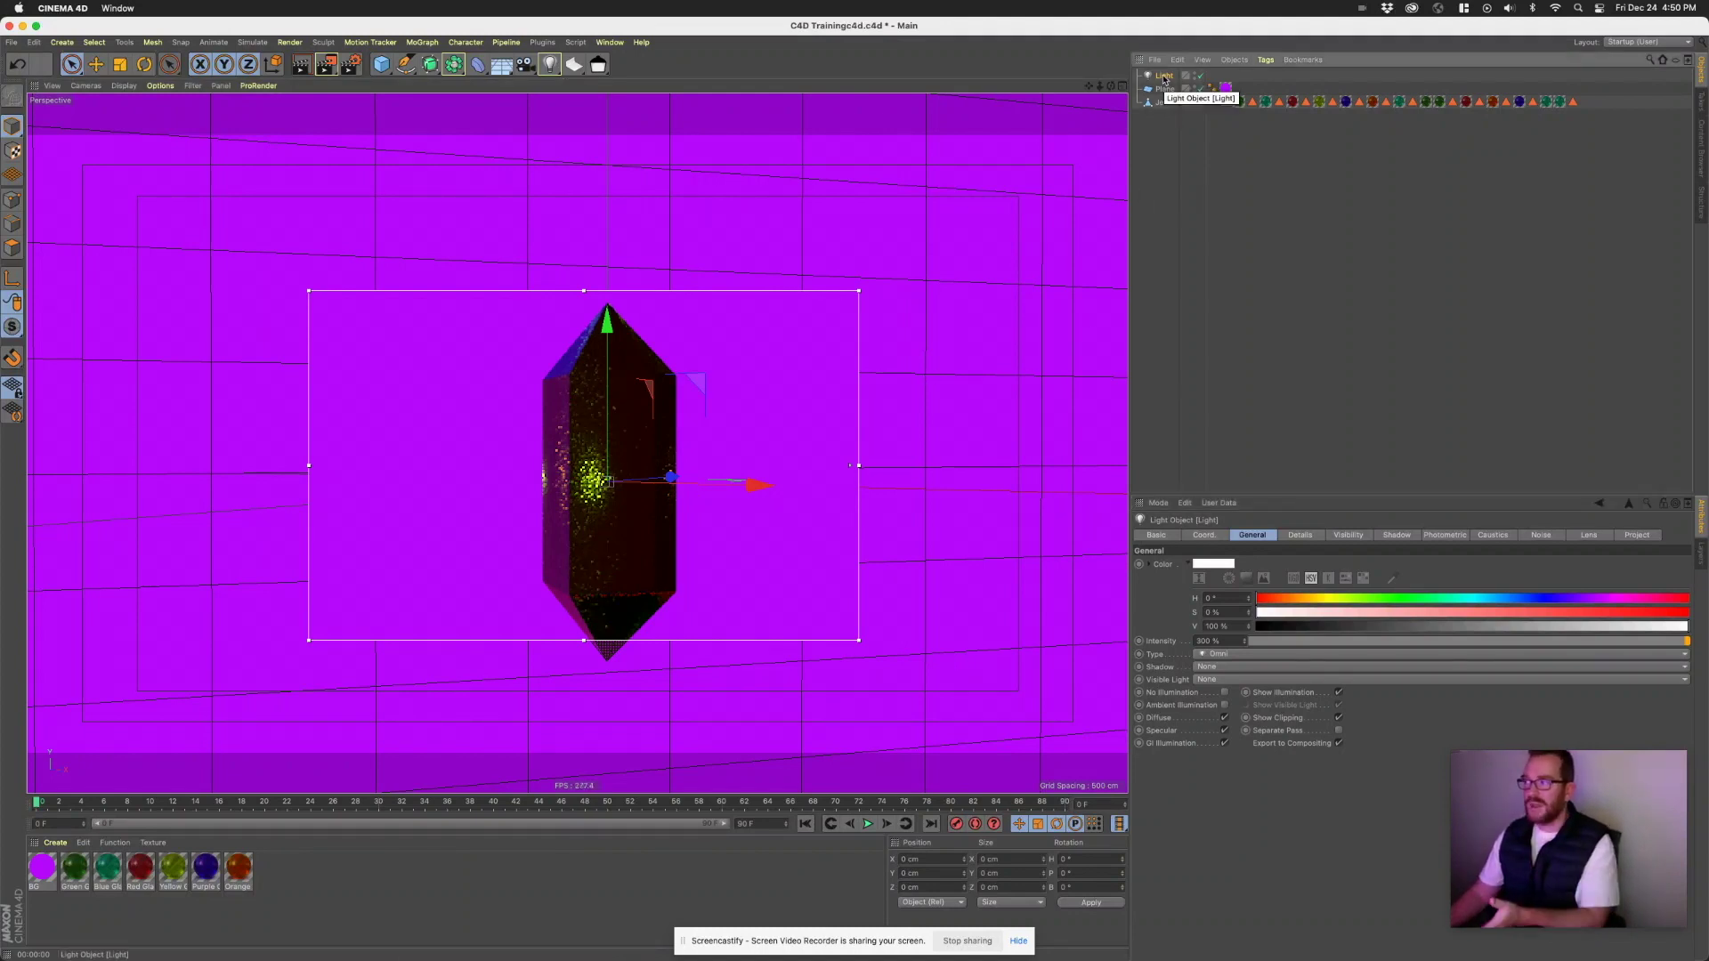
- Review the available types for the Light, render the scene to the Picture Viewer and close it
{"action": "left_click", "coordinate": [1236, 656]}
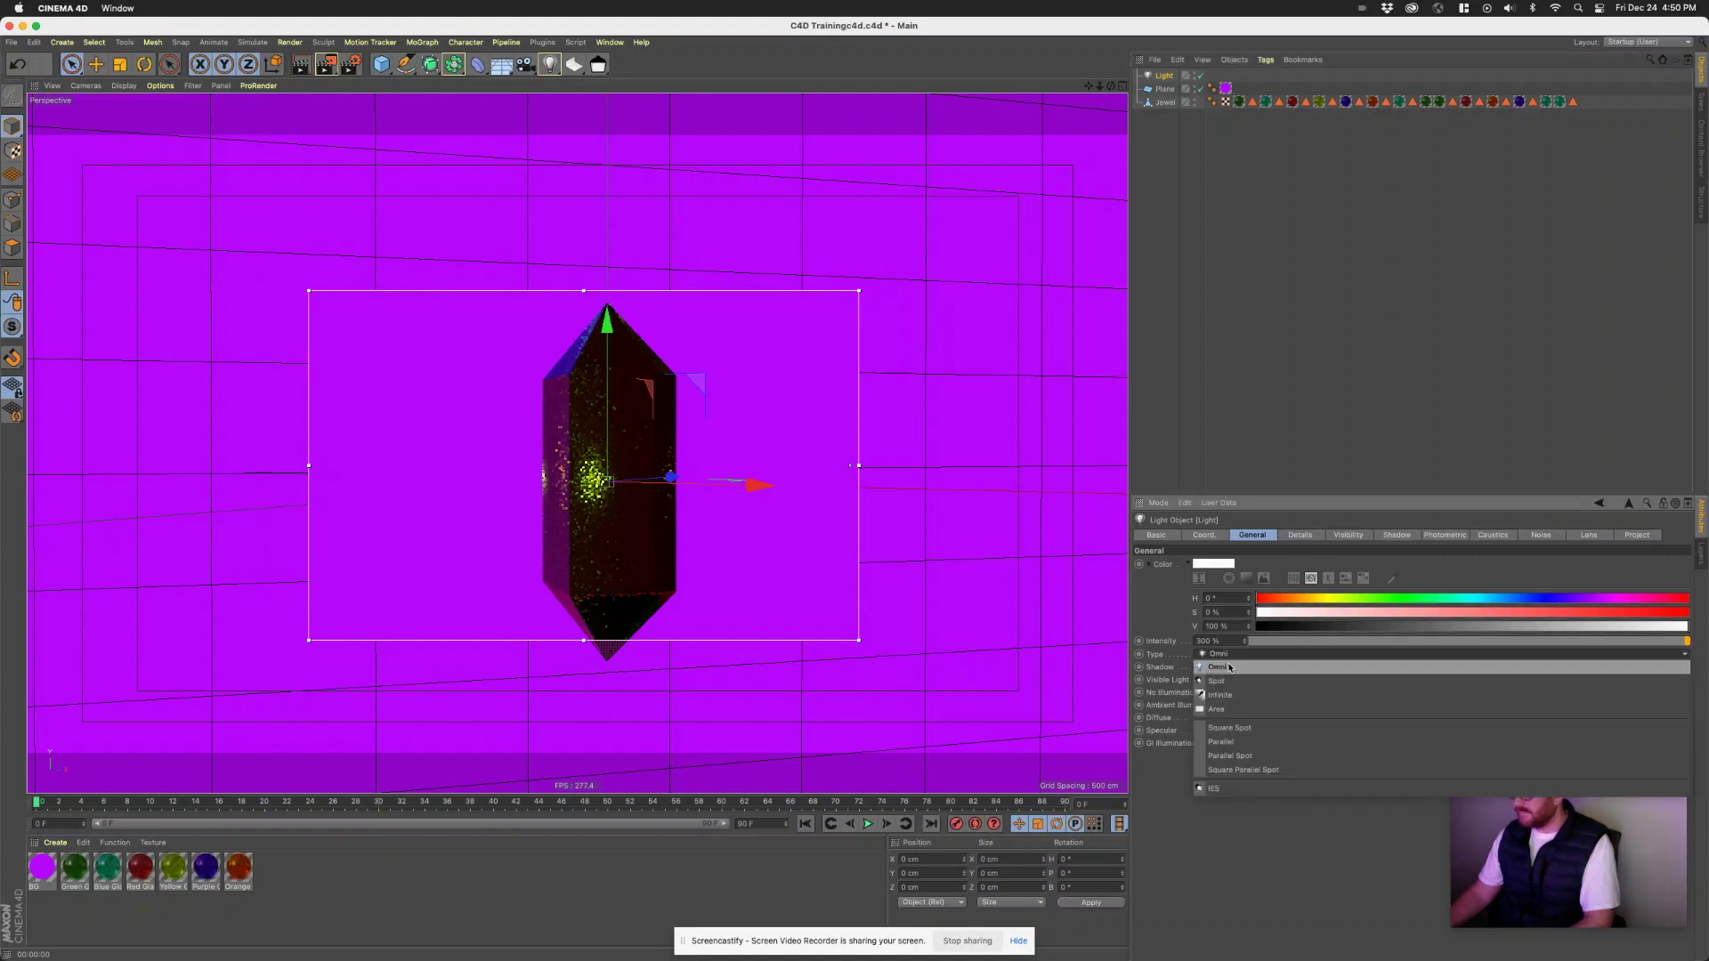
{"action": "left_click", "coordinate": [1281, 838]}
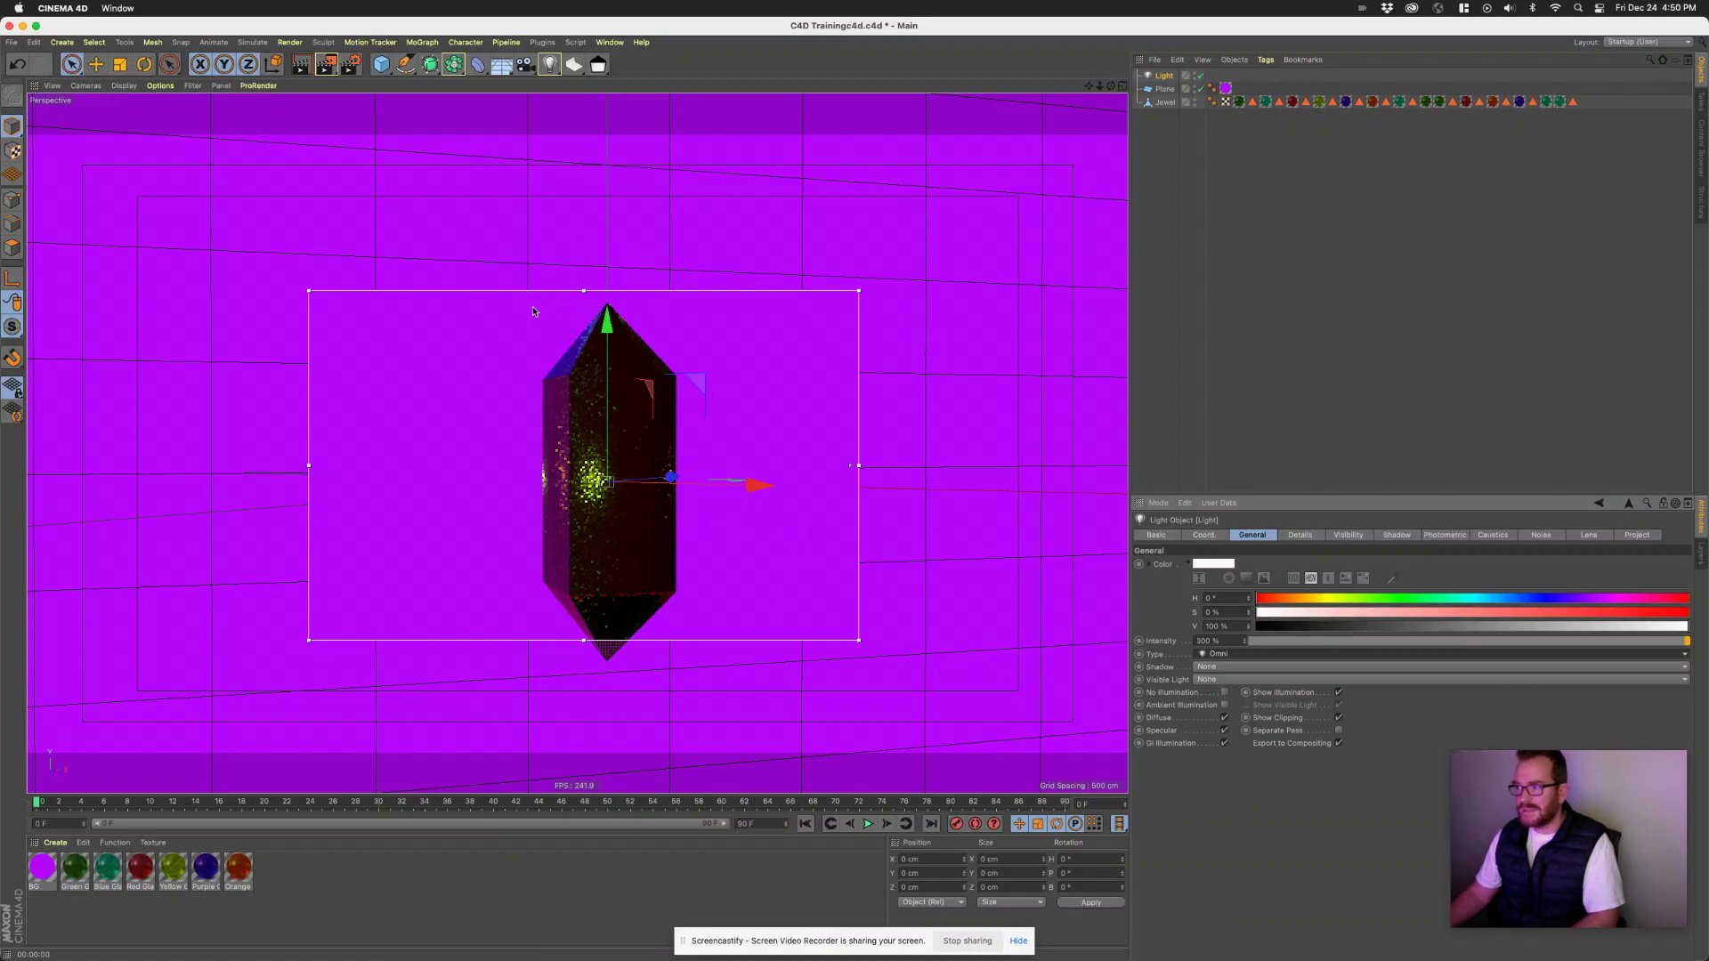
{"action": "left_click", "coordinate": [326, 64]}
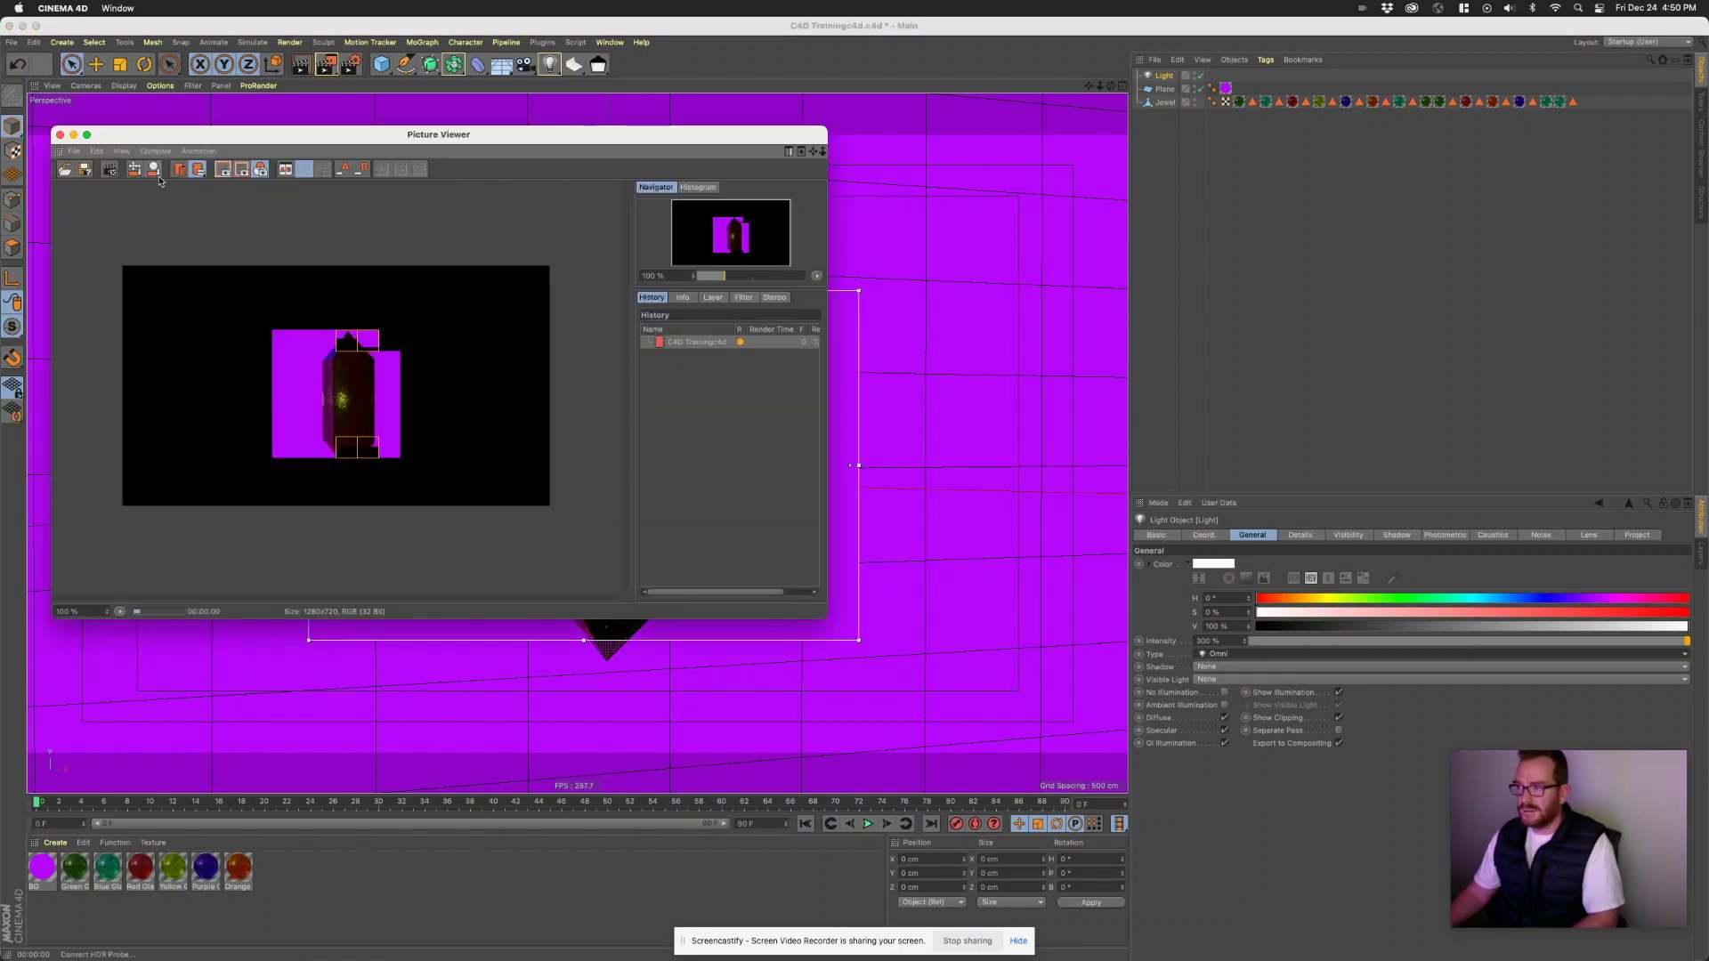
{"action": "key", "text": "super+w"}
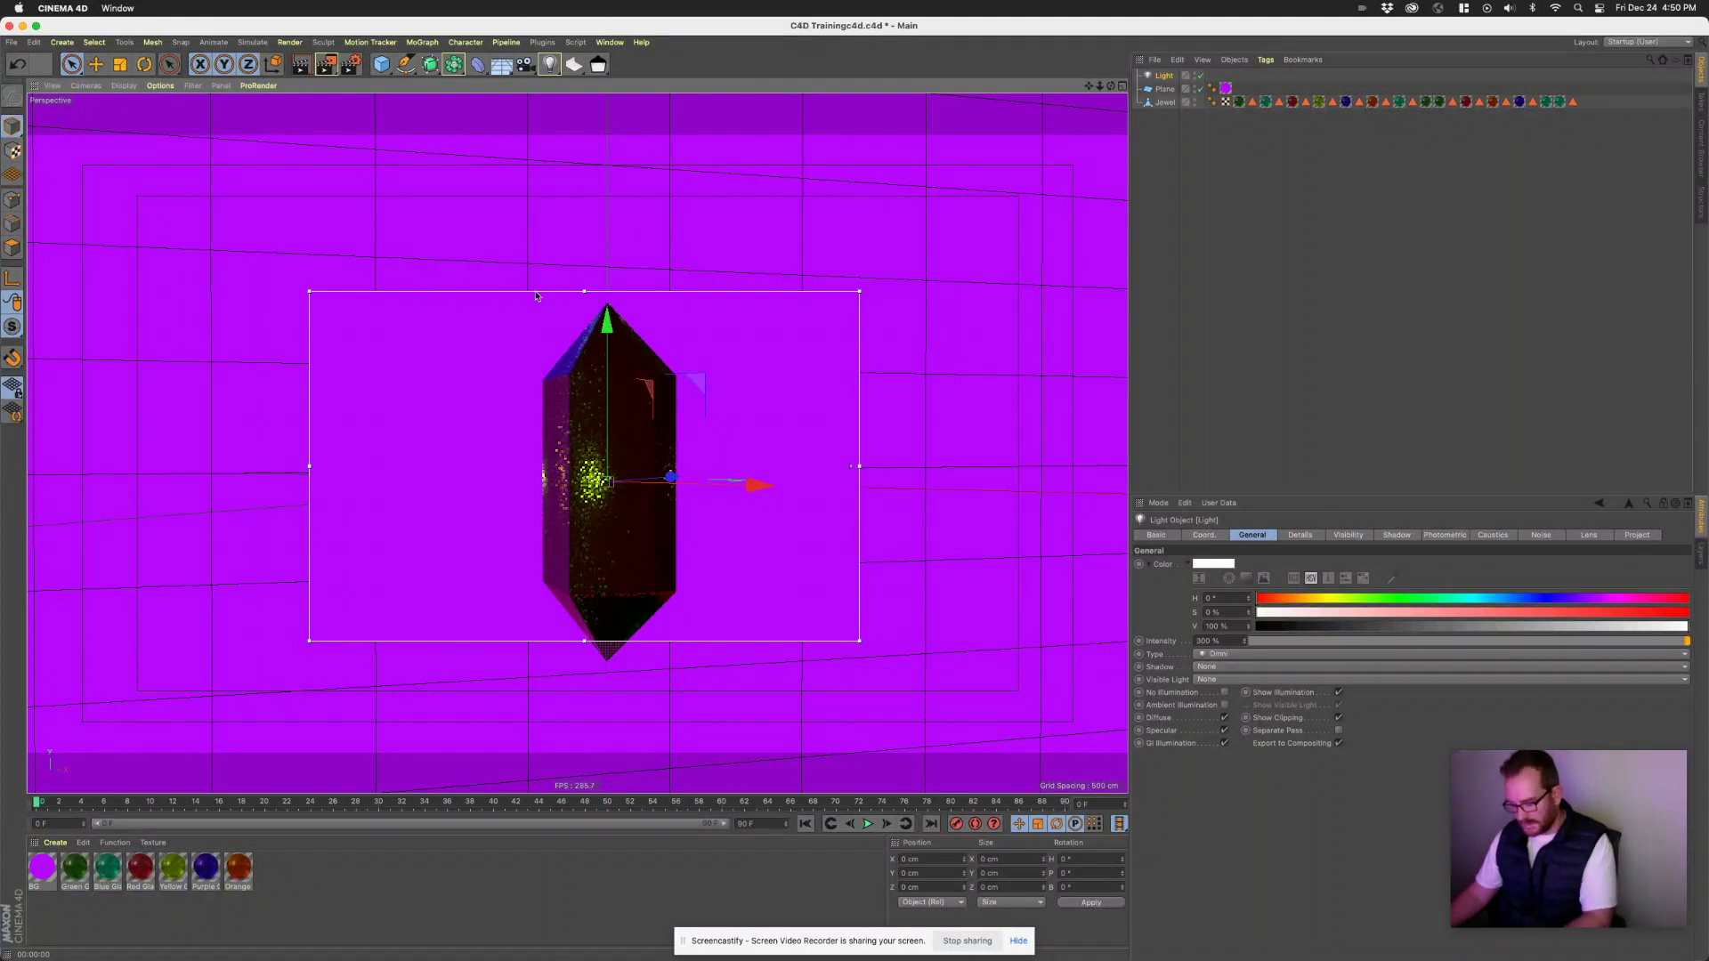
- Remove the Interactive Render Region and render the whole view of the Jewel against the purple Plane
{"action": "key", "text": "alt+r"}
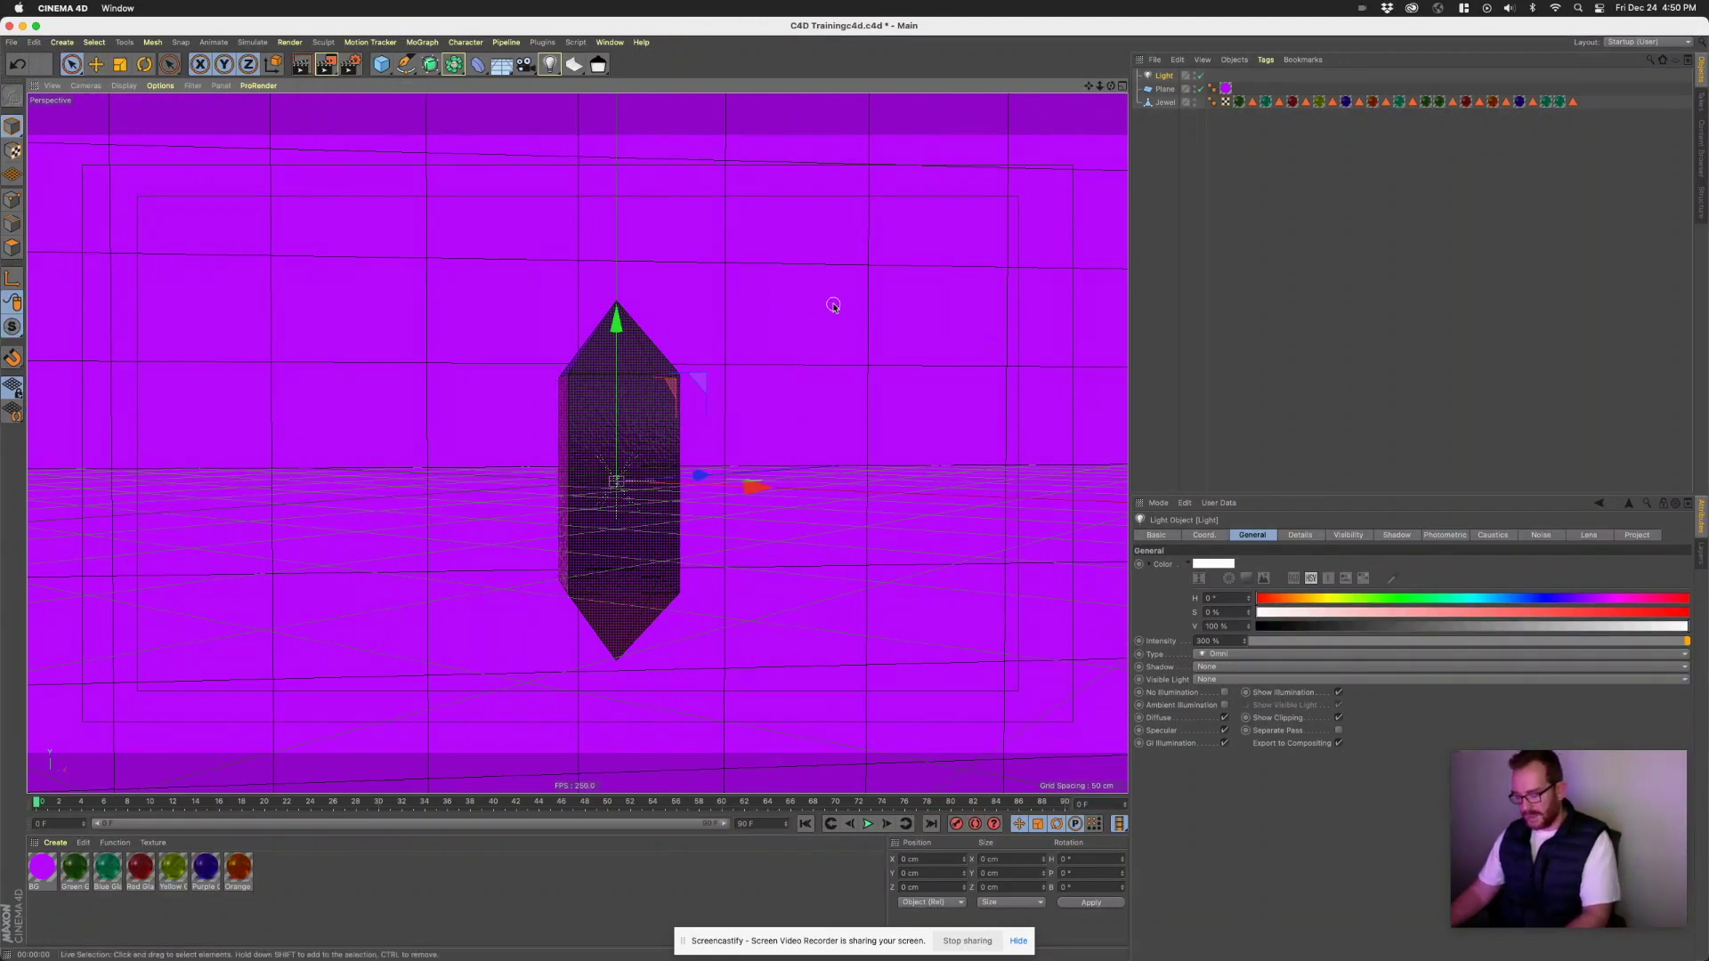
{"action": "key", "text": "super+r"}
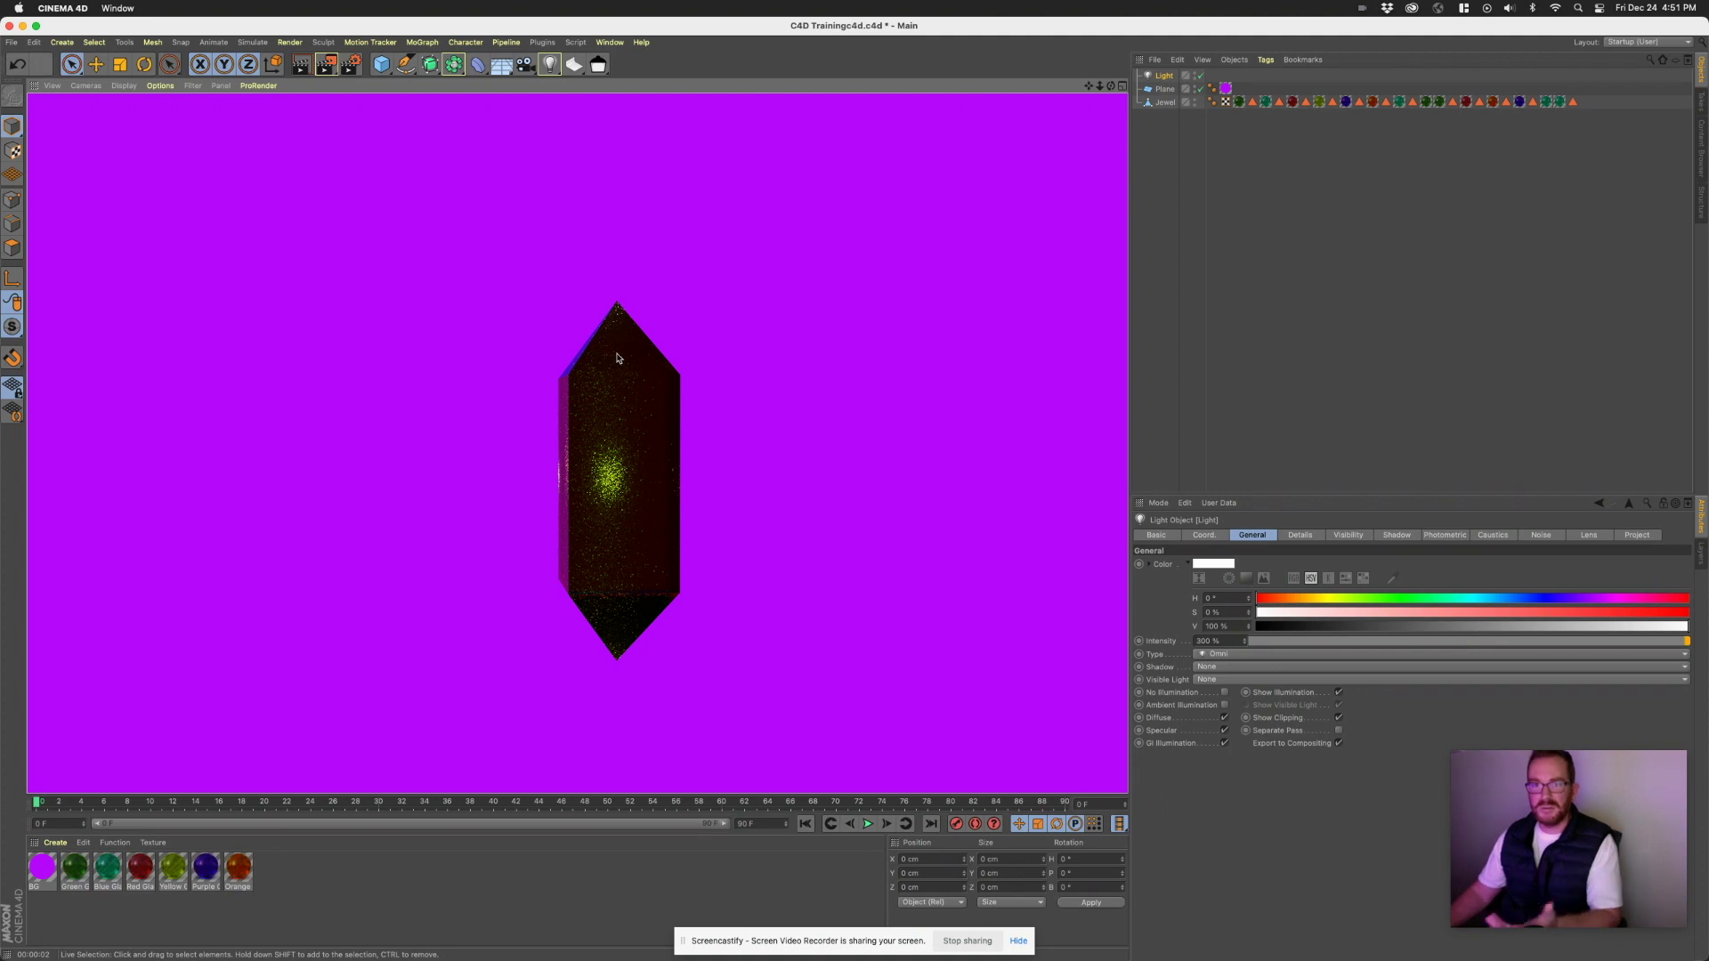
{"action": "left_click", "coordinate": [489, 331]}
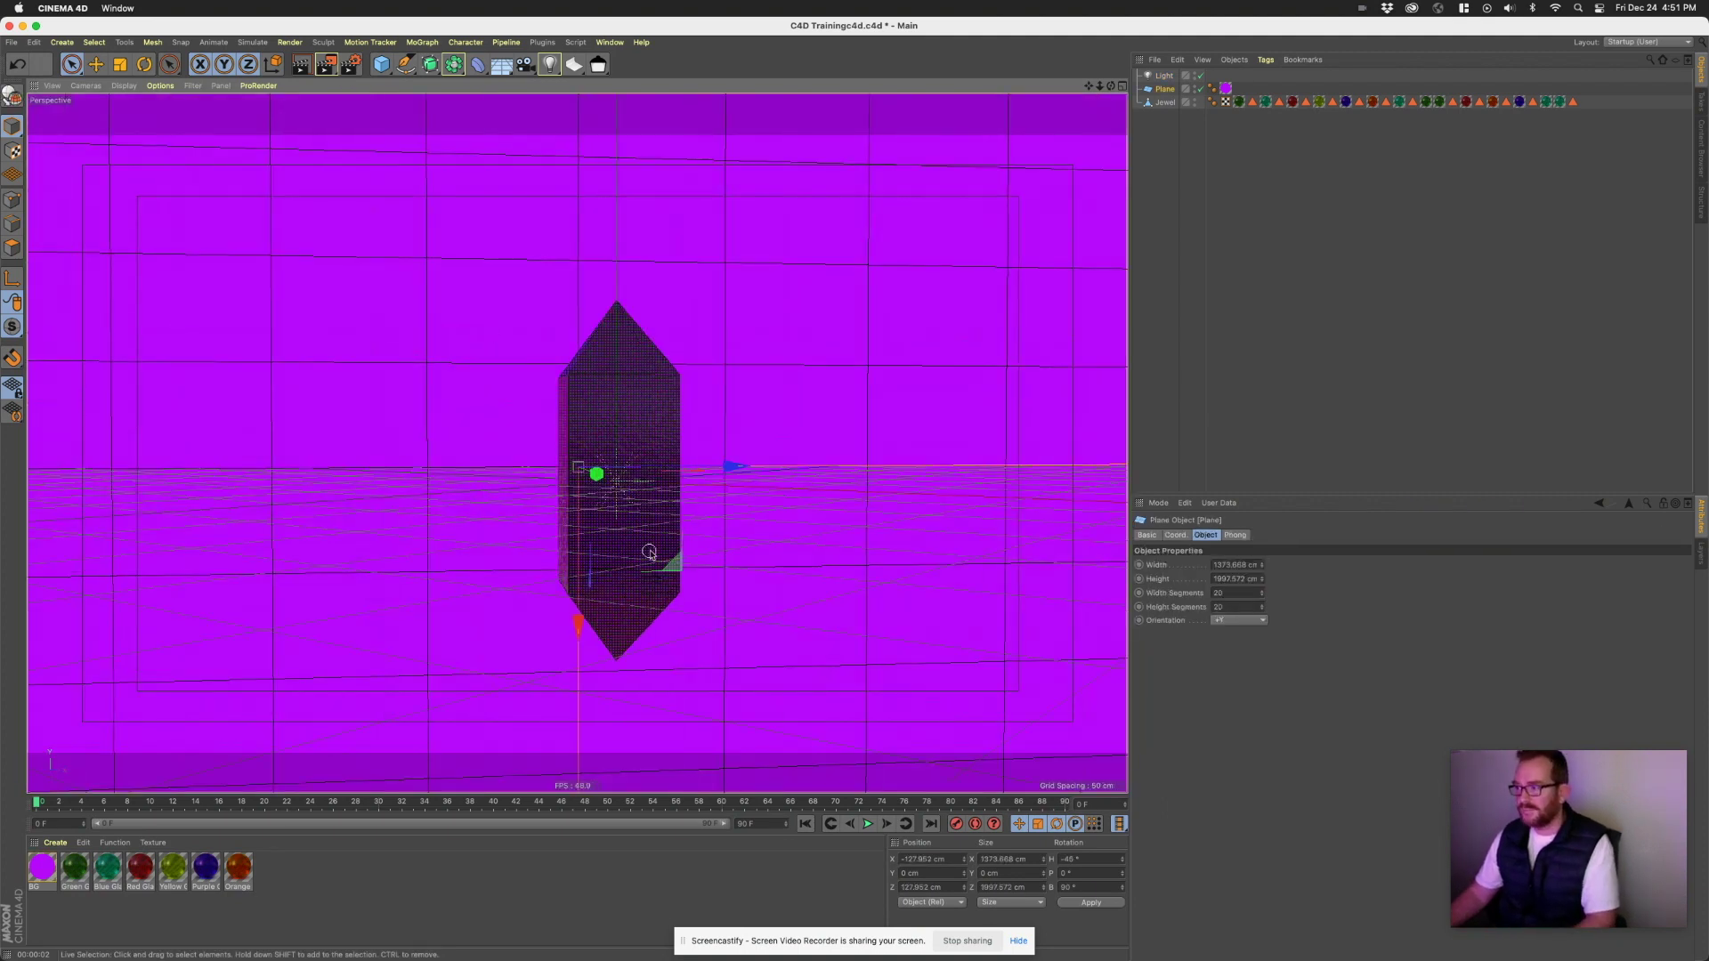
{"action": "left_click", "coordinate": [790, 536]}
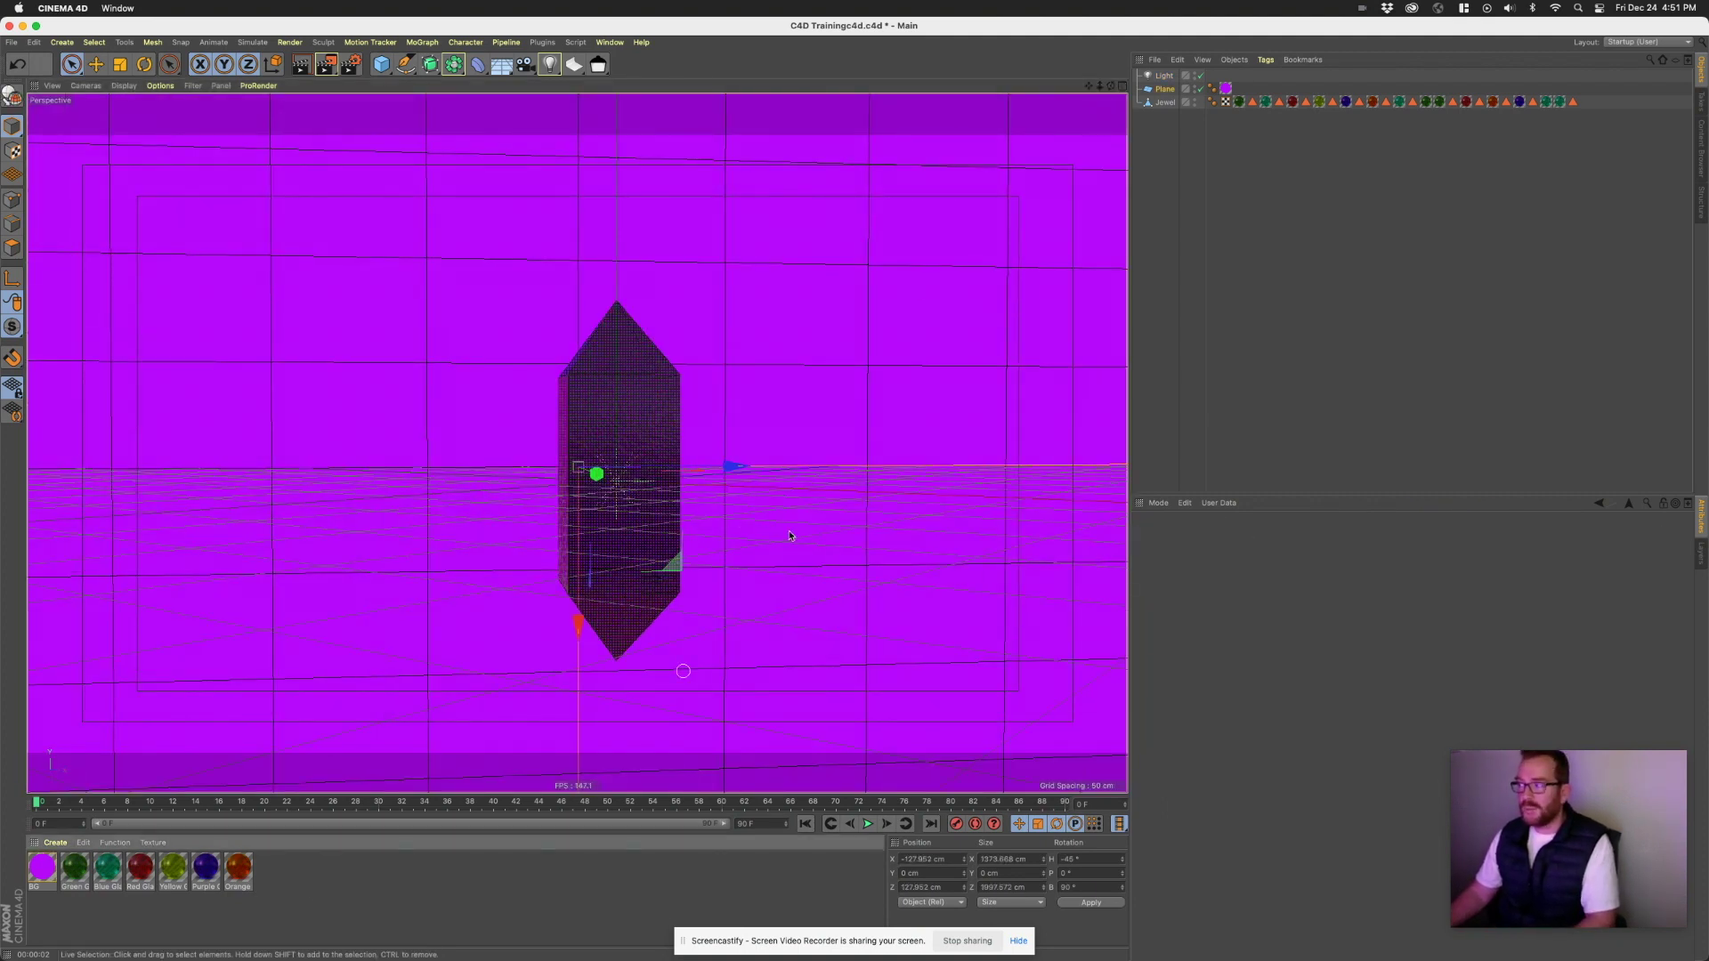
- Clear the selection and add a Spot Light to the scene
{"action": "left_click", "coordinate": [1149, 190]}
{"action": "left_click", "coordinate": [550, 64]}
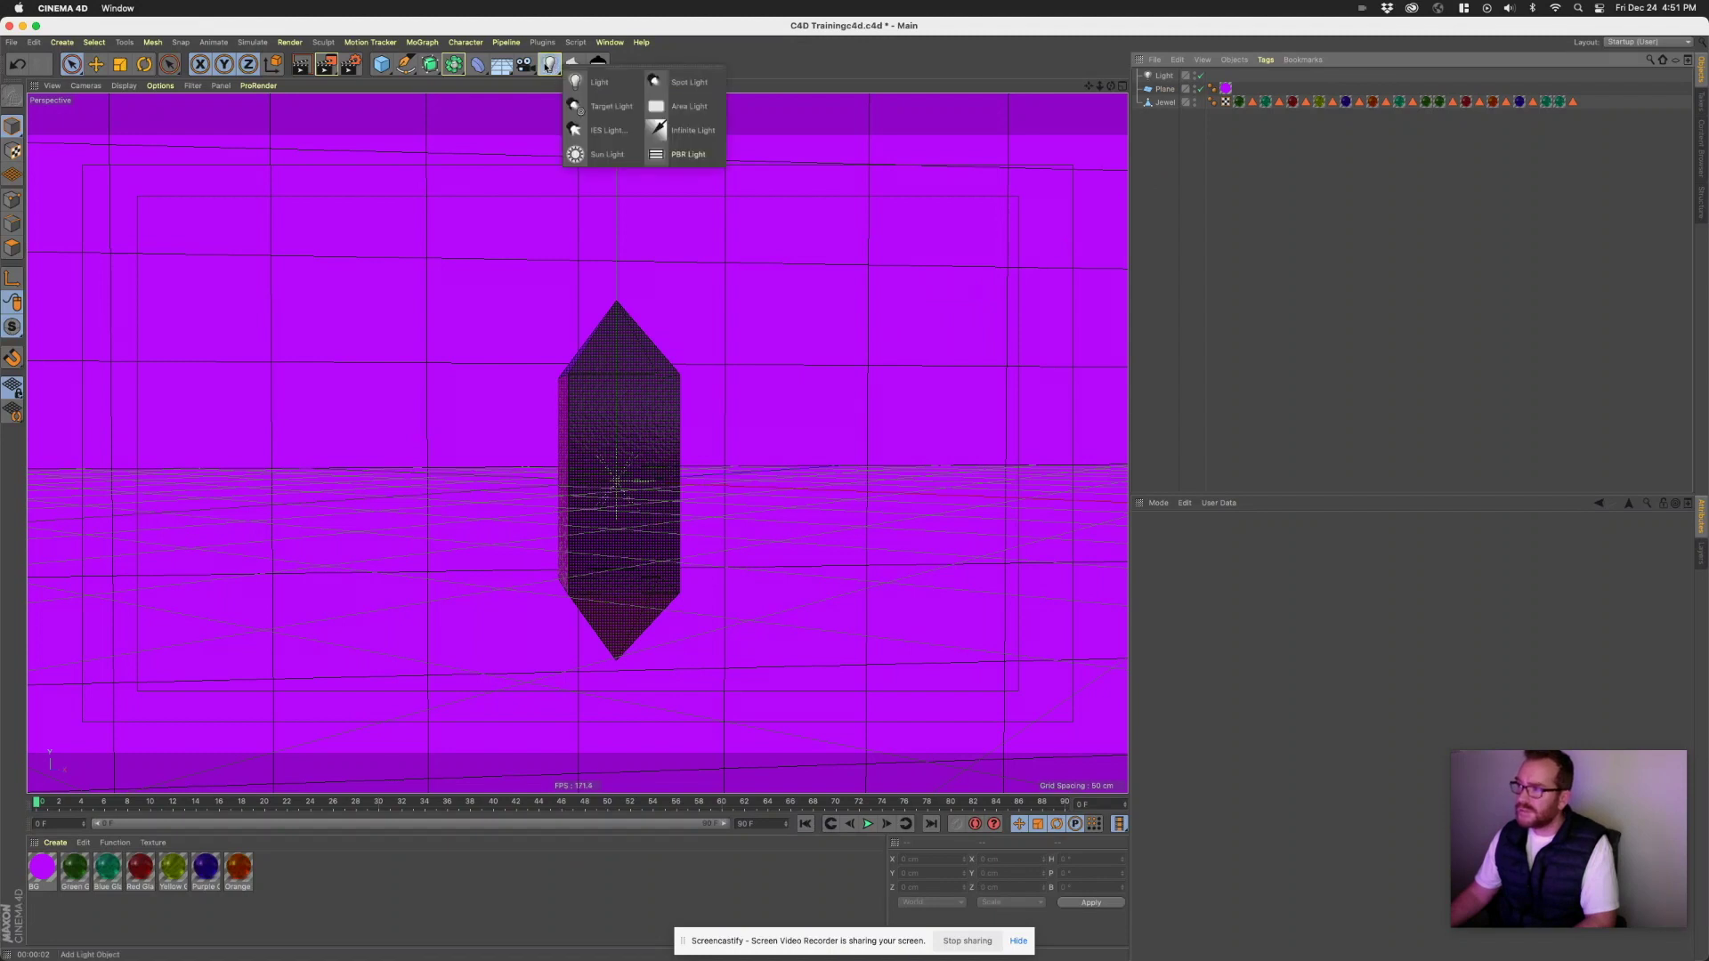
{"action": "left_click", "coordinate": [704, 86]}
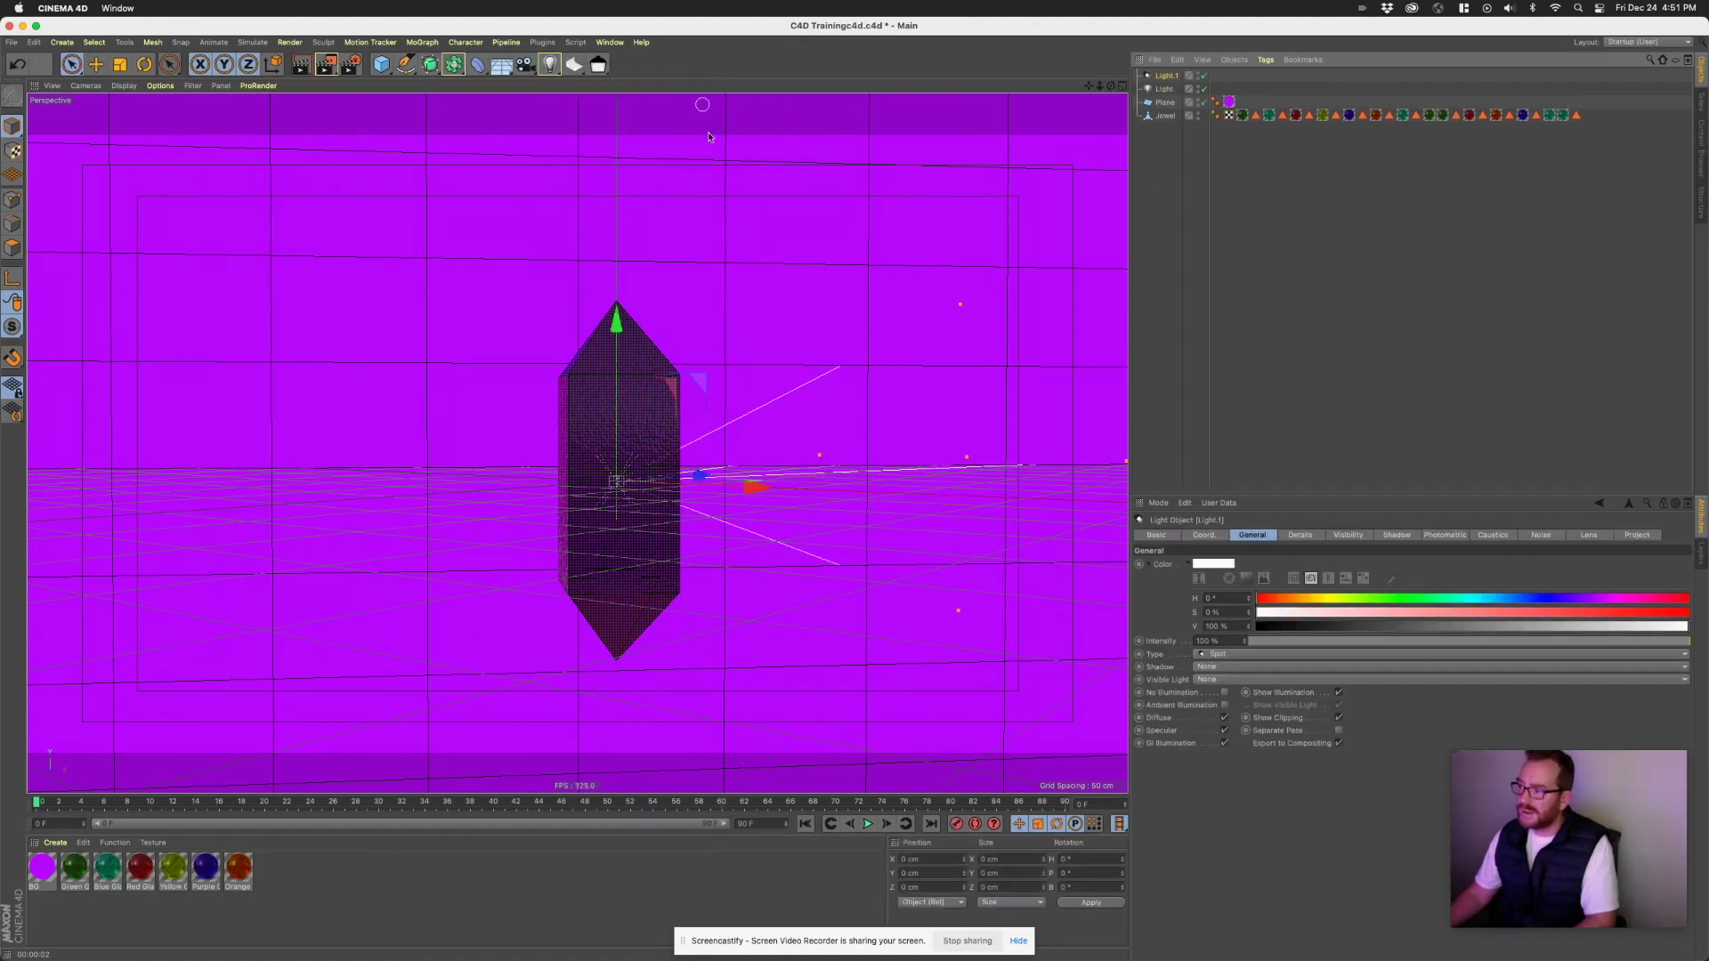
- Rotate the spot light to a heading of -45° in the Top view
{"action": "left_click_drag", "start_coordinate": [711, 411], "coordinate": [762, 552], "text": "alt"}
{"action": "middle_click", "coordinate": [763, 553]}
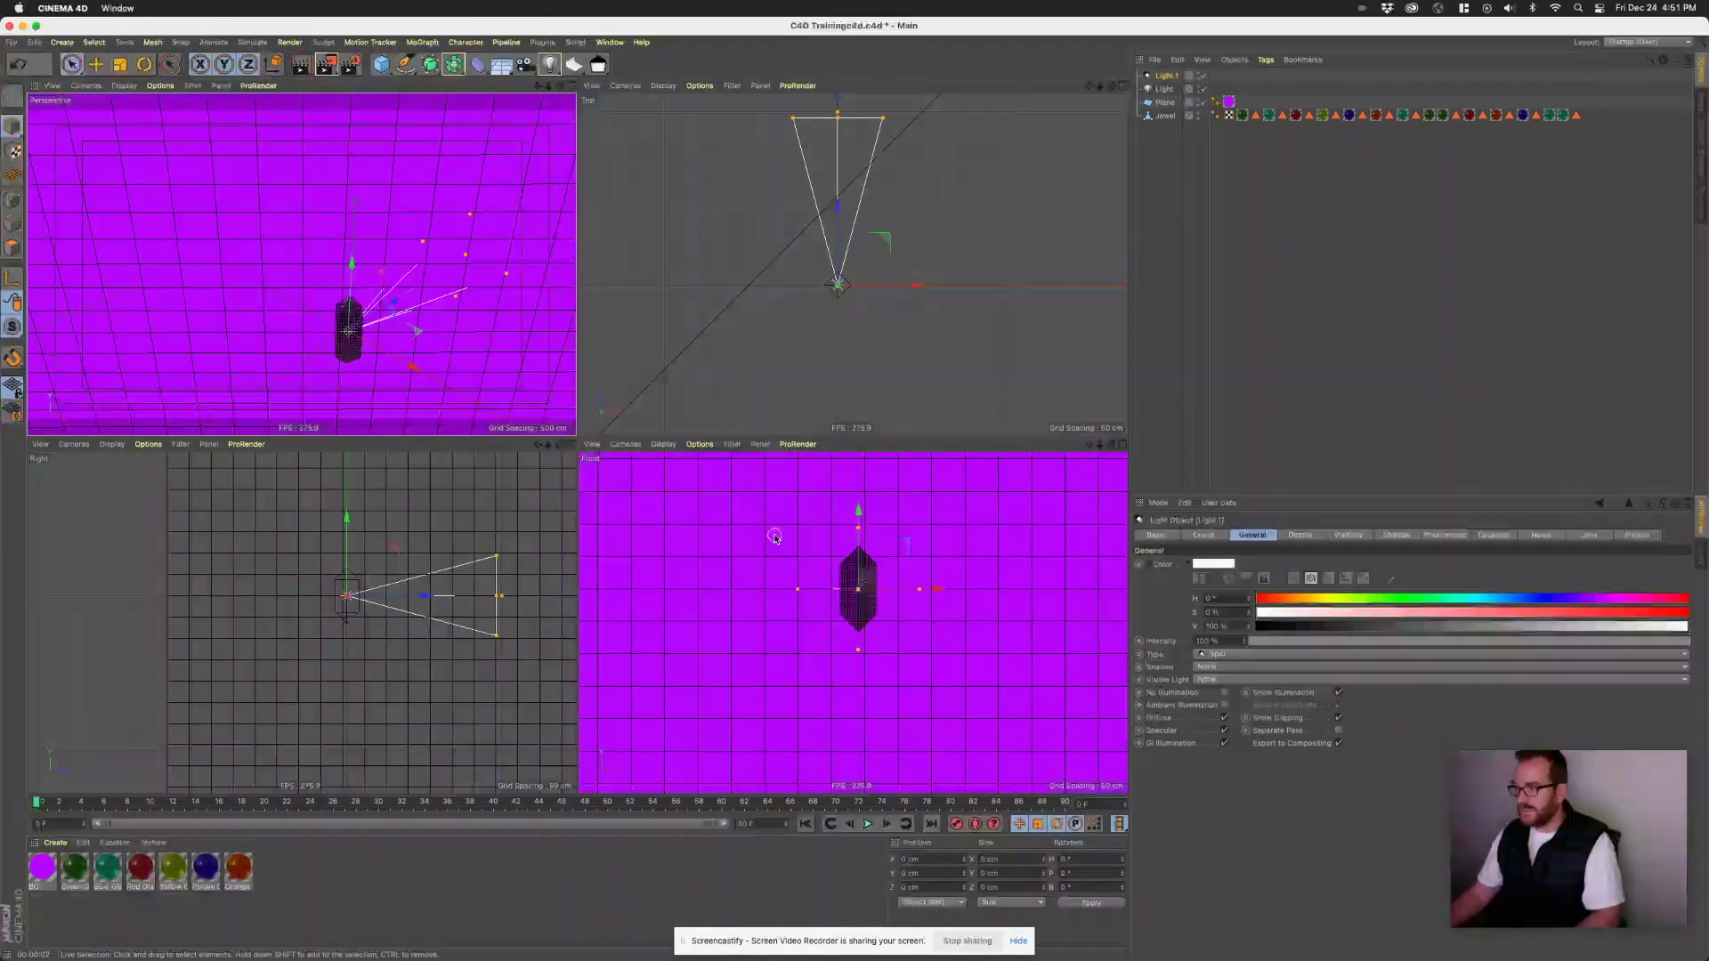
{"action": "scroll", "coordinate": [862, 278], "scroll_direction": "down", "scroll_amount": 4}
{"action": "scroll", "coordinate": [860, 278], "scroll_direction": "up", "scroll_amount": 6}
{"action": "middle_click_drag", "start_coordinate": [860, 278], "coordinate": [863, 331], "text": "alt"}
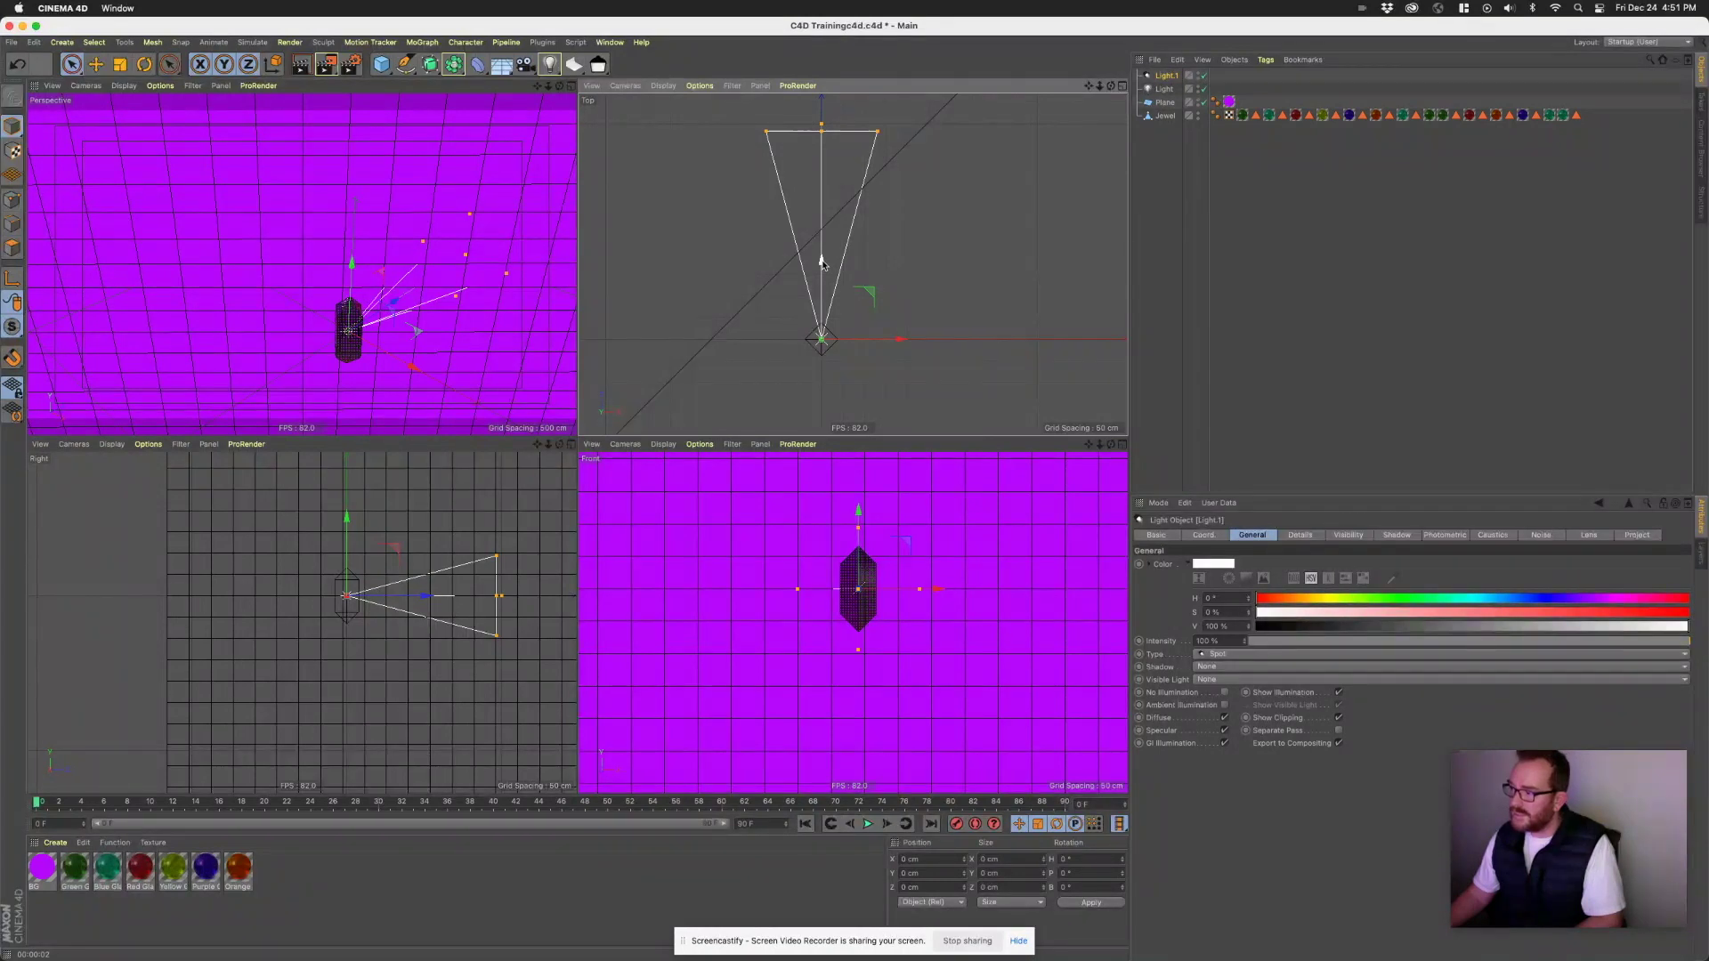
{"action": "key", "text": "r"}
{"action": "left_click_drag", "start_coordinate": [839, 301], "coordinate": [869, 322]}
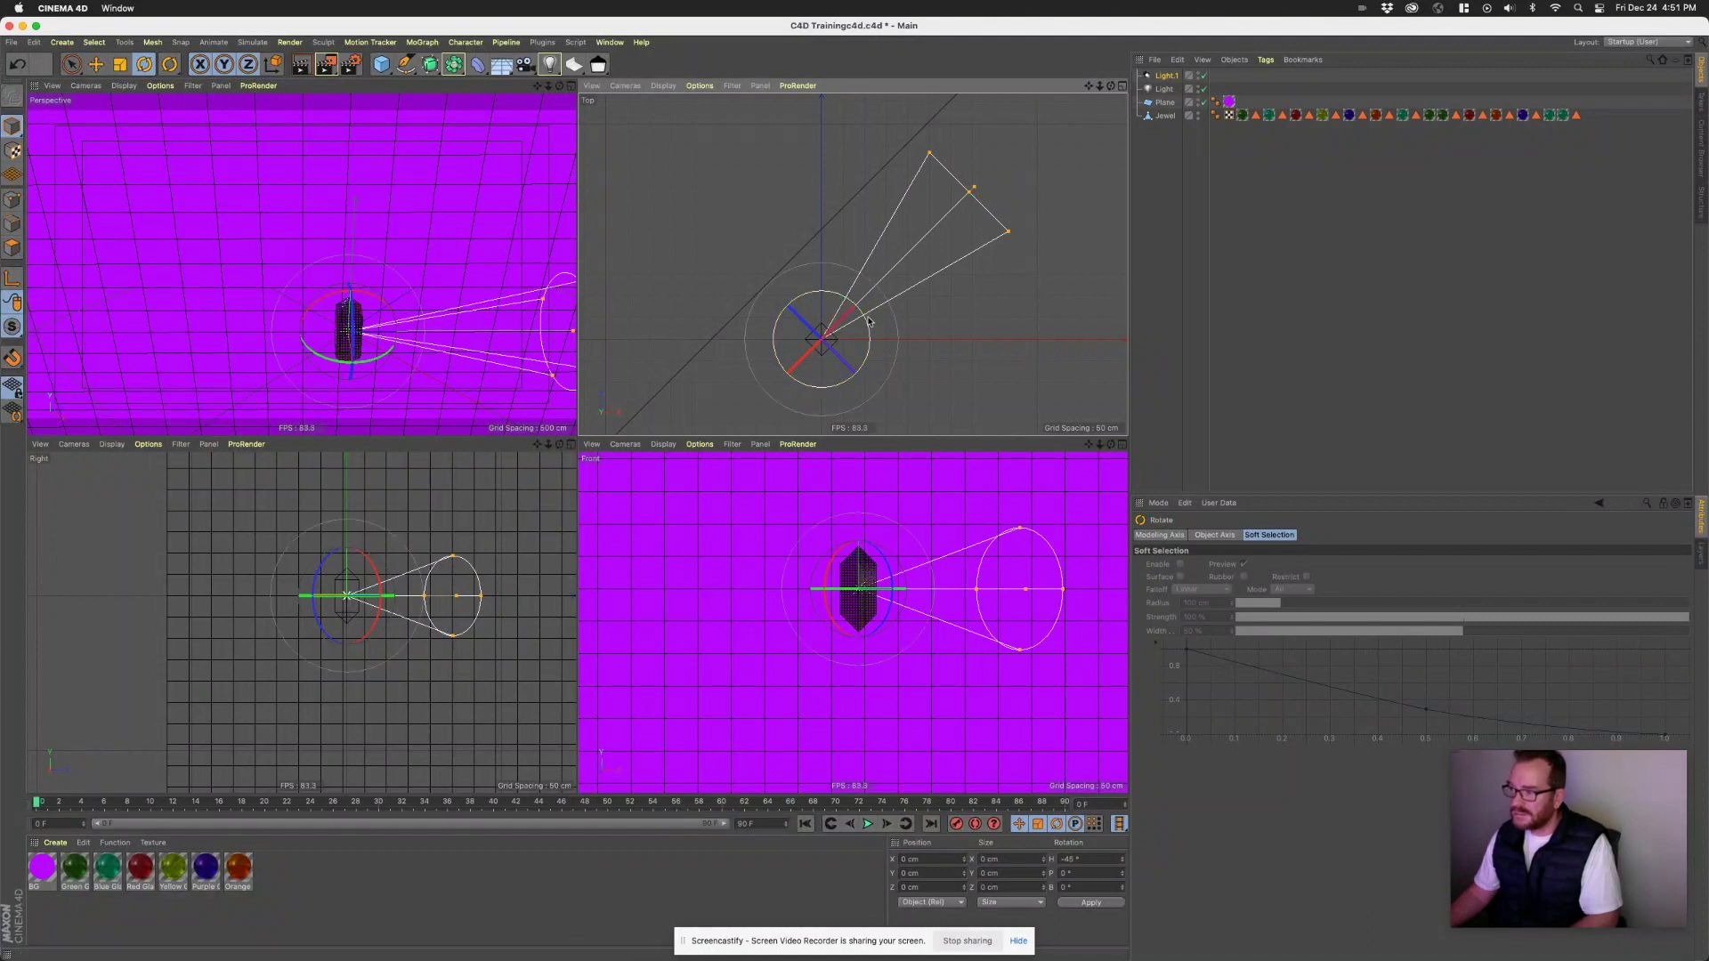
- Move the spot light back along its beam to about -91 cm in X and Z, and widen its cone
{"action": "key", "text": "e"}
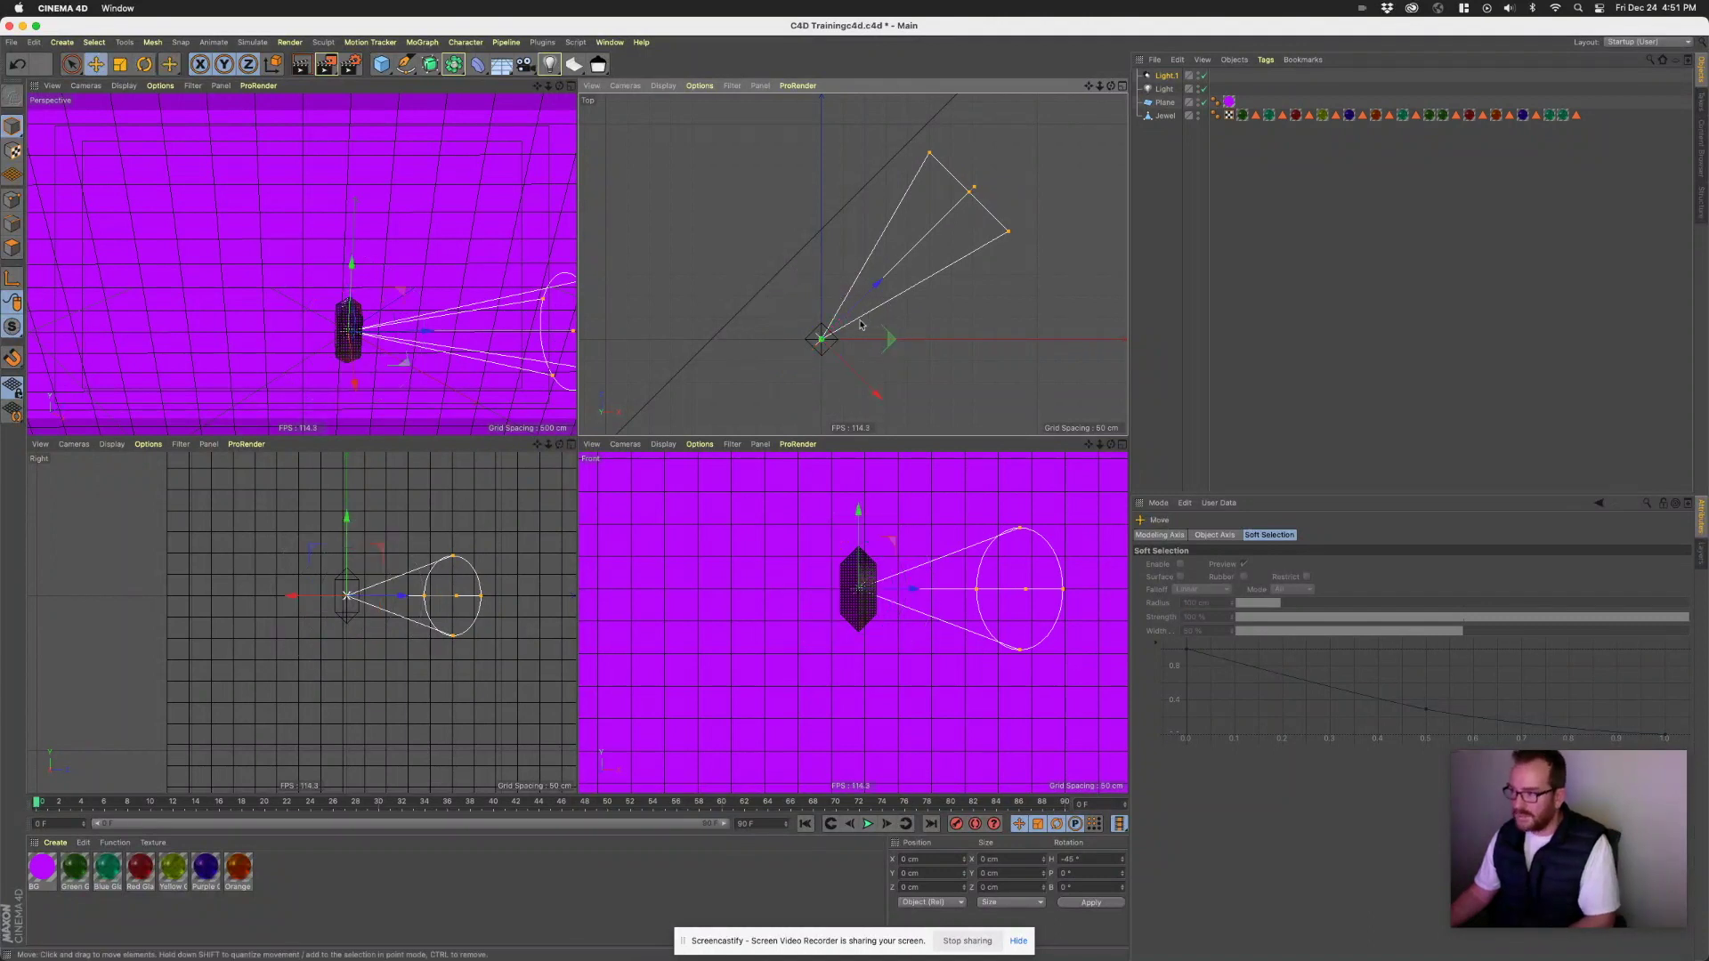
{"action": "left_click_drag", "start_coordinate": [863, 279], "coordinate": [822, 324]}
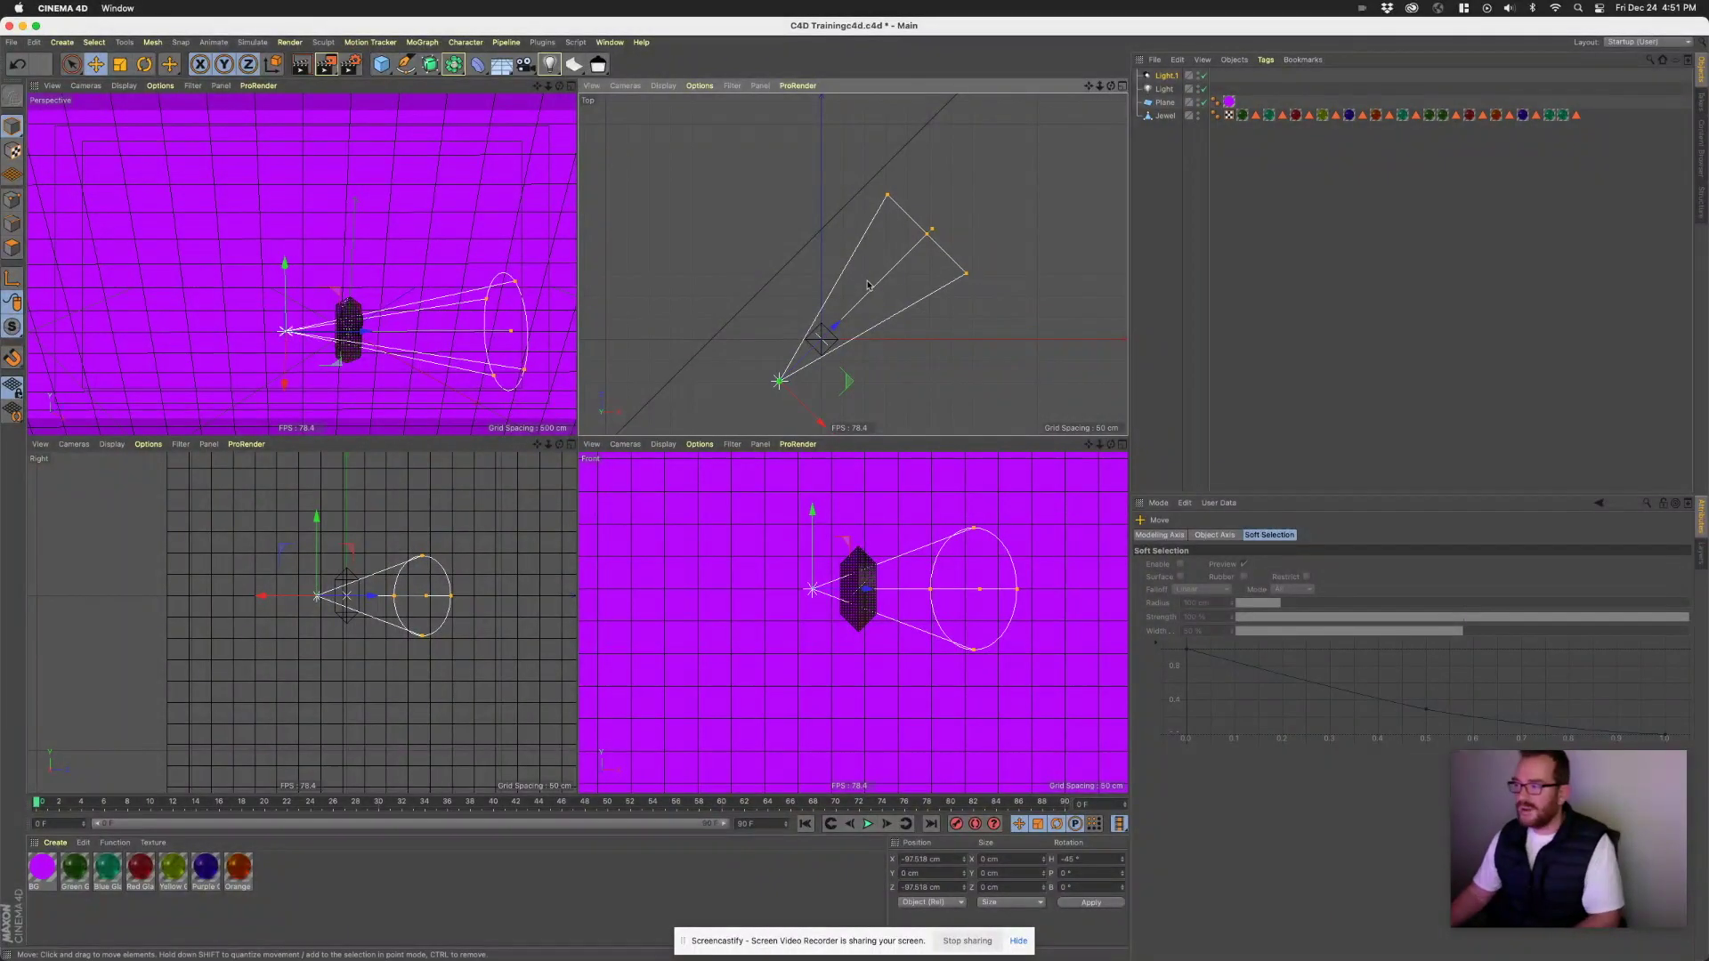
{"action": "left_click_drag", "start_coordinate": [968, 277], "coordinate": [976, 294]}
{"action": "mouse_move", "coordinate": [935, 235]}
{"action": "left_mouse_down"}
{"action": "mouse_move", "coordinate": [968, 197]}
{"action": "mouse_move", "coordinate": [912, 254]}
{"action": "mouse_move", "coordinate": [930, 236]}
{"action": "left_mouse_up"}
{"action": "left_click_drag", "start_coordinate": [835, 325], "coordinate": [838, 322]}
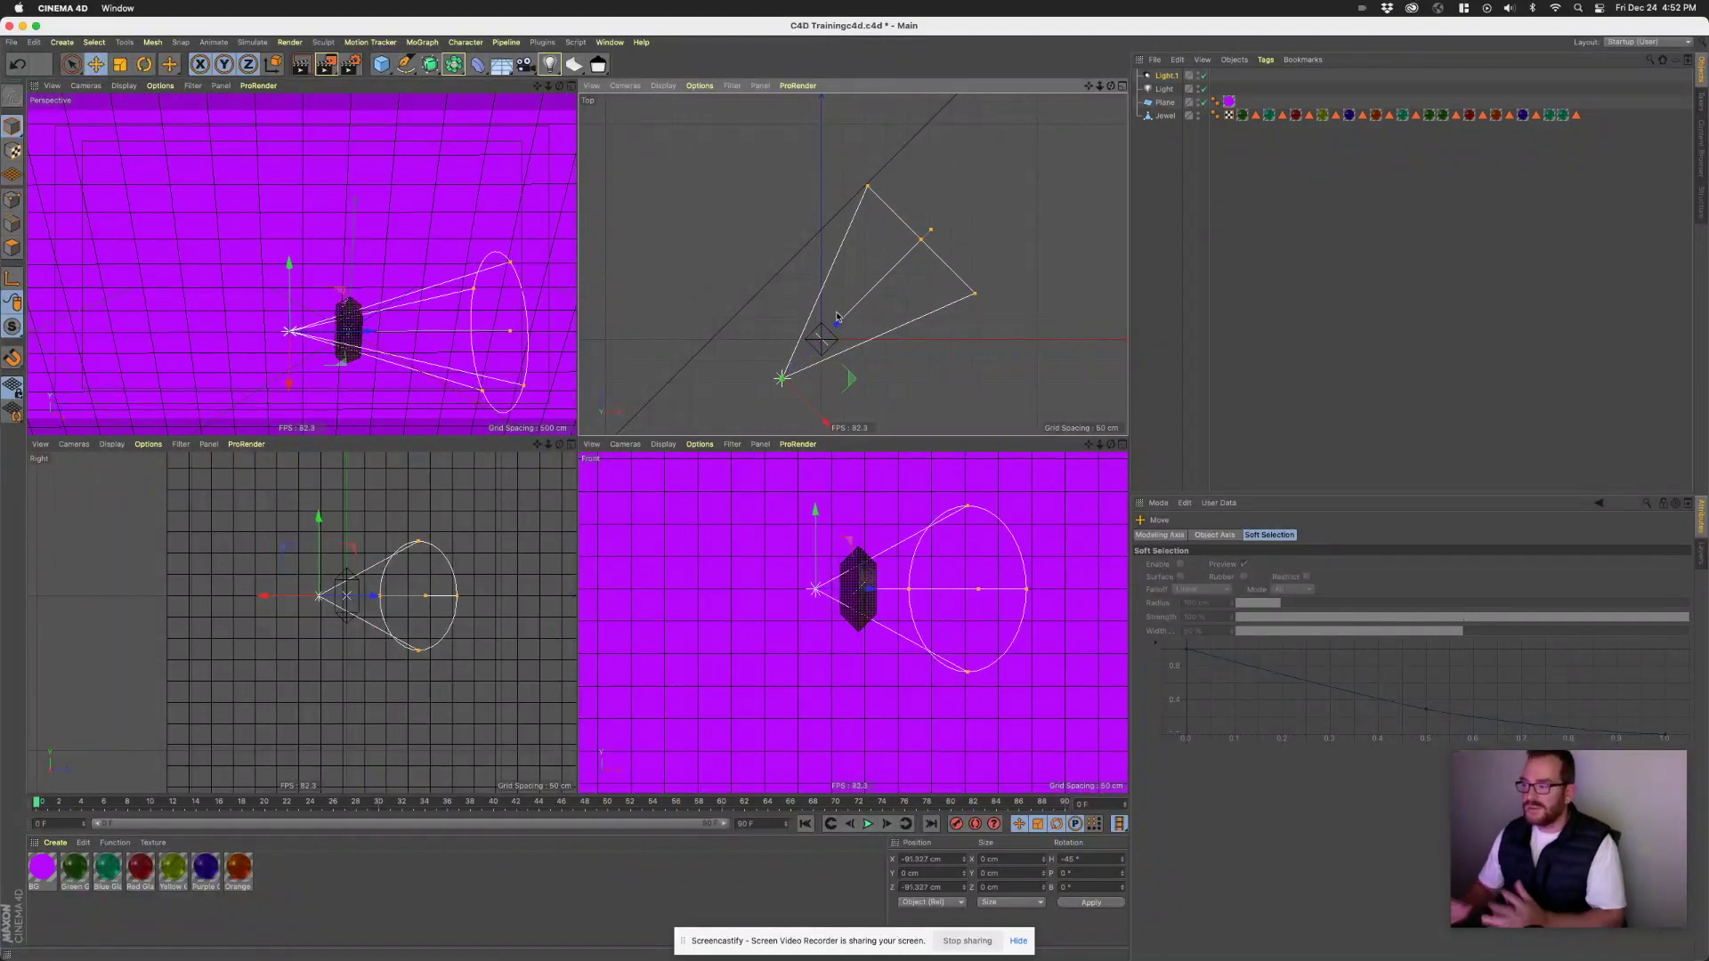
- Set the spot light's Visible Light option to Visible and render the Perspective view with its beam crossing the Jewel
{"action": "left_click", "coordinate": [1171, 79]}
{"action": "left_click", "coordinate": [1218, 681]}
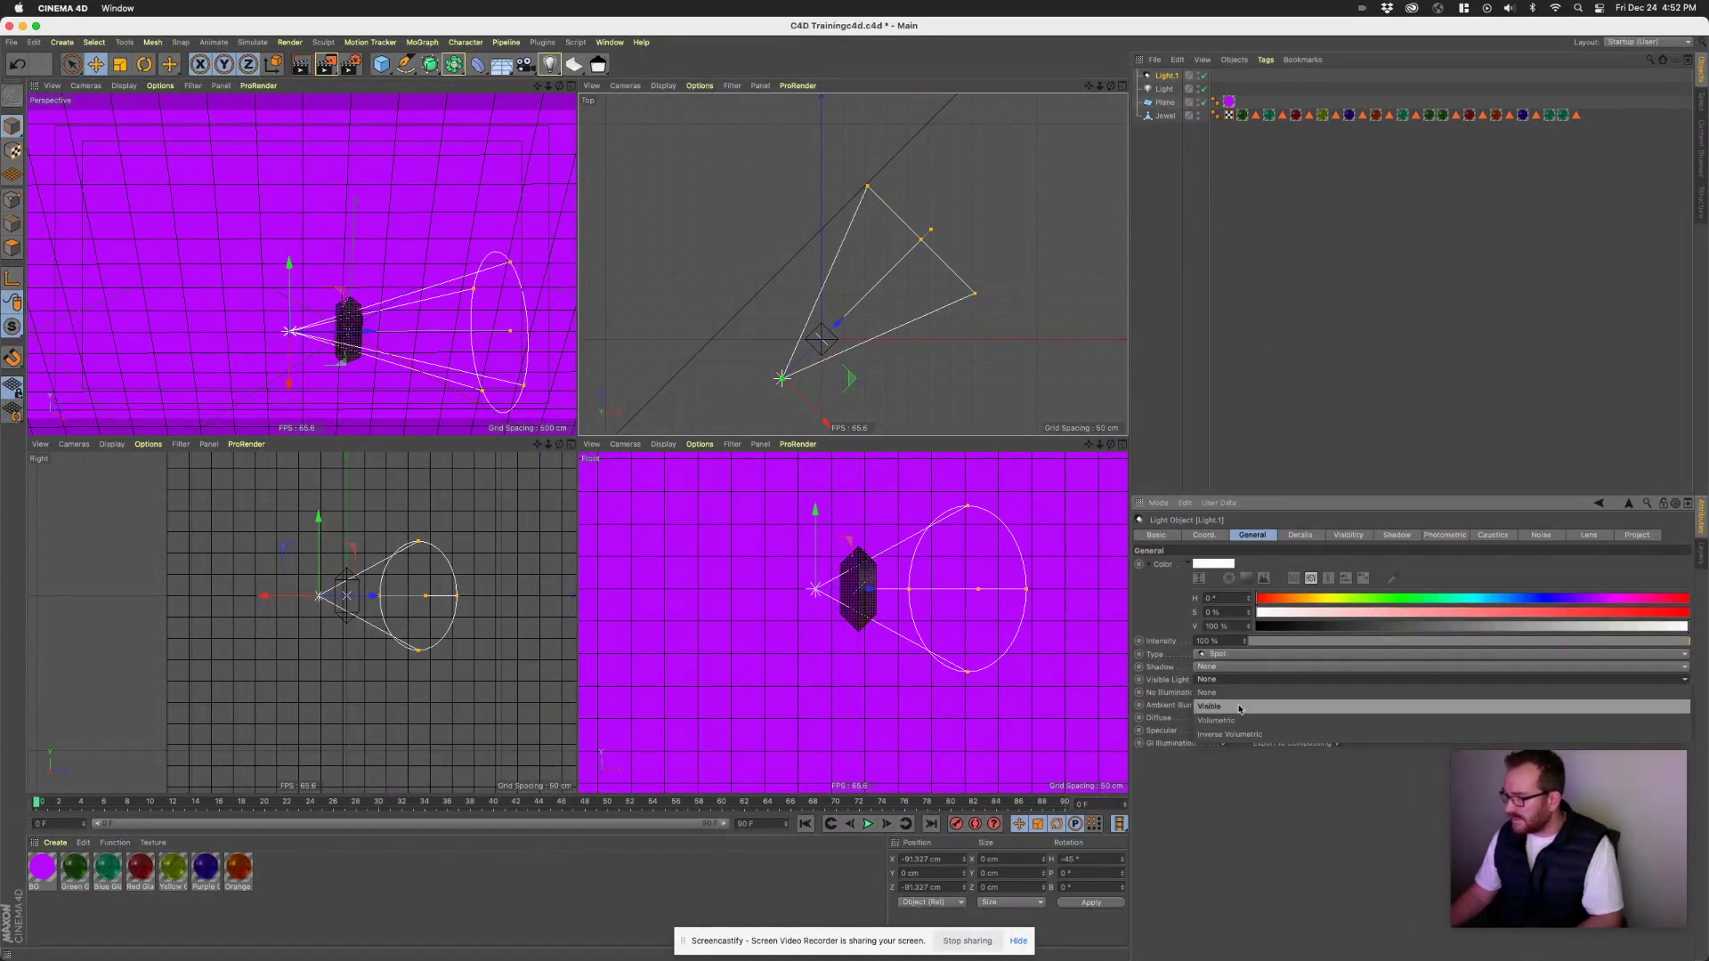
{"action": "left_click", "coordinate": [1210, 705]}
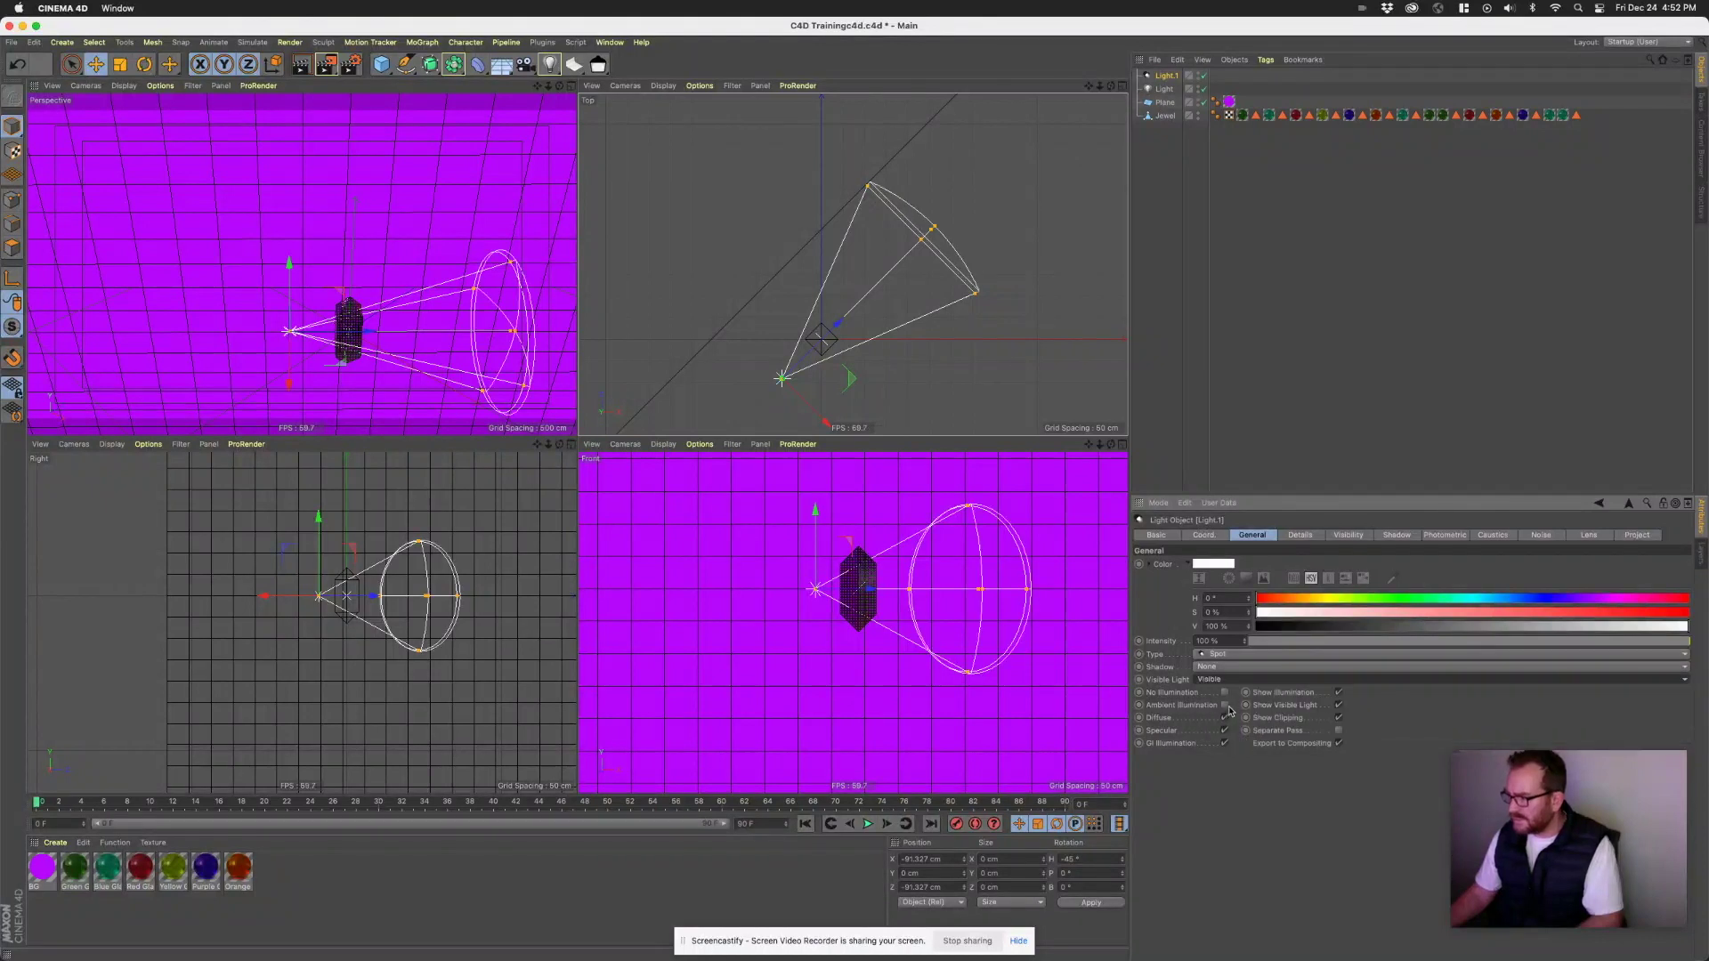
{"action": "middle_click", "coordinate": [339, 291]}
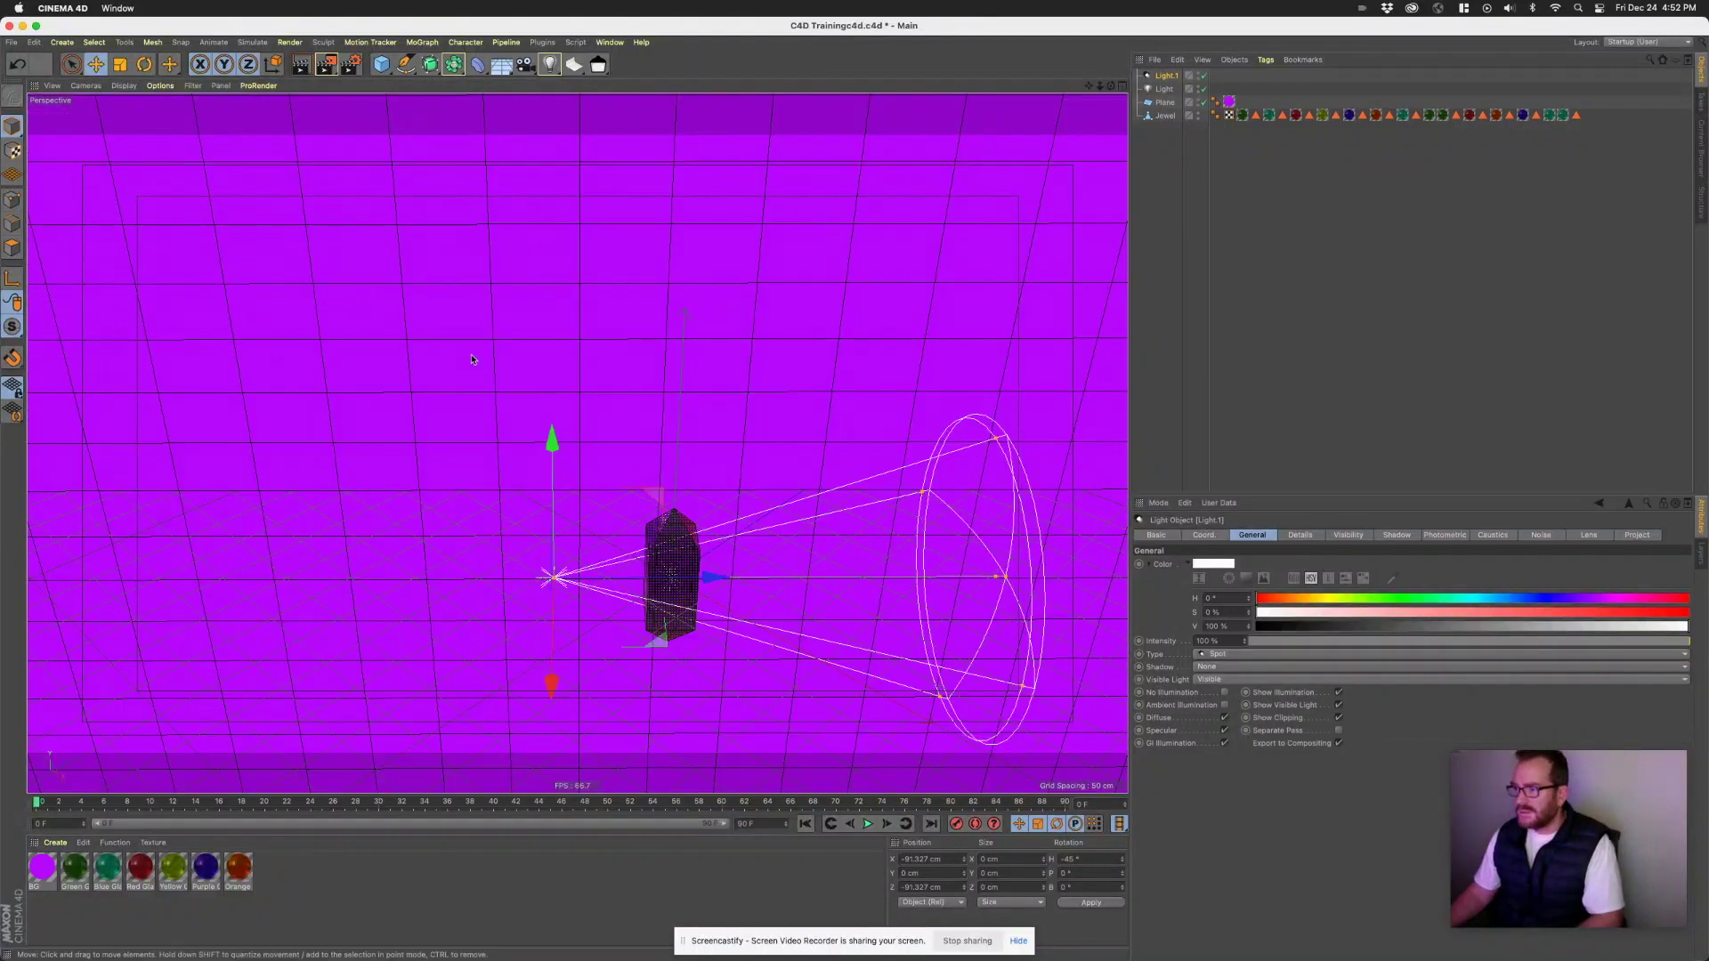
{"action": "scroll", "coordinate": [697, 646], "scroll_direction": "up", "scroll_amount": 6}
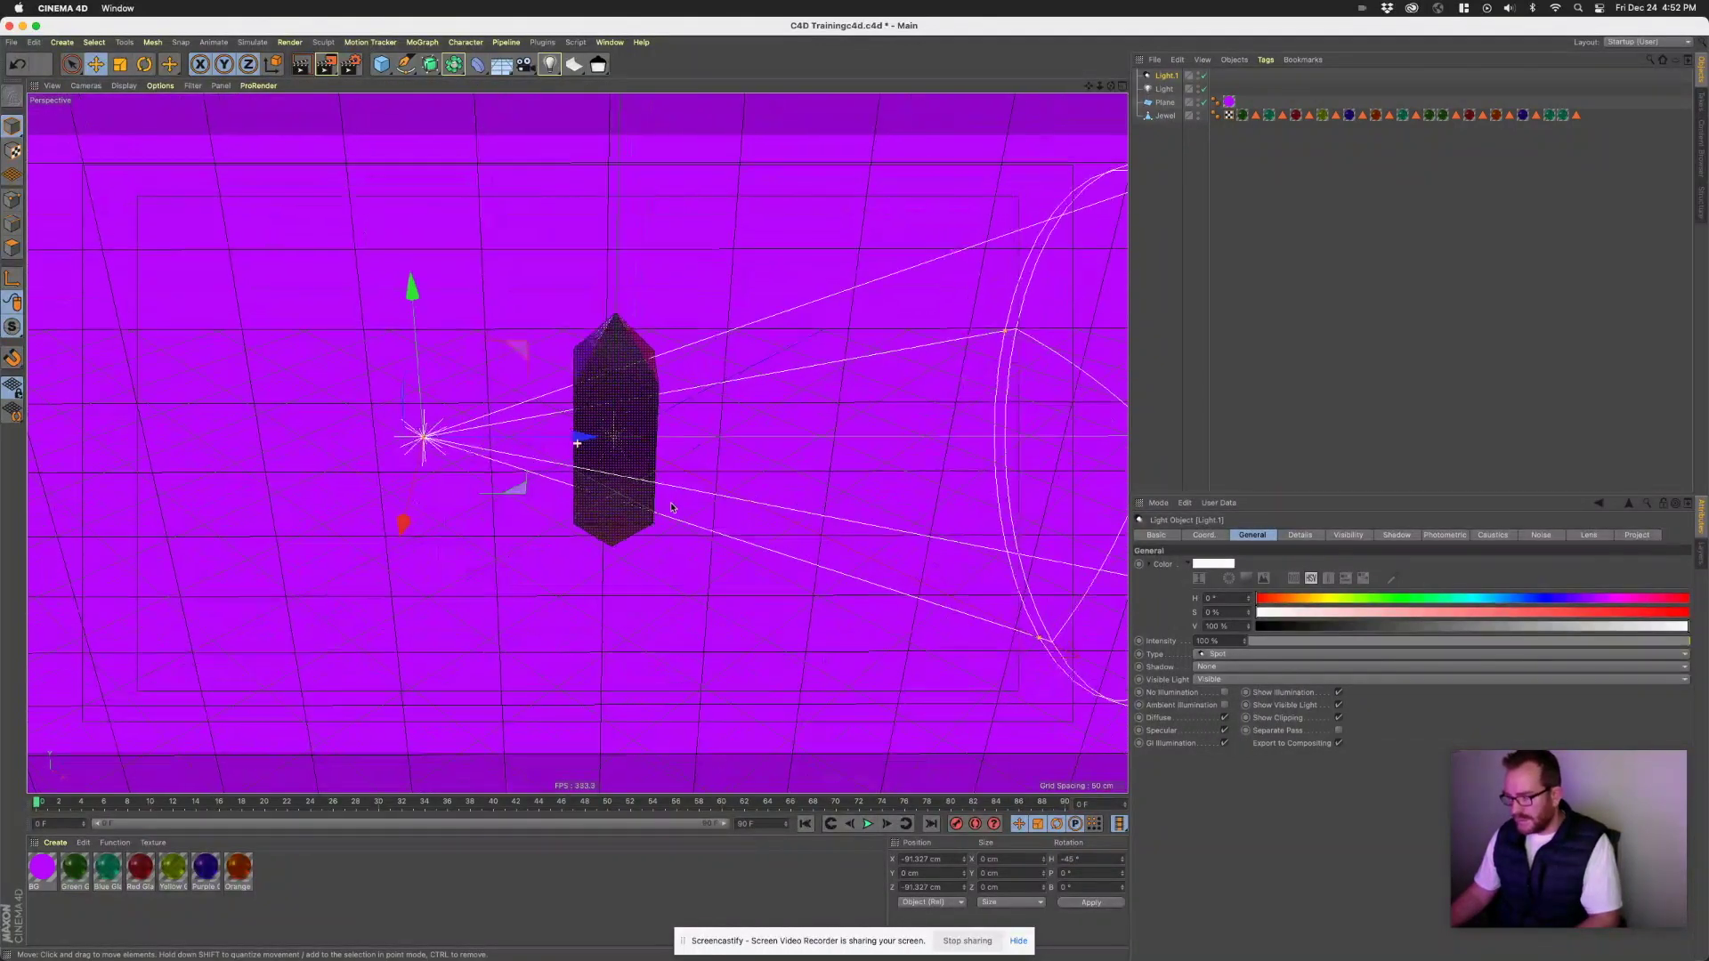
{"action": "left_click_drag", "start_coordinate": [623, 474], "coordinate": [613, 381], "text": "alt"}
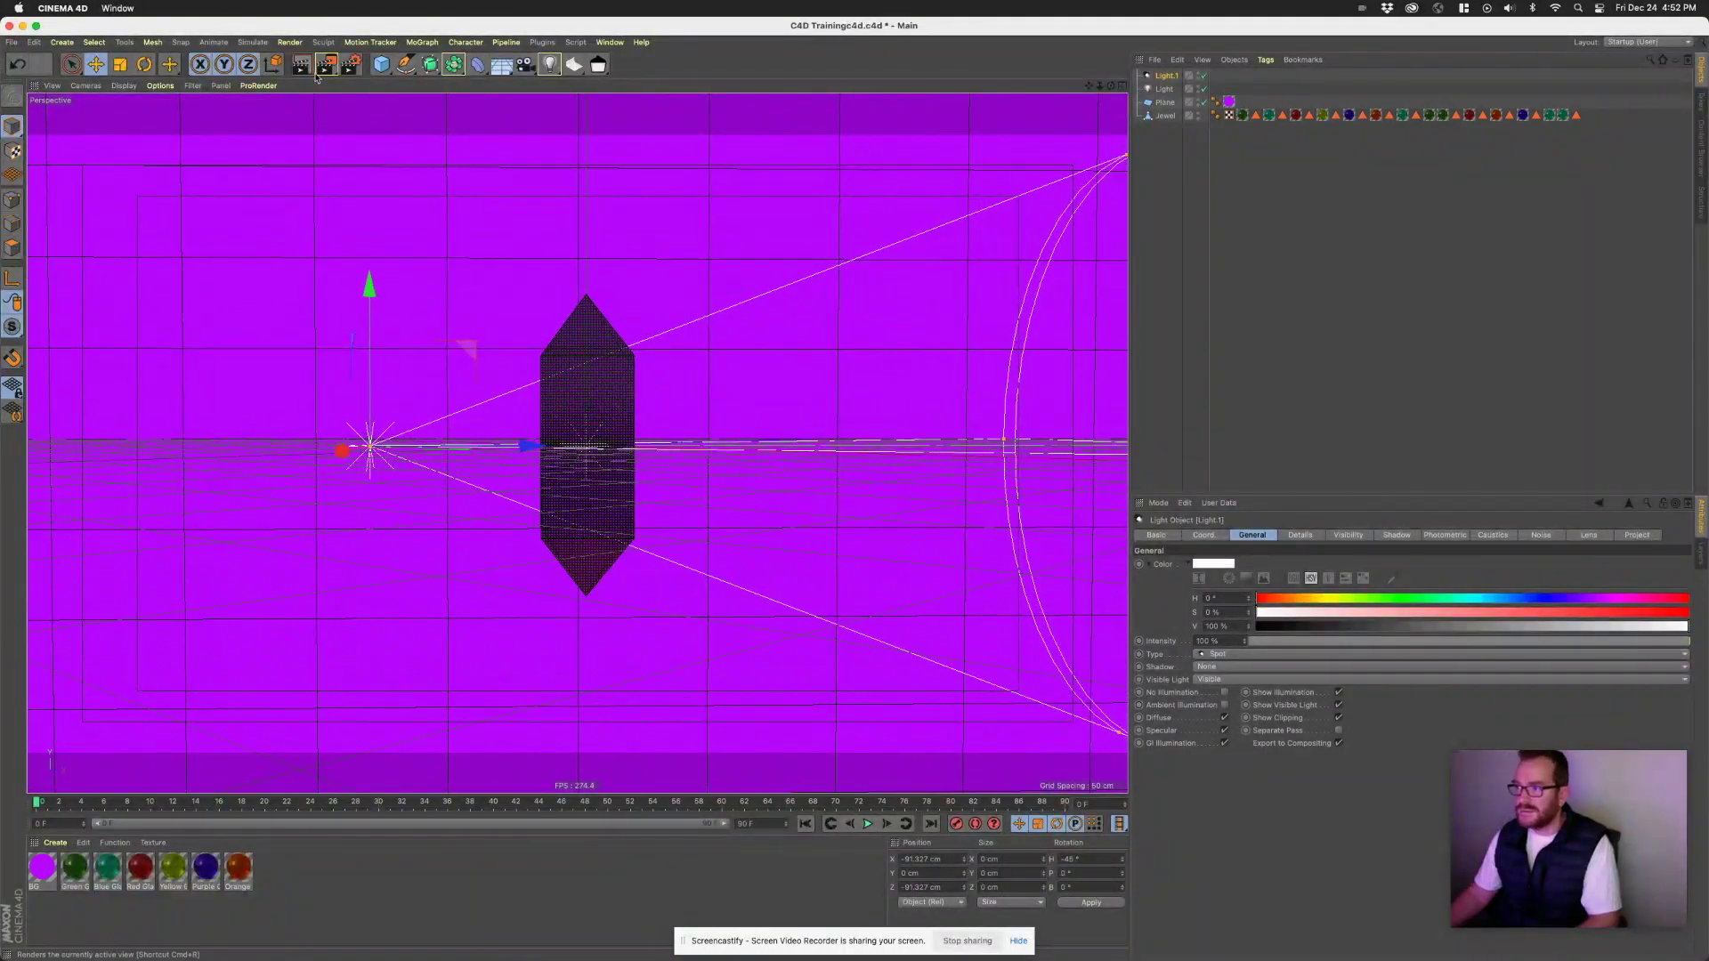
{"action": "key", "text": "super+r"}
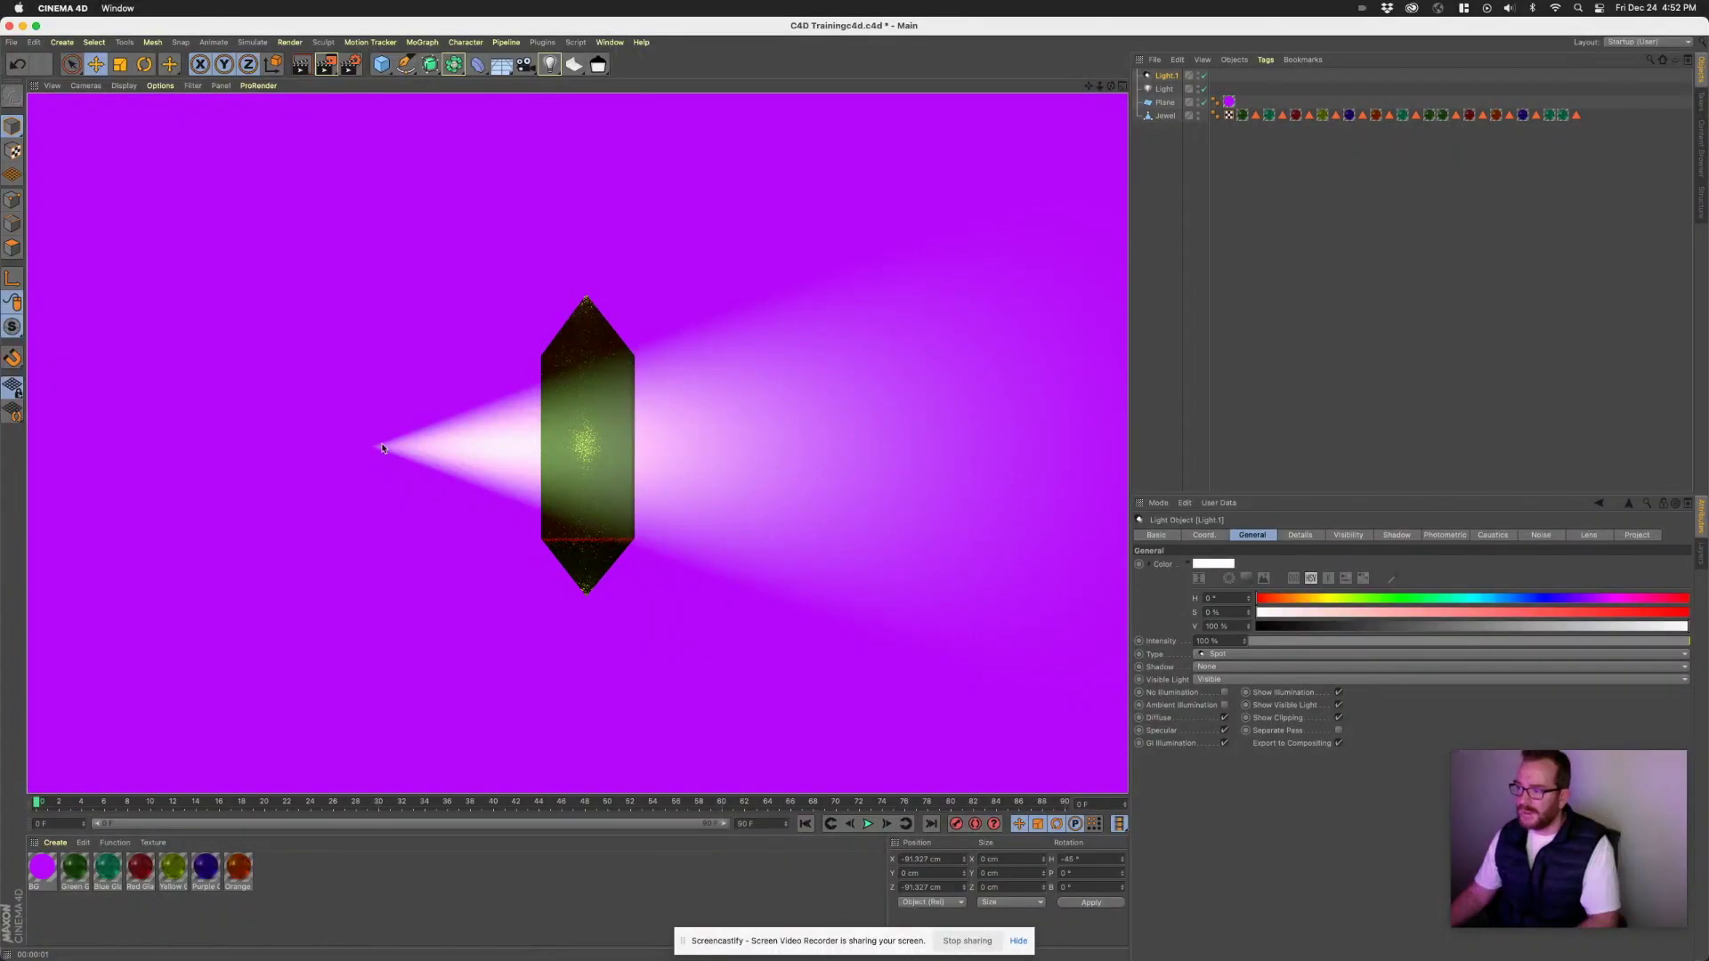
{"action": "left_click", "coordinate": [614, 400]}
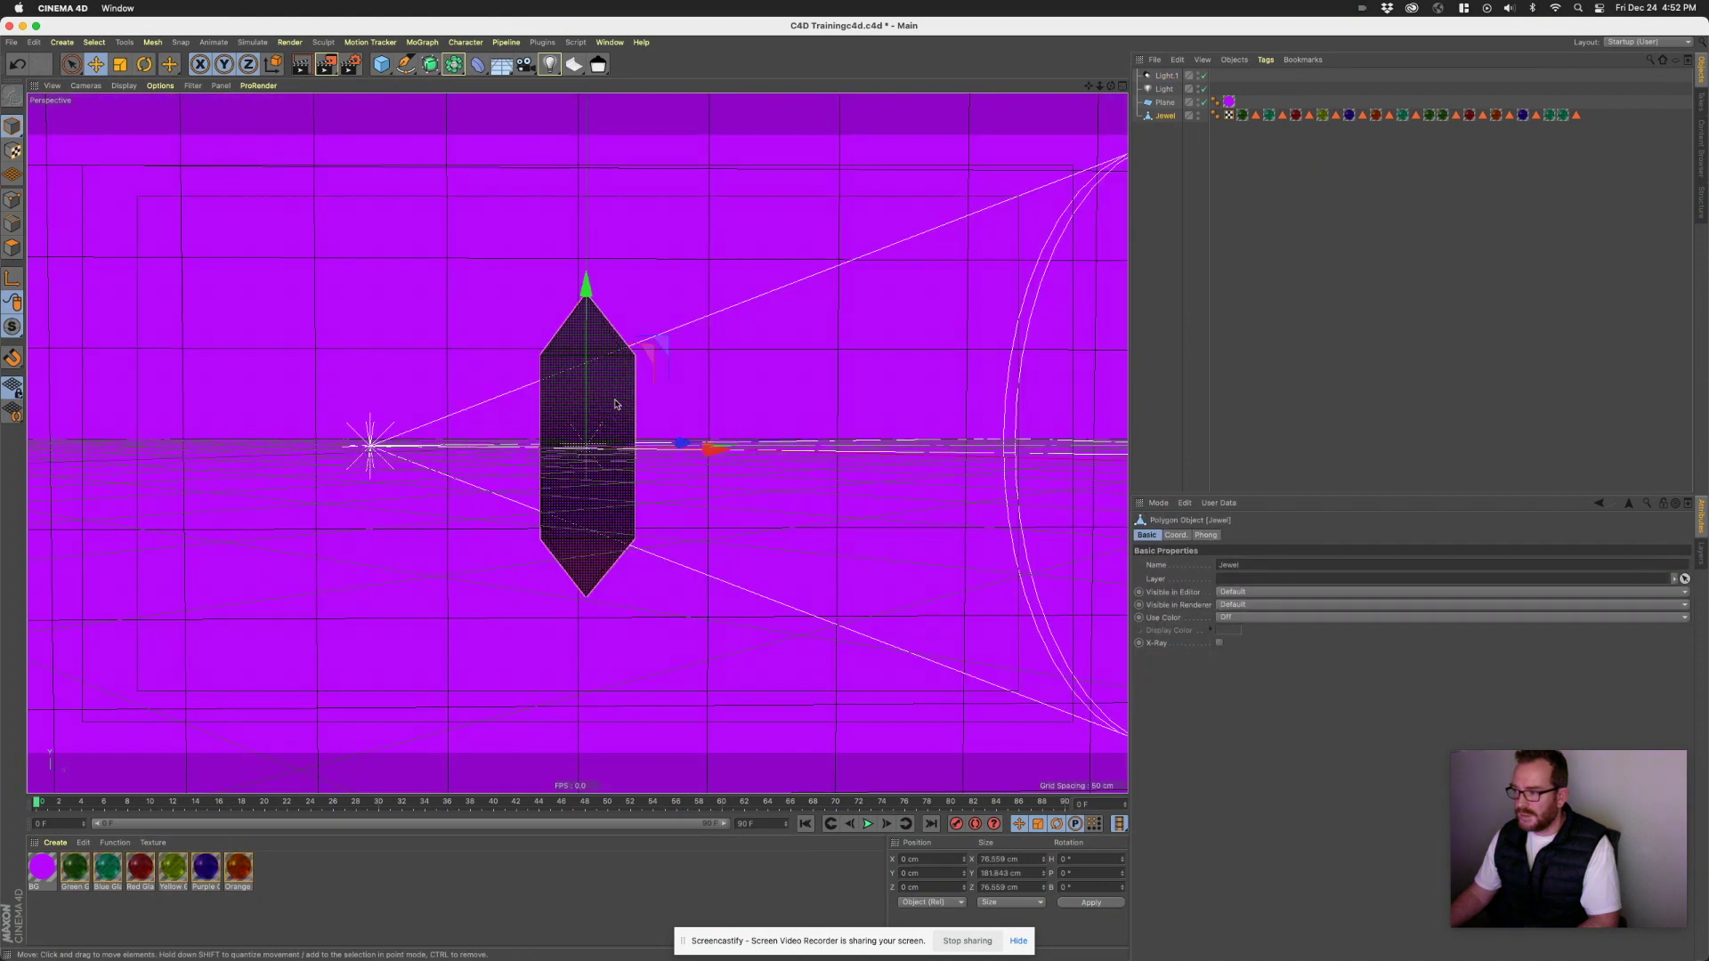
{"action": "left_click_drag", "start_coordinate": [743, 445], "coordinate": [812, 543], "text": "alt"}
{"action": "key", "text": "super+z"}
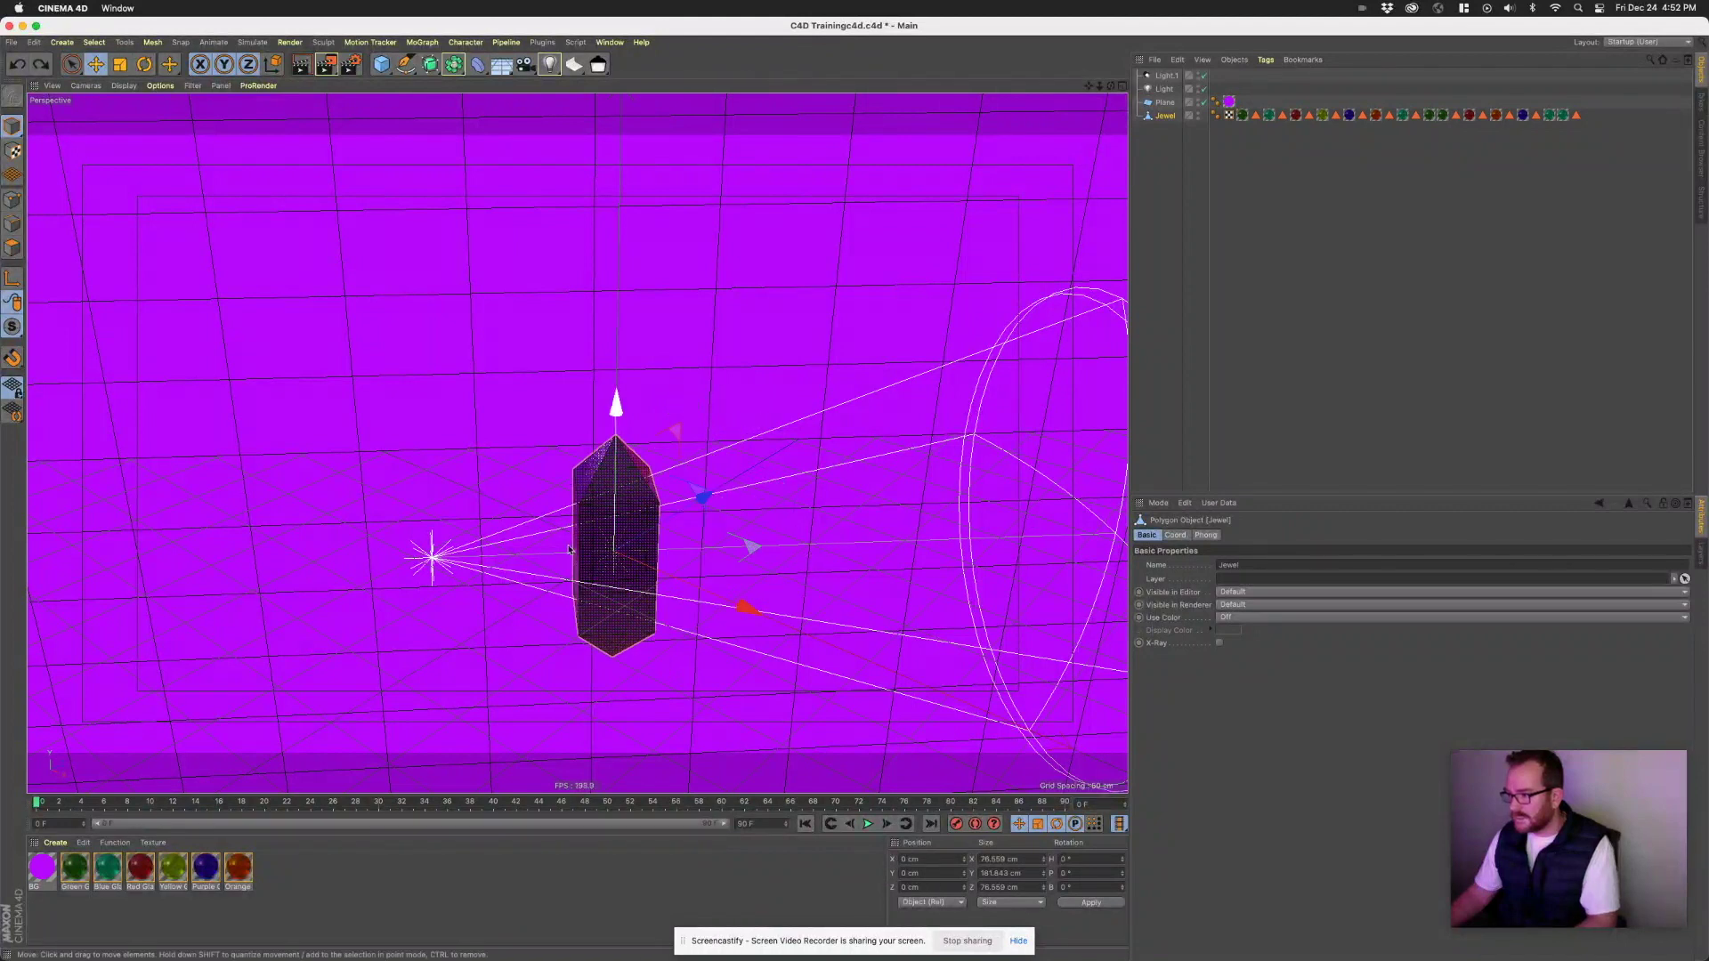
- Move the spot light forward into the Jewel, to about -15 cm in X and Z, and shorten its visible beam
{"action": "left_click", "coordinate": [436, 560]}
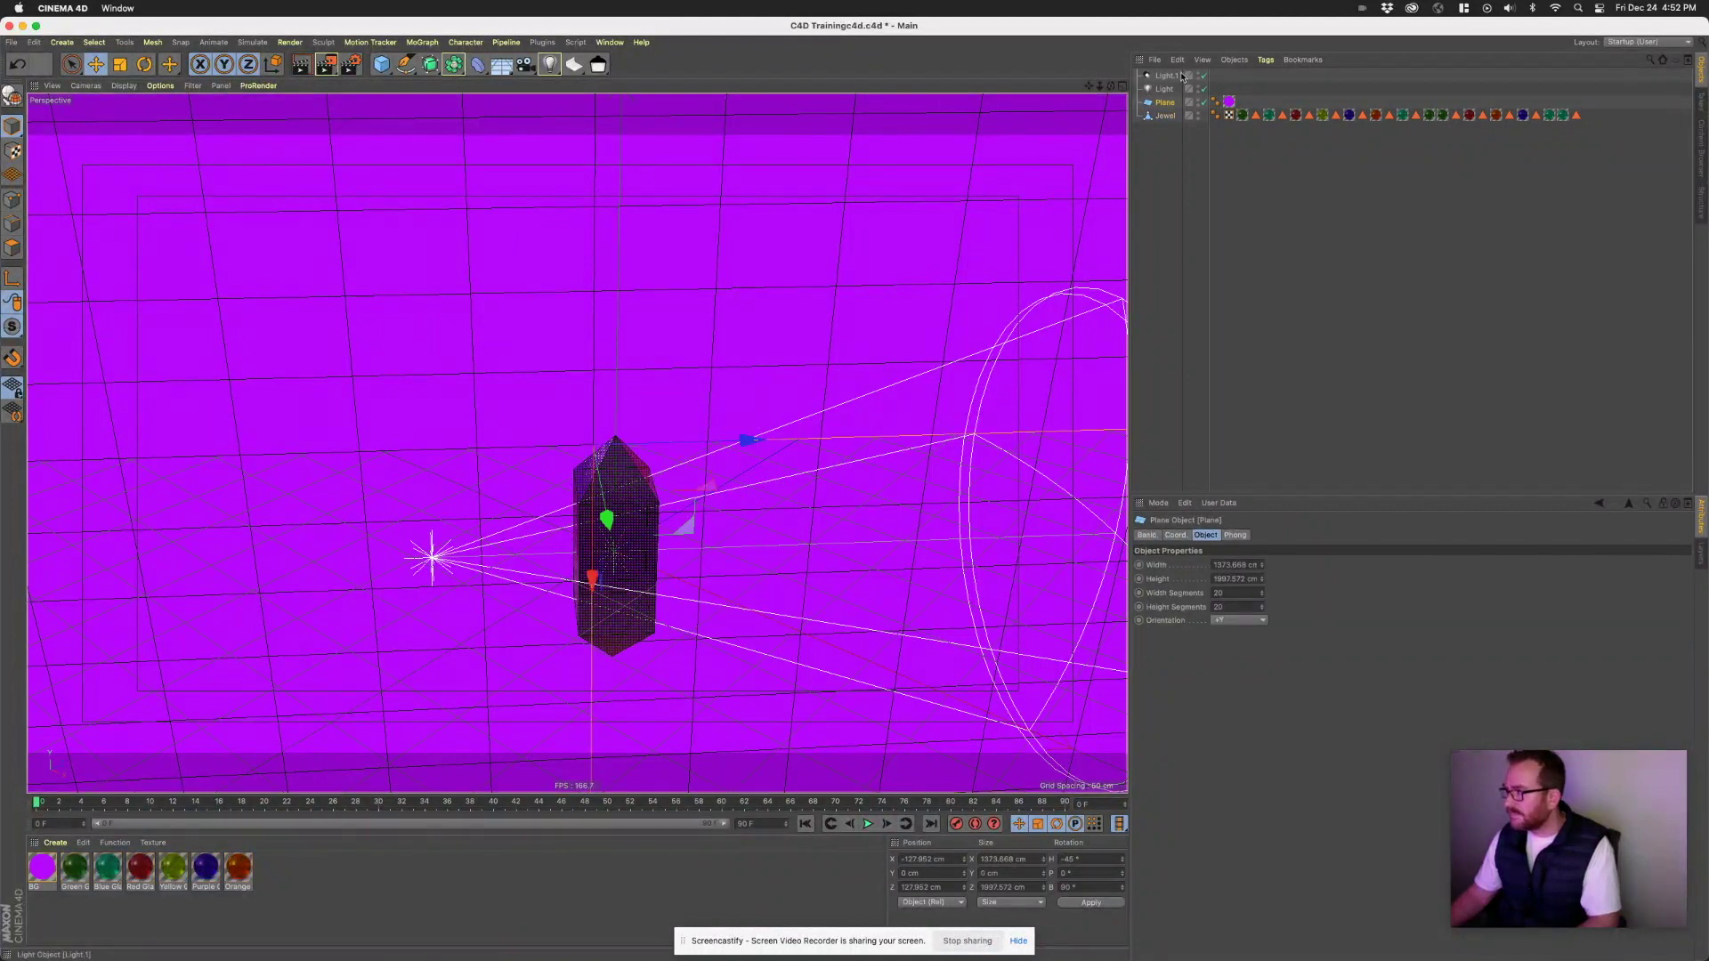
{"action": "left_click", "coordinate": [433, 558]}
{"action": "left_click_drag", "start_coordinate": [580, 556], "coordinate": [1011, 564]}
{"action": "left_click_drag", "start_coordinate": [965, 507], "coordinate": [771, 513]}
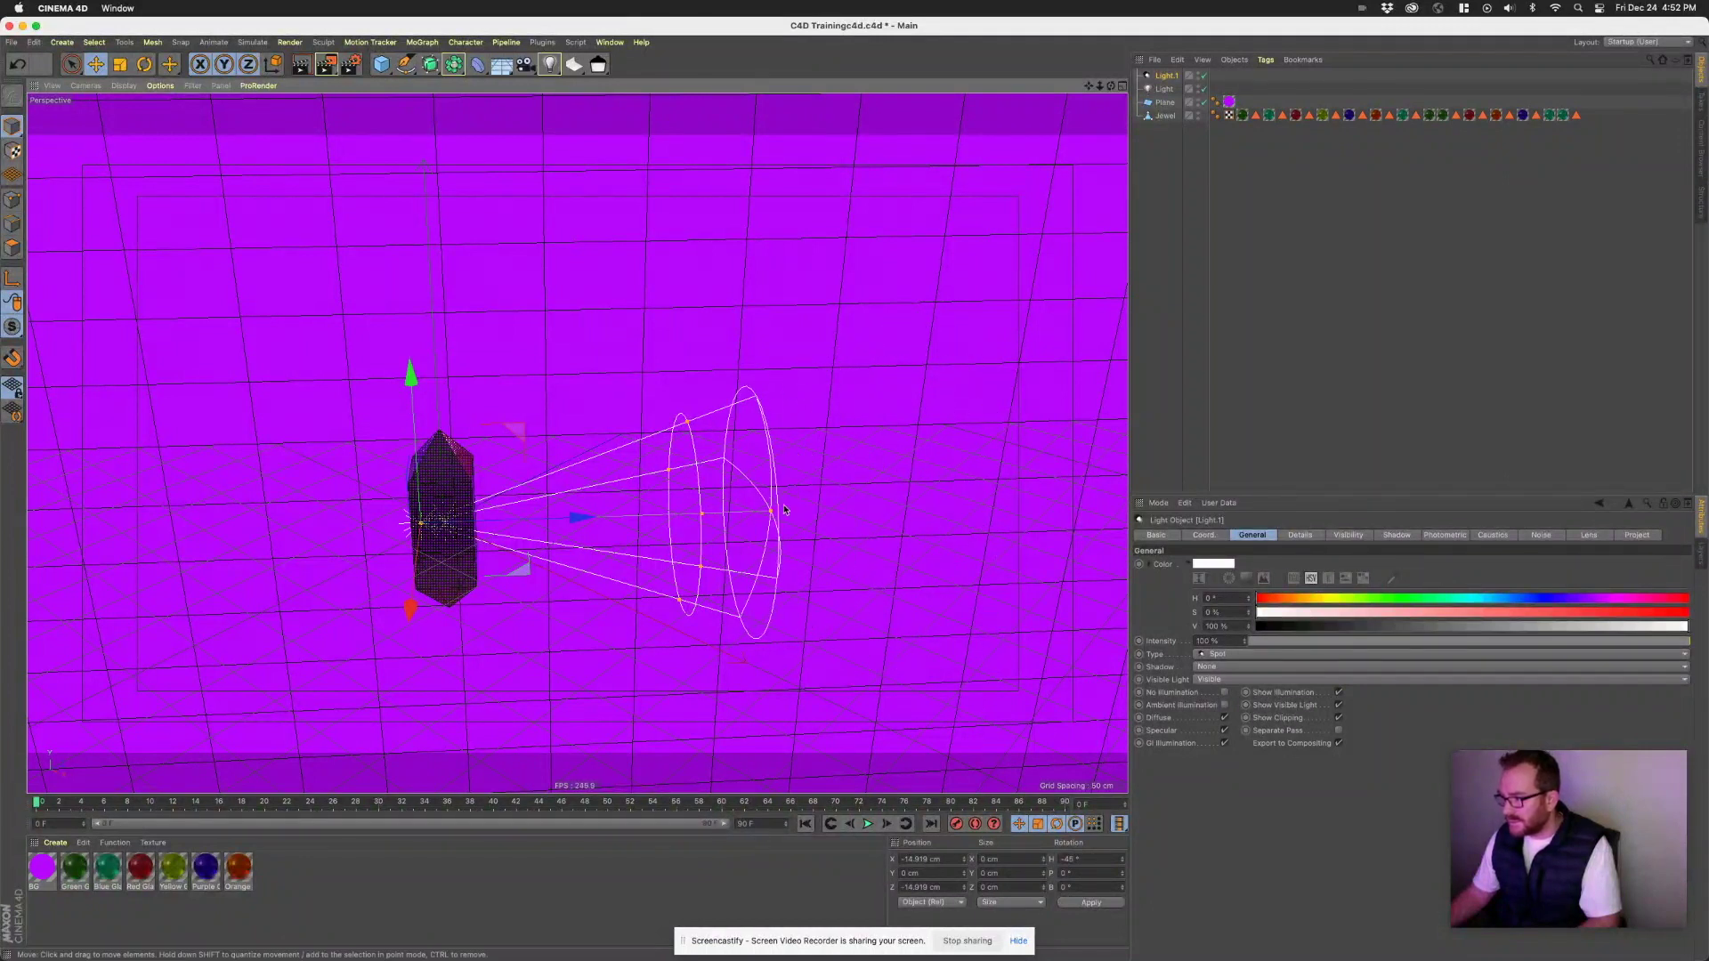
- Orbit around the Jewel and render the view to check the repositioned spot light
{"action": "left_click_drag", "start_coordinate": [785, 510], "coordinate": [907, 617], "text": "alt"}
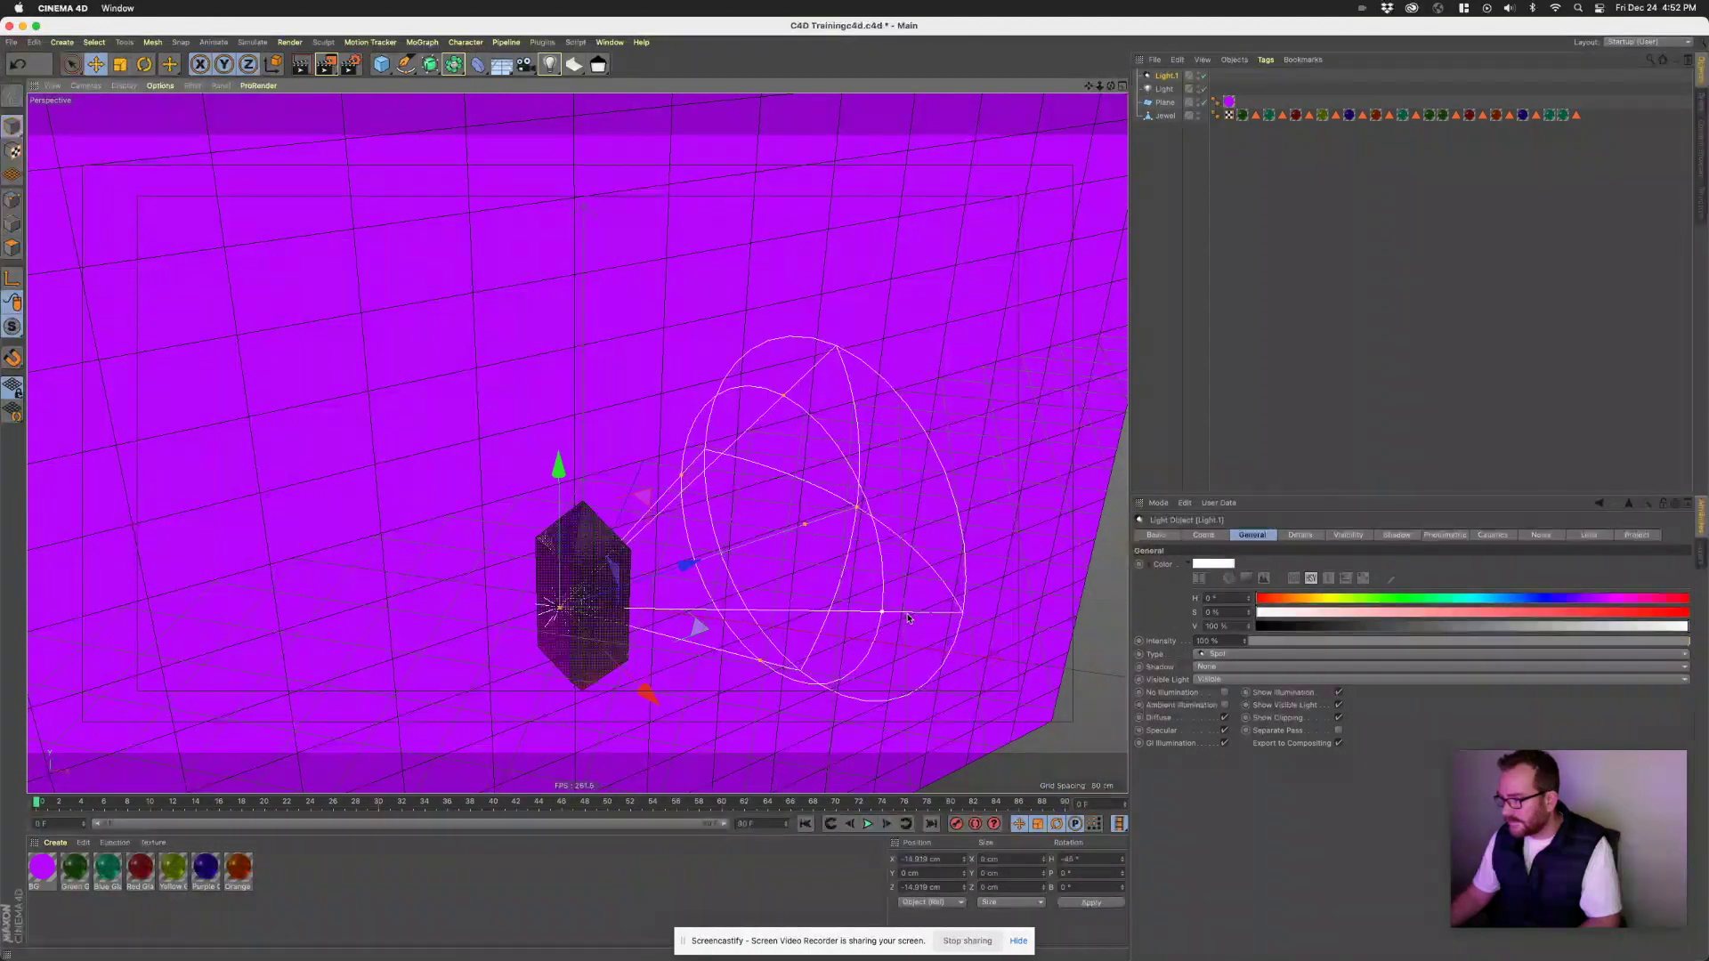
{"action": "scroll", "coordinate": [610, 572], "scroll_direction": "up", "scroll_amount": 5}
{"action": "left_click_drag", "start_coordinate": [610, 572], "coordinate": [412, 499], "text": "alt"}
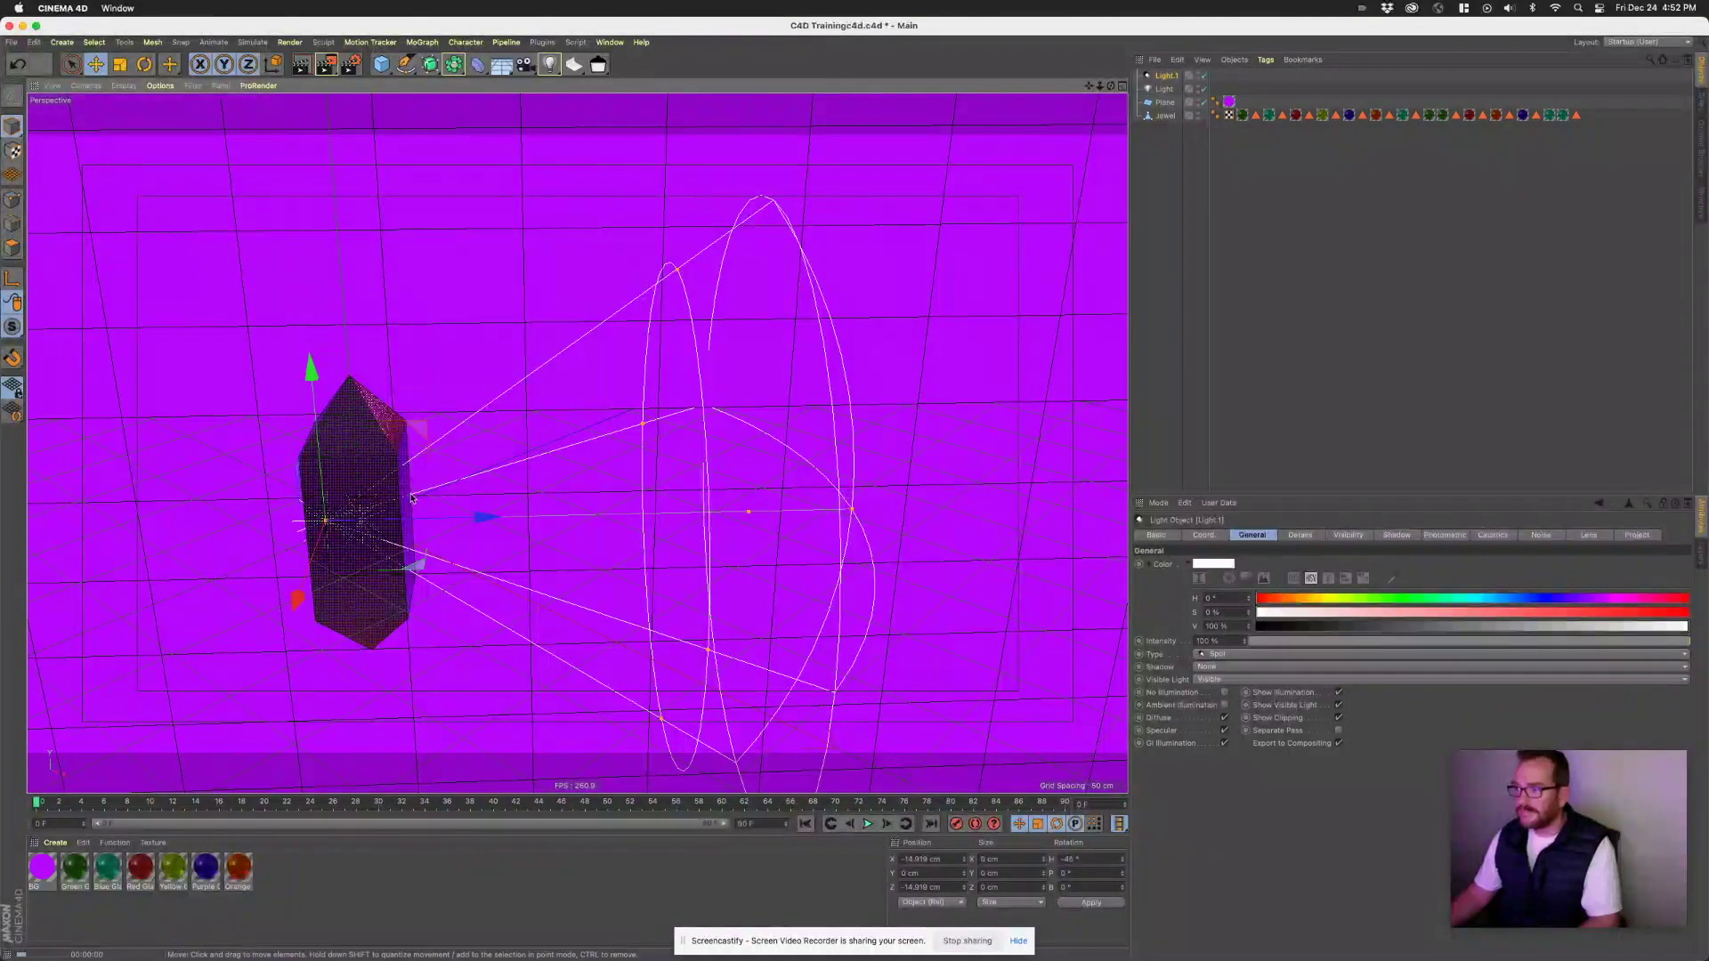
{"action": "key", "text": "ctrl+r"}
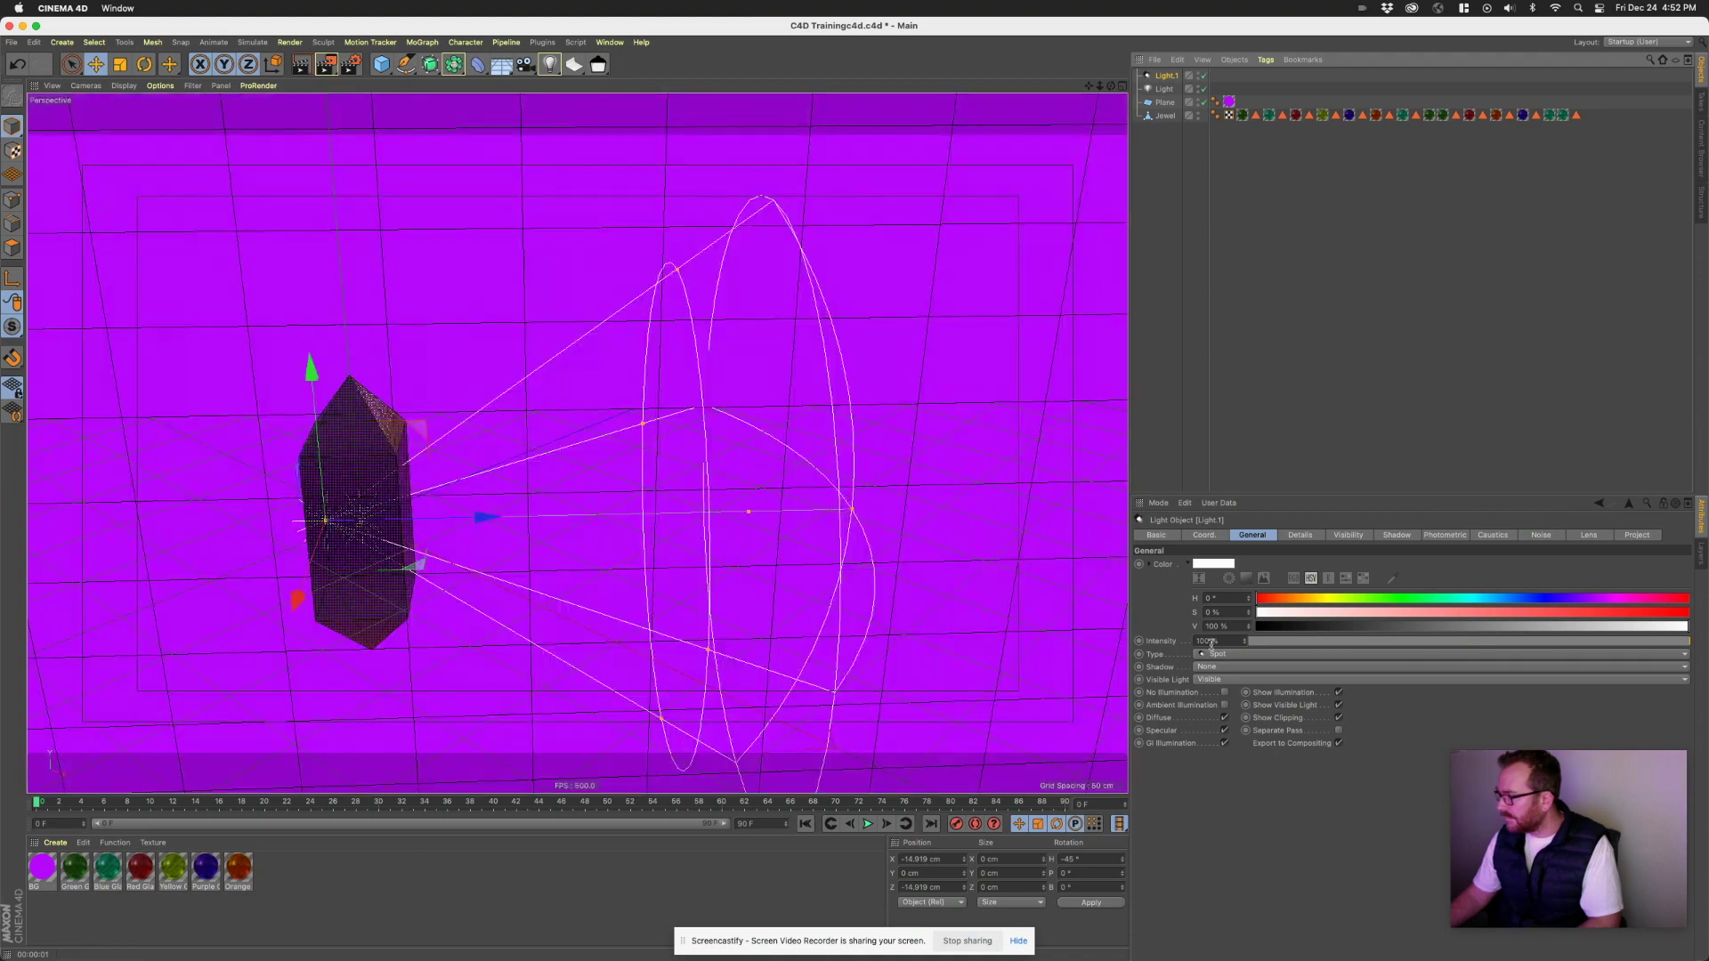
- Set the spot light's Visible Light option to Inverse Volumetric and place an interactive render region over the Jewel
{"action": "left_click", "coordinate": [1232, 679]}
{"action": "left_click", "coordinate": [1237, 735]}
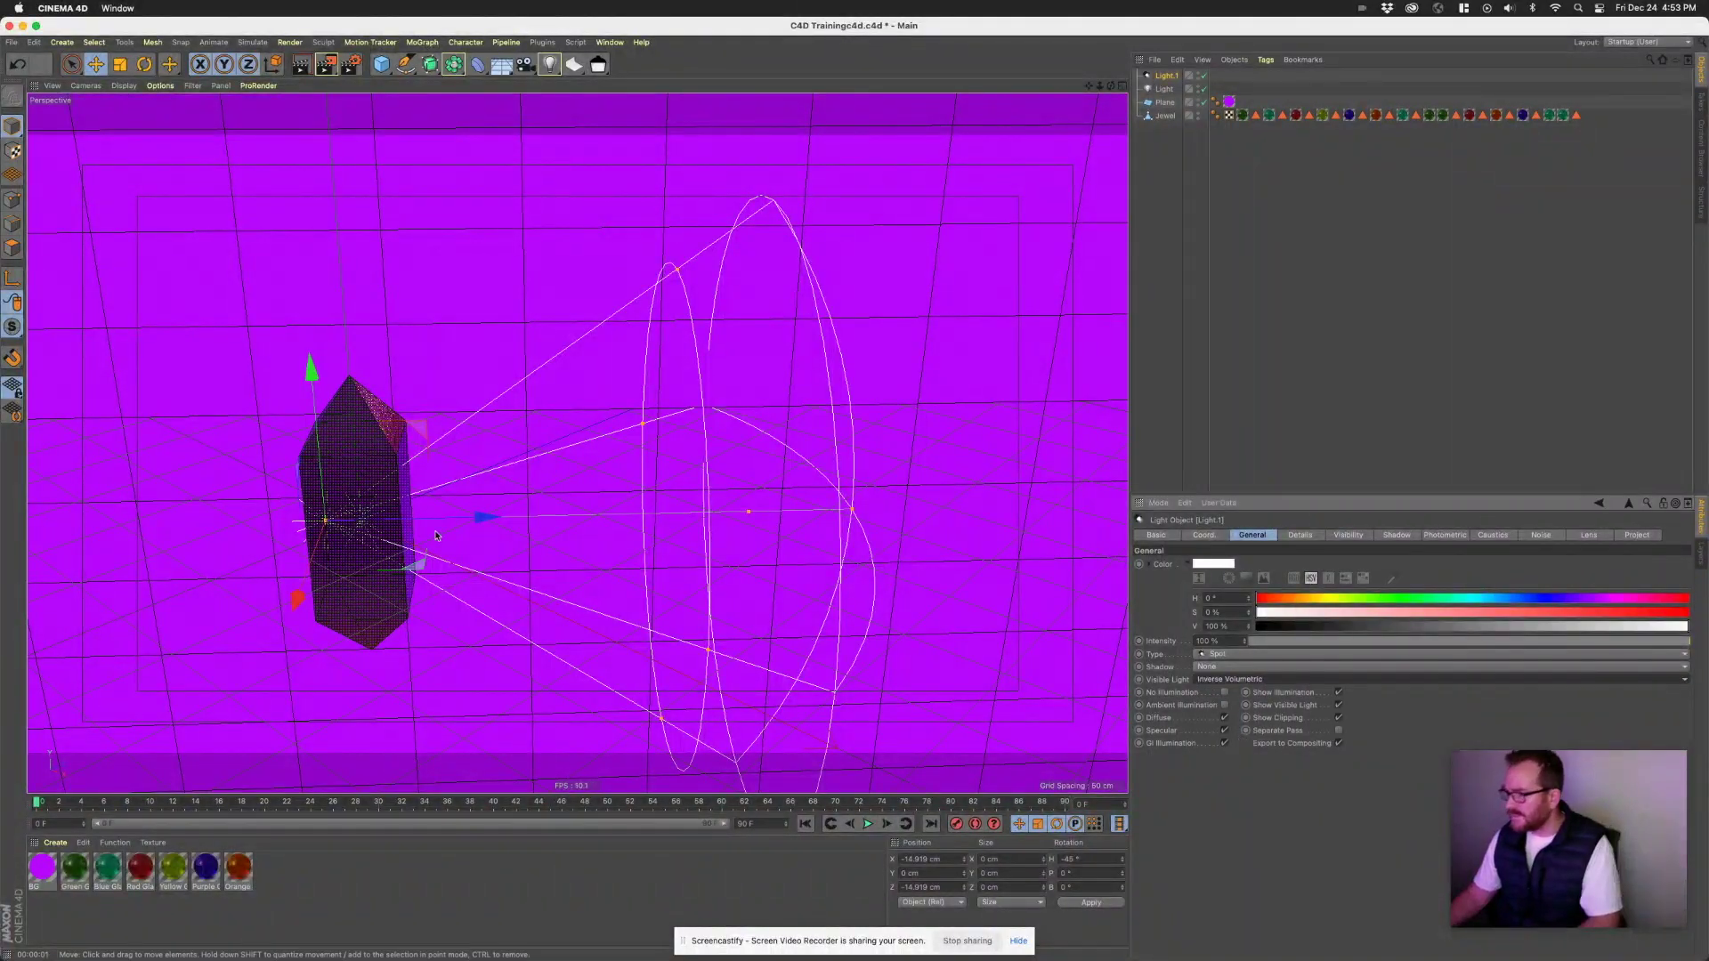
{"action": "key", "text": "alt+r"}
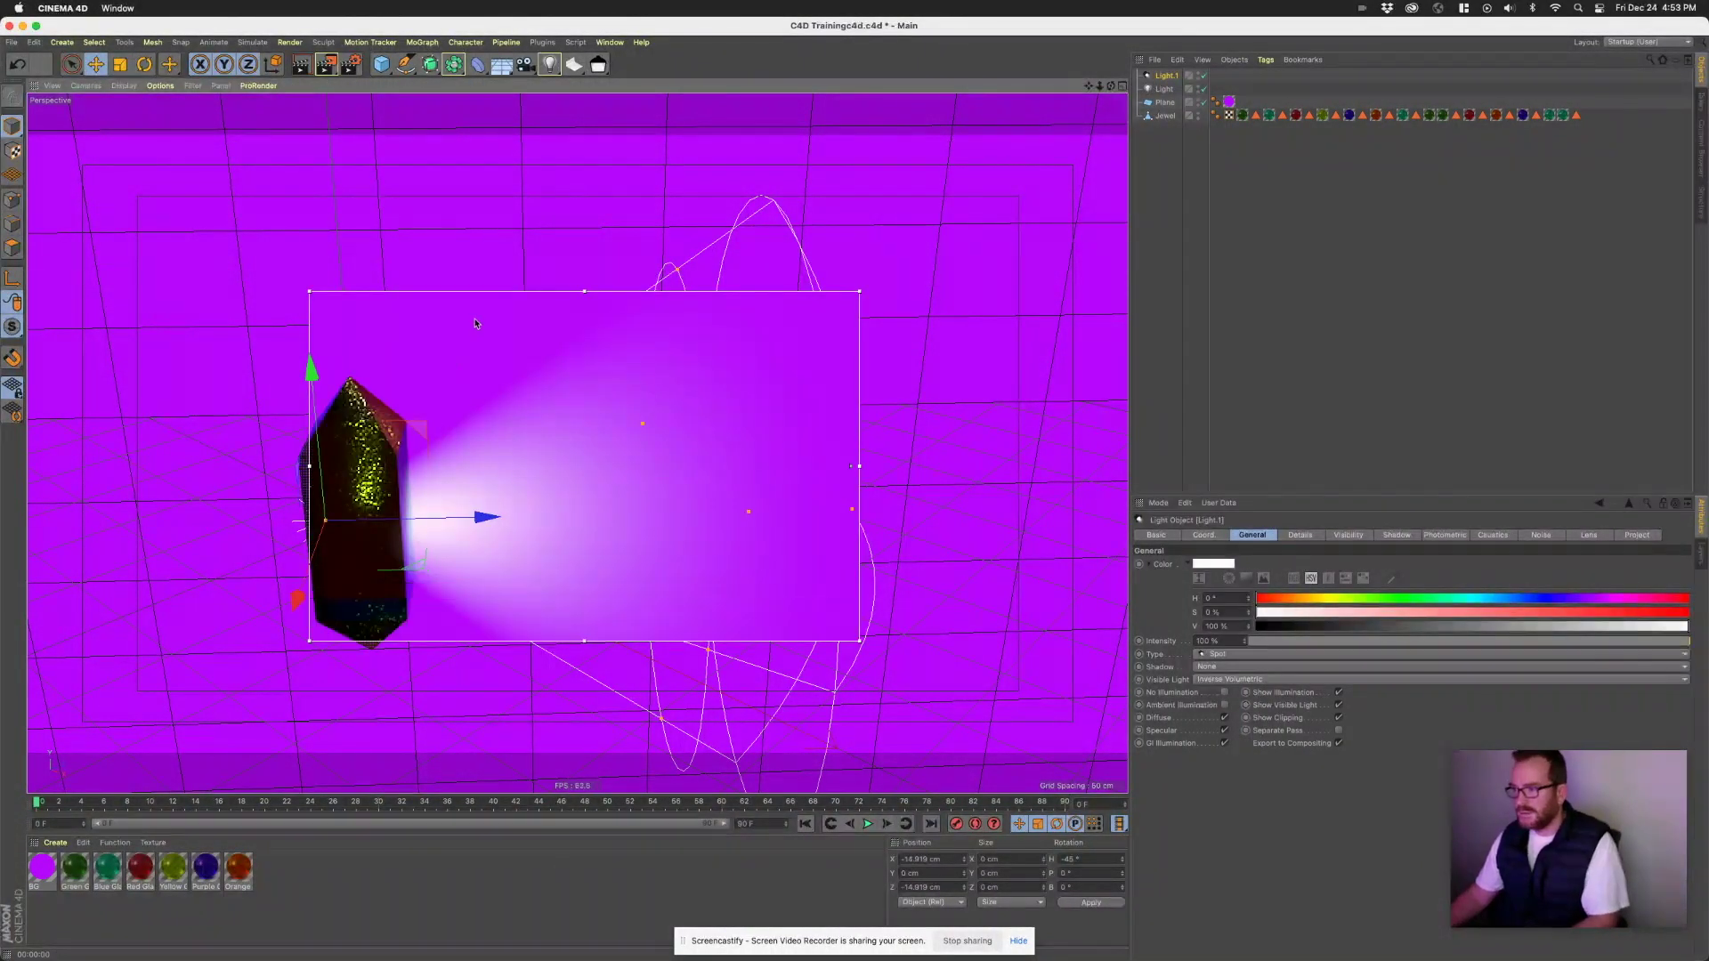
{"action": "left_click_drag", "start_coordinate": [515, 294], "coordinate": [384, 320]}
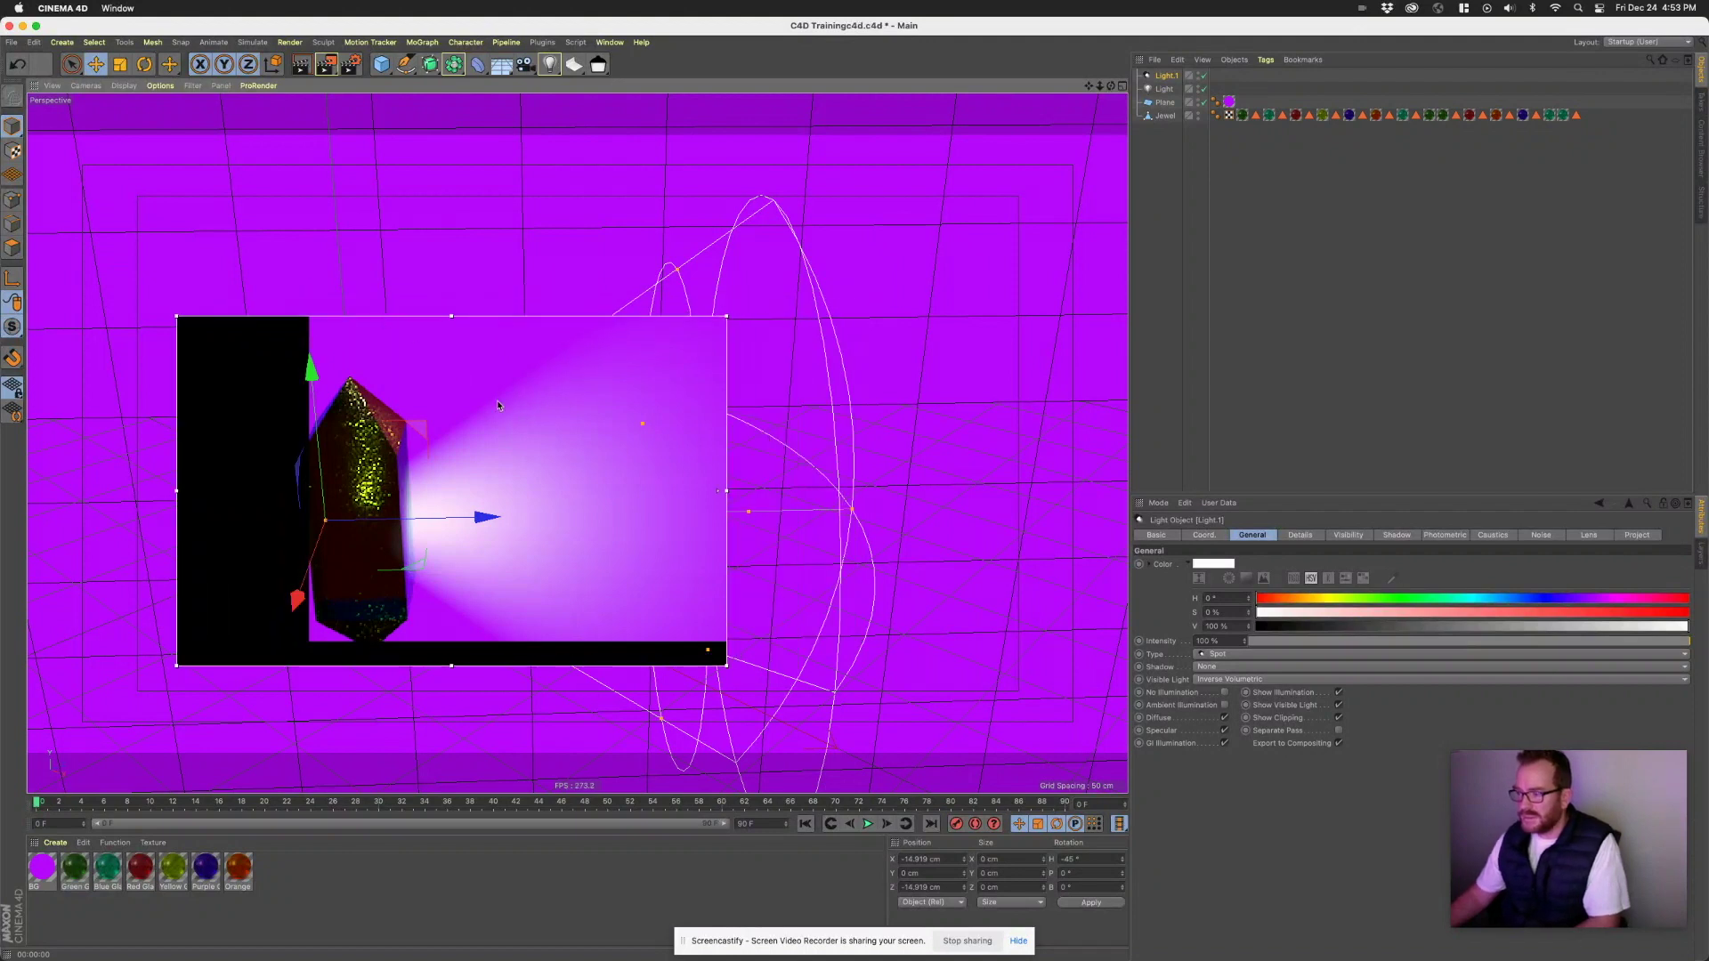
- Move the spot light back behind the Jewel, to about -40 cm in X and Z
{"action": "left_click_drag", "start_coordinate": [486, 517], "coordinate": [437, 517]}
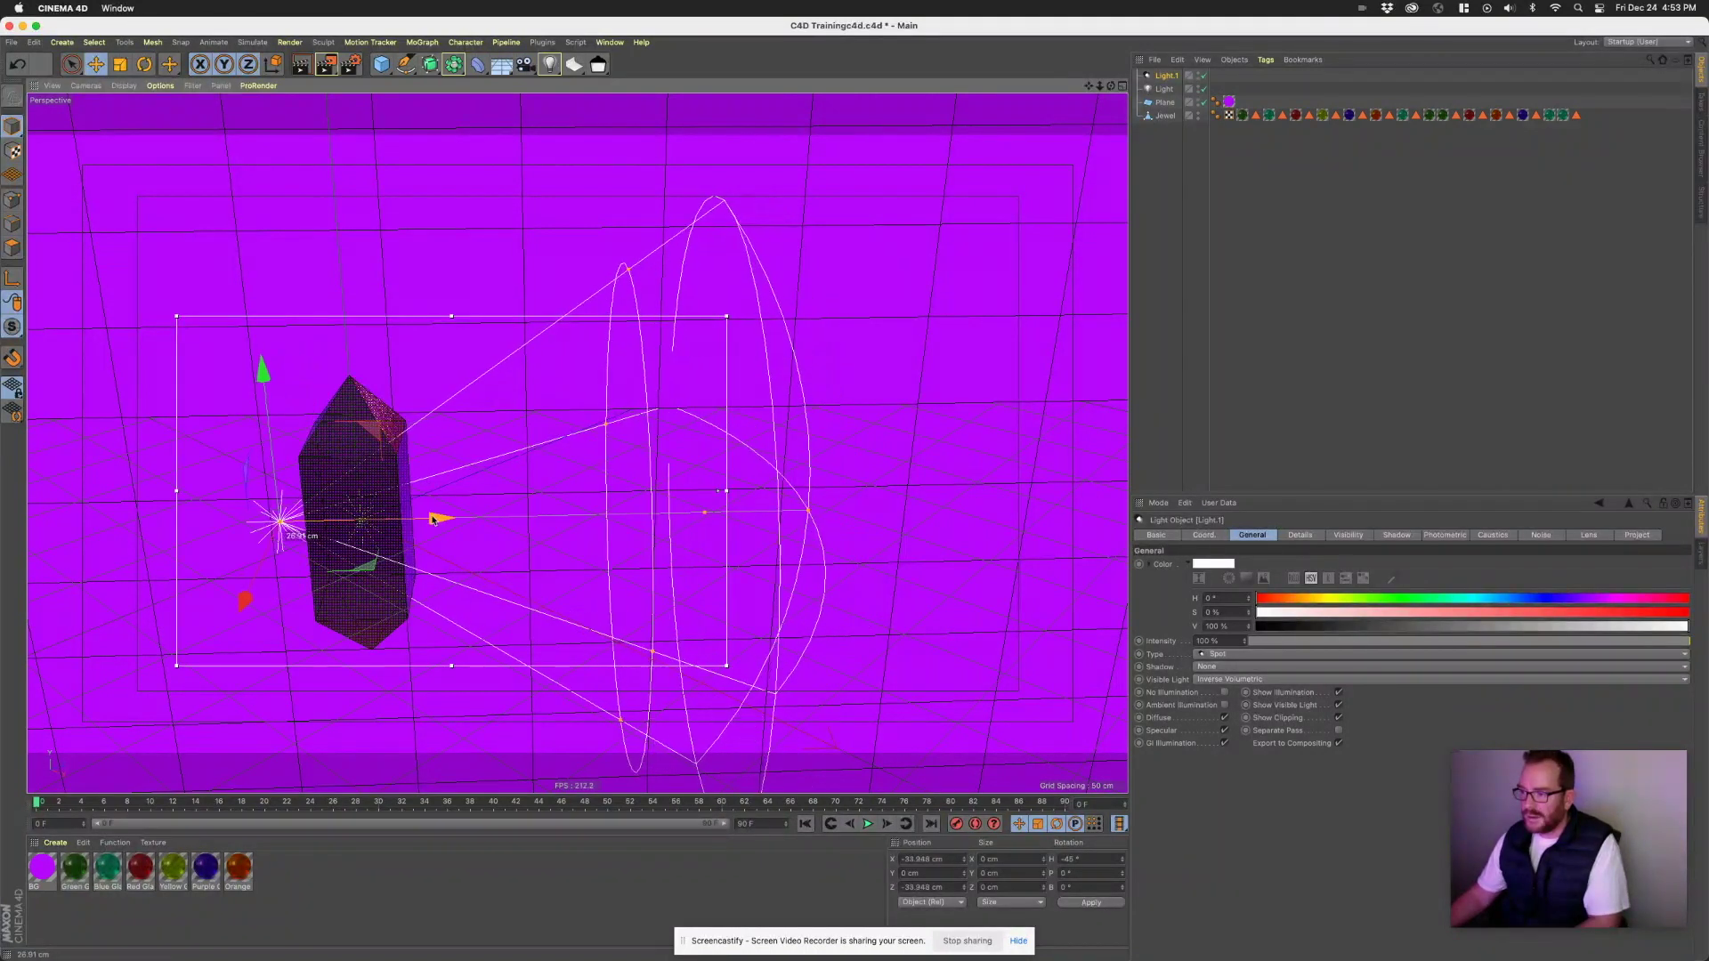
{"action": "left_click_drag", "start_coordinate": [440, 517], "coordinate": [428, 517]}
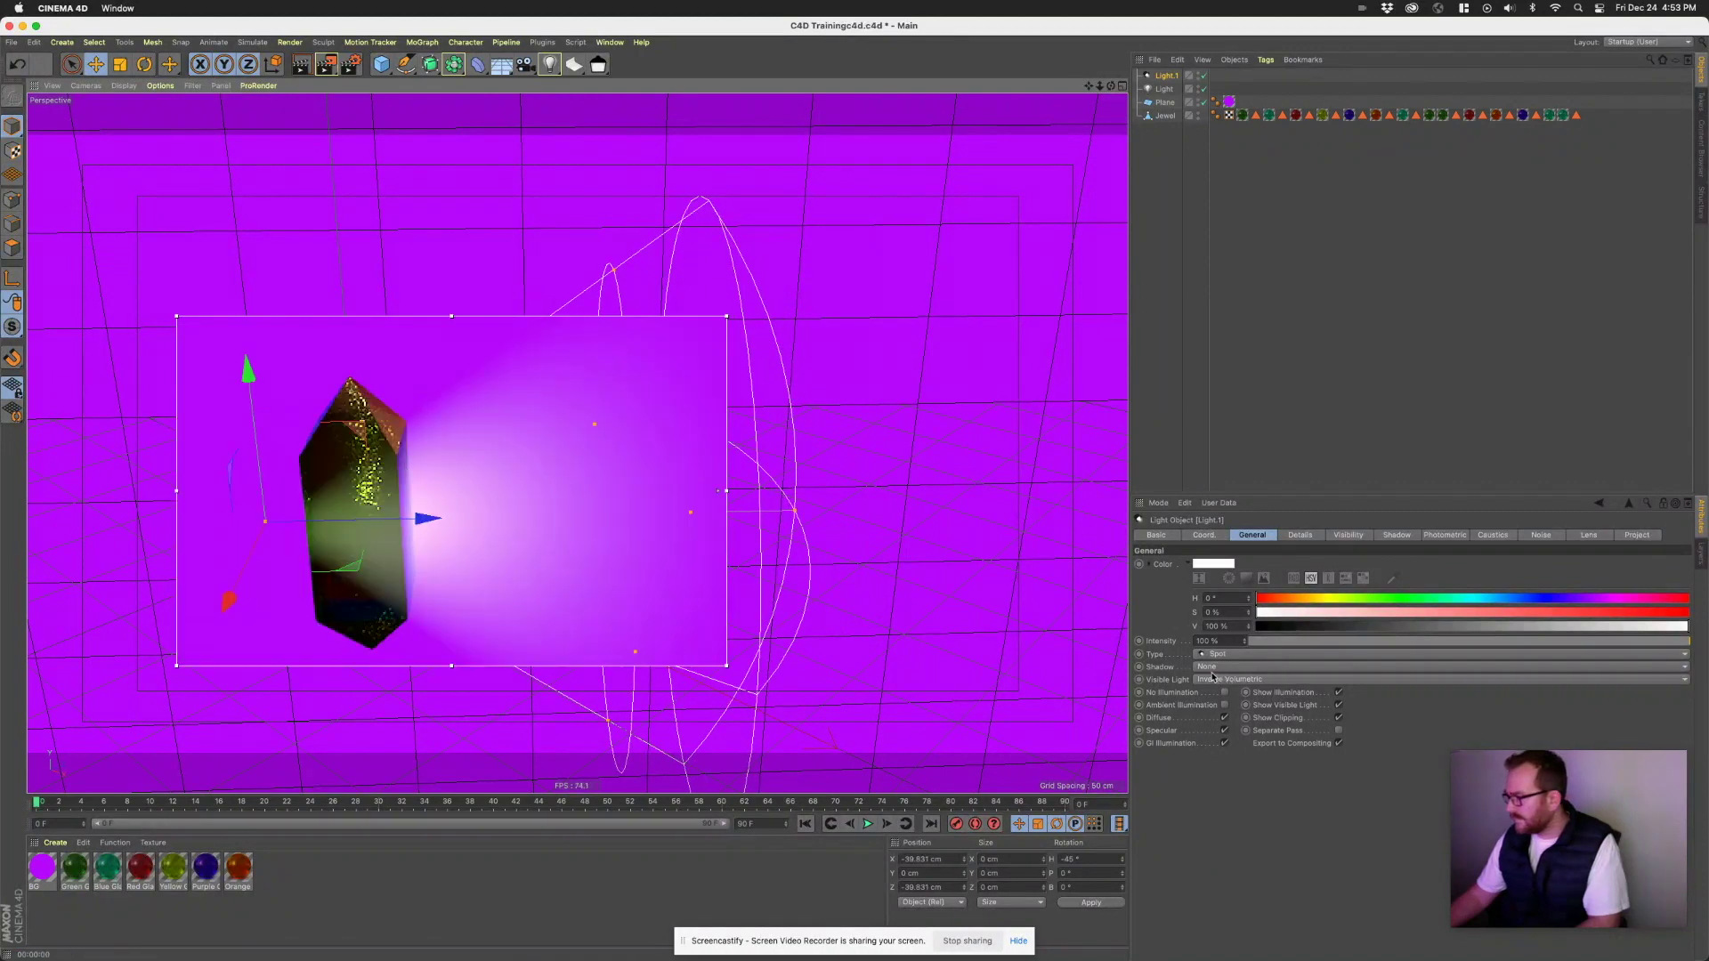
- Try the spot light at 300% intensity with Visible Light set to None and to Volumetric
{"action": "left_click", "coordinate": [1225, 679]}
{"action": "left_click", "coordinate": [1228, 690]}
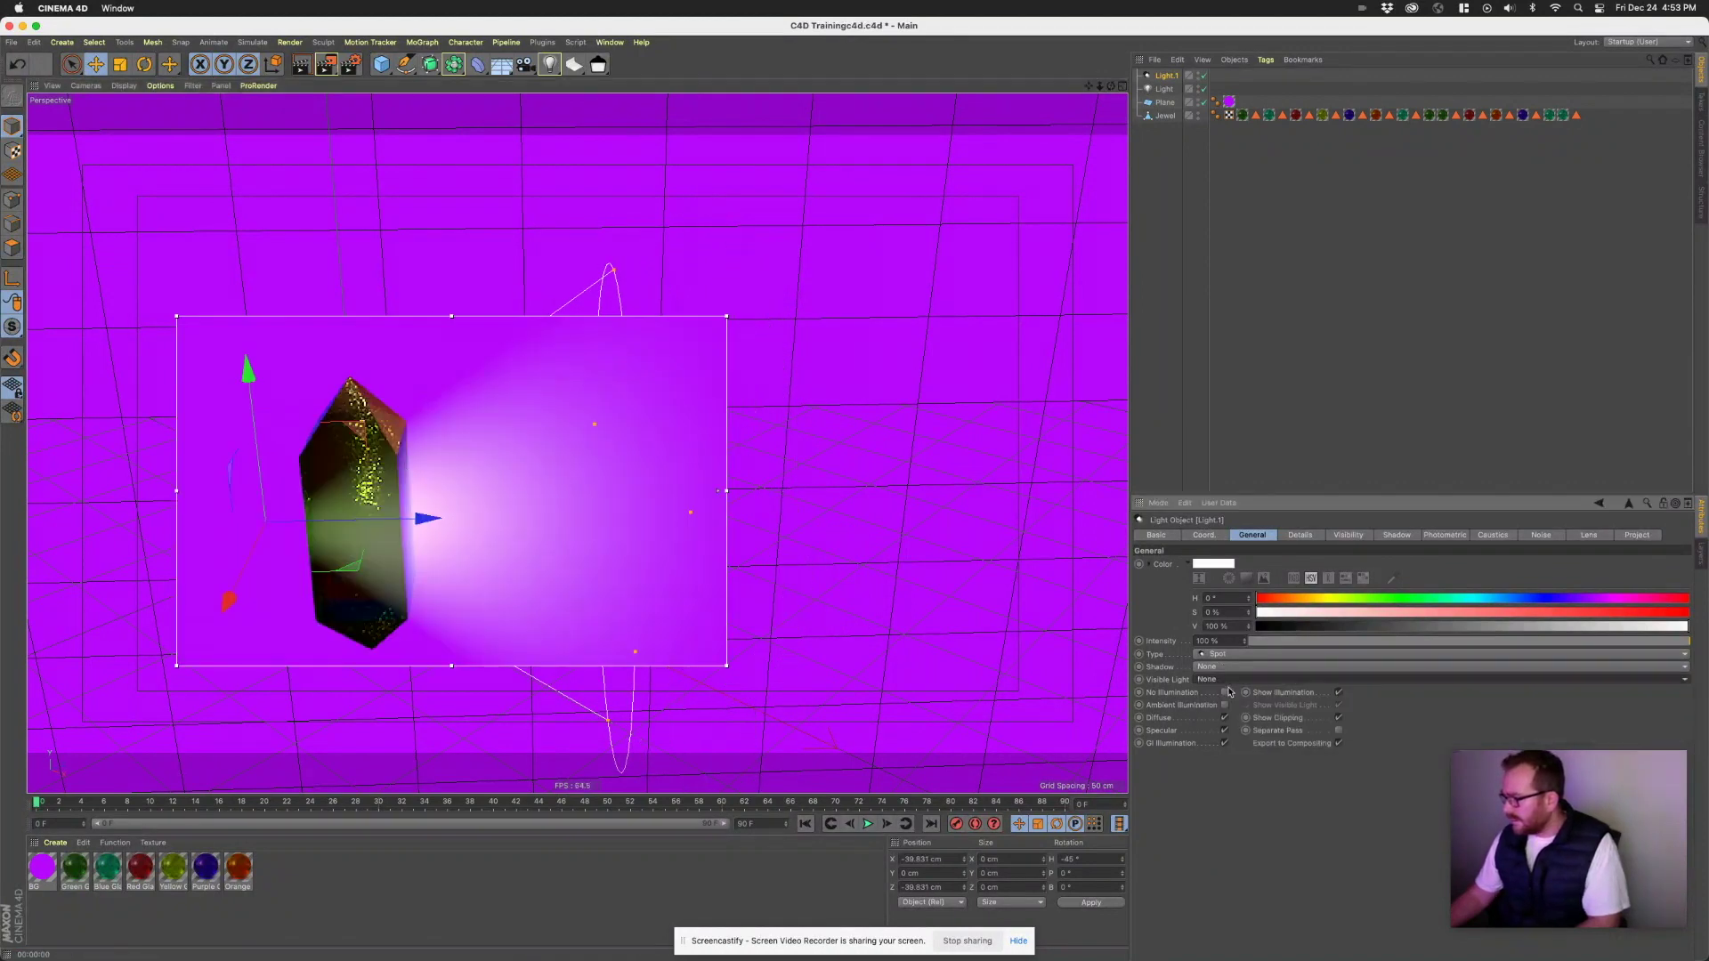
{"action": "left_click", "coordinate": [1218, 641]}
{"action": "type", "text": "300"}
{"action": "key", "text": "Return"}
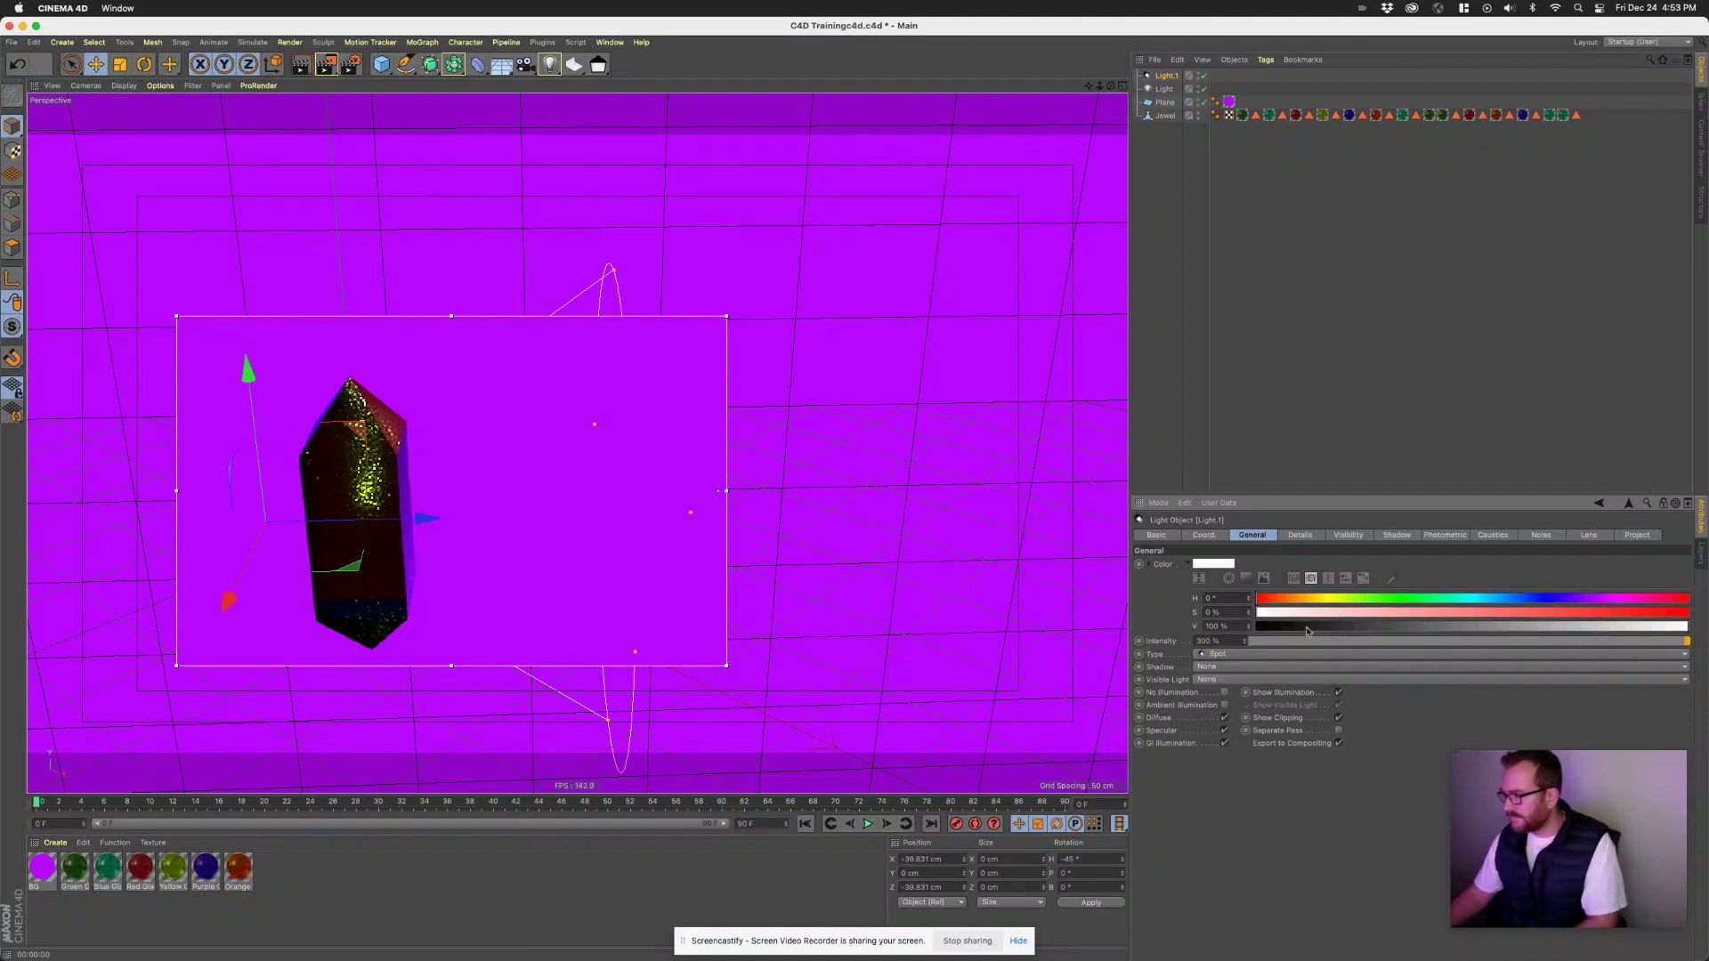
{"action": "left_click", "coordinate": [1232, 679]}
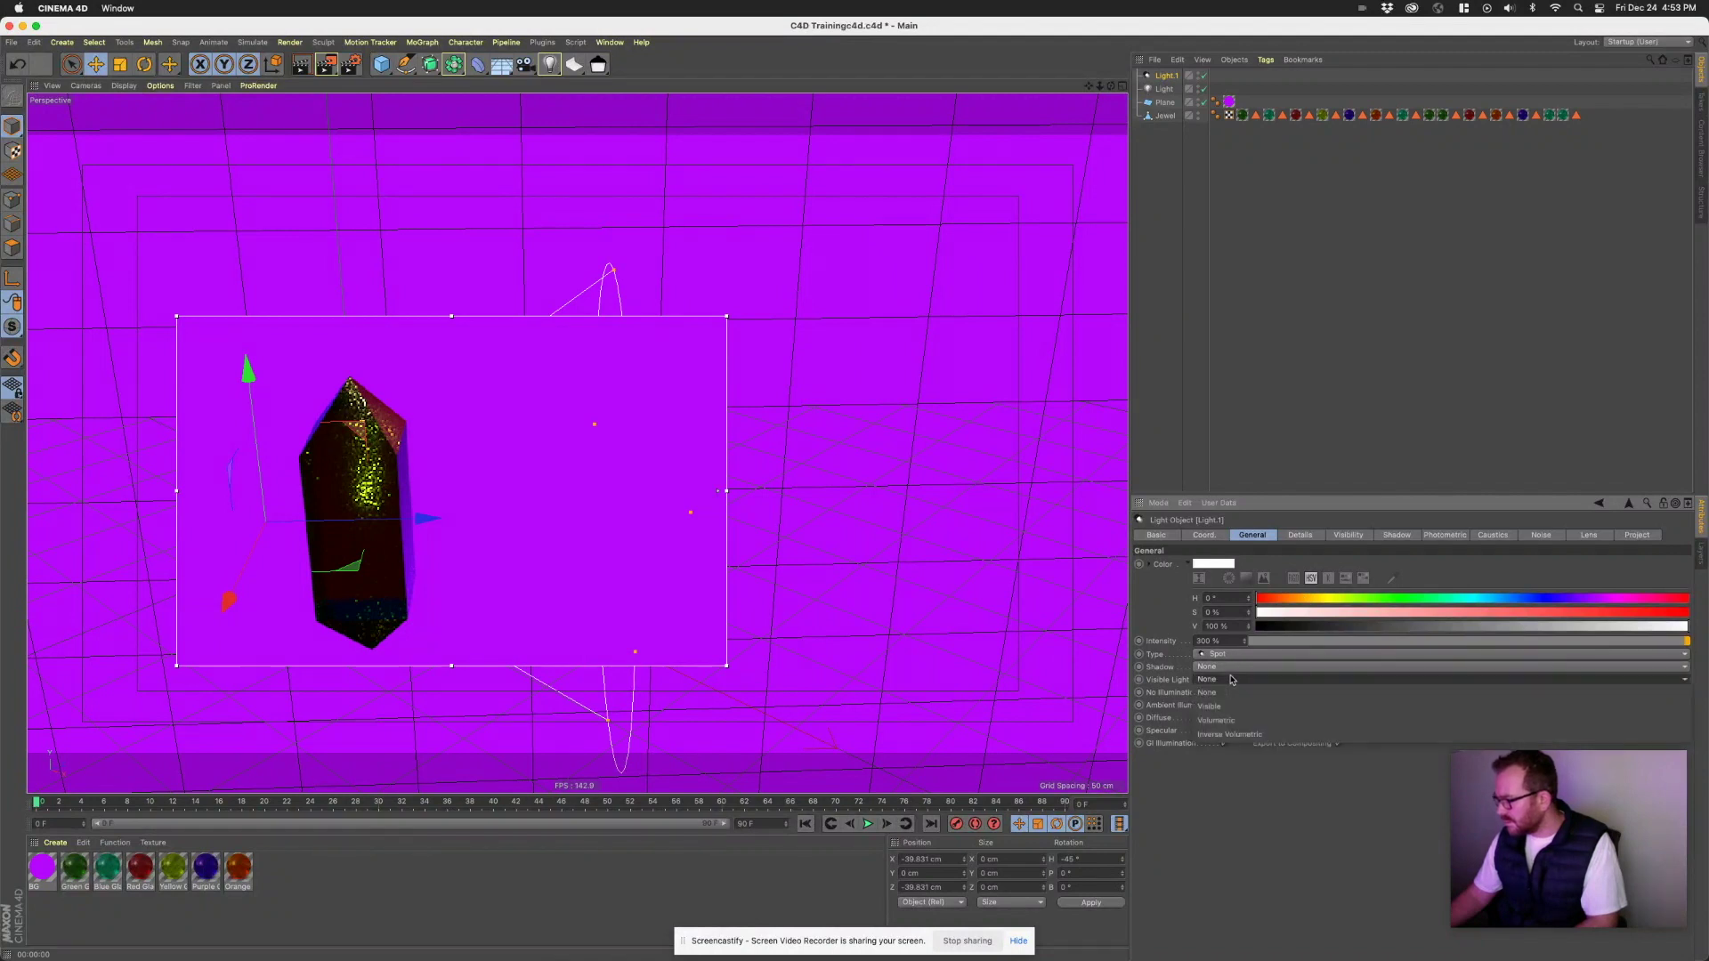
{"action": "left_click", "coordinate": [1237, 717]}
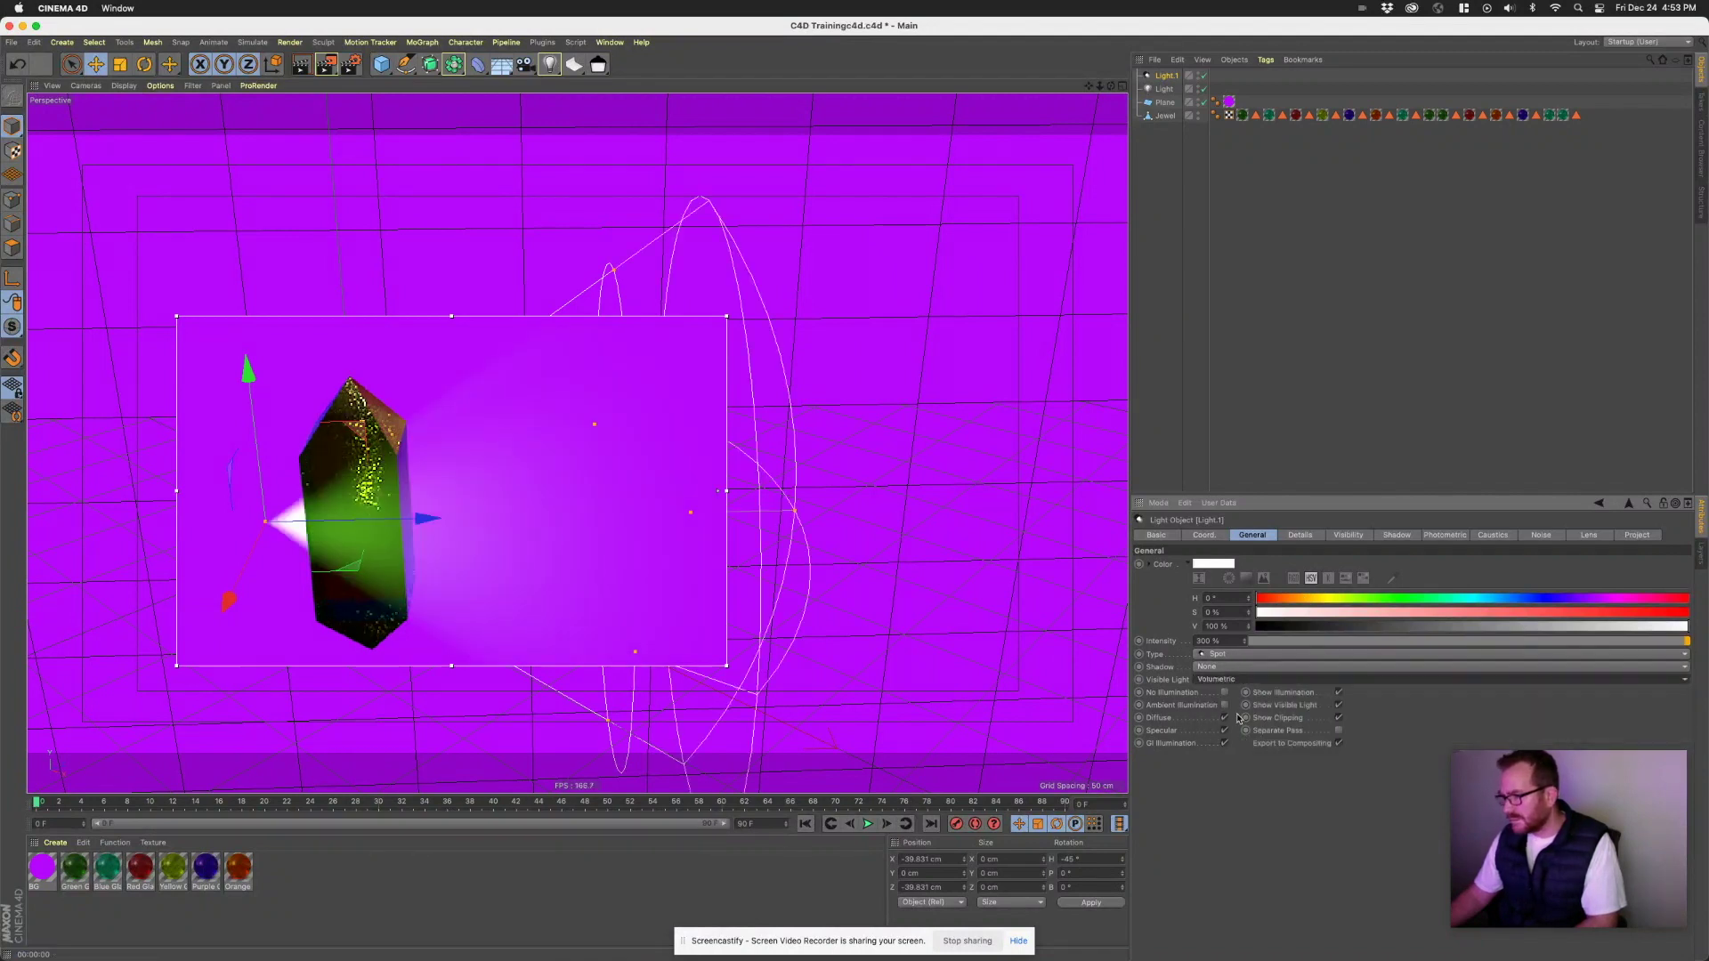
- Set the spot light's Visible Light option to Inverse Volumetric and its intensity to 200%
{"action": "left_click", "coordinate": [1247, 679]}
{"action": "left_click", "coordinate": [1256, 730]}
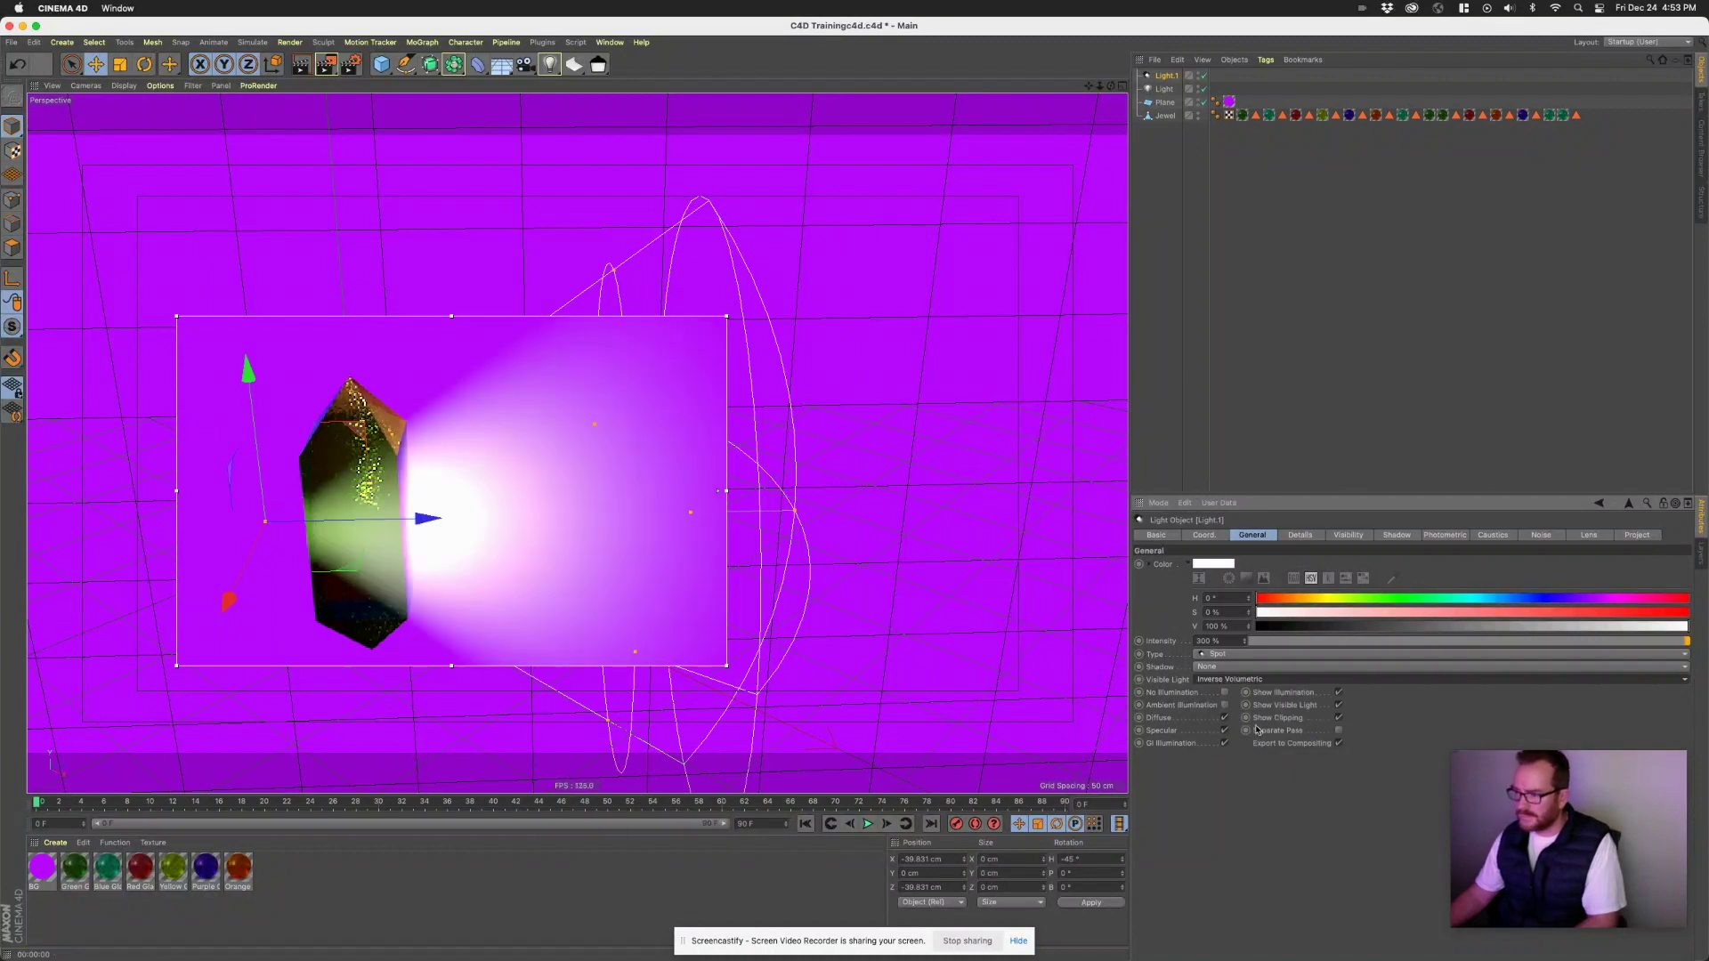
{"action": "type", "text": "200"}
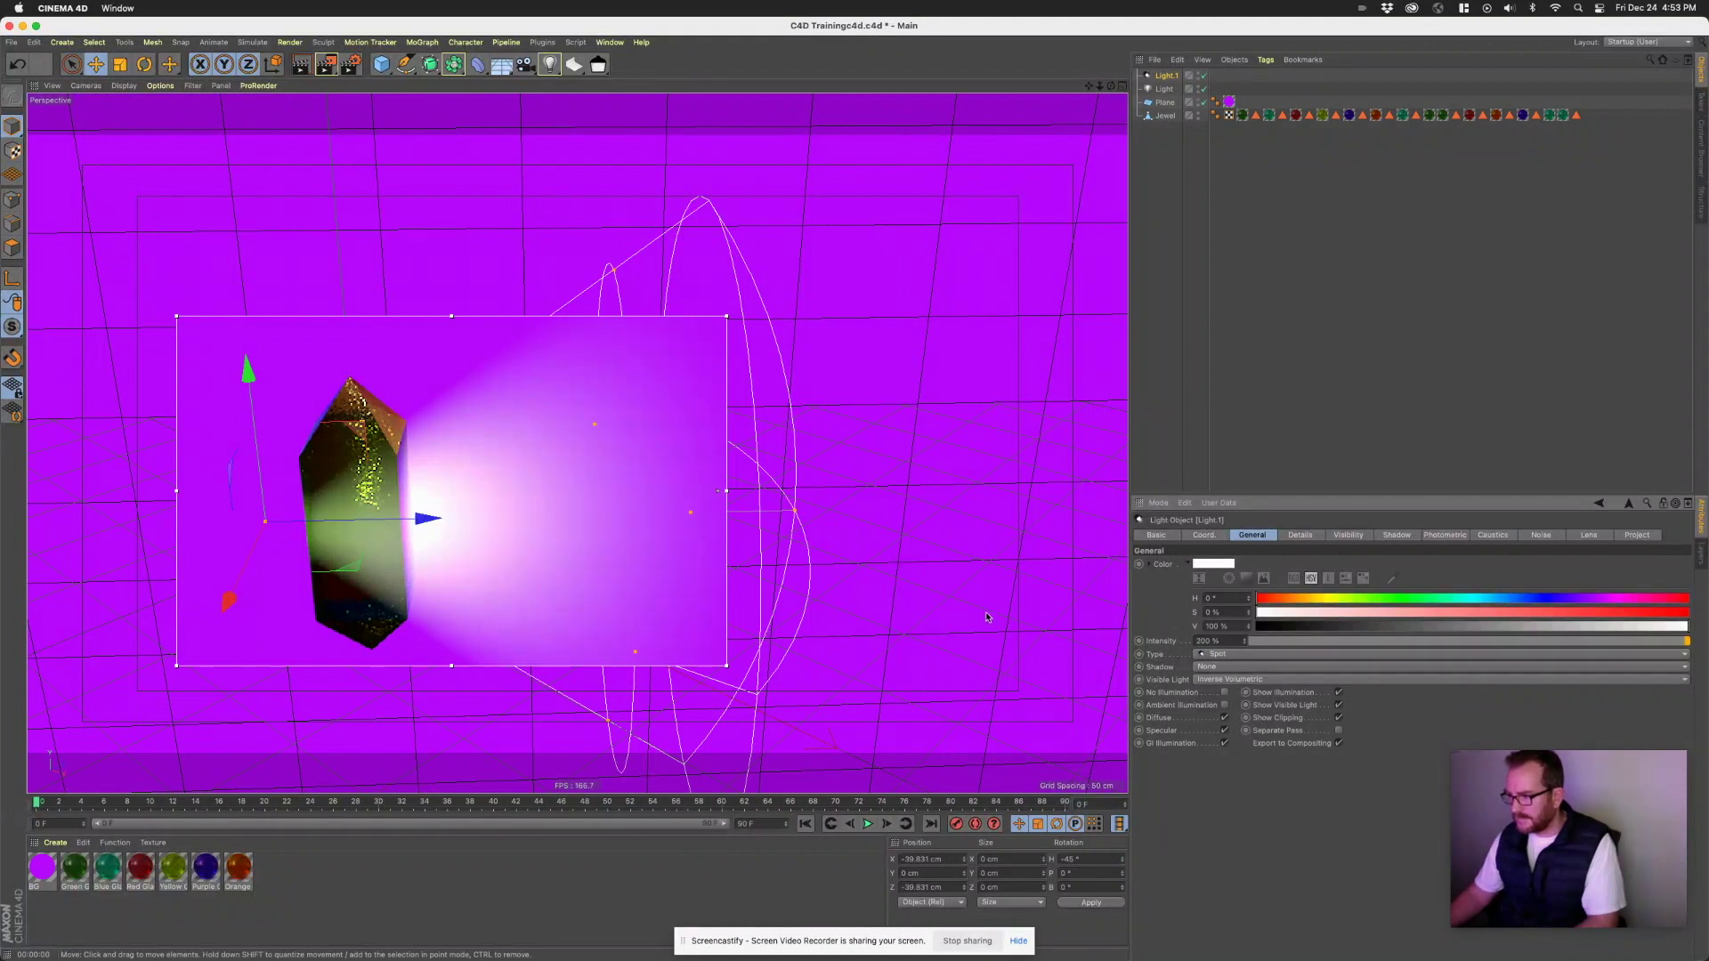
- Try the spot light inside the Jewel at about -17 cm in X and Z, and check its Visibility, Caustics and Noise settings
{"action": "left_click_drag", "start_coordinate": [444, 516], "coordinate": [542, 499], "text": "alt"}
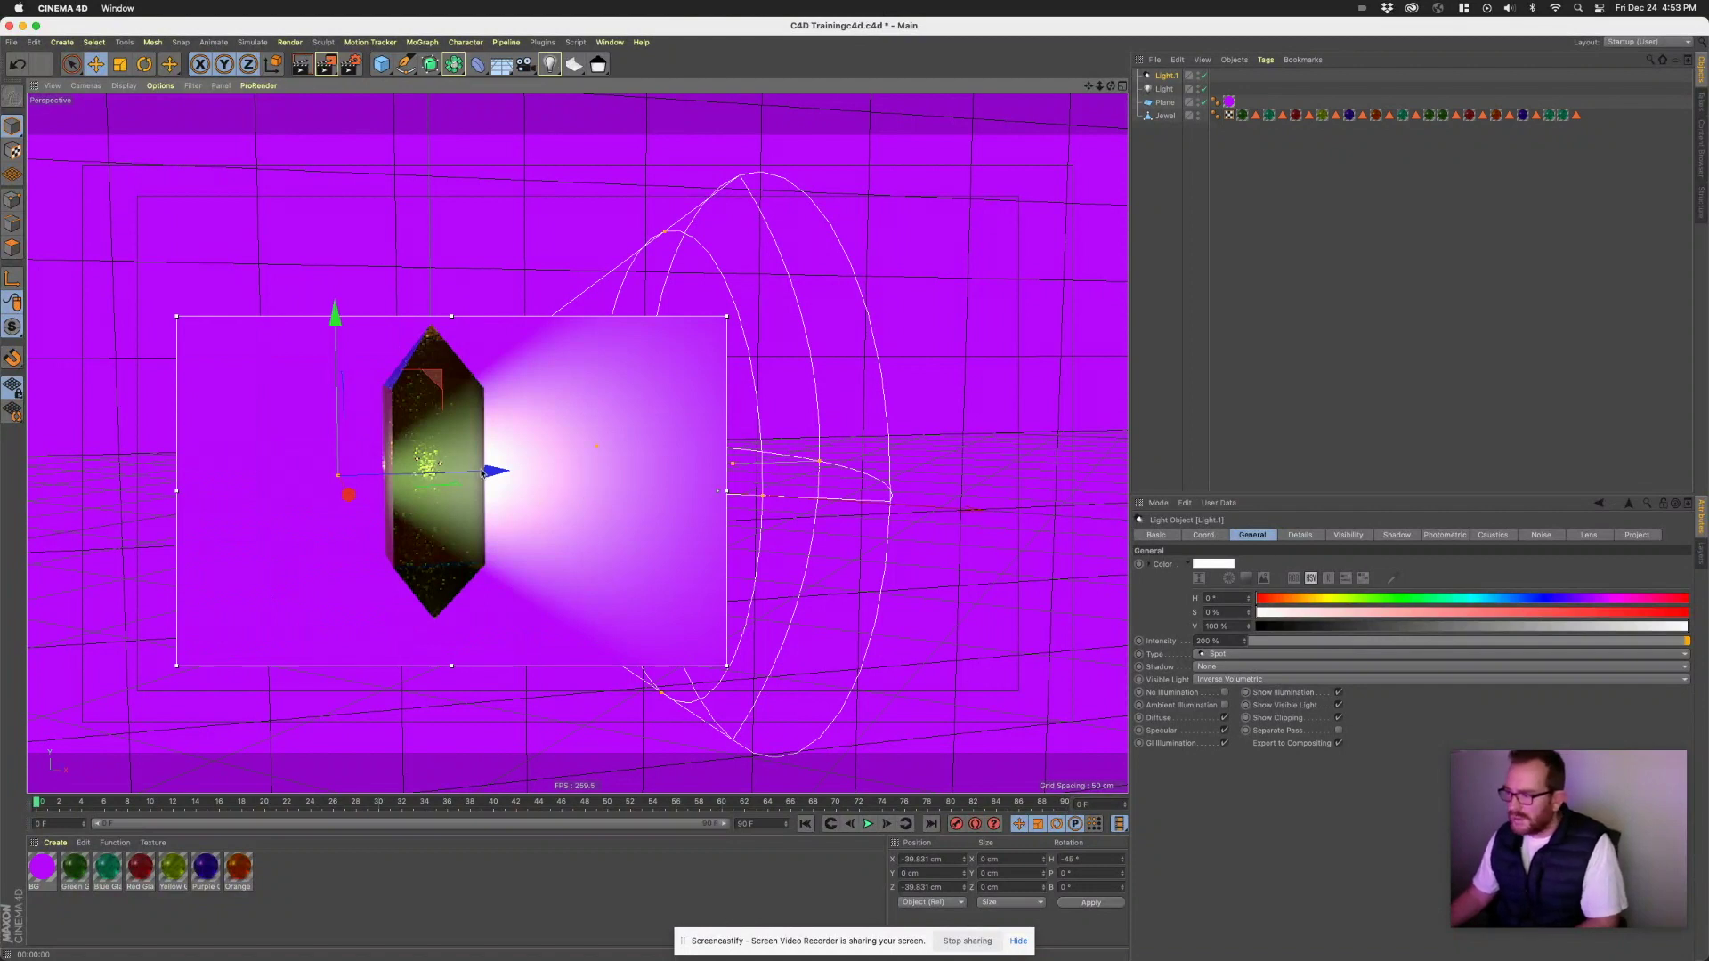
{"action": "left_click_drag", "start_coordinate": [487, 478], "coordinate": [556, 466]}
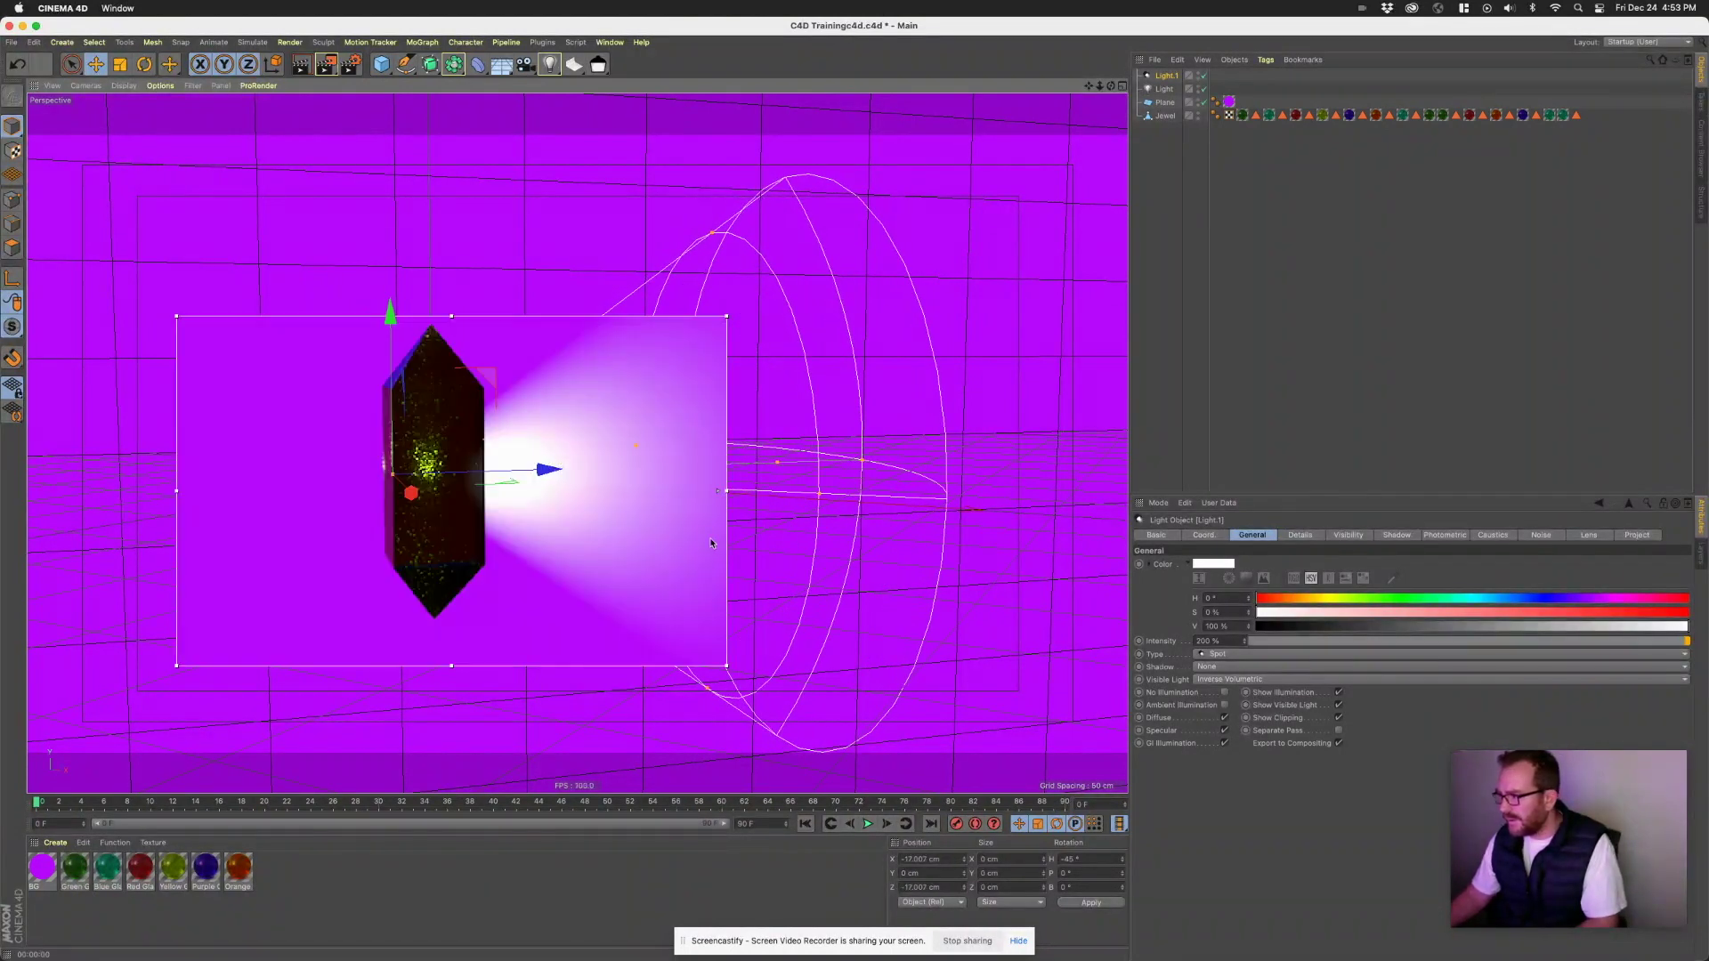
{"action": "left_click", "coordinate": [1354, 535]}
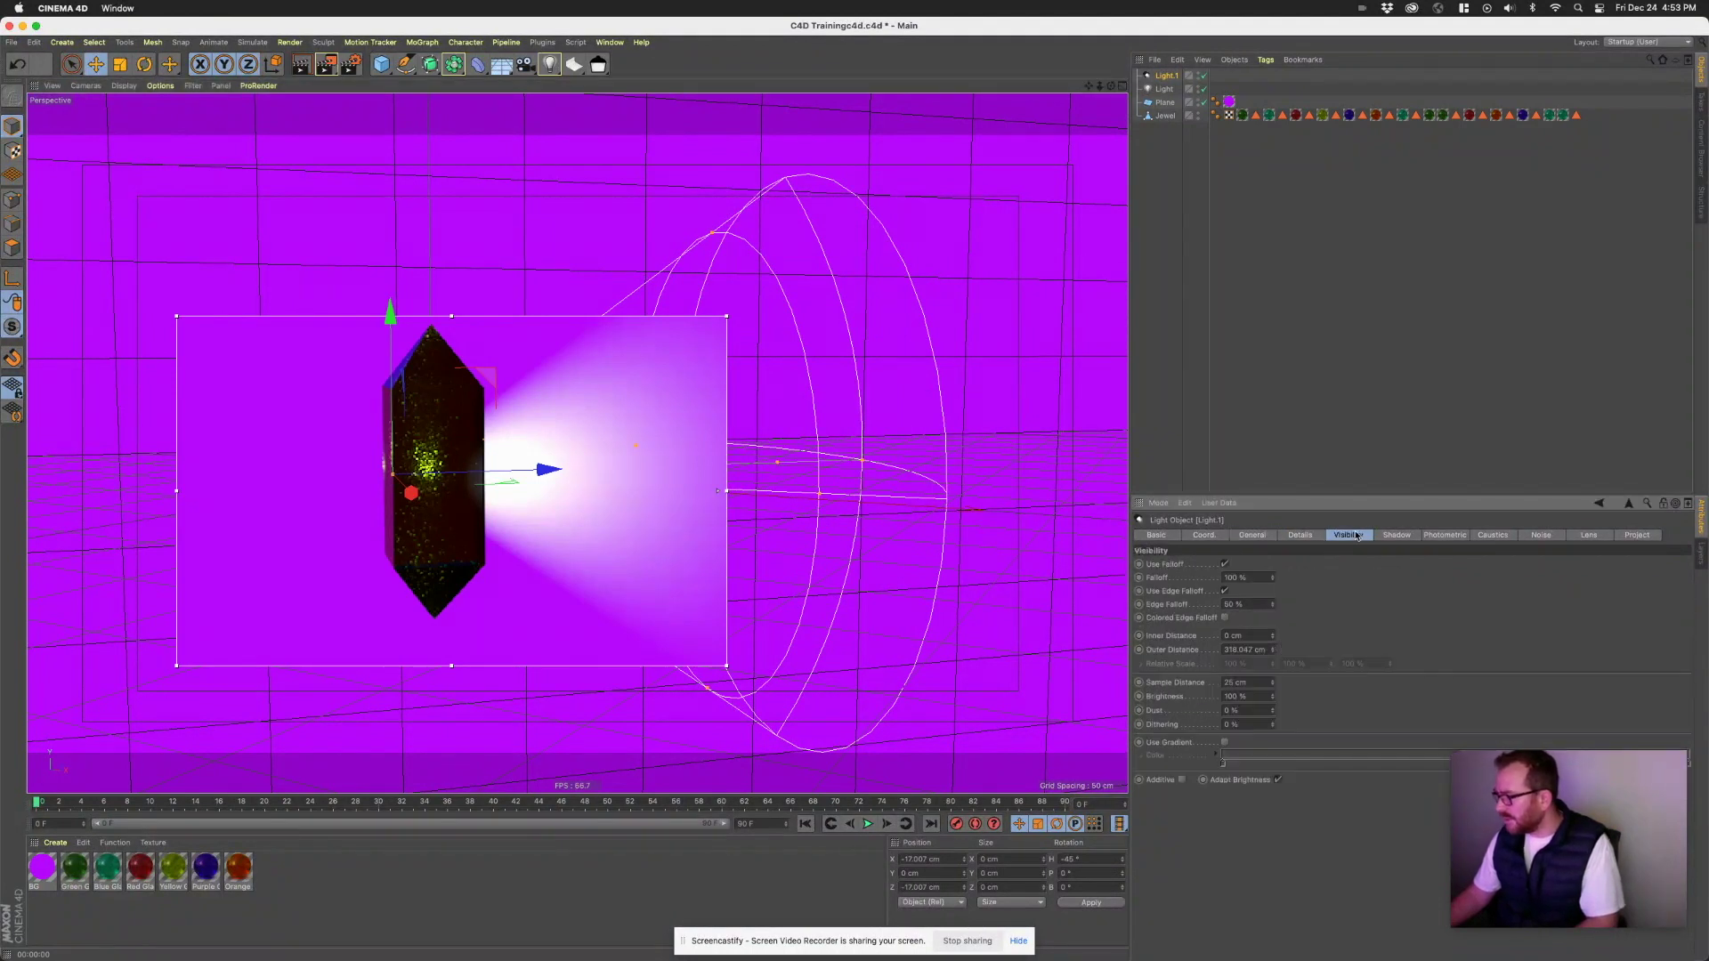
{"action": "left_click", "coordinate": [1492, 536]}
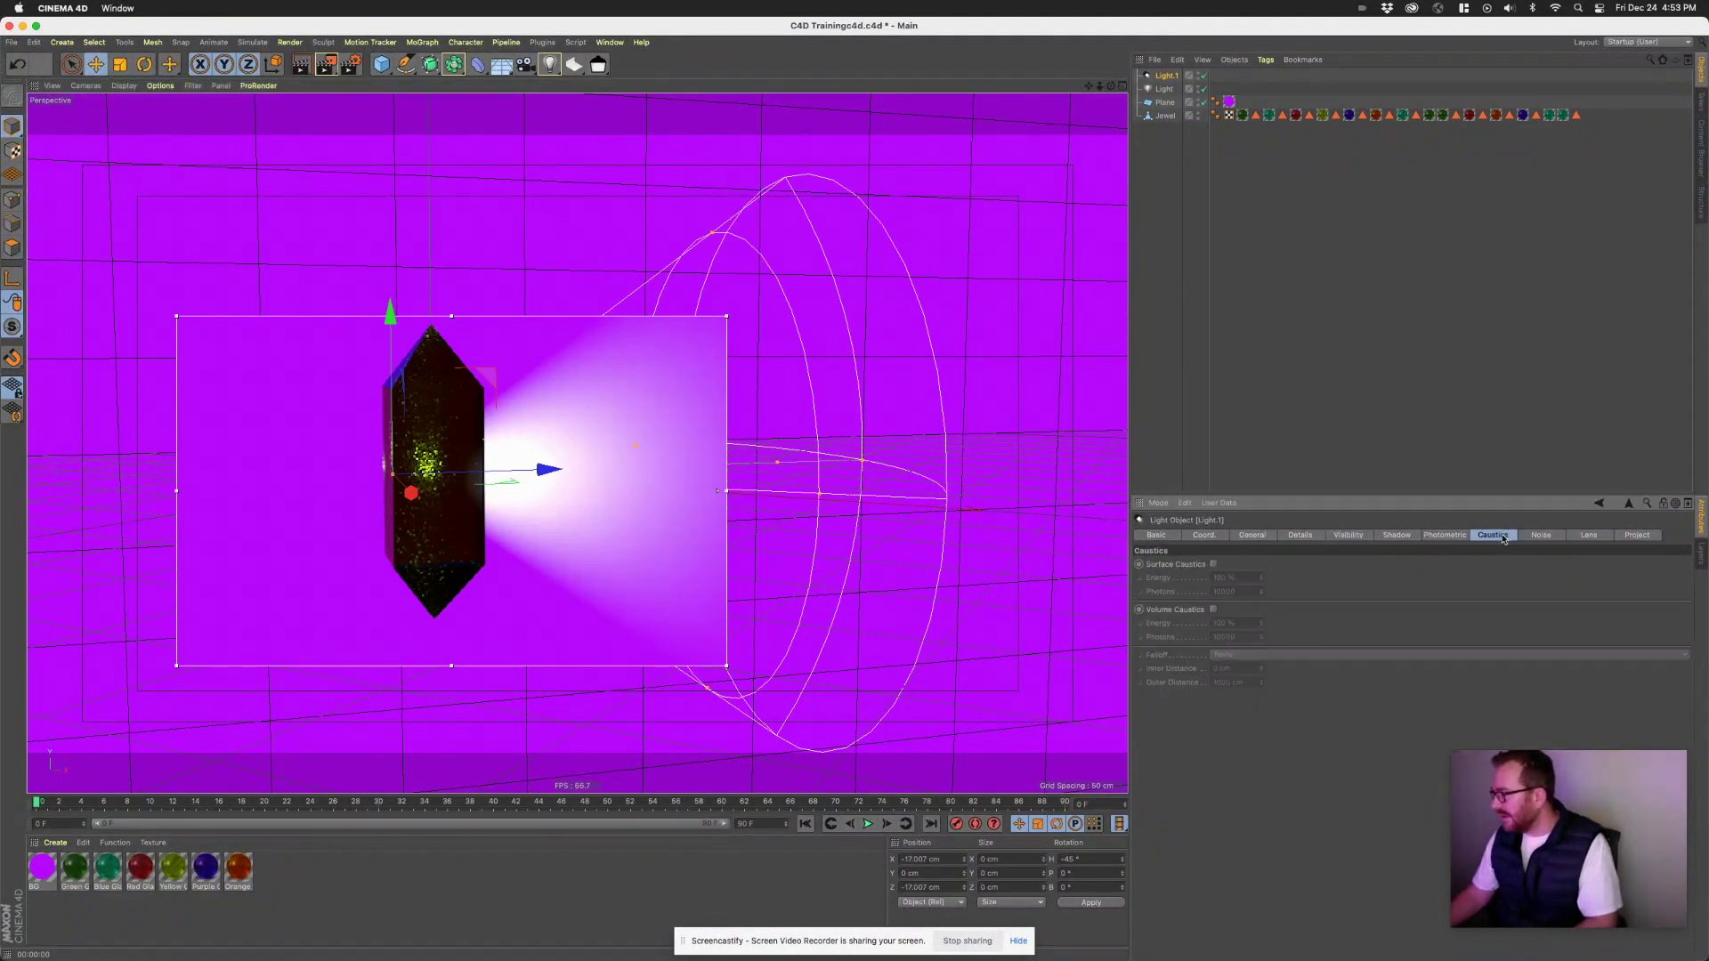
{"action": "left_click", "coordinate": [1534, 535]}
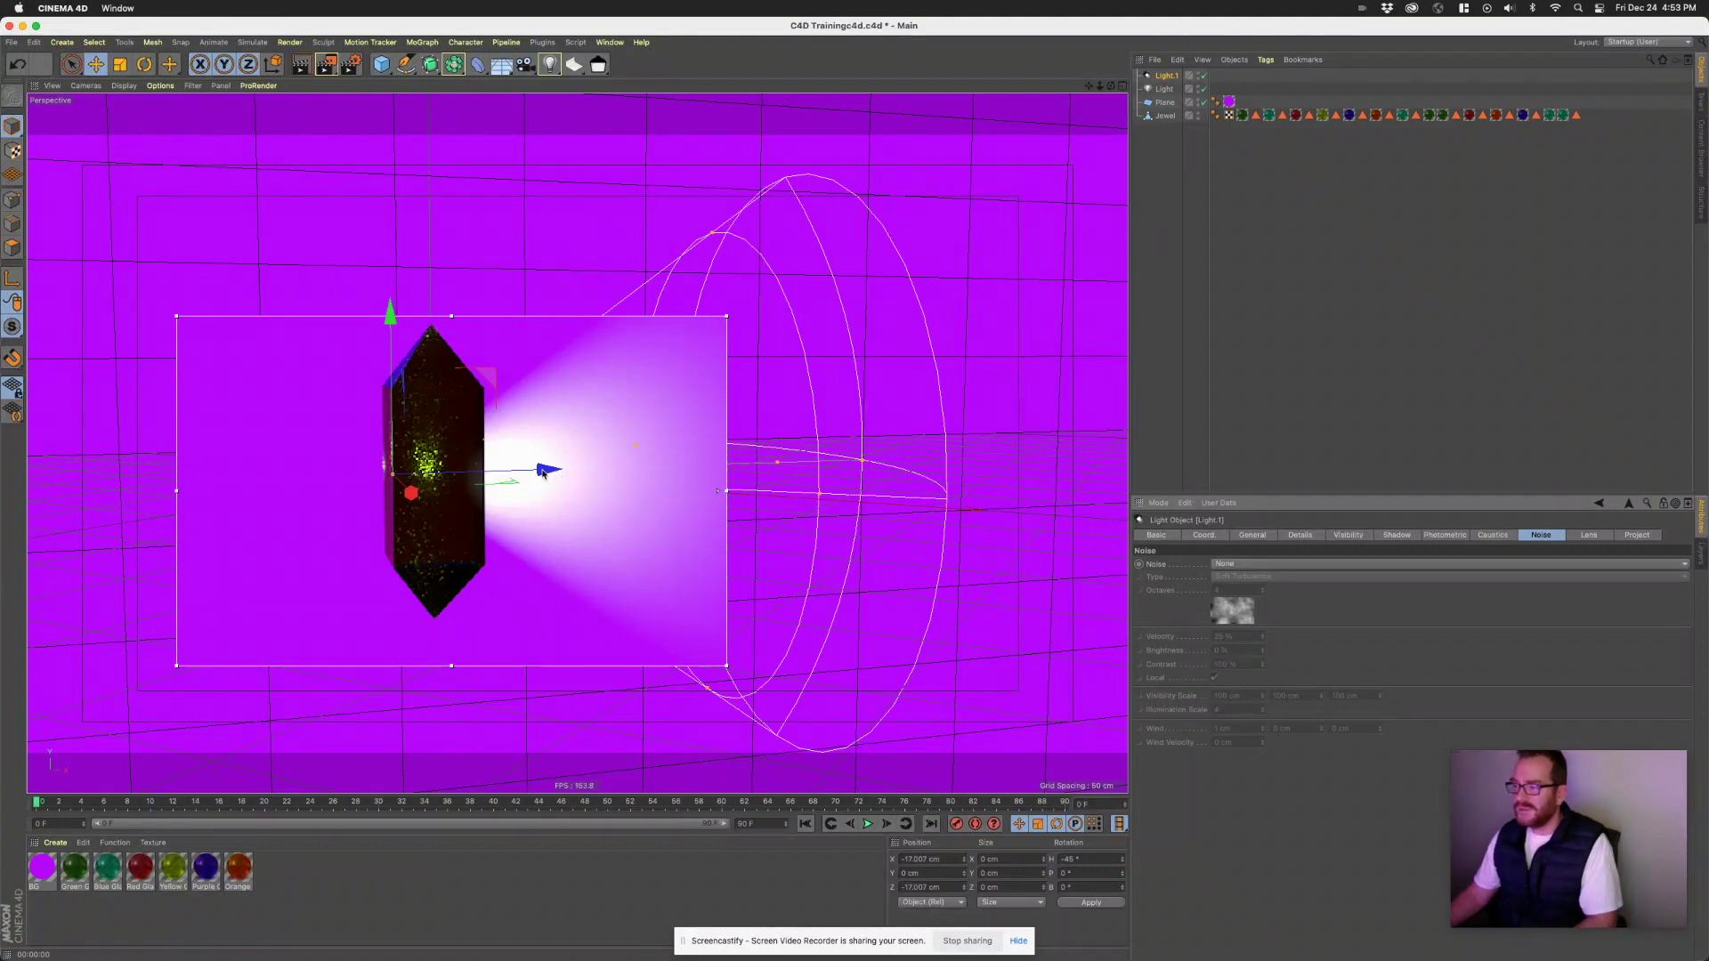
- Move the spot light back to about -84 cm in X and Z, and turn off the interactive render region
{"action": "left_click_drag", "start_coordinate": [544, 473], "coordinate": [431, 481]}
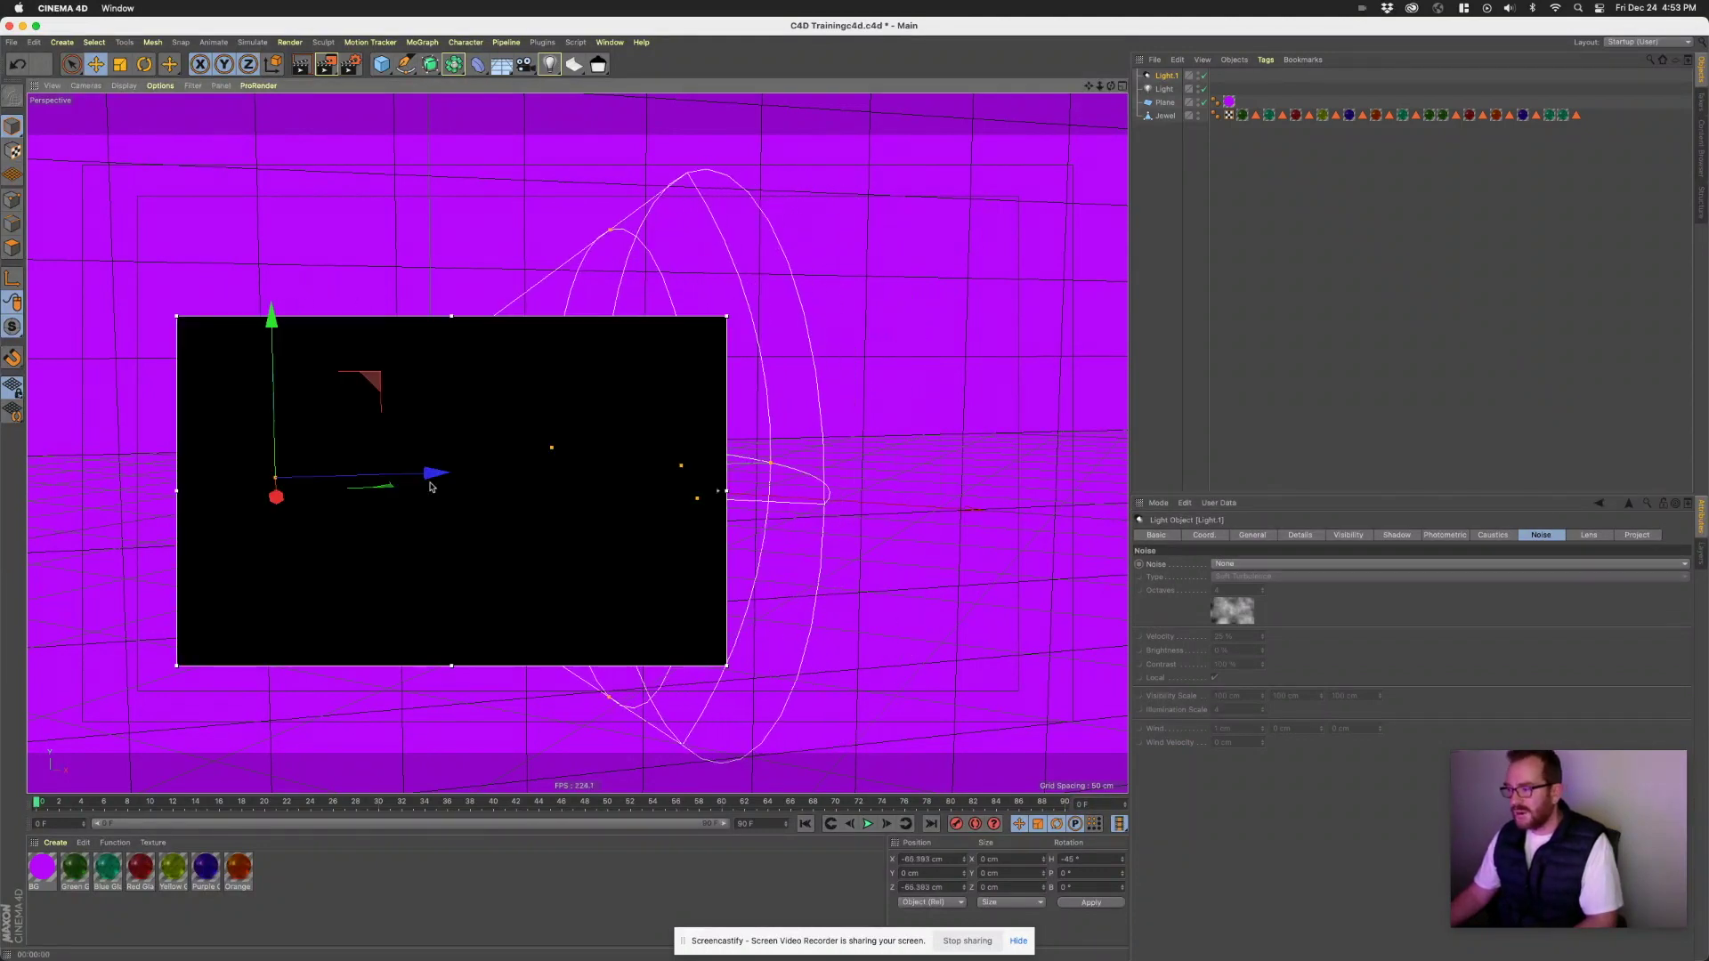
{"action": "left_click_drag", "start_coordinate": [456, 482], "coordinate": [493, 468], "text": "alt"}
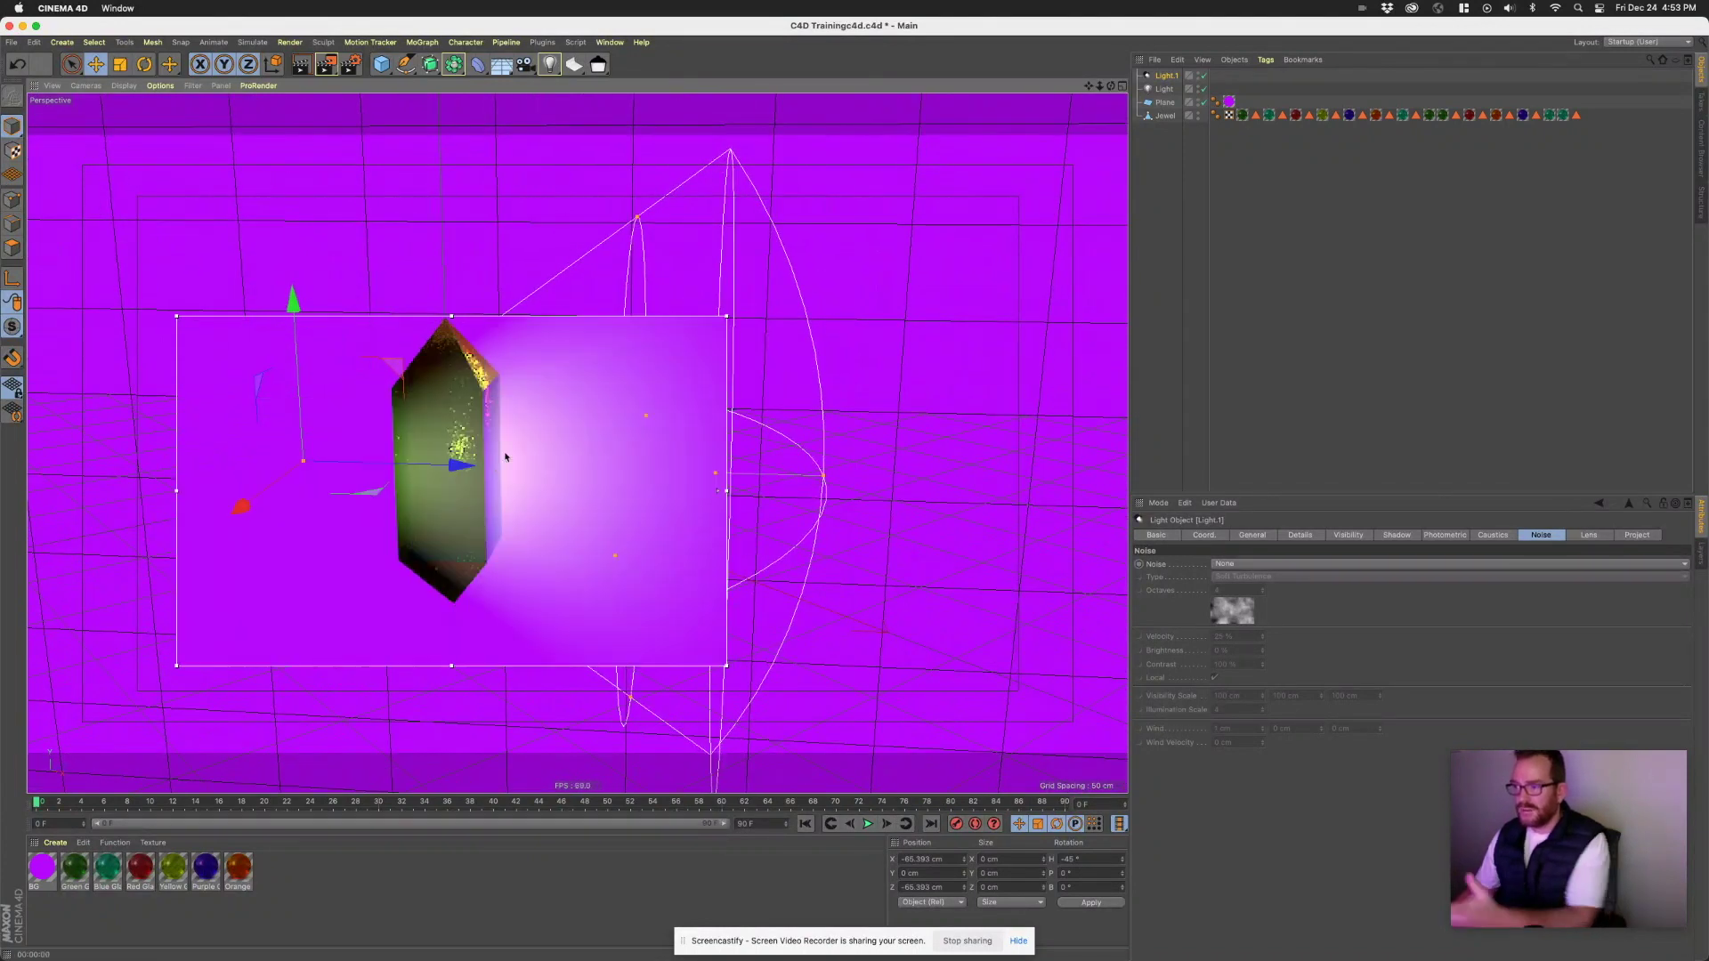
{"action": "mouse_move", "coordinate": [451, 469]}
{"action": "left_mouse_down"}
{"action": "mouse_move", "coordinate": [565, 467]}
{"action": "mouse_move", "coordinate": [396, 457]}
{"action": "mouse_move", "coordinate": [478, 460]}
{"action": "left_mouse_up"}
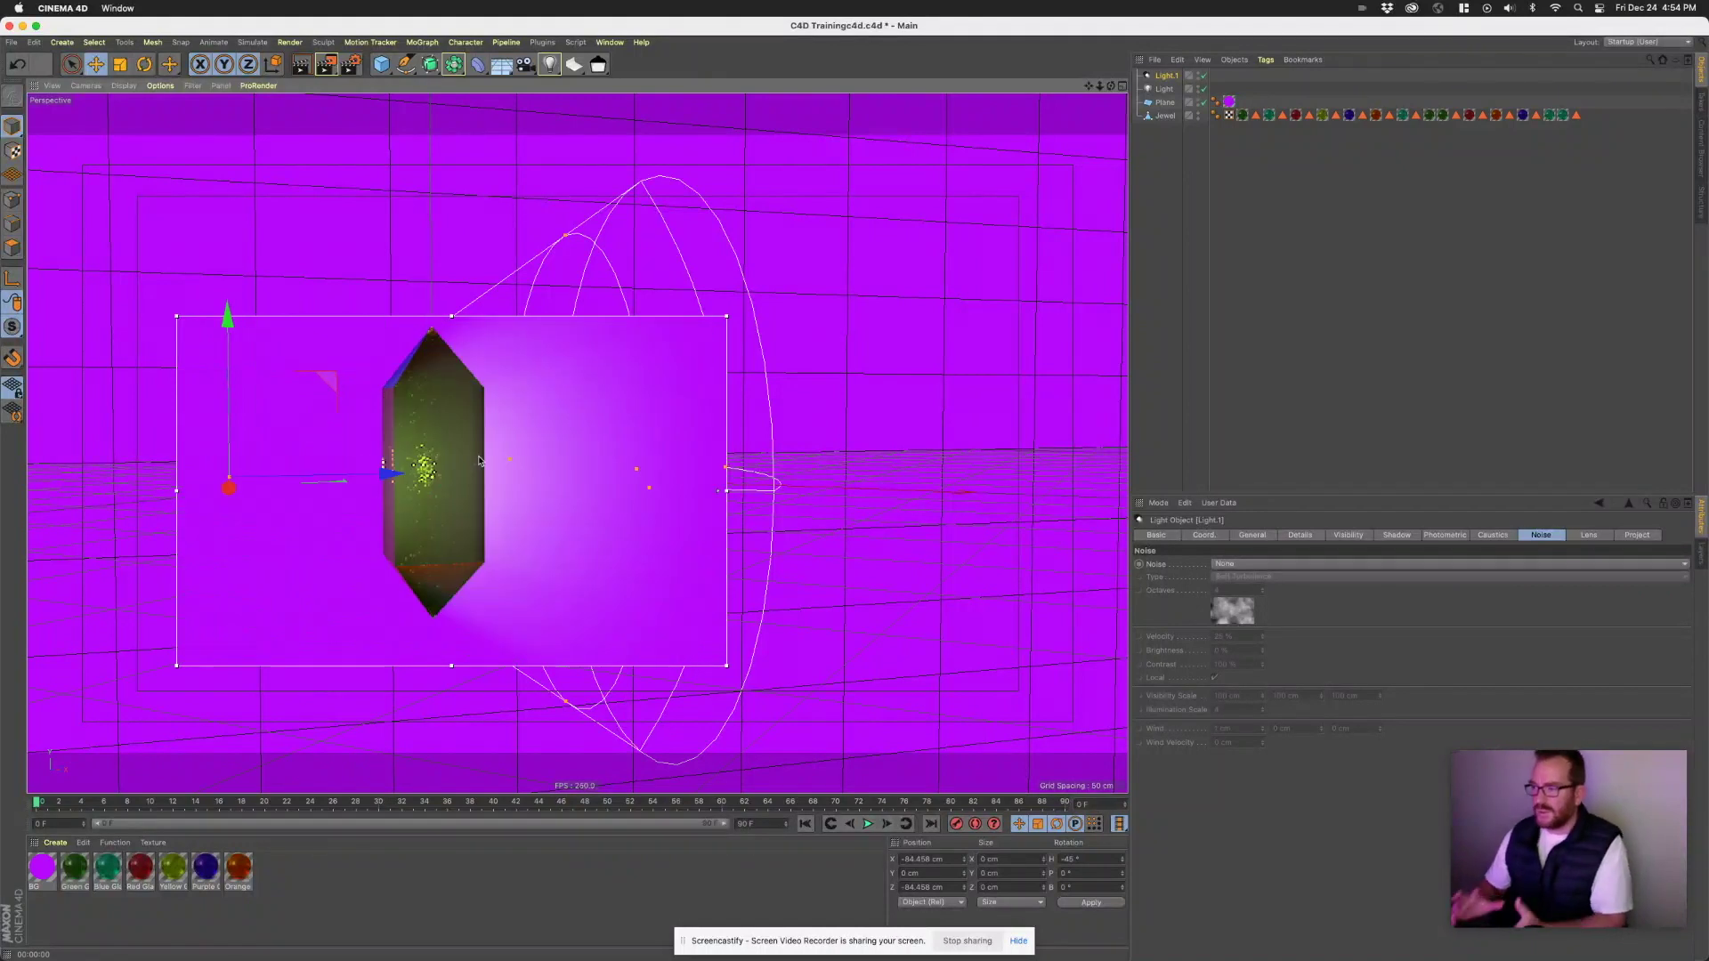
{"action": "left_click", "coordinate": [1153, 151]}
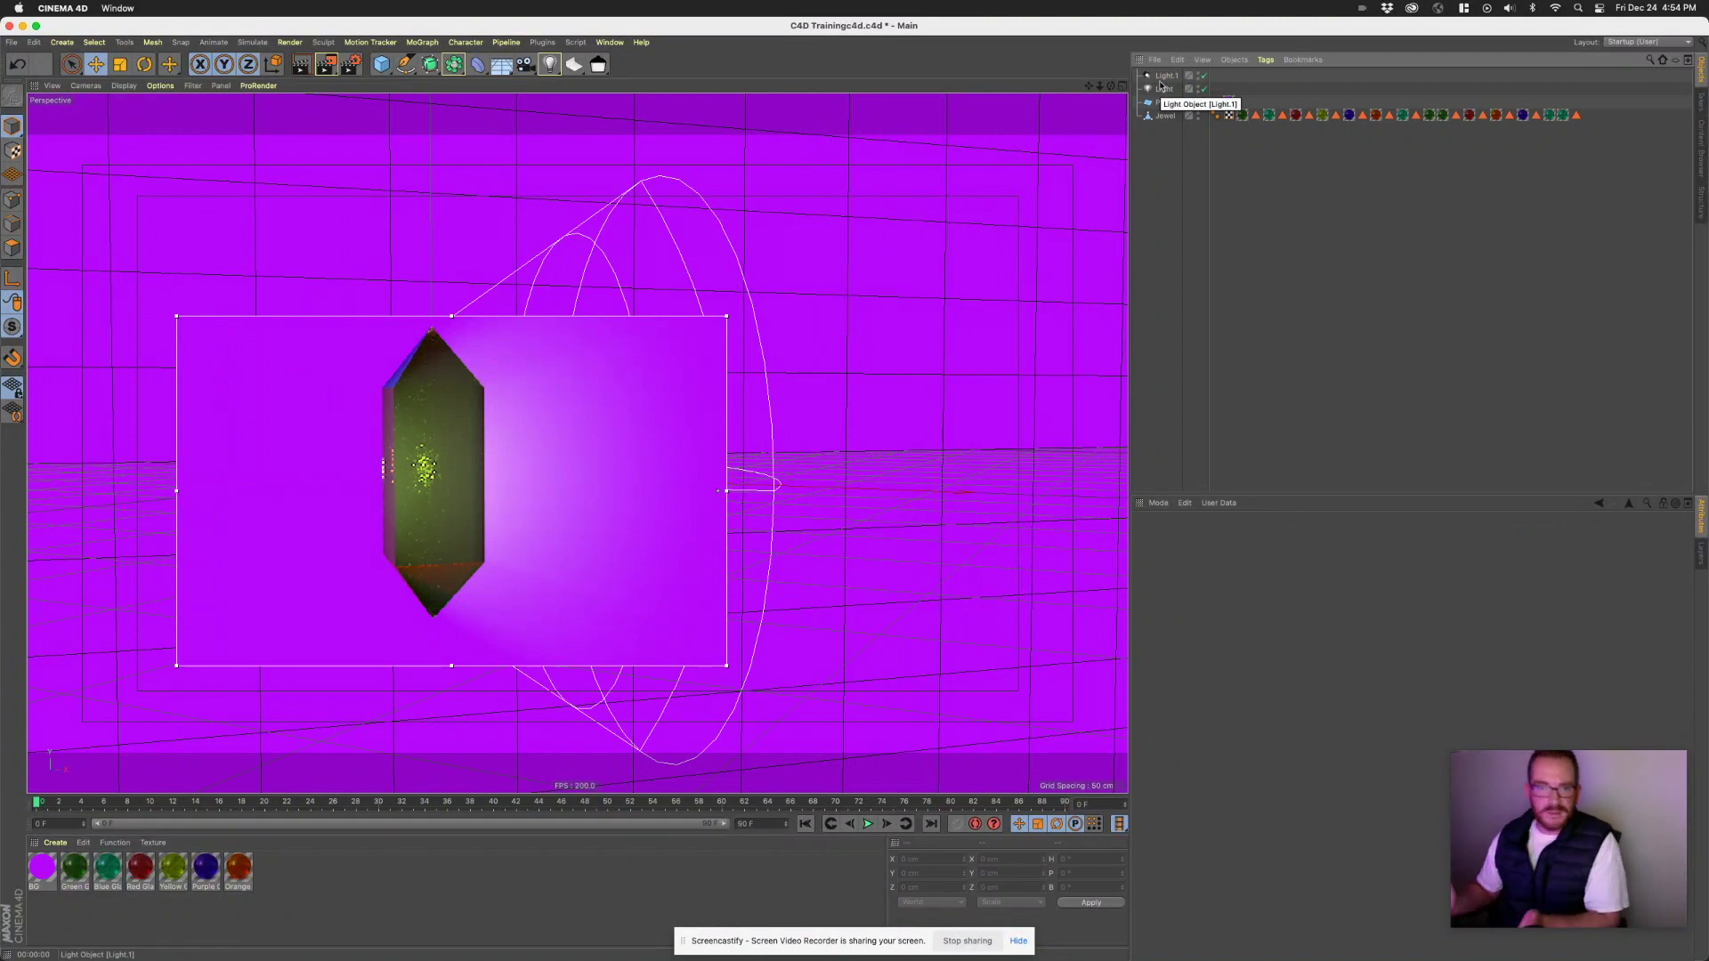
{"action": "key", "text": "alt+r"}
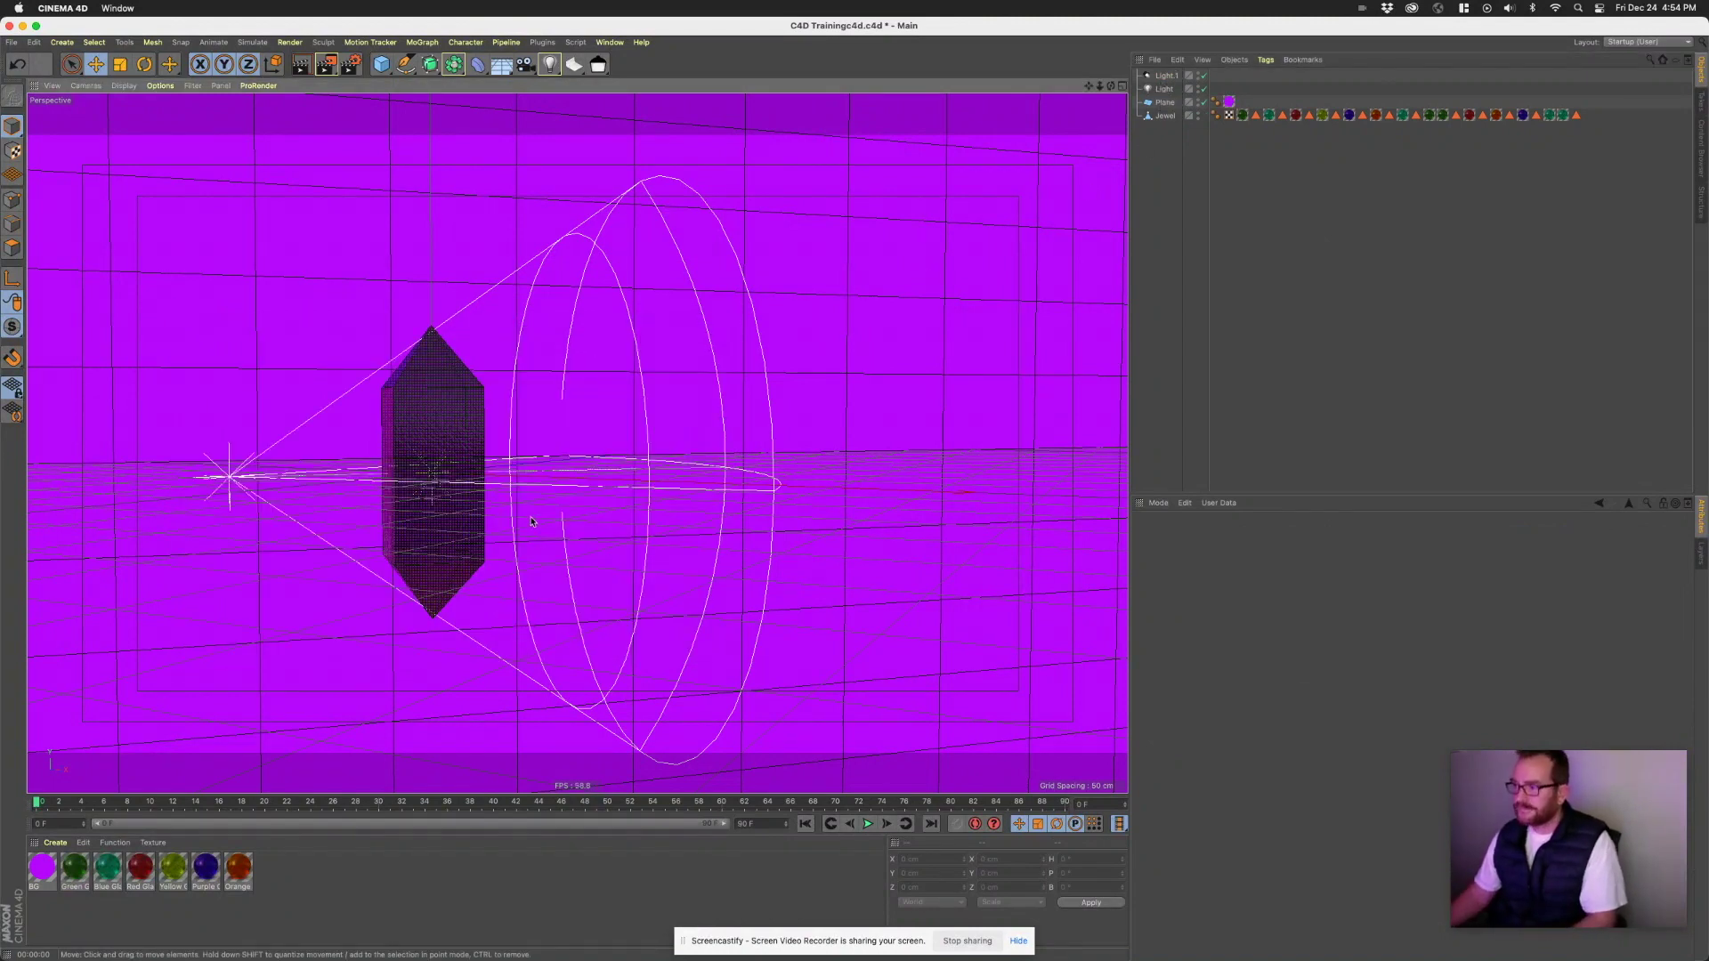
- Duplicate the spot light, turn the copy to a -225° heading, and move it to about 84 cm in X and Z, facing the Jewel
{"action": "left_click", "coordinate": [1166, 75]}
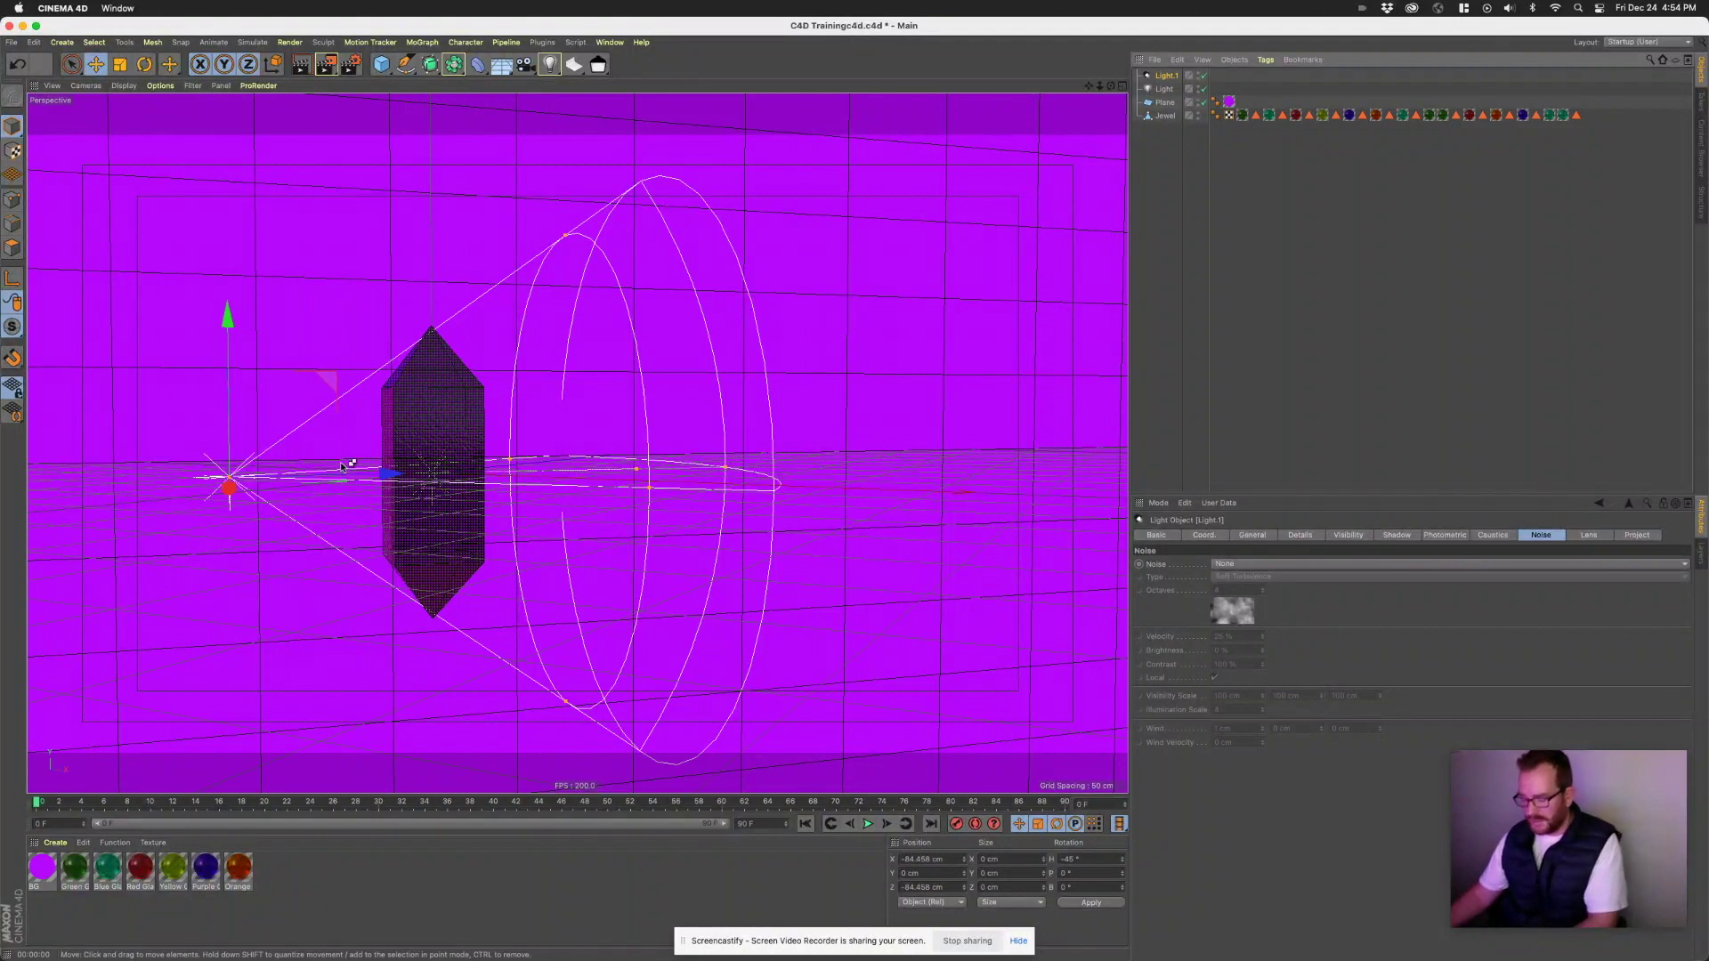
{"action": "key", "text": "super+c"}
{"action": "key", "text": "super+v"}
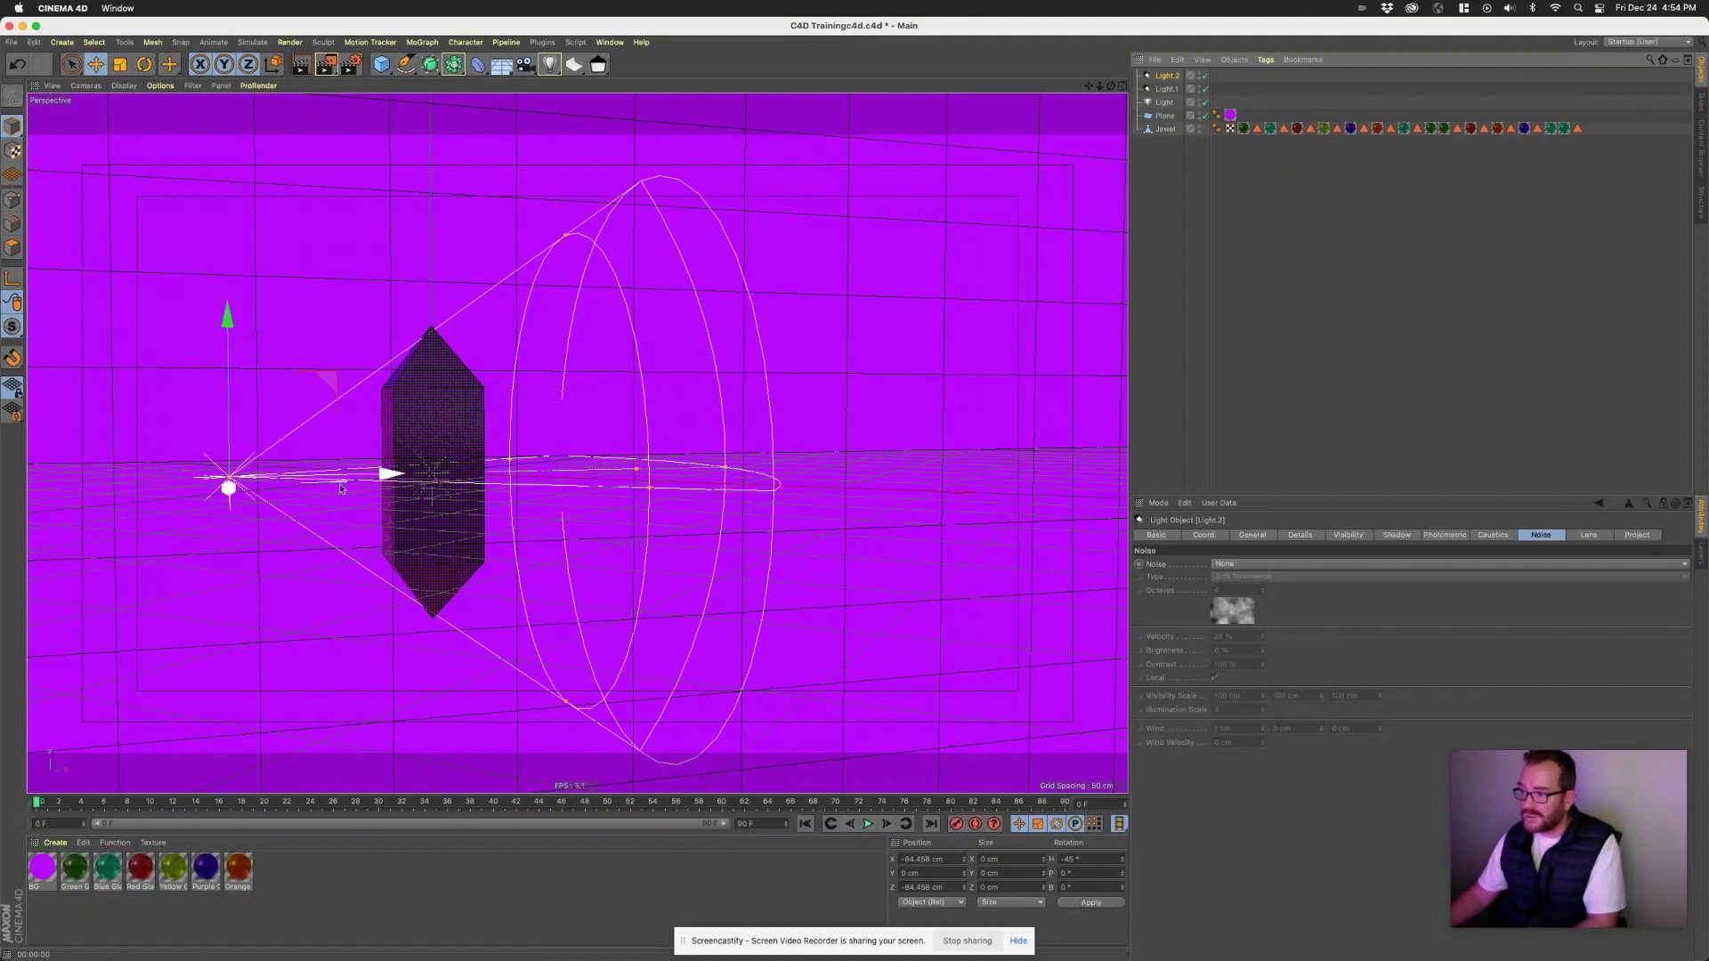
{"action": "left_click_drag", "start_coordinate": [374, 479], "coordinate": [410, 469]}
{"action": "key", "text": "r"}
{"action": "scroll", "coordinate": [534, 463], "scroll_direction": "down", "scroll_amount": 2}
{"action": "key", "text": "e"}
{"action": "left_click_drag", "start_coordinate": [489, 475], "coordinate": [410, 474]}
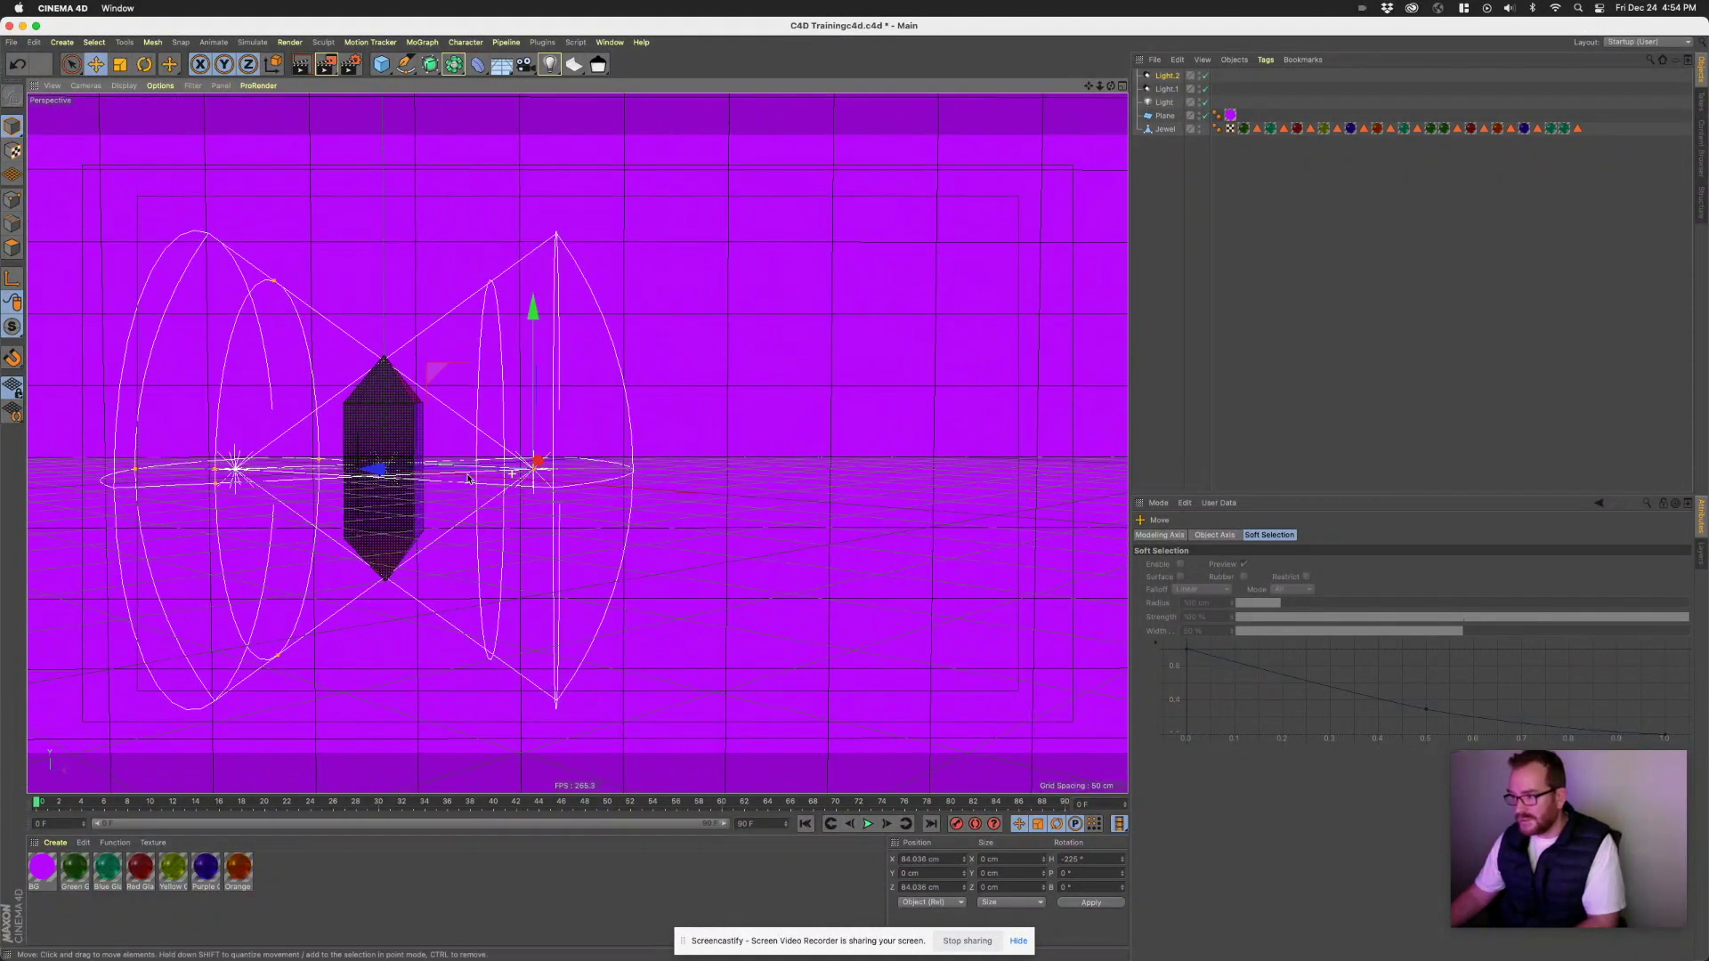
- Render the Perspective view and preview the Jewel lit from both sides up close in an interactive render region
{"action": "left_click", "coordinate": [301, 64]}
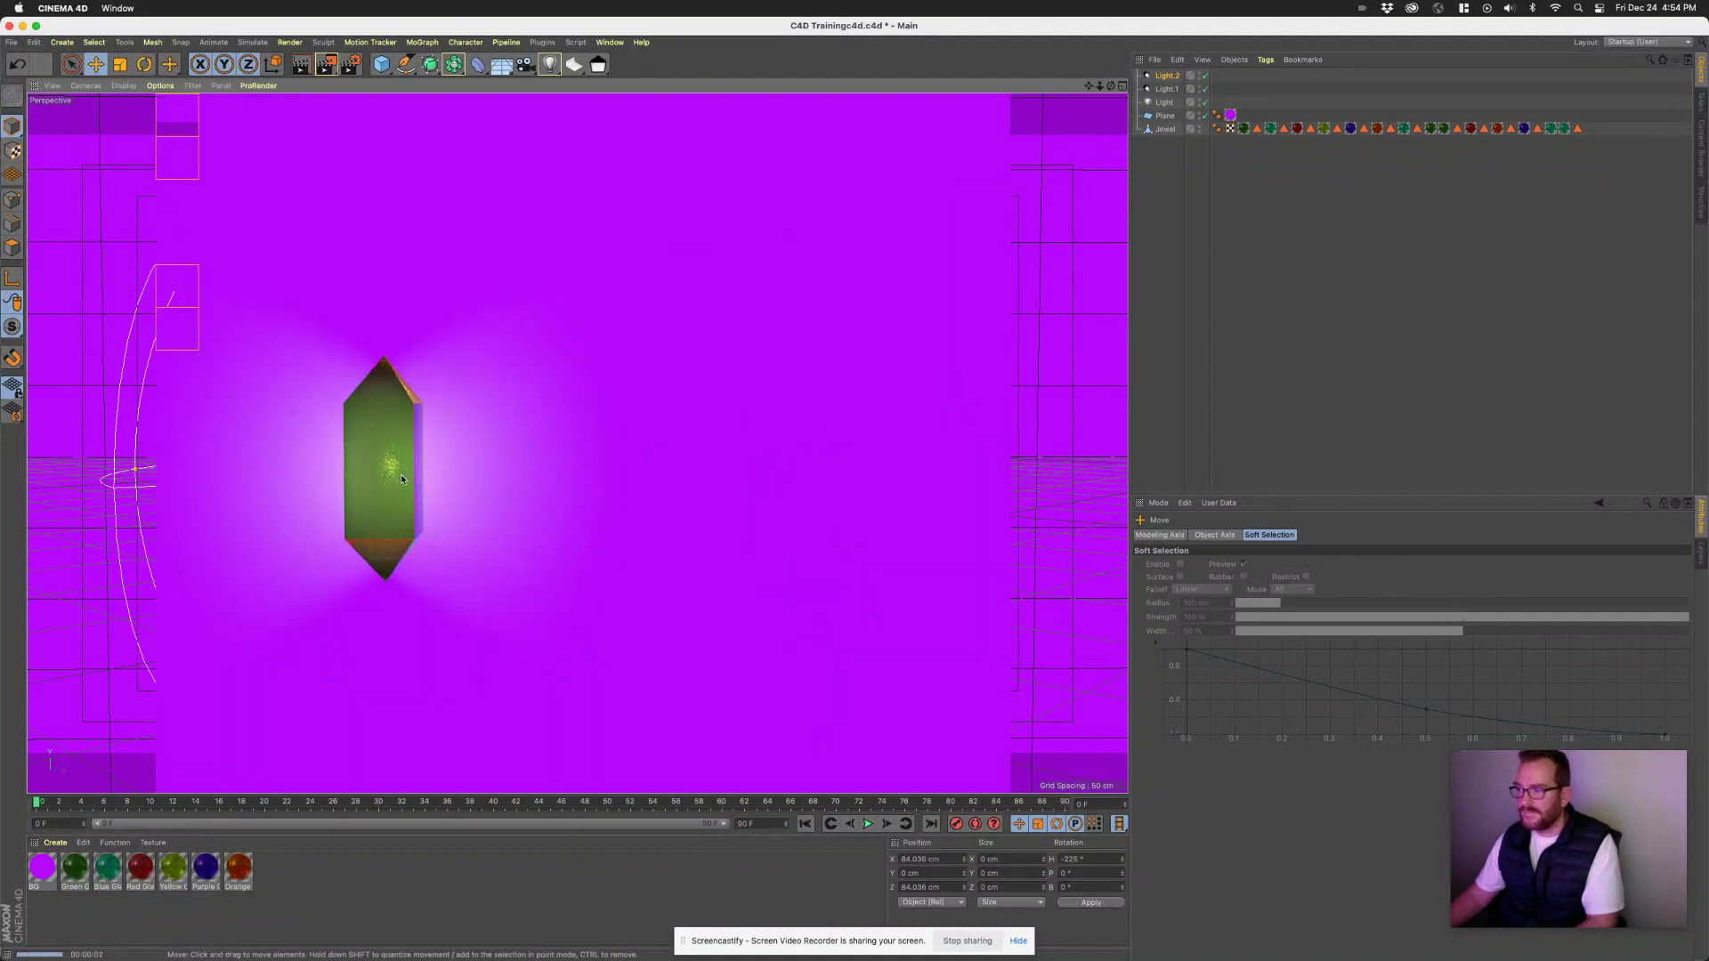
{"action": "scroll", "coordinate": [377, 482], "scroll_direction": "up", "scroll_amount": 5}
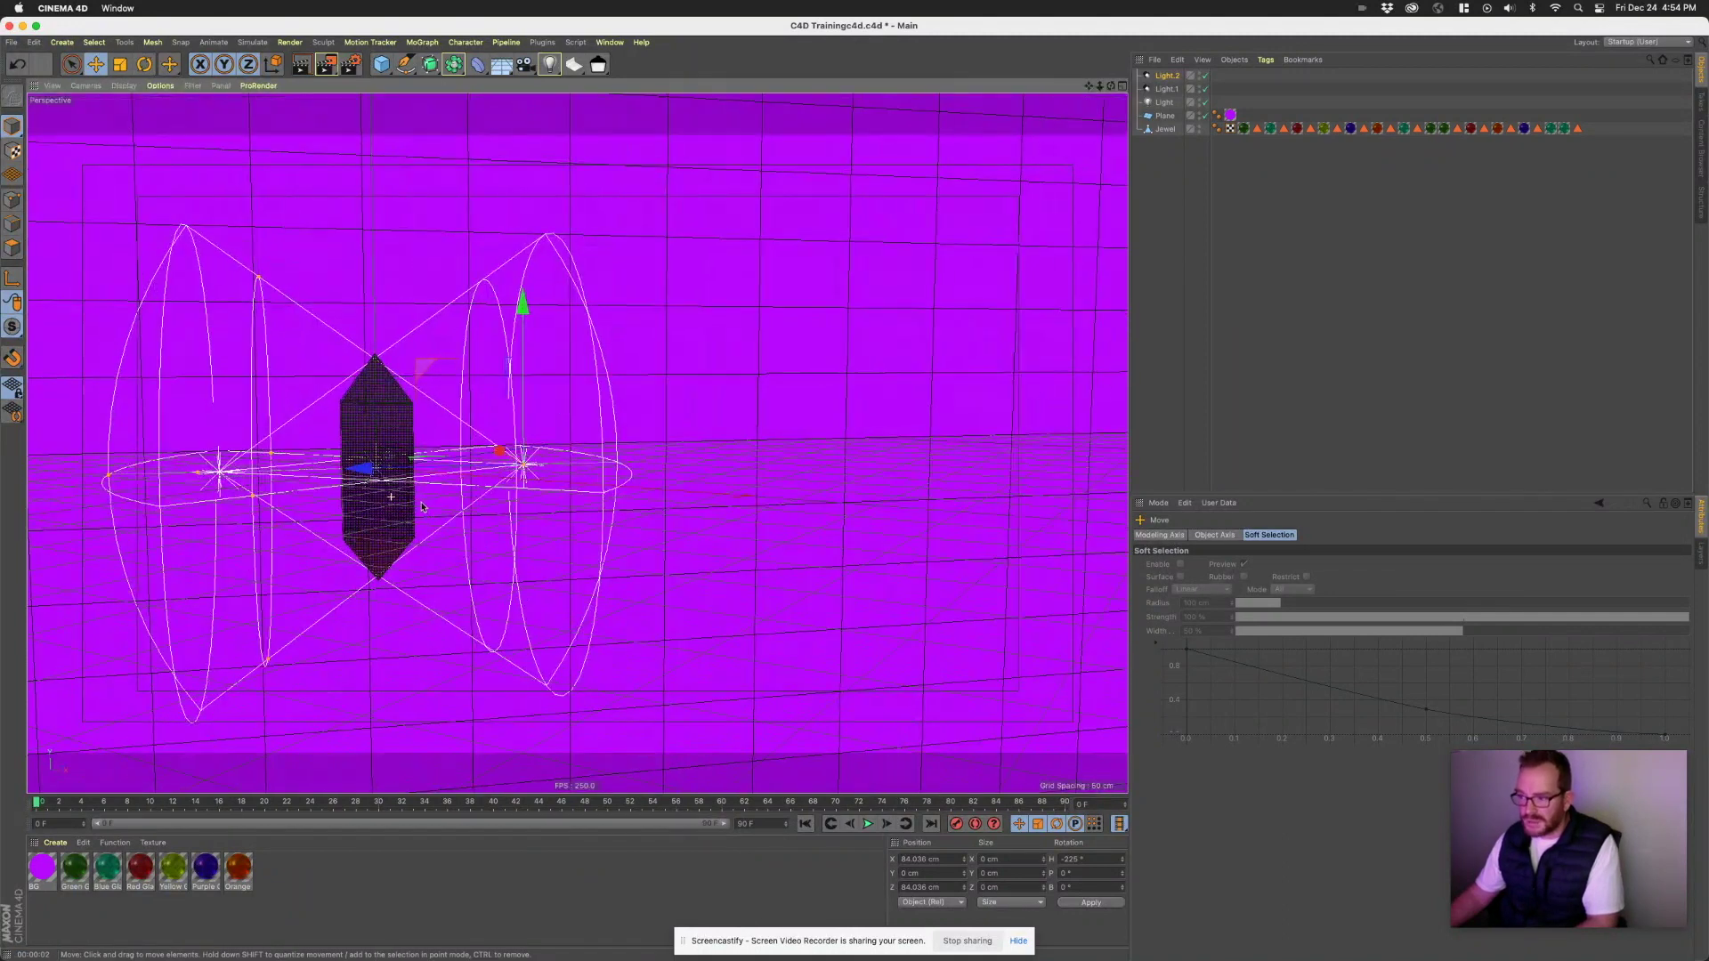
{"action": "left_click_drag", "start_coordinate": [377, 482], "coordinate": [511, 511], "text": "alt"}
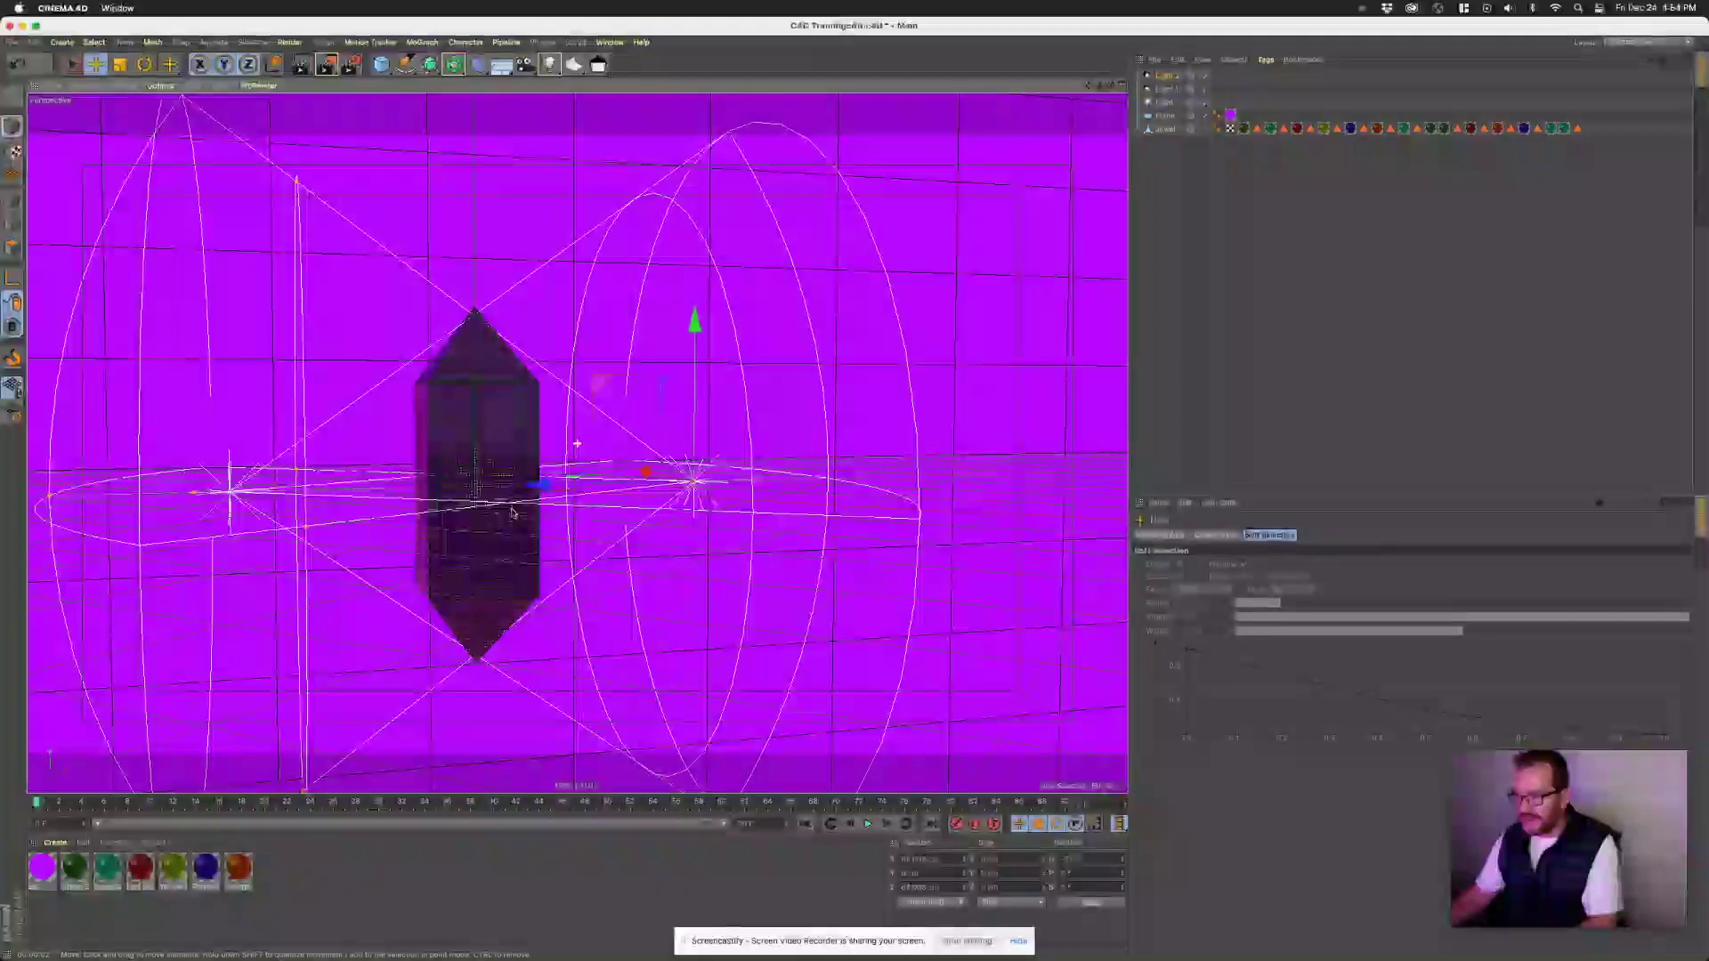
{"action": "key", "text": "alt+r"}
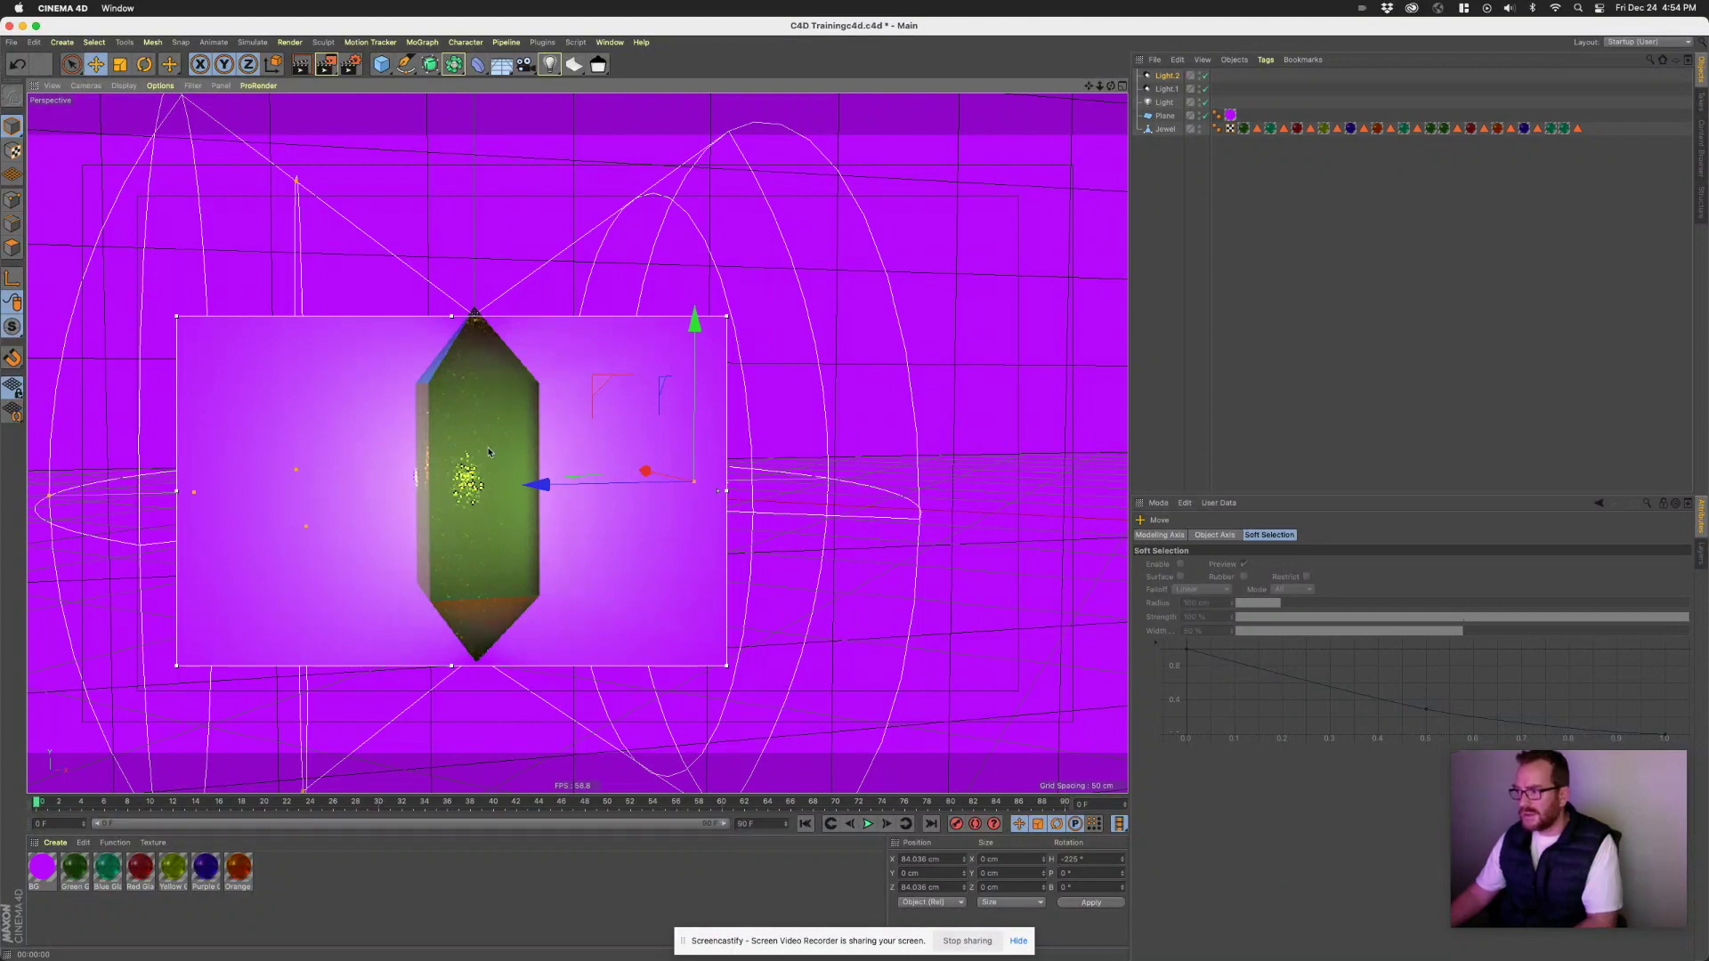
{"action": "left_click", "coordinate": [542, 206]}
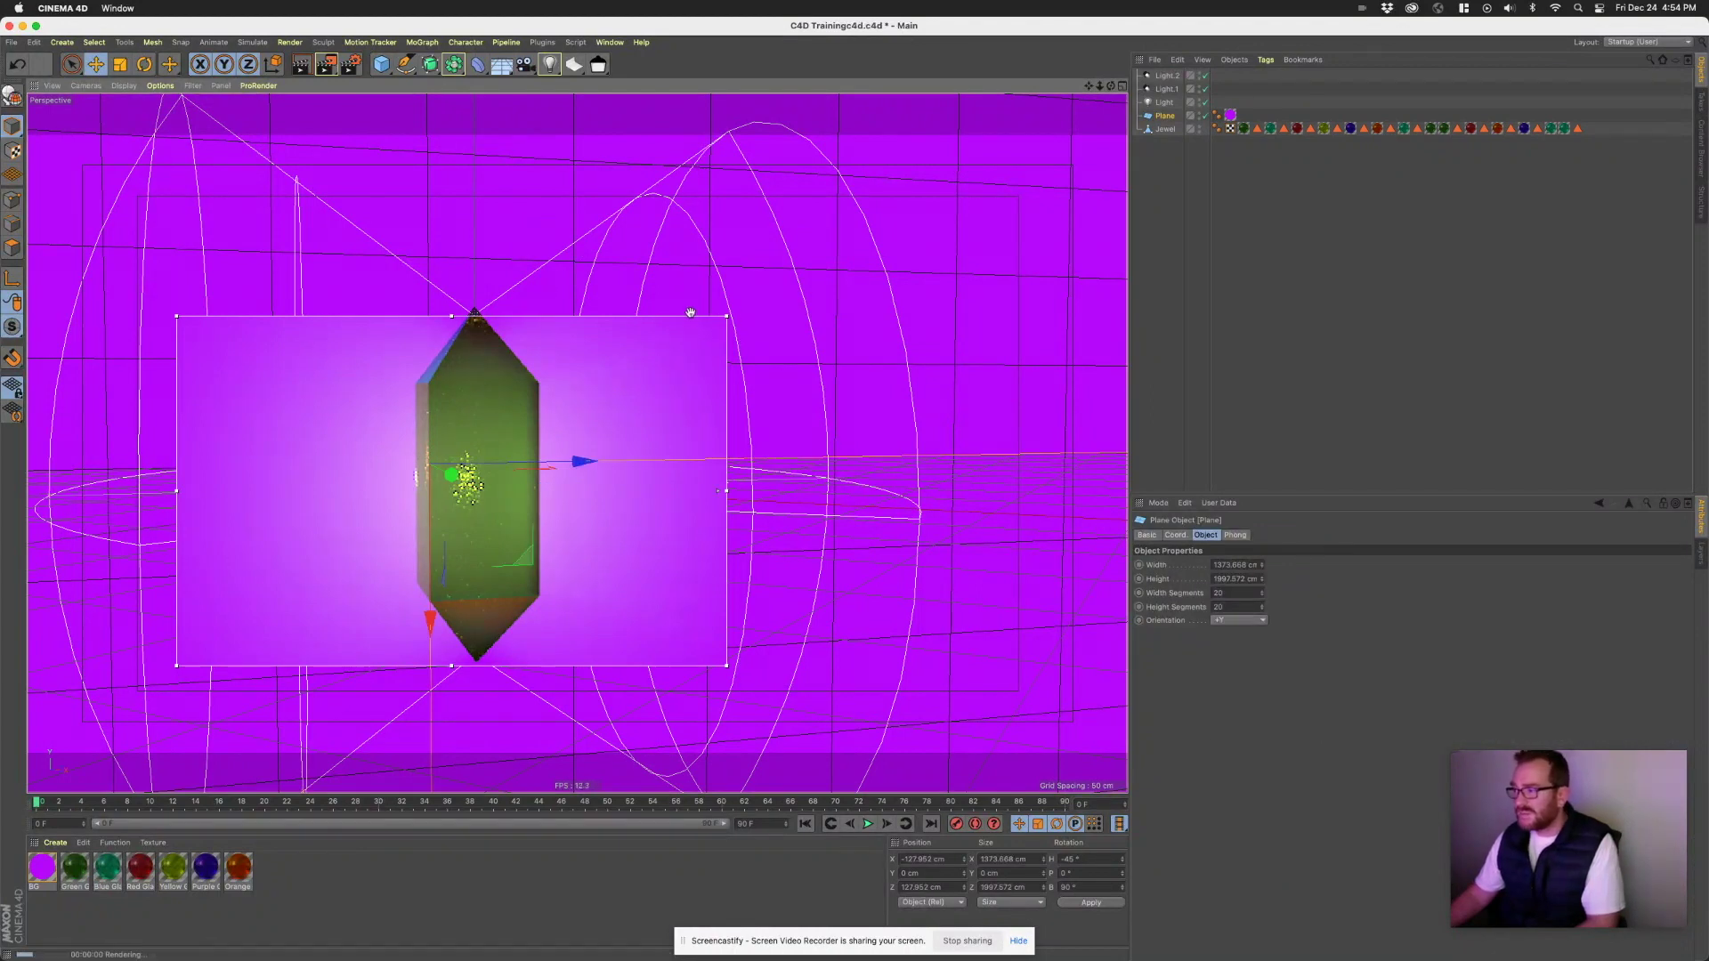
{"action": "key", "text": "alt+r"}
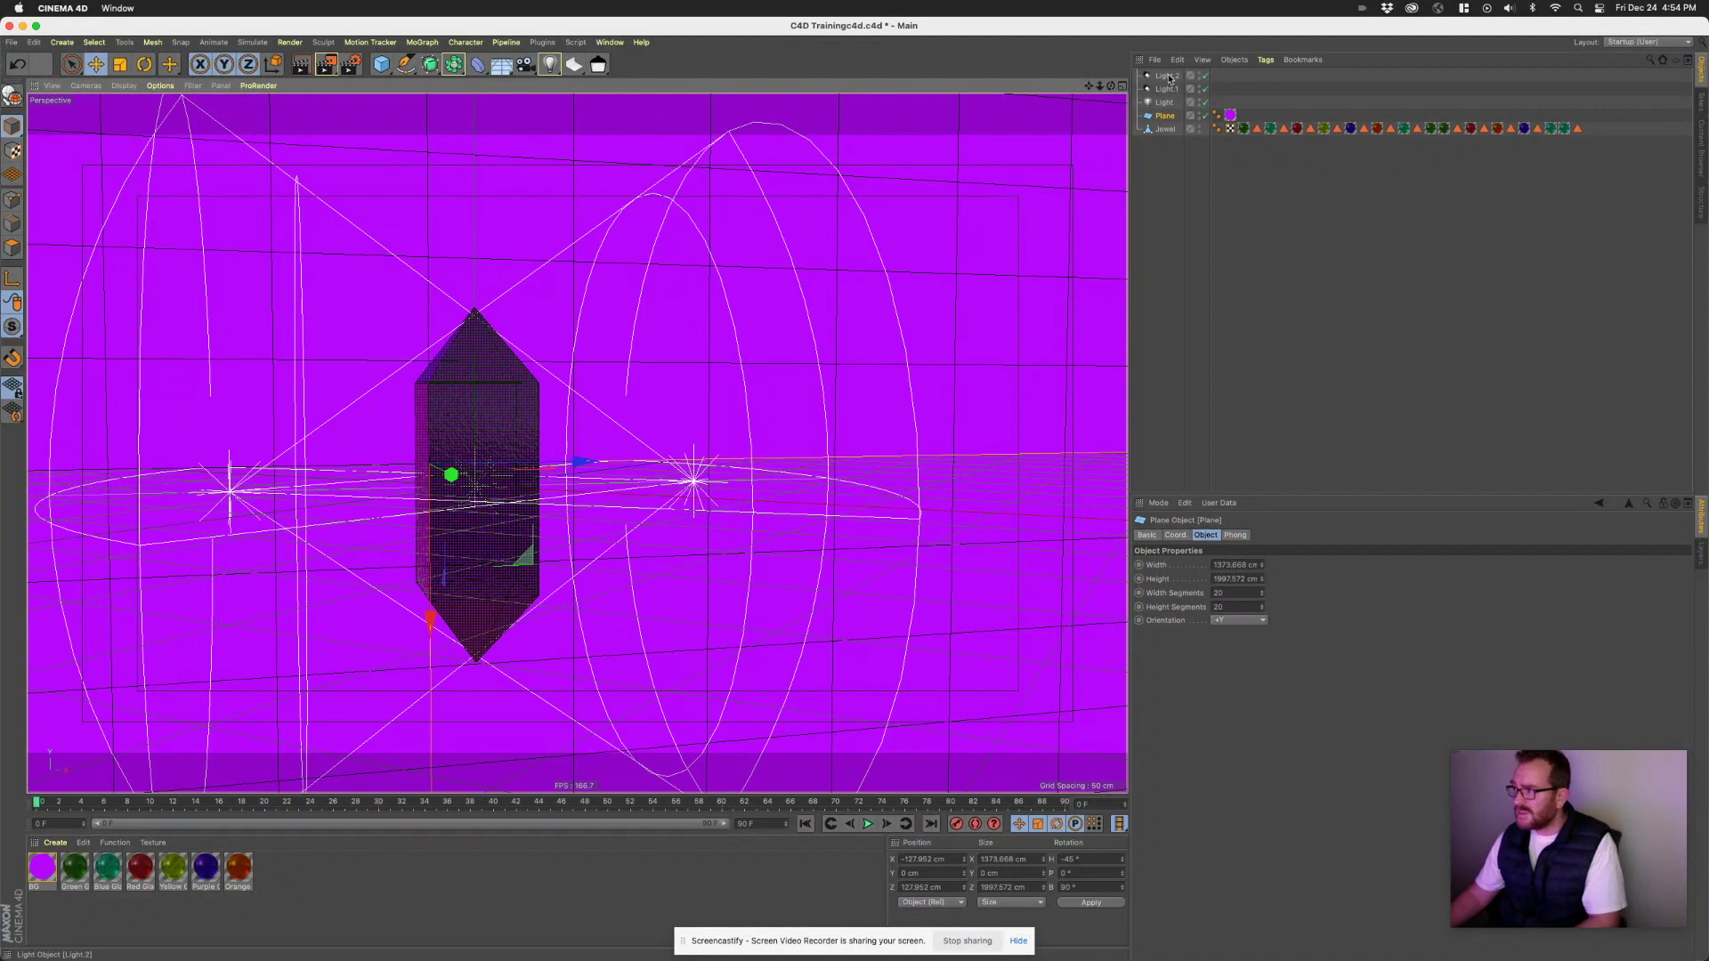
- Duplicate the second spot light, narrow the copy's cone, and lengthen its visible beam past the Jewel
{"action": "left_click", "coordinate": [1167, 77]}
{"action": "key", "text": "super+c"}
{"action": "key", "text": "super+v"}
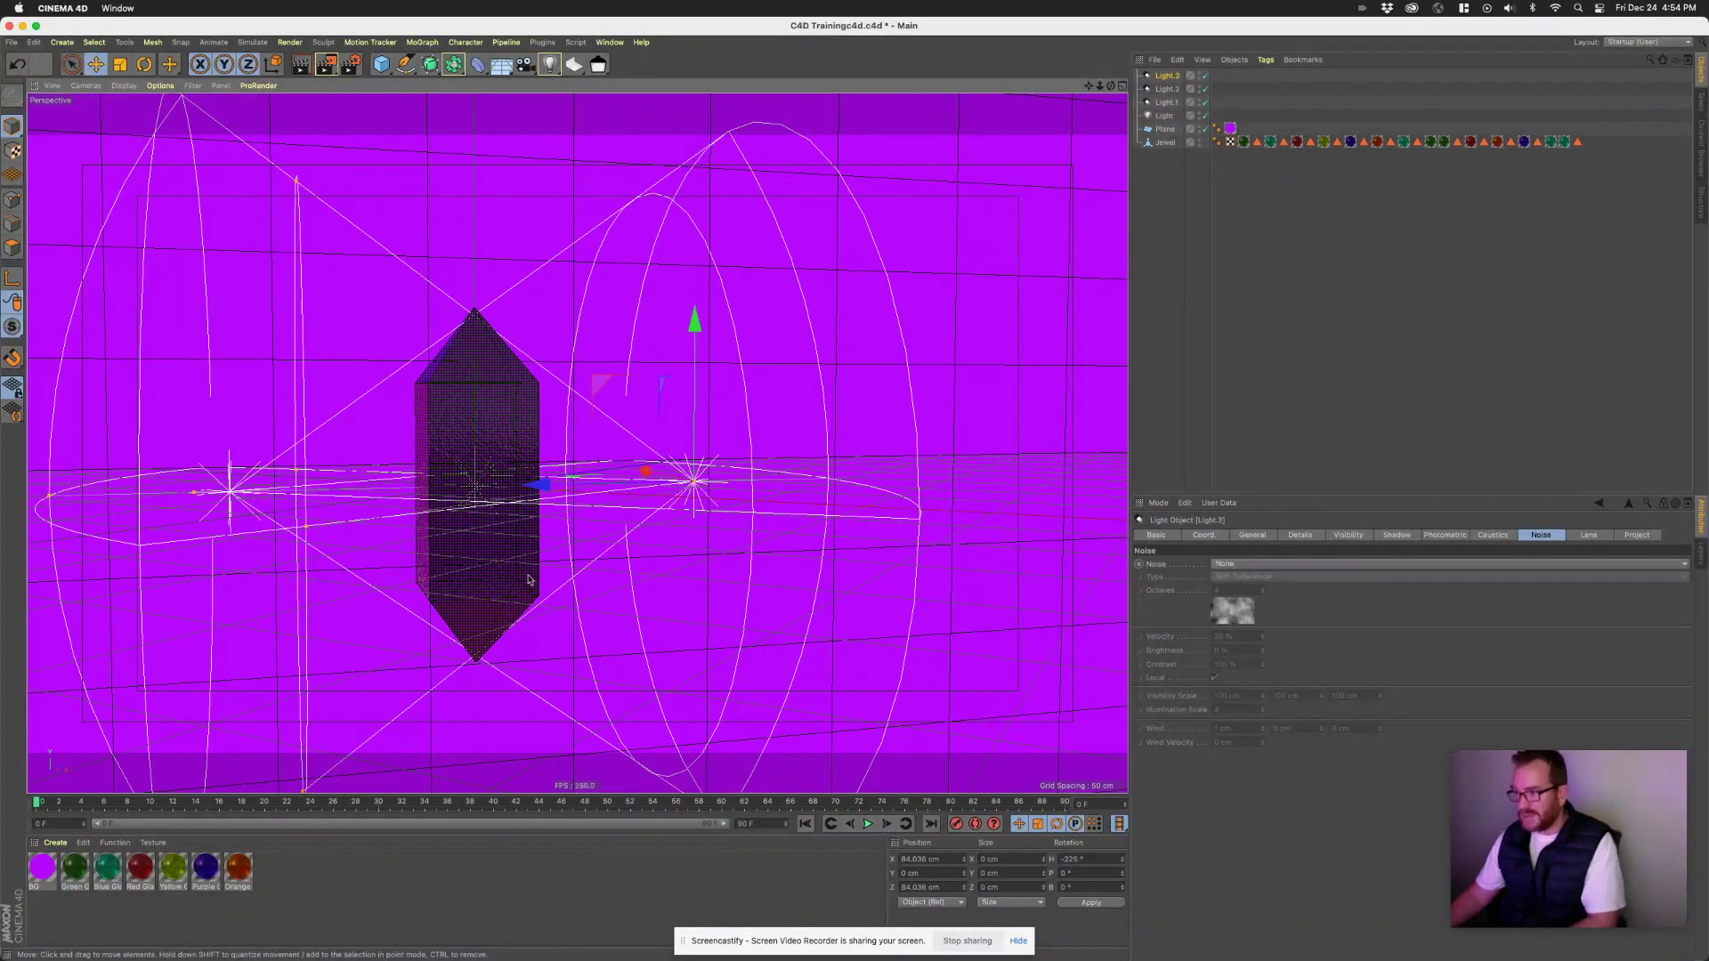
{"action": "scroll", "coordinate": [255, 196], "scroll_direction": "down", "scroll_amount": 2}
{"action": "left_click_drag", "start_coordinate": [290, 183], "coordinate": [269, 373]}
{"action": "scroll", "coordinate": [203, 455], "scroll_direction": "down", "scroll_amount": 2}
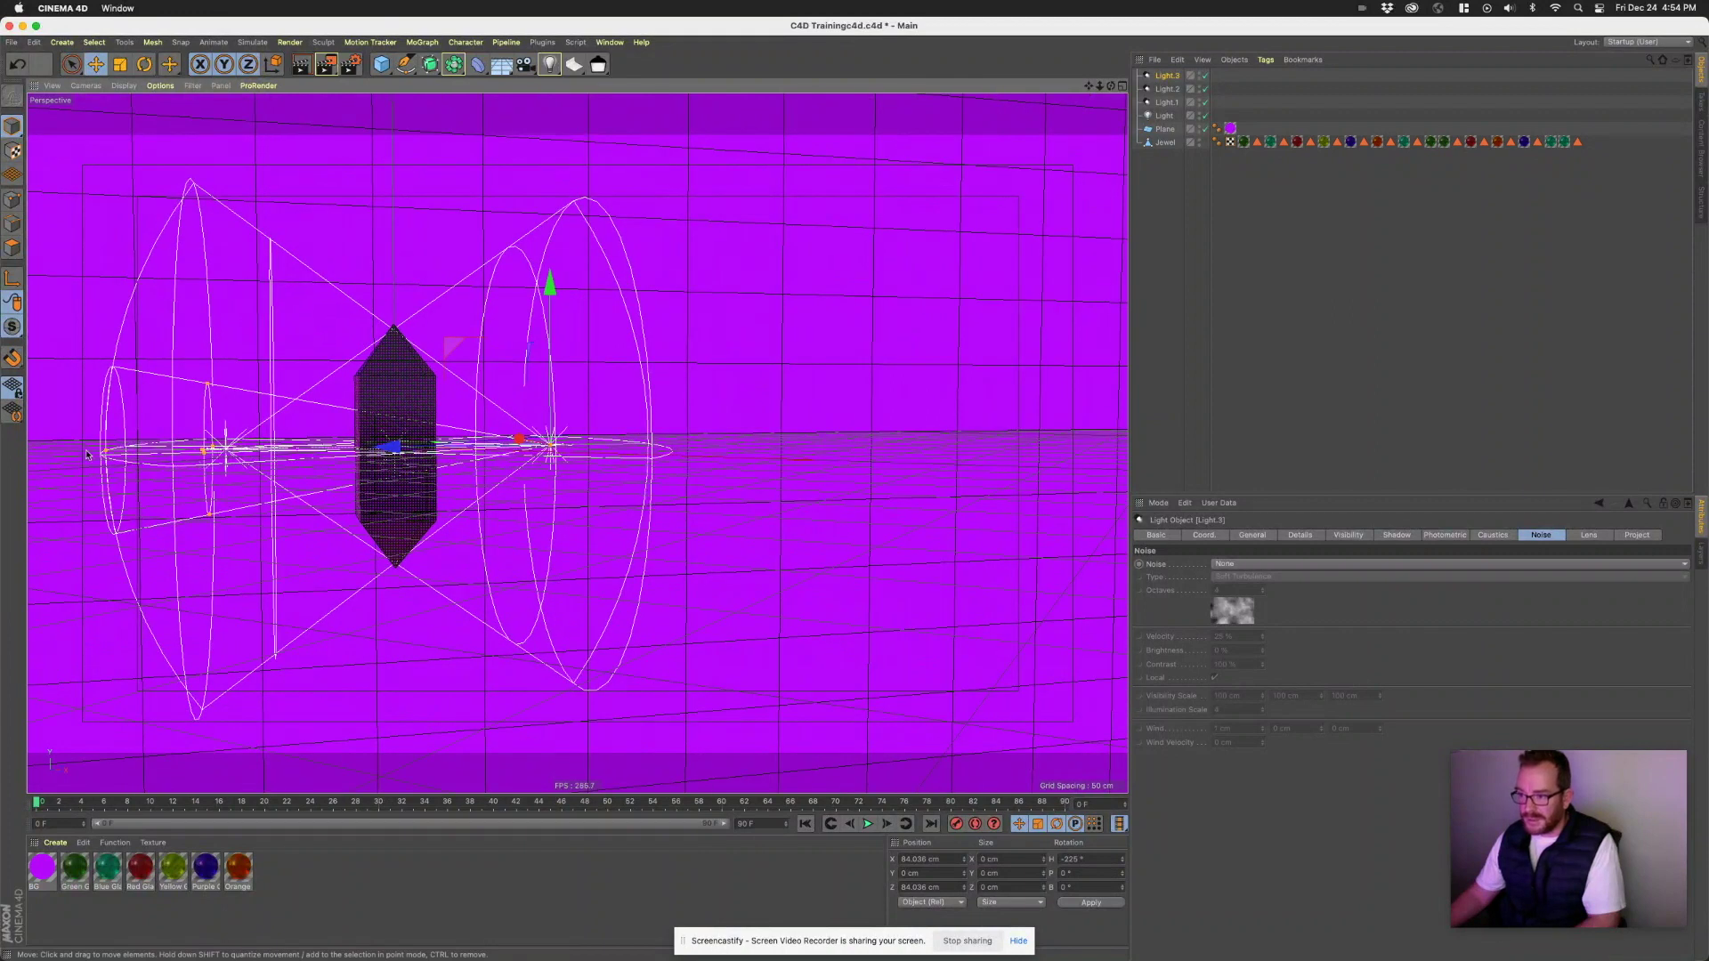
{"action": "scroll", "coordinate": [150, 452], "scroll_direction": "down", "scroll_amount": 3}
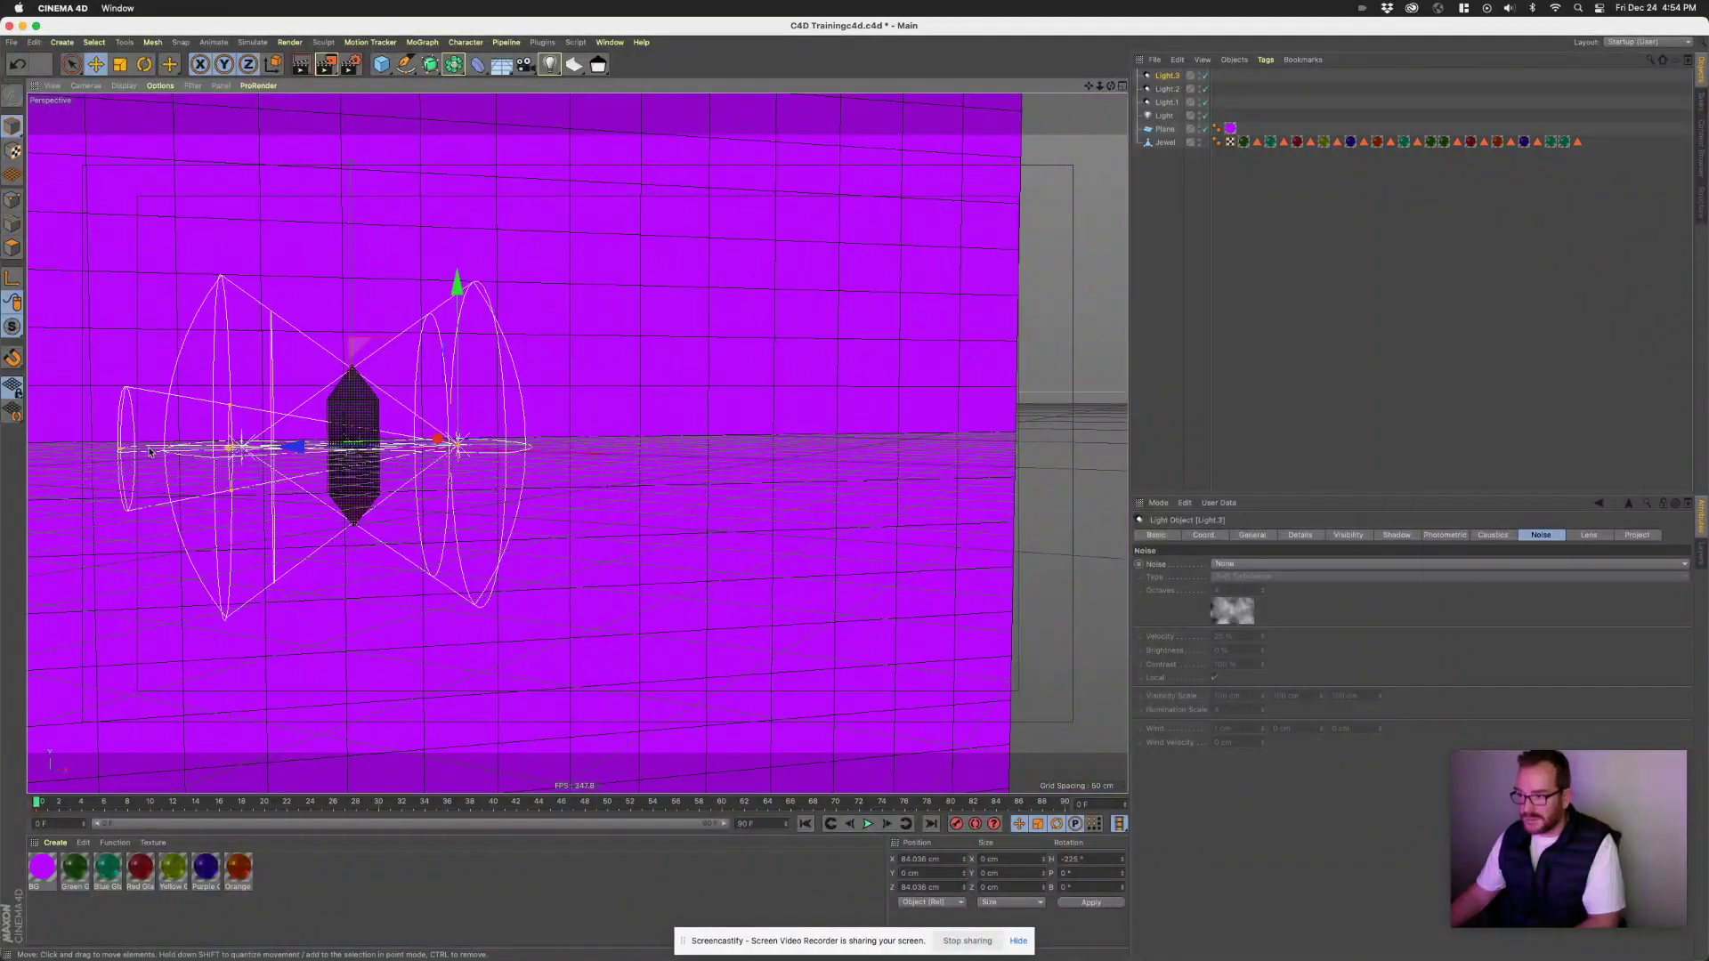
{"action": "left_click_drag", "start_coordinate": [123, 452], "coordinate": [28, 453]}
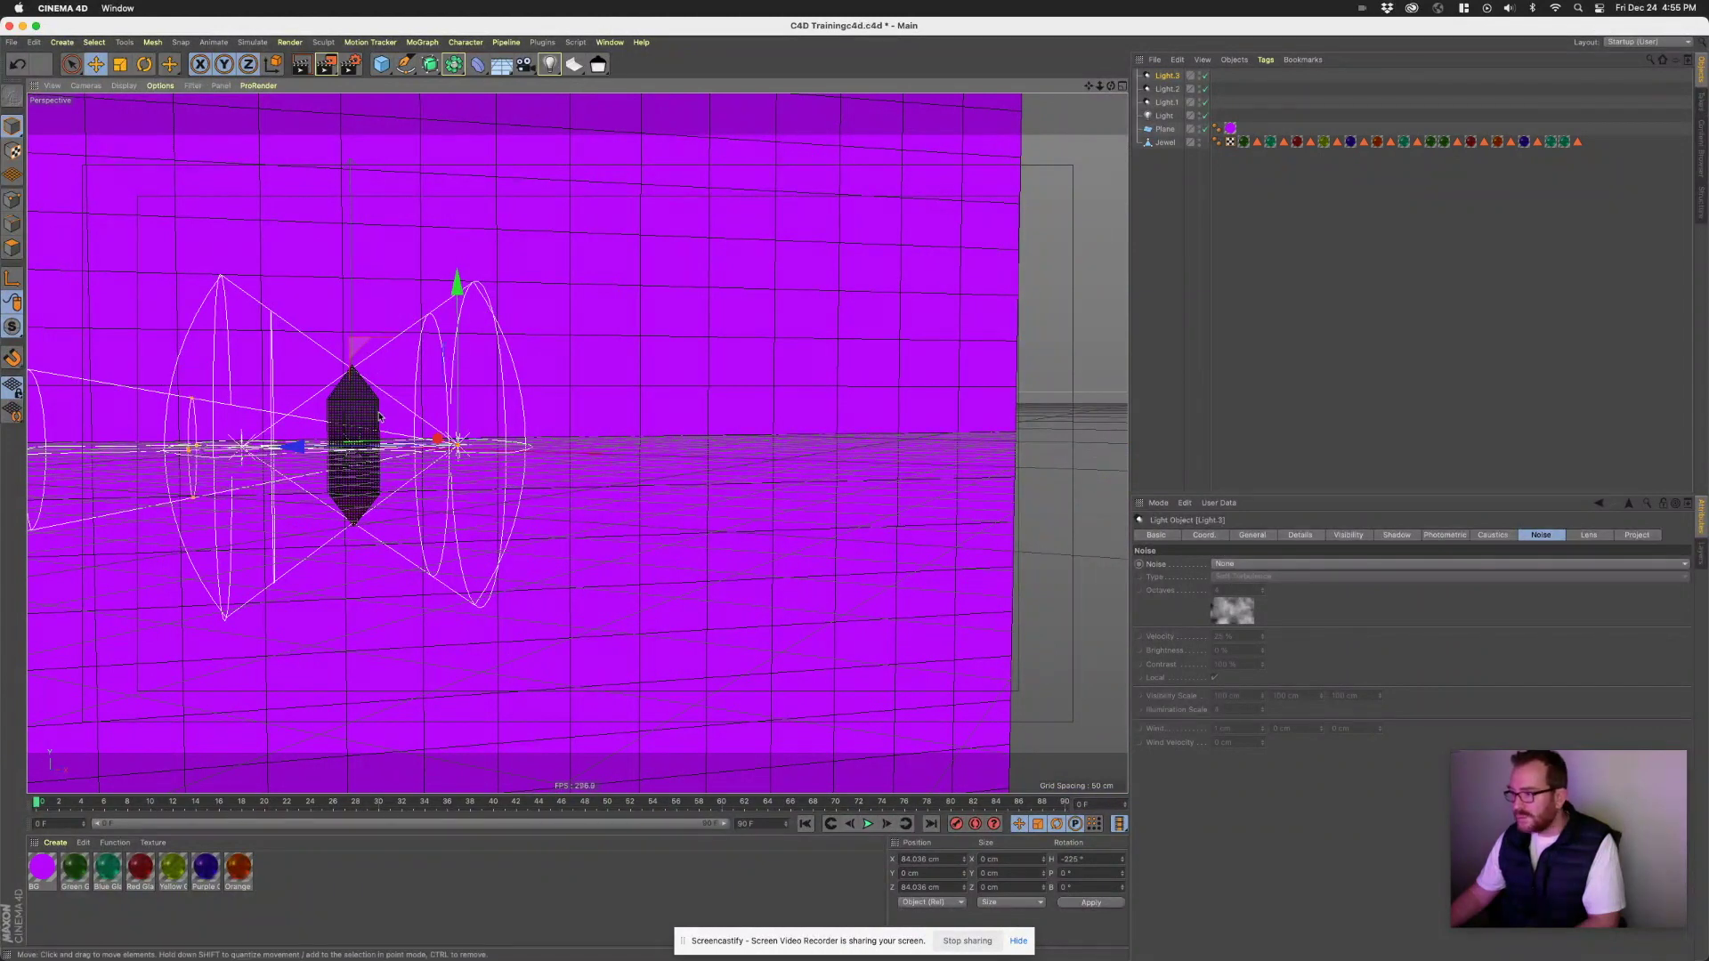
- Tilt the narrow spot light copy to a pitch of about 23° and set its intensity to 30%
{"action": "key", "text": "r"}
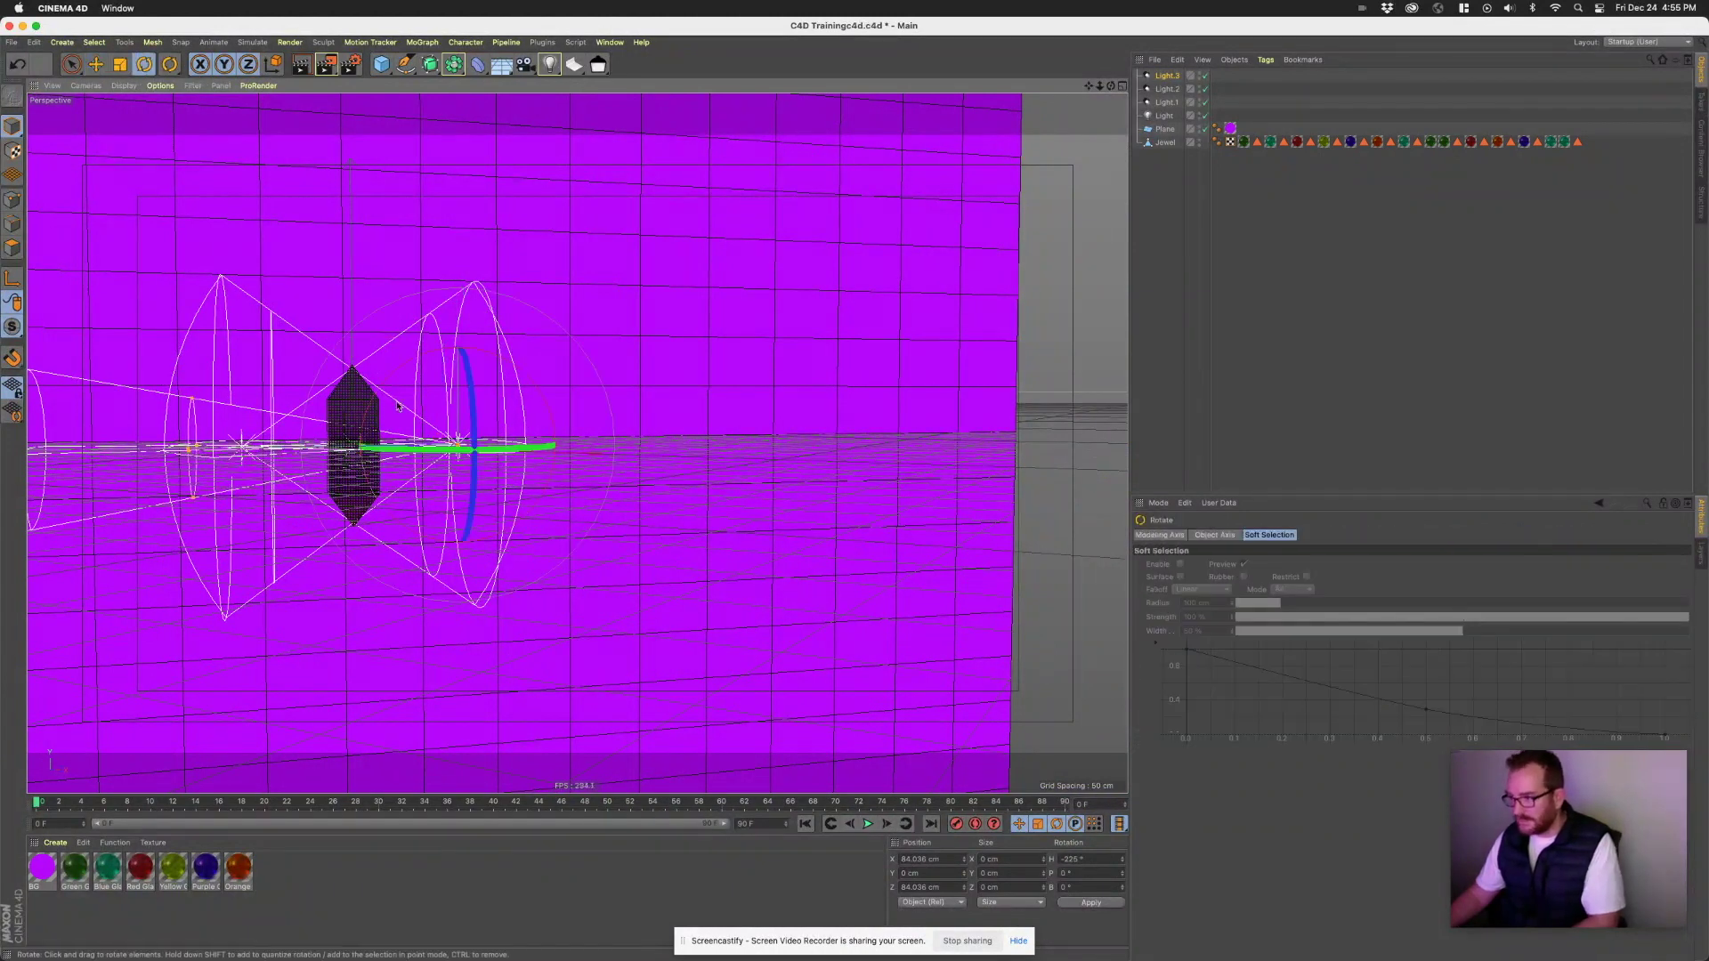
{"action": "left_click_drag", "start_coordinate": [398, 418], "coordinate": [407, 362]}
{"action": "left_click", "coordinate": [1166, 75]}
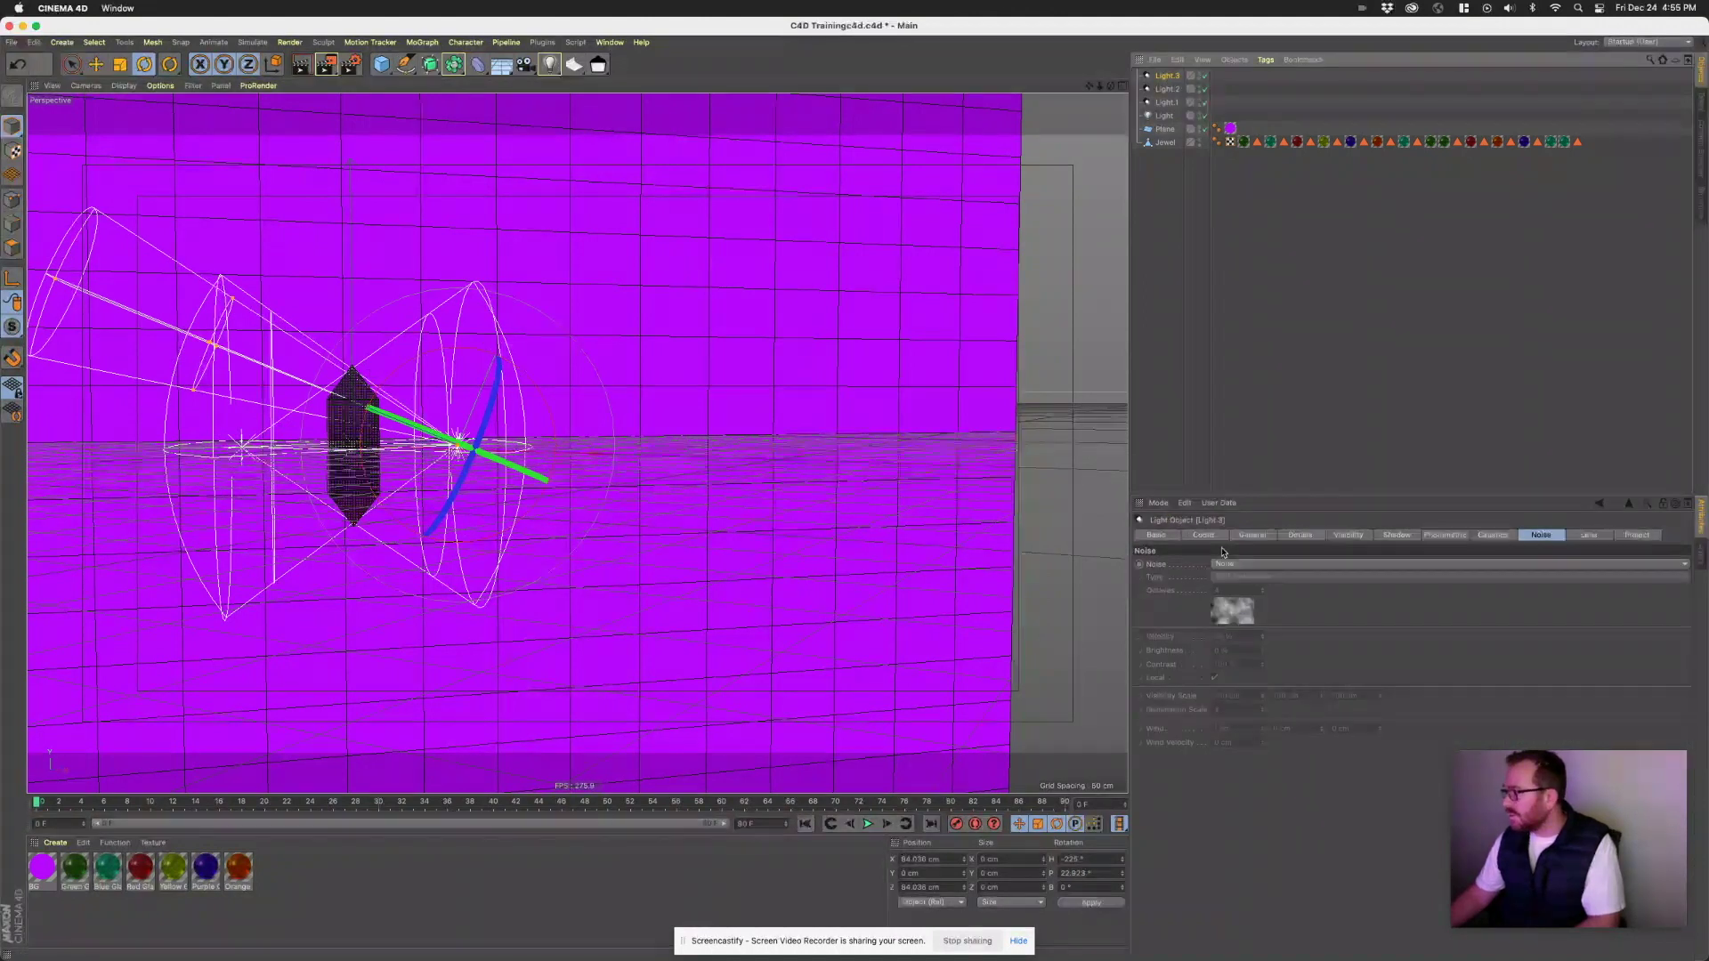
{"action": "left_click", "coordinate": [1252, 535]}
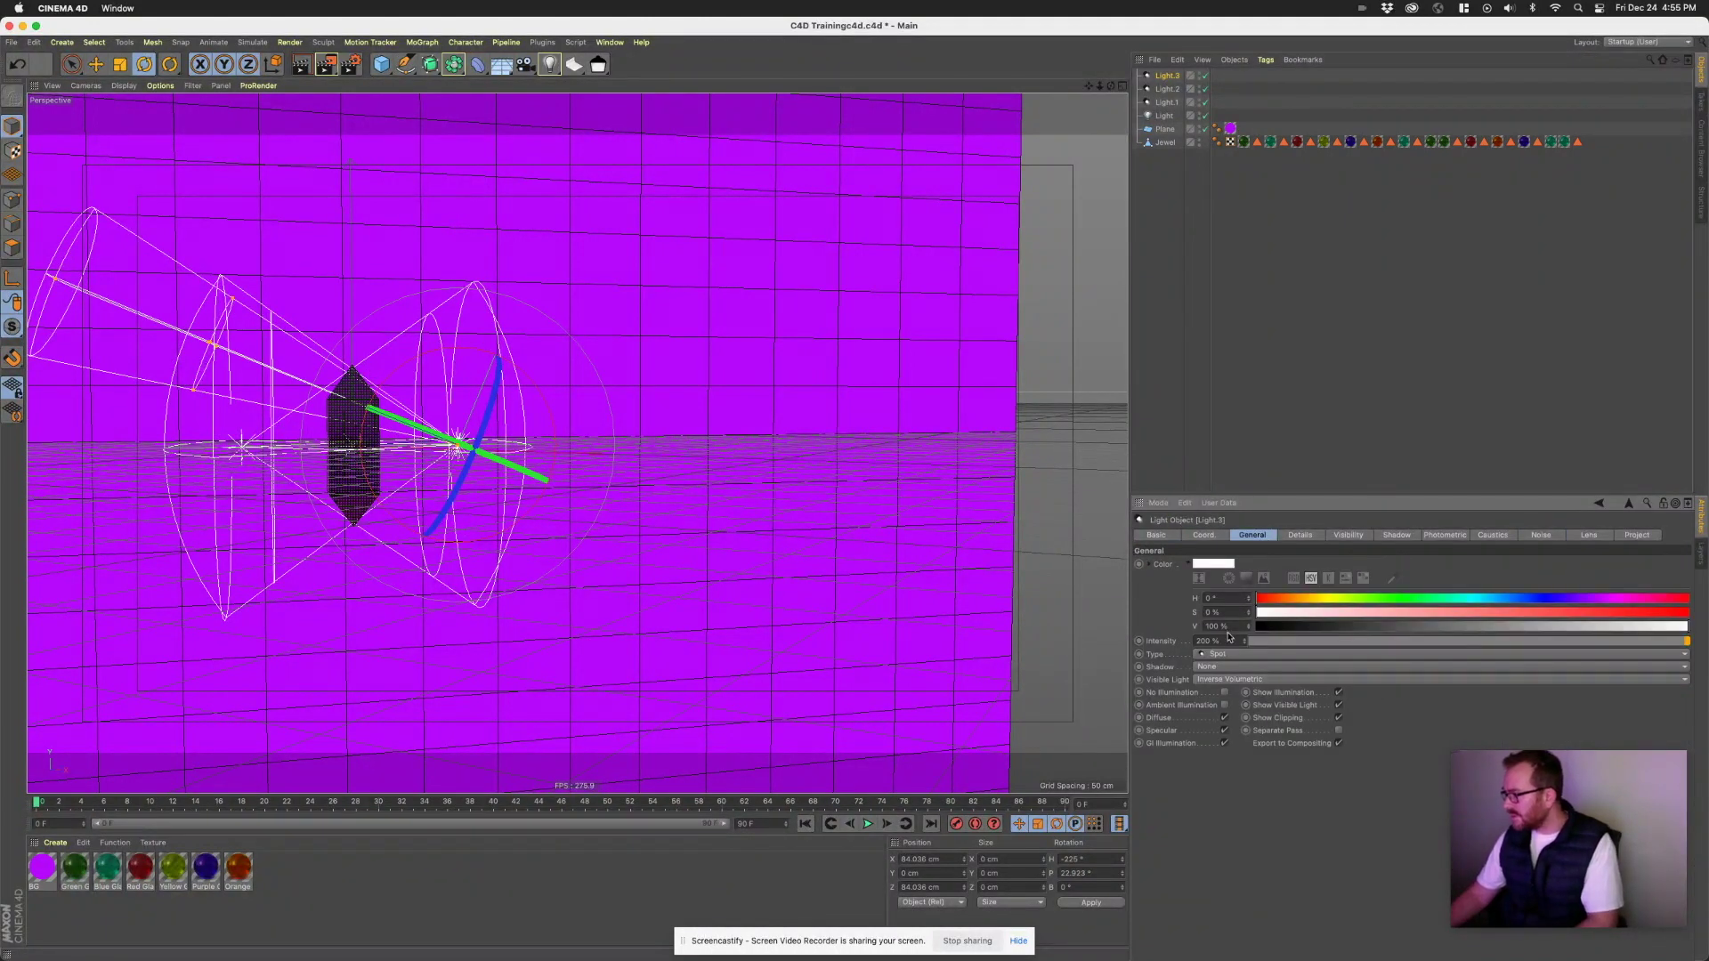
{"action": "left_click_drag", "start_coordinate": [1227, 640], "coordinate": [1055, 586]}
{"action": "type", "text": "3"}
{"action": "key", "text": "Return"}
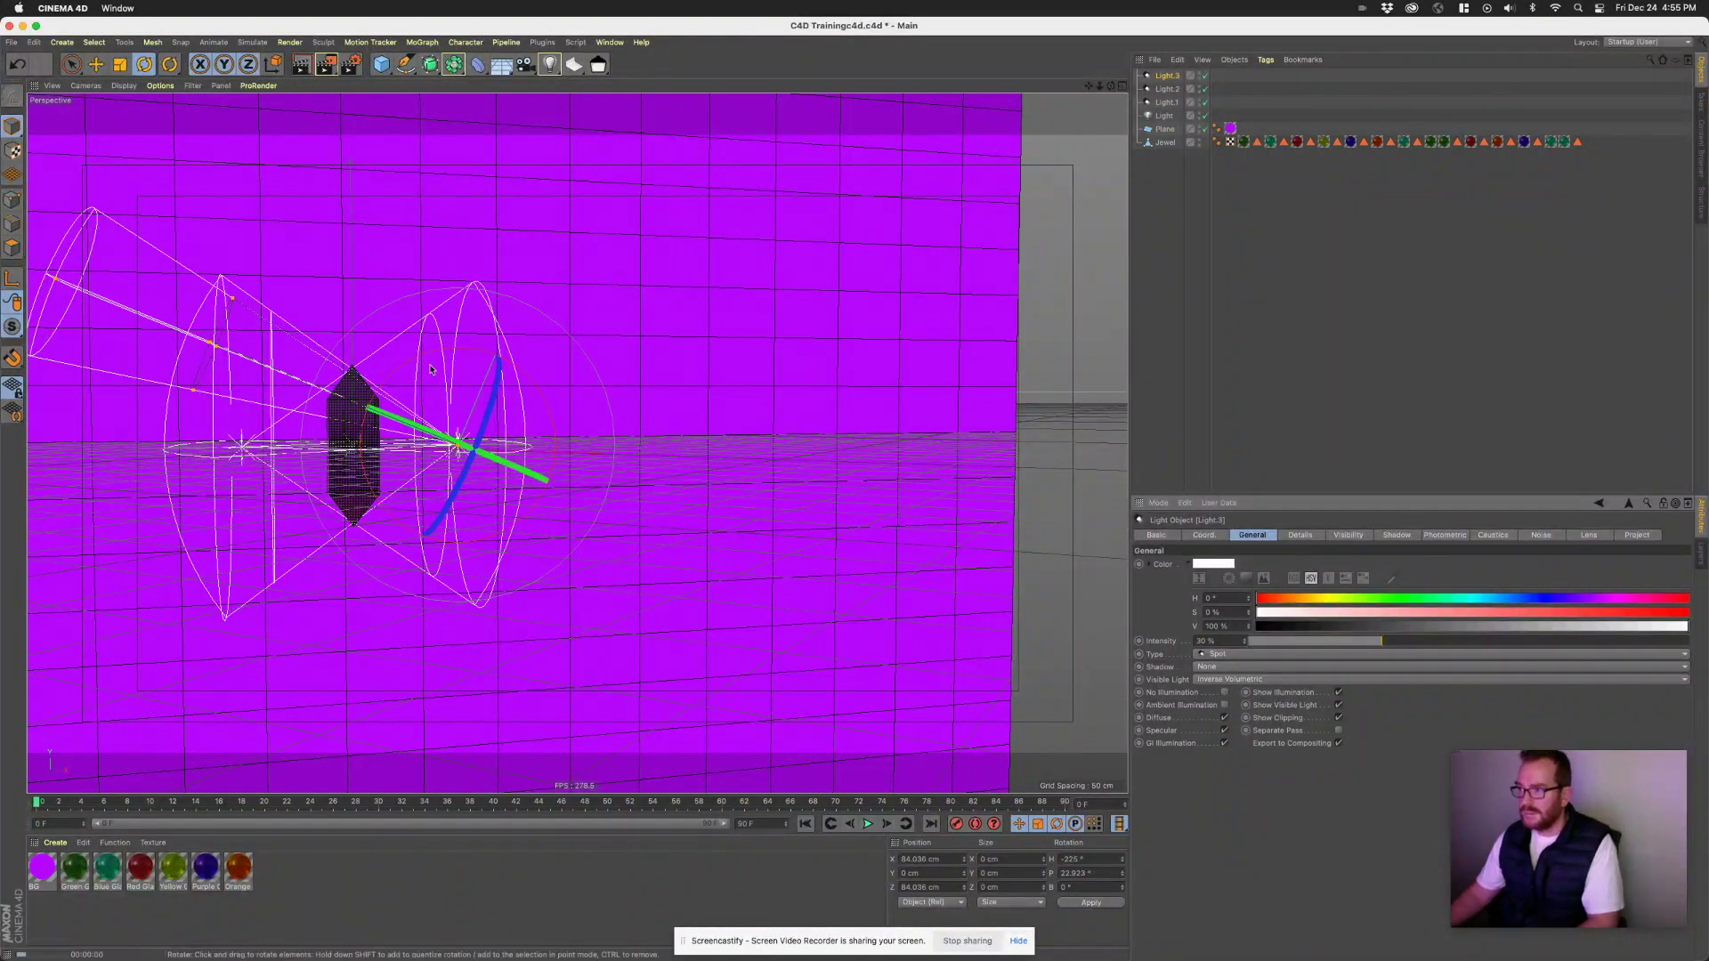
- Render the Perspective view to check the dimmer tilted beam passing the Jewel
{"action": "key", "text": "ctrl+r"}
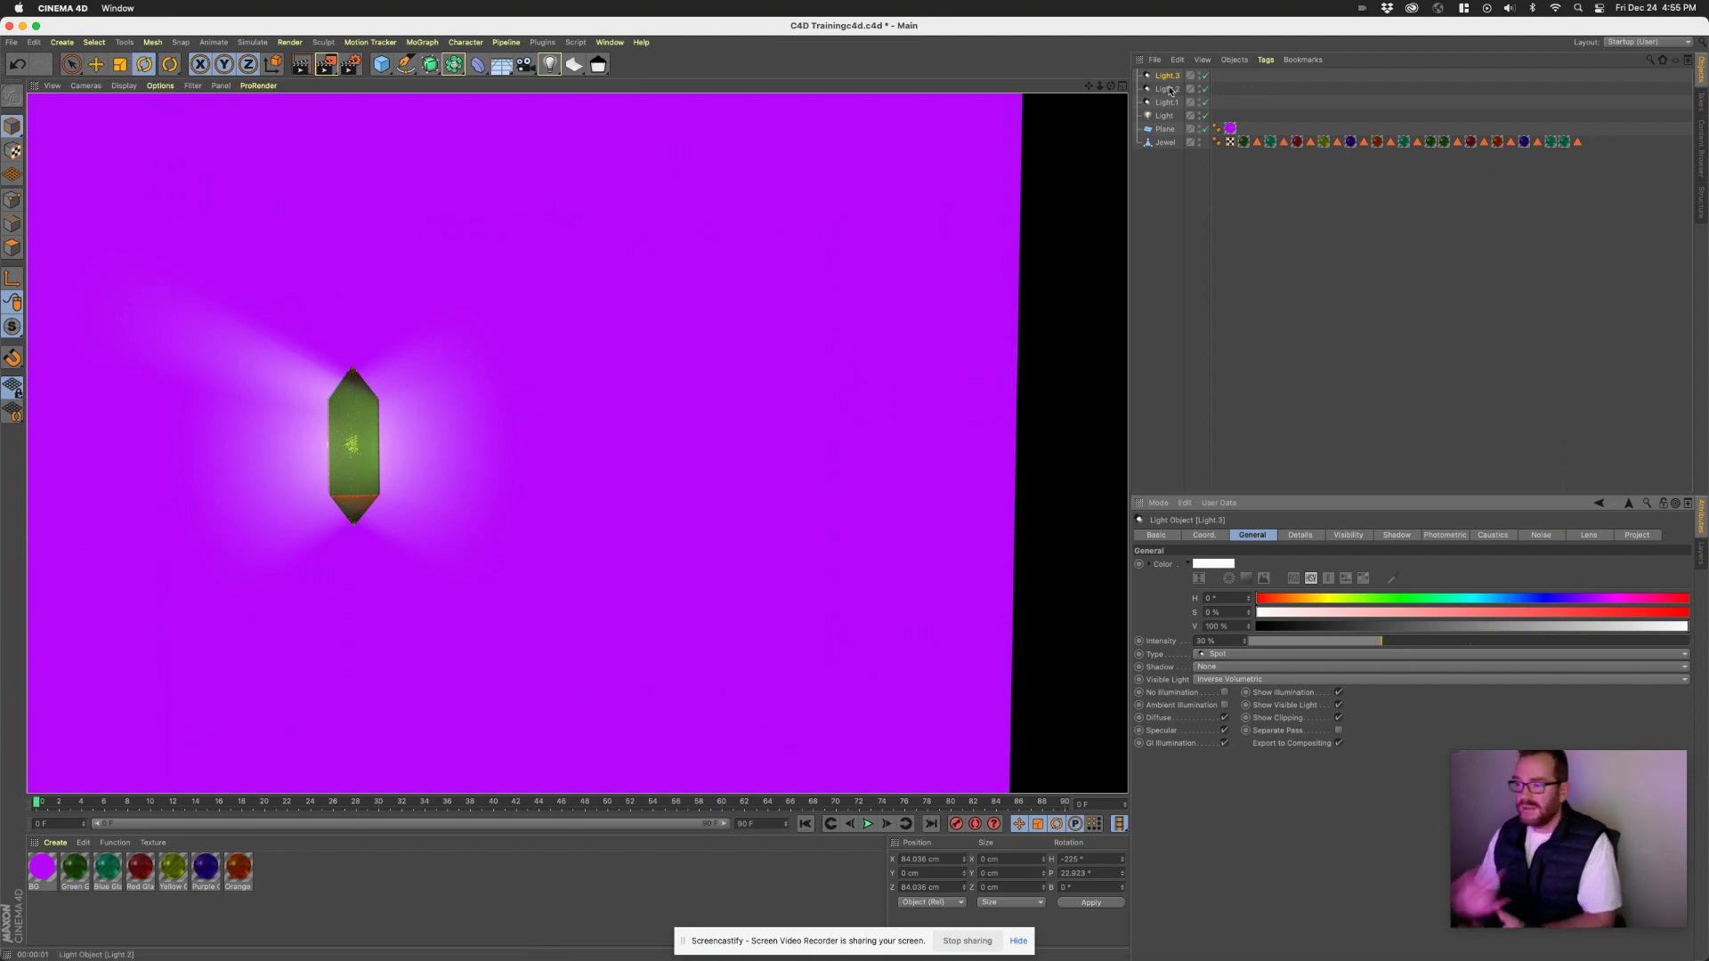
{"action": "left_click_drag", "start_coordinate": [470, 450], "coordinate": [478, 426]}
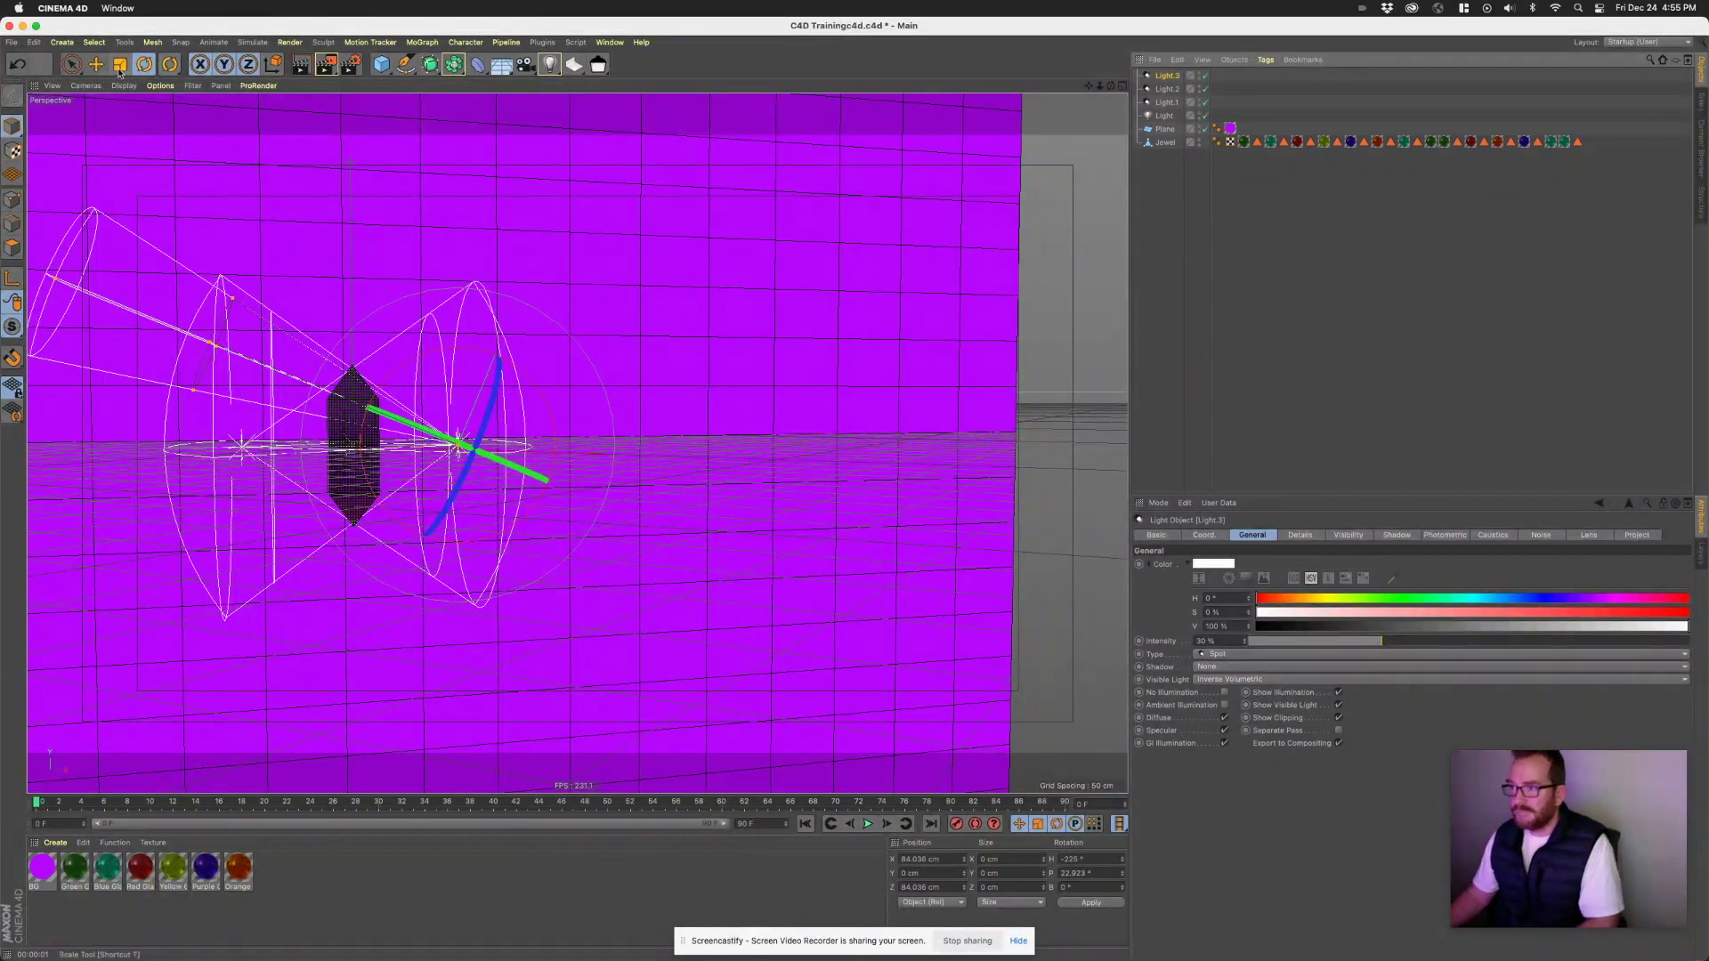
{"action": "key", "text": "super+z"}
- Duplicate Light.3, turn the copy upward at a -45° heading, and move it to about -114, -148, -114 cm below the Jewel
{"action": "left_click", "coordinate": [1160, 76]}
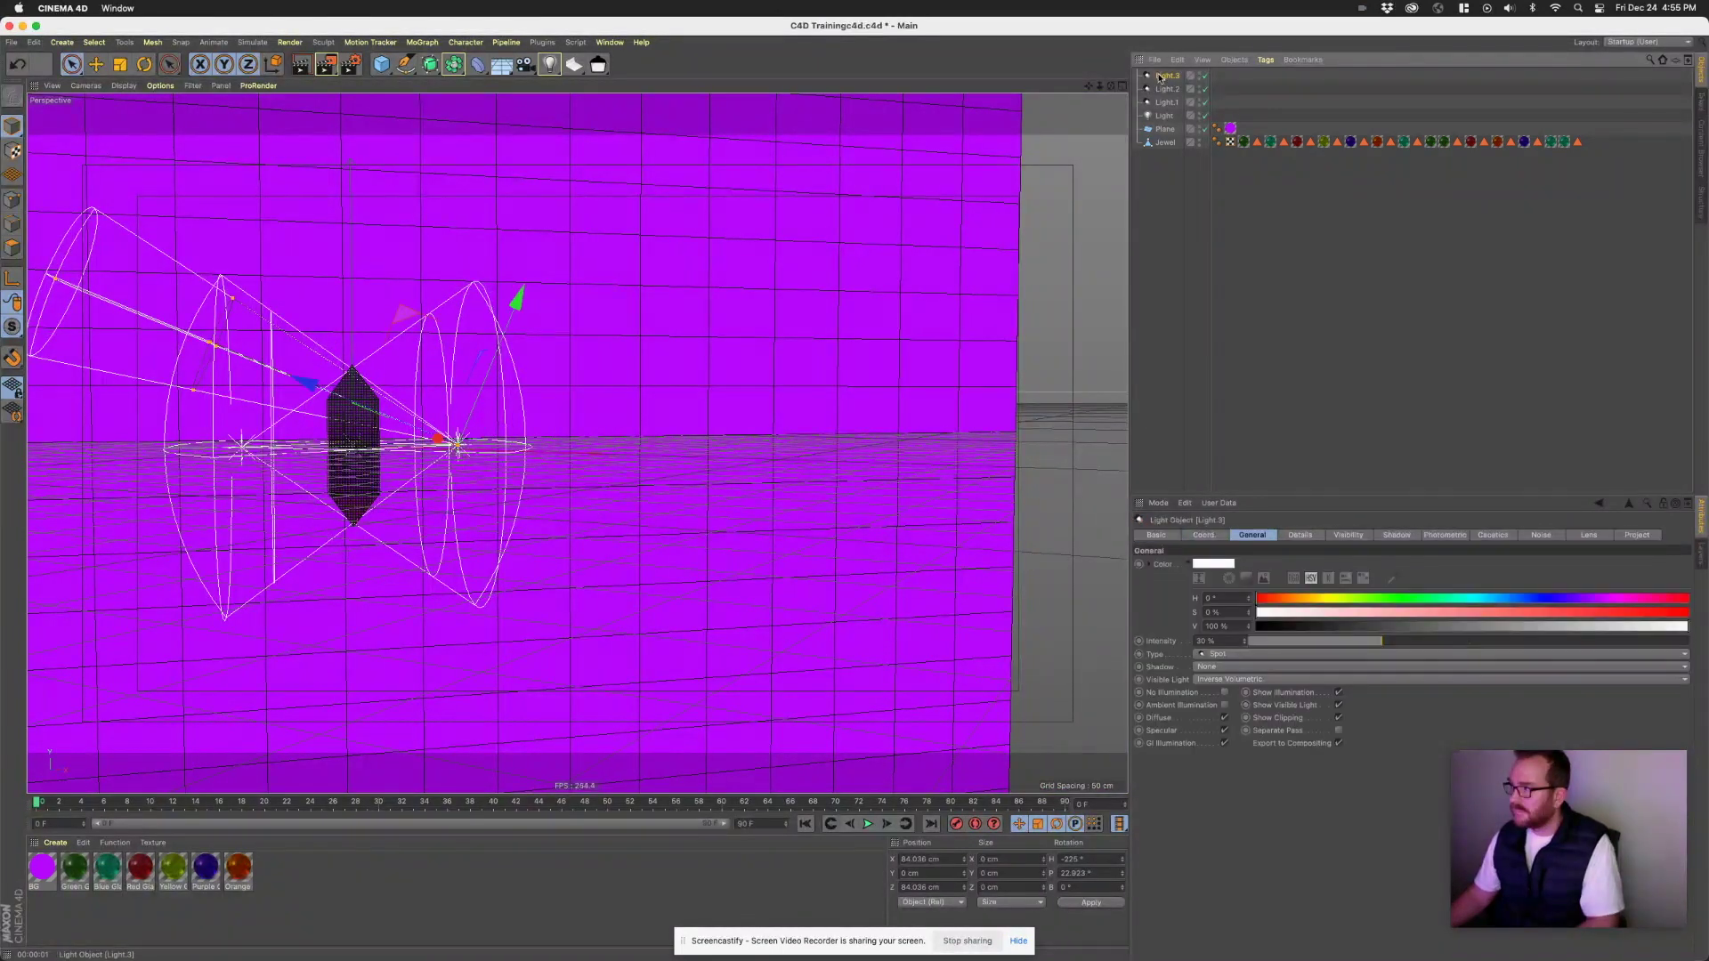
{"action": "key", "text": "super+c"}
{"action": "key", "text": "super+v"}
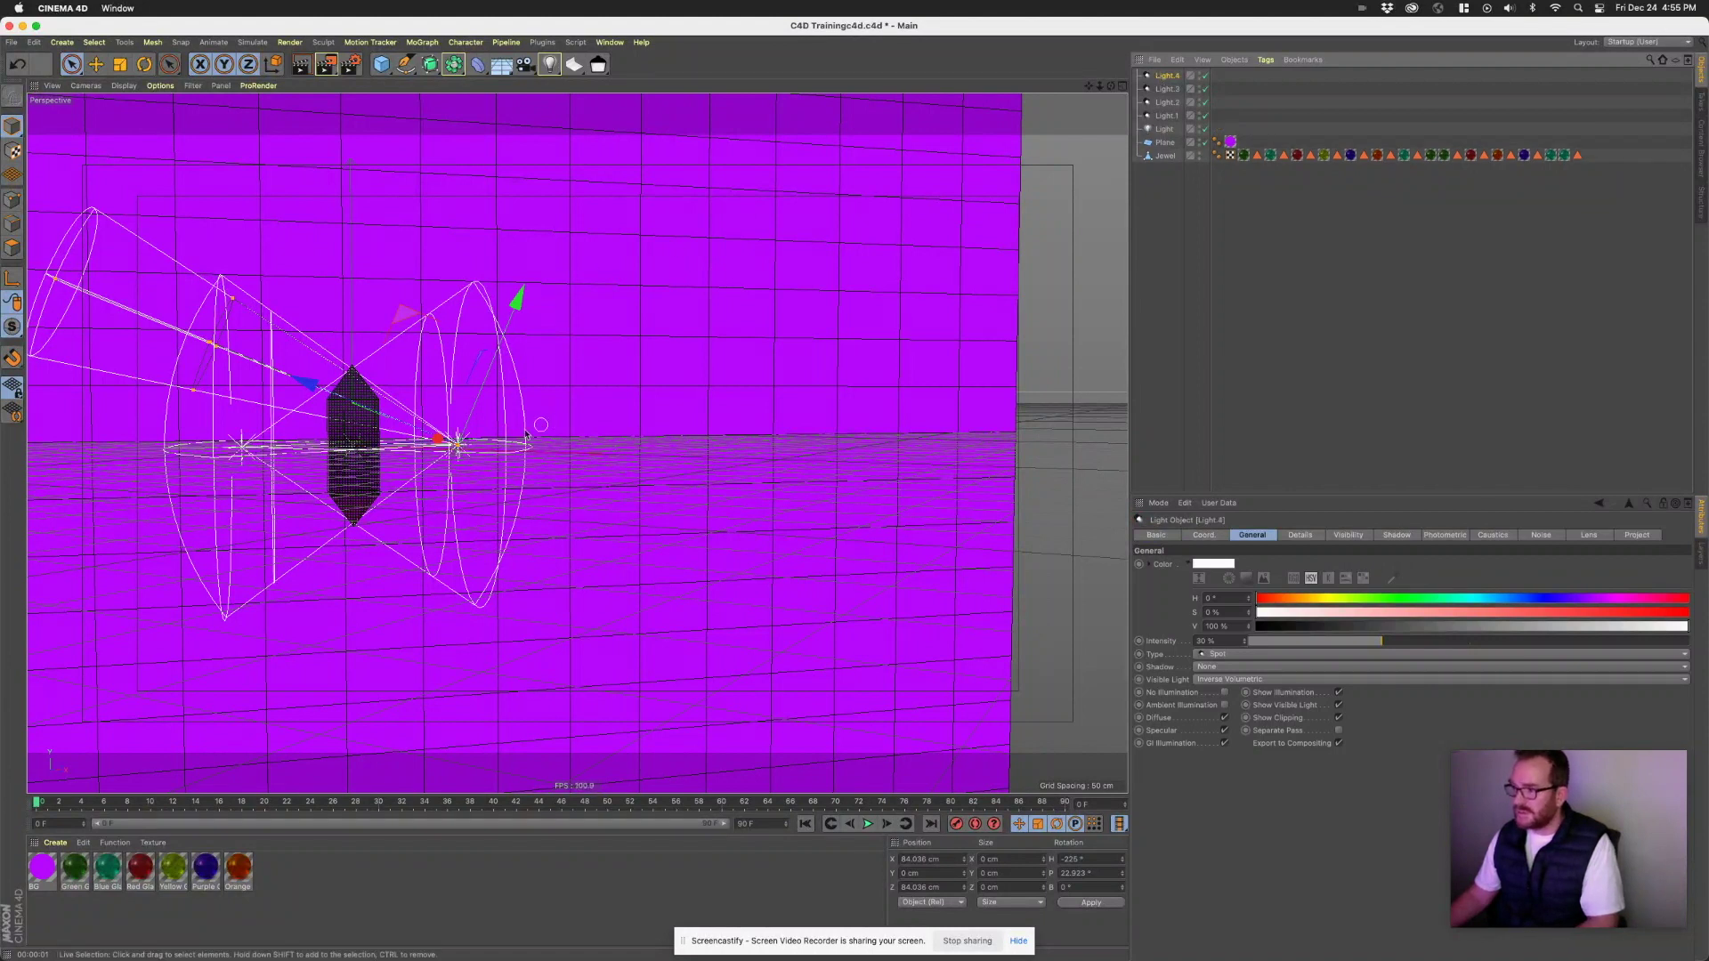
{"action": "key", "text": "r"}
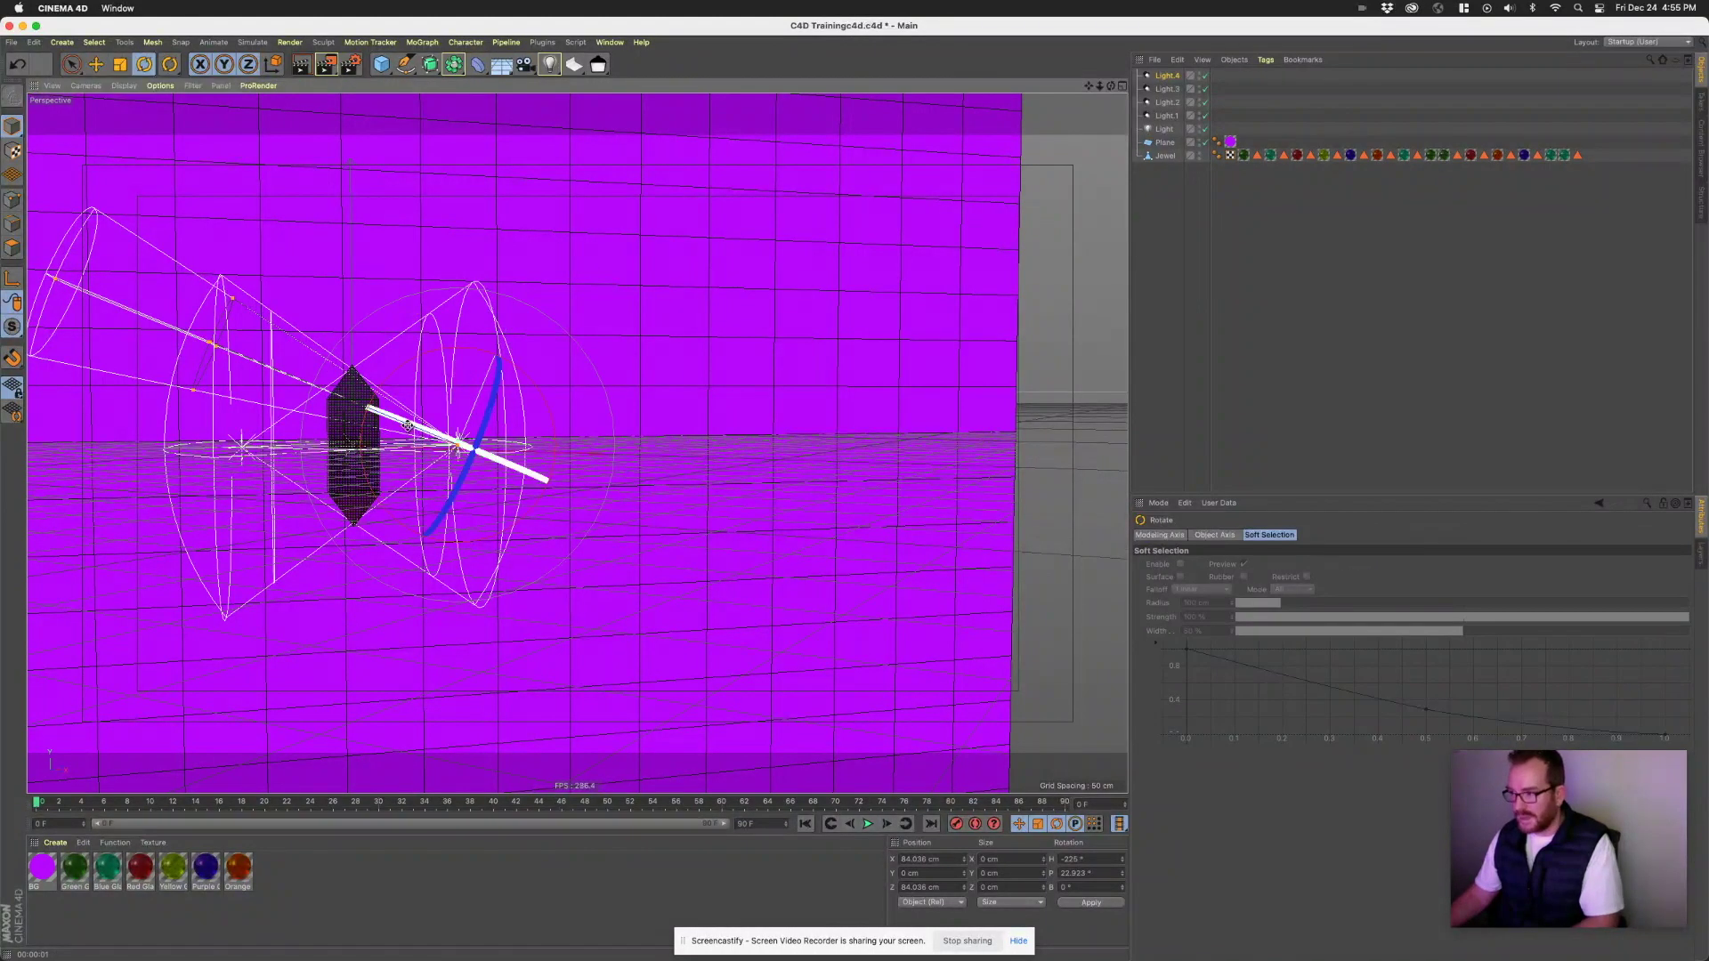
{"action": "left_click_drag", "start_coordinate": [395, 448], "coordinate": [714, 513]}
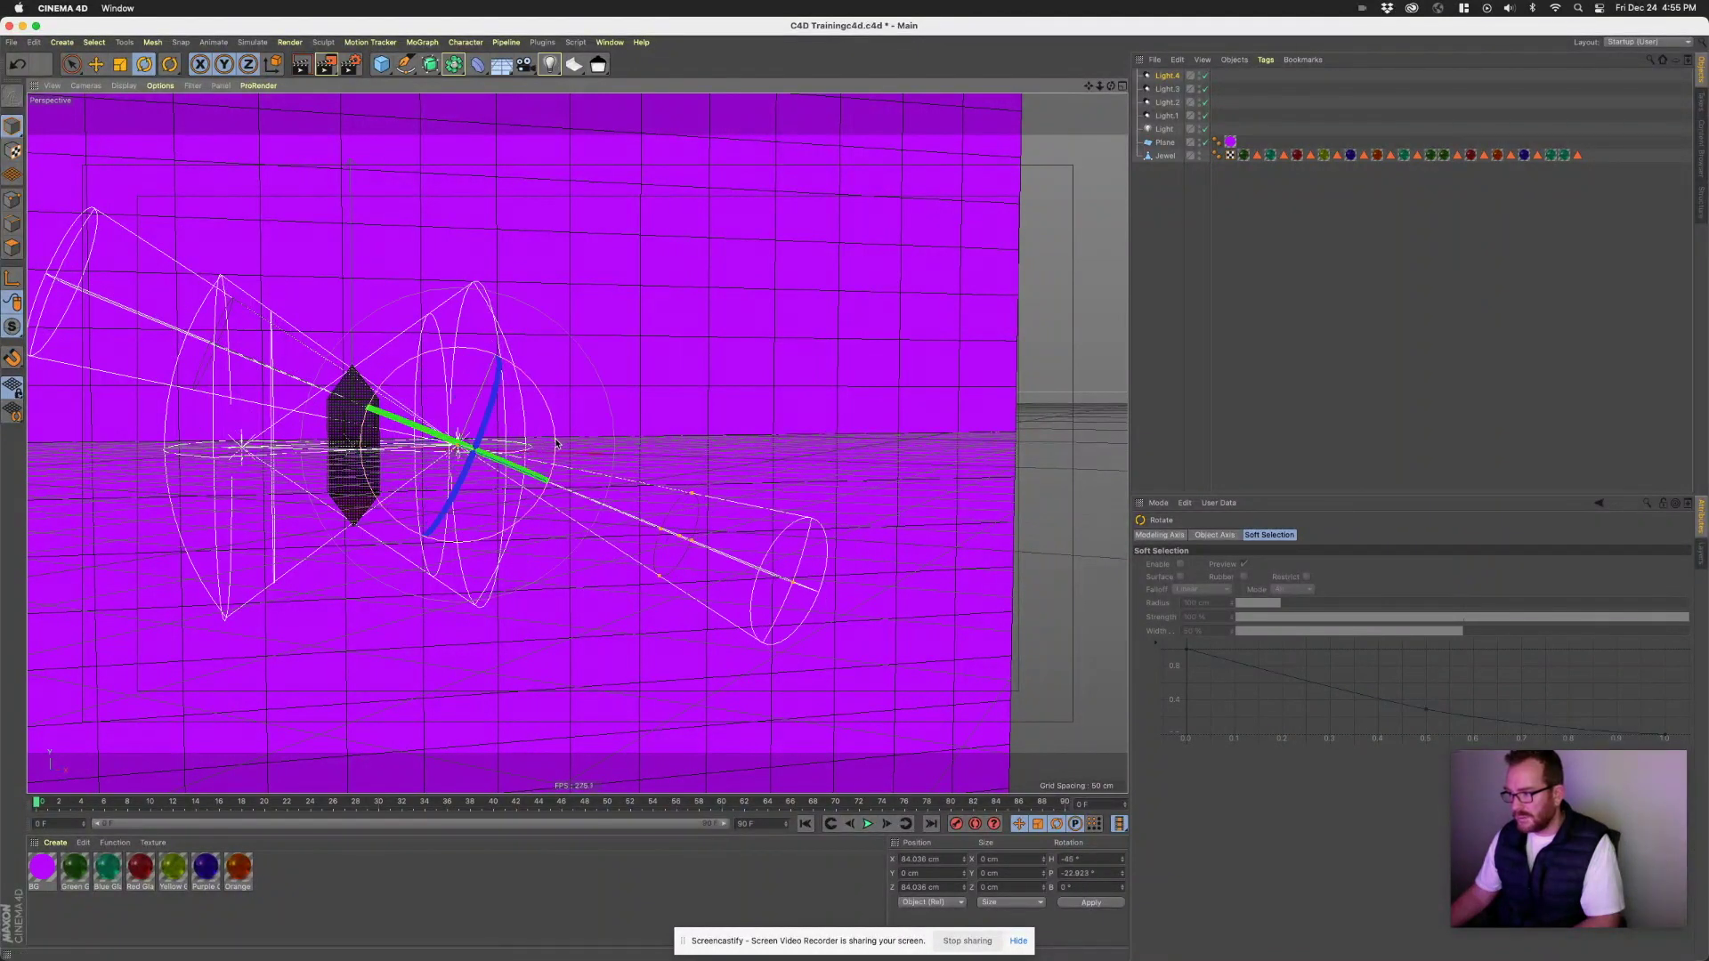
{"action": "left_click_drag", "start_coordinate": [536, 411], "coordinate": [520, 341]}
{"action": "key", "text": "e"}
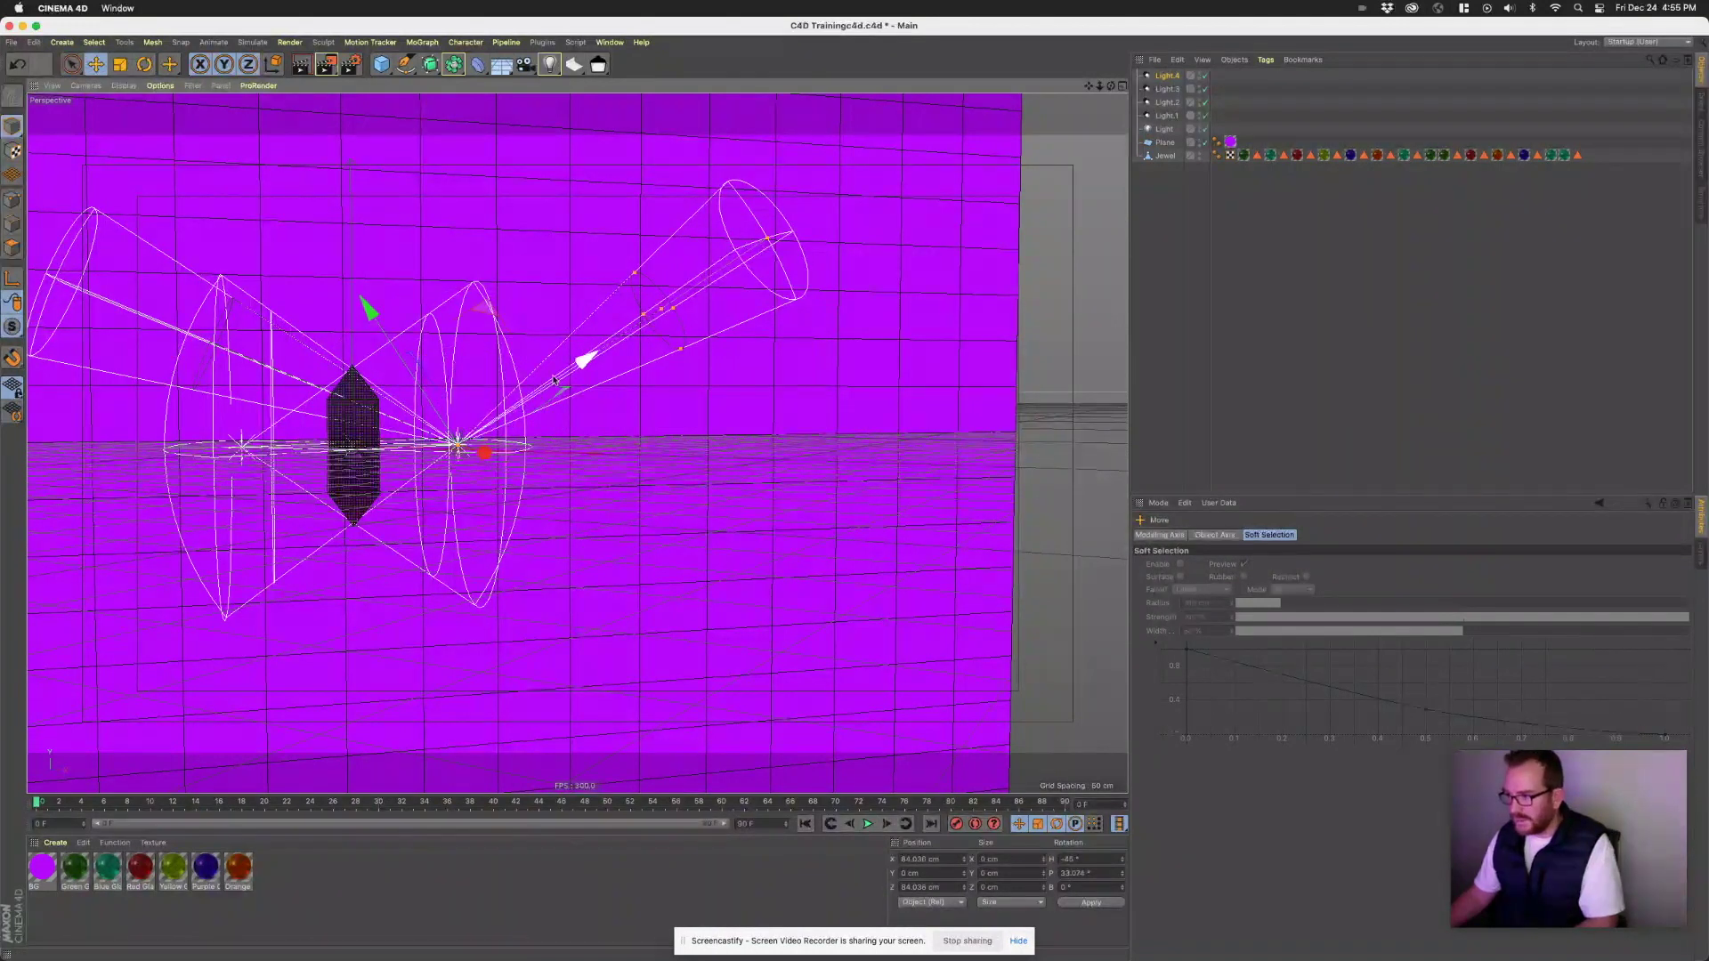
{"action": "left_click_drag", "start_coordinate": [574, 365], "coordinate": [234, 450]}
- Preview the Jewel and its four spot lights in an interactive render region, then view the light arrangement from a wider perspective
{"action": "key", "text": "alt+r"}
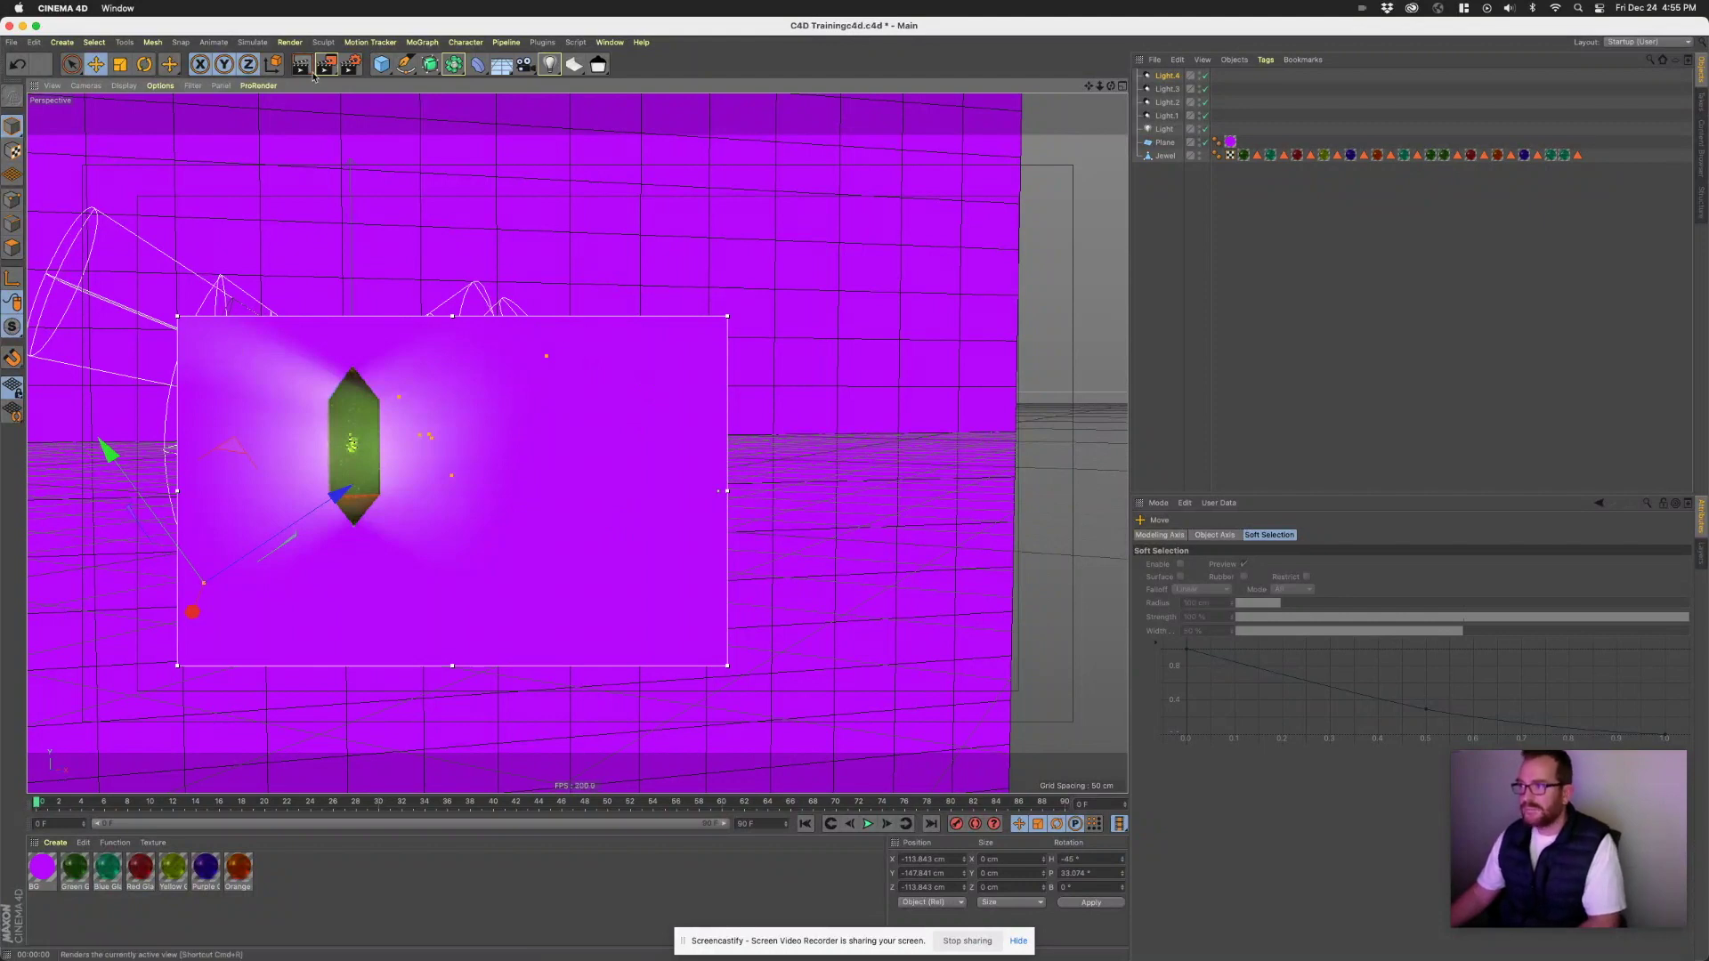
{"action": "left_click_drag", "start_coordinate": [519, 324], "coordinate": [640, 514], "text": "alt"}
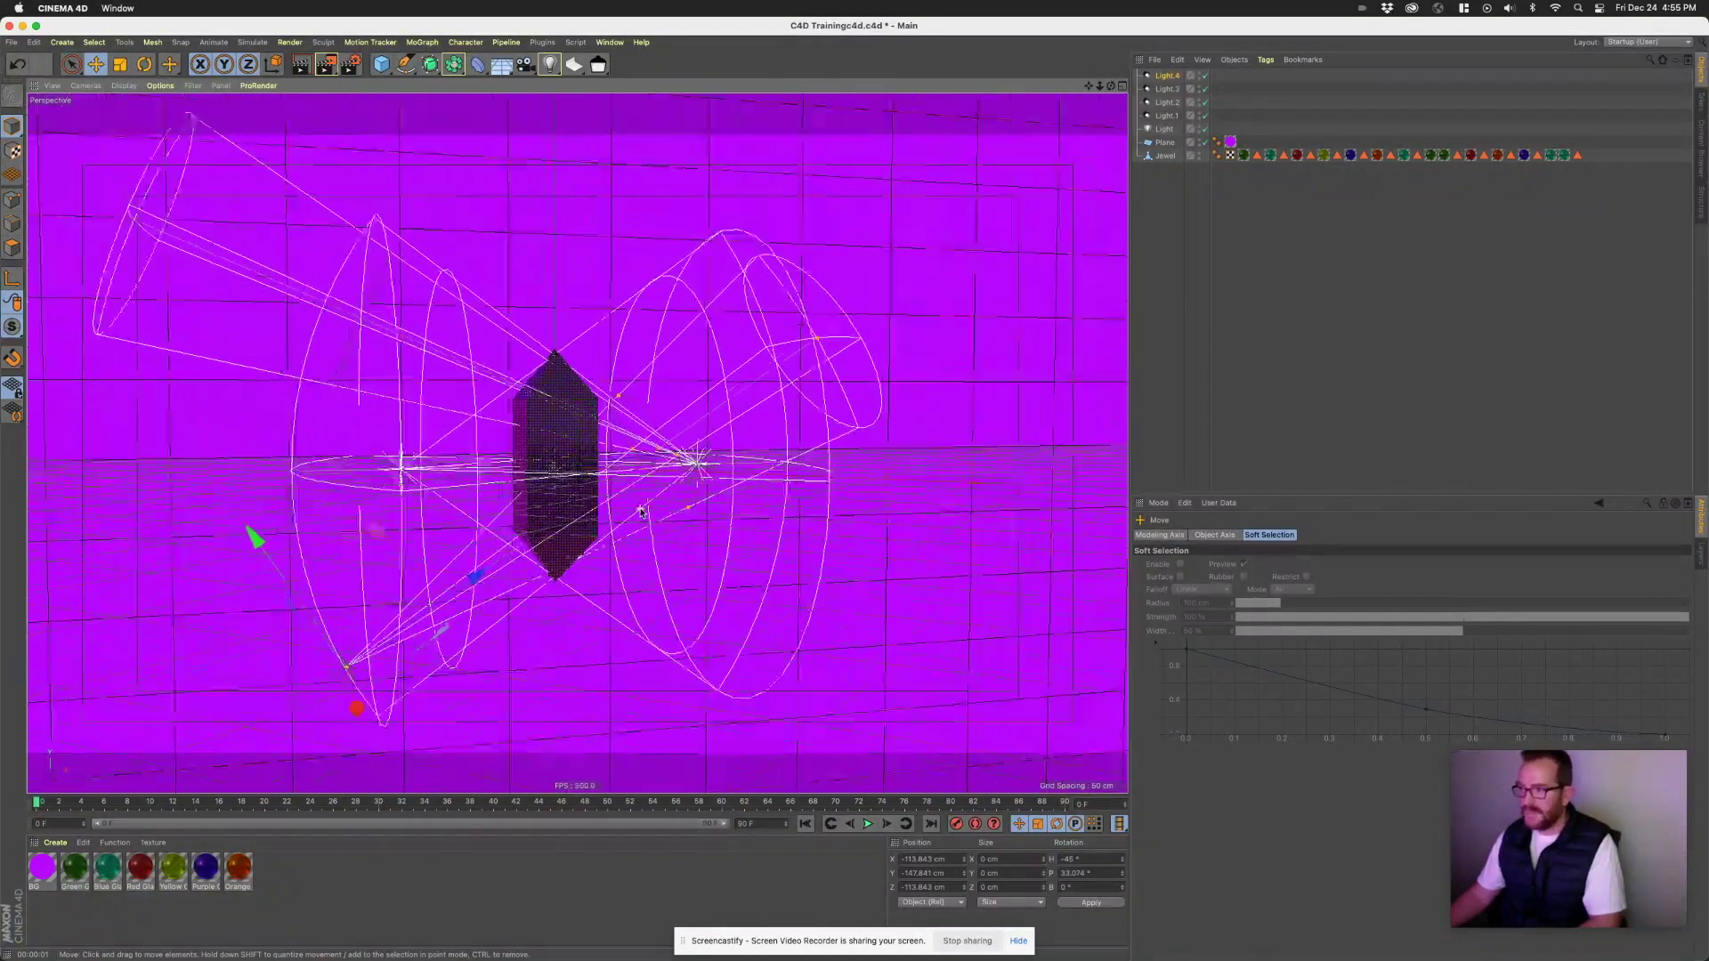
{"action": "scroll", "coordinate": [641, 513], "scroll_direction": "down", "scroll_amount": 3}
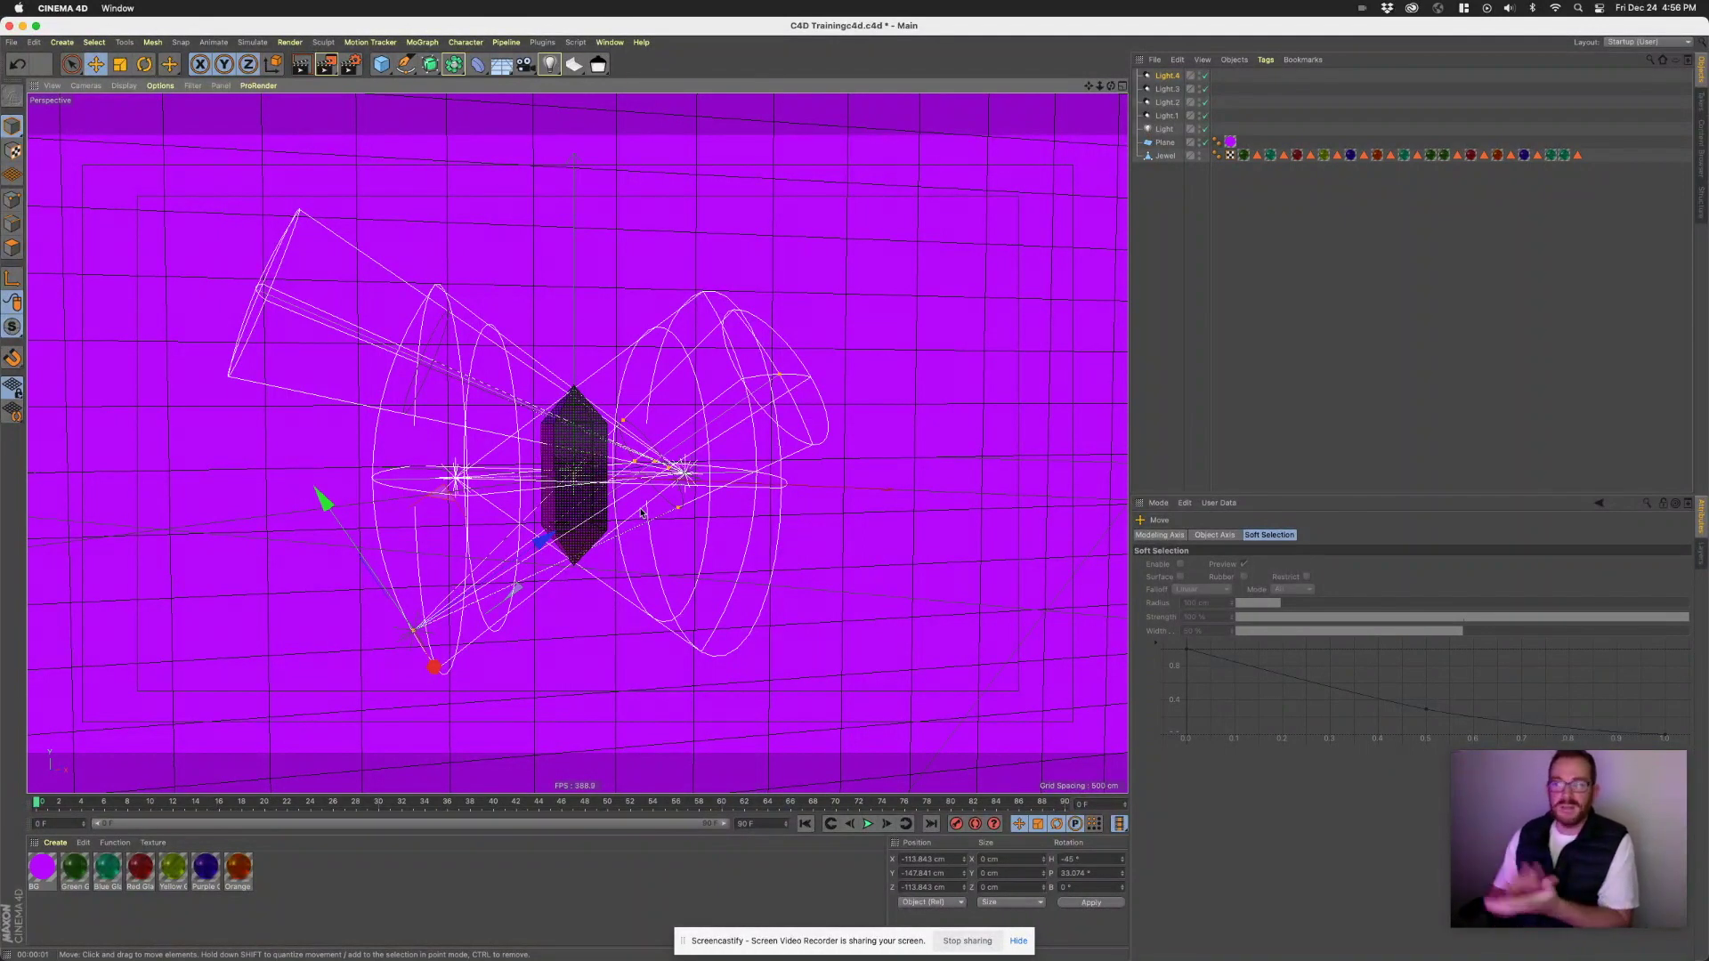
- Check the placement of the spot lights in the four-view layout and return to a Perspective close-up of the Jewel
{"action": "middle_click", "coordinate": [659, 505]}
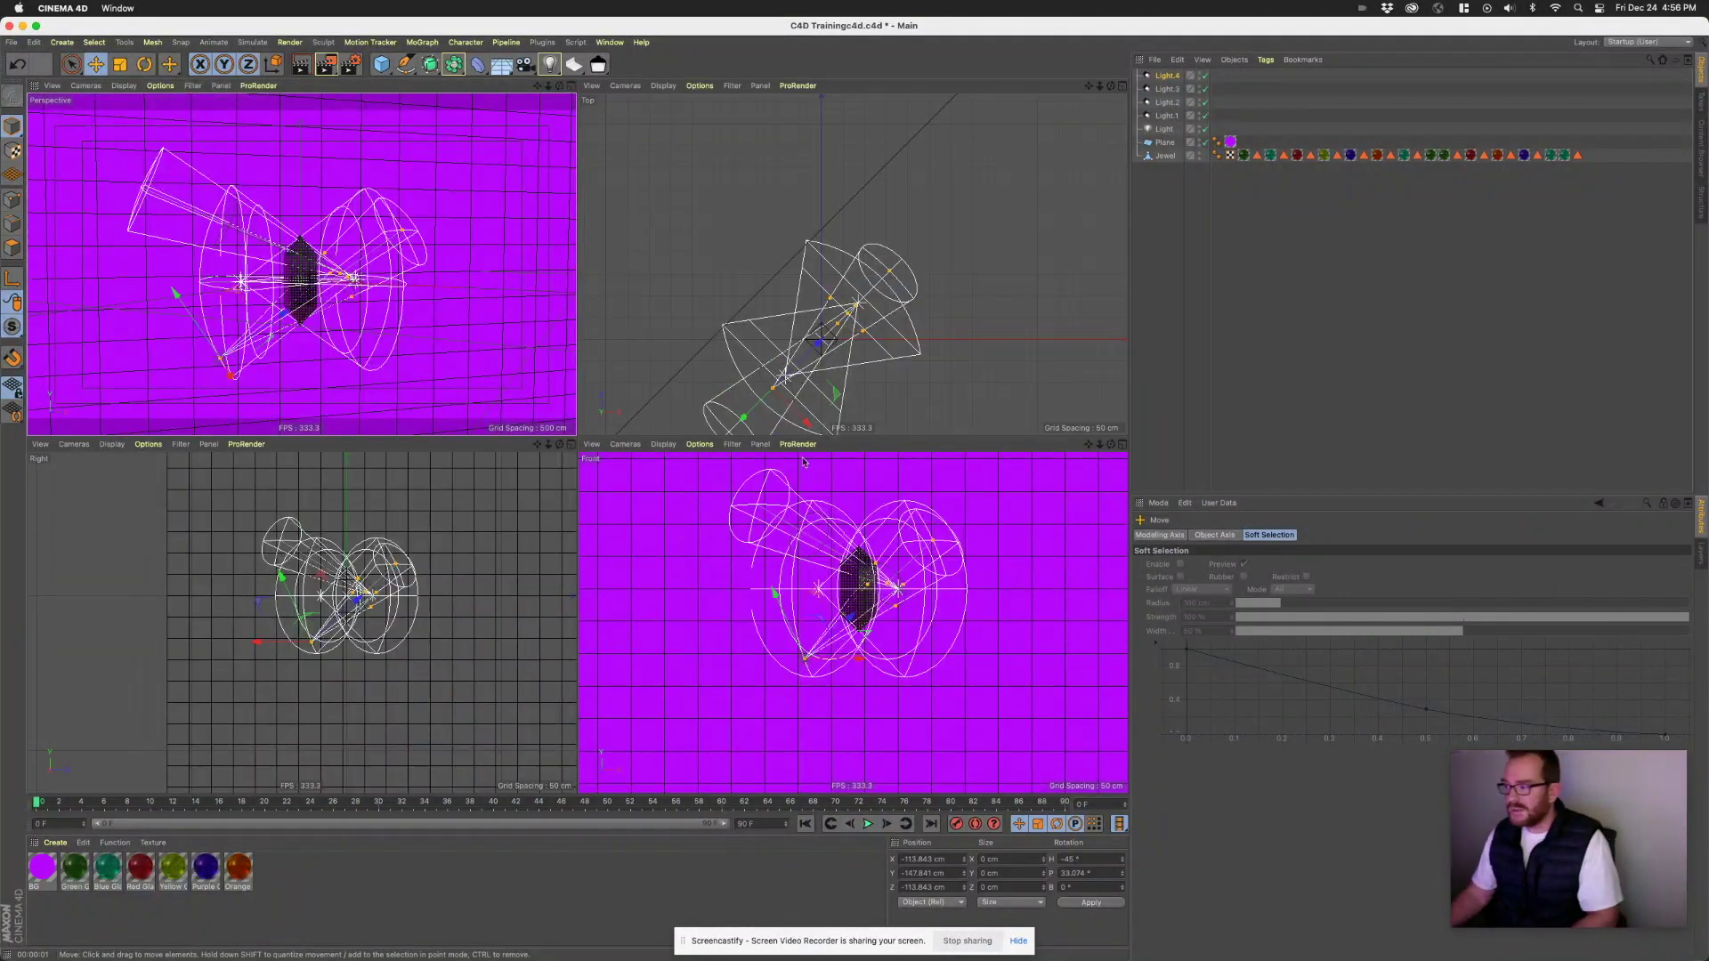
{"action": "scroll", "coordinate": [839, 360], "scroll_direction": "down", "scroll_amount": 1}
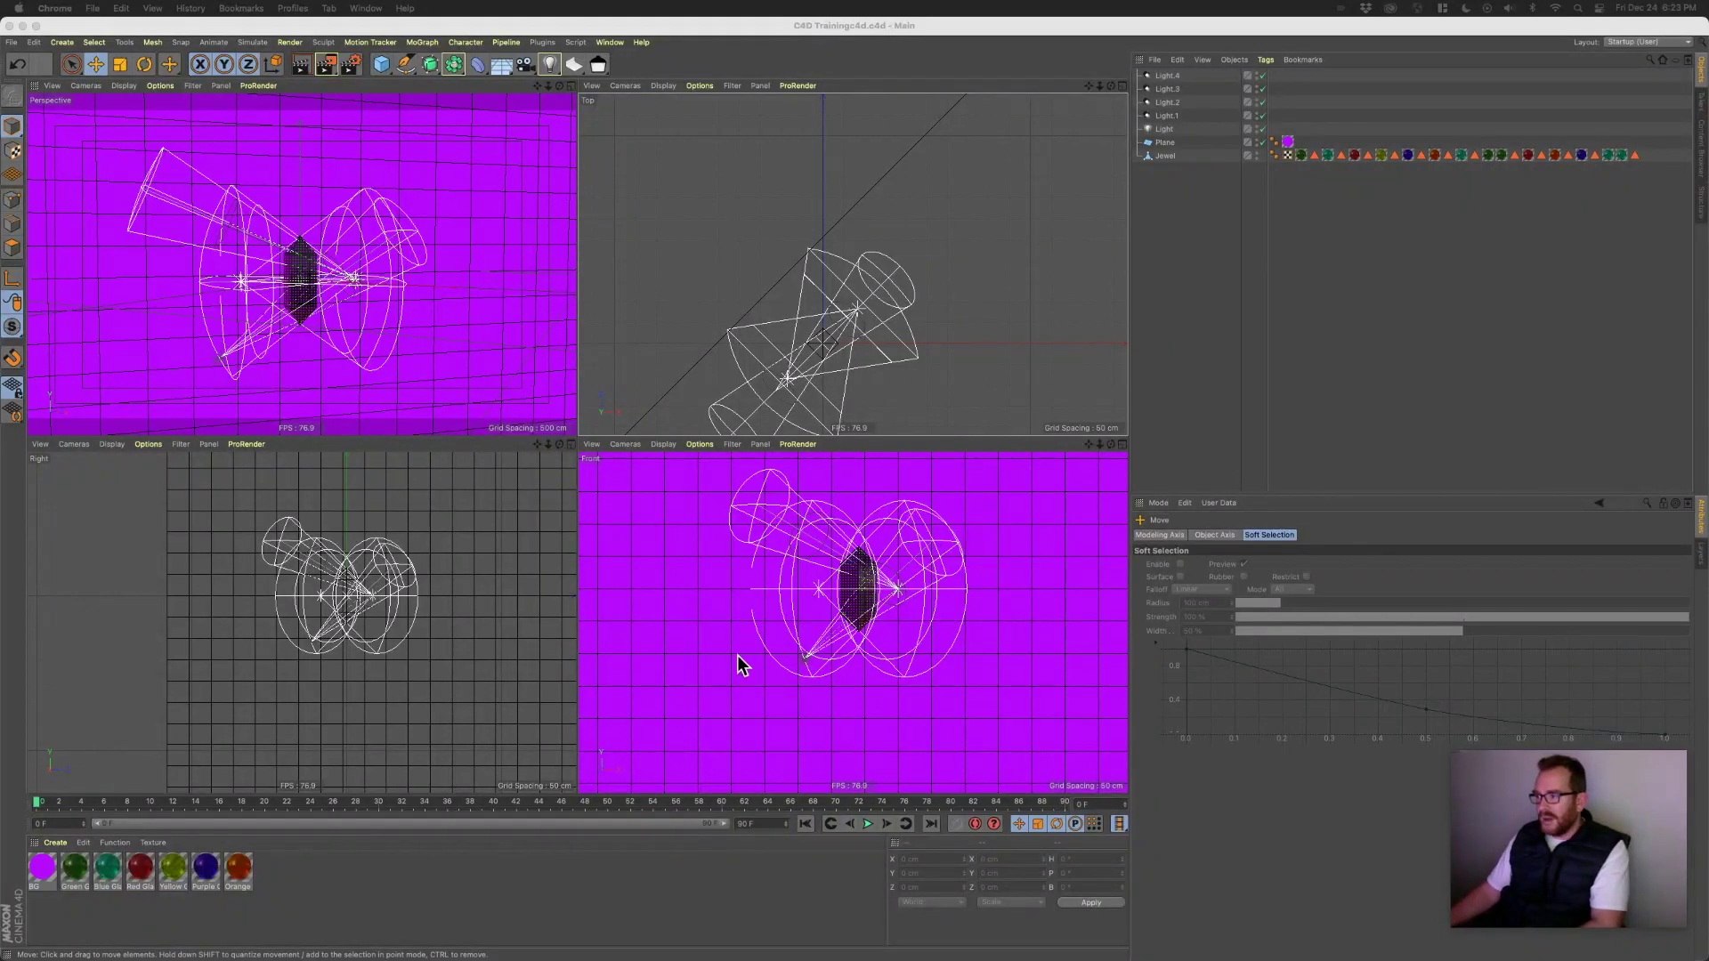
{"action": "middle_click", "coordinate": [280, 275]}
{"action": "scroll", "coordinate": [561, 468], "scroll_direction": "up", "scroll_amount": 10}
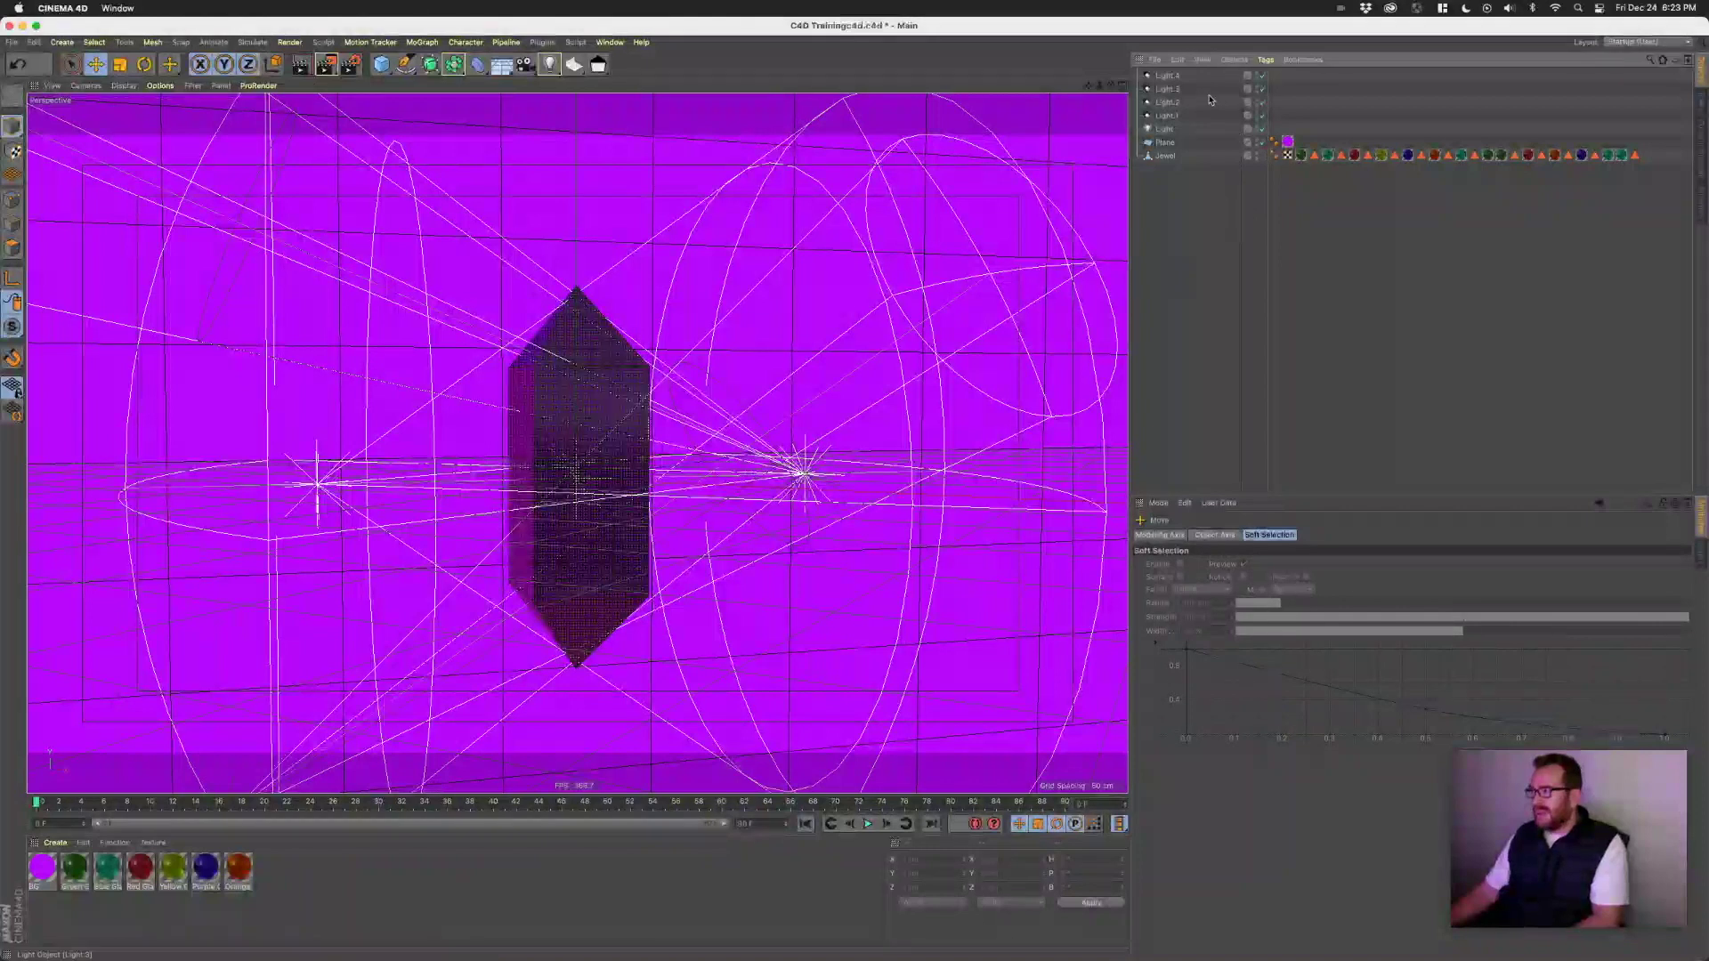
- Disable the spot lights Light.1 to Light.4 and hide them in the viewport
{"action": "left_click", "coordinate": [1284, 202]}
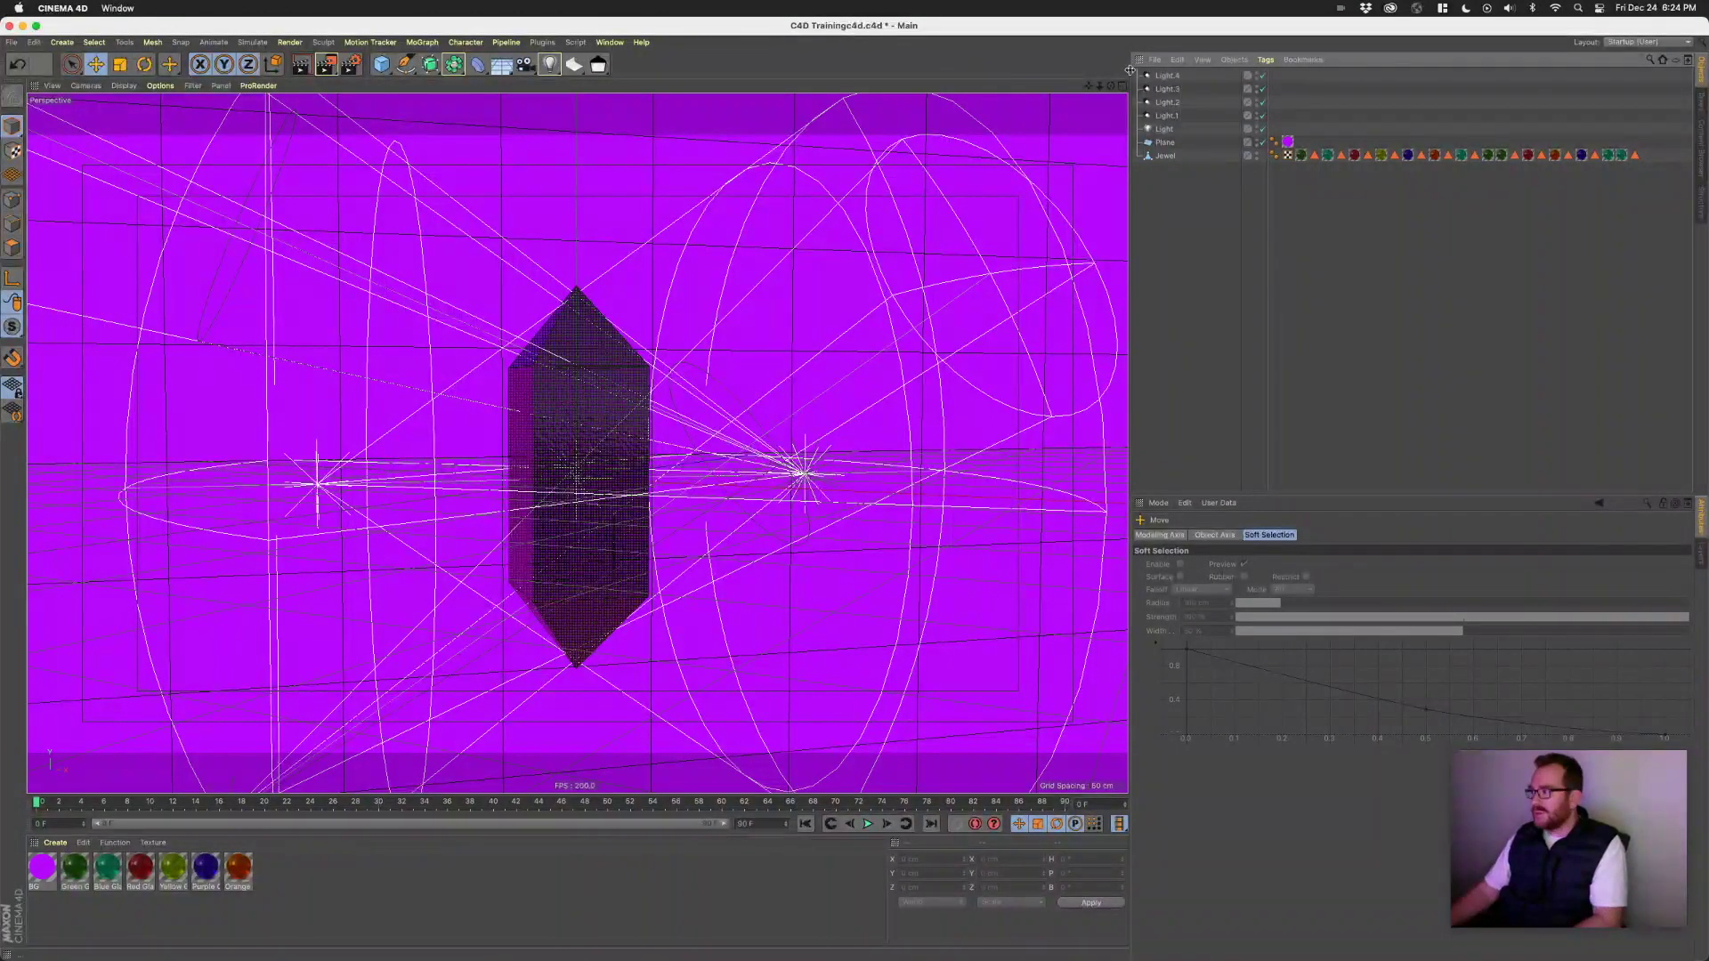
{"action": "left_click_drag", "start_coordinate": [1262, 76], "coordinate": [1263, 116]}
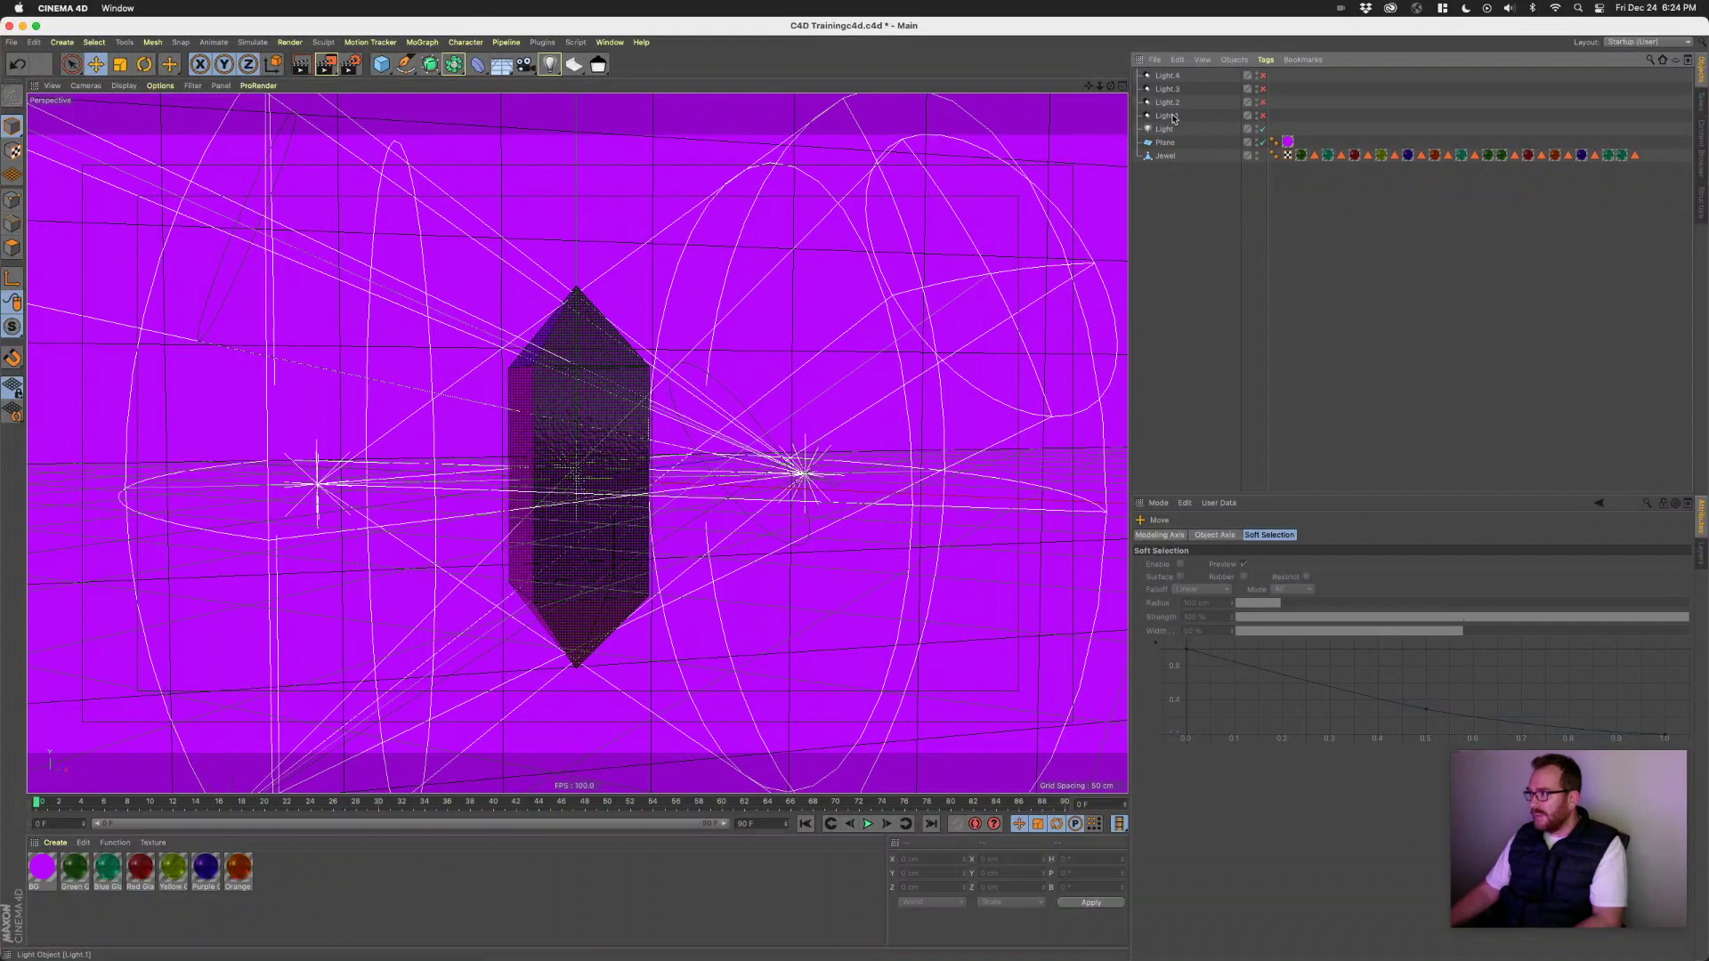
{"action": "left_click_drag", "start_coordinate": [1256, 76], "coordinate": [1259, 116]}
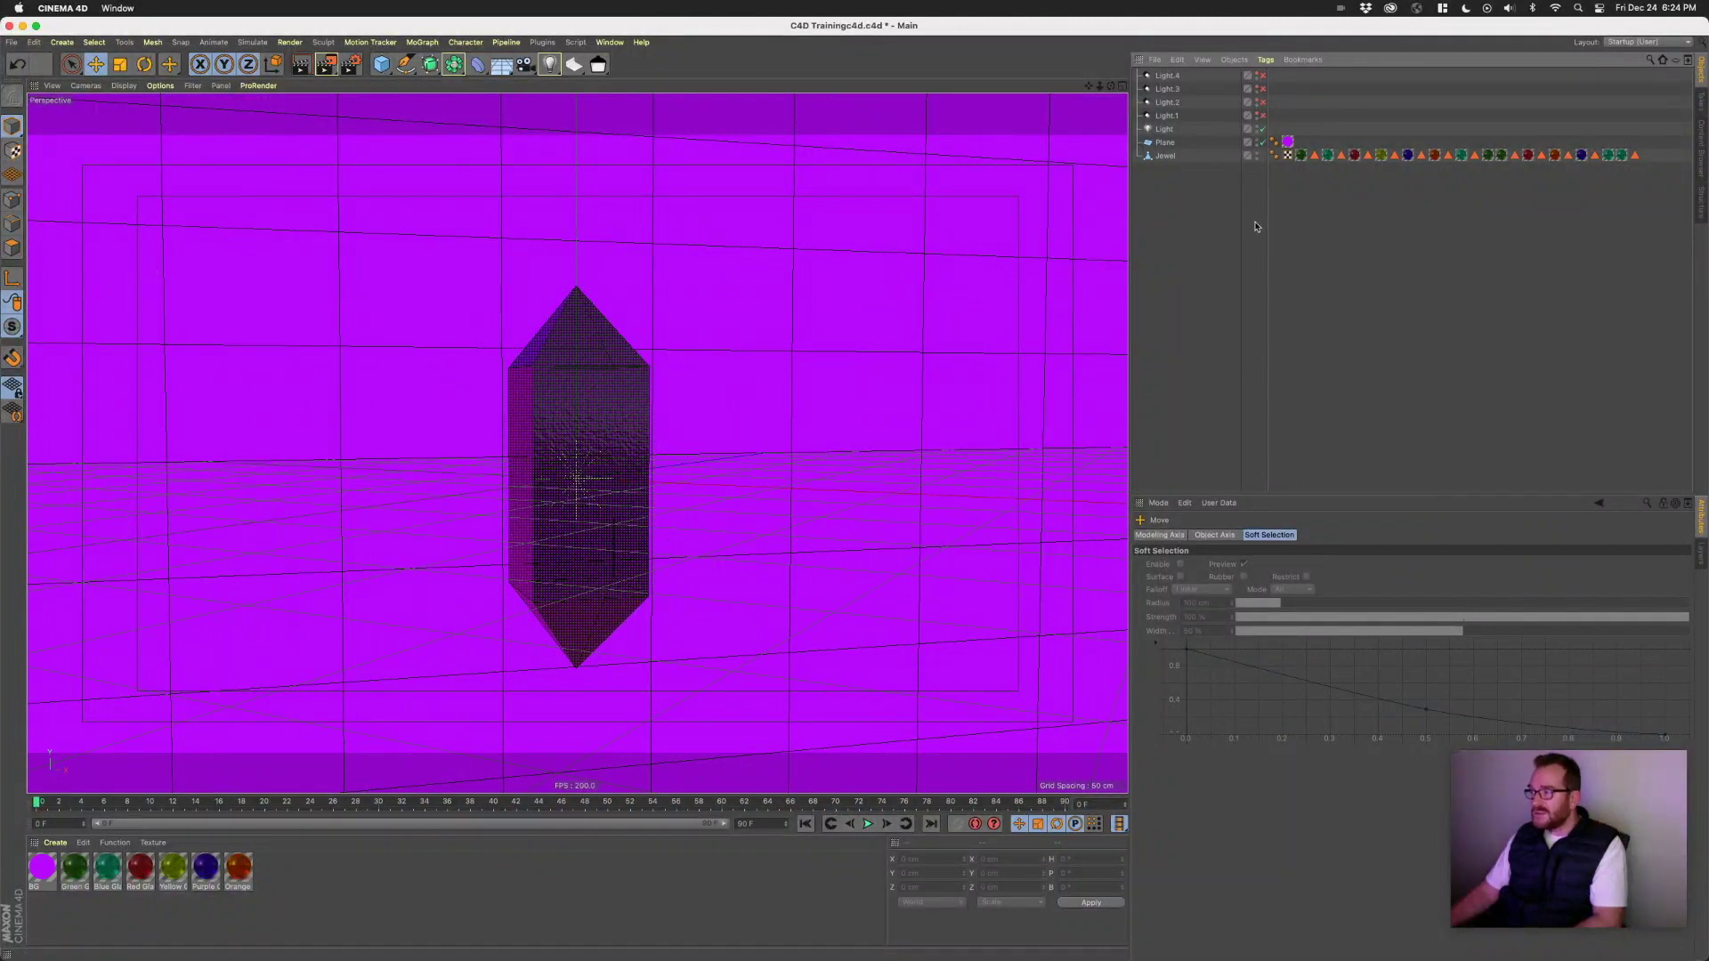
{"action": "left_click", "coordinate": [1259, 77]}
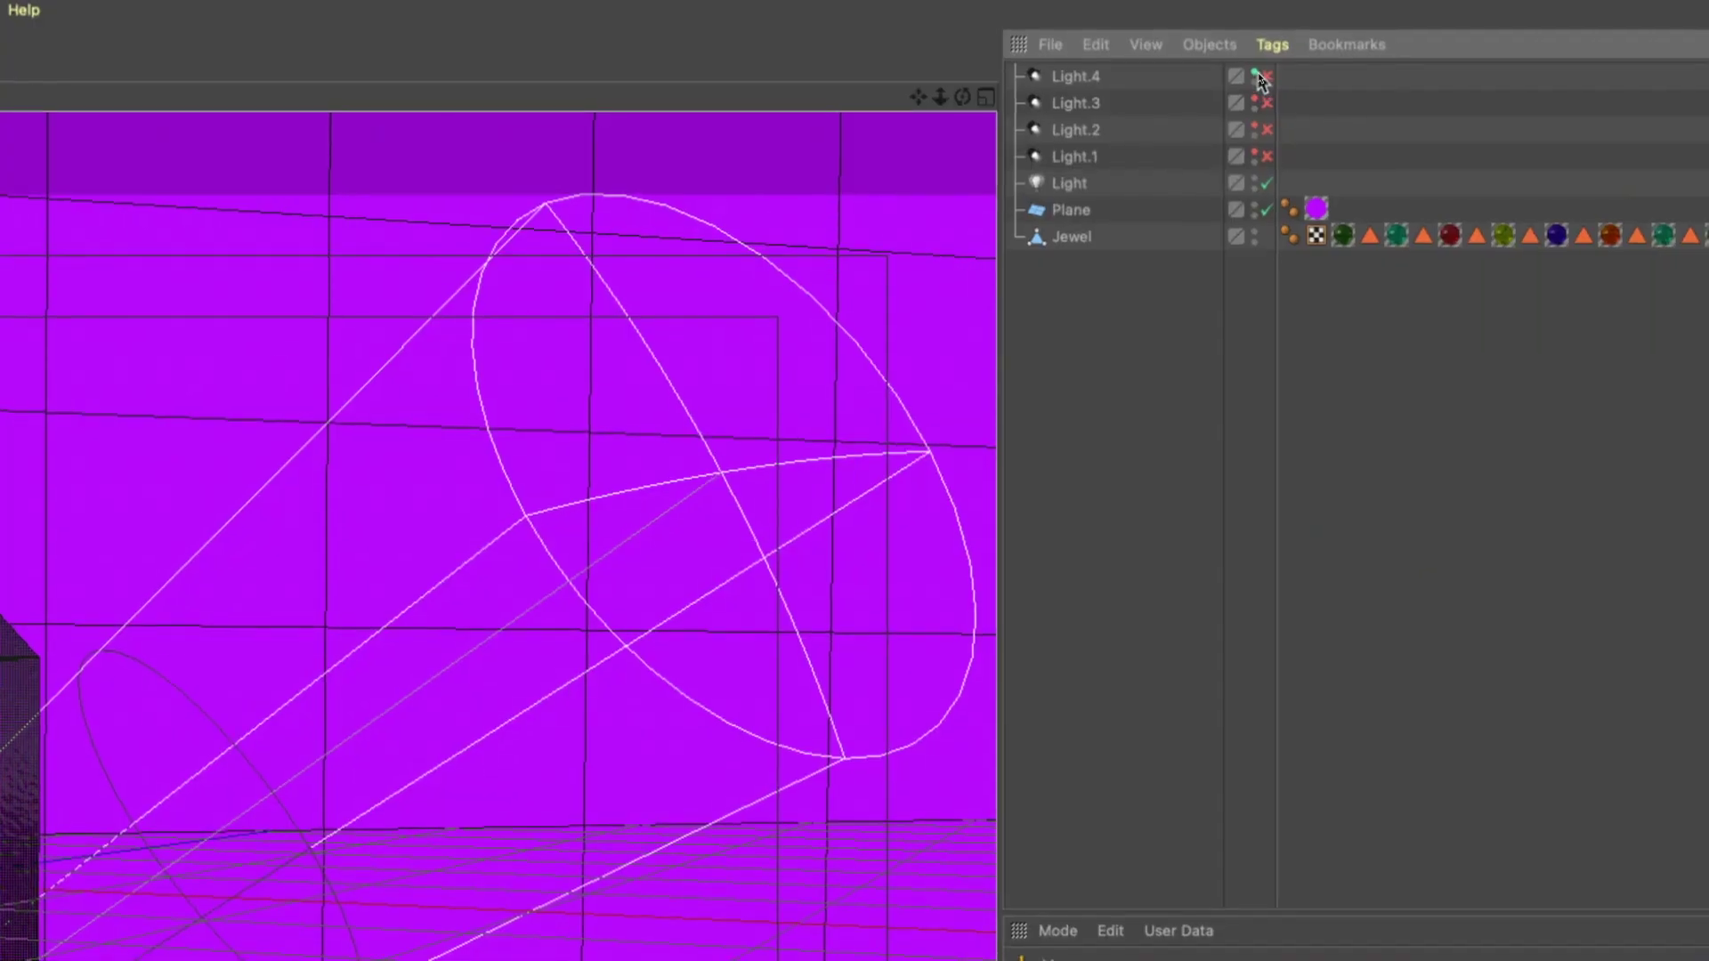
{"action": "left_click", "coordinate": [1259, 77]}
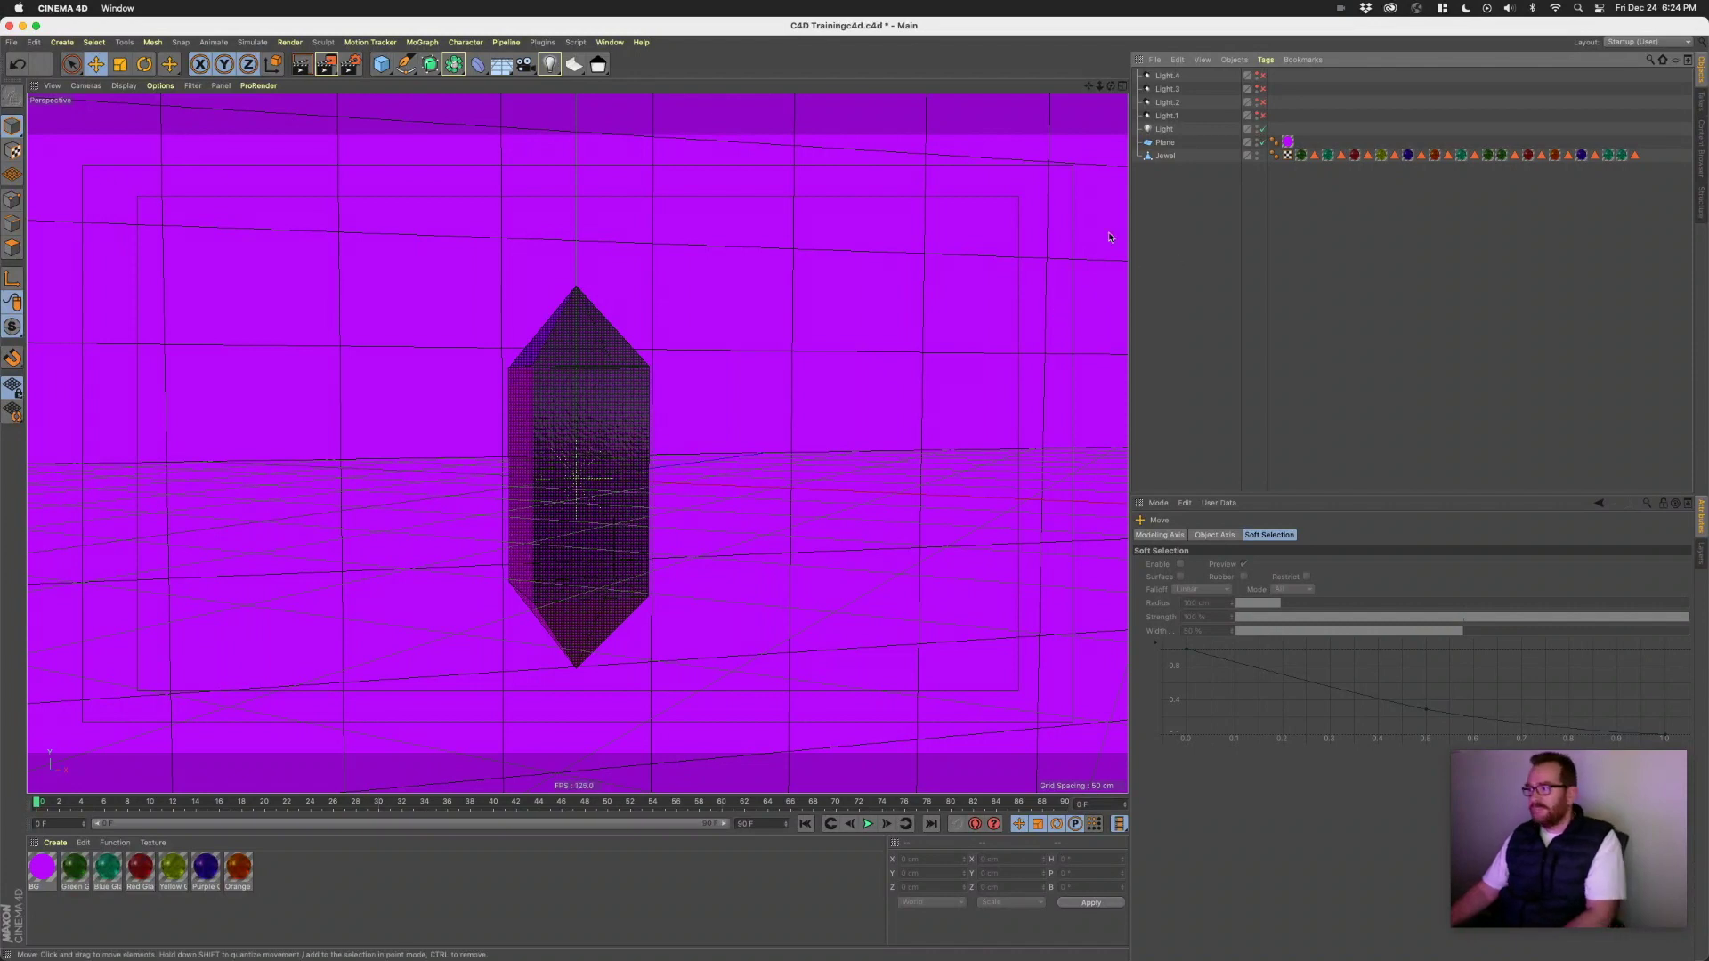
- Add a Twist deformer as a child of the Jewel and fit it to its parent
{"action": "left_click", "coordinate": [1166, 156]}
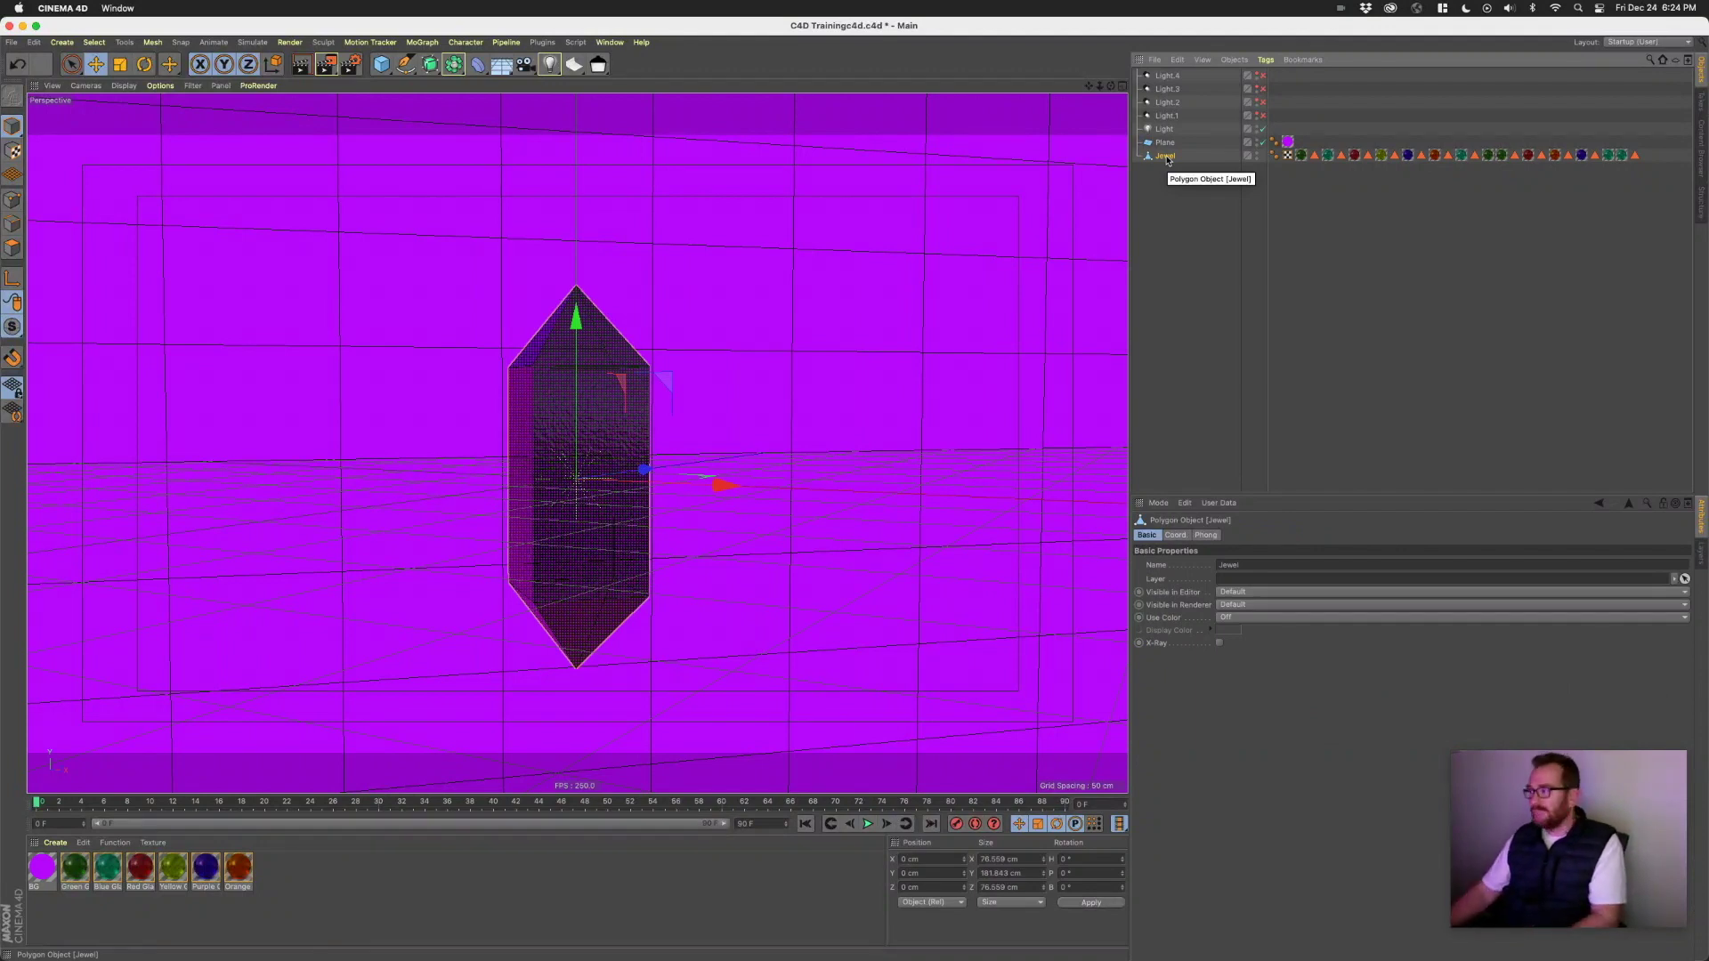
{"action": "left_click", "coordinate": [1174, 214]}
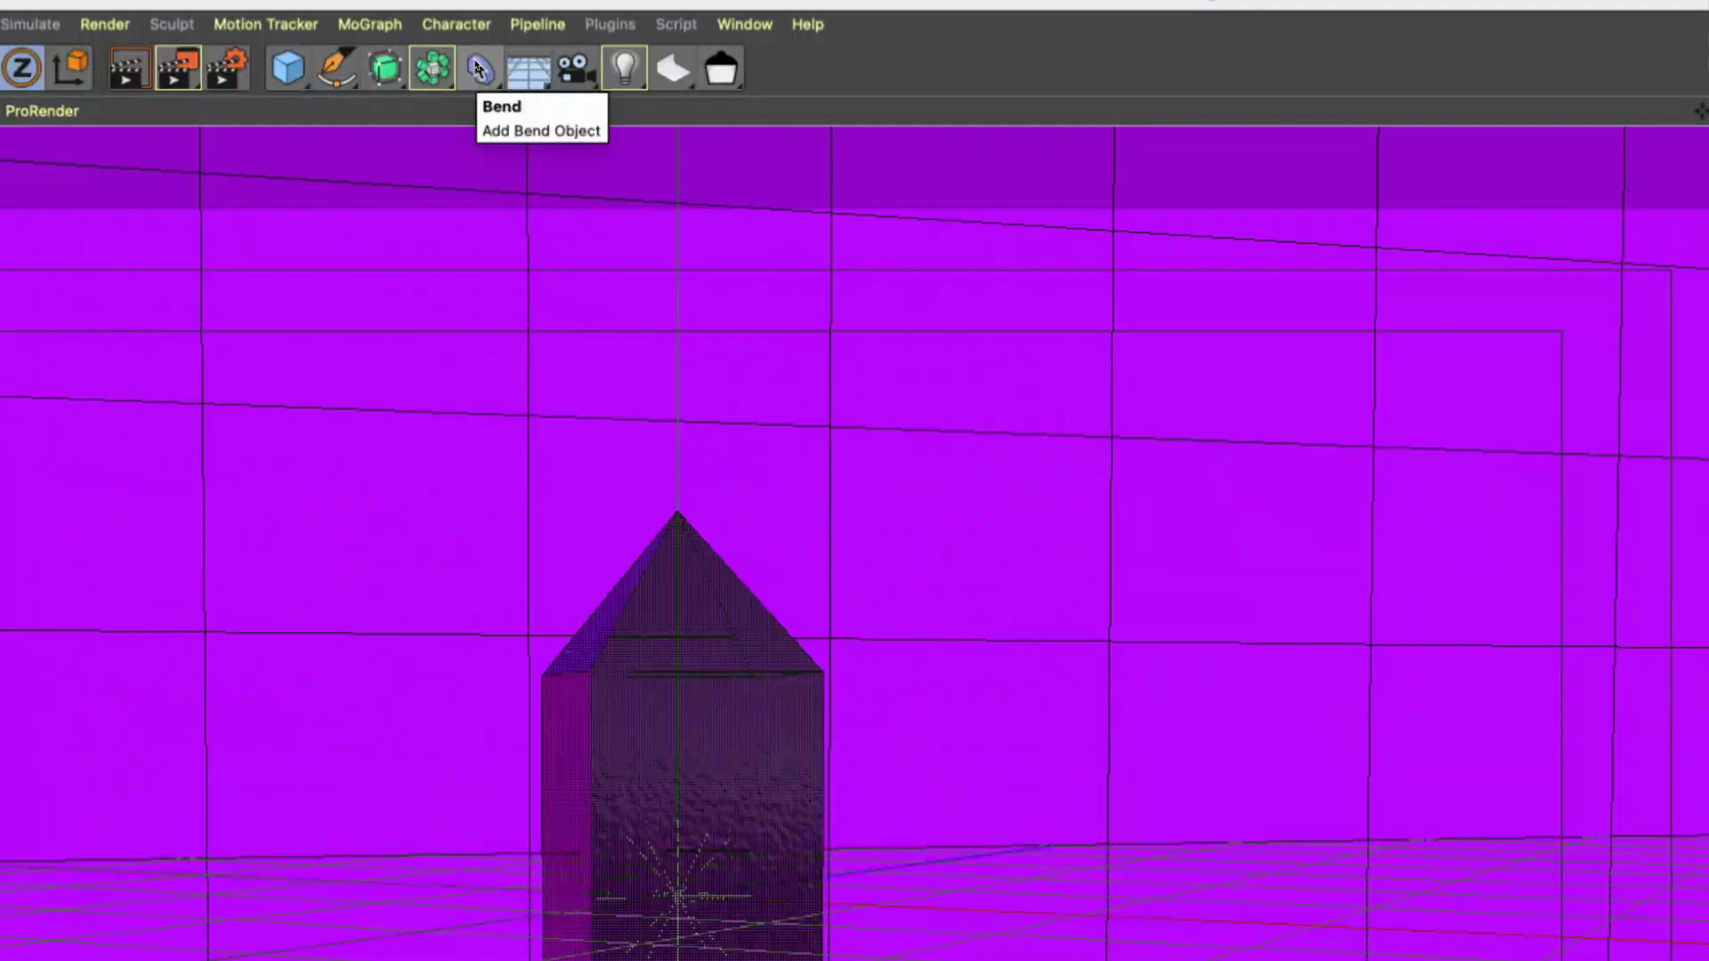
{"action": "left_click", "coordinate": [478, 64]}
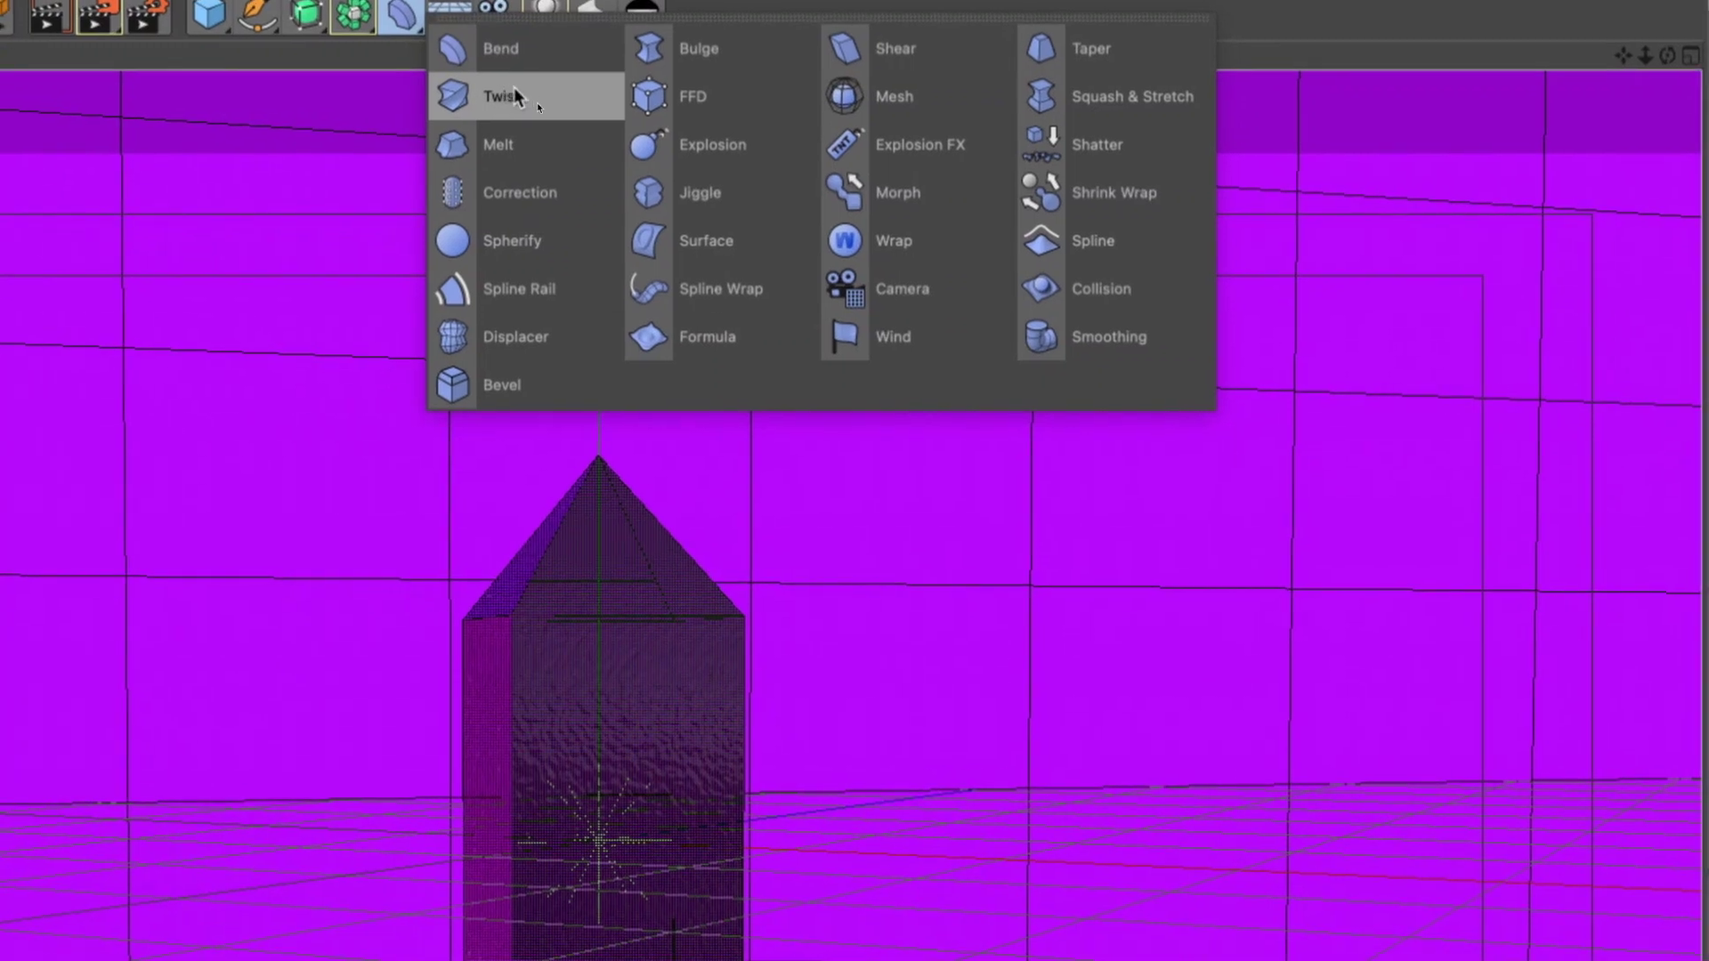
{"action": "left_click", "coordinate": [527, 96]}
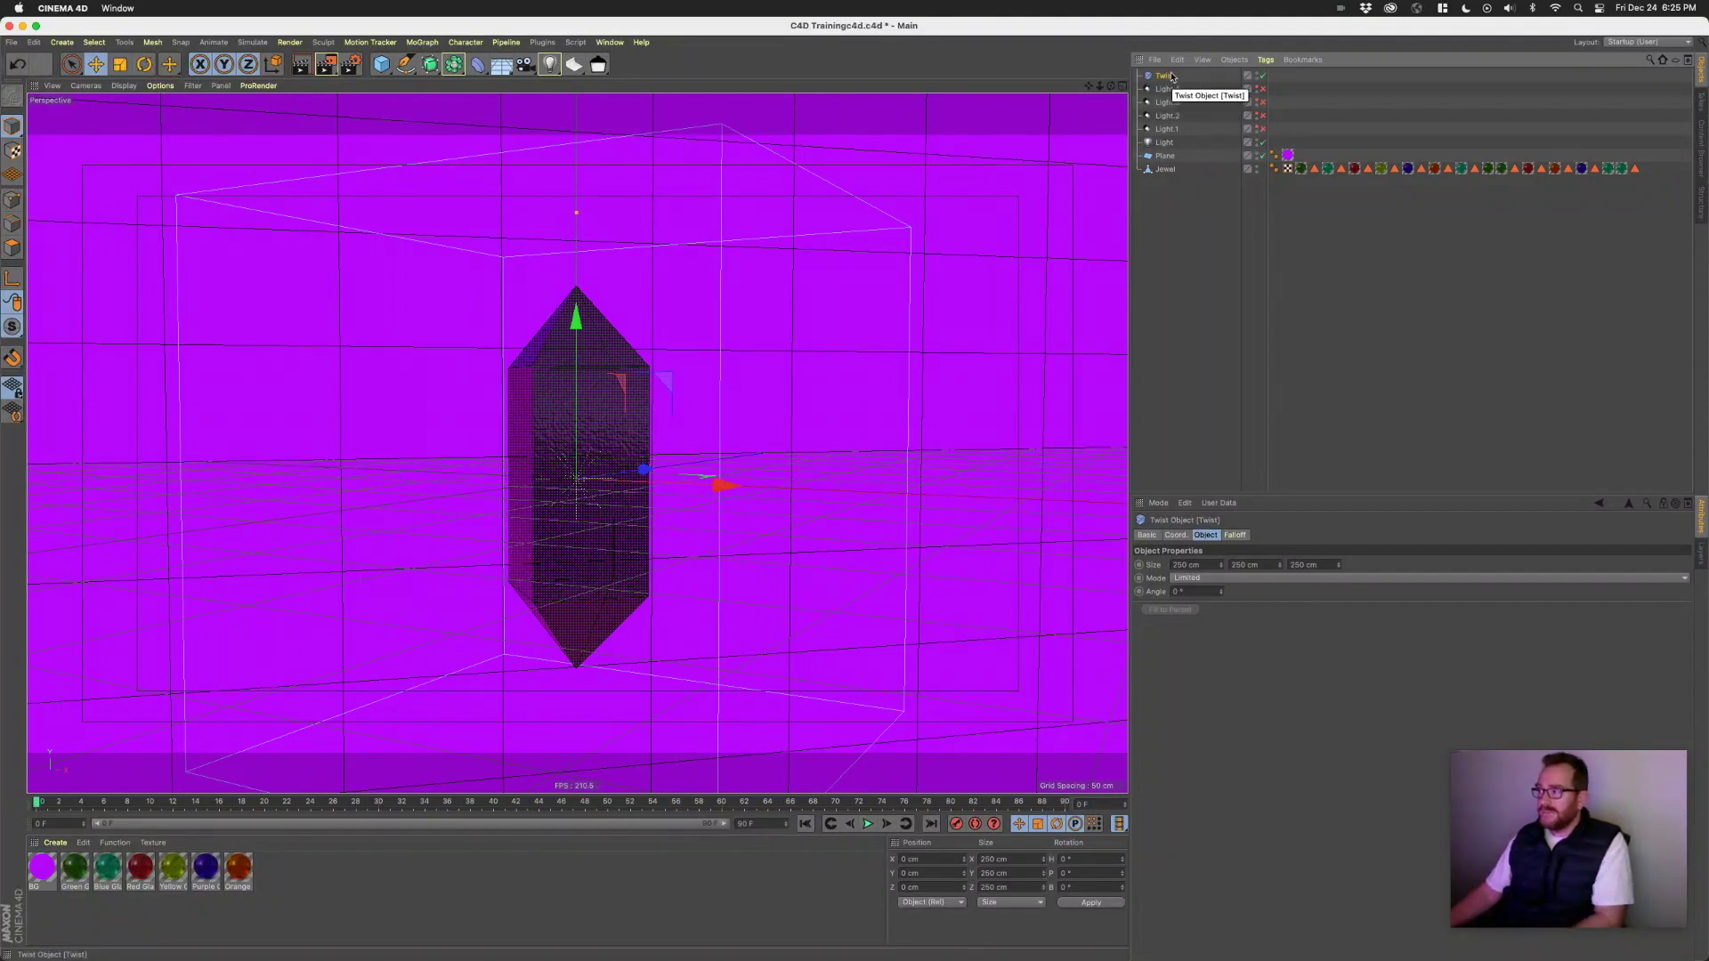
{"action": "left_click_drag", "start_coordinate": [1172, 76], "coordinate": [1172, 171]}
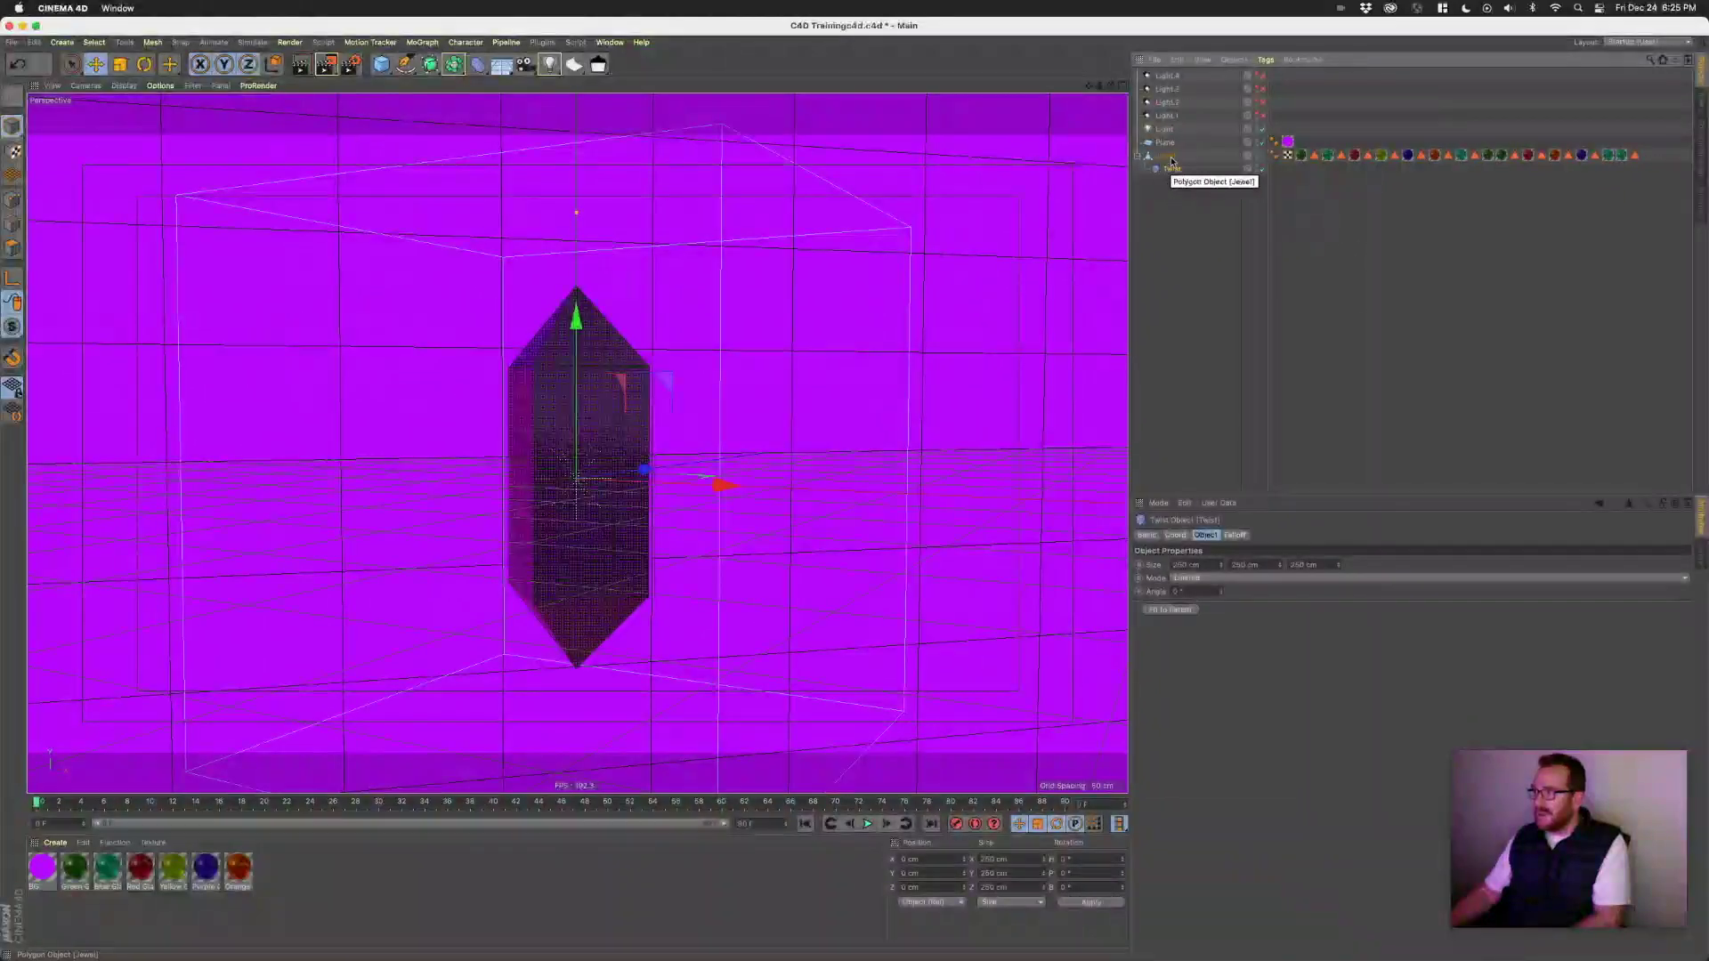
{"action": "left_click", "coordinate": [1177, 613]}
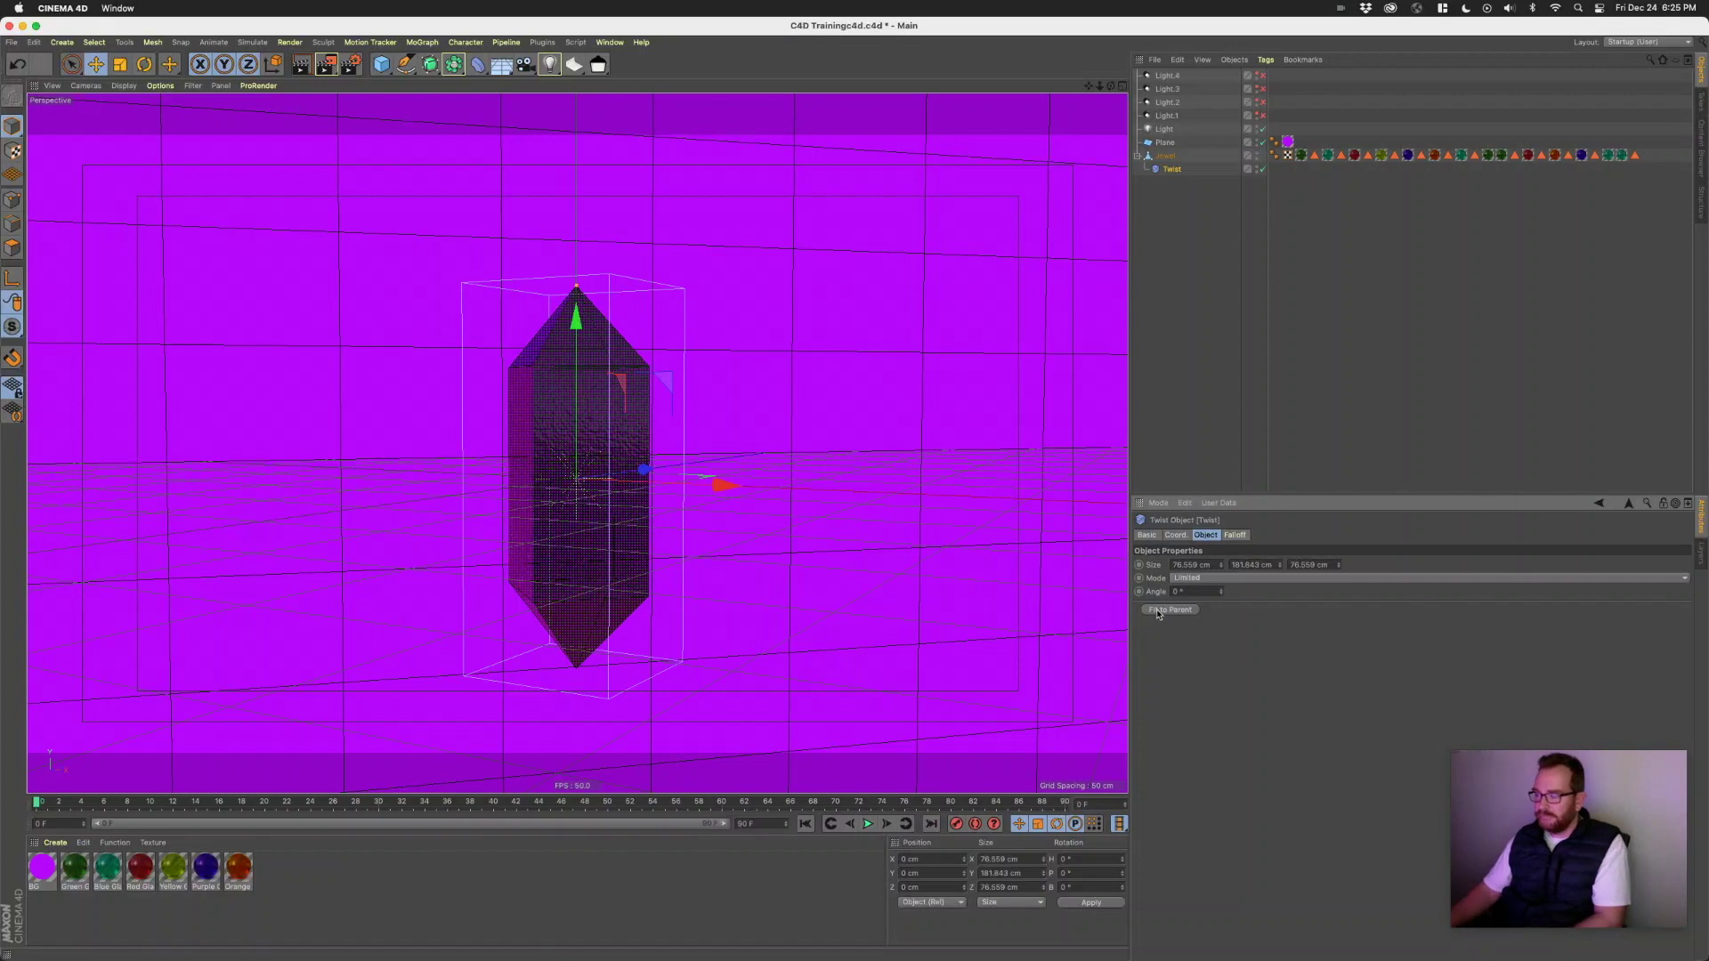
{"action": "left_click", "coordinate": [1184, 313]}
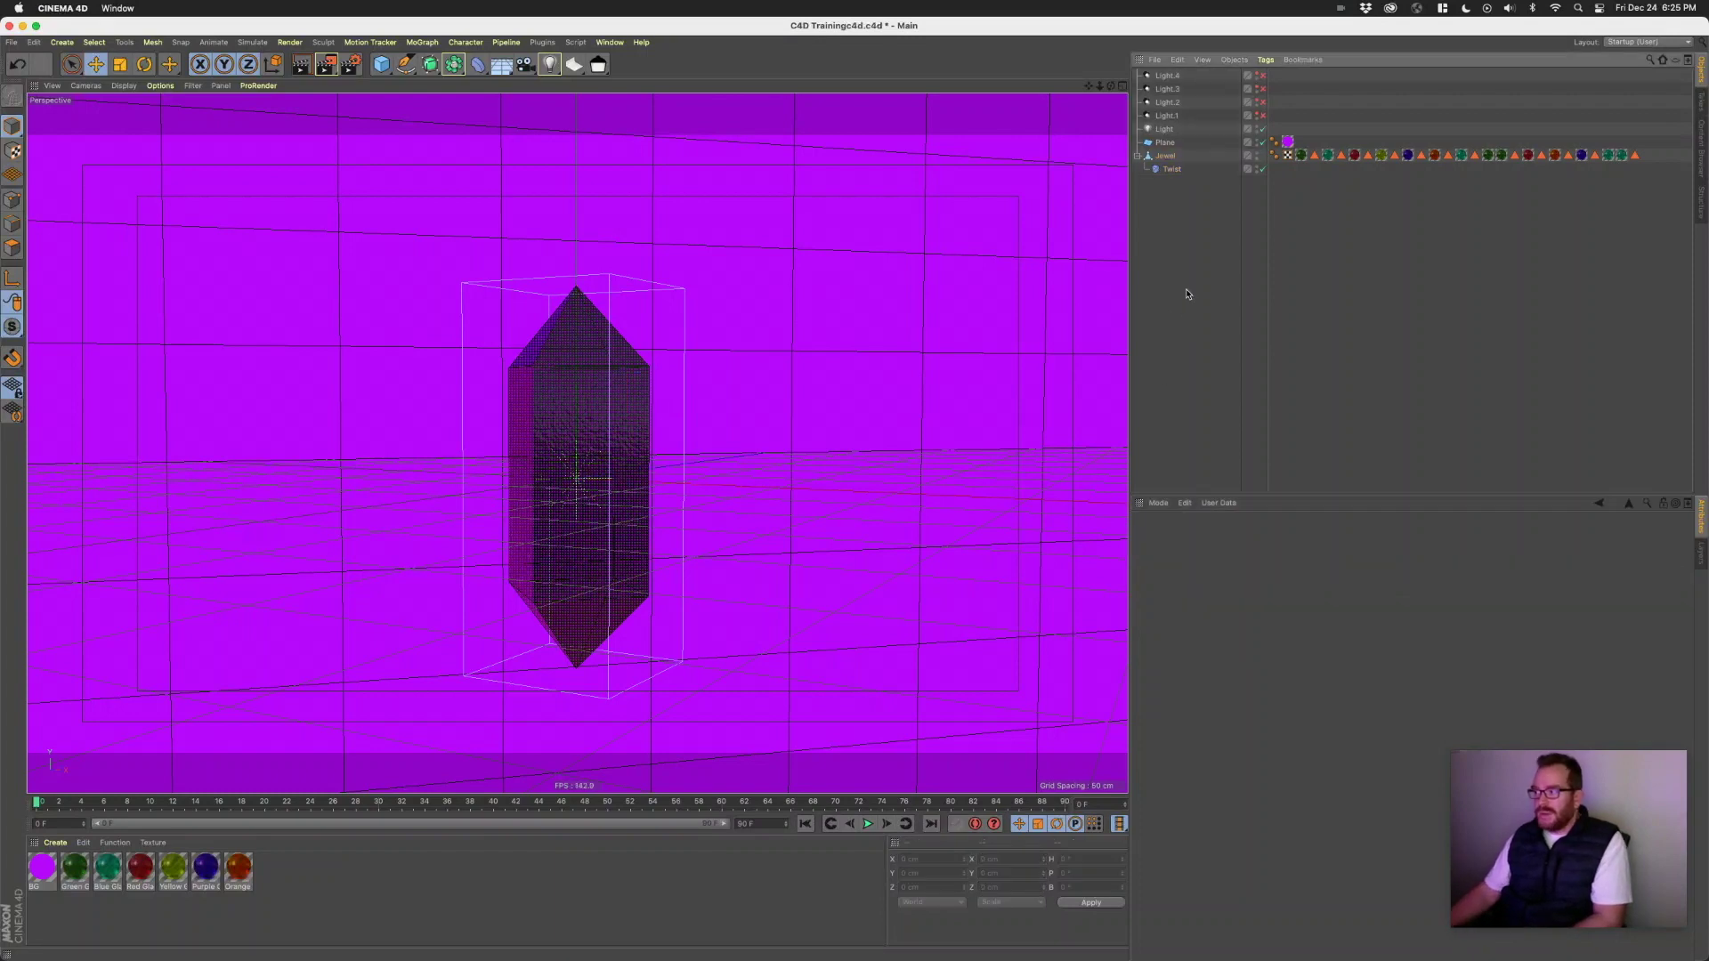
- Set the Twist deformer's angle to about 79° and render the Perspective view
{"action": "left_click", "coordinate": [1172, 169]}
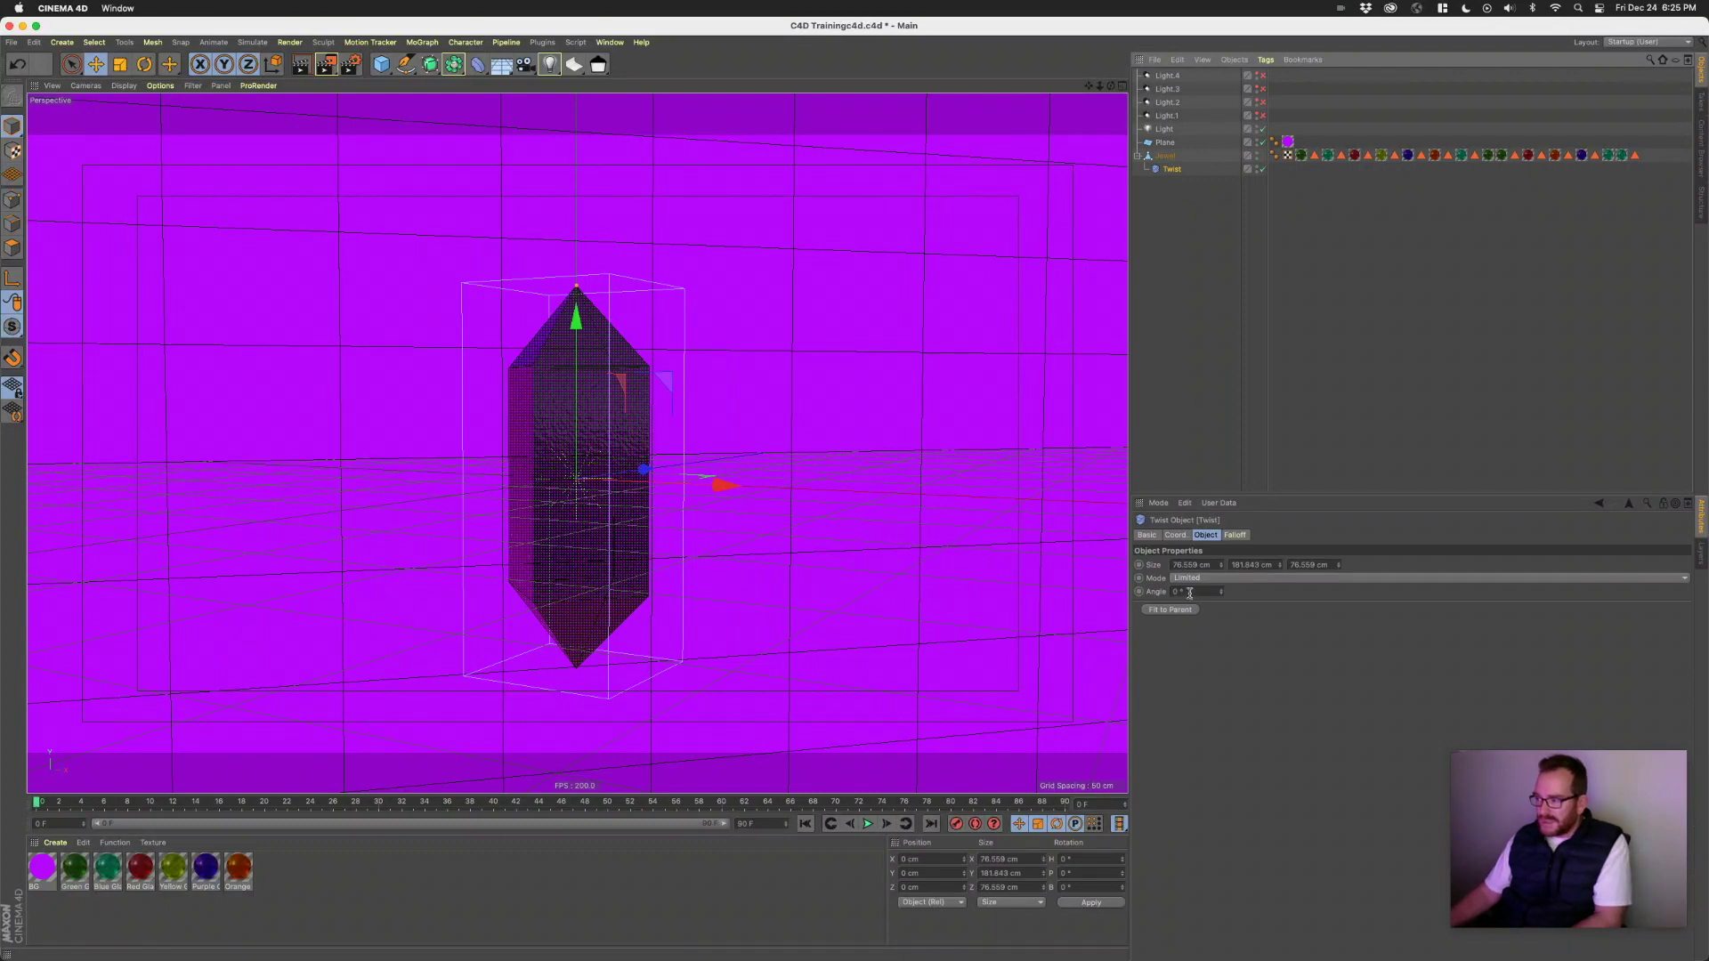
{"action": "left_click_drag", "start_coordinate": [1222, 592], "coordinate": [1225, 593]}
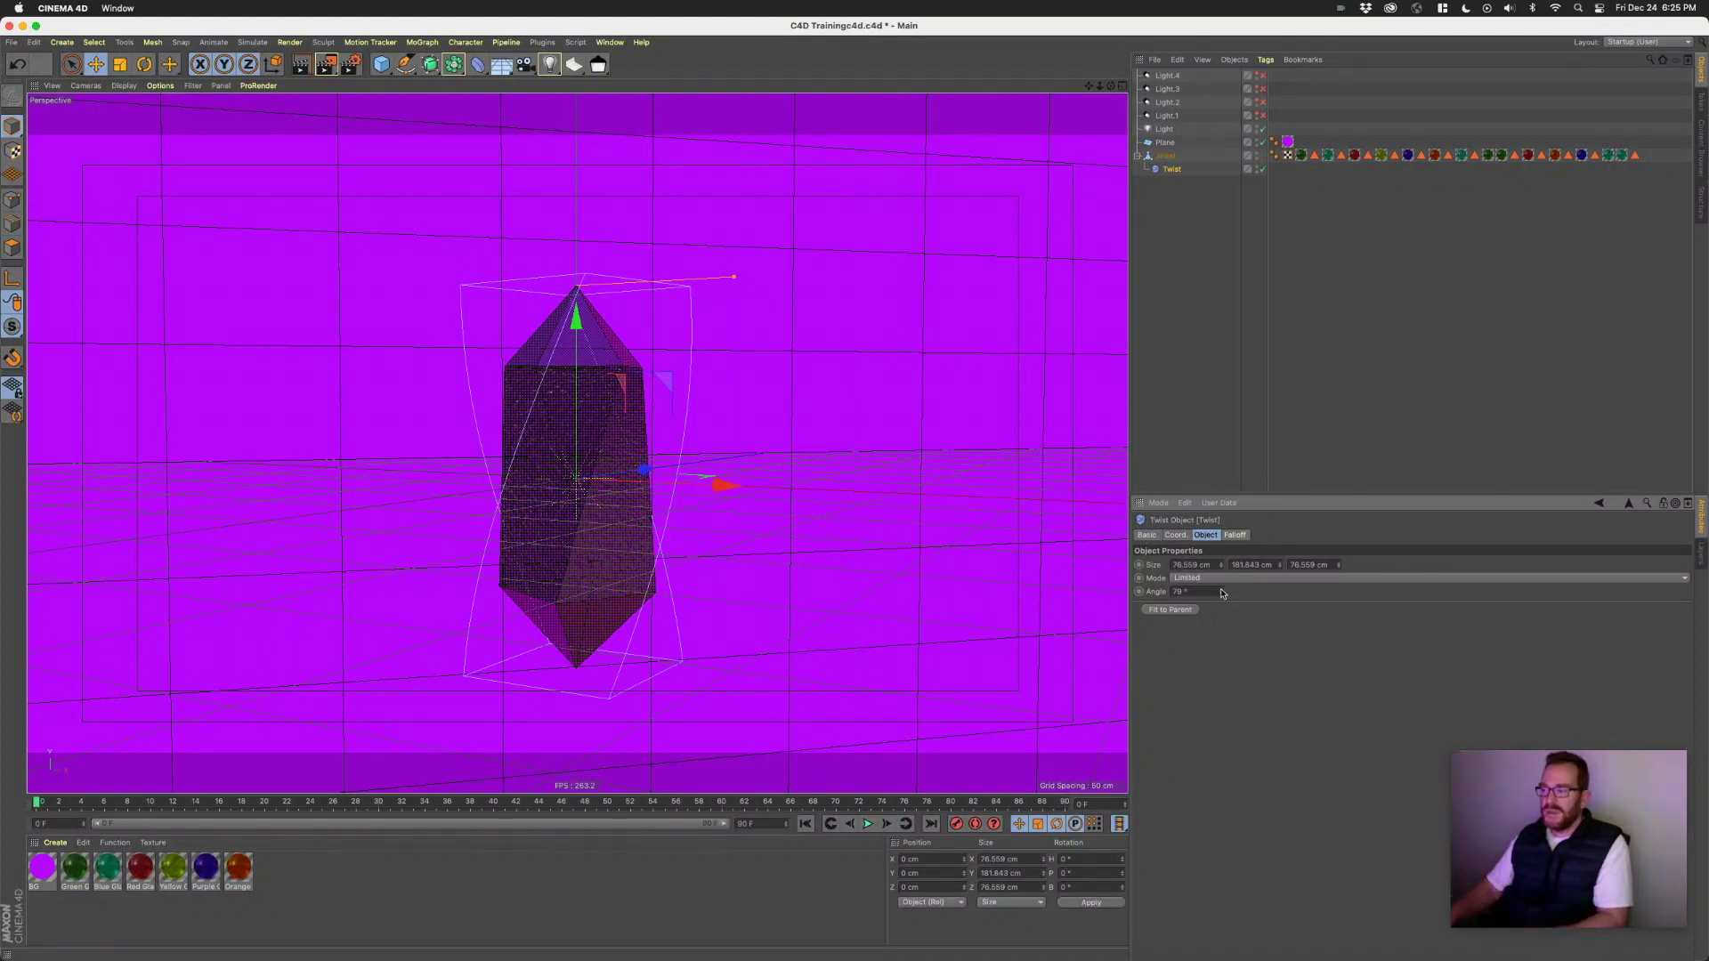
{"action": "left_click", "coordinate": [300, 65]}
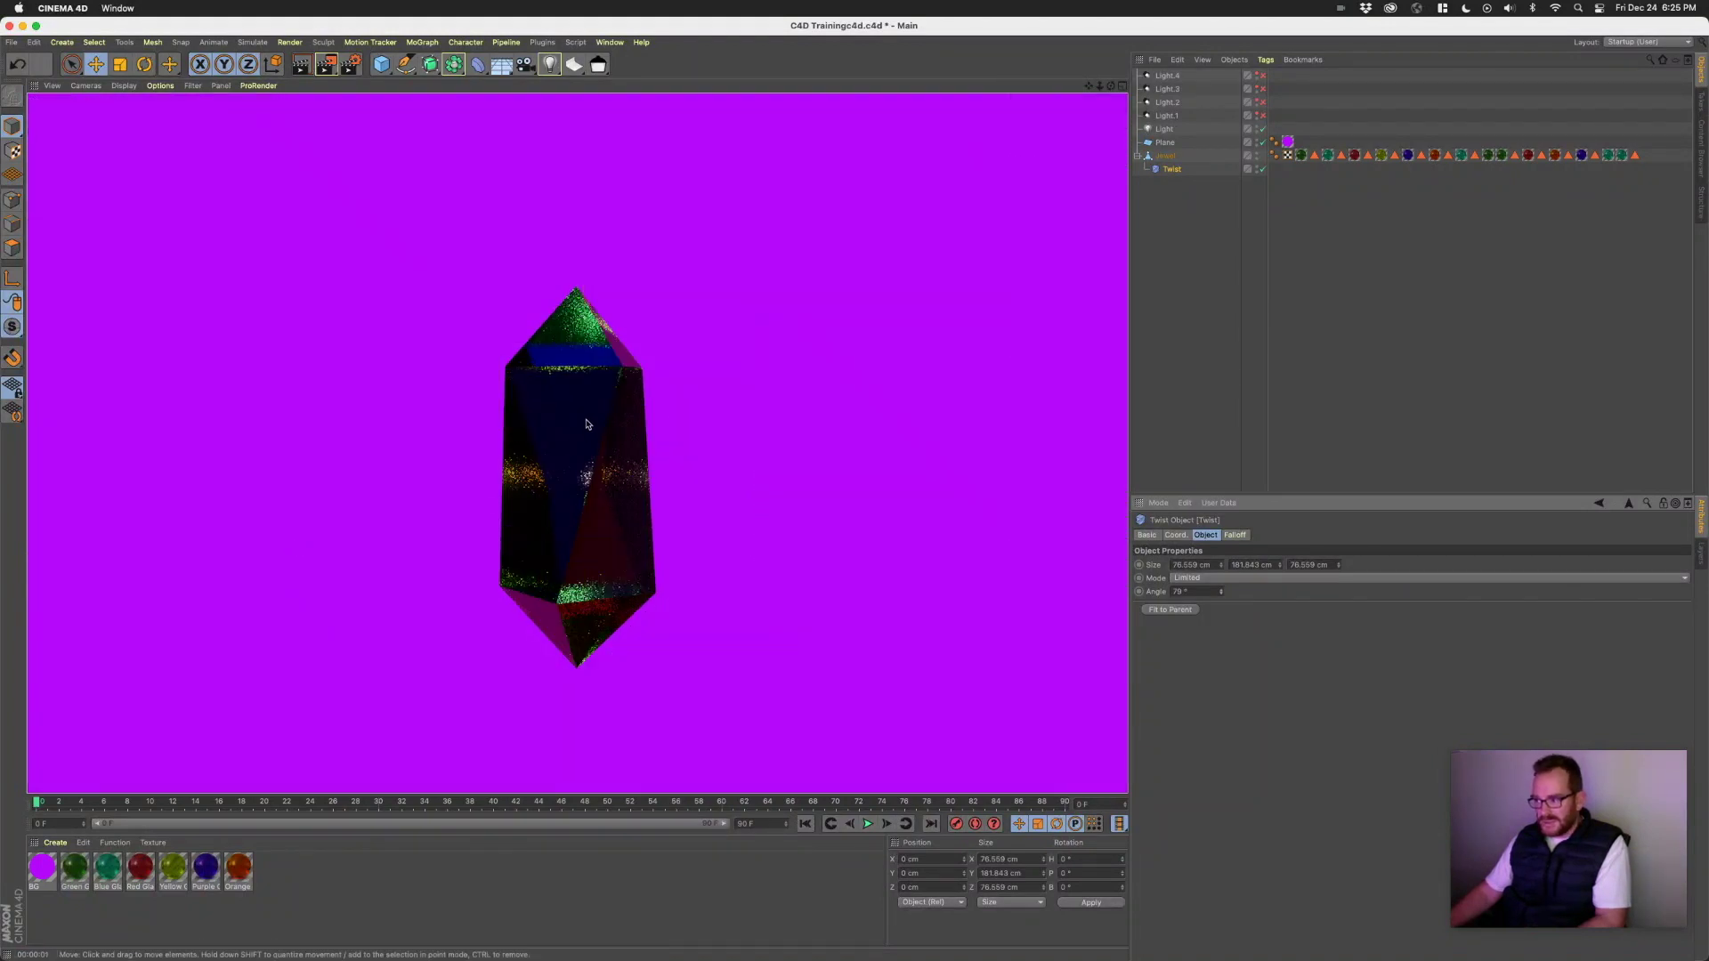
- Re-enable the spot lights Light.1 to Light.4 and preview the twisted Jewel in an interactive render region
{"action": "left_click", "coordinate": [1208, 223]}
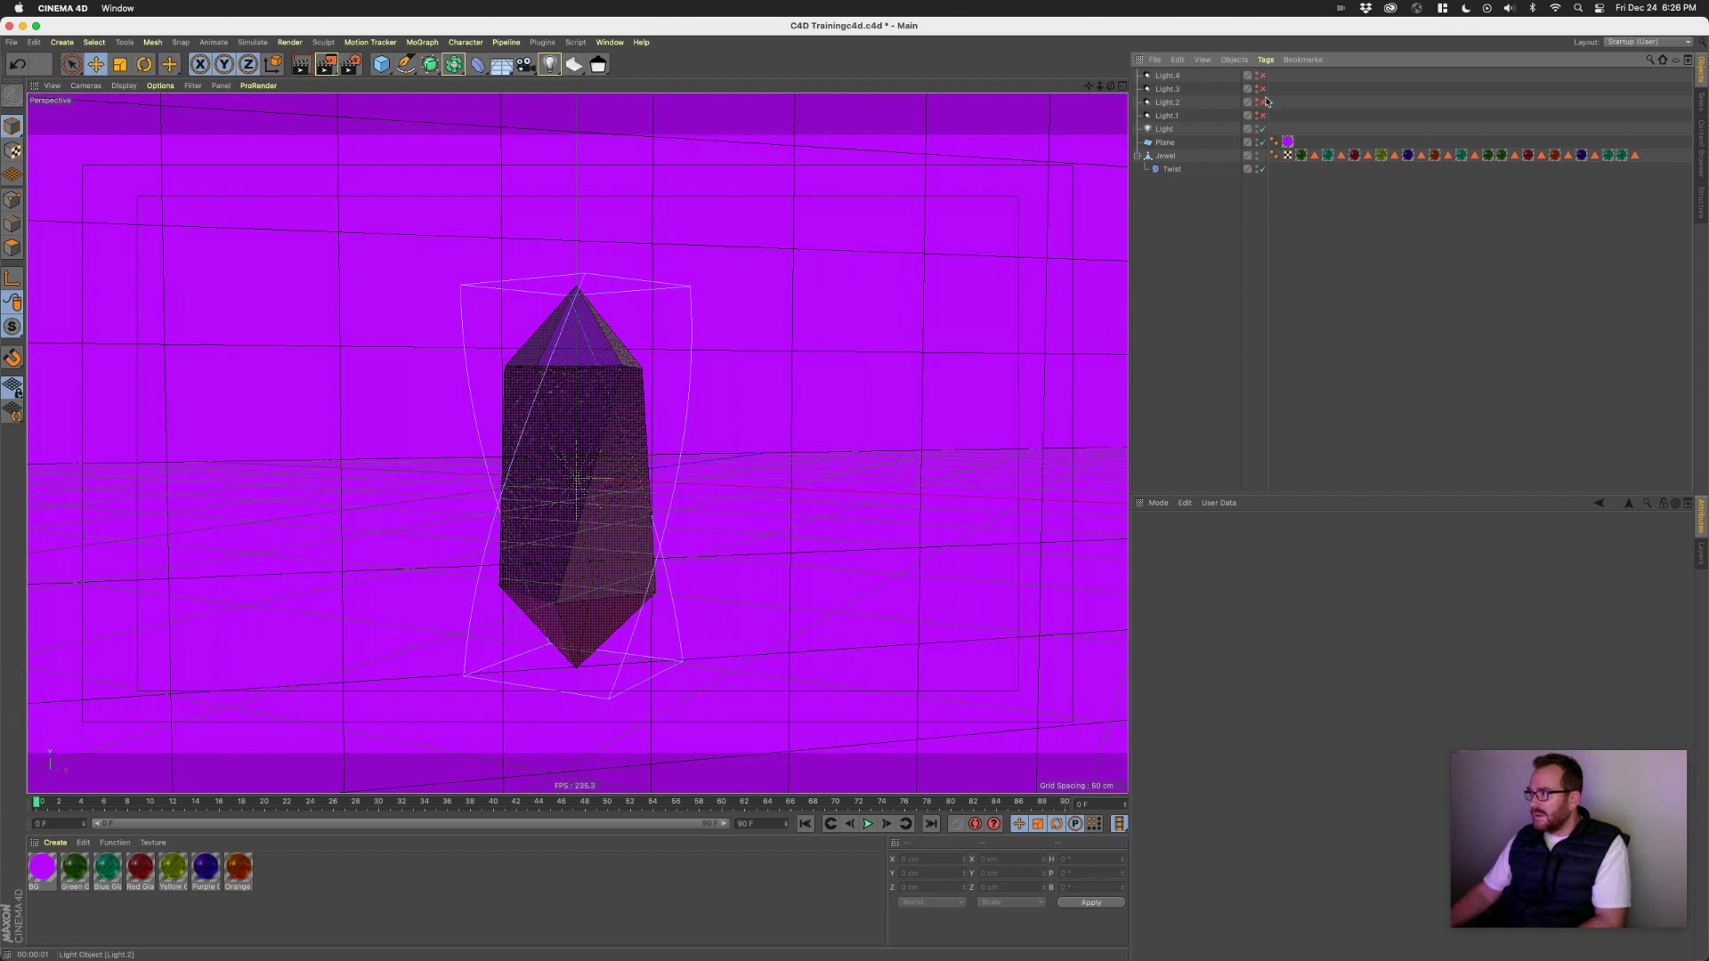
{"action": "left_click_drag", "start_coordinate": [1263, 76], "coordinate": [1264, 117]}
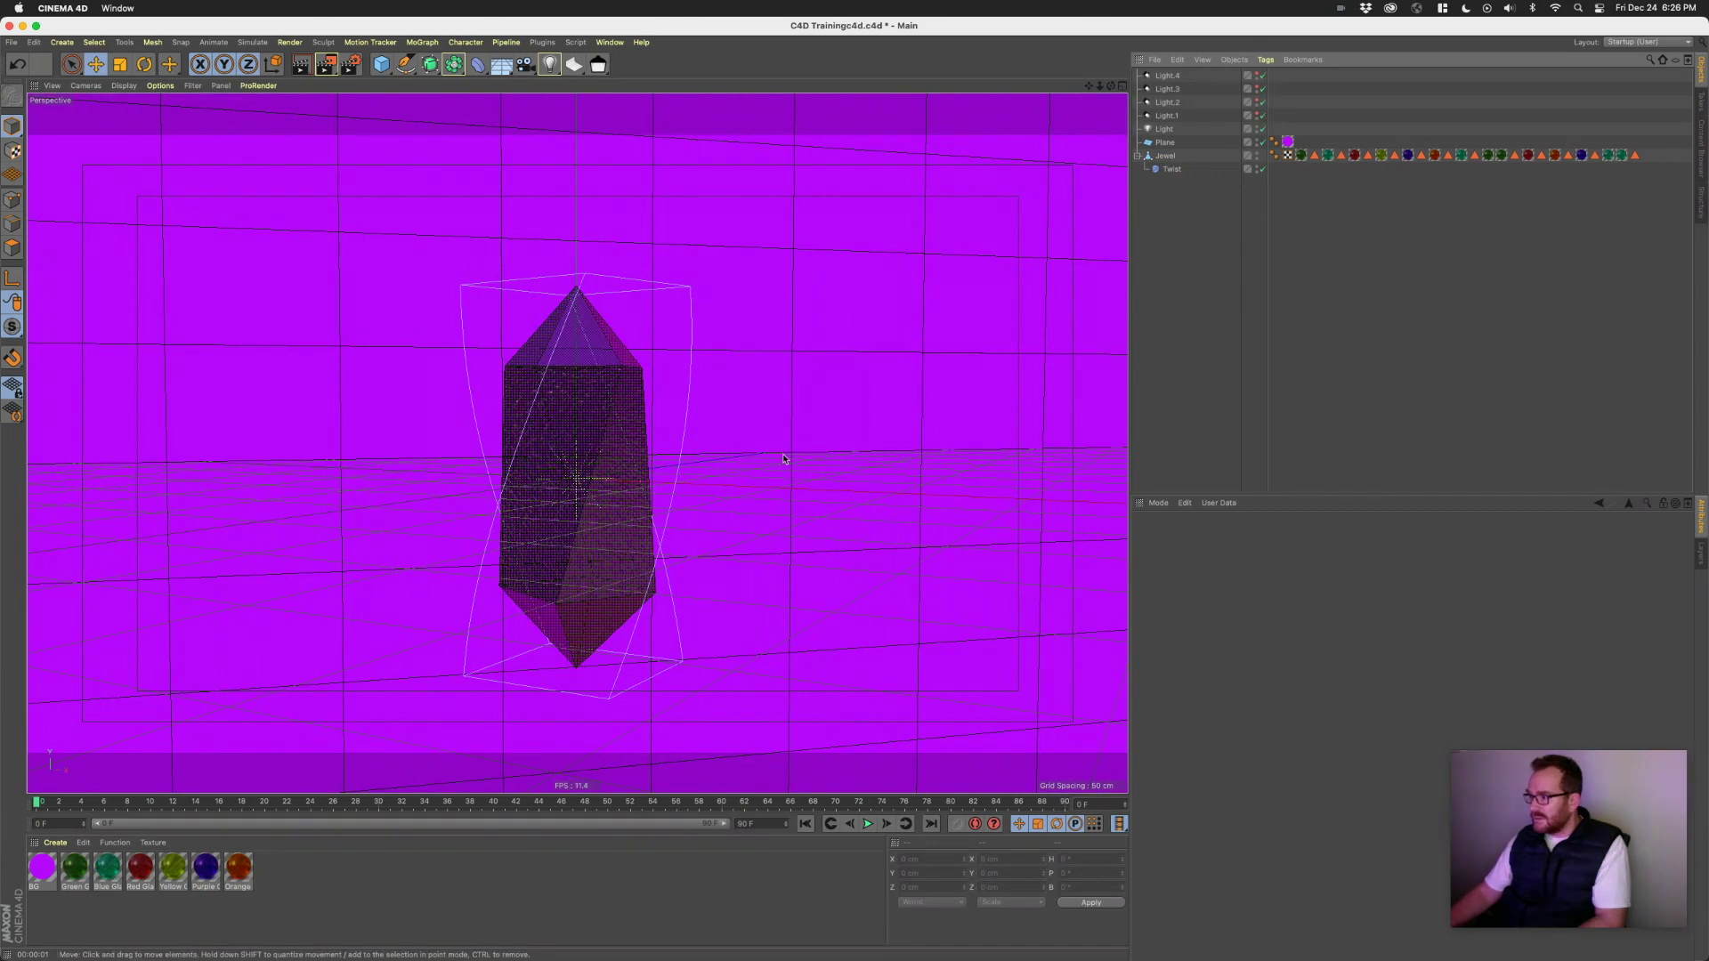
{"action": "key", "text": "alt+r"}
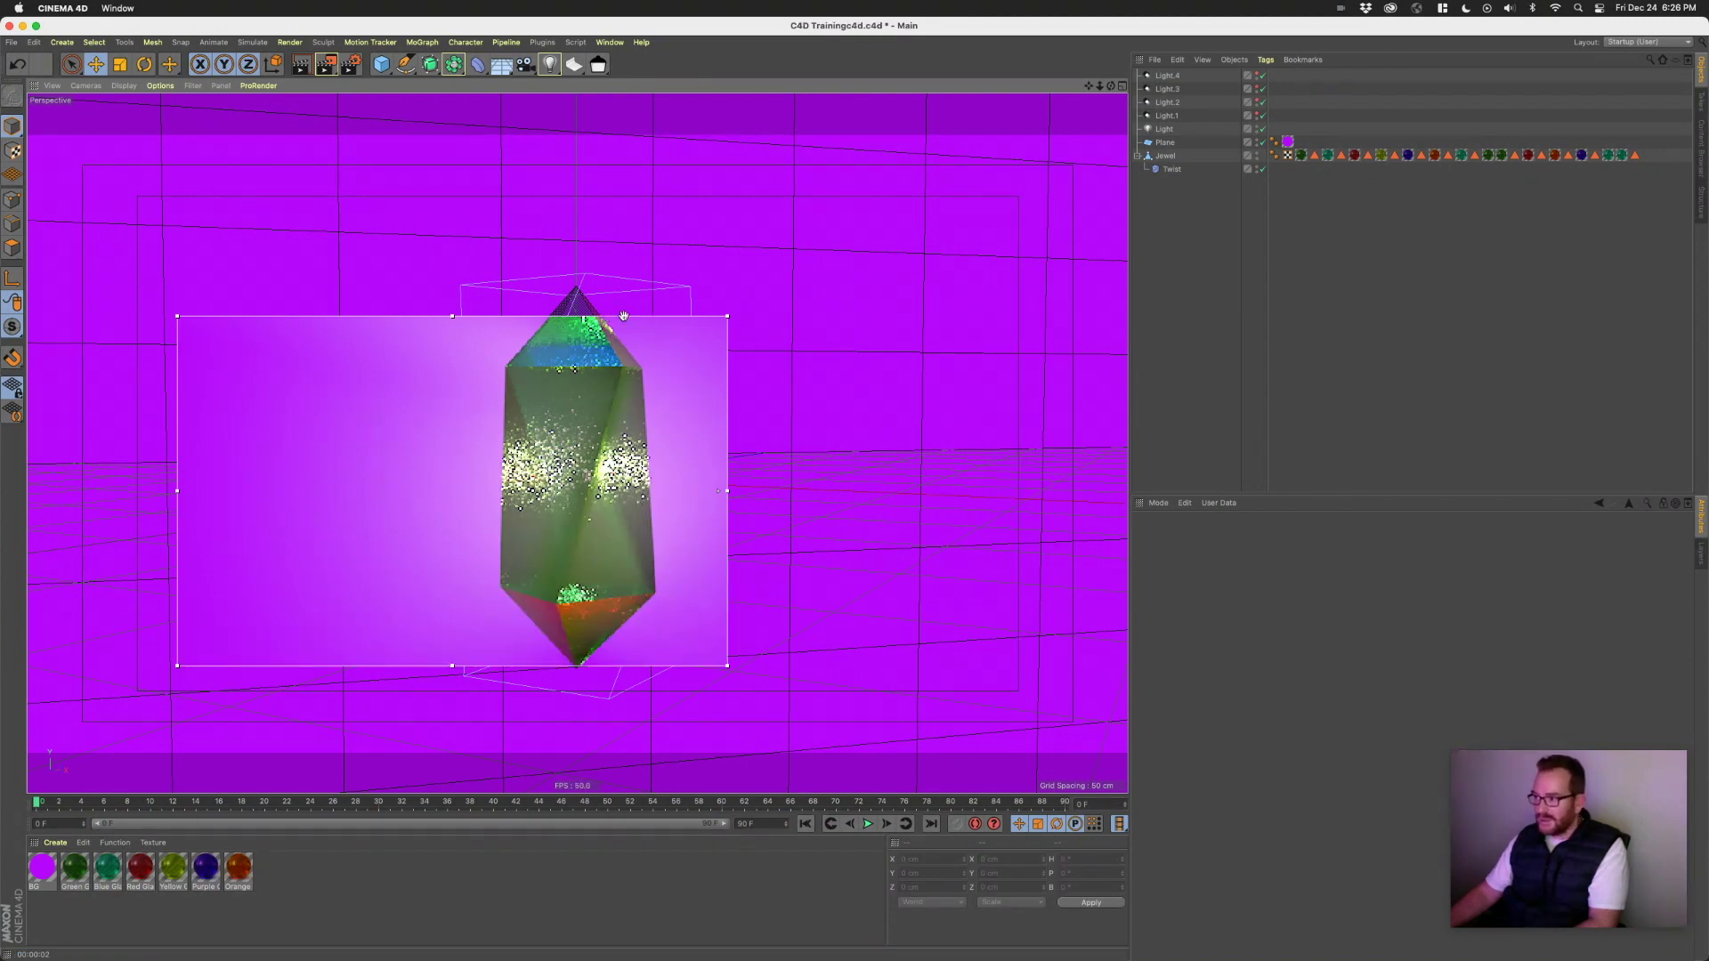
- Shift the interactive render region to include the Jewel's upper tip, inspect the preview and turn the region off
{"action": "left_click_drag", "start_coordinate": [606, 315], "coordinate": [686, 286]}
{"action": "left_click", "coordinate": [686, 286]}
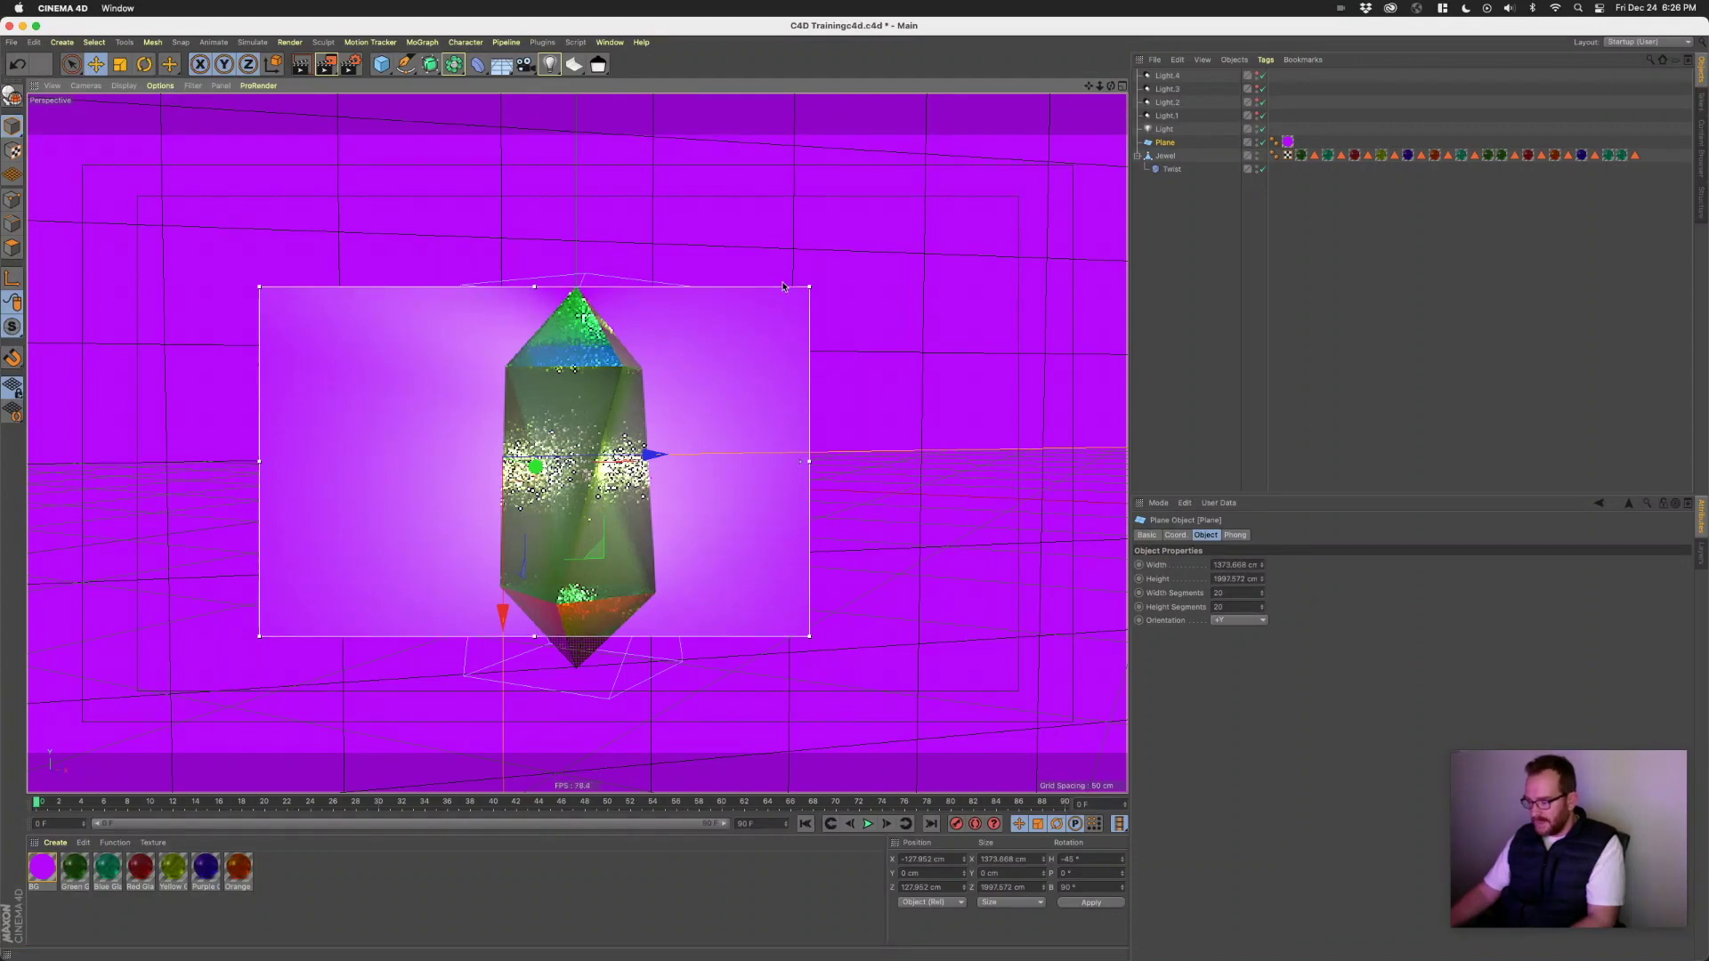
{"action": "key", "text": "alt+r"}
{"action": "left_click", "coordinate": [1198, 204]}
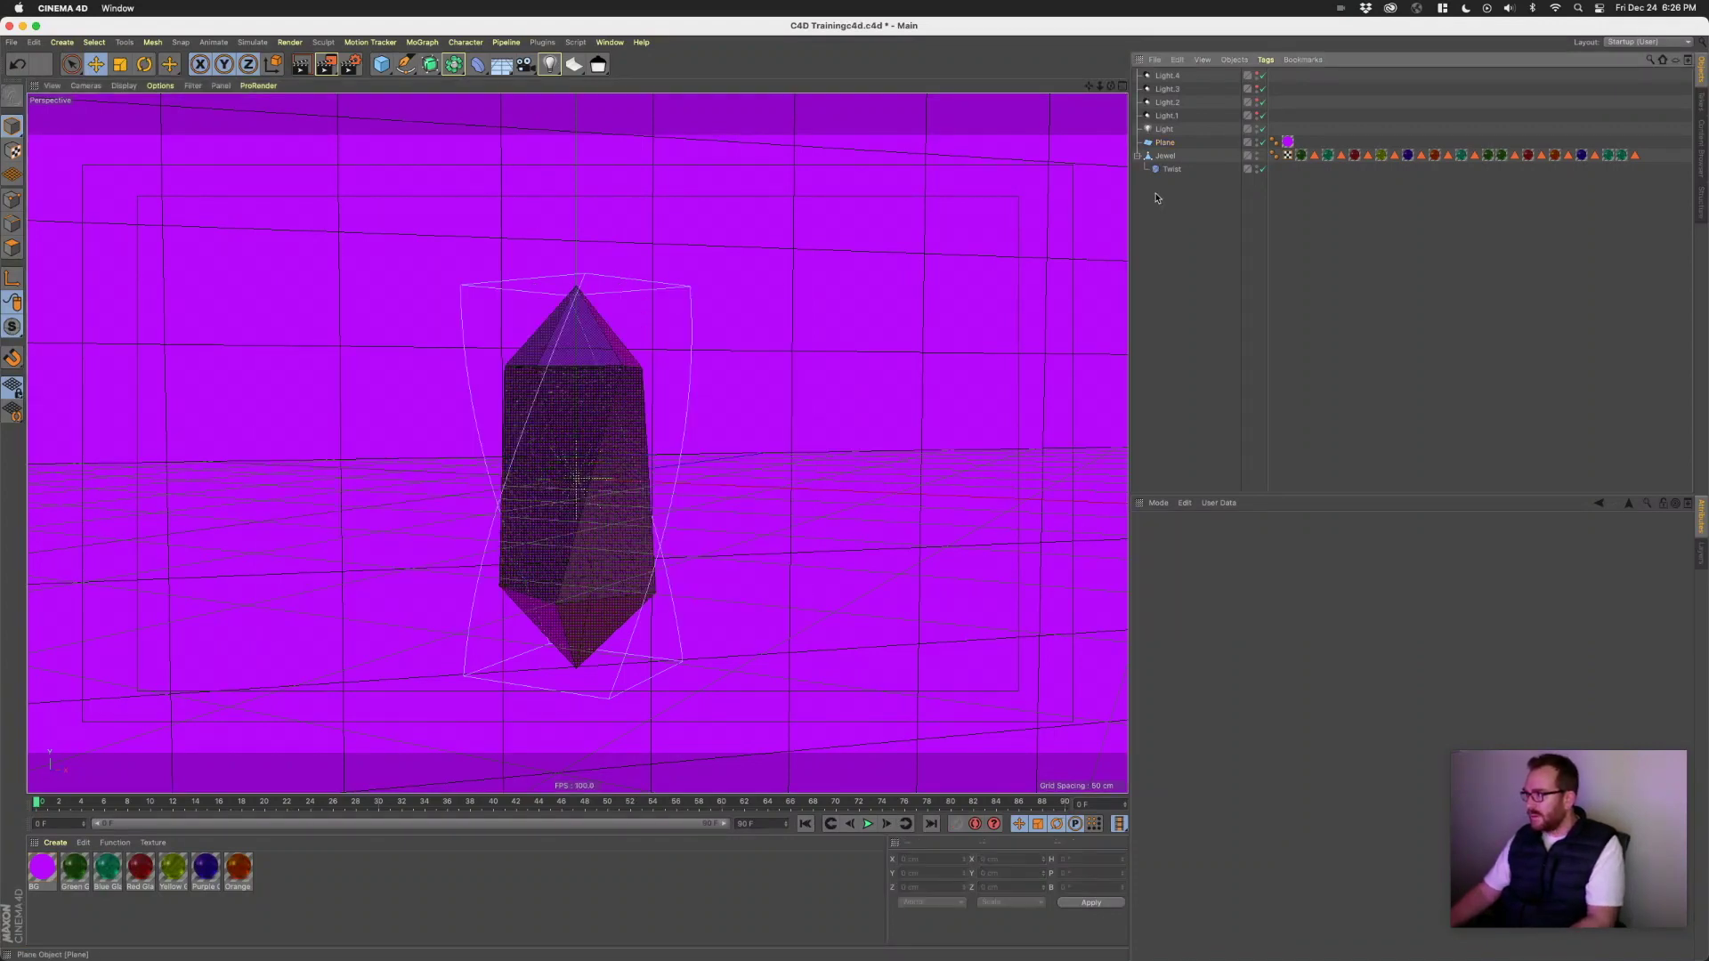
- Darken the BG material's luminance colour to 81% value at 100% brightness, comparing settings in the interactive render region
{"action": "double_click", "coordinate": [40, 863]}
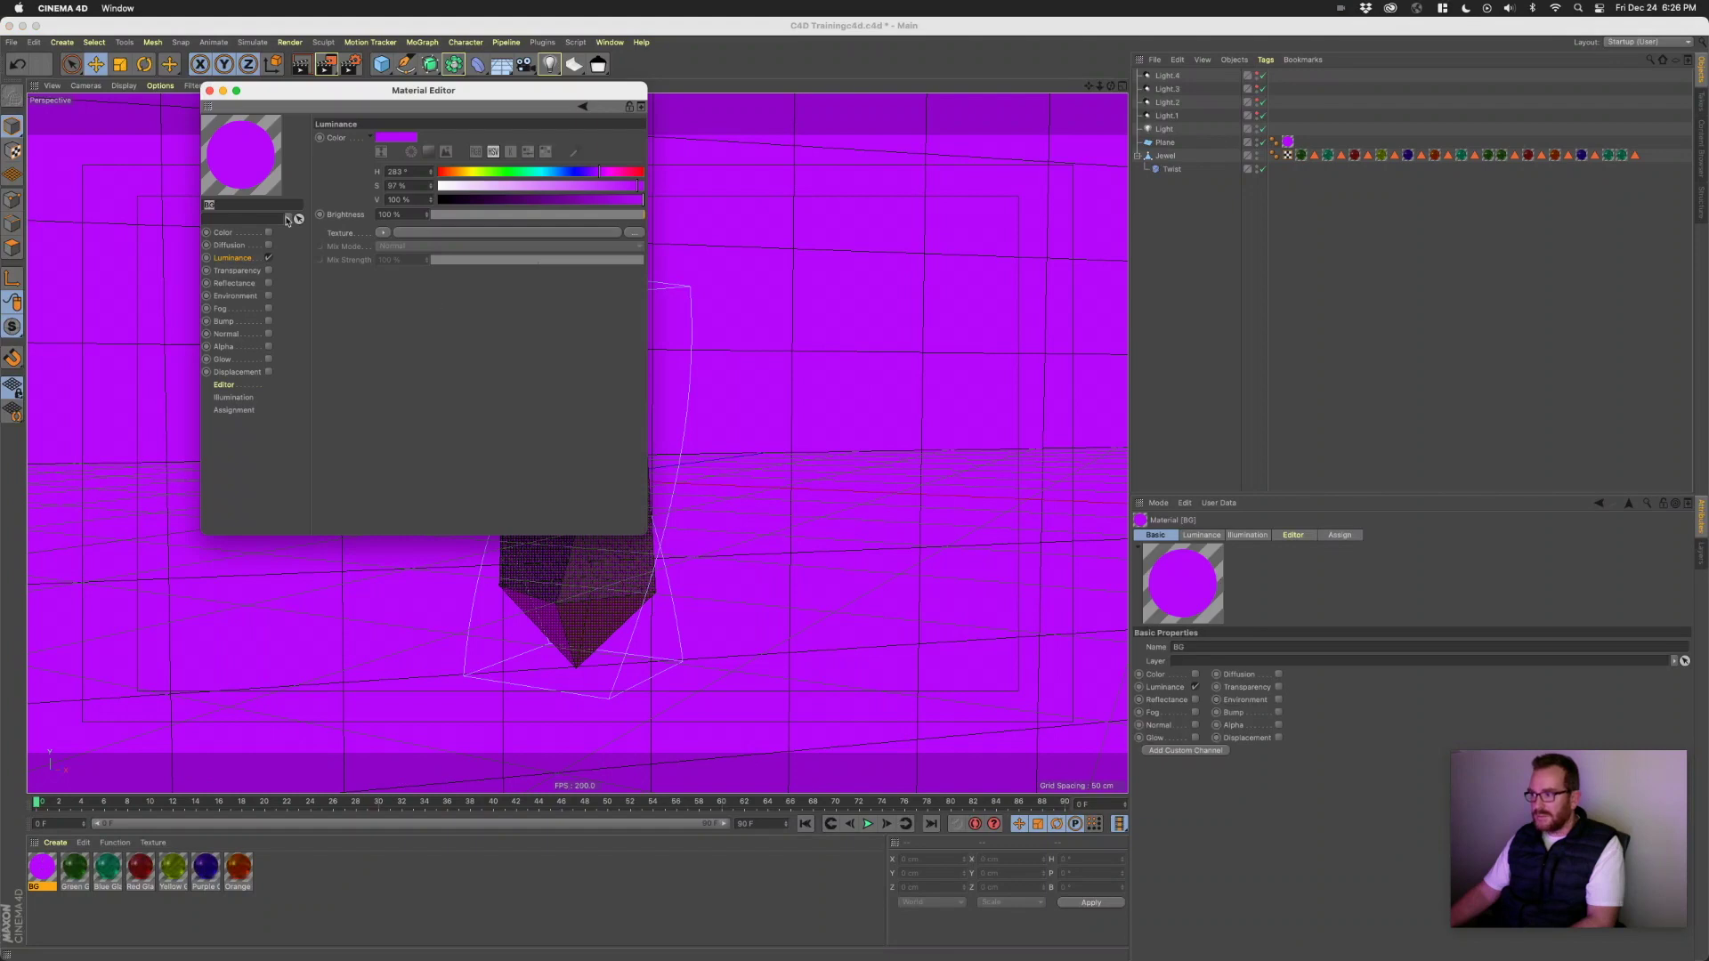
{"action": "left_click", "coordinate": [569, 214]}
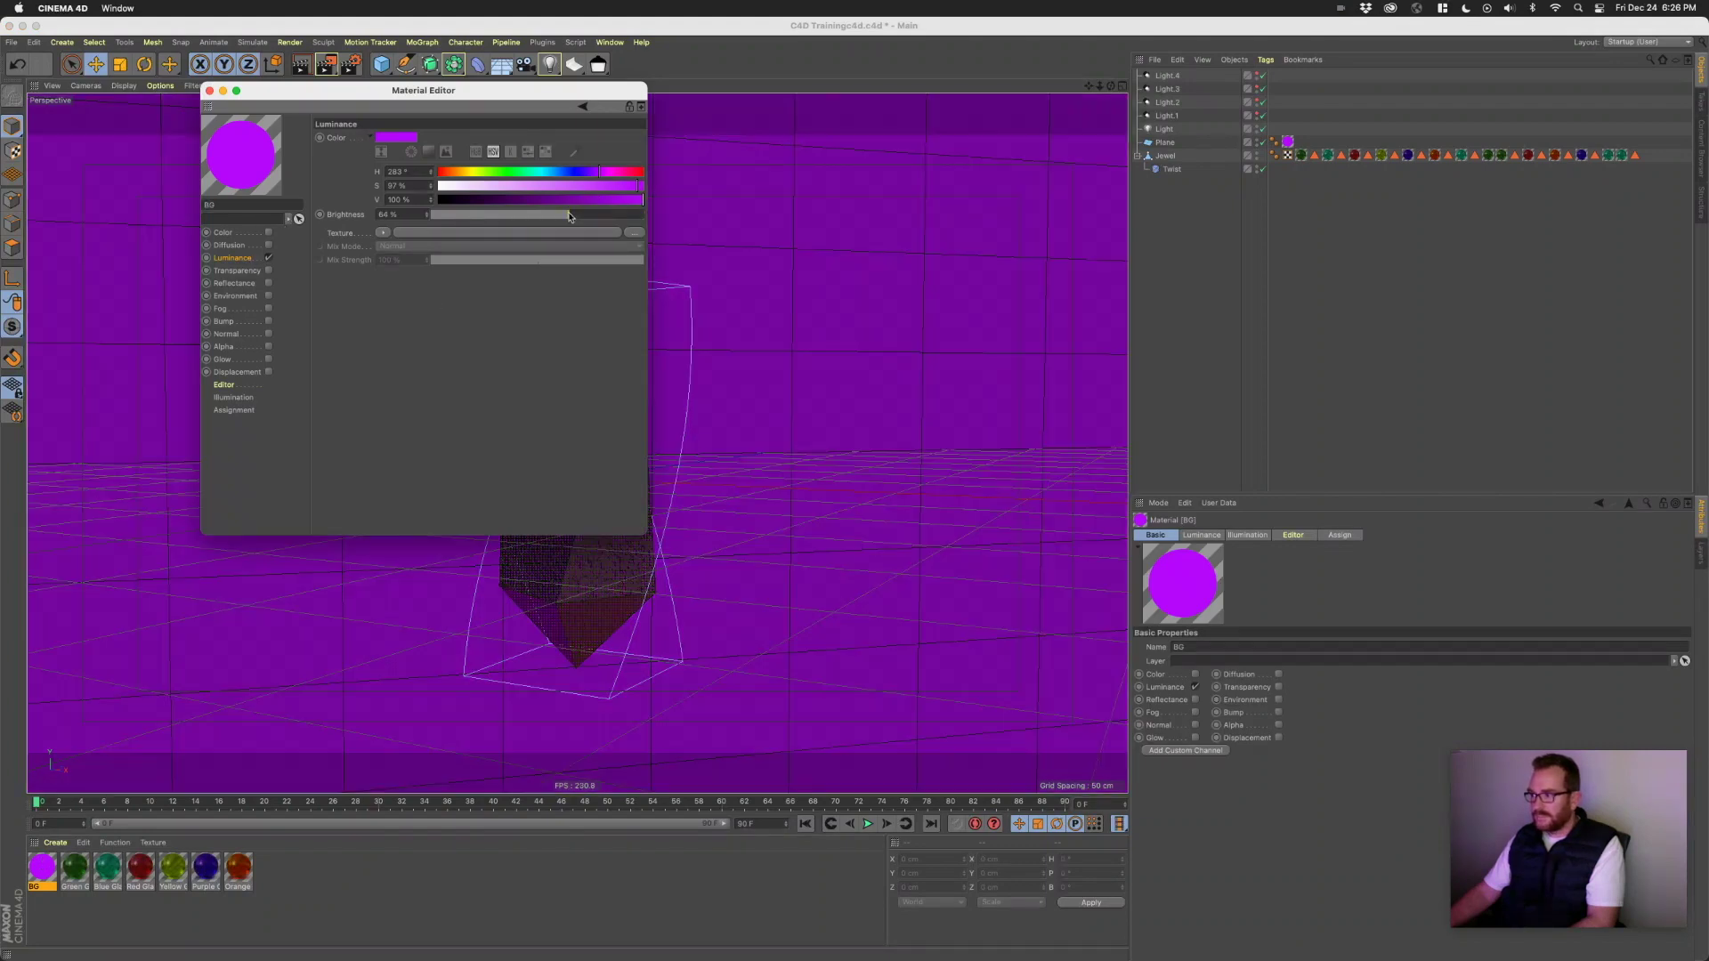
{"action": "left_click_drag", "start_coordinate": [492, 109], "coordinate": [1125, 228]}
{"action": "key", "text": "alt+r"}
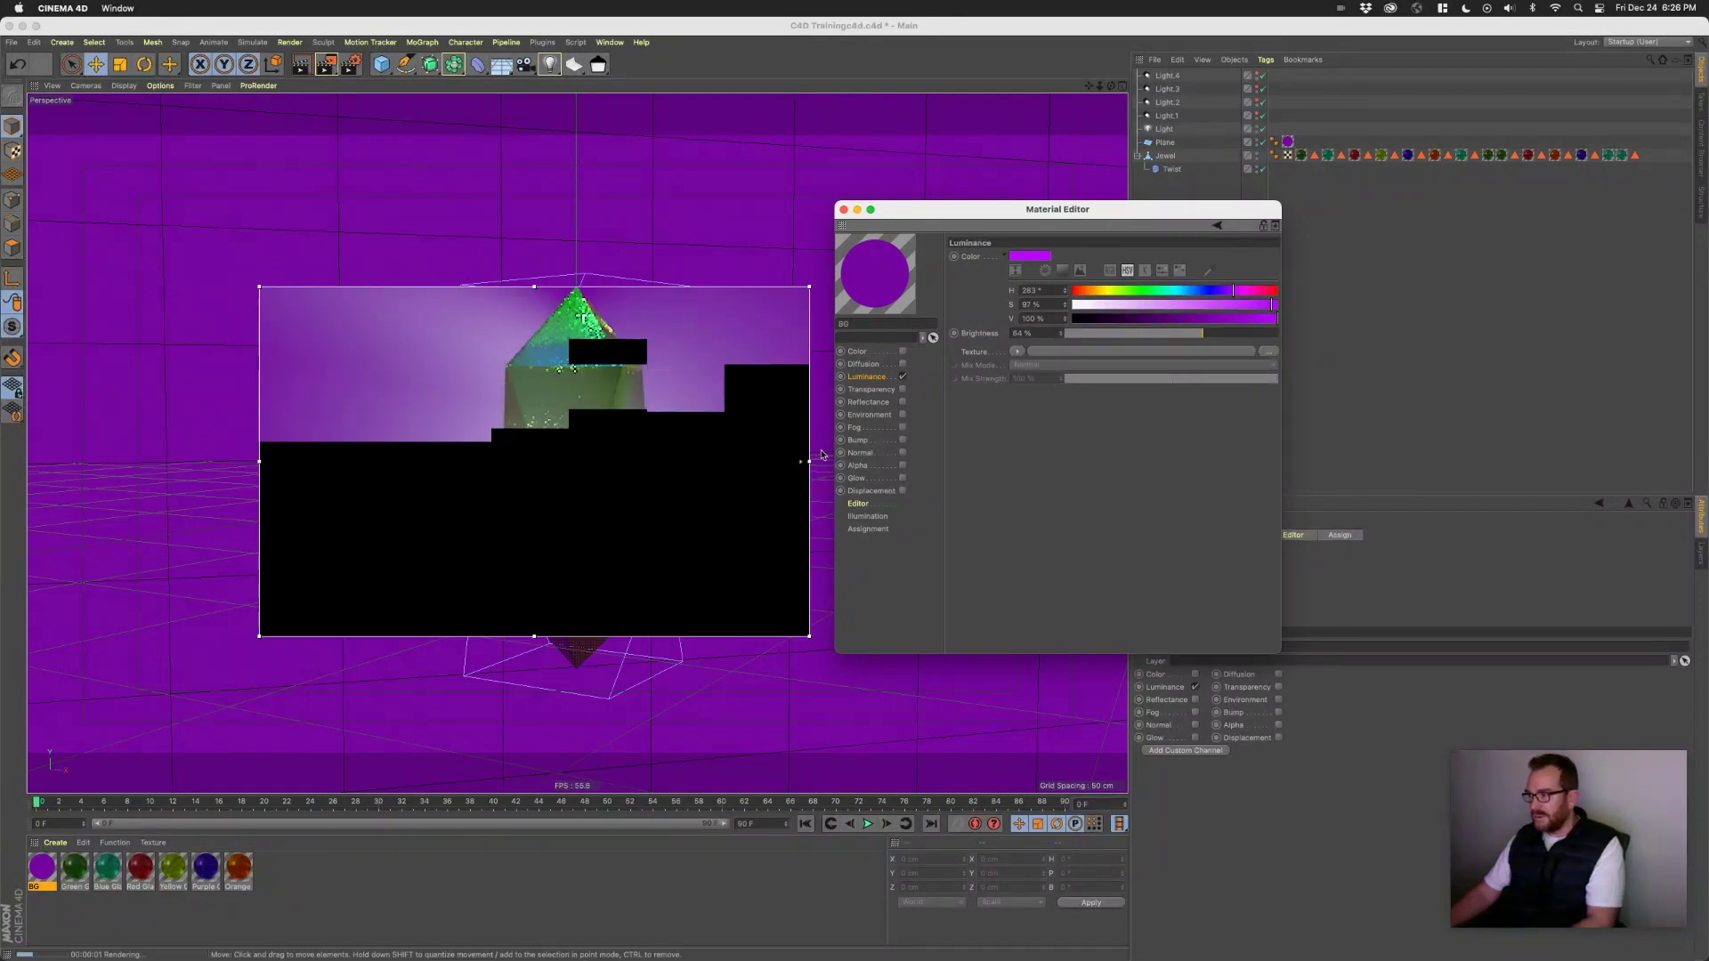
{"action": "left_click", "coordinate": [1199, 320]}
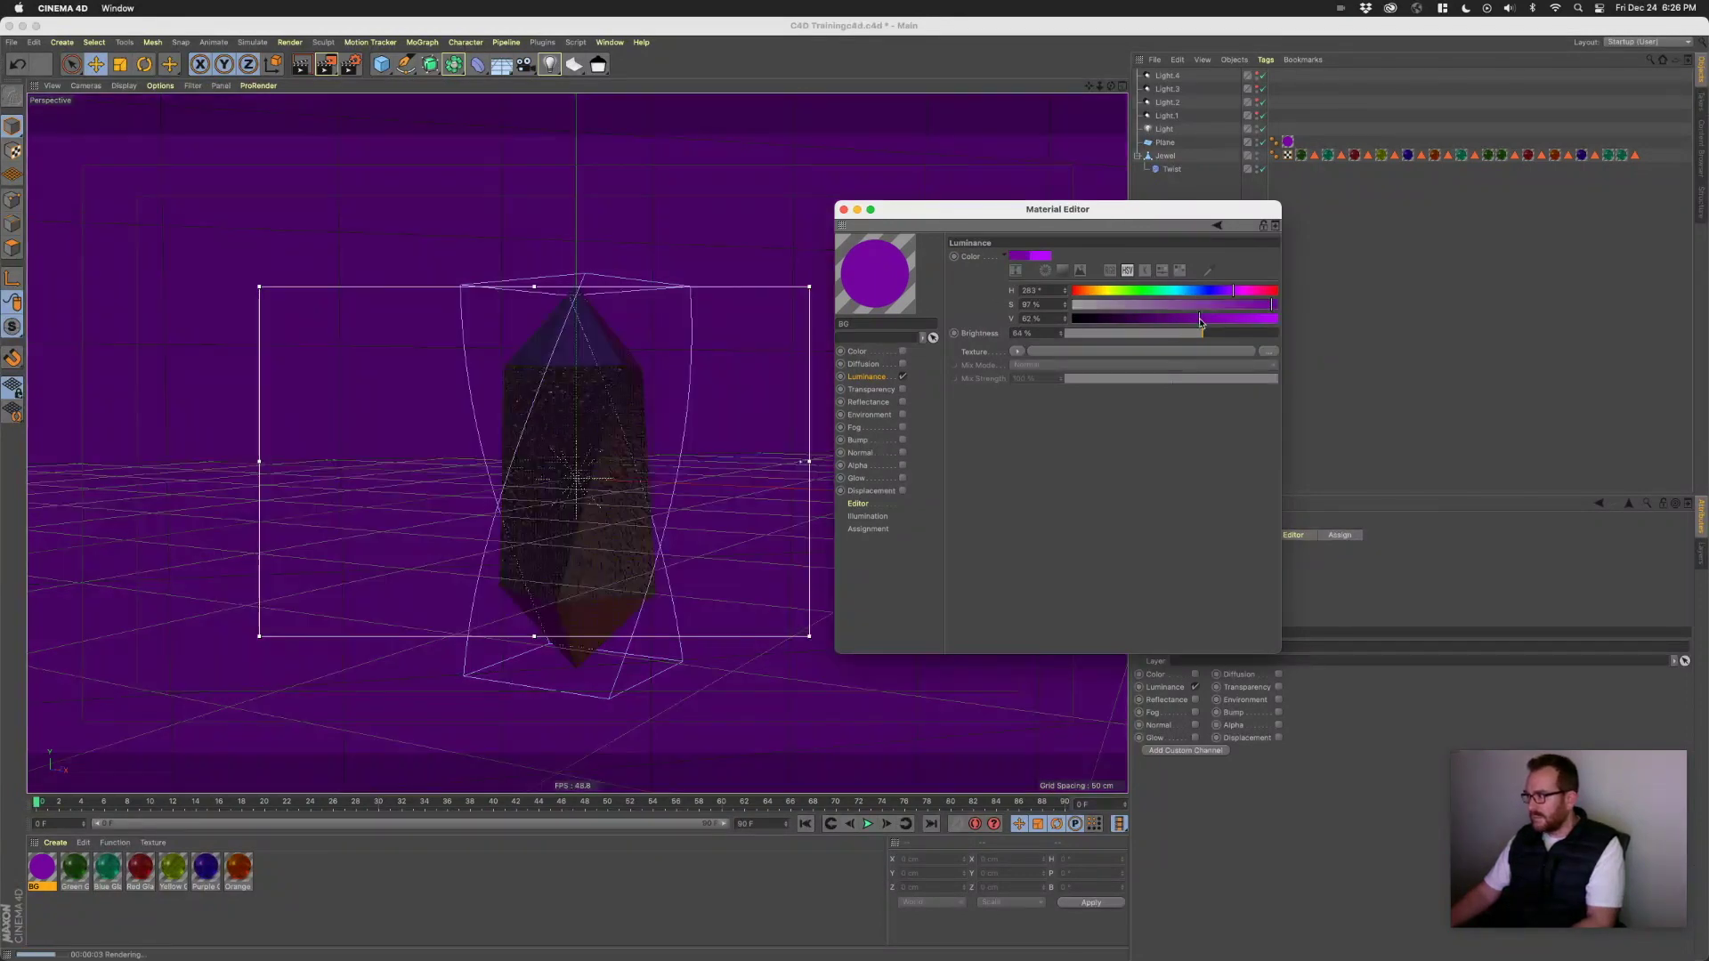
{"action": "left_click_drag", "start_coordinate": [1204, 334], "coordinate": [1289, 339]}
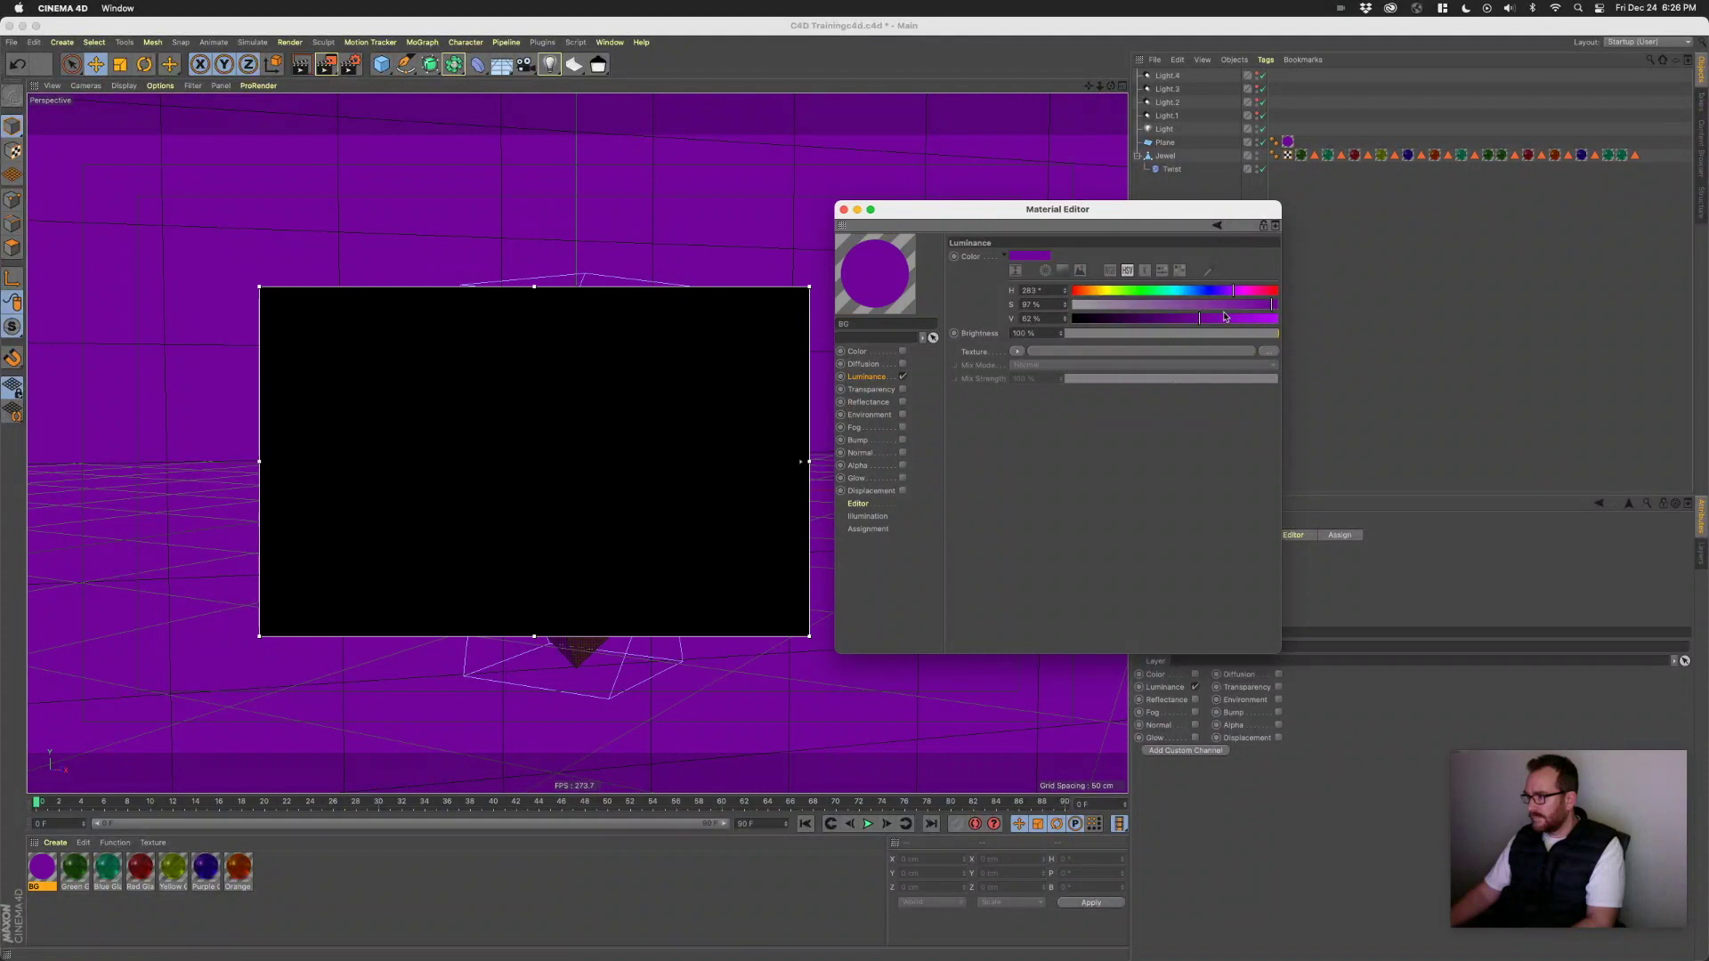
{"action": "left_click", "coordinate": [1178, 318]}
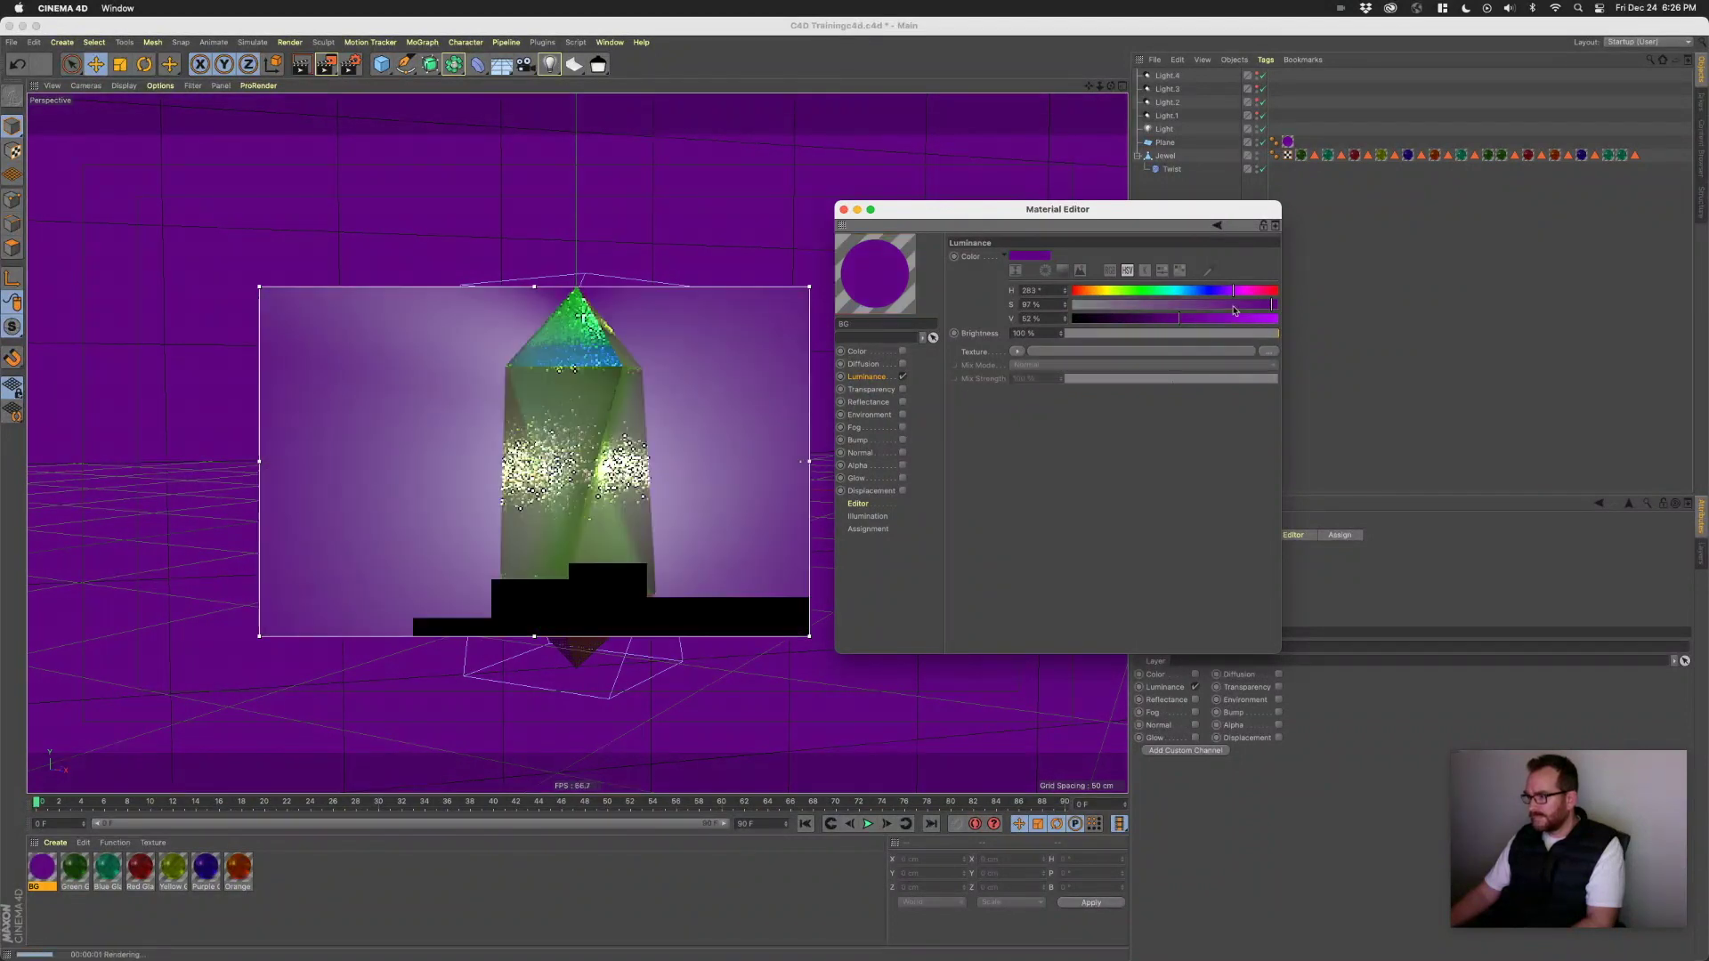
{"action": "left_click", "coordinate": [1135, 318]}
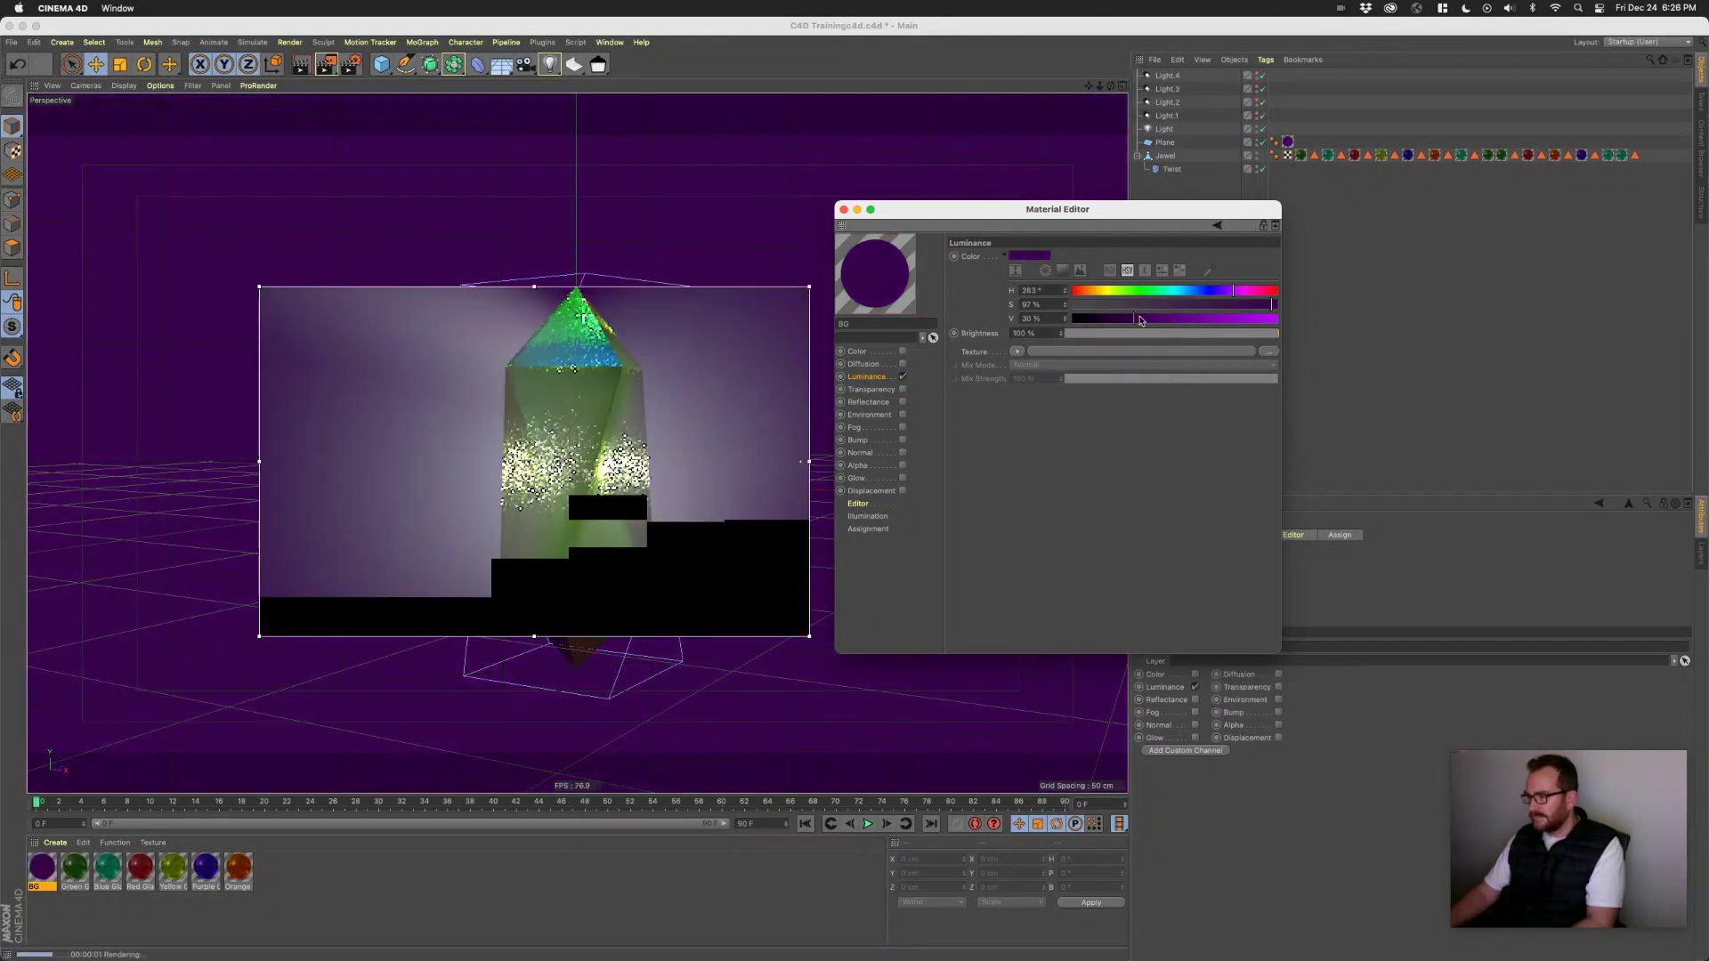
{"action": "left_click", "coordinate": [1238, 319]}
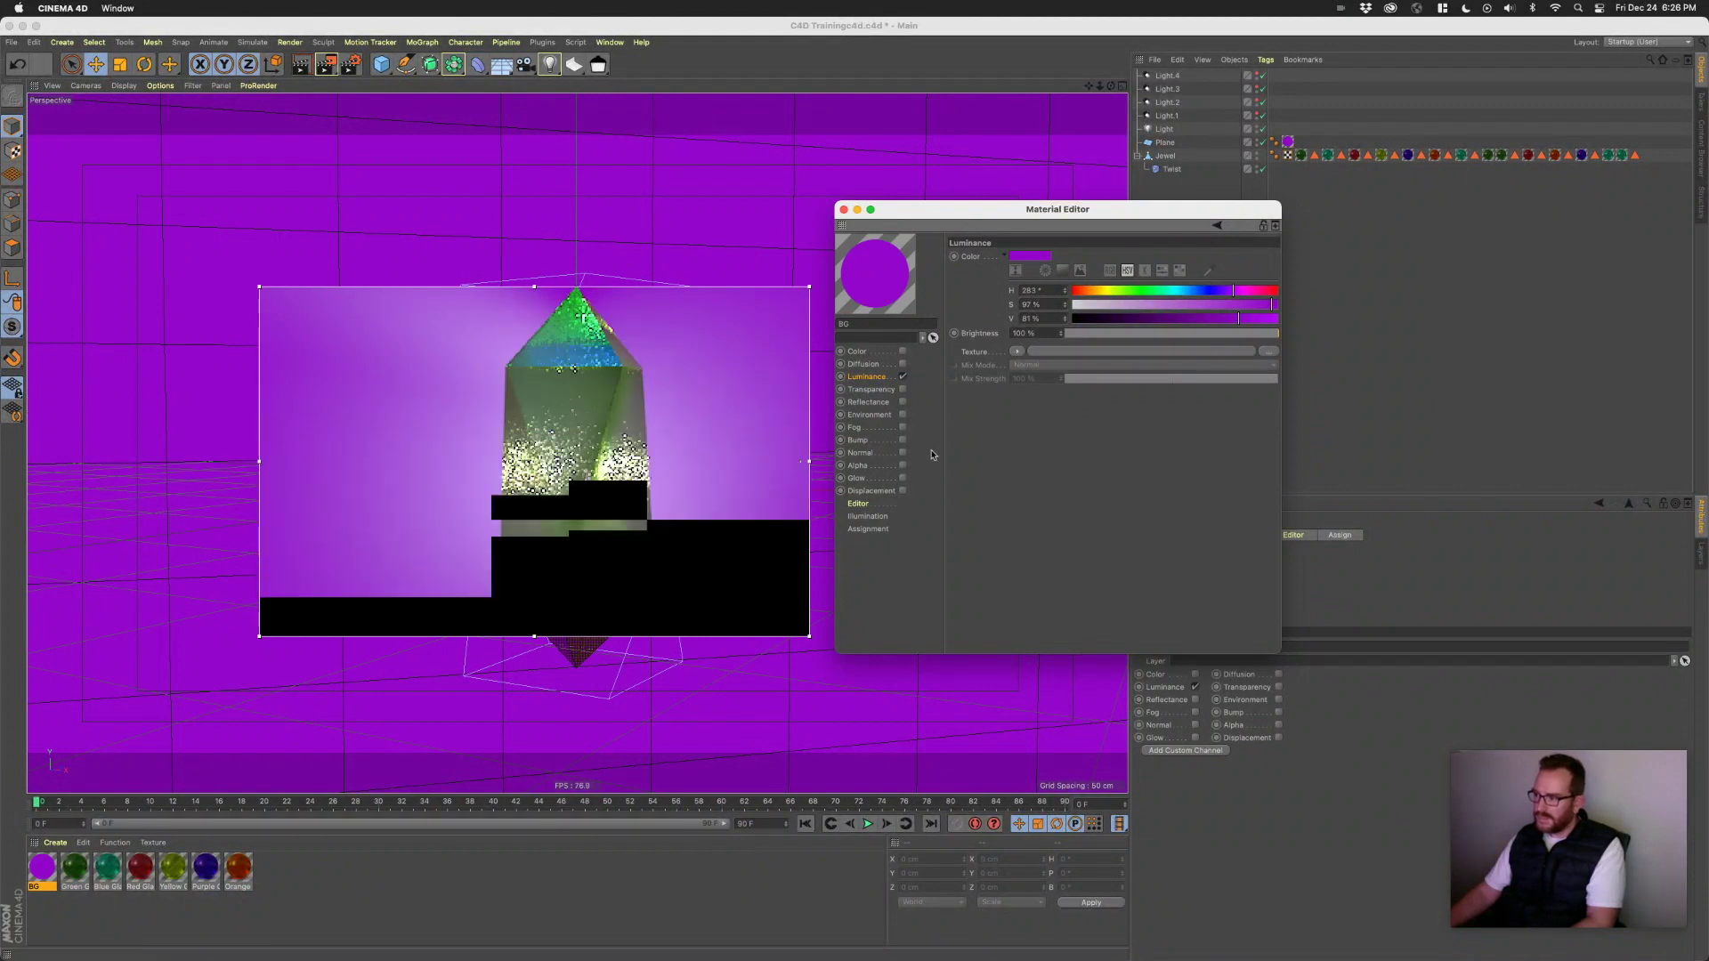
{"action": "left_click", "coordinate": [844, 210]}
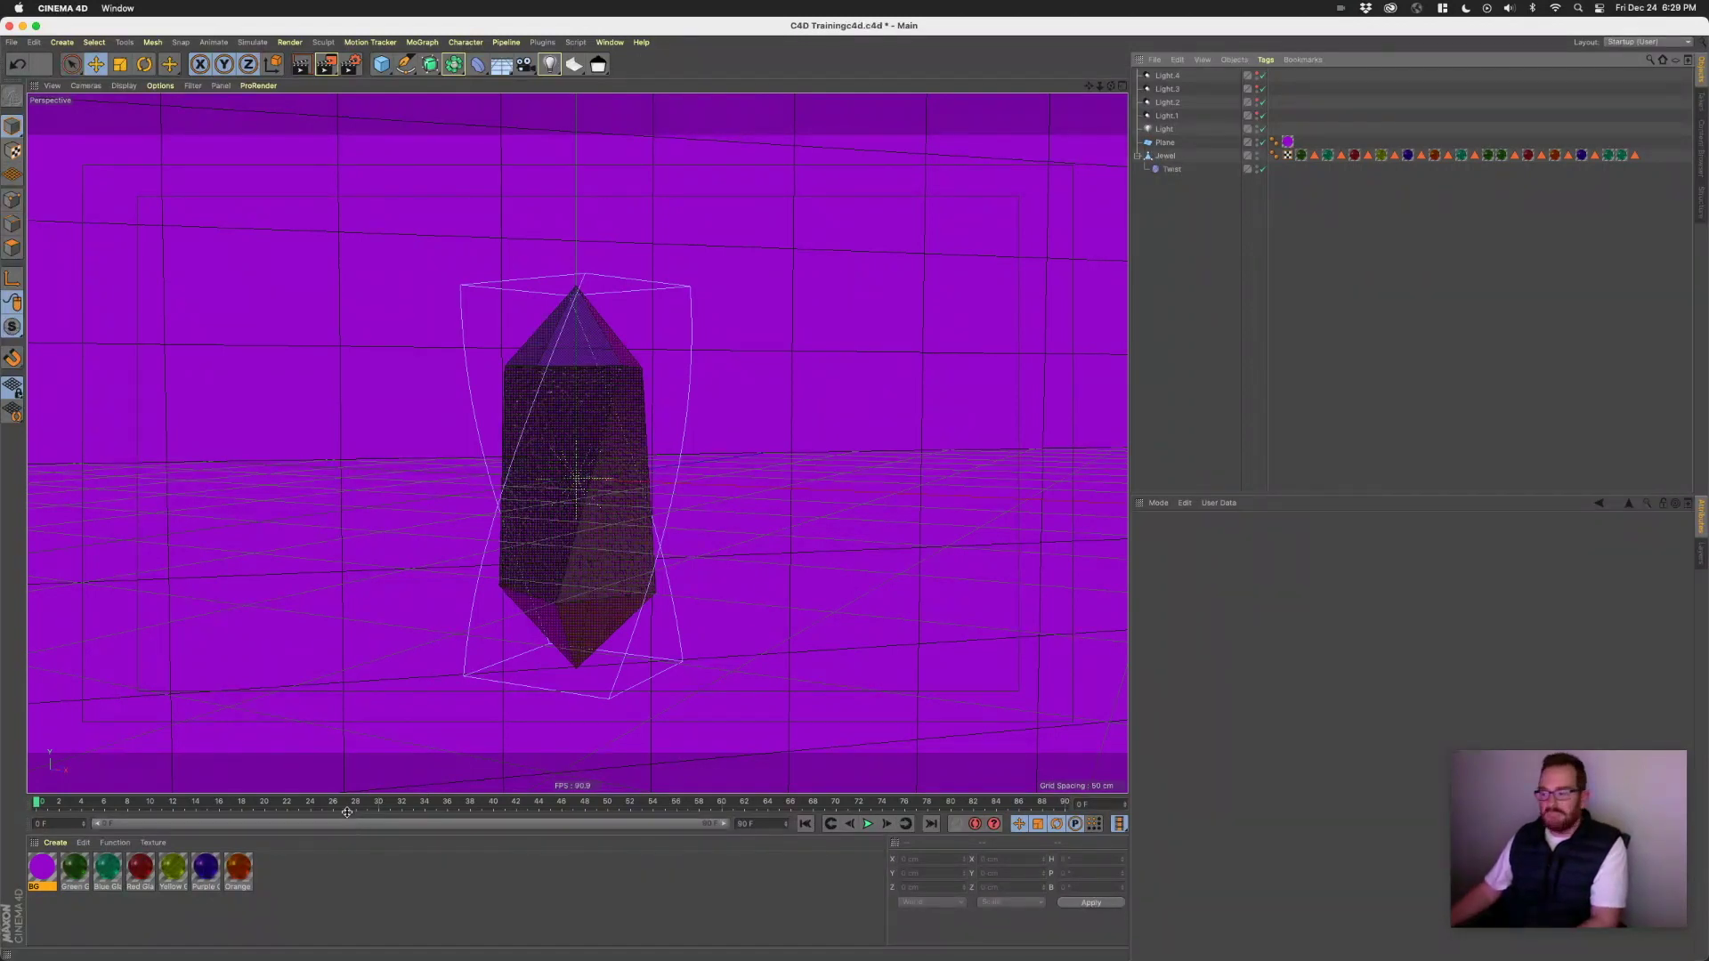
- Shorten the animation's end to frame 60 and return the playhead to frame 0
{"action": "left_click", "coordinate": [722, 804]}
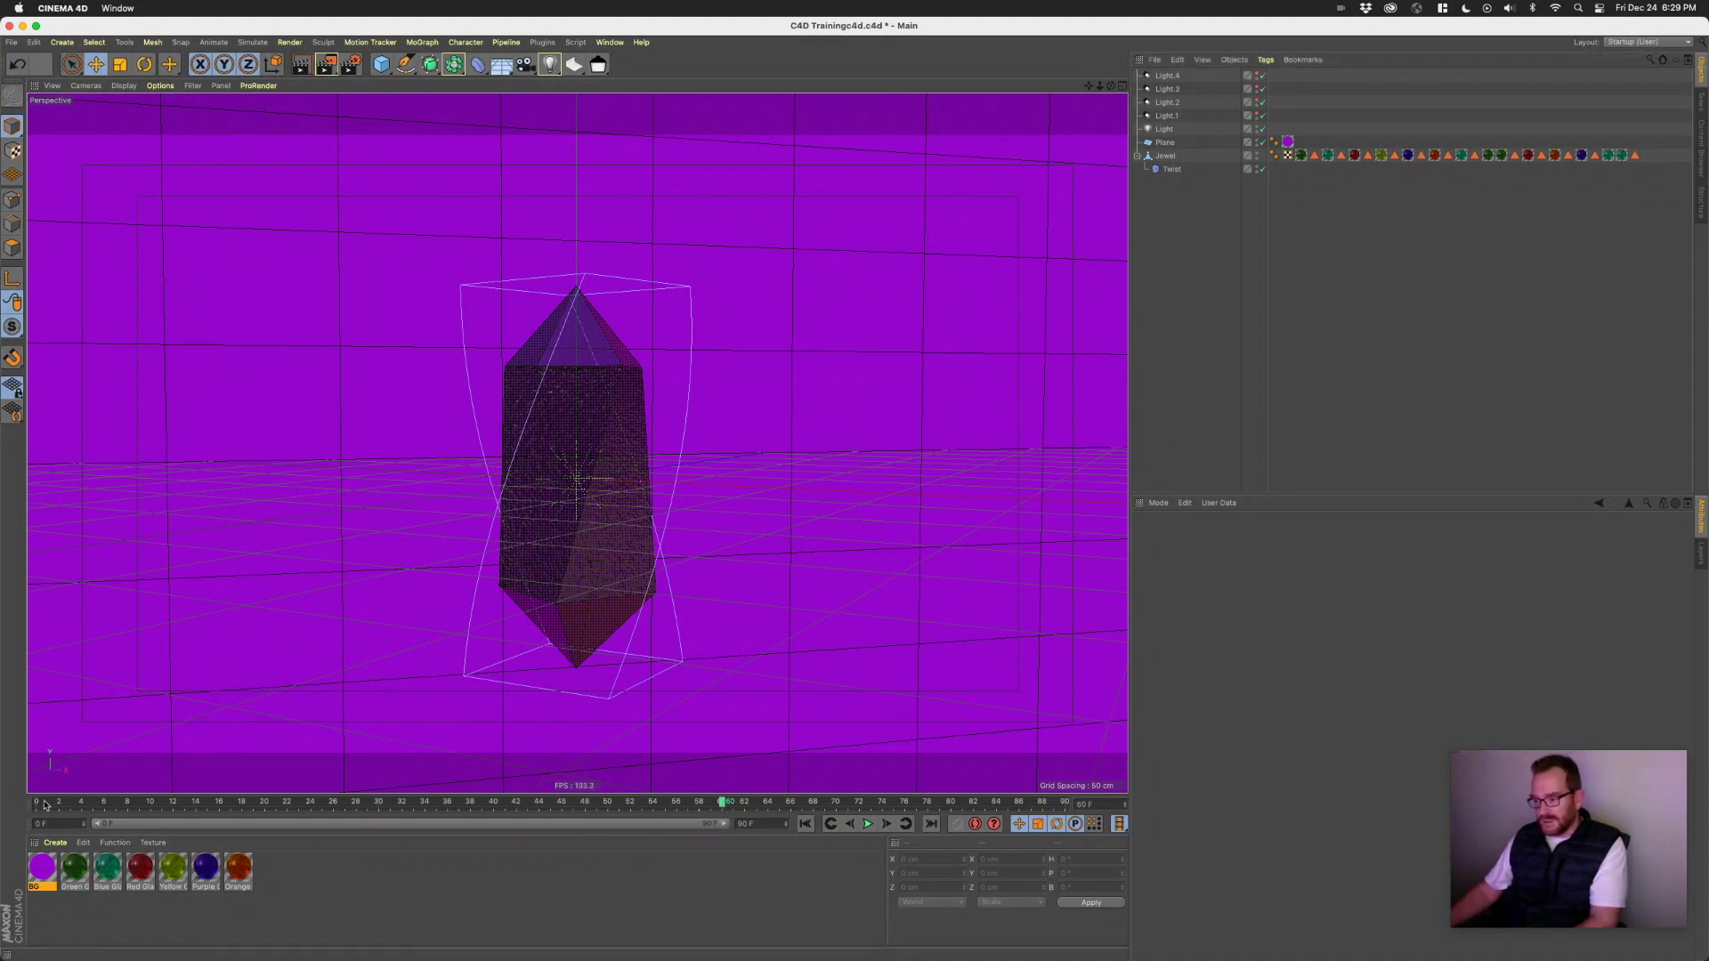
{"action": "mouse_move", "coordinate": [721, 808]}
{"action": "left_mouse_down"}
{"action": "mouse_move", "coordinate": [68, 803]}
{"action": "mouse_move", "coordinate": [732, 804]}
{"action": "left_mouse_up"}
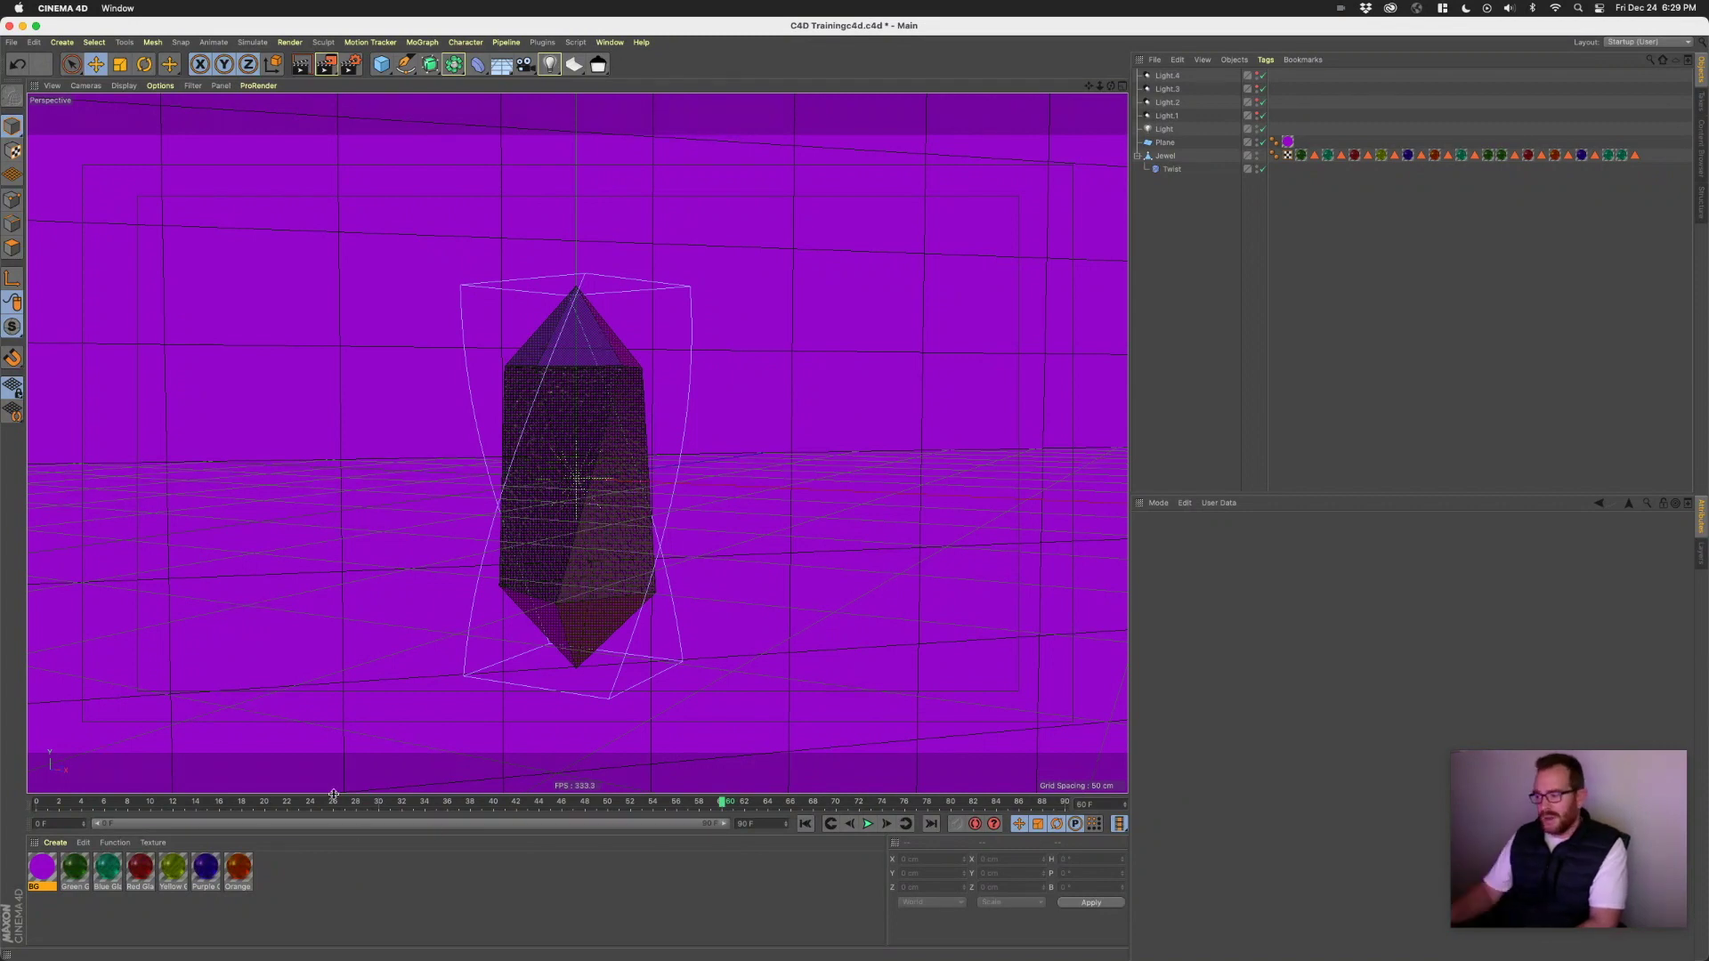
{"action": "mouse_move", "coordinate": [725, 828]}
{"action": "left_mouse_down"}
{"action": "mouse_move", "coordinate": [536, 831]}
{"action": "mouse_move", "coordinate": [746, 830]}
{"action": "left_mouse_up"}
{"action": "double_click", "coordinate": [768, 824]}
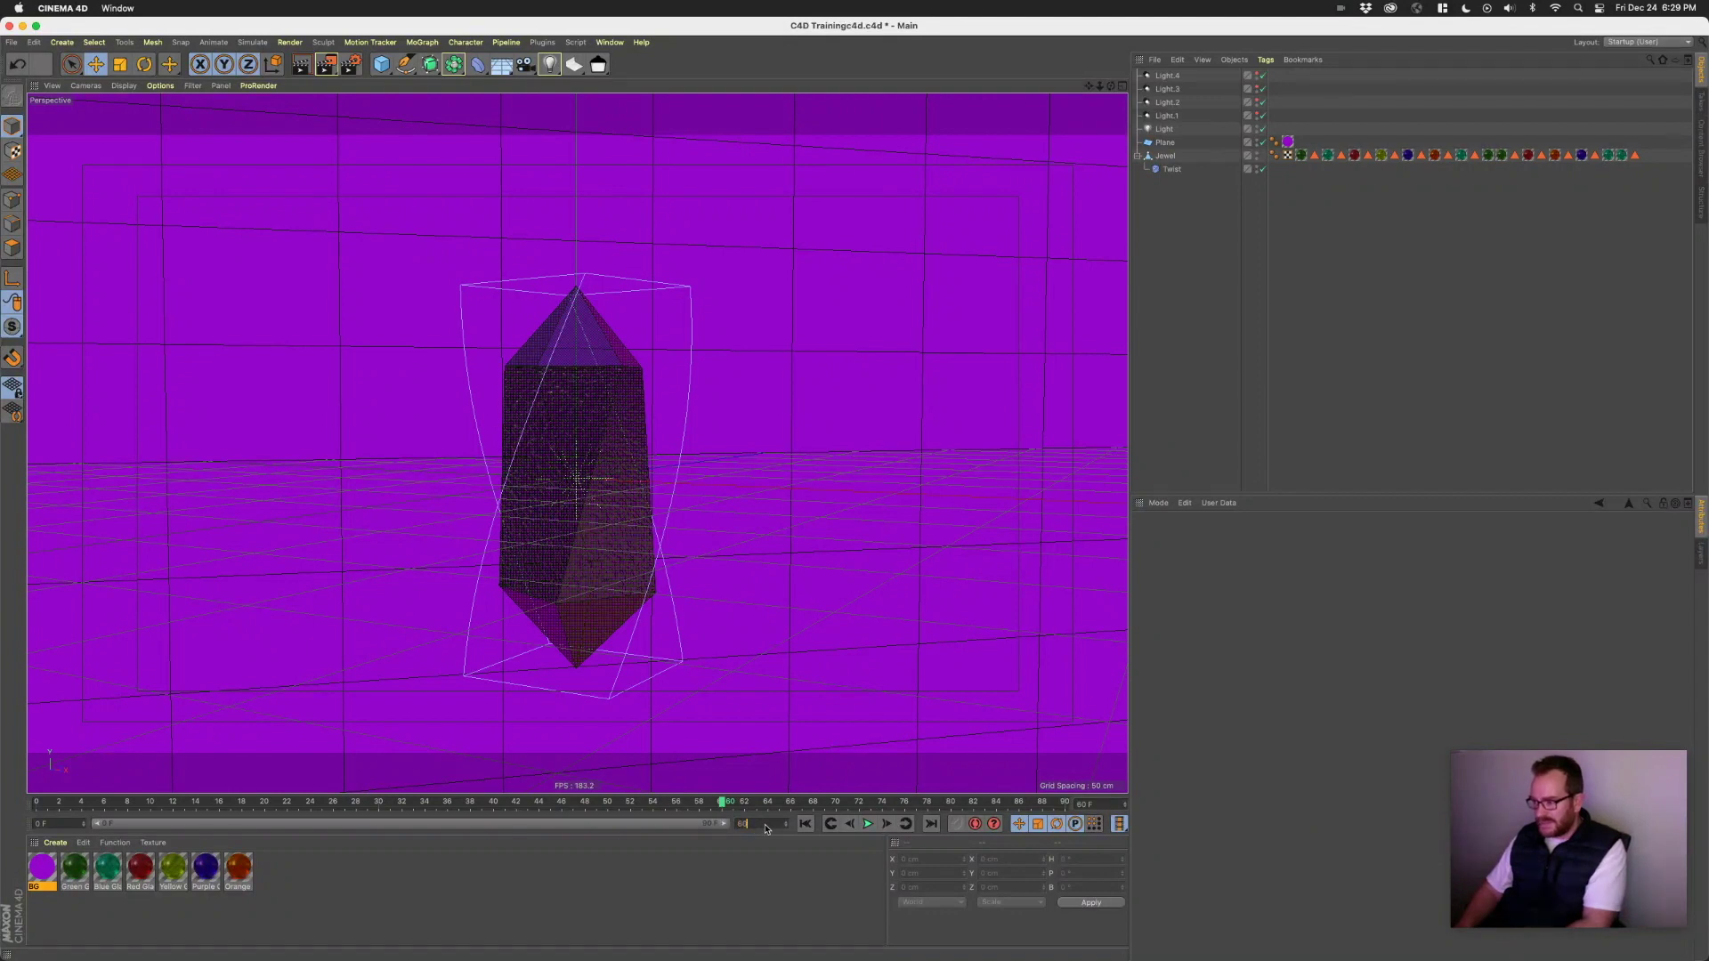
{"action": "key", "text": "Return"}
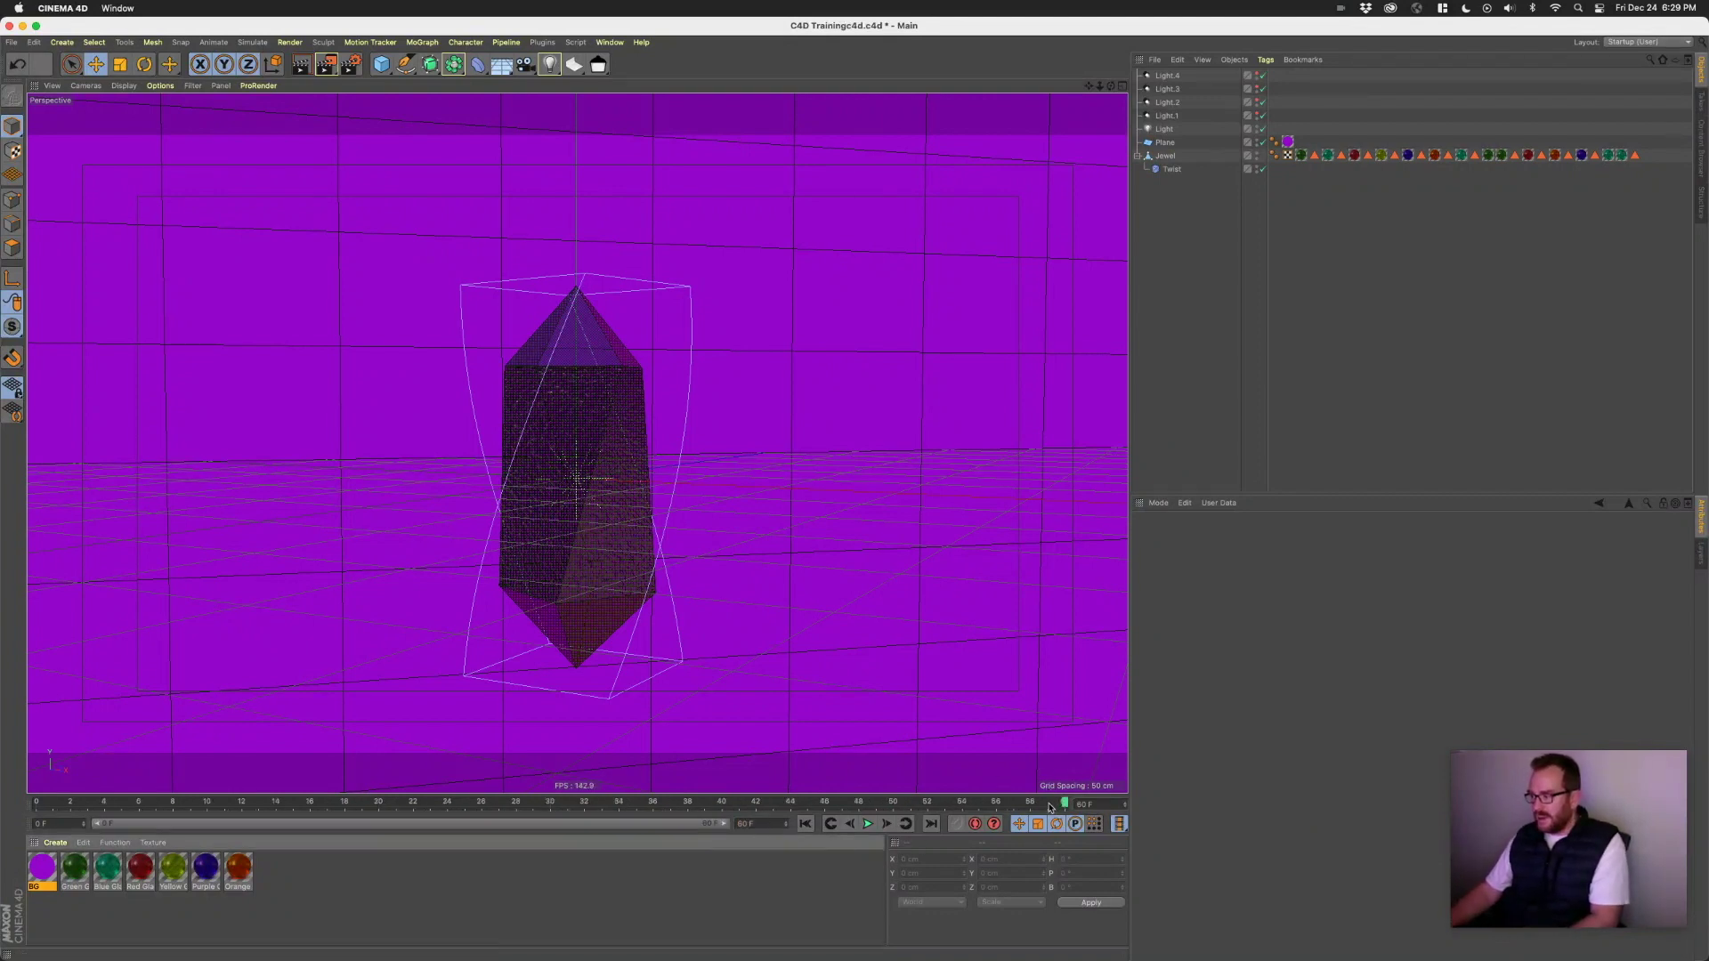
{"action": "left_click_drag", "start_coordinate": [1055, 802], "coordinate": [983, 811]}
{"action": "key", "text": "F8"}
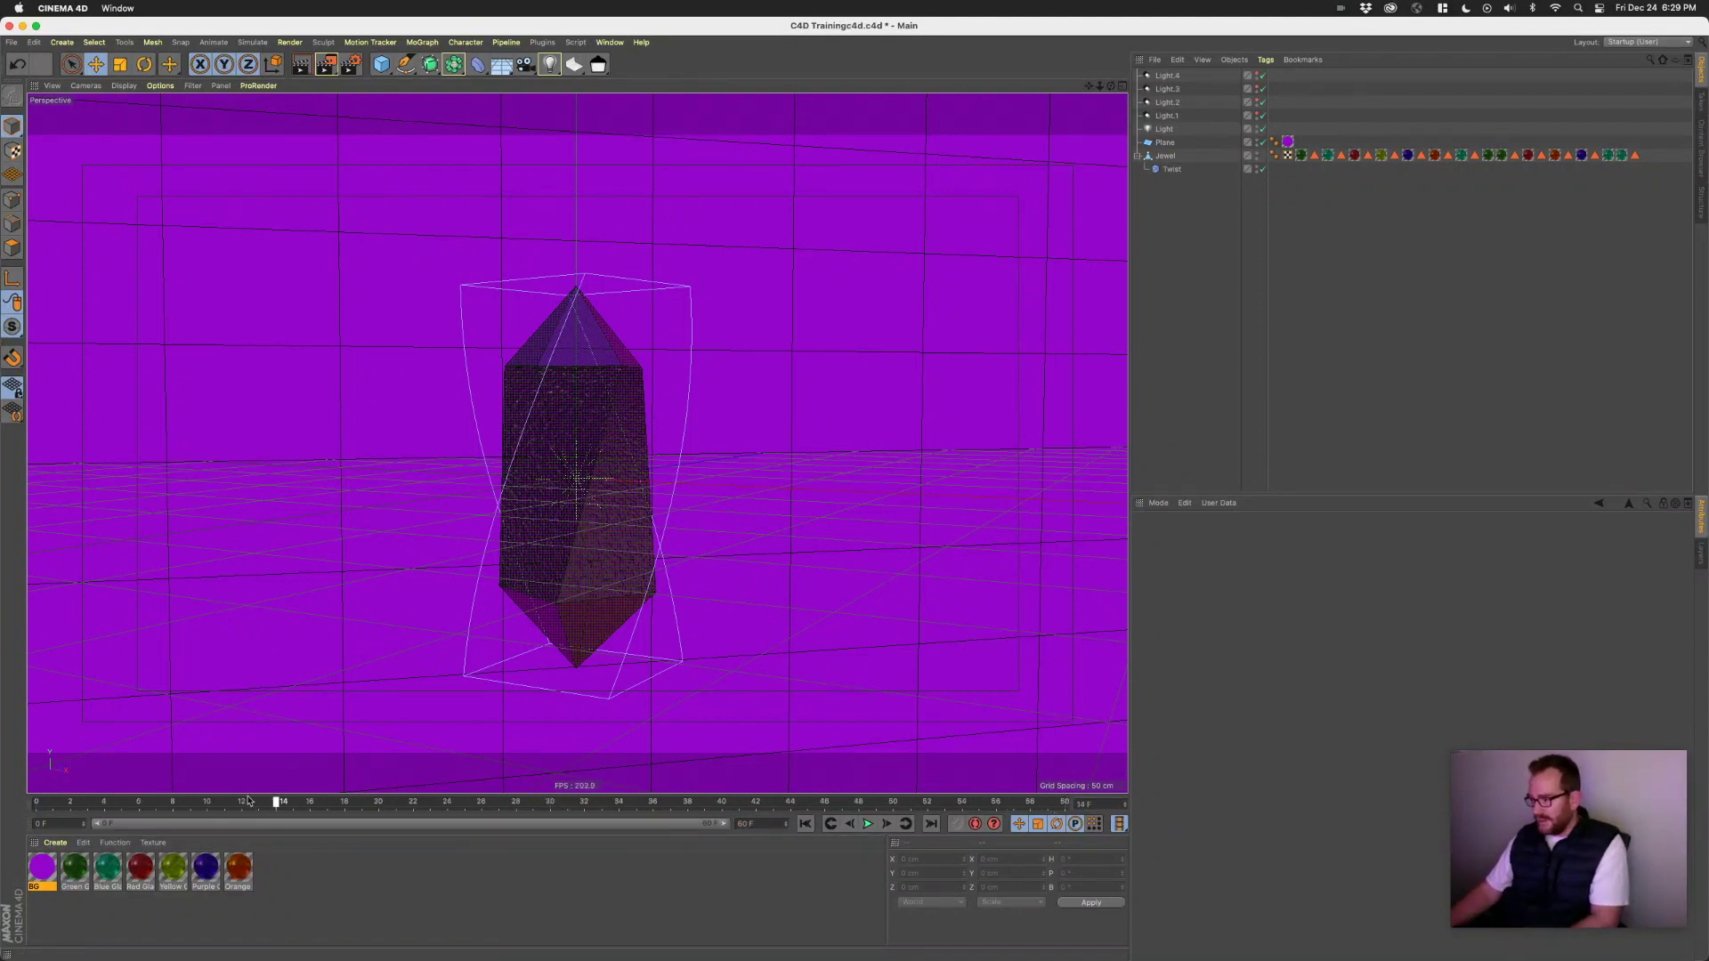
{"action": "left_click_drag", "start_coordinate": [685, 828], "coordinate": [34, 814]}
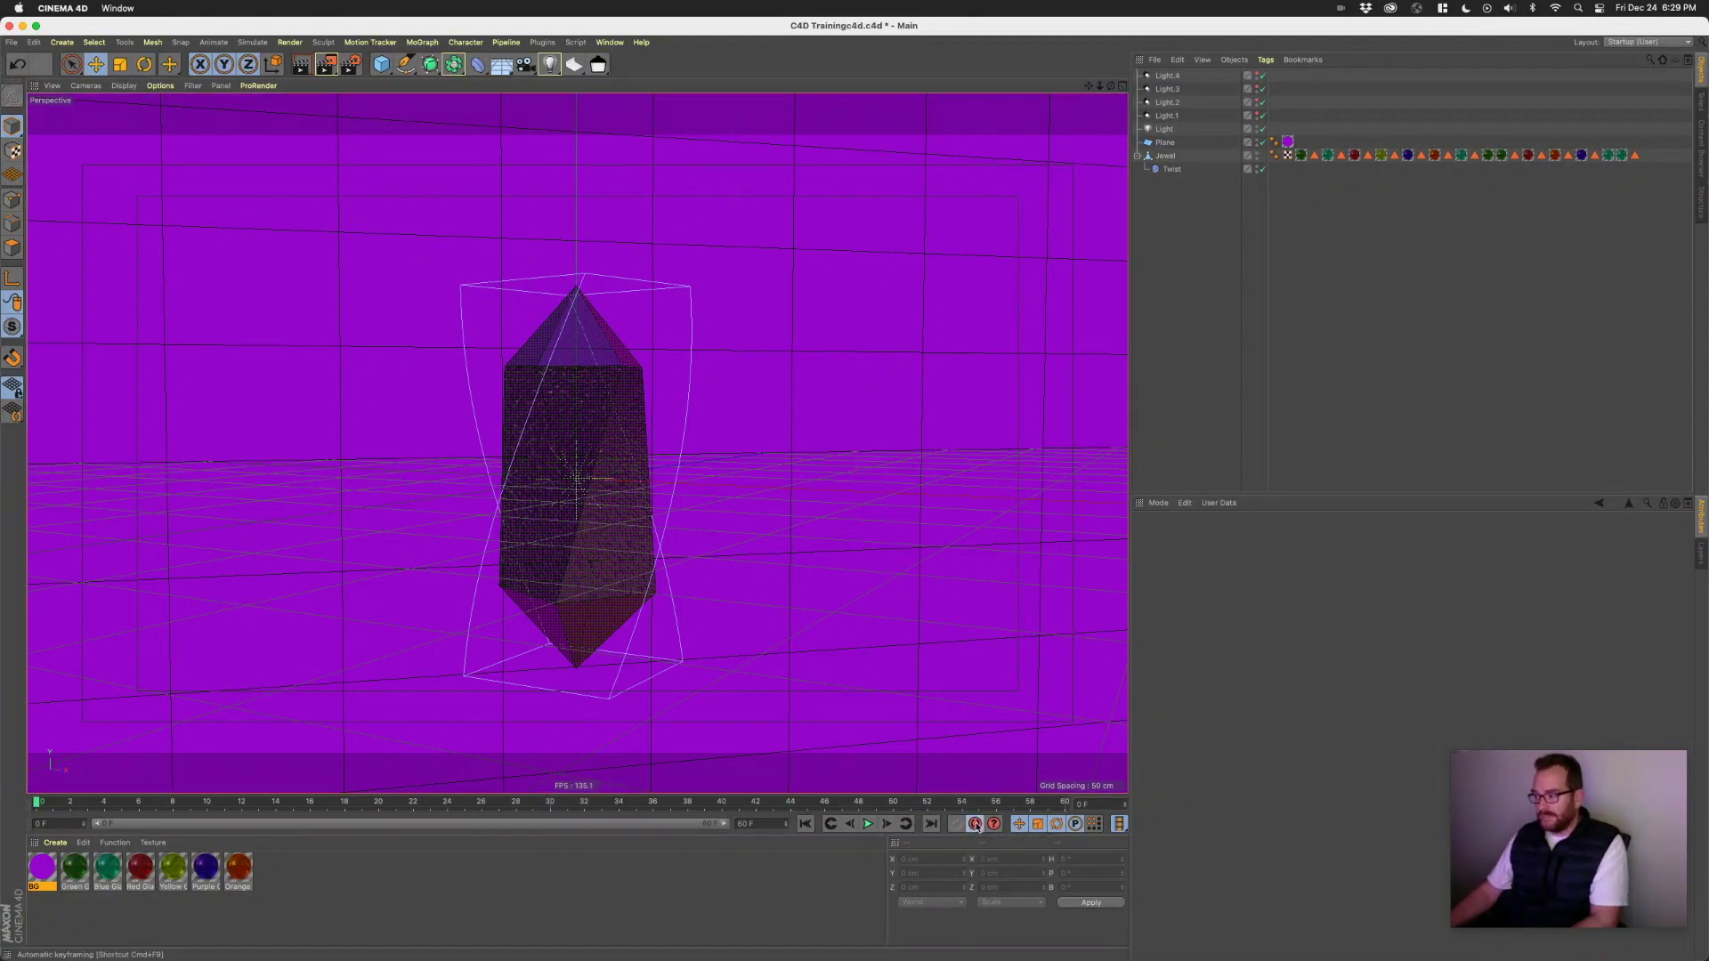
- Keyframe the Jewel's heading rotation at 0° on frame 0 and 360° on frame 60
{"action": "left_click", "coordinate": [1165, 156]}
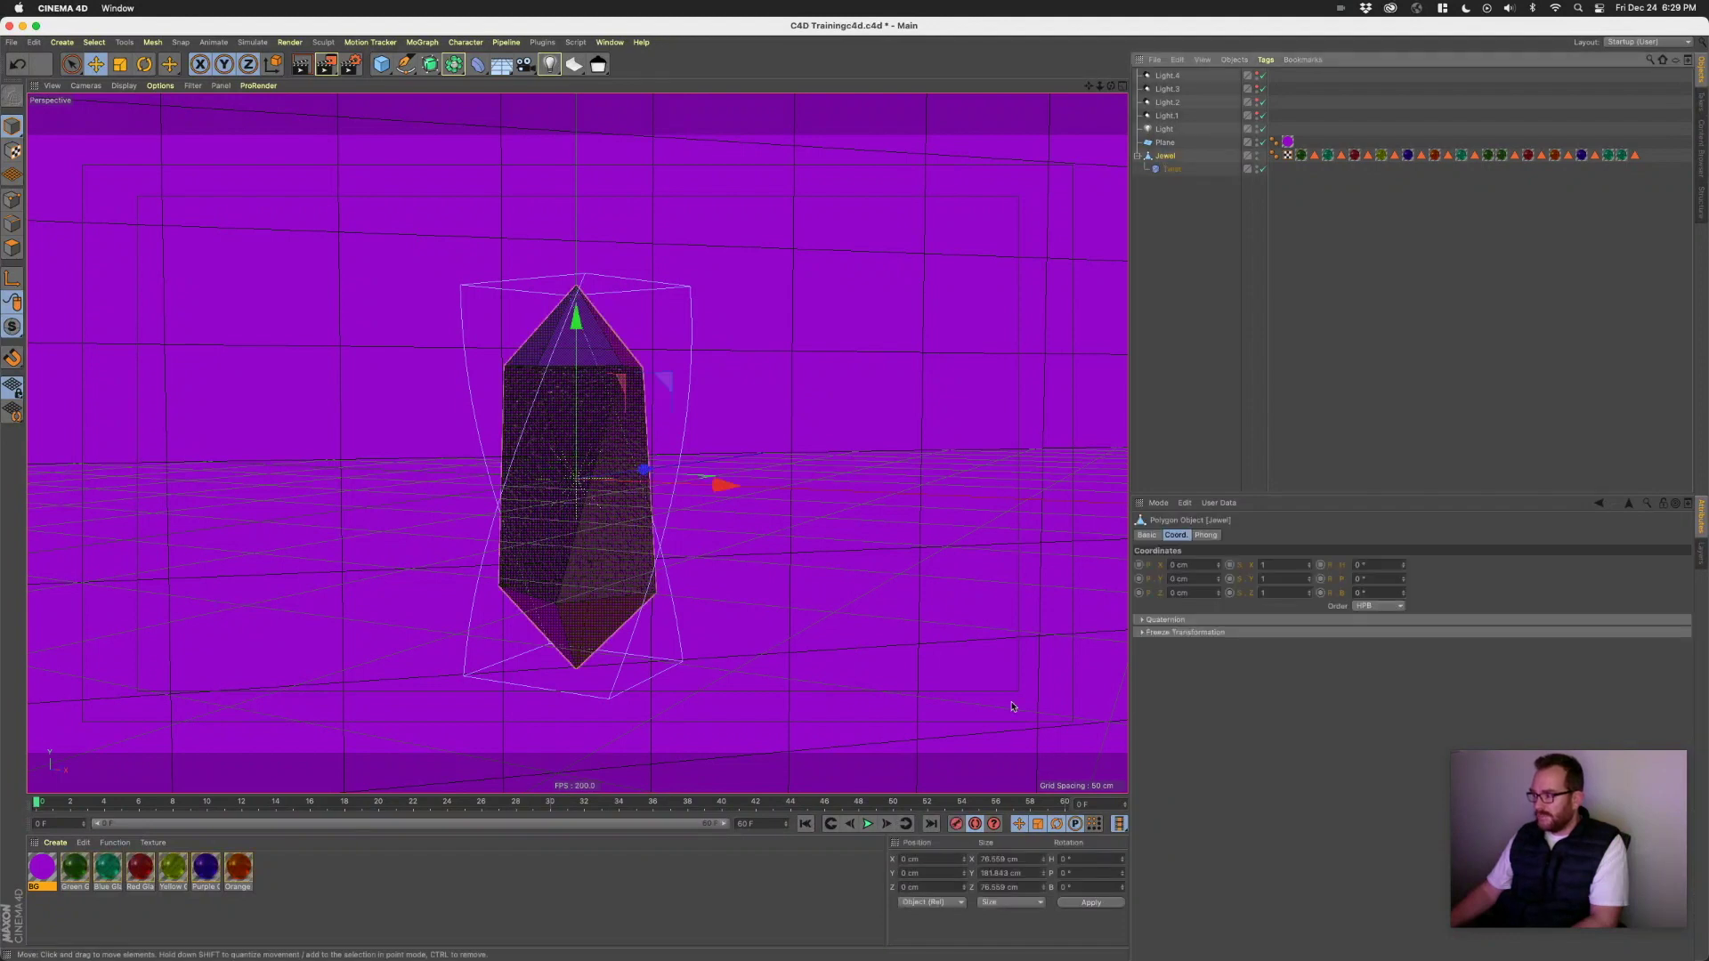
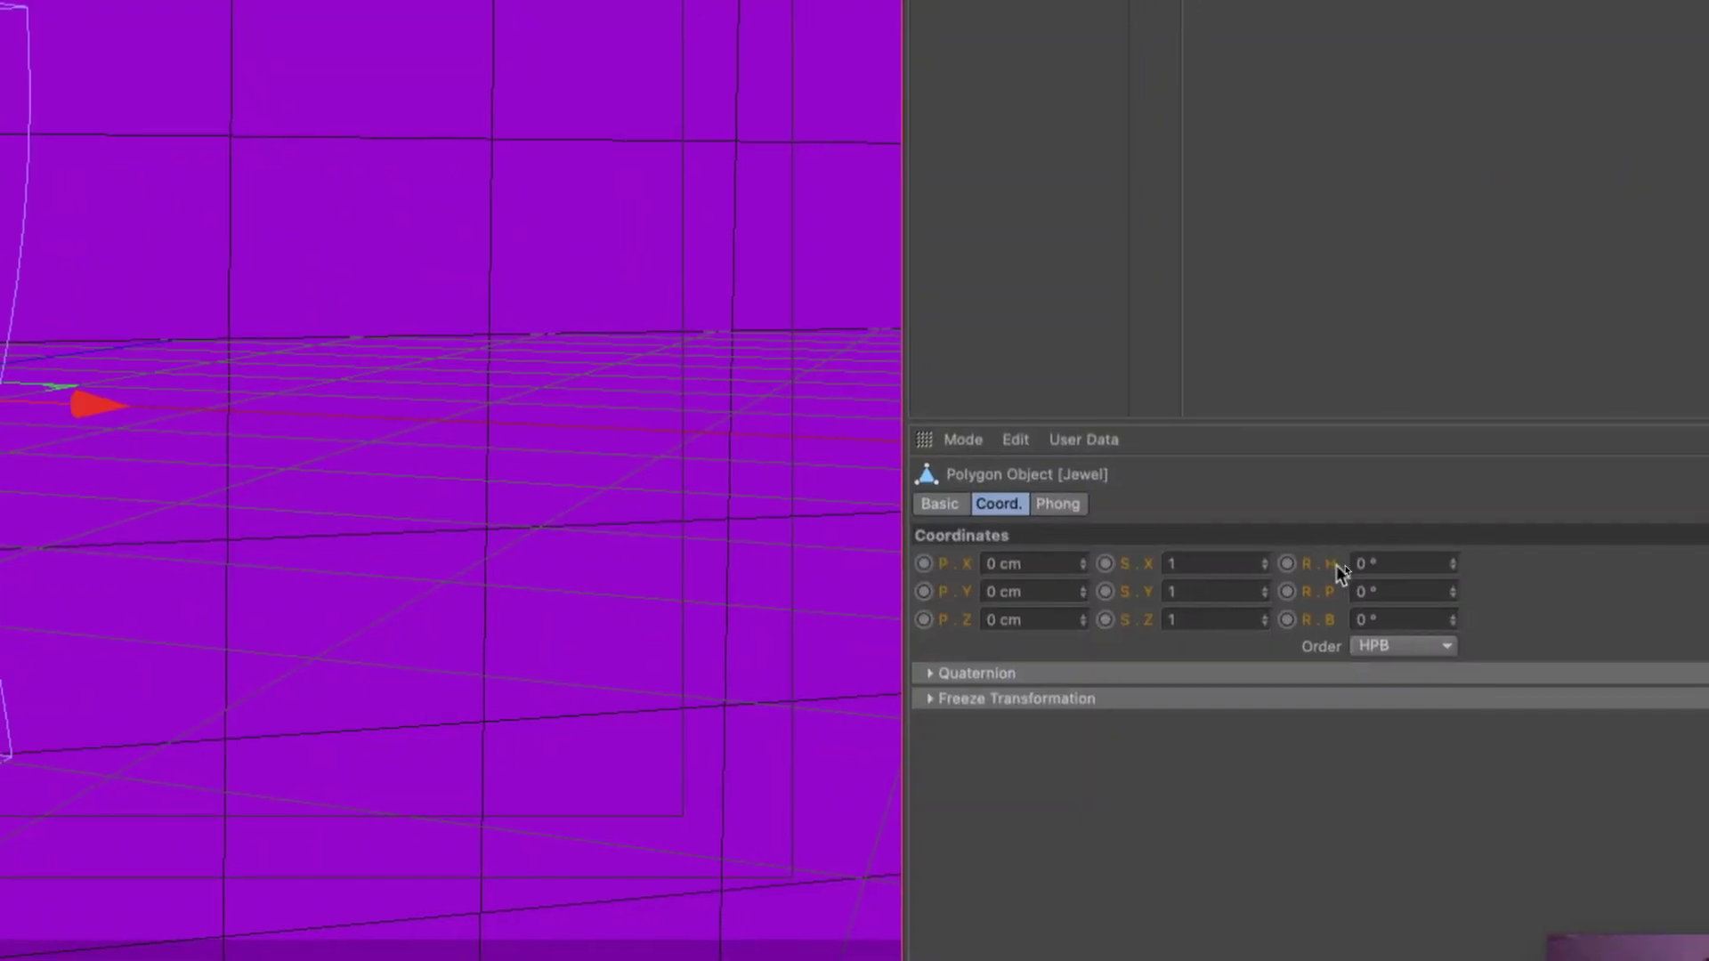
{"action": "left_click", "coordinate": [1313, 564]}
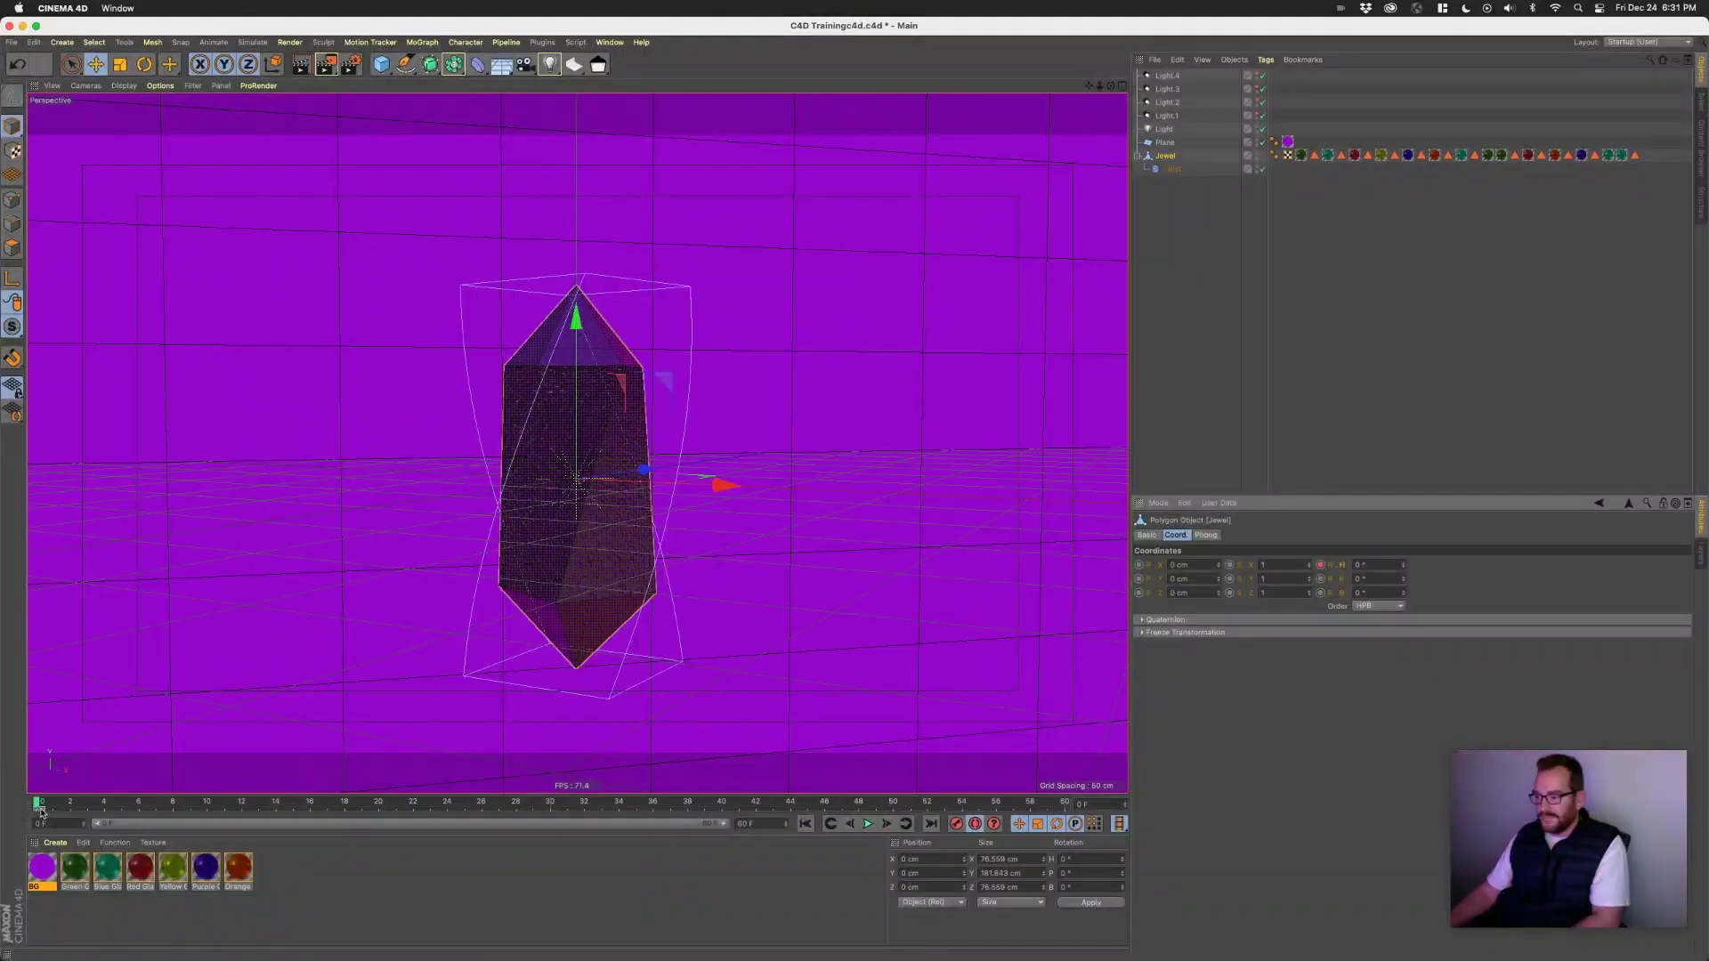
{"action": "left_click_drag", "start_coordinate": [38, 814], "coordinate": [626, 809]}
{"action": "left_click_drag", "start_coordinate": [329, 810], "coordinate": [1075, 816]}
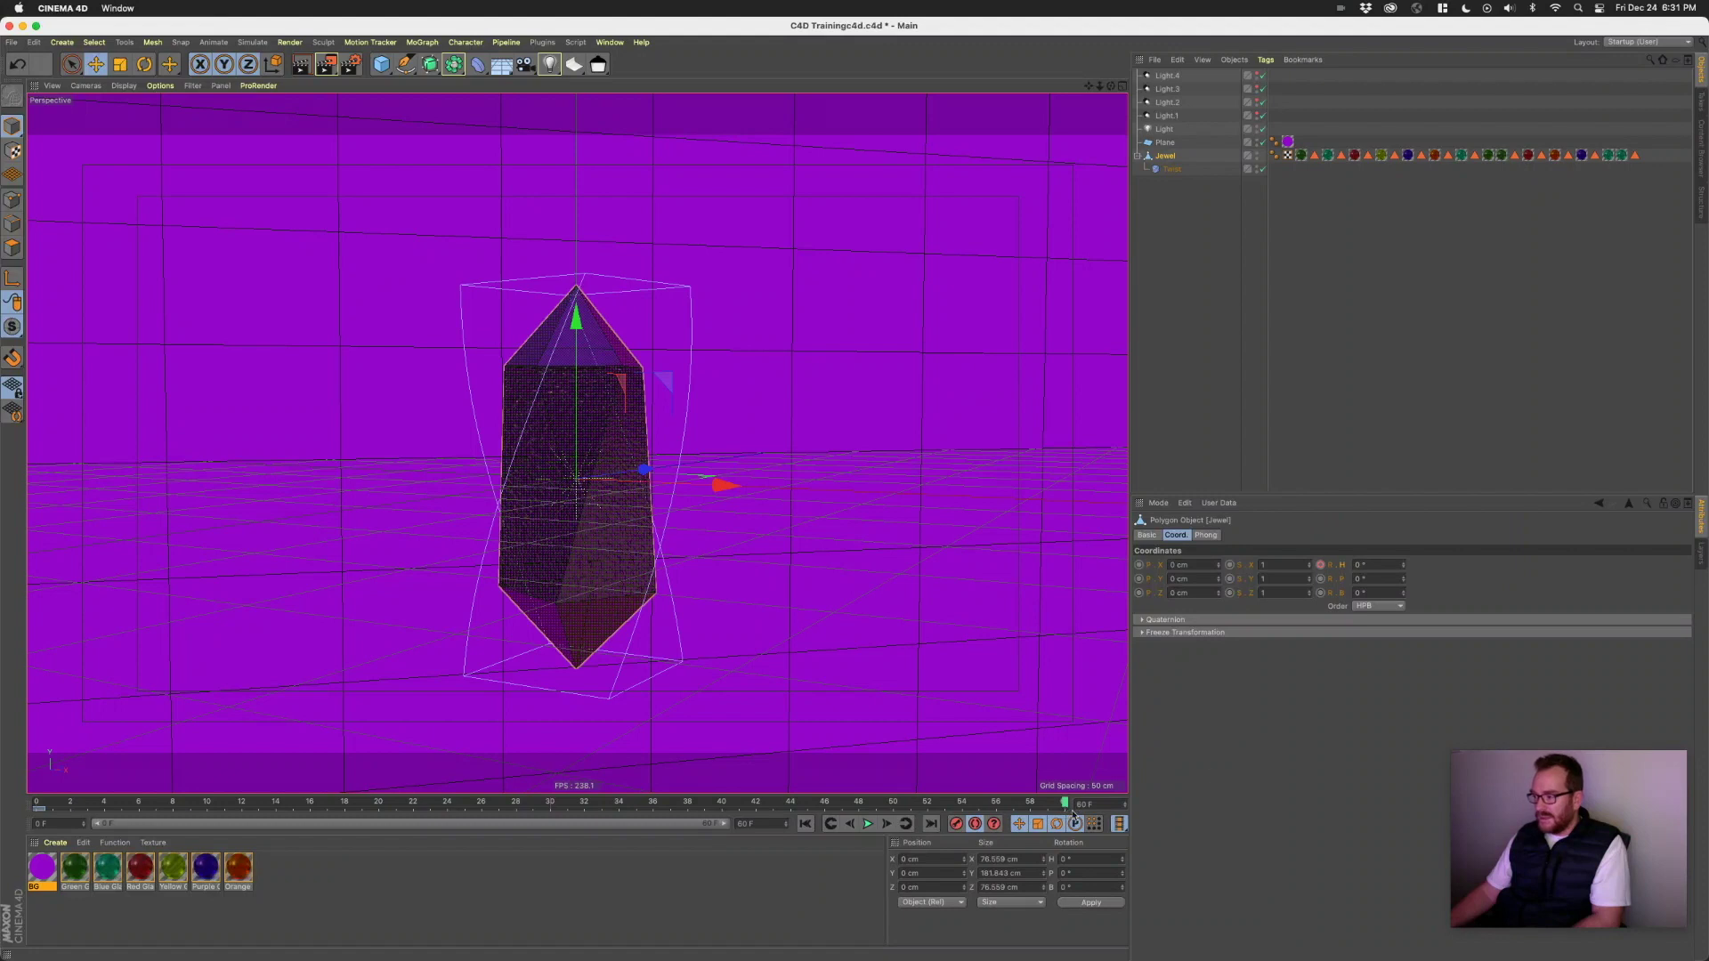
{"action": "left_click", "coordinate": [1379, 566]}
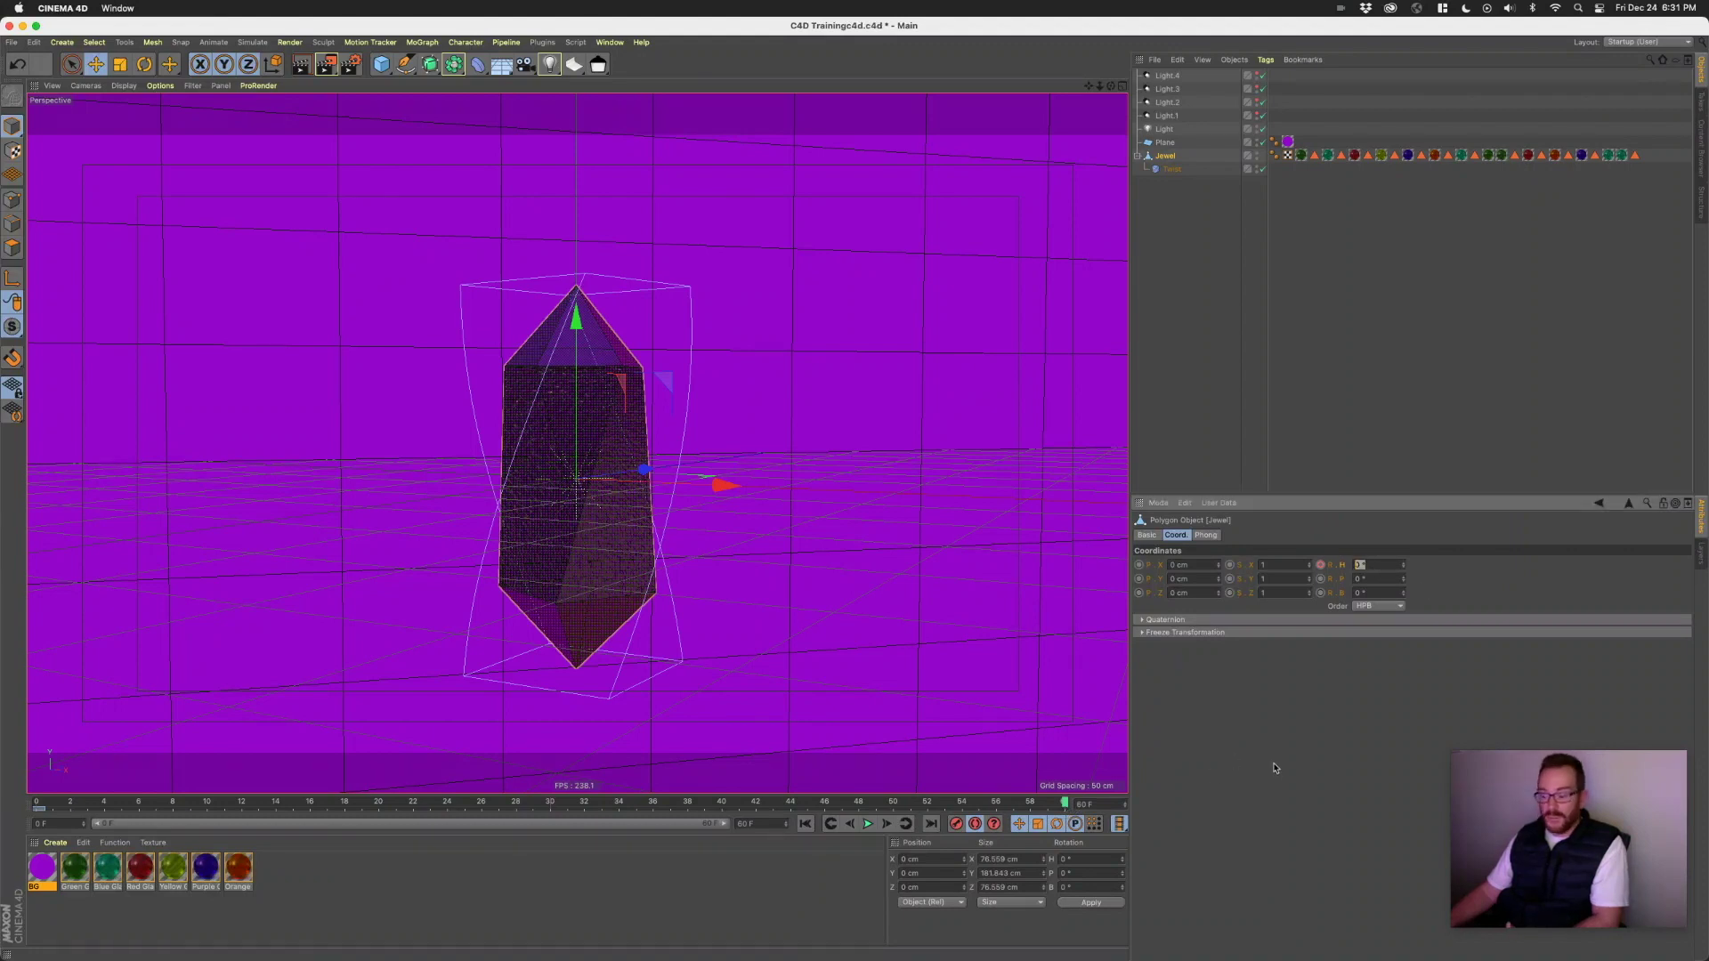
{"action": "type", "text": "360"}
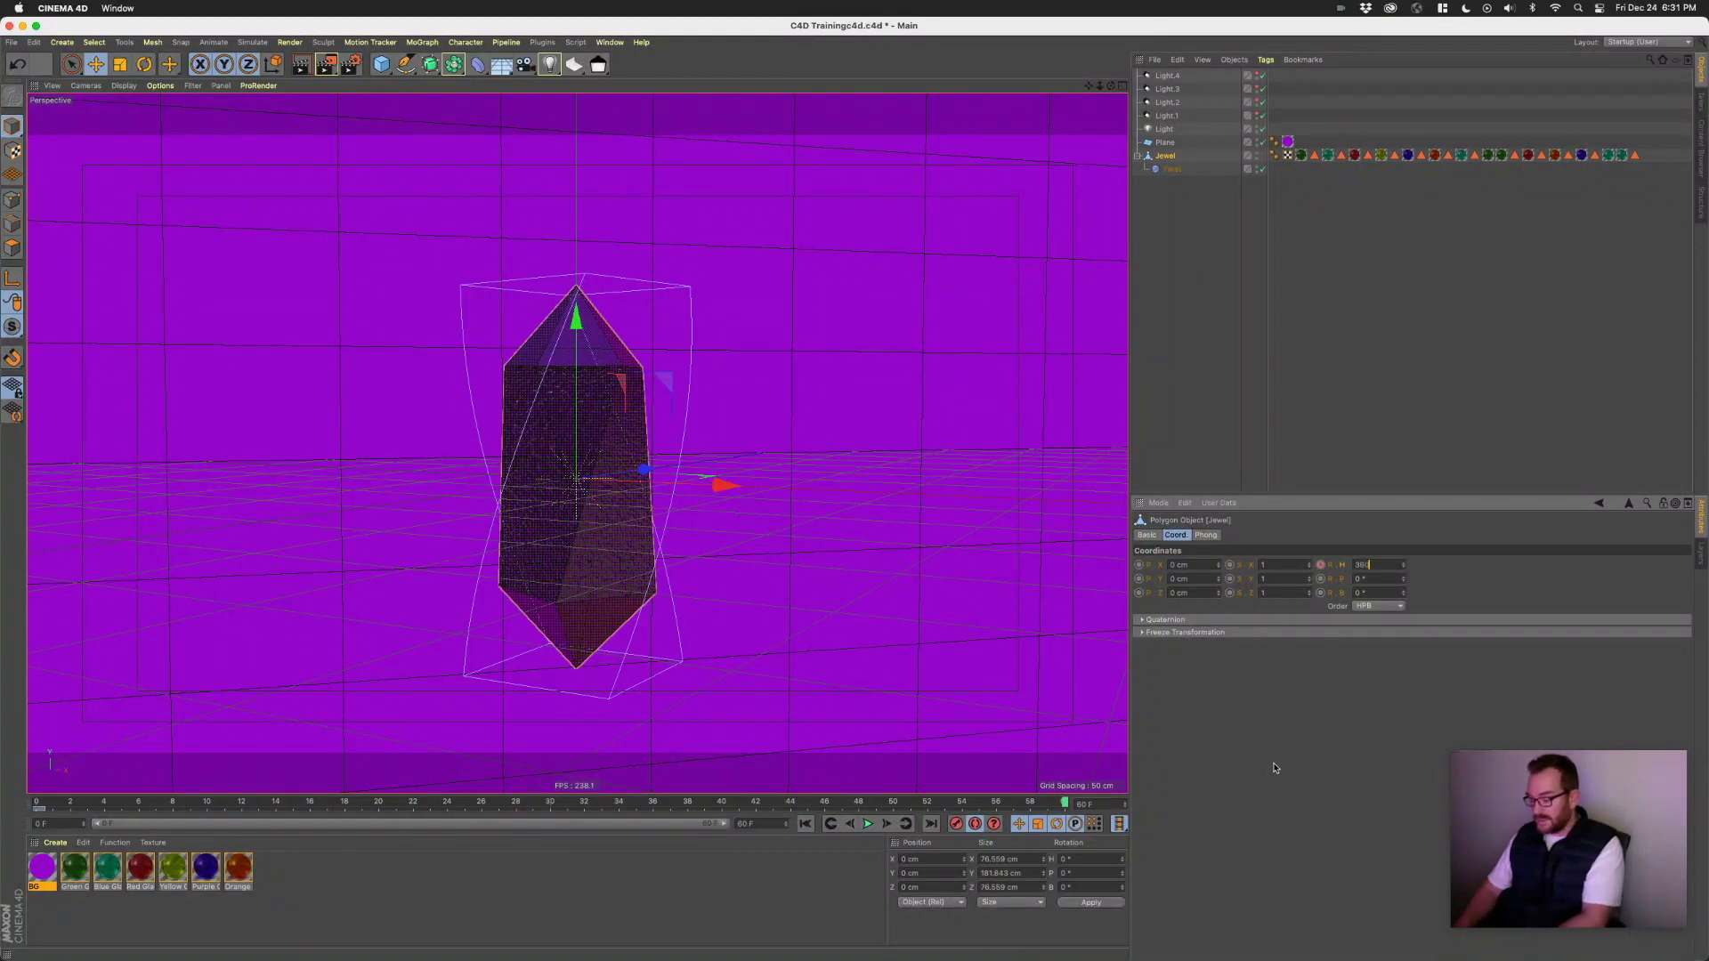
{"action": "key", "text": "Return"}
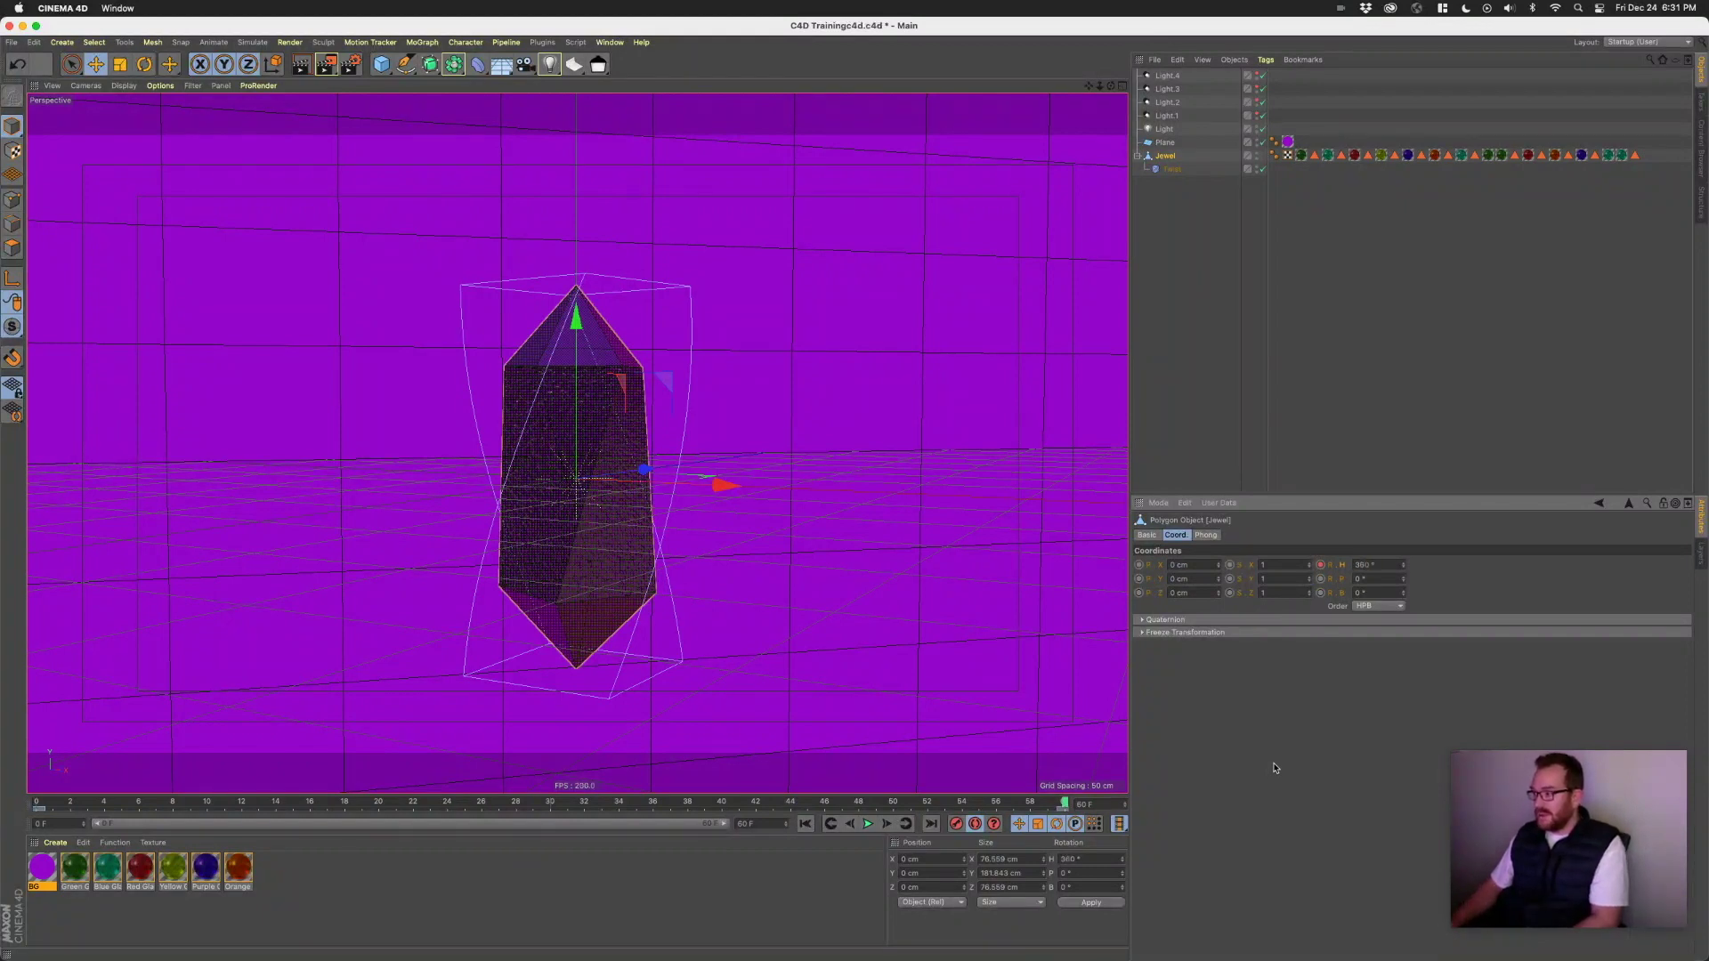
- Scrub and play back the Jewel's rotation, and return the playhead to frame 0
{"action": "left_click", "coordinate": [1046, 802]}
{"action": "left_click_drag", "start_coordinate": [1047, 802], "coordinate": [40, 799]}
{"action": "key", "text": "F8"}
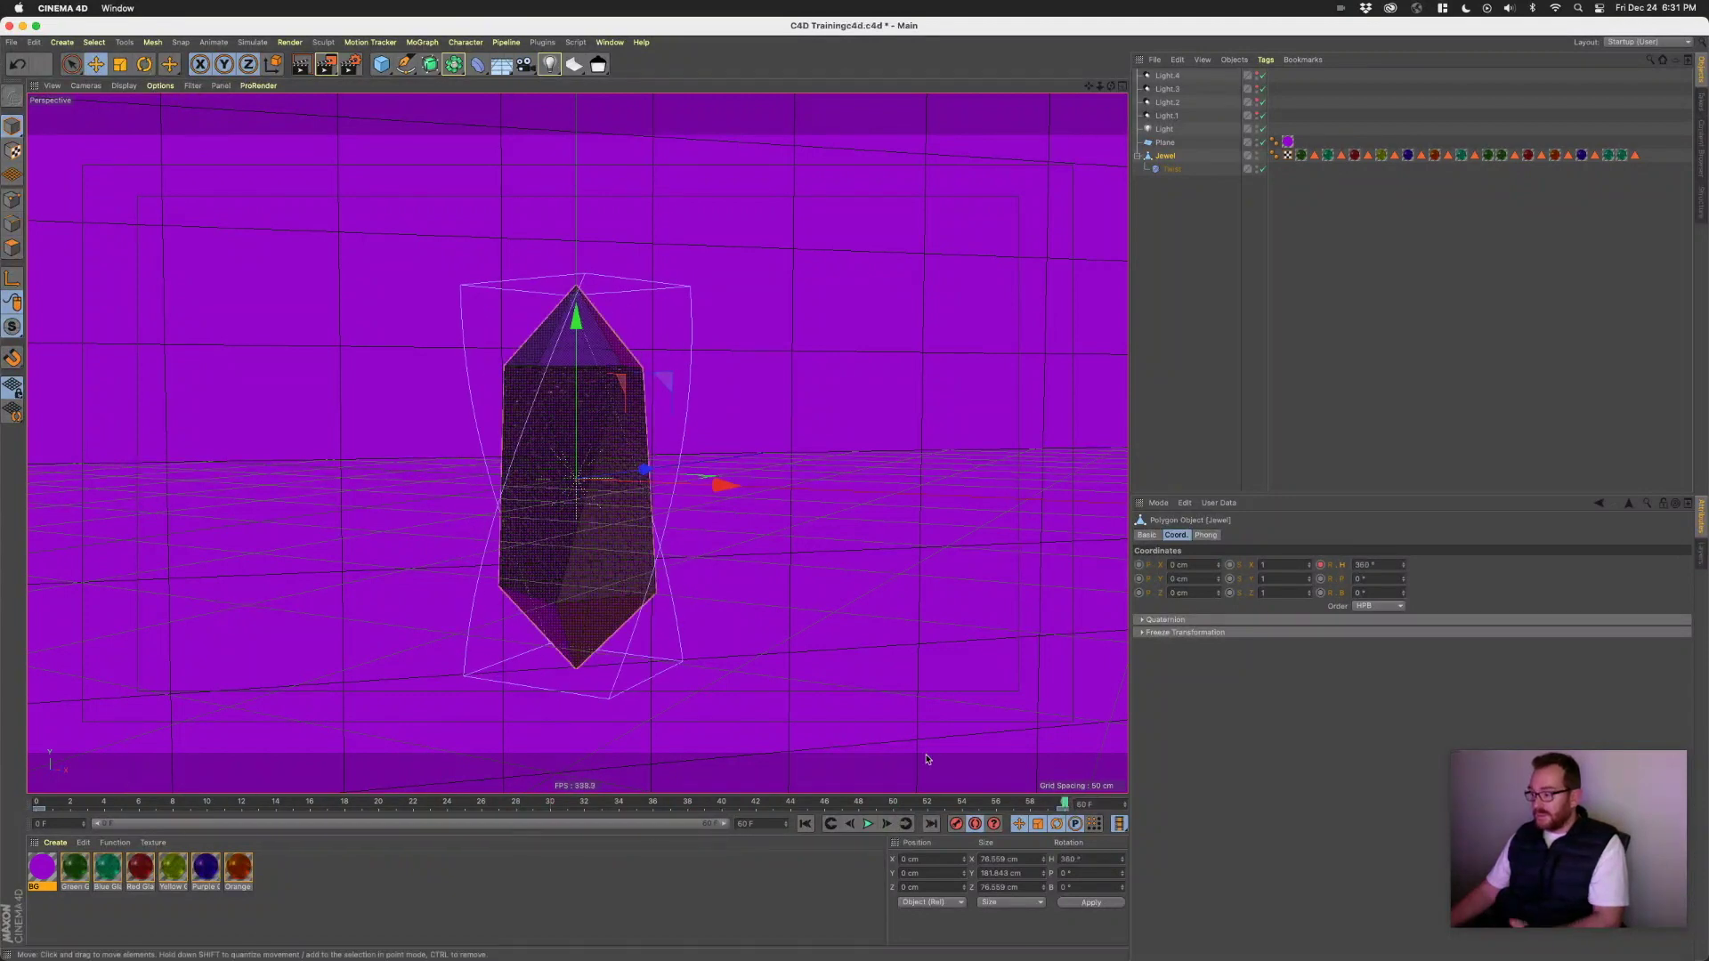
{"action": "left_click", "coordinate": [804, 823]}
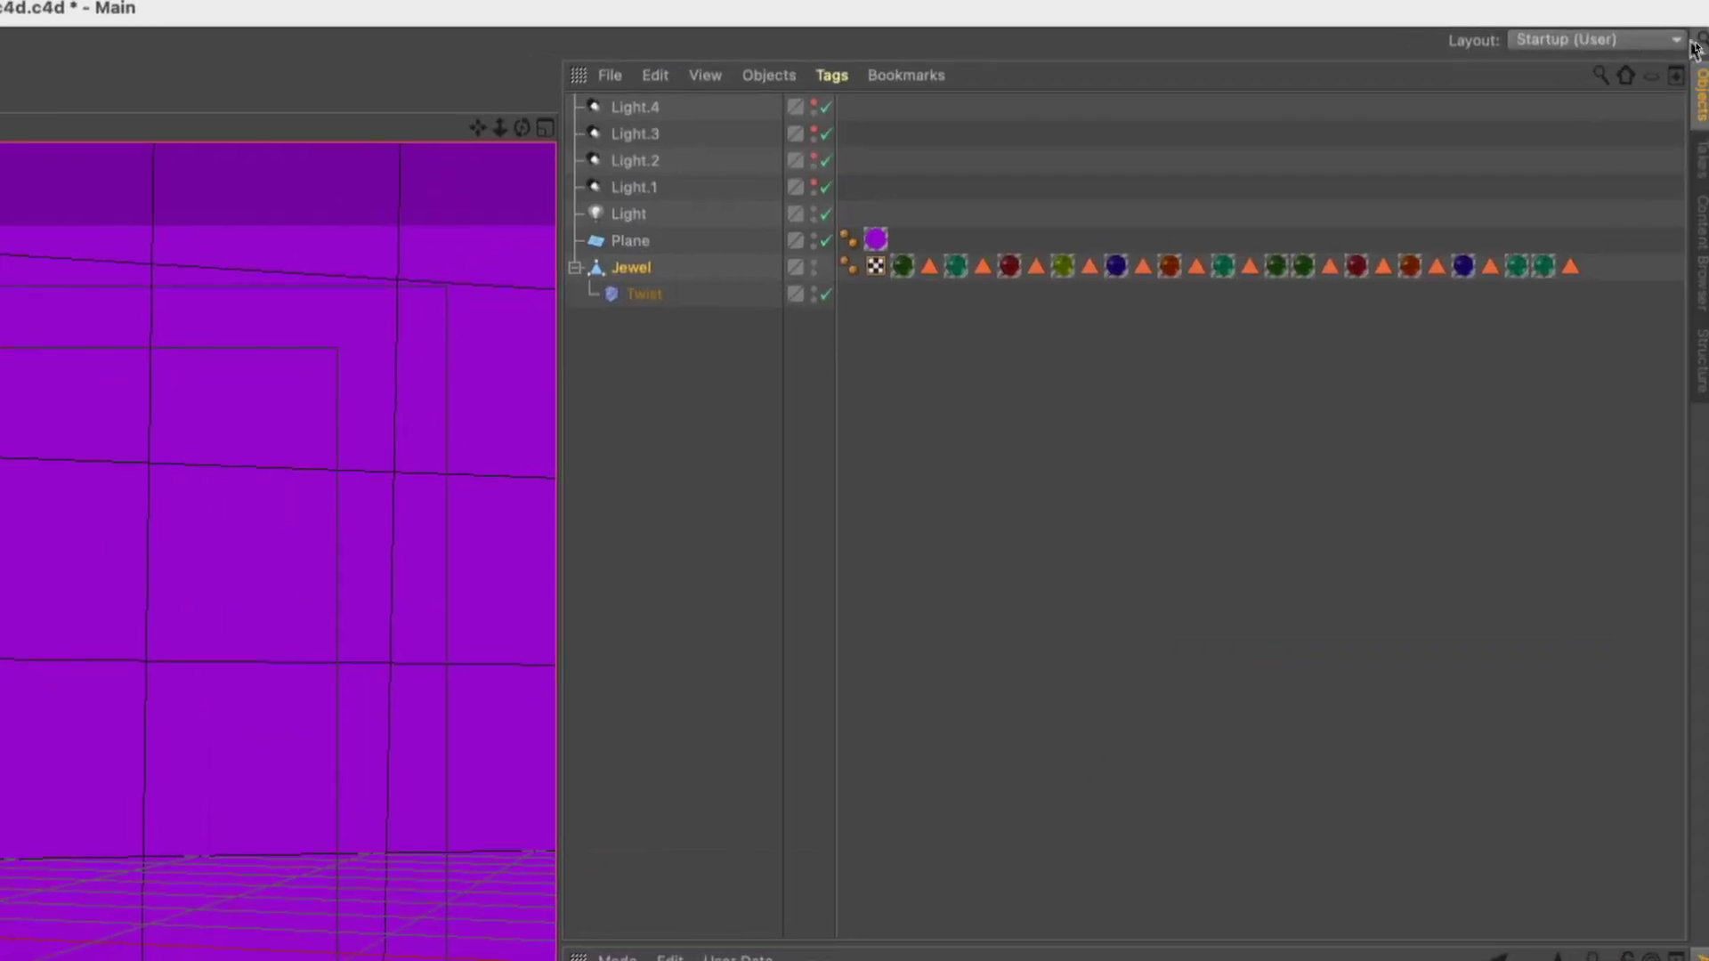
- In the Animate layout, make the Jewel's heading F-curve linear and play the rotation to check it
{"action": "left_click", "coordinate": [1673, 40]}
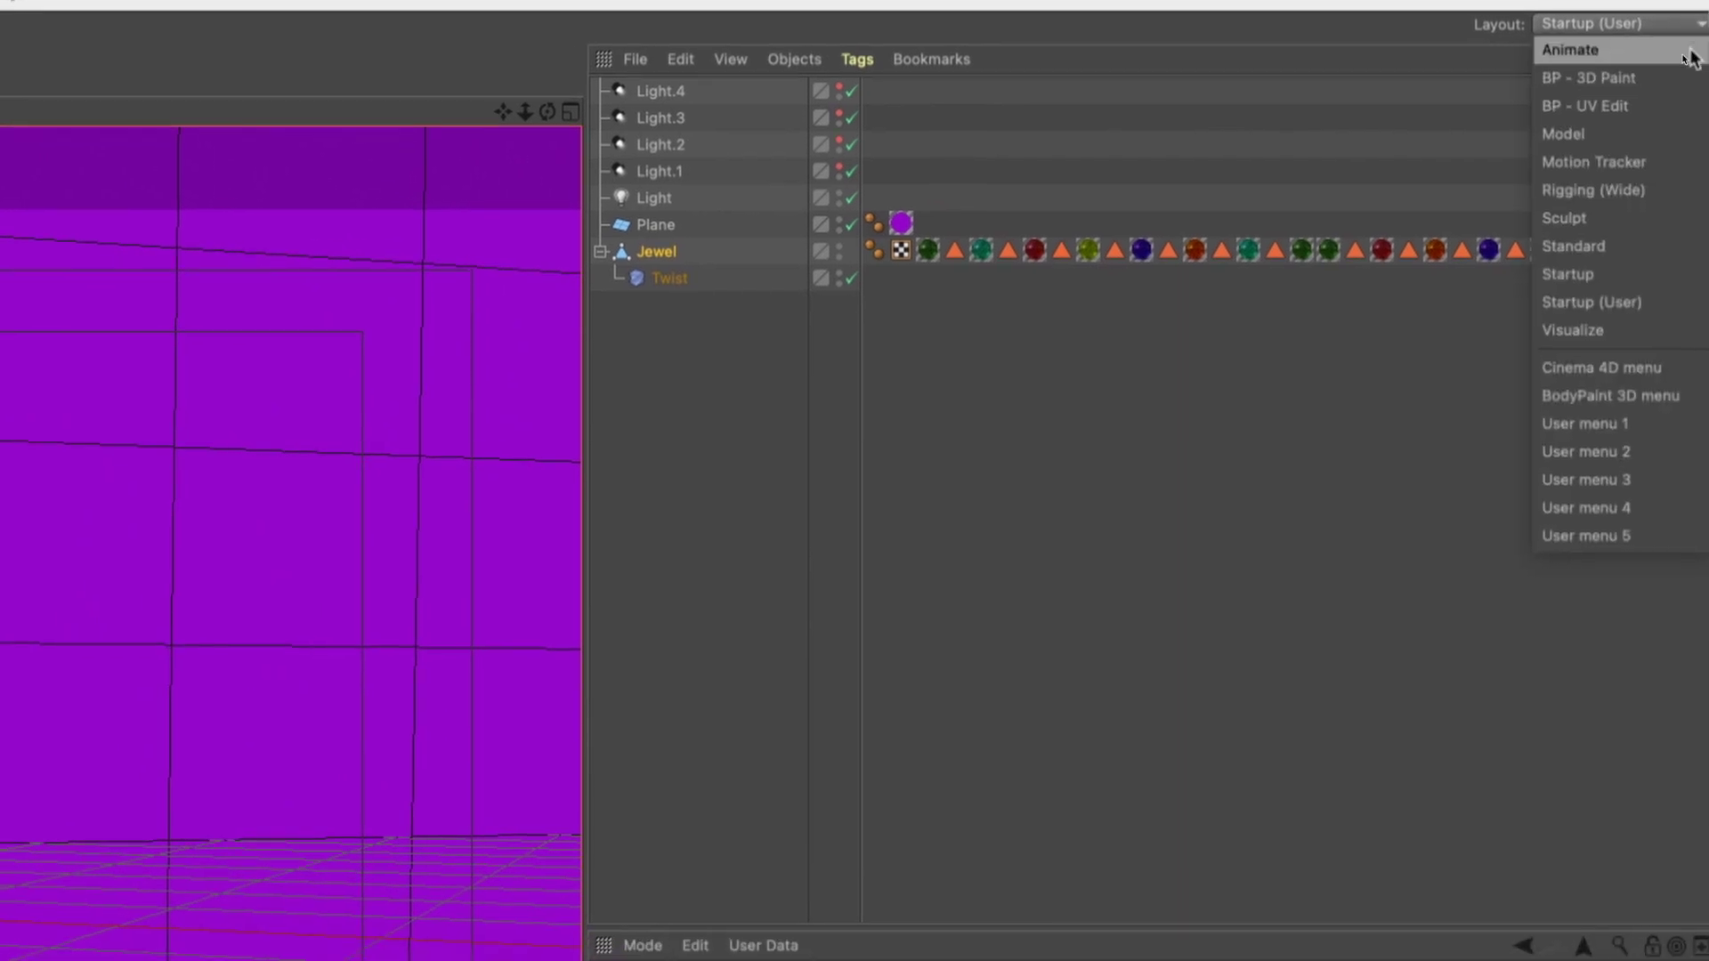
{"action": "left_click", "coordinate": [1689, 58]}
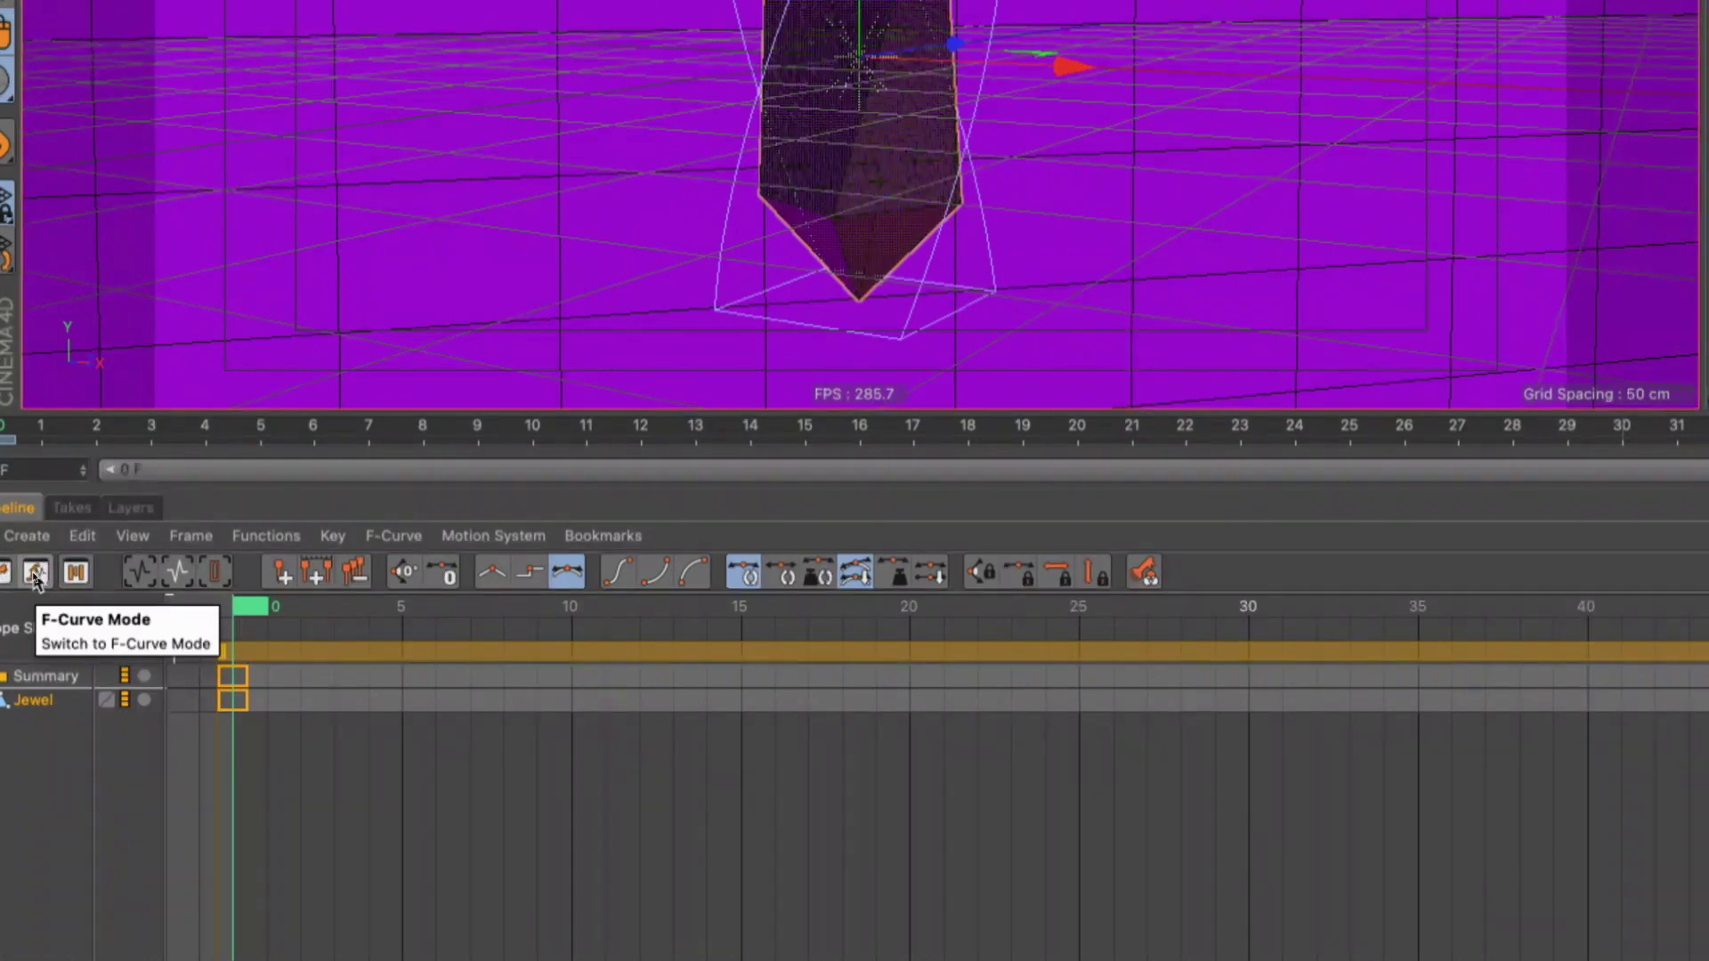
{"action": "left_click", "coordinate": [34, 574]}
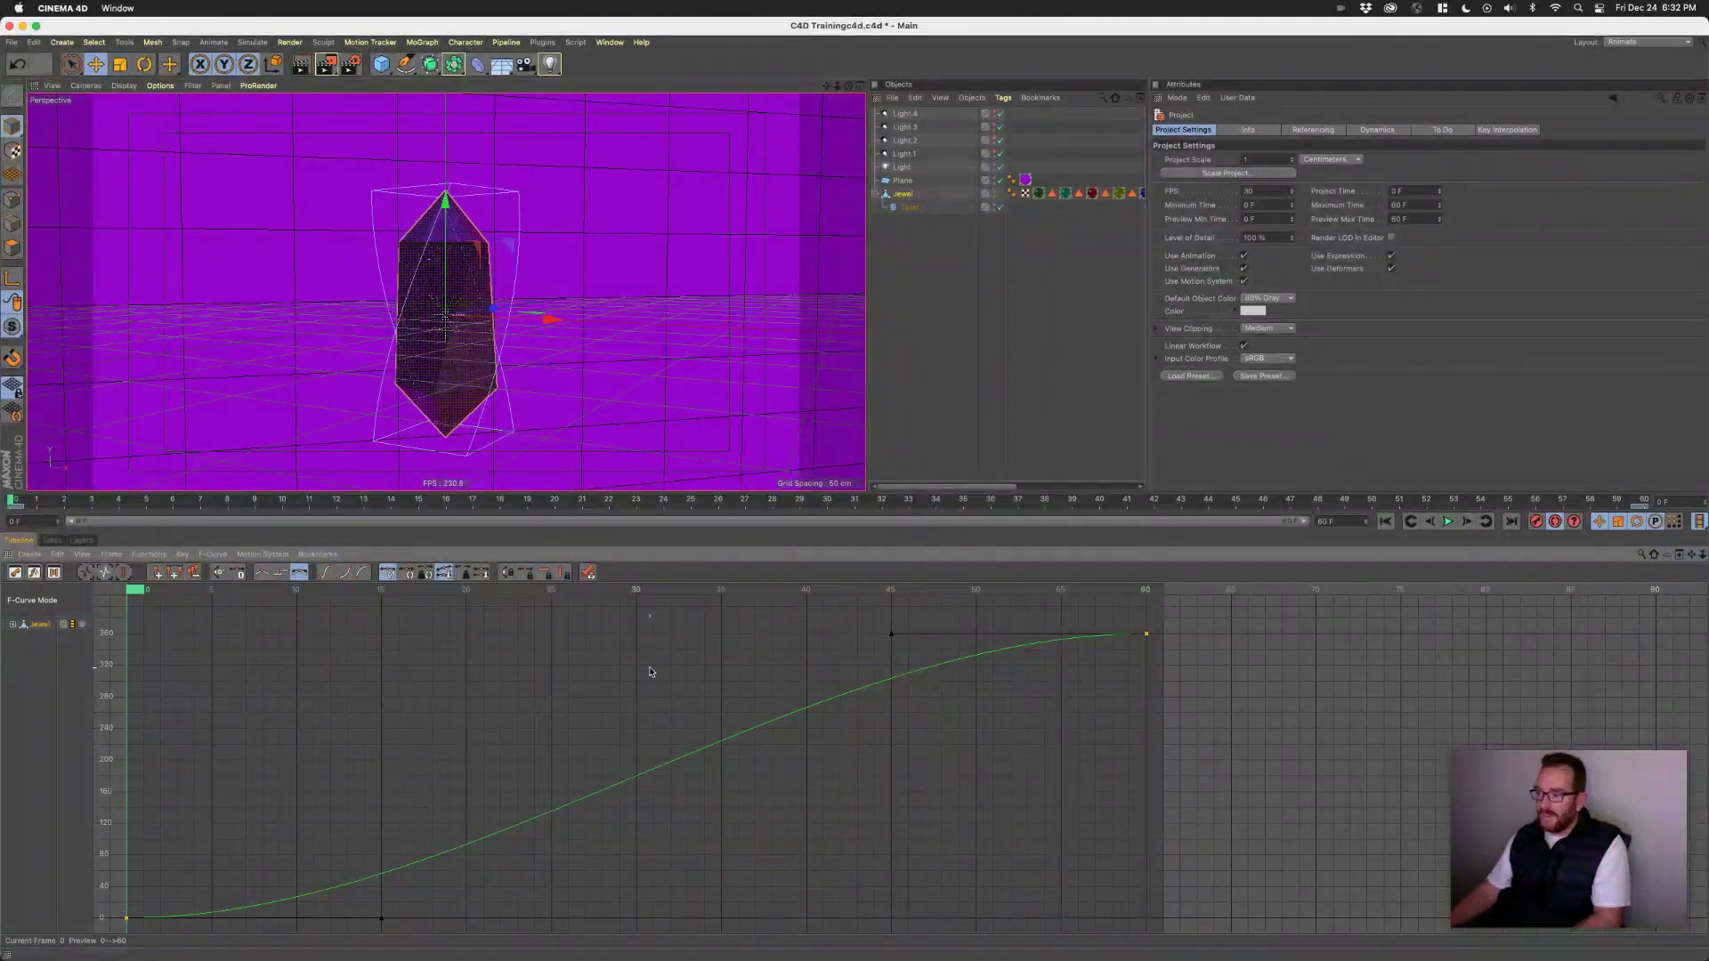
{"action": "left_click", "coordinate": [263, 574]}
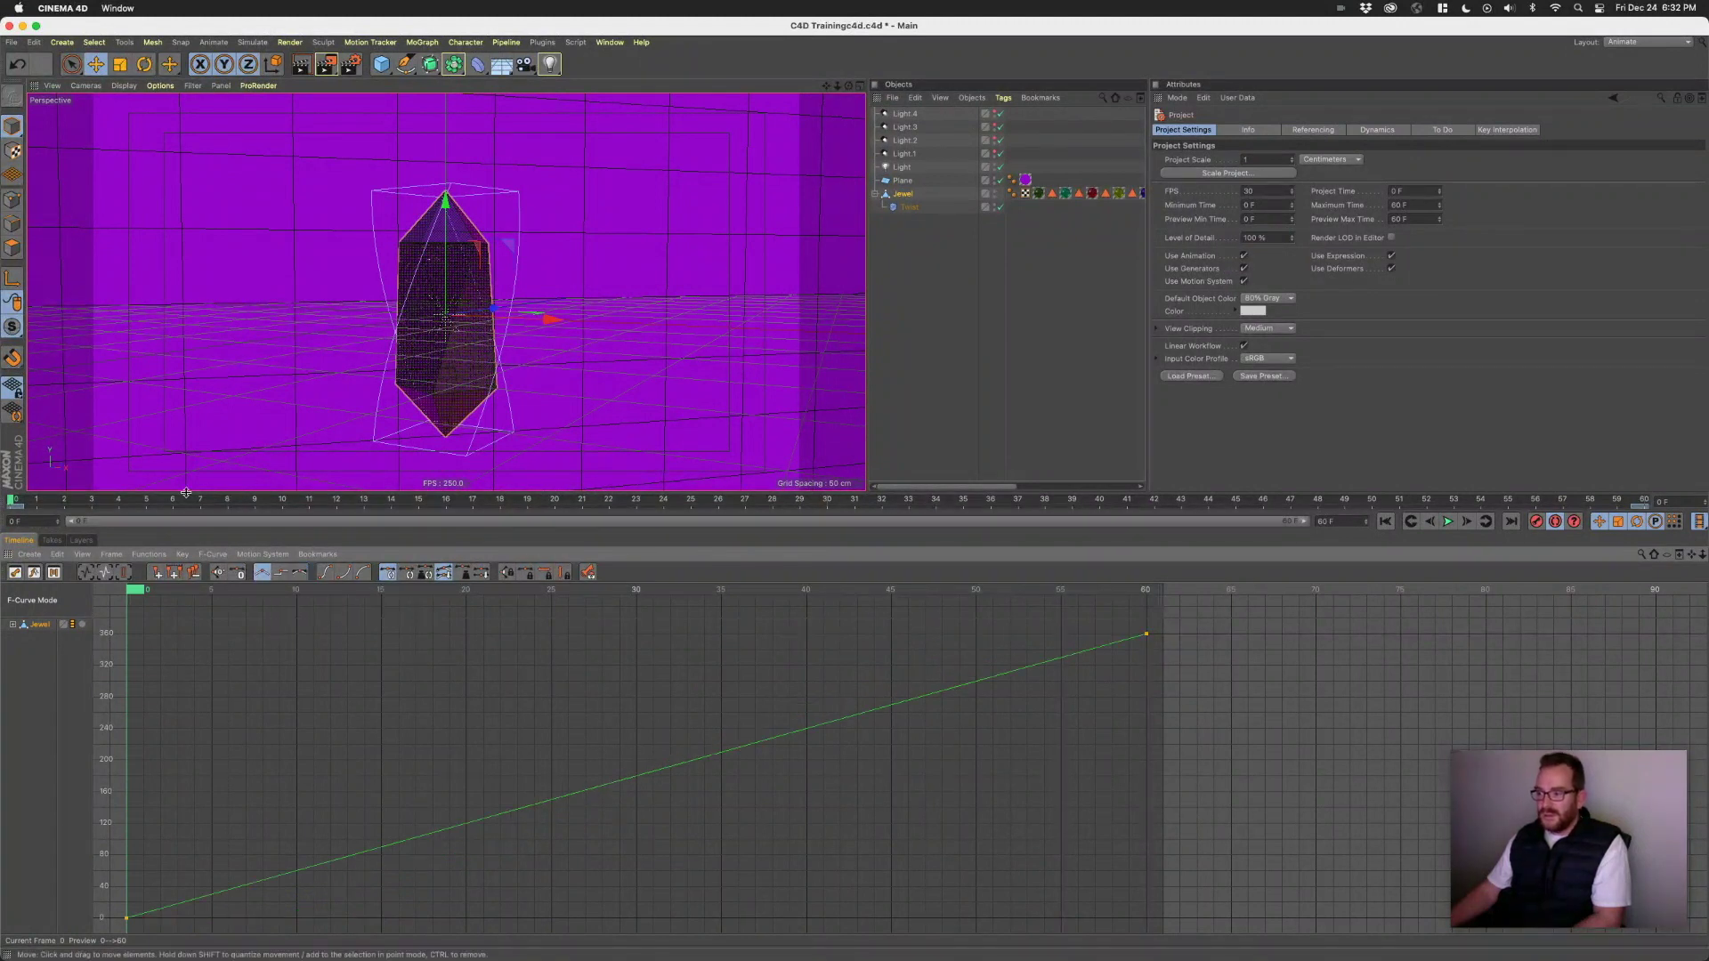
{"action": "left_click", "coordinate": [1449, 522]}
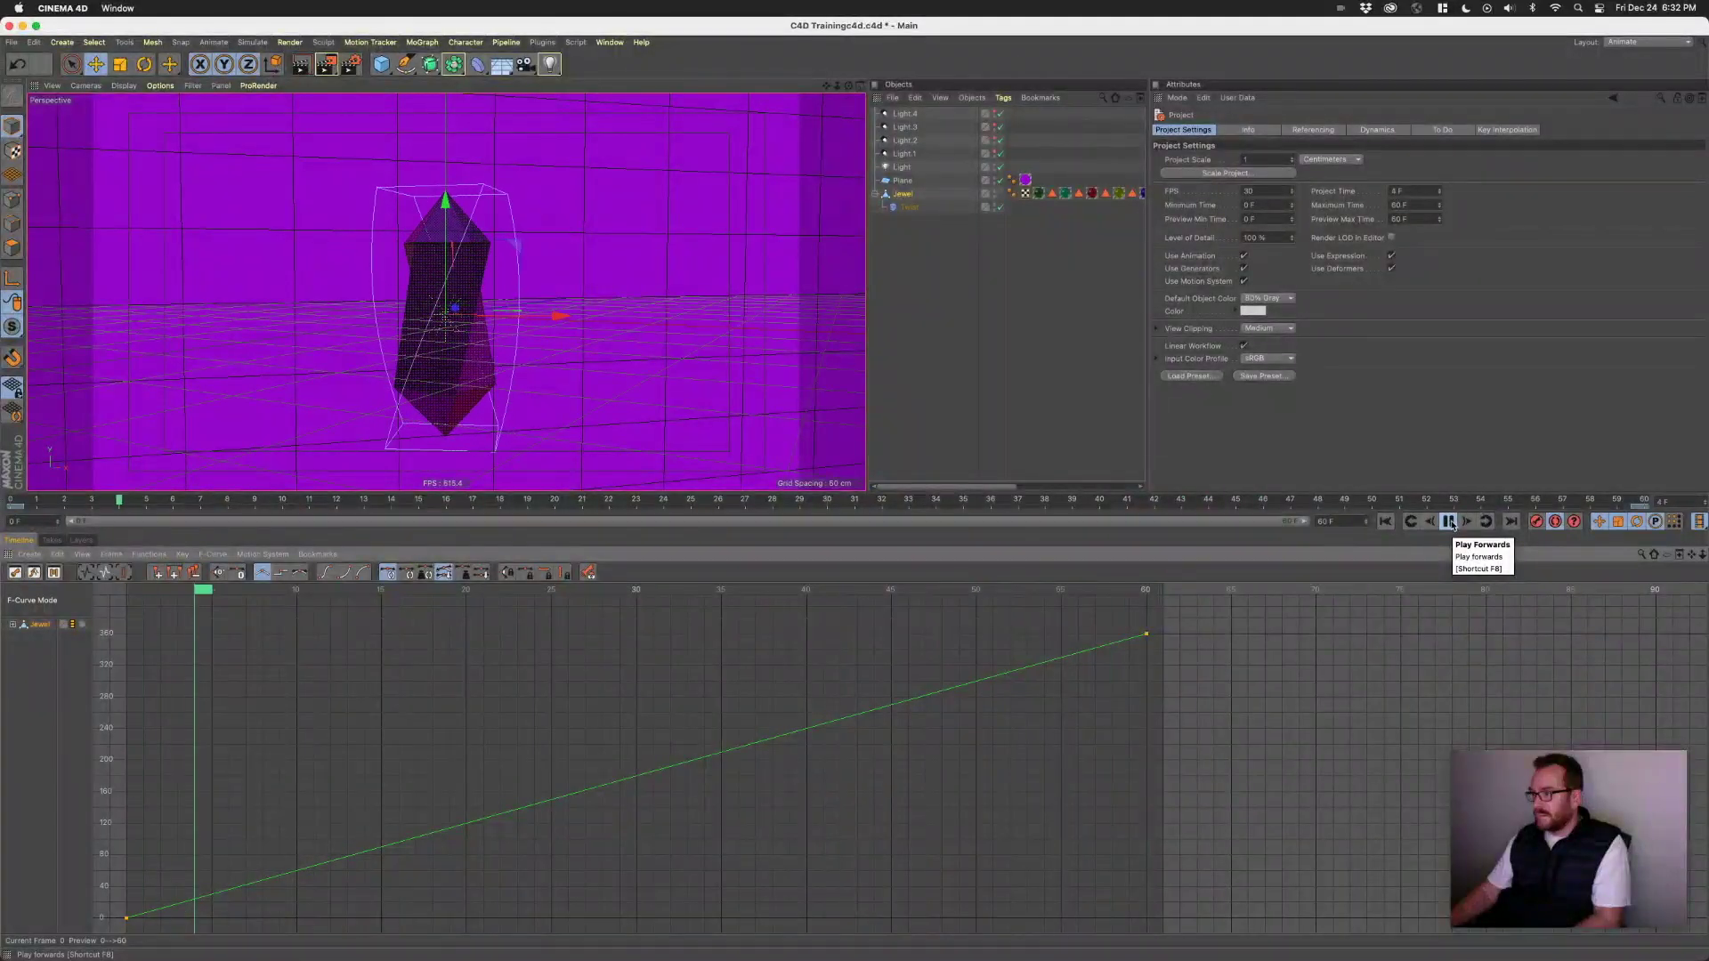
{"action": "left_click", "coordinate": [1449, 522]}
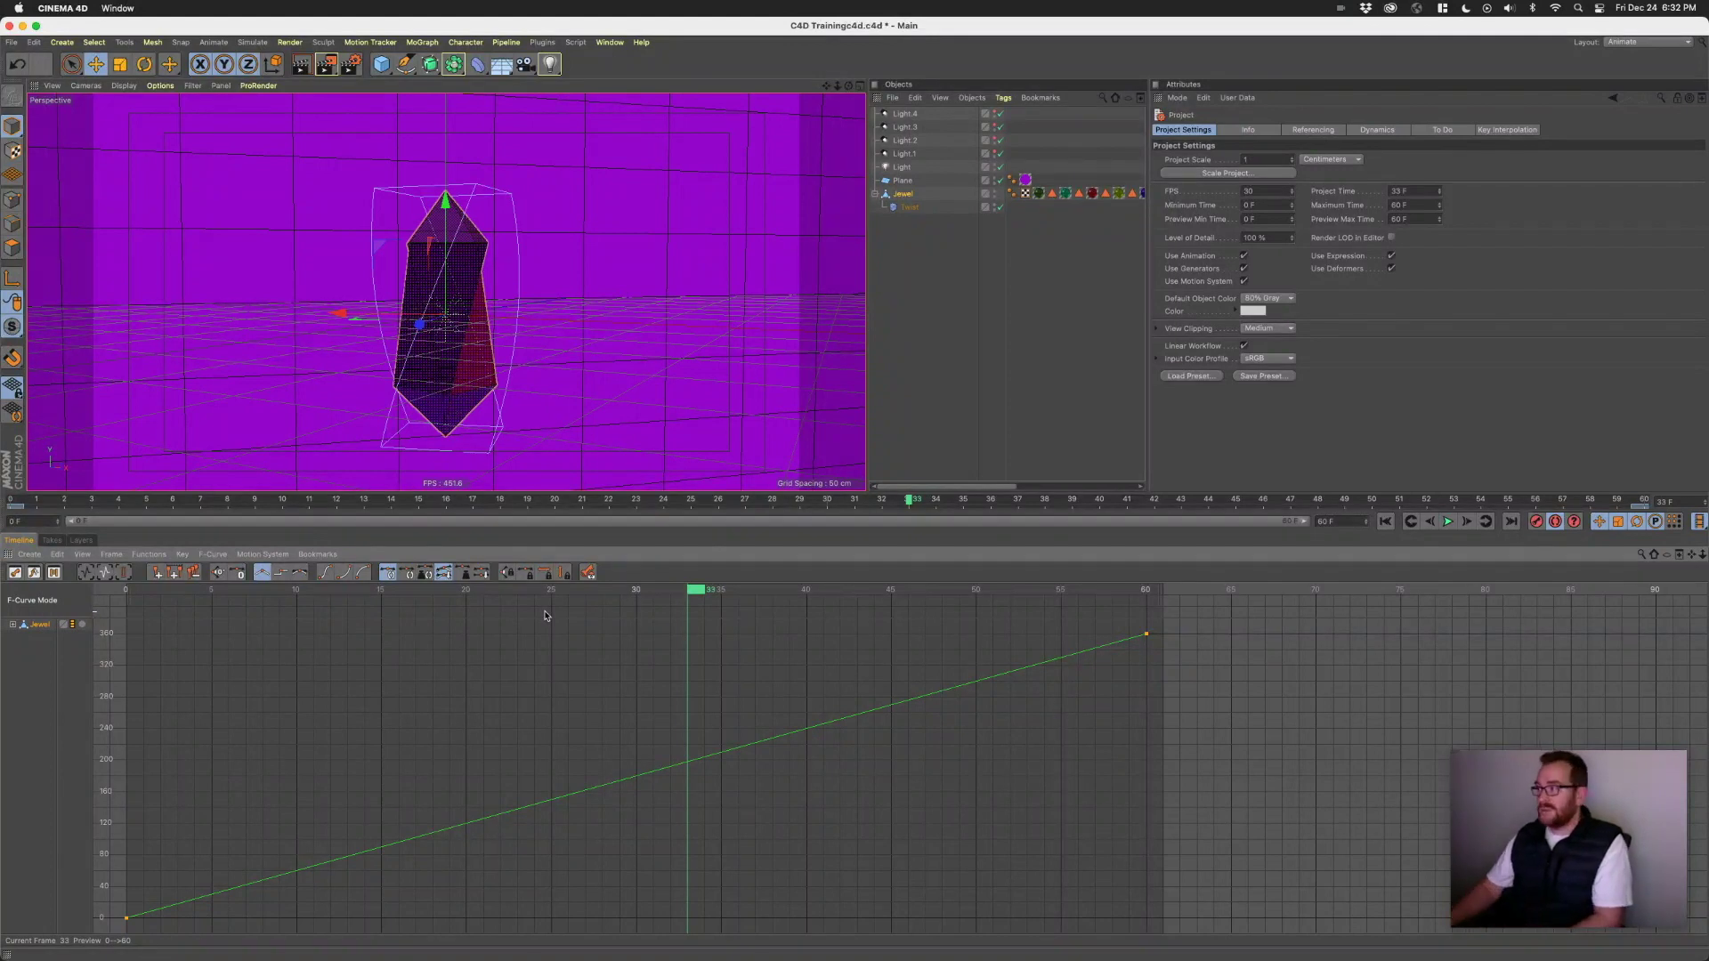
- Review the Twist deformer's object properties and the Light 1 settings, and play the animation in the Animate layout
{"action": "left_click", "coordinate": [1645, 42]}
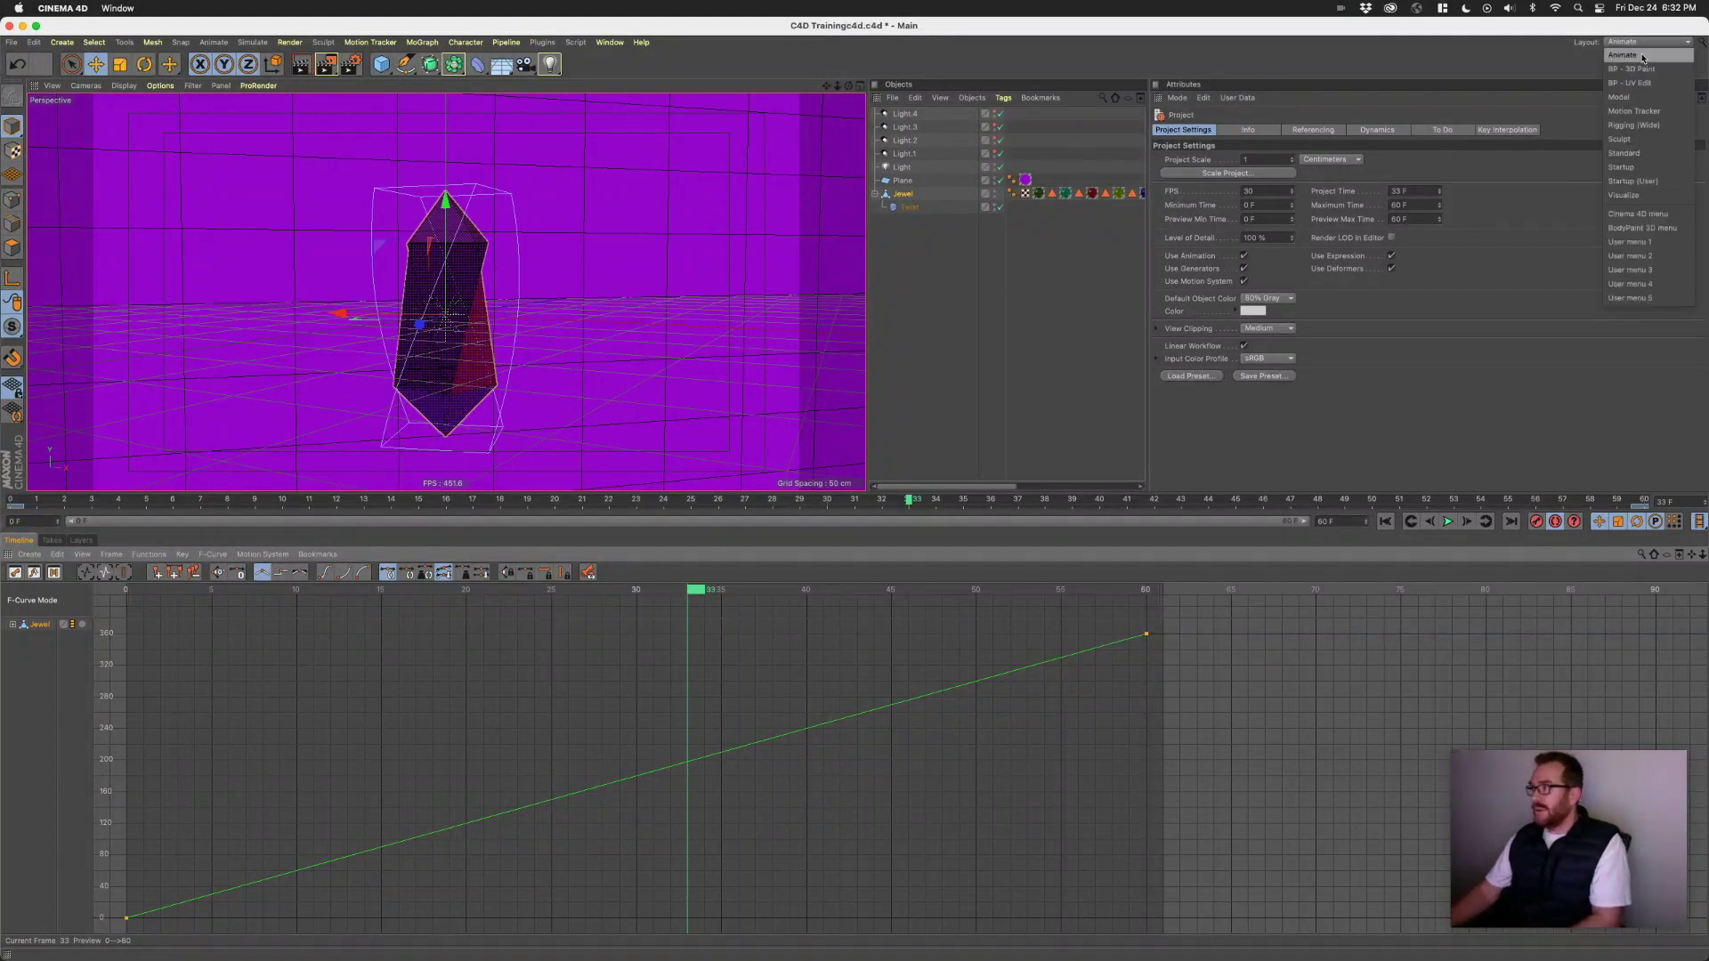
{"action": "left_click", "coordinate": [1643, 55]}
{"action": "left_click", "coordinate": [909, 207]}
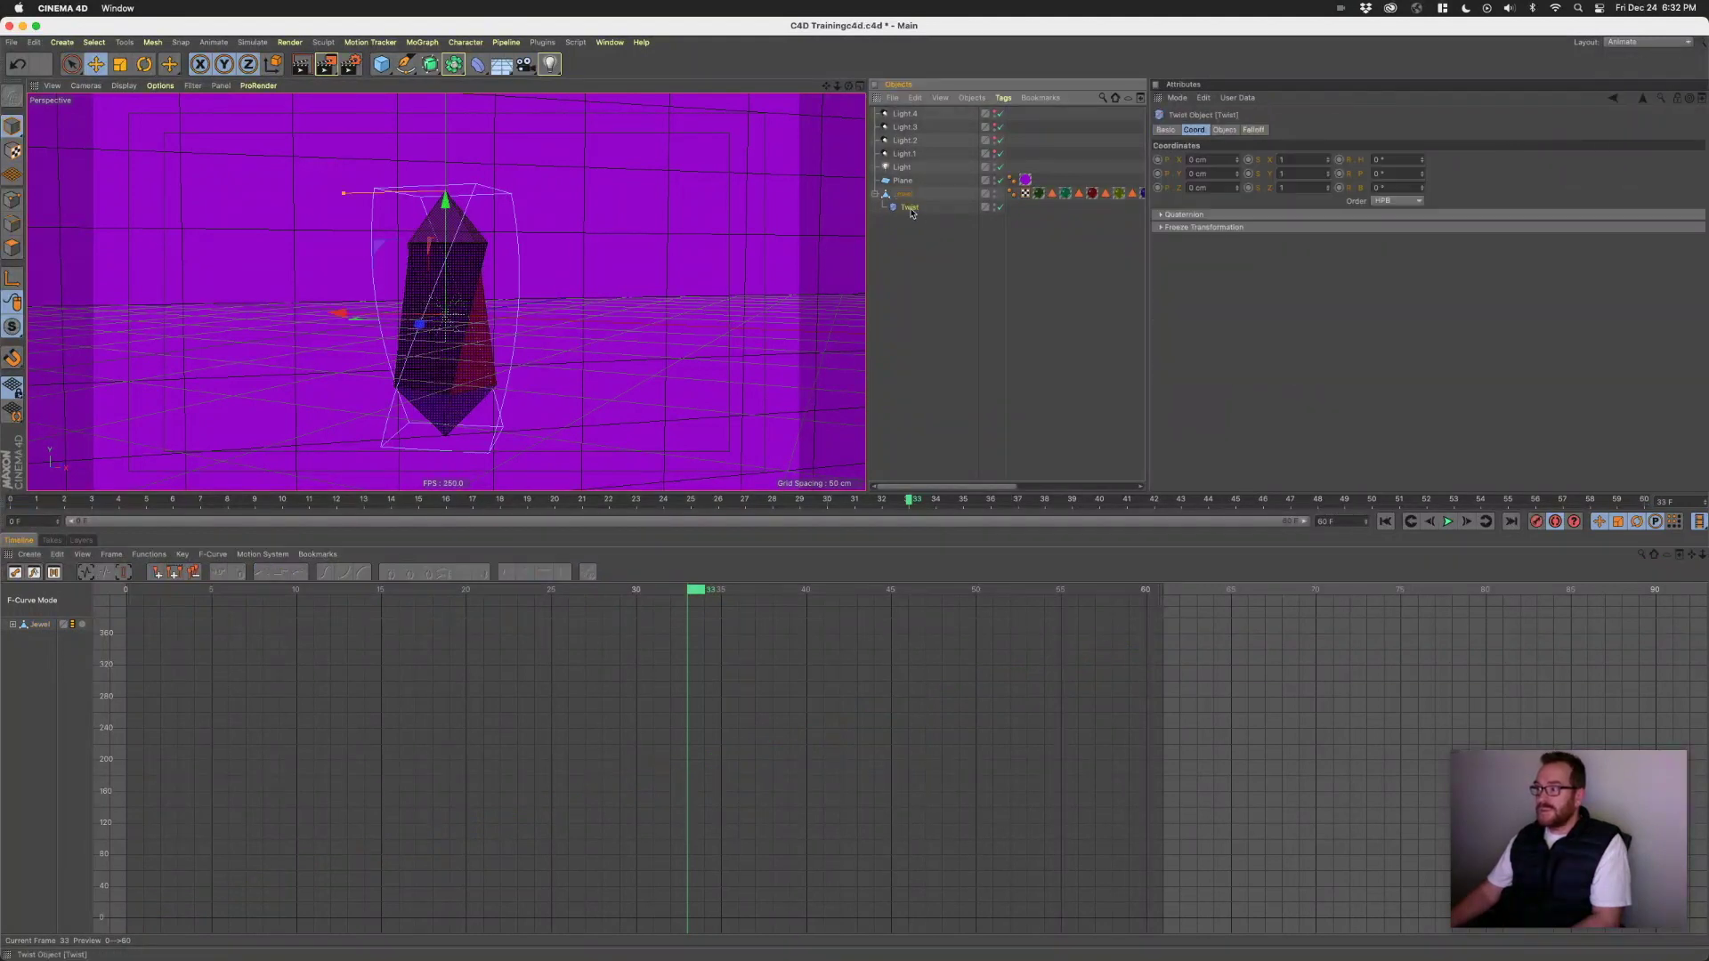
{"action": "left_click", "coordinate": [1224, 130]}
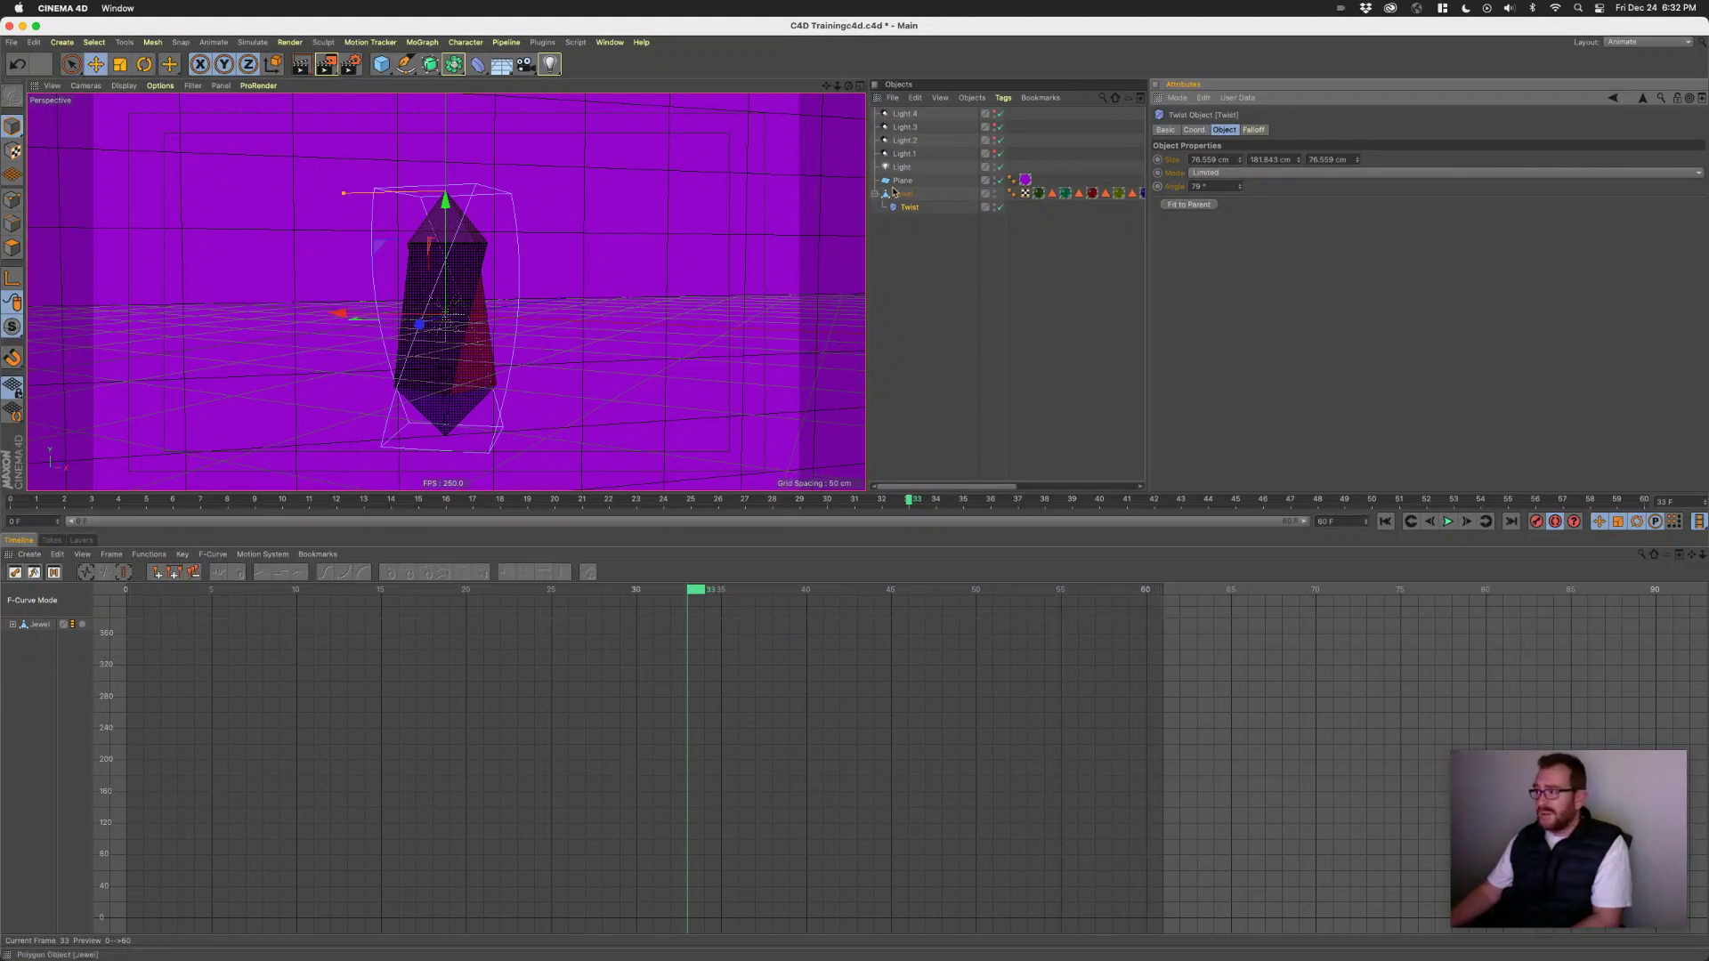
{"action": "left_click", "coordinate": [907, 157]}
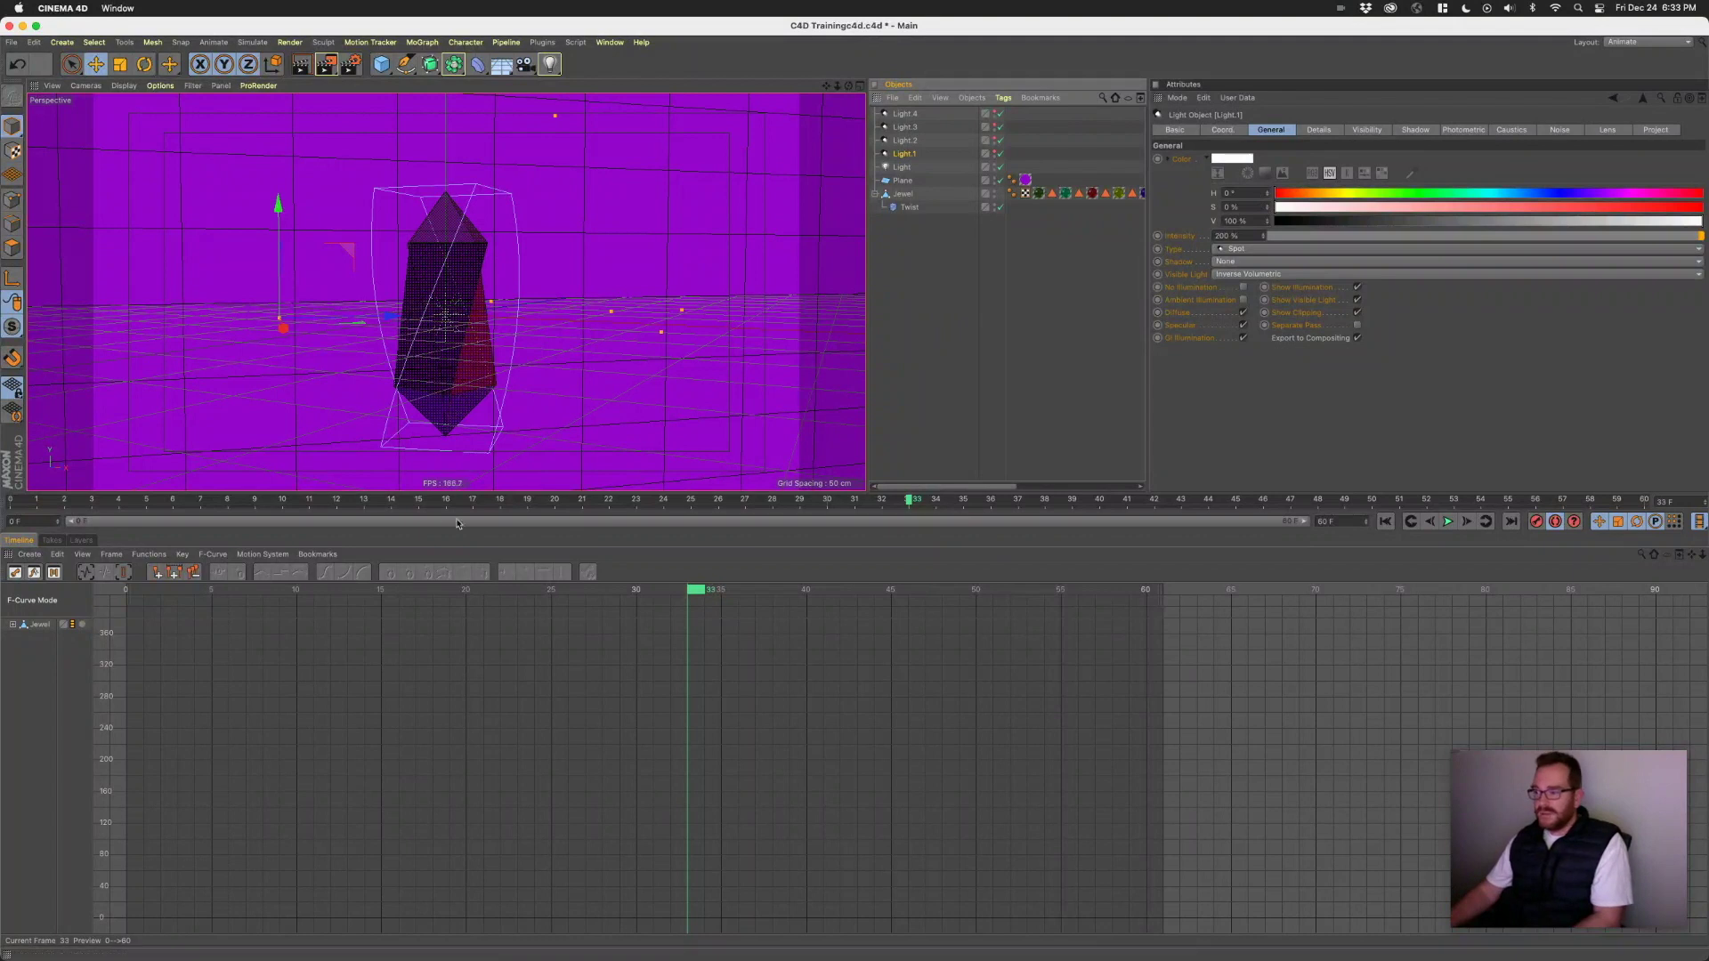
{"action": "left_click", "coordinate": [1448, 523]}
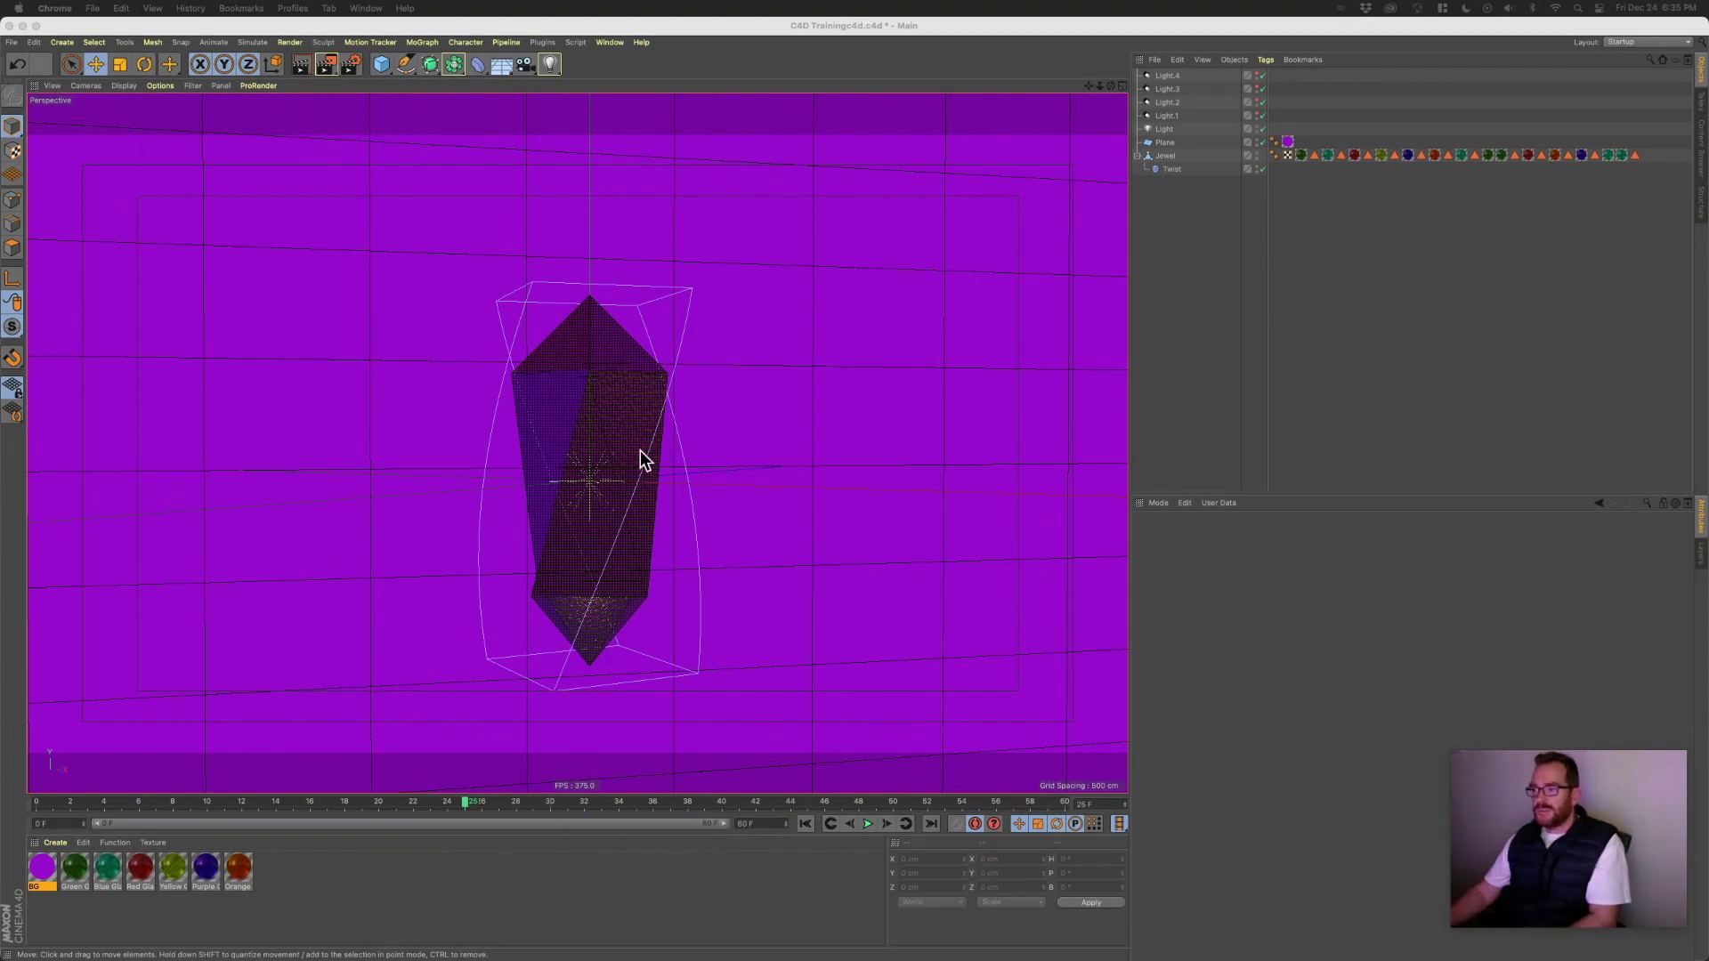
- Frame the Jewel head-on and centred in the perspective view and add a camera from that viewpoint
{"action": "left_click", "coordinate": [632, 502]}
{"action": "mouse_move", "coordinate": [632, 501]}
{"action": "left_mouse_down", "text": "alt"}
{"action": "mouse_move", "coordinate": [553, 436]}
{"action": "mouse_move", "coordinate": [613, 386]}
{"action": "mouse_move", "coordinate": [616, 457]}
{"action": "mouse_move", "coordinate": [569, 458]}
{"action": "mouse_move", "coordinate": [616, 498]}
{"action": "mouse_move", "coordinate": [667, 480]}
{"action": "mouse_move", "coordinate": [637, 539]}
{"action": "mouse_move", "coordinate": [637, 343]}
{"action": "mouse_move", "coordinate": [604, 372]}
{"action": "mouse_move", "coordinate": [618, 377]}
{"action": "mouse_move", "coordinate": [622, 579]}
{"action": "mouse_move", "coordinate": [597, 502]}
{"action": "mouse_move", "coordinate": [624, 487]}
{"action": "left_mouse_up", "text": "alt"}
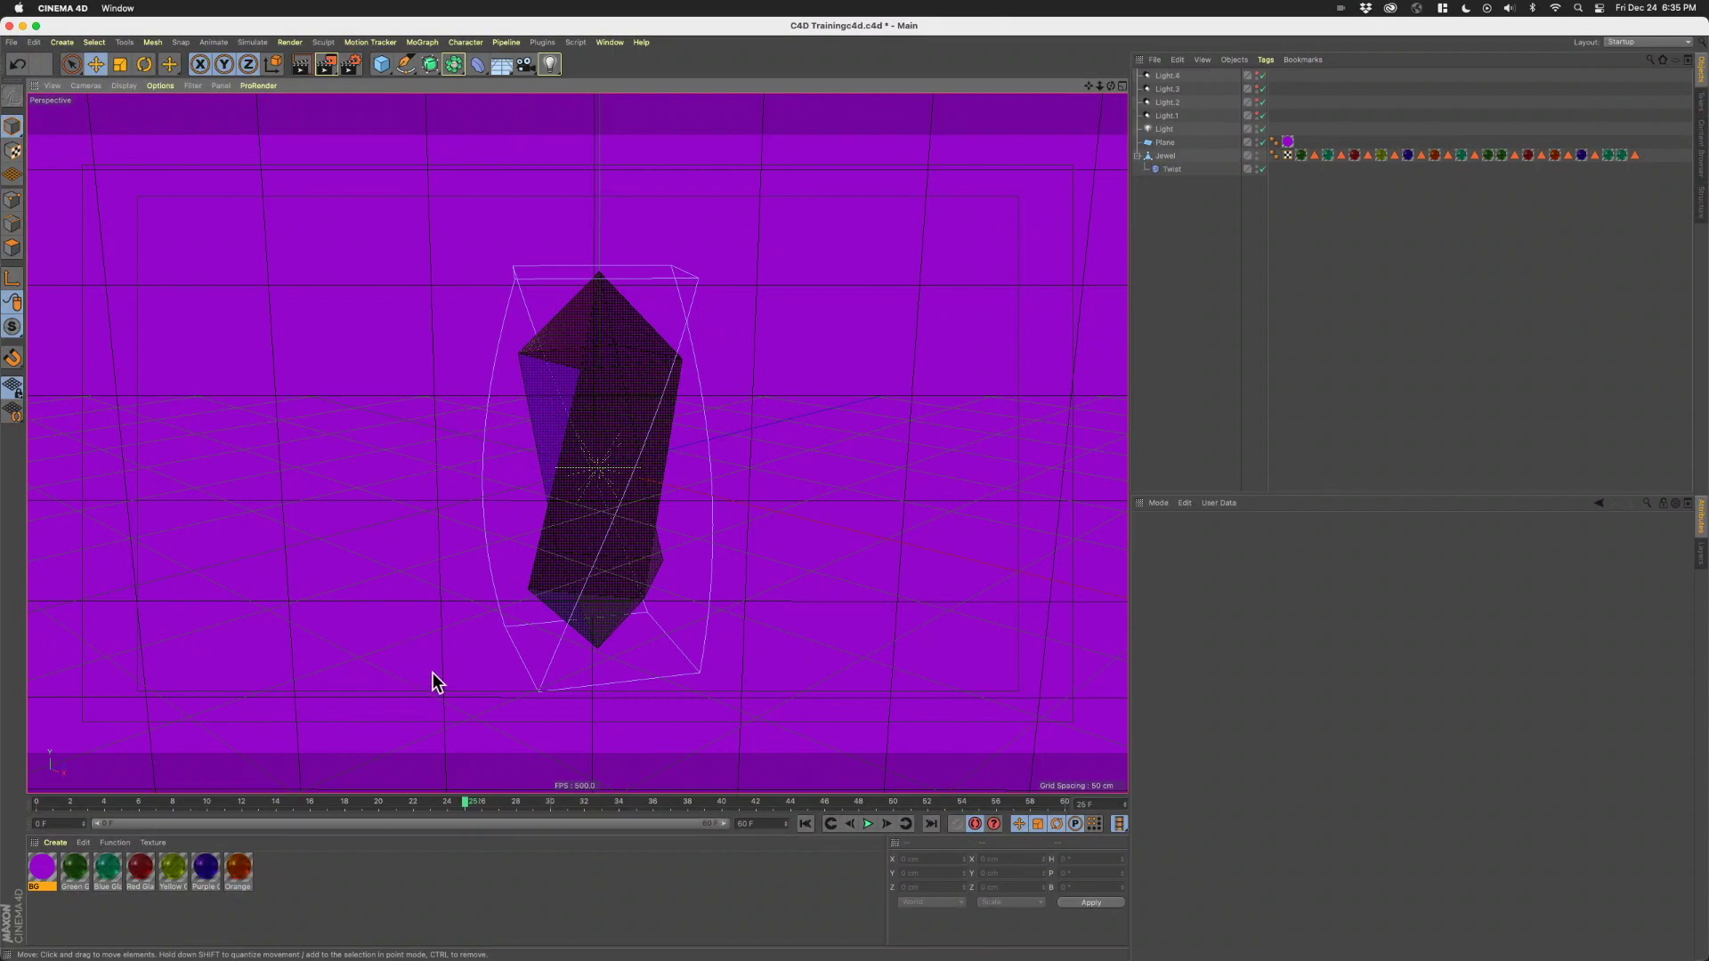
{"action": "left_click_drag", "start_coordinate": [762, 406], "coordinate": [659, 373], "text": "alt"}
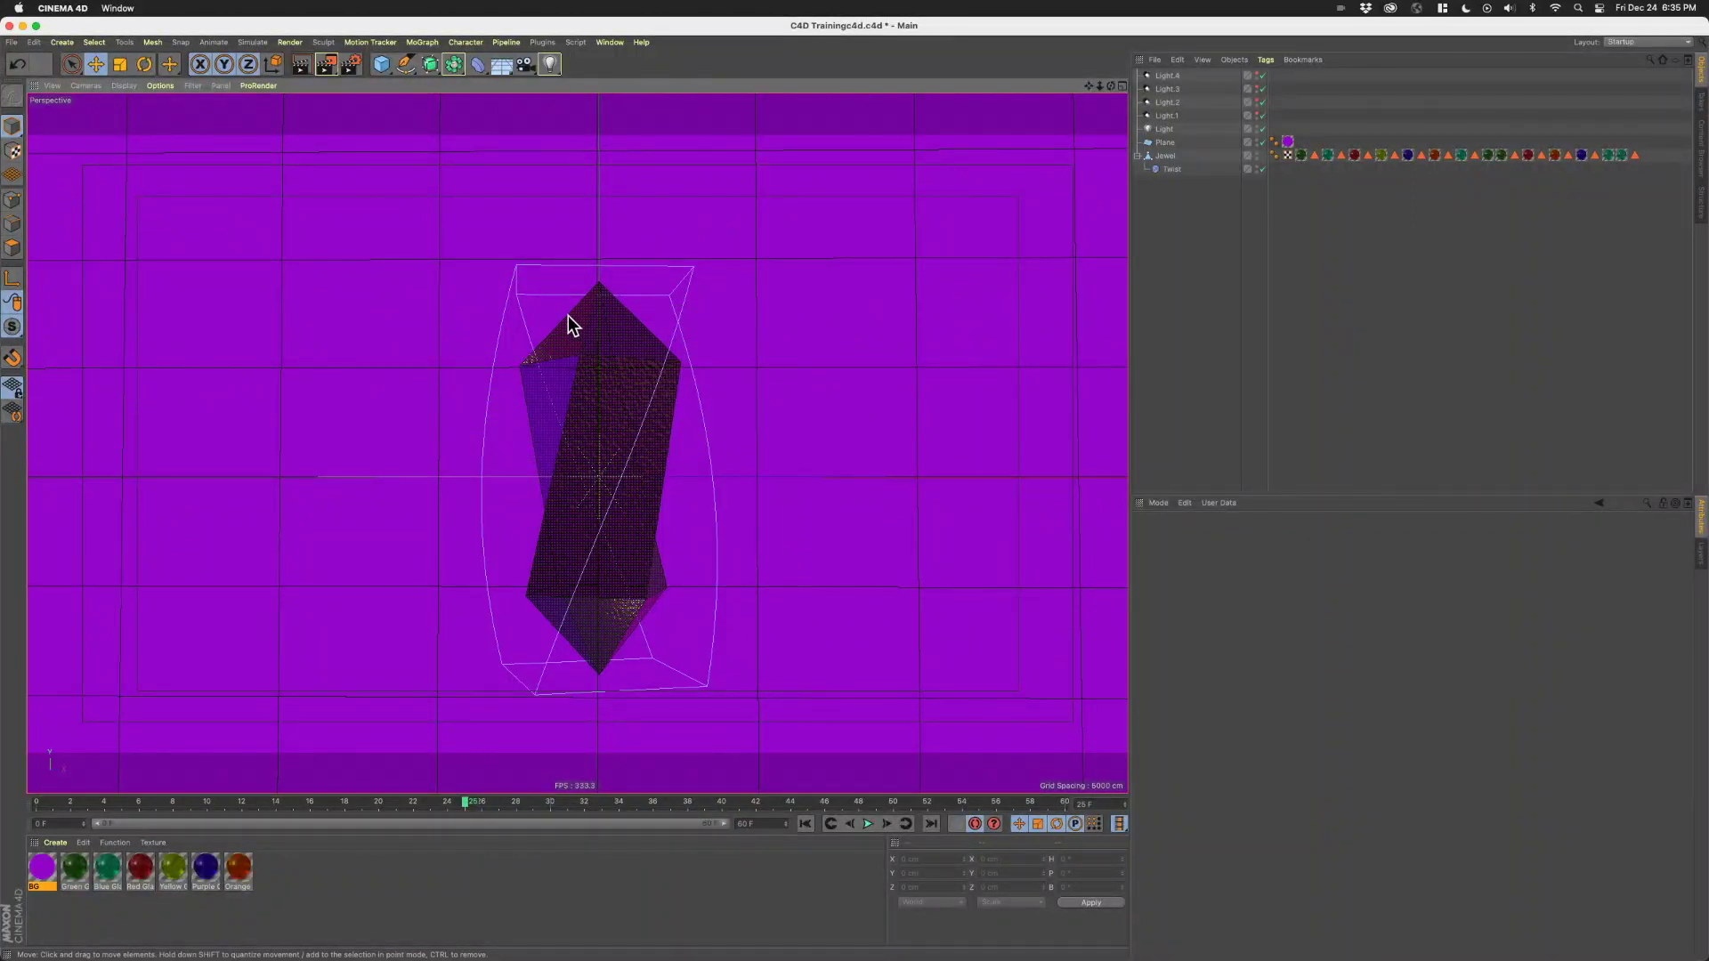
{"action": "mouse_move", "coordinate": [607, 376]}
{"action": "left_mouse_down", "text": "alt"}
{"action": "mouse_move", "coordinate": [605, 361]}
{"action": "mouse_move", "coordinate": [617, 370]}
{"action": "left_mouse_up", "text": "alt"}
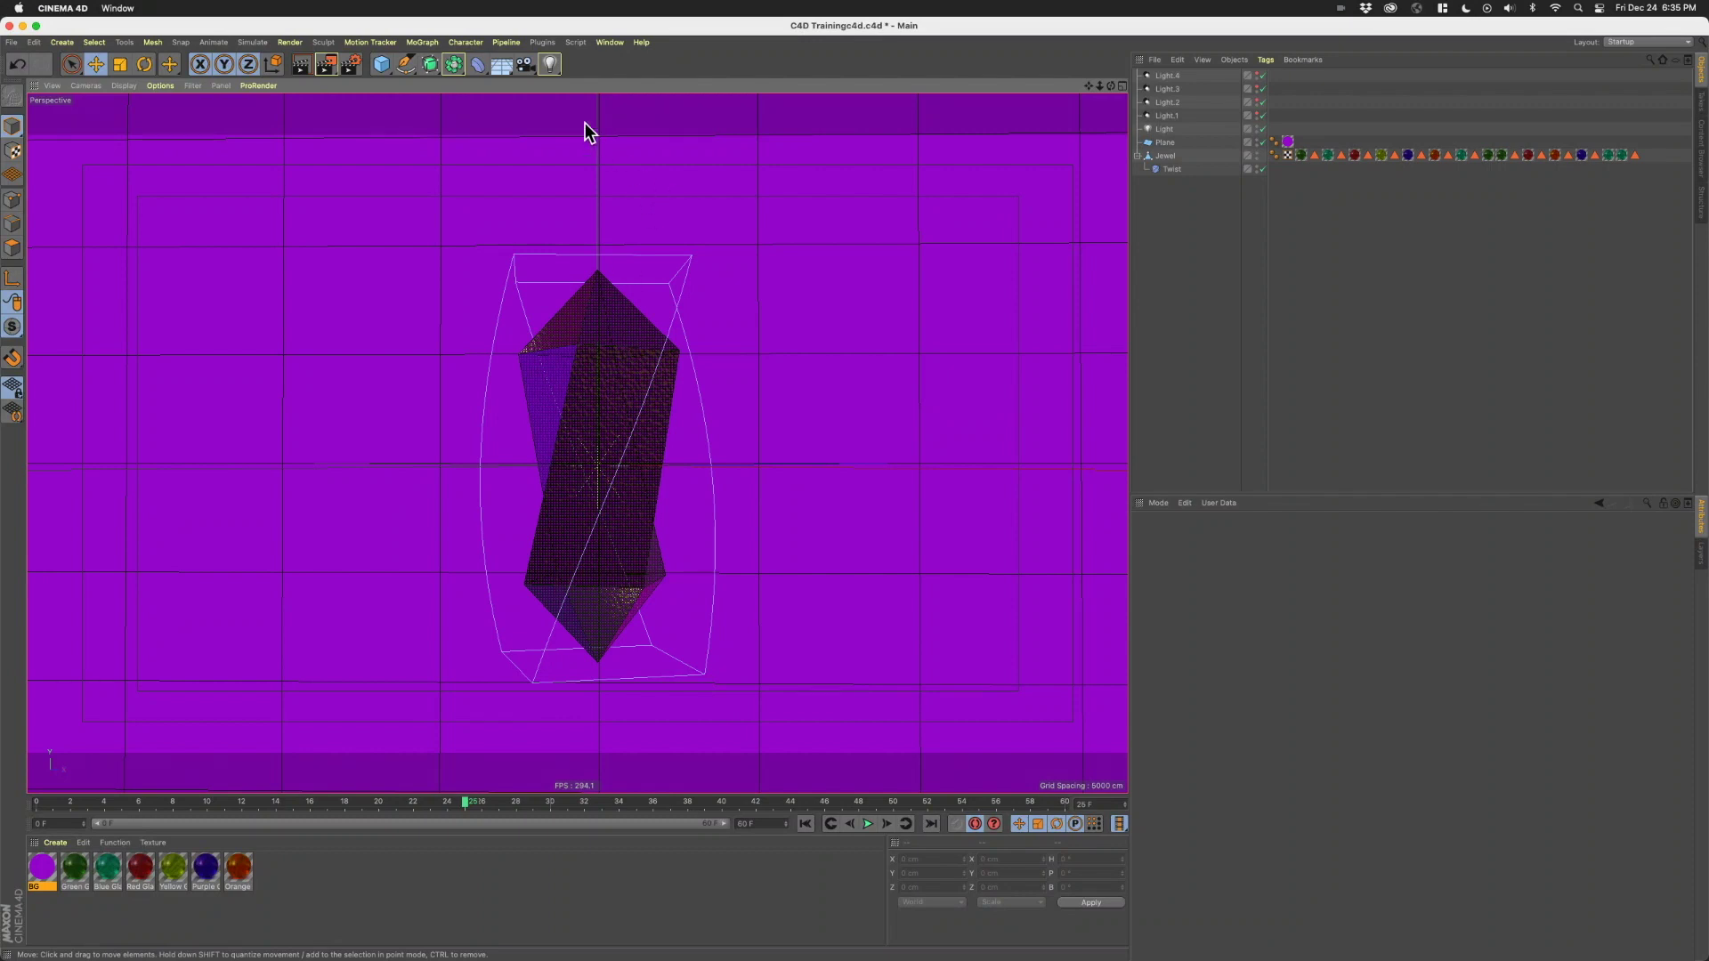
{"action": "left_click", "coordinate": [527, 64]}
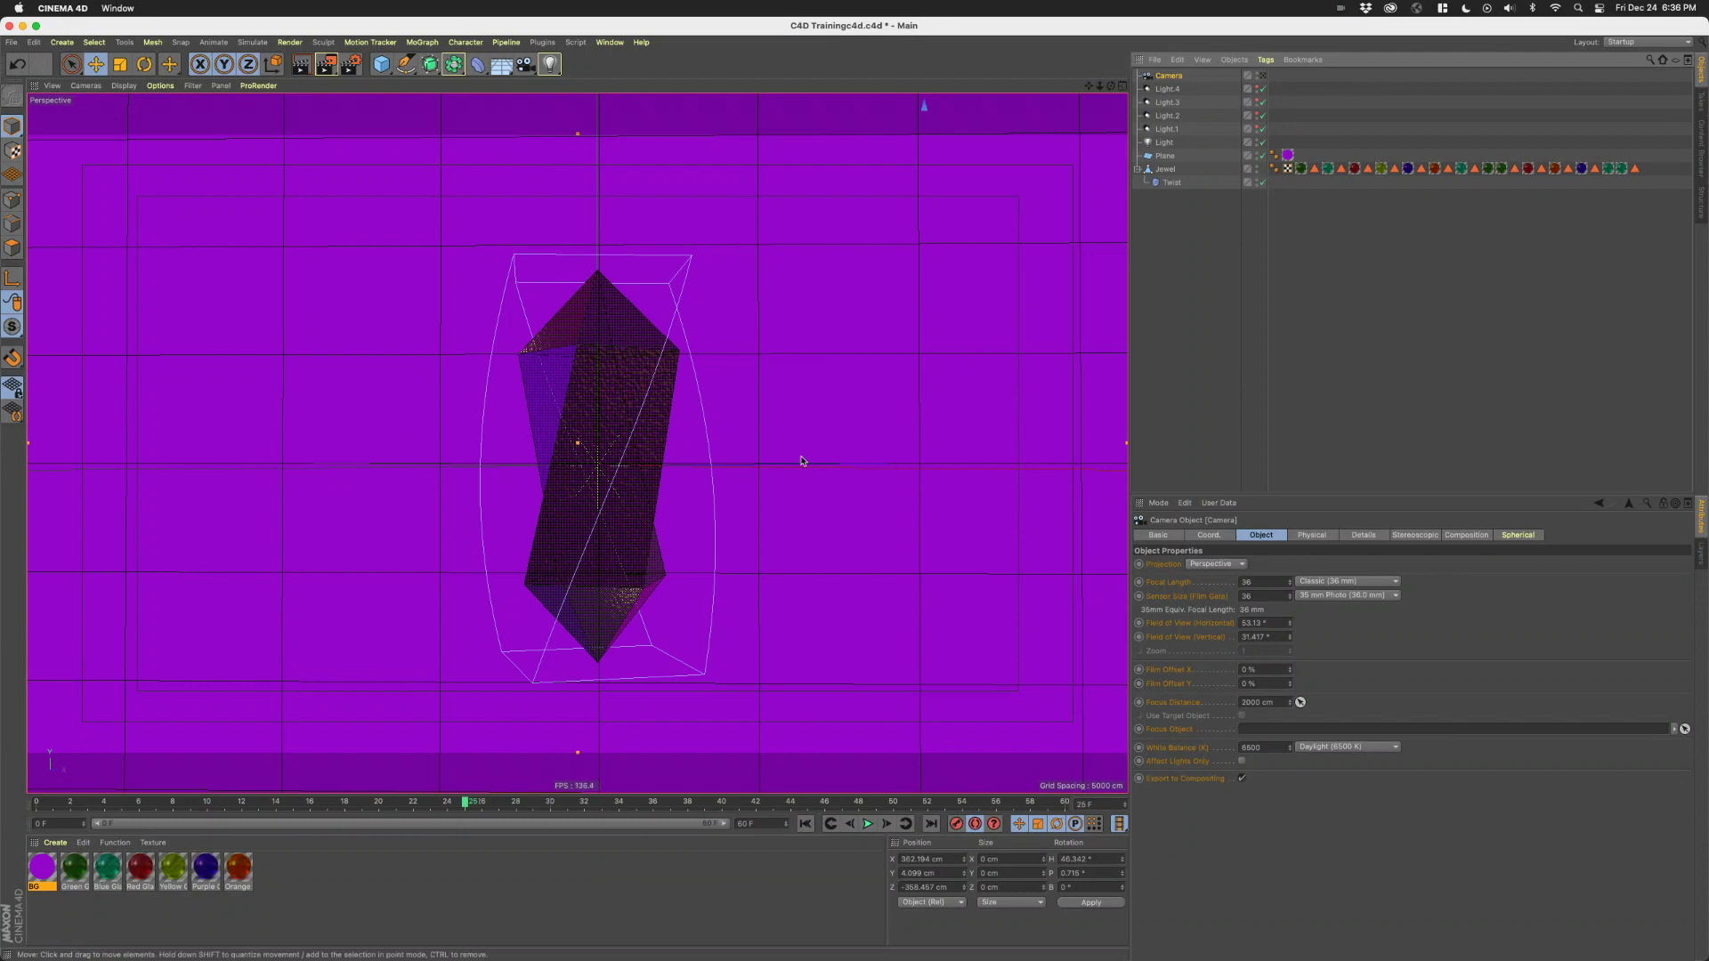
- Inspect the new camera's placement from a distance, look through it, and switch back to the free perspective view
{"action": "scroll", "coordinate": [618, 439], "scroll_direction": "down", "scroll_amount": 5}
{"action": "left_click_drag", "start_coordinate": [614, 439], "coordinate": [798, 500], "text": "alt"}
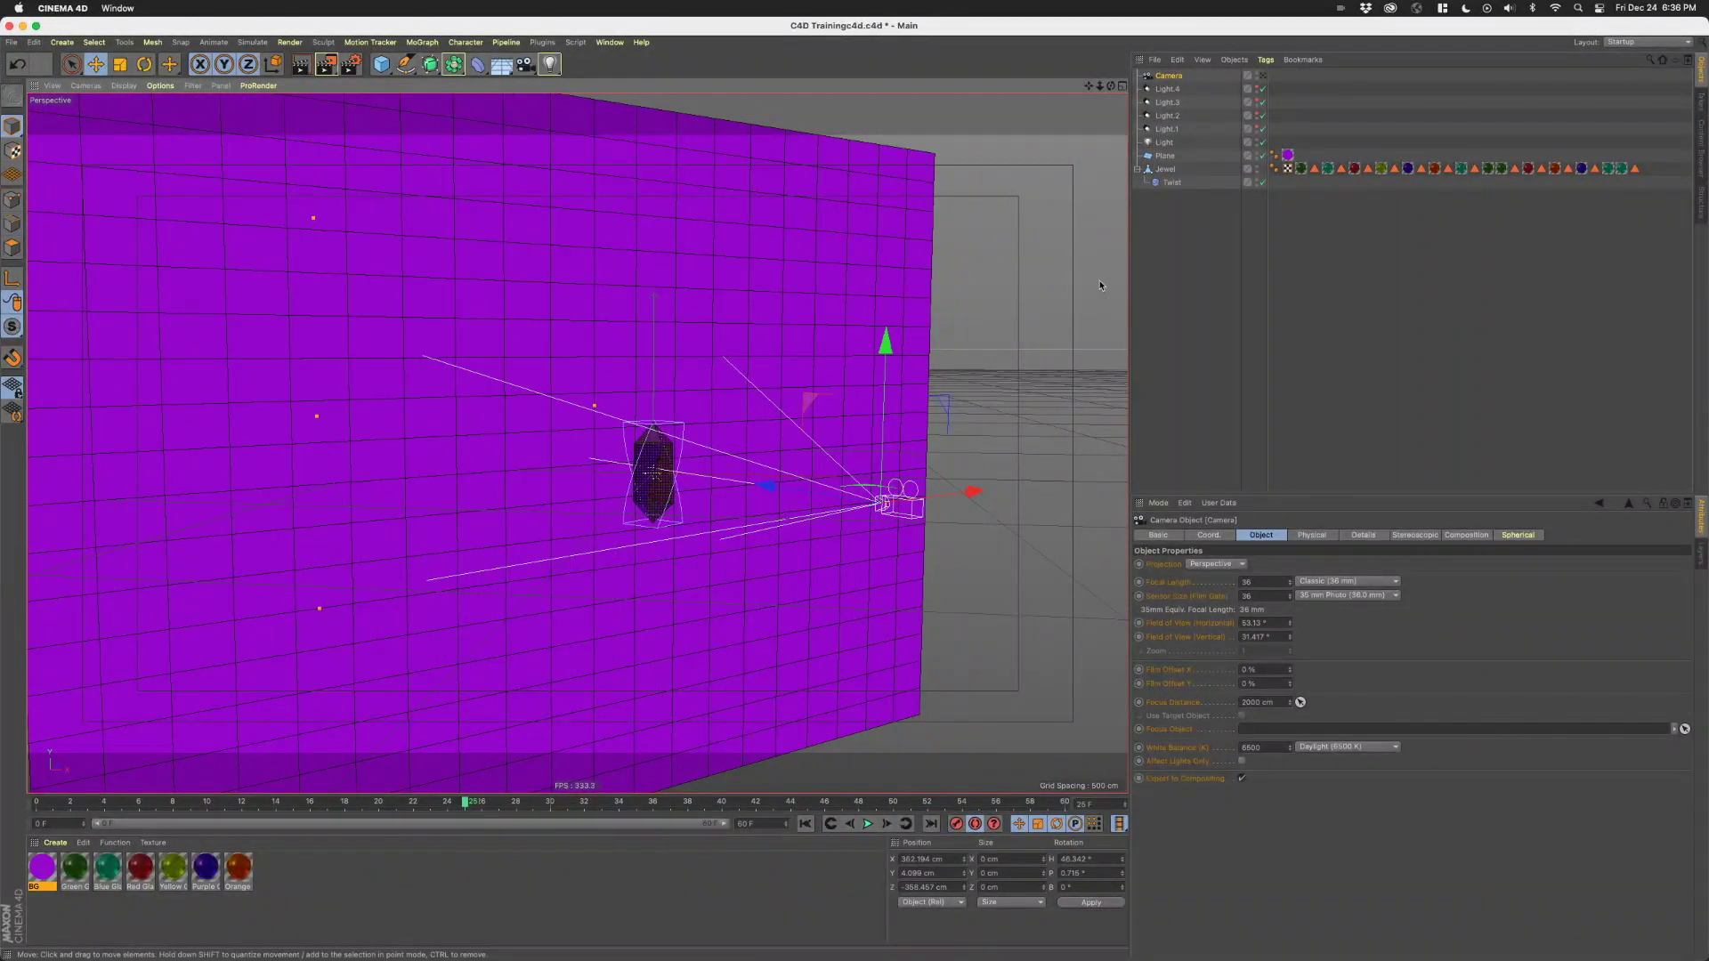
{"action": "left_click", "coordinate": [1262, 77]}
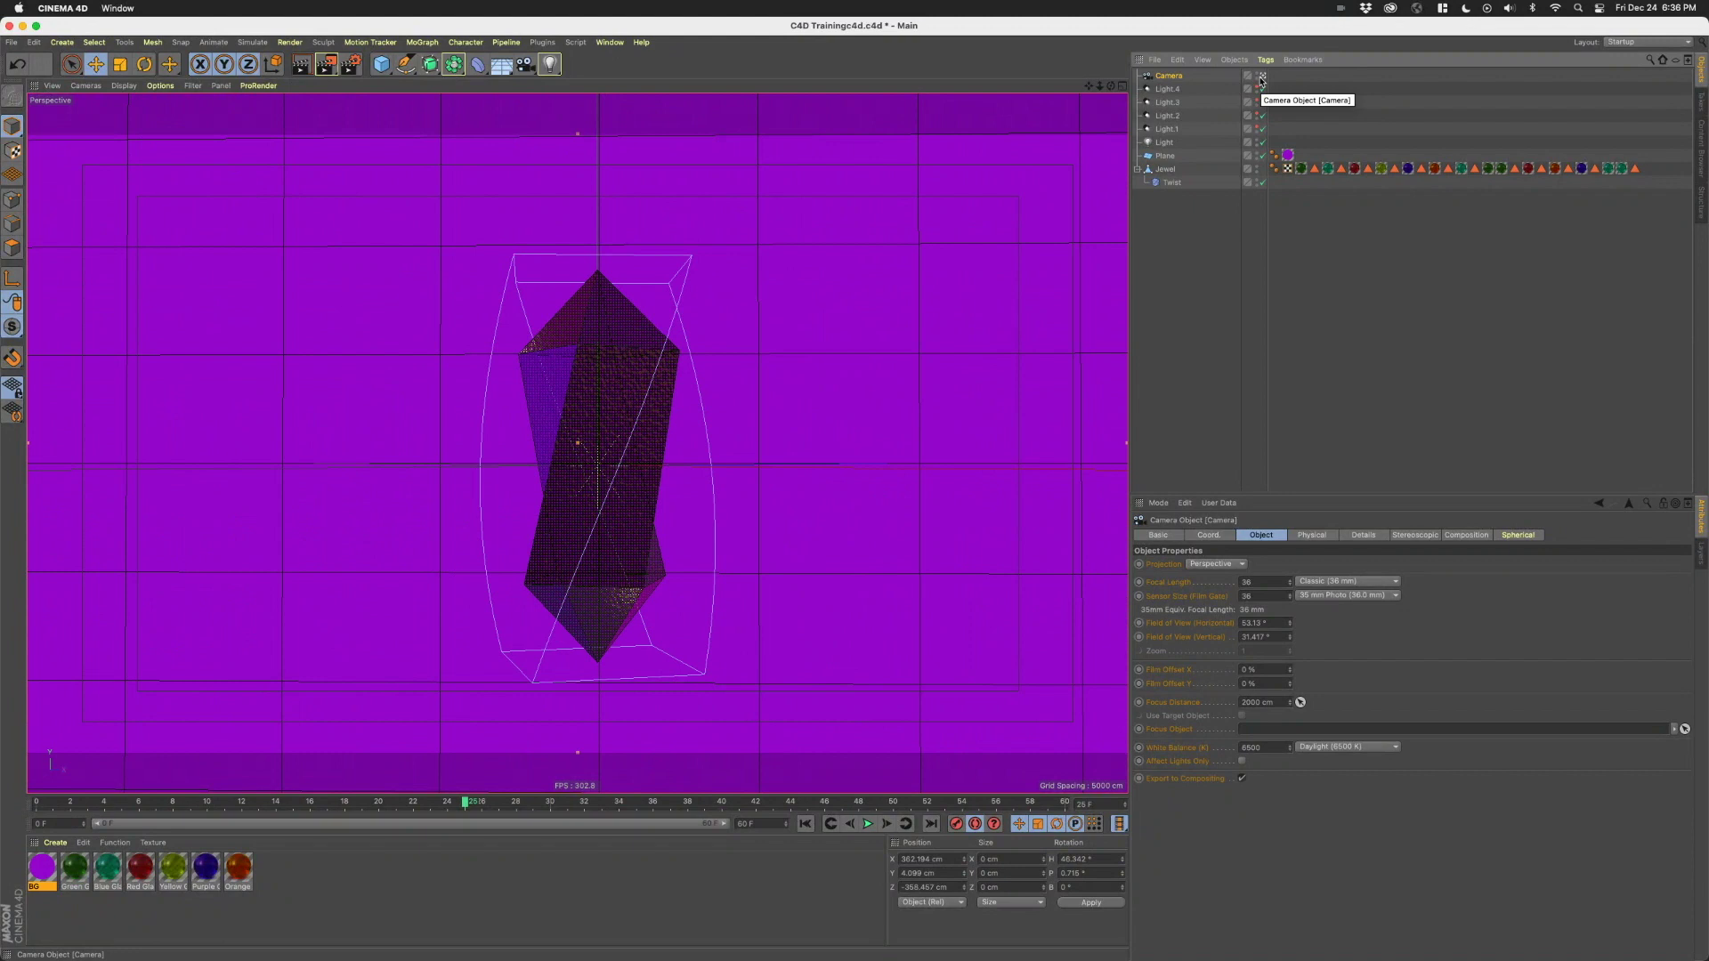
{"action": "left_click", "coordinate": [1260, 78]}
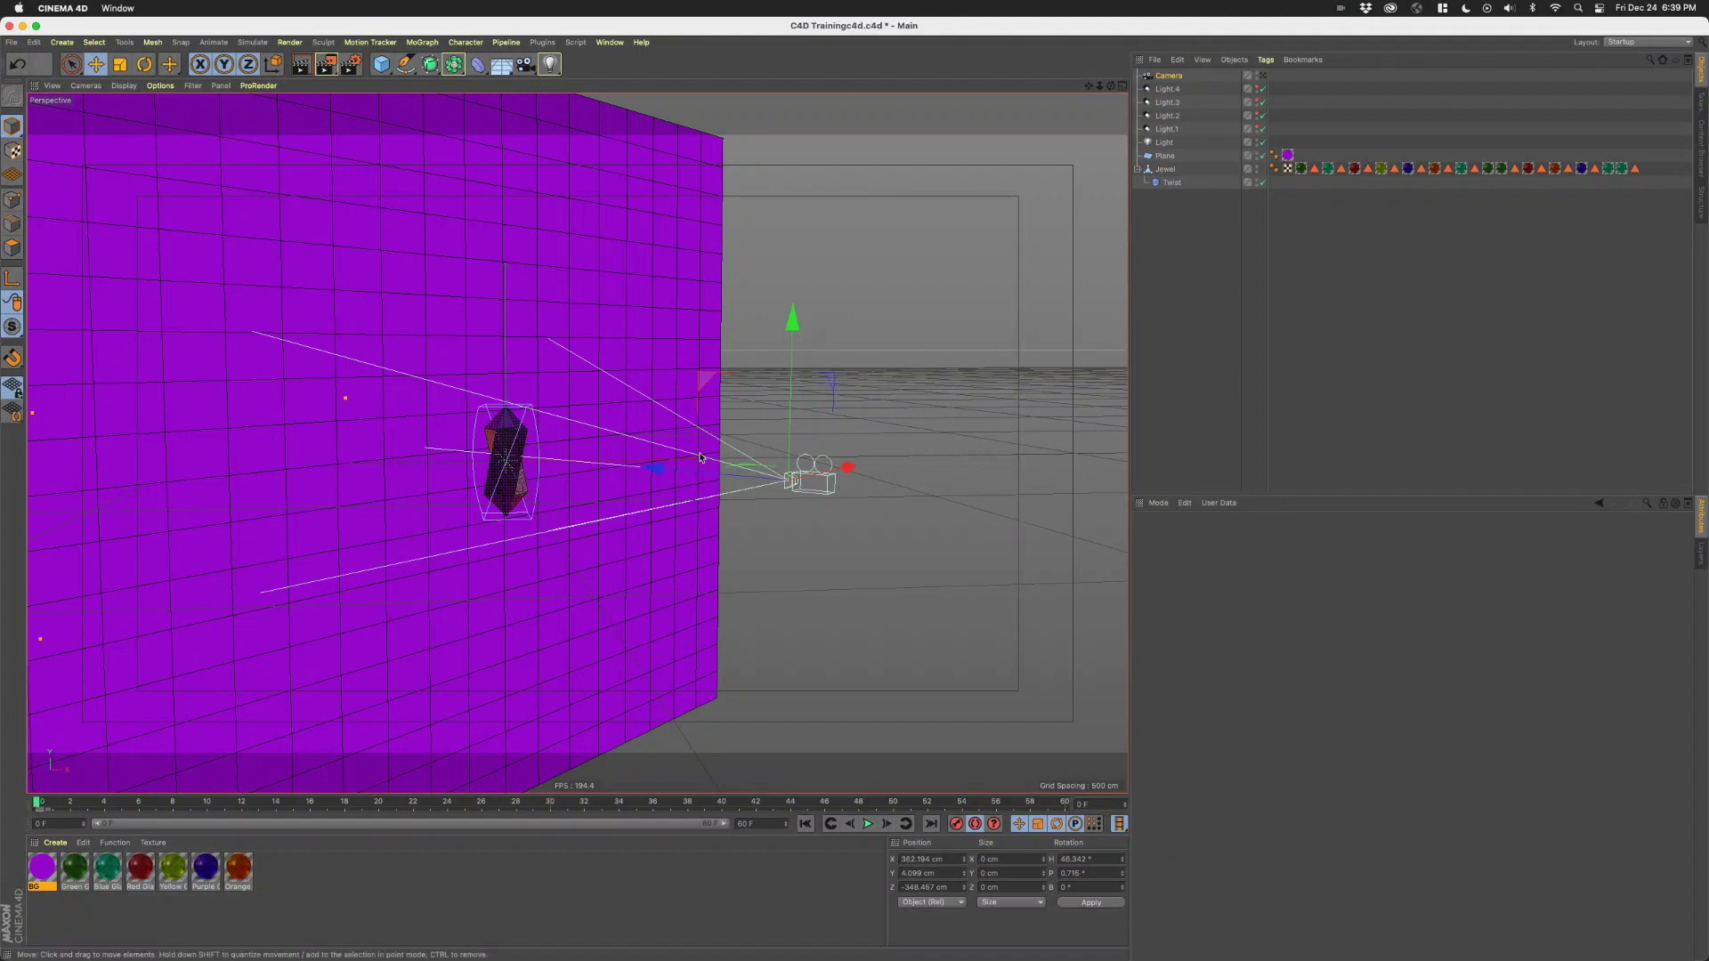
- Keyframe the camera's X, Y and Z position at frame 0, with its axes in the object coordinate system
{"action": "left_click", "coordinate": [1169, 75]}
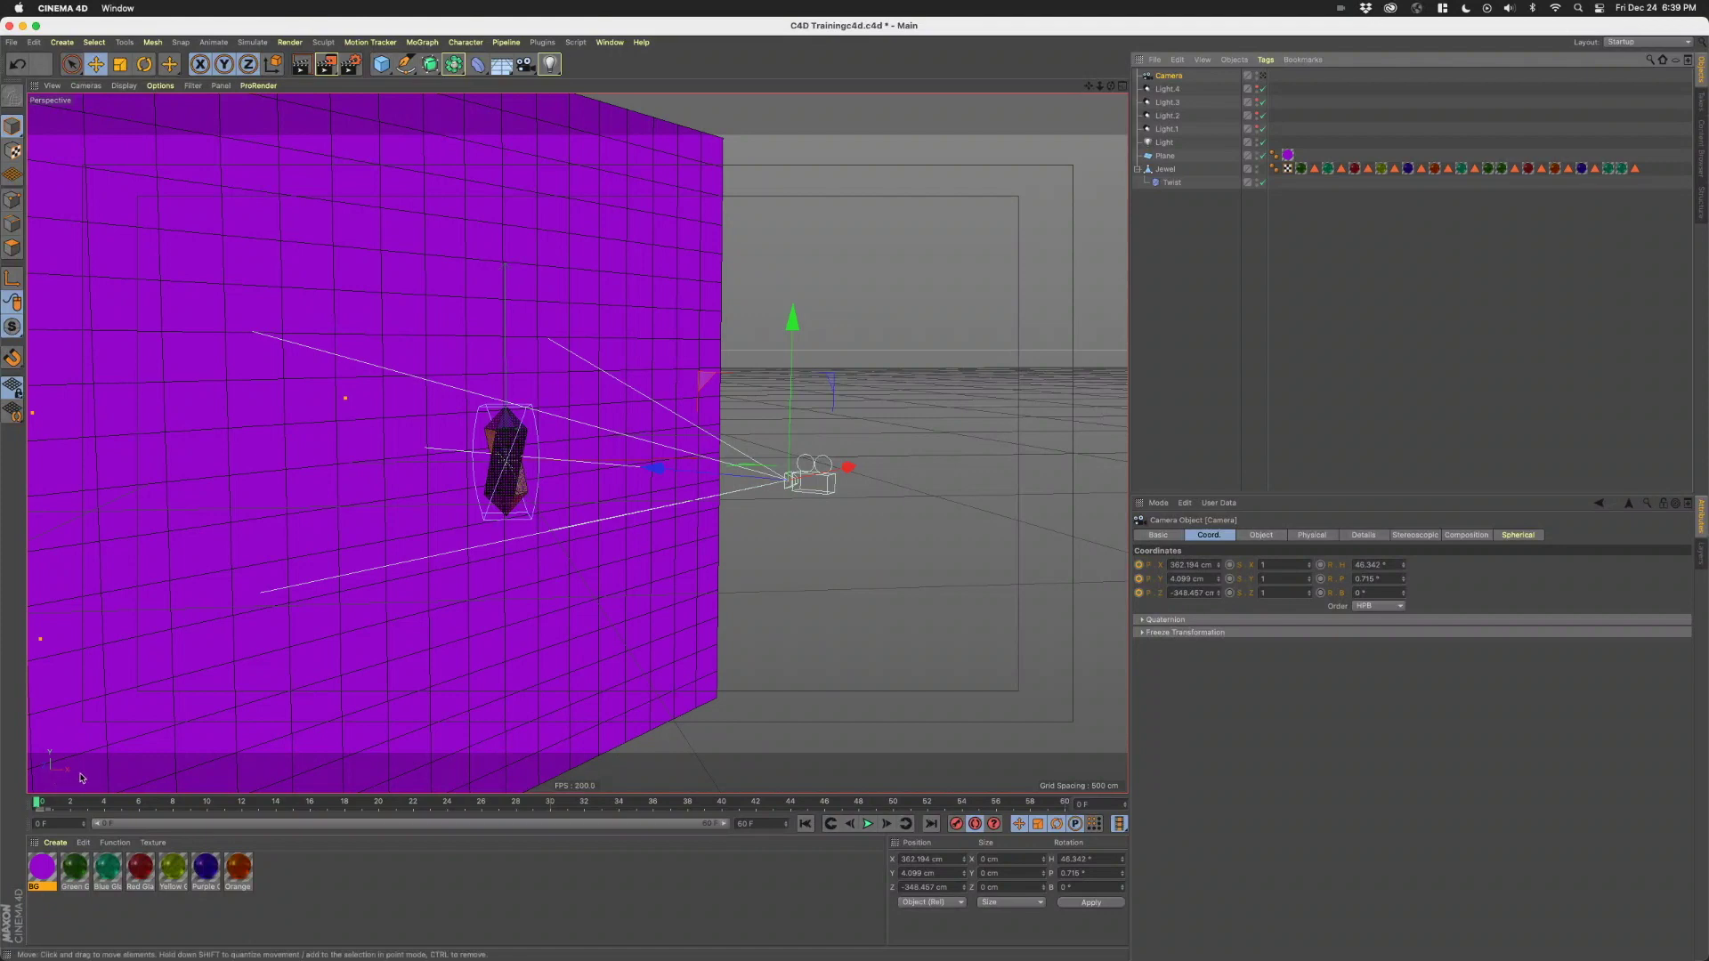
{"action": "left_click", "coordinate": [275, 65]}
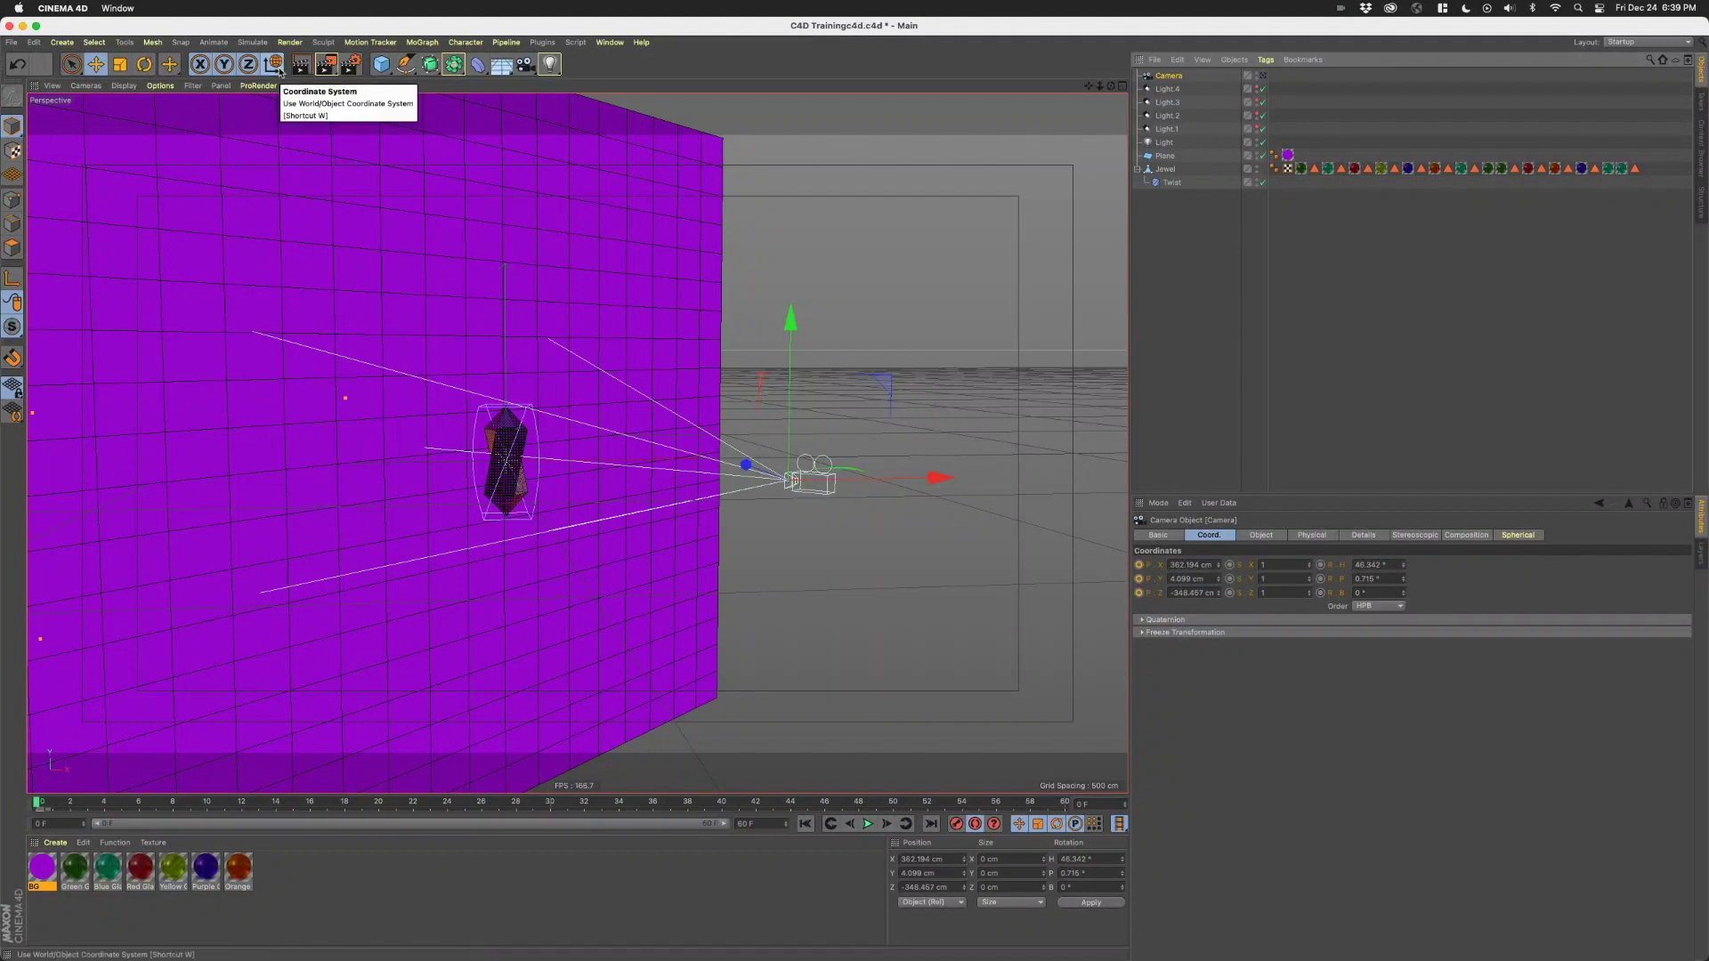
{"action": "left_click", "coordinate": [277, 69]}
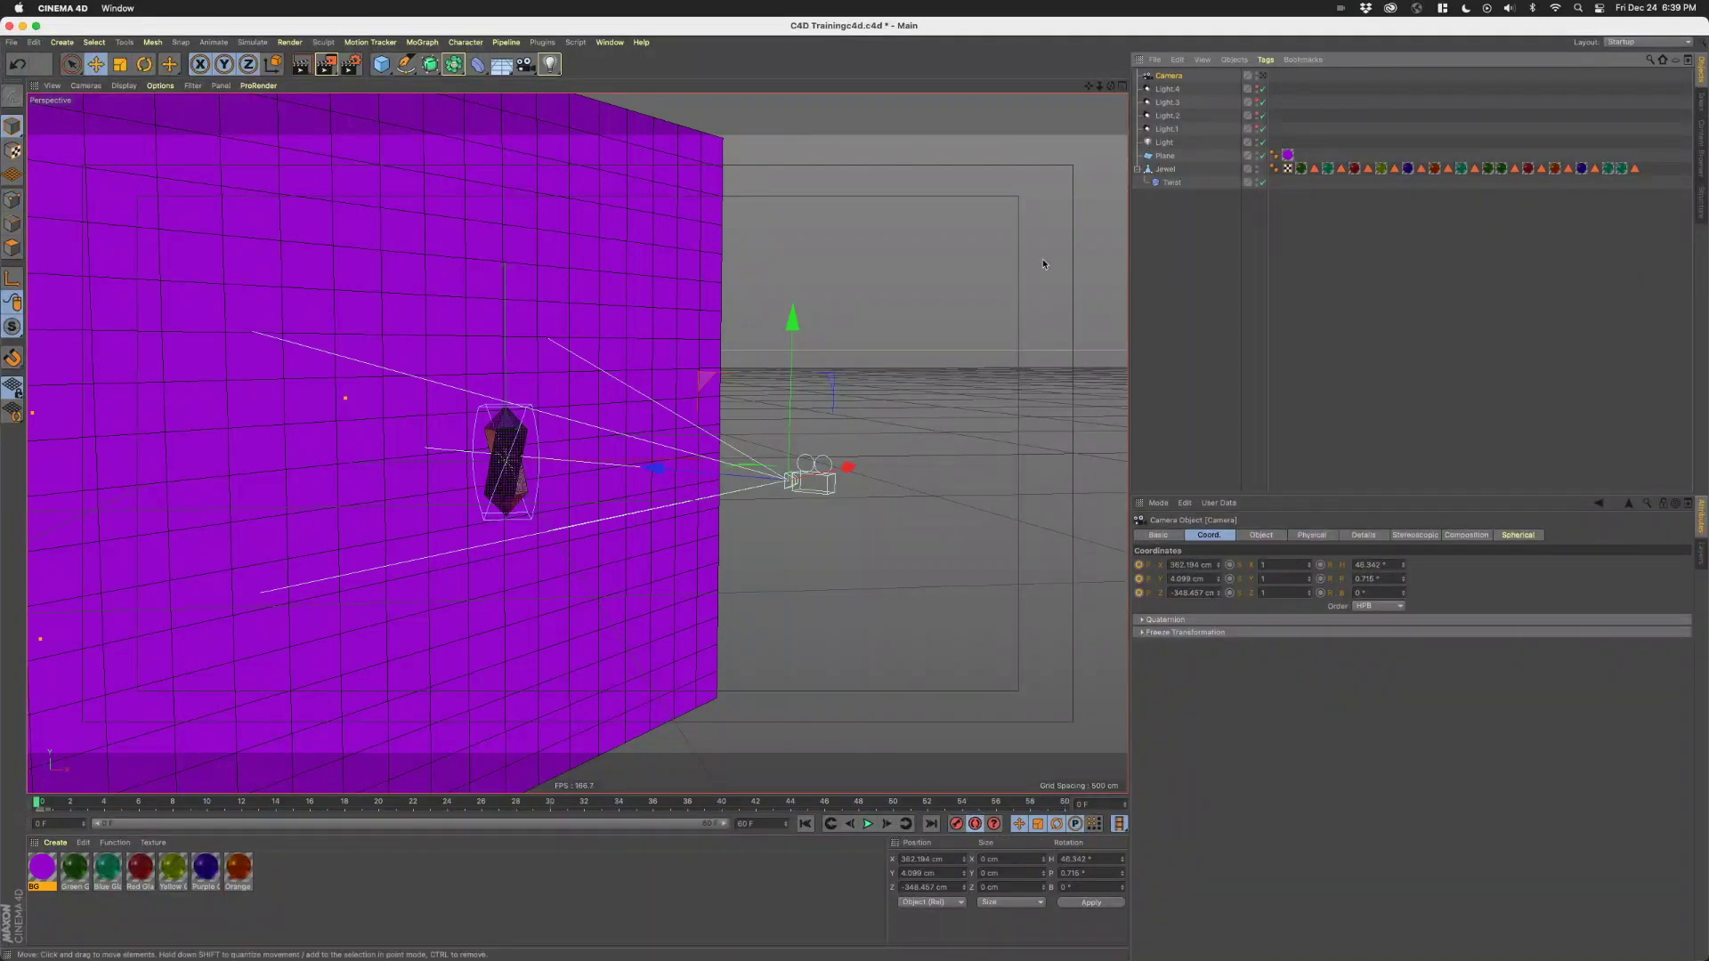
{"action": "left_click", "coordinate": [1138, 593]}
{"action": "left_click", "coordinate": [1139, 578]}
{"action": "left_click", "coordinate": [1138, 565]}
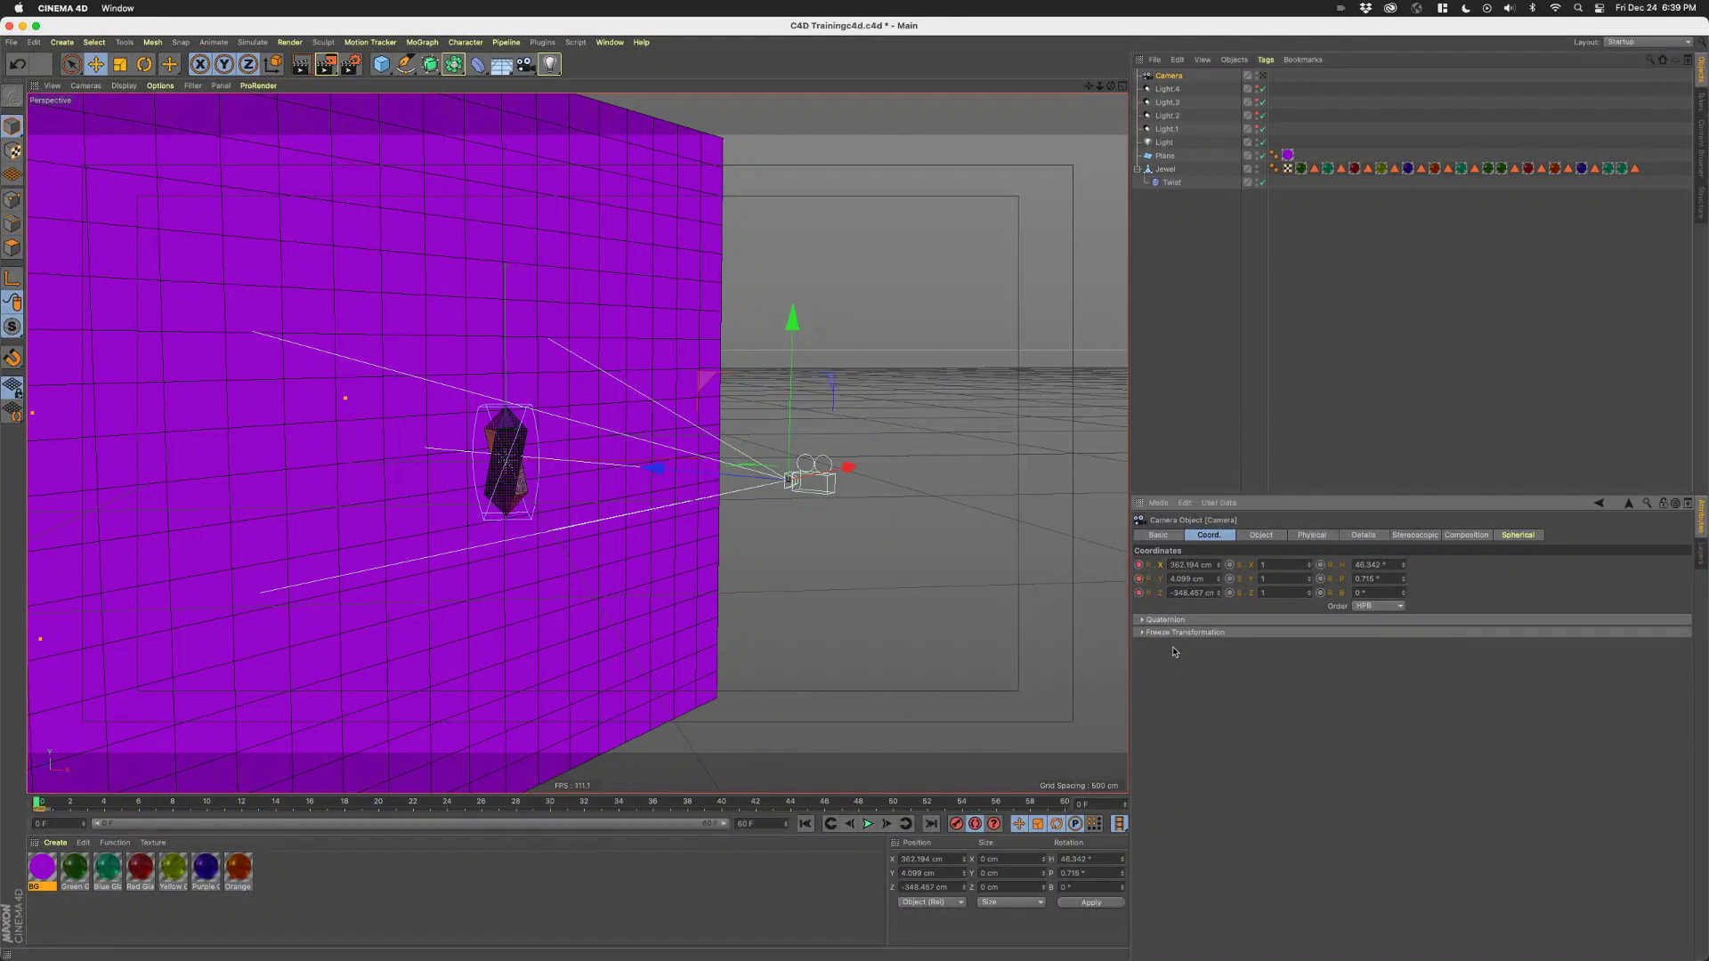
- At frame 30, move the camera along its Z axis towards the Jewel, keyframe its position, and check the framing through it
{"action": "left_click_drag", "start_coordinate": [418, 807], "coordinate": [547, 813]}
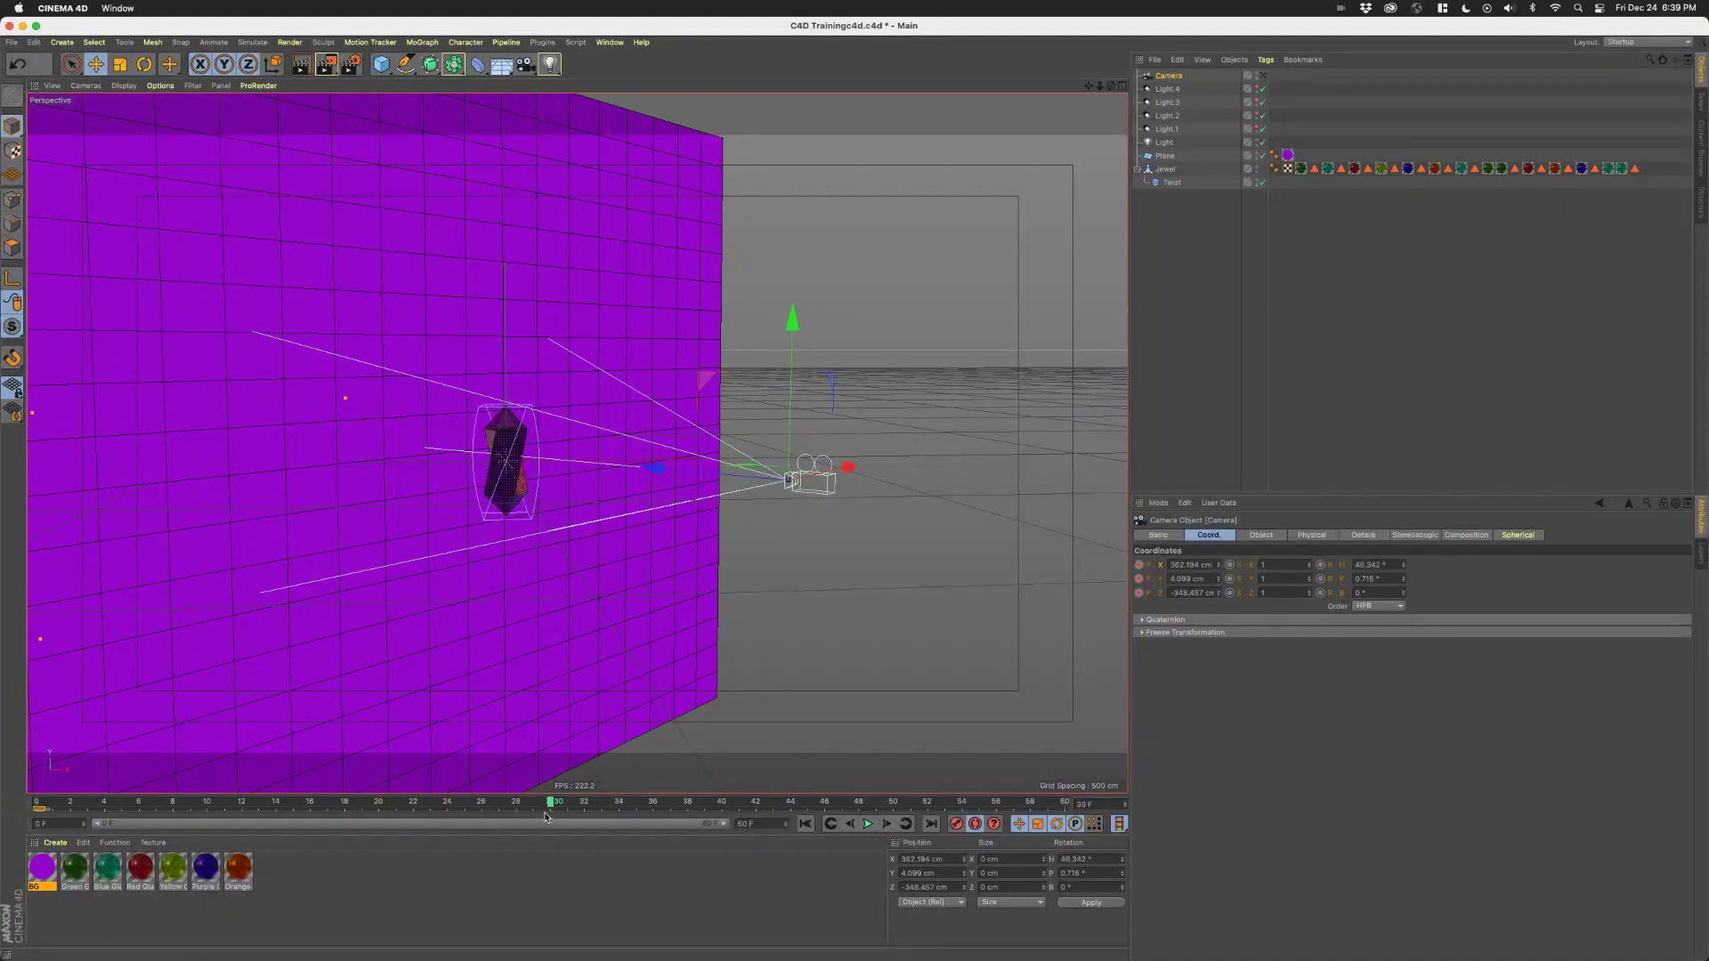
{"action": "left_click_drag", "start_coordinate": [667, 472], "coordinate": [606, 462]}
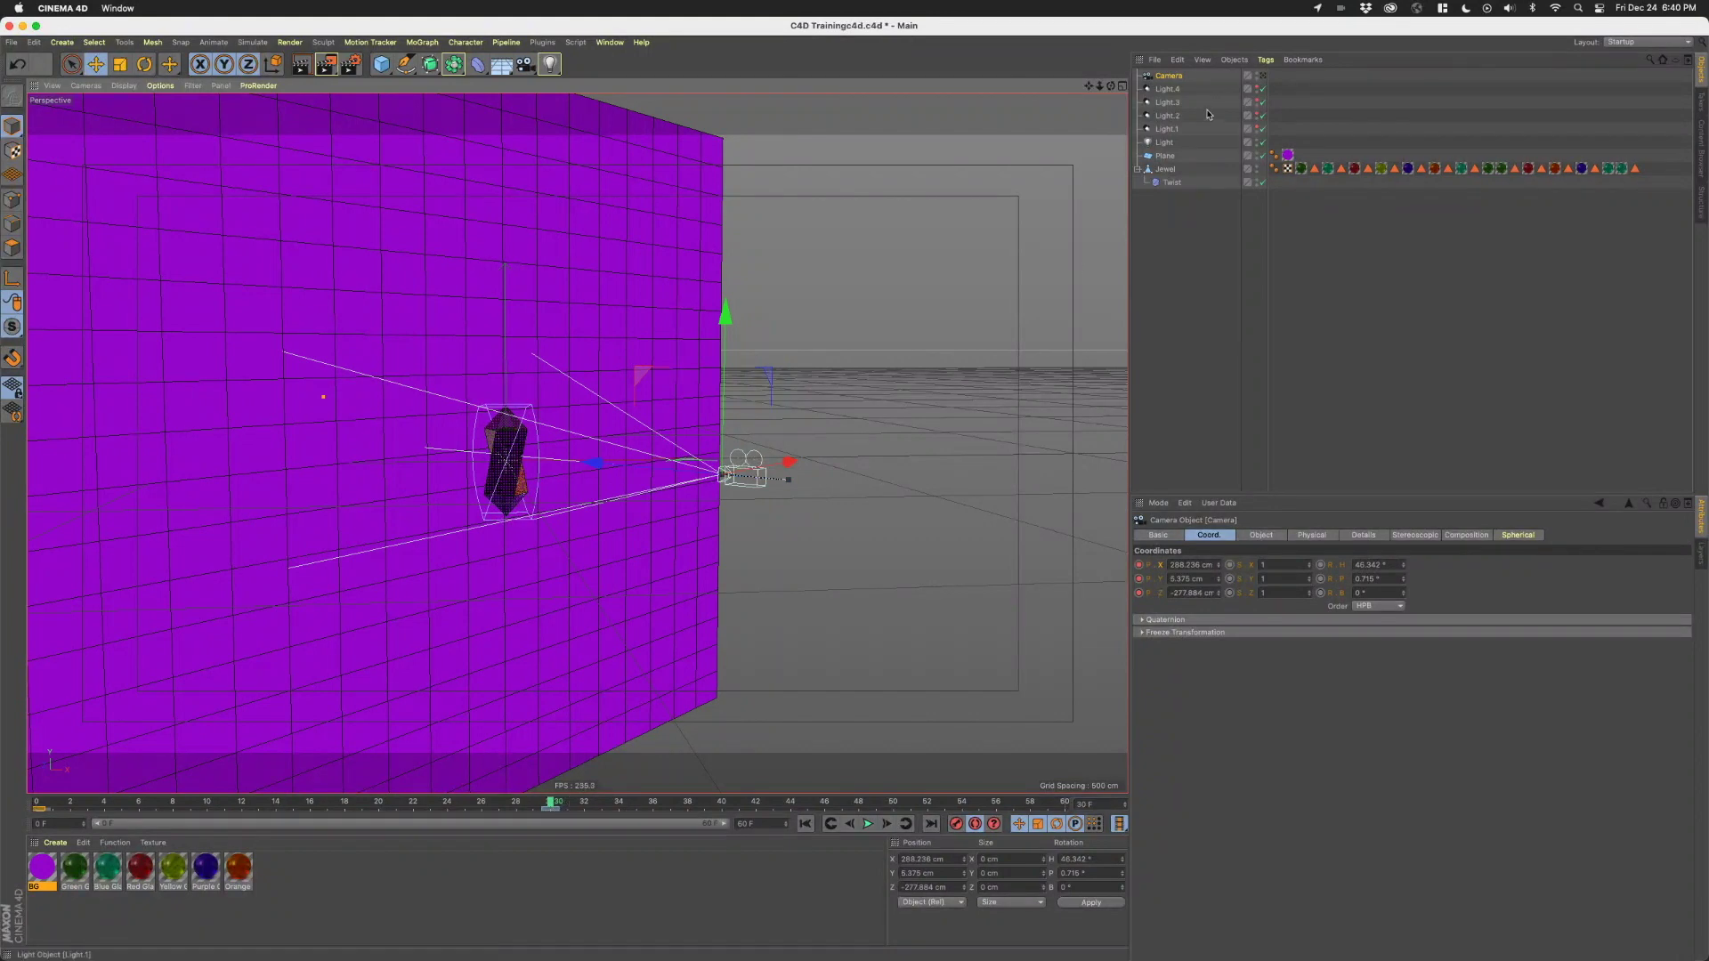
{"action": "left_click", "coordinate": [1261, 77]}
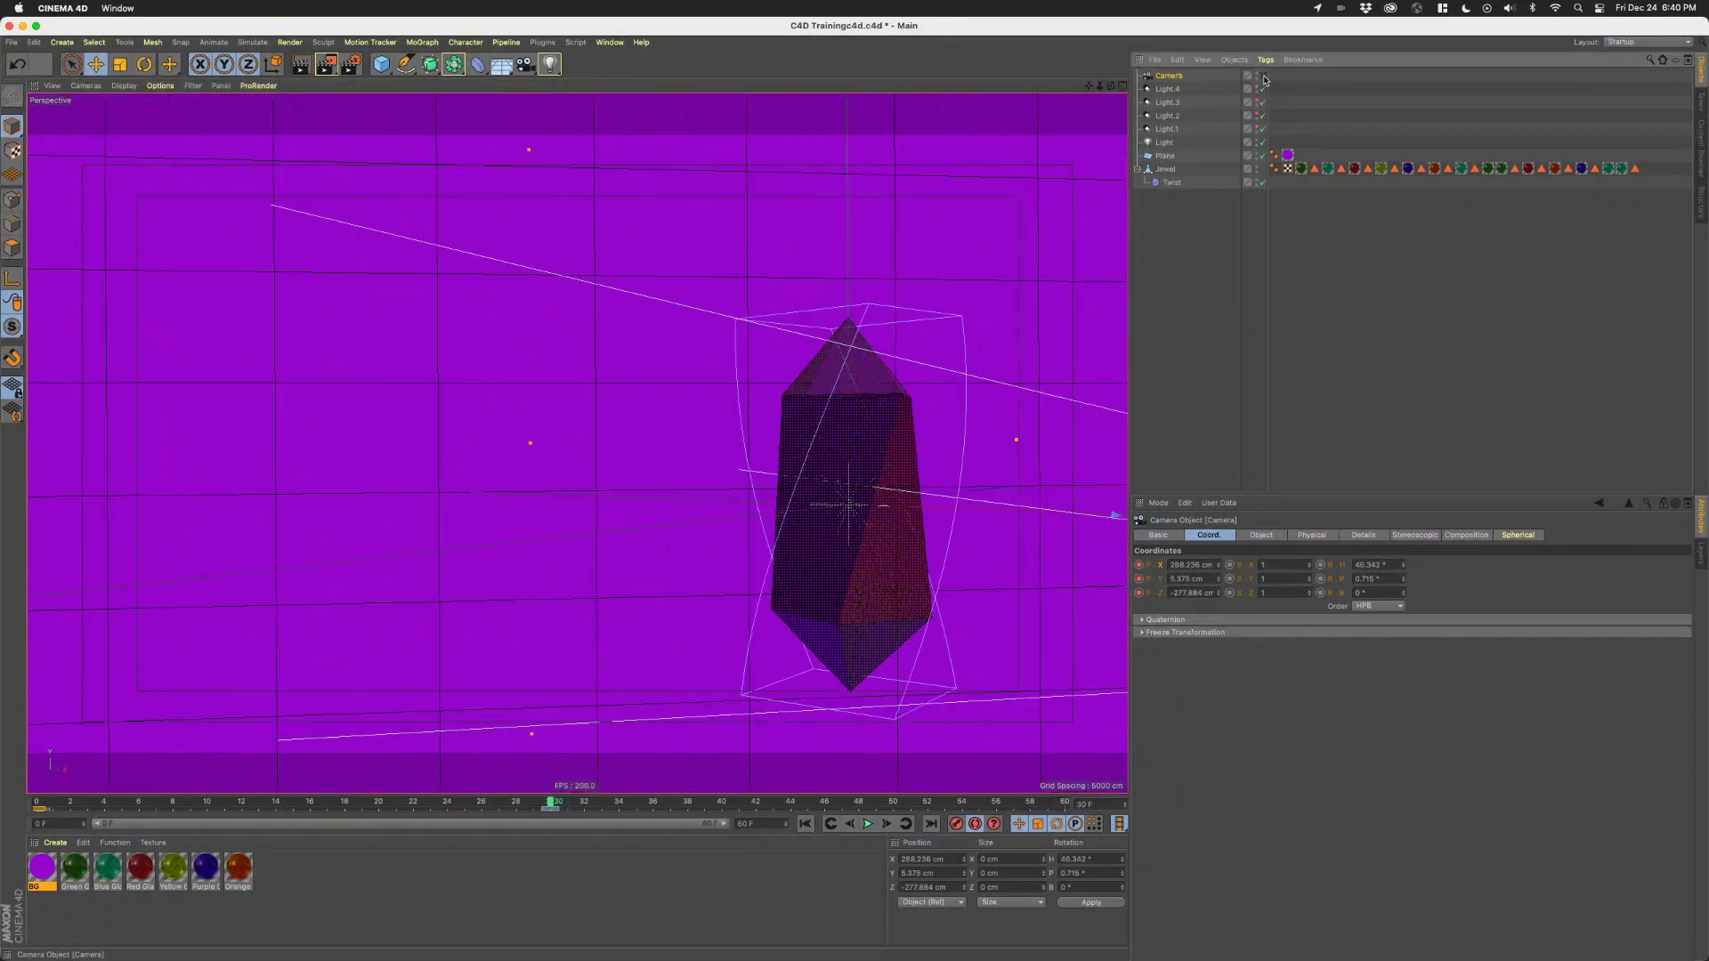
{"action": "mouse_move", "coordinate": [551, 804]}
{"action": "left_mouse_down"}
{"action": "mouse_move", "coordinate": [33, 797]}
{"action": "mouse_move", "coordinate": [591, 812]}
{"action": "mouse_move", "coordinate": [570, 802]}
{"action": "left_mouse_up"}
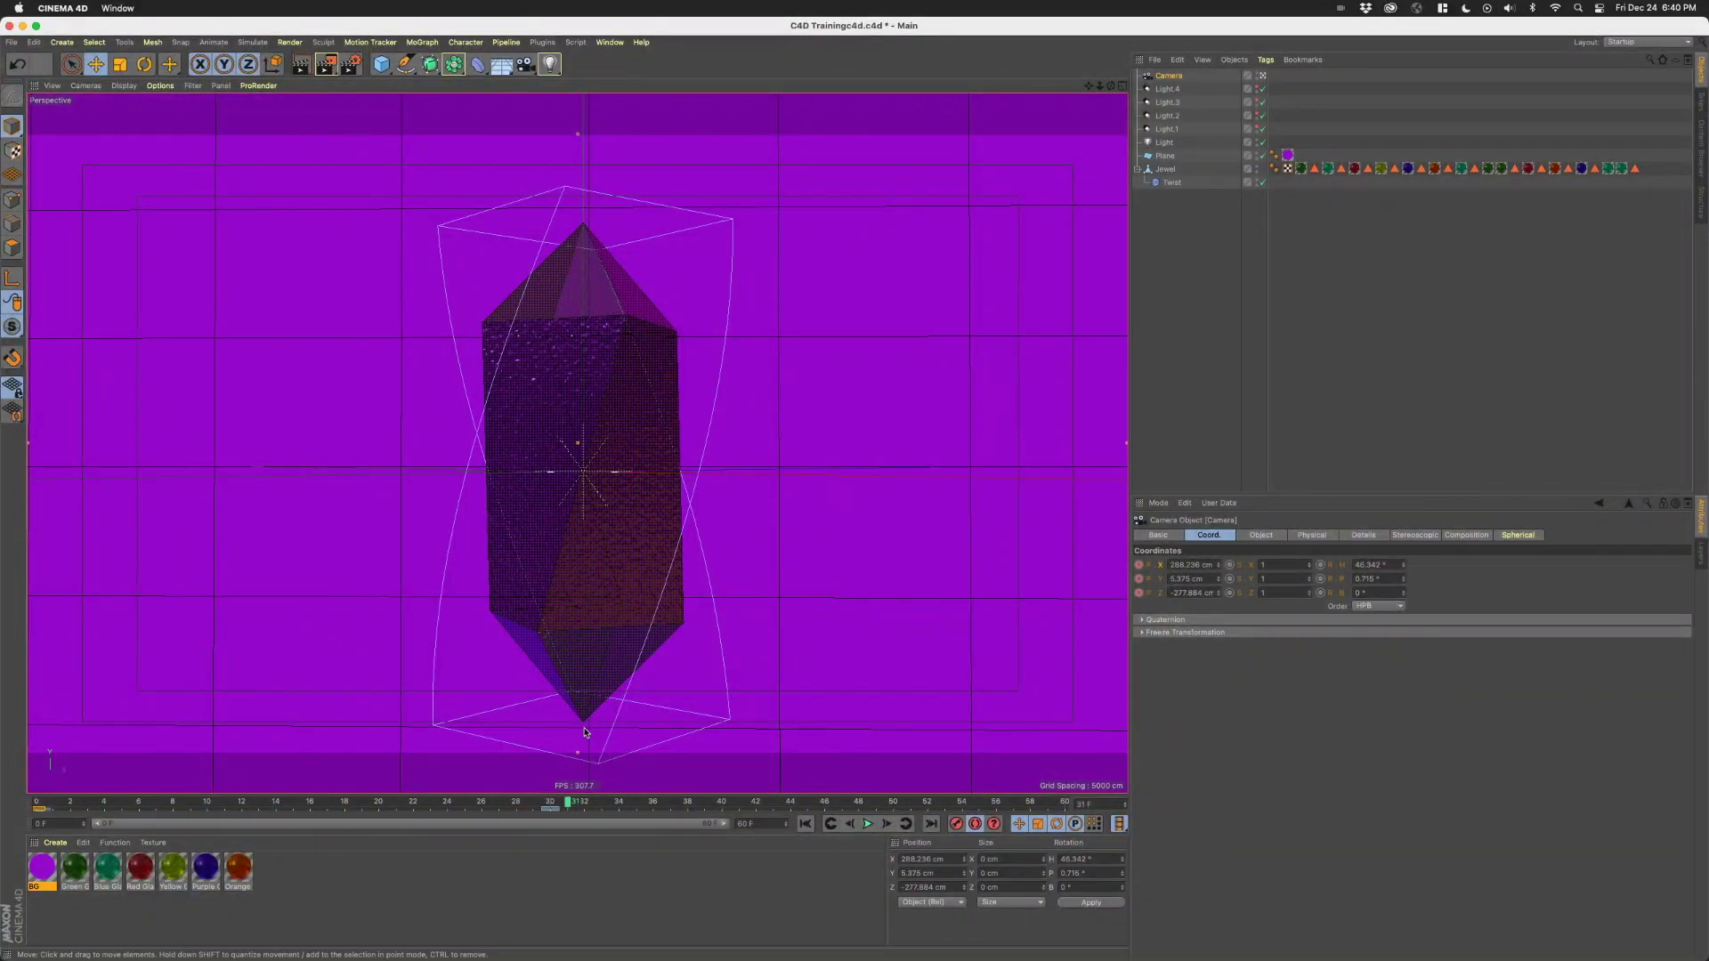
{"action": "mouse_move", "coordinate": [558, 809]}
{"action": "left_mouse_down"}
{"action": "mouse_move", "coordinate": [116, 806]}
{"action": "mouse_move", "coordinate": [506, 828]}
{"action": "mouse_move", "coordinate": [552, 806]}
{"action": "mouse_move", "coordinate": [46, 806]}
{"action": "mouse_move", "coordinate": [553, 824]}
{"action": "left_mouse_up"}
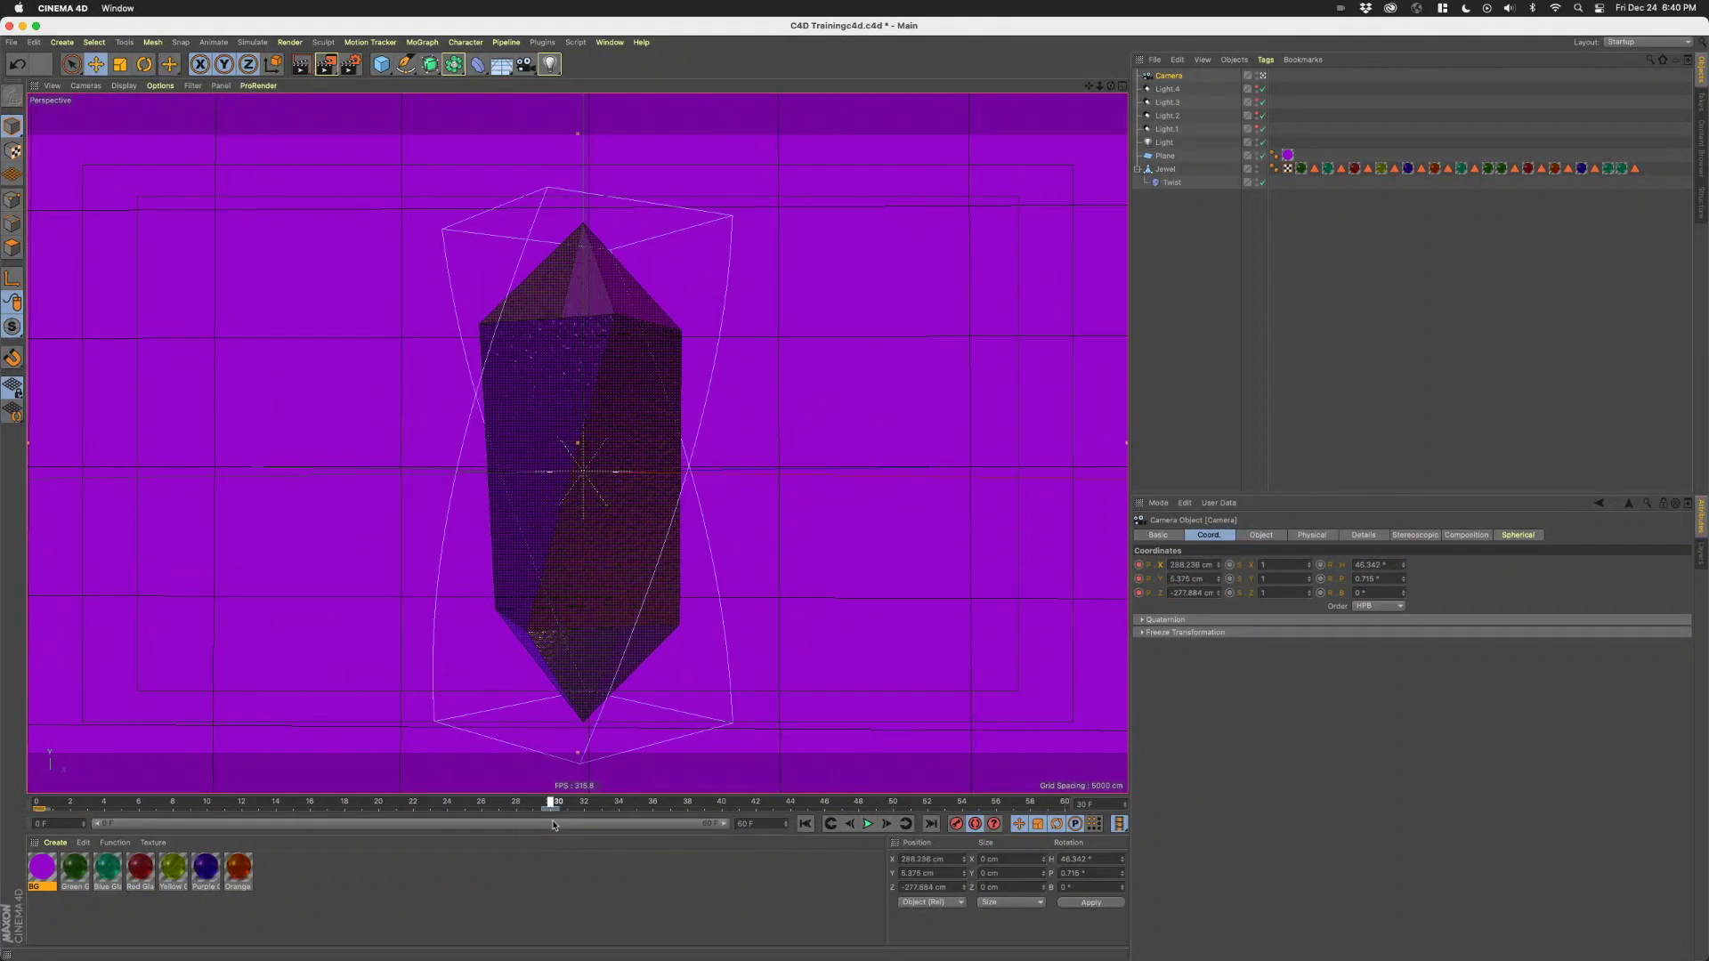
- Lower the camera slightly along its Y axis at frame 30 and look through it to check the Jewel's framing
{"action": "left_click", "coordinate": [1263, 76]}
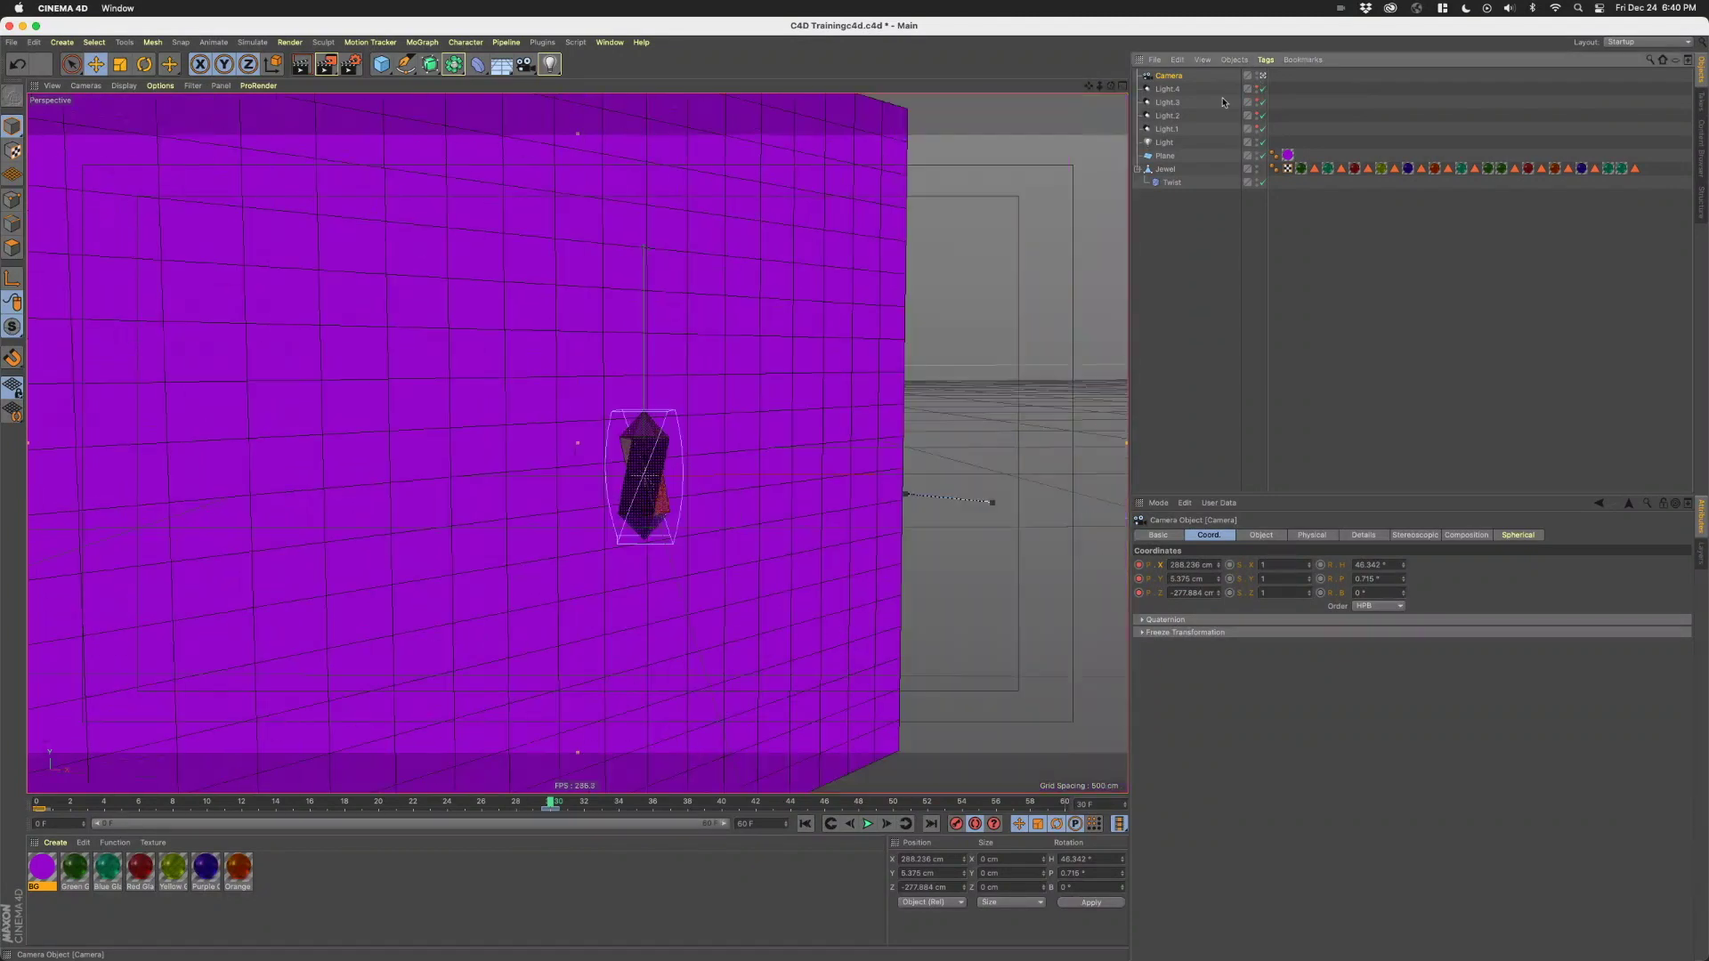
{"action": "left_click_drag", "start_coordinate": [724, 311], "coordinate": [725, 316]}
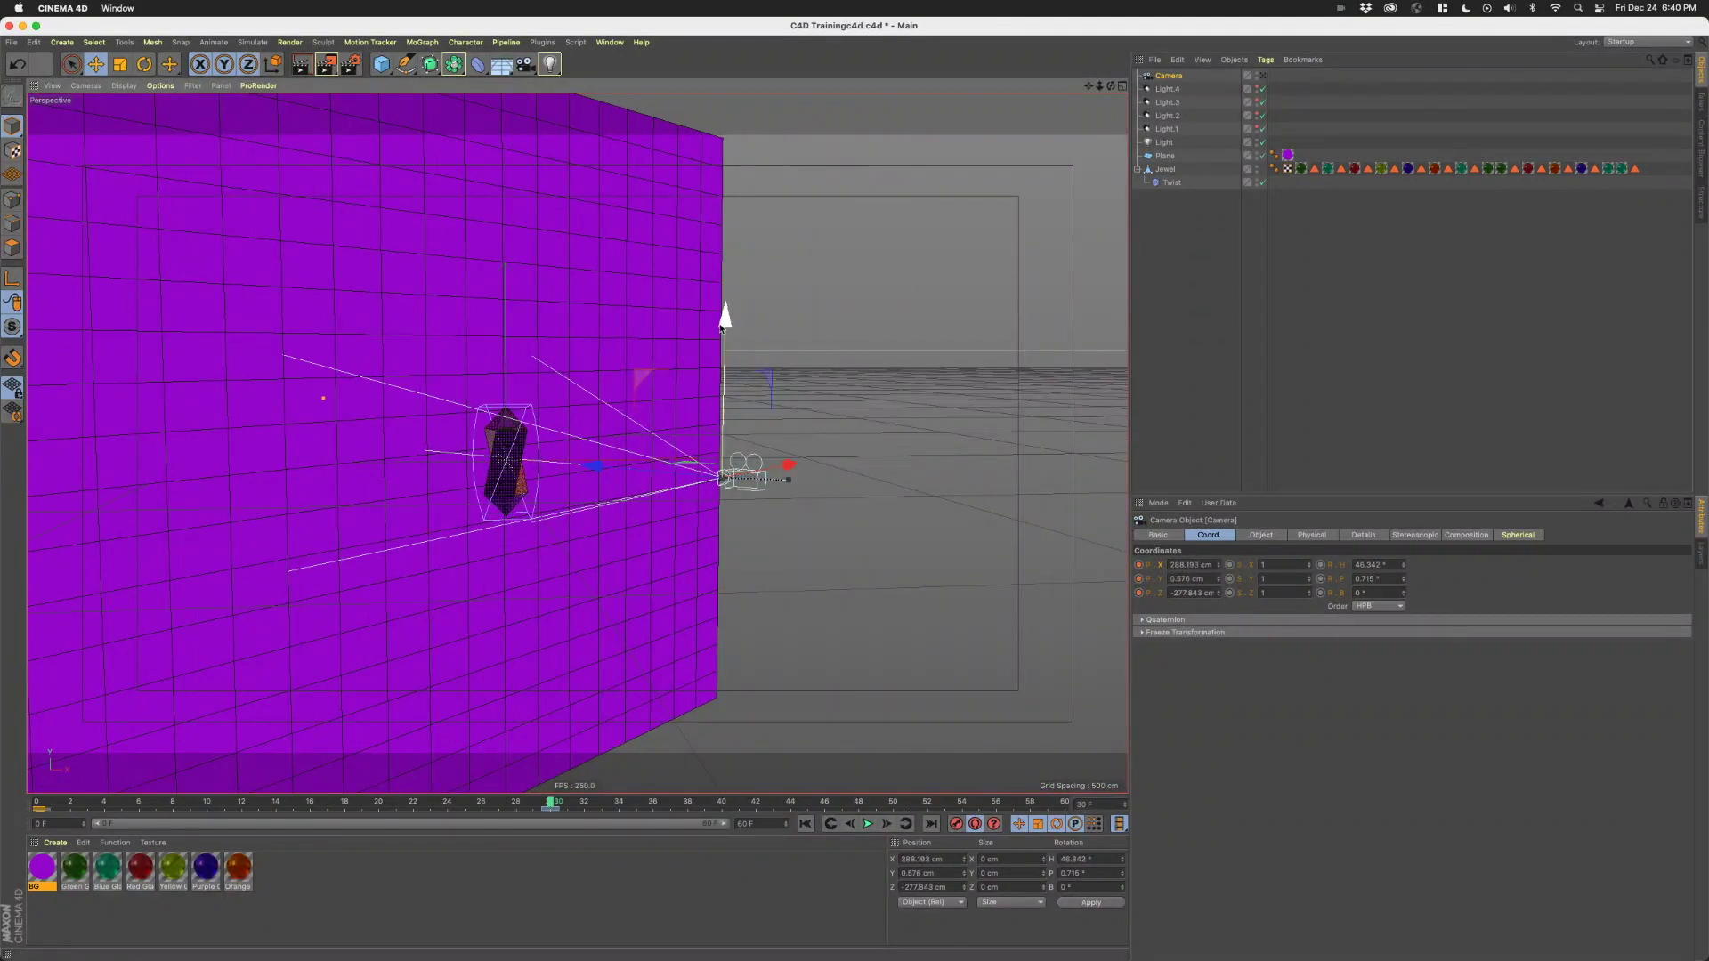
{"action": "left_click", "coordinate": [1263, 77]}
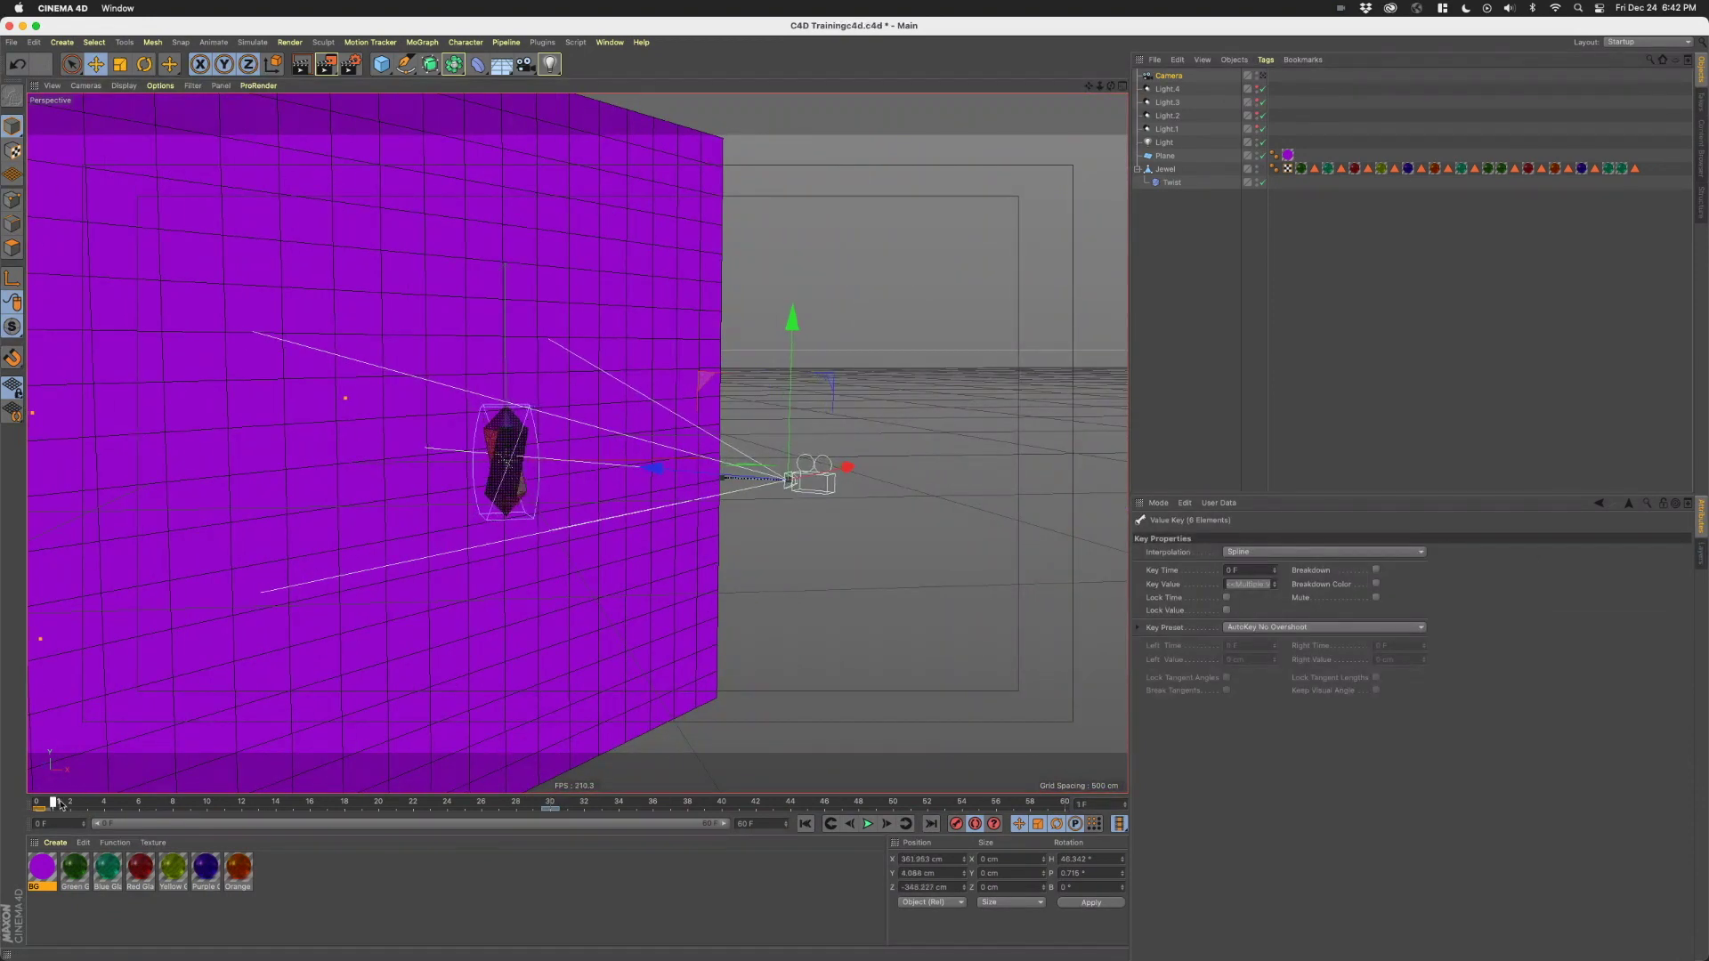
- Scrub the first frames, return the playhead to frame 0, and copy the camera's position values
{"action": "left_click_drag", "start_coordinate": [59, 804], "coordinate": [120, 804]}
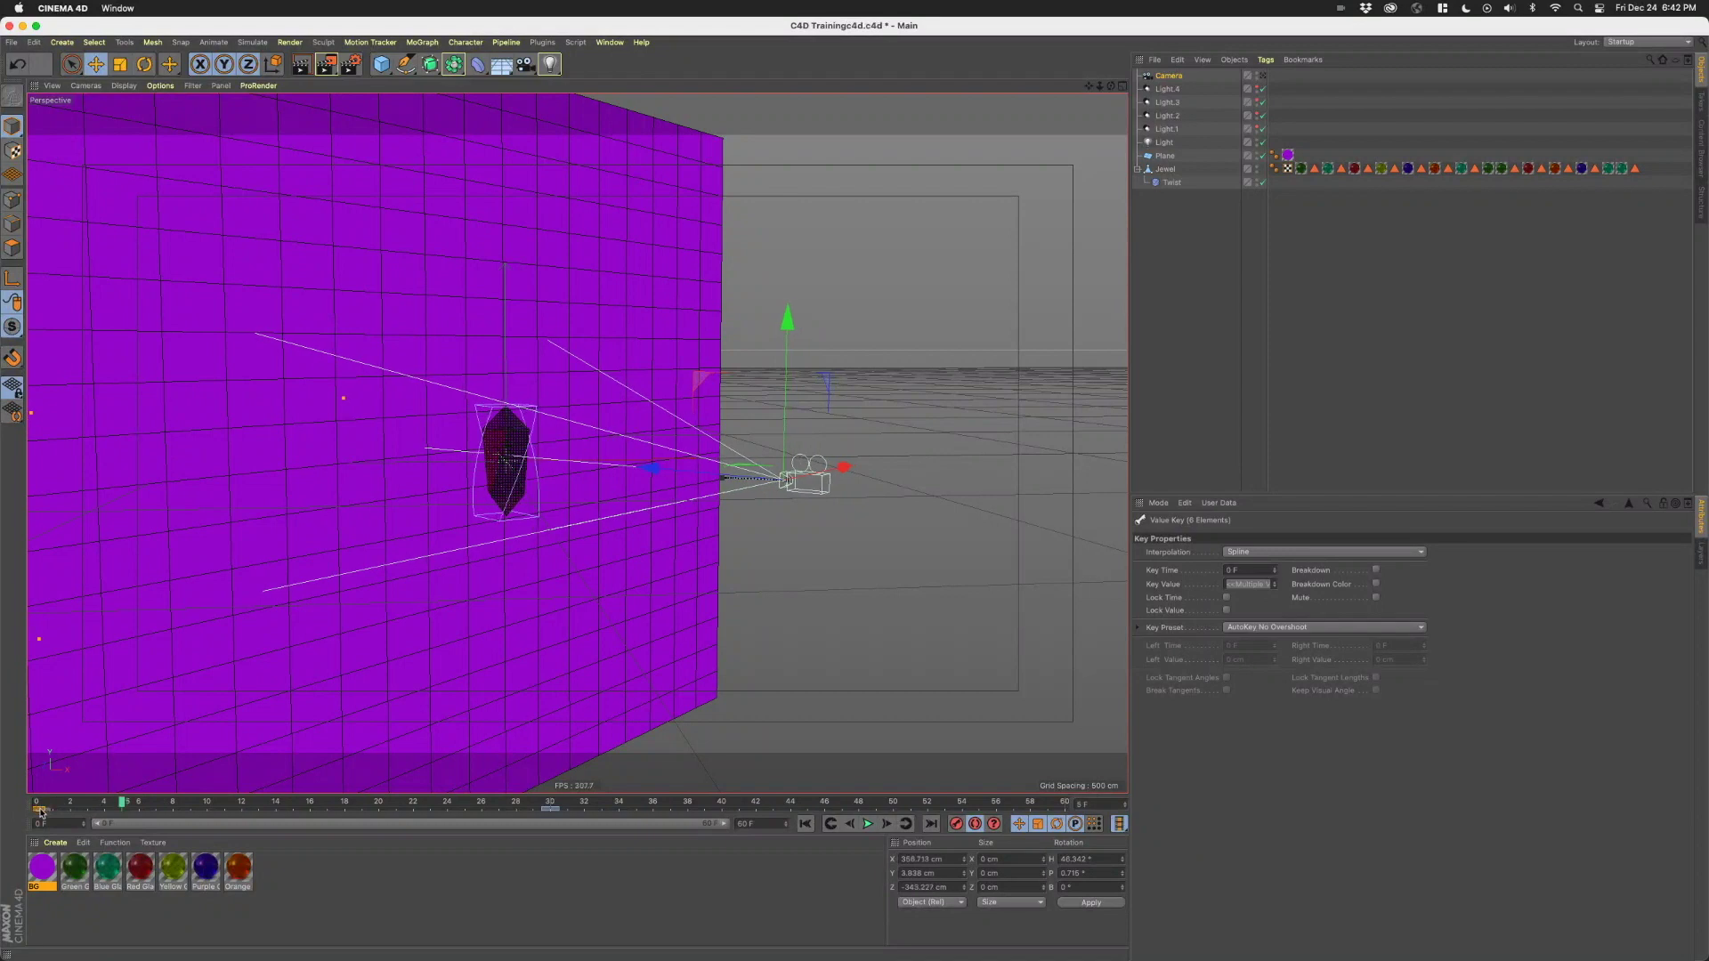
{"action": "left_click_drag", "start_coordinate": [123, 803], "coordinate": [41, 803]}
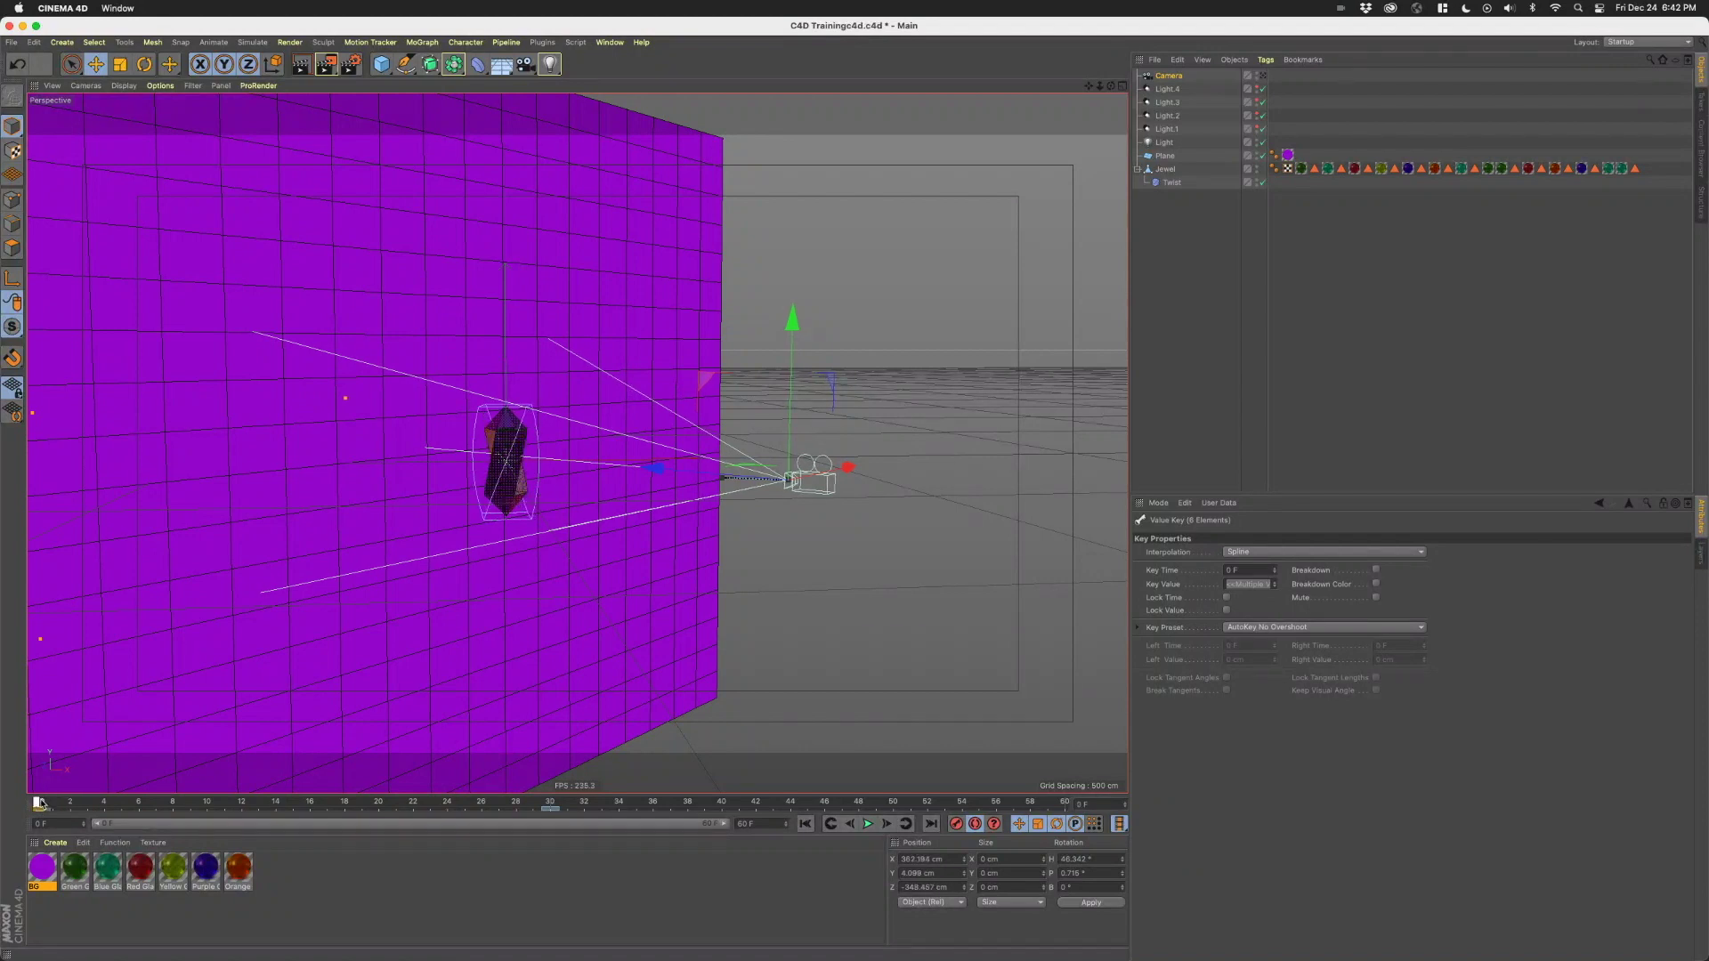
{"action": "left_click", "coordinate": [1168, 75]}
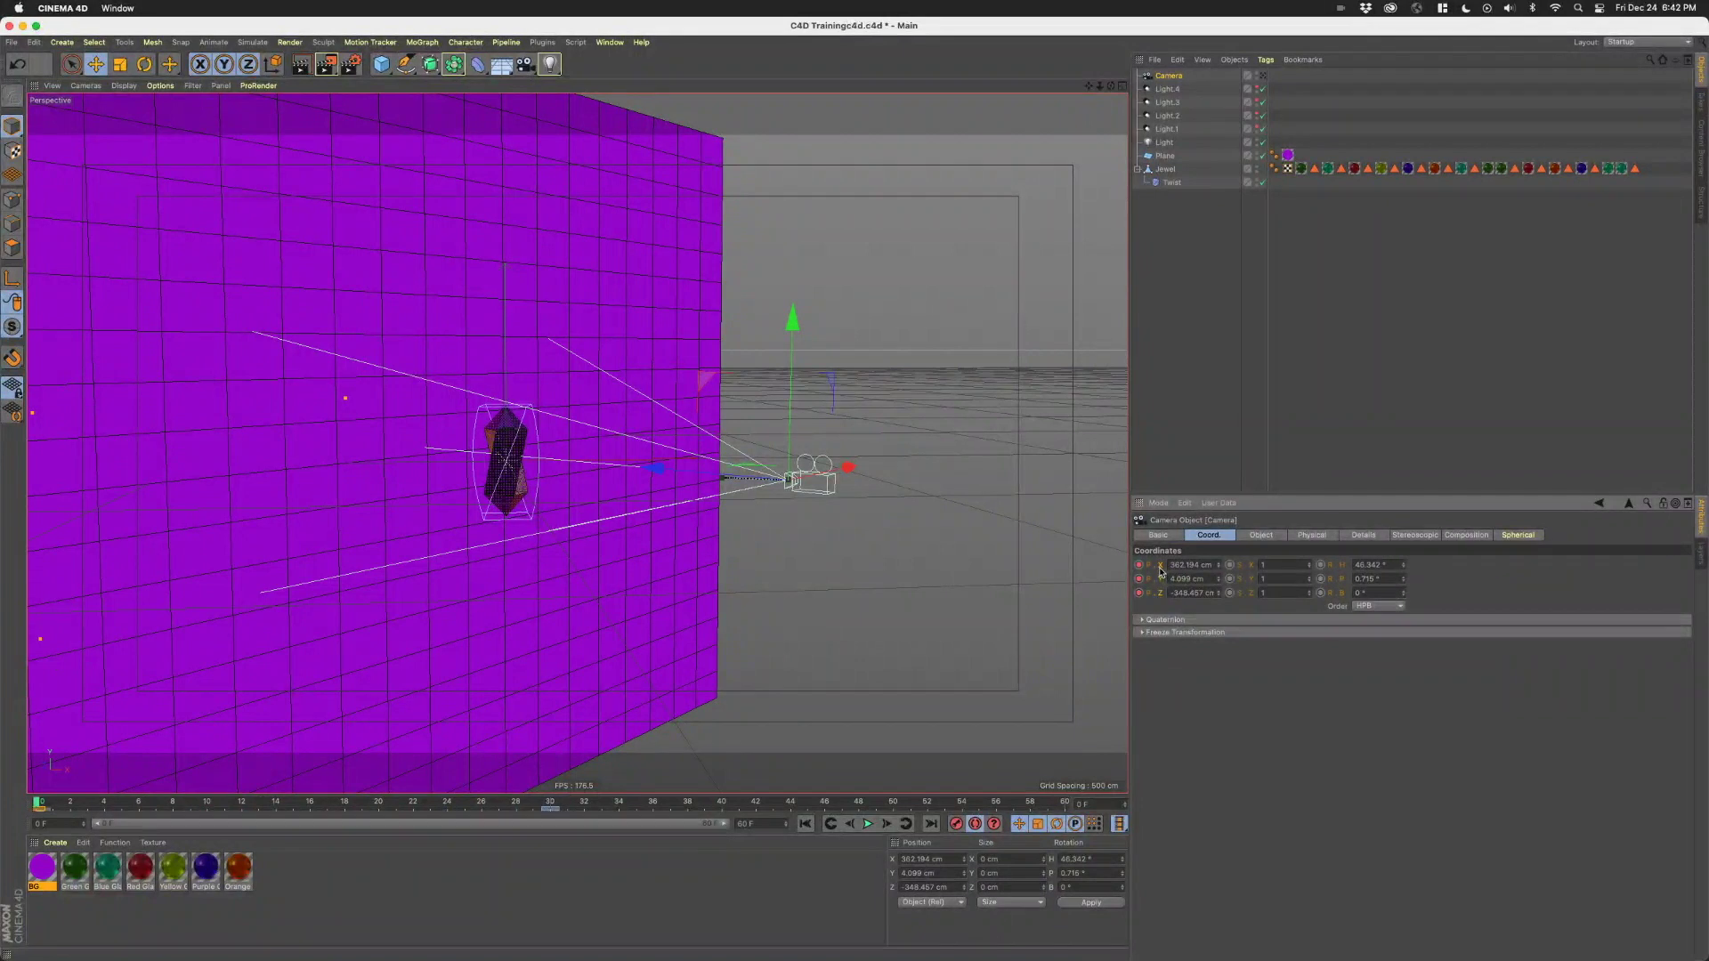
{"action": "right_click", "coordinate": [1160, 577]}
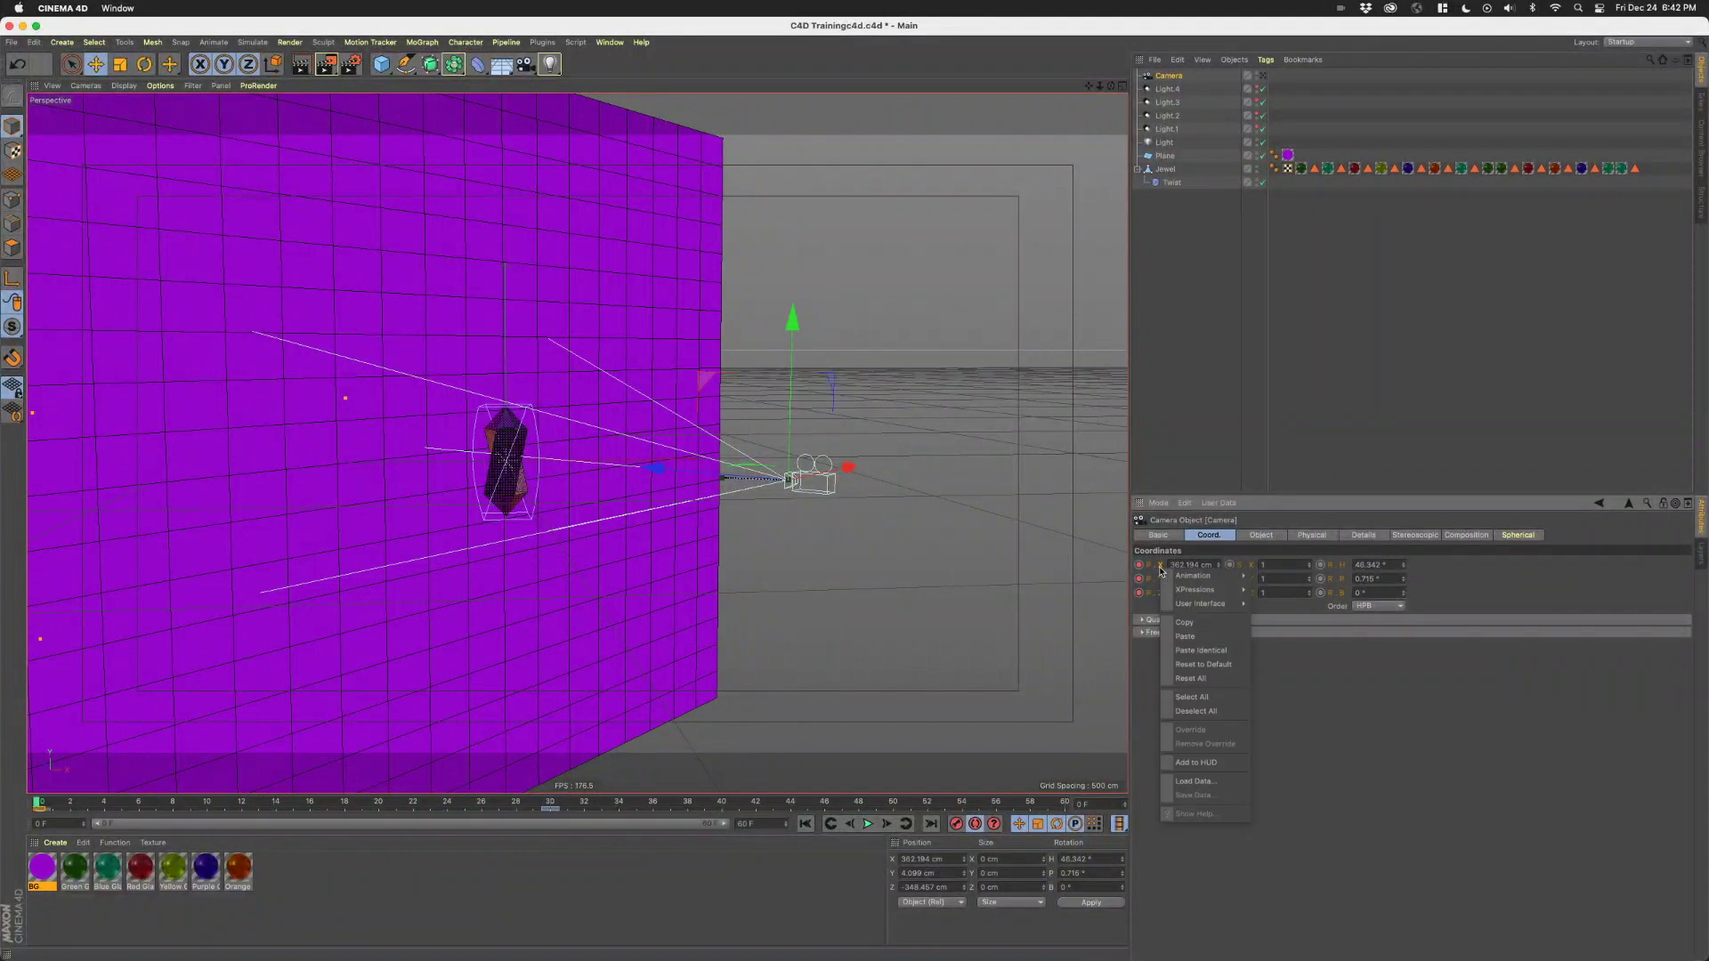
{"action": "left_click", "coordinate": [1199, 628]}
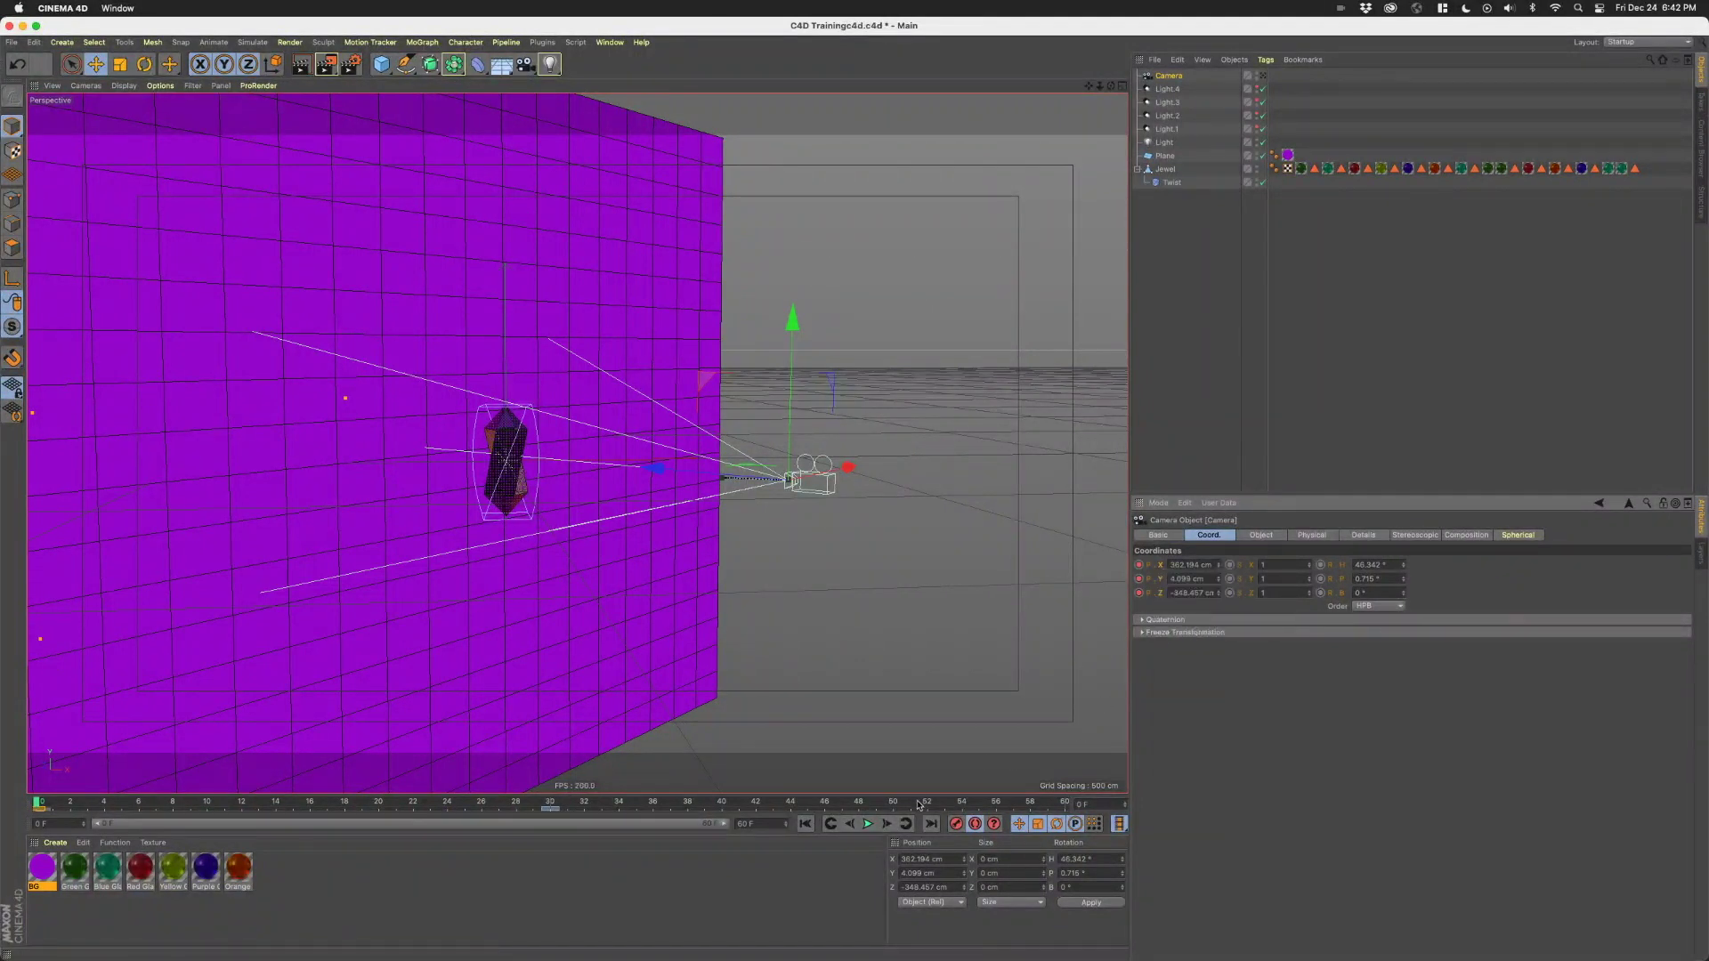
- Paste the copied position onto the camera at frame 60, keyframe it, and play the loop through the camera
{"action": "left_click", "coordinate": [1007, 808]}
{"action": "left_click_drag", "start_coordinate": [1007, 808], "coordinate": [1067, 810]}
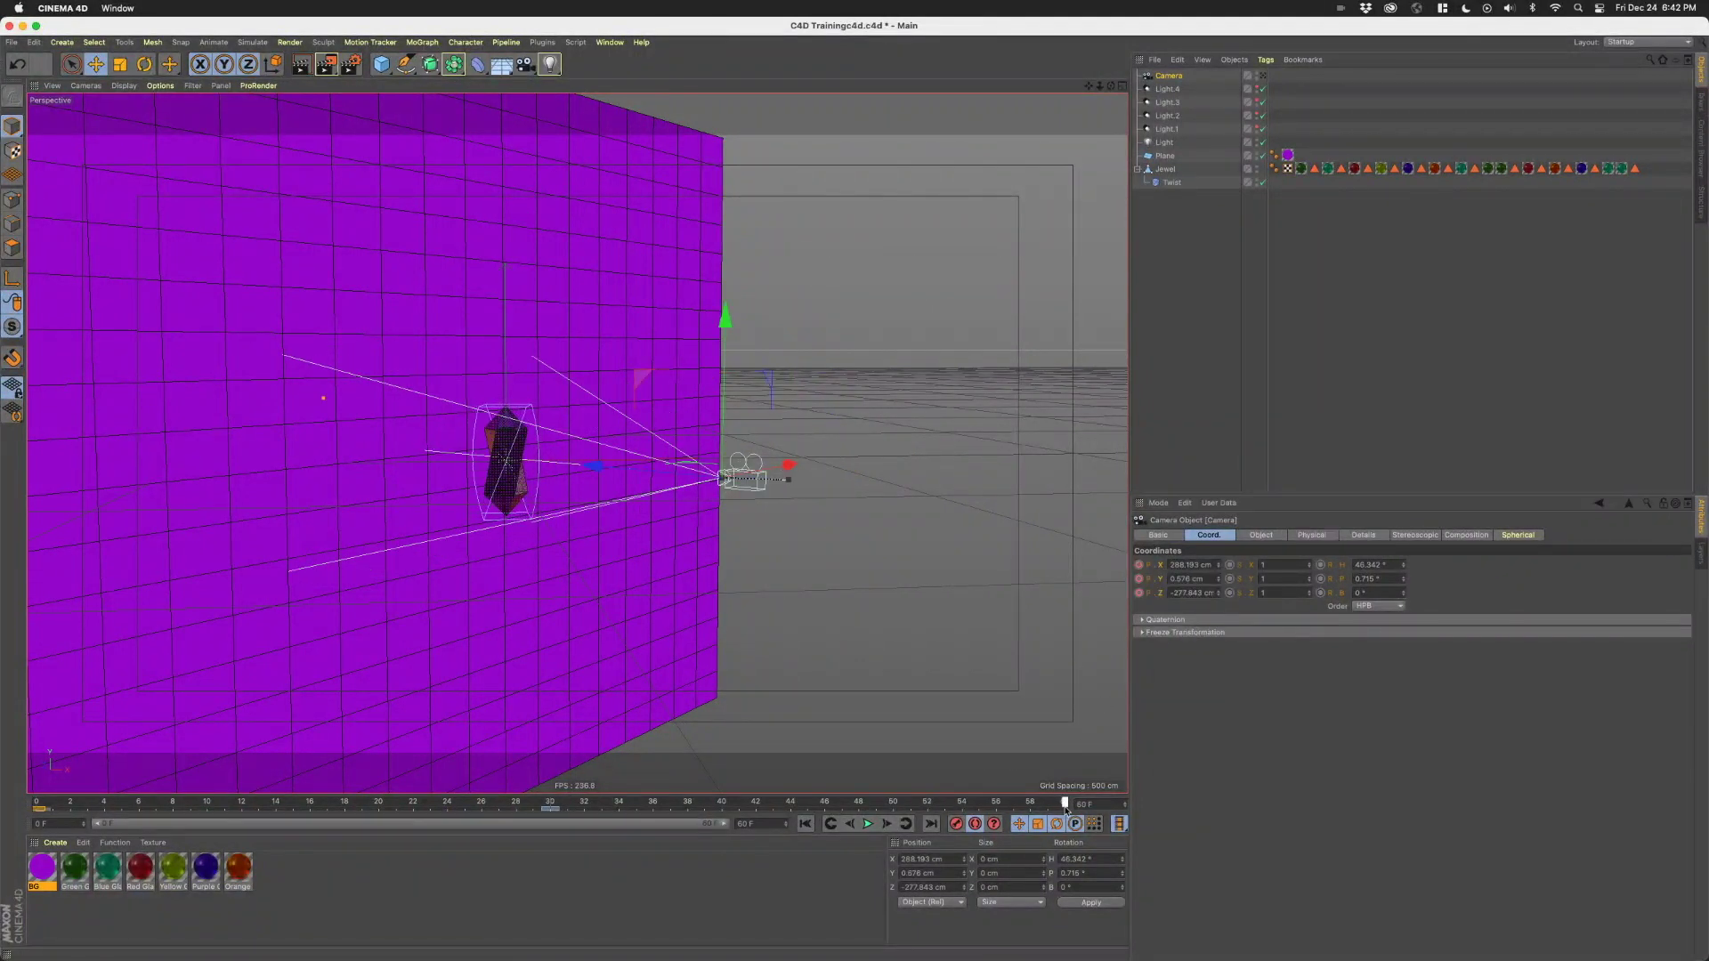
{"action": "right_click", "coordinate": [1168, 568]}
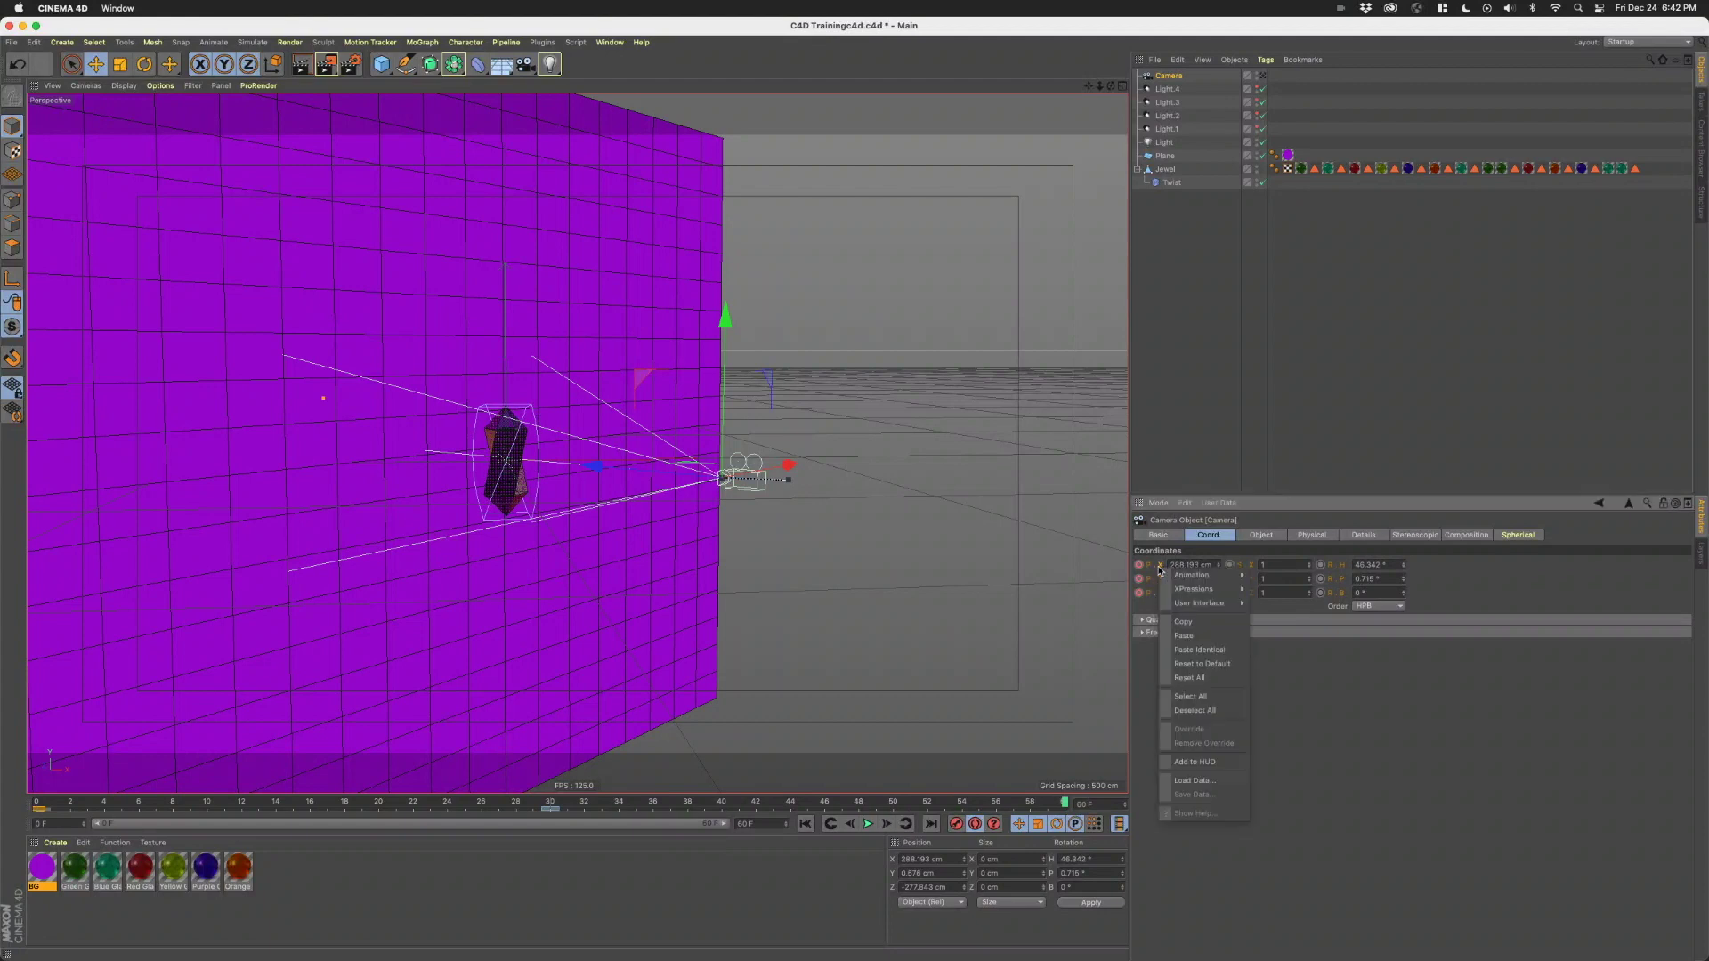
{"action": "left_click", "coordinate": [1204, 637]}
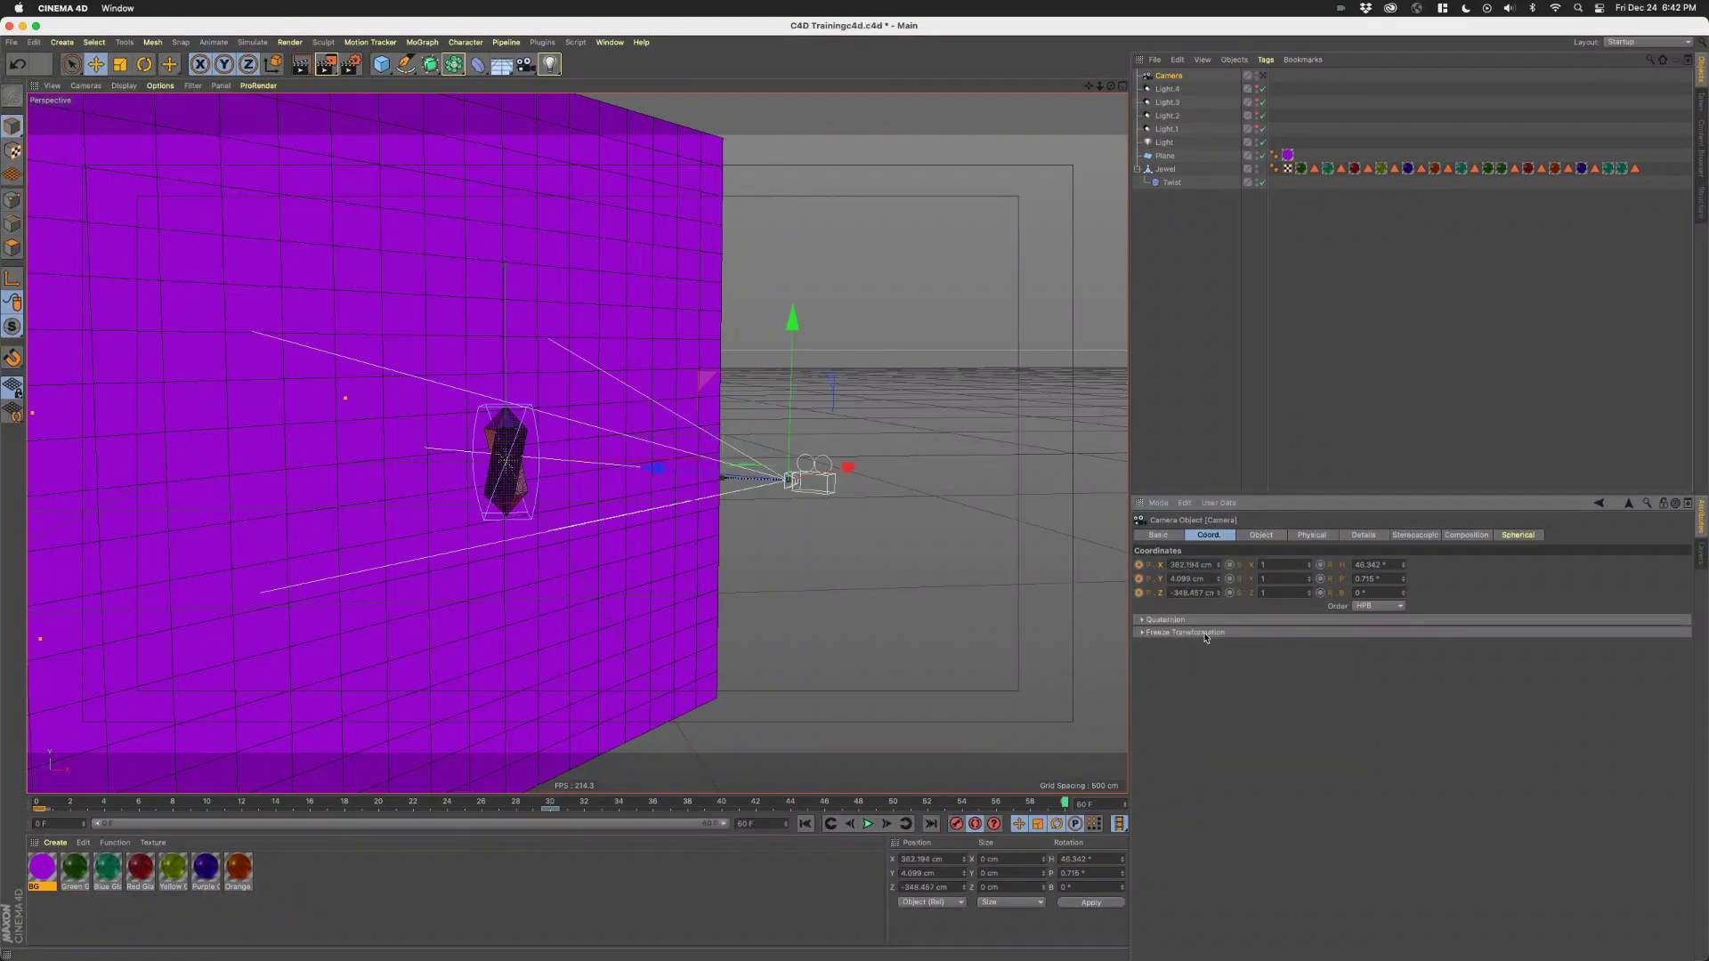
{"action": "left_click", "coordinate": [1139, 565]}
{"action": "mouse_move", "coordinate": [1064, 804]}
{"action": "left_mouse_down"}
{"action": "mouse_move", "coordinate": [38, 787]}
{"action": "mouse_move", "coordinate": [1065, 803]}
{"action": "left_mouse_up"}
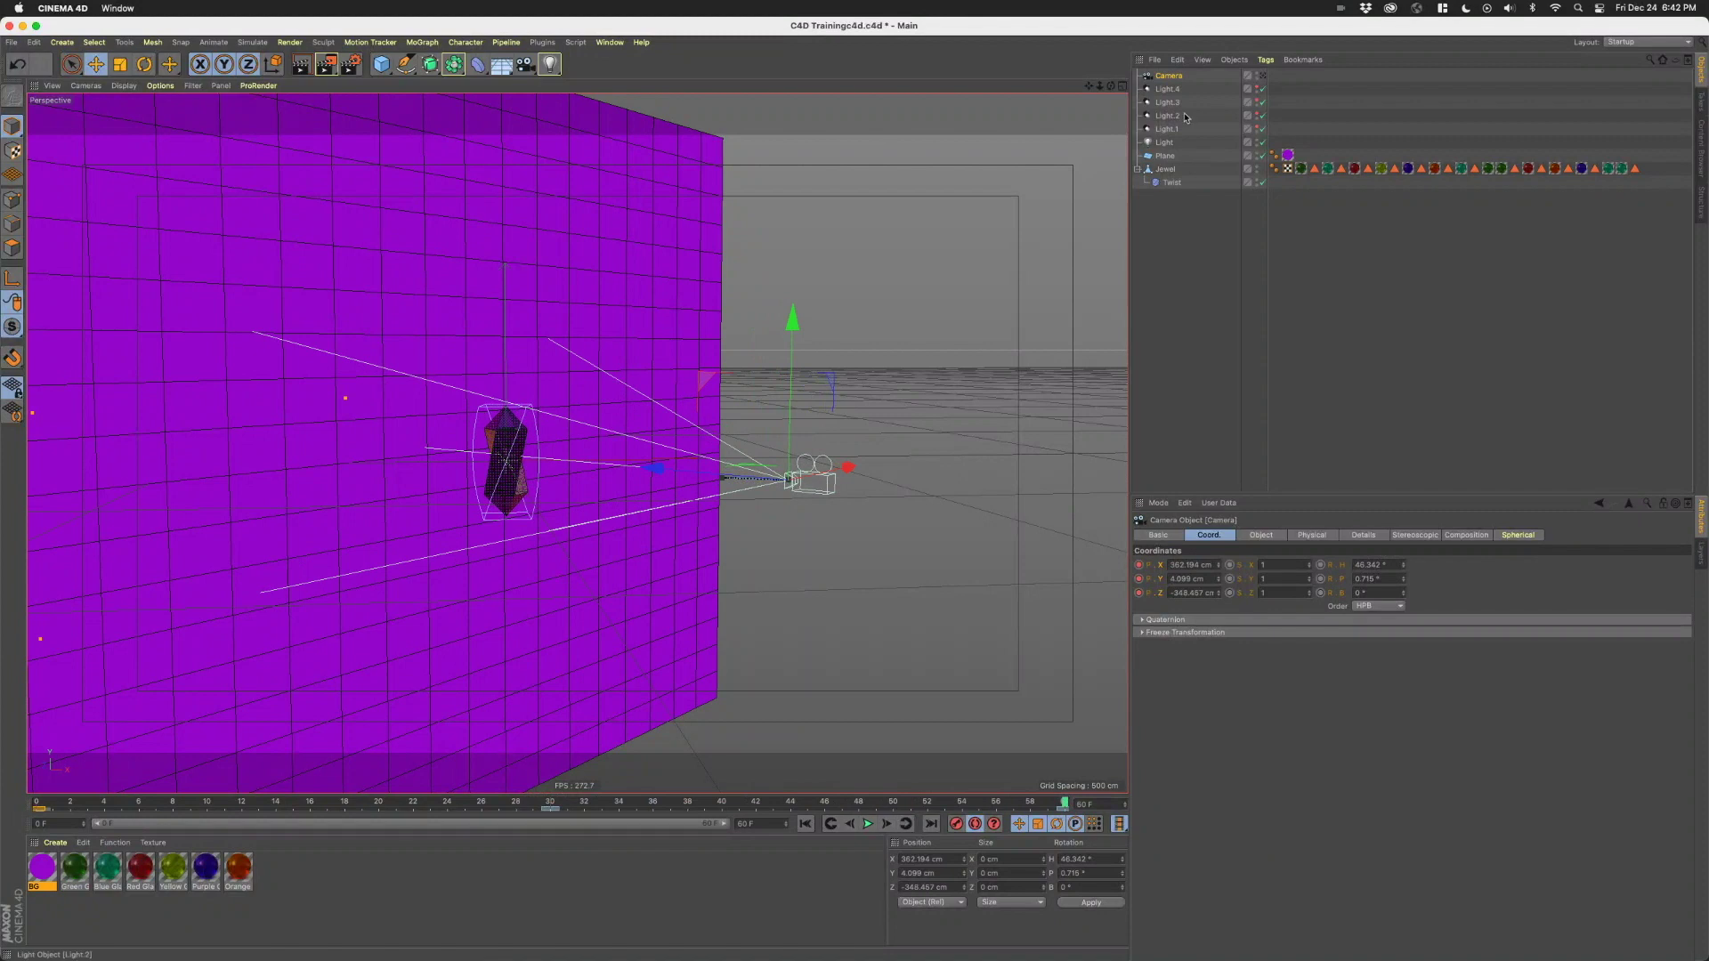
{"action": "left_click", "coordinate": [1261, 77]}
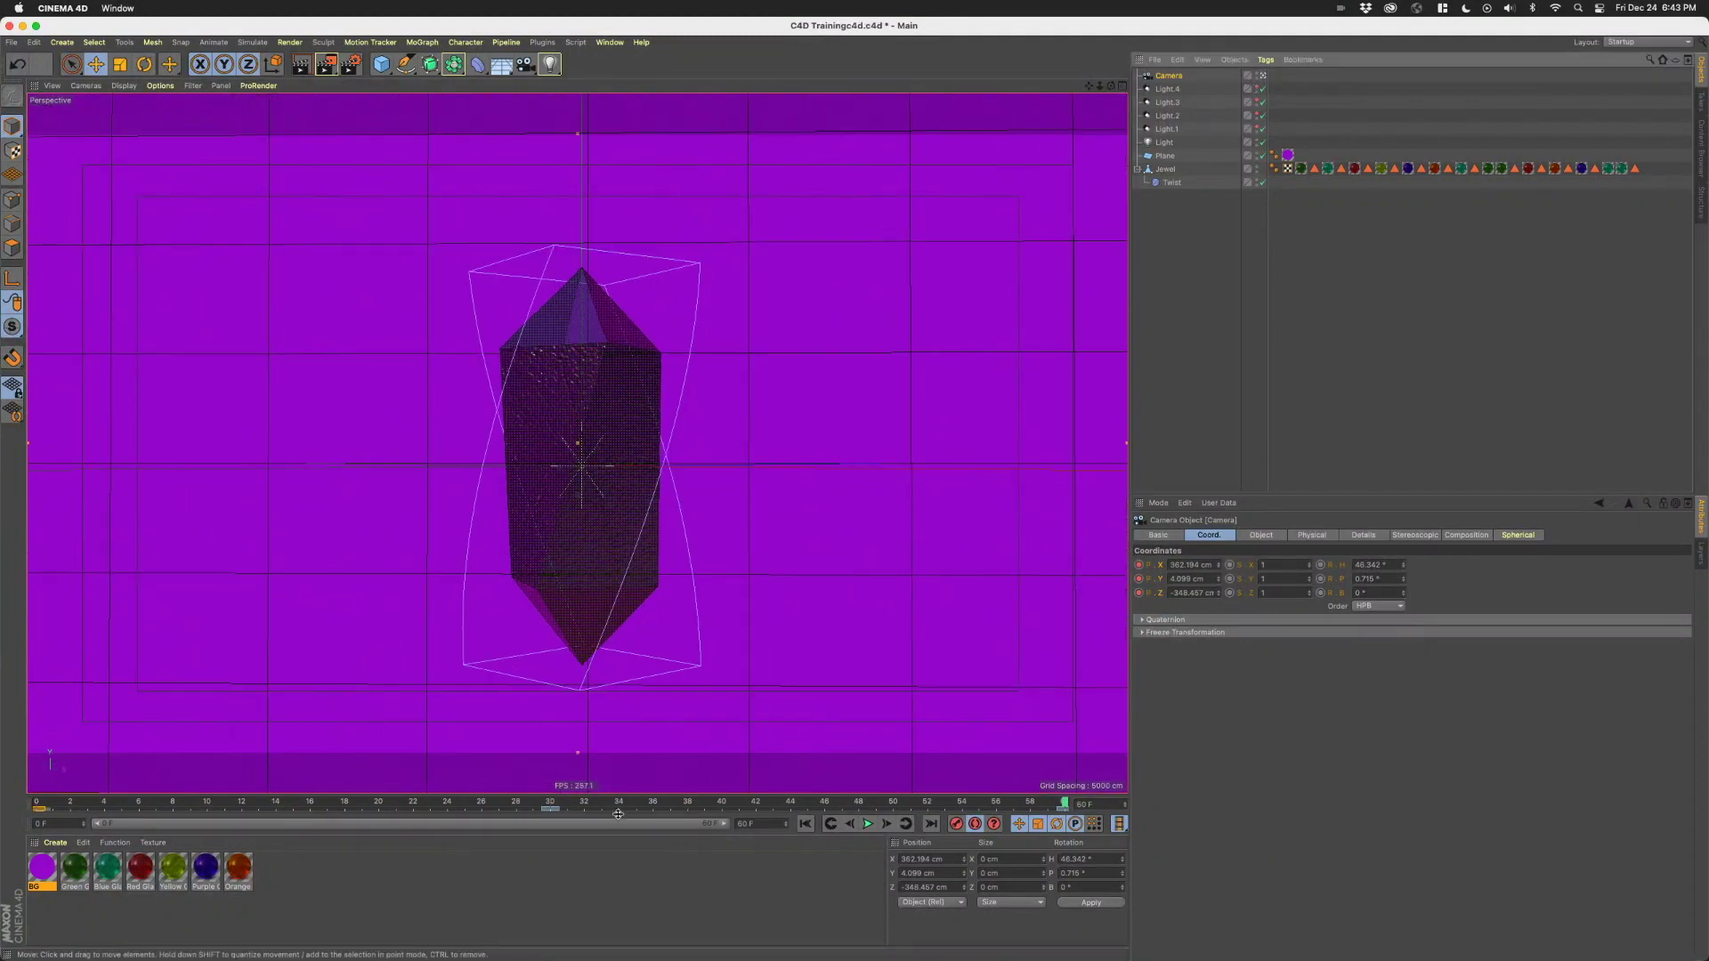
{"action": "left_click", "coordinate": [868, 825]}
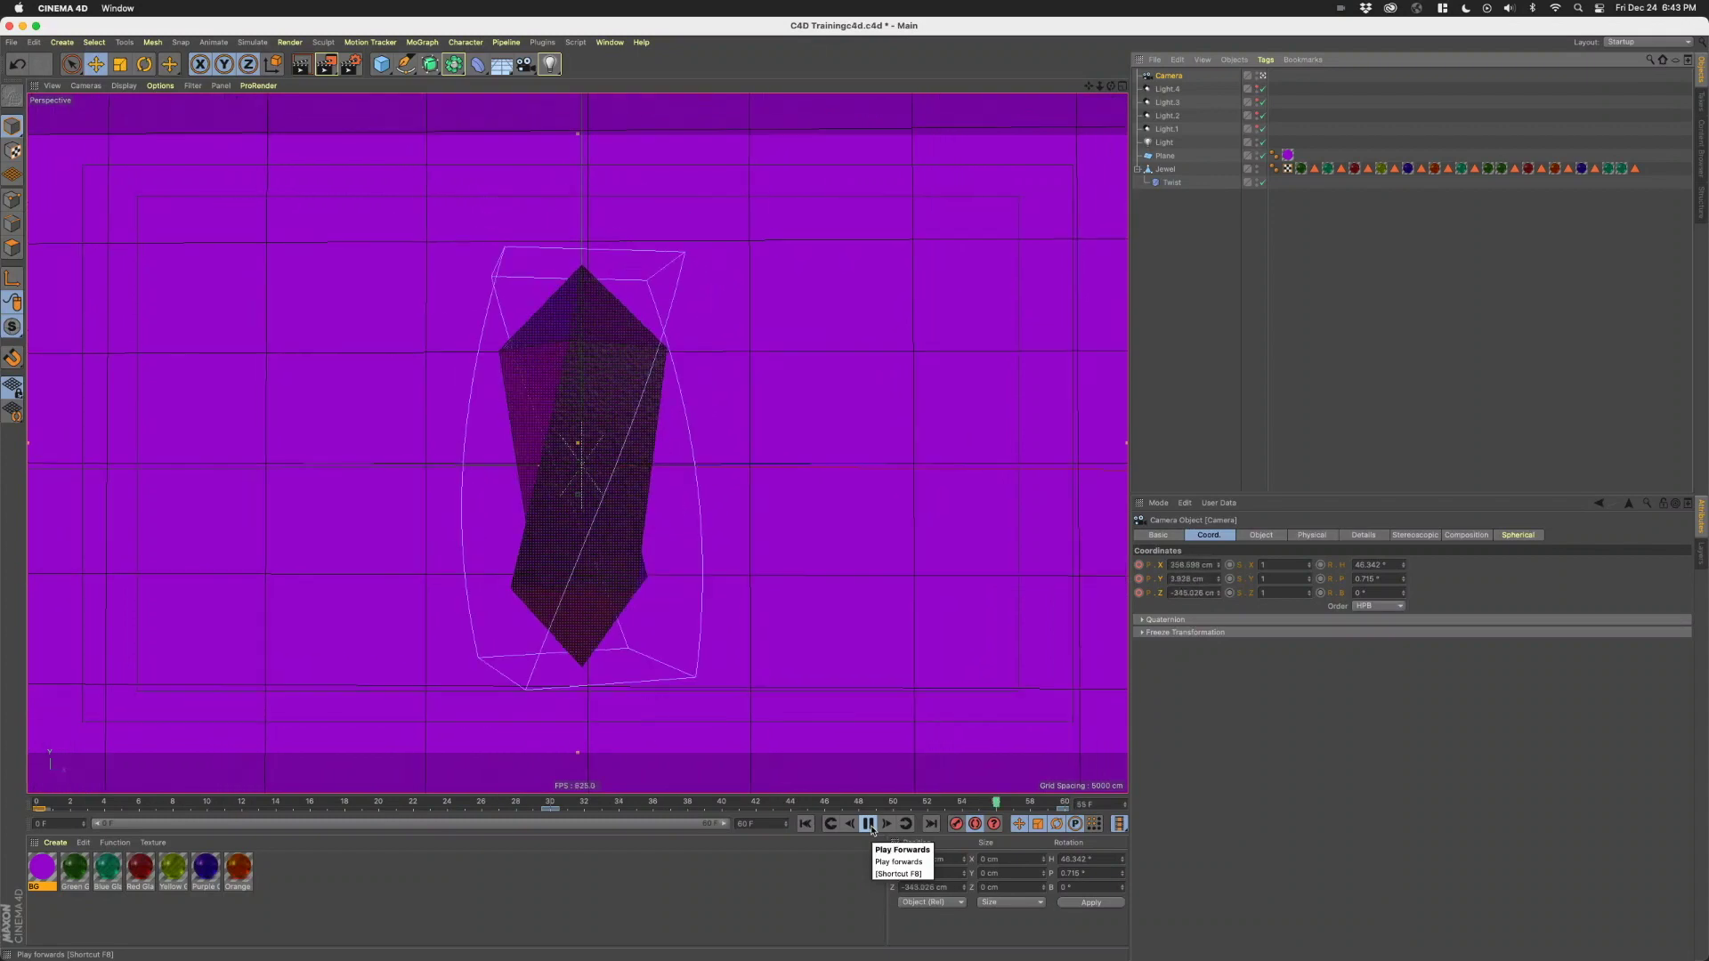
- Stop the loop playback and return the playhead to the start of the timeline
{"action": "left_click", "coordinate": [868, 825]}
{"action": "left_click_drag", "start_coordinate": [753, 801], "coordinate": [1100, 805]}
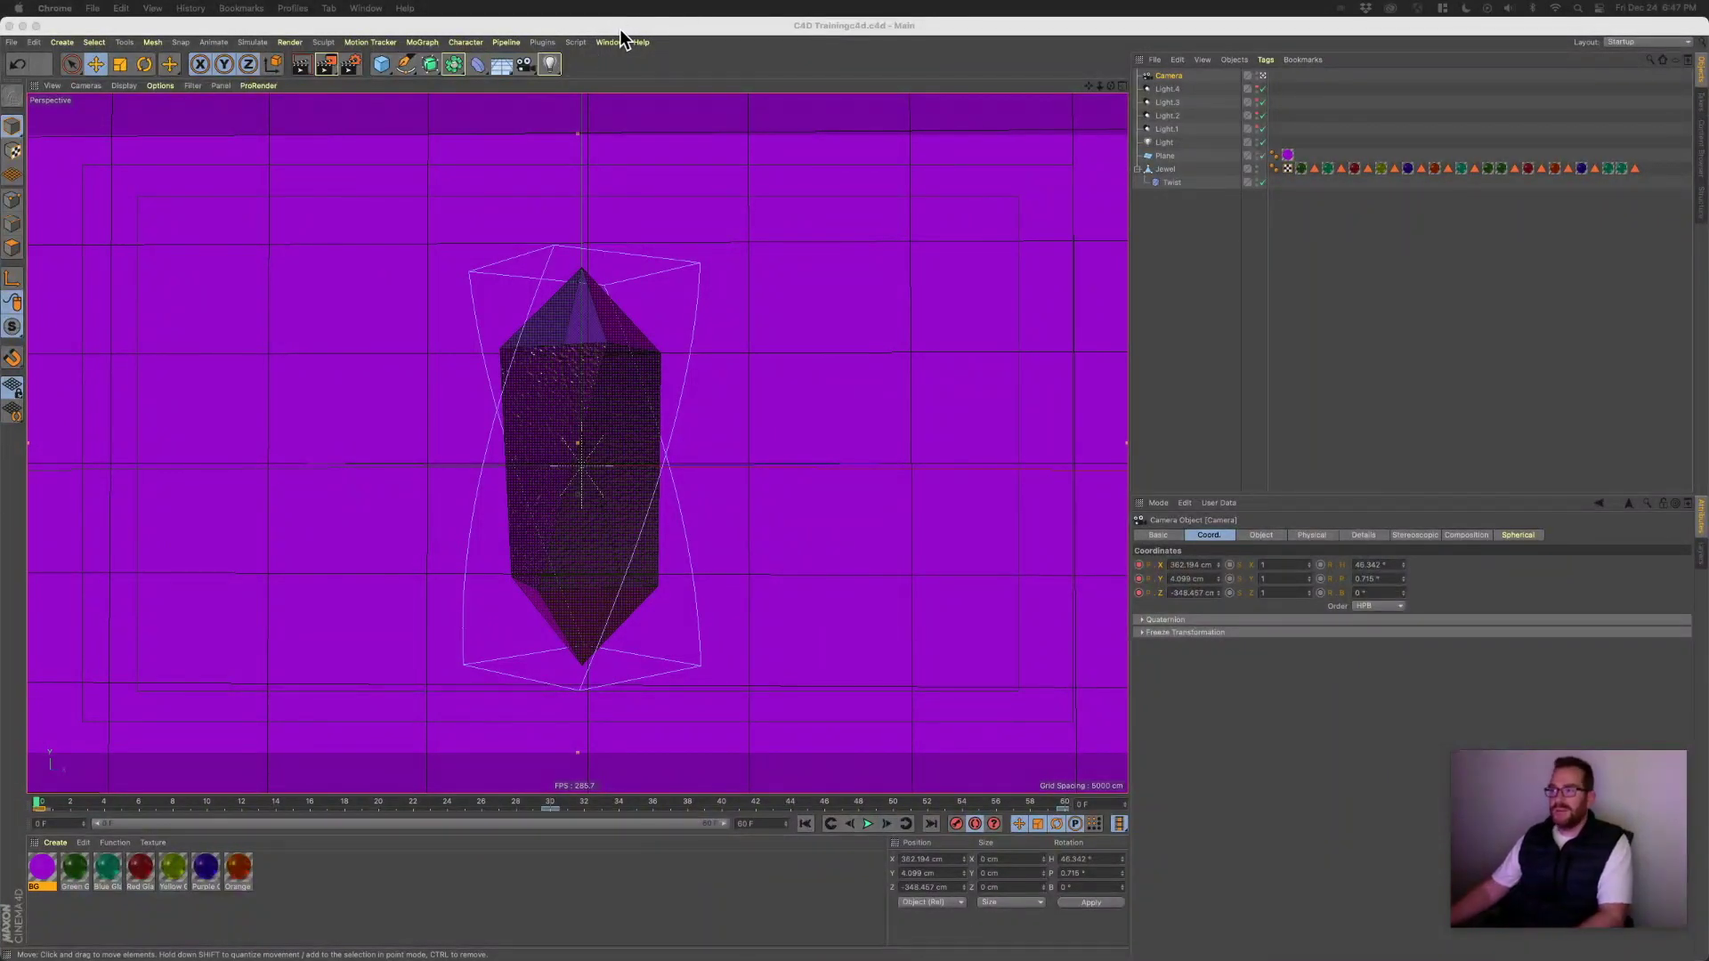
{"action": "left_click", "coordinate": [538, 30]}
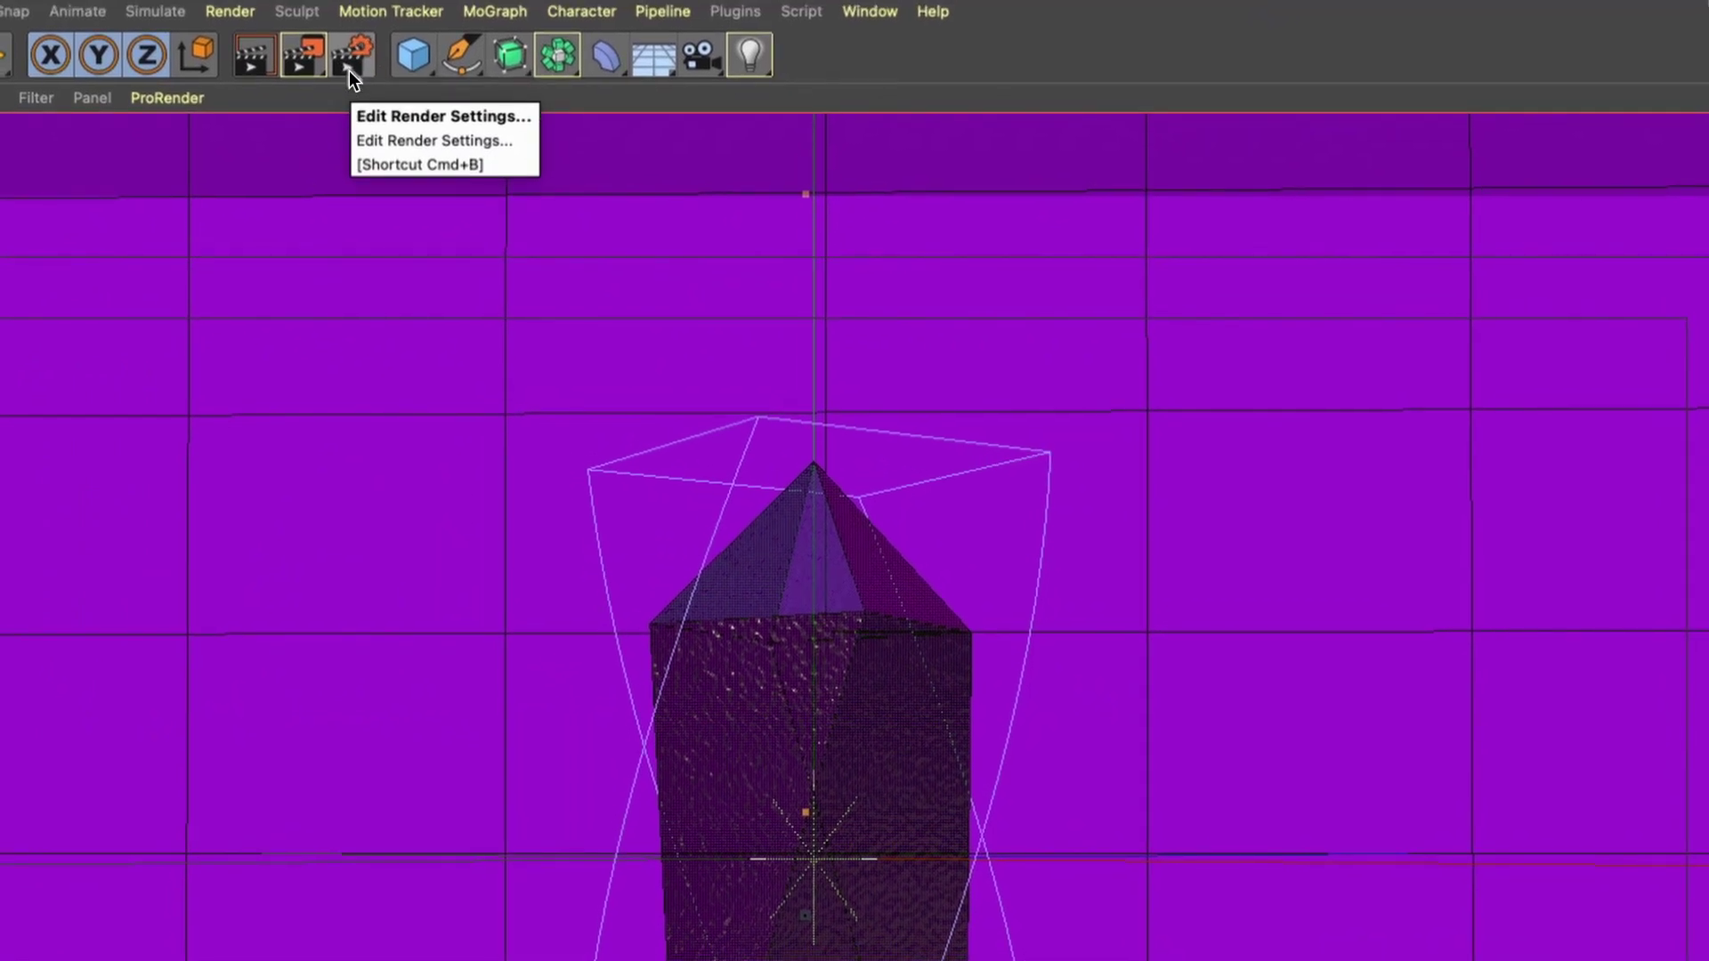
- Set the render output to 1920 × 1080 pixels and the frame range to All Frames in the render settings
{"action": "left_click", "coordinate": [349, 64]}
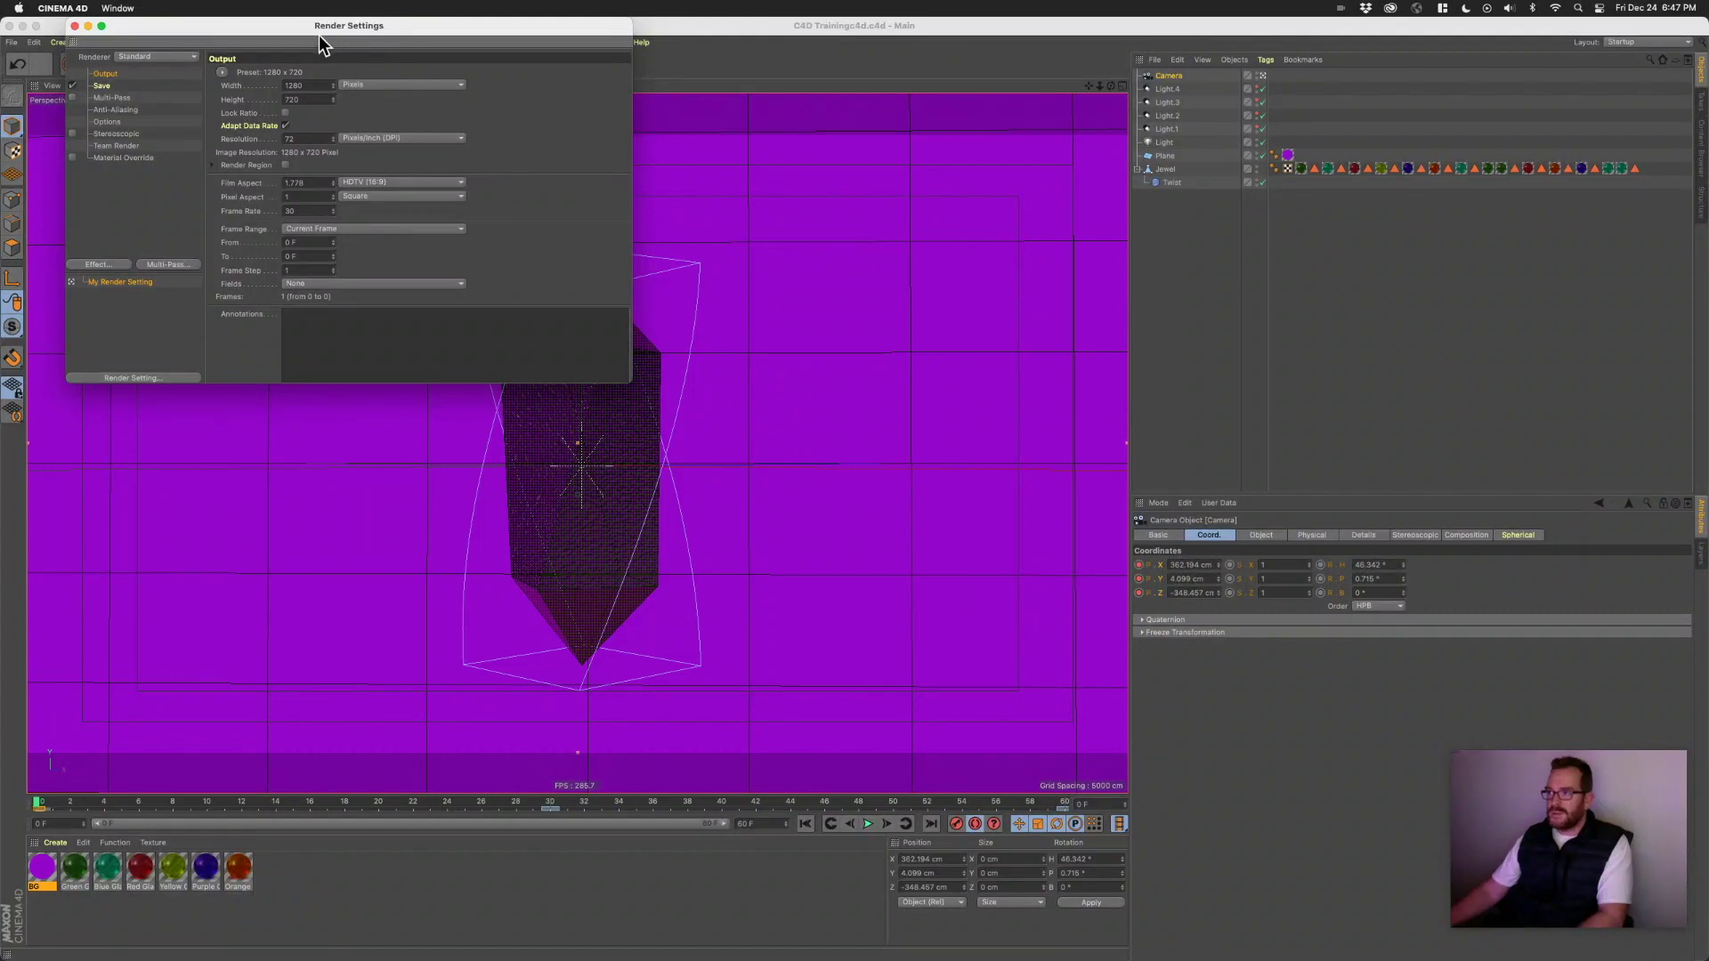
{"action": "left_click_drag", "start_coordinate": [222, 27], "coordinate": [635, 237]}
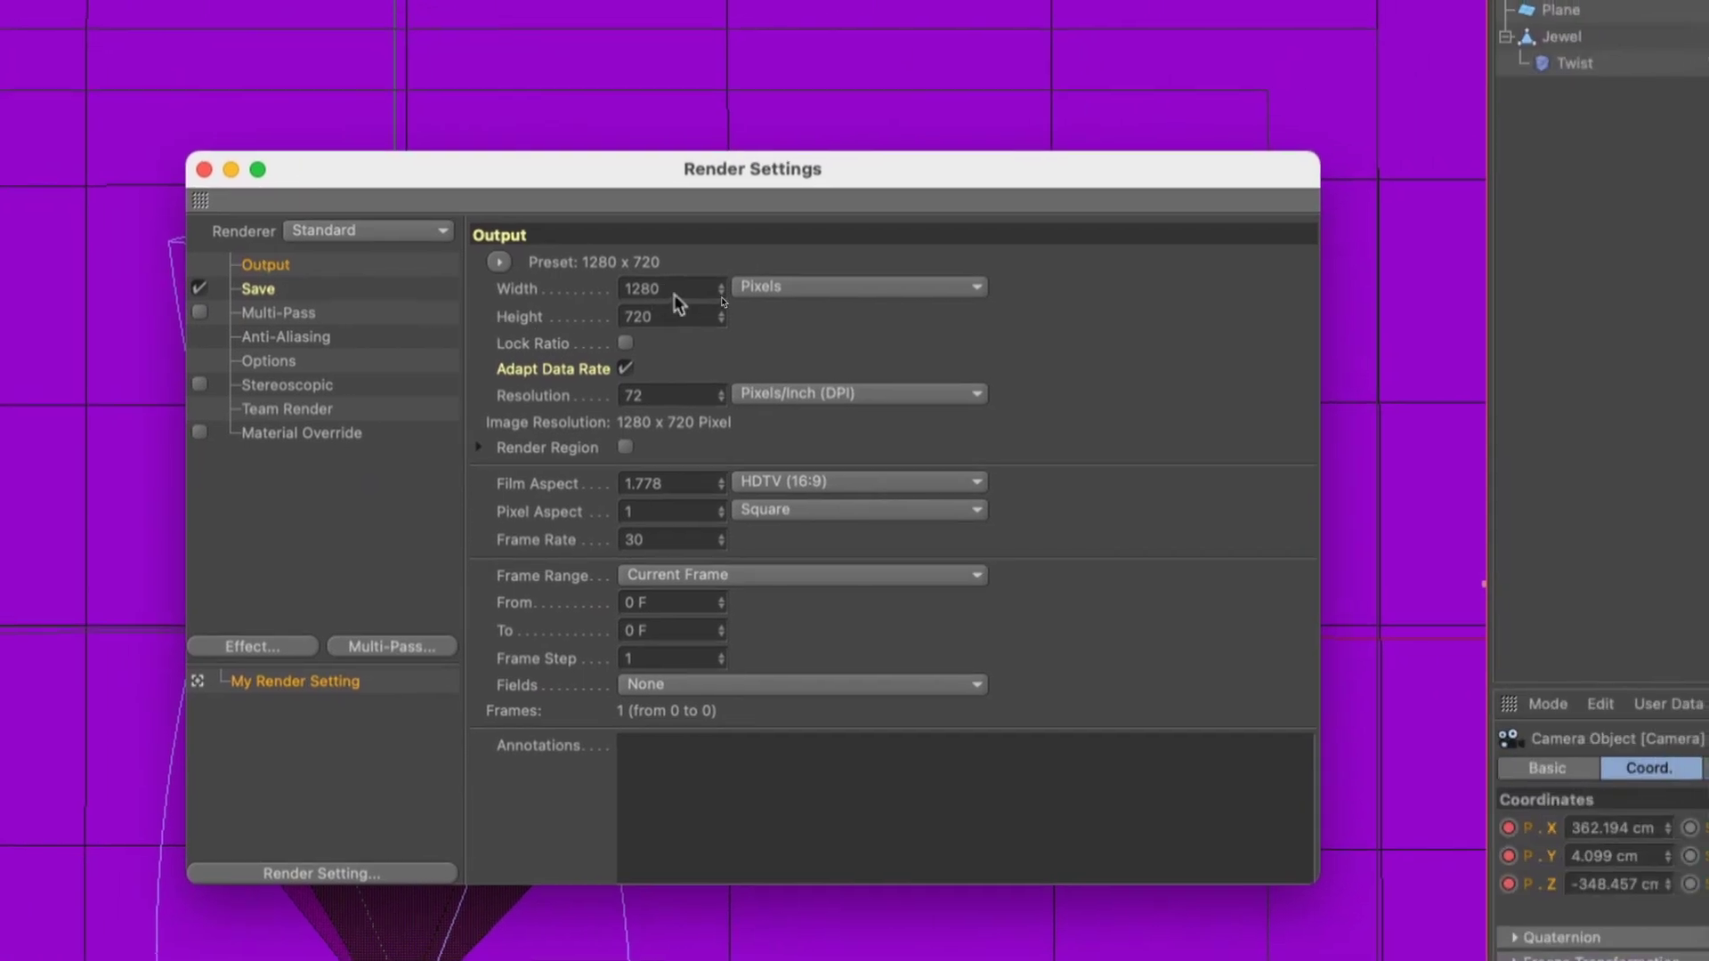
{"action": "left_click", "coordinate": [673, 294]}
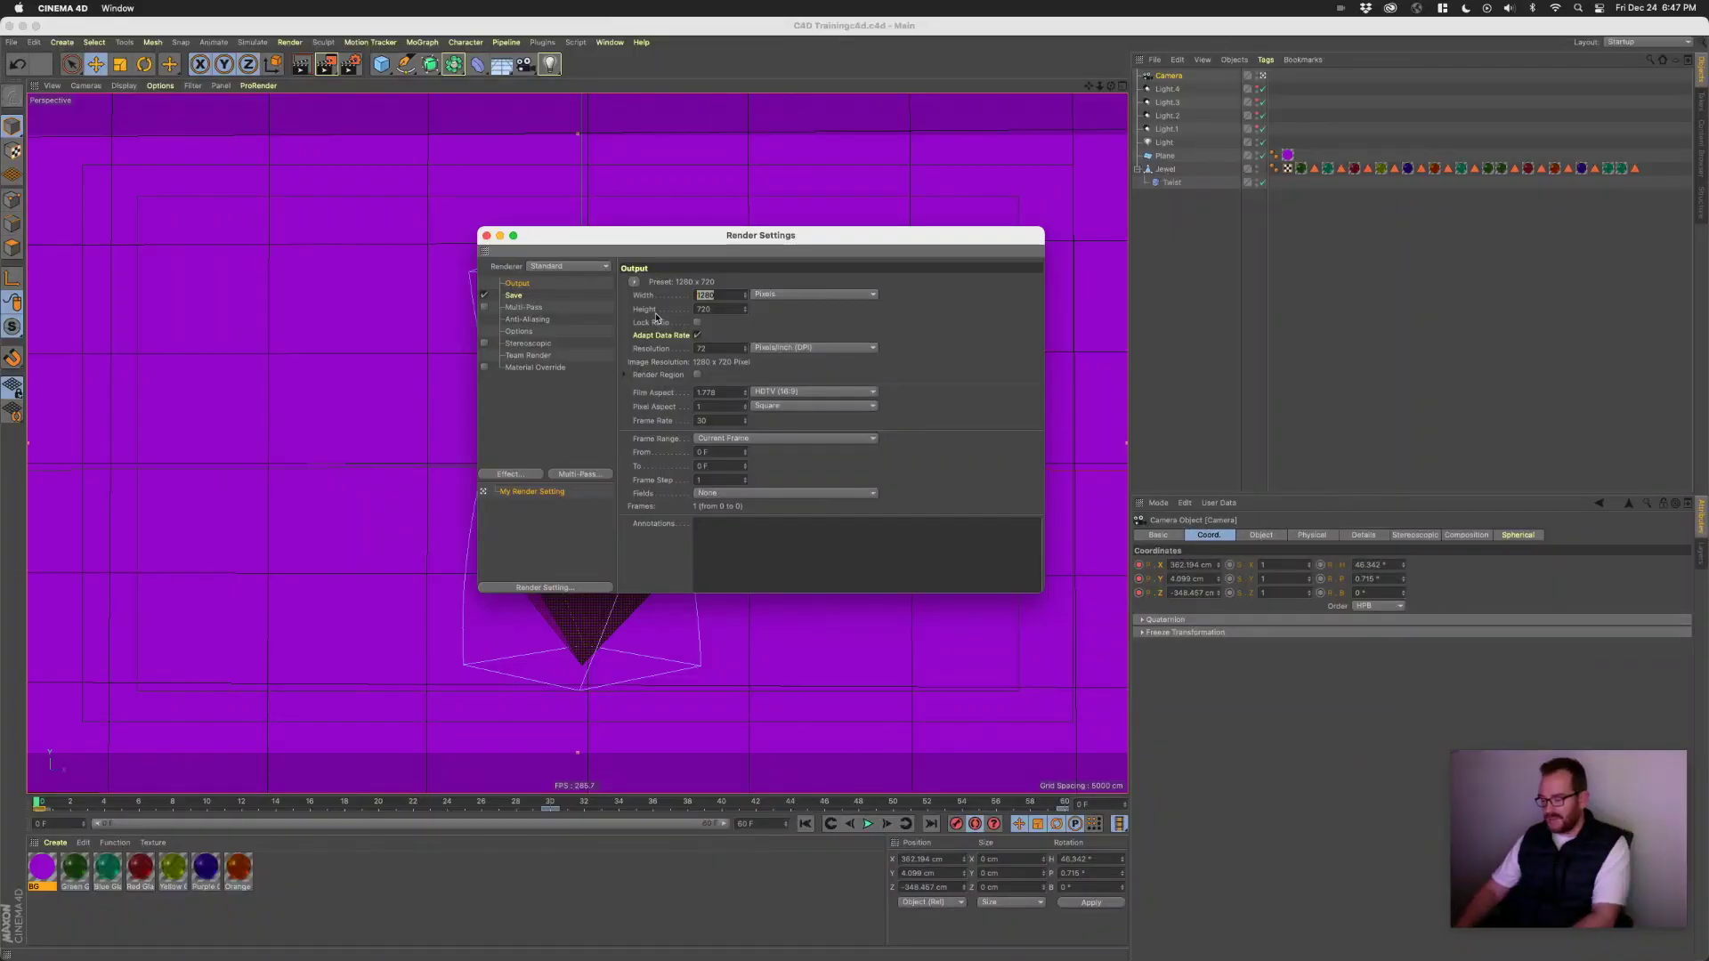
{"action": "type", "text": "1920"}
{"action": "key", "text": "Return"}
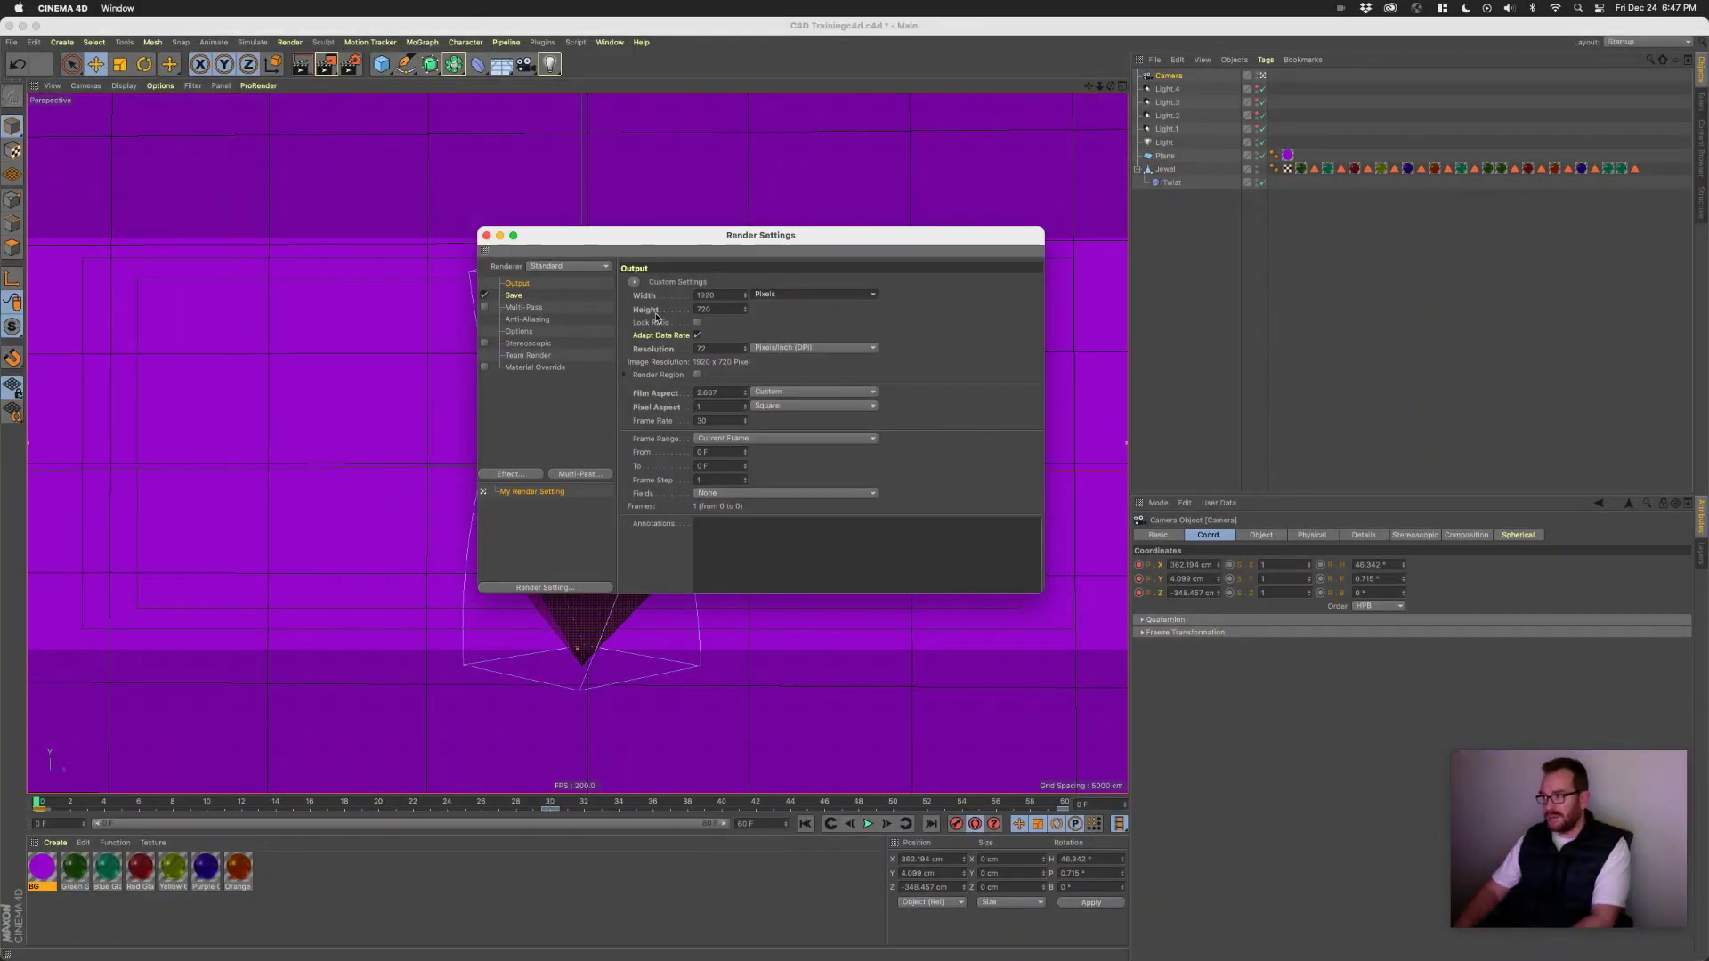
{"action": "key", "text": "Tab"}
{"action": "type", "text": "1080"}
{"action": "key", "text": "Return"}
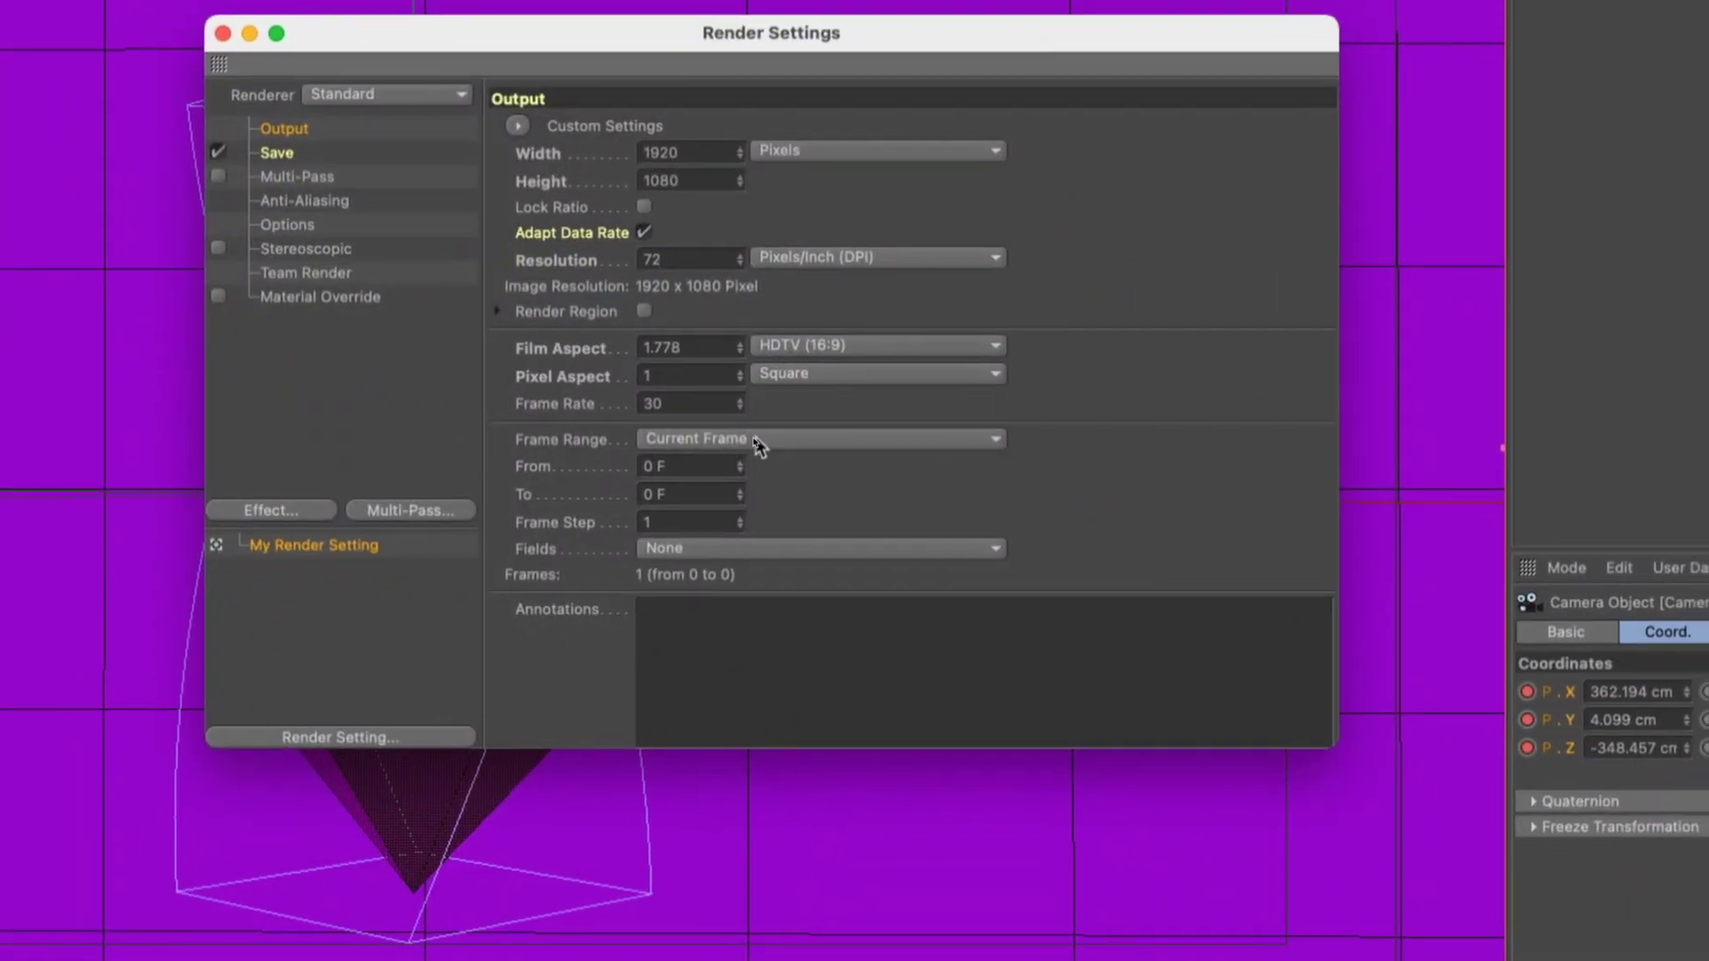
{"action": "left_click", "coordinate": [772, 442]}
{"action": "left_click", "coordinate": [725, 520]}
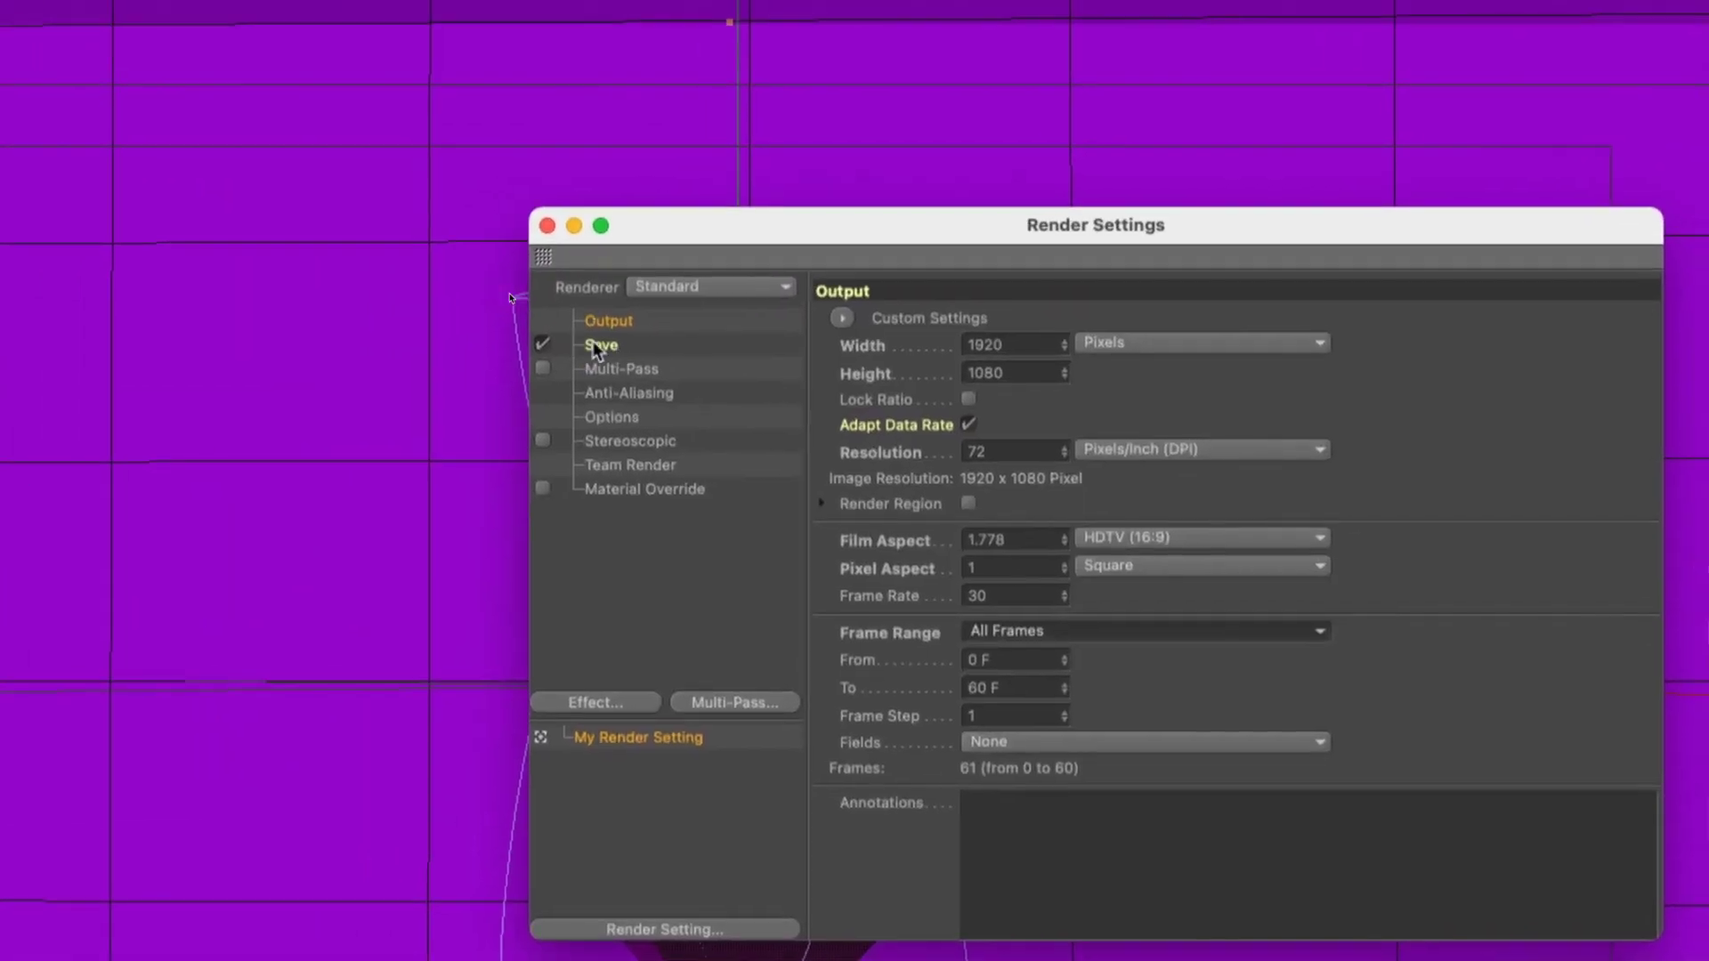
- Set the render's save path to the Desktop, naming the file "Jewel_" followed by the author's surname
{"action": "left_click", "coordinate": [339, 121]}
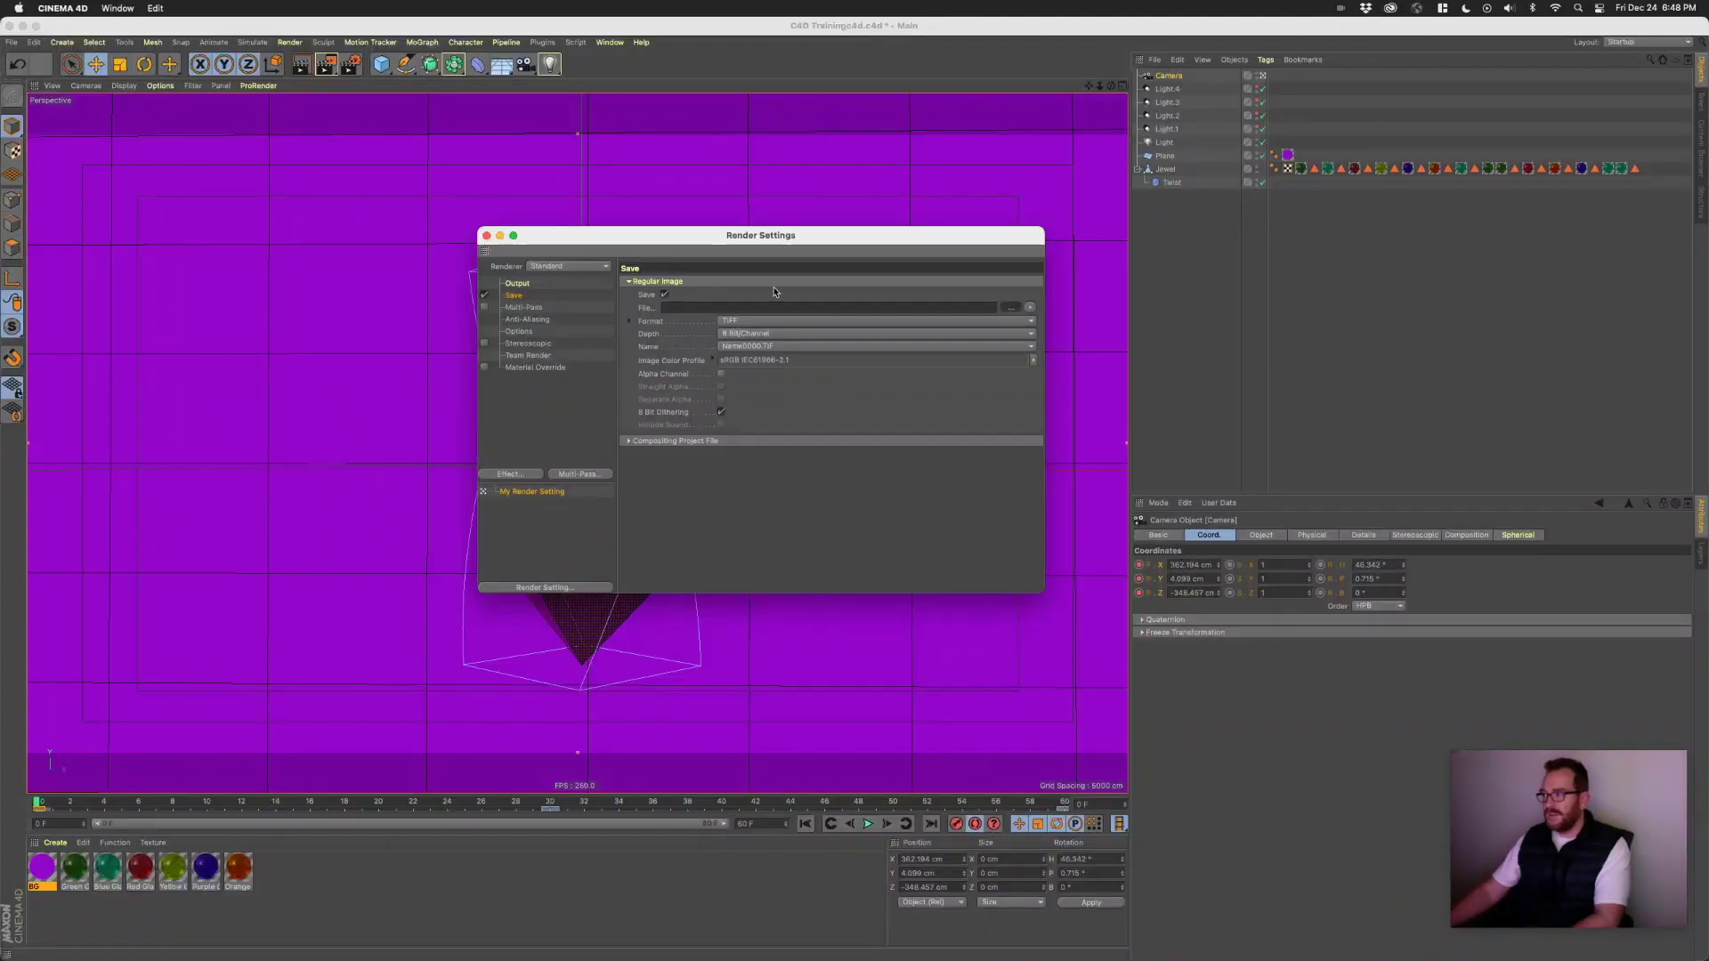
{"action": "left_click", "coordinate": [929, 350]}
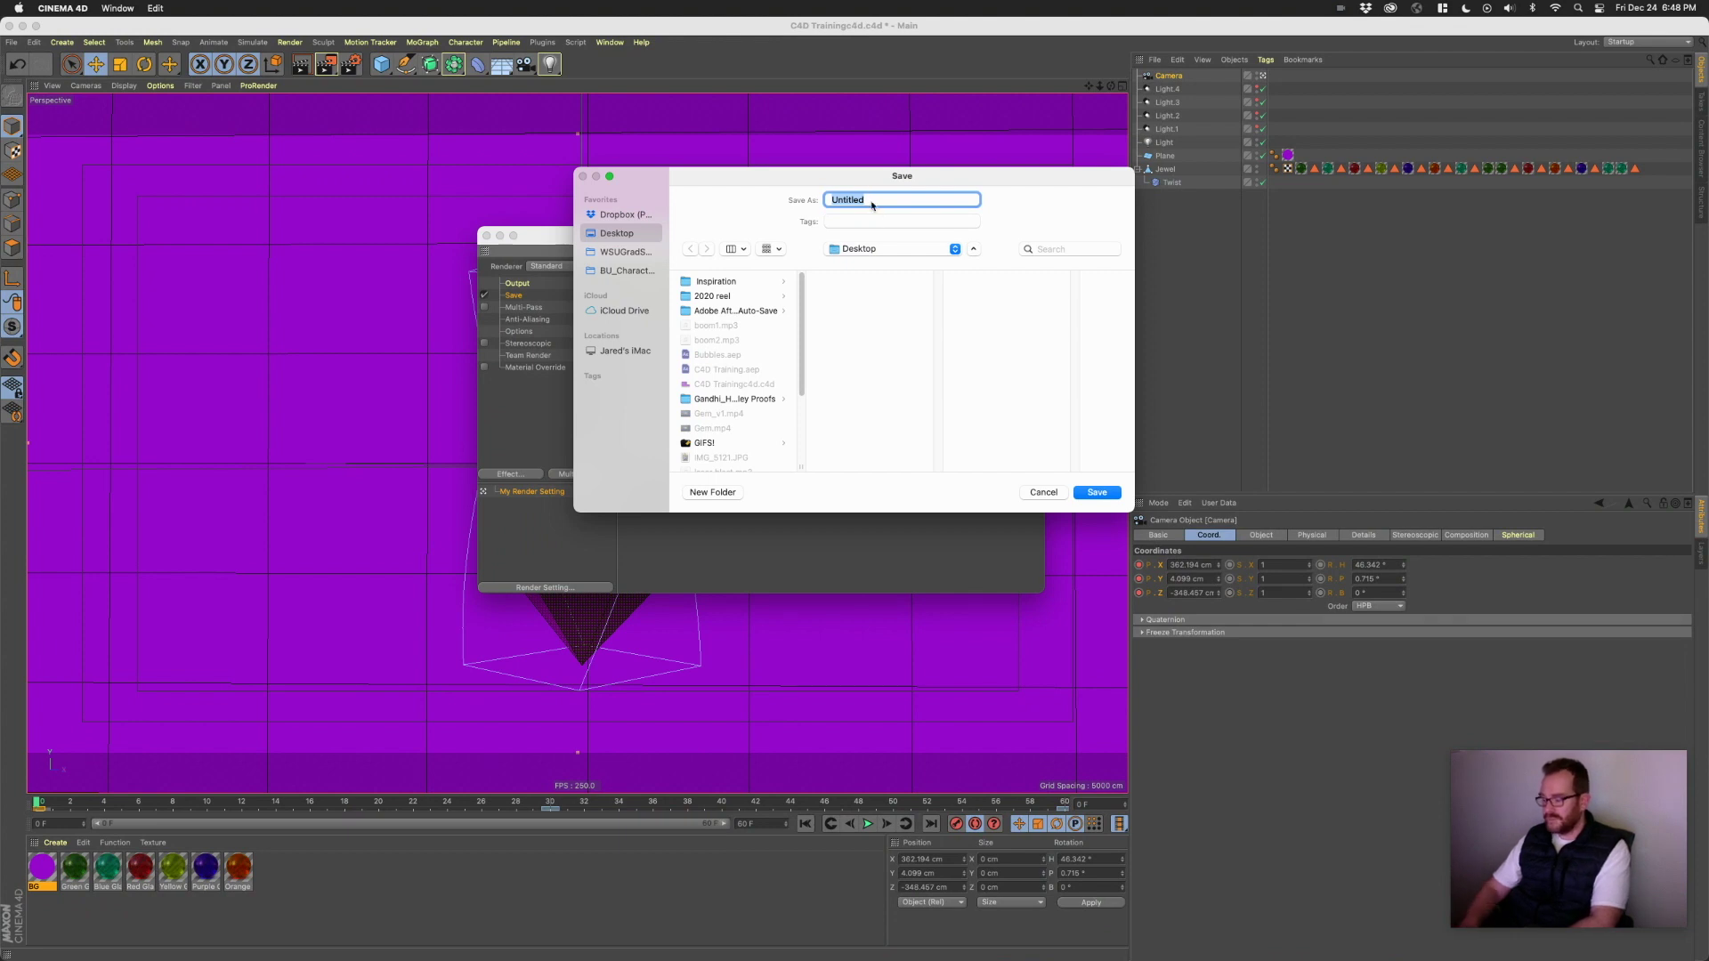
{"action": "type", "text": "Jewel"}
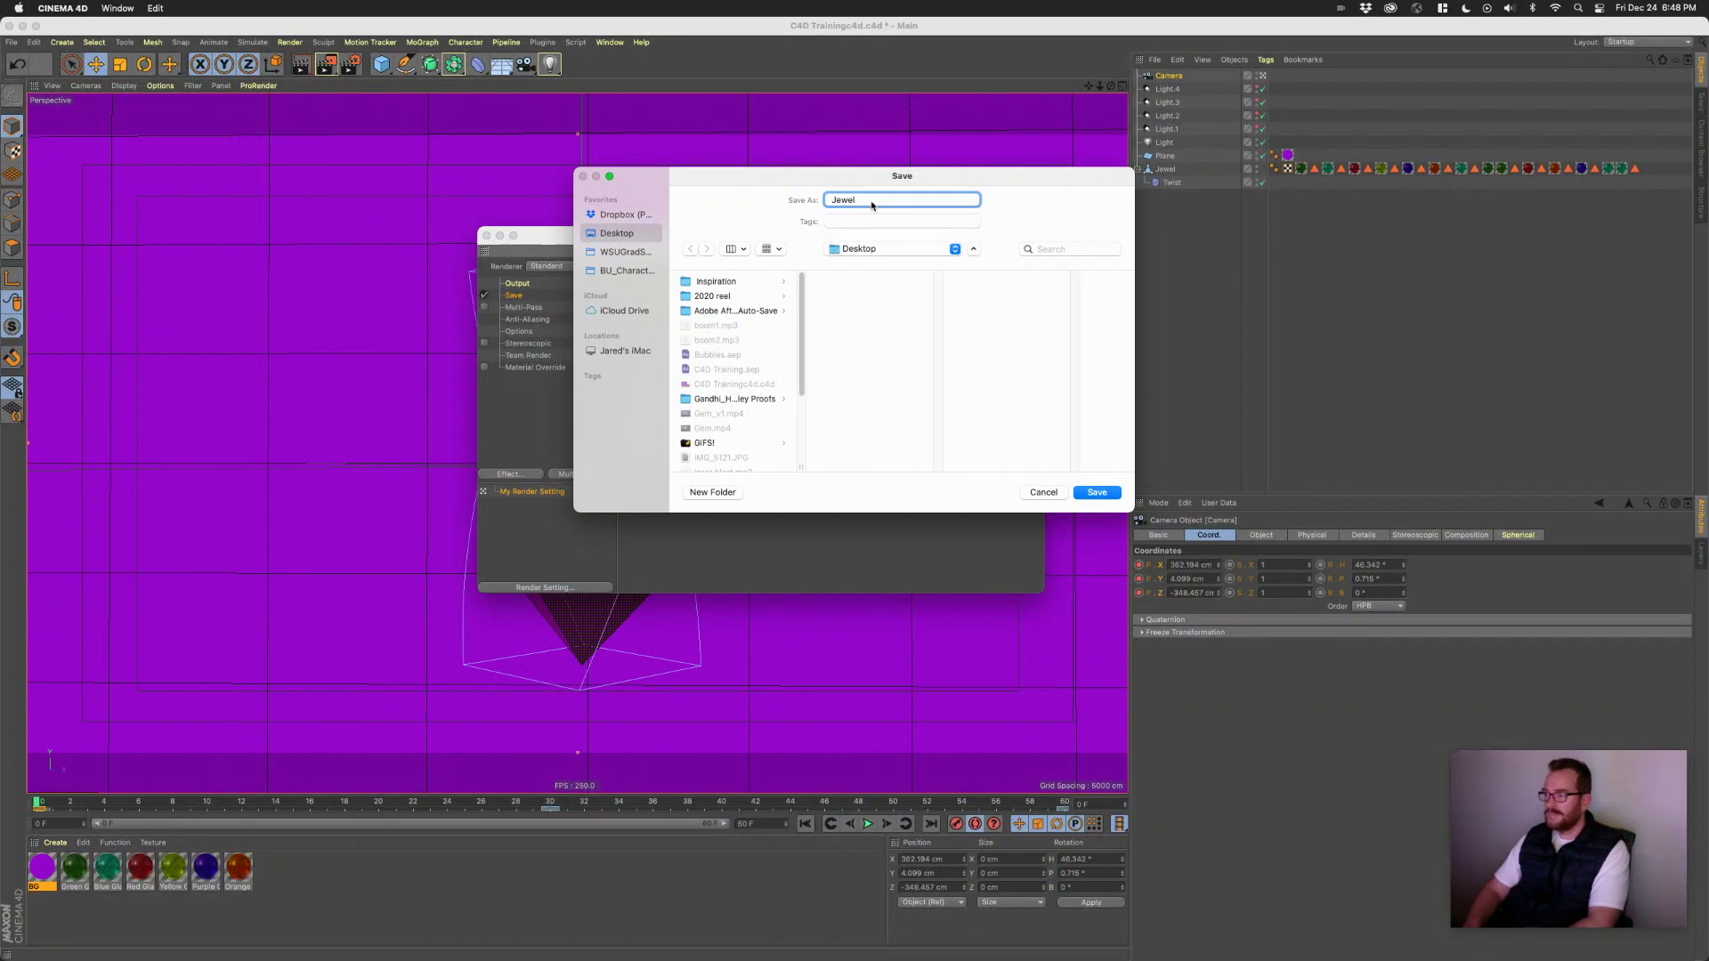
{"action": "type", "text": "_Hundley"}
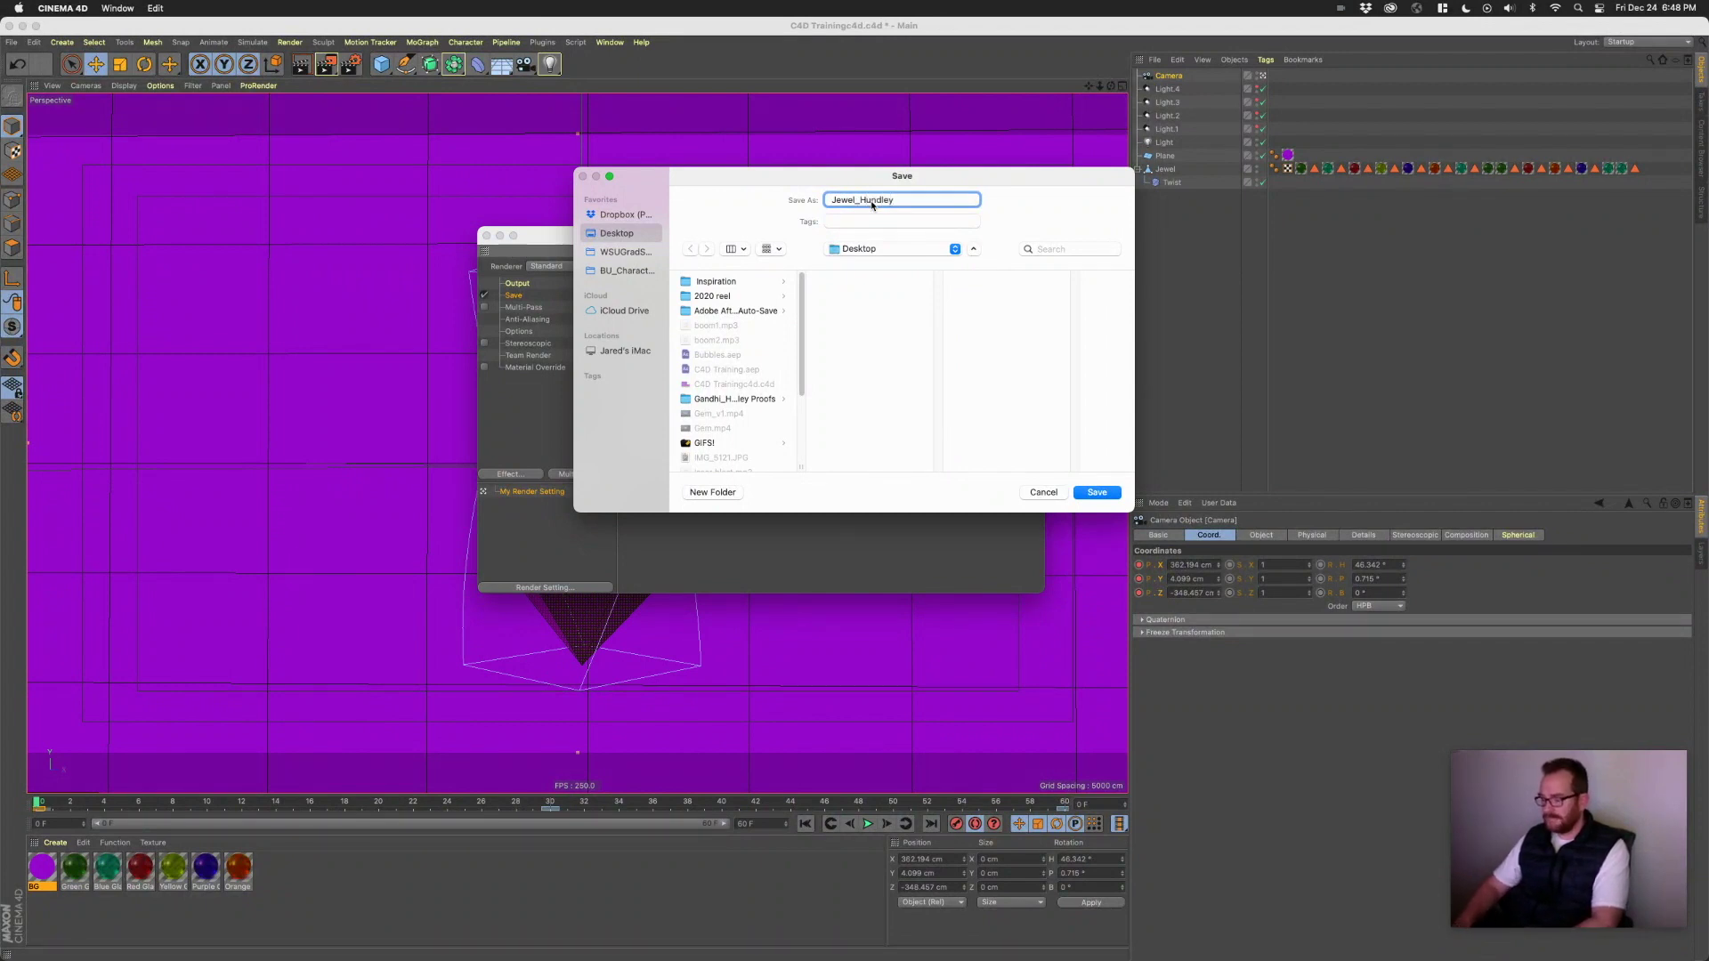
{"action": "key", "text": "Return"}
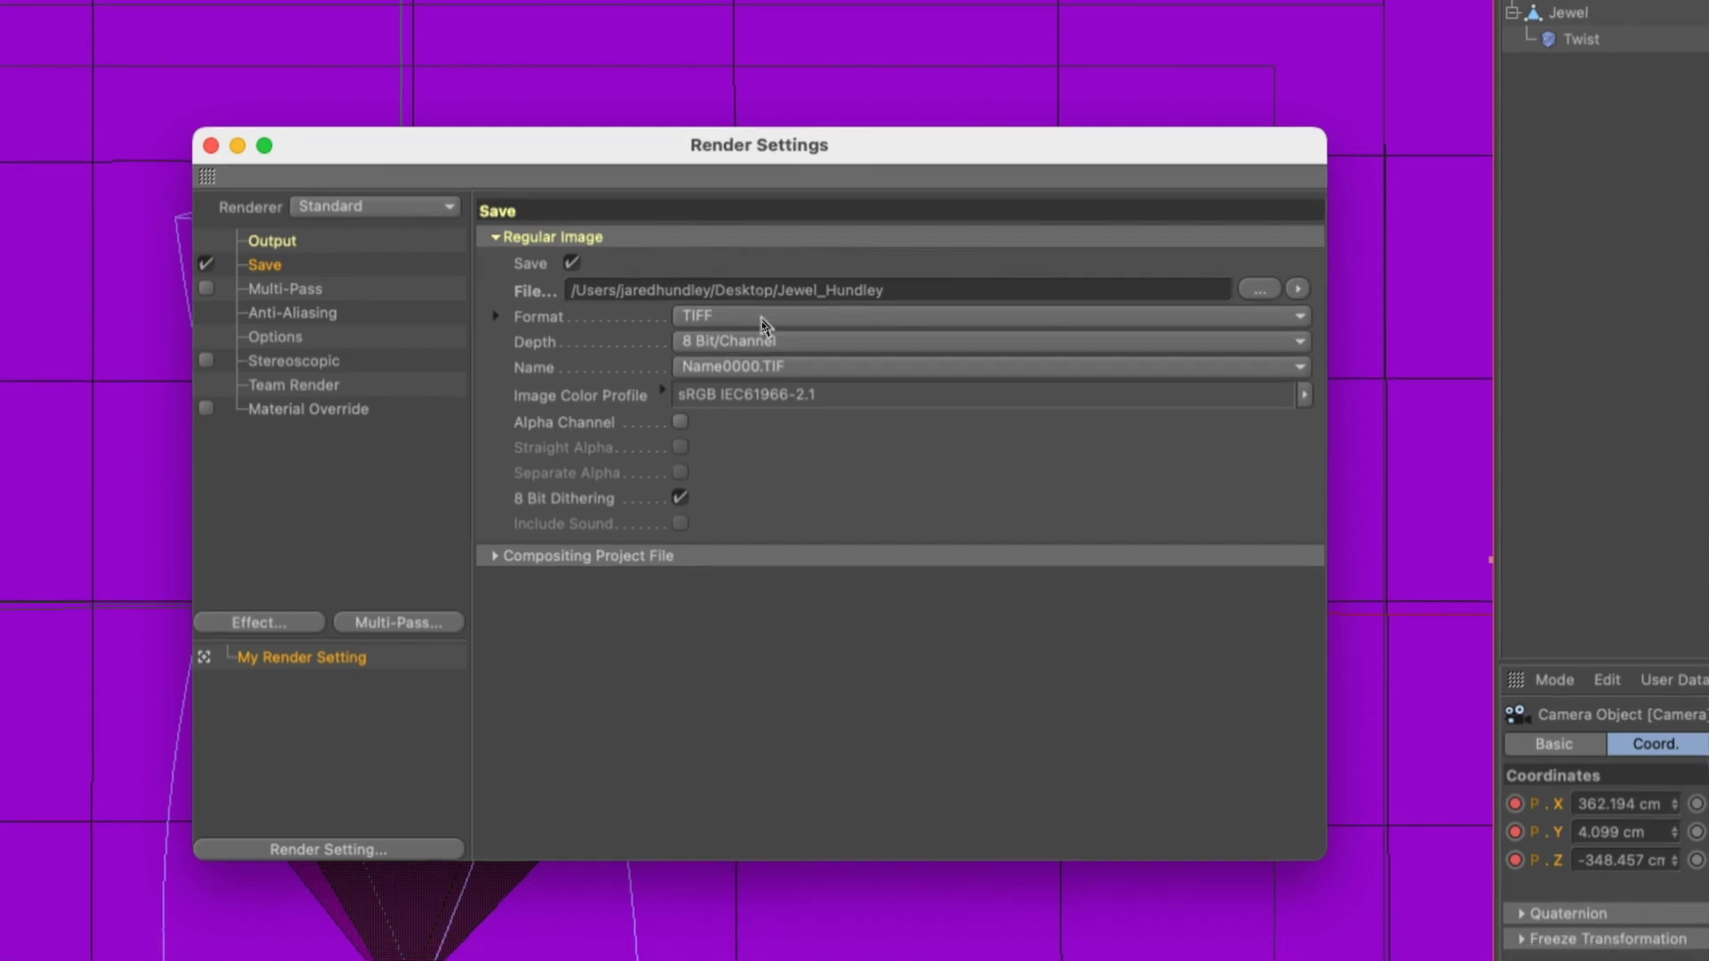
- Set the render's save format to MP4 and close the render settings
{"action": "left_click", "coordinate": [762, 317]}
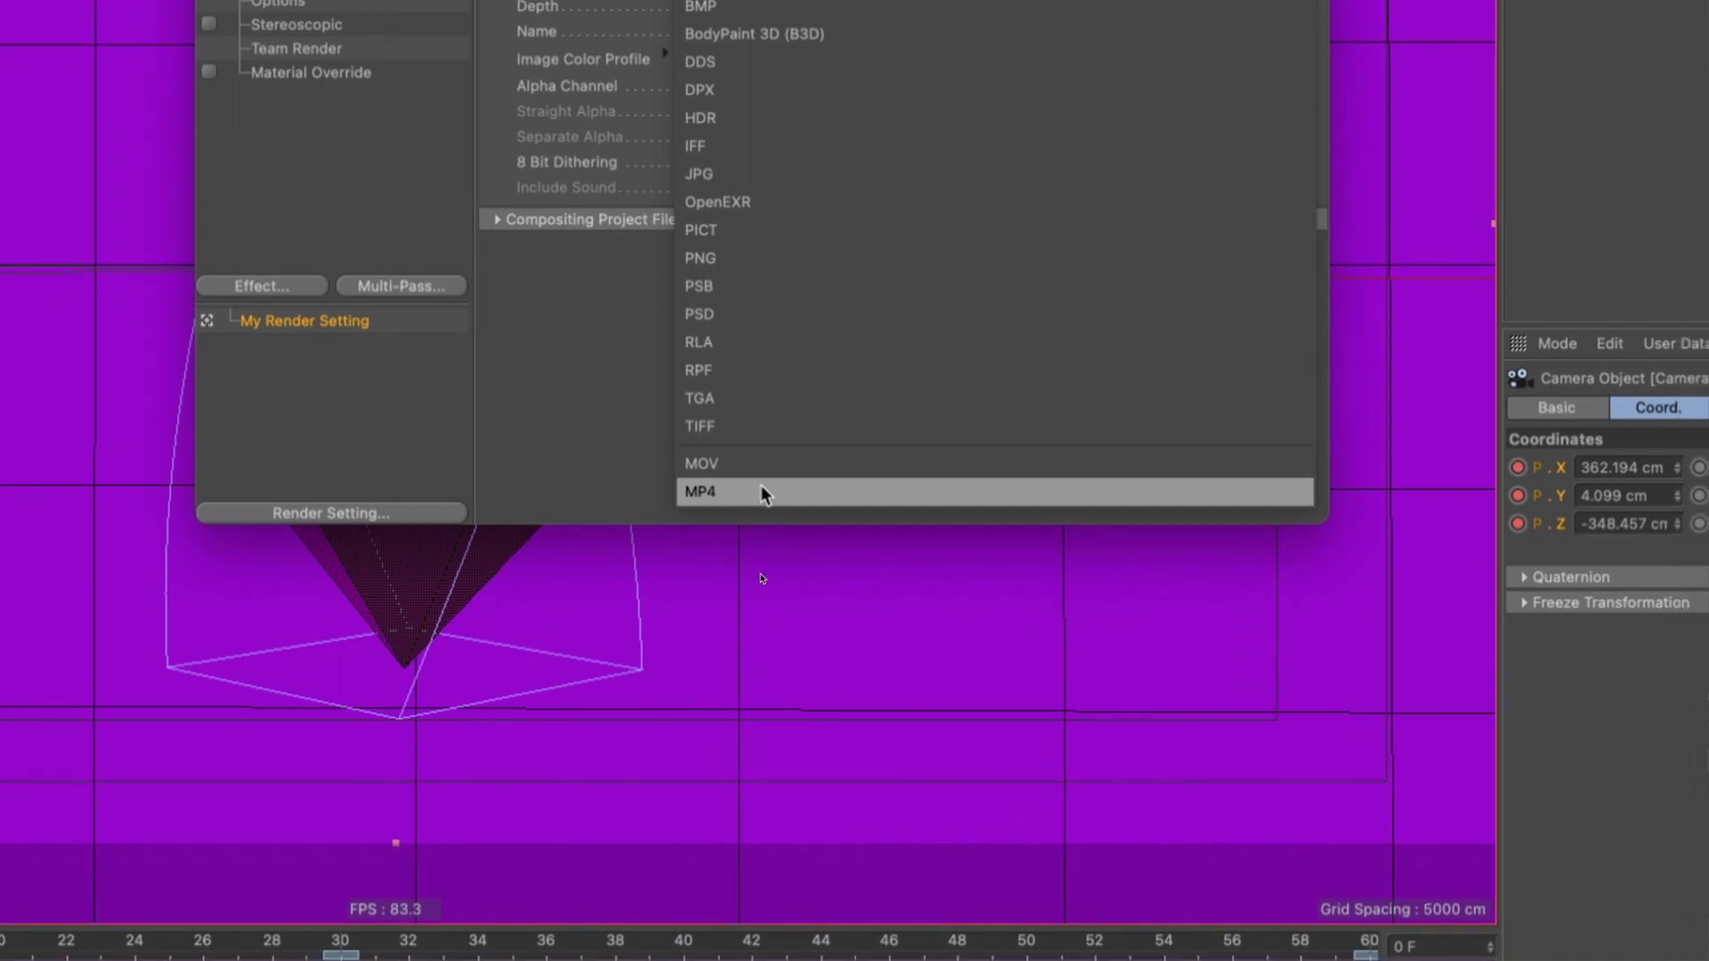
{"action": "left_click", "coordinate": [761, 491]}
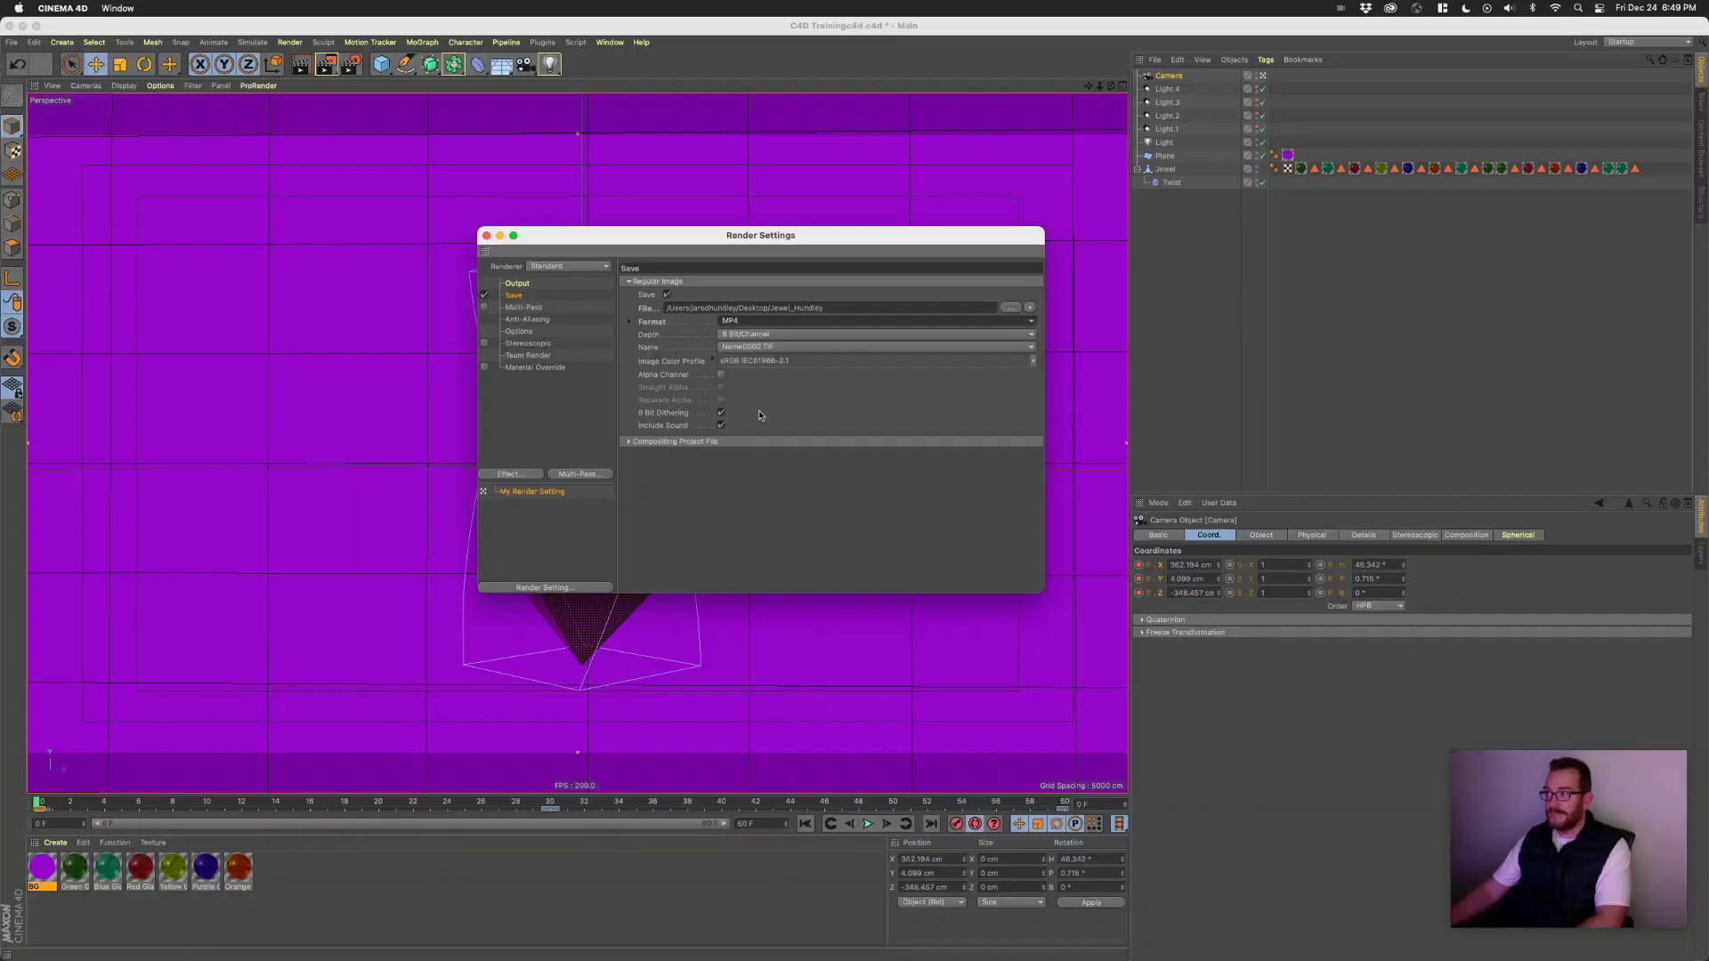
{"action": "left_click", "coordinate": [486, 237]}
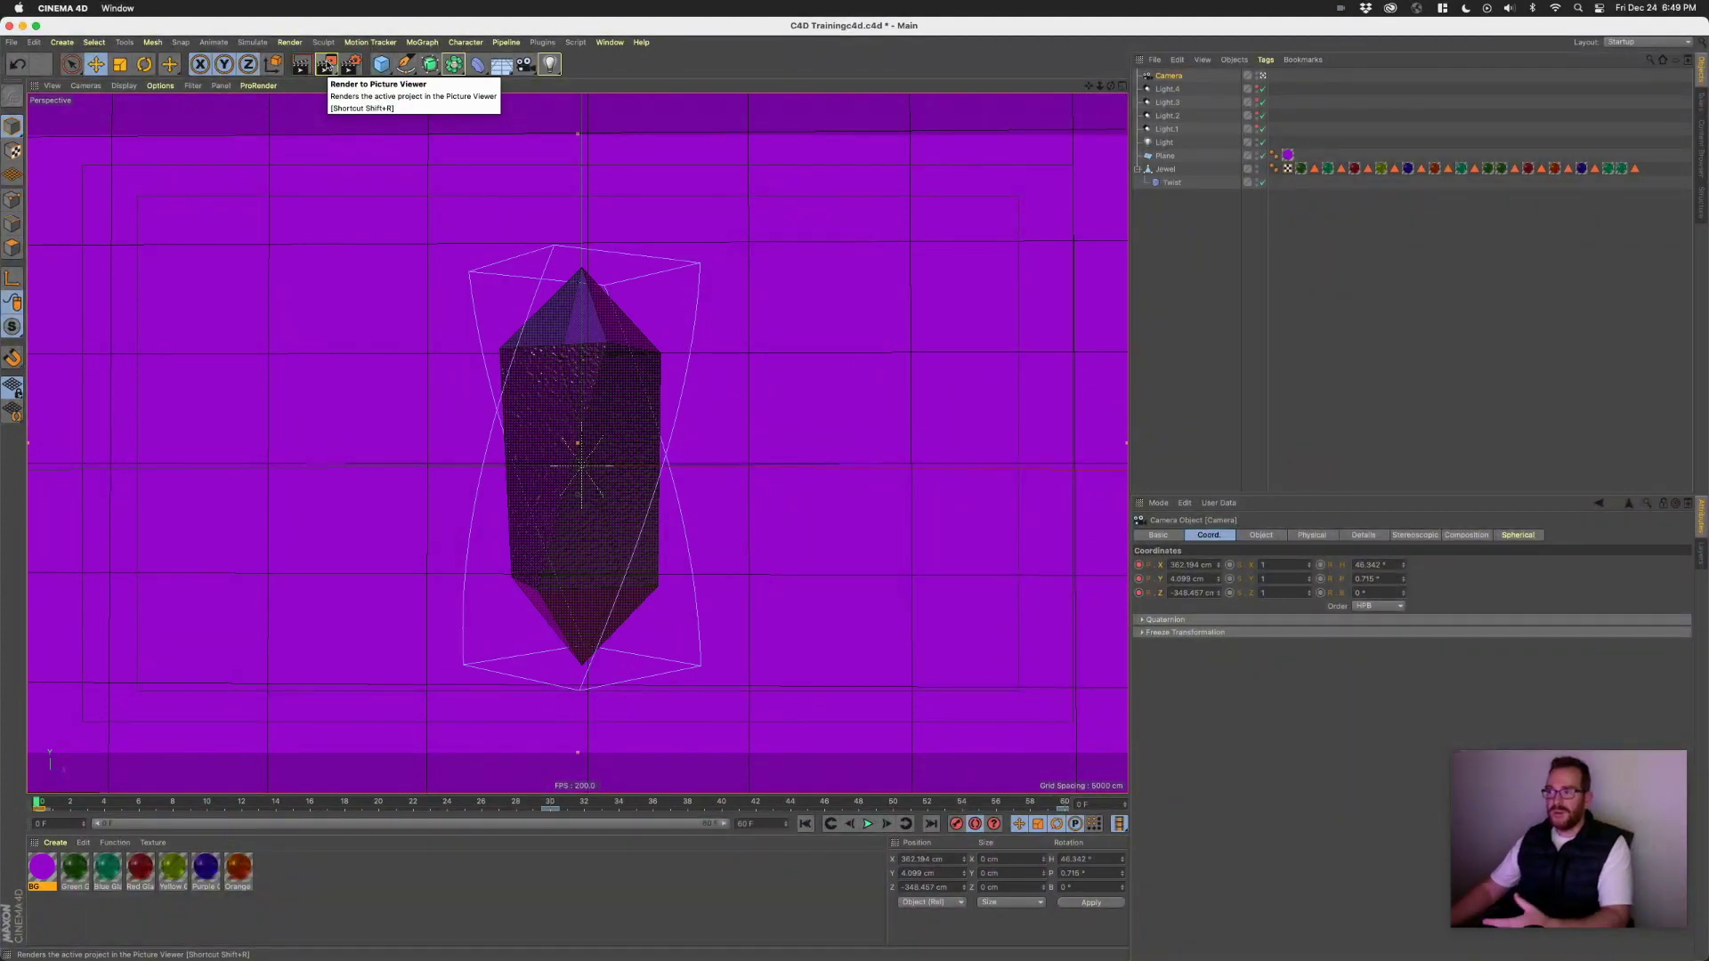
- Render the whole animation to the Picture Viewer and play back the rendered frames
{"action": "left_click", "coordinate": [327, 64]}
{"action": "left_click_drag", "start_coordinate": [381, 135], "coordinate": [655, 235]}
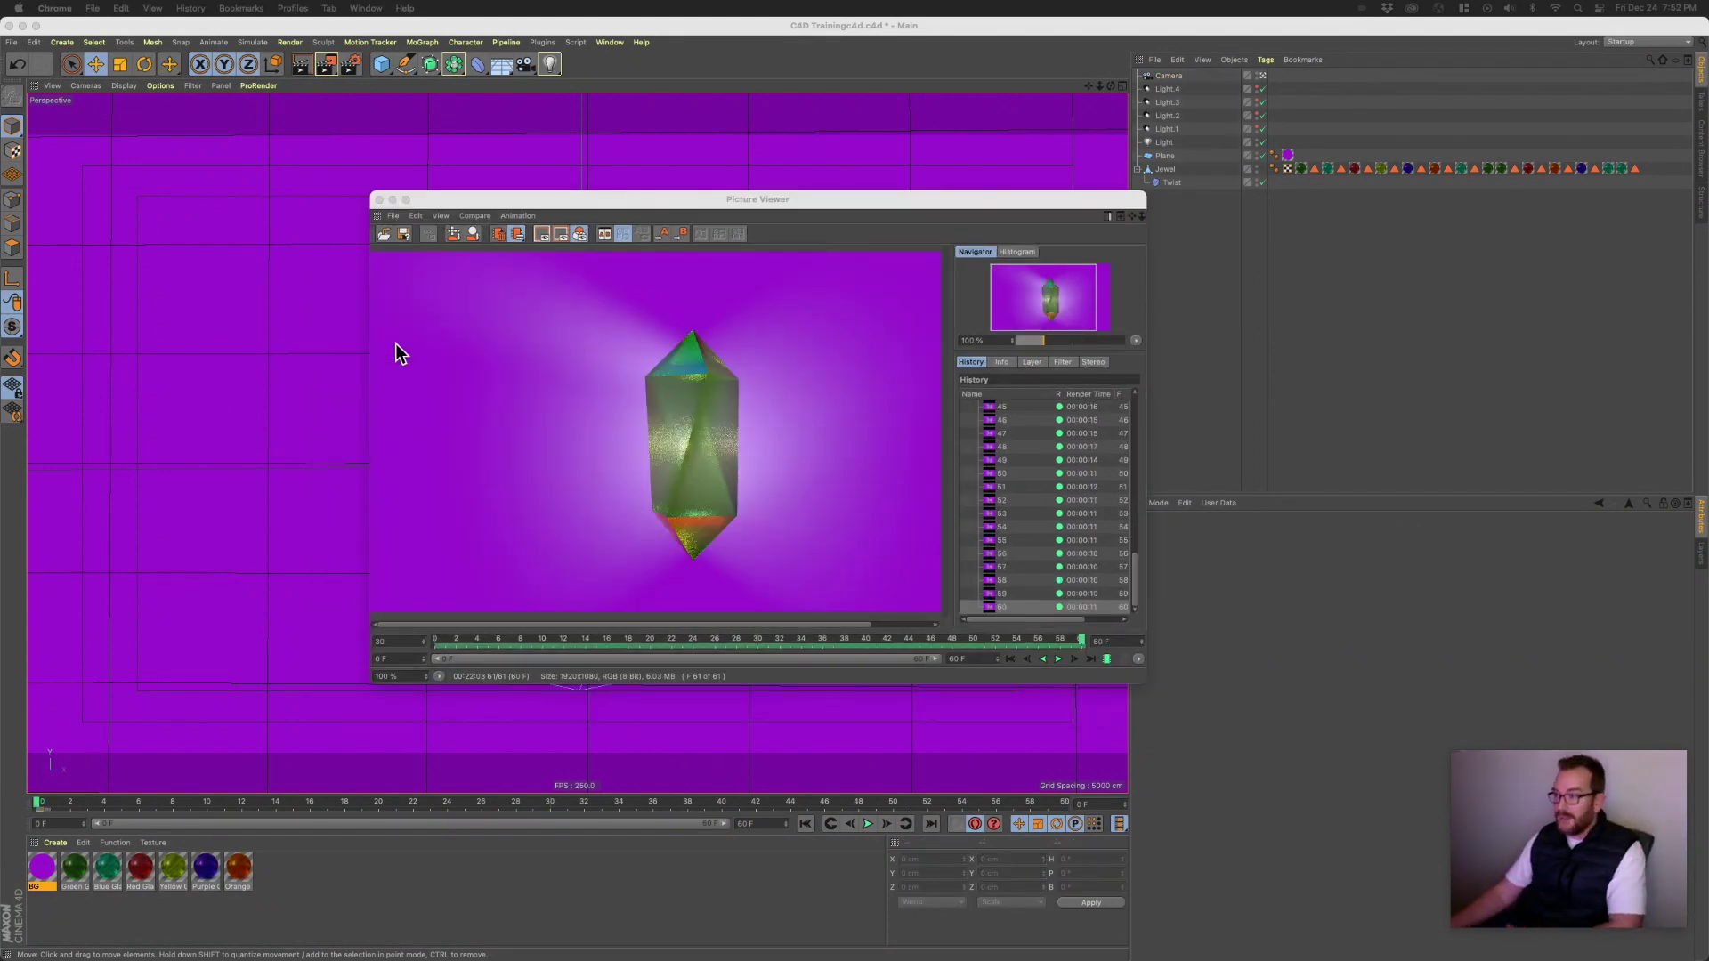
{"action": "left_click", "coordinate": [774, 201]}
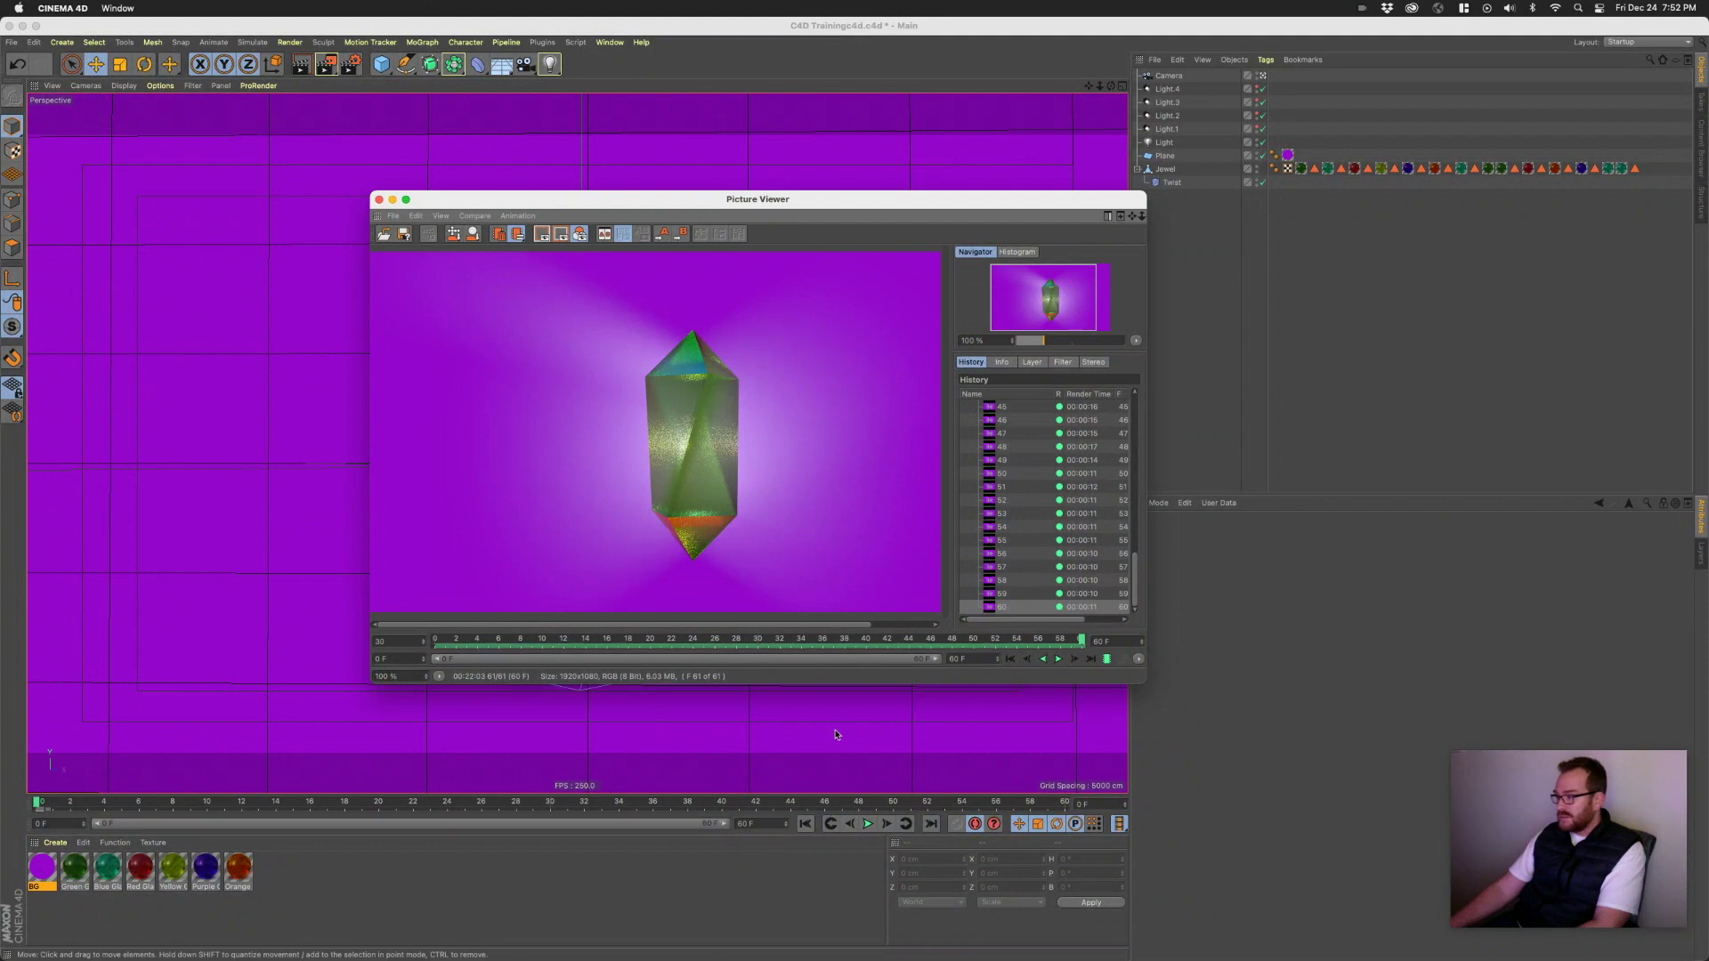
{"action": "left_click", "coordinate": [1058, 660]}
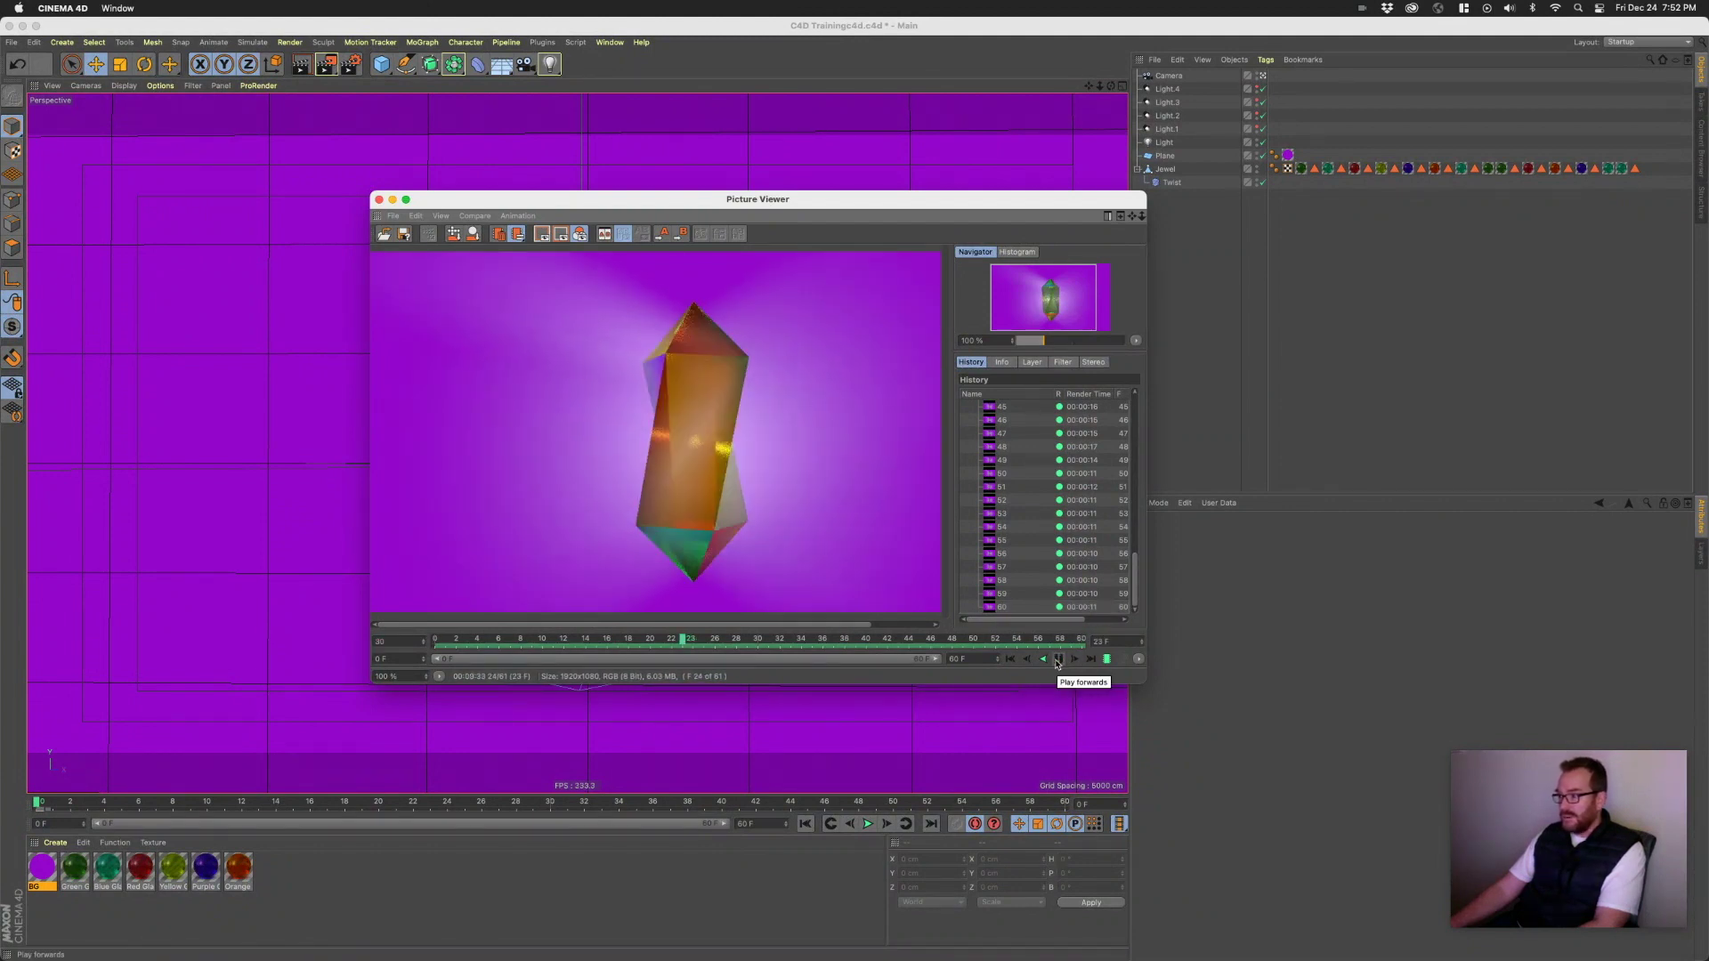
{"action": "left_click", "coordinate": [1058, 659]}
{"action": "left_click_drag", "start_coordinate": [692, 211], "coordinate": [711, 209]}
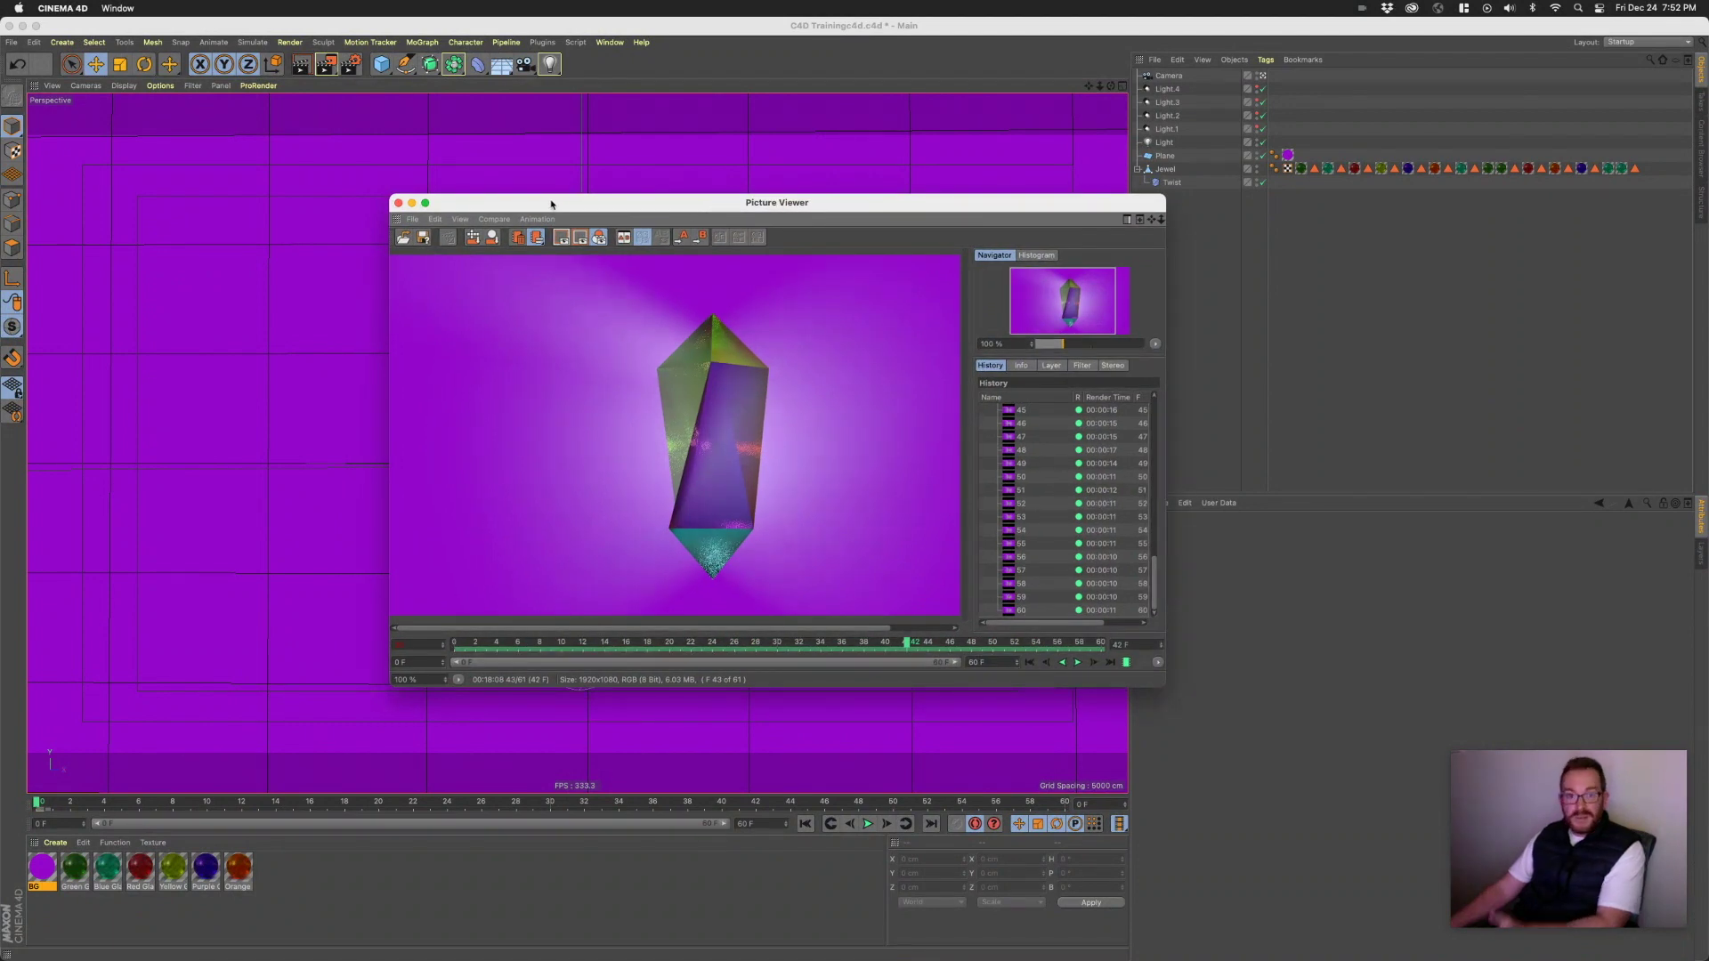
- Switch to After Effects and choose Cinema 4D Camera as the Cineware camera and Current as its renderer
{"action": "mouse_move", "coordinate": [901, 957]}
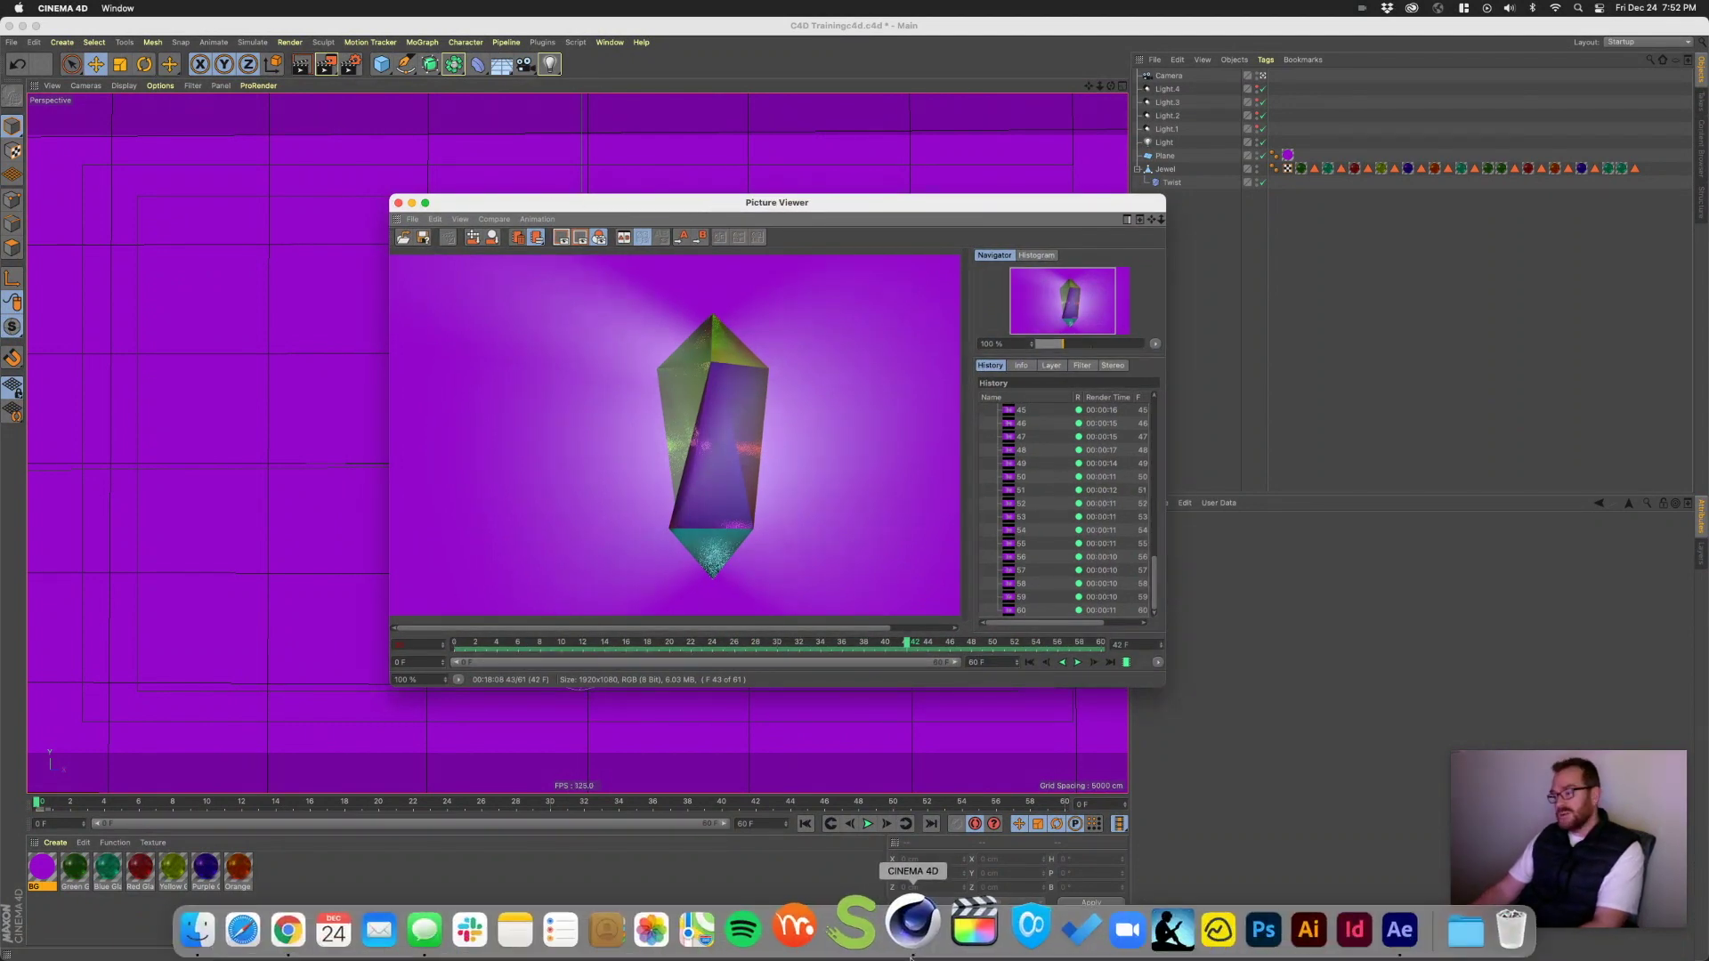
{"action": "left_click", "coordinate": [1366, 923]}
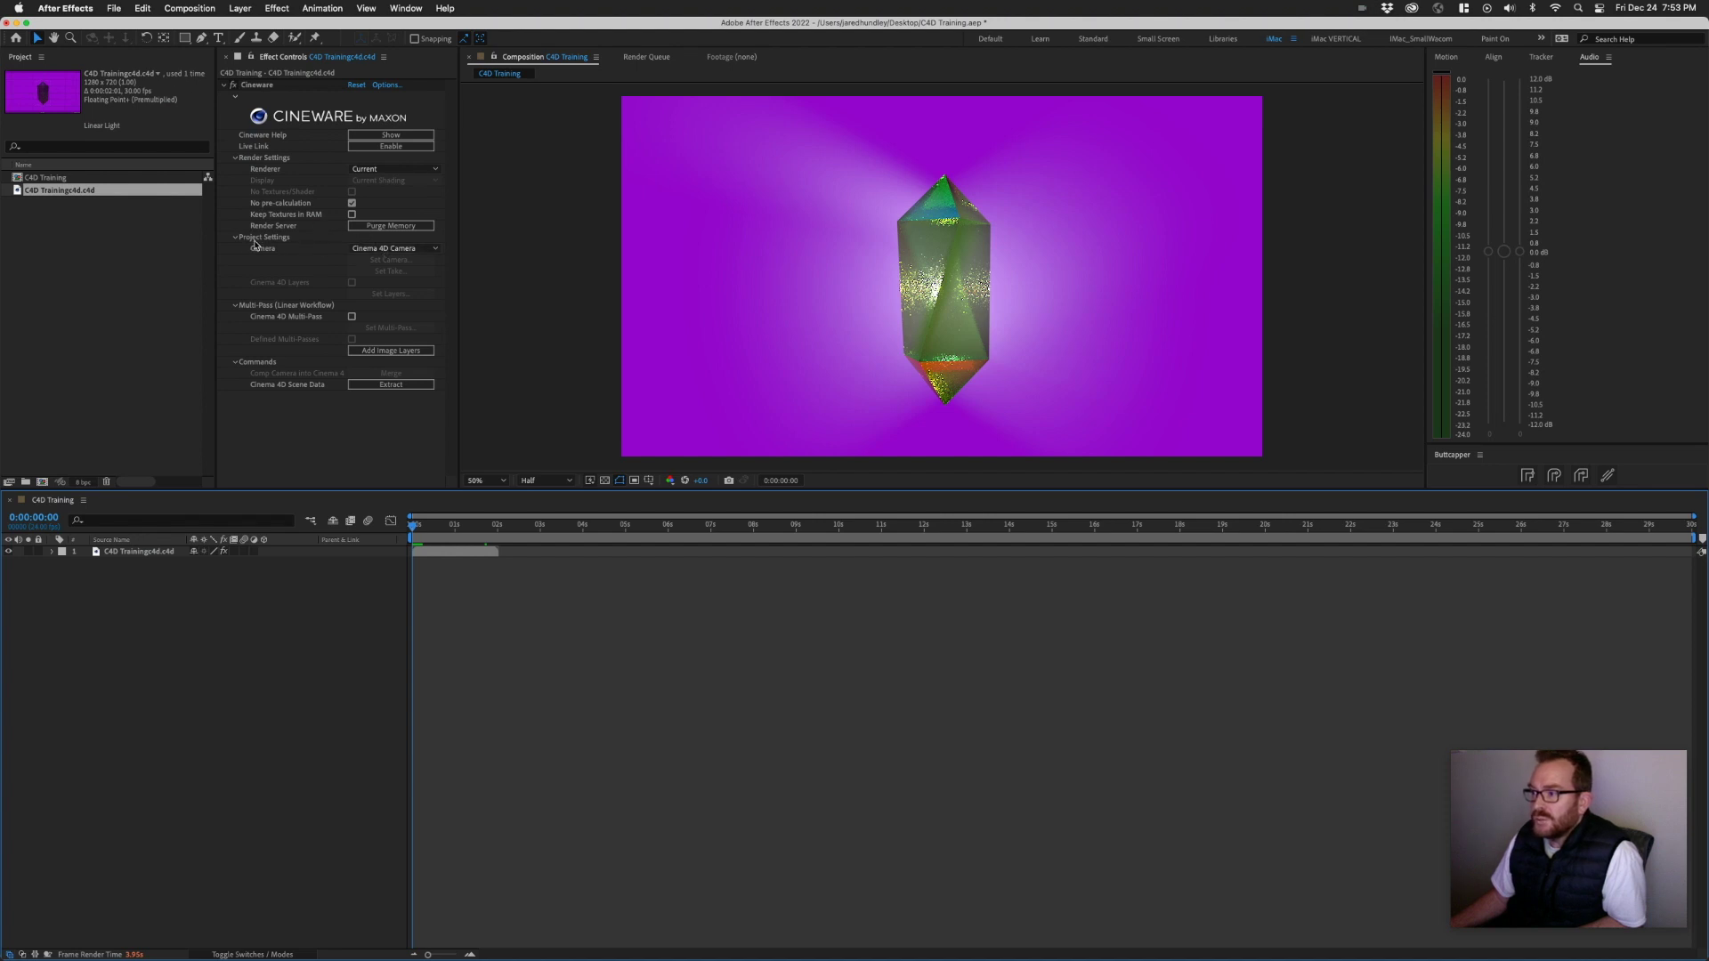
{"action": "left_click", "coordinate": [378, 250]}
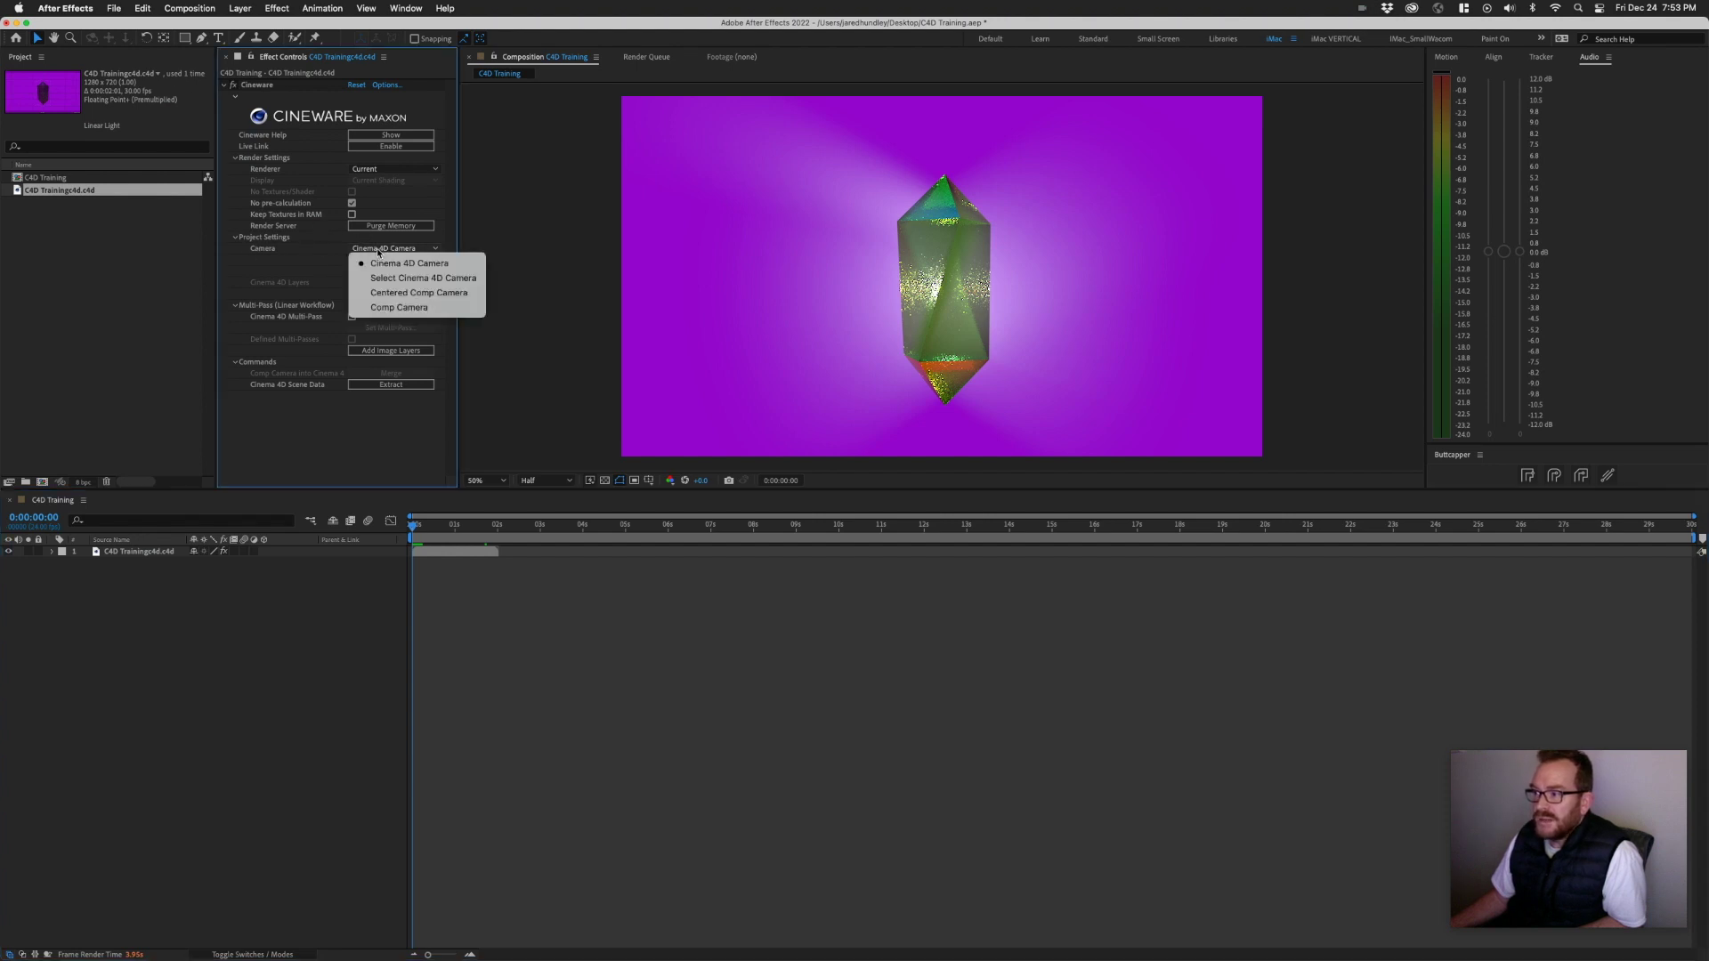
{"action": "left_click", "coordinate": [439, 266]}
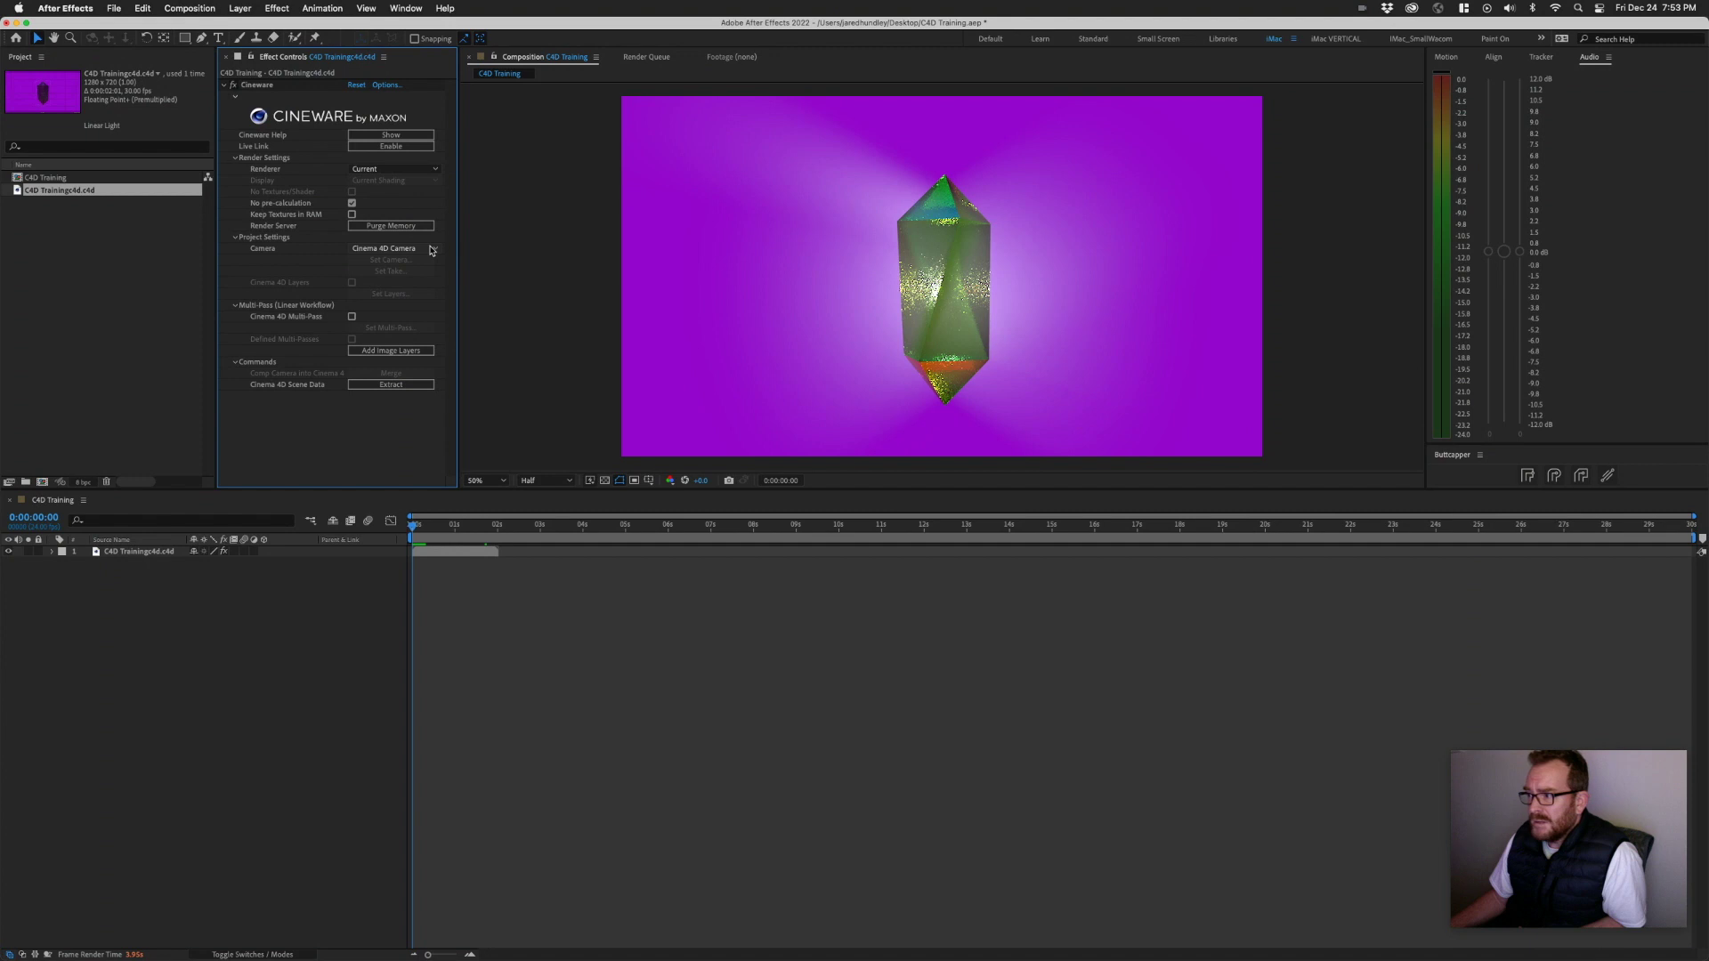
{"action": "left_click", "coordinate": [391, 170]}
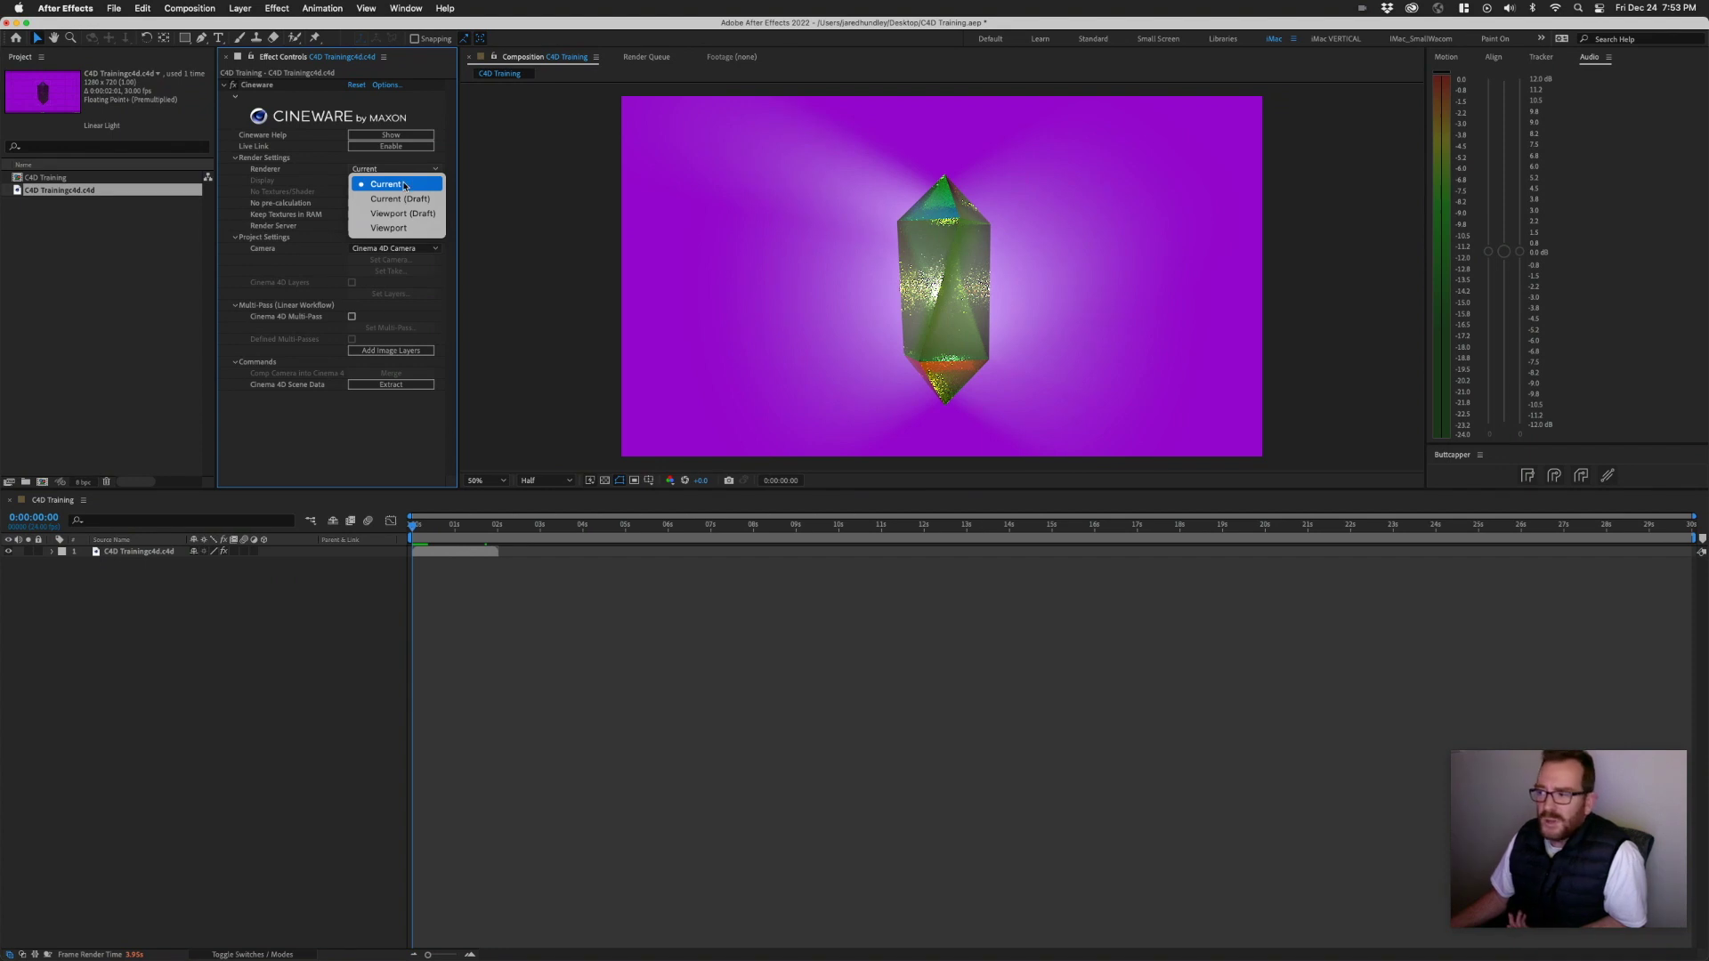
{"action": "left_click", "coordinate": [405, 185]}
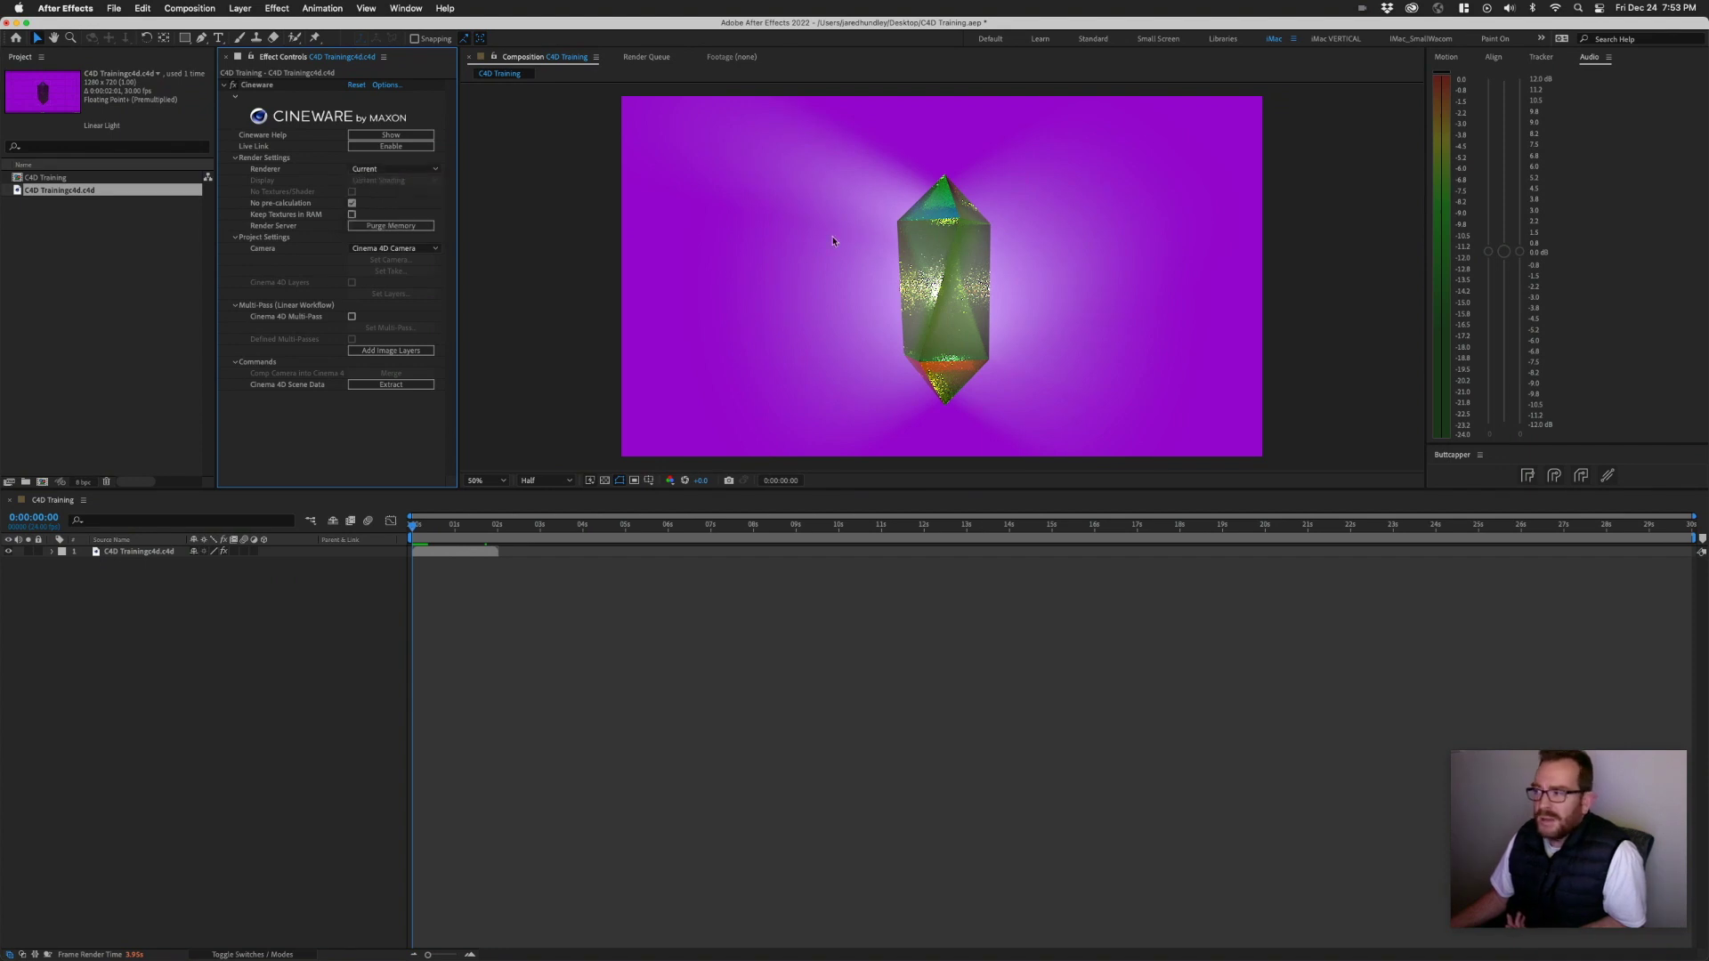
- Move the playhead to the end of the Cinema 4D layer in the composition, leaving the layer deselected
{"action": "left_click", "coordinate": [456, 552]}
{"action": "scroll", "coordinate": [406, 573], "scroll_direction": "up", "scroll_amount": 3, "text": "alt"}
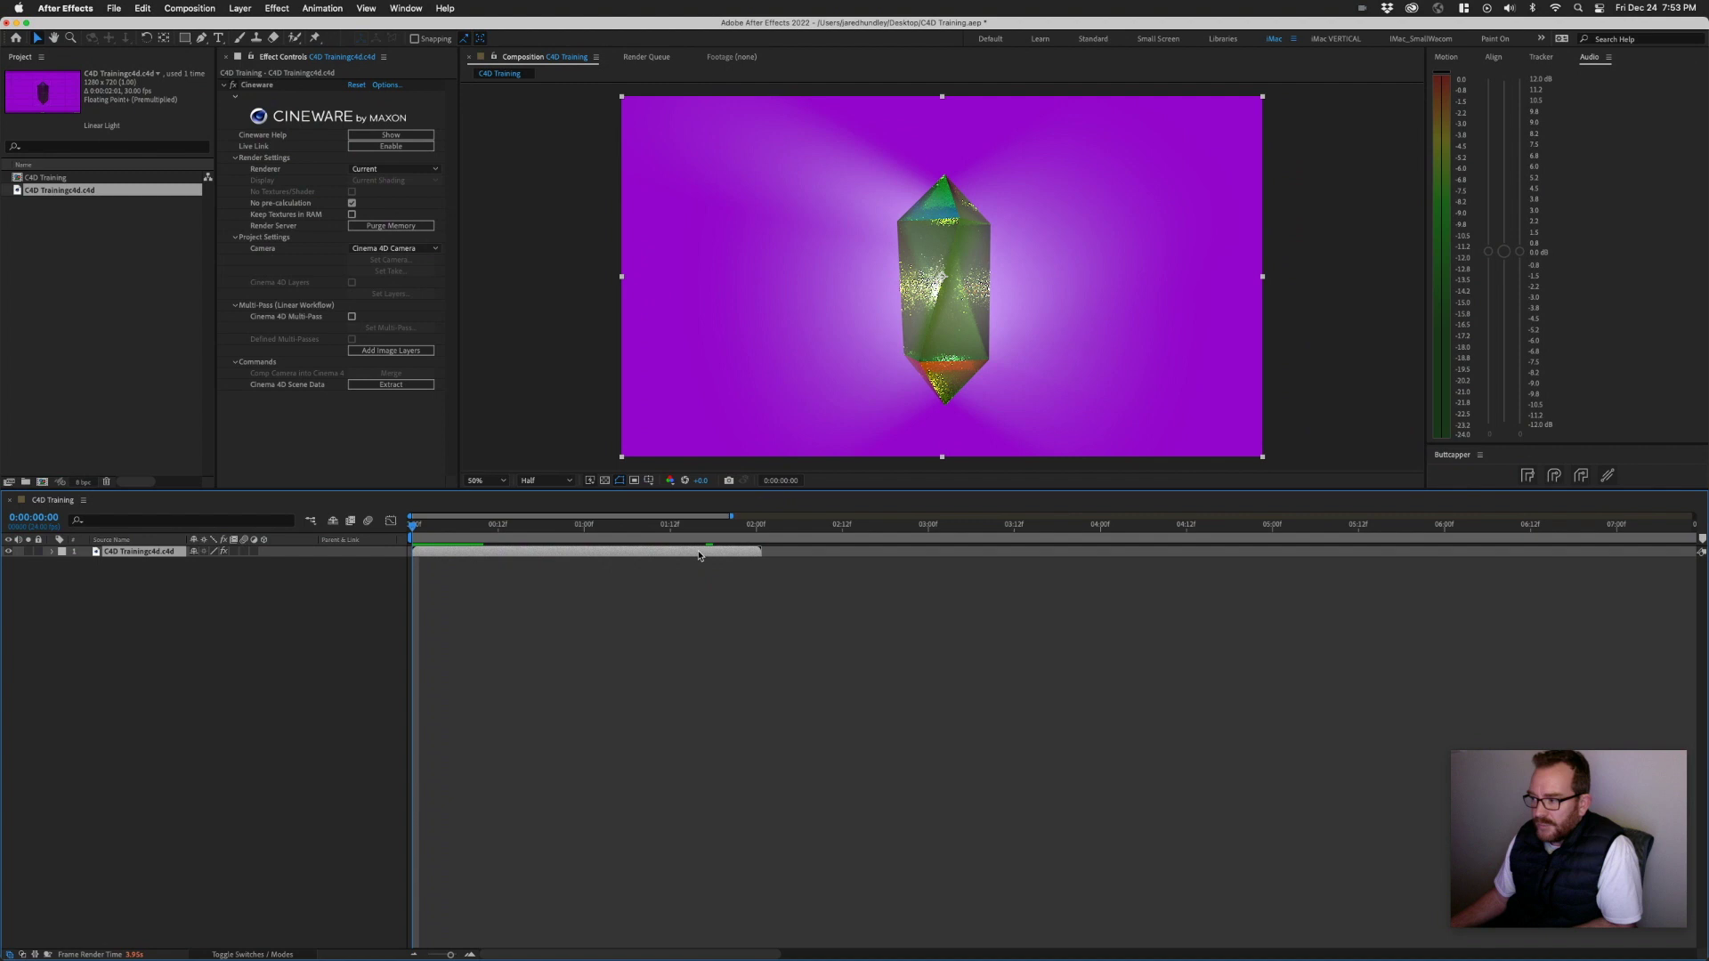
{"action": "key", "text": "o"}
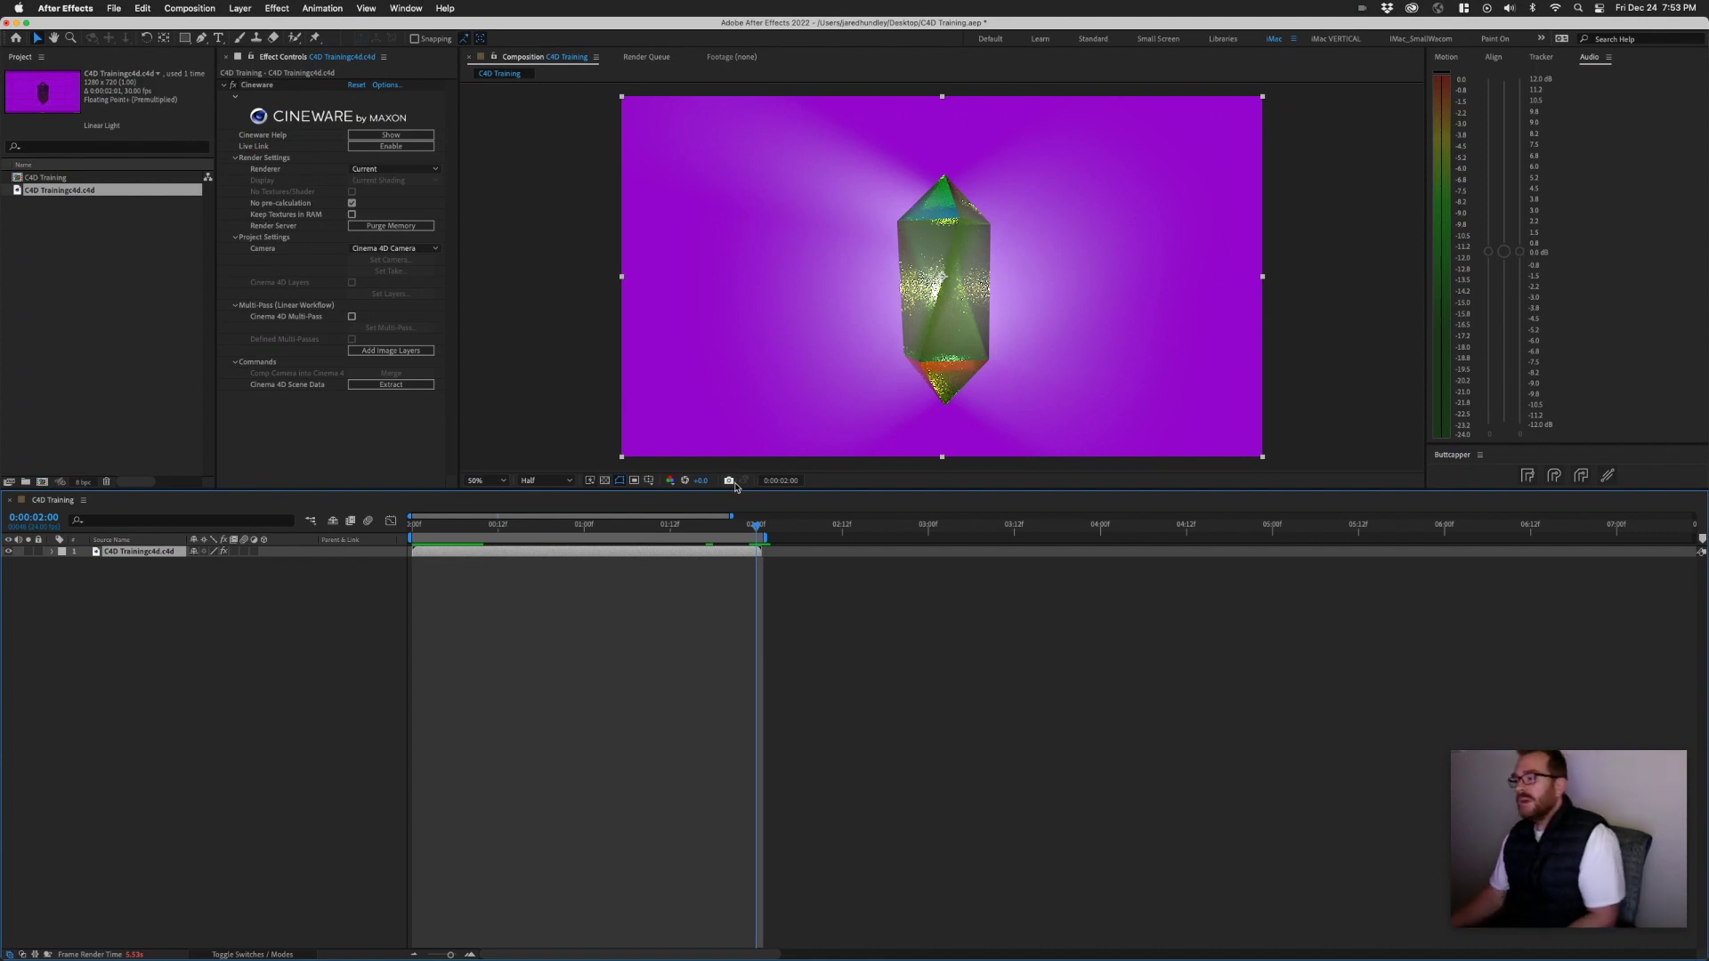
{"action": "left_click", "coordinate": [760, 655]}
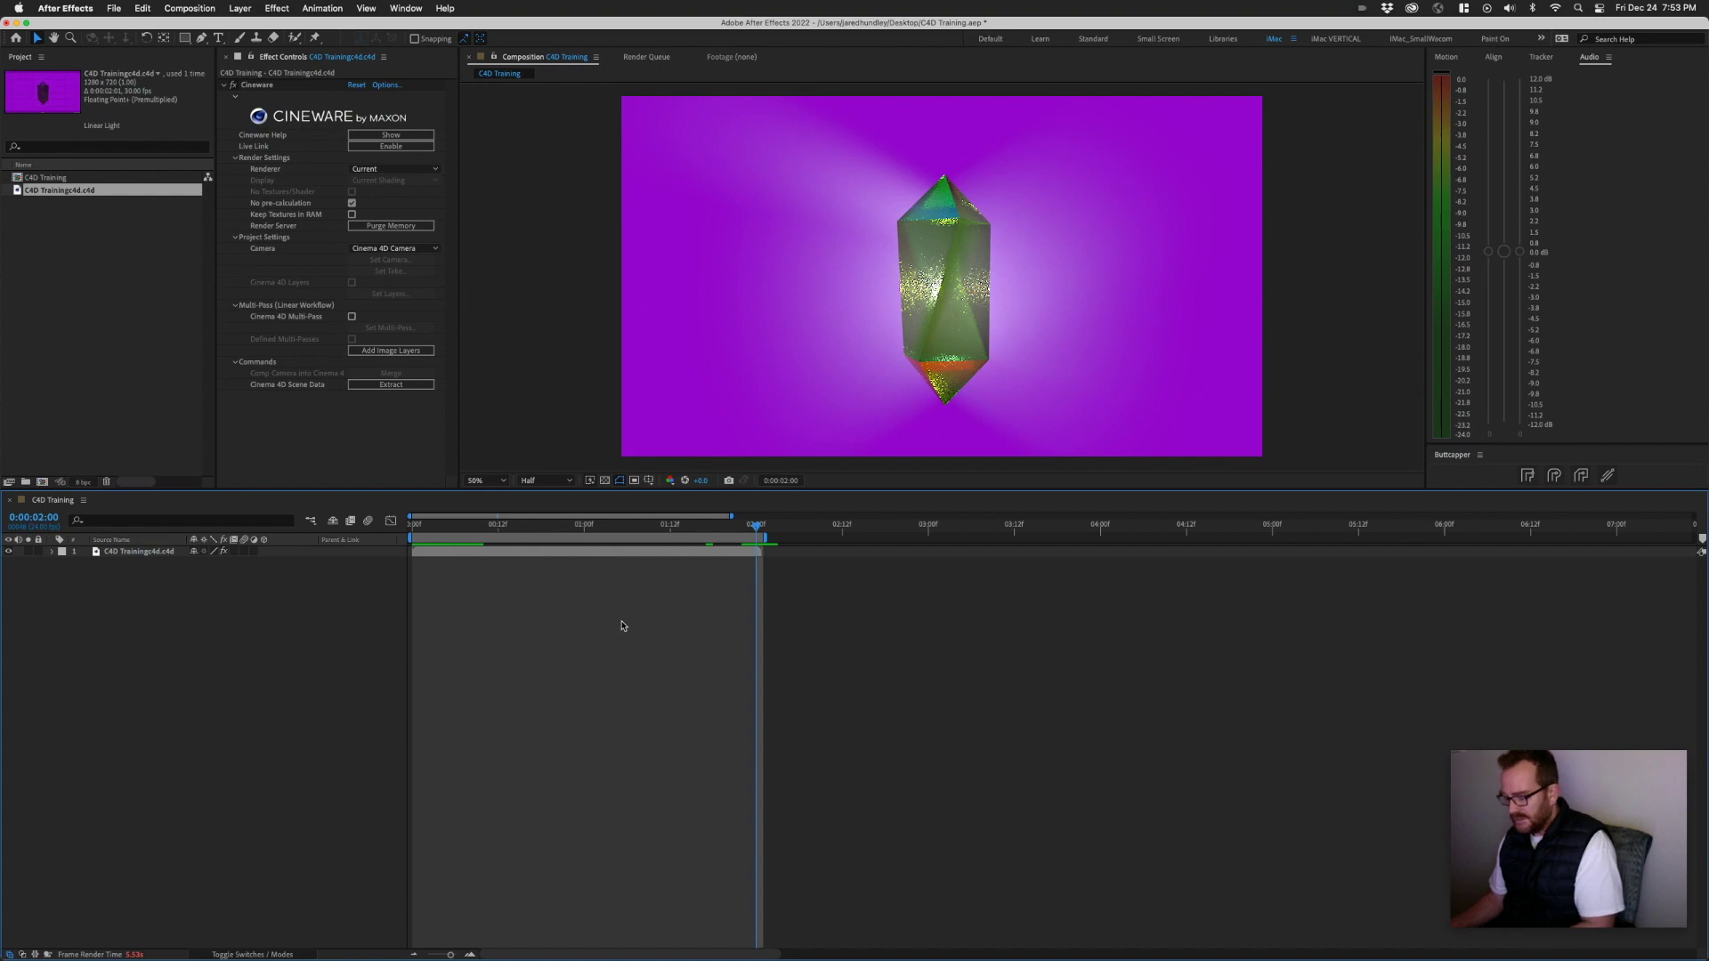
- Switch back to Cinema 4D and minimise the Picture Viewer and main windows to reach the desktop
{"action": "key", "text": "super+Tab"}
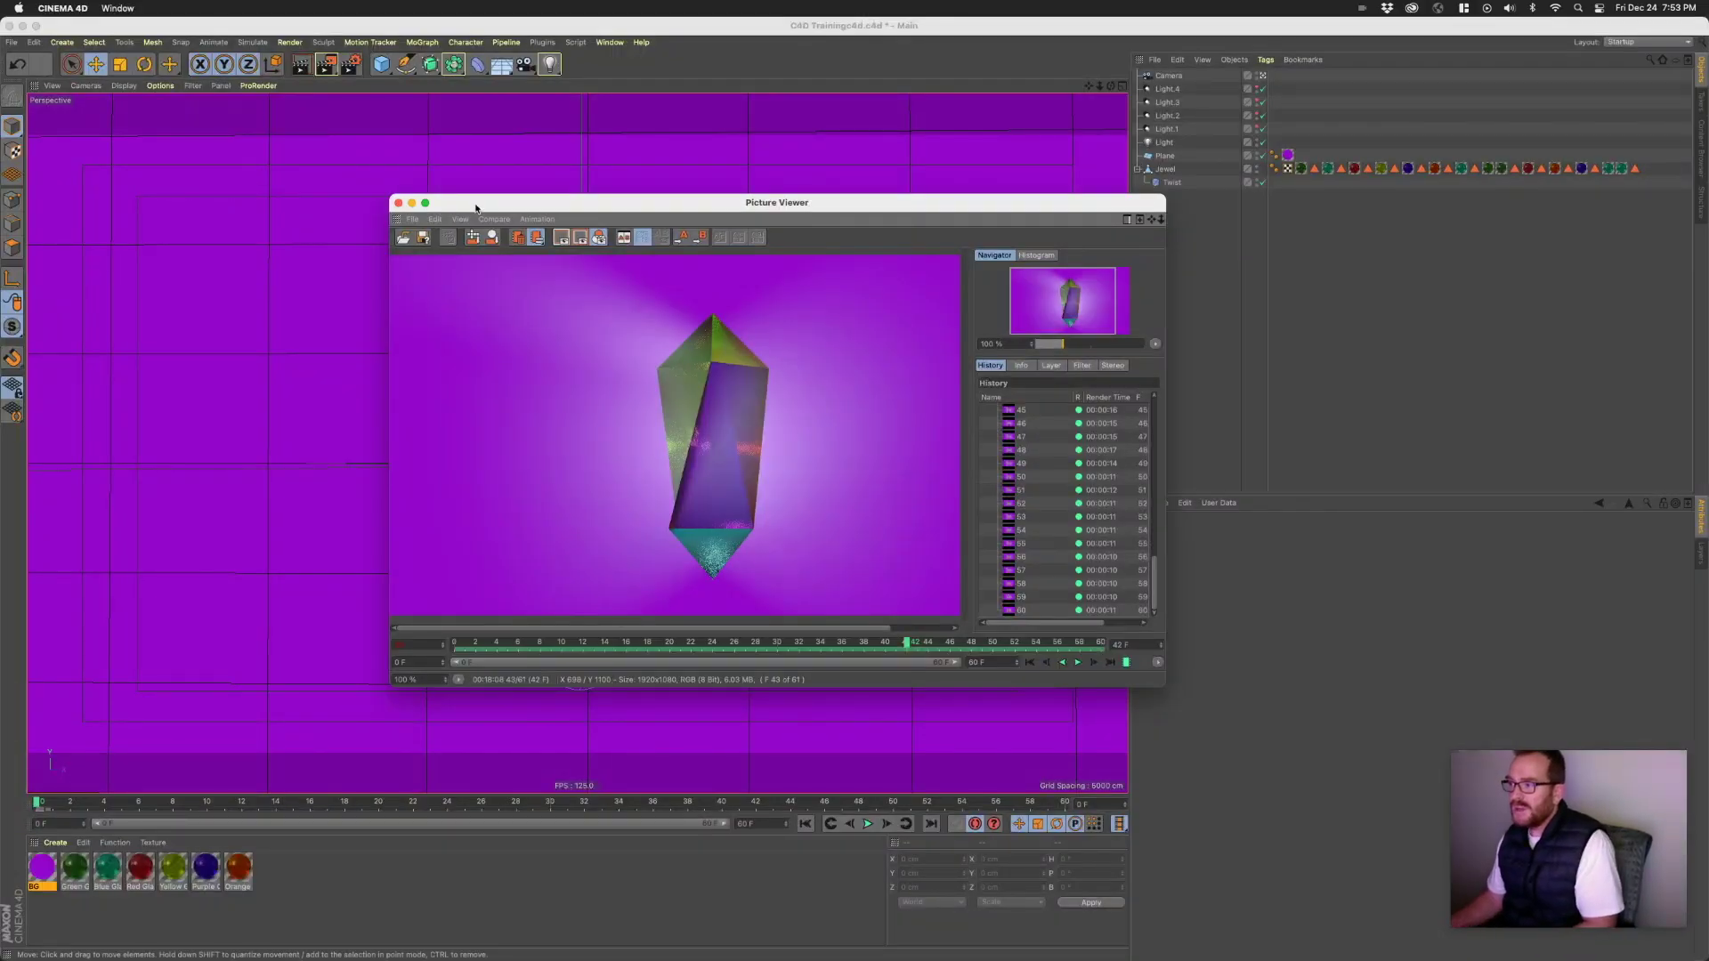
{"action": "left_click", "coordinate": [411, 204]}
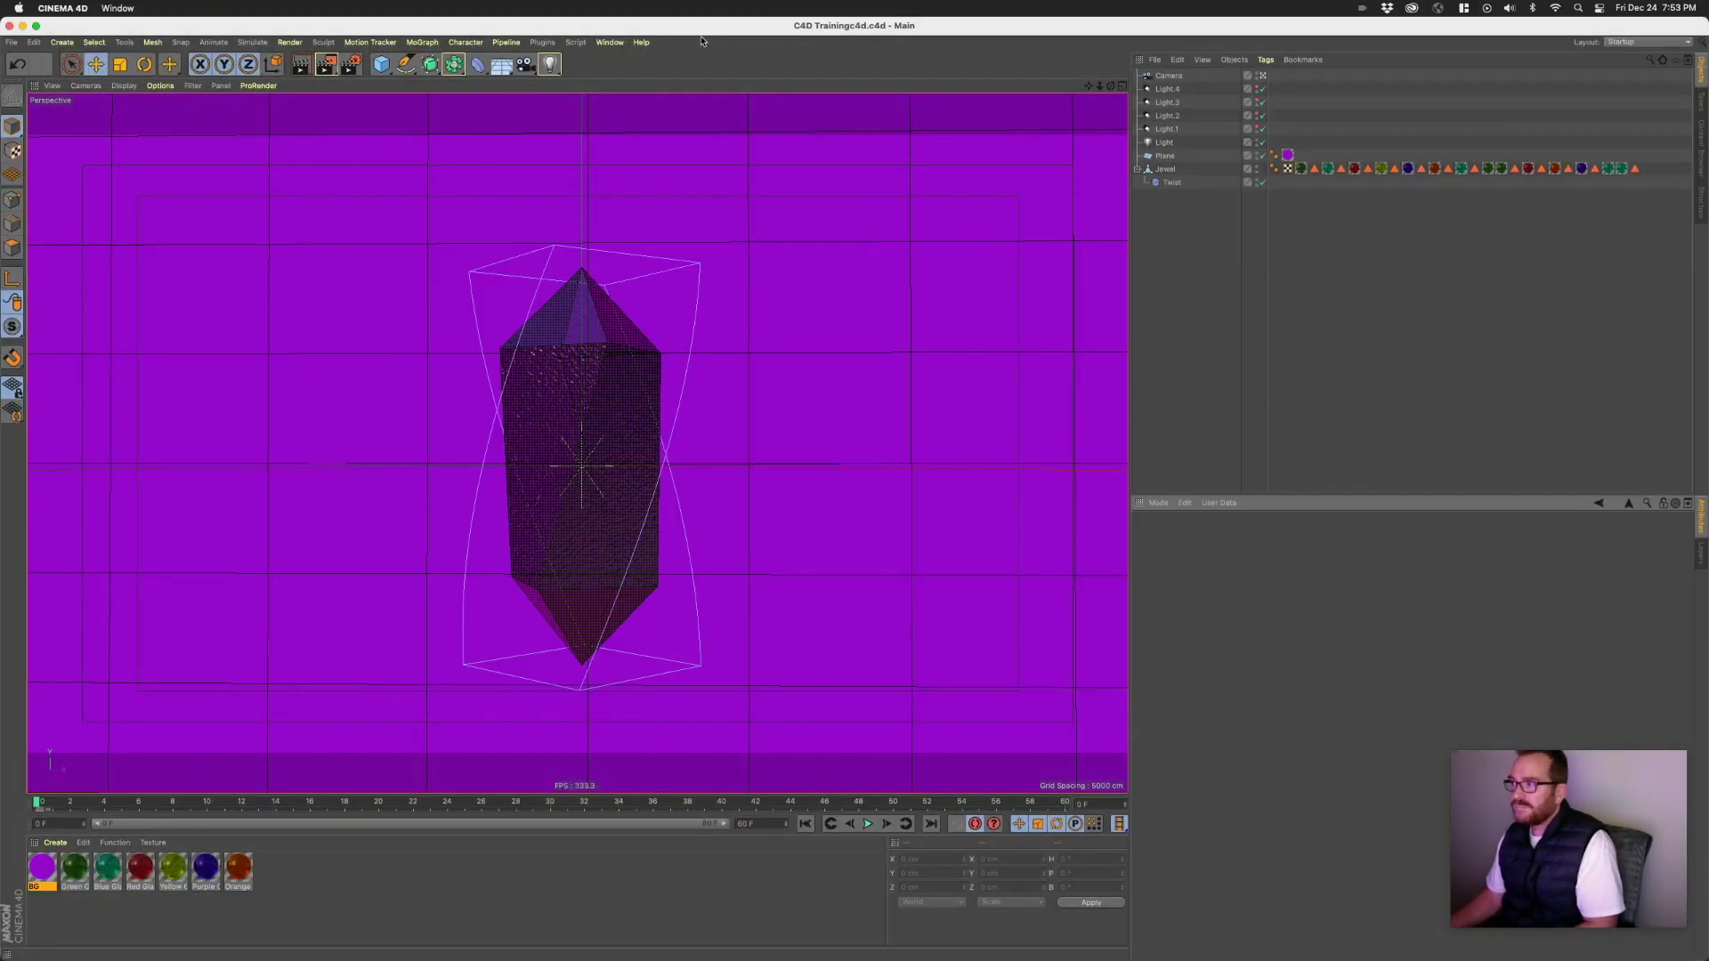
{"action": "double_click", "coordinate": [743, 32]}
{"action": "left_click", "coordinate": [1224, 332]}
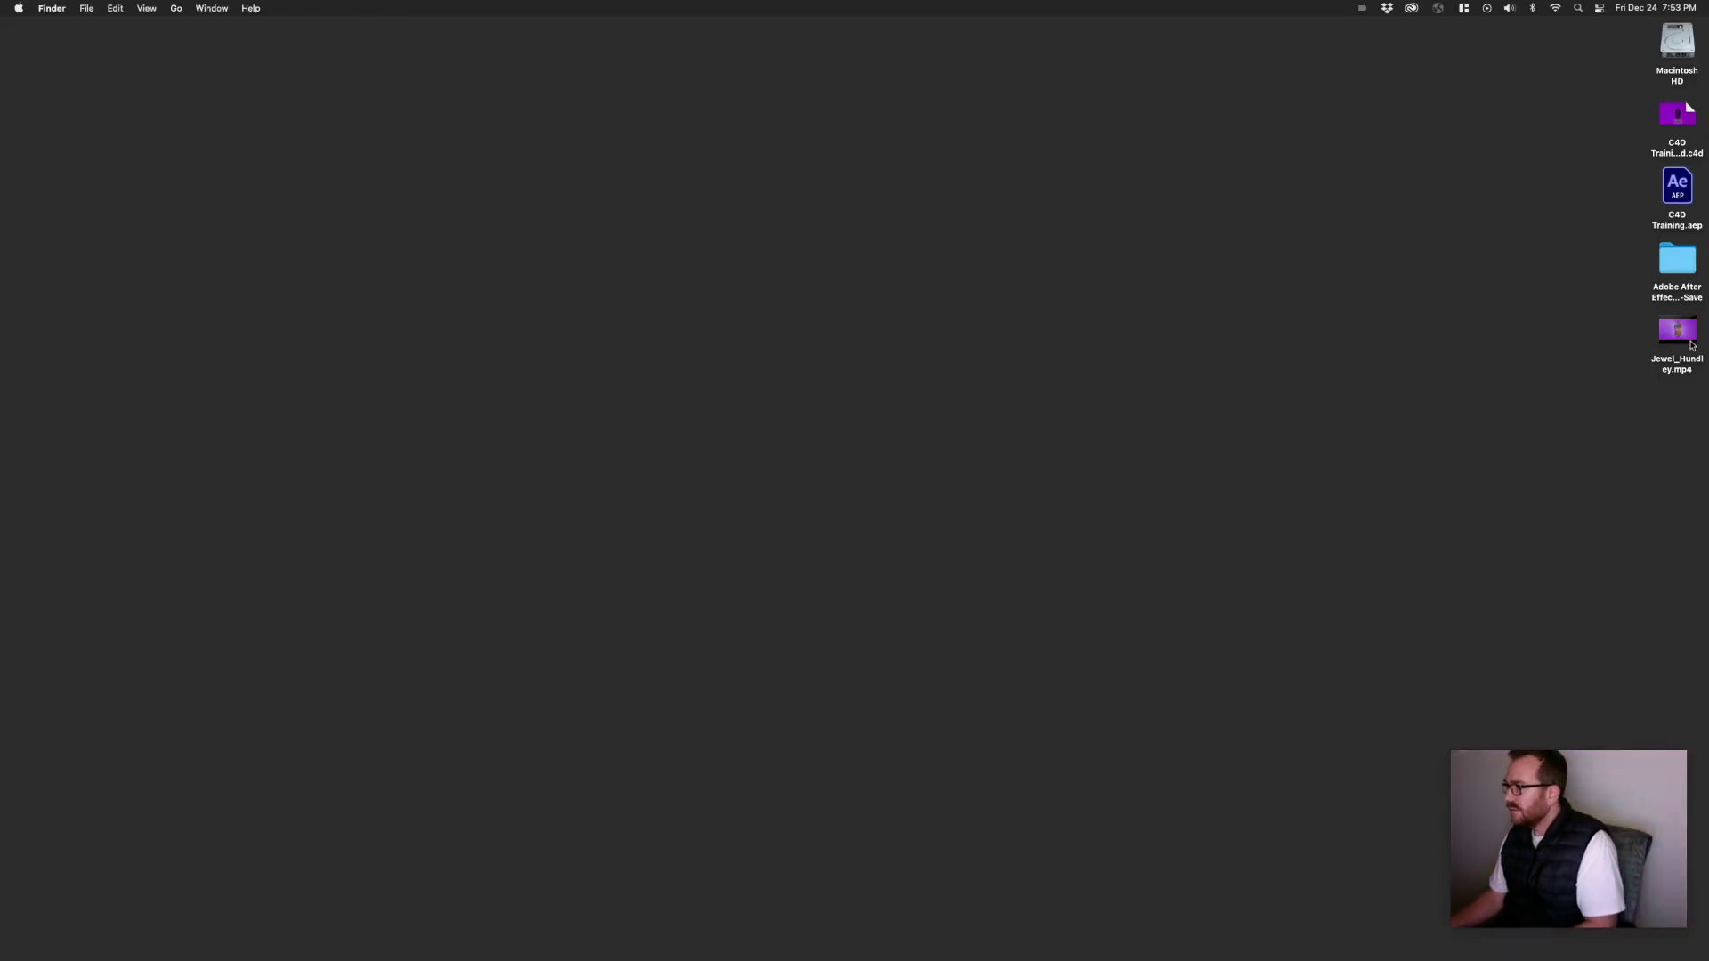
- Move the rendered Jewel MP4 to the middle of the desktop, preview it with Quick Look, and close the preview
{"action": "left_click_drag", "start_coordinate": [1693, 341], "coordinate": [1059, 410]}
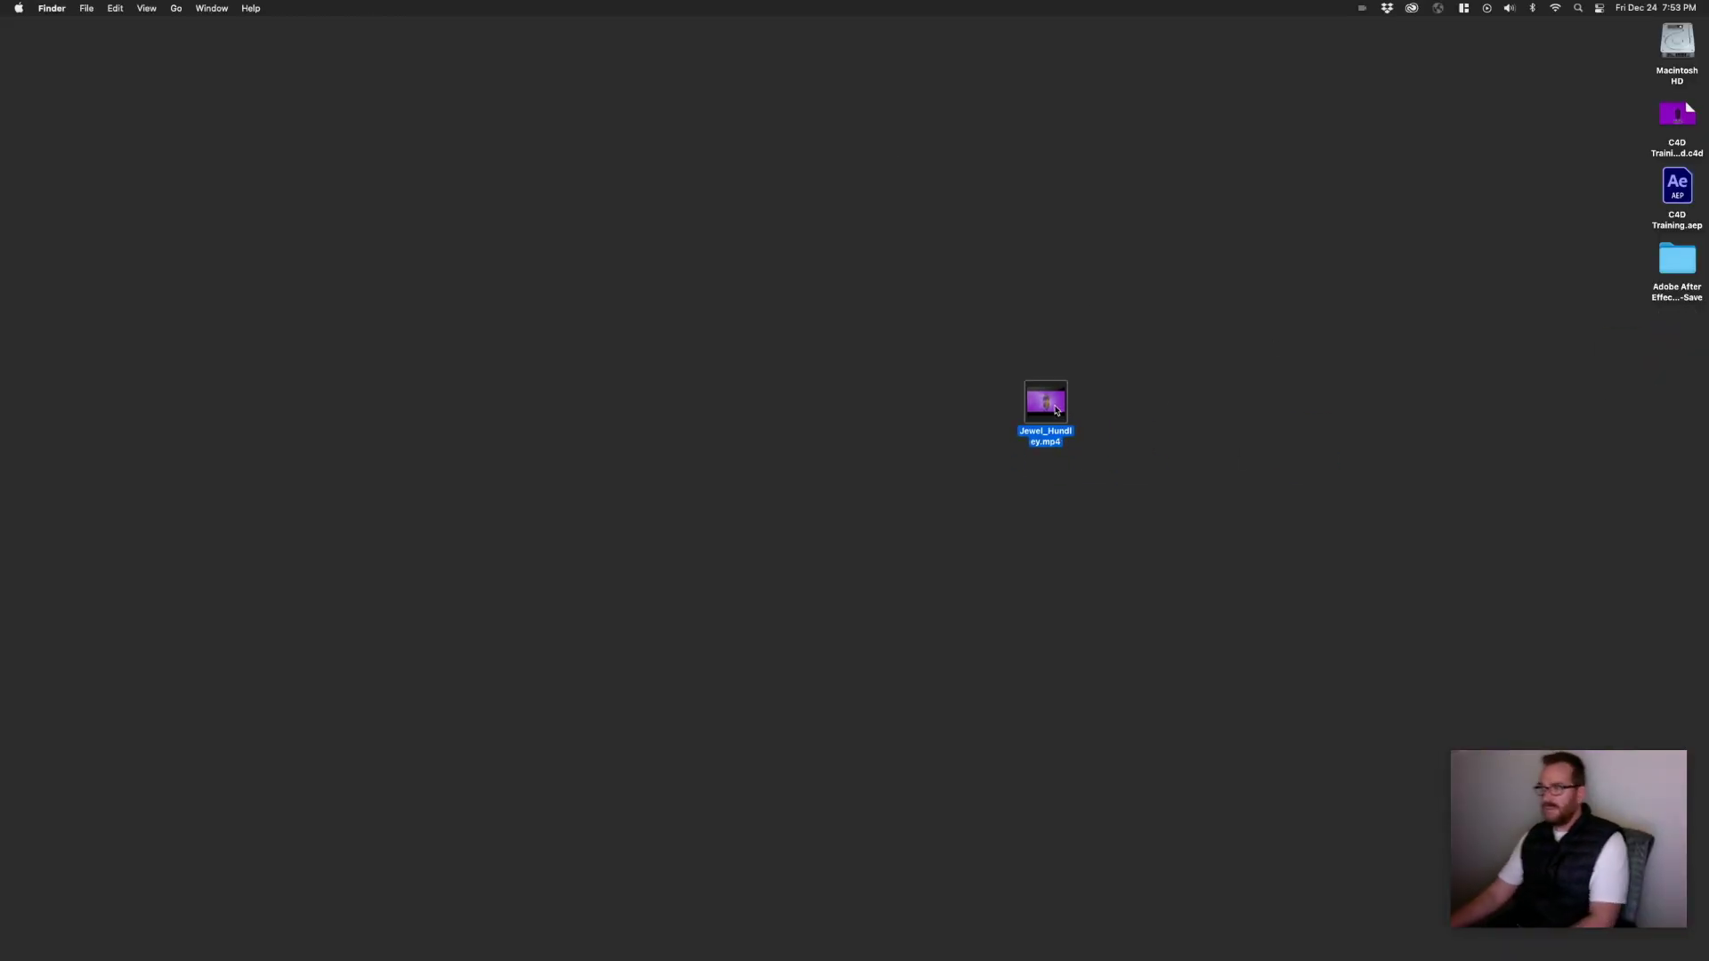
{"action": "key", "text": "space"}
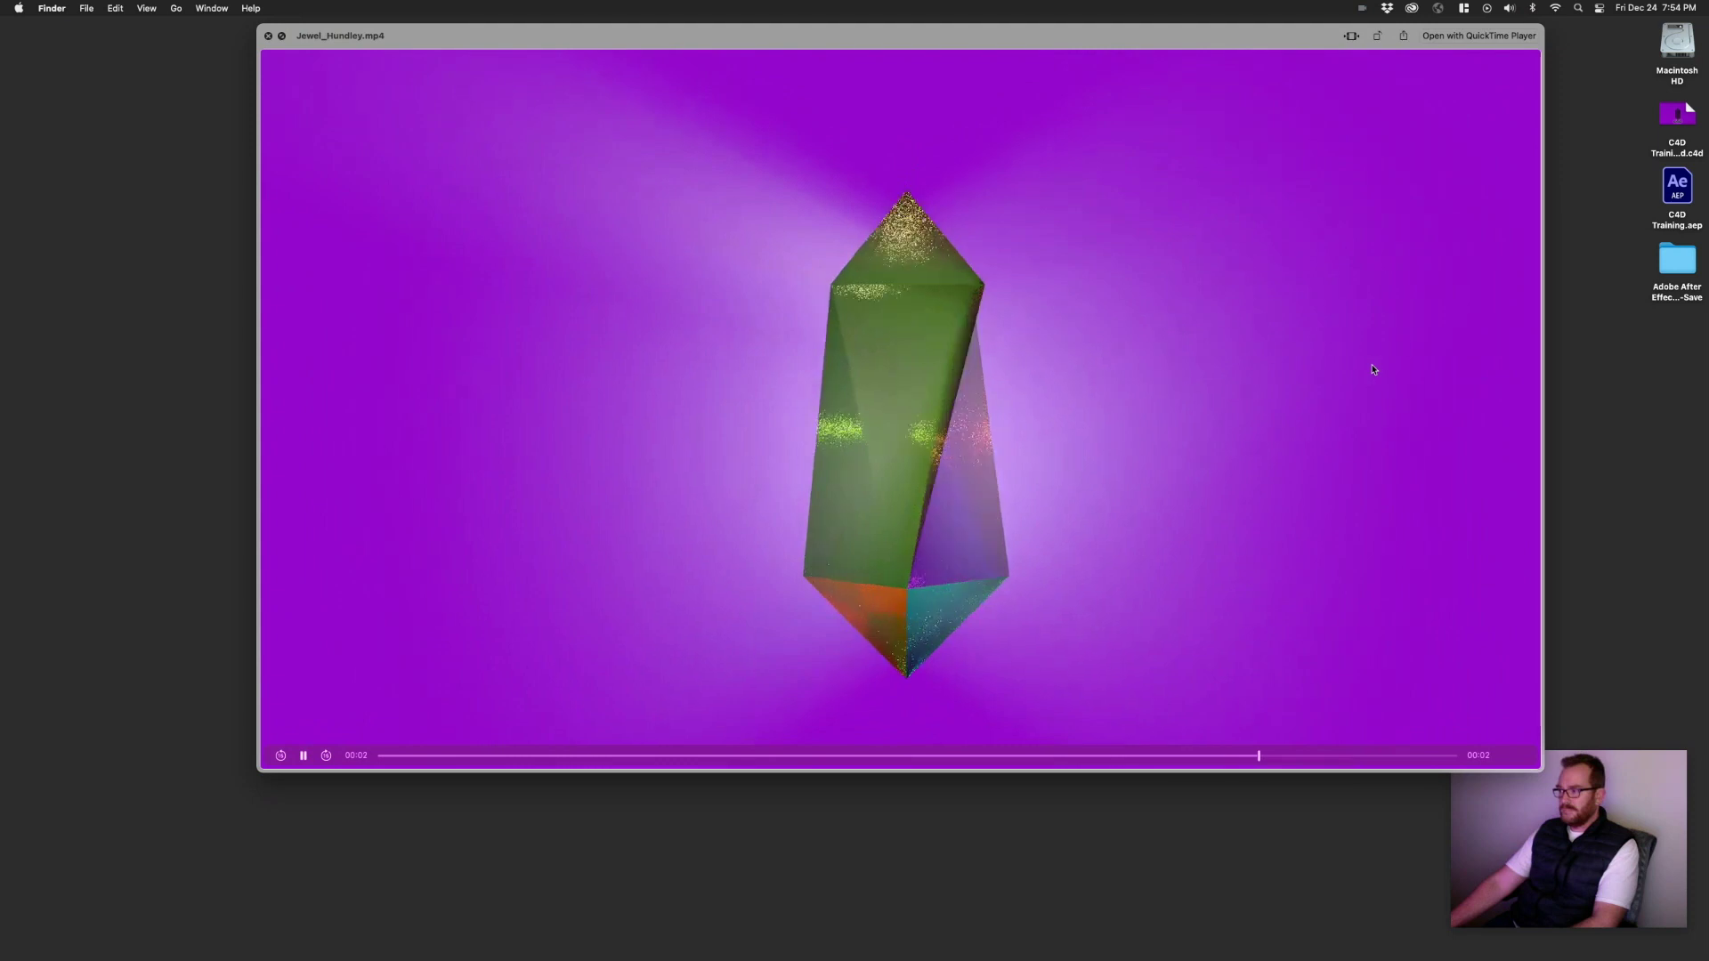
{"action": "key", "text": "space"}
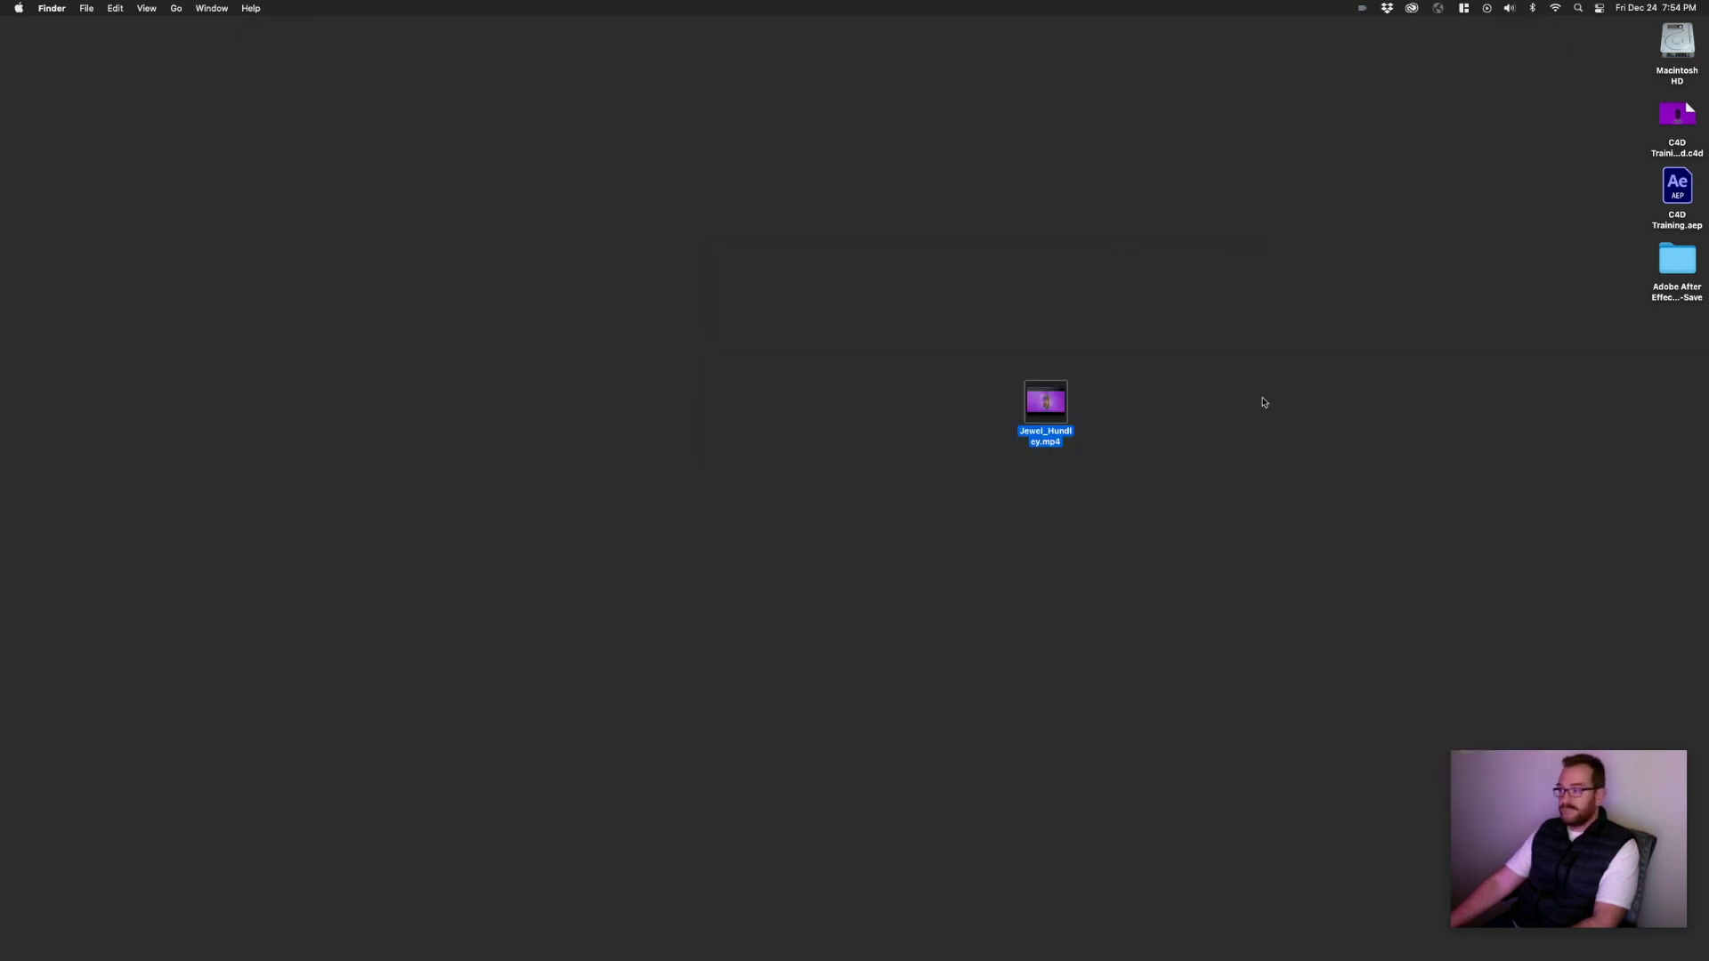
- Play the rendered Jewel MP4 on the desktop once more in Quick Look and close the preview
{"action": "key", "text": "space"}
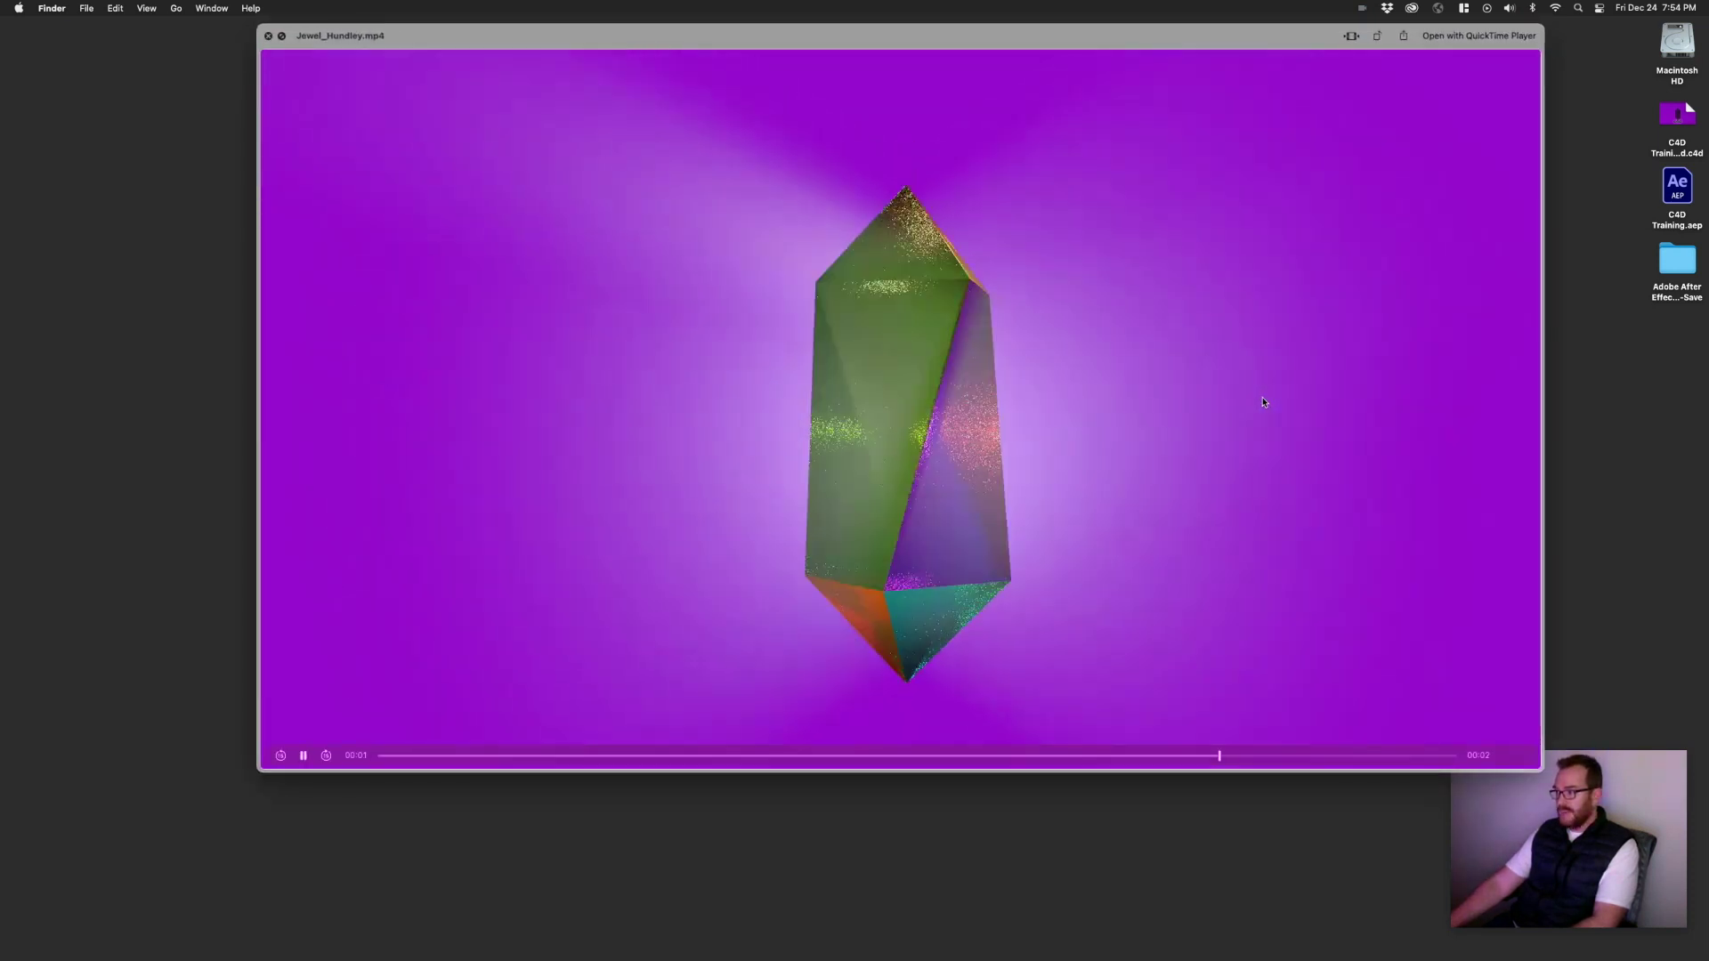
{"action": "key", "text": "space"}
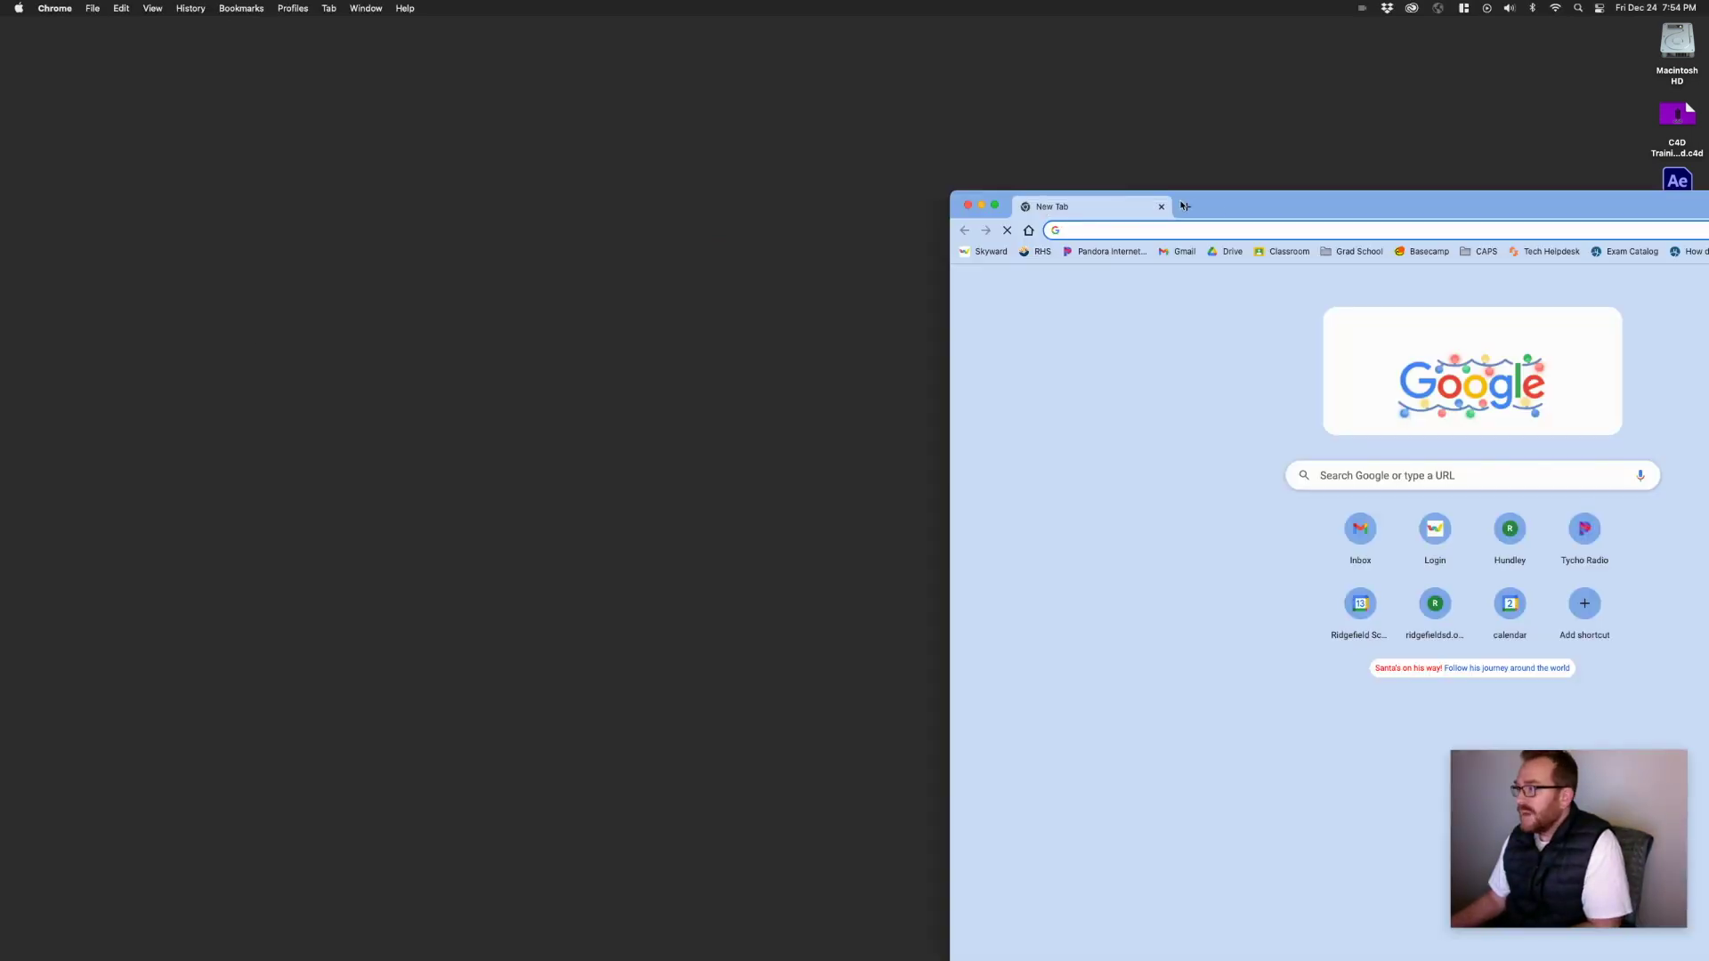
- Open giphy.com in Chrome and move and narrow the browser window so the Jewel MP4 on the desktop stays accessible
{"action": "type", "text": "gip"}
{"action": "key", "text": "Return"}
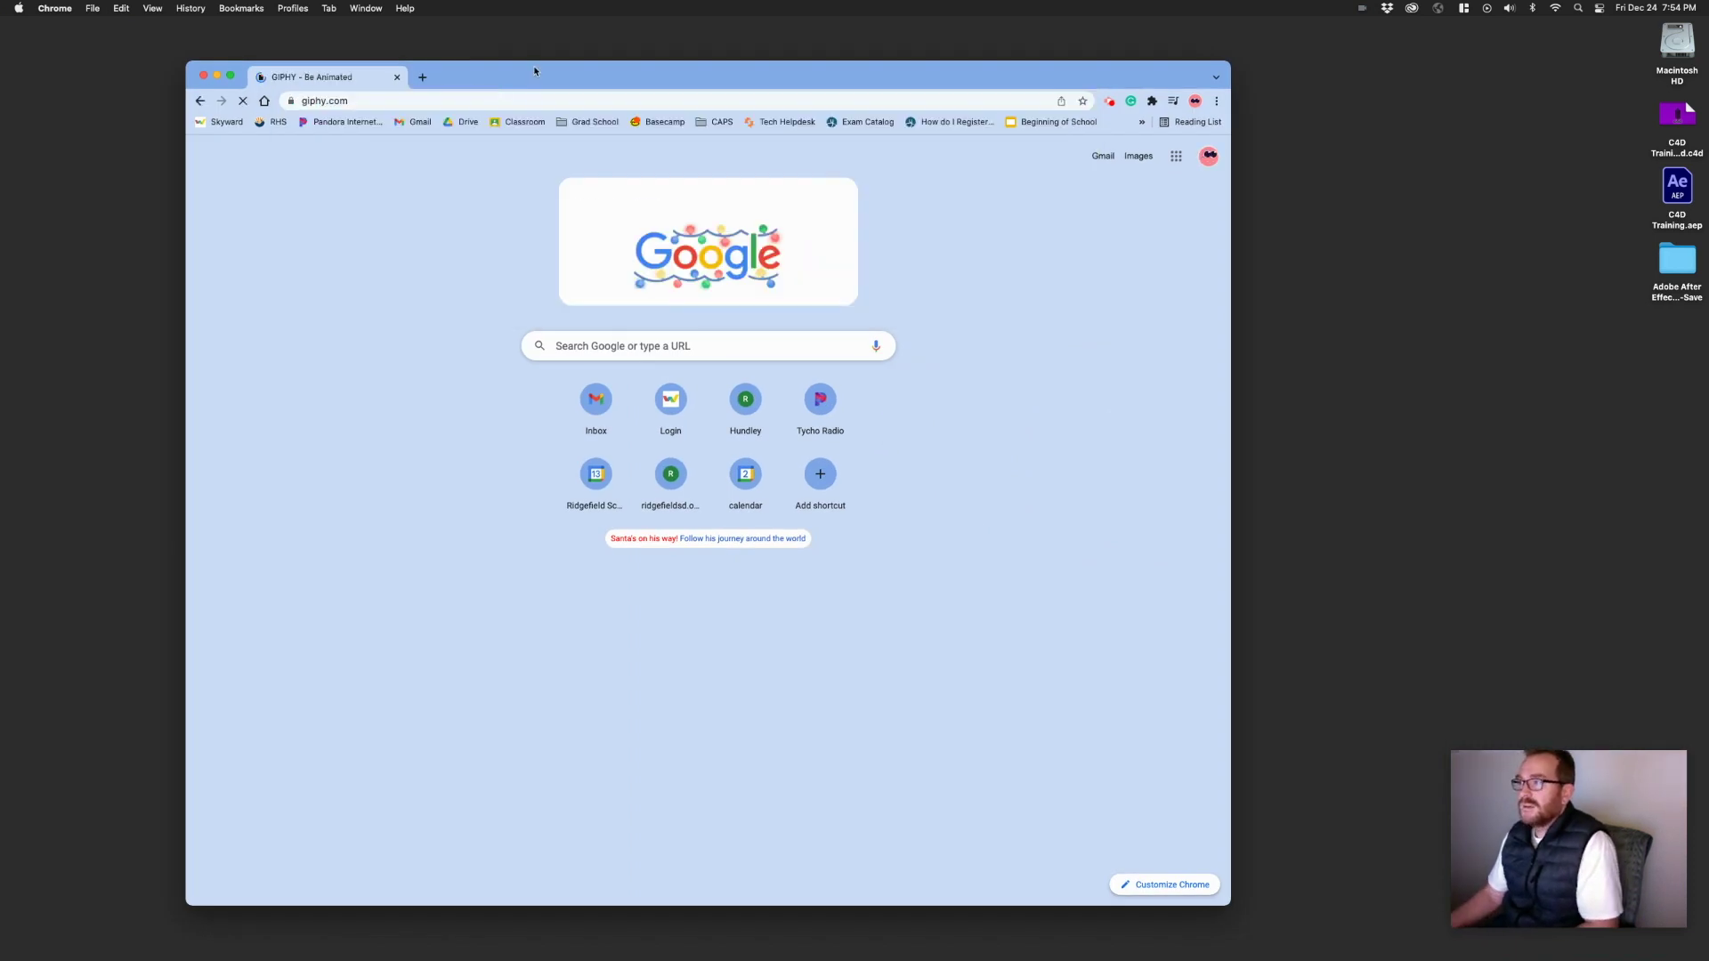
{"action": "left_click_drag", "start_coordinate": [534, 67], "coordinate": [542, 46]}
{"action": "left_click_drag", "start_coordinate": [1234, 40], "coordinate": [960, 47]}
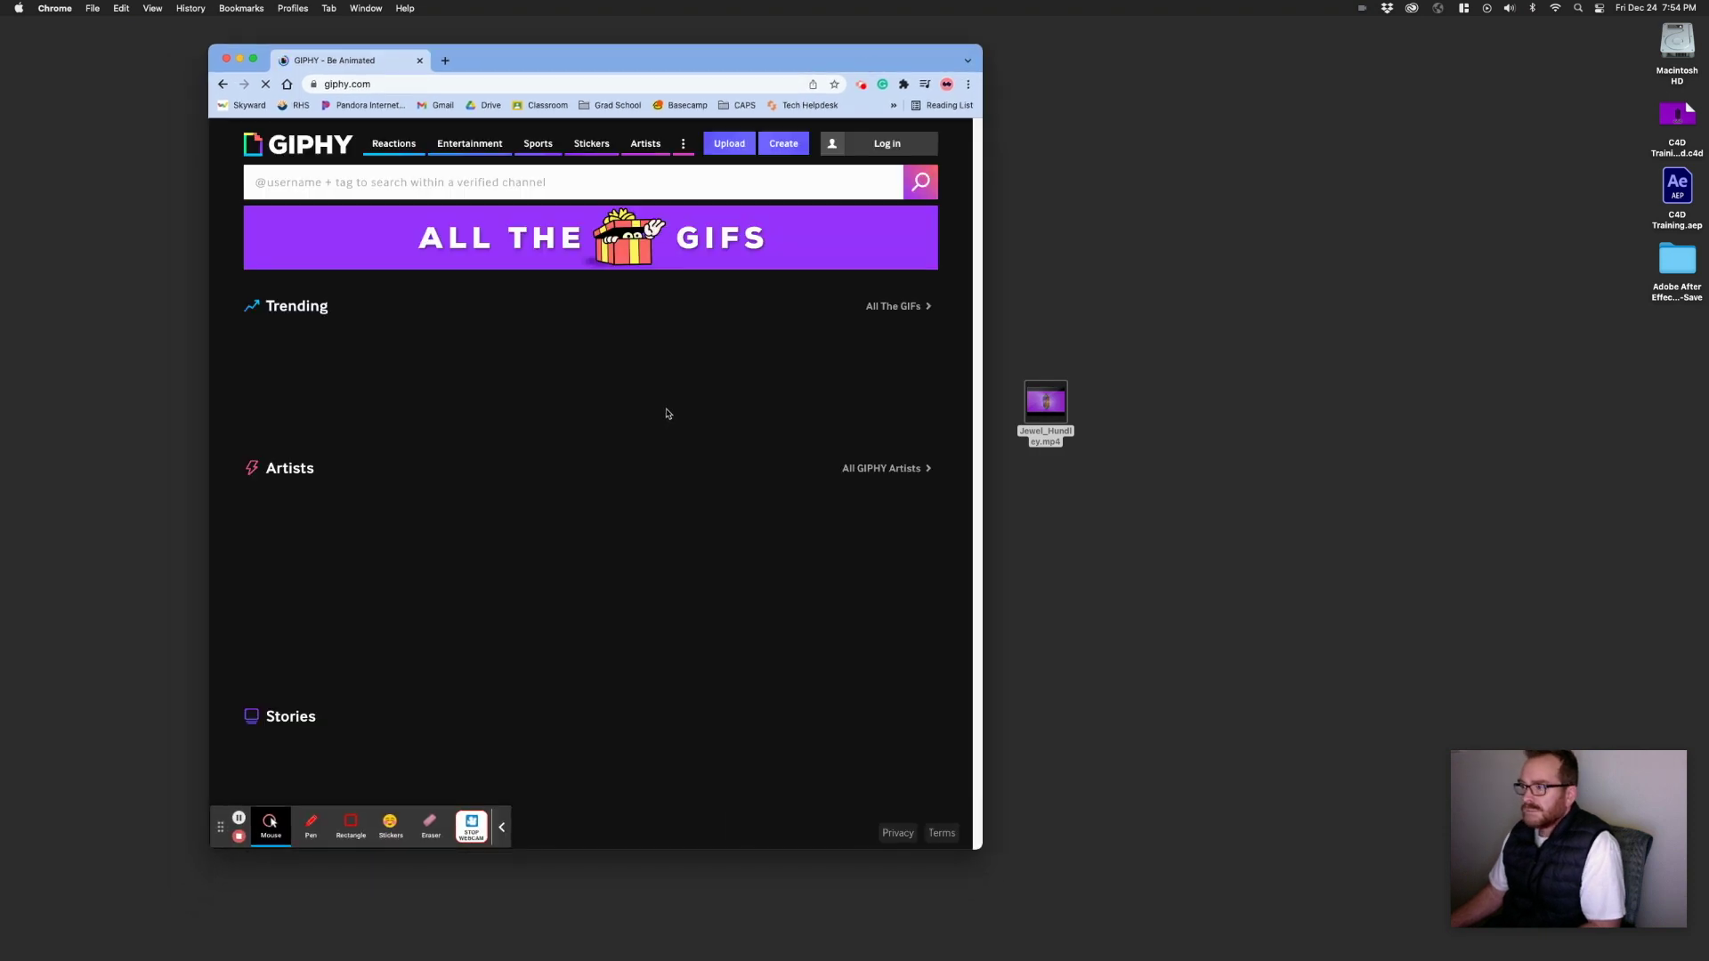
- Log in to GIPHY with the saved account e-mail and password, and dismiss the browser's password warning
{"action": "left_click", "coordinate": [886, 143]}
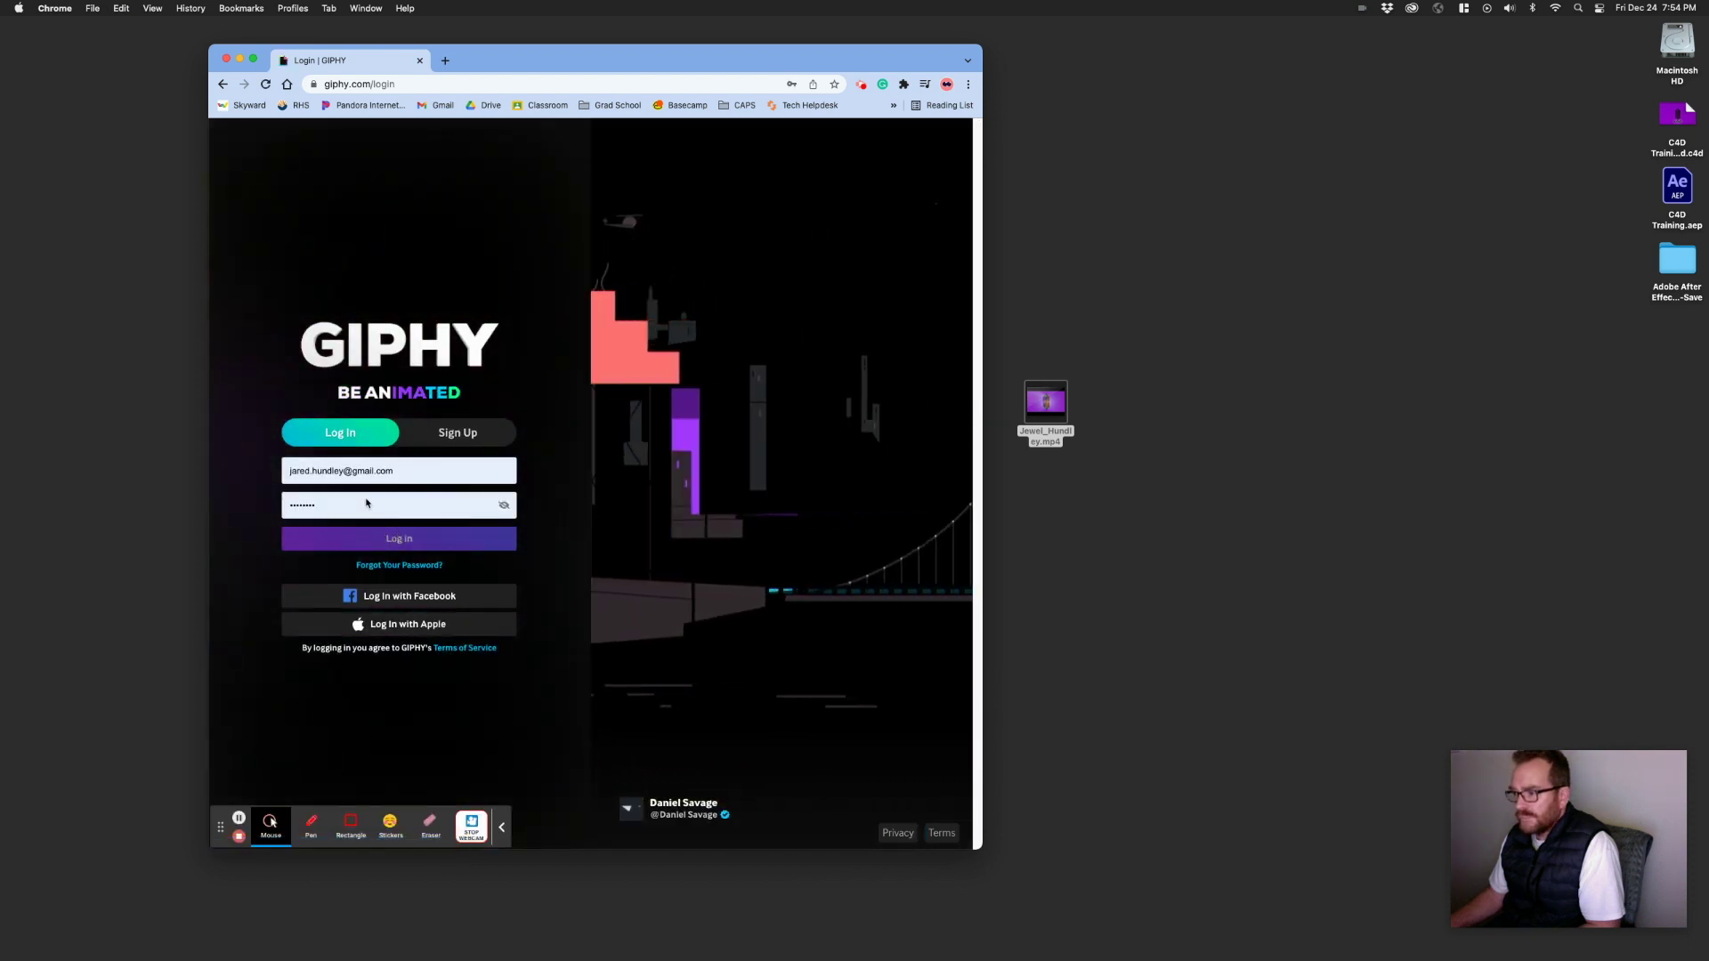
{"action": "left_click", "coordinate": [424, 540]}
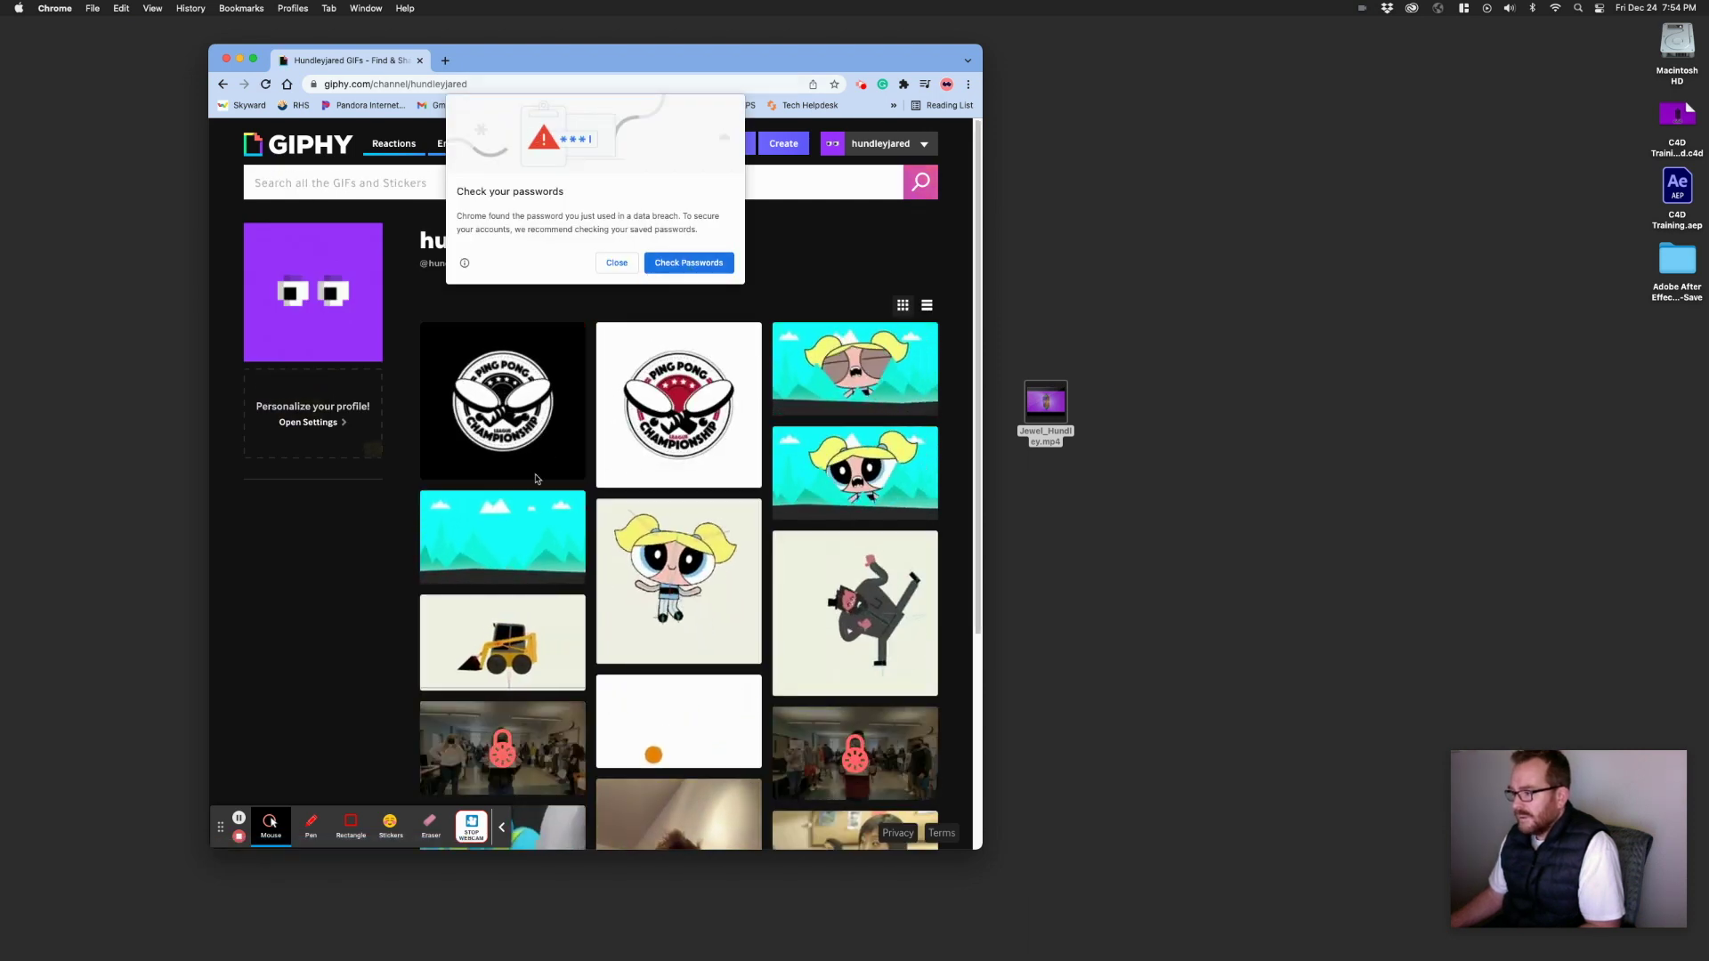
{"action": "left_click", "coordinate": [617, 263]}
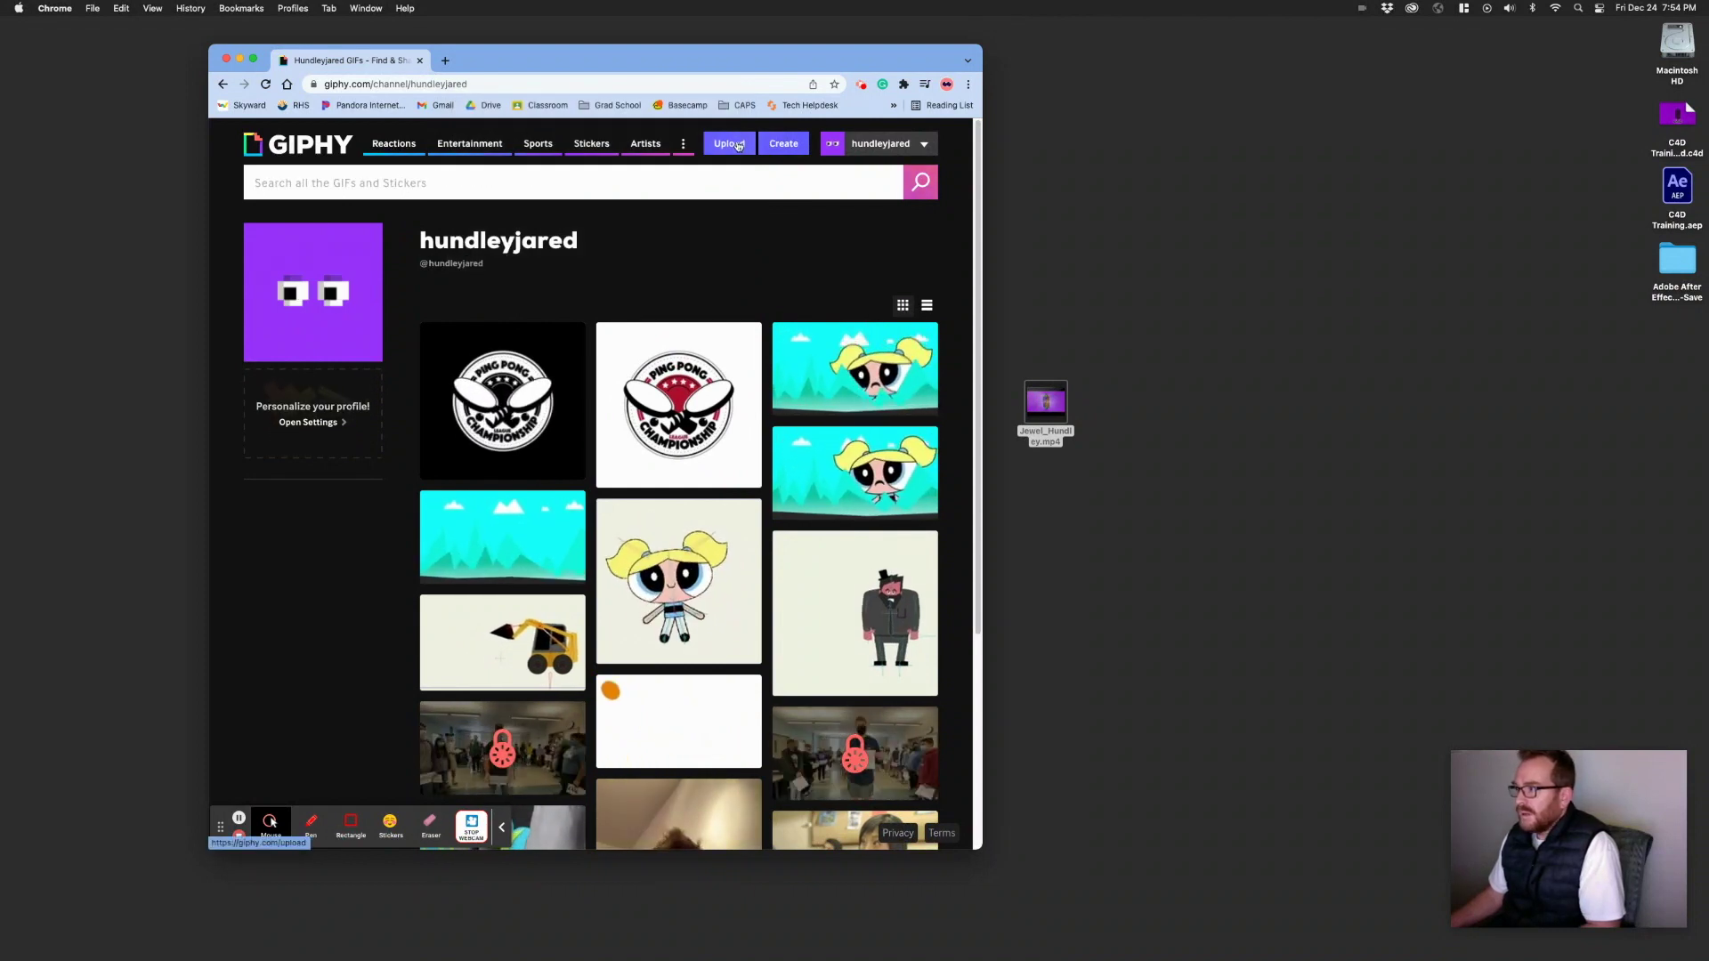
- Upload the Jewel MP4 from the desktop to GIPHY as a public GIF, keeping its full length and adding no tags
{"action": "left_click", "coordinate": [728, 143]}
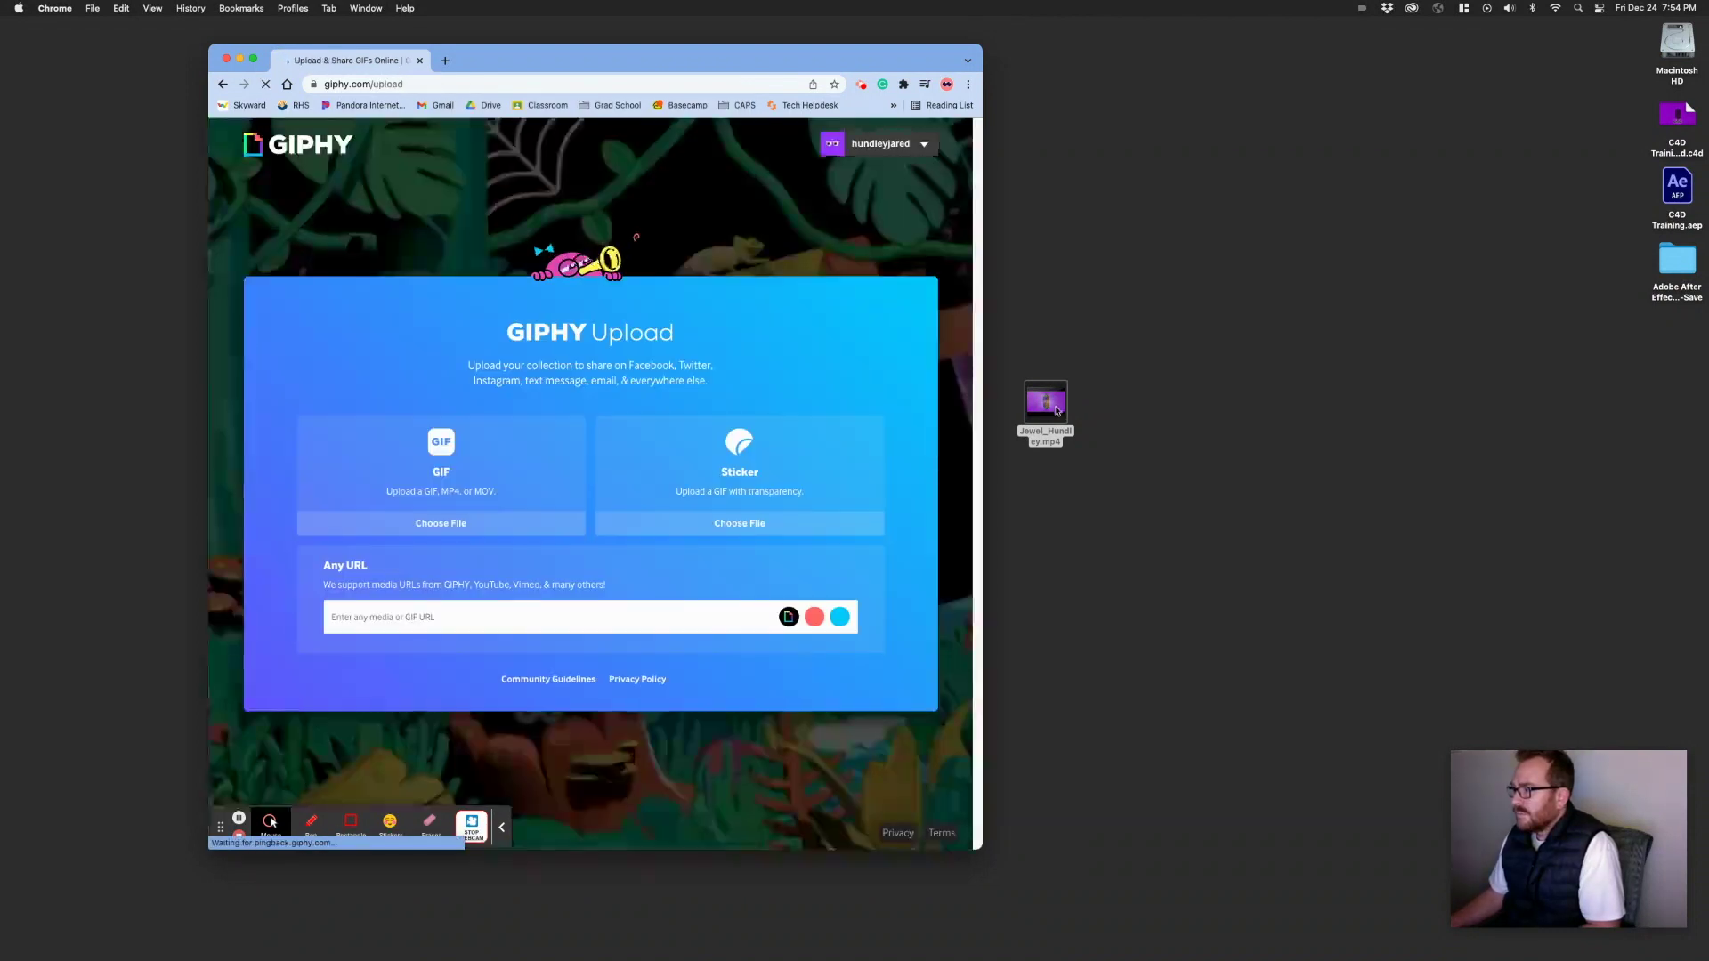
{"action": "left_click_drag", "start_coordinate": [1057, 409], "coordinate": [468, 462]}
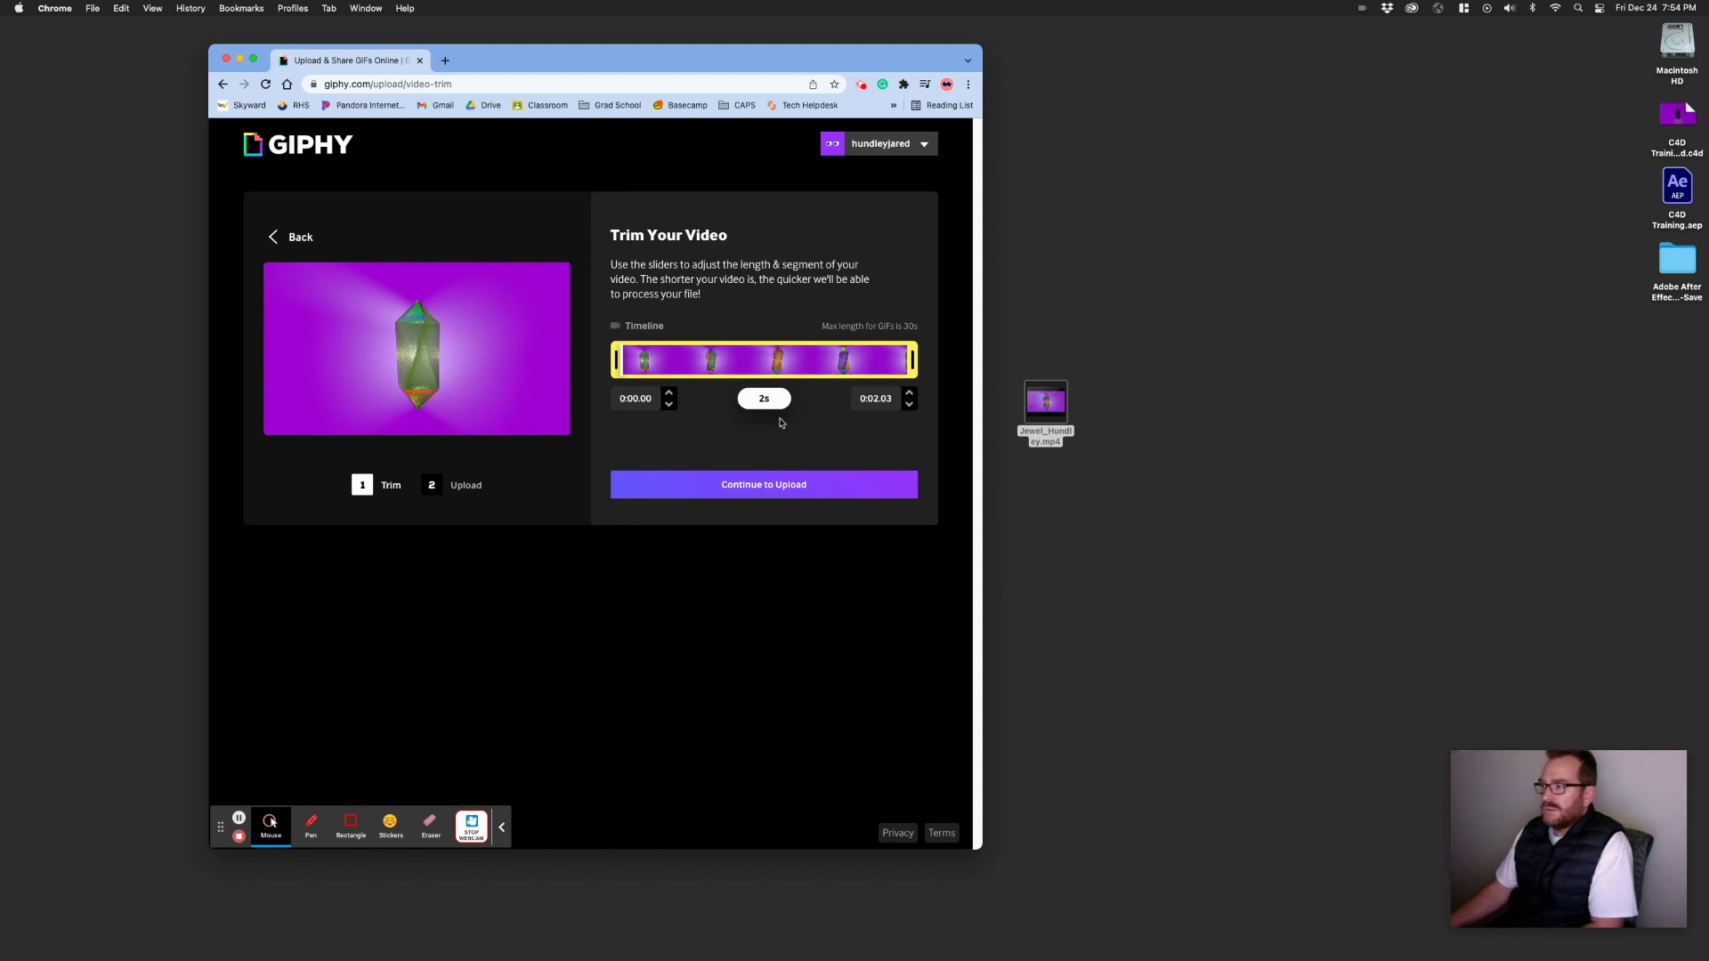
{"action": "left_click", "coordinate": [771, 487]}
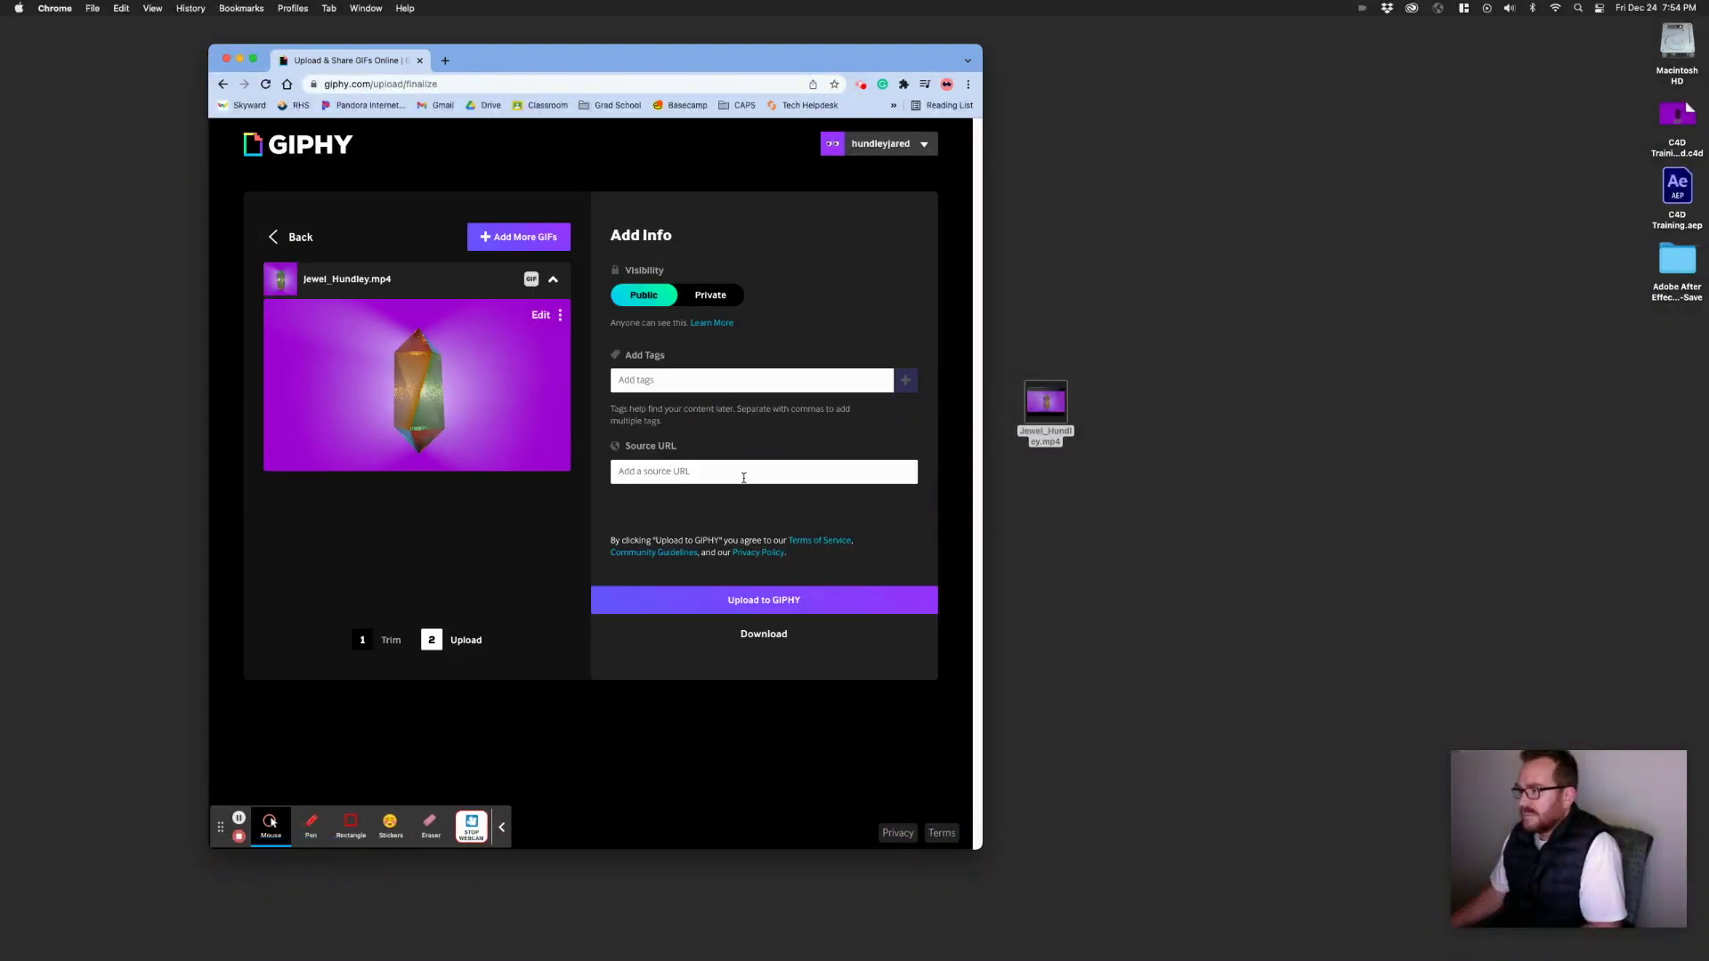
{"action": "left_click", "coordinate": [794, 601]}
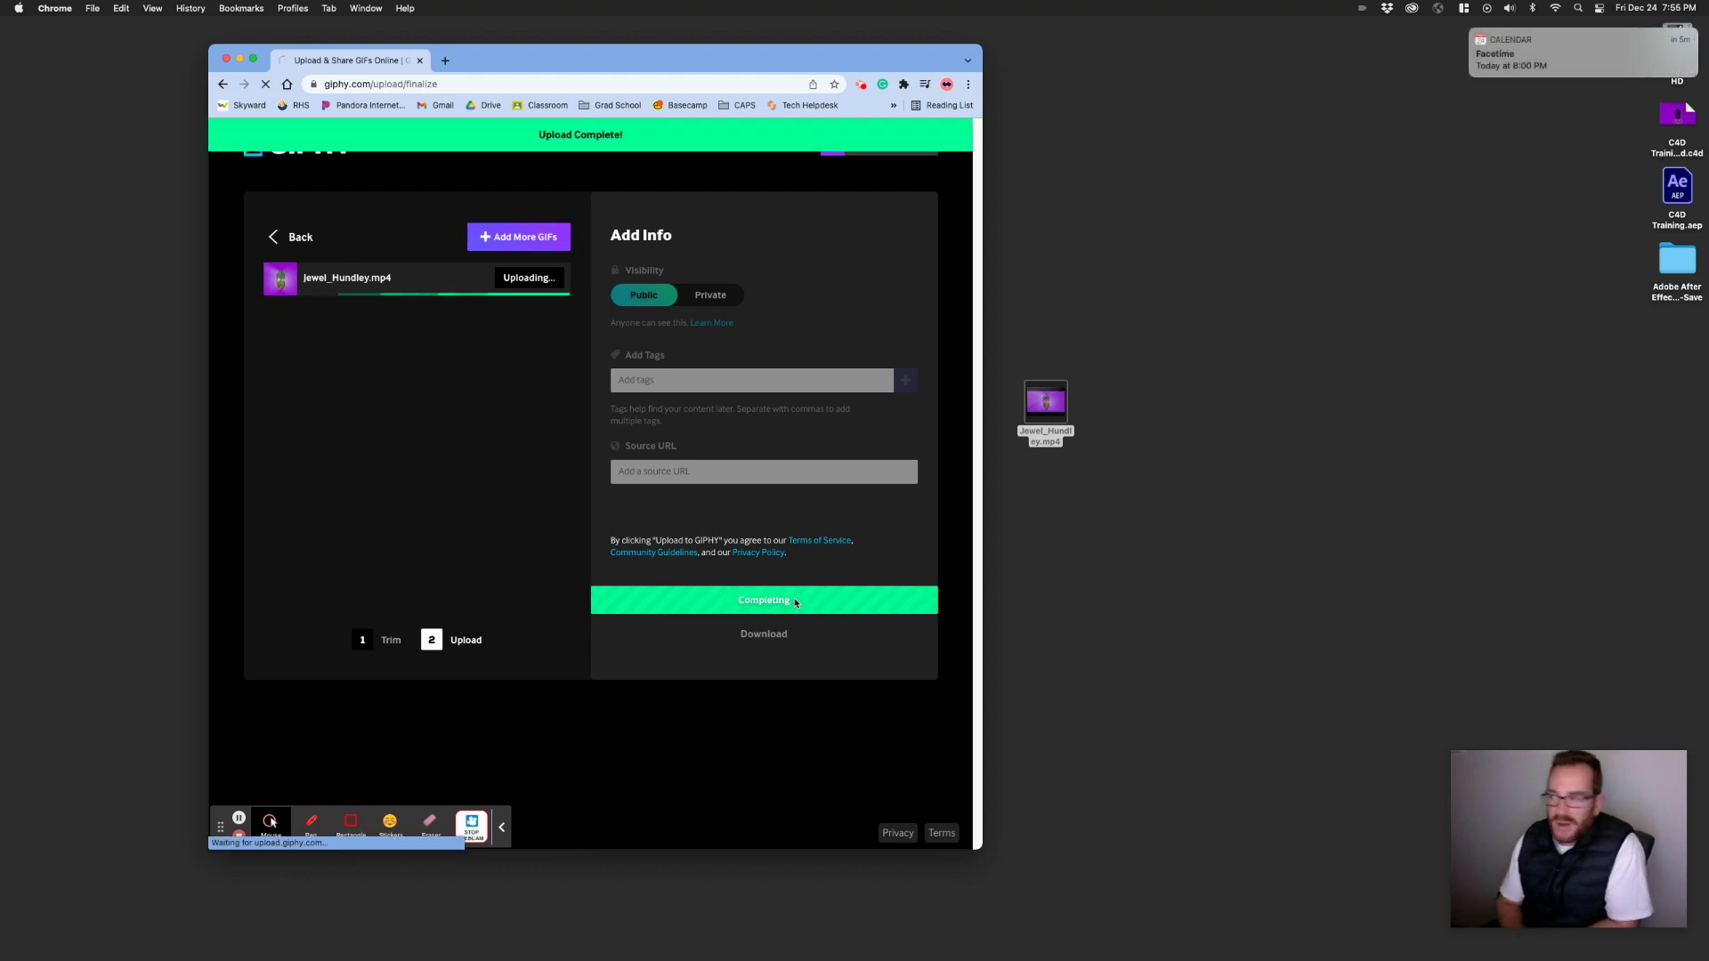
- Save the uploaded jewel animation from its GIPHY page to the desktop as giphy.gif
{"action": "mouse_move", "coordinate": [547, 362]}
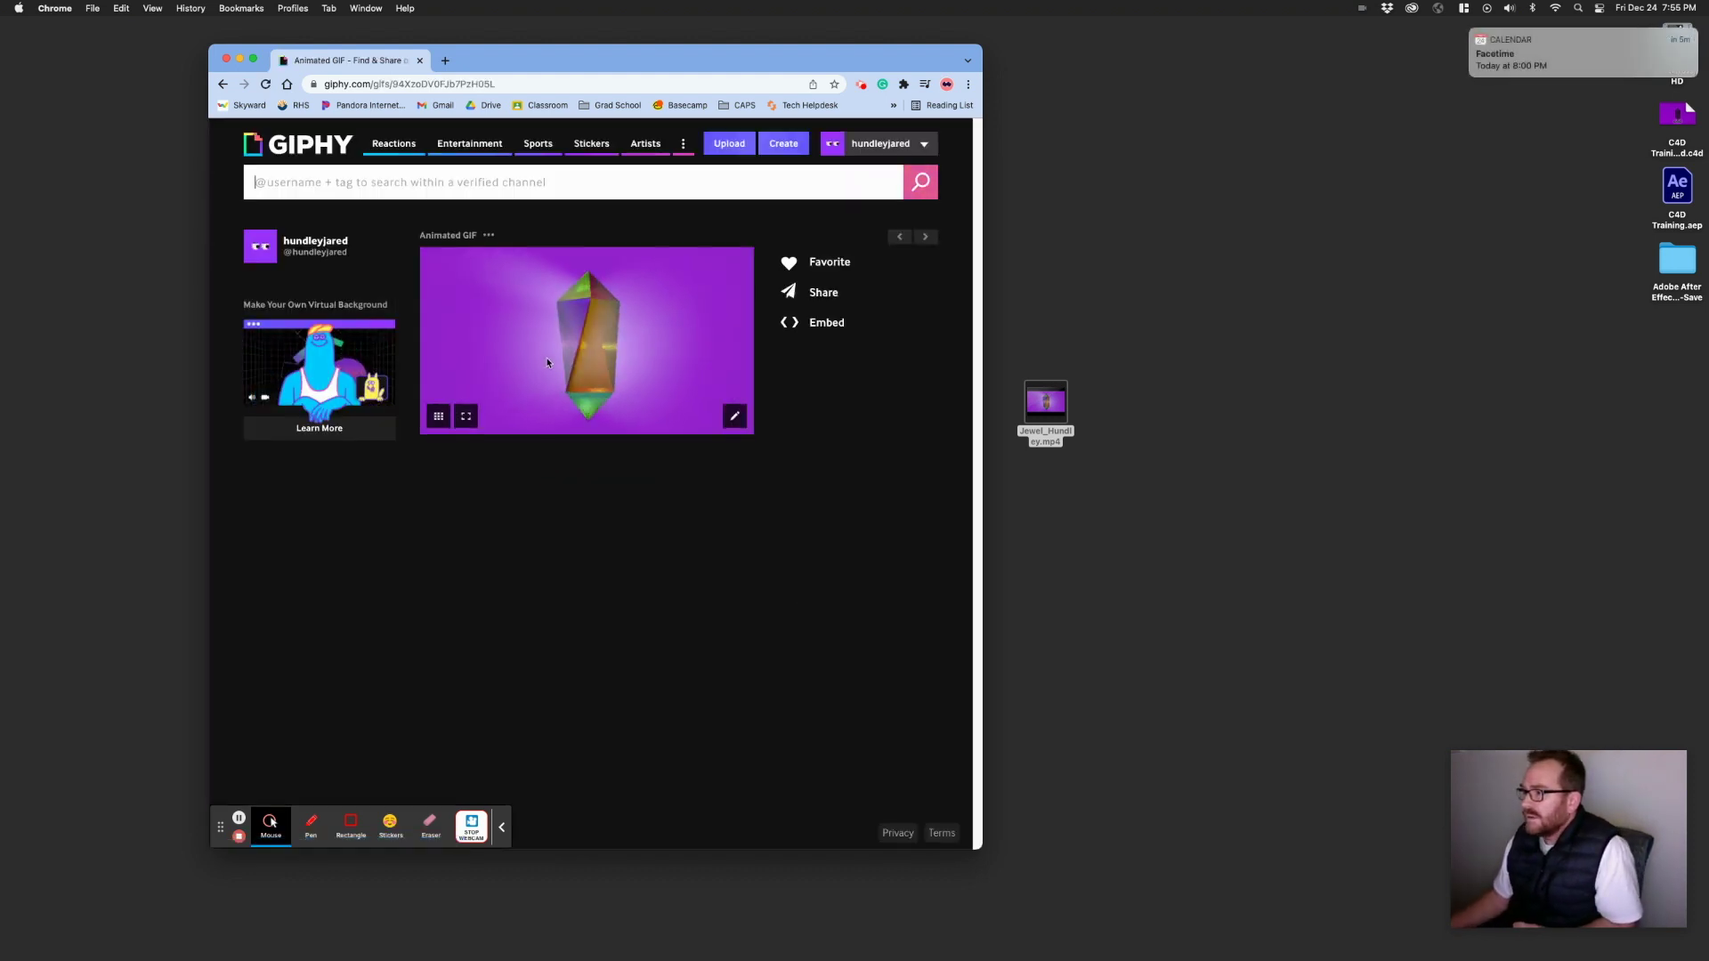
{"action": "right_click", "coordinate": [598, 333]}
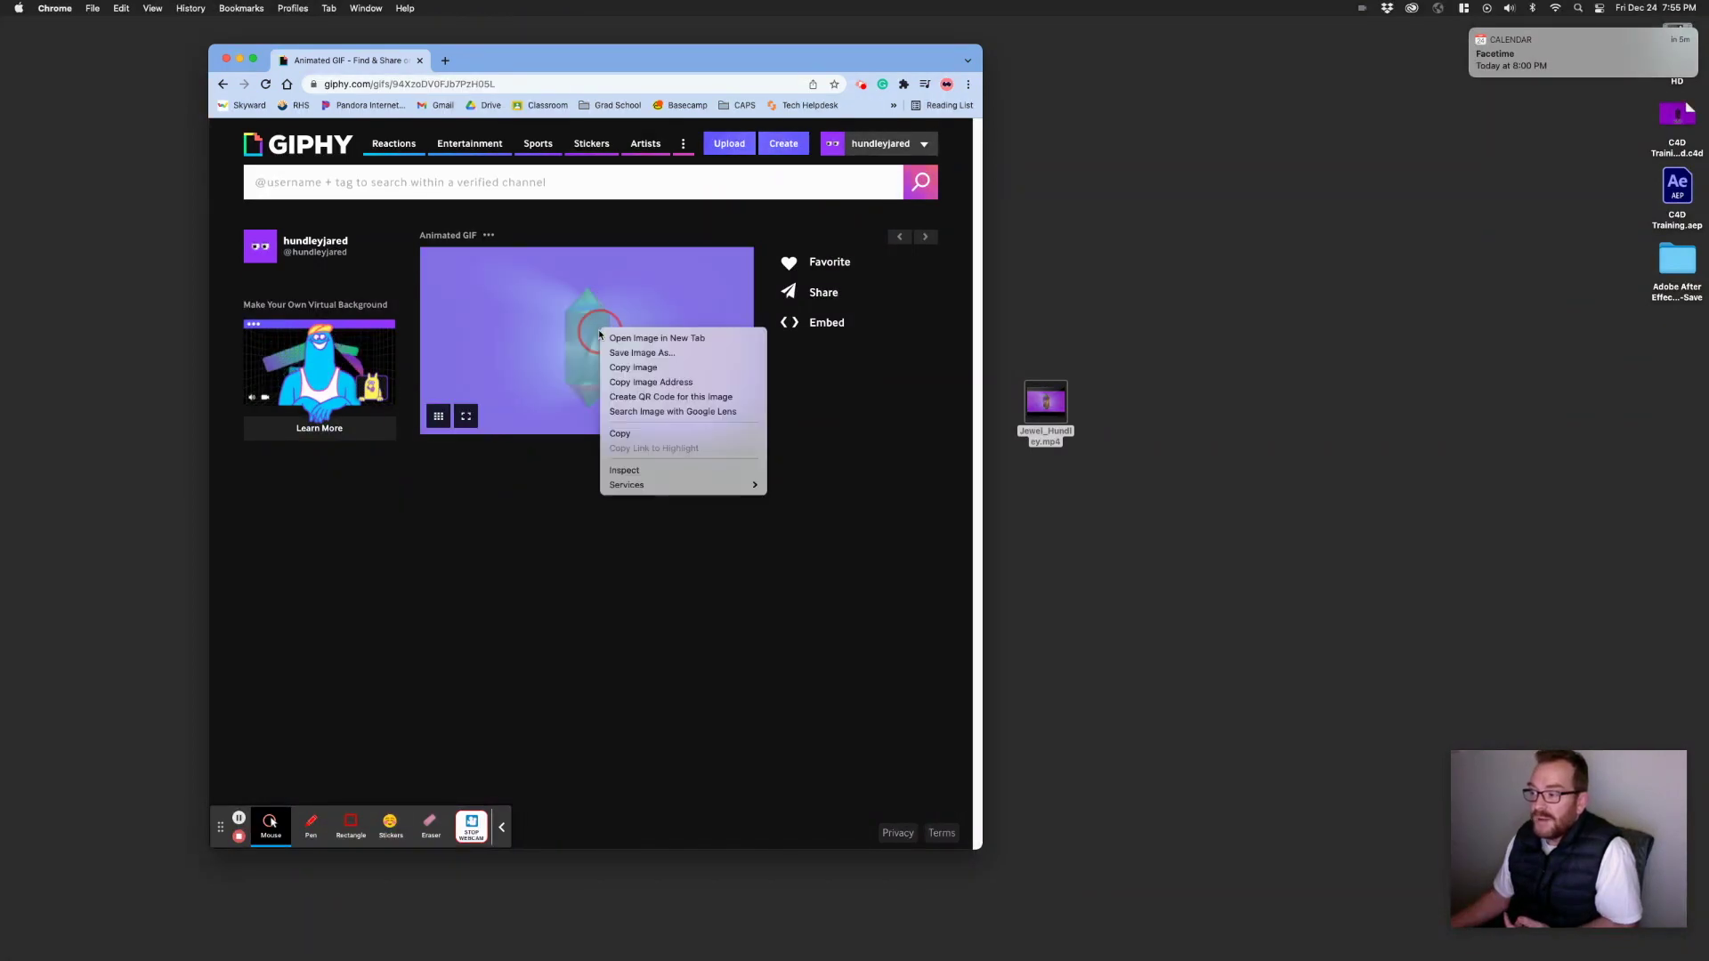
{"action": "left_click", "coordinate": [674, 354]}
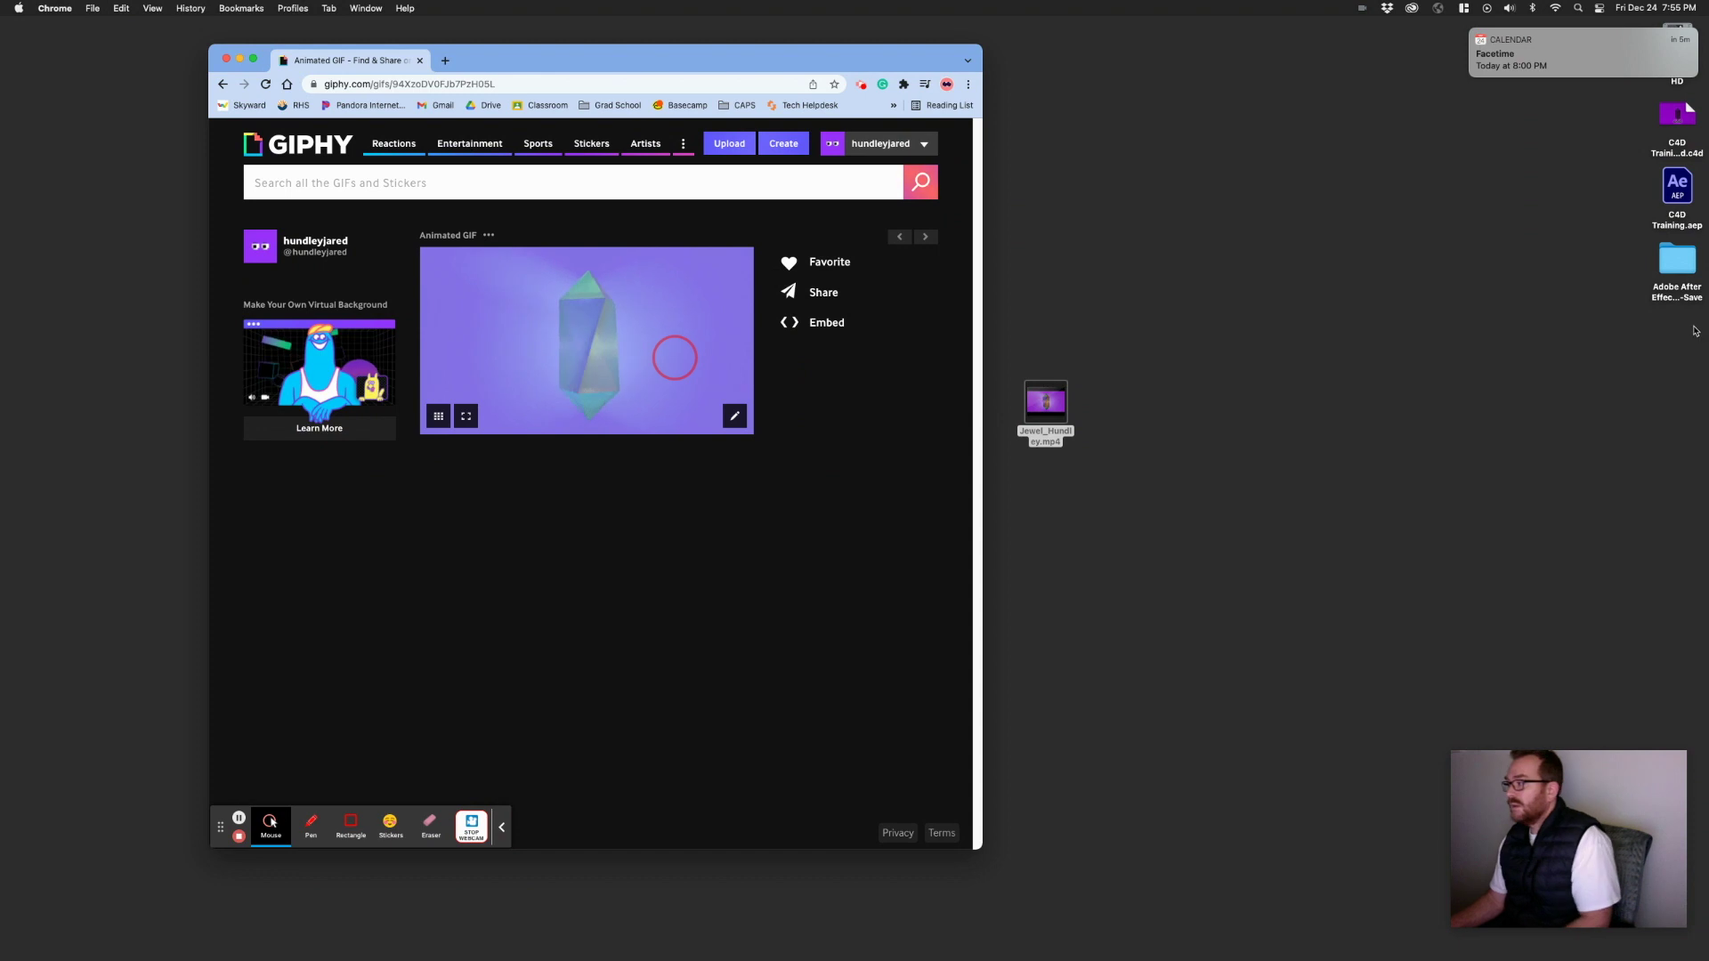
{"action": "key", "text": "Return"}
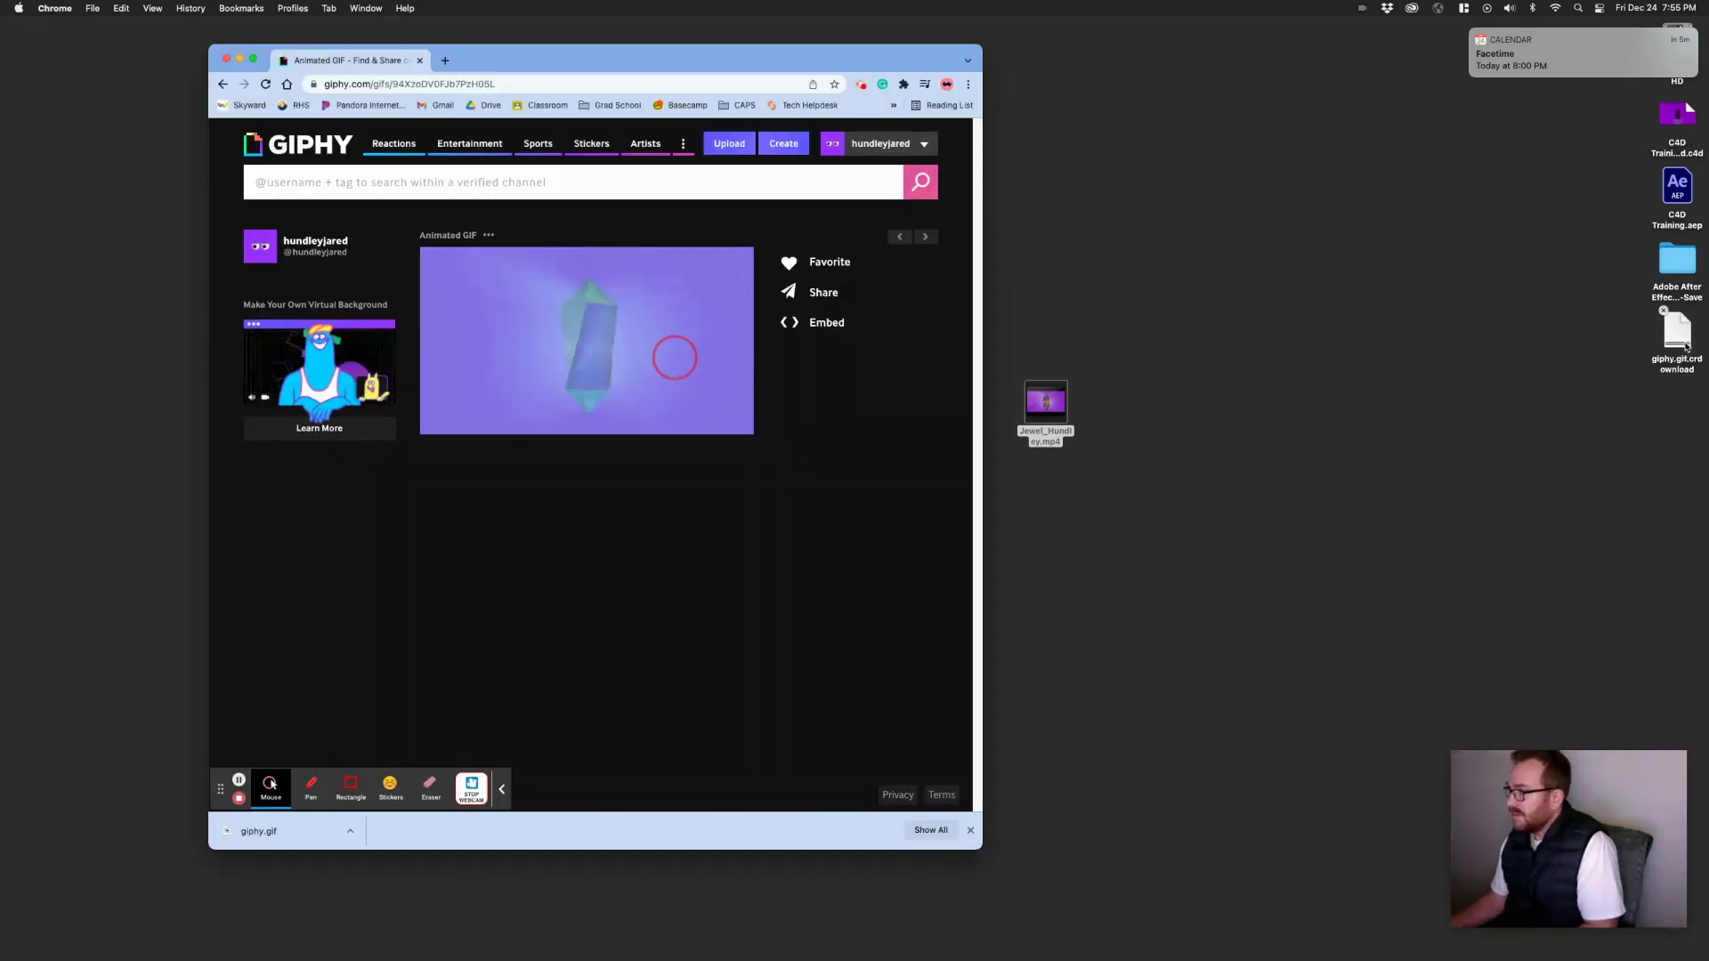
- Preview the downloaded giphy.gif on the desktop with Quick Look and close the preview
{"action": "left_click", "coordinate": [1683, 343]}
{"action": "key", "text": "space"}
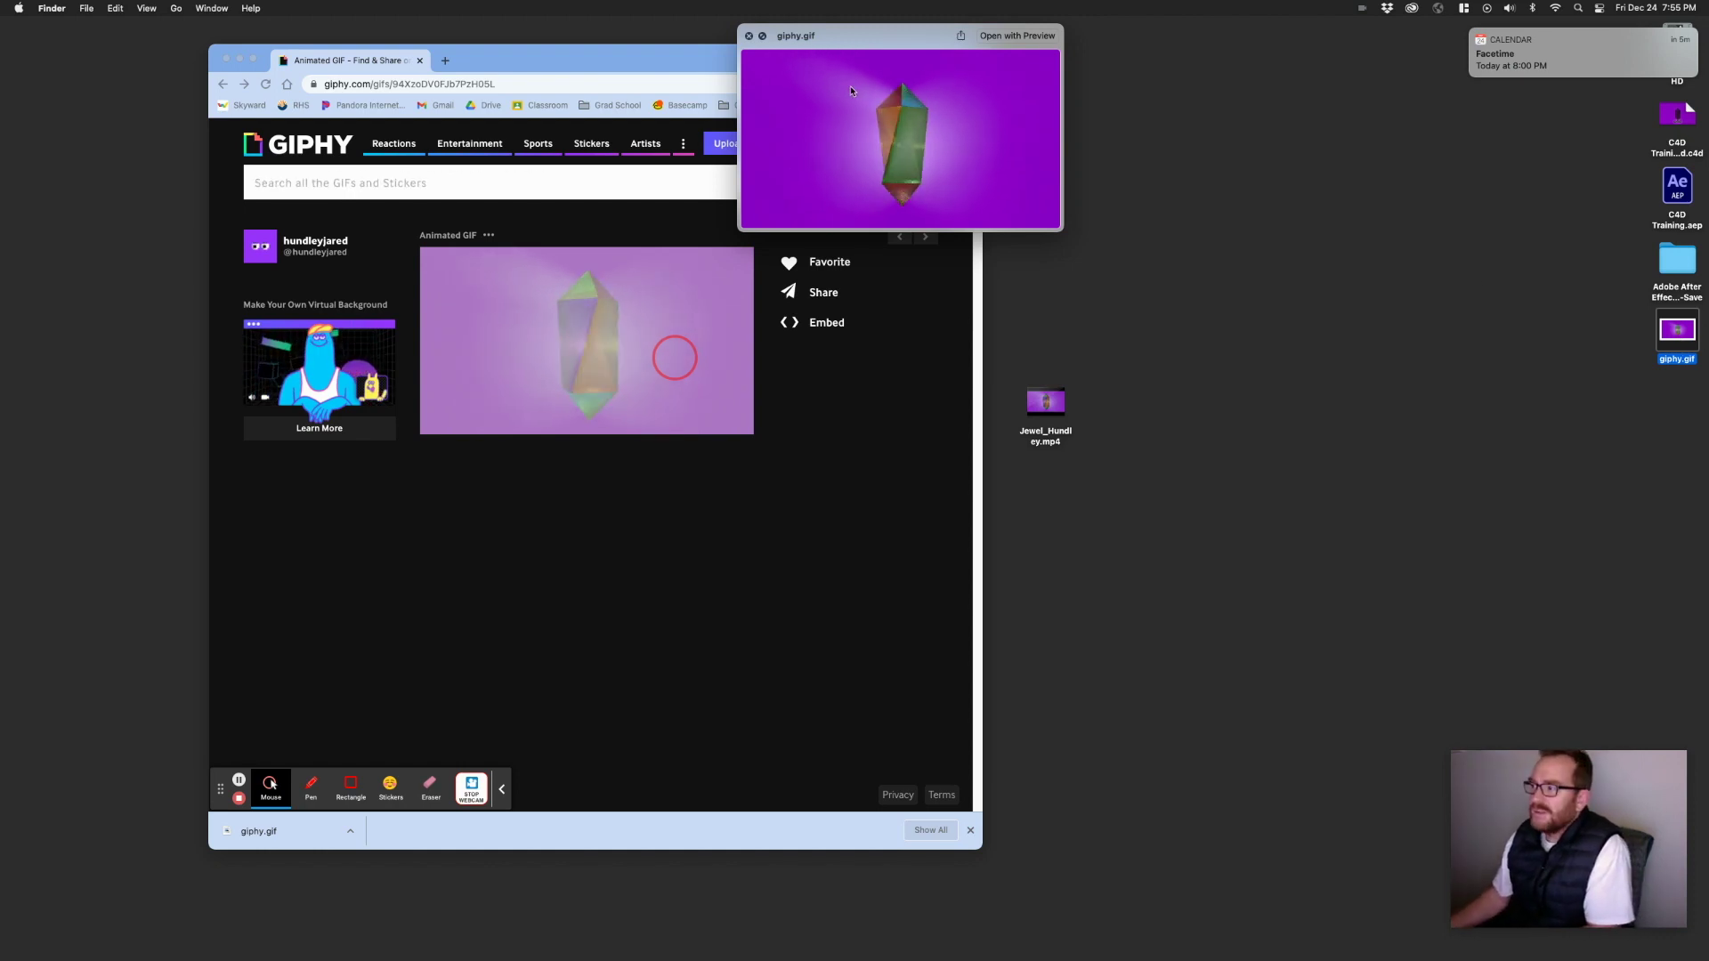
{"action": "key", "text": "space"}
- Play the original Jewel MP4 in Quick Look, close it, and replay it to compare its quality with the GIF
{"action": "left_click", "coordinate": [1046, 402]}
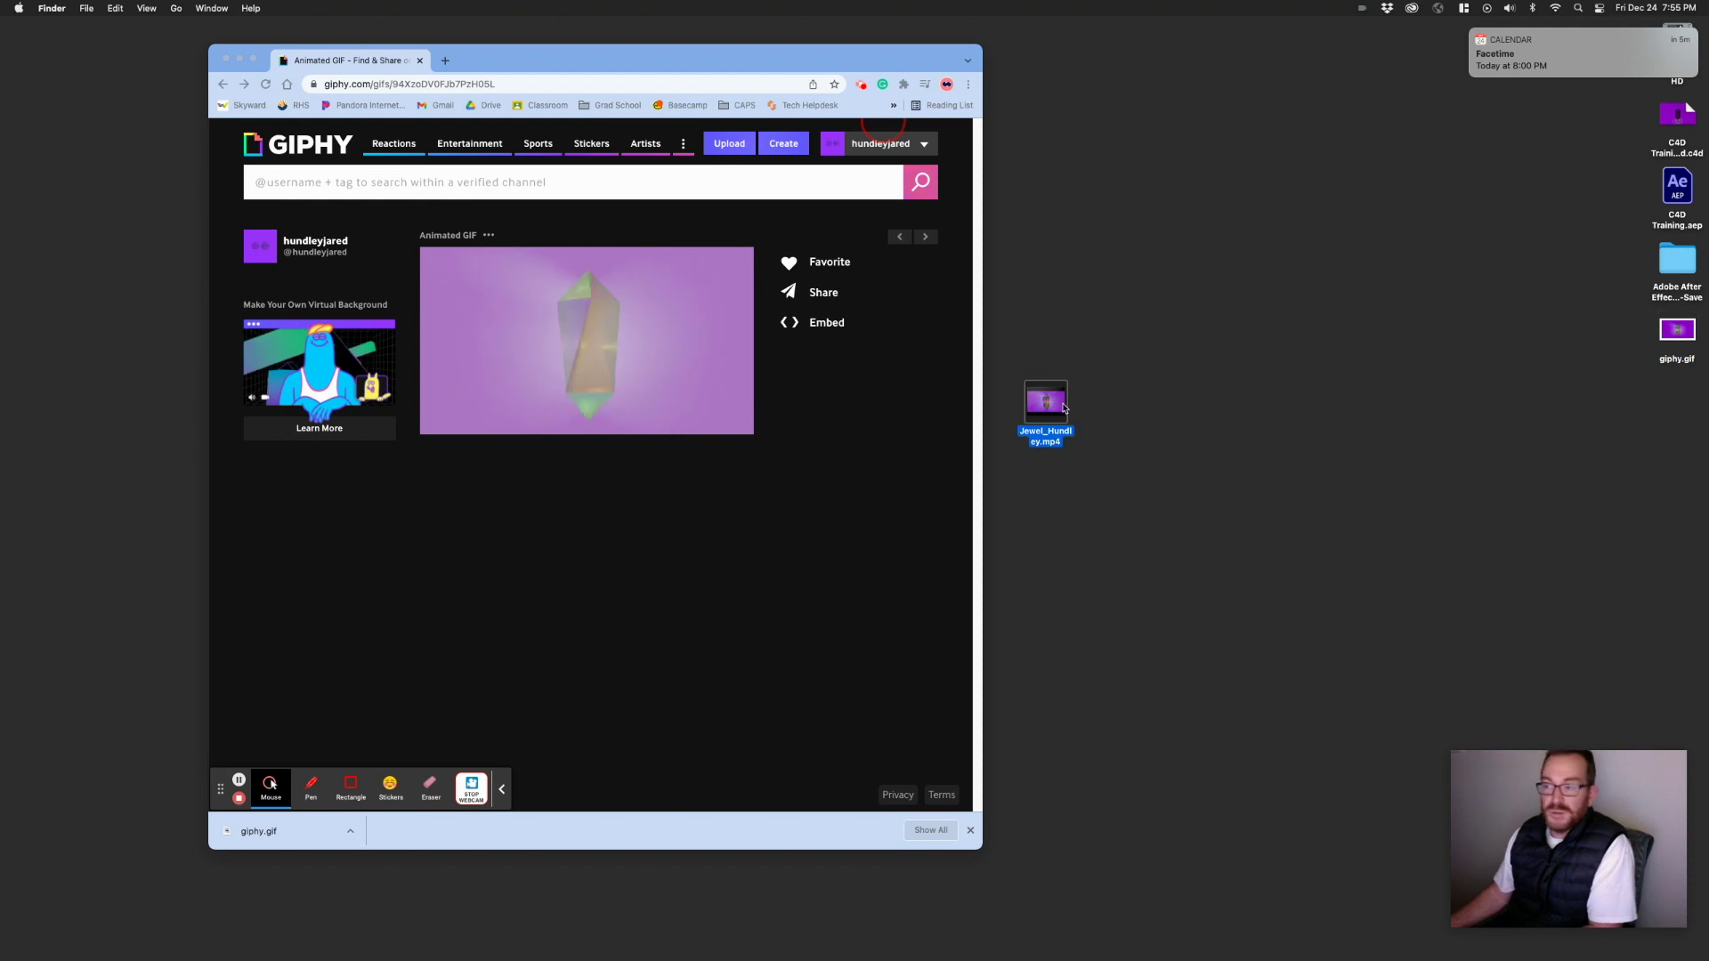
{"action": "key", "text": "space"}
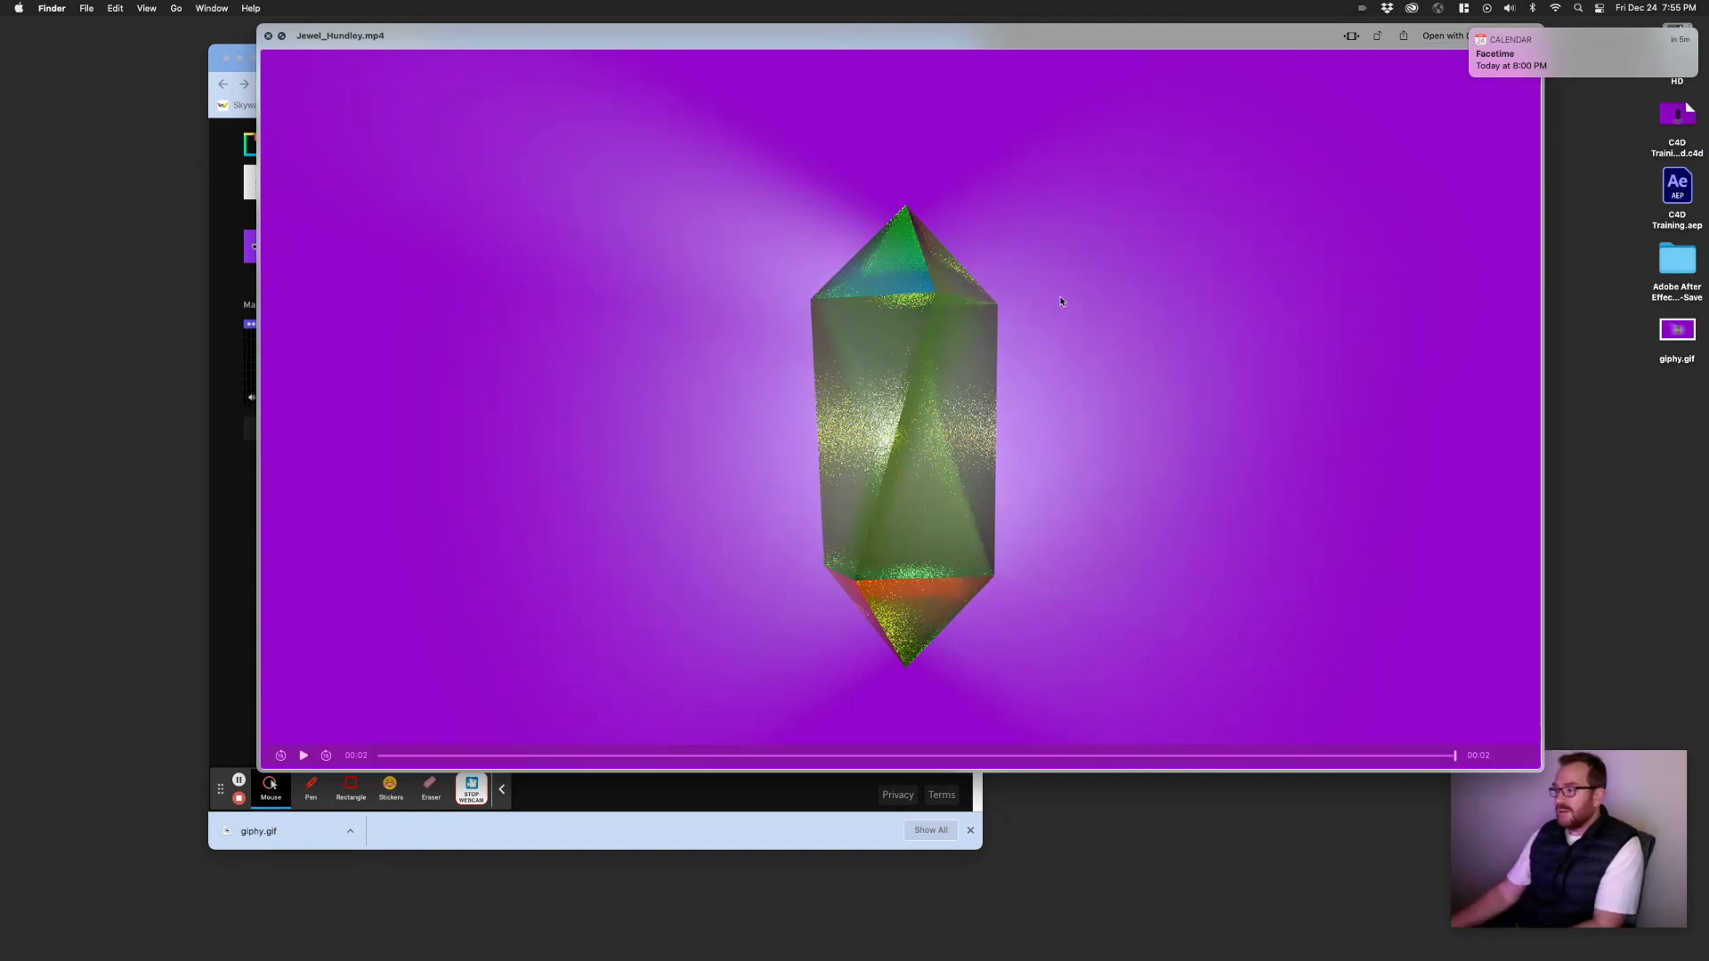
{"action": "key", "text": "space"}
{"action": "key", "text": "space"}
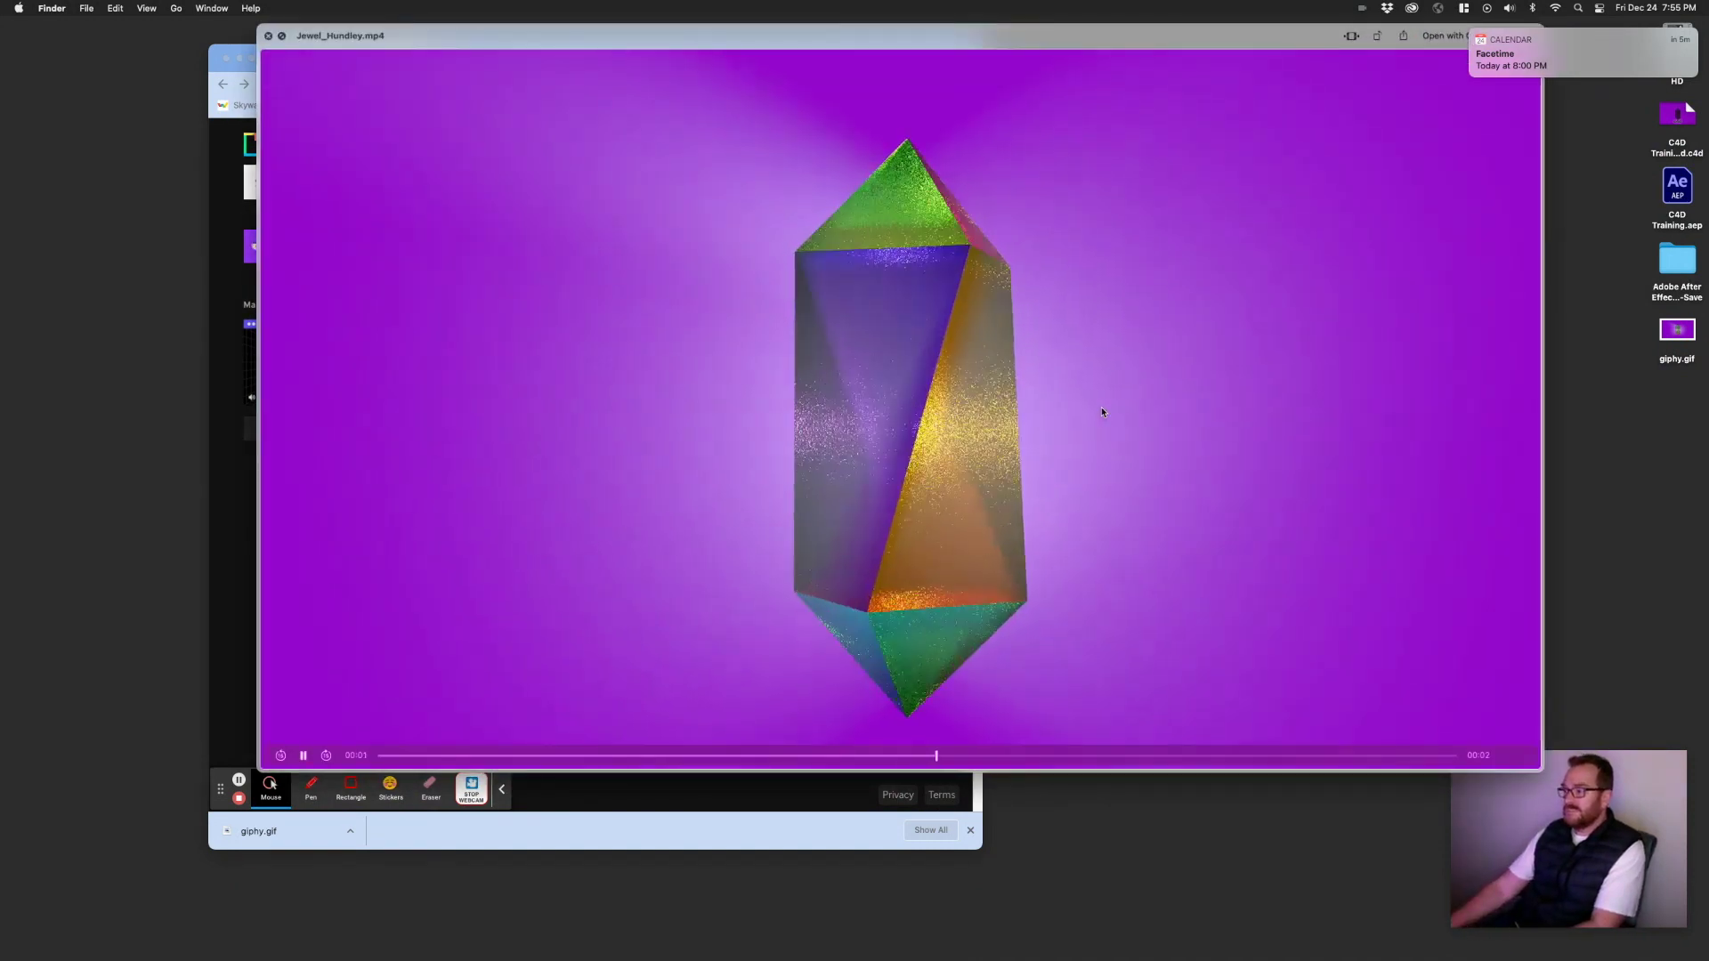